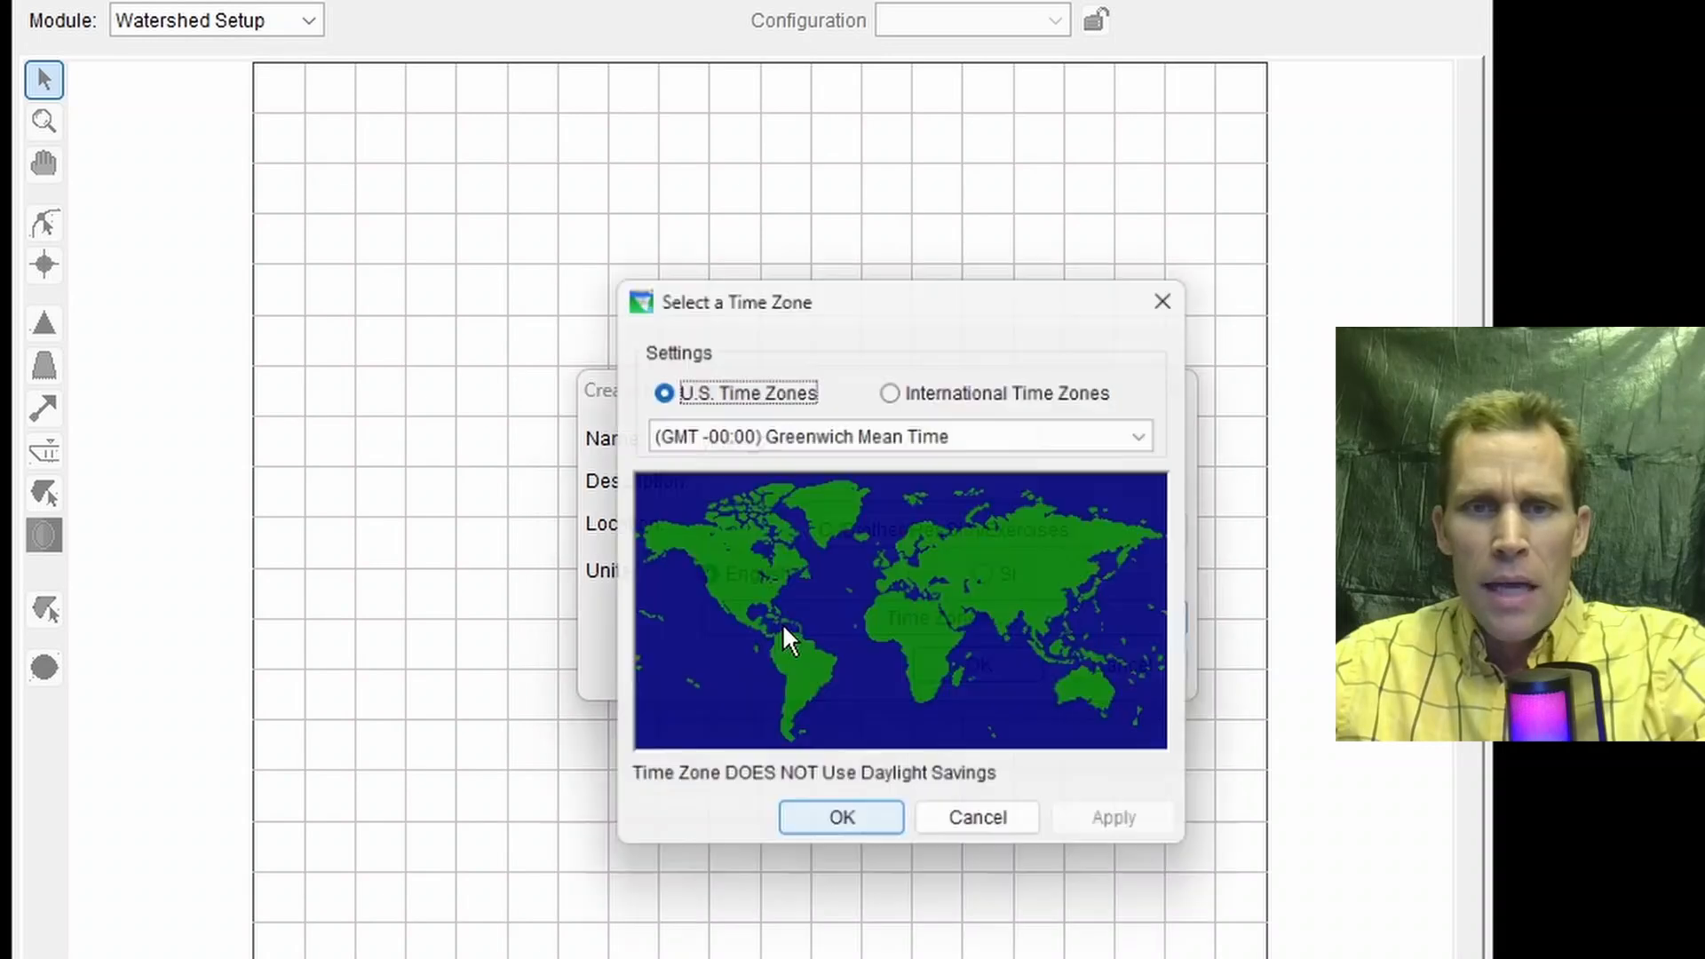
Step: Set the new watershed's time zone to (GMT -08:00) Pacific Time and create the video_23 watershed
{"action": "left_click", "coordinate": [780, 449]}
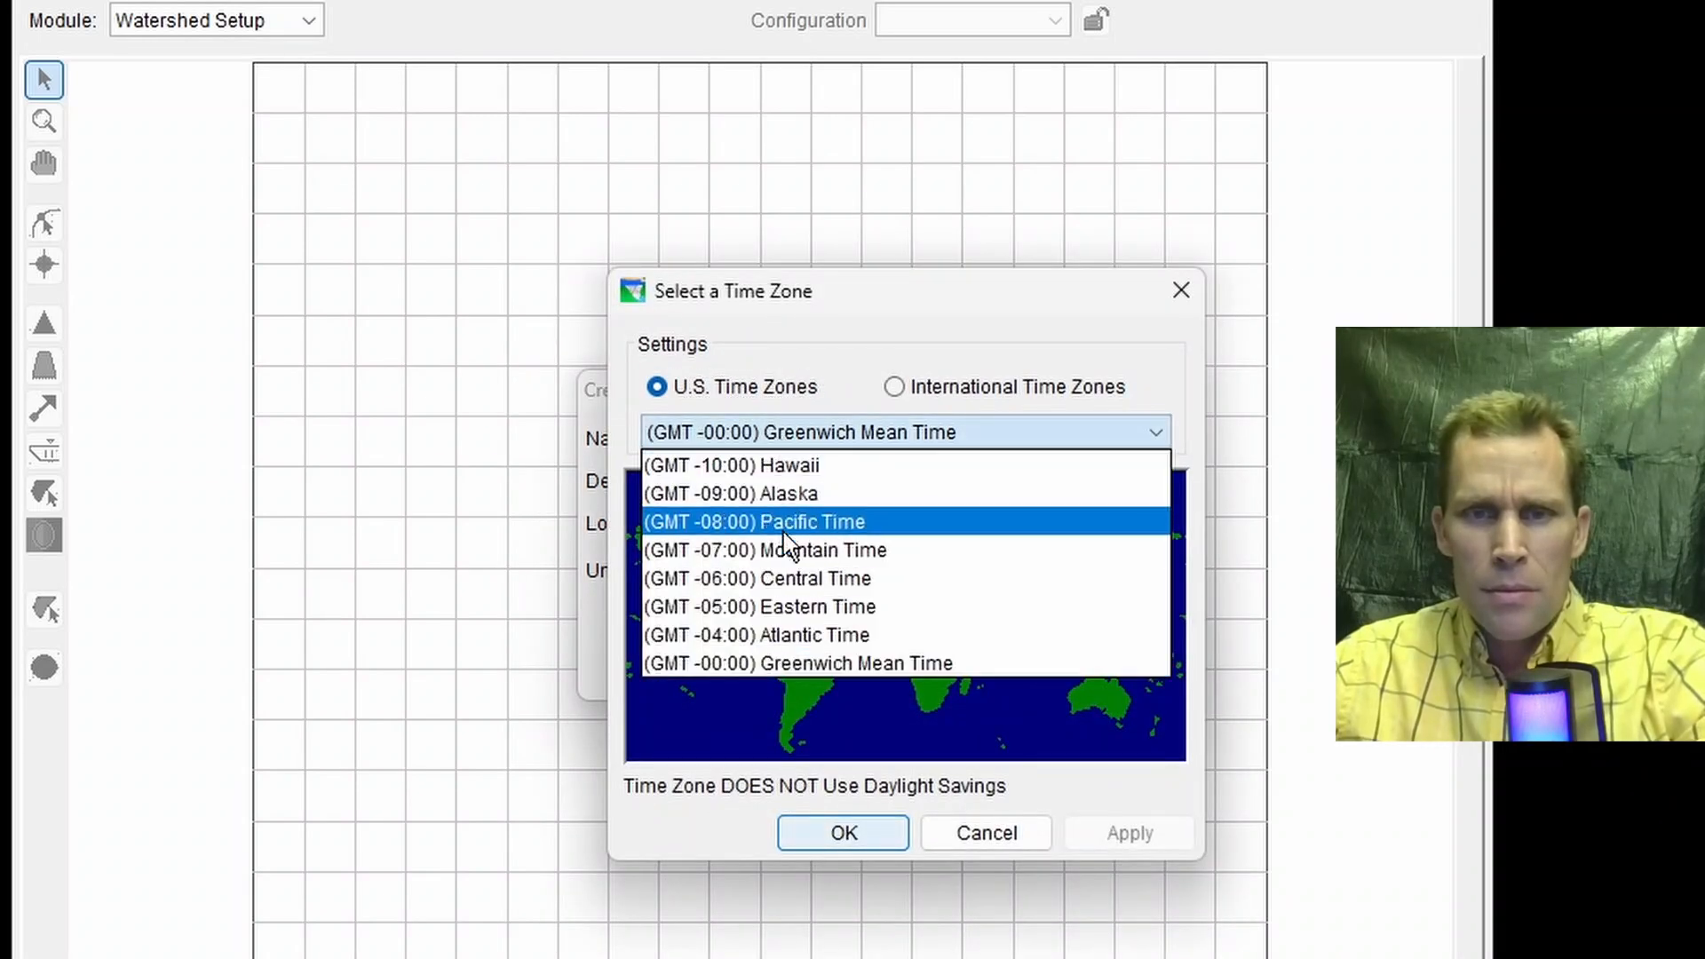
{"action": "left_click", "coordinate": [800, 522]}
{"action": "left_click", "coordinate": [1102, 840]}
{"action": "left_click", "coordinate": [866, 839]}
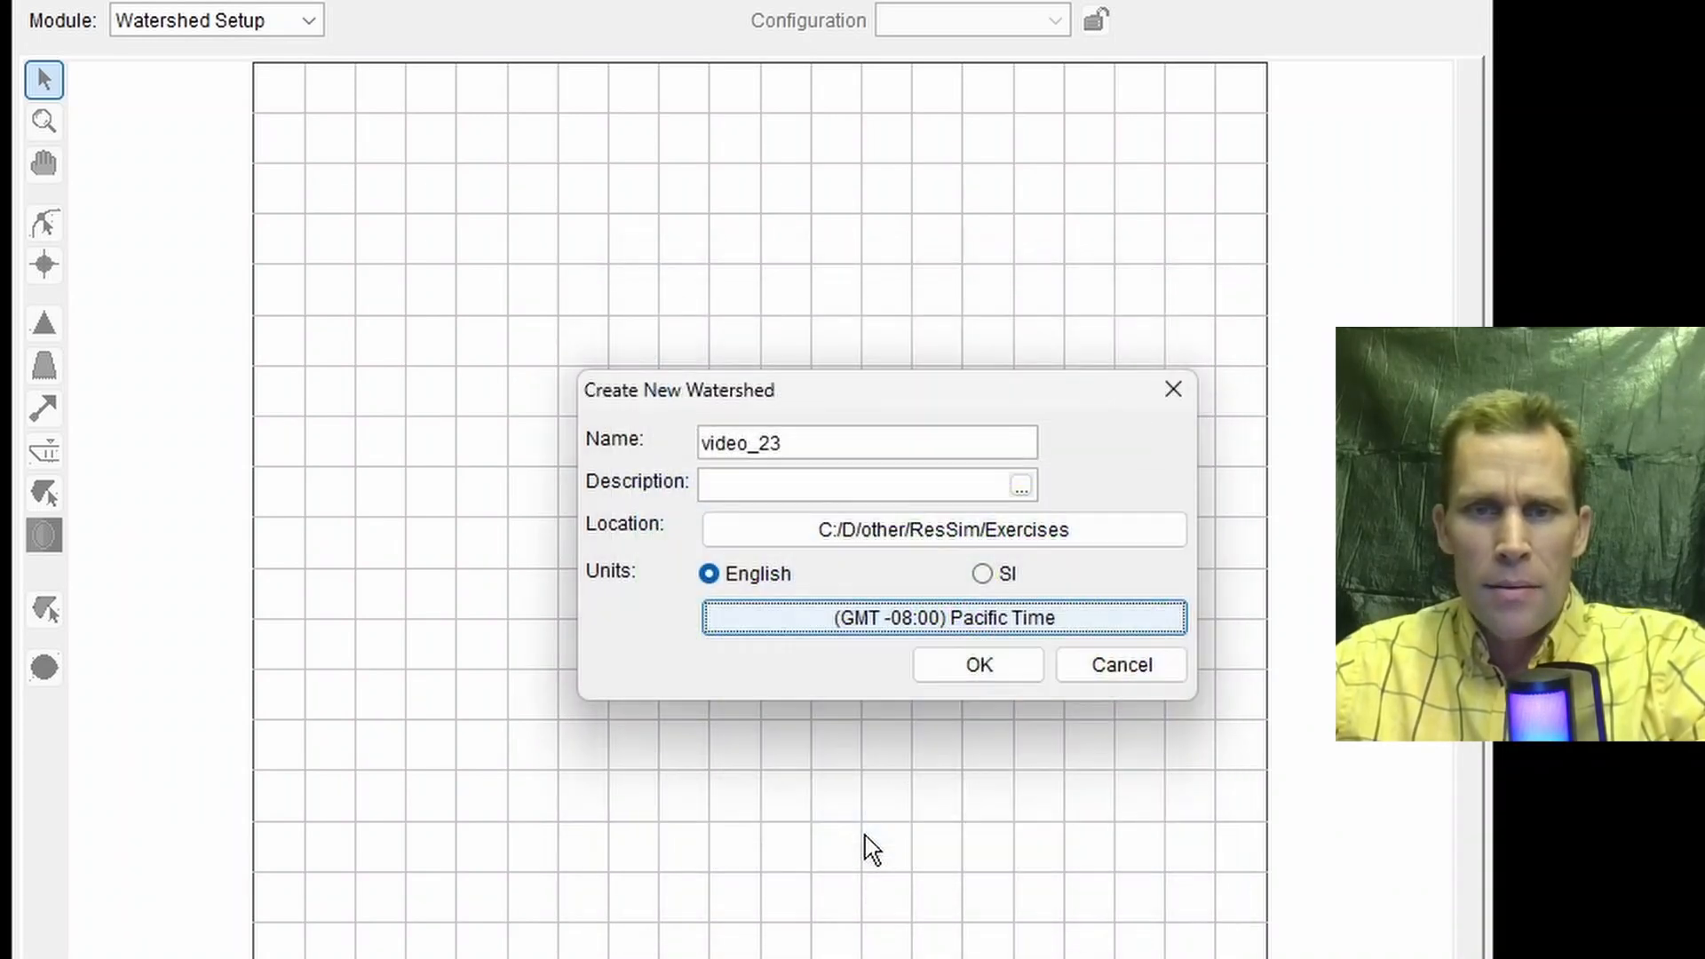
{"action": "left_click", "coordinate": [974, 663]}
{"action": "left_click", "coordinate": [979, 876]}
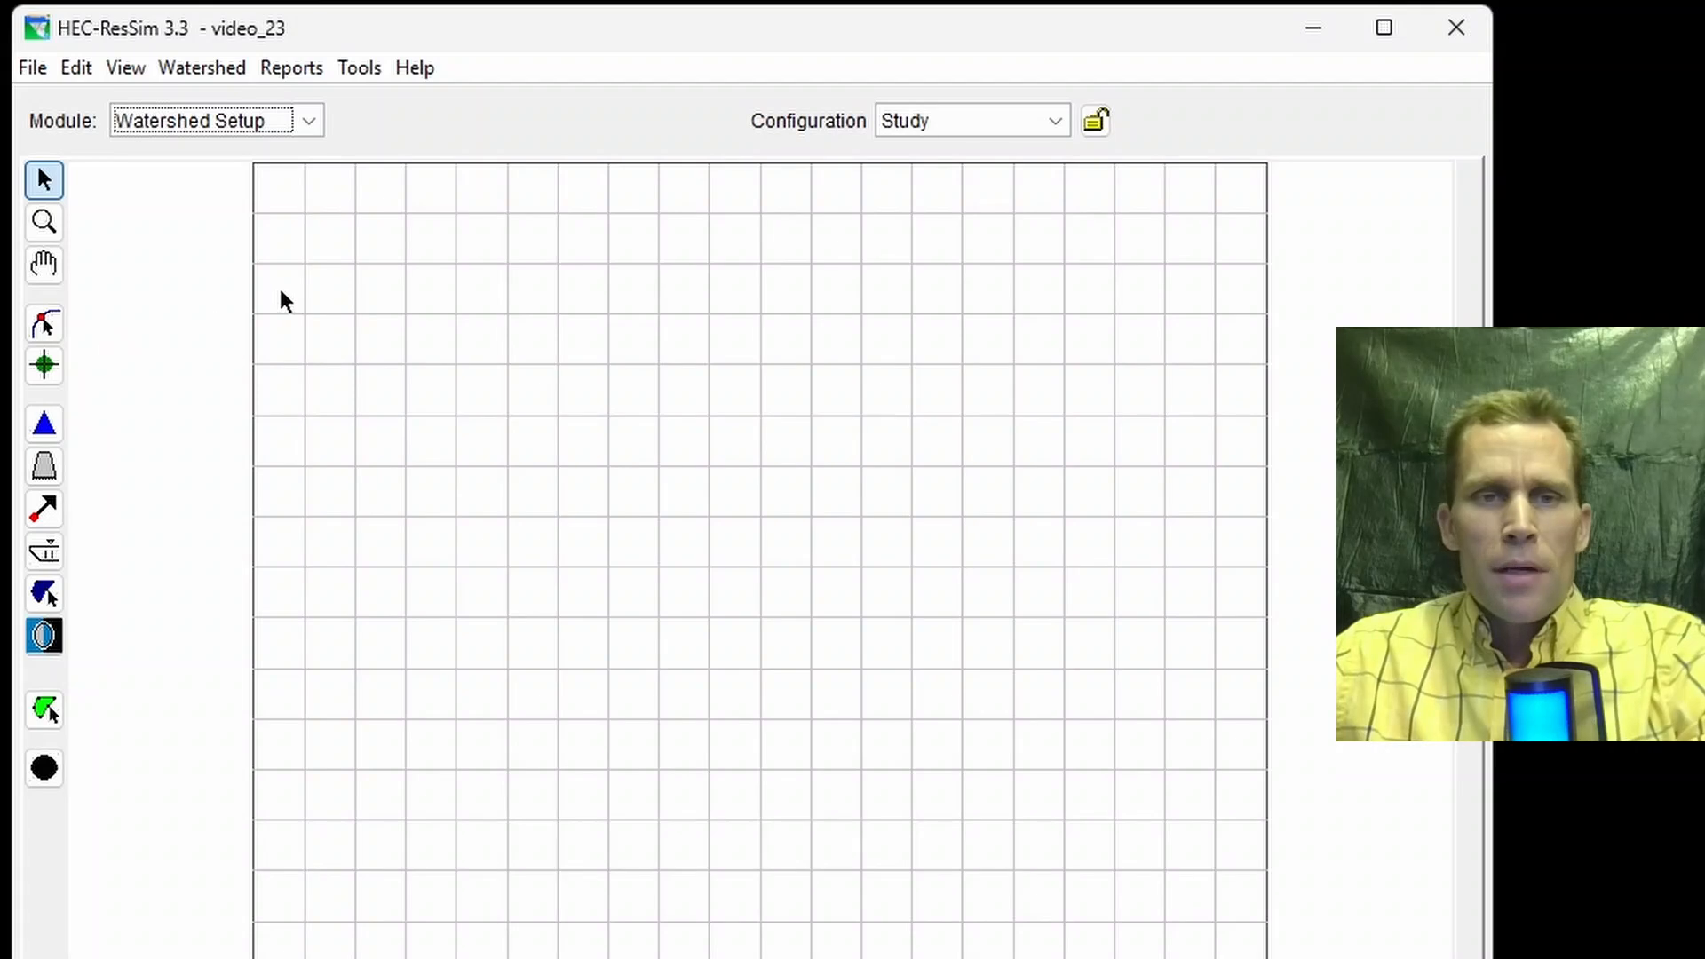
Step: Draw a six-point stream from the map's upper-left area down past a long straight reach to a lower bend, and name it stream_1
{"action": "scroll", "coordinate": [280, 292], "scroll_direction": "up", "scroll_amount": 2}
{"action": "left_click", "coordinate": [47, 331]}
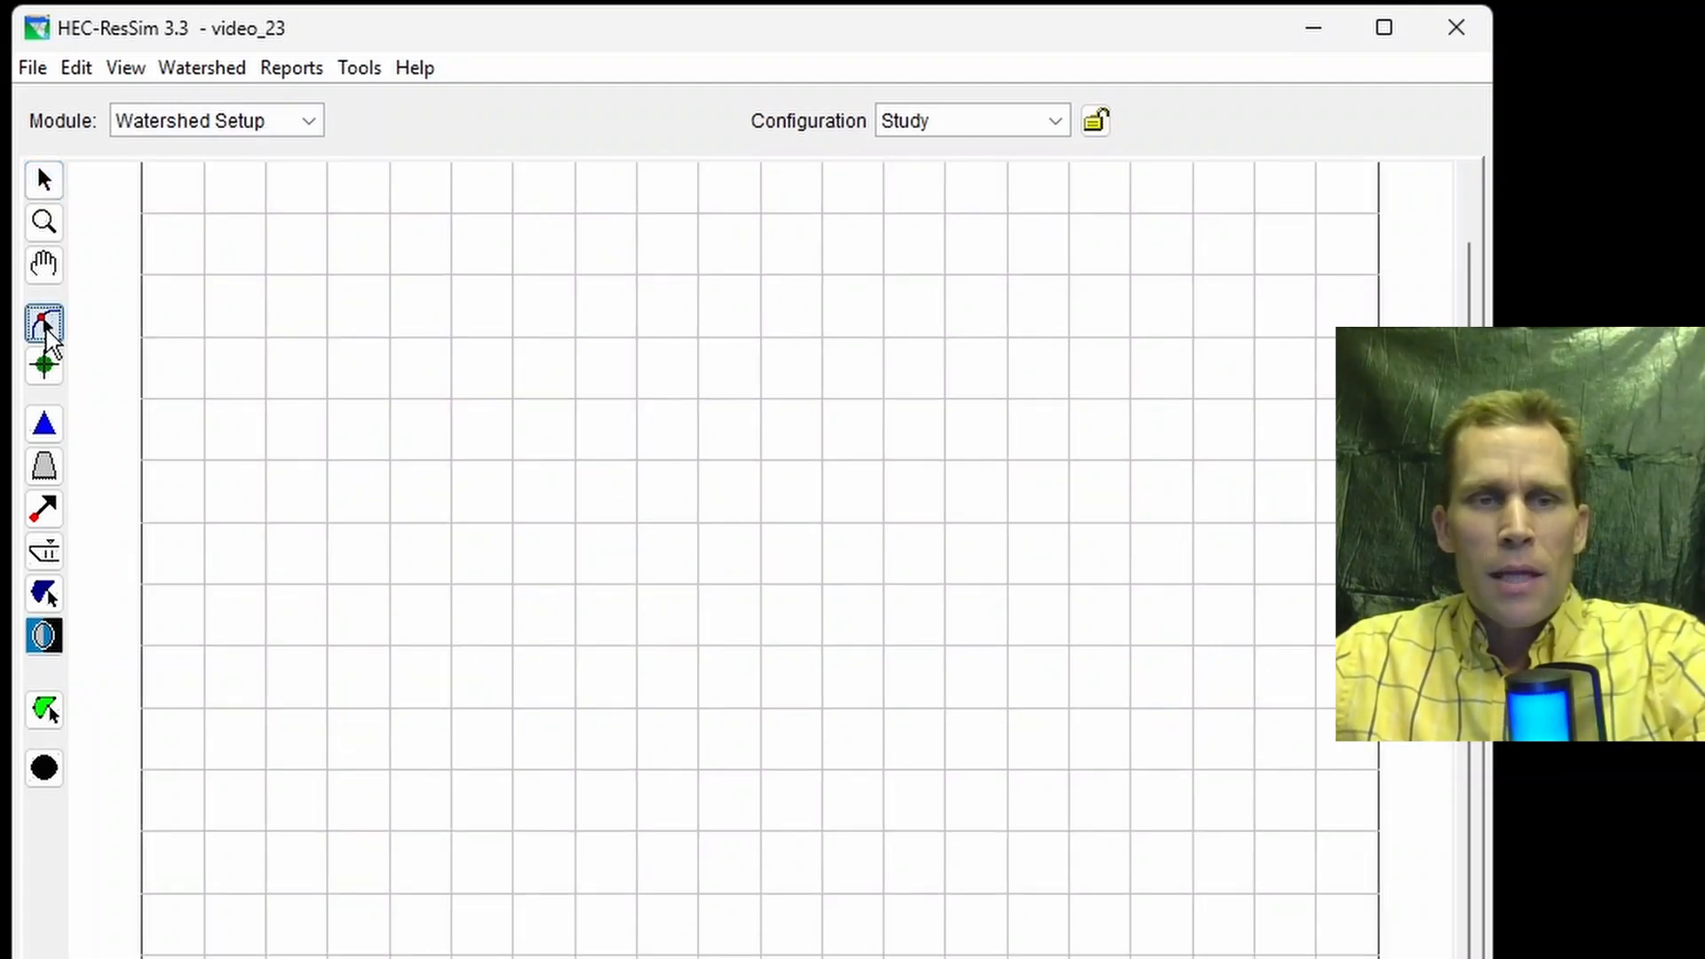
{"action": "left_click", "coordinate": [330, 223]}
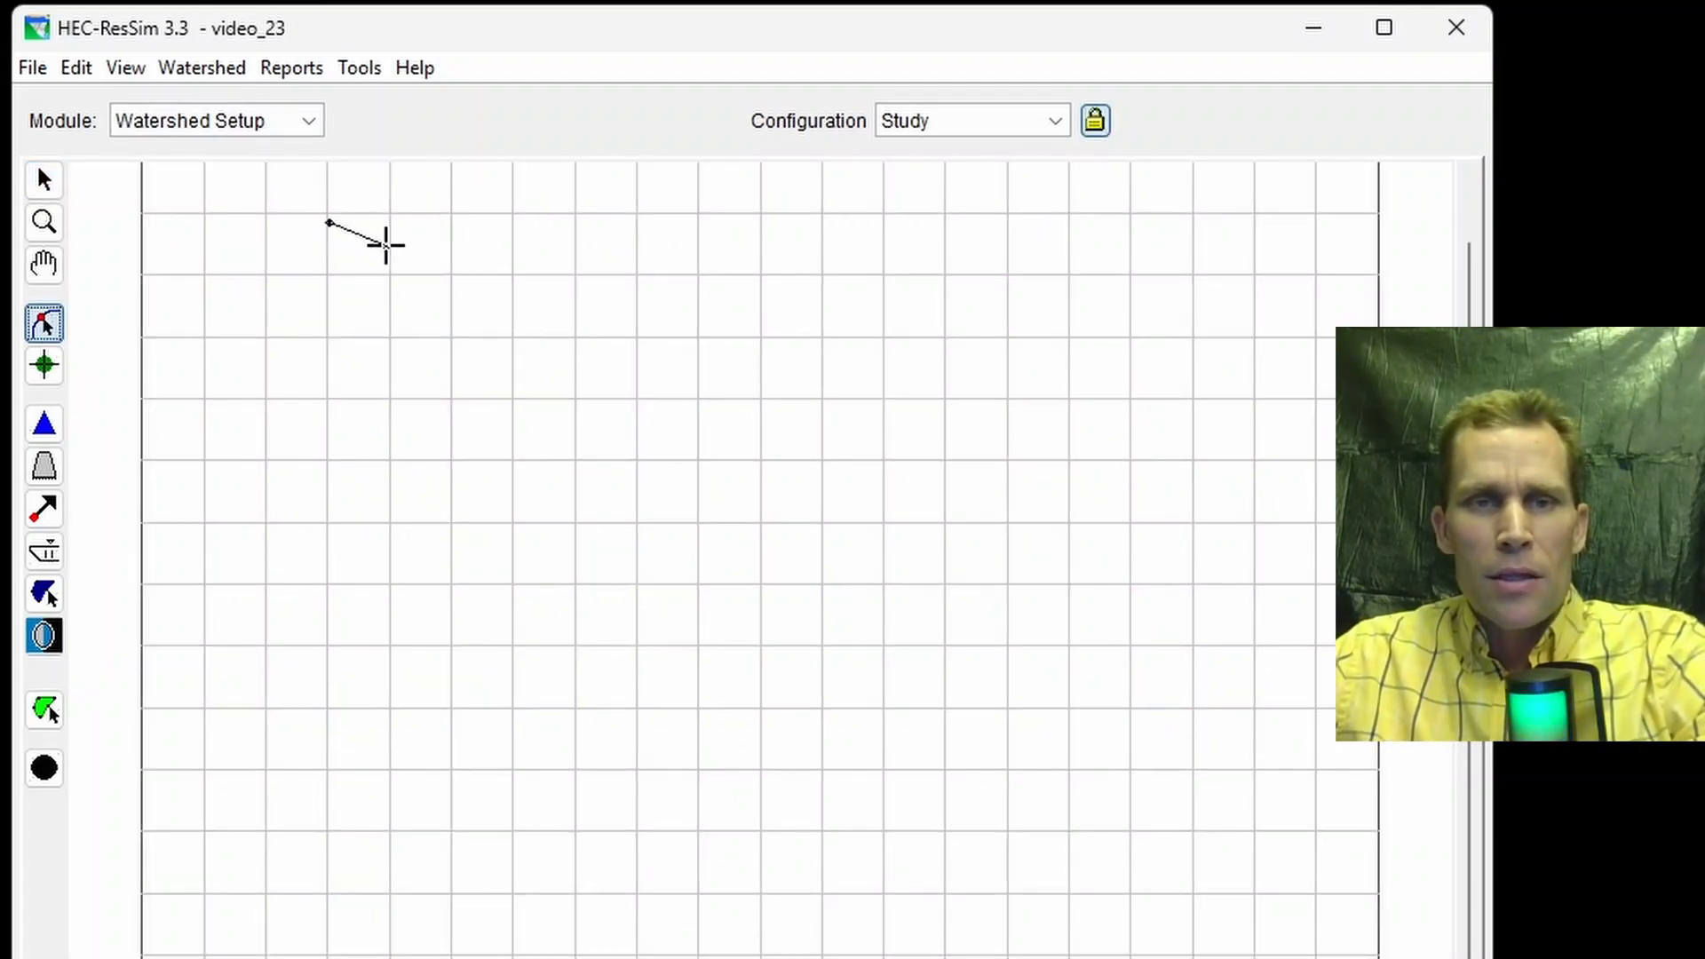
{"action": "left_click", "coordinate": [387, 246]}
{"action": "left_click", "coordinate": [425, 321]}
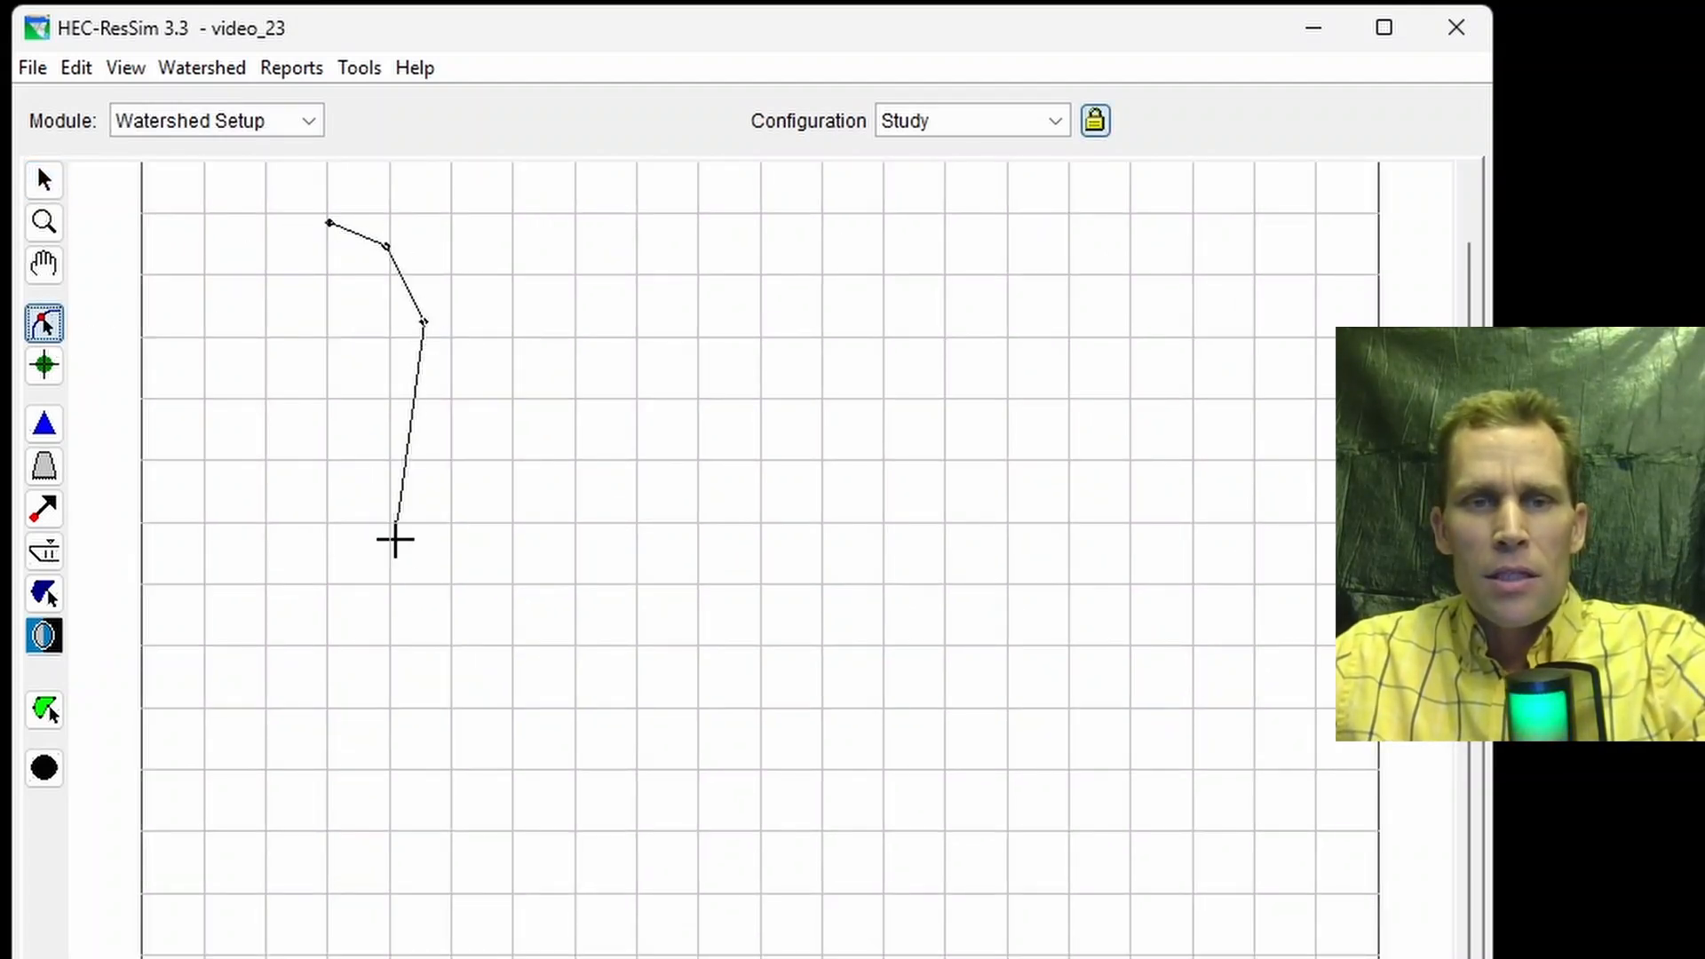
{"action": "left_click", "coordinate": [430, 667]}
{"action": "left_click", "coordinate": [462, 716]}
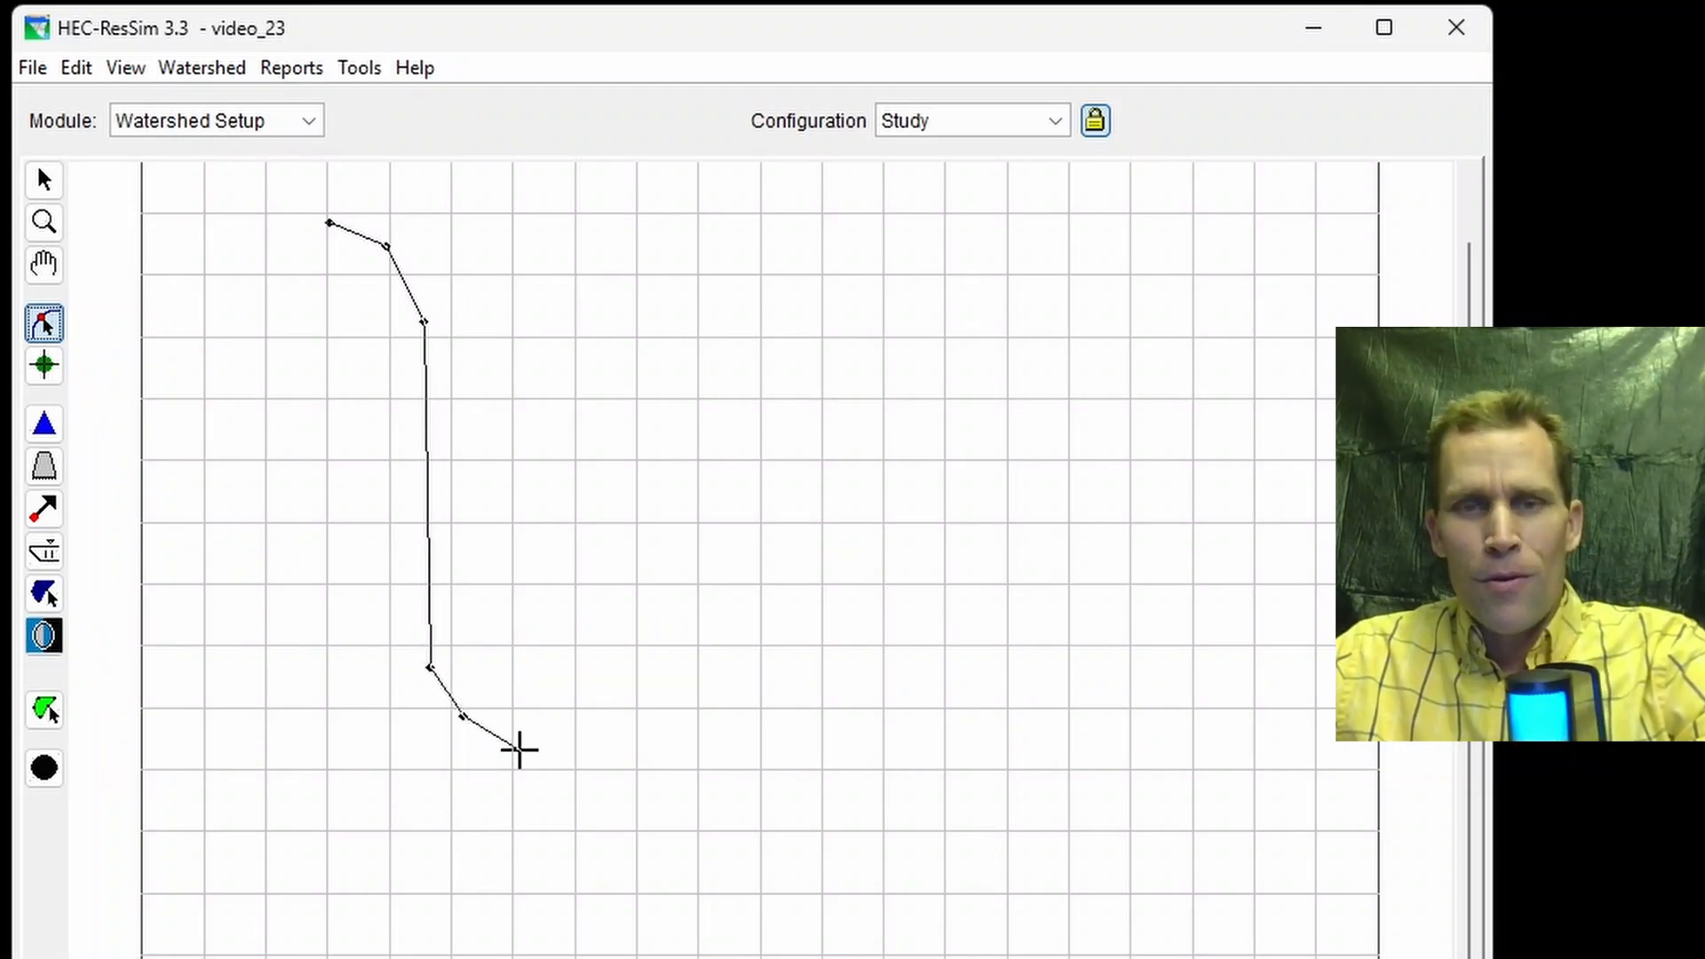
{"action": "double_click", "coordinate": [520, 750]}
{"action": "type", "text": "stream"}
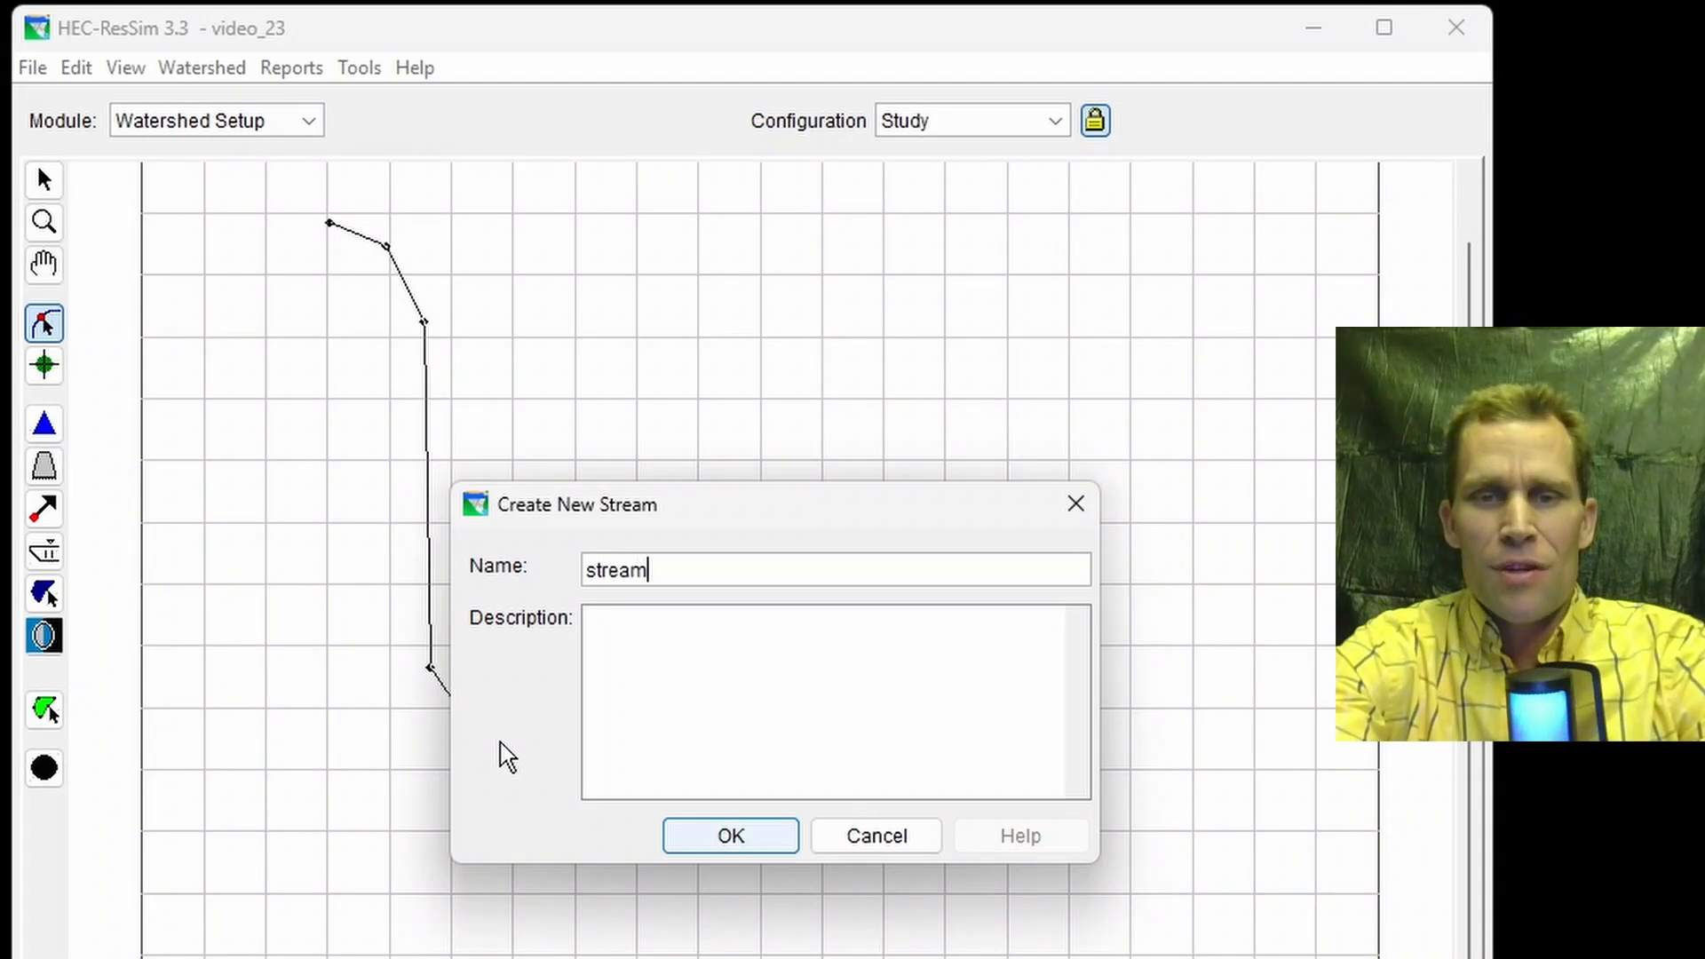
{"action": "type", "text": "_1"}
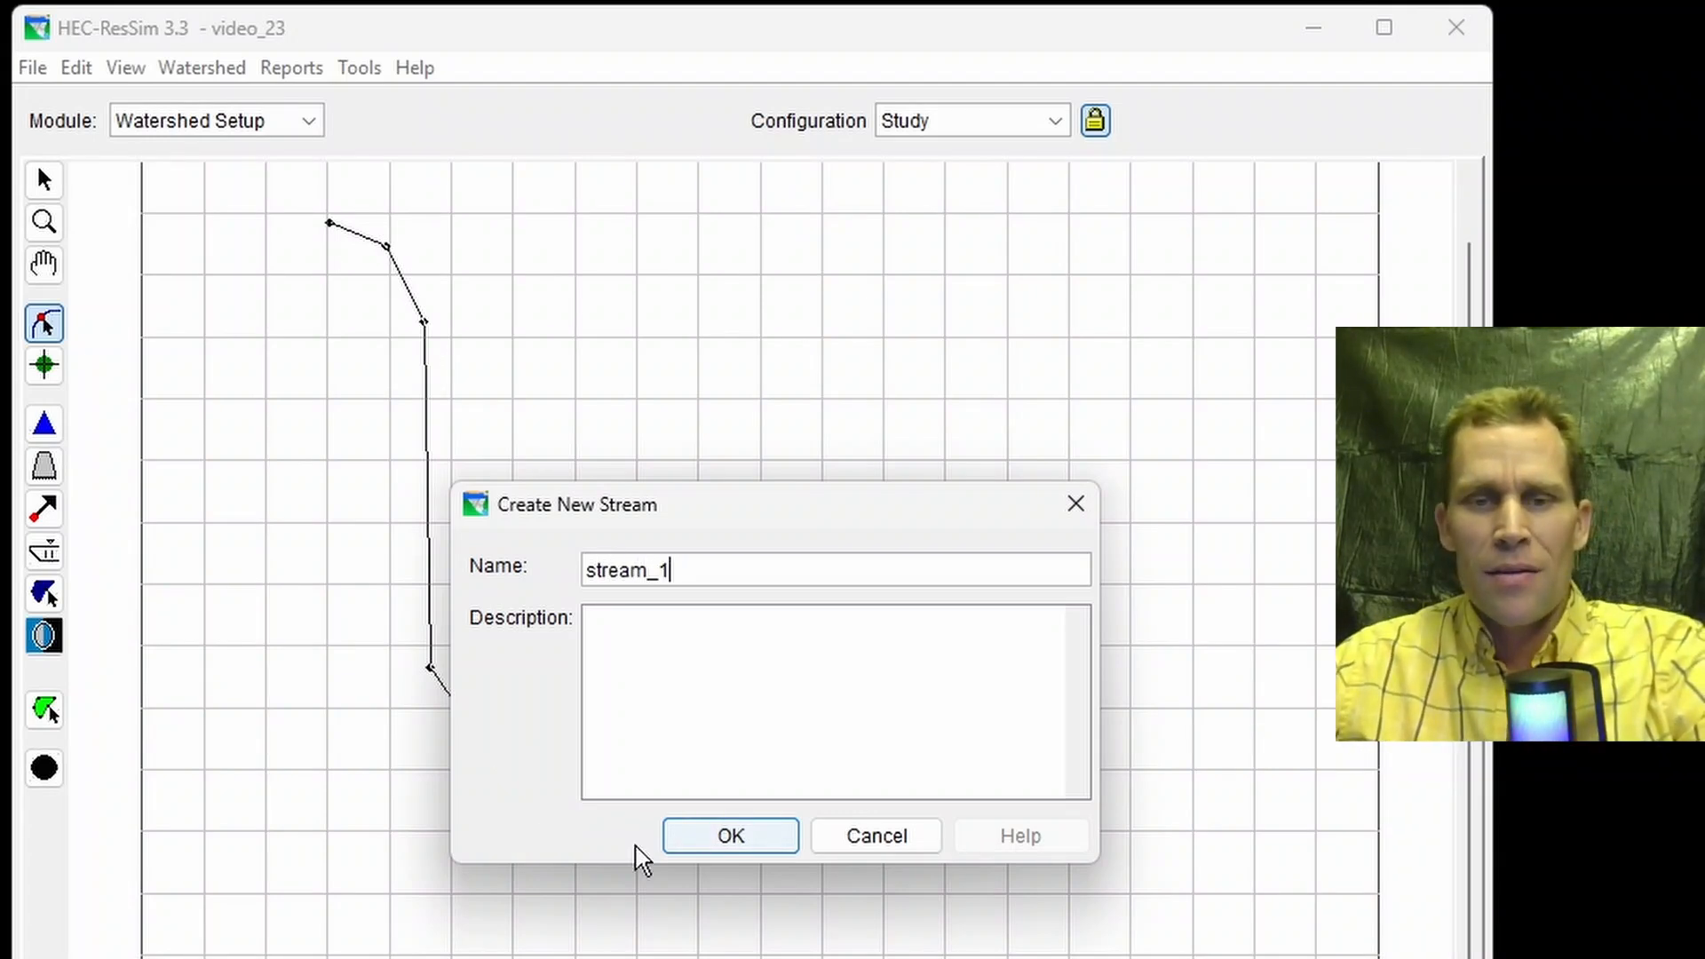
{"action": "left_click", "coordinate": [704, 845]}
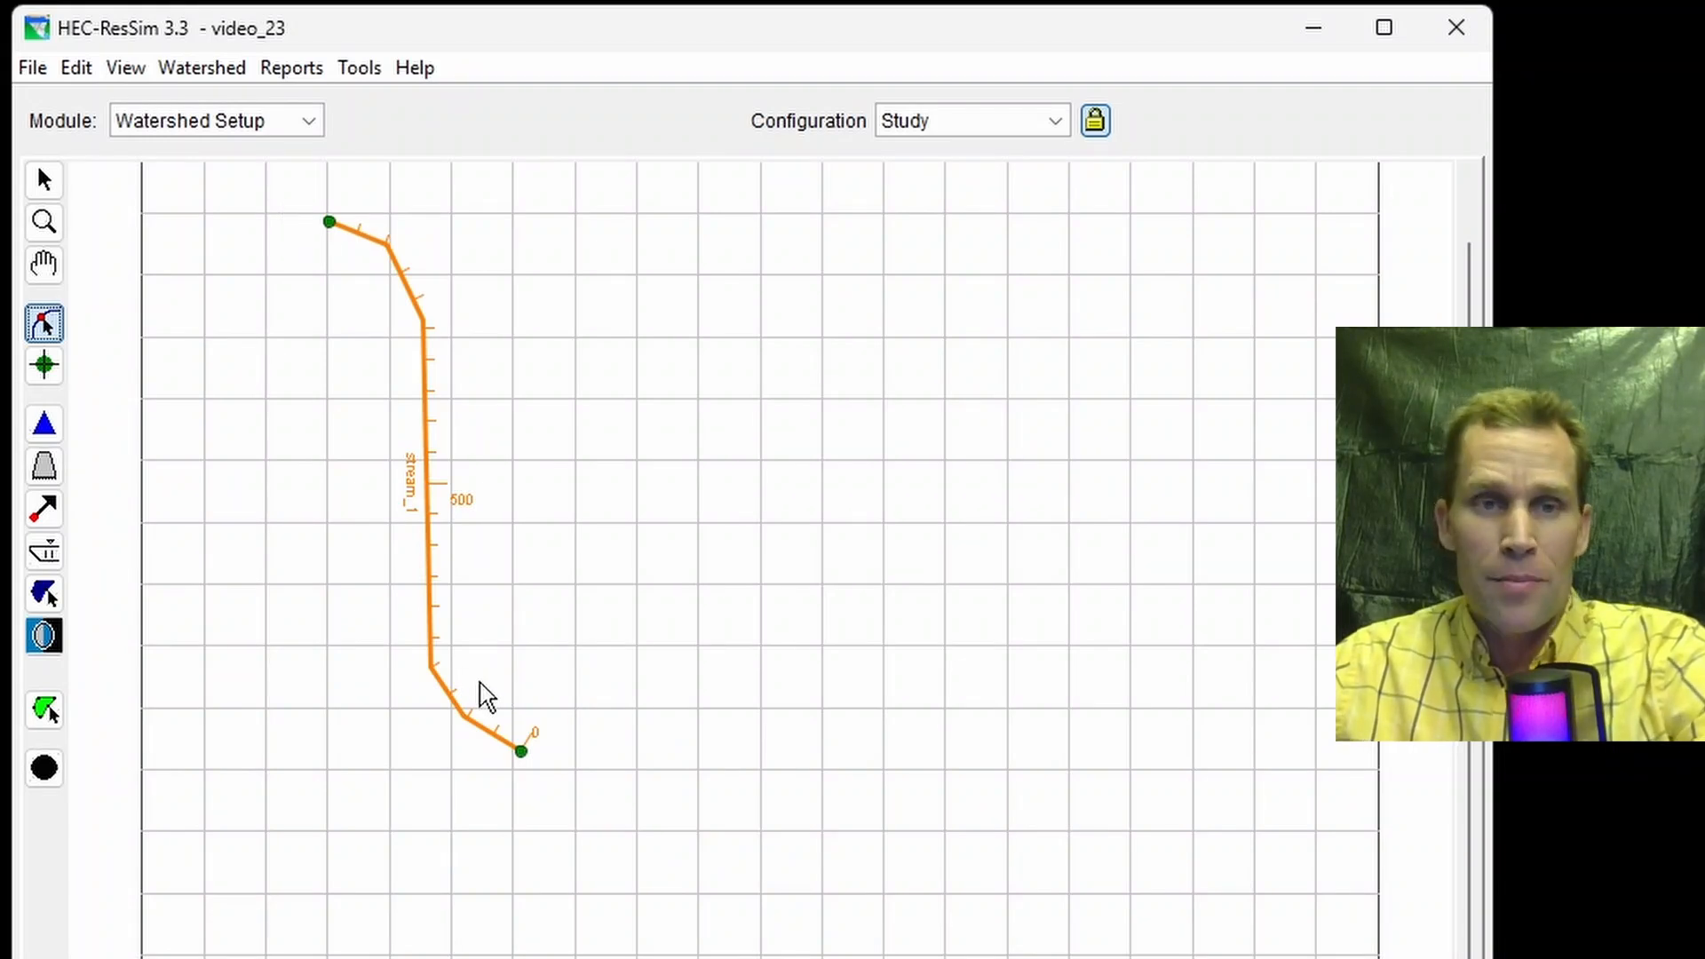
Step: Add a computation point named CP1 on stream_1 just below its upstream end
{"action": "left_click", "coordinate": [46, 771]}
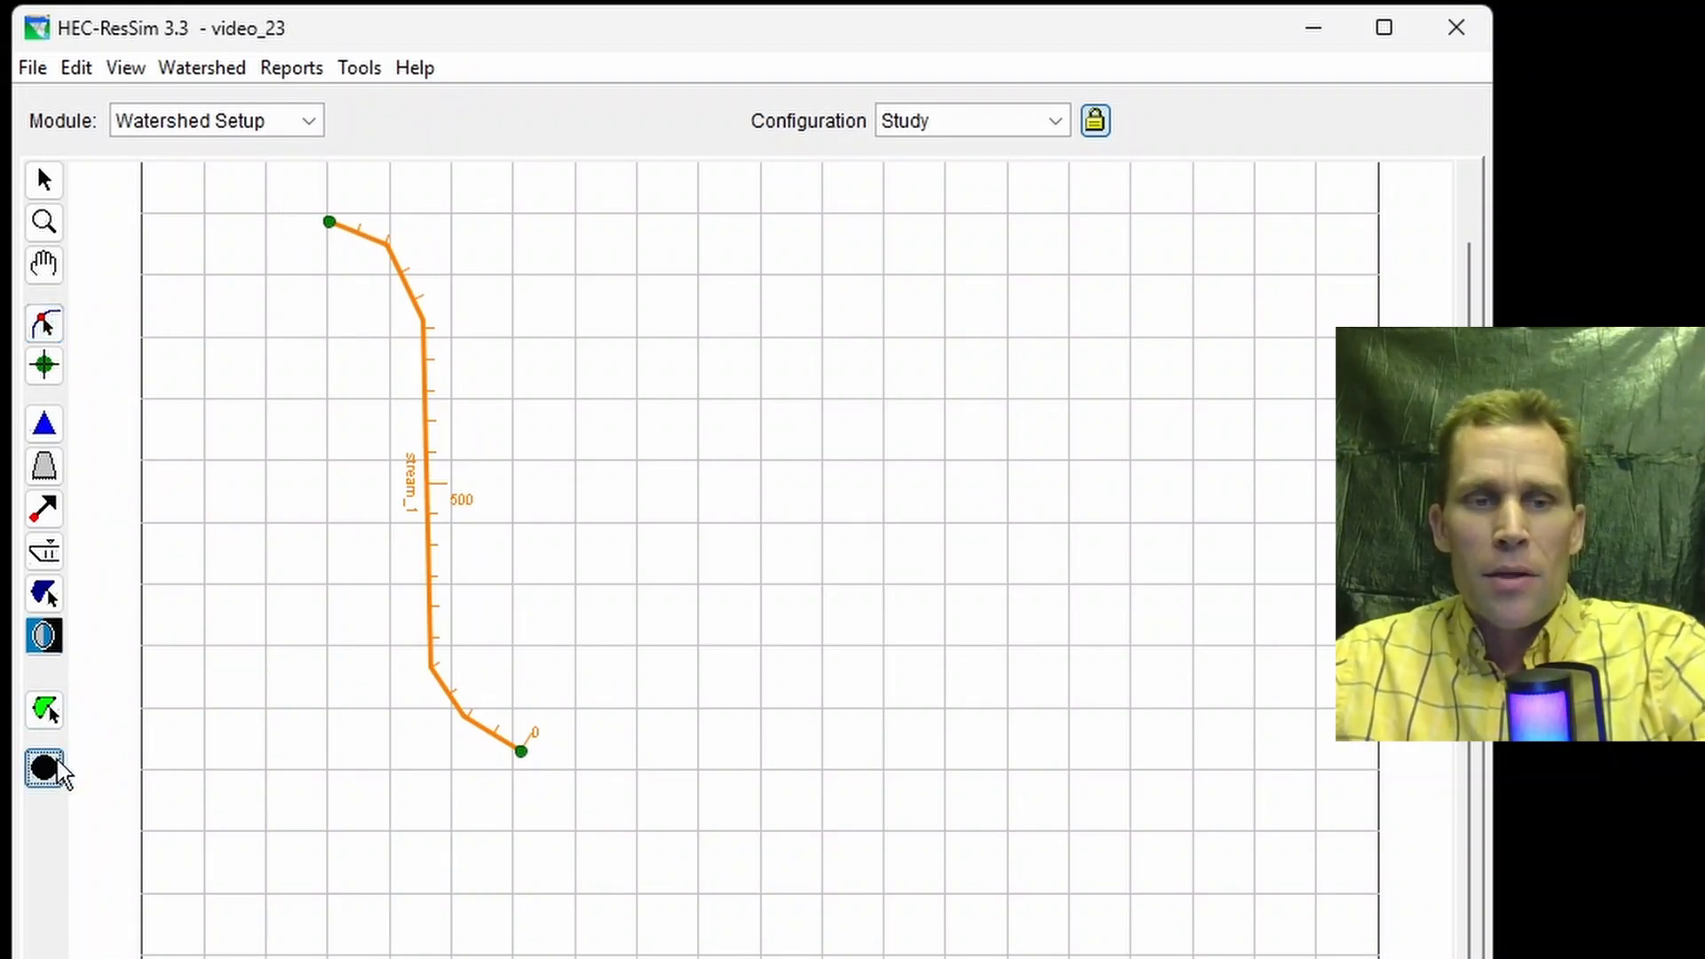
{"action": "left_click", "coordinate": [374, 240]}
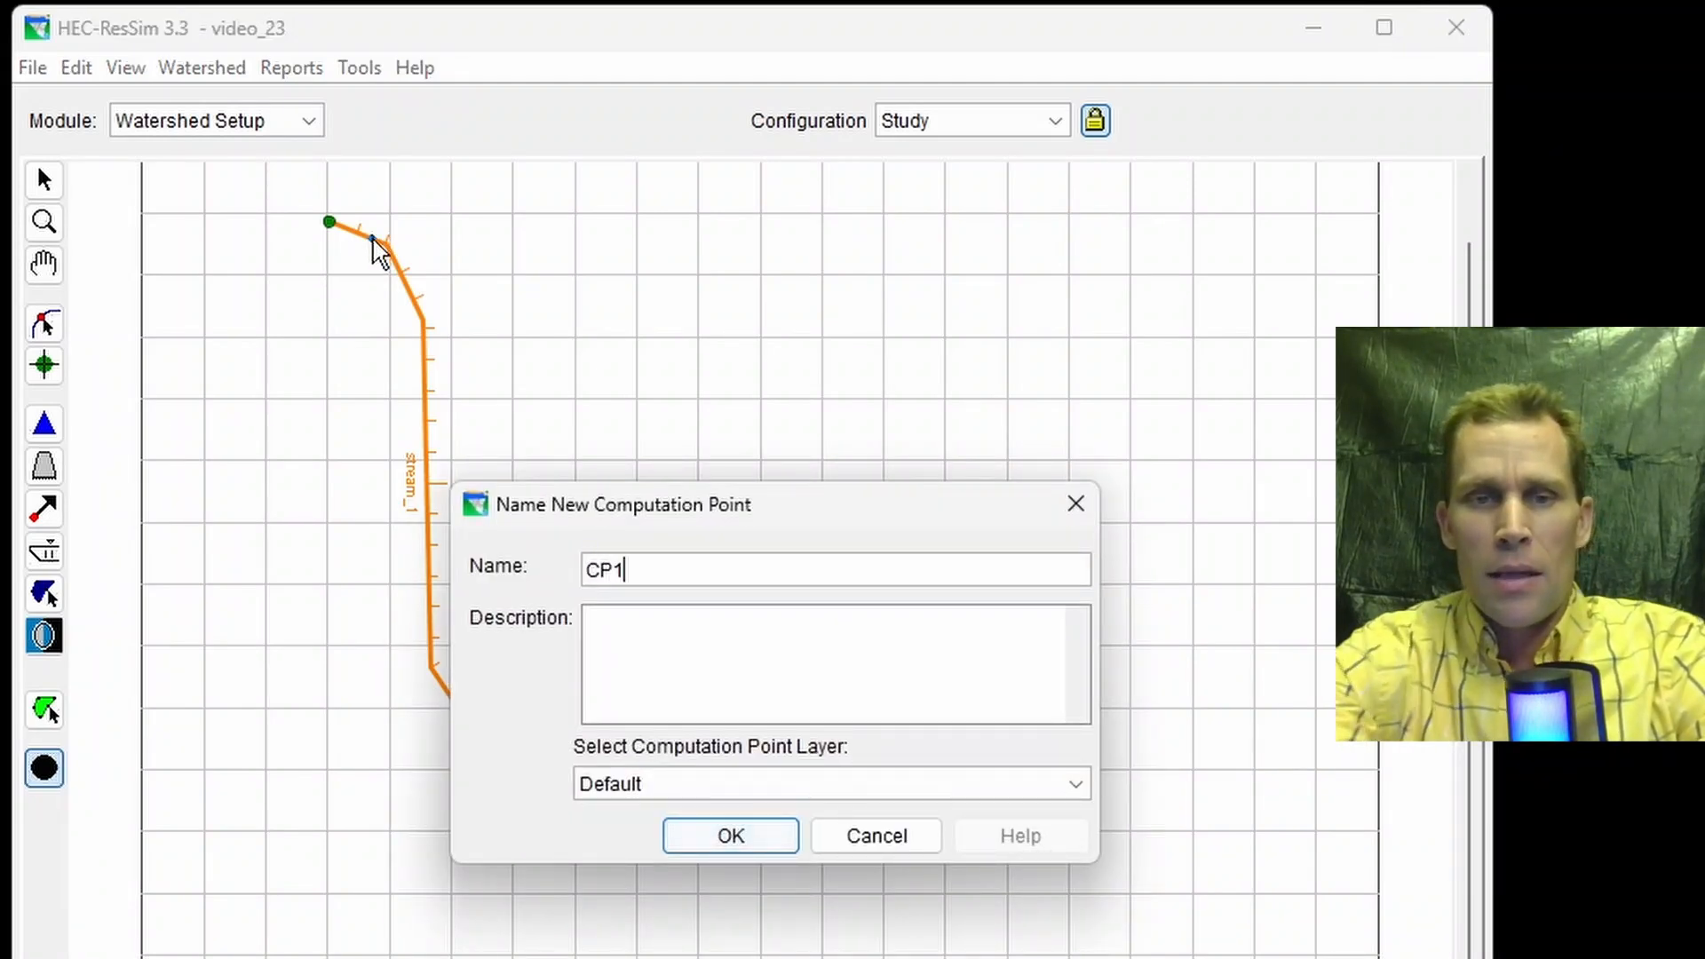
{"action": "type", "text": "CP1"}
{"action": "left_click", "coordinate": [731, 836]}
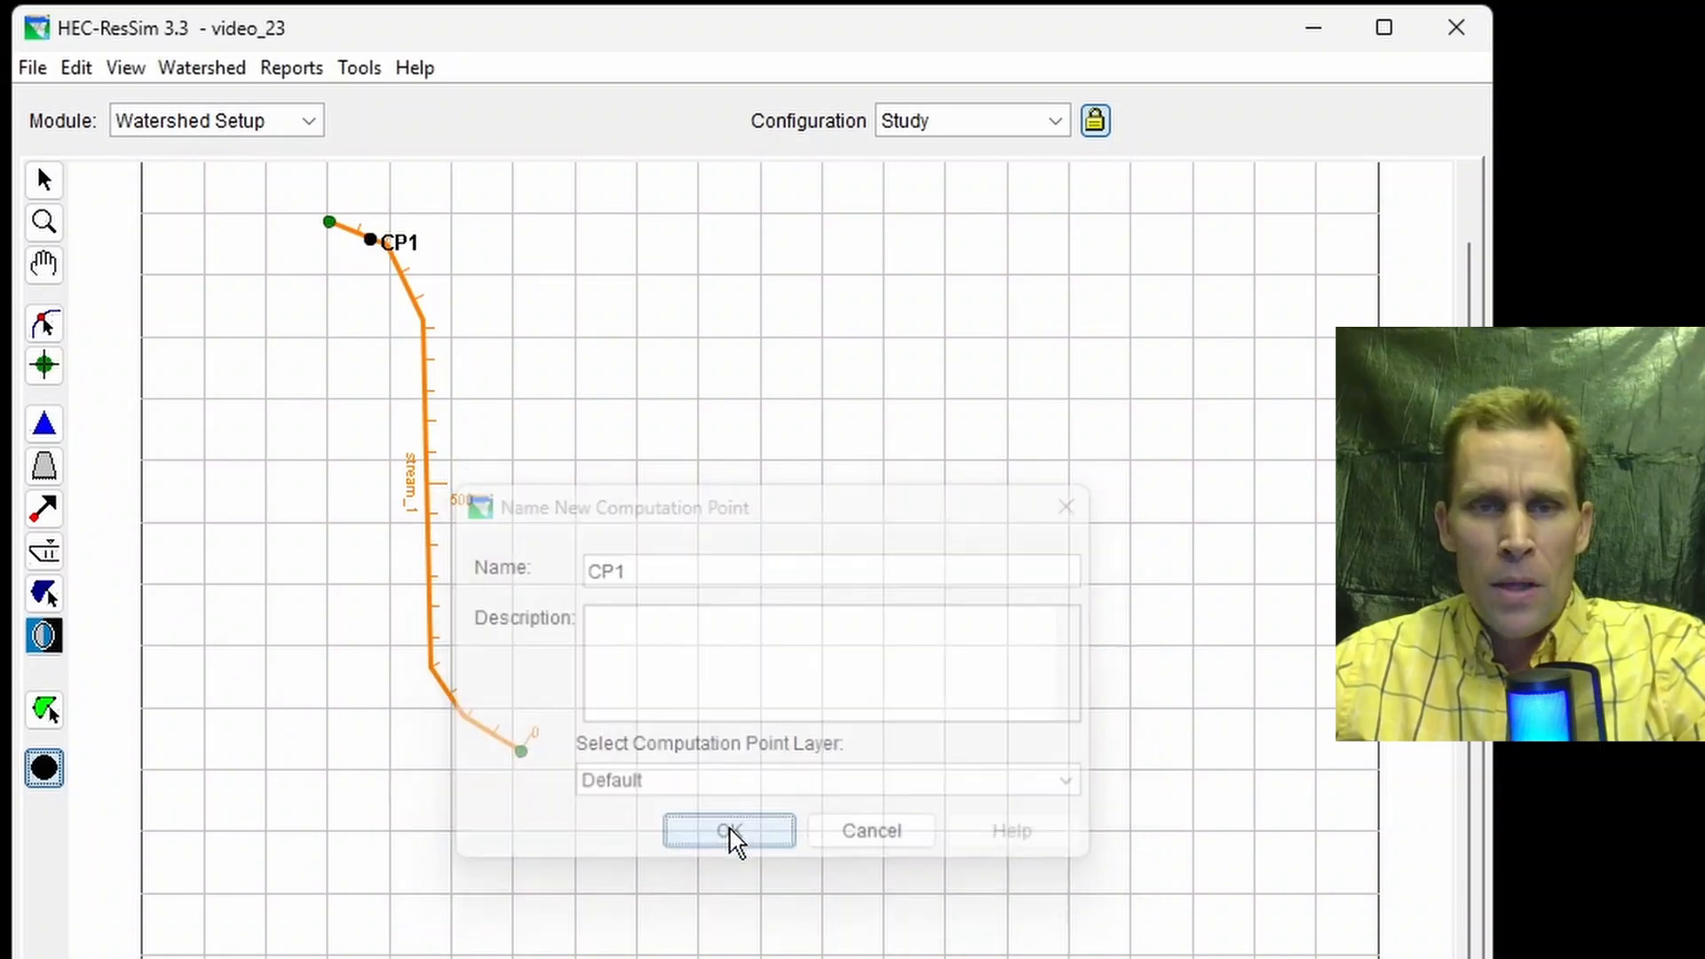
Step: Draw a reservoir along the upper half of stream_1's long straight reach and name it reservoir_1
{"action": "left_click", "coordinate": [44, 423]}
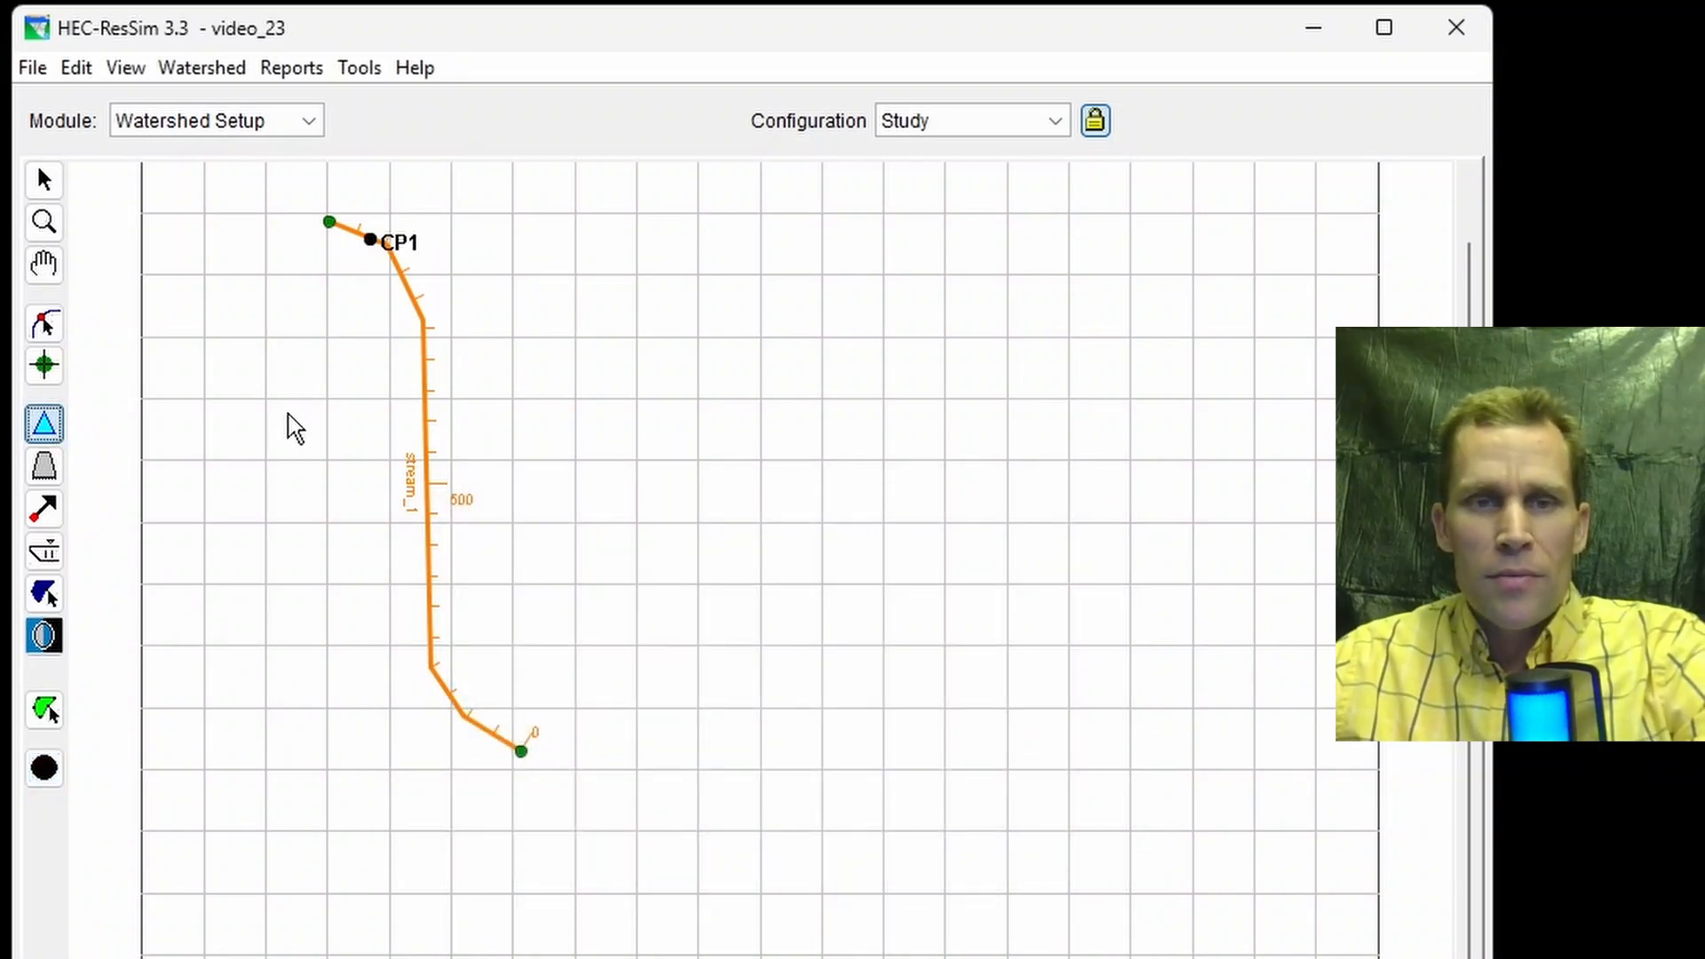
{"action": "left_click", "coordinate": [425, 377]}
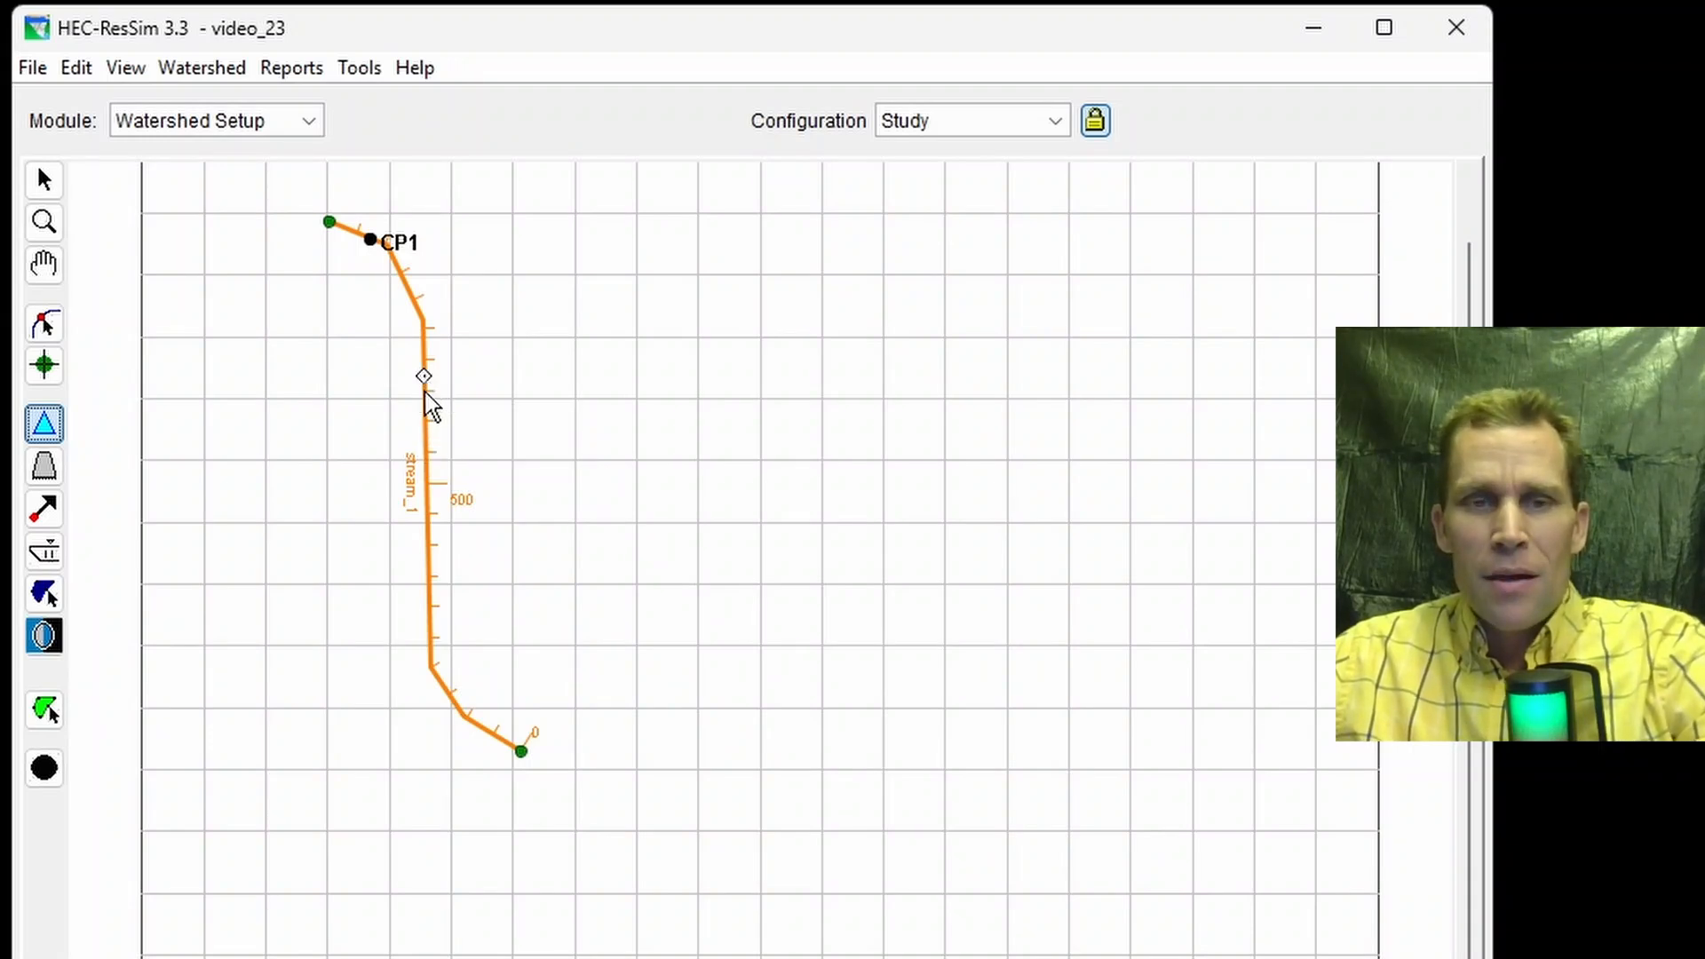
{"action": "left_click", "coordinate": [424, 486]}
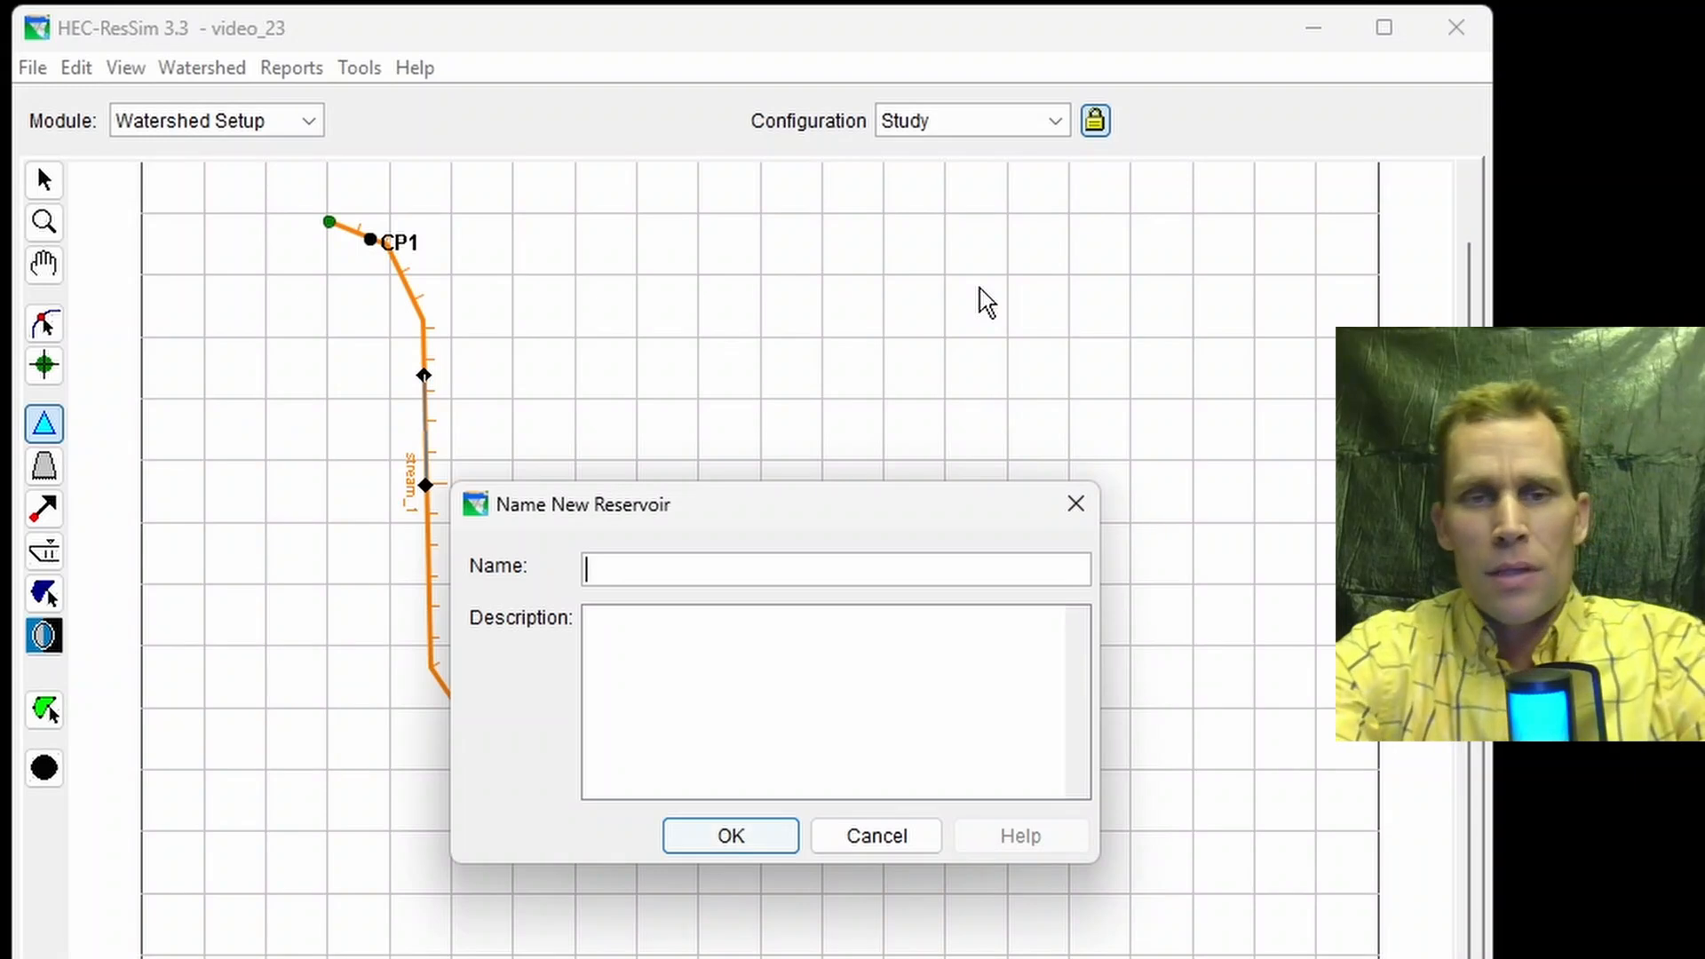
{"action": "type", "text": "reservoir_1"}
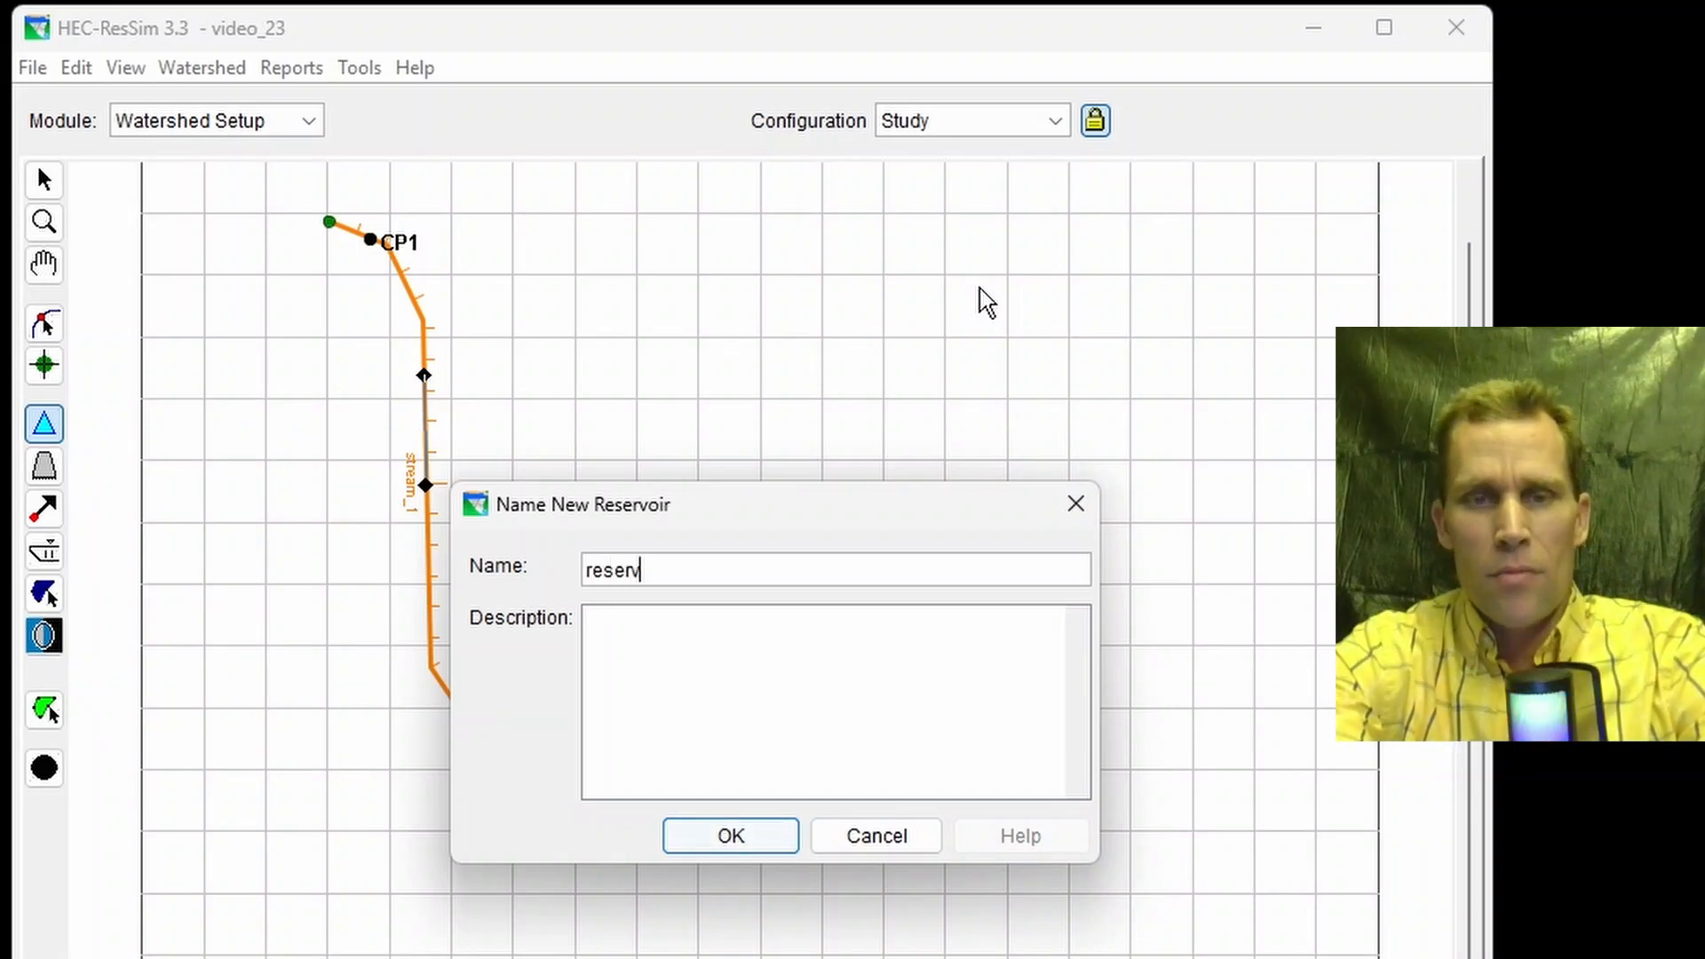
{"action": "left_click", "coordinate": [739, 842]}
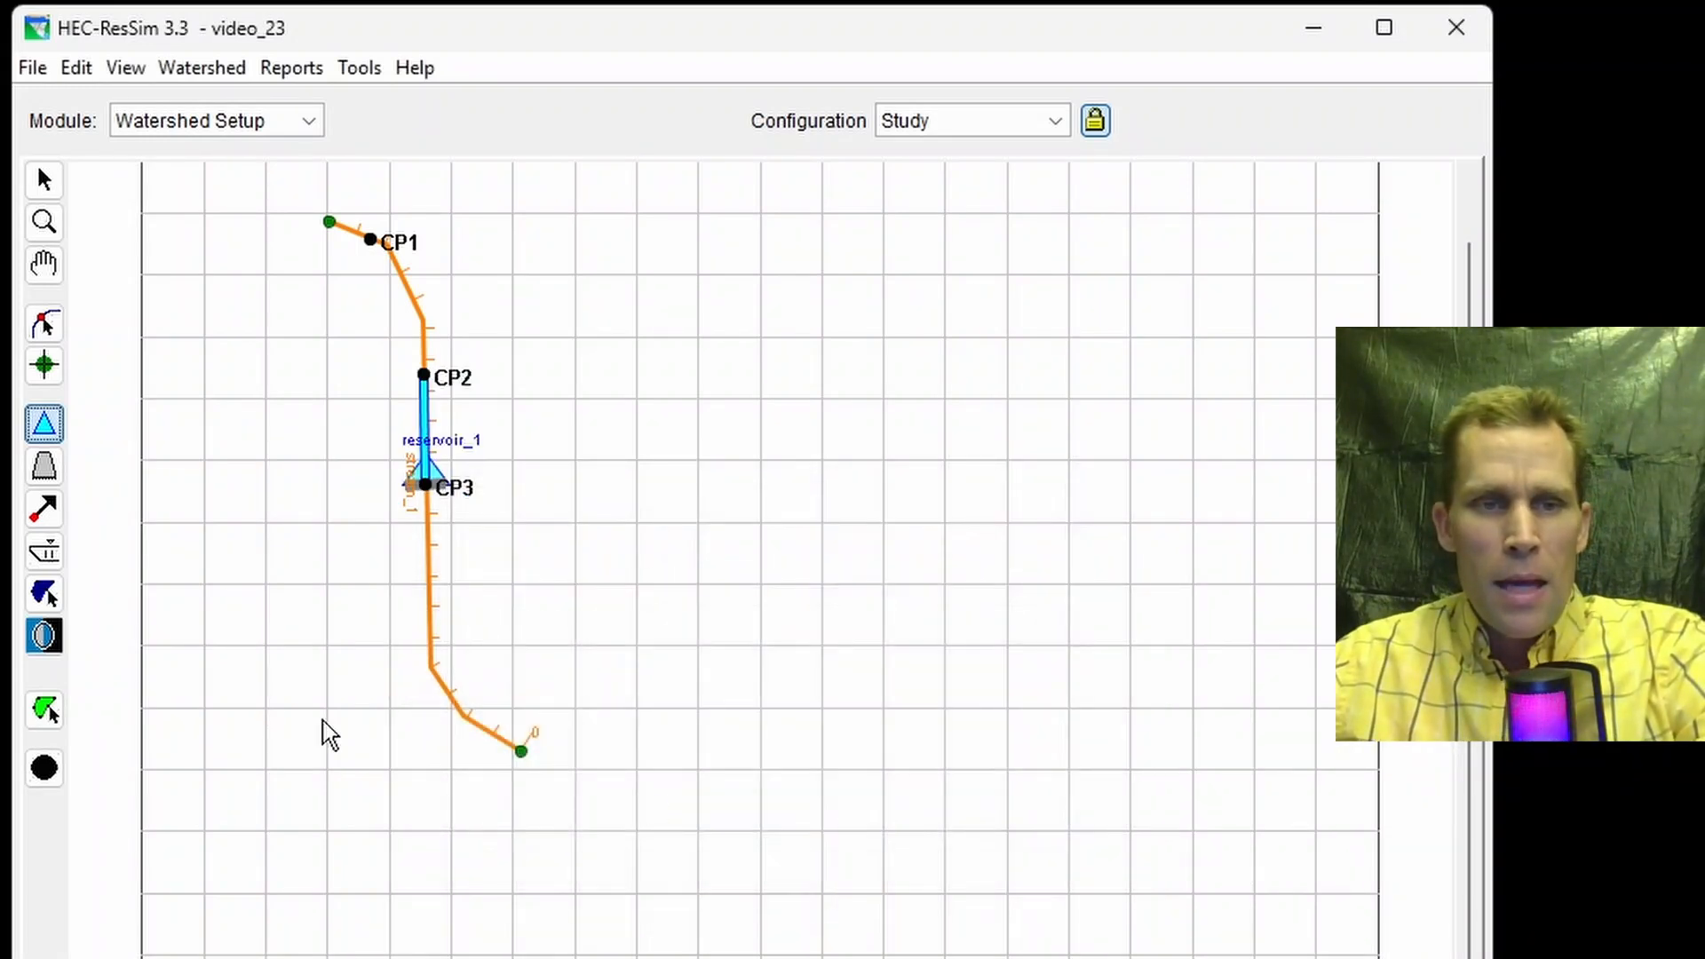
Step: Add a computation point named CP4 on stream_1 at the lower bend, downstream of the reservoir
{"action": "left_click", "coordinate": [45, 768]}
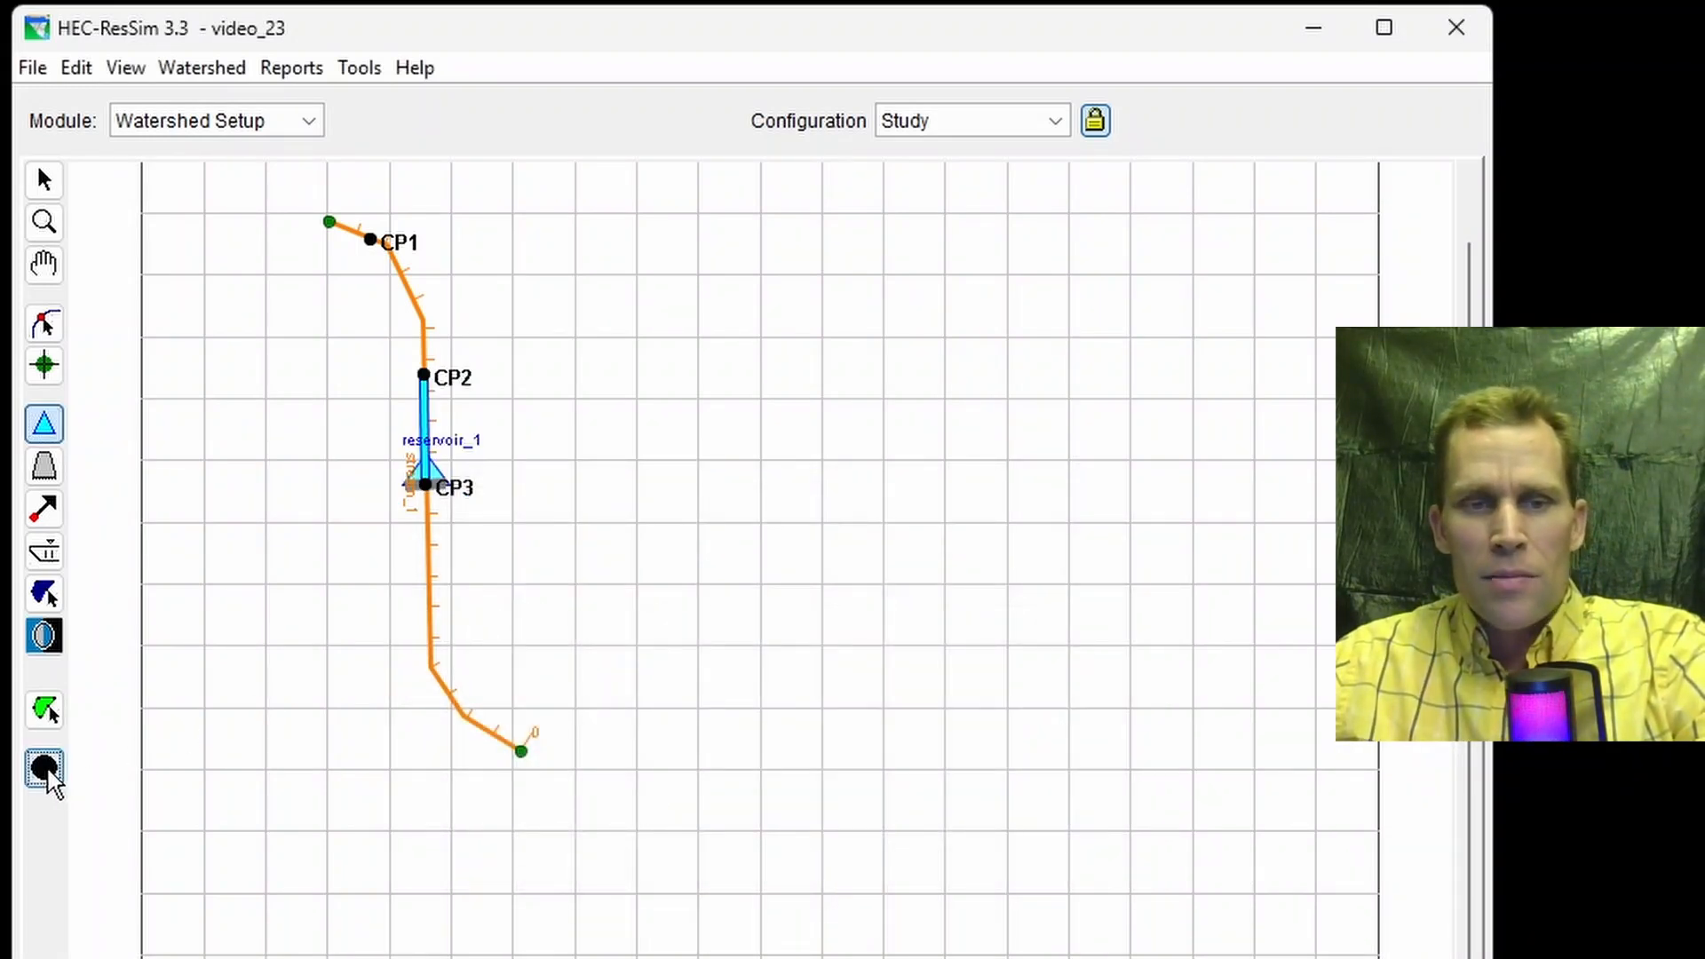
{"action": "left_click", "coordinate": [443, 696]}
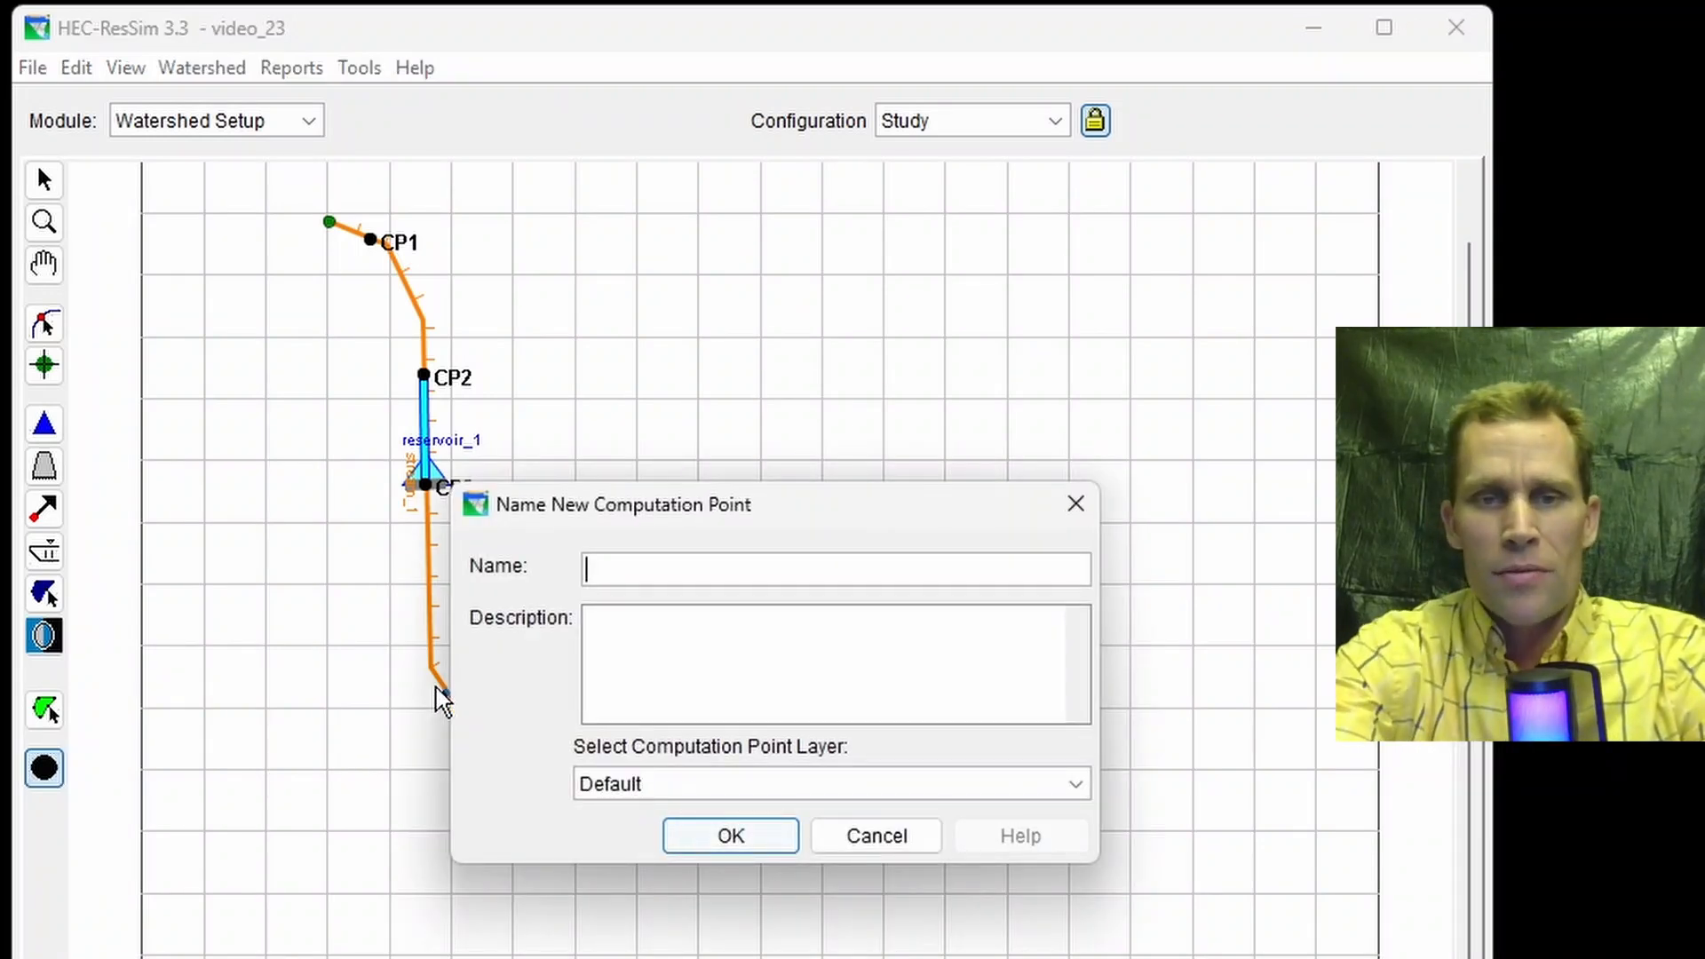
{"action": "type", "text": "CP4"}
{"action": "key", "text": "Return"}
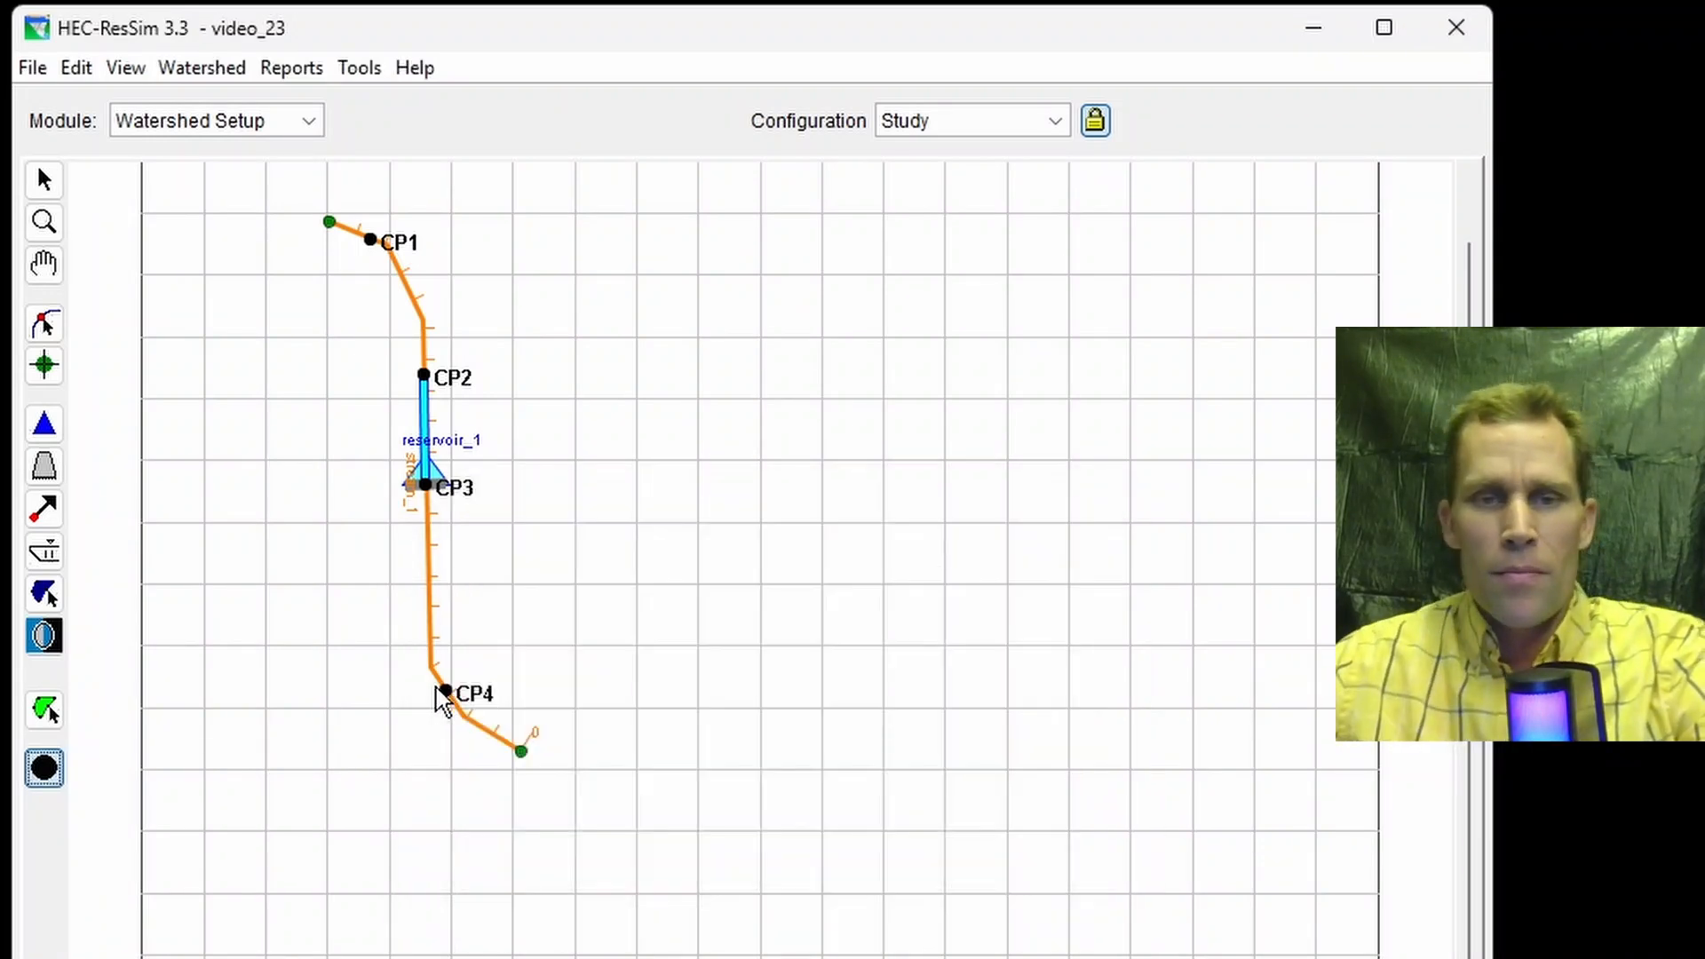
Step: Create a watershed configuration named config_1 with a 1 Hour time step and apply it
{"action": "left_click", "coordinate": [205, 69]}
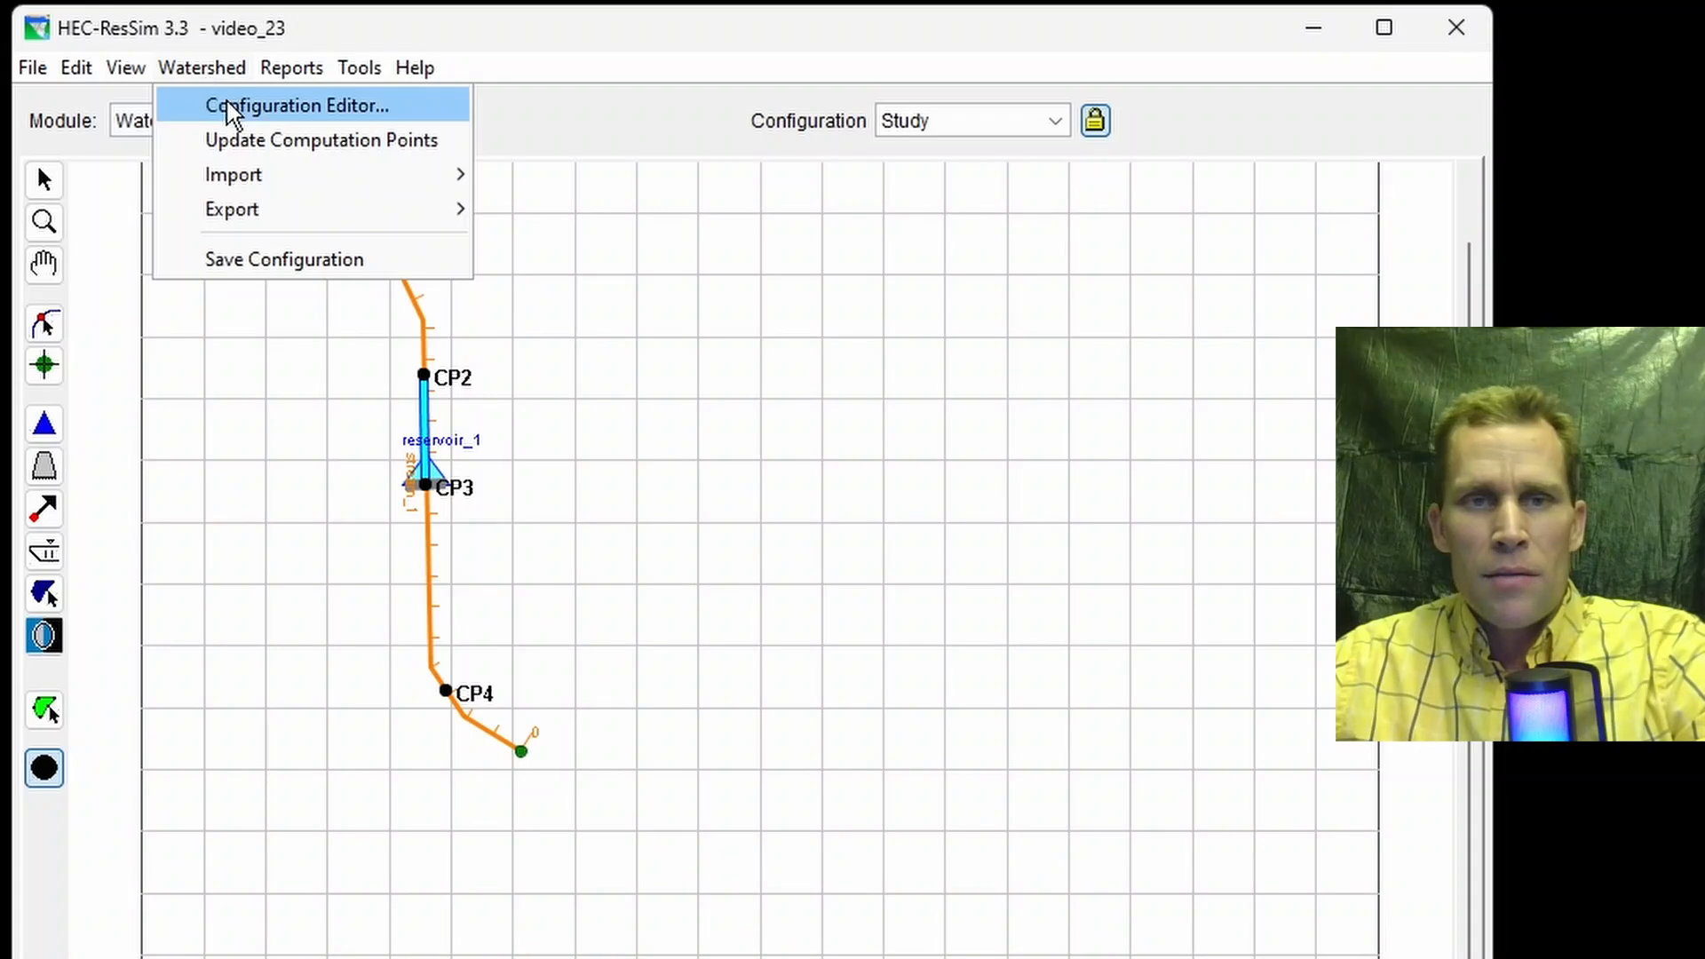
{"action": "left_click", "coordinate": [217, 103]}
{"action": "left_click_drag", "start_coordinate": [655, 355], "coordinate": [785, 203]}
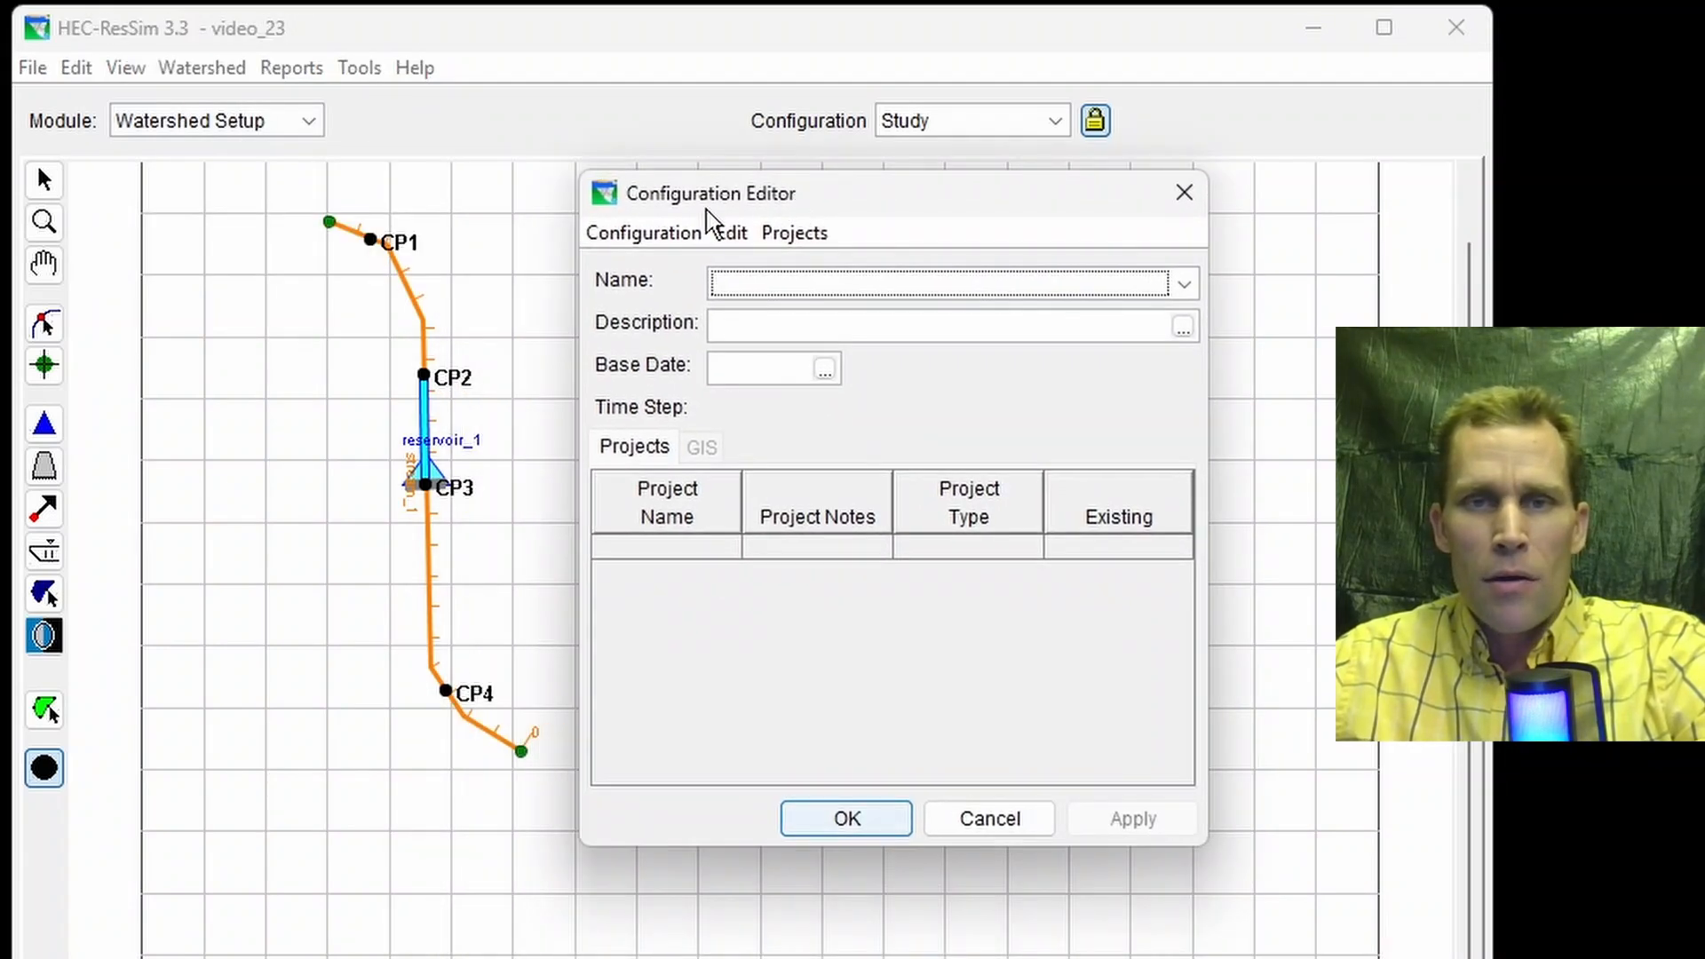
{"action": "left_click", "coordinate": [695, 233]}
{"action": "left_click", "coordinate": [687, 278]}
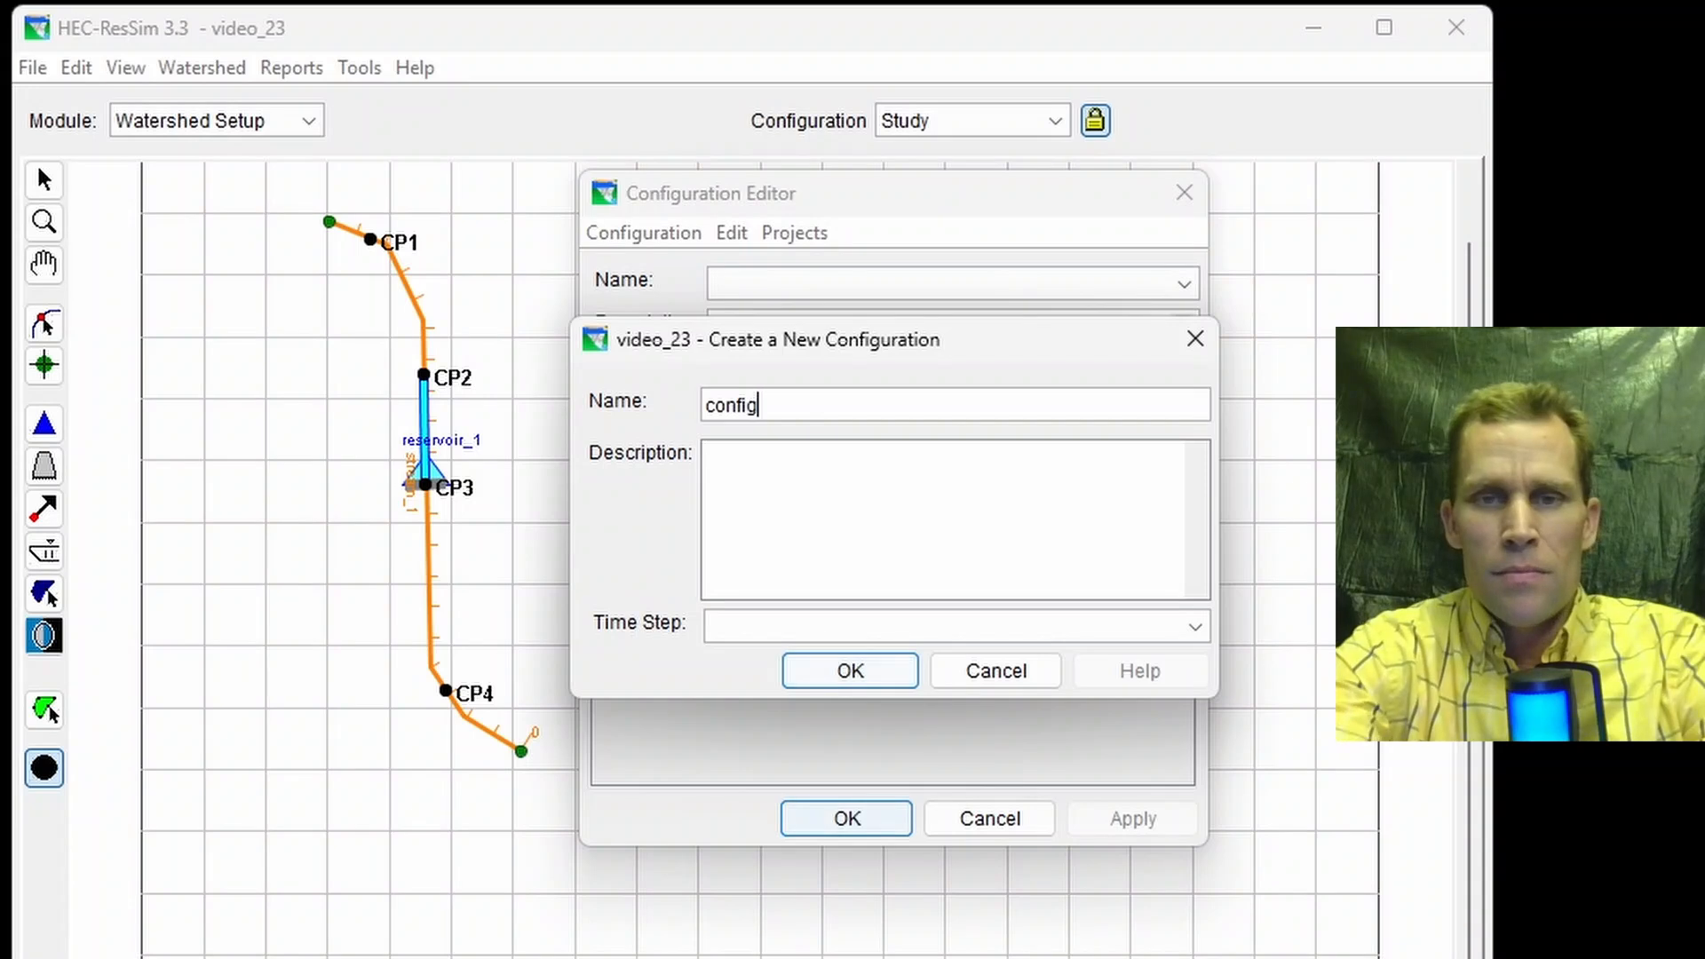
{"action": "left_click", "coordinate": [783, 633]}
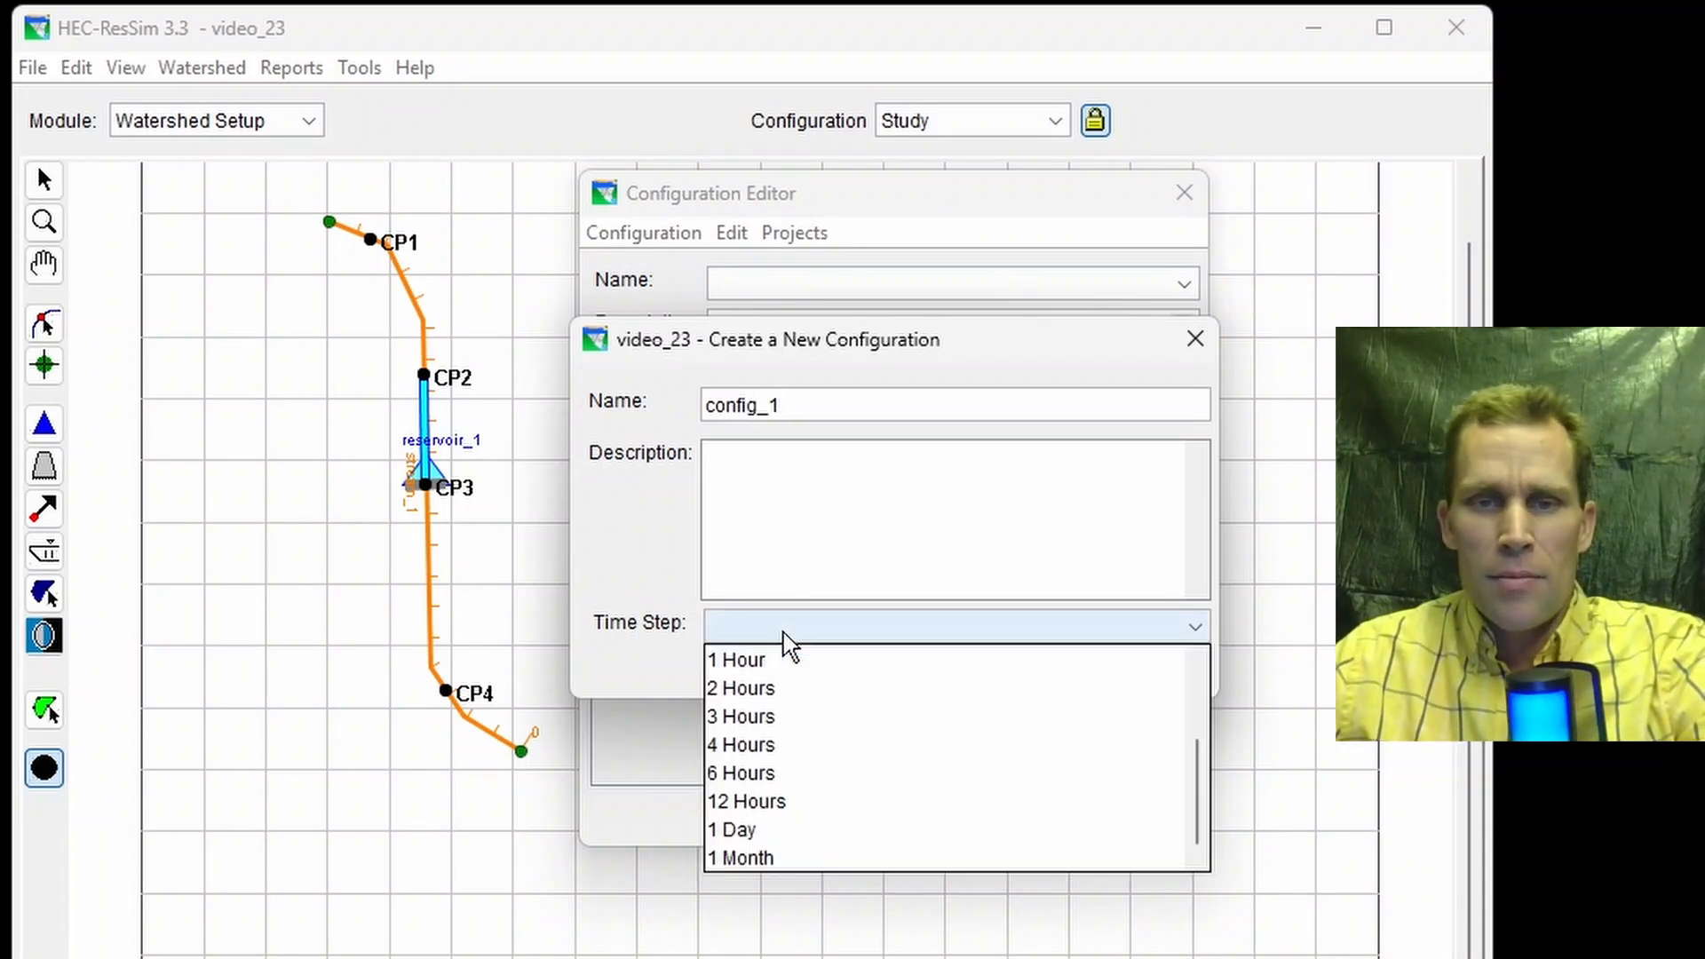
{"action": "left_click", "coordinate": [775, 657]}
{"action": "left_click", "coordinate": [848, 676]}
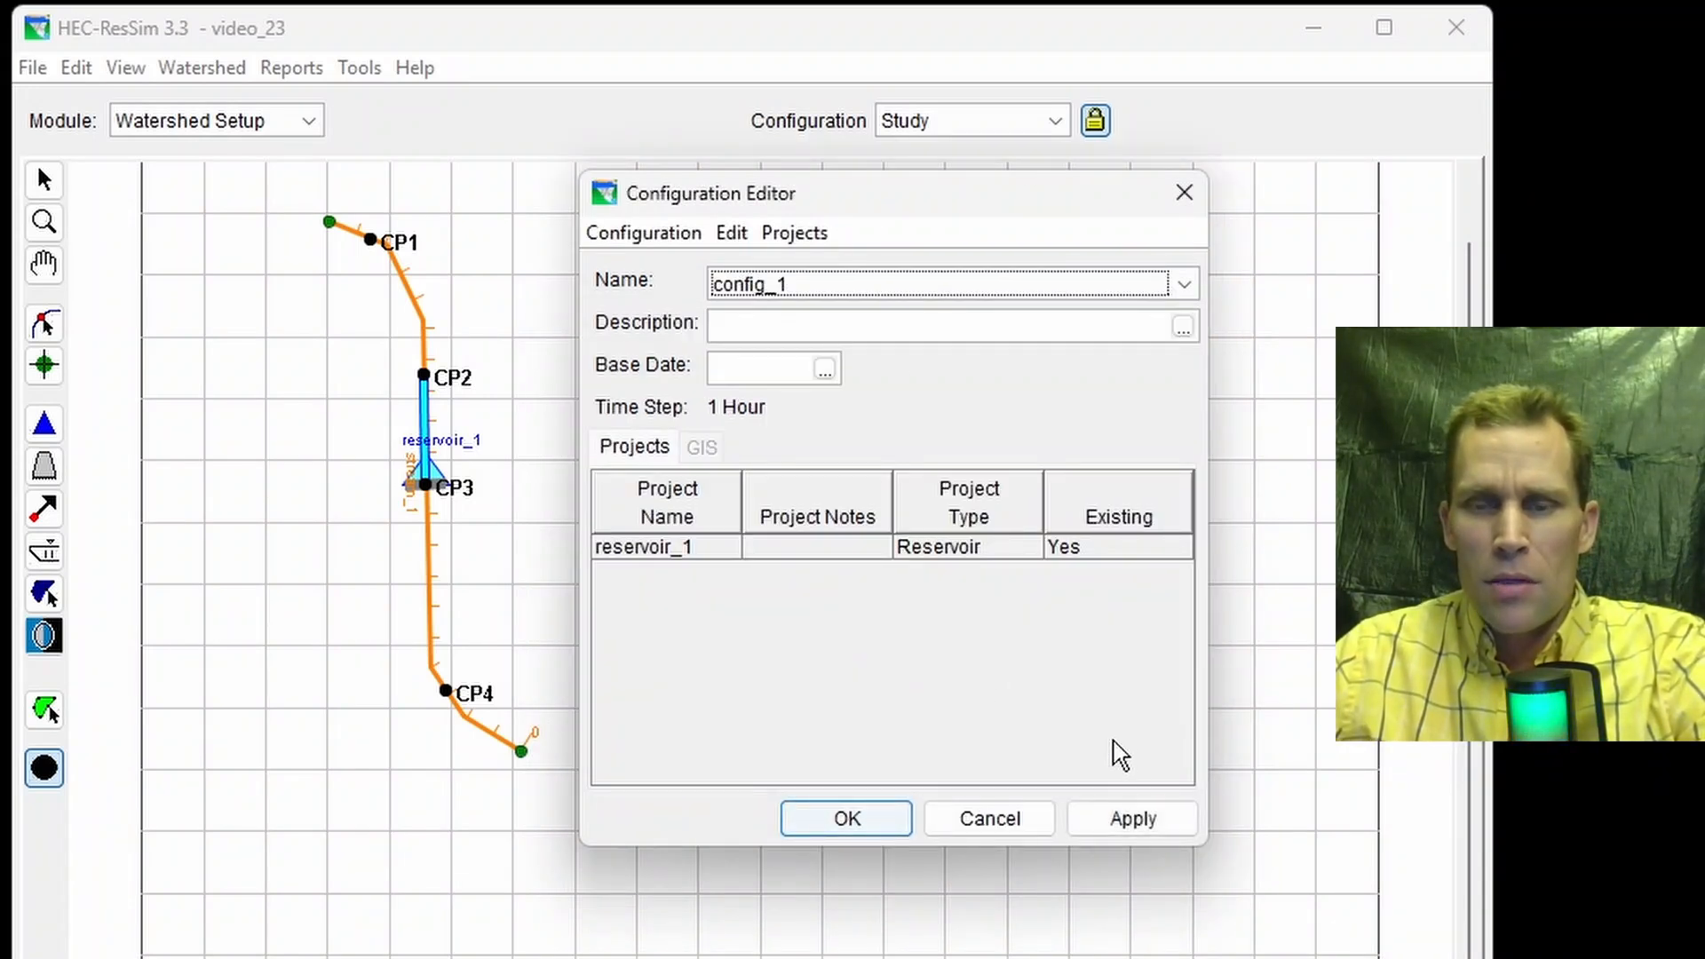
{"action": "left_click", "coordinate": [1147, 821]}
{"action": "left_click", "coordinate": [868, 818]}
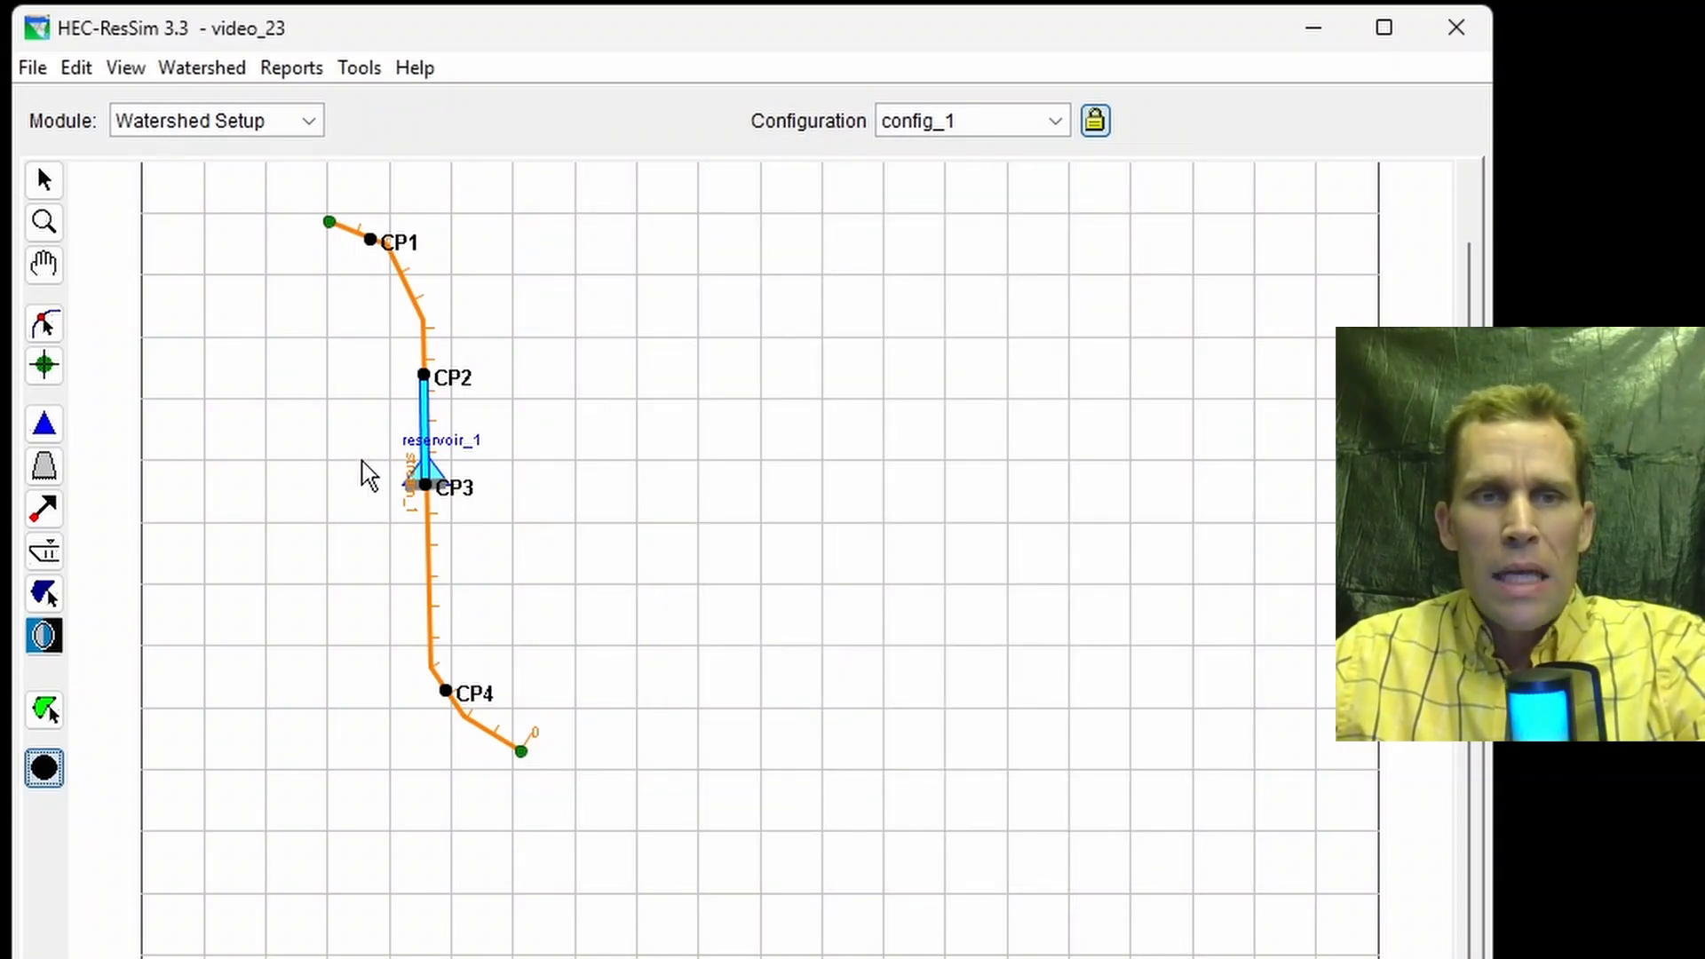
Step: Save the watershed and switch to the Reservoir Network module
{"action": "left_click", "coordinate": [32, 69]}
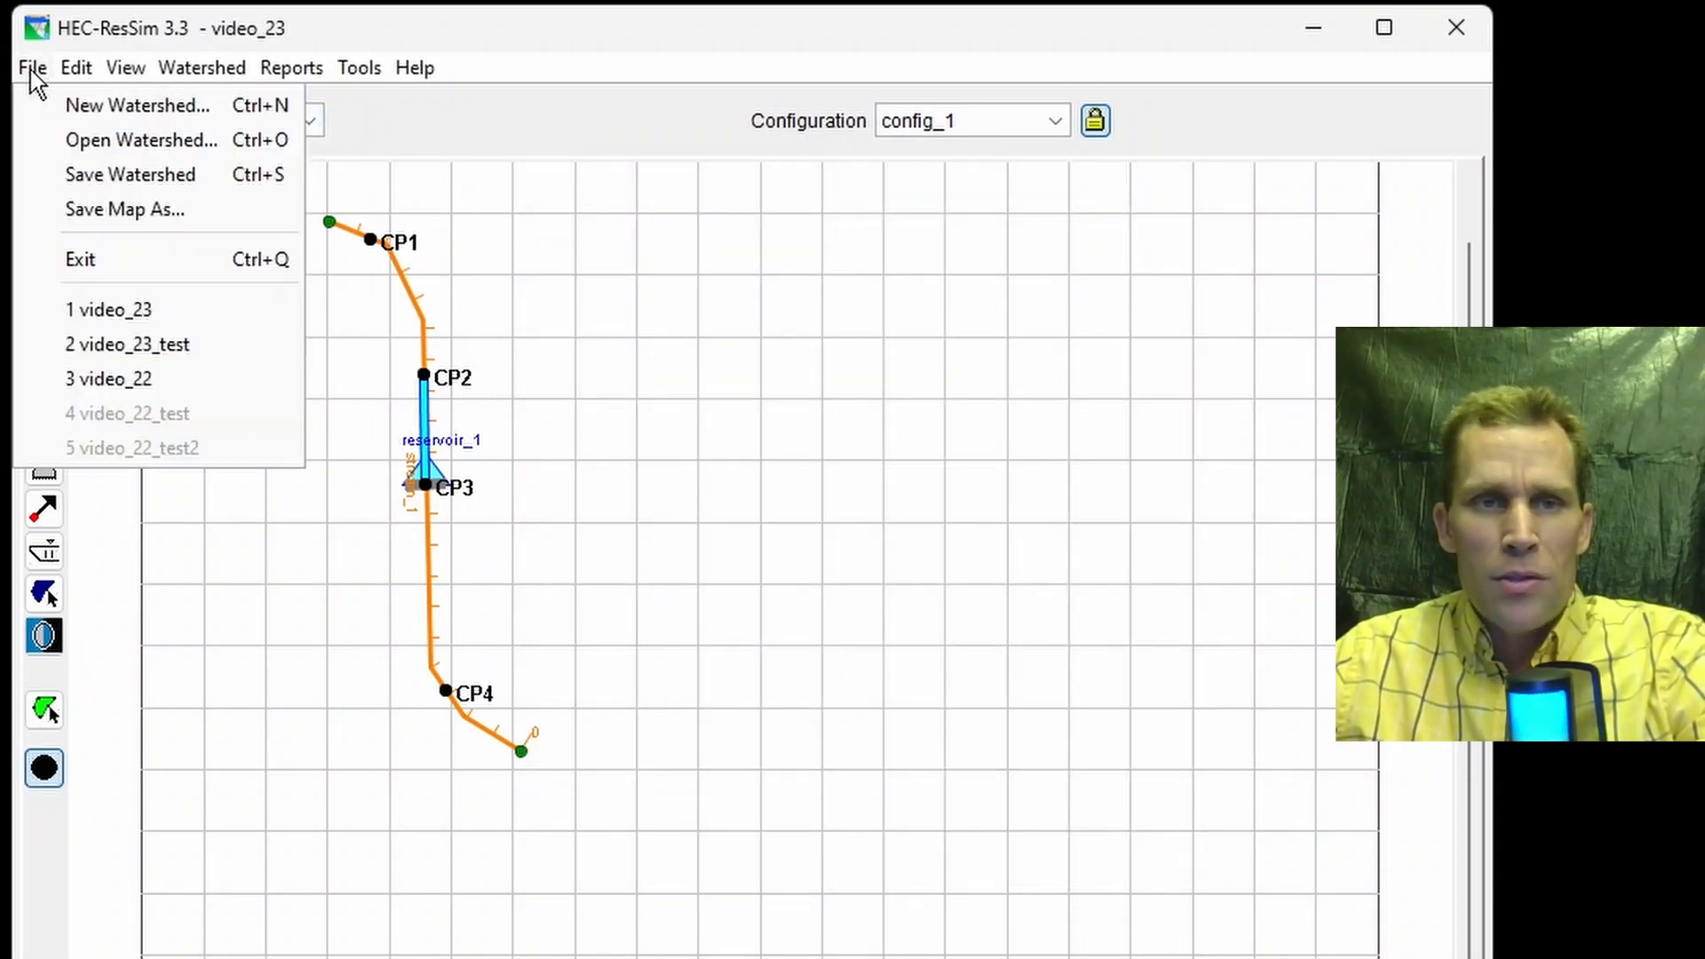
{"action": "left_click", "coordinate": [95, 174]}
{"action": "left_click", "coordinate": [133, 125]}
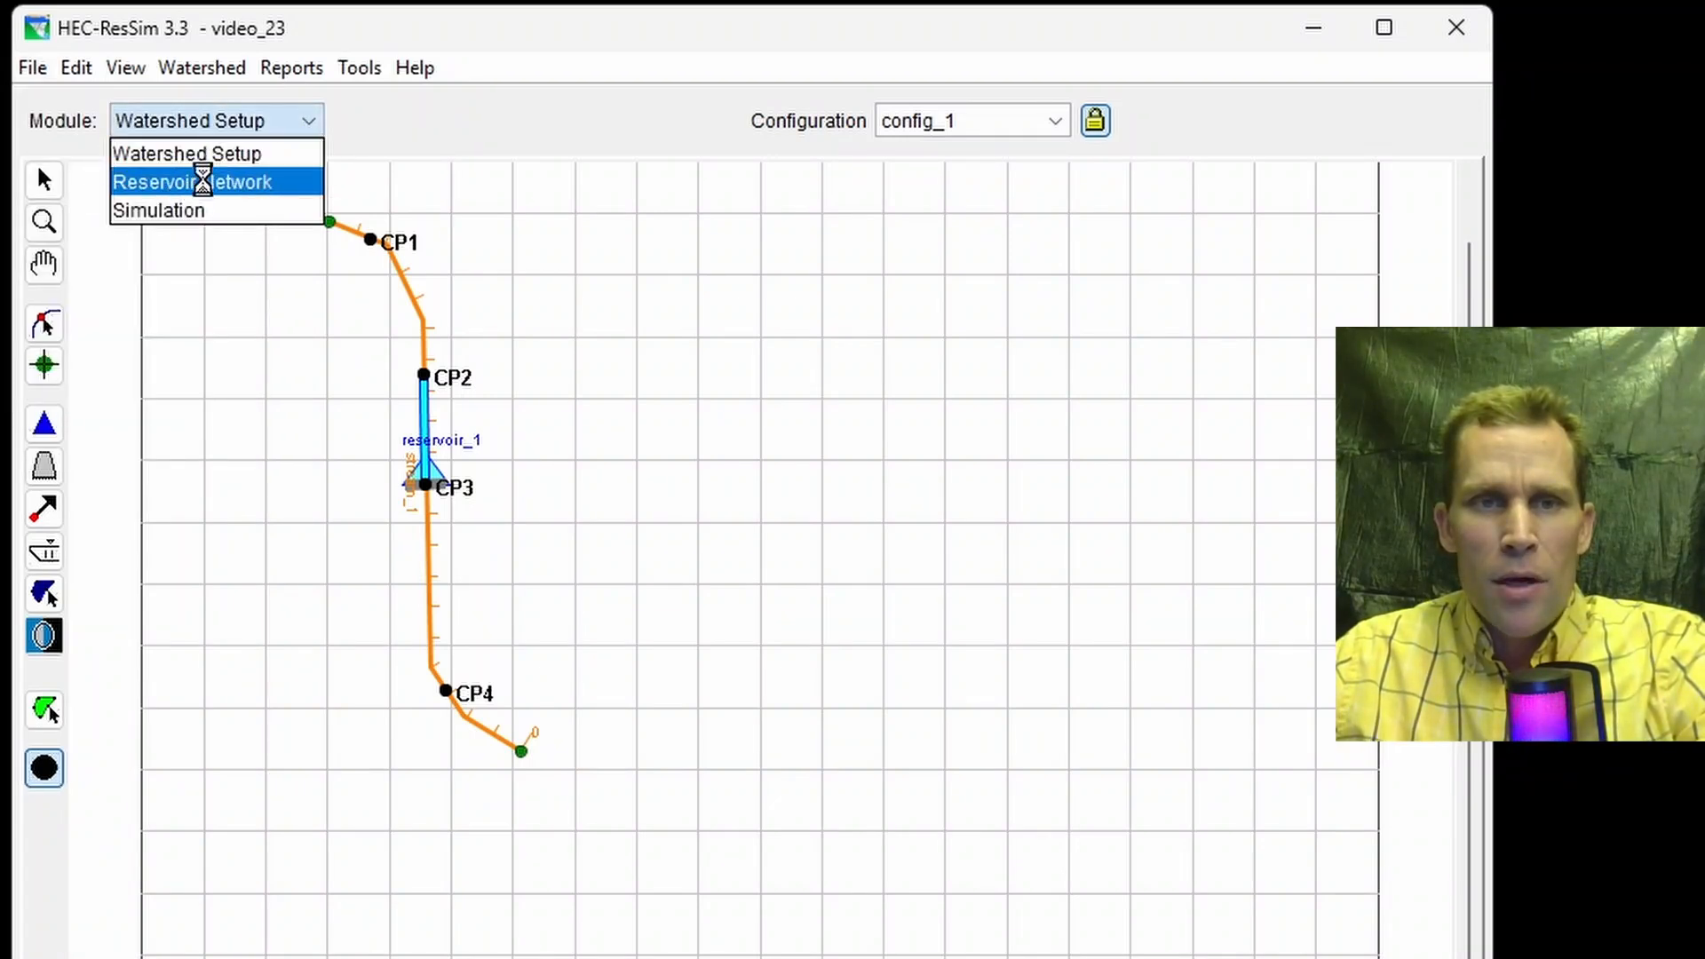
{"action": "left_click", "coordinate": [199, 182]}
Step: Create a new reservoir network named network_1 based on the config_1 configuration
{"action": "left_click", "coordinate": [191, 69]}
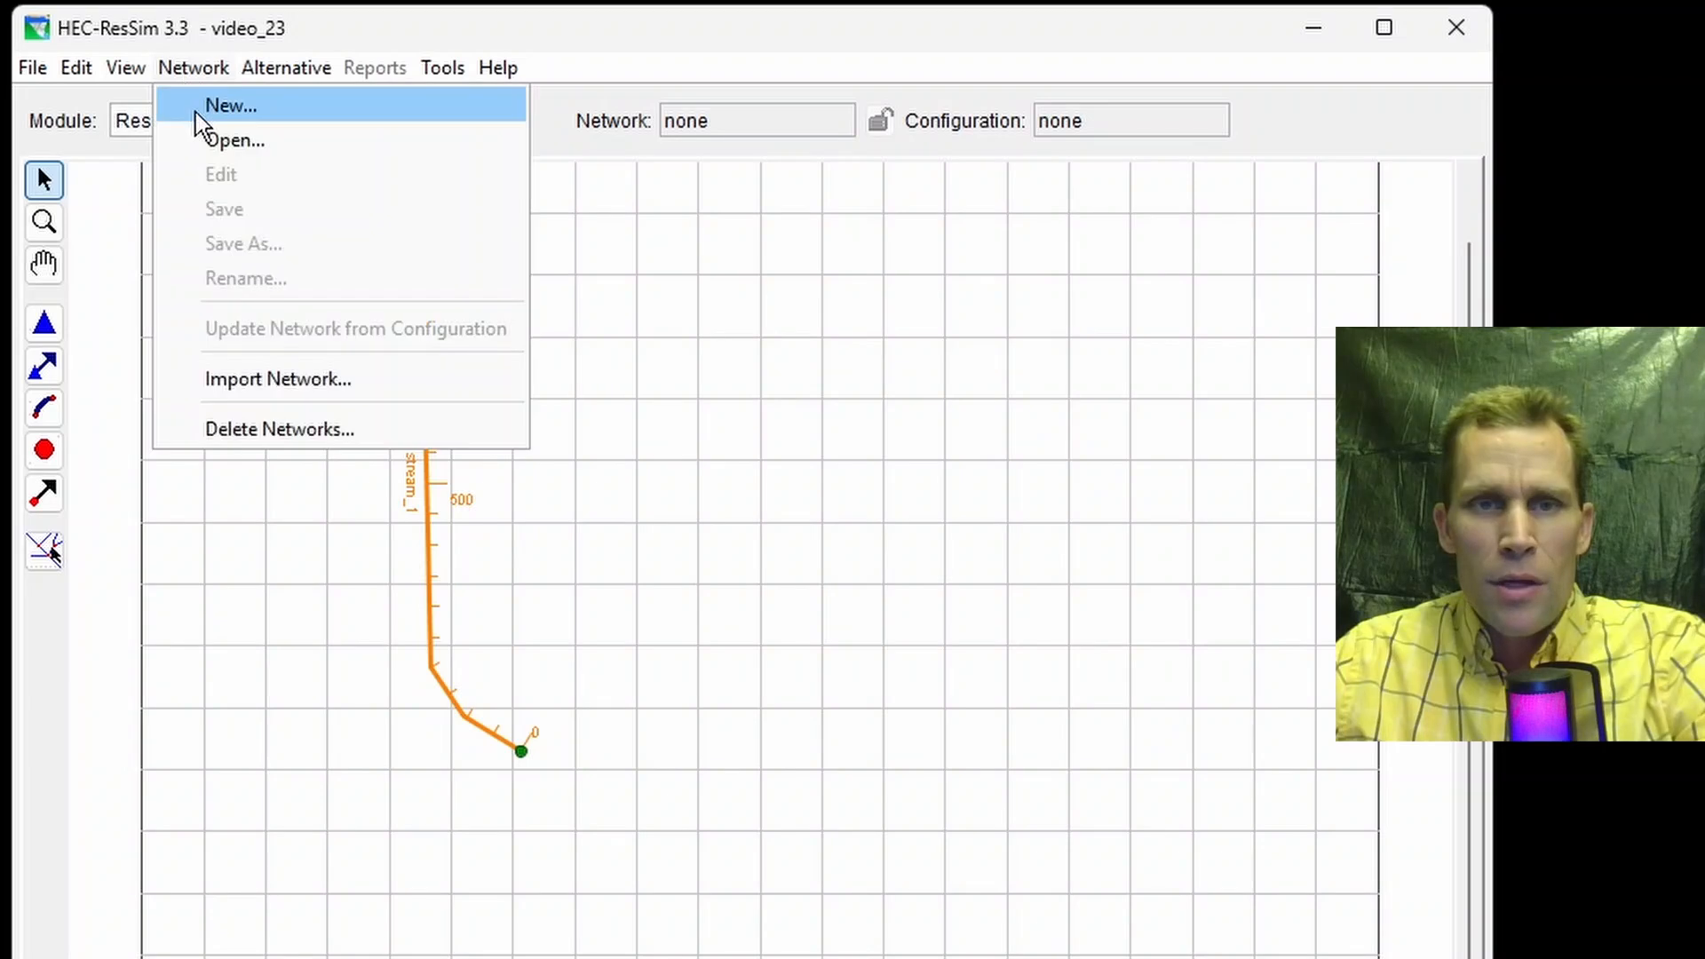
{"action": "left_click", "coordinate": [201, 105]}
{"action": "left_click_drag", "start_coordinate": [706, 425], "coordinate": [824, 237]}
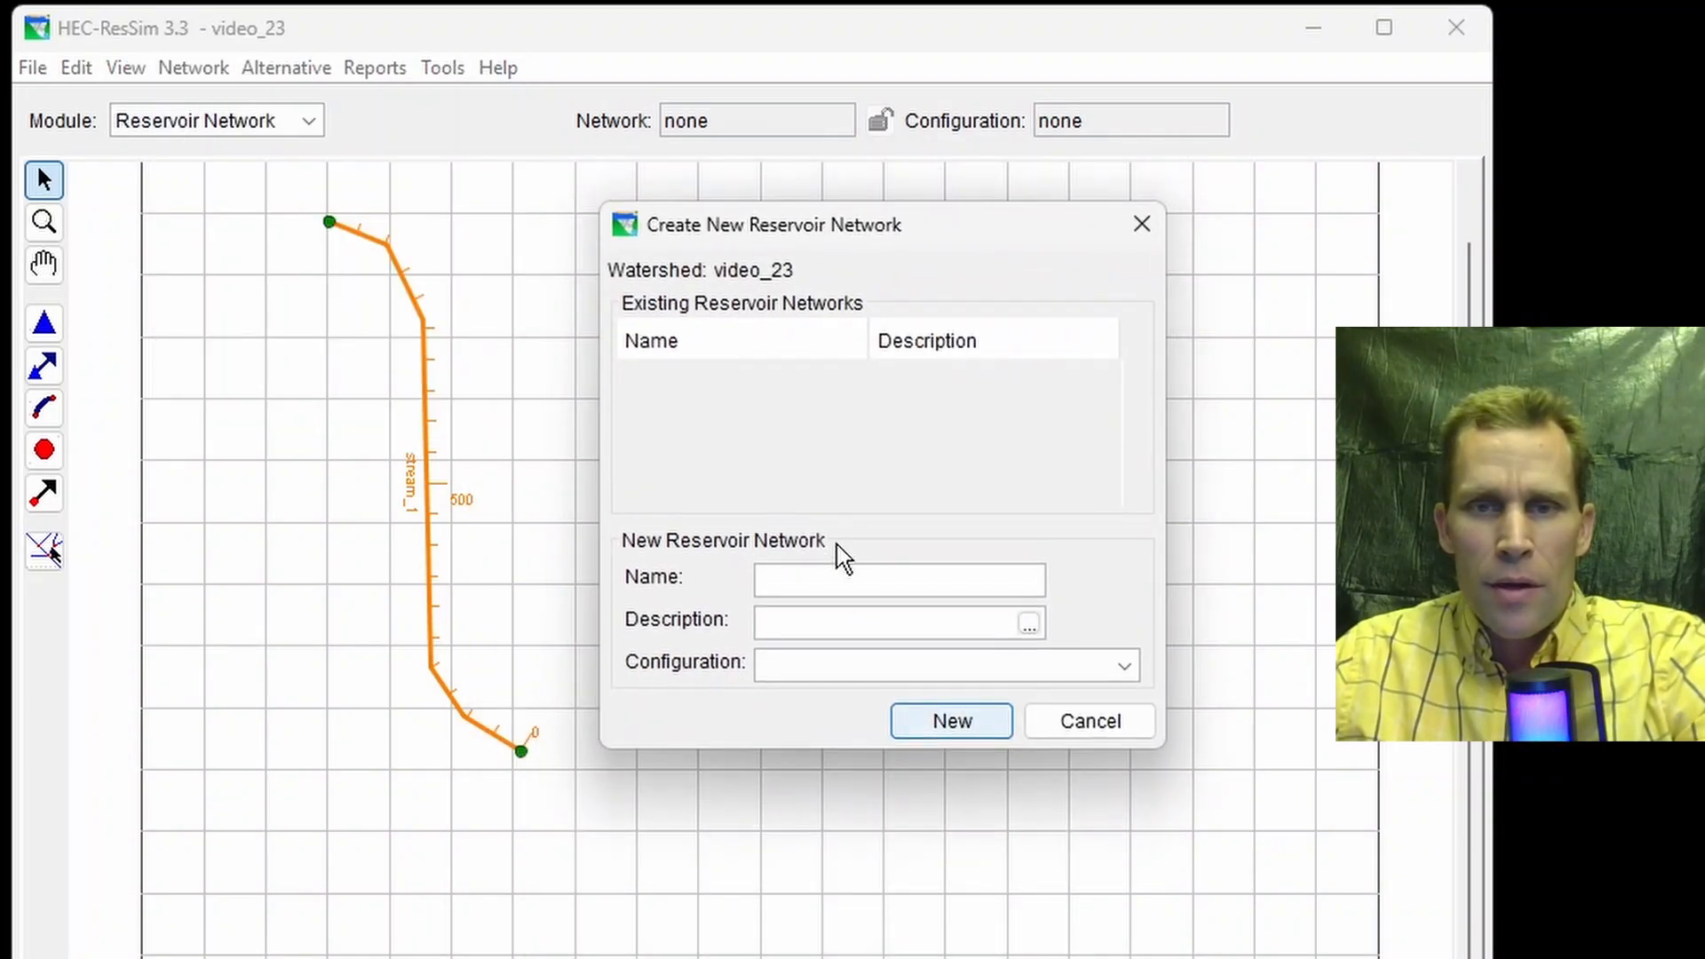
{"action": "left_click", "coordinate": [848, 580]}
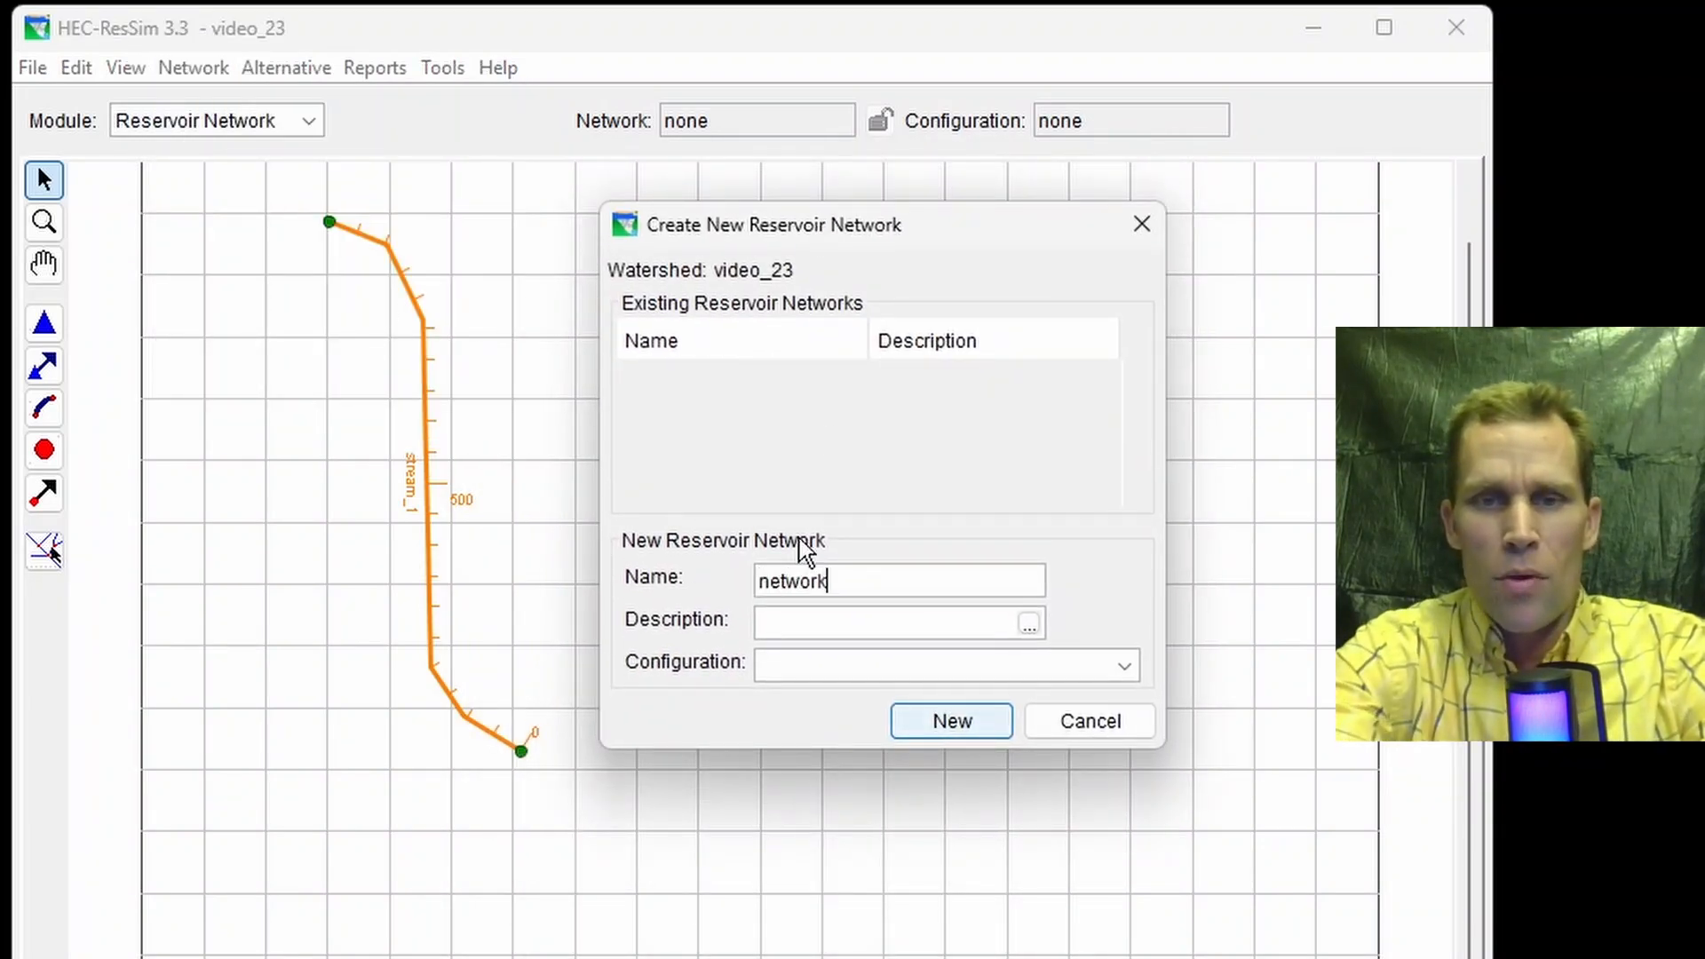
{"action": "type", "text": "network_1"}
{"action": "left_click", "coordinate": [769, 673]}
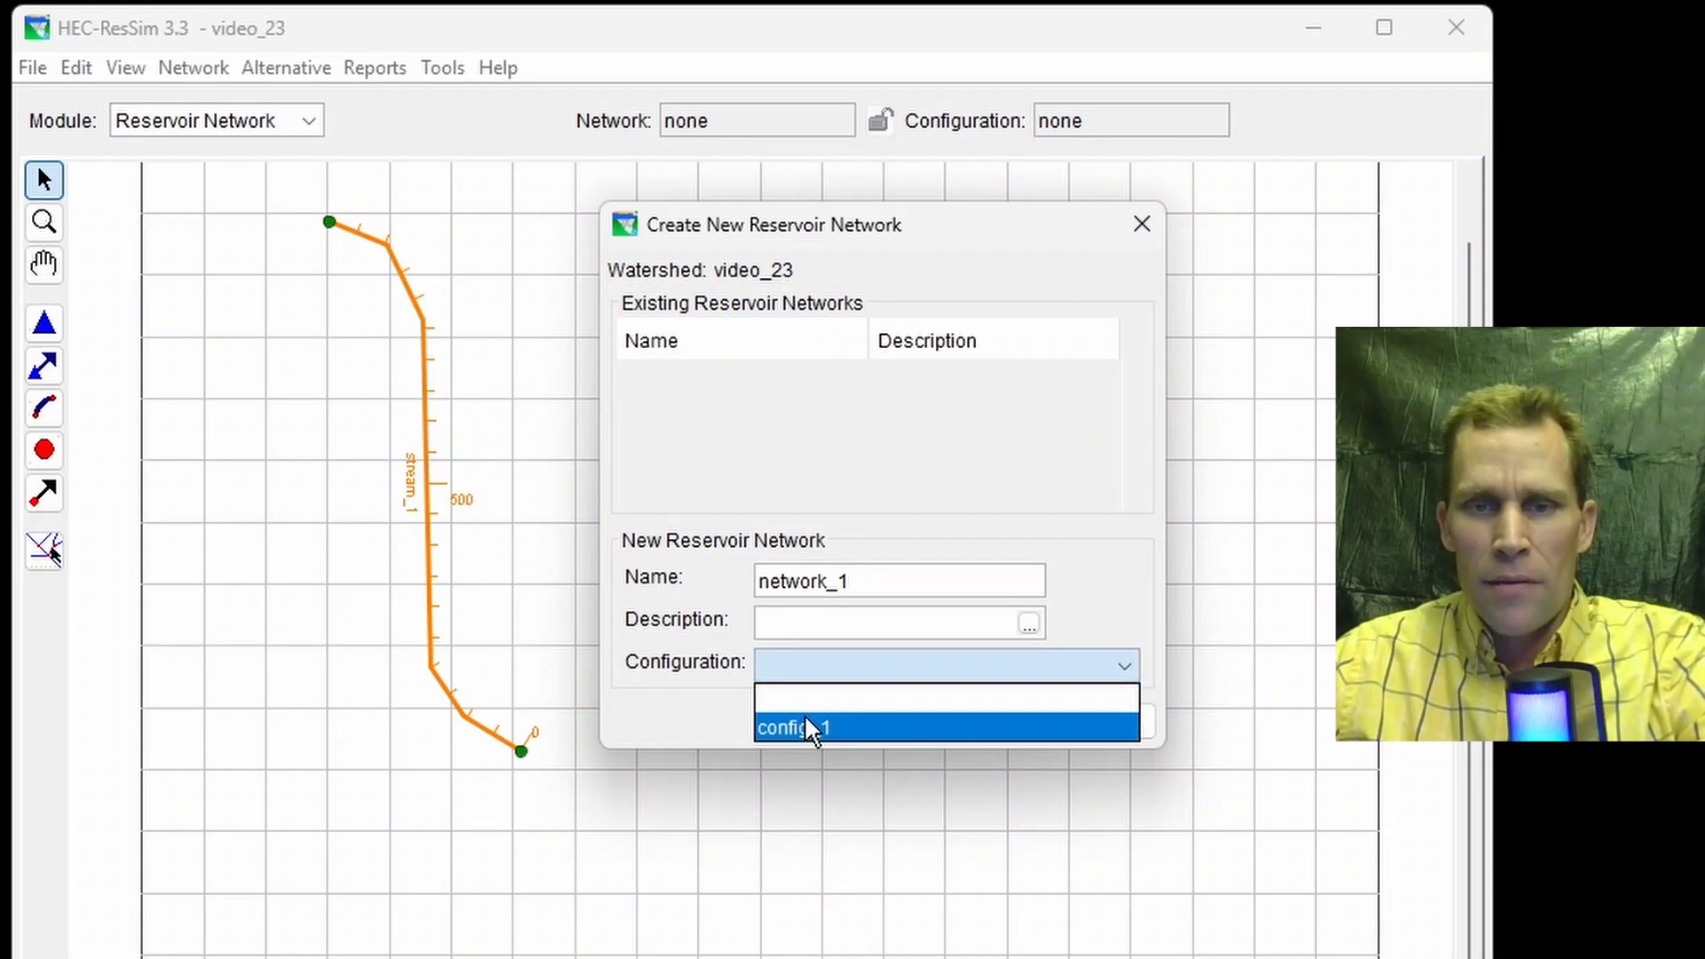
{"action": "left_click", "coordinate": [811, 725]}
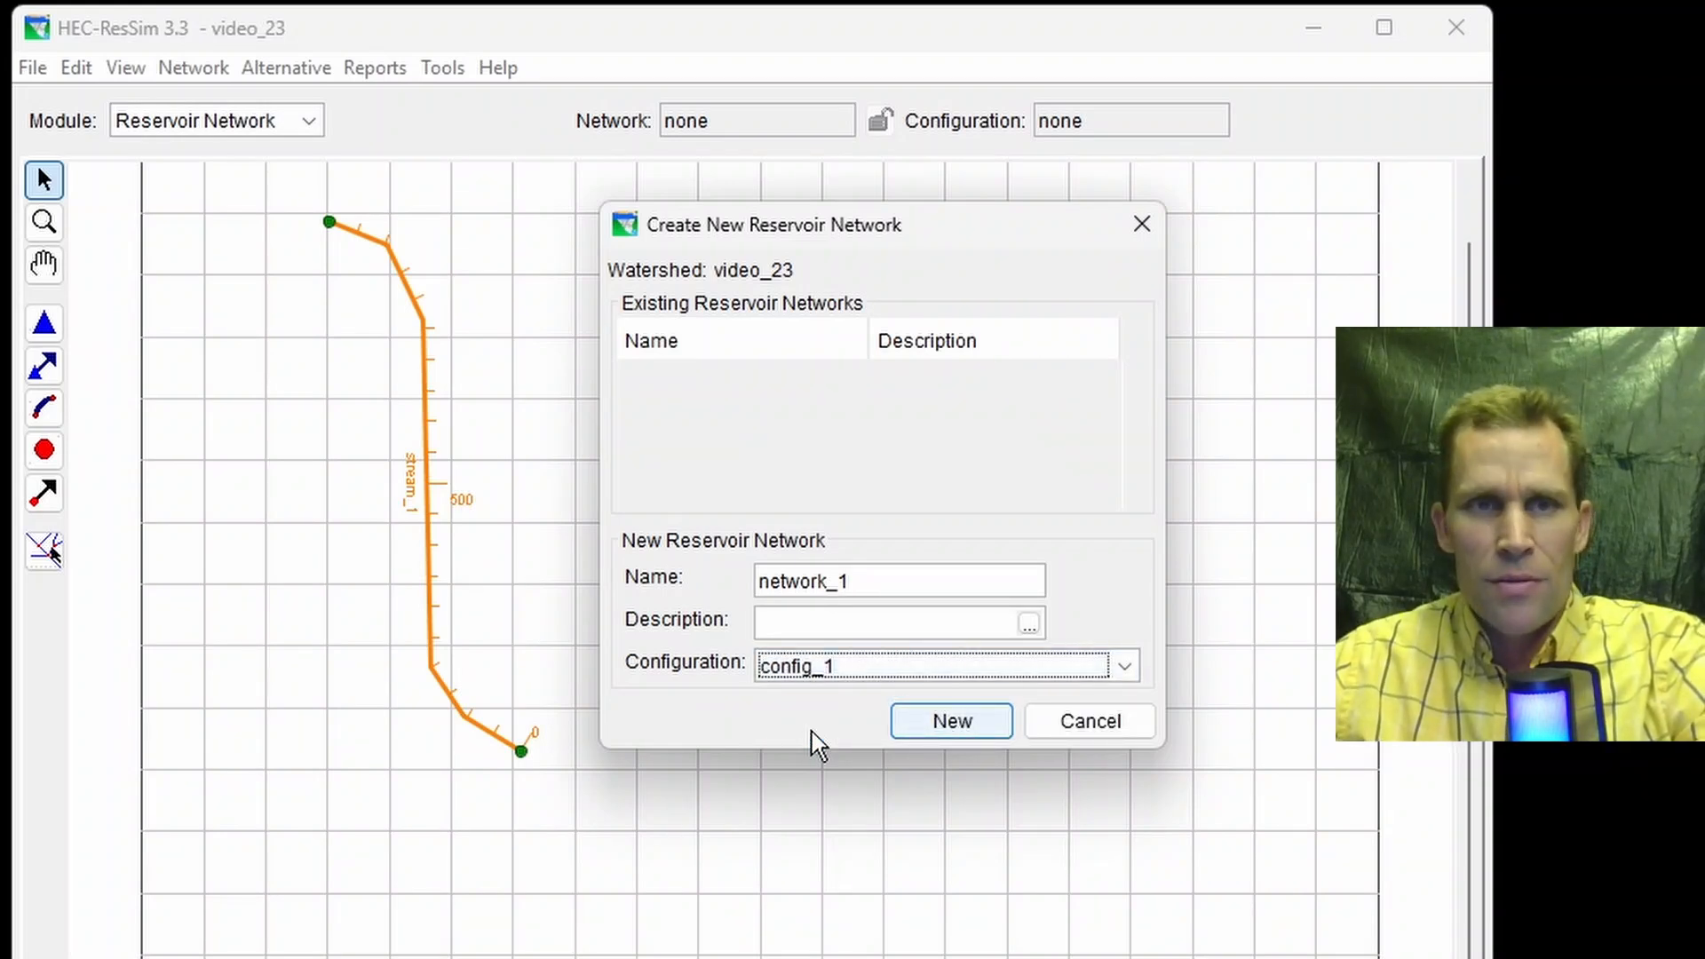
{"action": "left_click", "coordinate": [956, 725]}
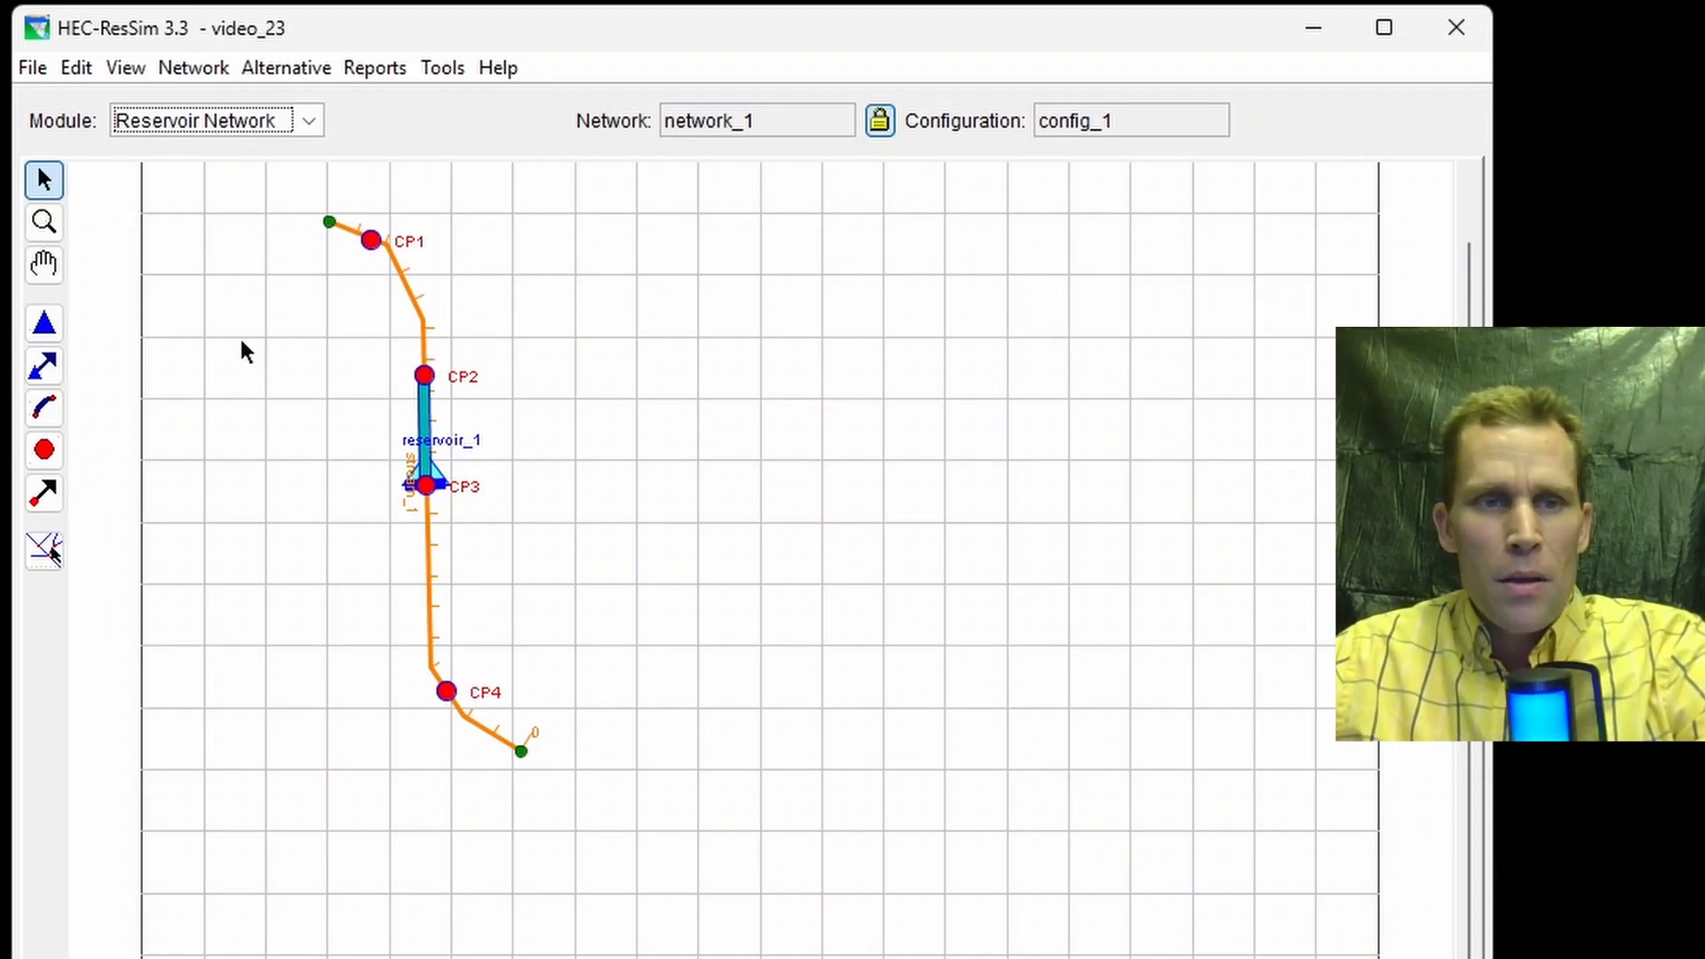
Step: Add two routing reaches along stream_1, named CP1 to CP2 and CP3 to CP4, between the matching junctions
{"action": "left_click", "coordinate": [51, 411]}
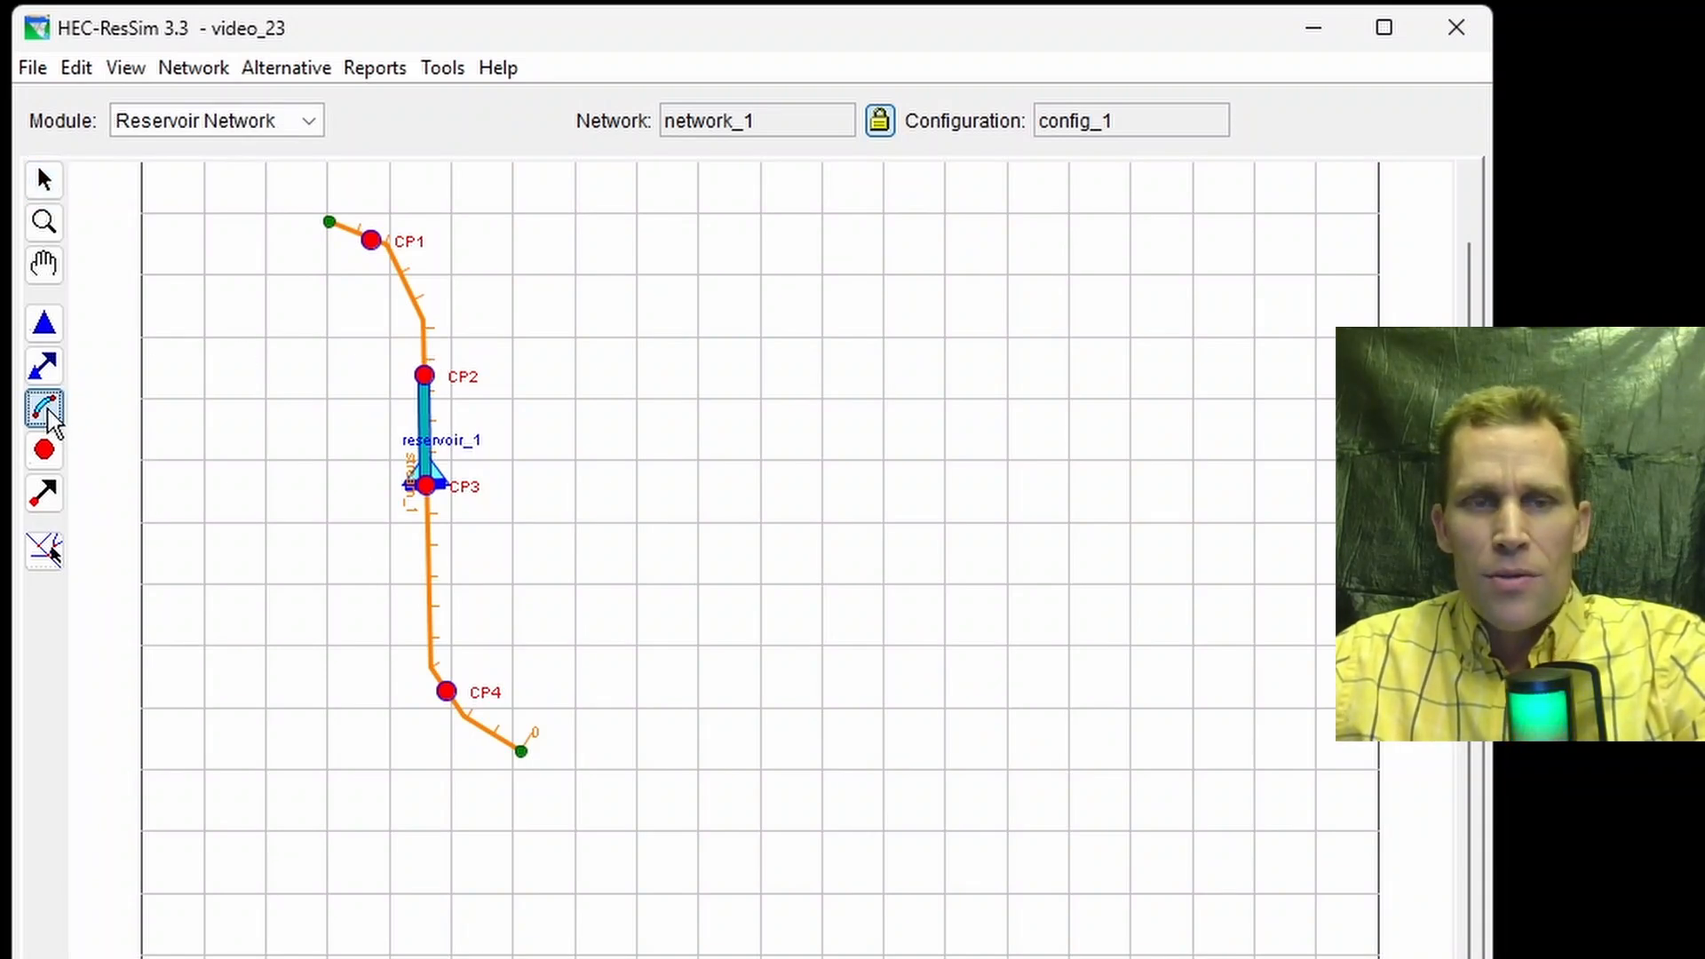
{"action": "scroll", "coordinate": [320, 249], "scroll_direction": "up", "scroll_amount": 1}
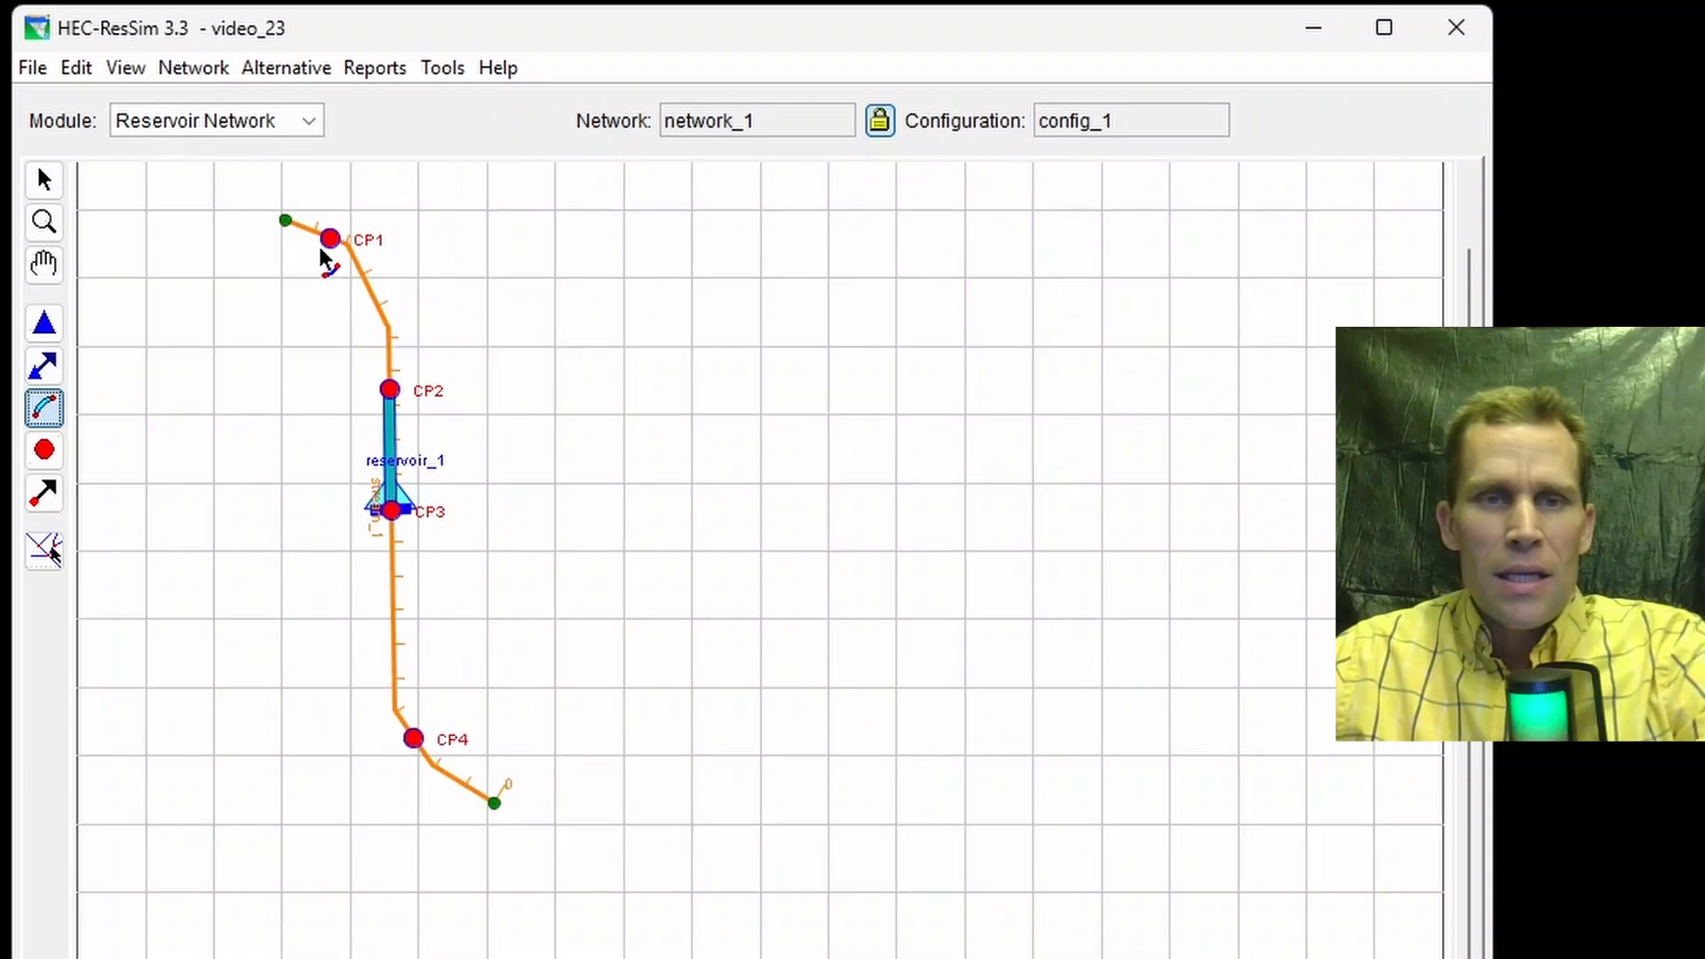
{"action": "left_click_drag", "start_coordinate": [333, 245], "coordinate": [389, 395]}
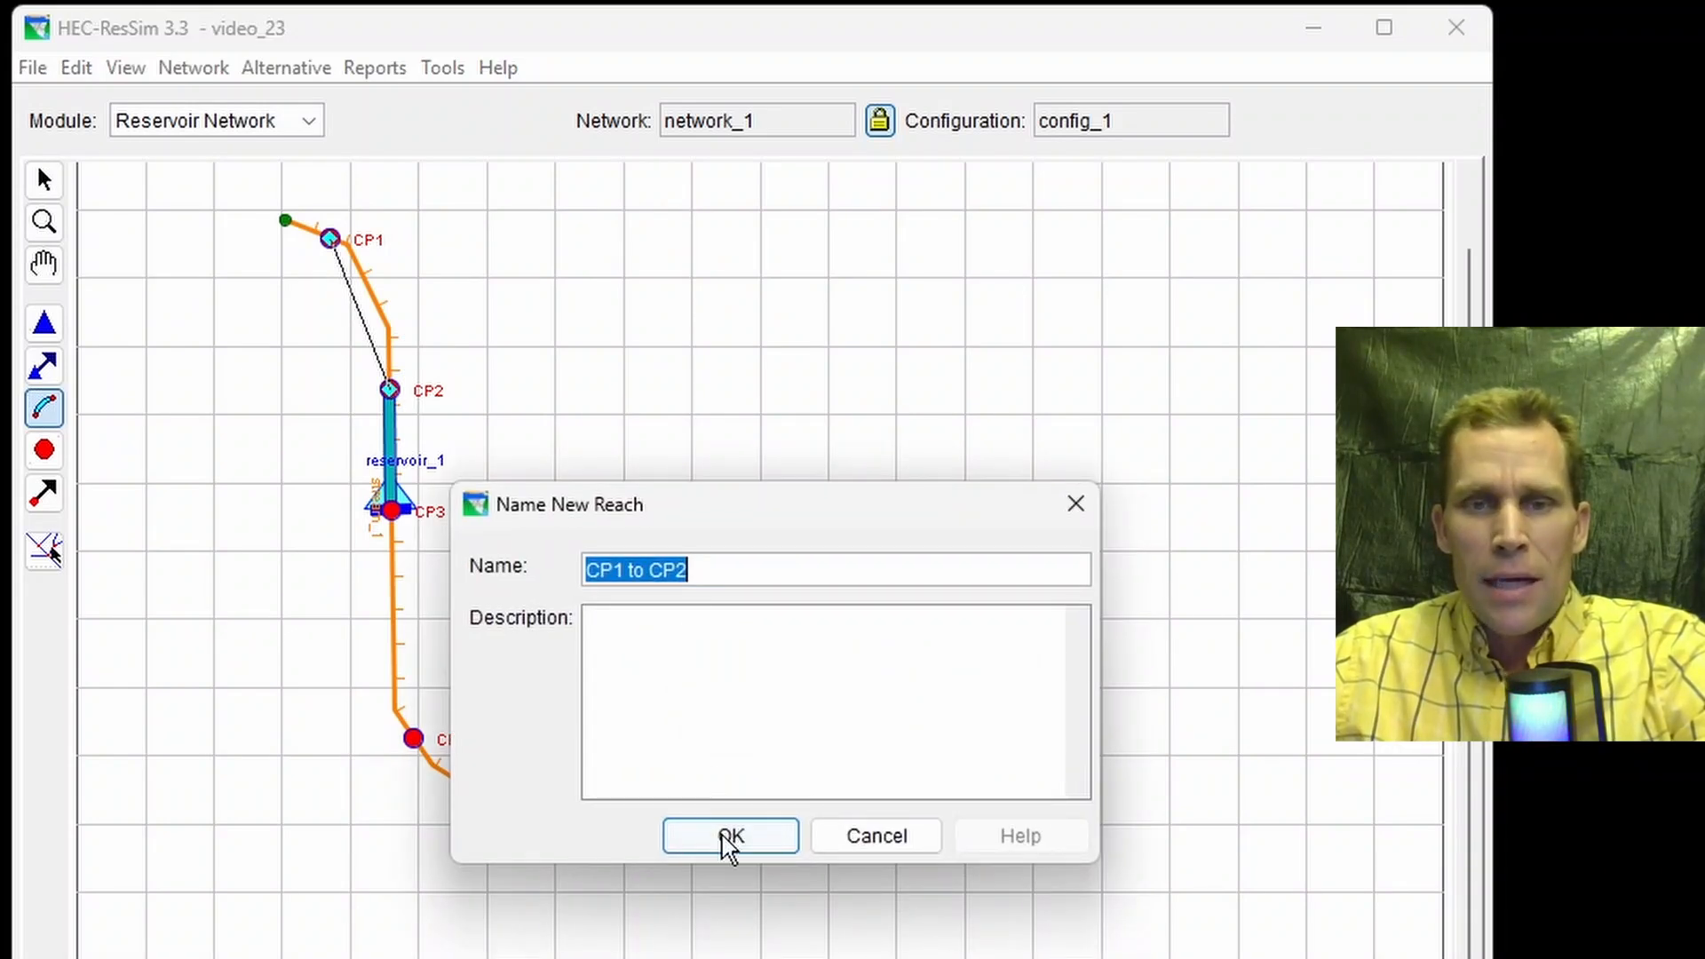
{"action": "left_click", "coordinate": [730, 839]}
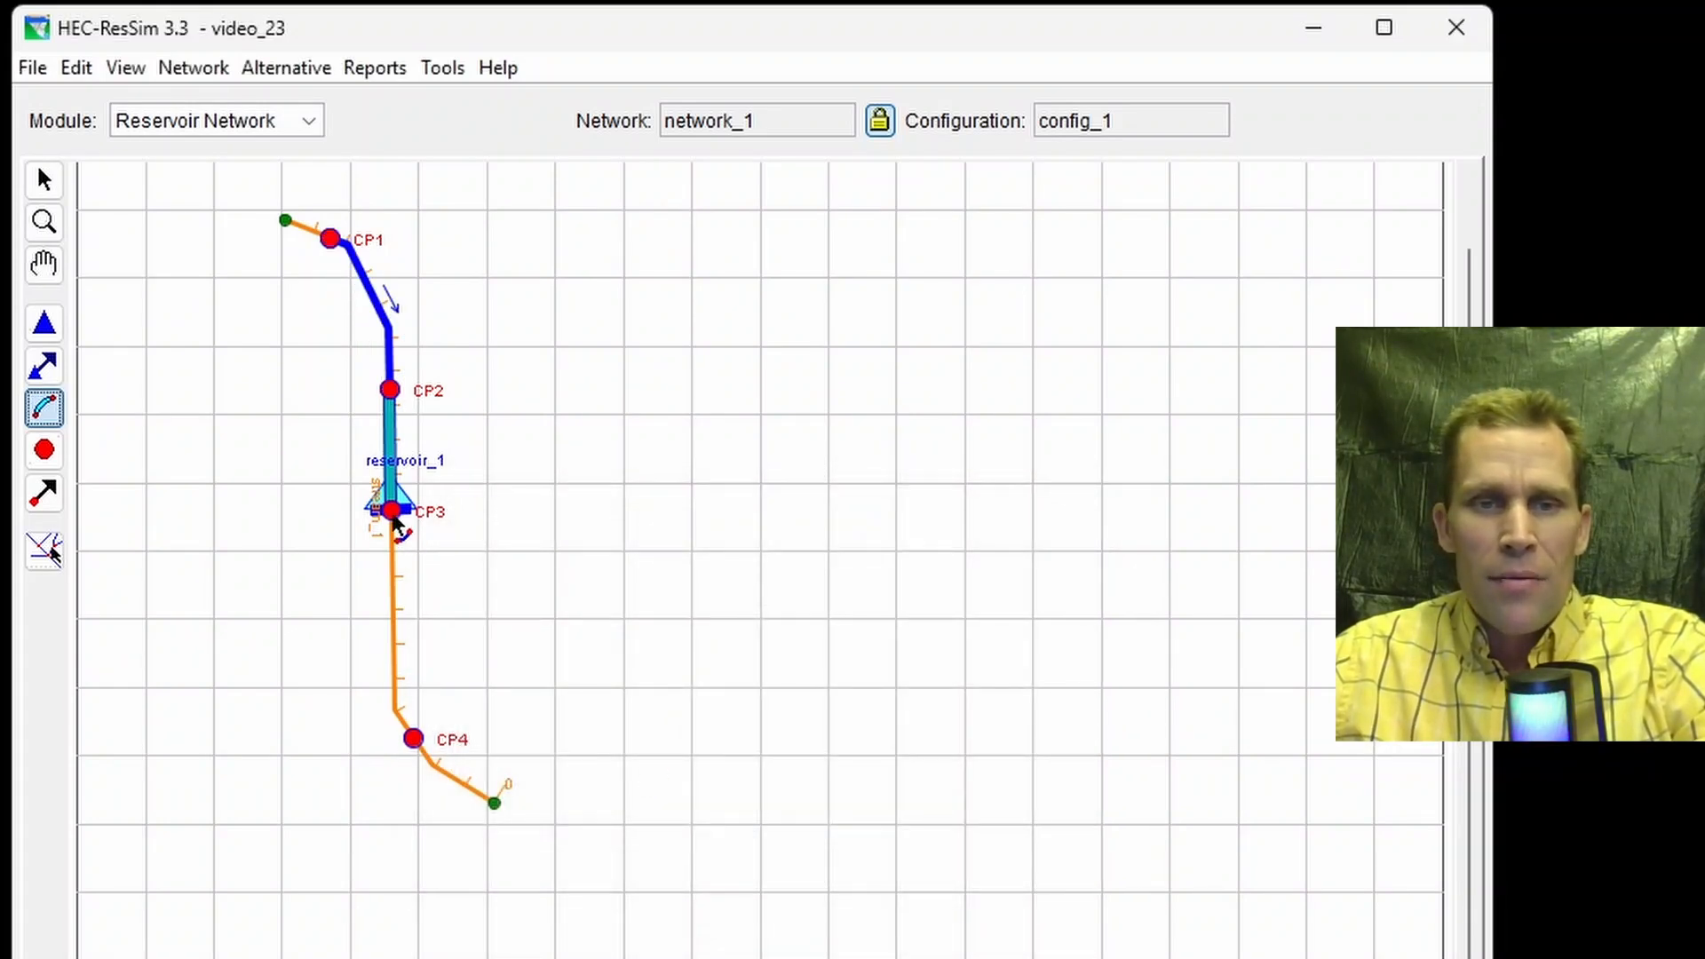
{"action": "left_click_drag", "start_coordinate": [395, 523], "coordinate": [413, 741]}
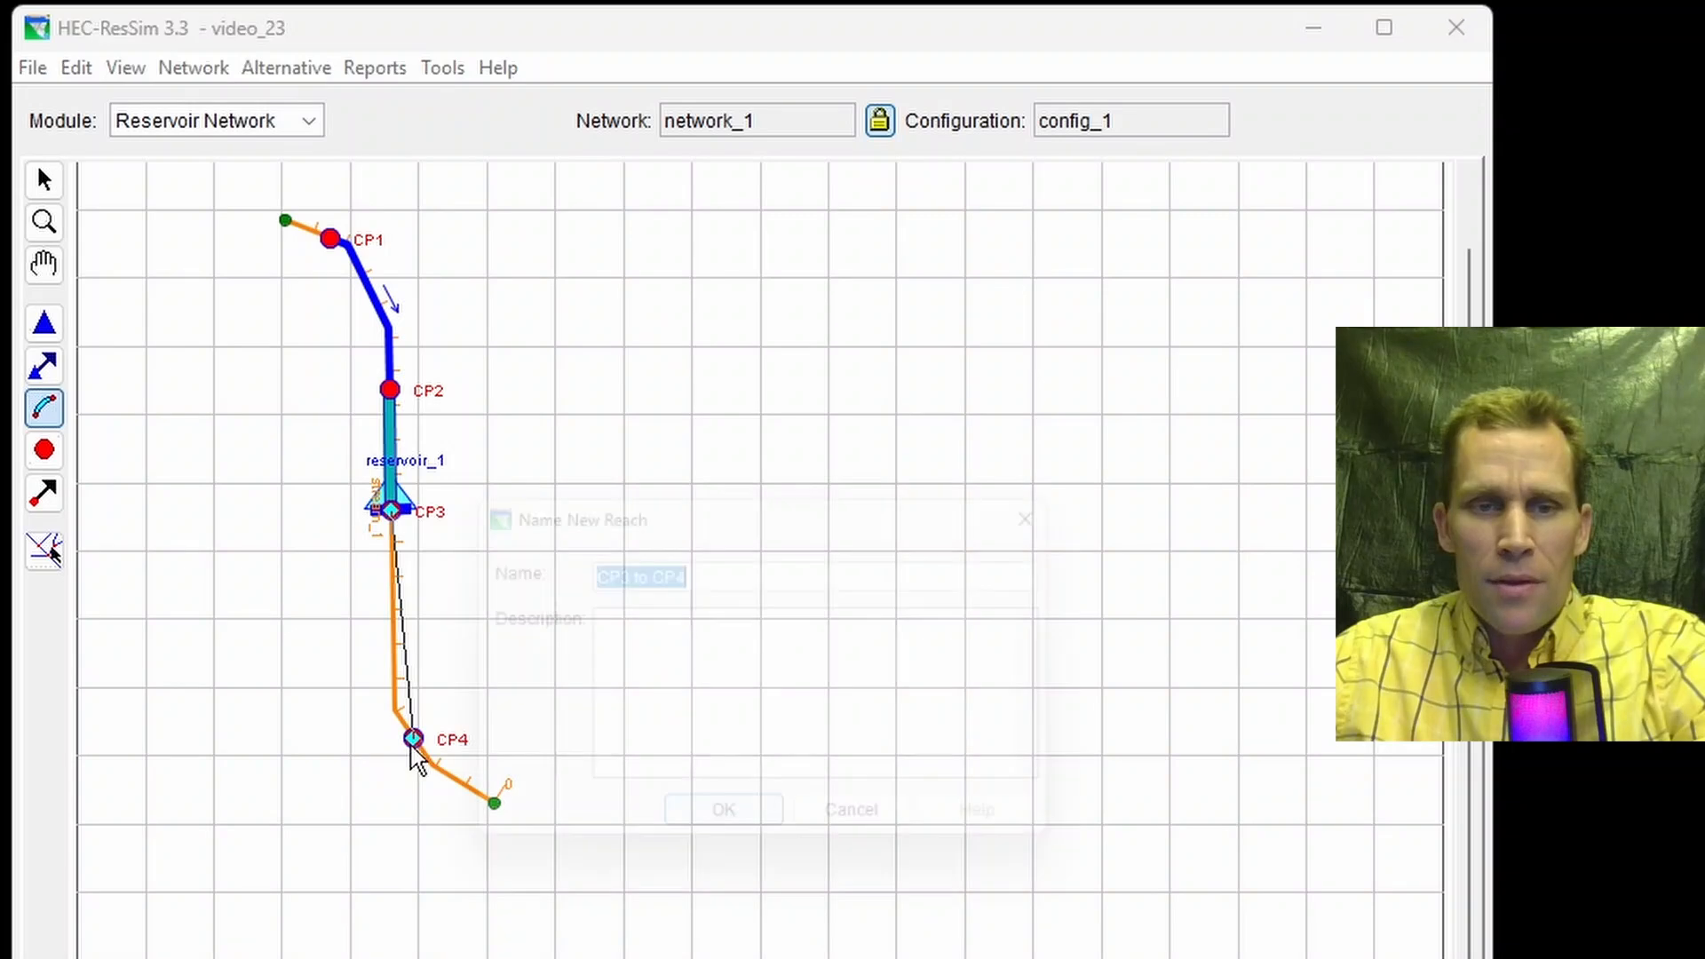
{"action": "left_click", "coordinate": [711, 844]}
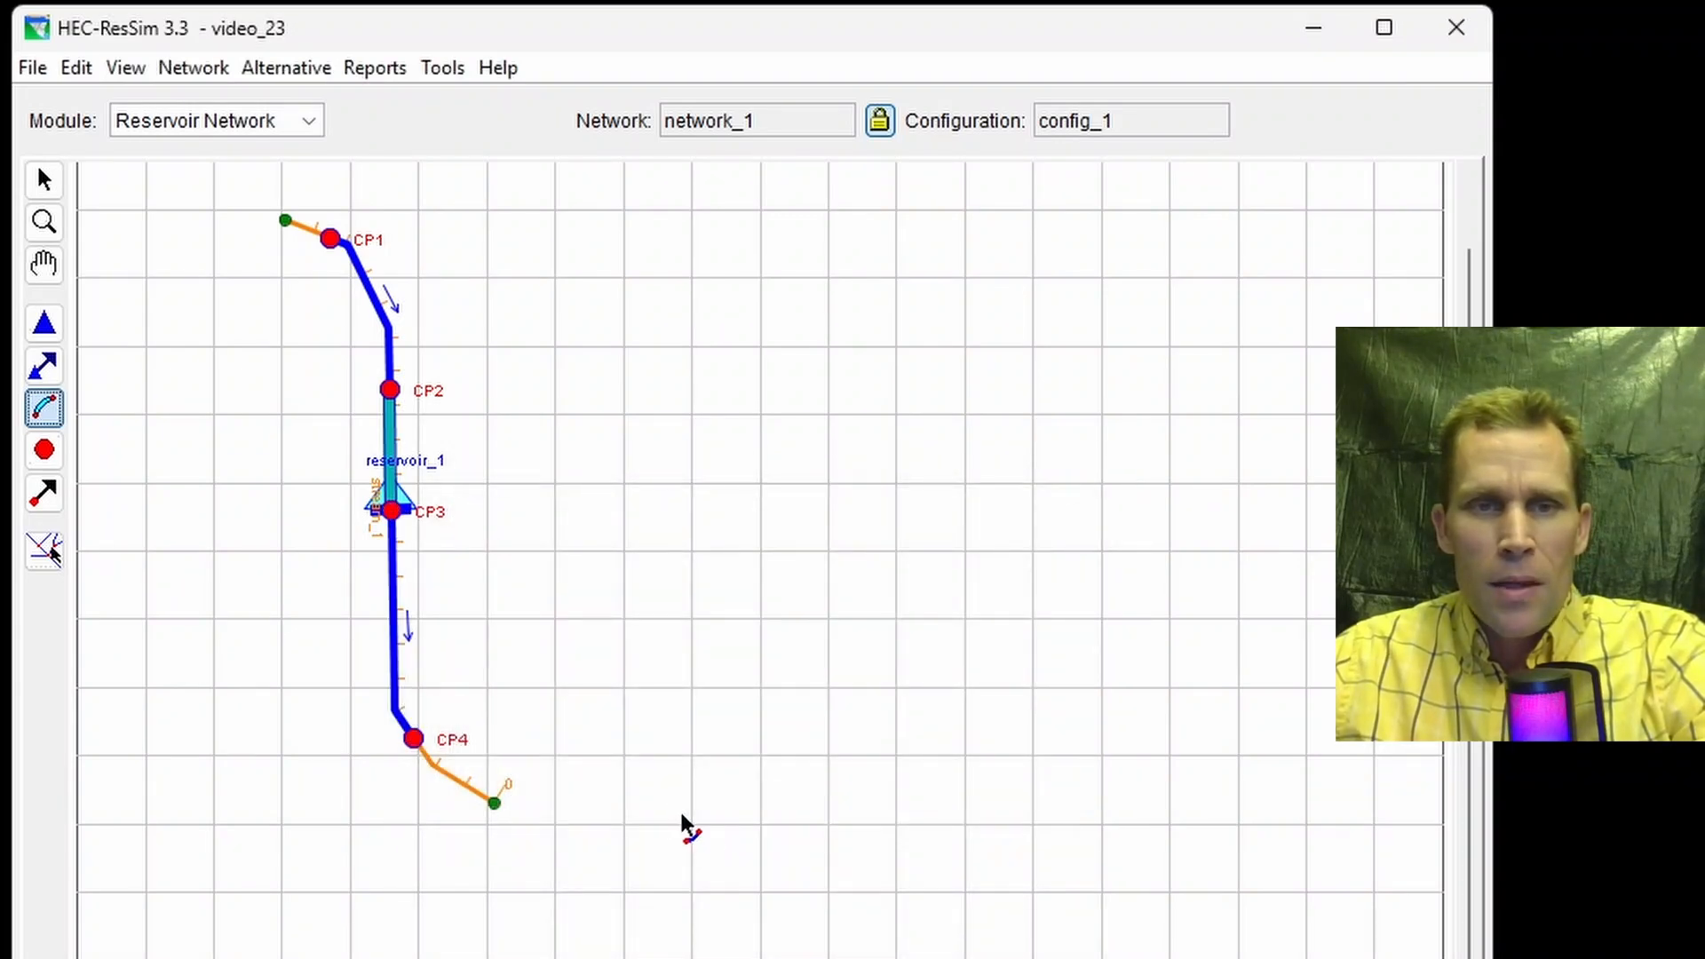
Step: Give junction CP1 a local flow named inflow to CP1 with a factor of 1, and apply it
{"action": "left_click", "coordinate": [44, 452]}
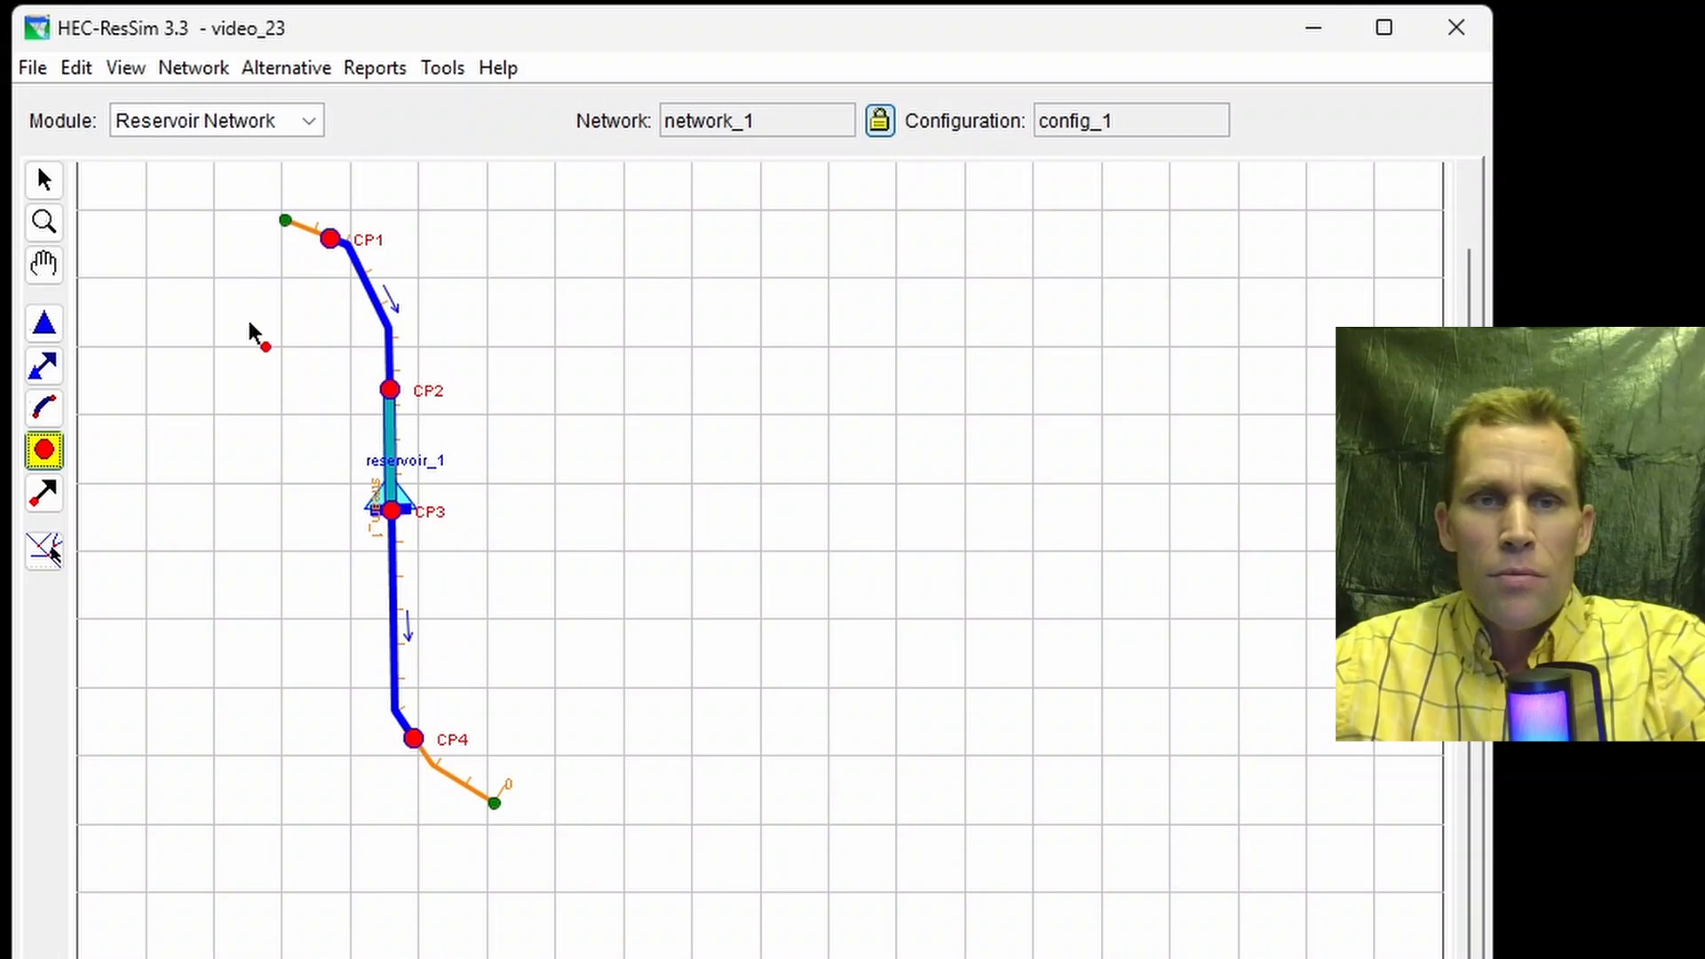
{"action": "right_click", "coordinate": [330, 245]}
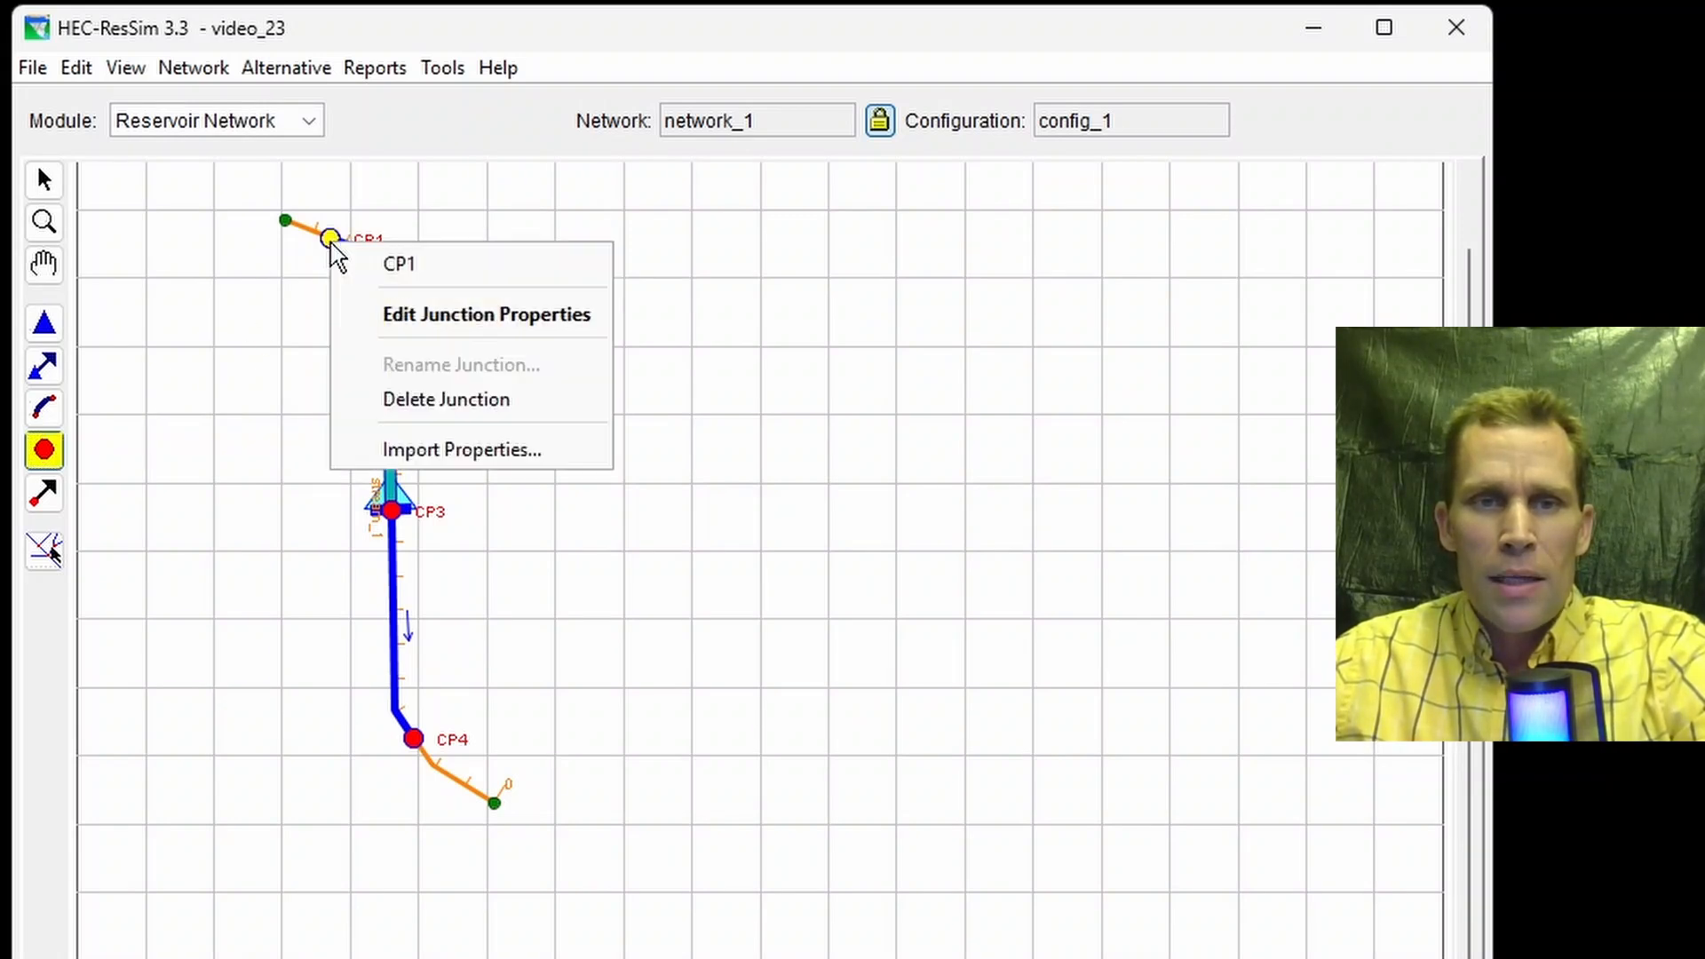
{"action": "left_click", "coordinate": [398, 313]}
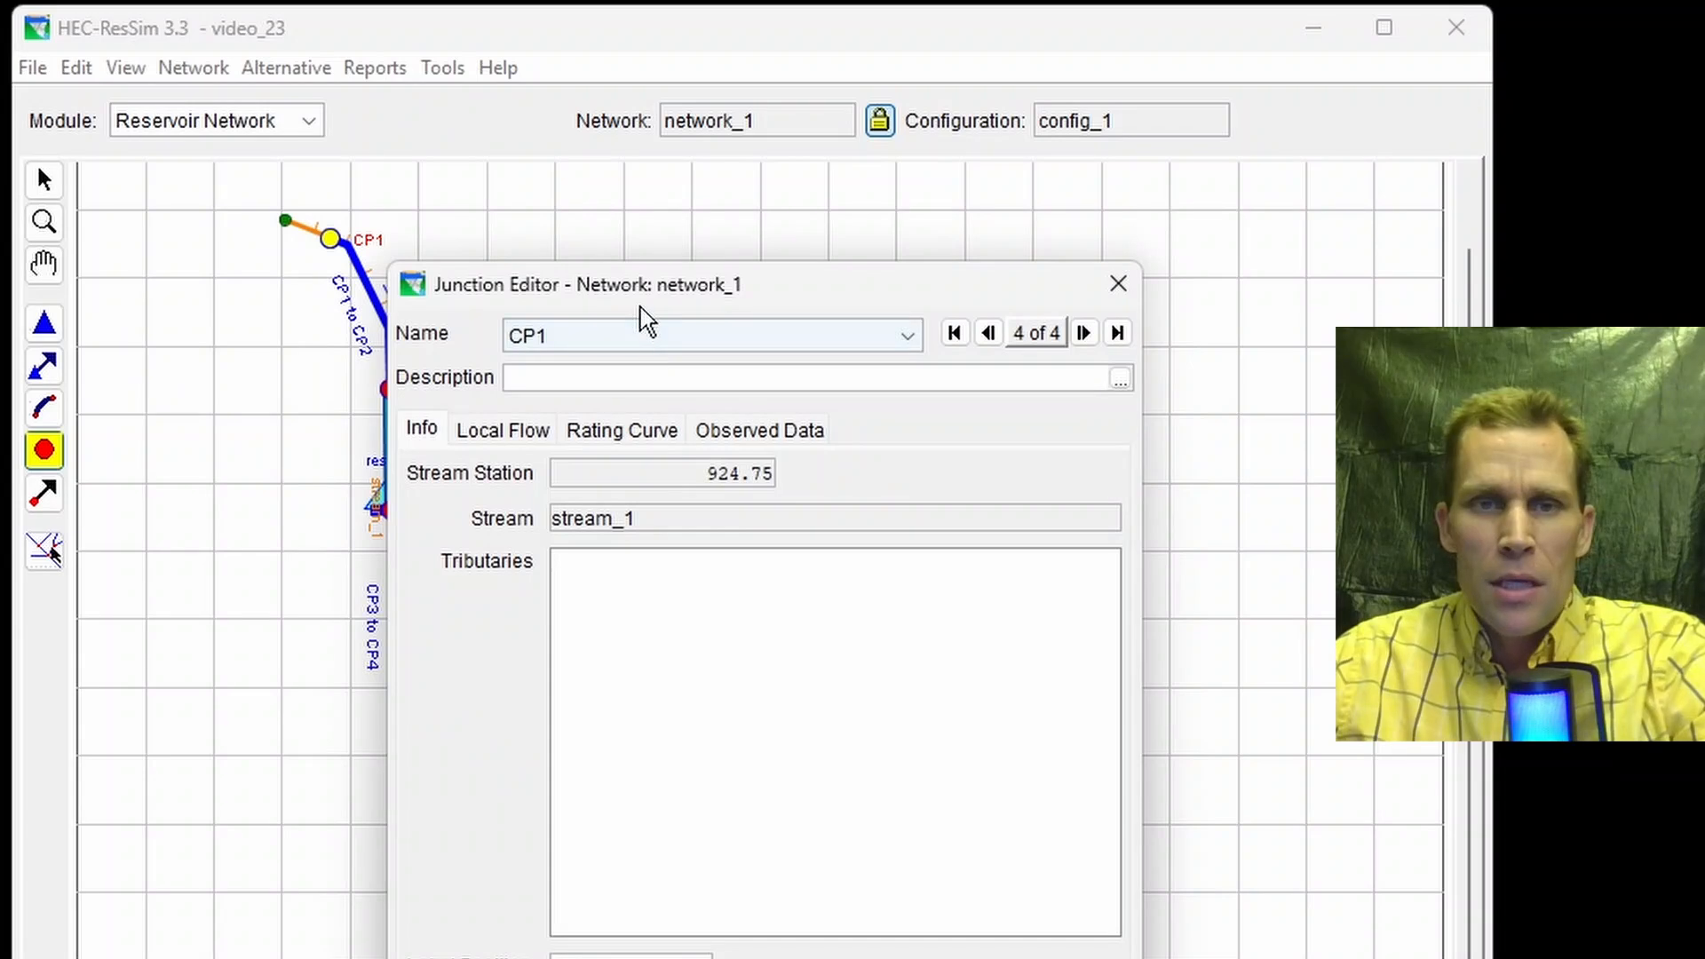
{"action": "left_click_drag", "start_coordinate": [640, 302], "coordinate": [830, 204]}
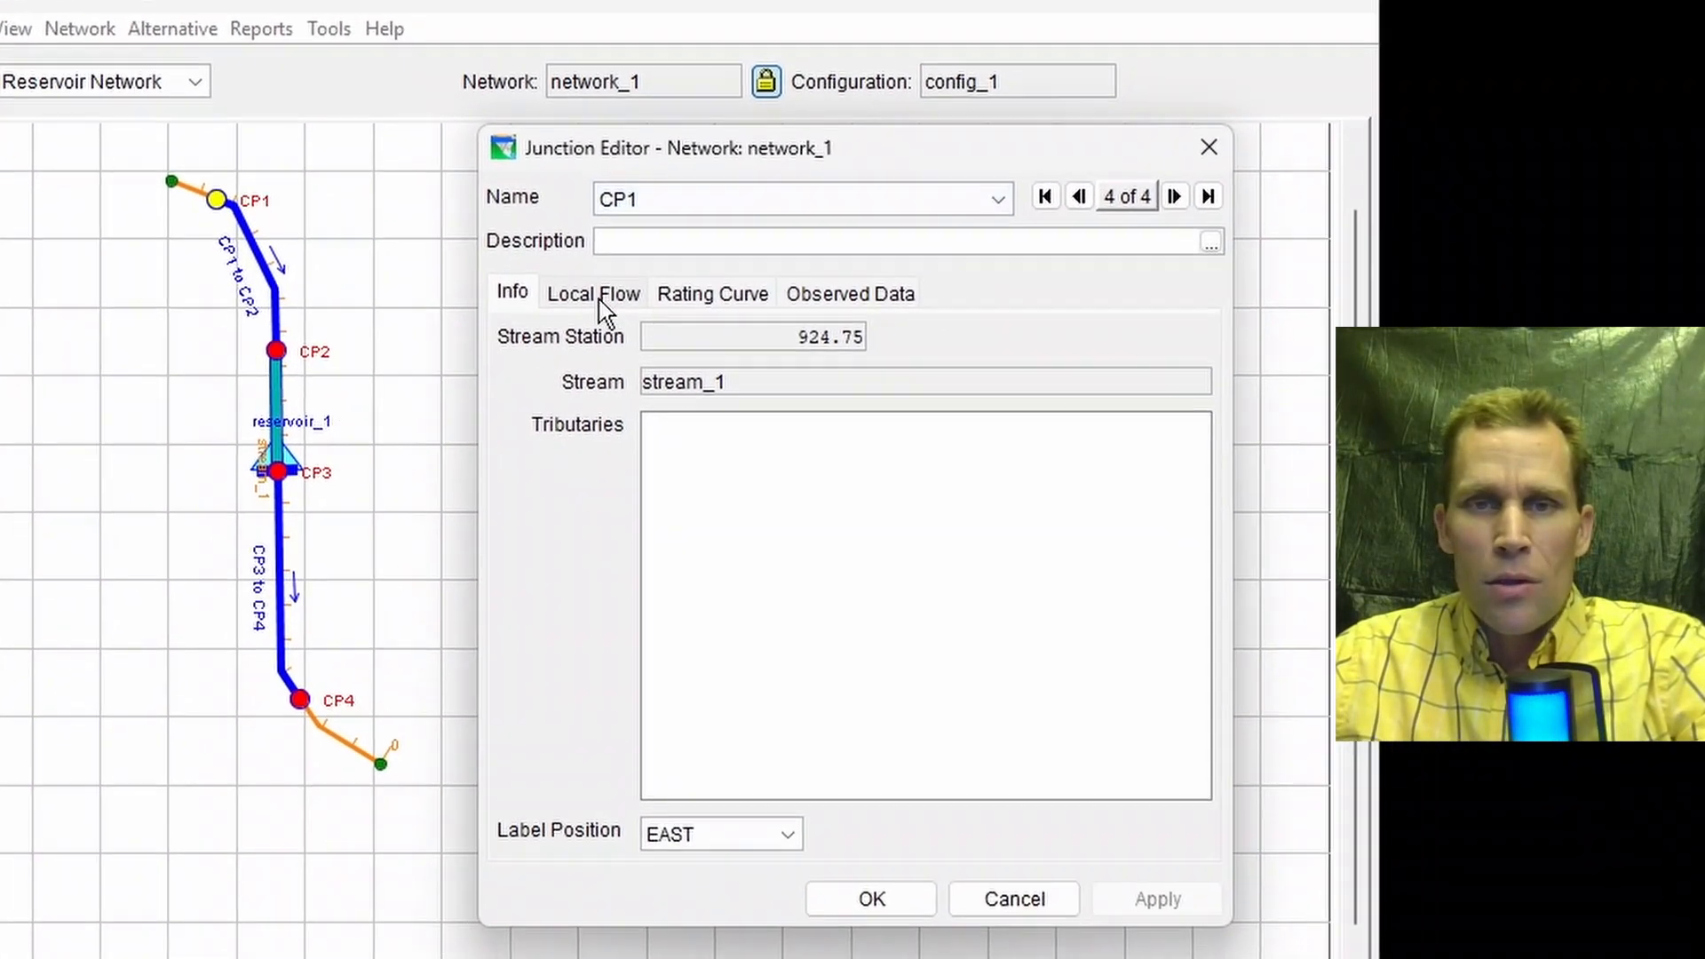
{"action": "left_click", "coordinate": [601, 304]}
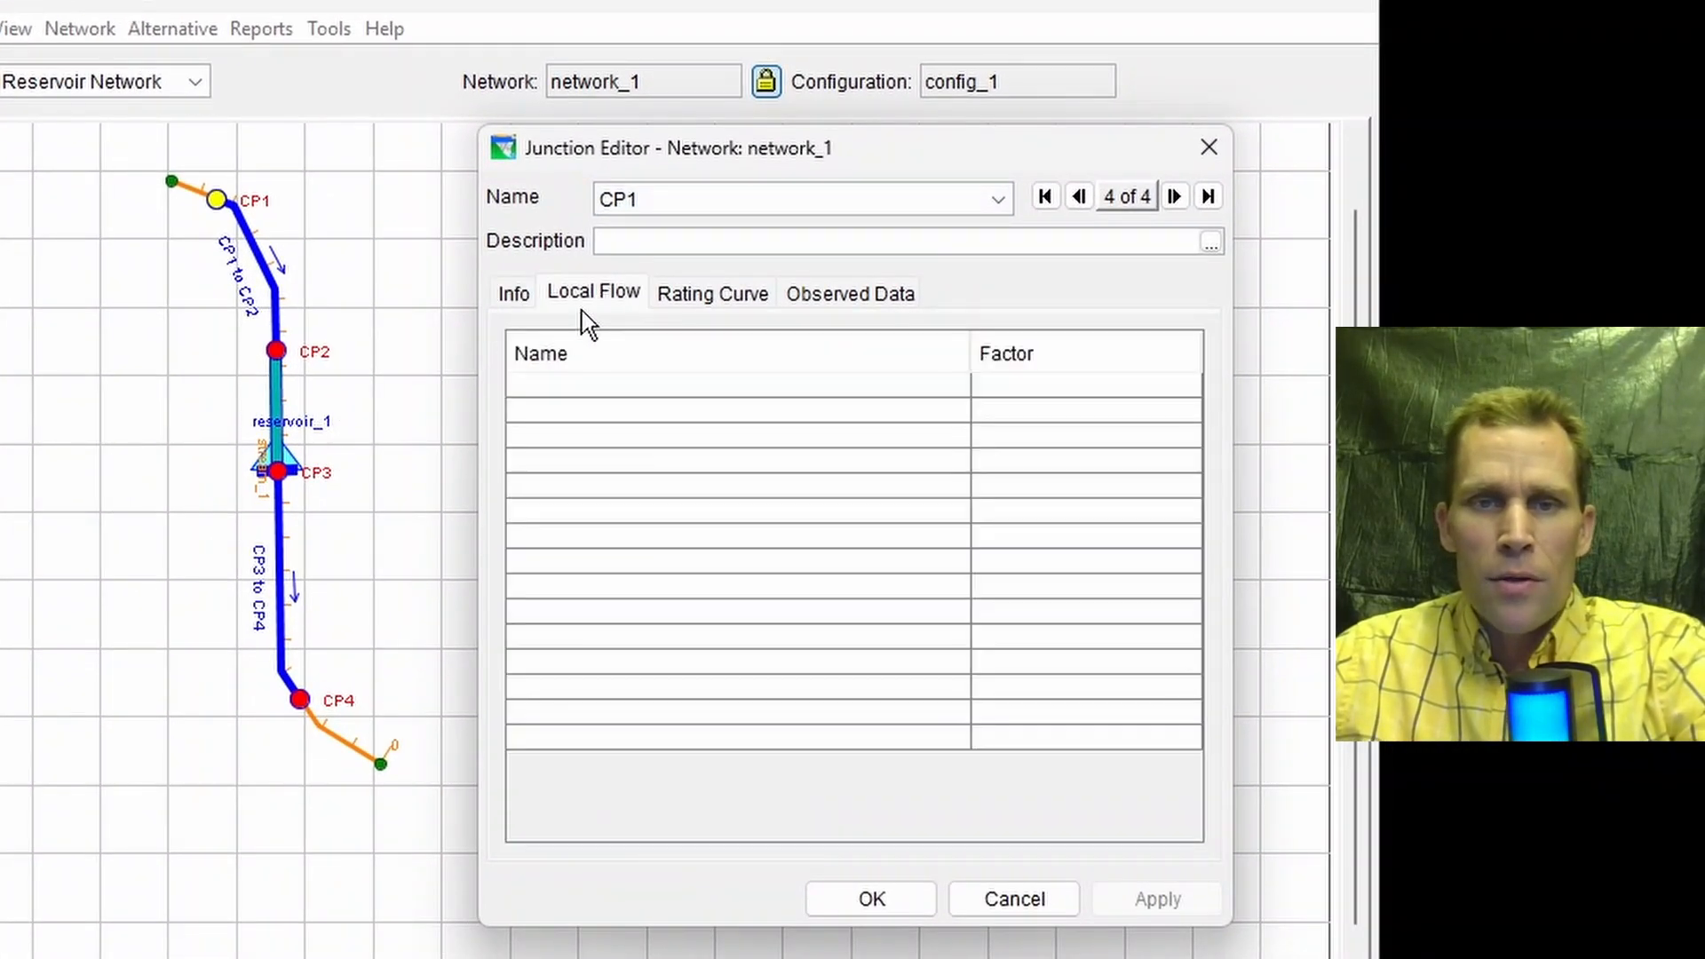
{"action": "left_click", "coordinate": [574, 395]}
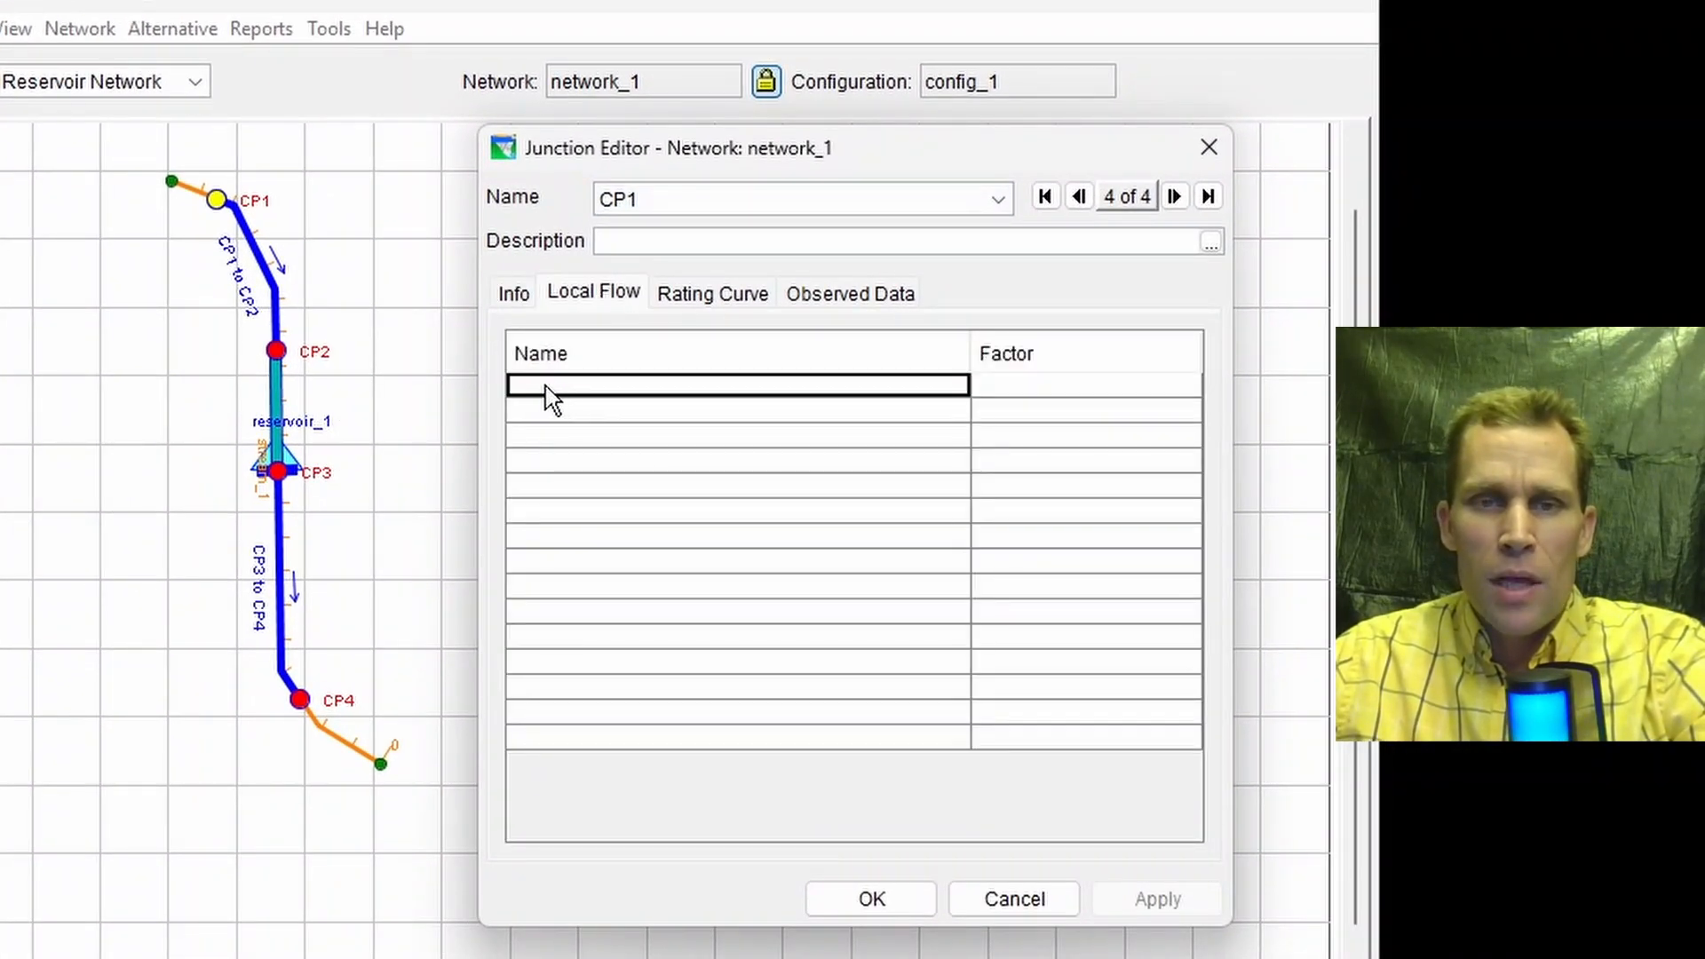
{"action": "type", "text": "infl"}
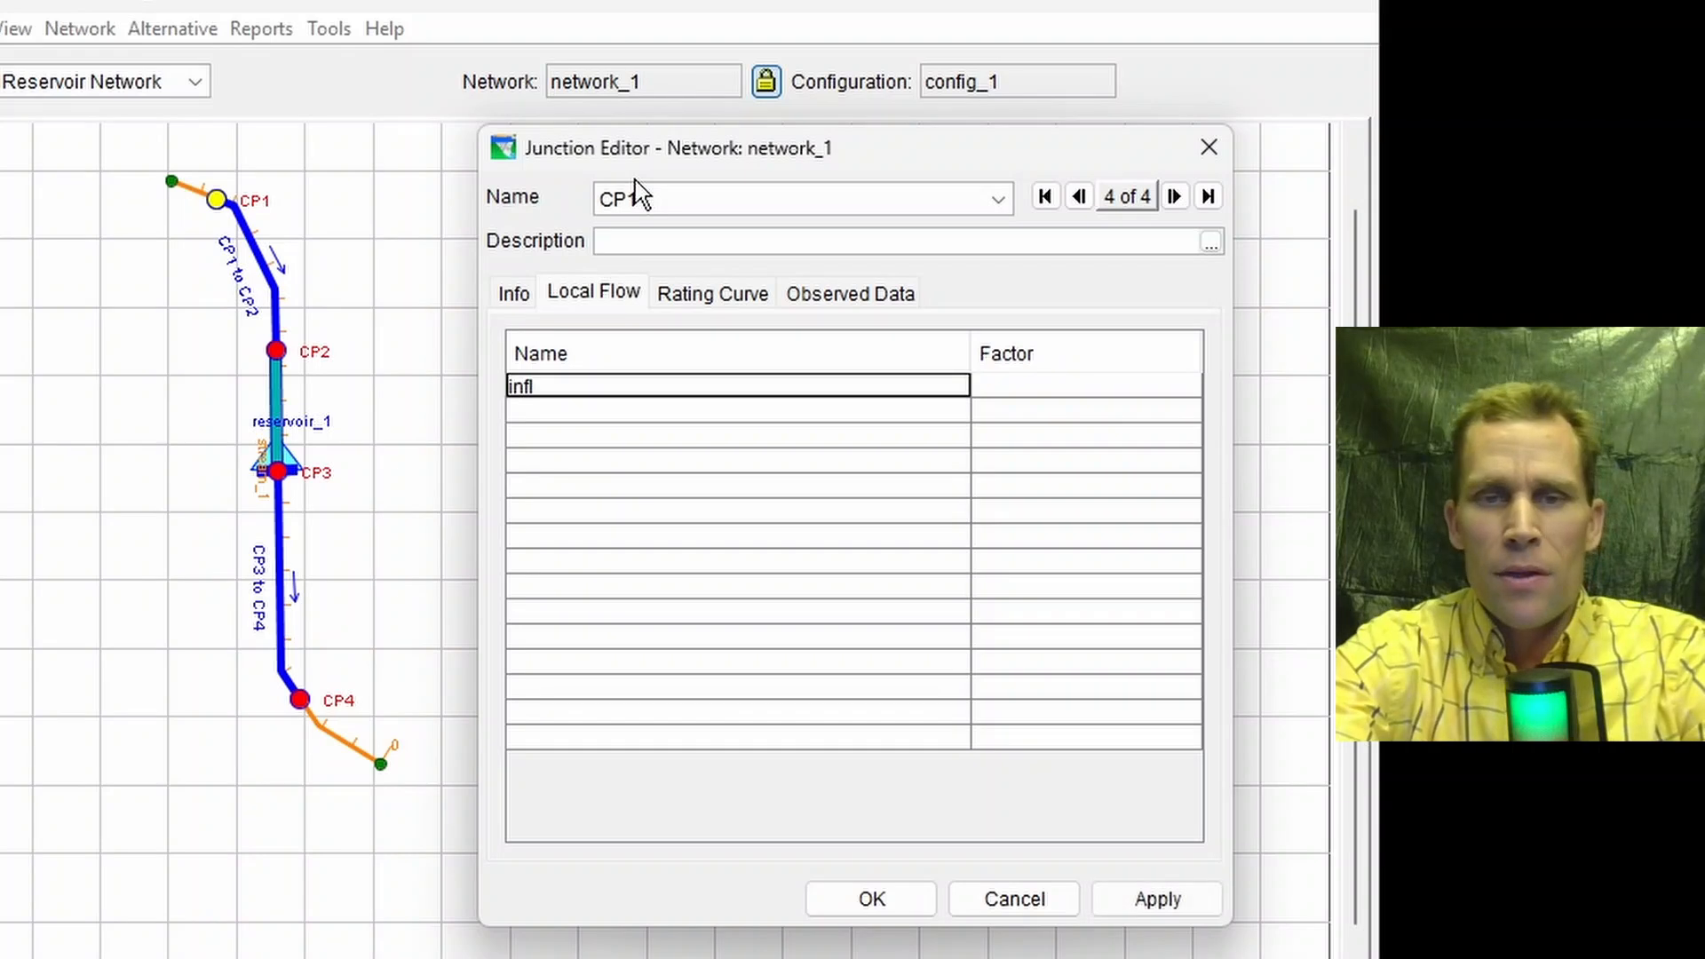
{"action": "type", "text": "ow to CP1"}
{"action": "key", "text": "Tab"}
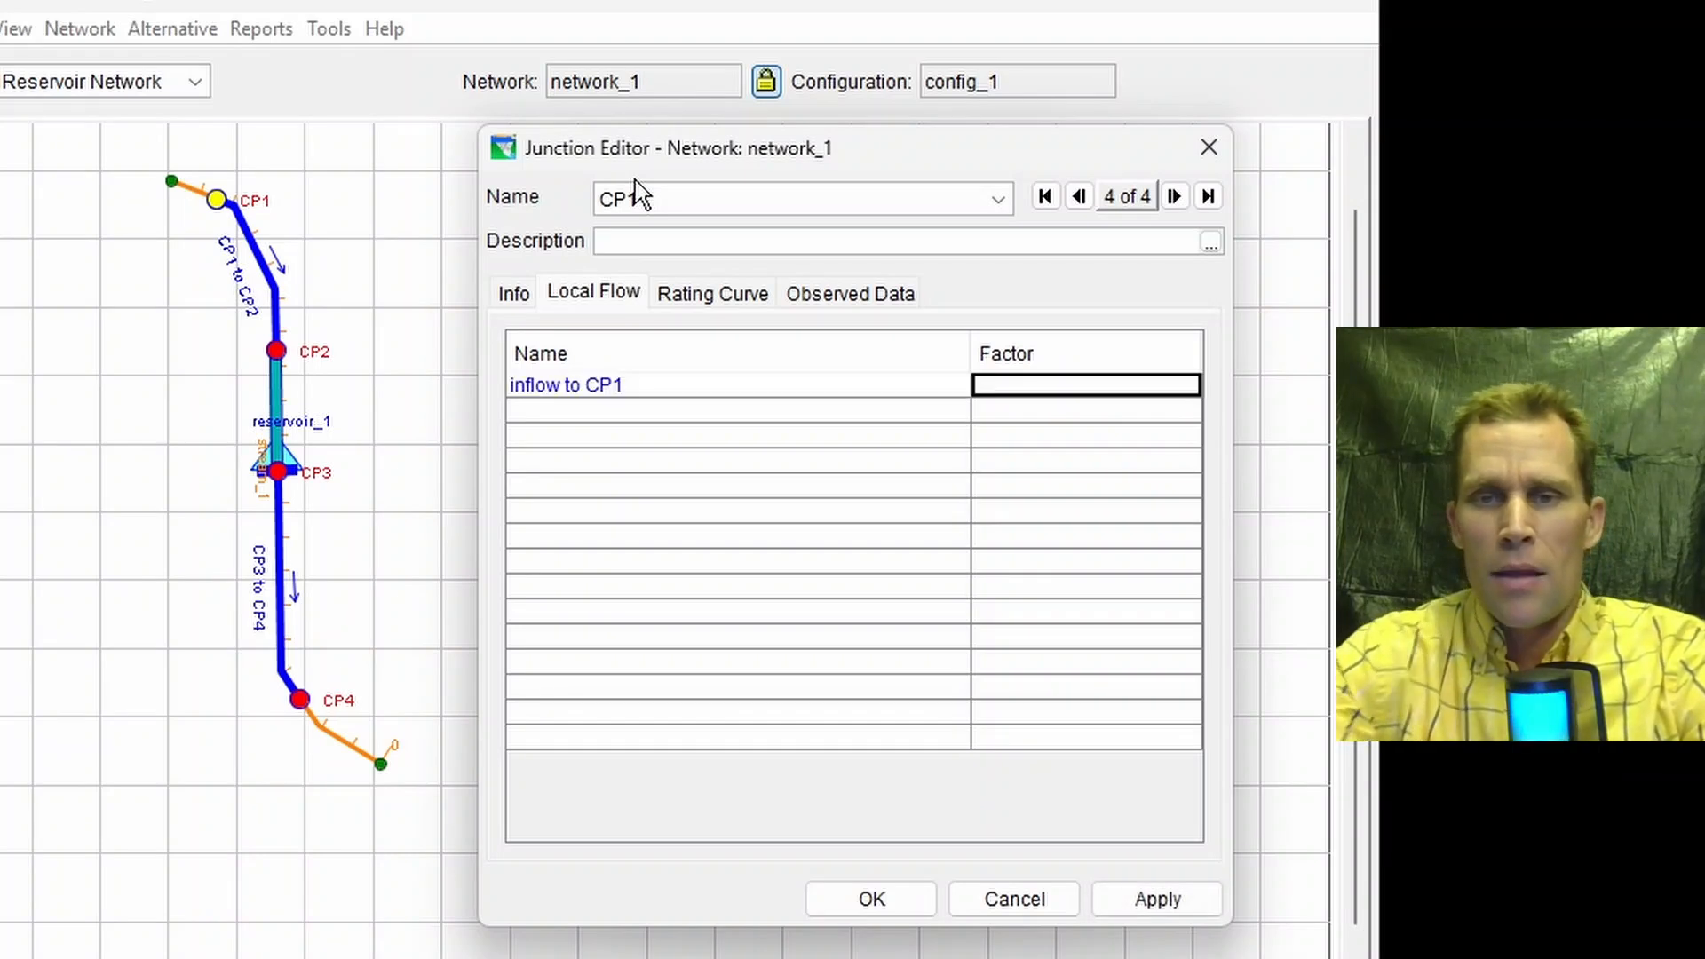
{"action": "type", "text": "1"}
{"action": "key", "text": "Tab"}
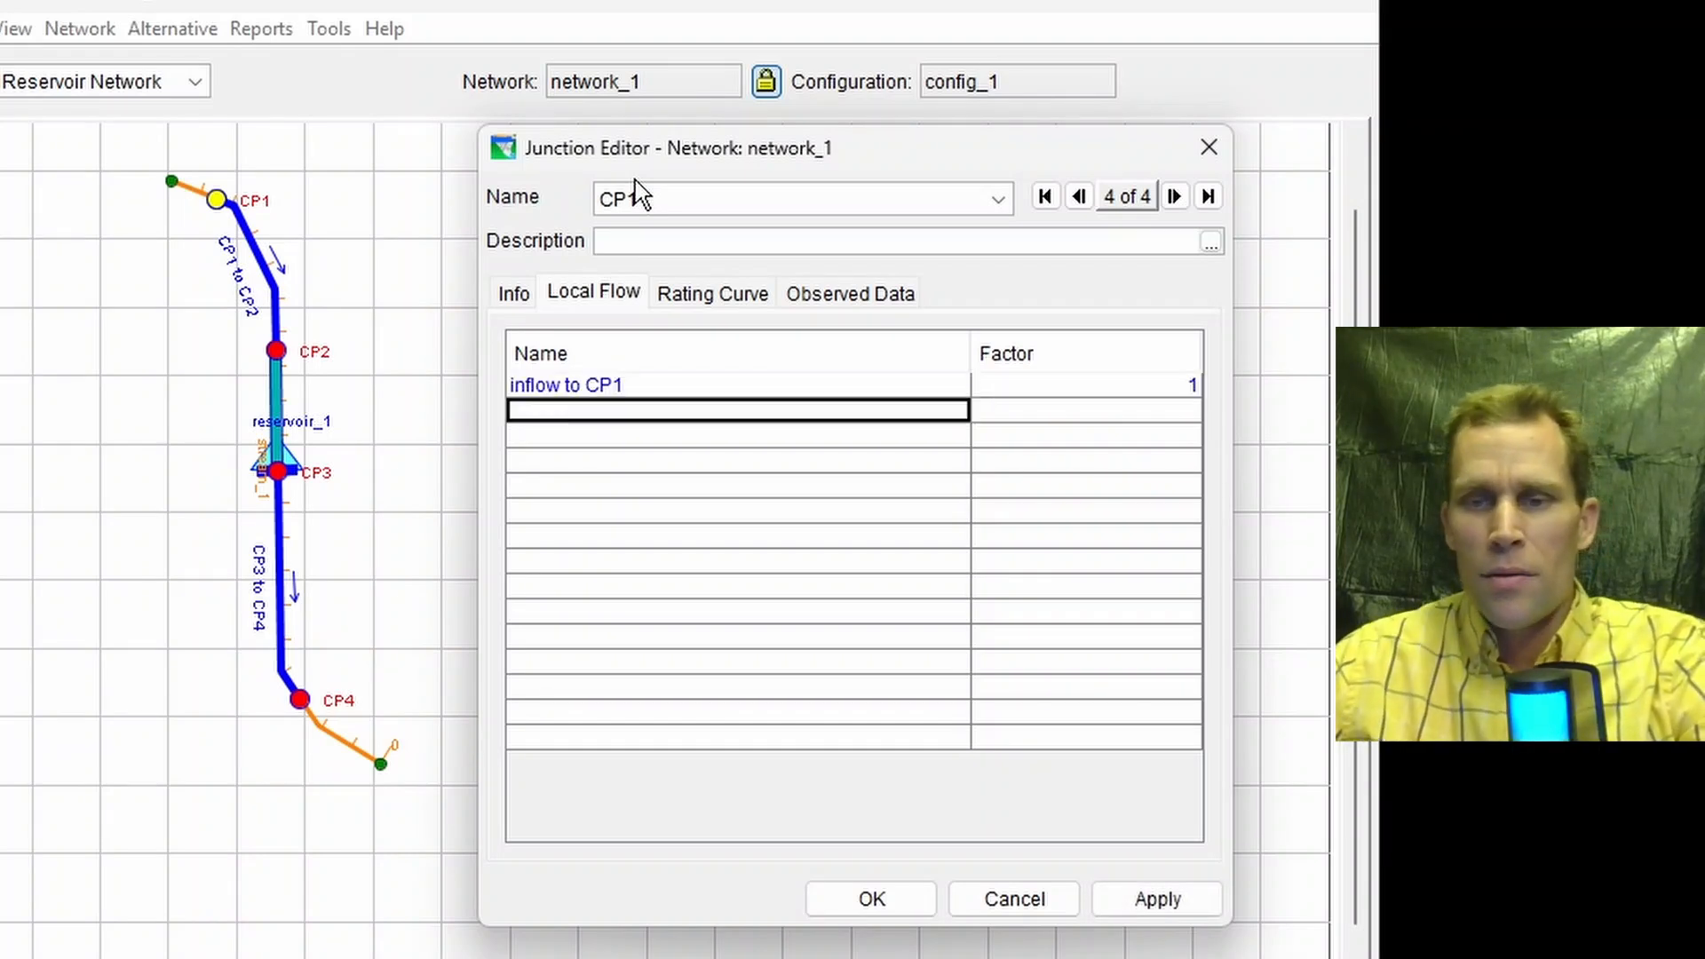
{"action": "left_click", "coordinate": [1163, 913]}
{"action": "left_click", "coordinate": [895, 899]}
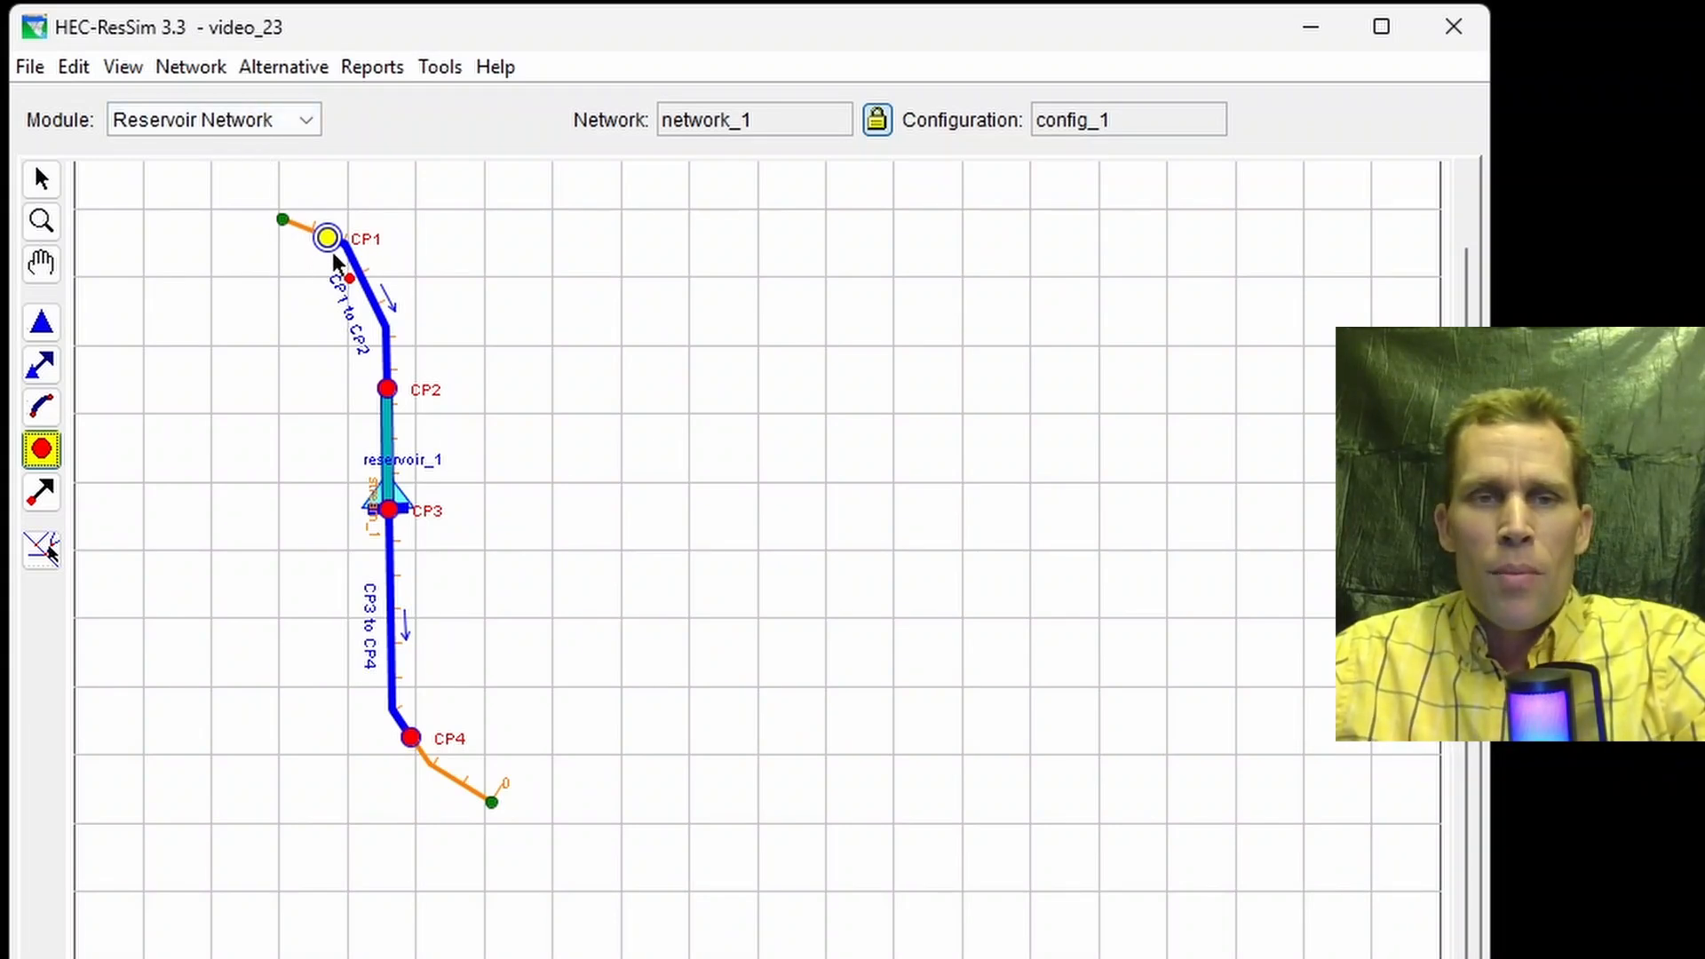
Step: Launch HEC-DSSVue and create a new DSS file named data in the video_23 folder
{"action": "left_click", "coordinate": [377, 70]}
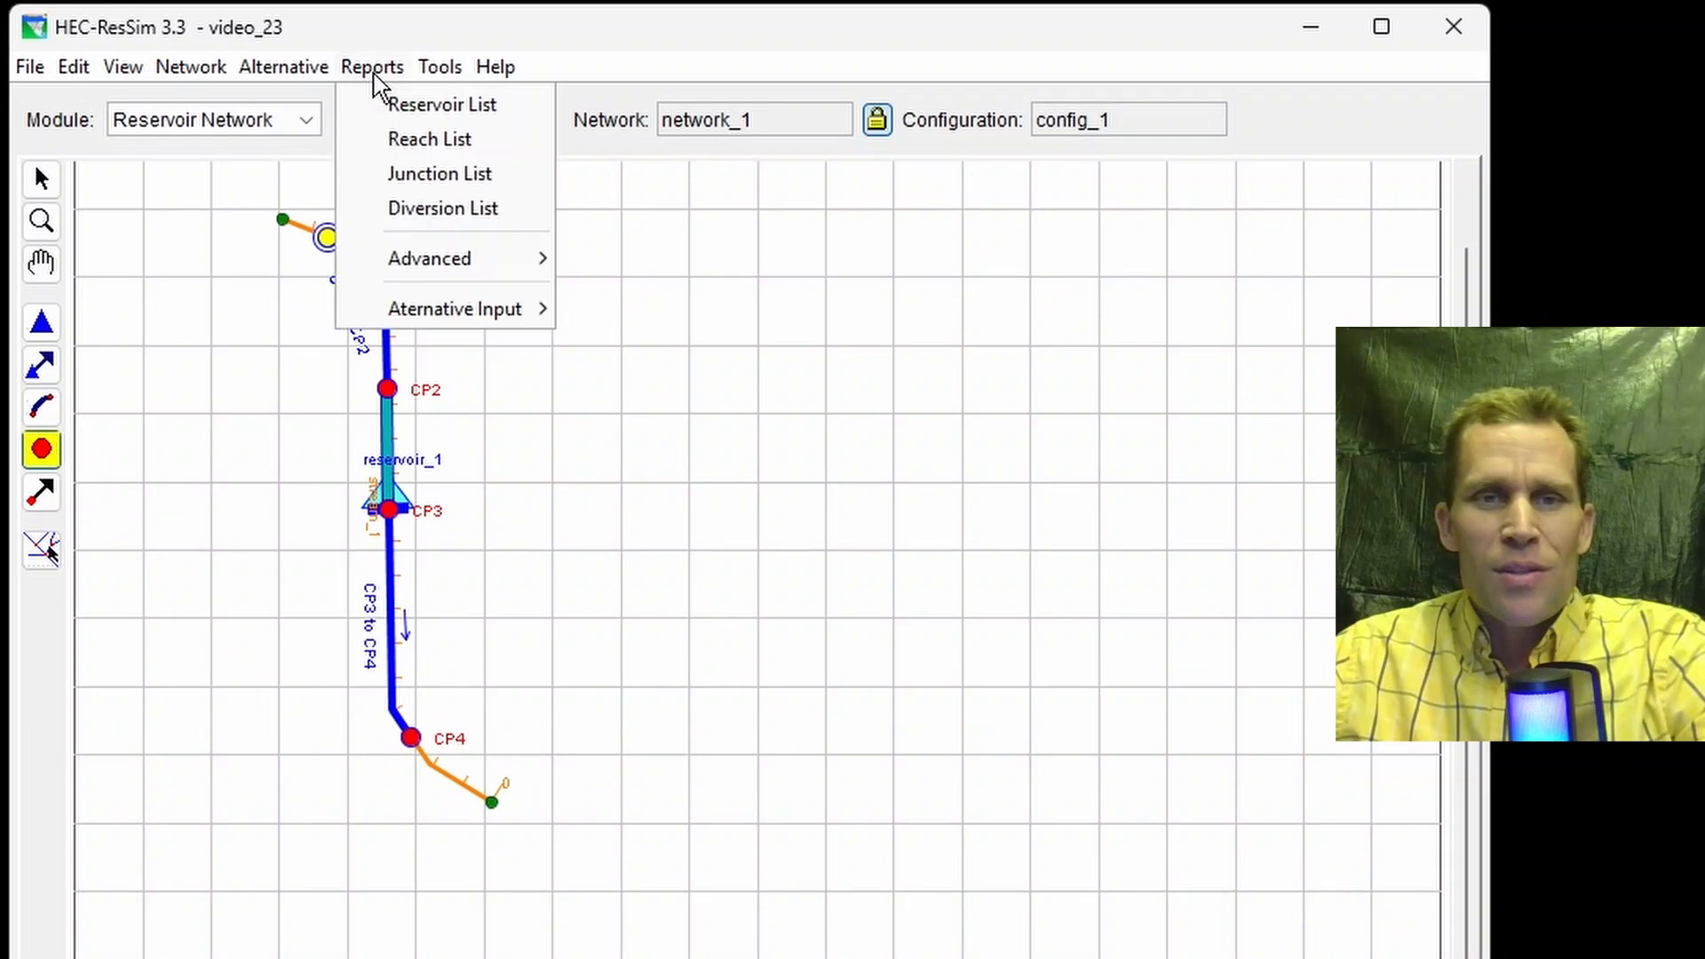
{"action": "mouse_move", "coordinate": [431, 76]}
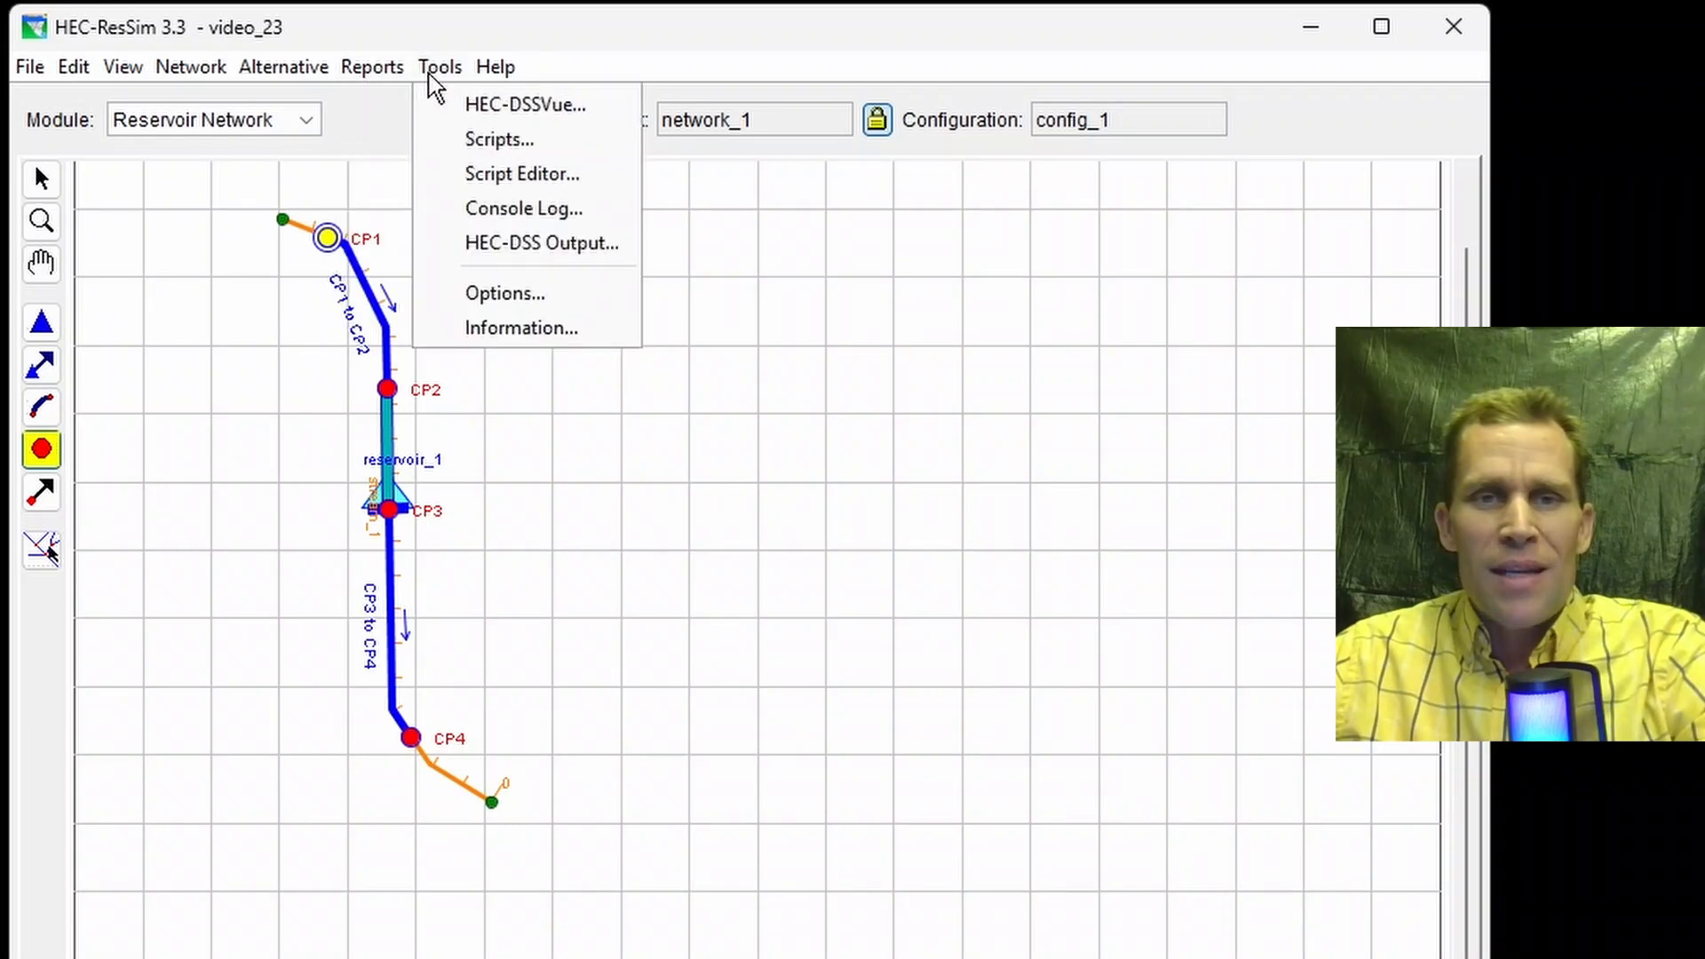
{"action": "left_click", "coordinate": [483, 109]}
{"action": "left_click_drag", "start_coordinate": [562, 81], "coordinate": [457, 62]}
{"action": "left_click", "coordinate": [110, 87]}
{"action": "left_click", "coordinate": [145, 125]}
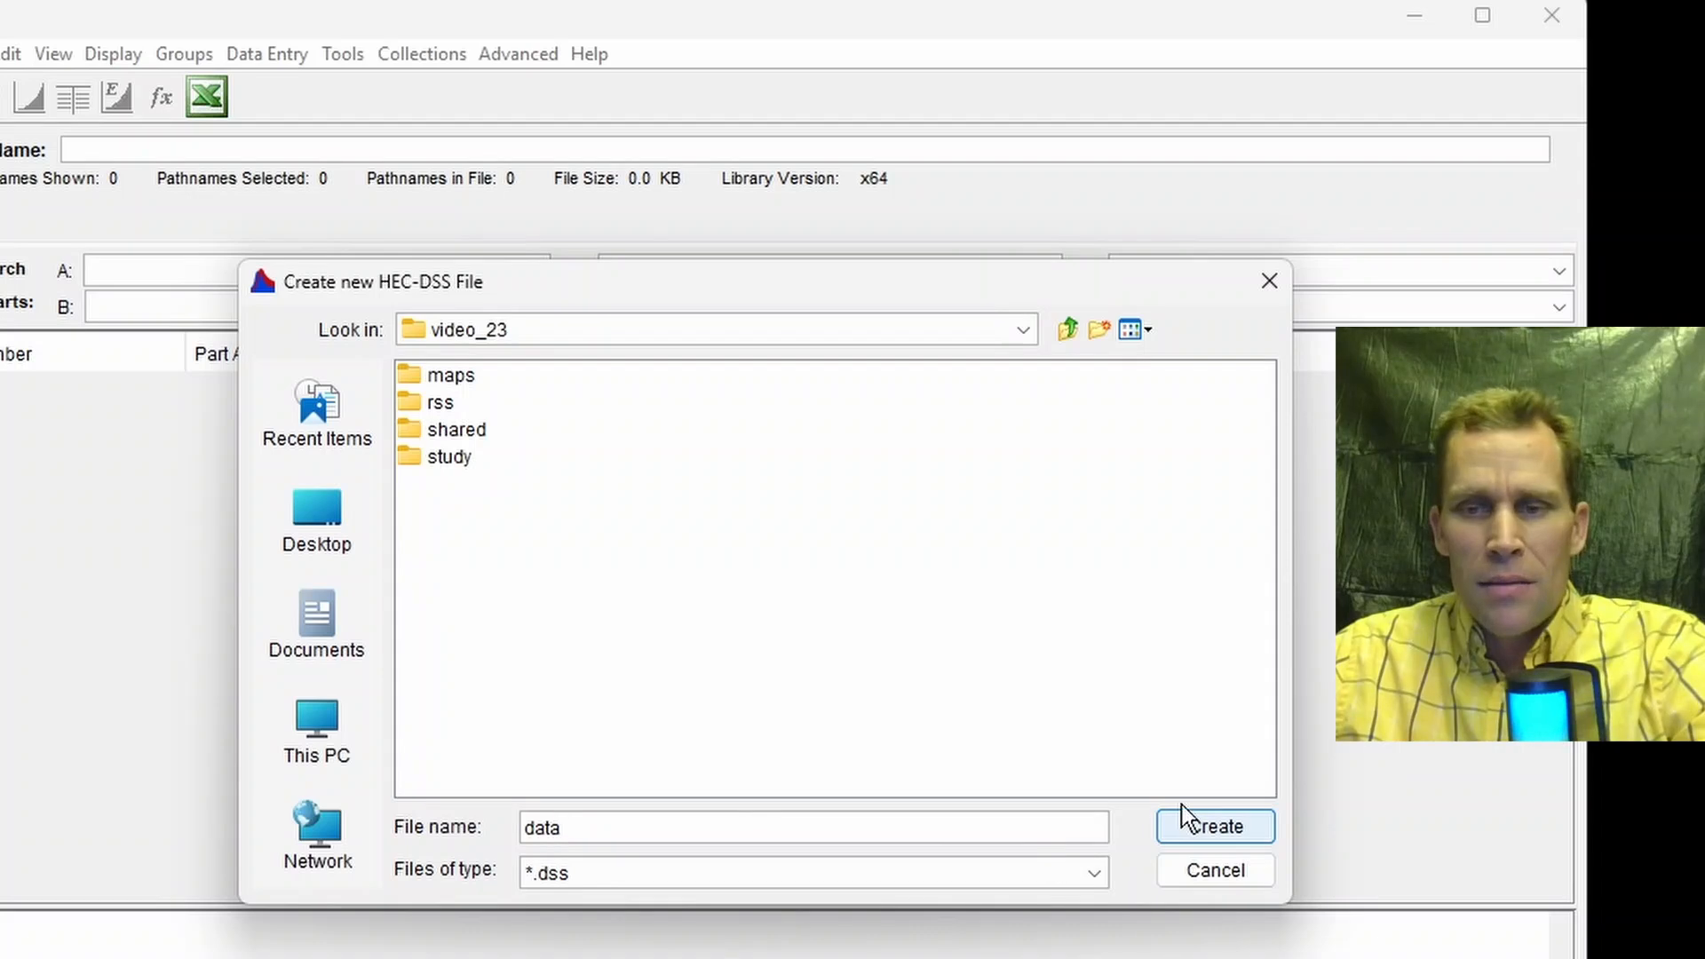
{"action": "left_click", "coordinate": [1208, 818]}
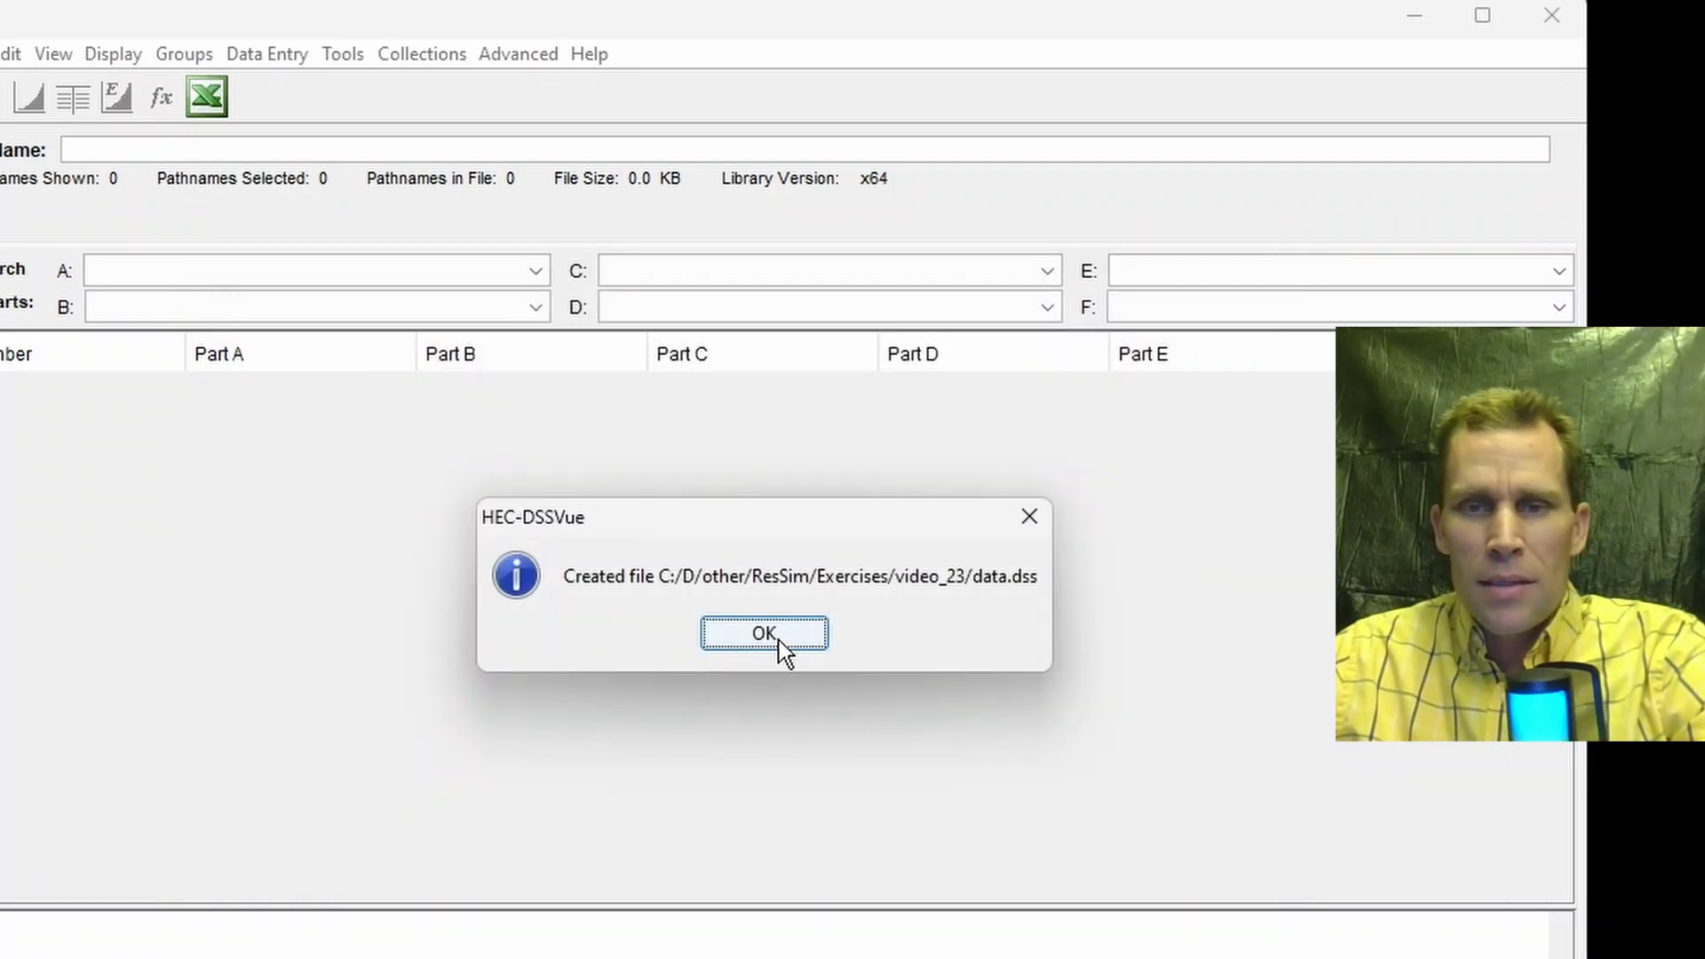
{"action": "left_click", "coordinate": [779, 641]}
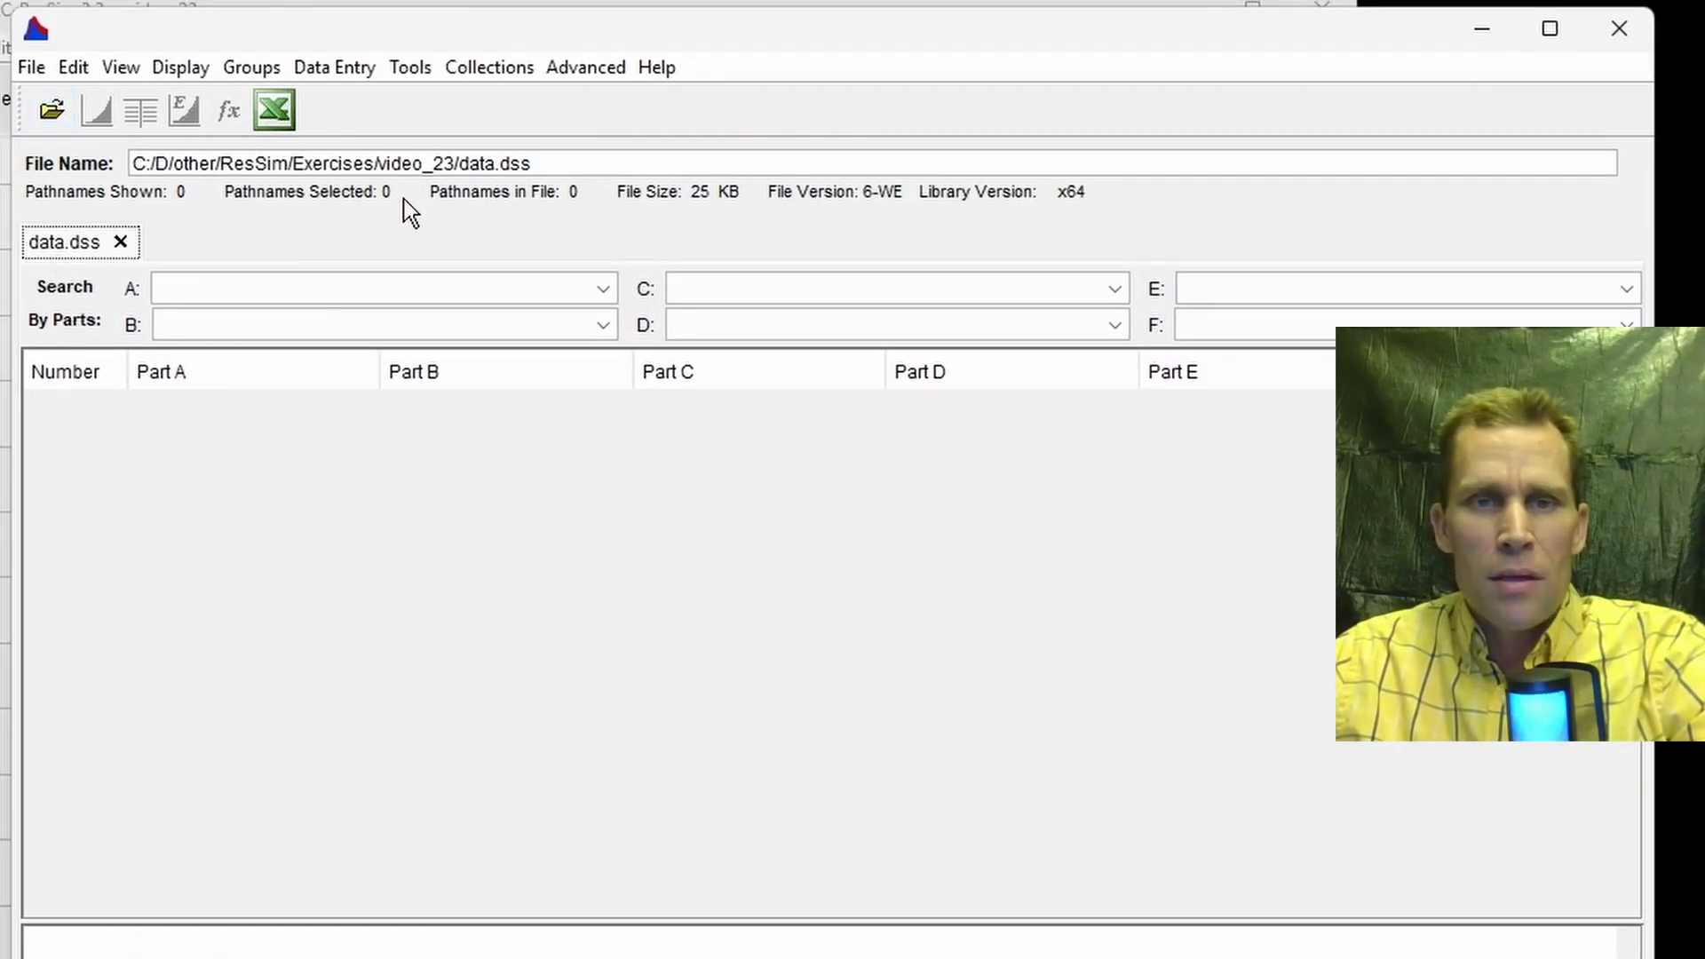
{"action": "left_click_drag", "start_coordinate": [551, 164], "coordinate": [140, 160]}
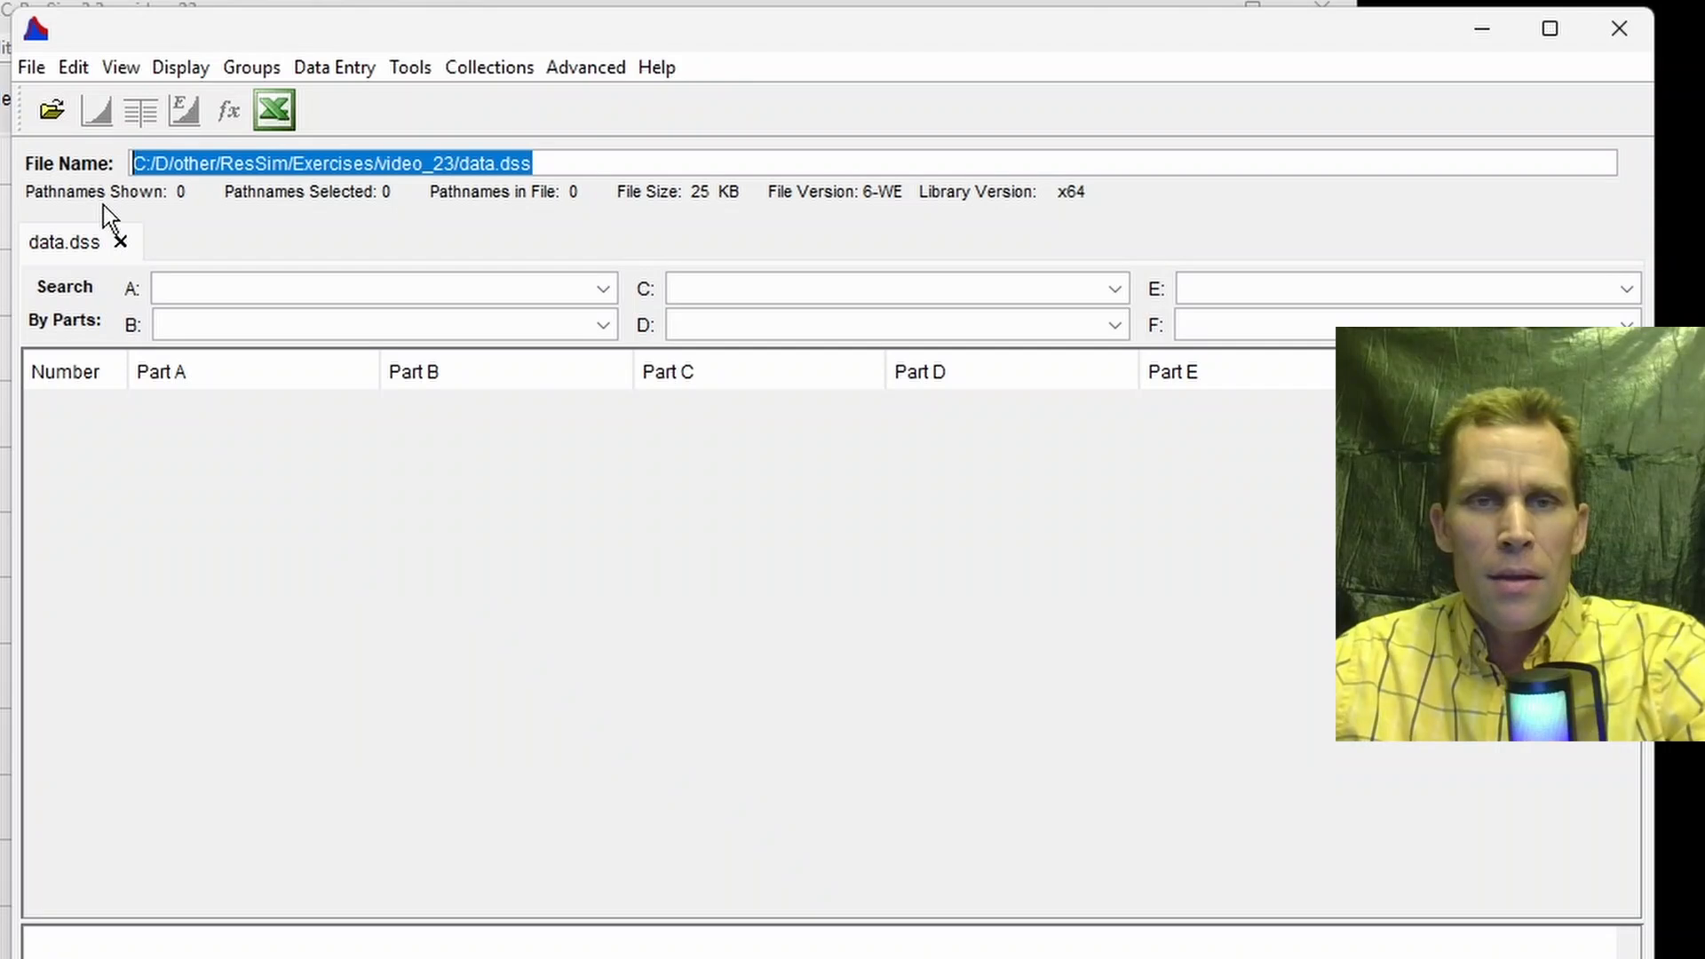
Step: Start a manual time series entry with pathname parts A PROJECT, B LOCATION and C FLOW
{"action": "left_click", "coordinate": [311, 71]}
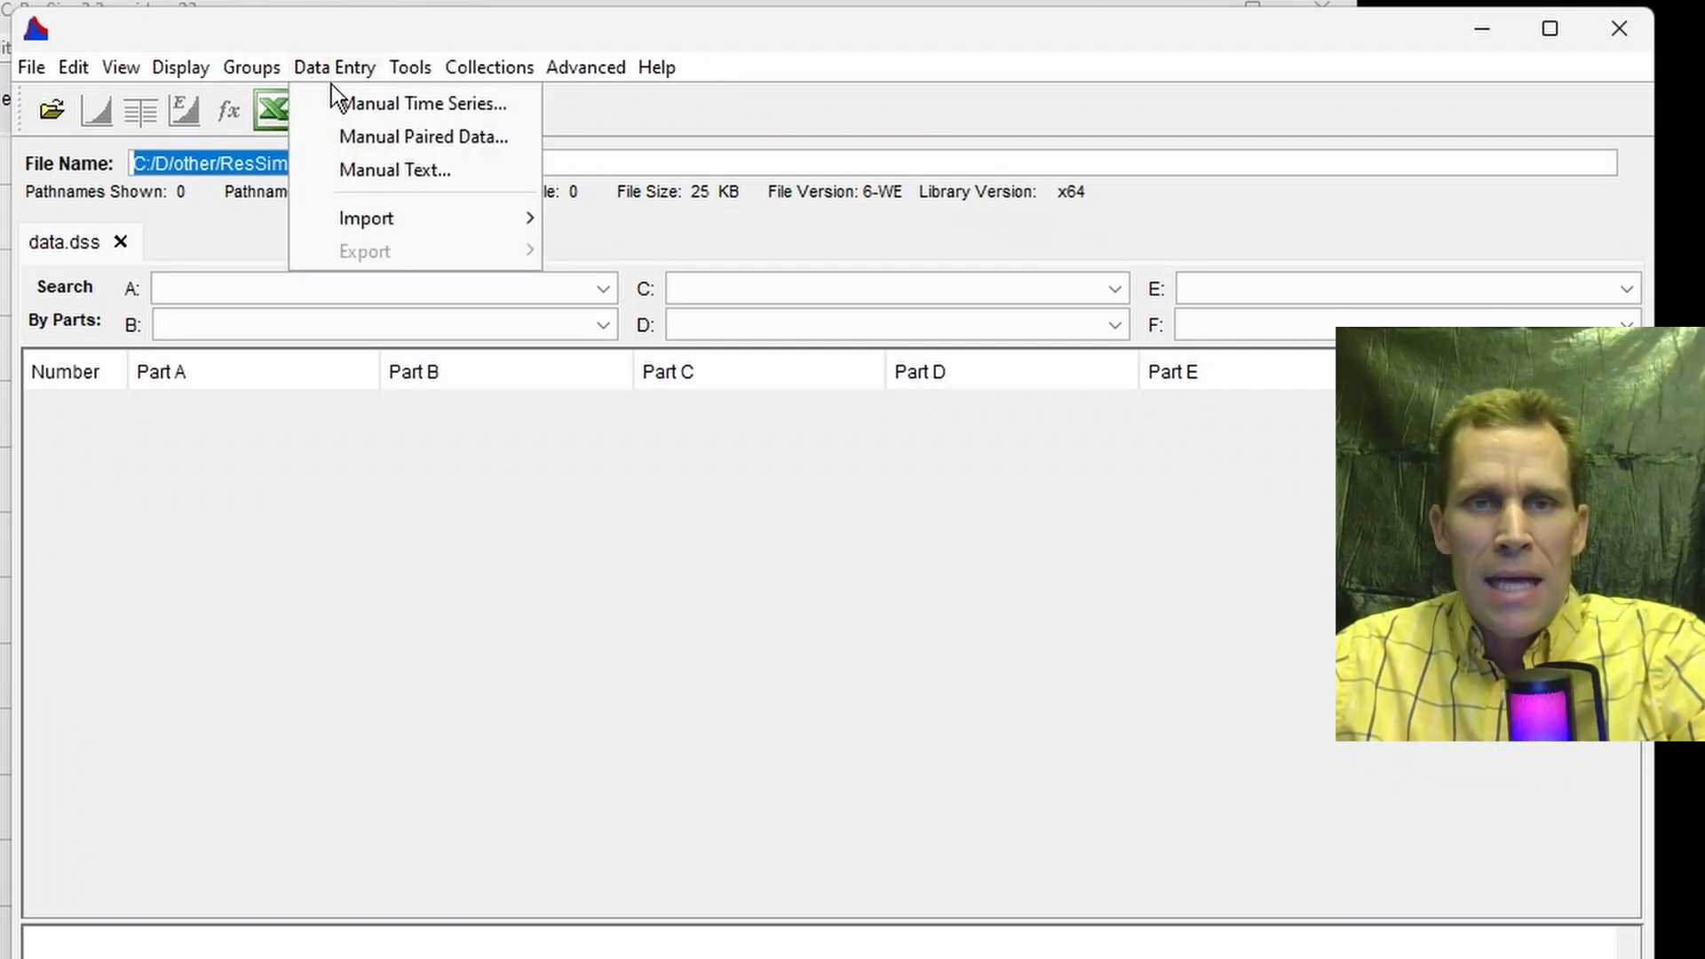
{"action": "left_click", "coordinate": [355, 104]}
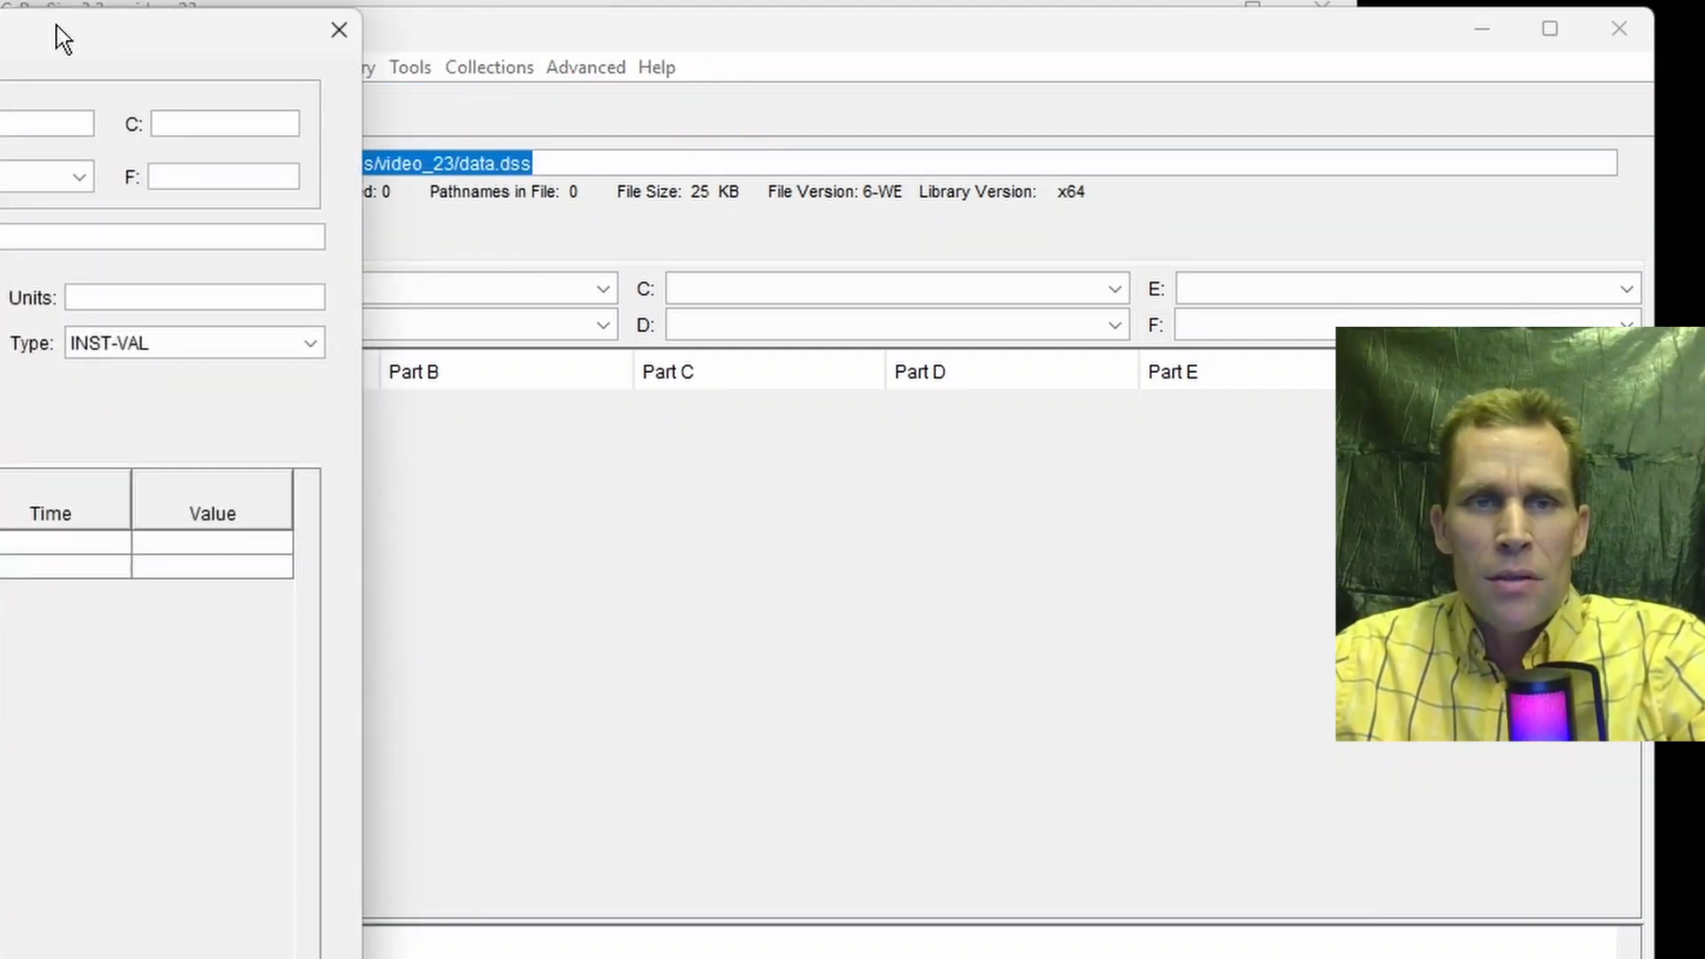
{"action": "left_click_drag", "start_coordinate": [54, 38], "coordinate": [804, 48]}
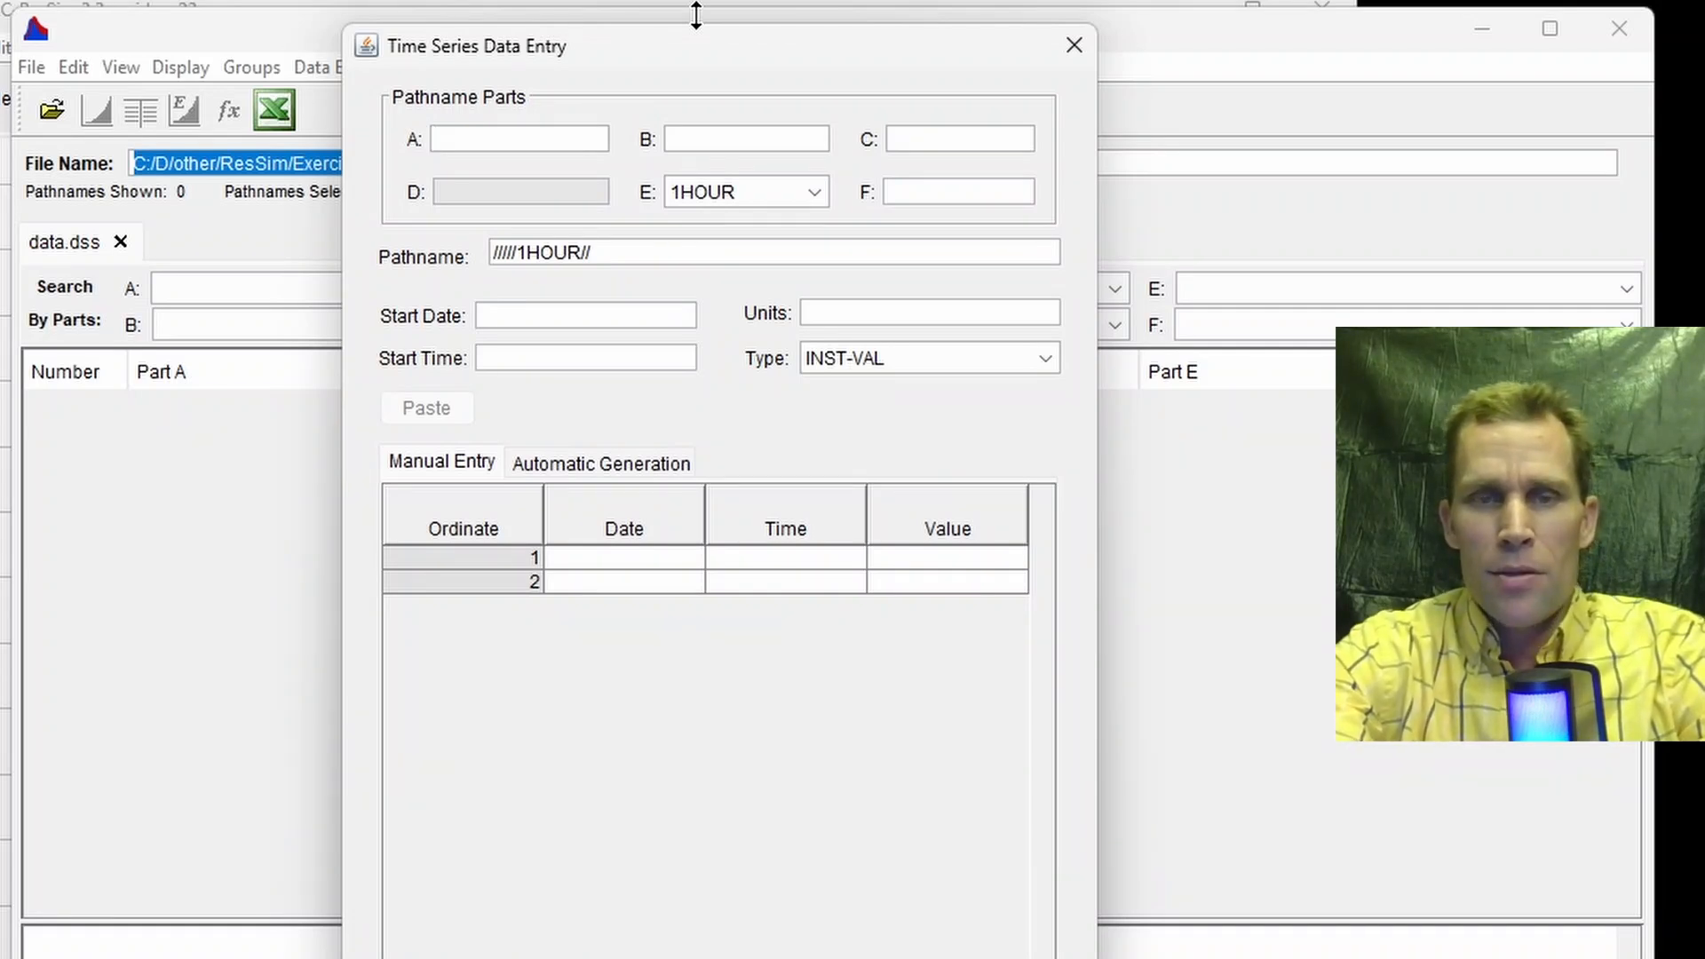
{"action": "type", "text": "PROJECT"}
{"action": "key", "text": "Tab"}
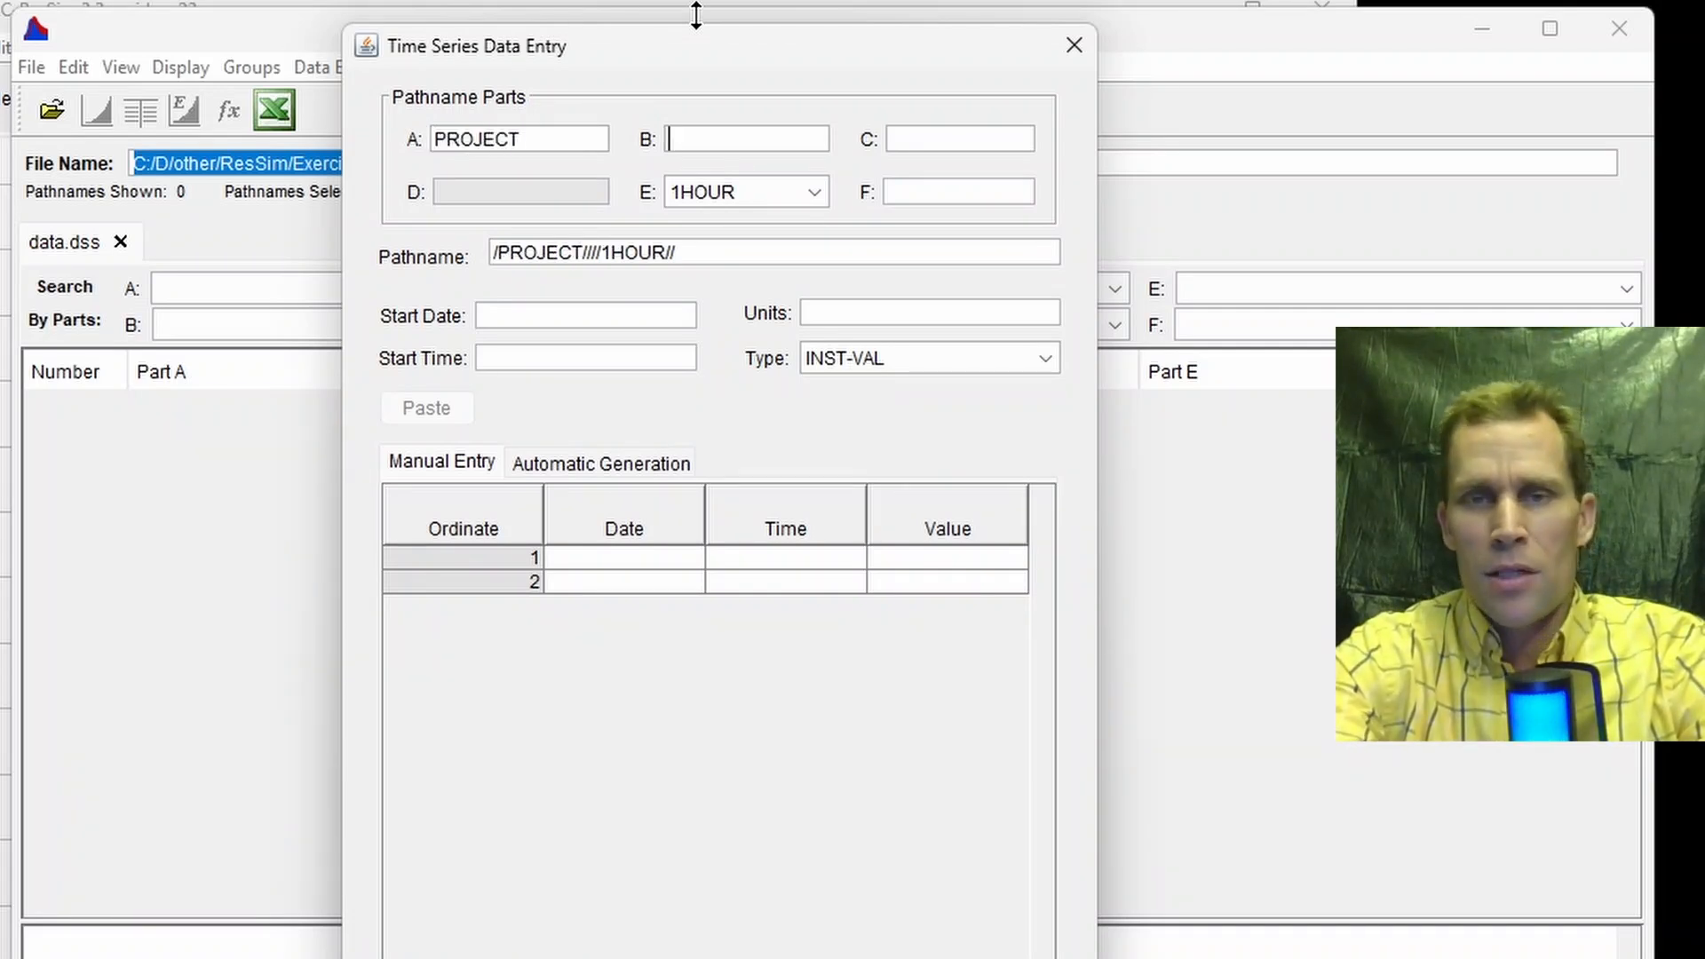
{"action": "type", "text": "LOCATION"}
{"action": "key", "text": "Tab"}
{"action": "type", "text": "FLOW"}
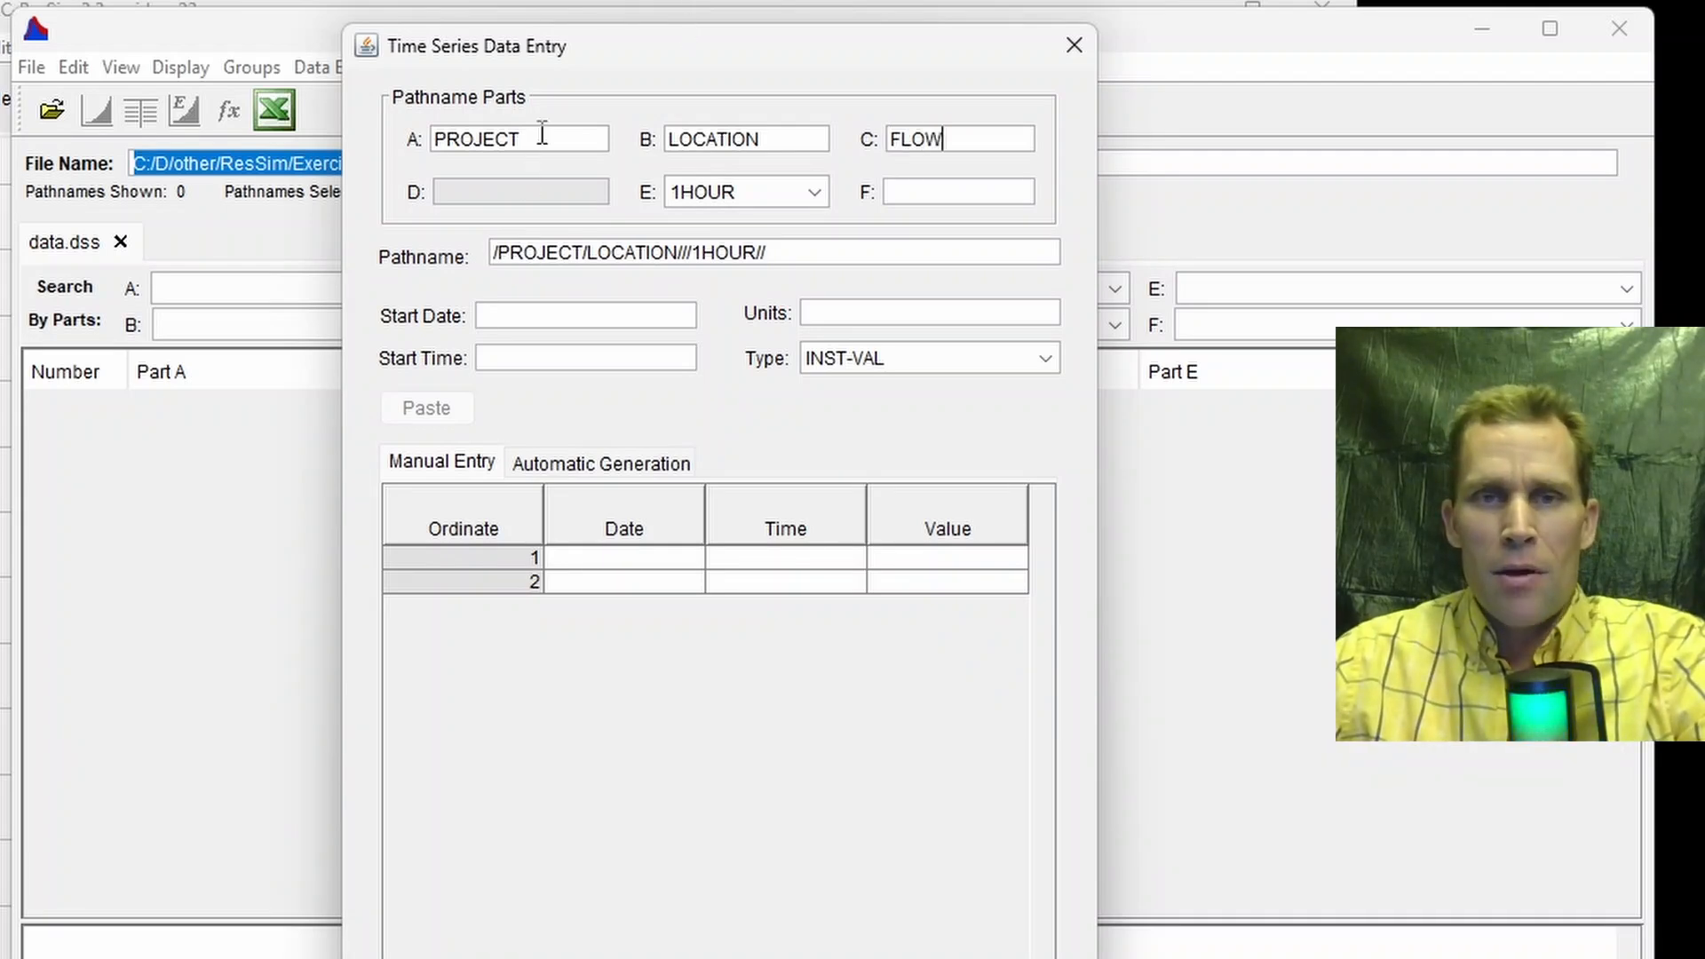
Step: Set pathname part F of the time series to 2K~
{"action": "left_click_drag", "start_coordinate": [542, 133], "coordinate": [439, 126]}
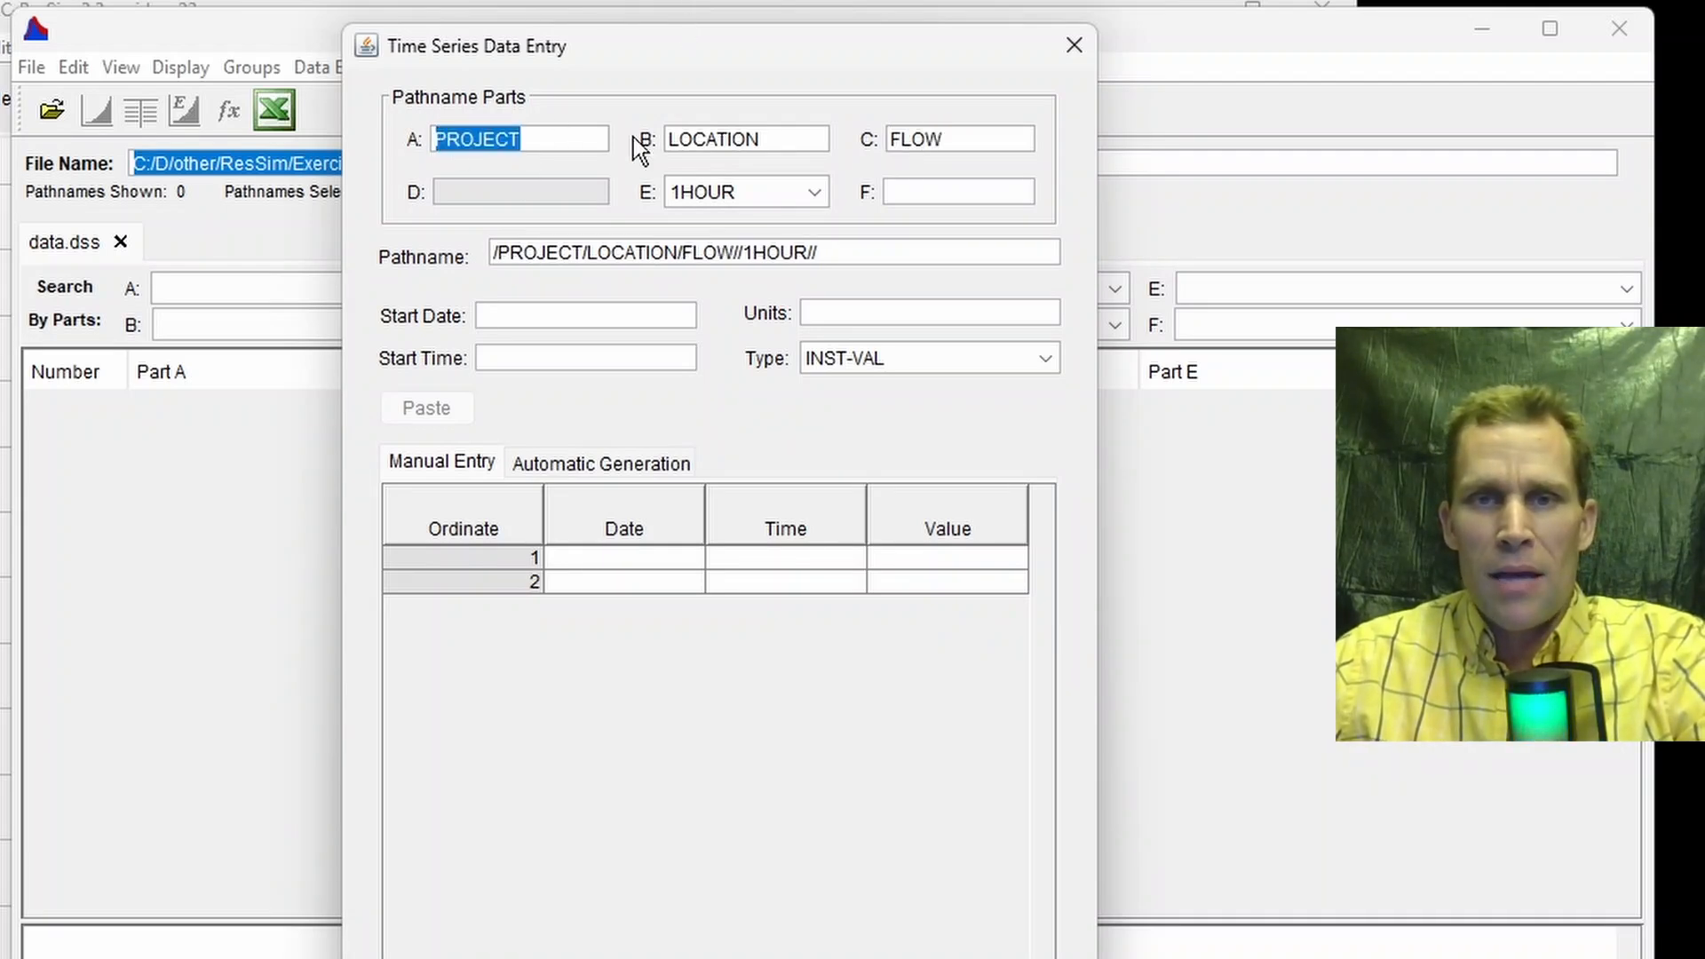
{"action": "left_click_drag", "start_coordinate": [778, 138], "coordinate": [648, 146]}
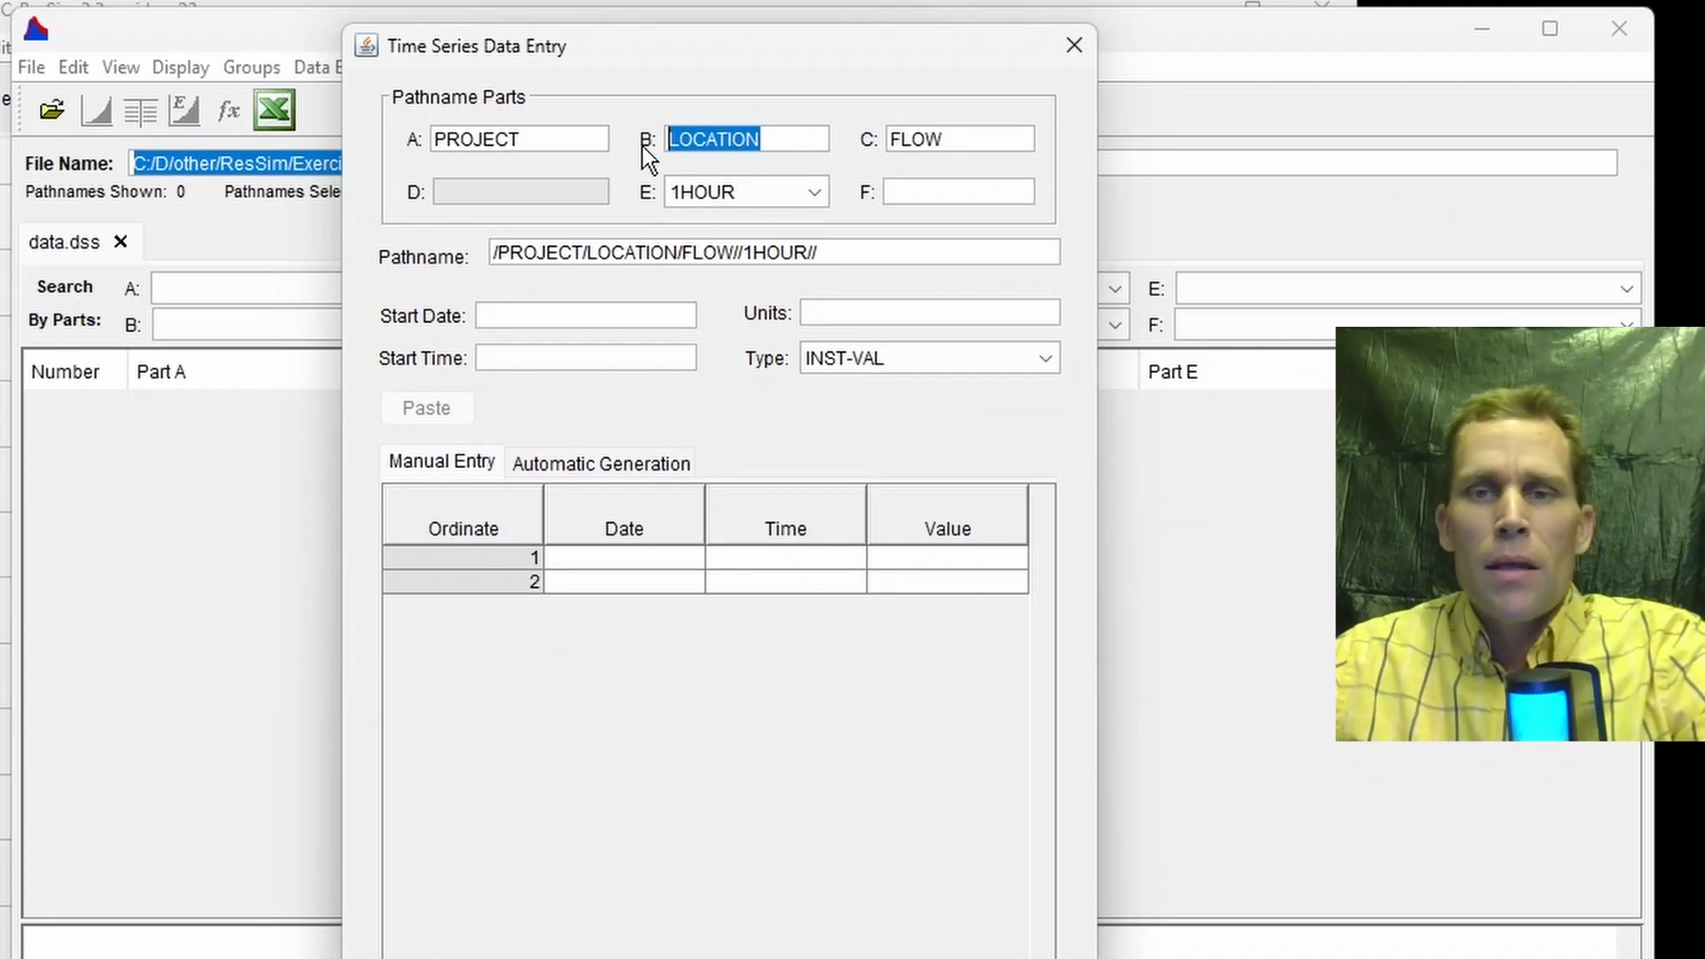
{"action": "left_click", "coordinate": [895, 192]}
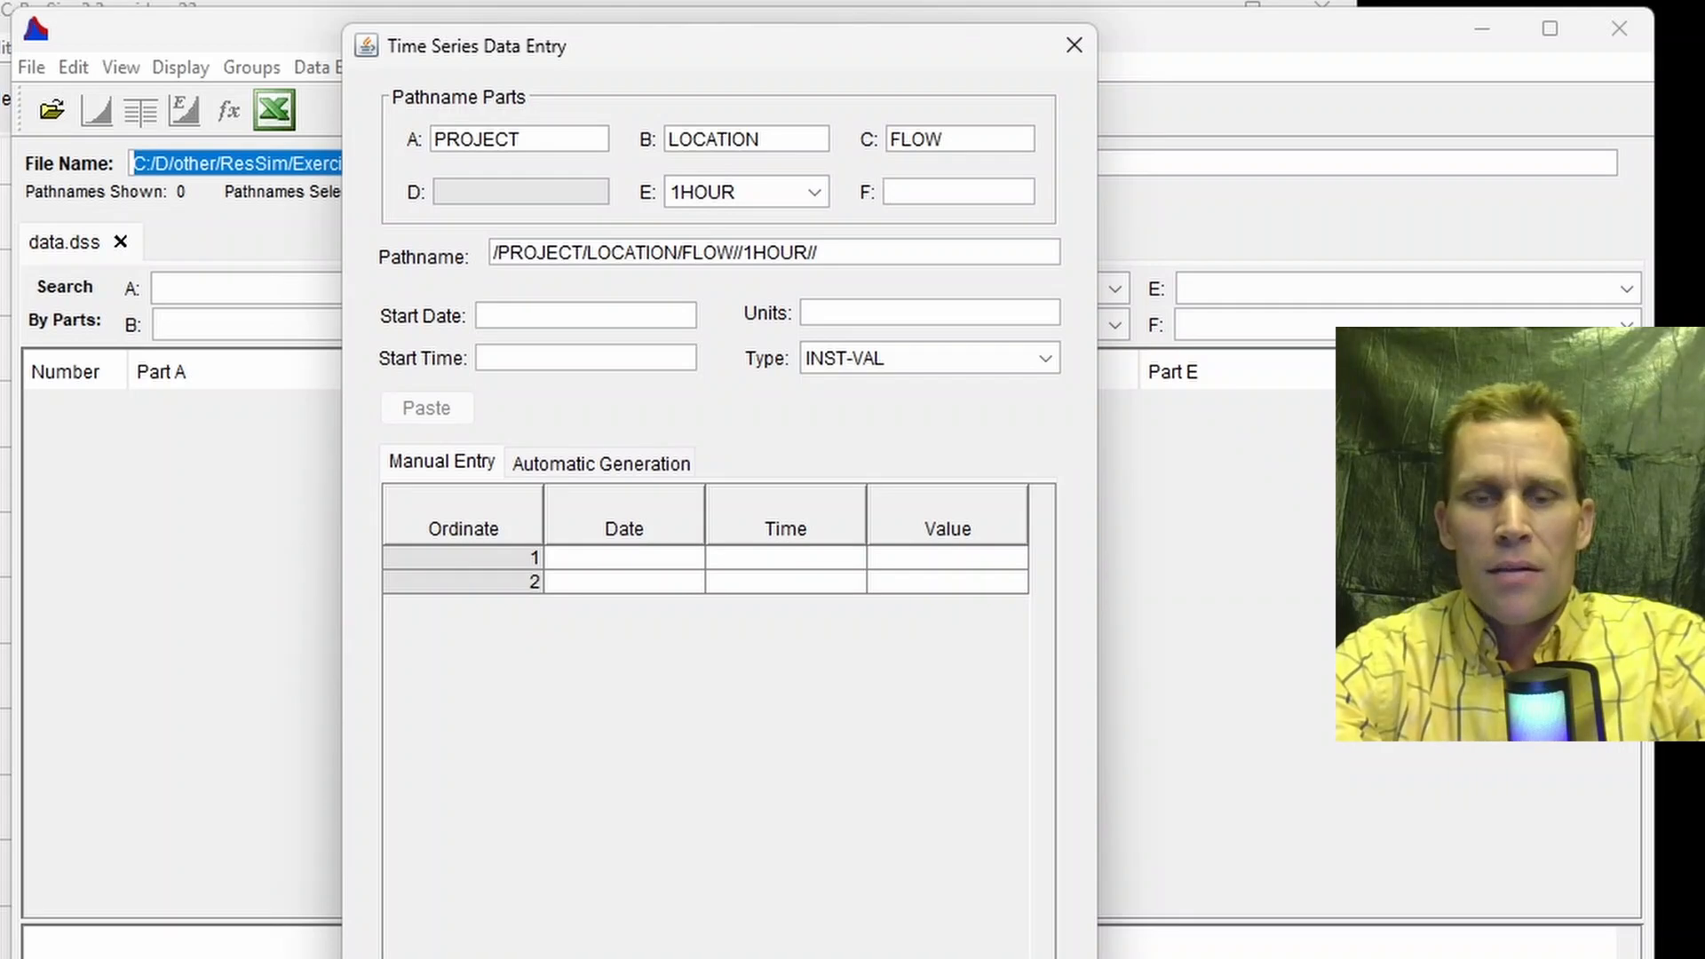
{"action": "type", "text": "2K"}
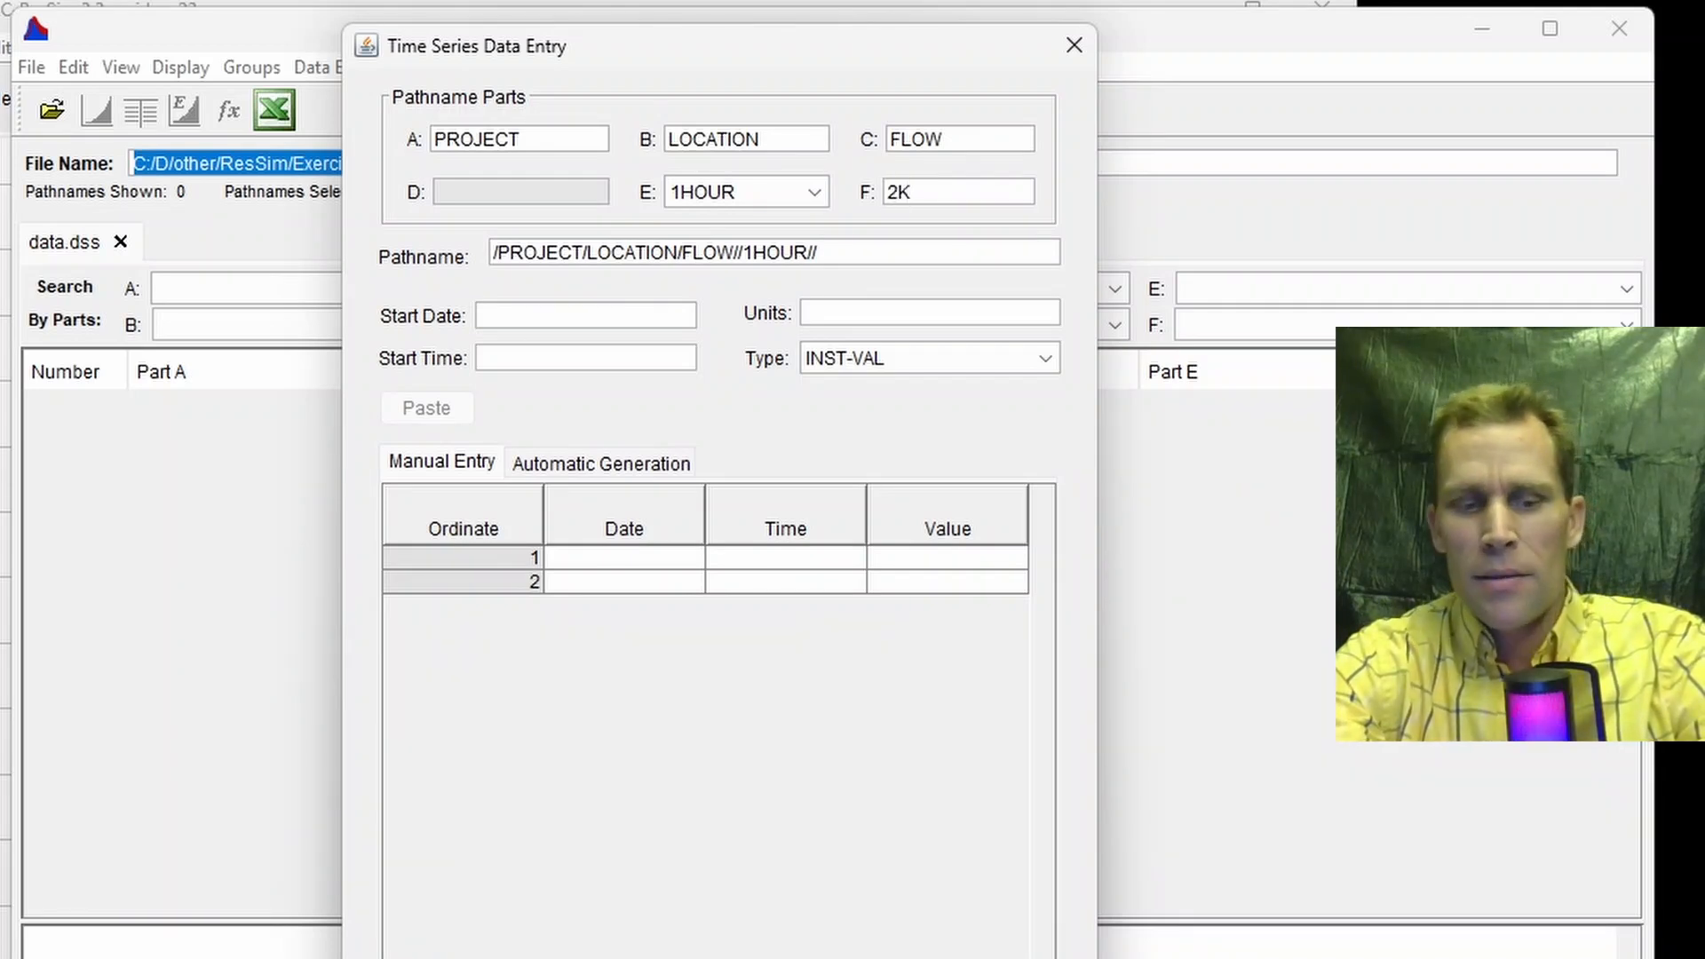
{"action": "type", "text": "~"}
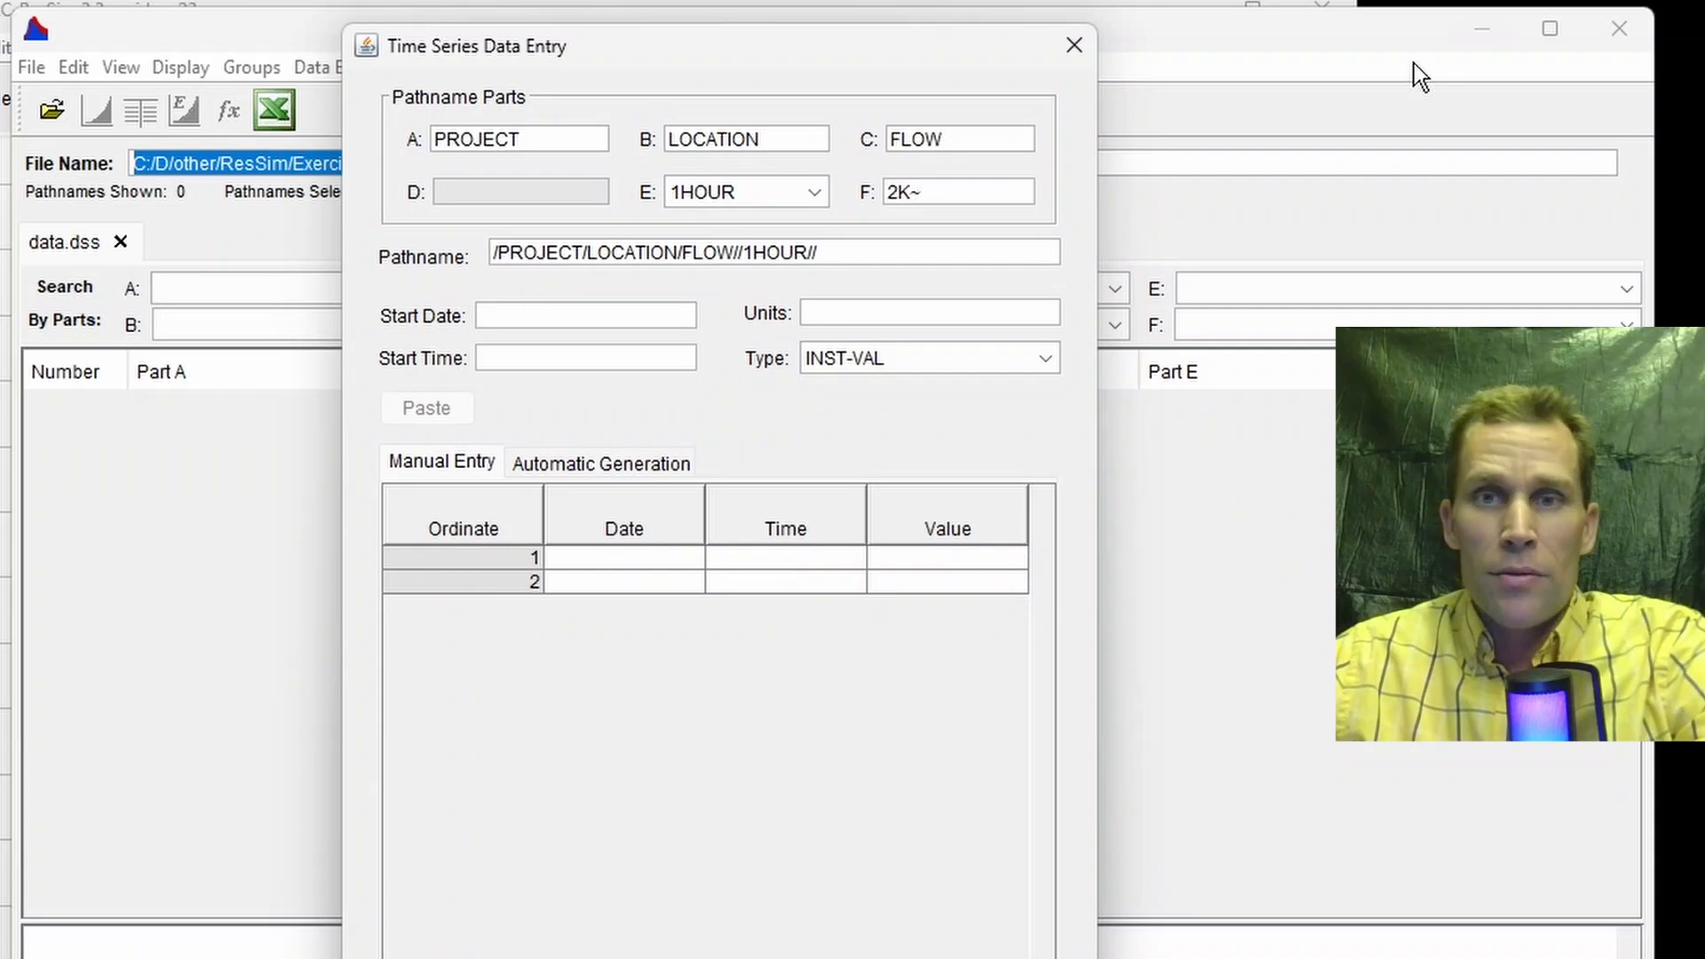
Step: Set the time series start date to 01JUL2024, the start time to 0100 and the units to CFS
{"action": "left_click", "coordinate": [619, 318]}
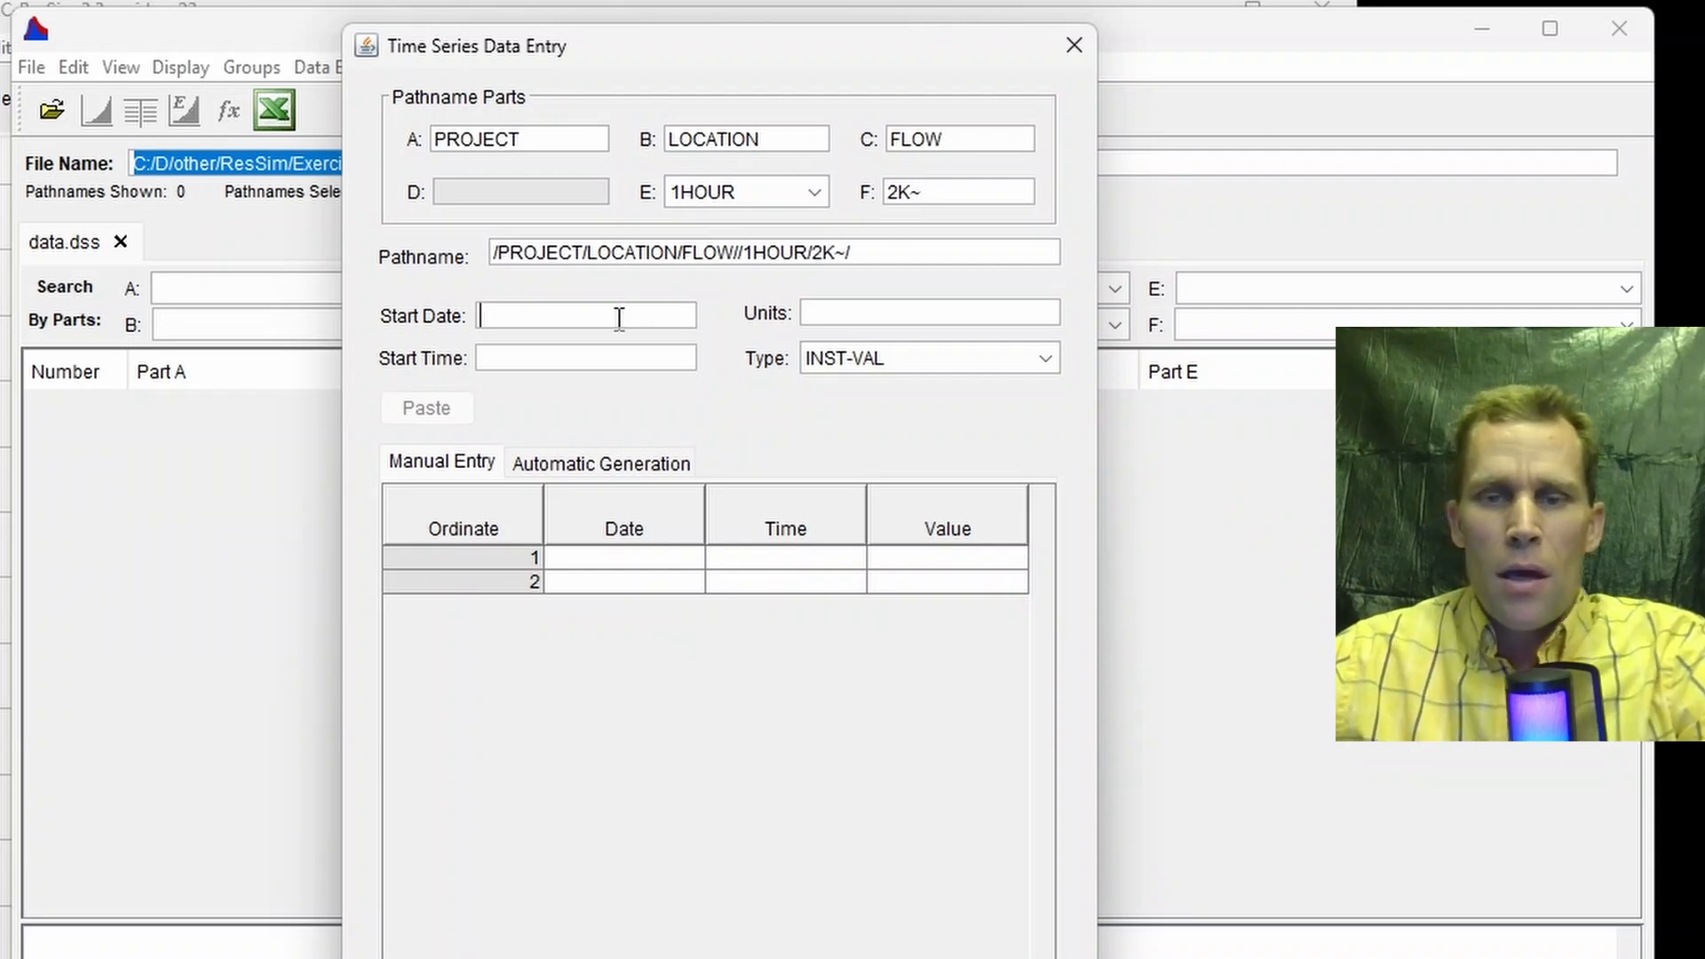
{"action": "type", "text": "01"}
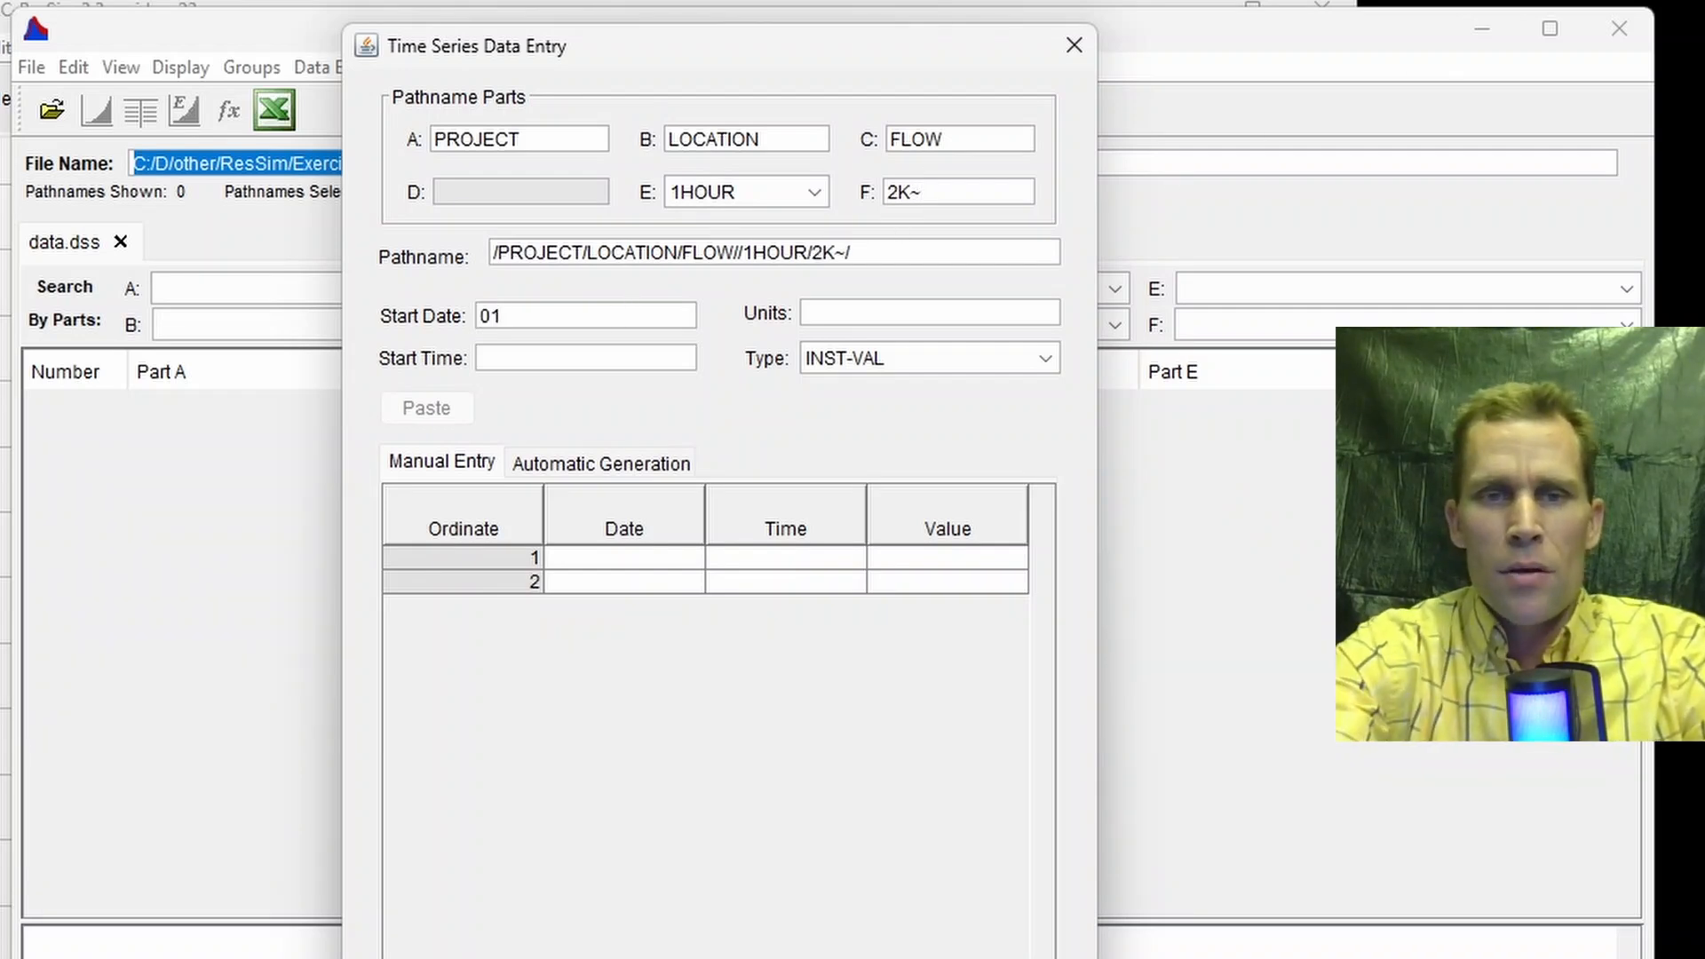
{"action": "type", "text": "JUL2024"}
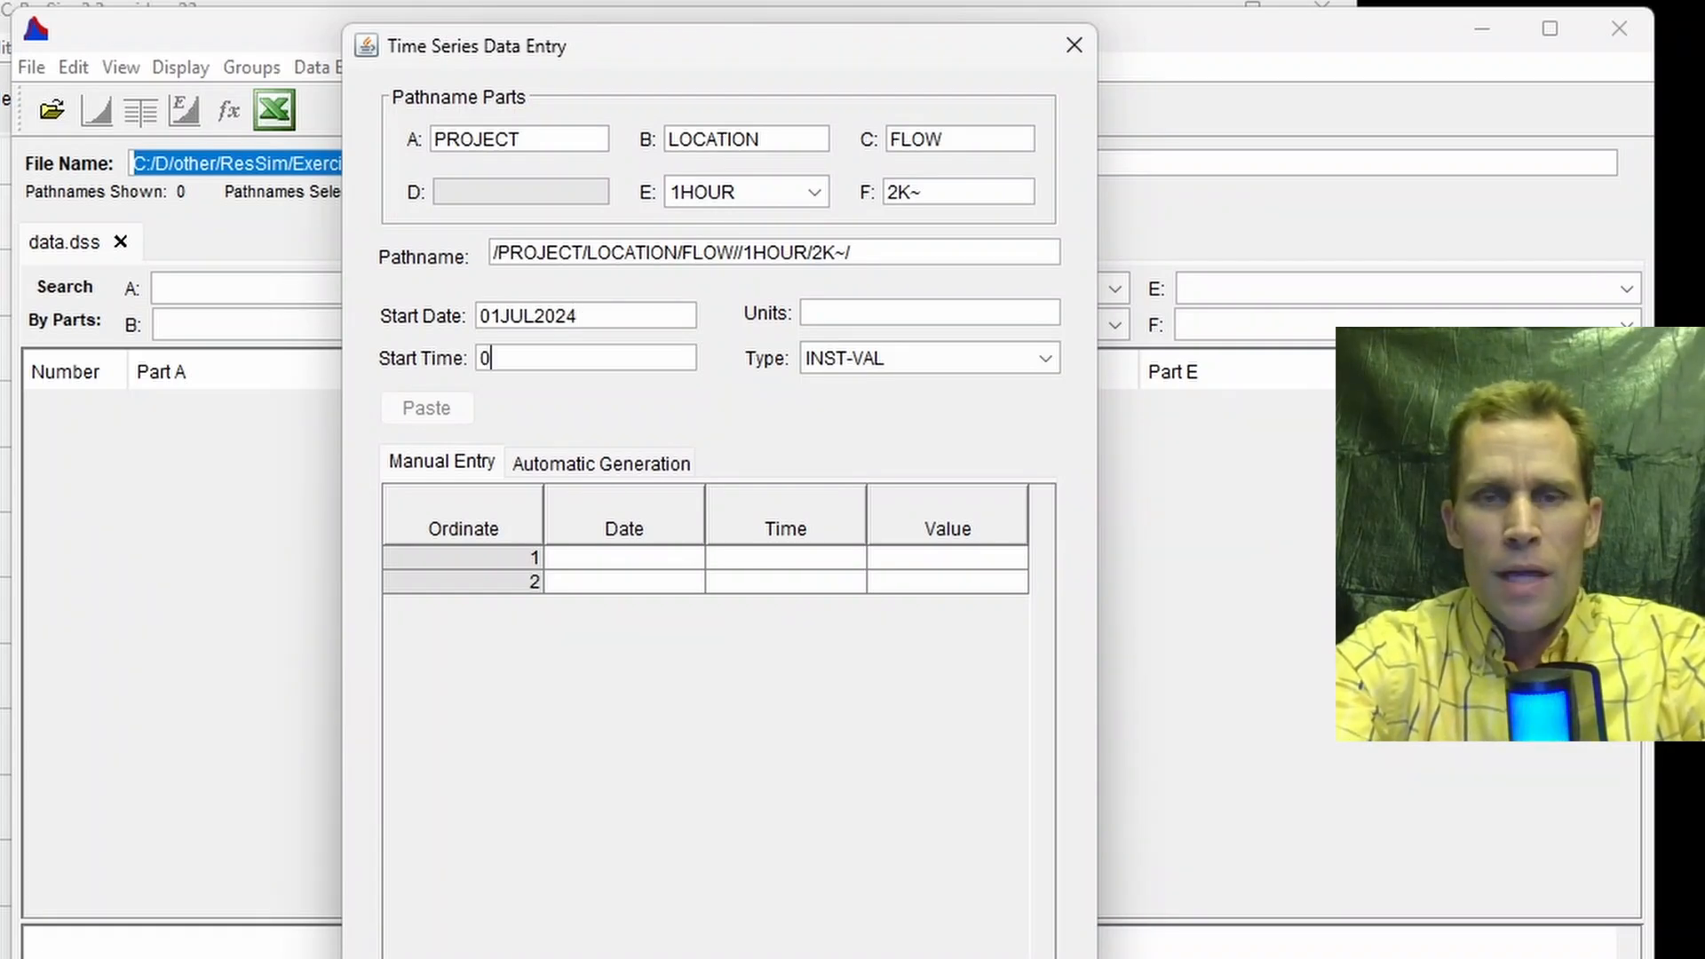
{"action": "type", "text": "0100"}
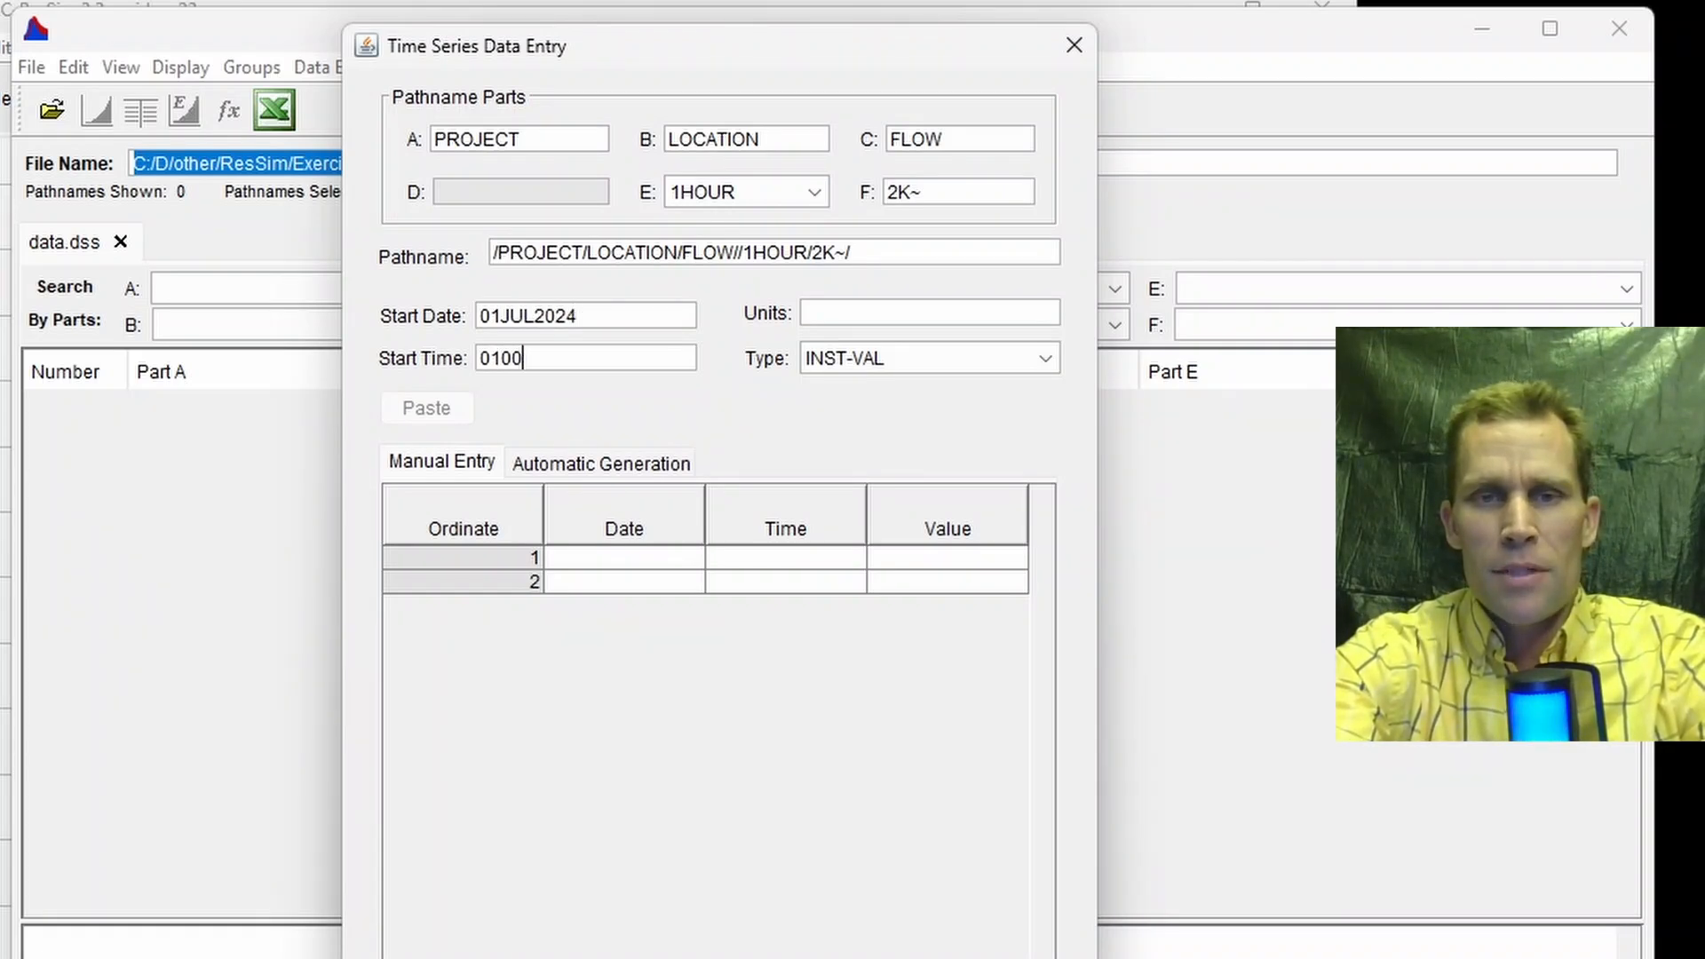
{"action": "key", "text": "Tab"}
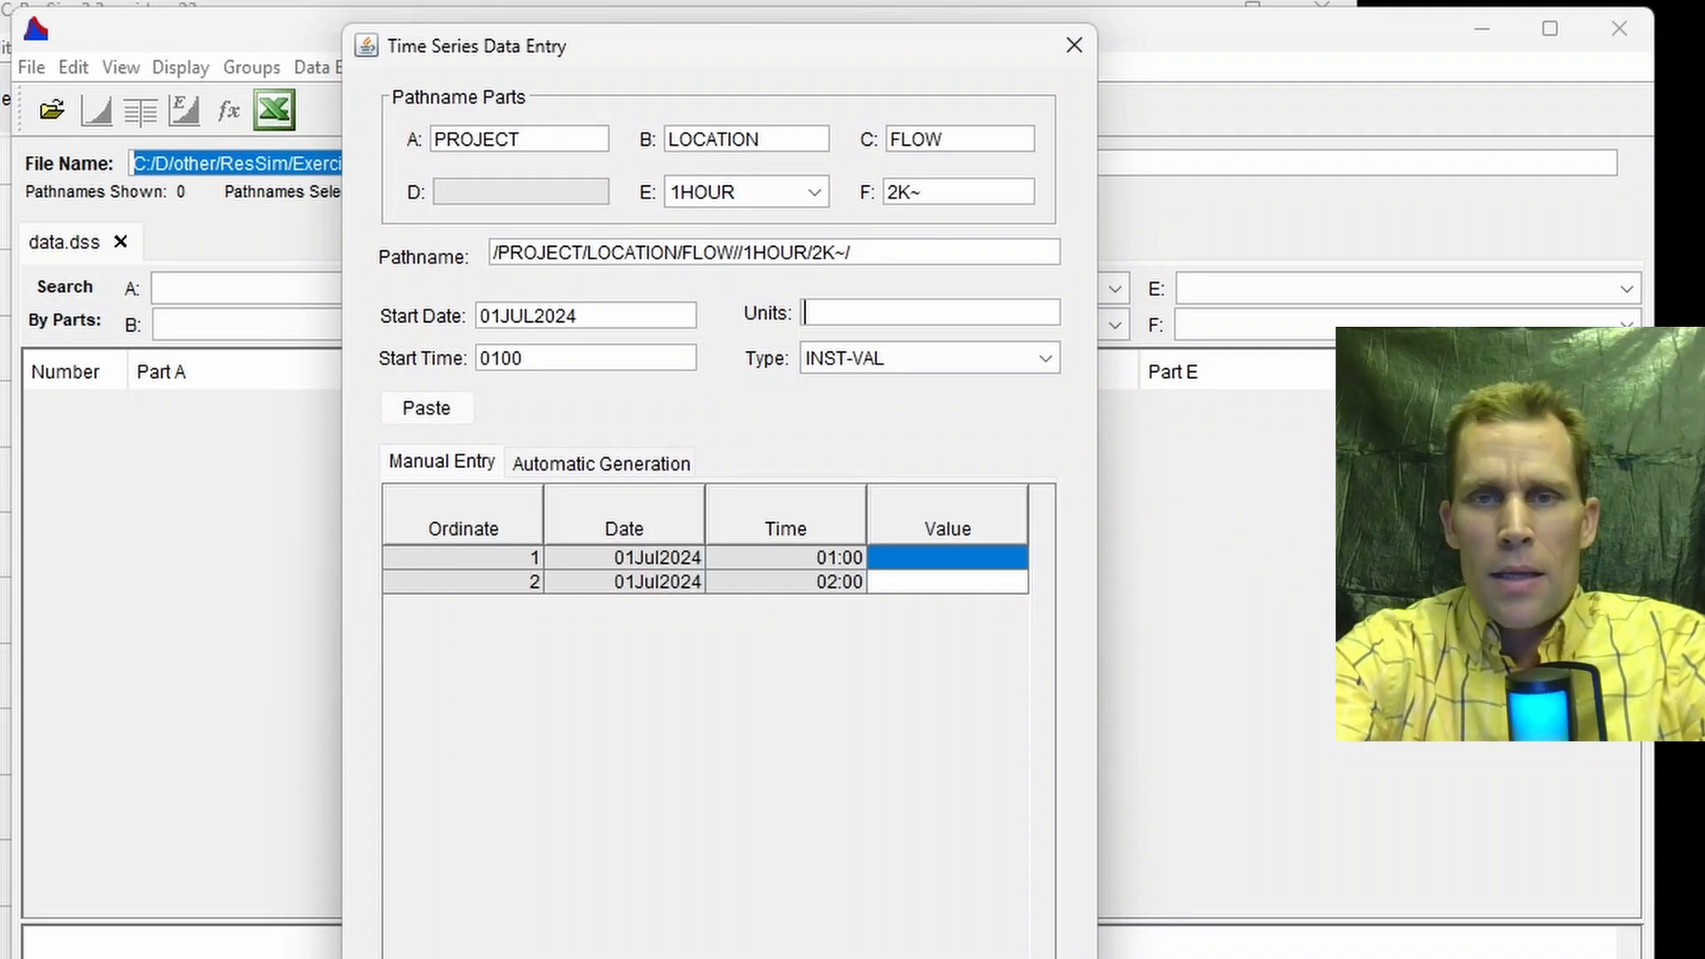
{"action": "type", "text": "CFS"}
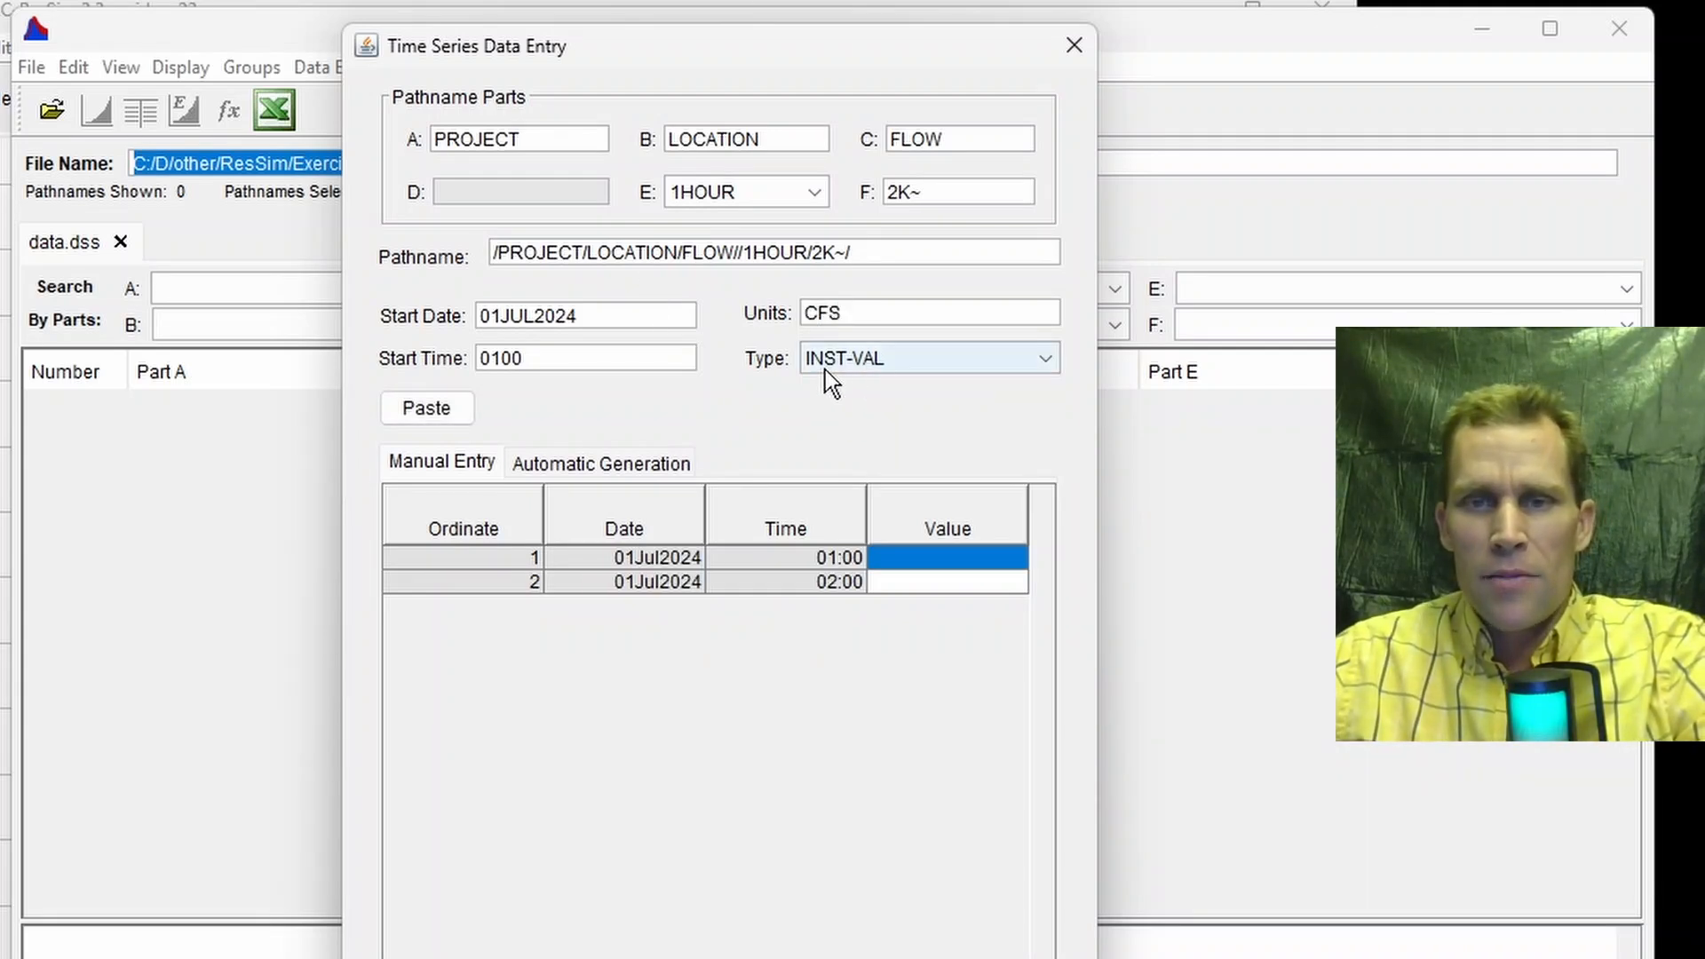
Step: Paste the hourly July 2024 flow values, starting with 2000, save the record and leave the data entry screen
{"action": "double_click", "coordinate": [966, 559]}
{"action": "left_click", "coordinate": [947, 559]}
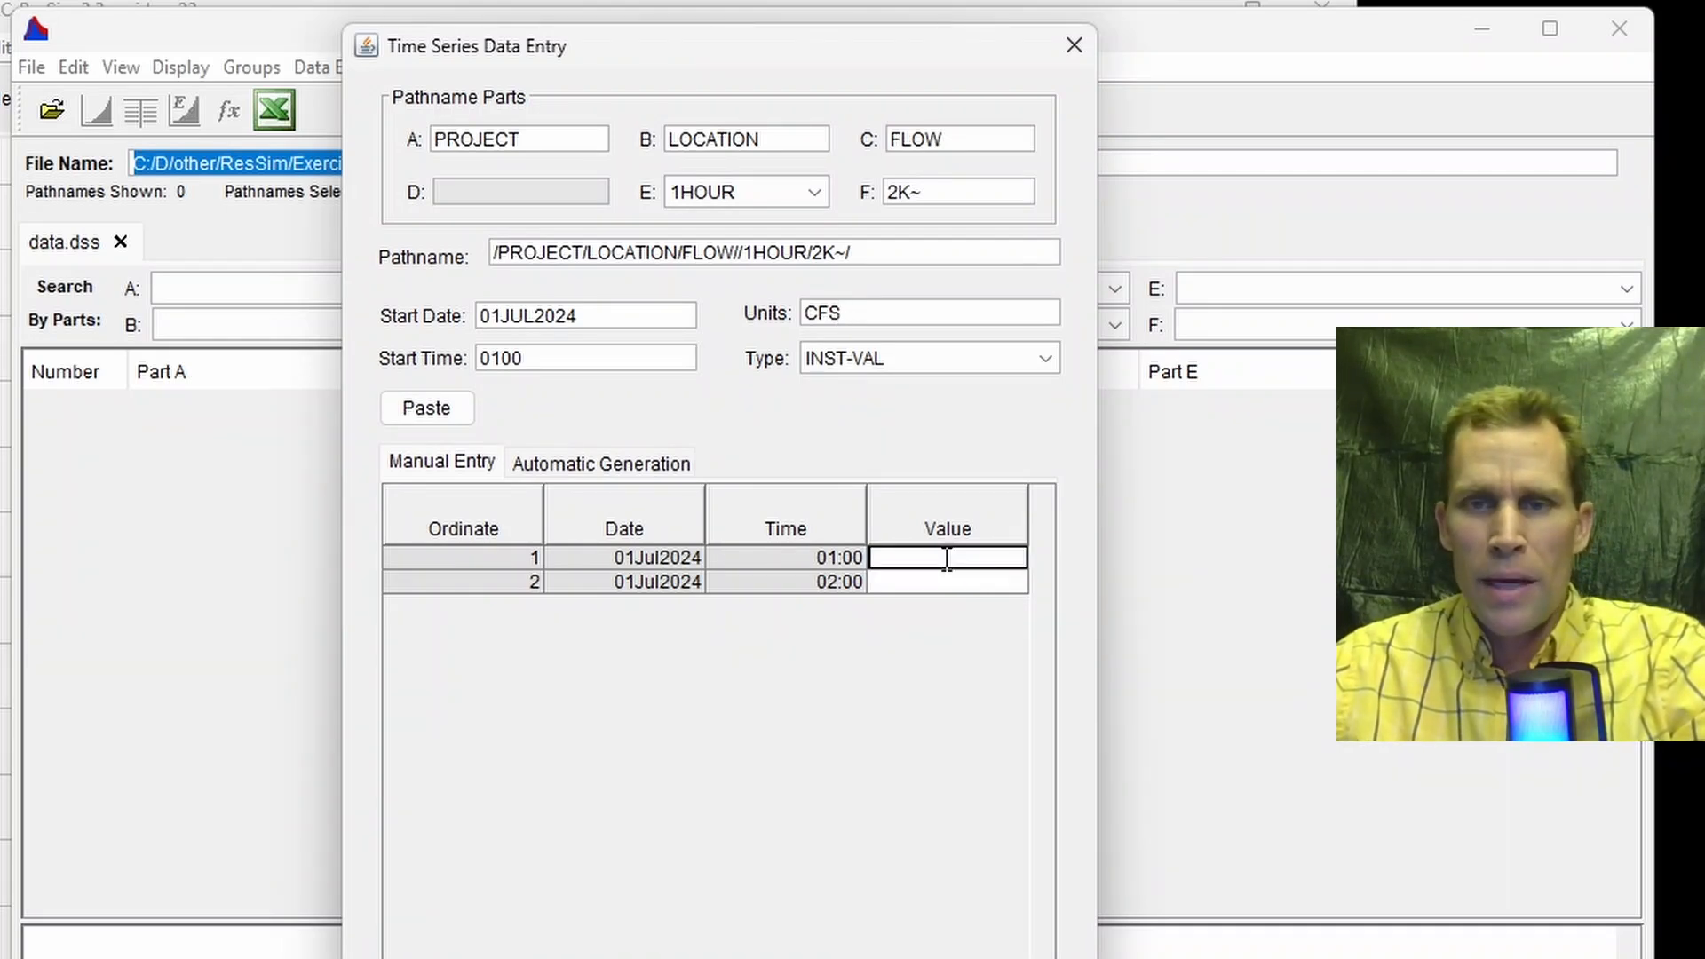
{"action": "key", "text": "ctrl+v"}
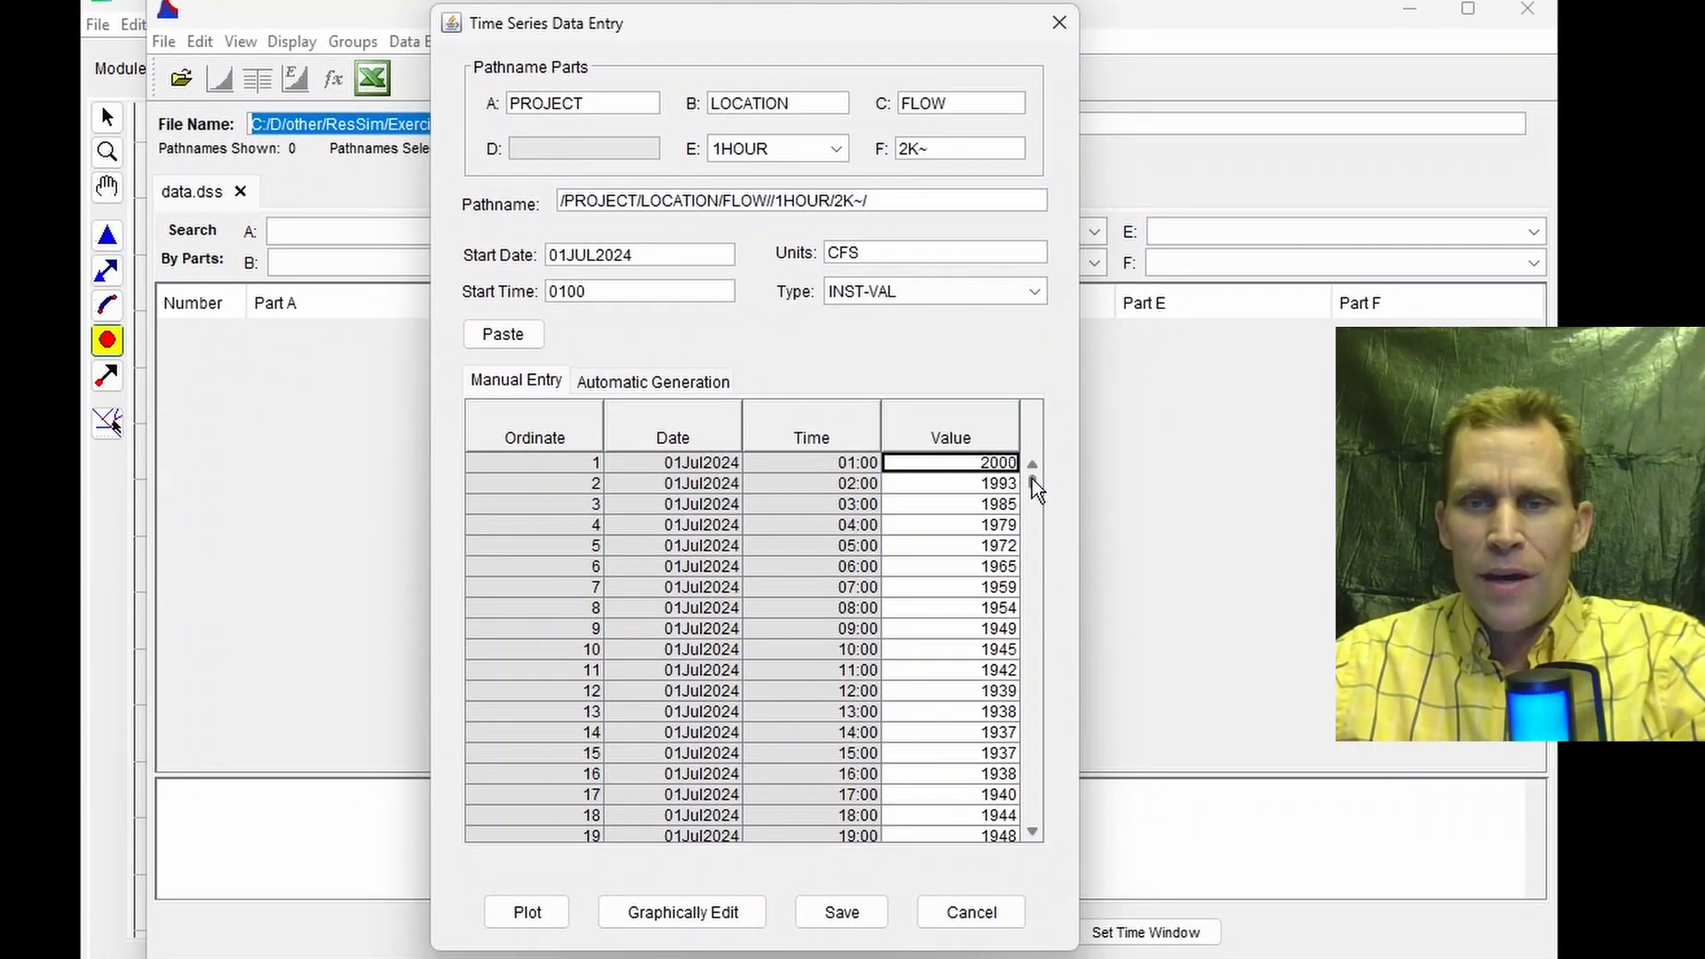
{"action": "left_click_drag", "start_coordinate": [1032, 478], "coordinate": [1043, 831]}
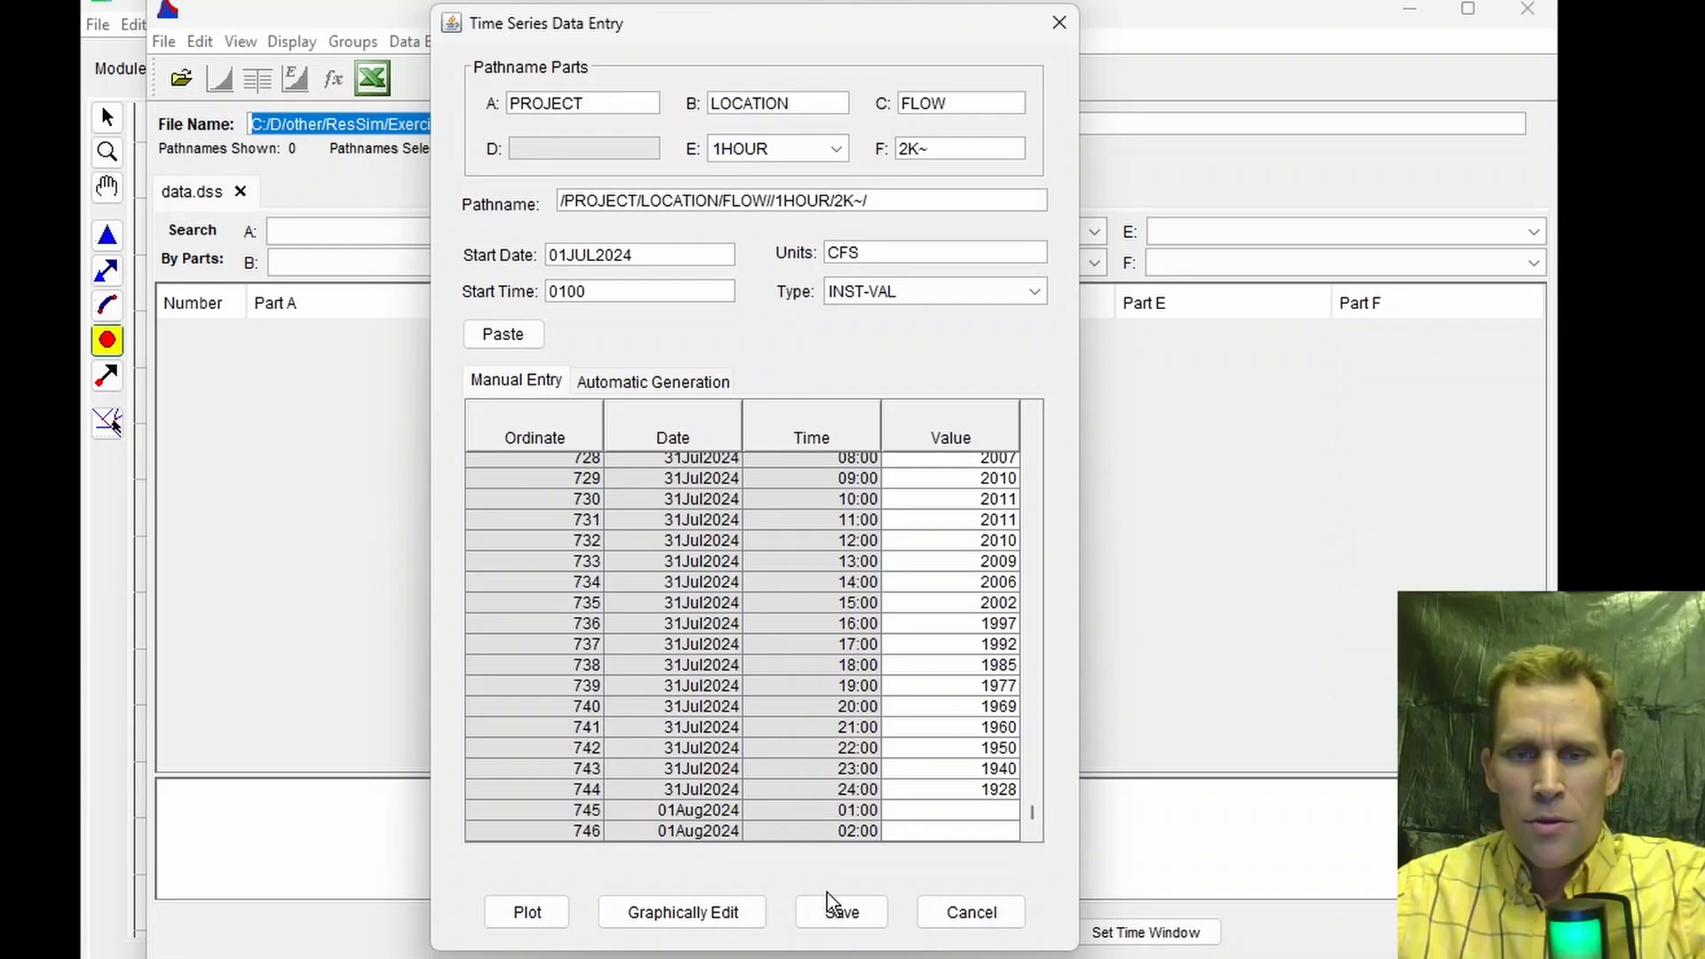
{"action": "left_click", "coordinate": [842, 912]}
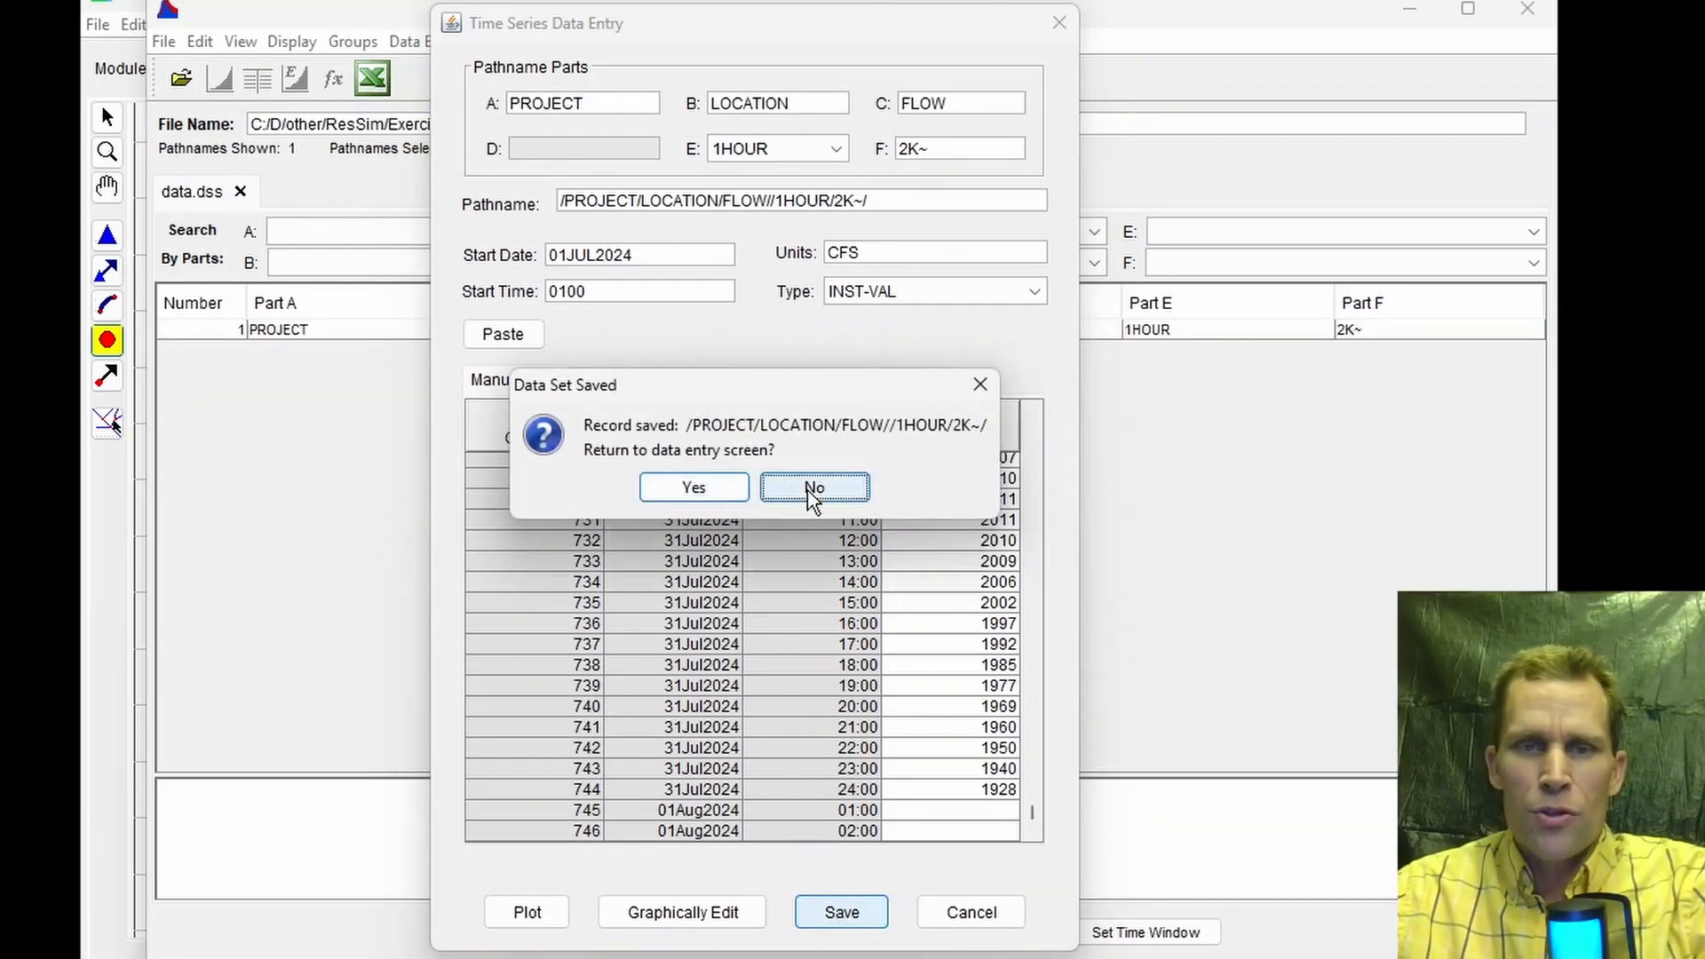
{"action": "left_click", "coordinate": [811, 487]}
Step: Plot the saved PROJECT LOCATION FLOW record to examine its hydrograph, and close the plot and HEC-DSSVue
{"action": "left_click", "coordinate": [497, 385]}
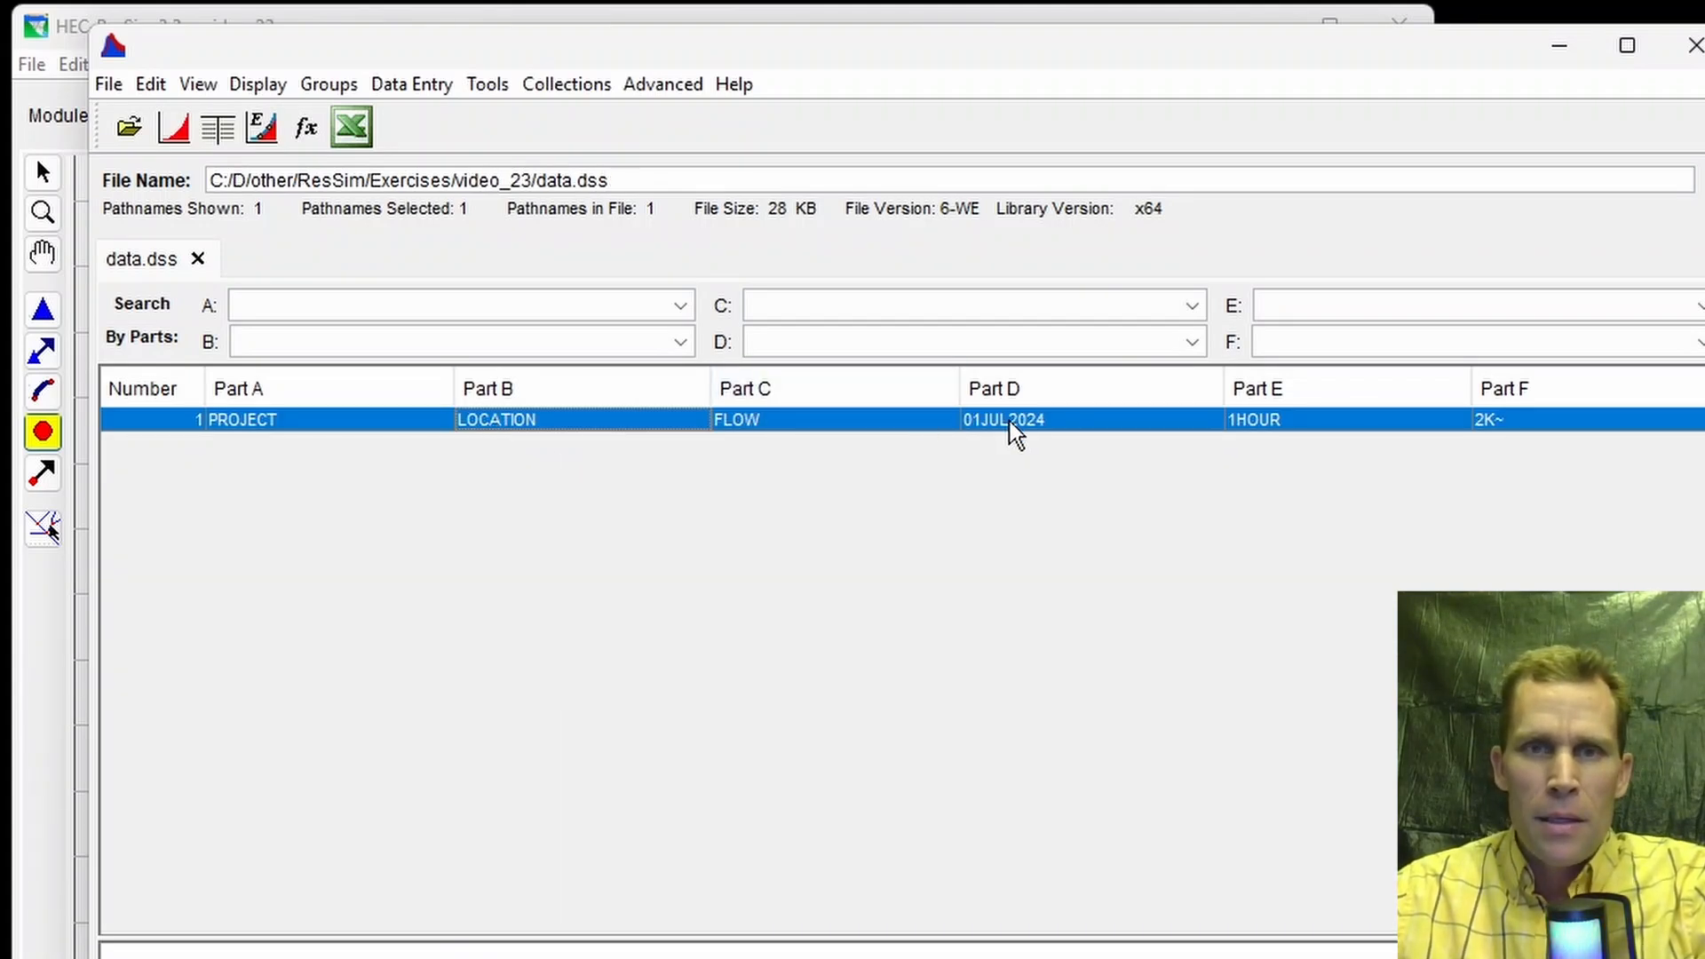
{"action": "left_click", "coordinate": [173, 134]}
{"action": "left_click_drag", "start_coordinate": [279, 114], "coordinate": [875, 191]}
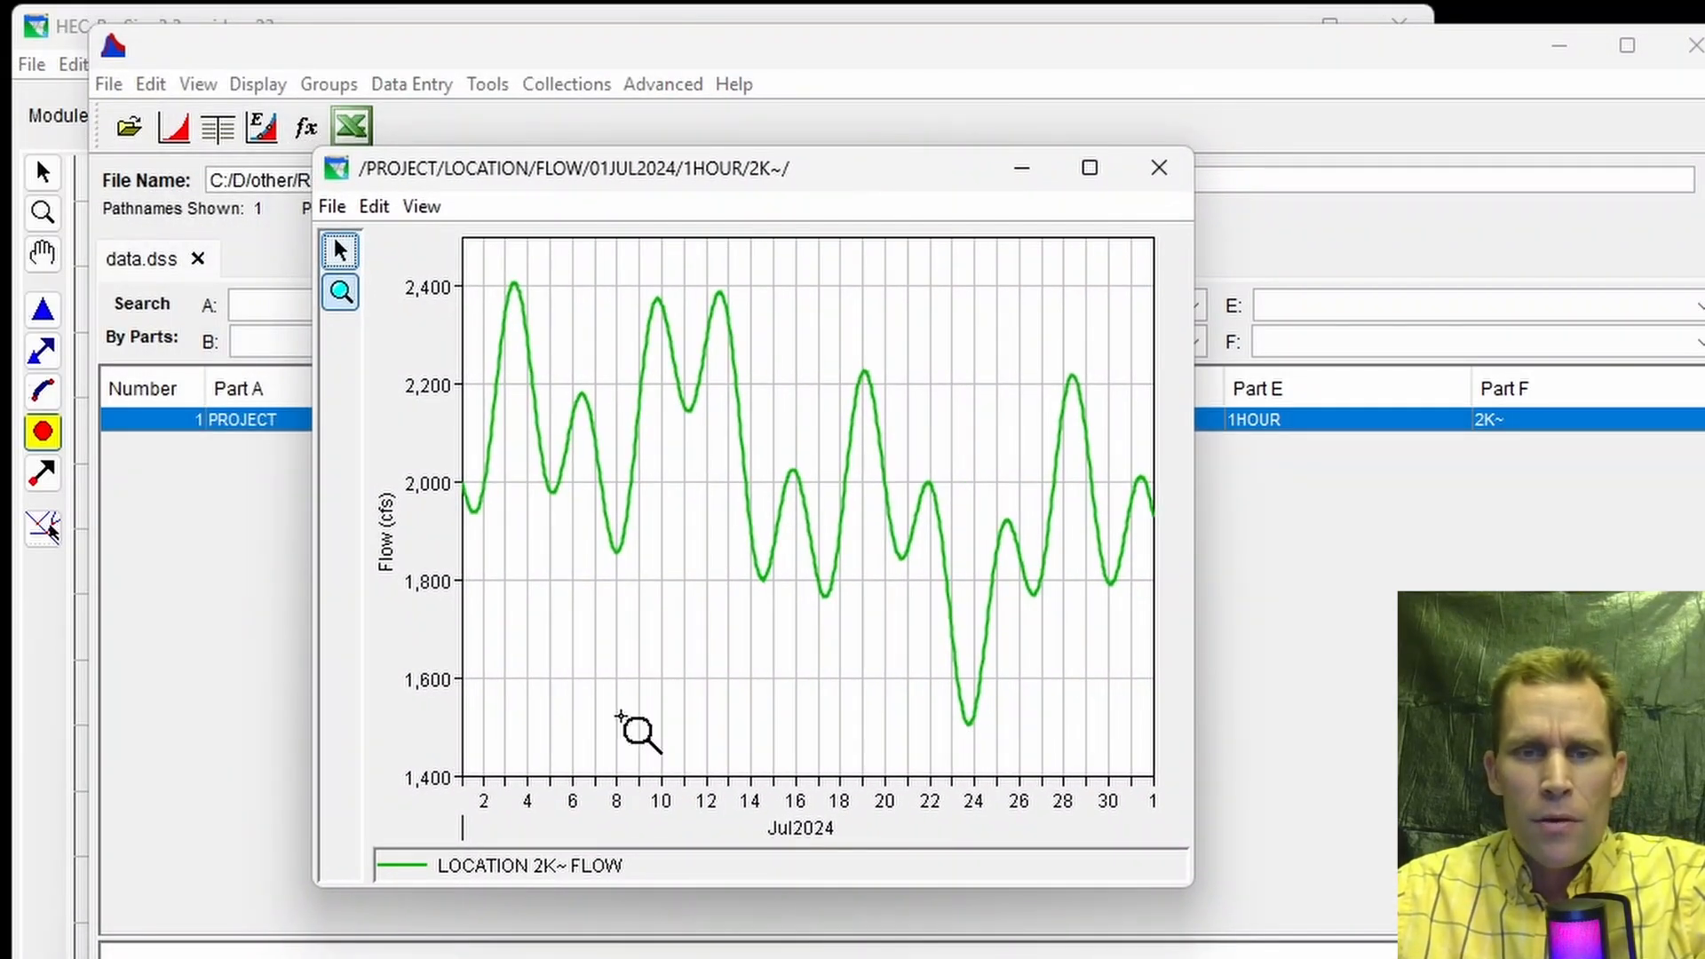
{"action": "left_click", "coordinate": [590, 880]}
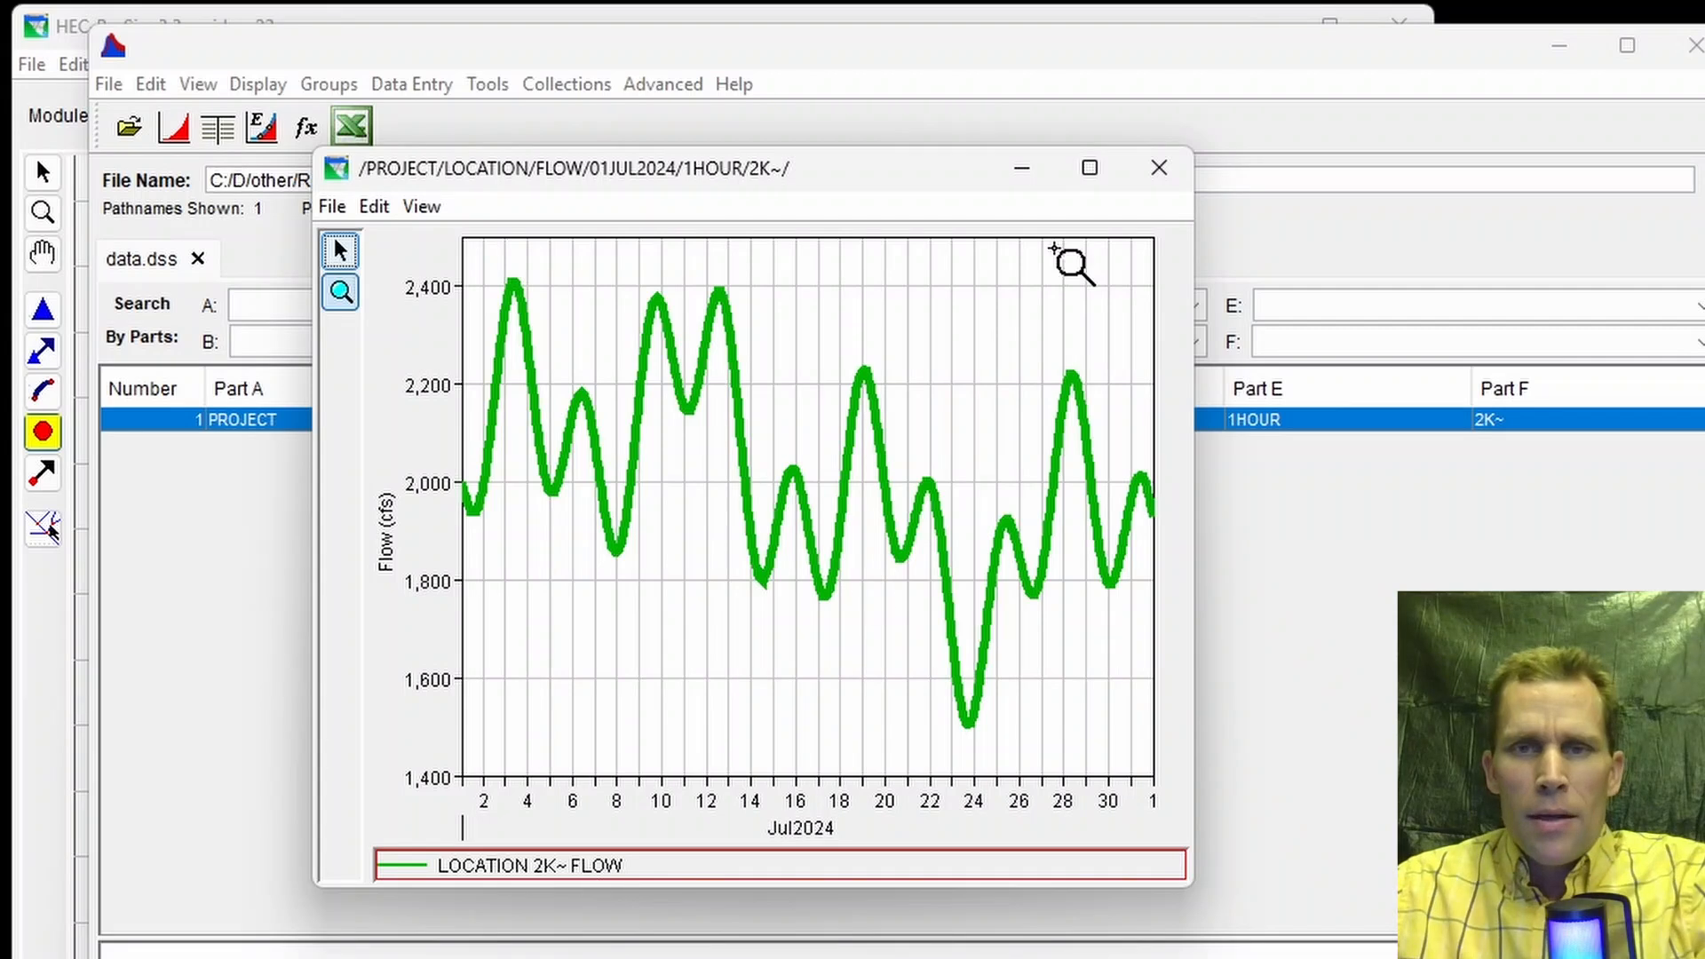
{"action": "left_click", "coordinate": [1158, 176]}
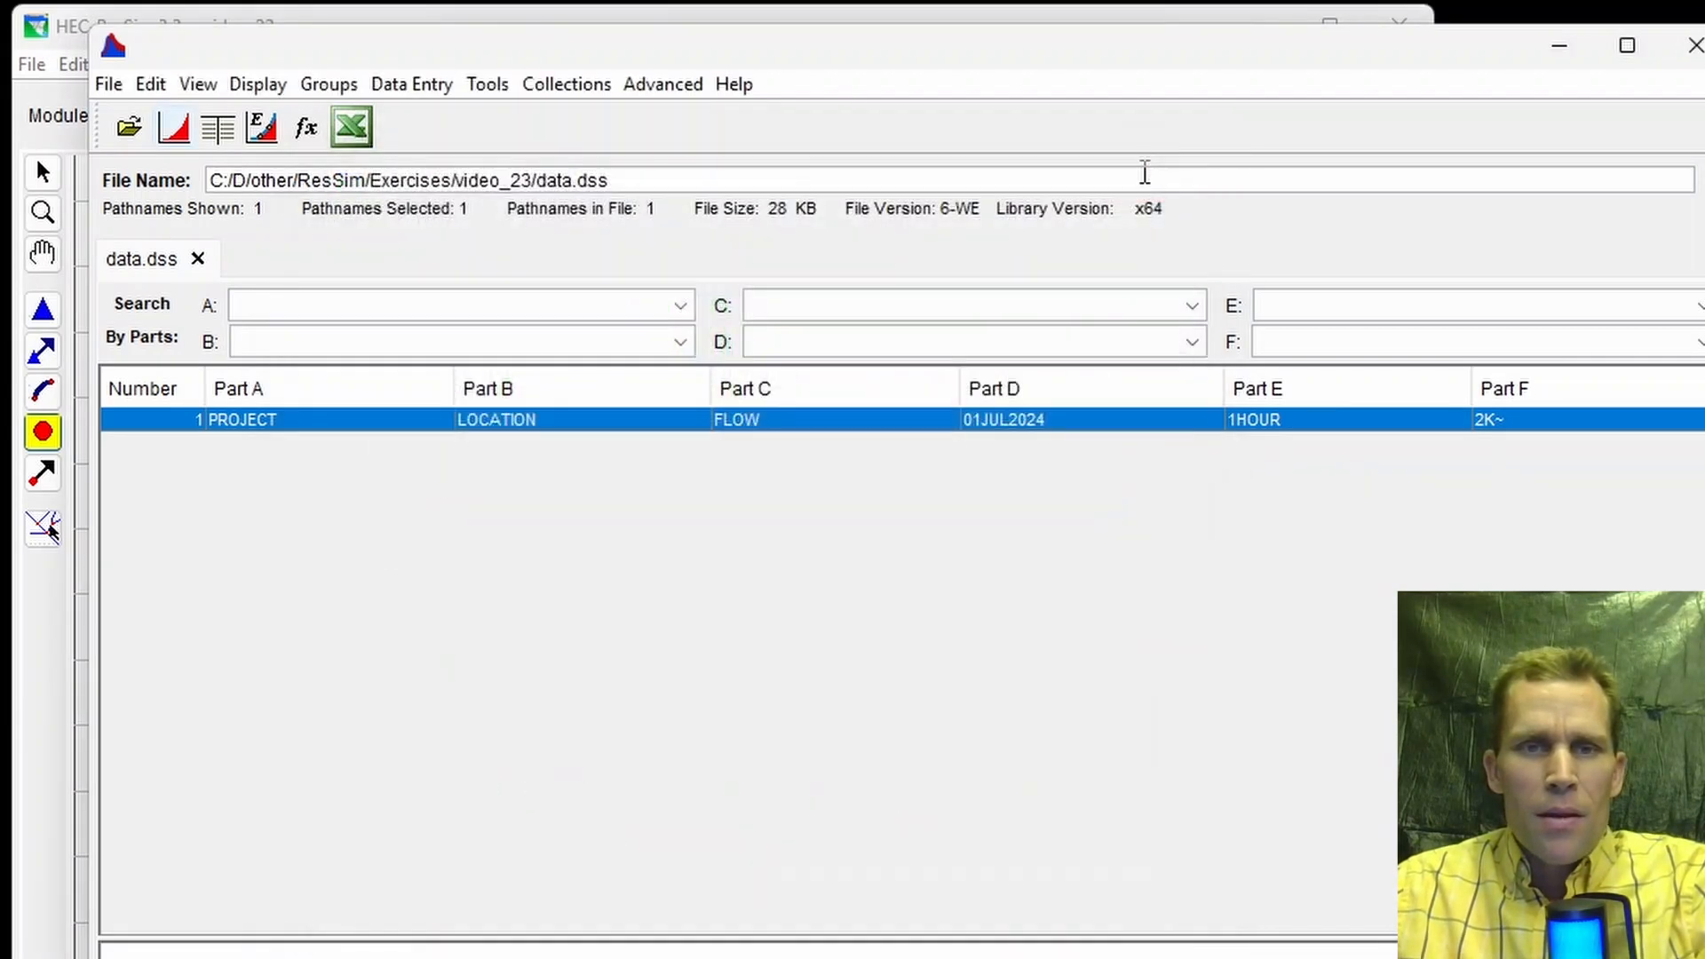
{"action": "left_click", "coordinate": [1674, 45]}
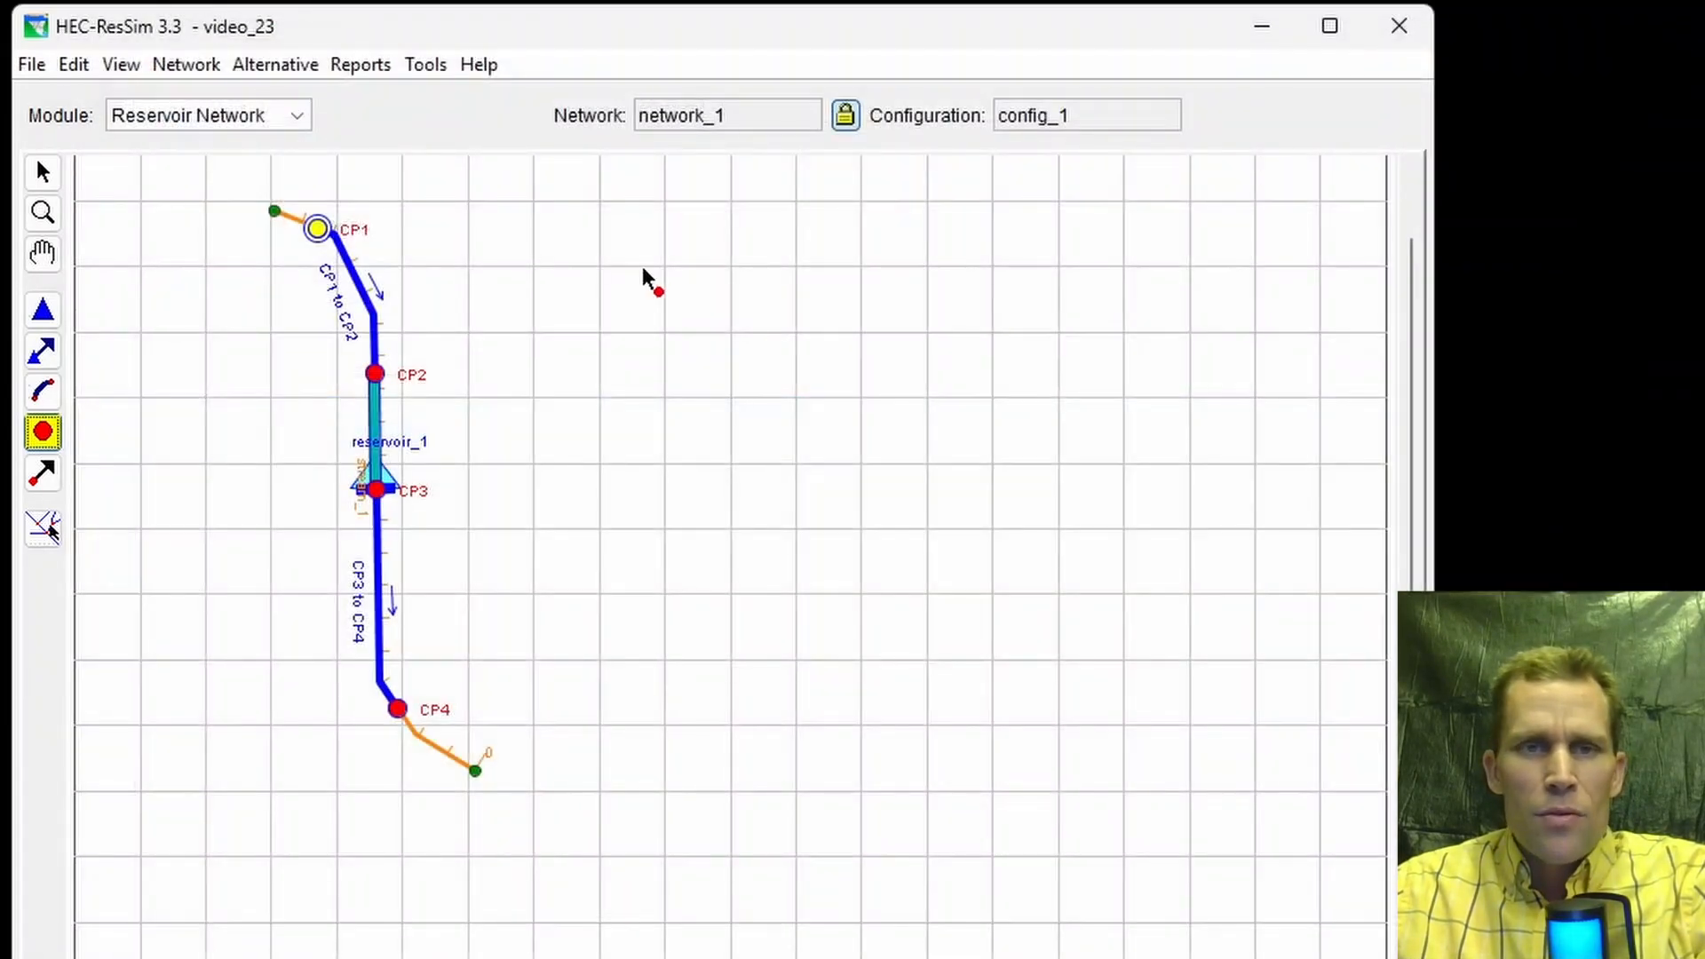
Step: In HEC-ResSim, open the properties of reservoir_1 for editing
{"action": "left_click", "coordinate": [53, 317]}
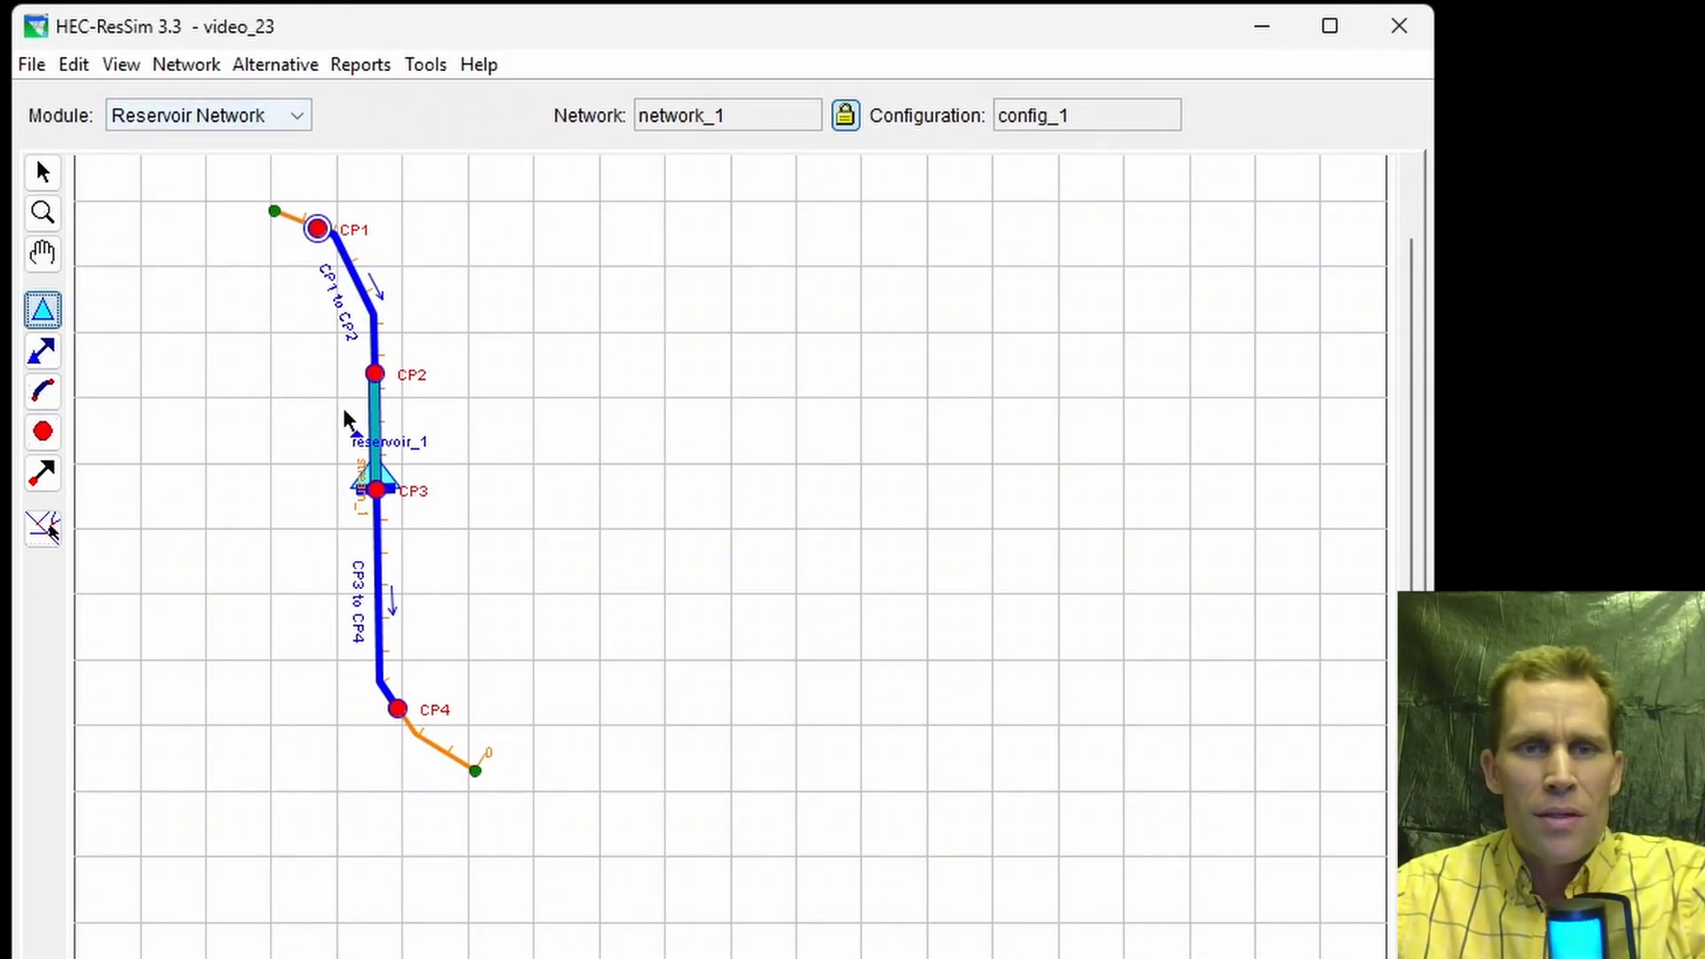
{"action": "scroll", "coordinate": [311, 422], "scroll_direction": "up", "scroll_amount": 2}
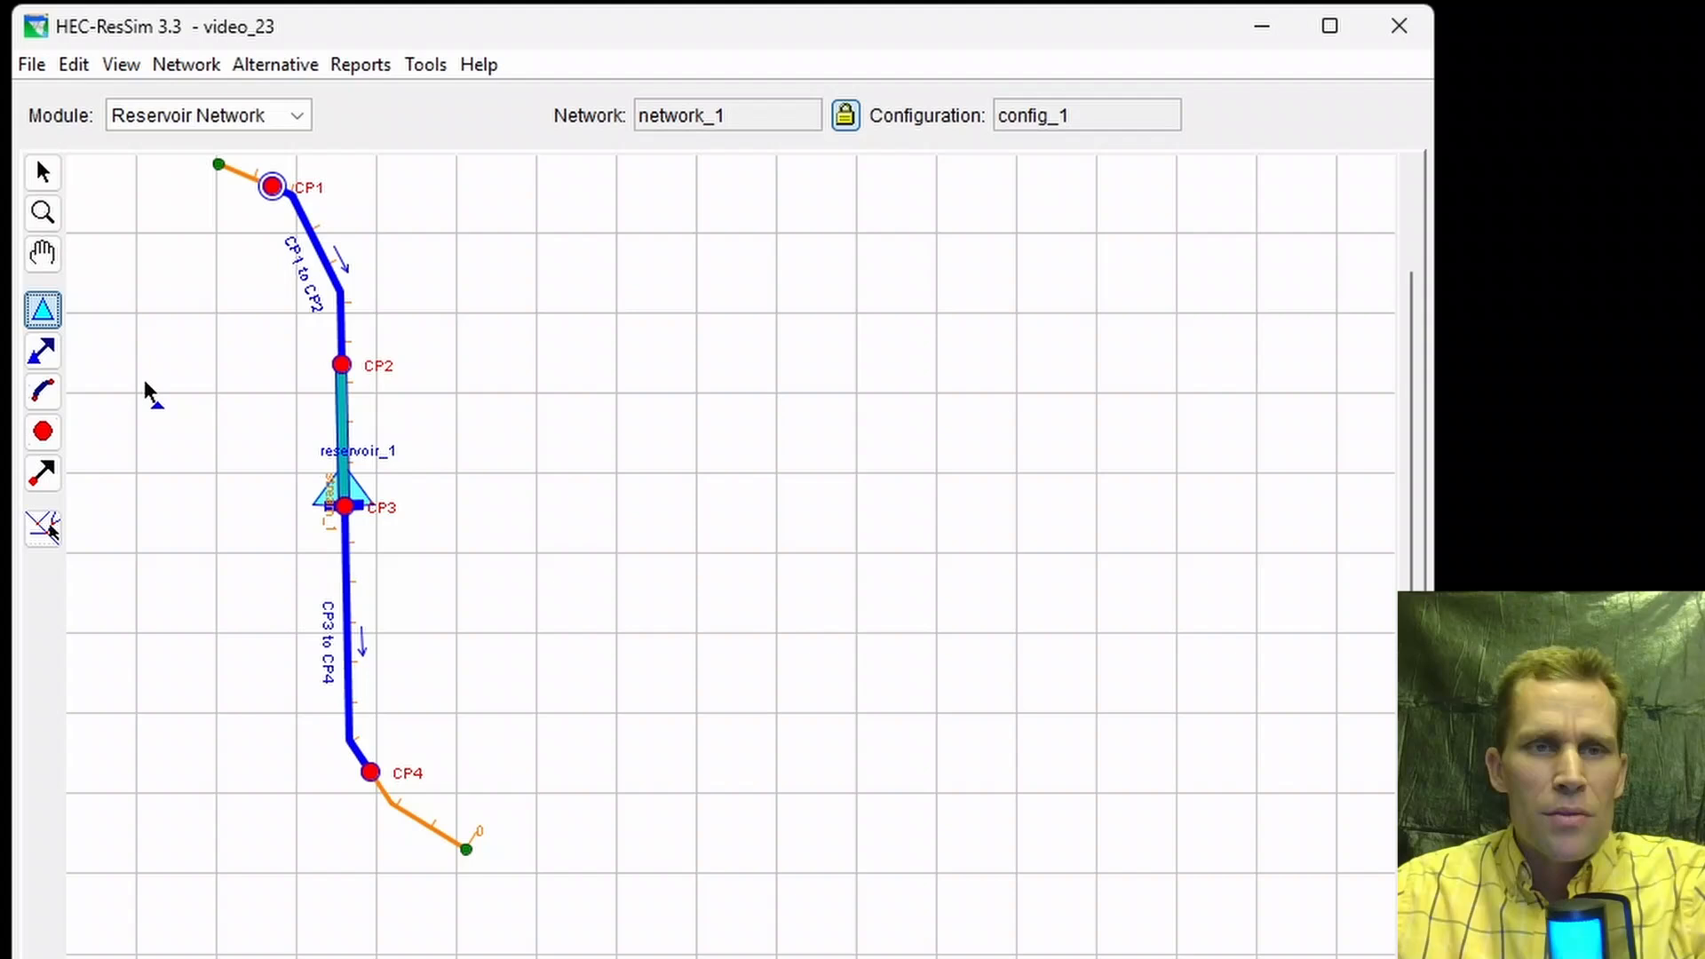
{"action": "left_click", "coordinate": [52, 248]}
{"action": "left_click_drag", "start_coordinate": [134, 258], "coordinate": [224, 330]}
{"action": "left_click", "coordinate": [50, 310]}
{"action": "right_click", "coordinate": [435, 560]}
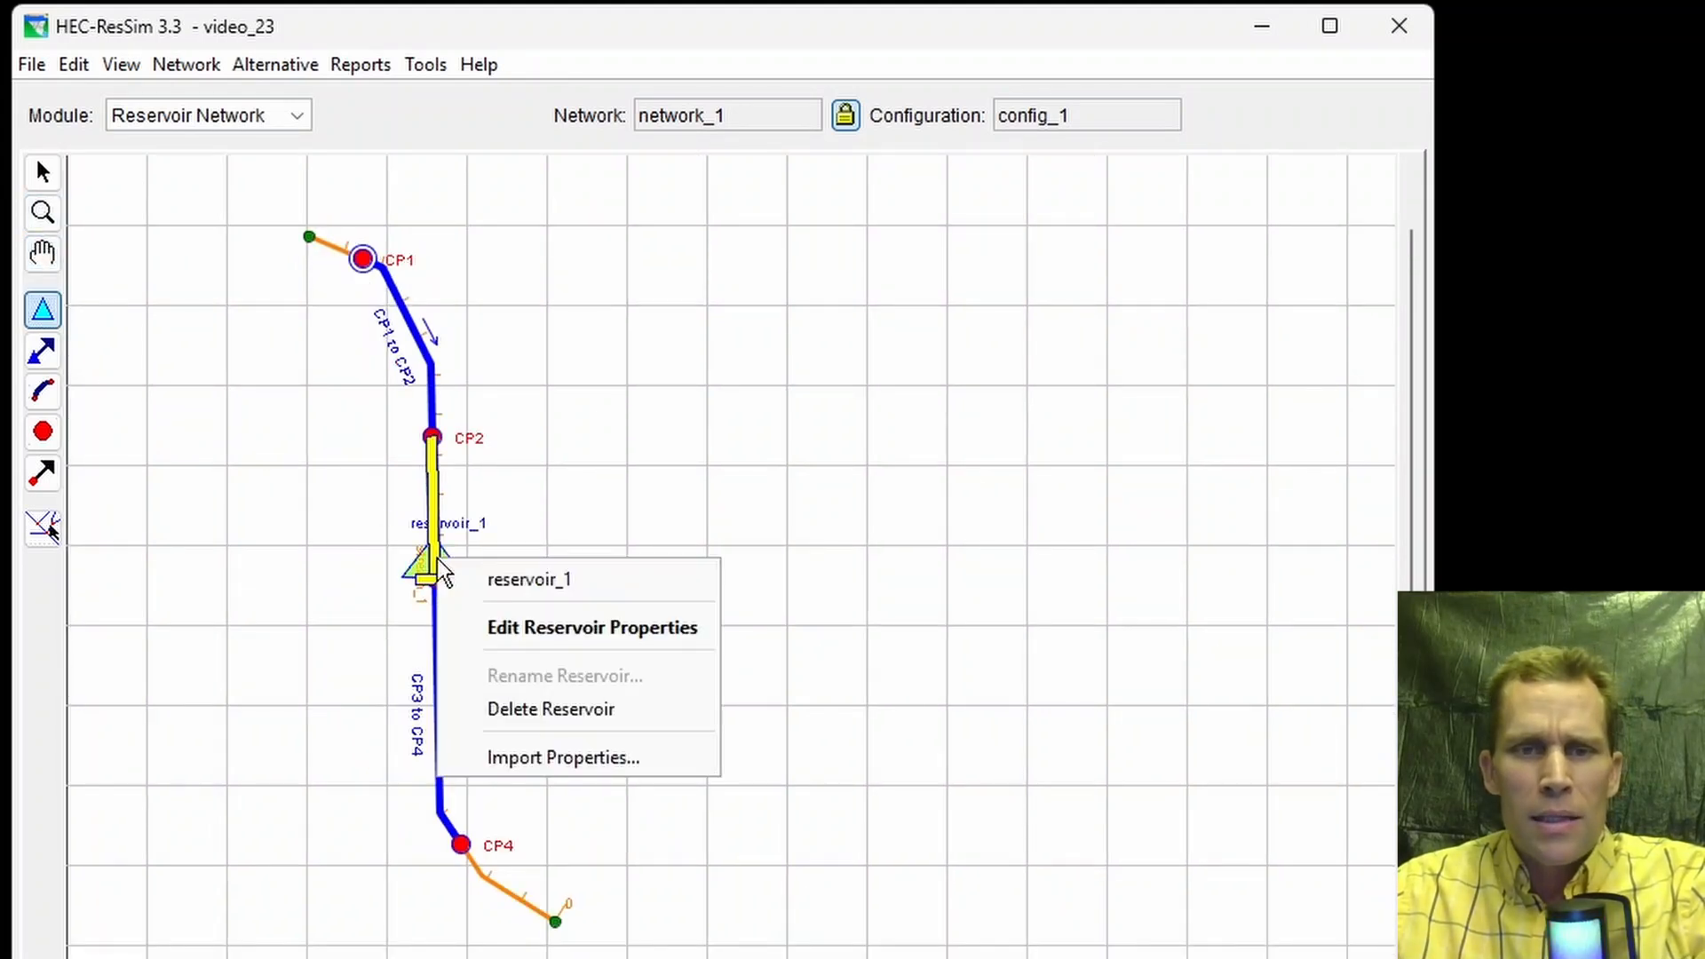
{"action": "left_click", "coordinate": [506, 627]}
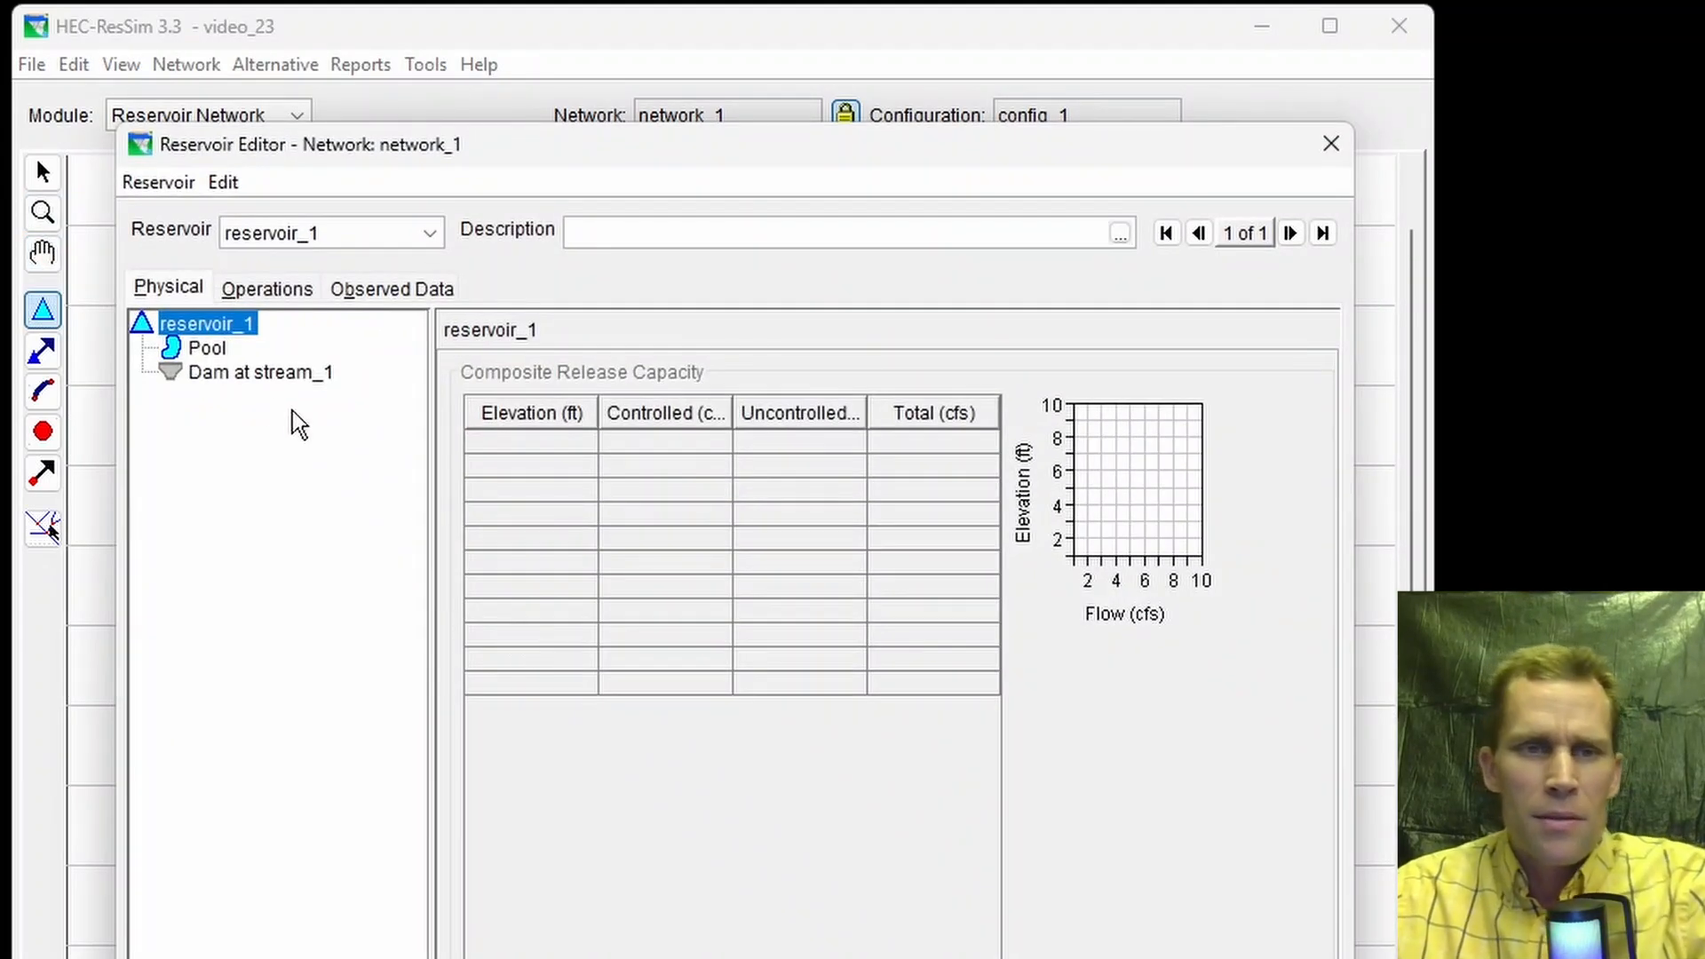
Step: Rename the dam component of reservoir_1 as Dam
{"action": "left_click", "coordinate": [233, 380]}
{"action": "right_click", "coordinate": [238, 395]}
{"action": "left_click", "coordinate": [339, 707]}
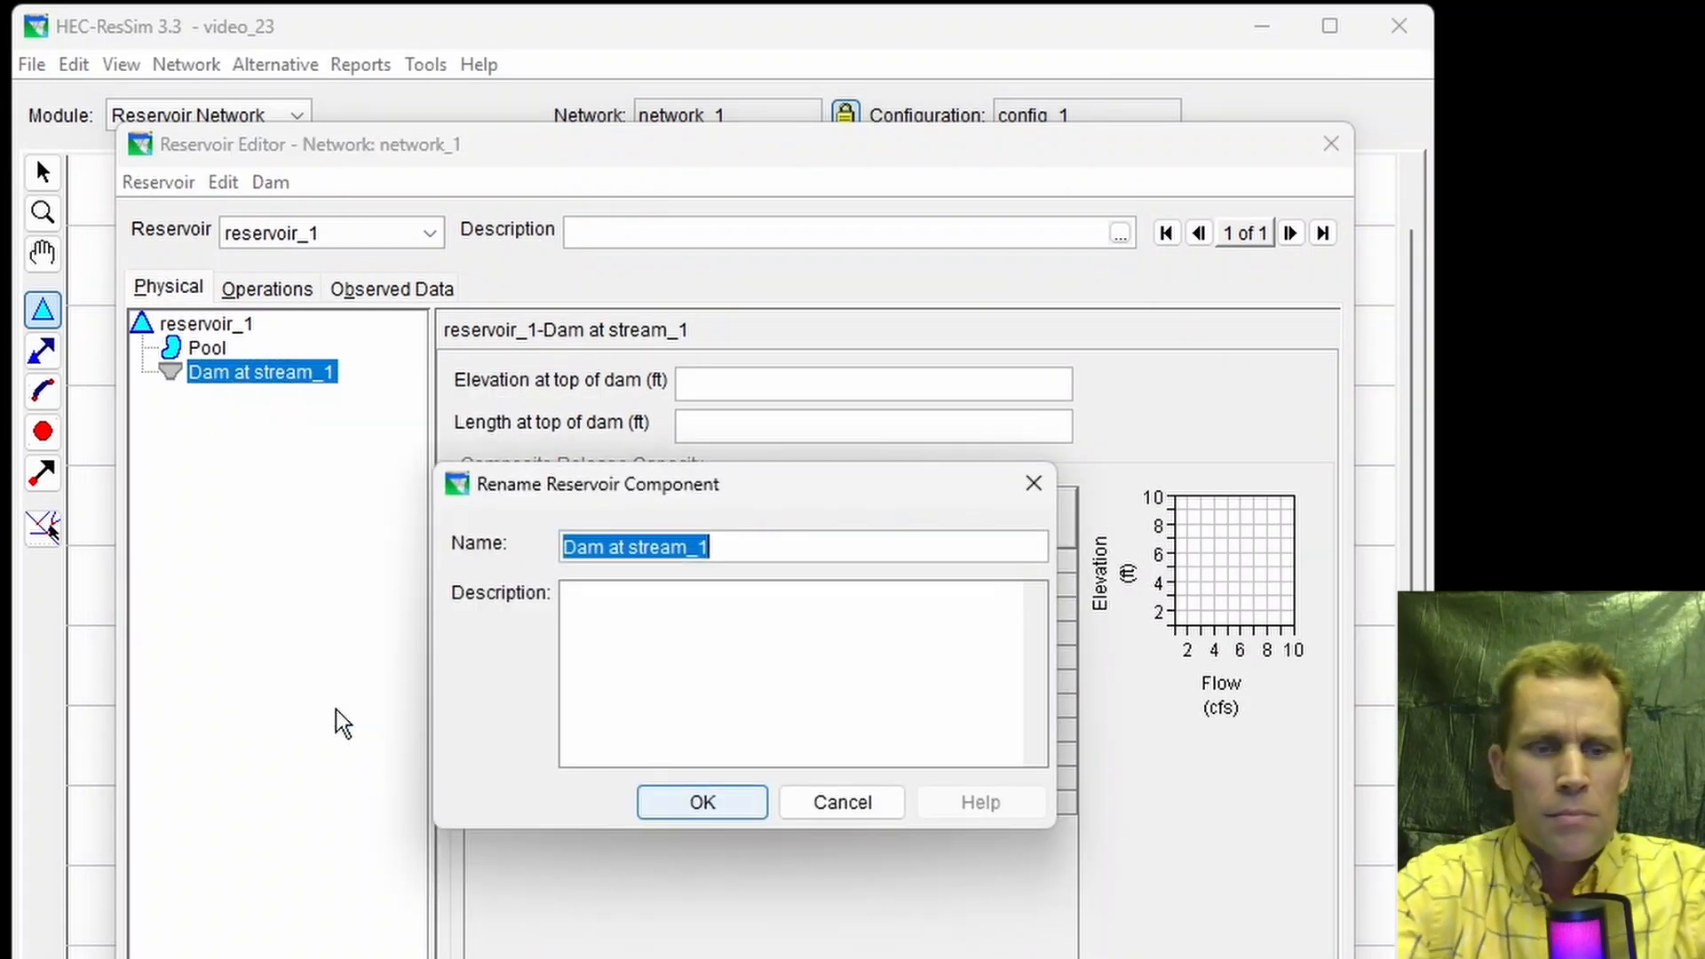
{"action": "type", "text": "Dam"}
{"action": "key", "text": "Return"}
Step: Fill the pool's elevation-storage-area table from 1350 ft, 0 ac-ft, 0 acres up to 1500 ft, 50000 ac-ft, 1230 acres
{"action": "left_click", "coordinate": [207, 349]}
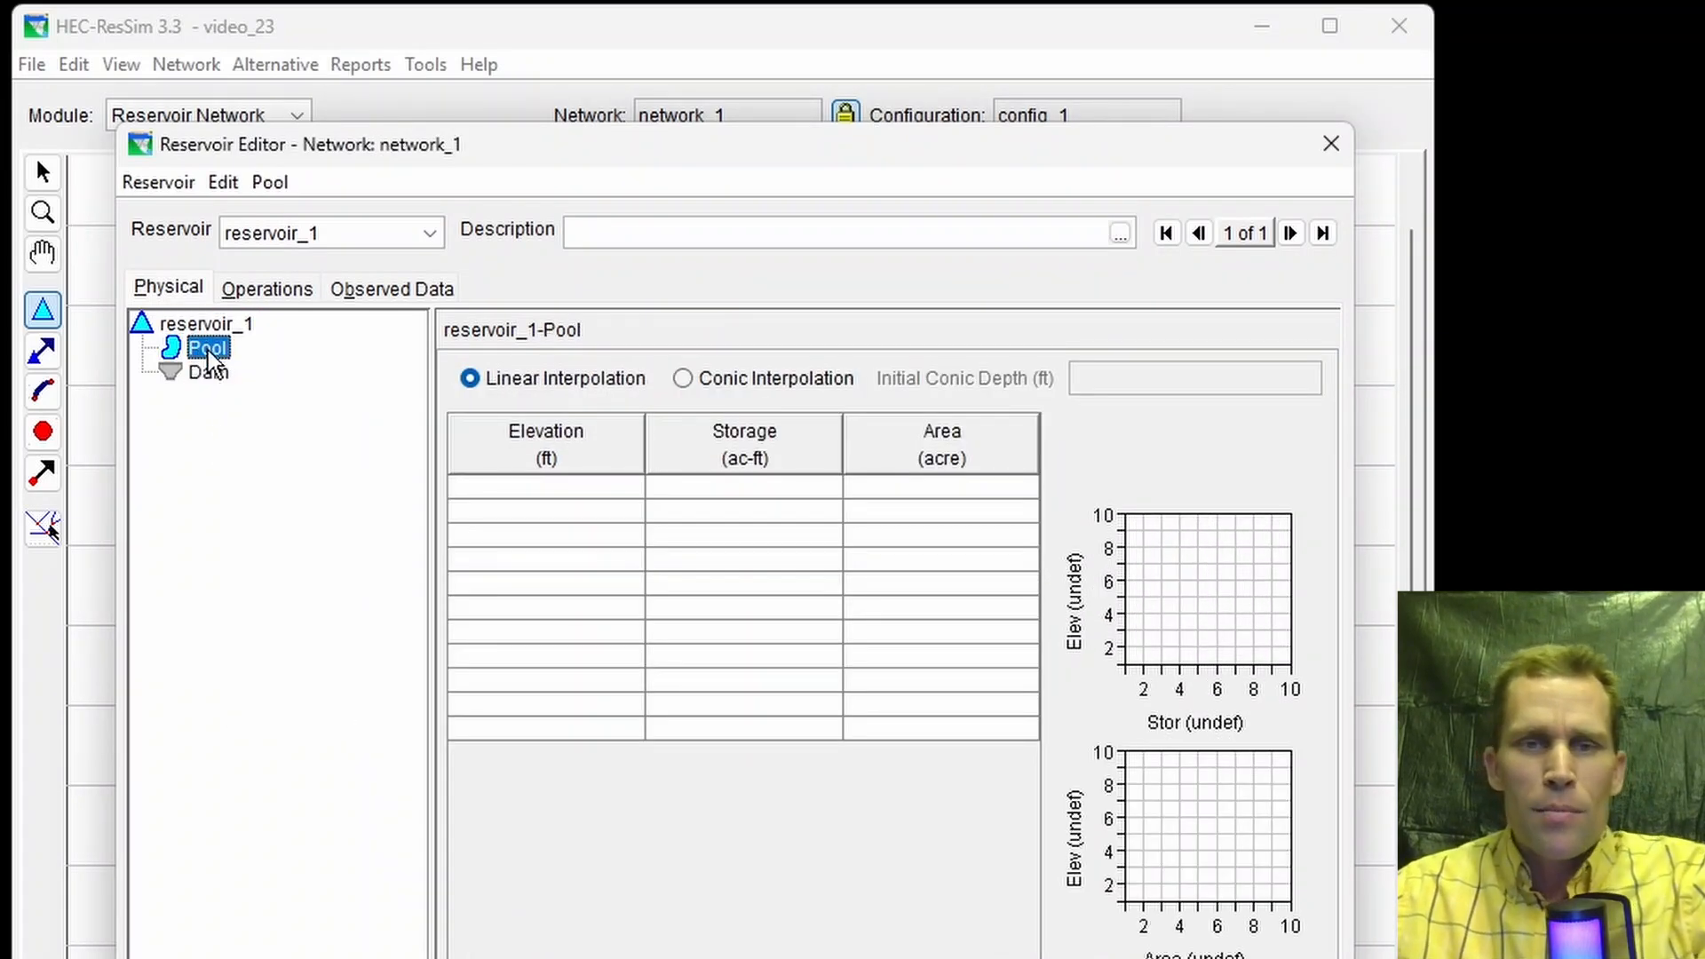
{"action": "left_click", "coordinate": [535, 488]}
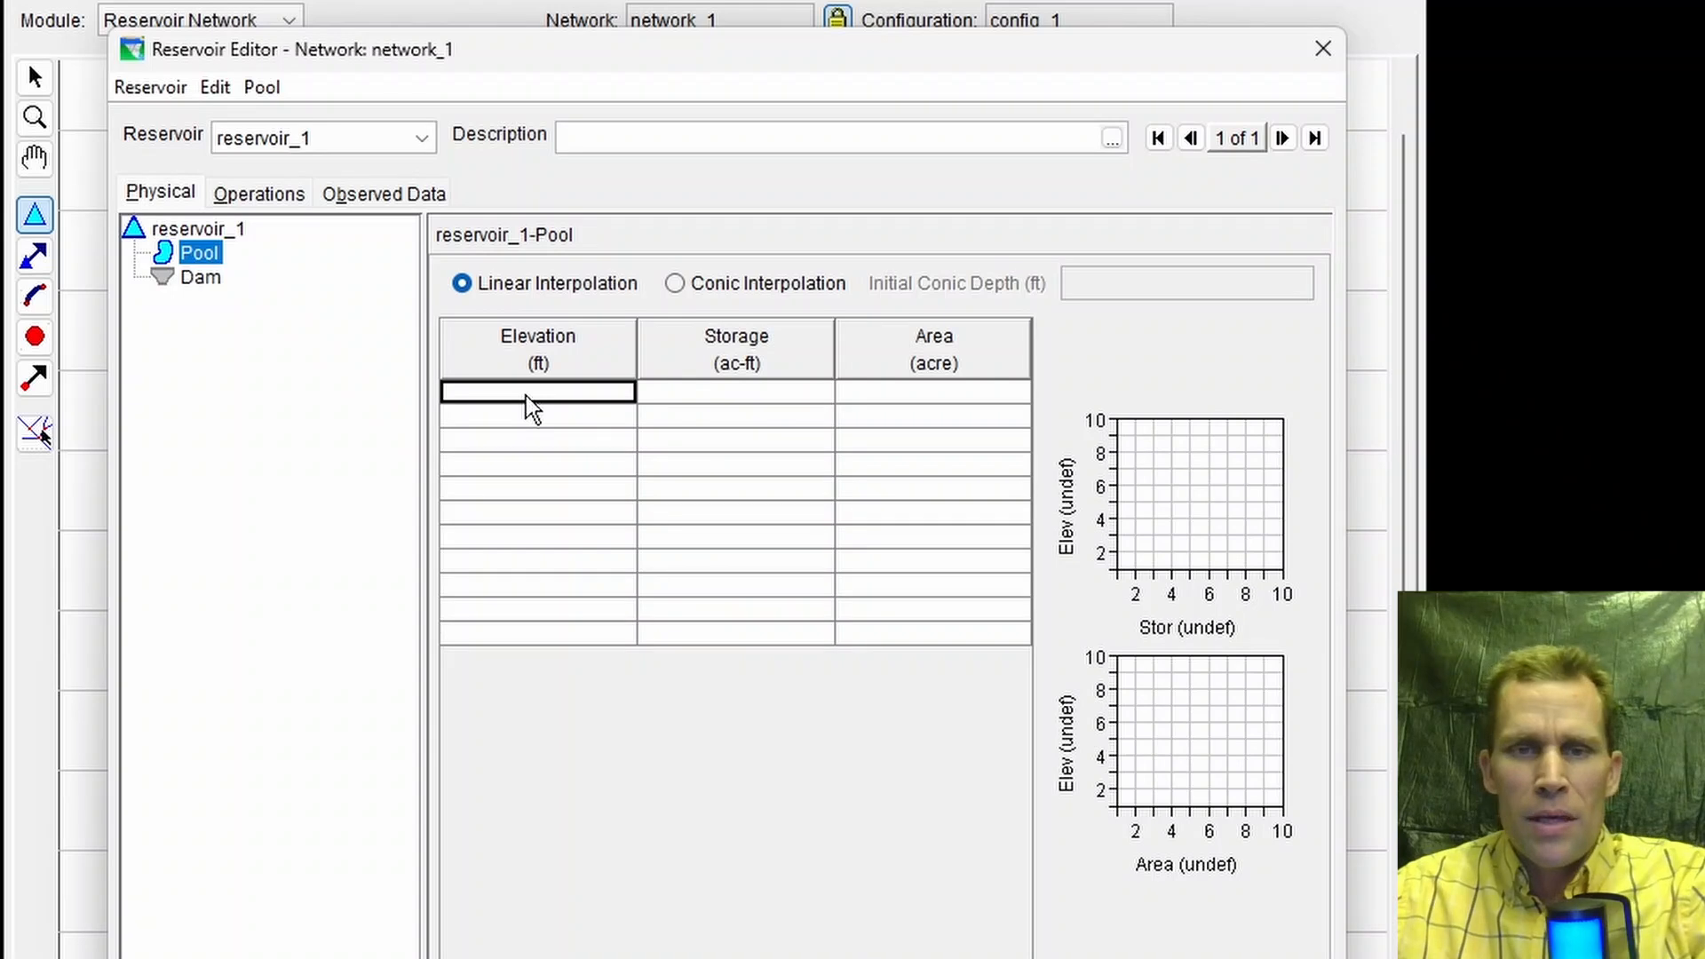
{"action": "type", "text": "1350\t0\t0 1360.0\t50.0\t10.0 1370.0\t200.0\t20.0 1380.0\t475.0\t35.0 1390.0\t950.0\t60.0 1400.0\t1700.0\t90.0 1410.0\t2750.0\t120.0 1420.0\t4100.0\t150.0 1430.0\t5850.0\t200.0 1440.0\t8350.0\t300.0 1450.0\t11850.0\t400.0 1460.0\t16350.0\t500.0 1470.0\t21850.0\t600.0 1480.0\t28850.0\t800.0 1490.0\t38350.0\t1100.0 1500.0\t50000.0\t1230.0"}
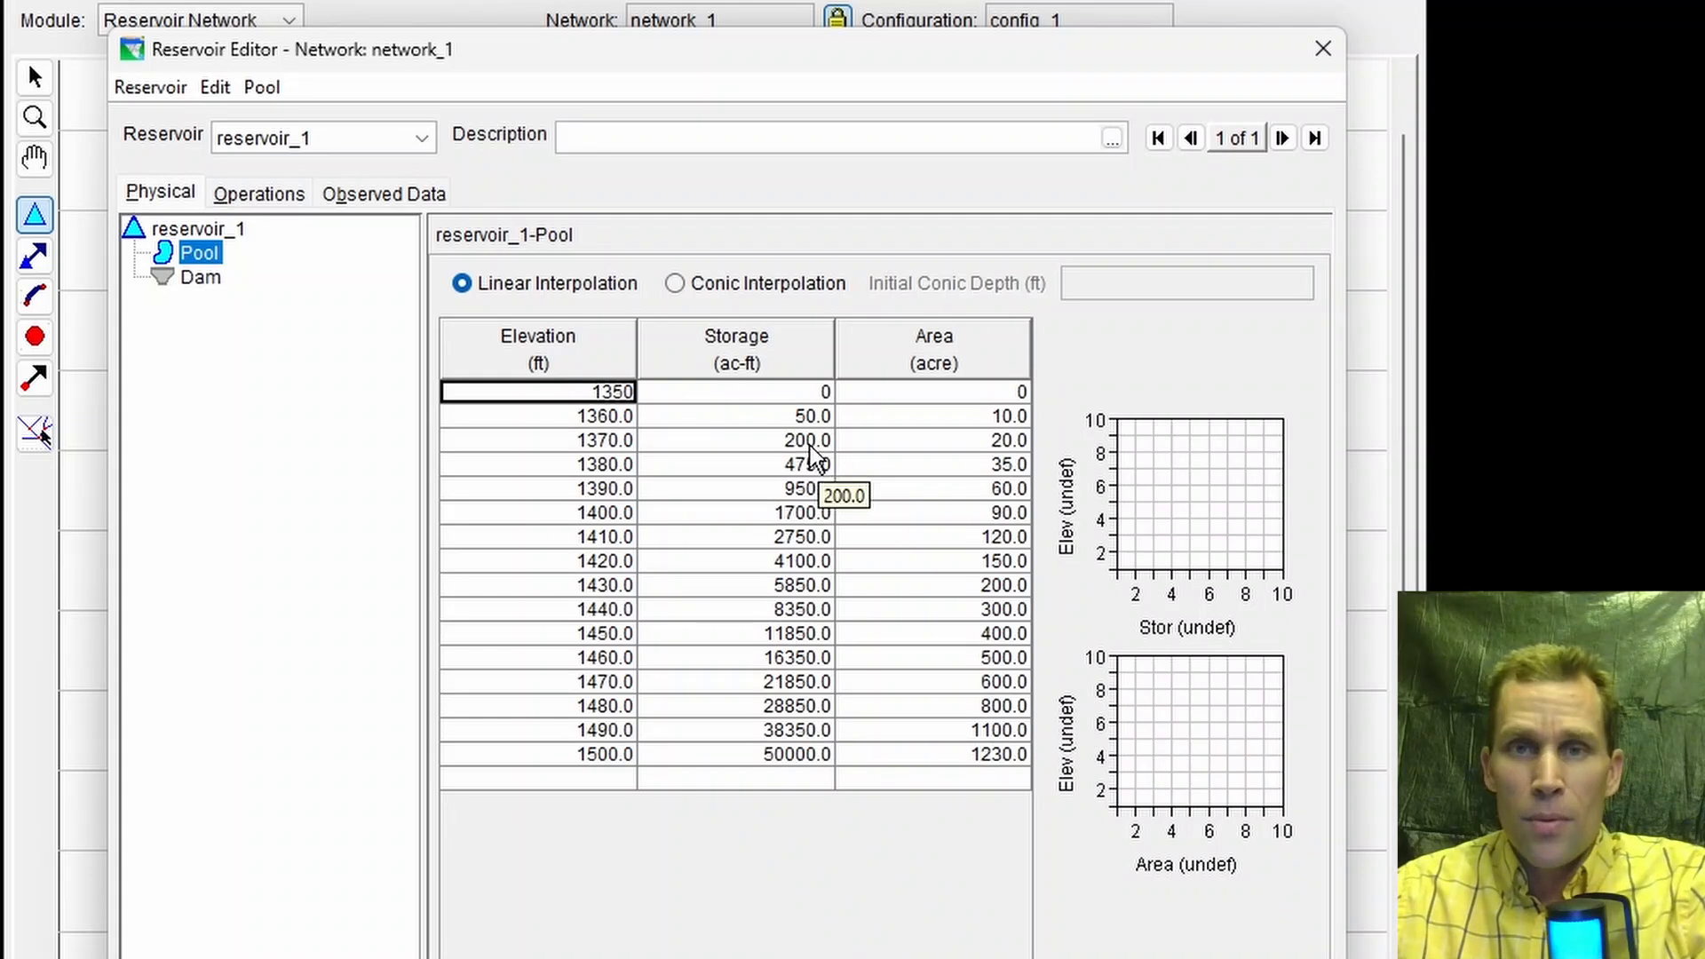
{"action": "left_click", "coordinate": [584, 757]}
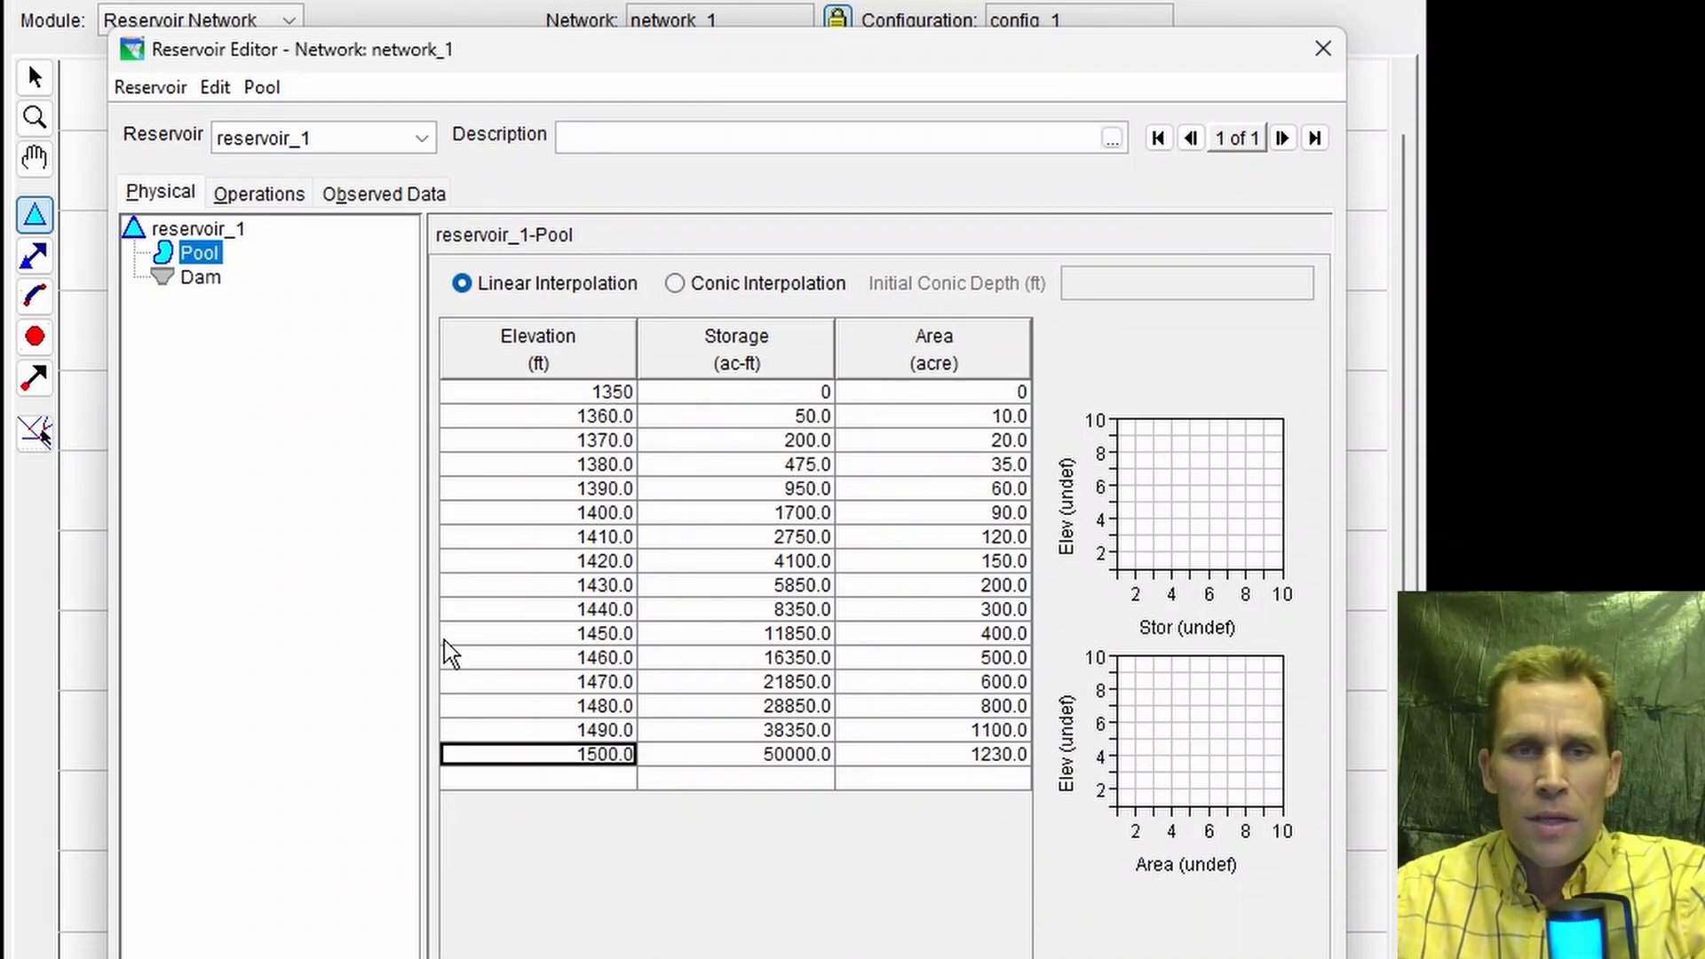
Step: Set the elevation at the top of the dam to 1500 ft and its length to 500 ft
{"action": "left_click", "coordinate": [202, 278]}
{"action": "left_click", "coordinate": [687, 280]}
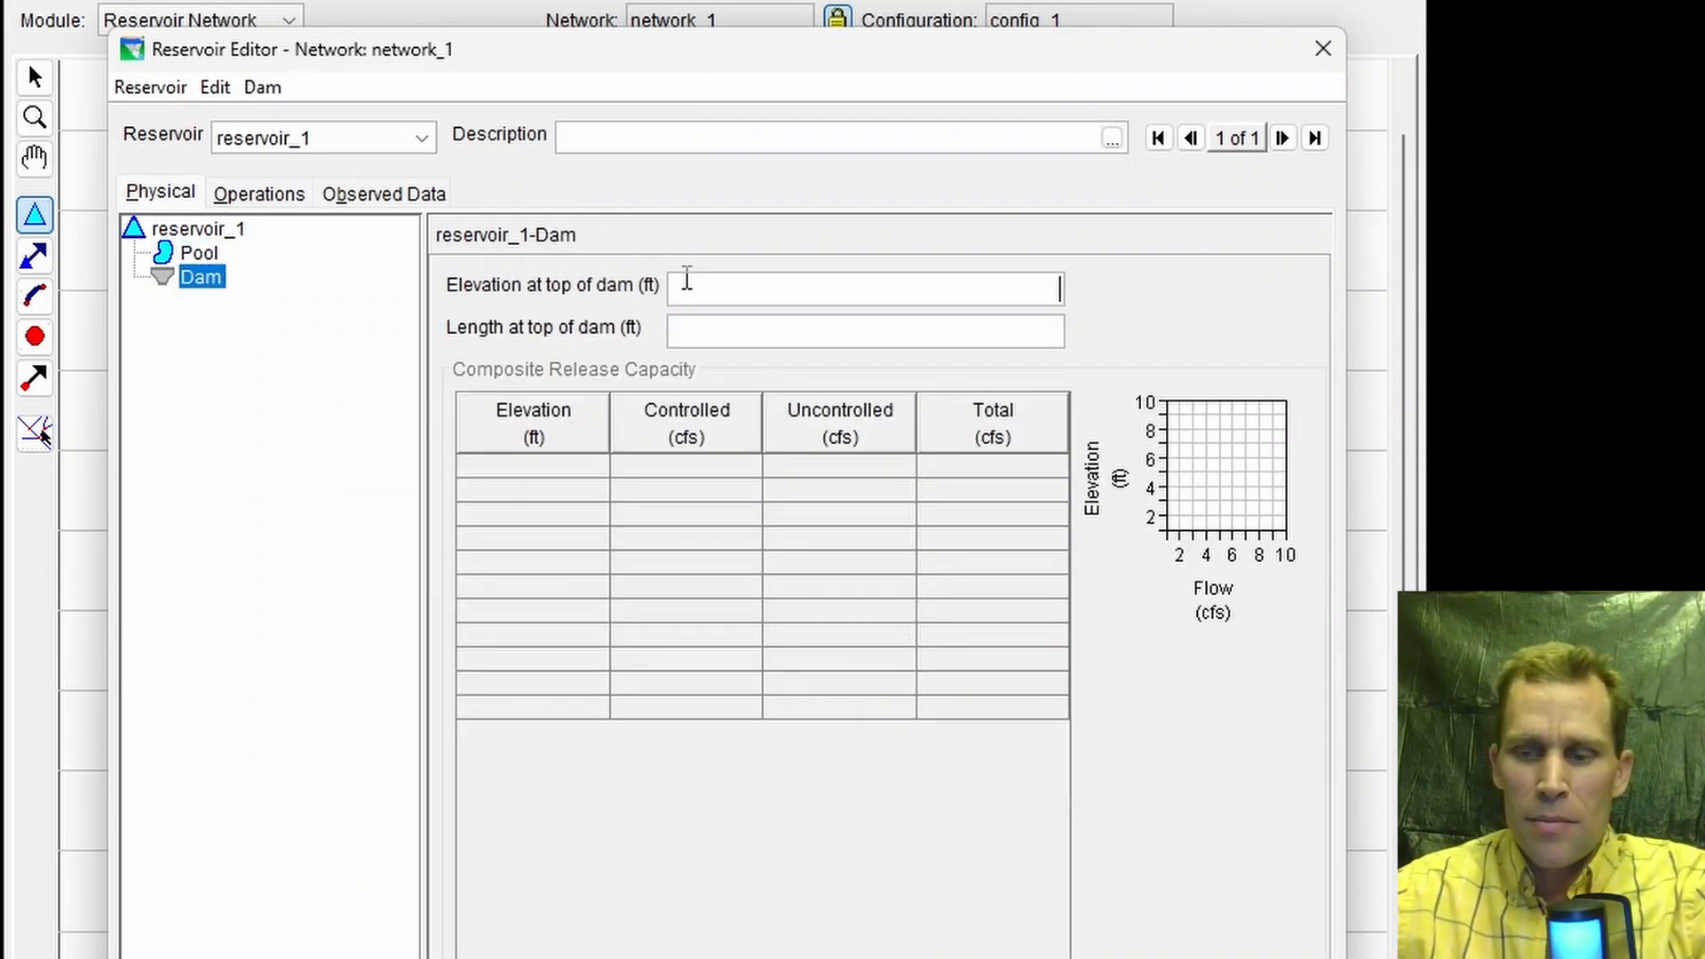
{"action": "type", "text": "1500"}
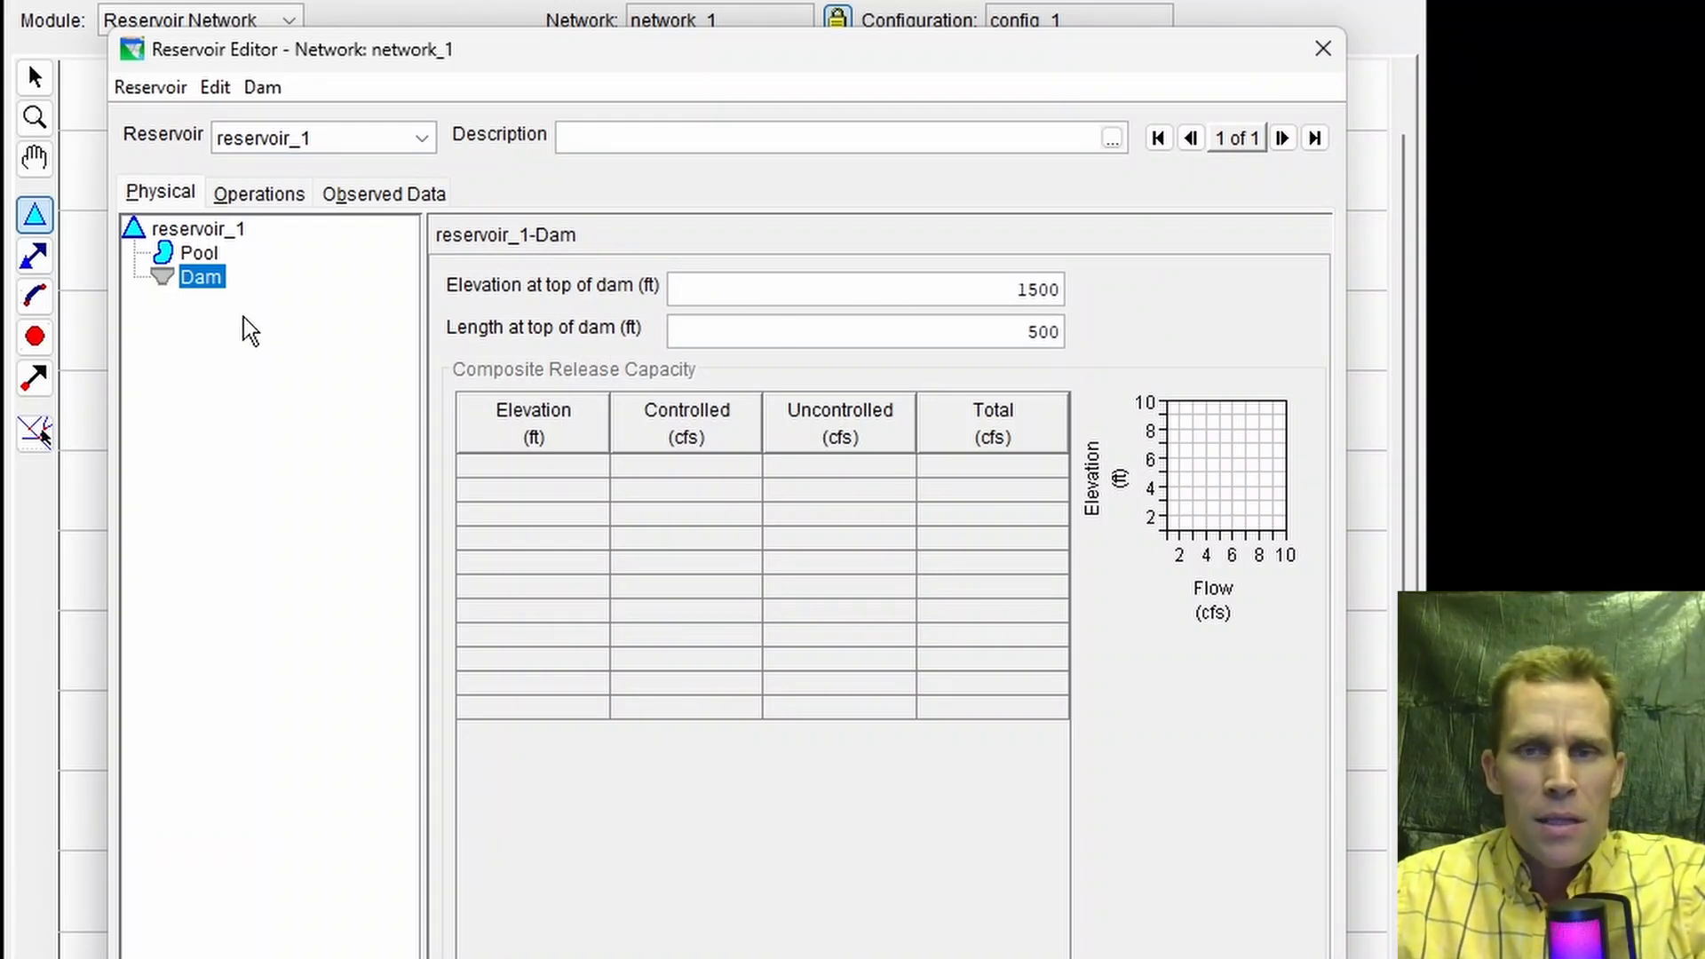
Step: Add a controlled outlet to the dam and paste its capacity table from 1400 ft, 0 cfs up to 1500 ft, 5500 cfs
{"action": "right_click", "coordinate": [200, 284]}
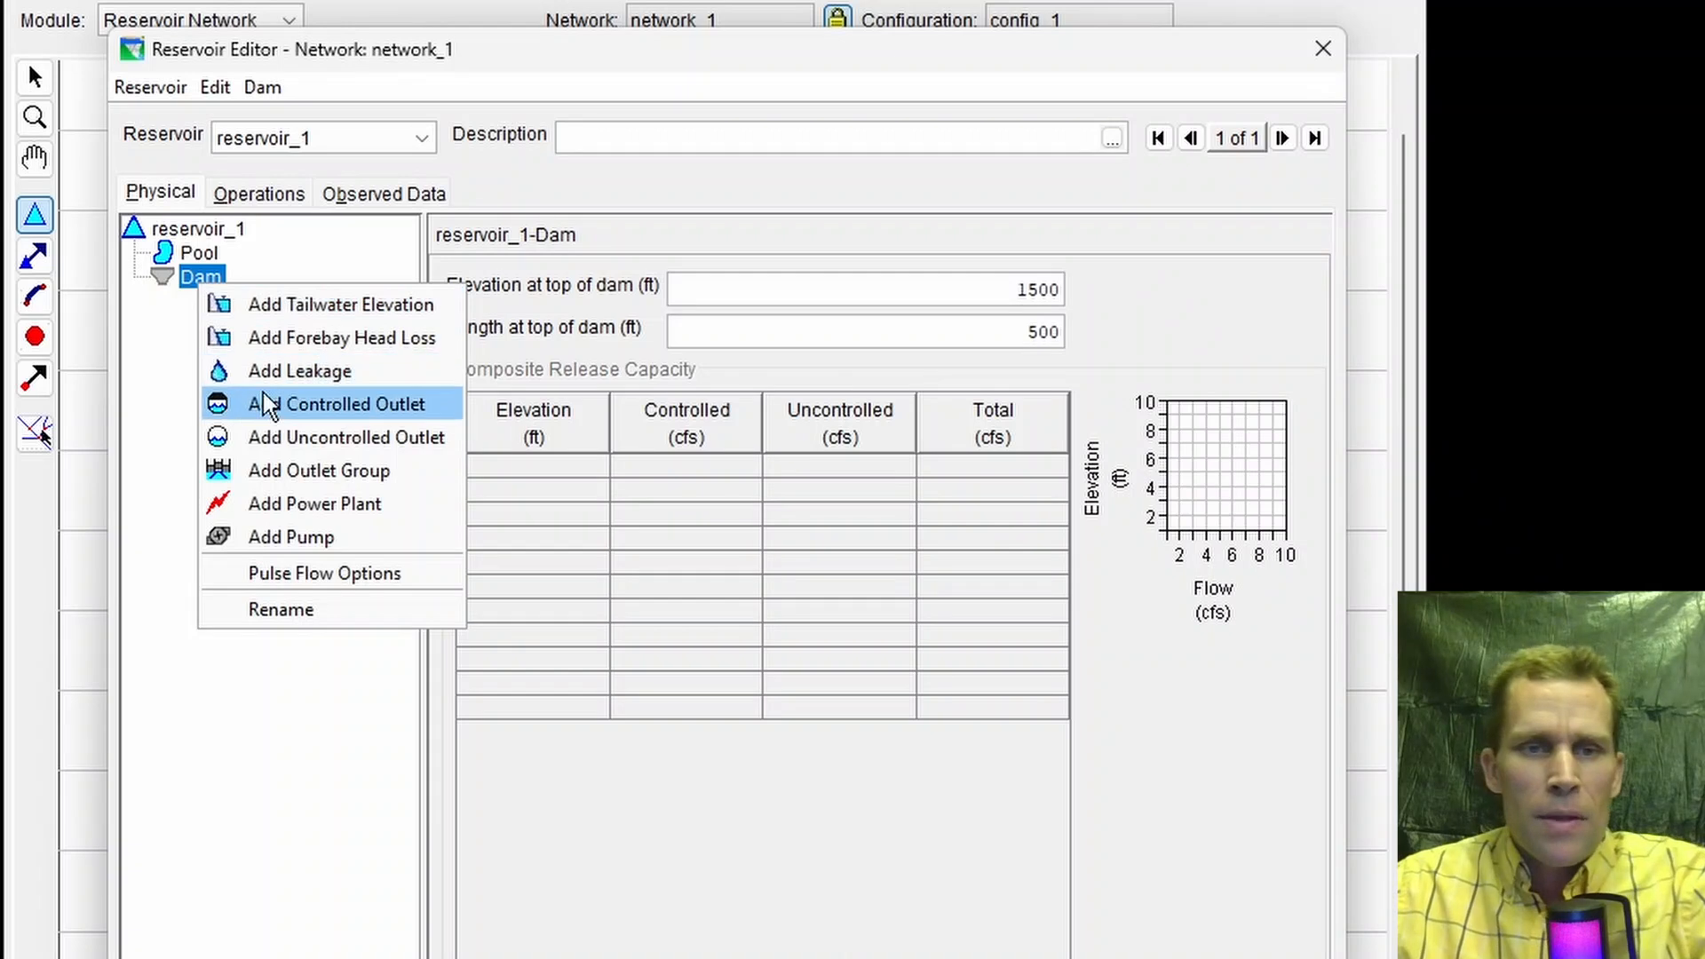
{"action": "left_click", "coordinate": [297, 417]}
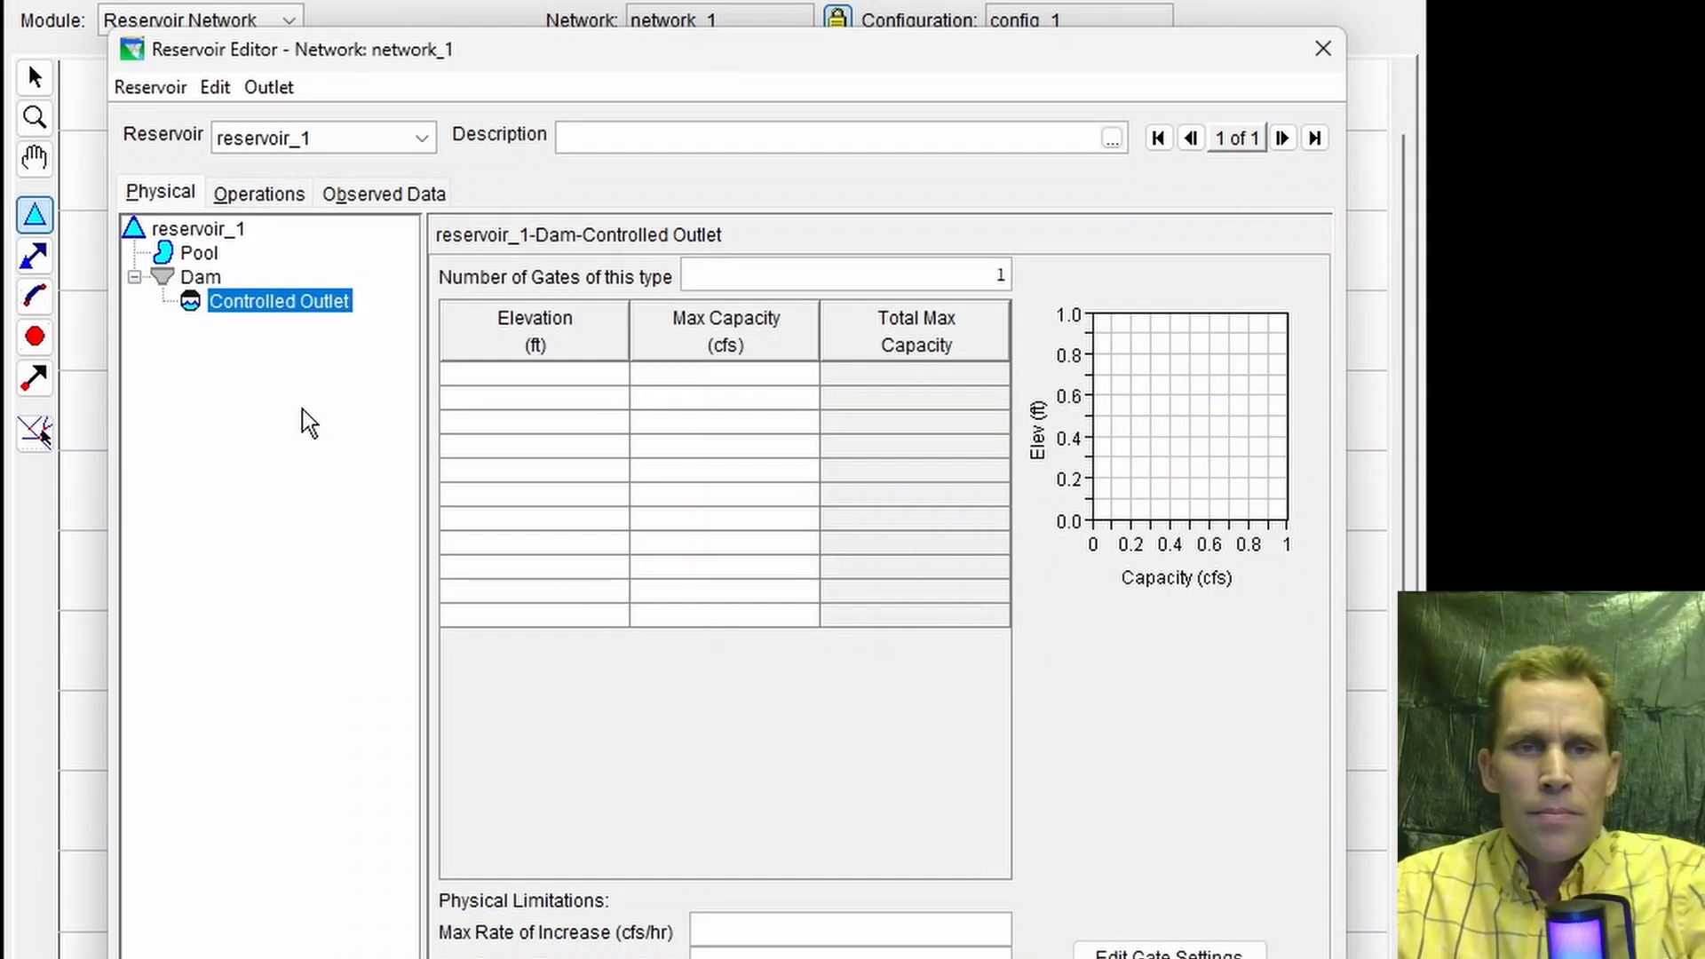
{"action": "left_click", "coordinate": [543, 377]}
{"action": "key", "text": "ctrl+v"}
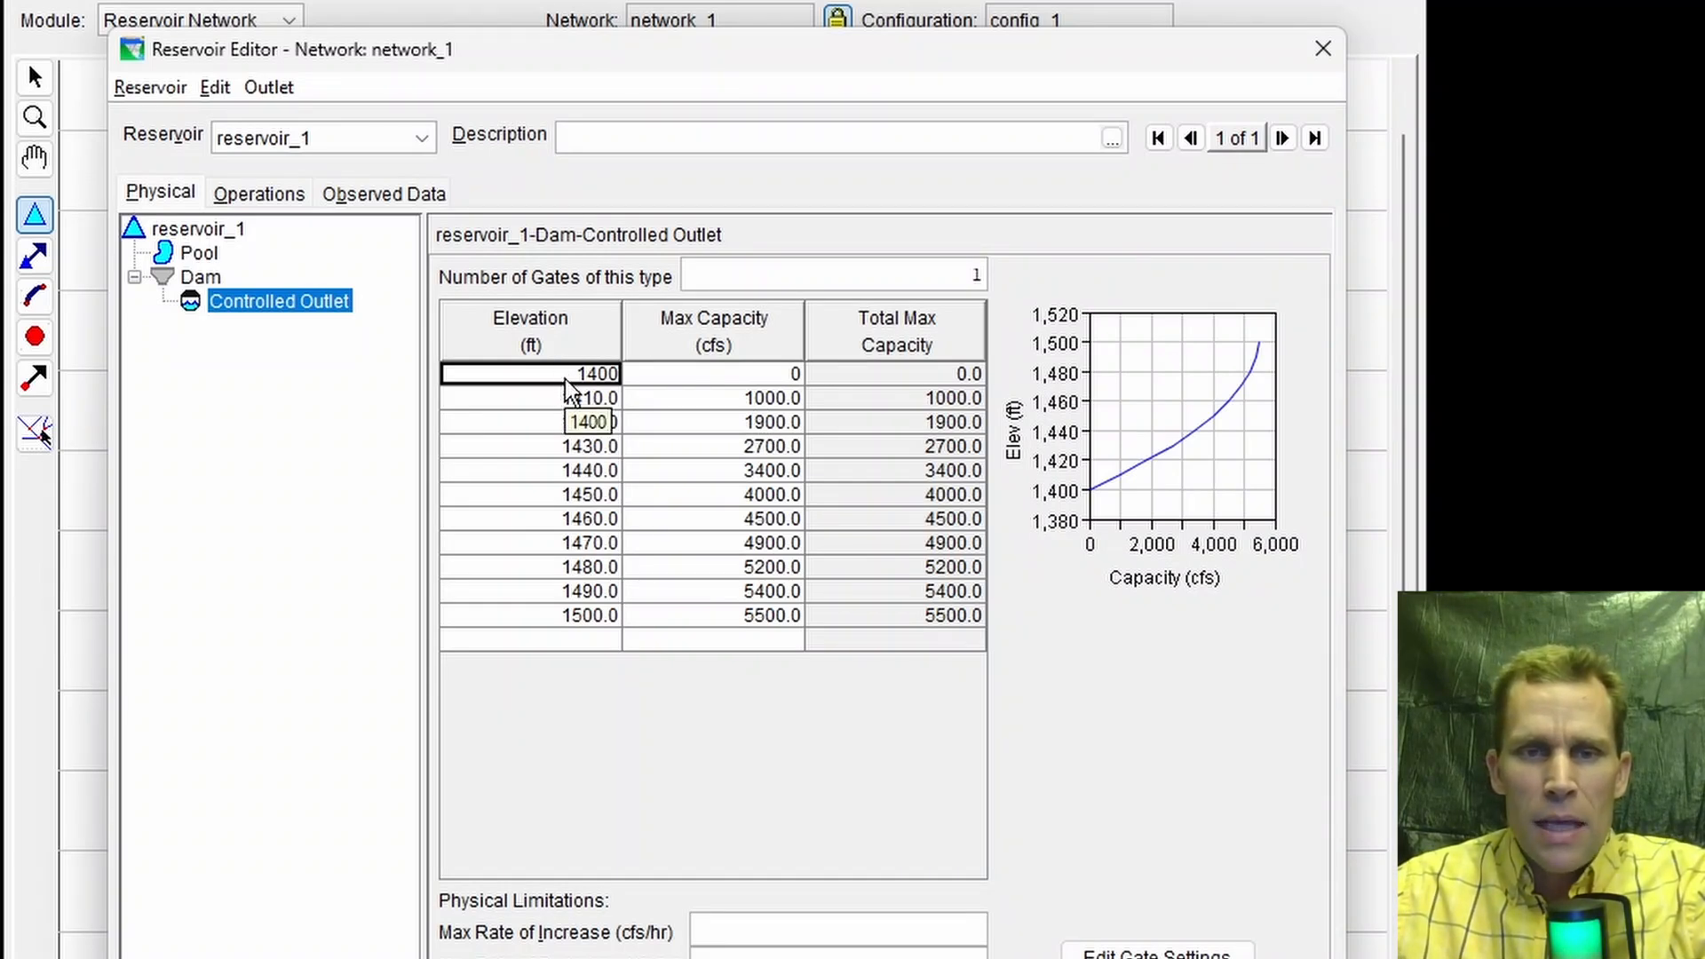
{"action": "left_click", "coordinate": [542, 617]}
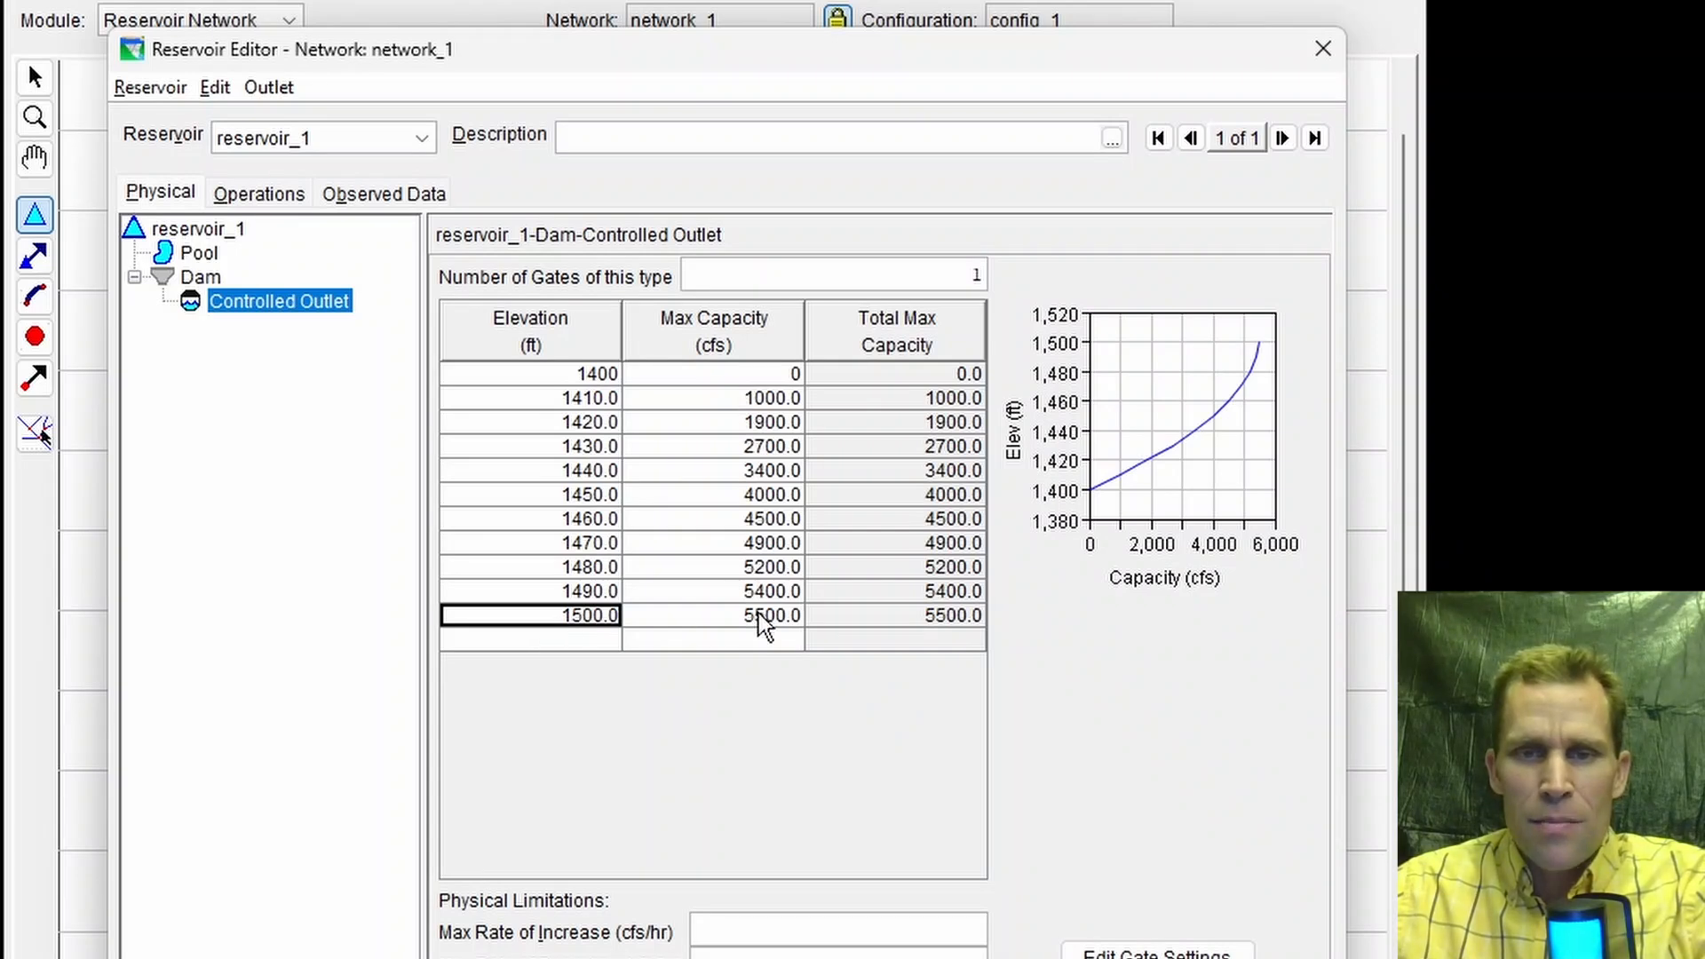
Step: Set the number of gates of the controlled outlet to 3 and apply the reservoir changes
{"action": "double_click", "coordinate": [950, 275]}
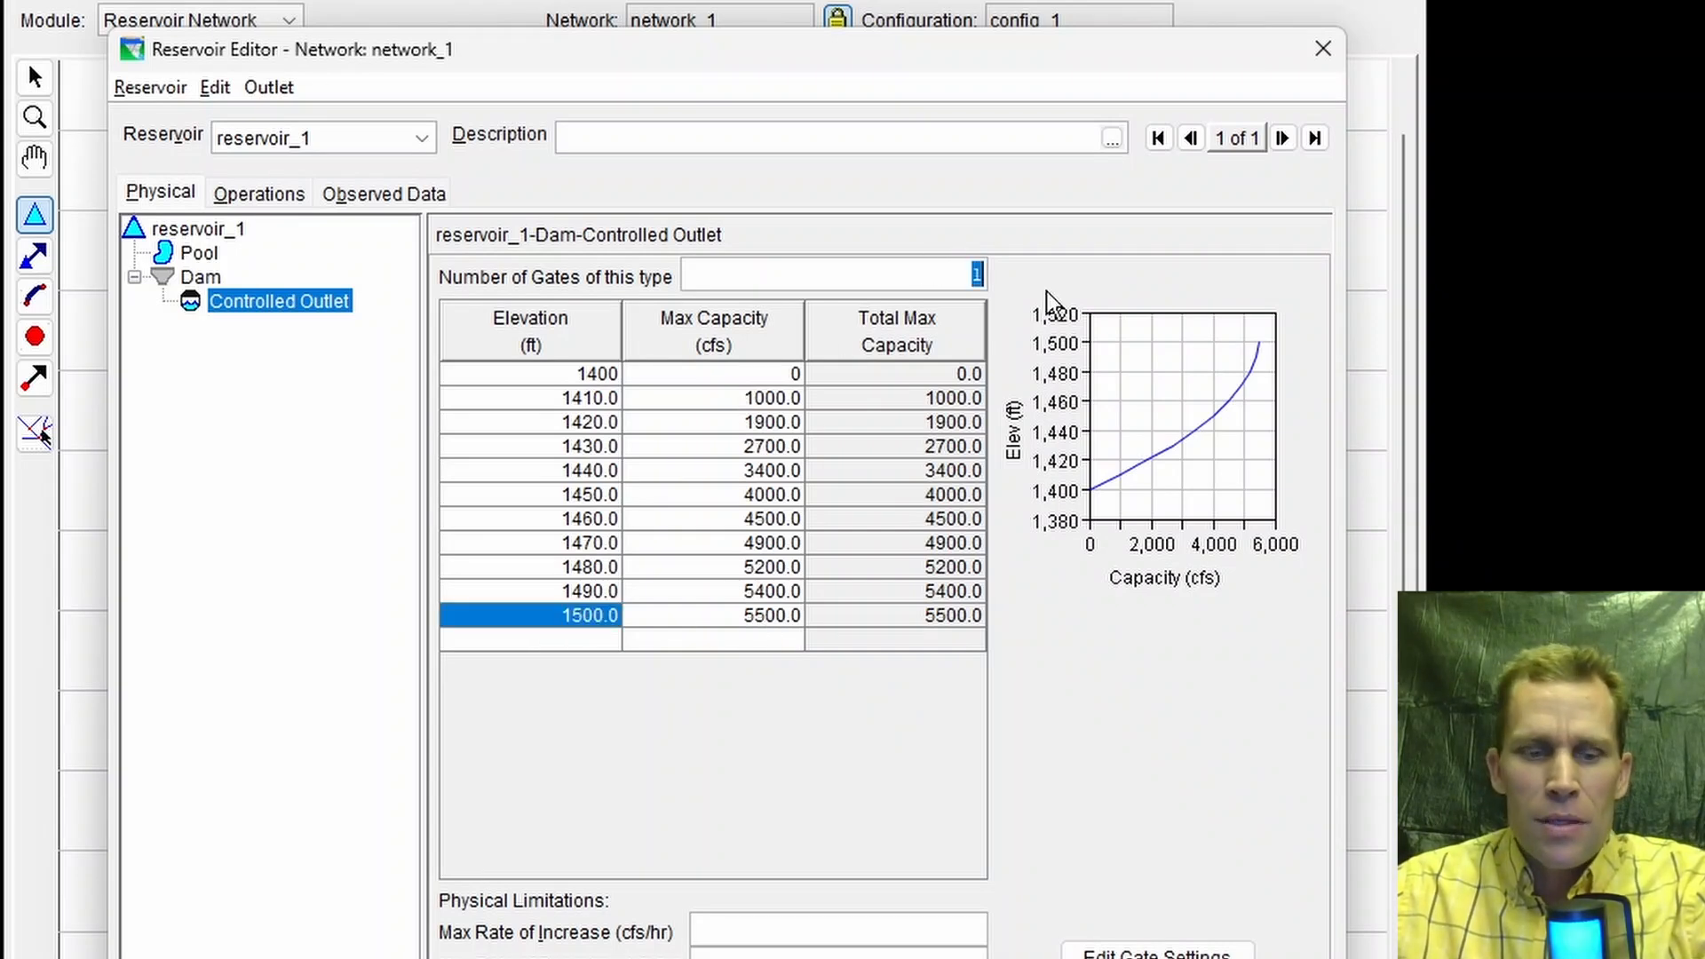
{"action": "type", "text": "3"}
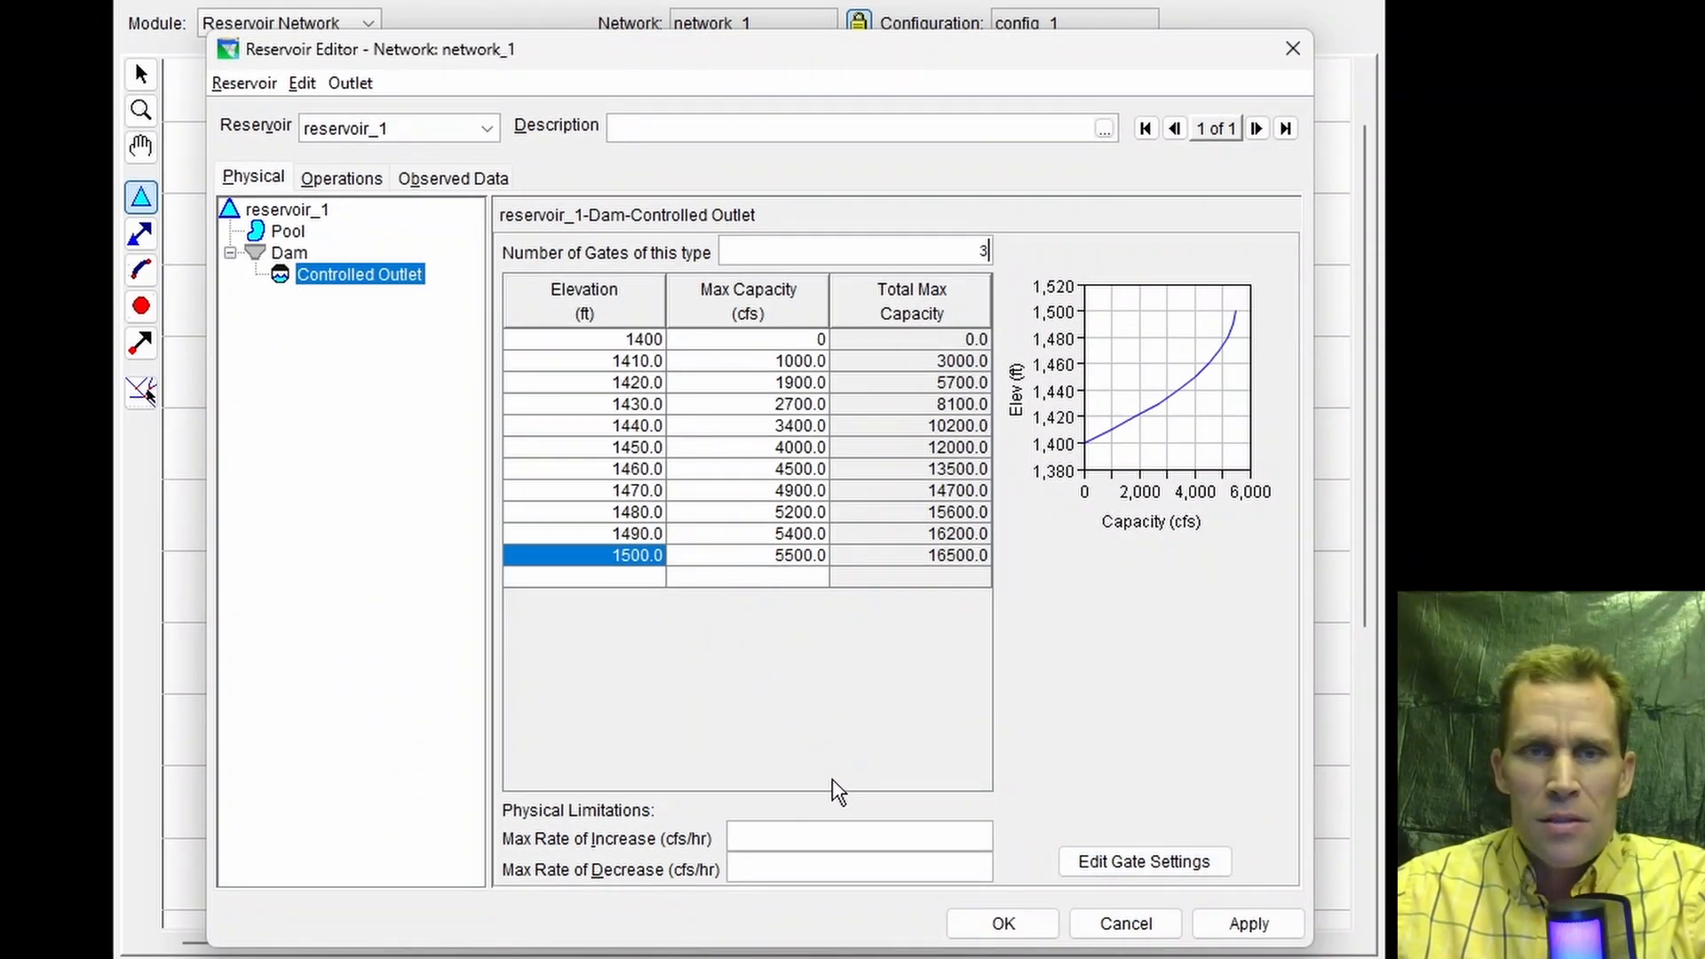
{"action": "left_click", "coordinate": [1248, 921]}
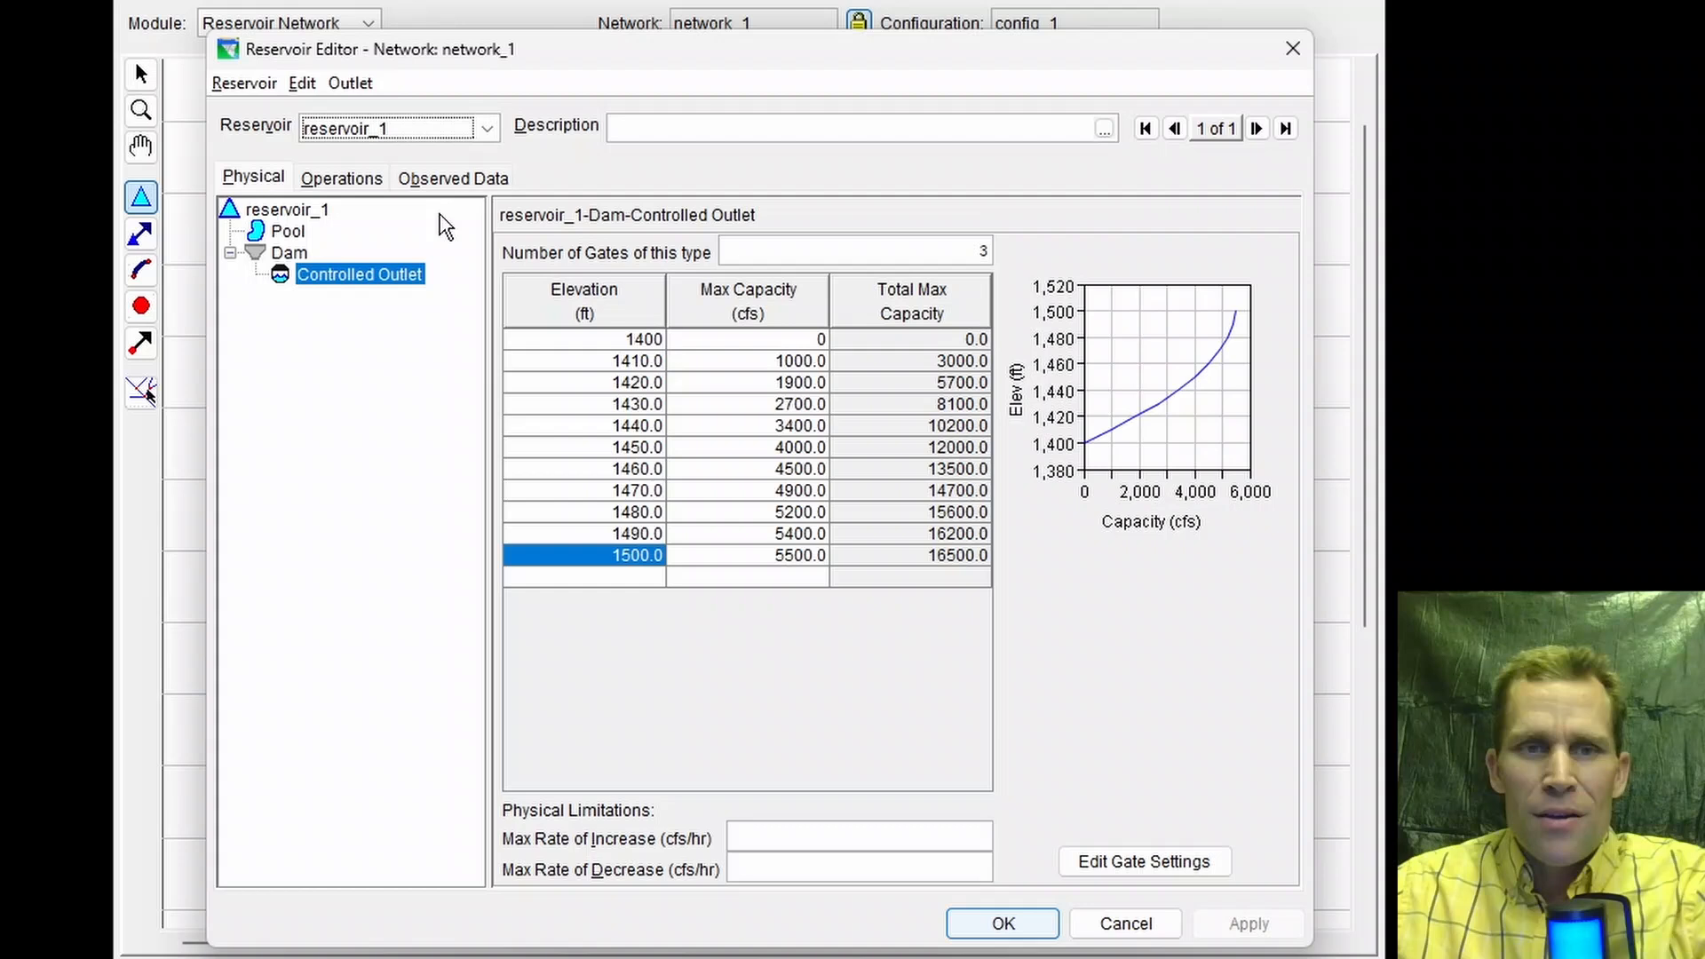
Step: Create a new operation set named OS1 for reservoir_1
{"action": "left_click", "coordinate": [352, 180]}
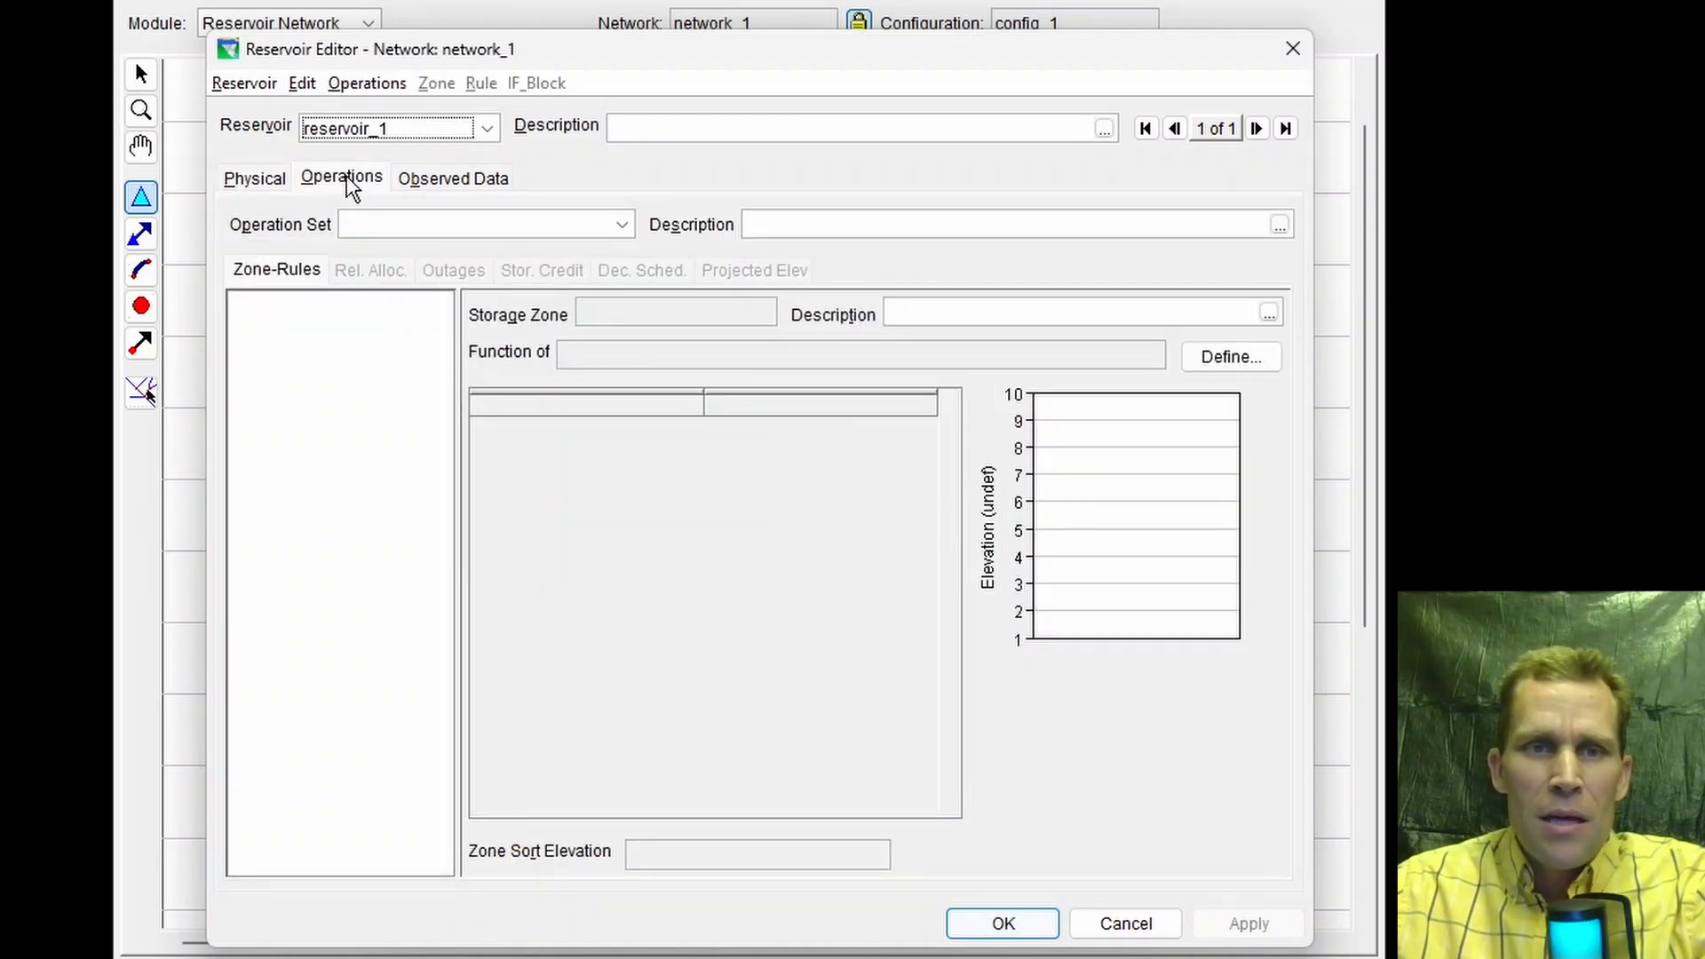
{"action": "left_click", "coordinate": [366, 83]}
{"action": "left_click", "coordinate": [389, 116]}
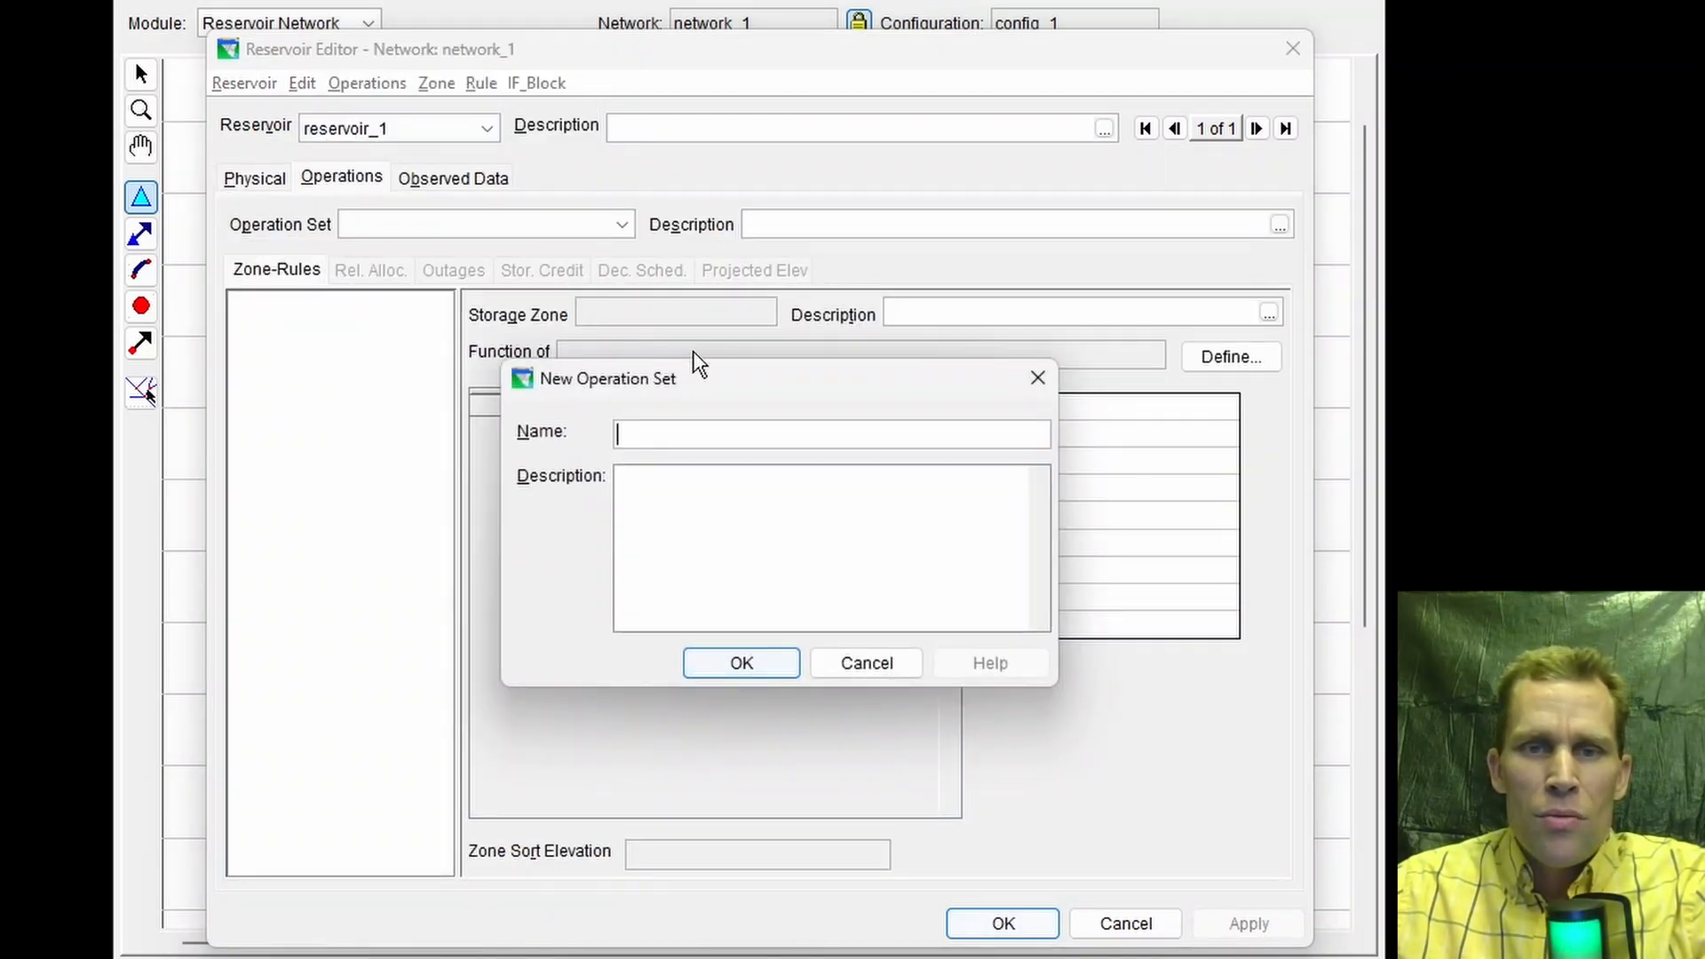
{"action": "left_click_drag", "start_coordinate": [722, 378], "coordinate": [773, 388]}
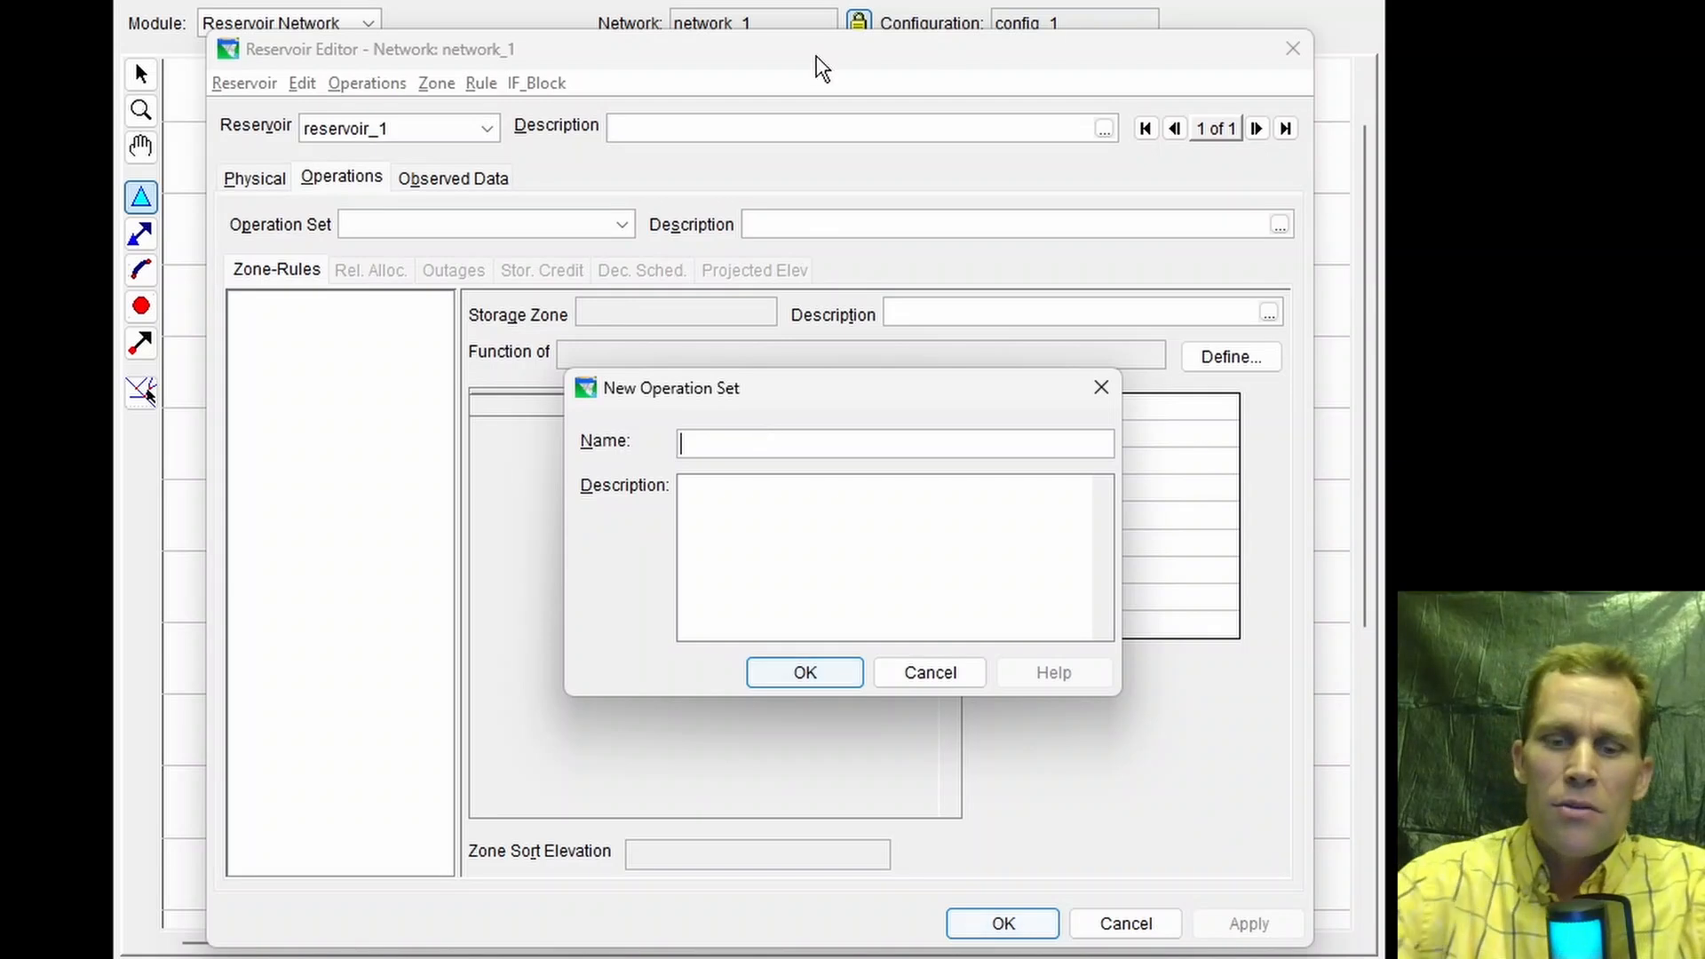
{"action": "type", "text": "OS1"}
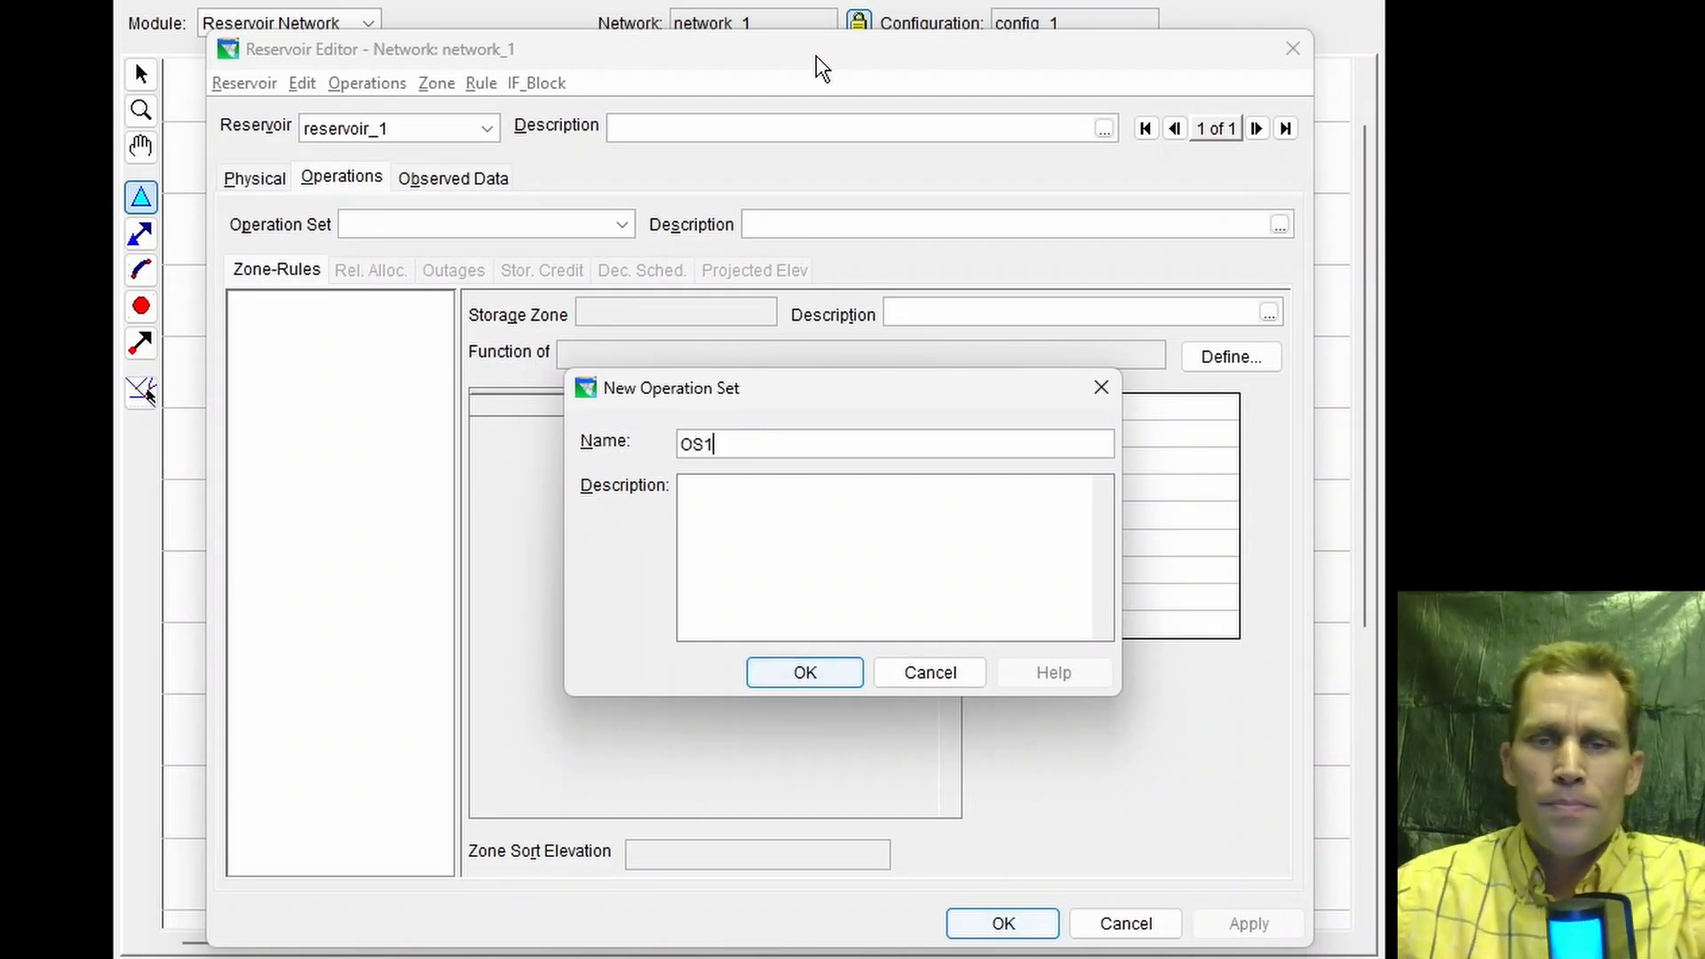
{"action": "left_click", "coordinate": [794, 672]}
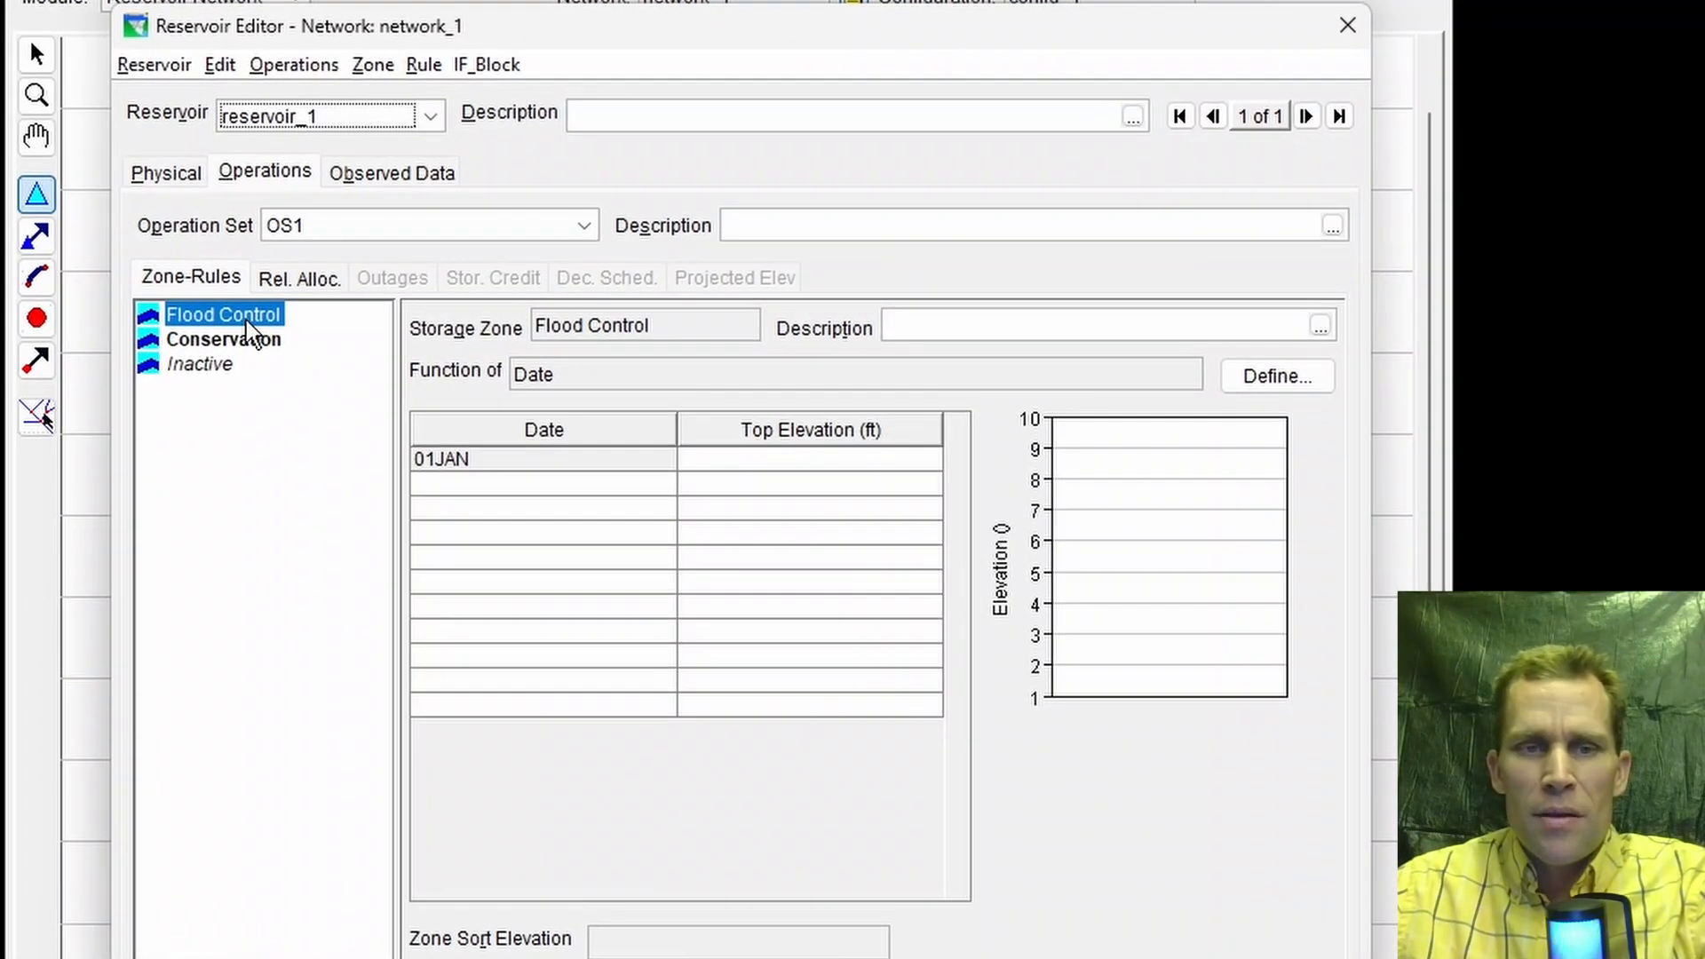
Step: Set the top elevation of the Flood Control zone to 1500 ft for 01JAN and apply it
{"action": "left_click", "coordinate": [249, 341]}
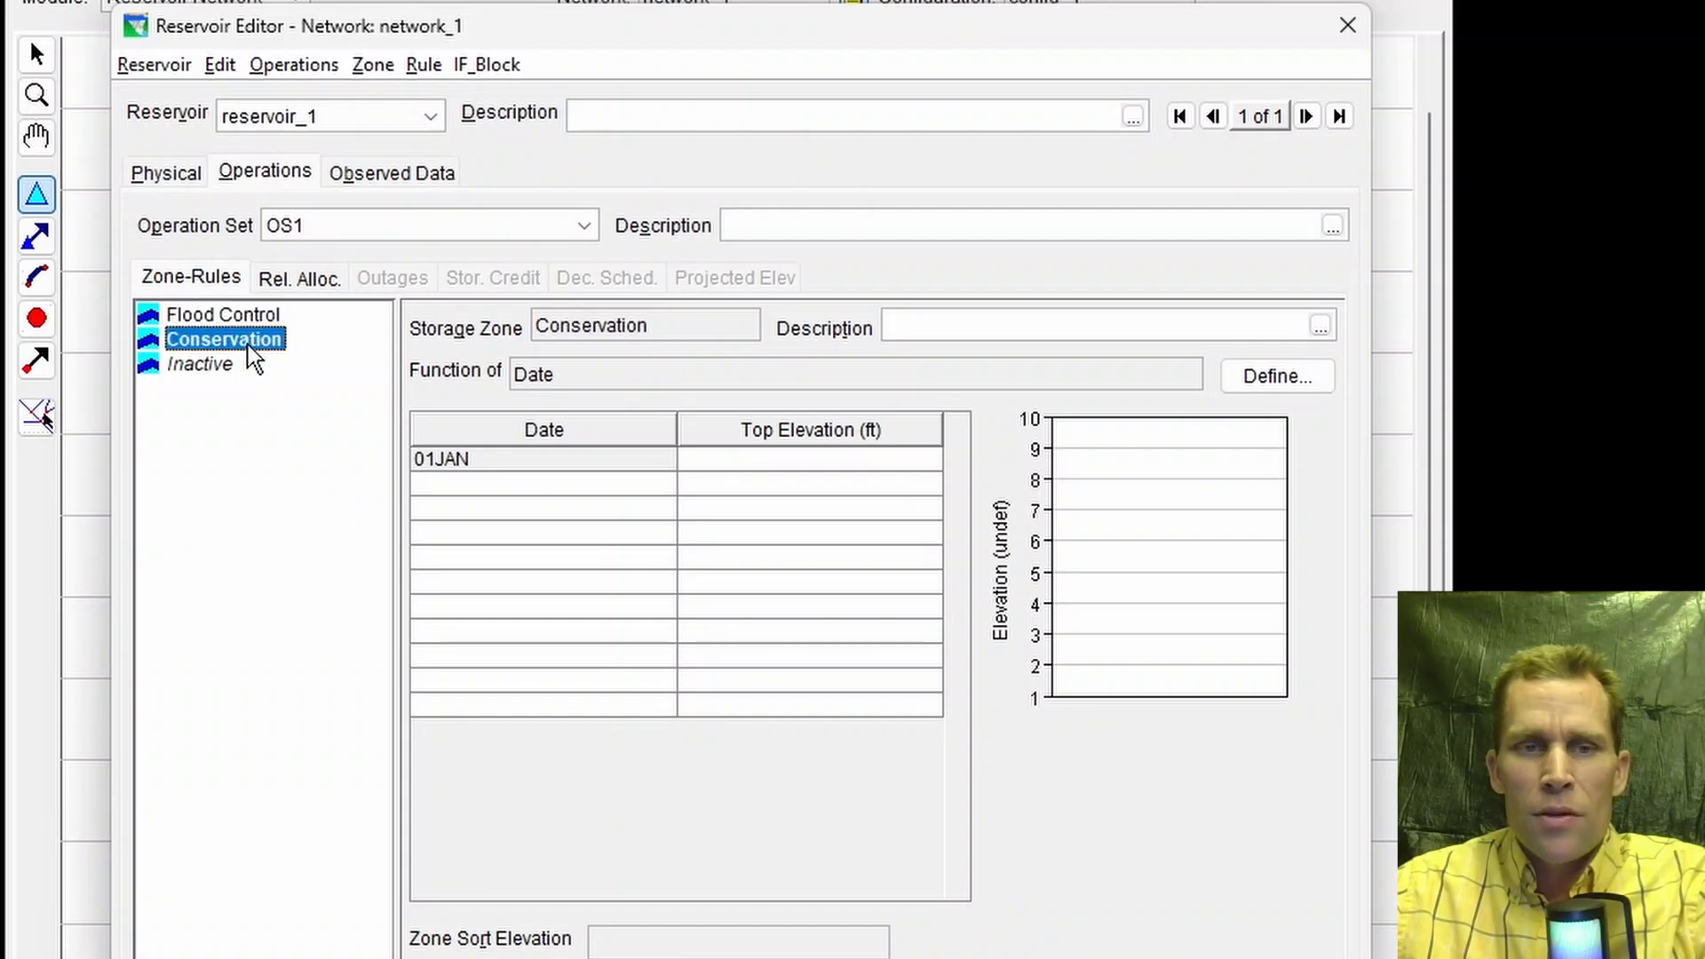
{"action": "left_click", "coordinate": [211, 368]}
{"action": "left_click", "coordinate": [247, 316]}
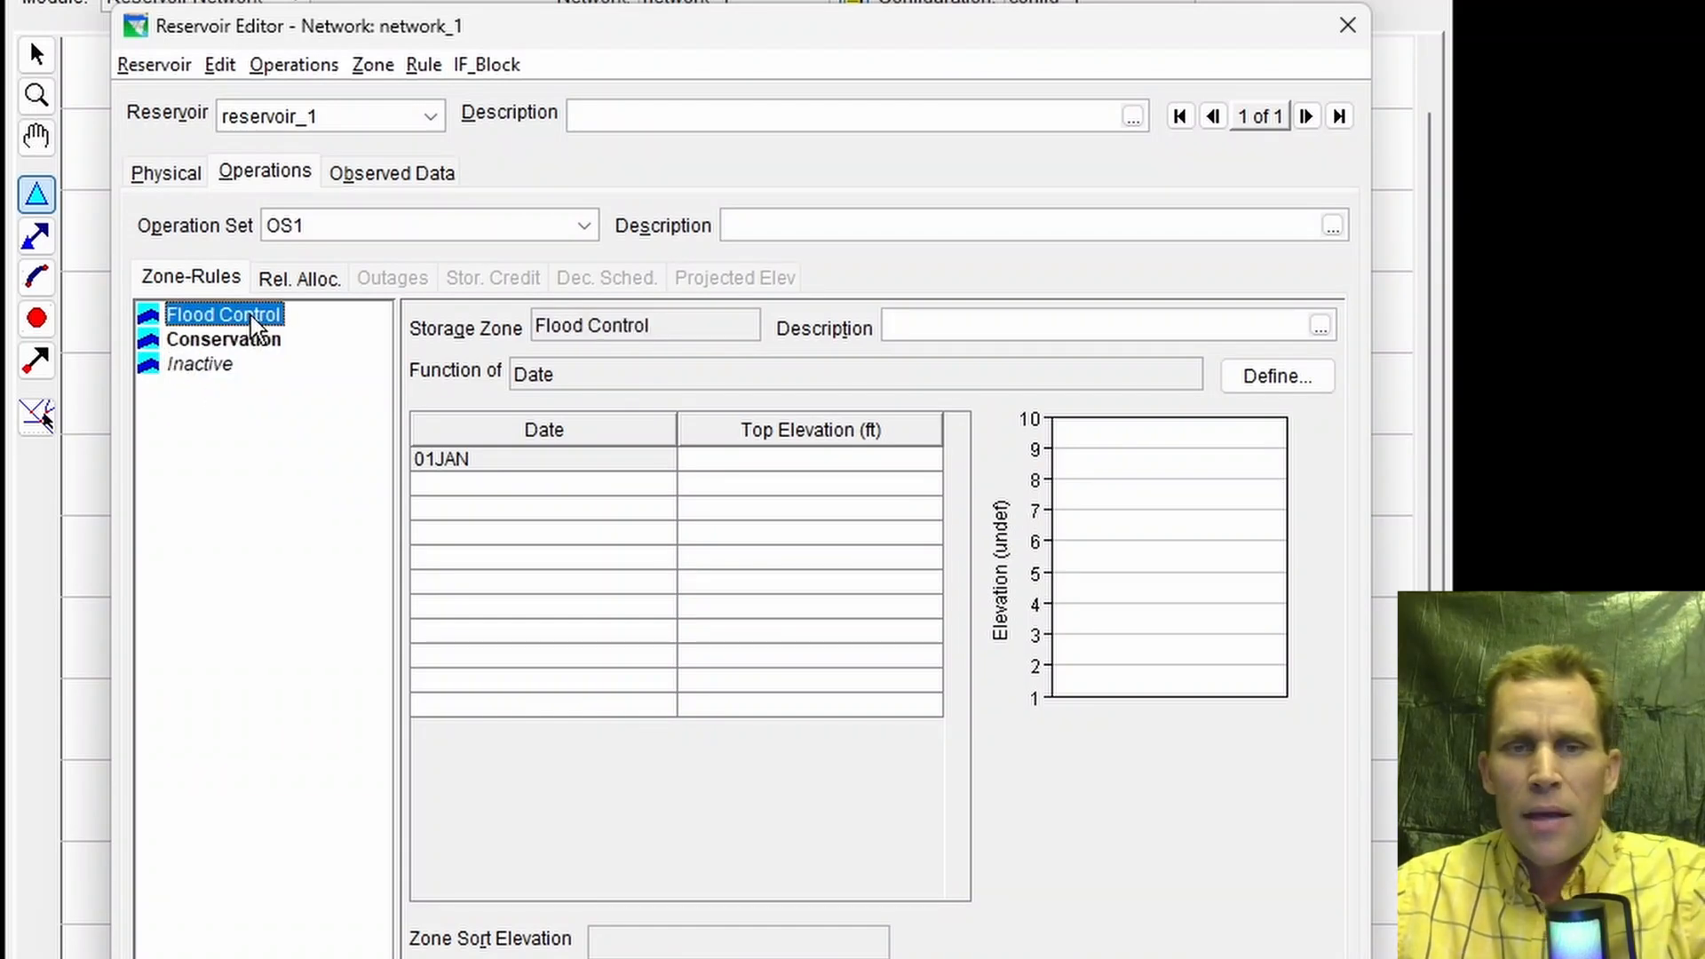
{"action": "left_click", "coordinate": [735, 460]}
{"action": "type", "text": "150"}
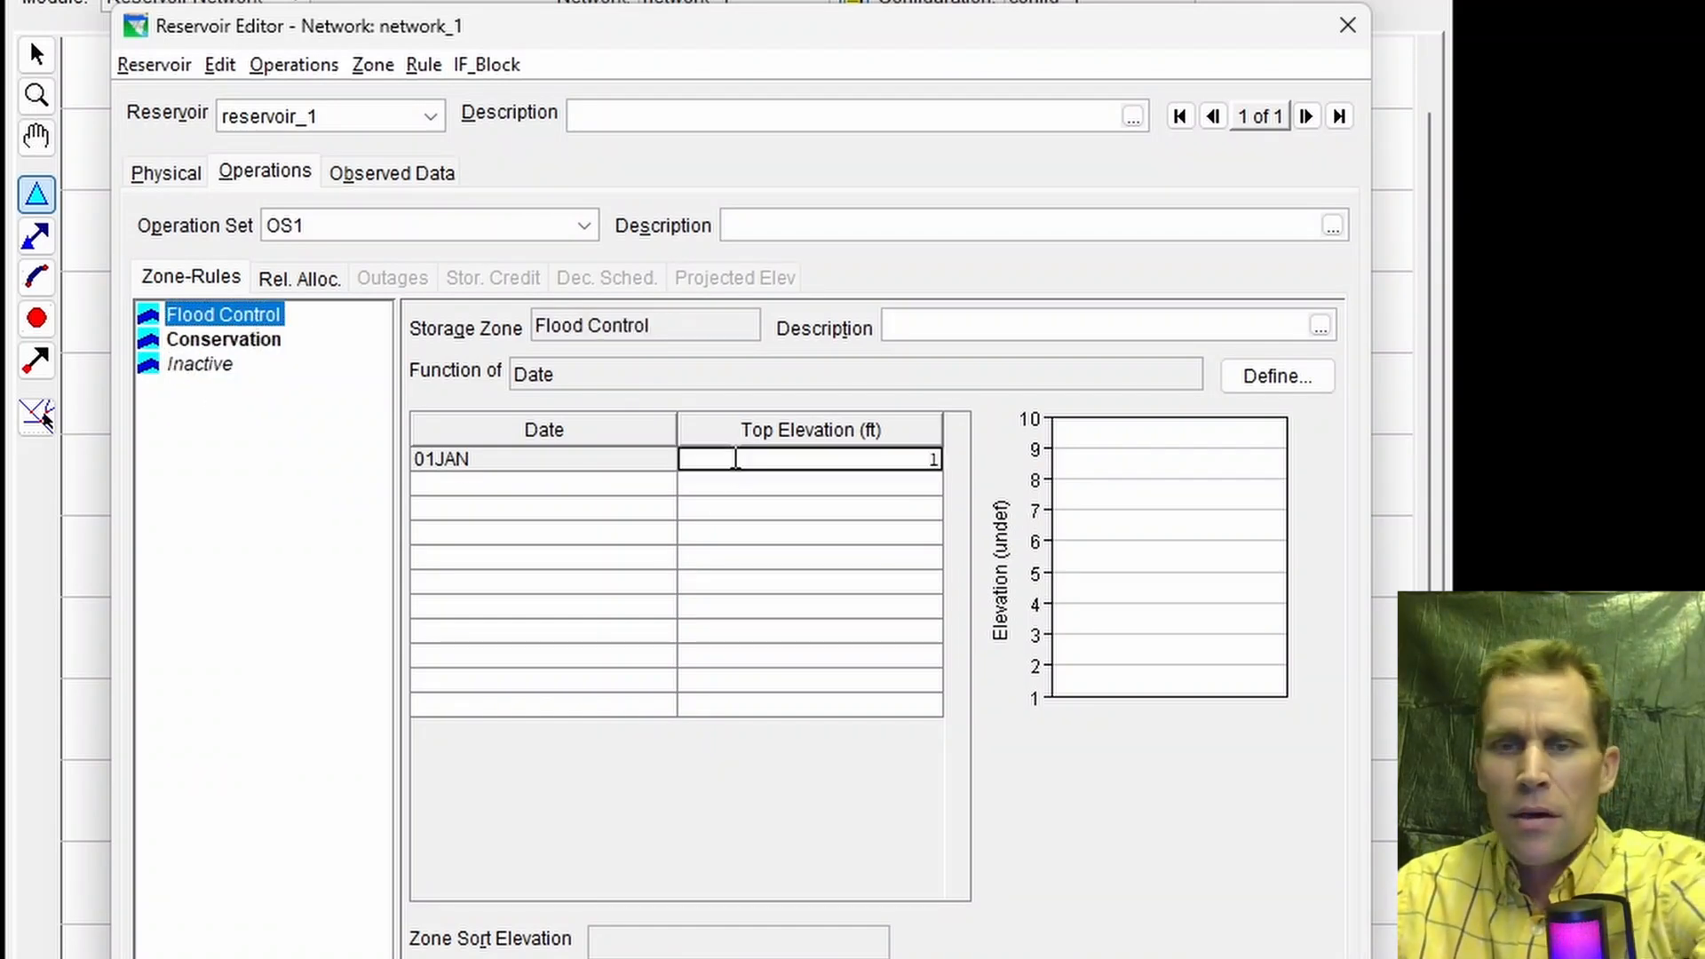
{"action": "type", "text": "0"}
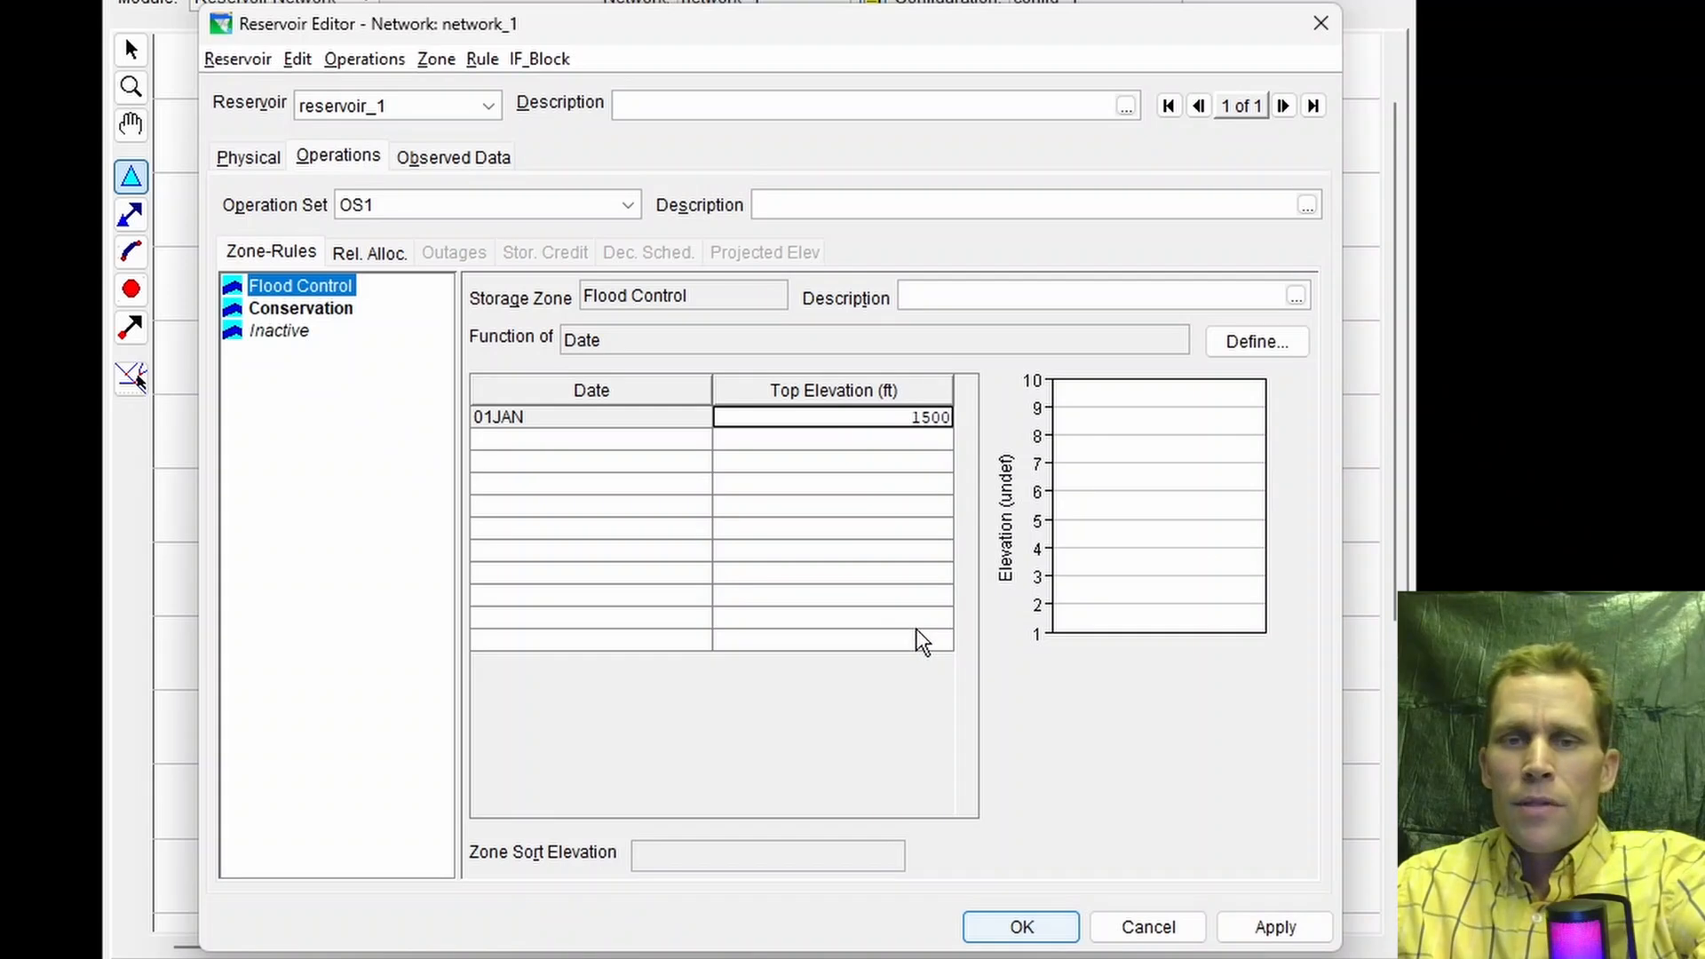
{"action": "left_click", "coordinate": [1248, 930]}
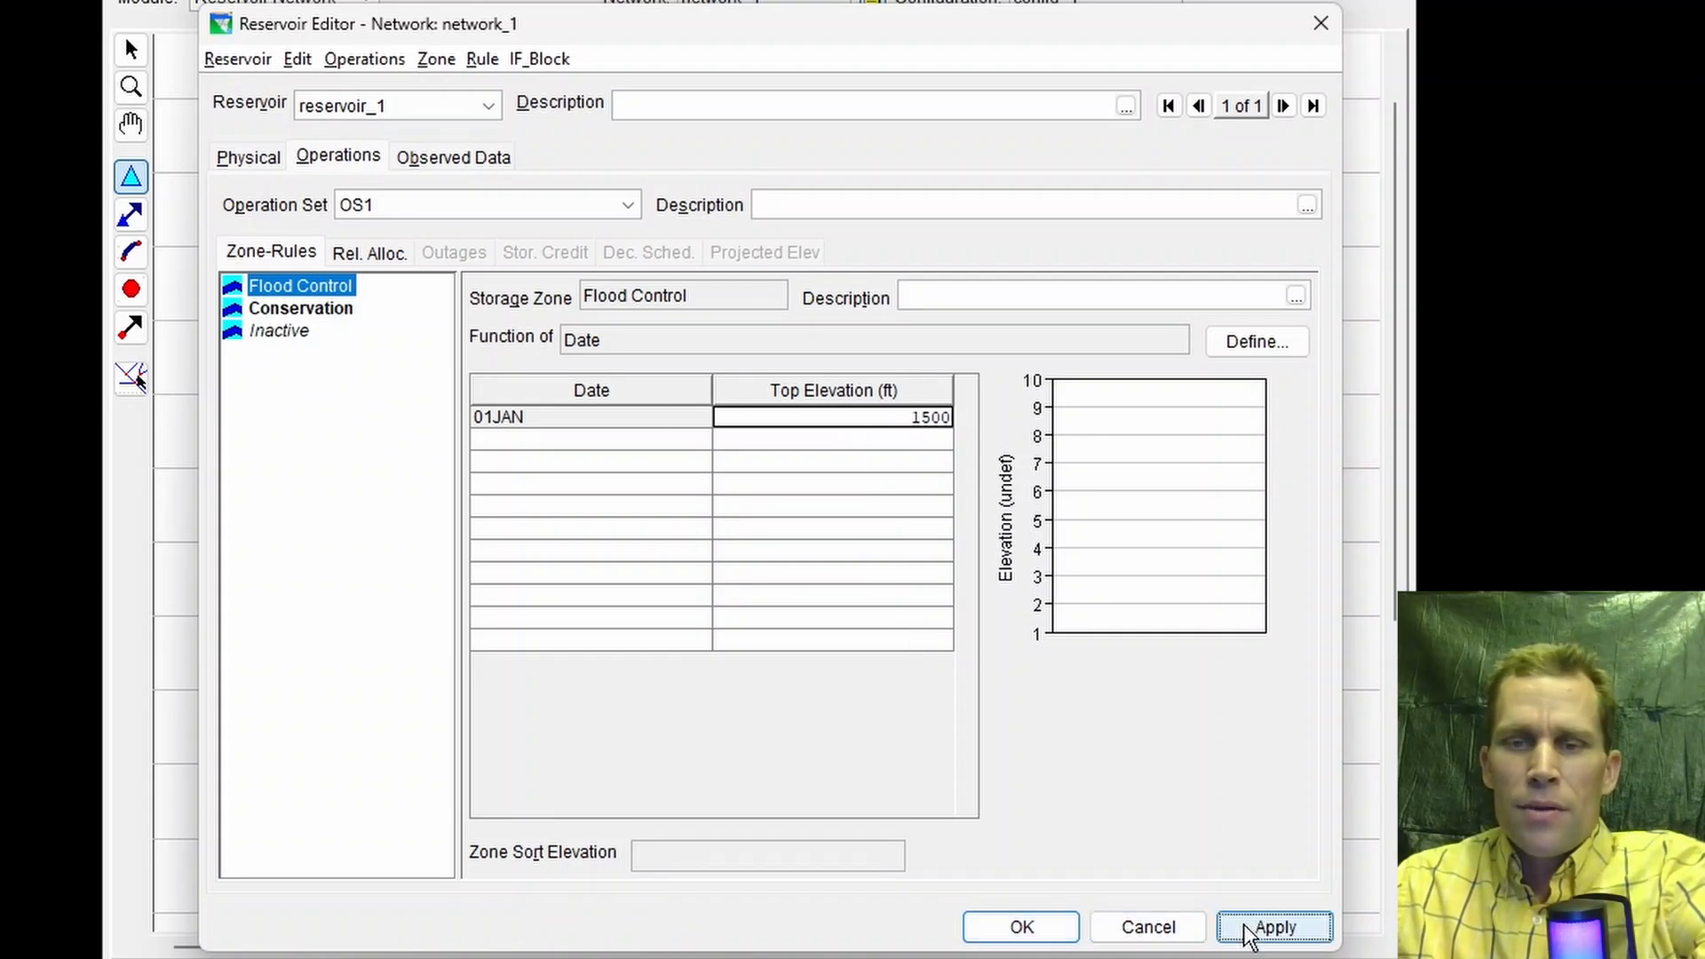
Step: Set the top elevation of the Conservation zone to 1480 ft for 01JAN and apply it
{"action": "left_click", "coordinate": [285, 306]}
{"action": "left_click", "coordinate": [777, 417]}
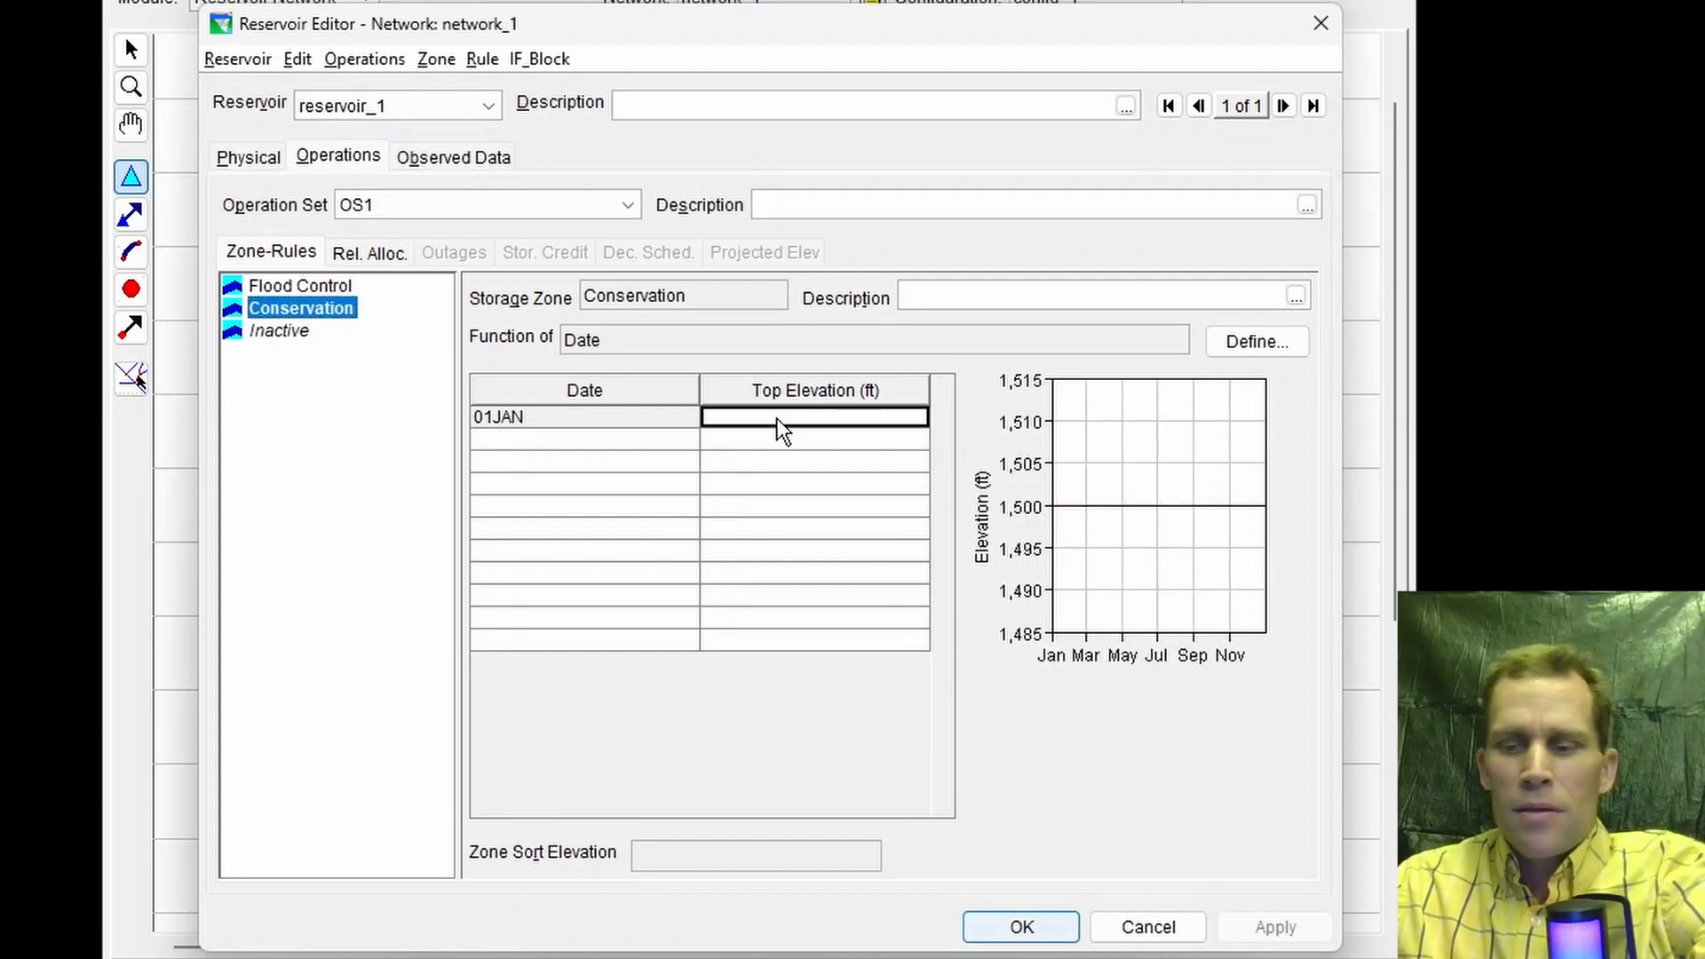
{"action": "type", "text": "1480"}
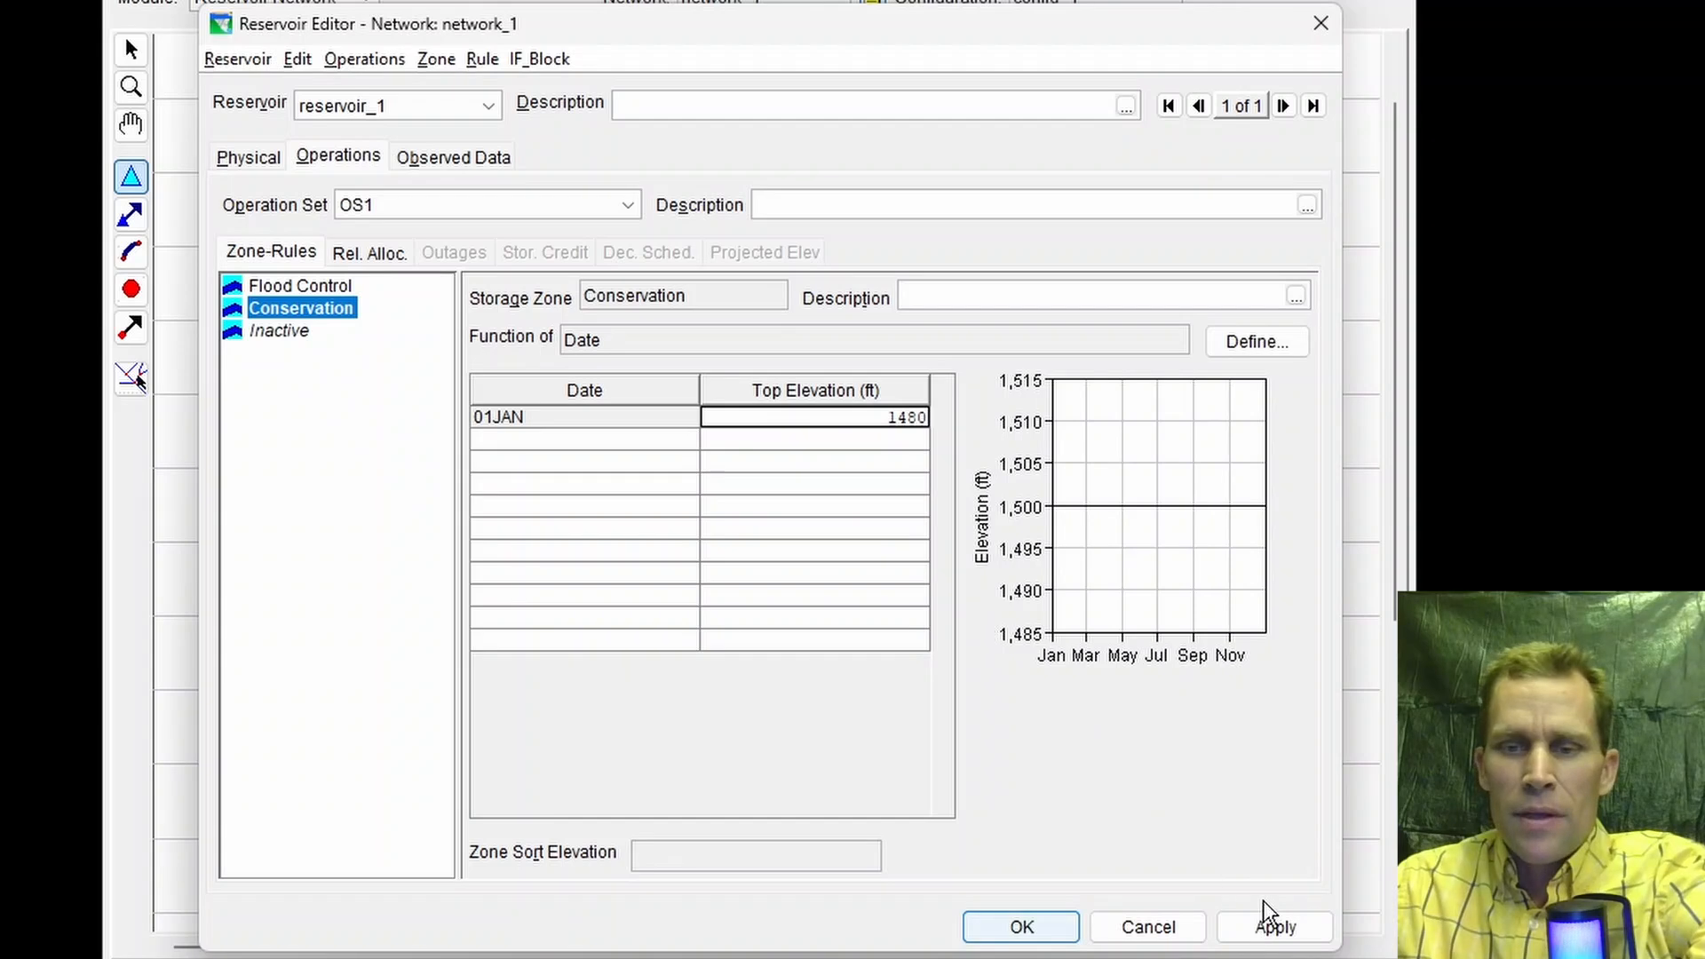
{"action": "left_click", "coordinate": [1276, 929]}
Step: Set the top elevation of the Inactive zone to 1400 ft for 01JAN and review the enlarged storage zones plot
{"action": "left_click", "coordinate": [298, 332]}
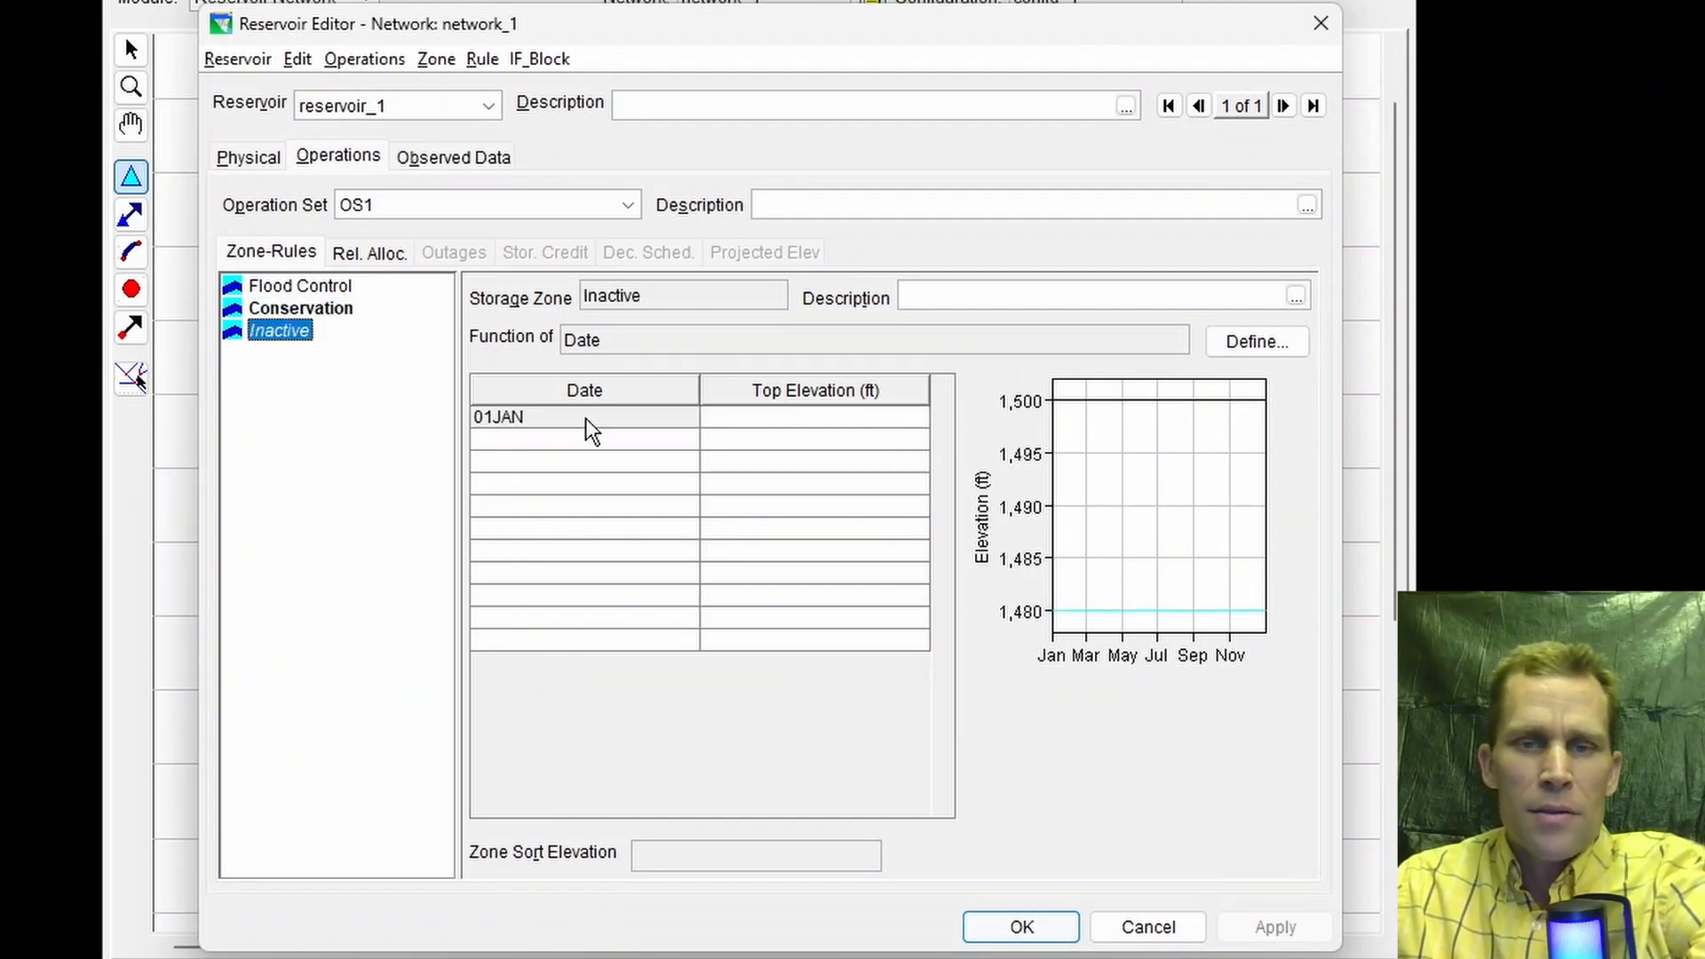
{"action": "left_click", "coordinate": [744, 417]}
{"action": "type", "text": "1"}
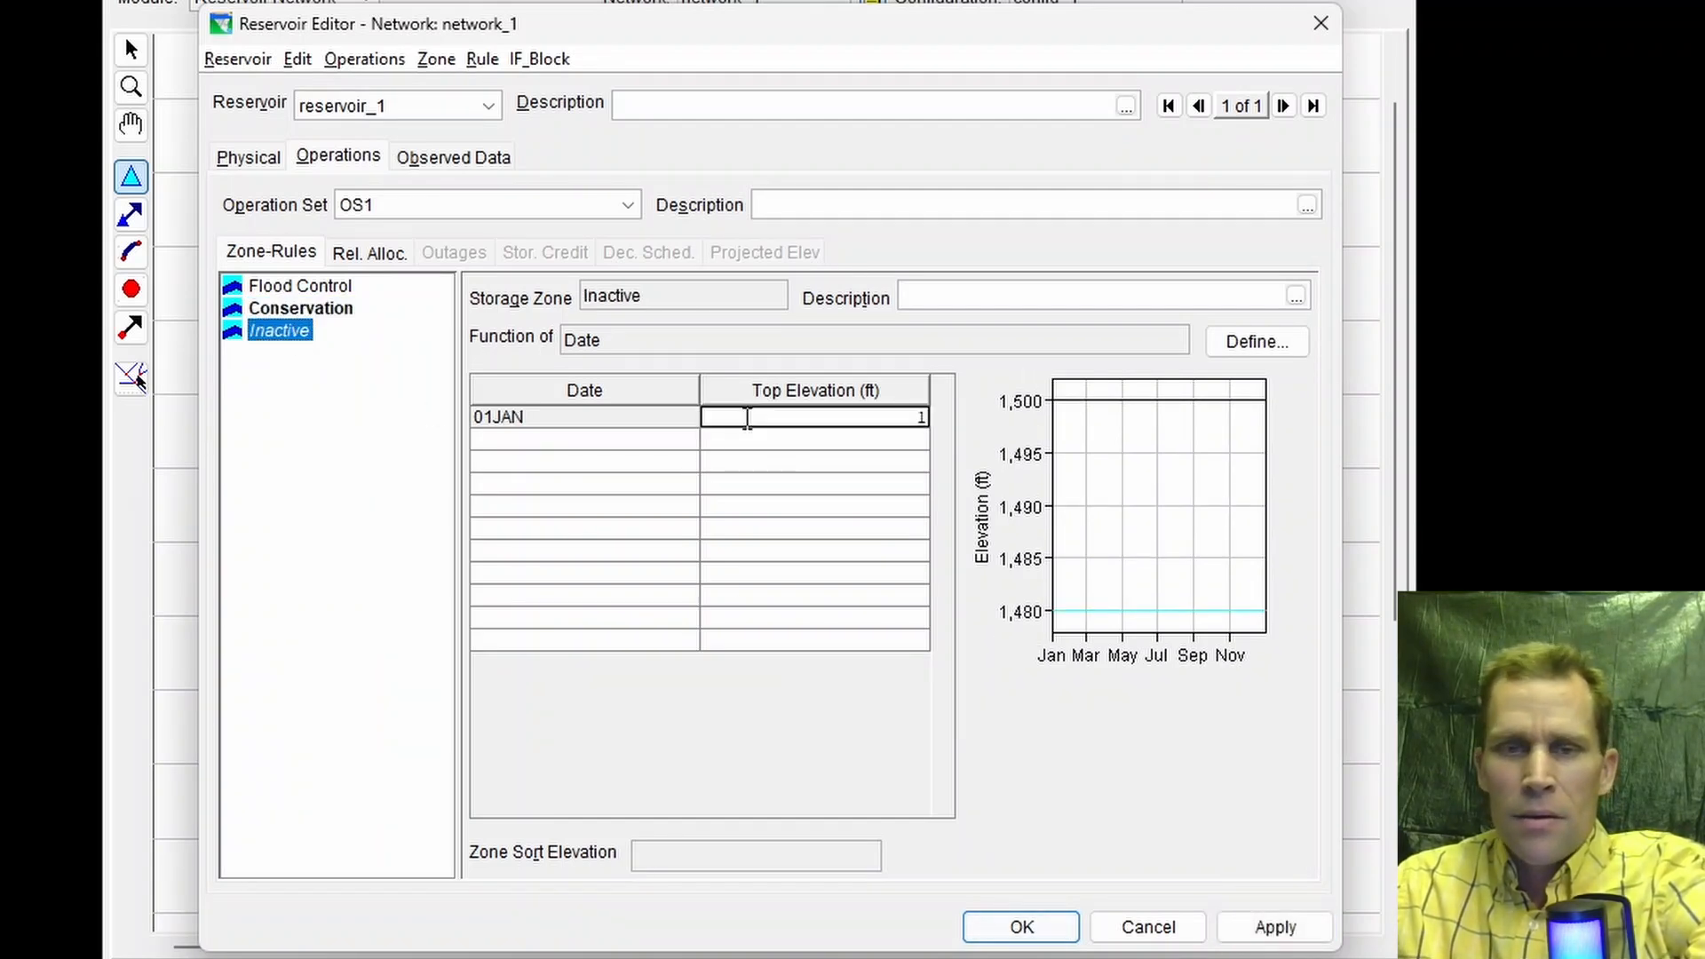
{"action": "type", "text": "400"}
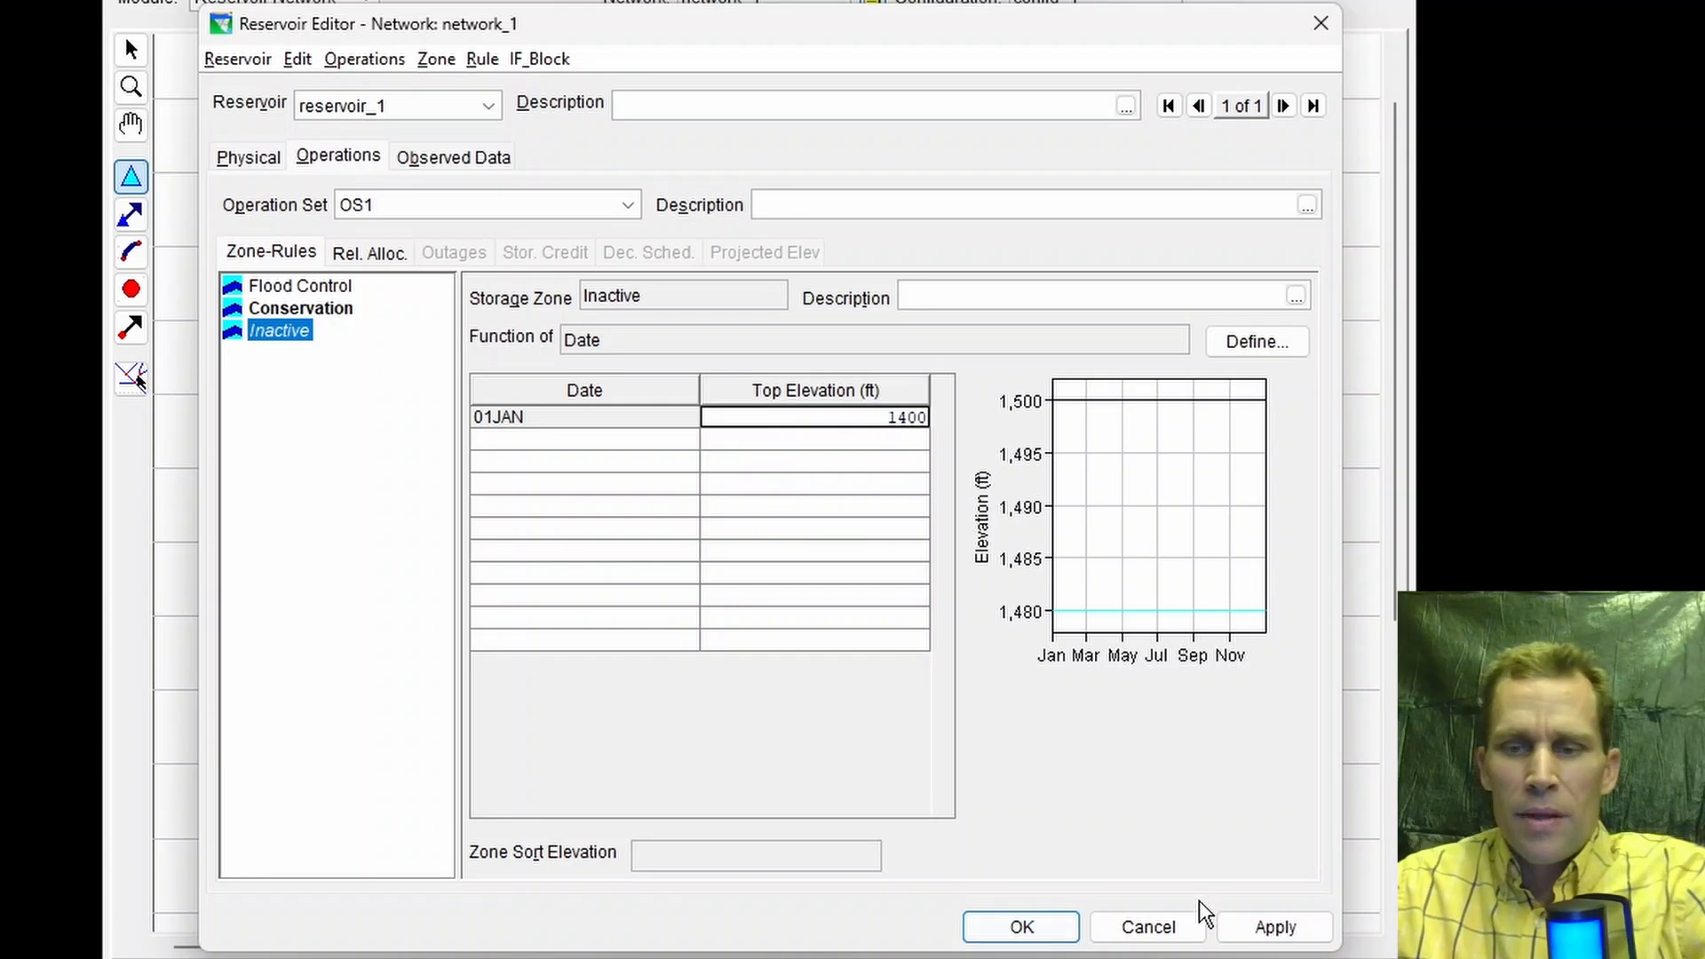
{"action": "left_click", "coordinate": [1275, 926]}
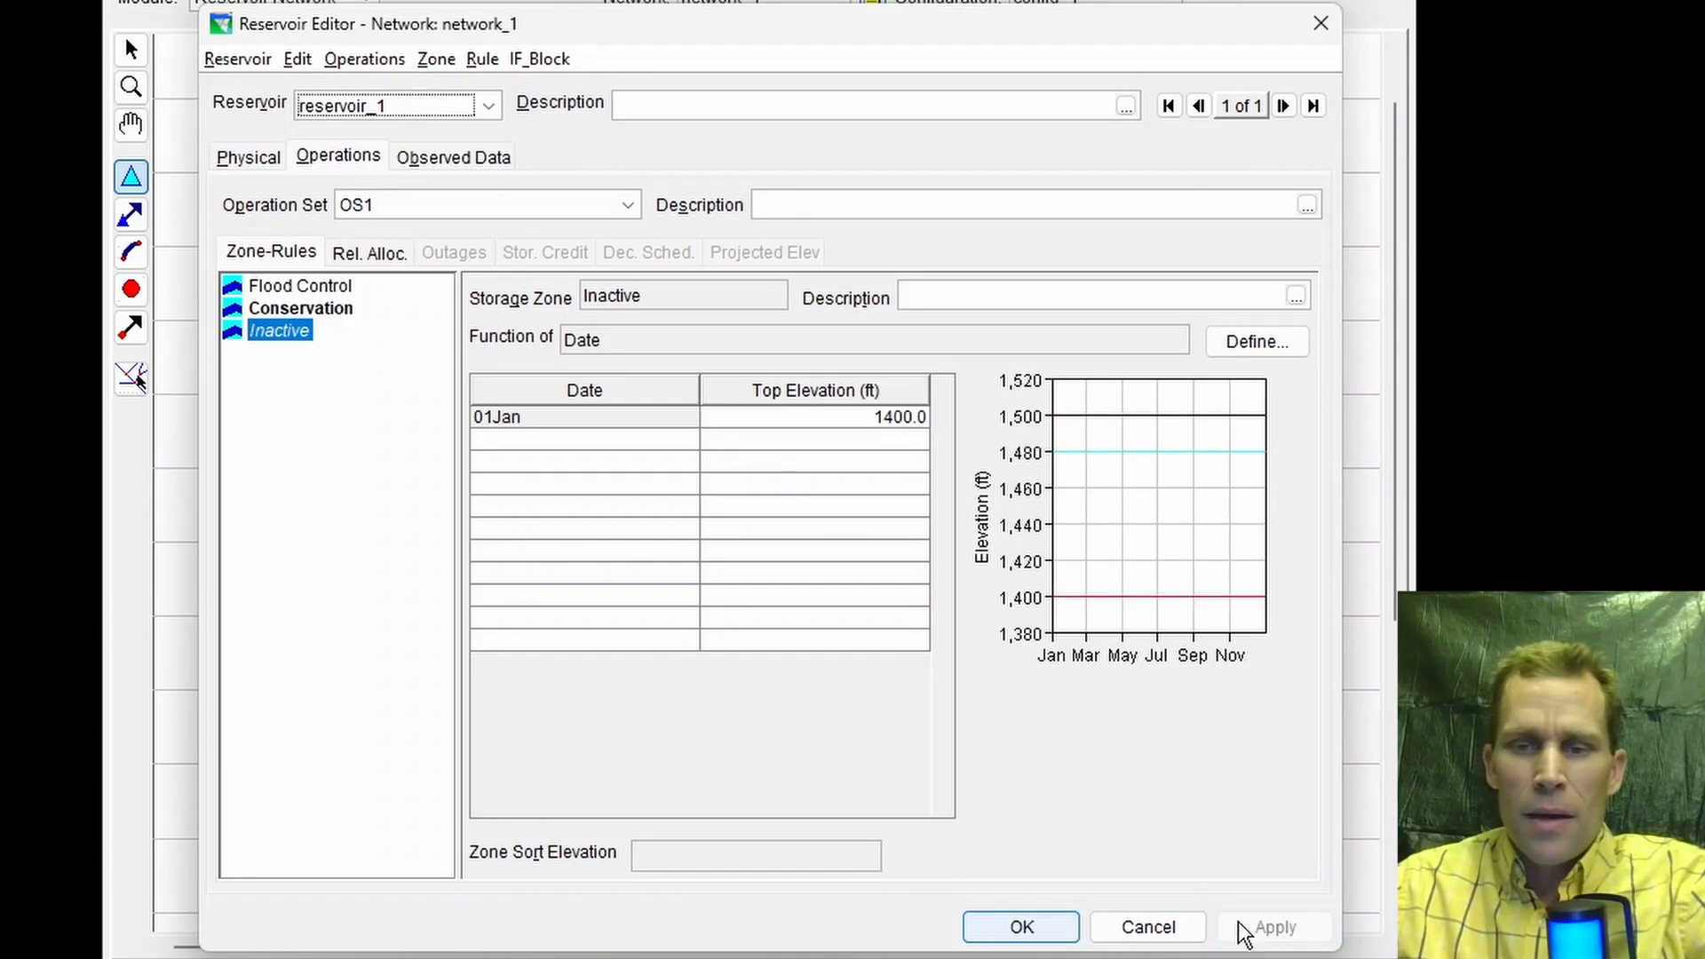
{"action": "double_click", "coordinate": [1121, 563]}
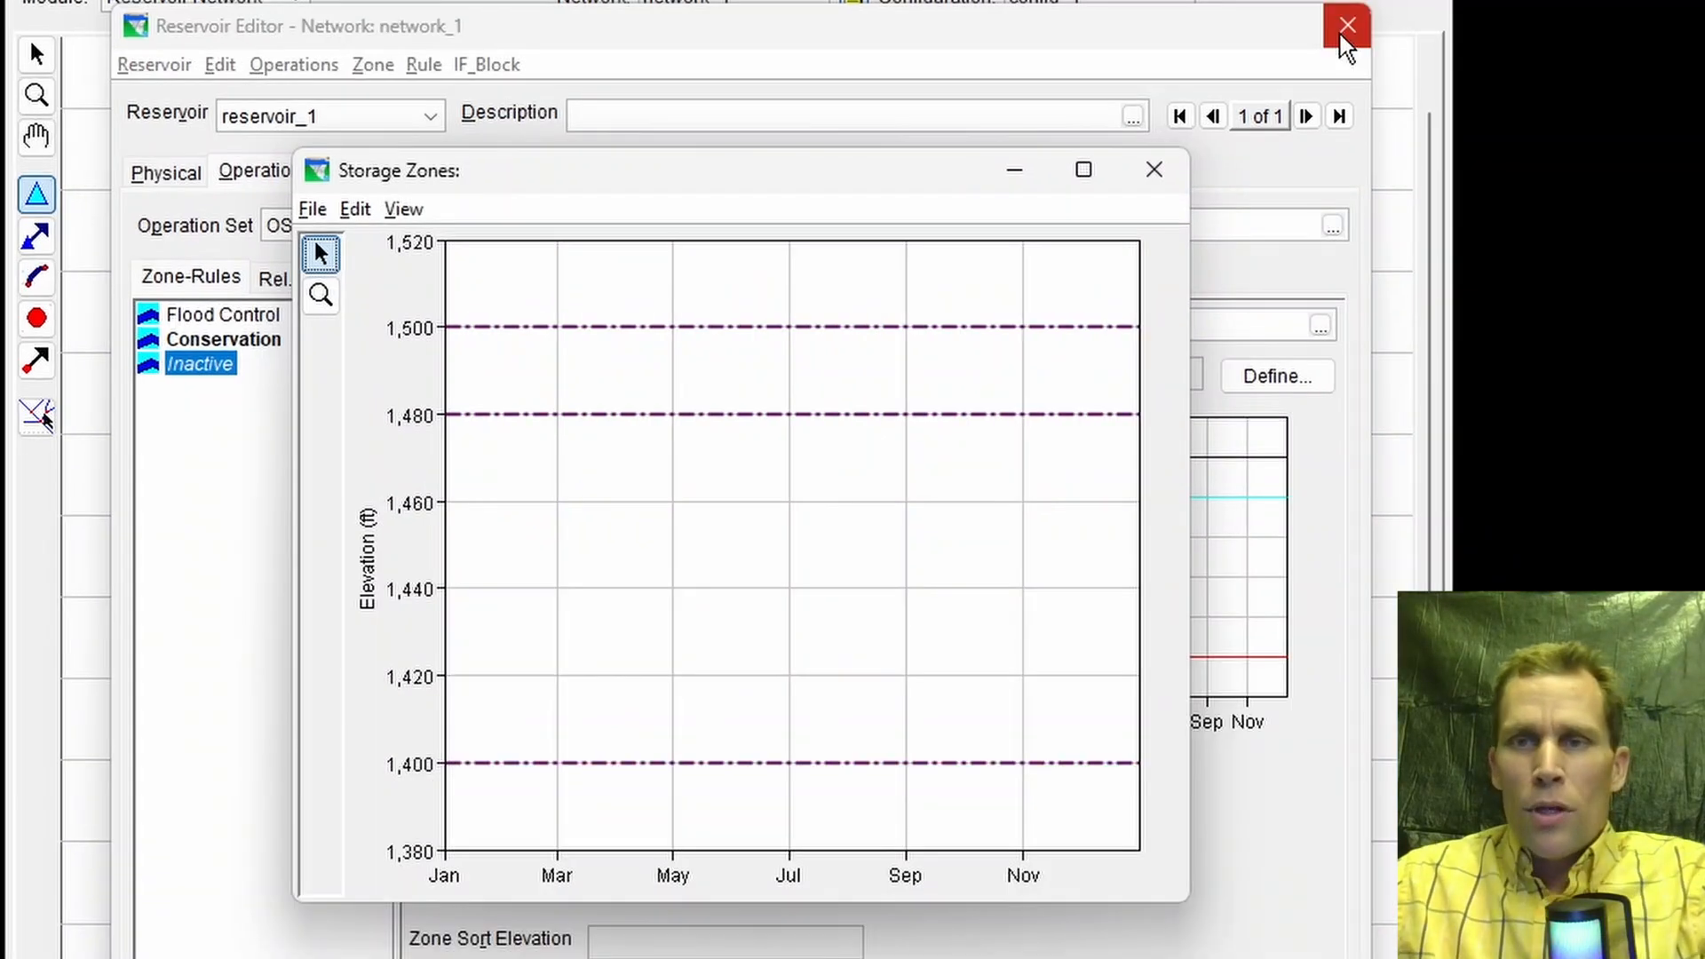
{"action": "left_click", "coordinate": [1348, 31]}
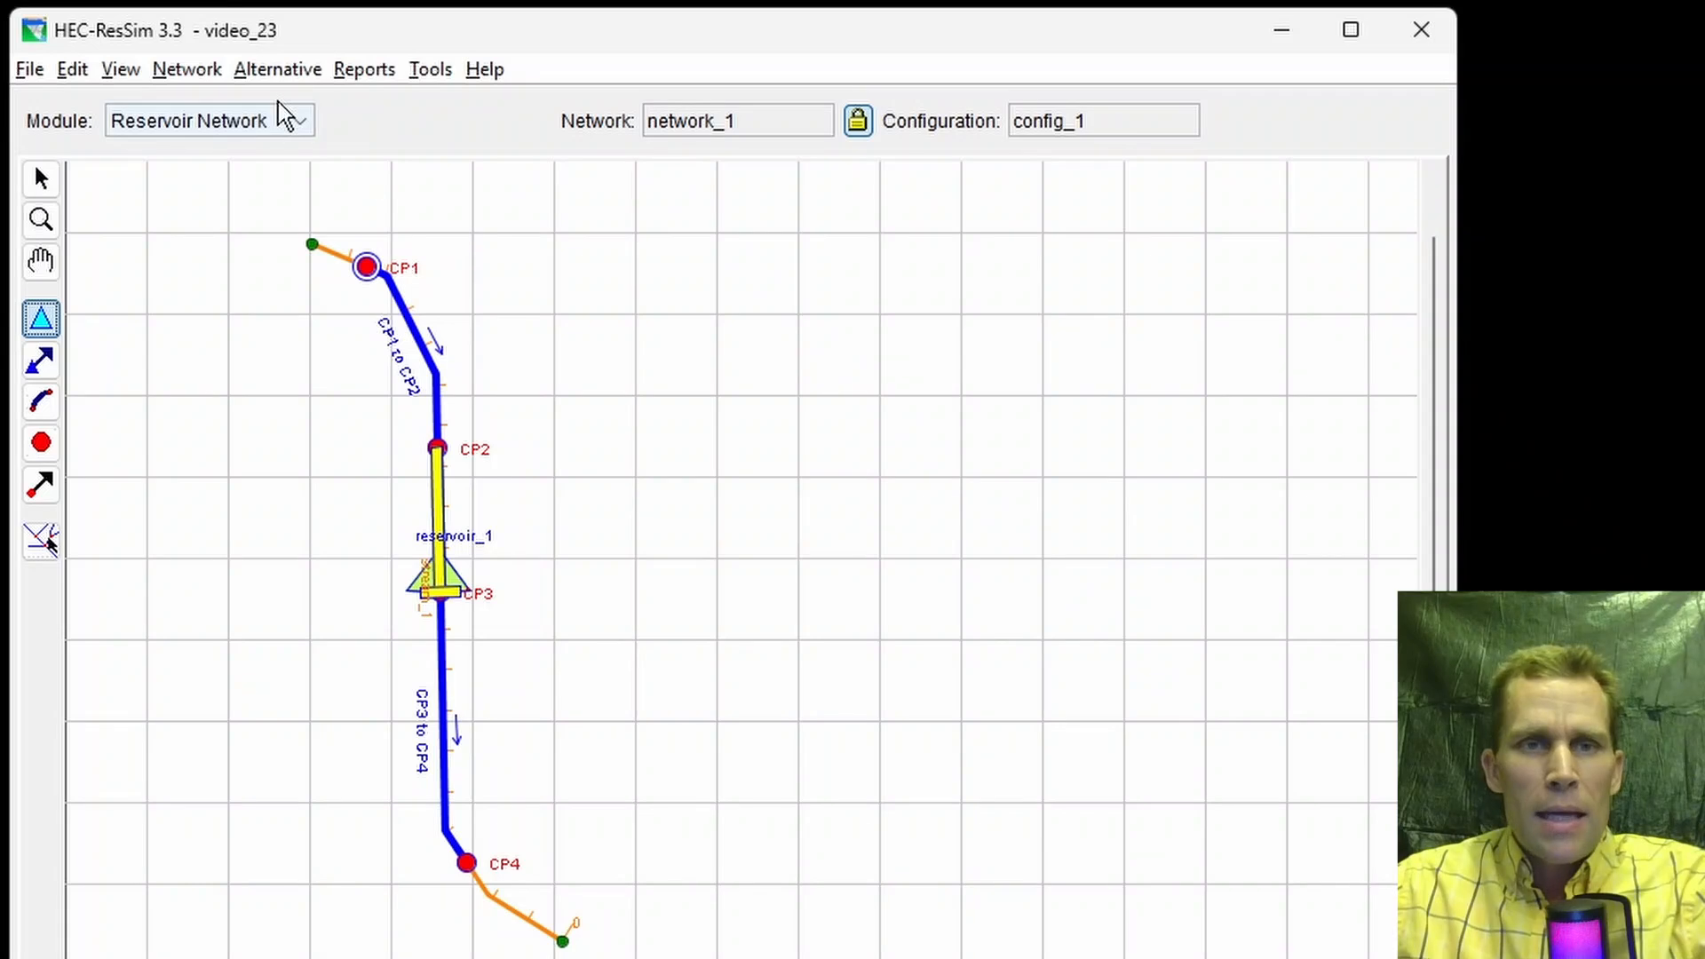
Step: Create a new alternative named alt_1 based on network_1
{"action": "left_click", "coordinate": [277, 70]}
{"action": "left_click", "coordinate": [305, 105]}
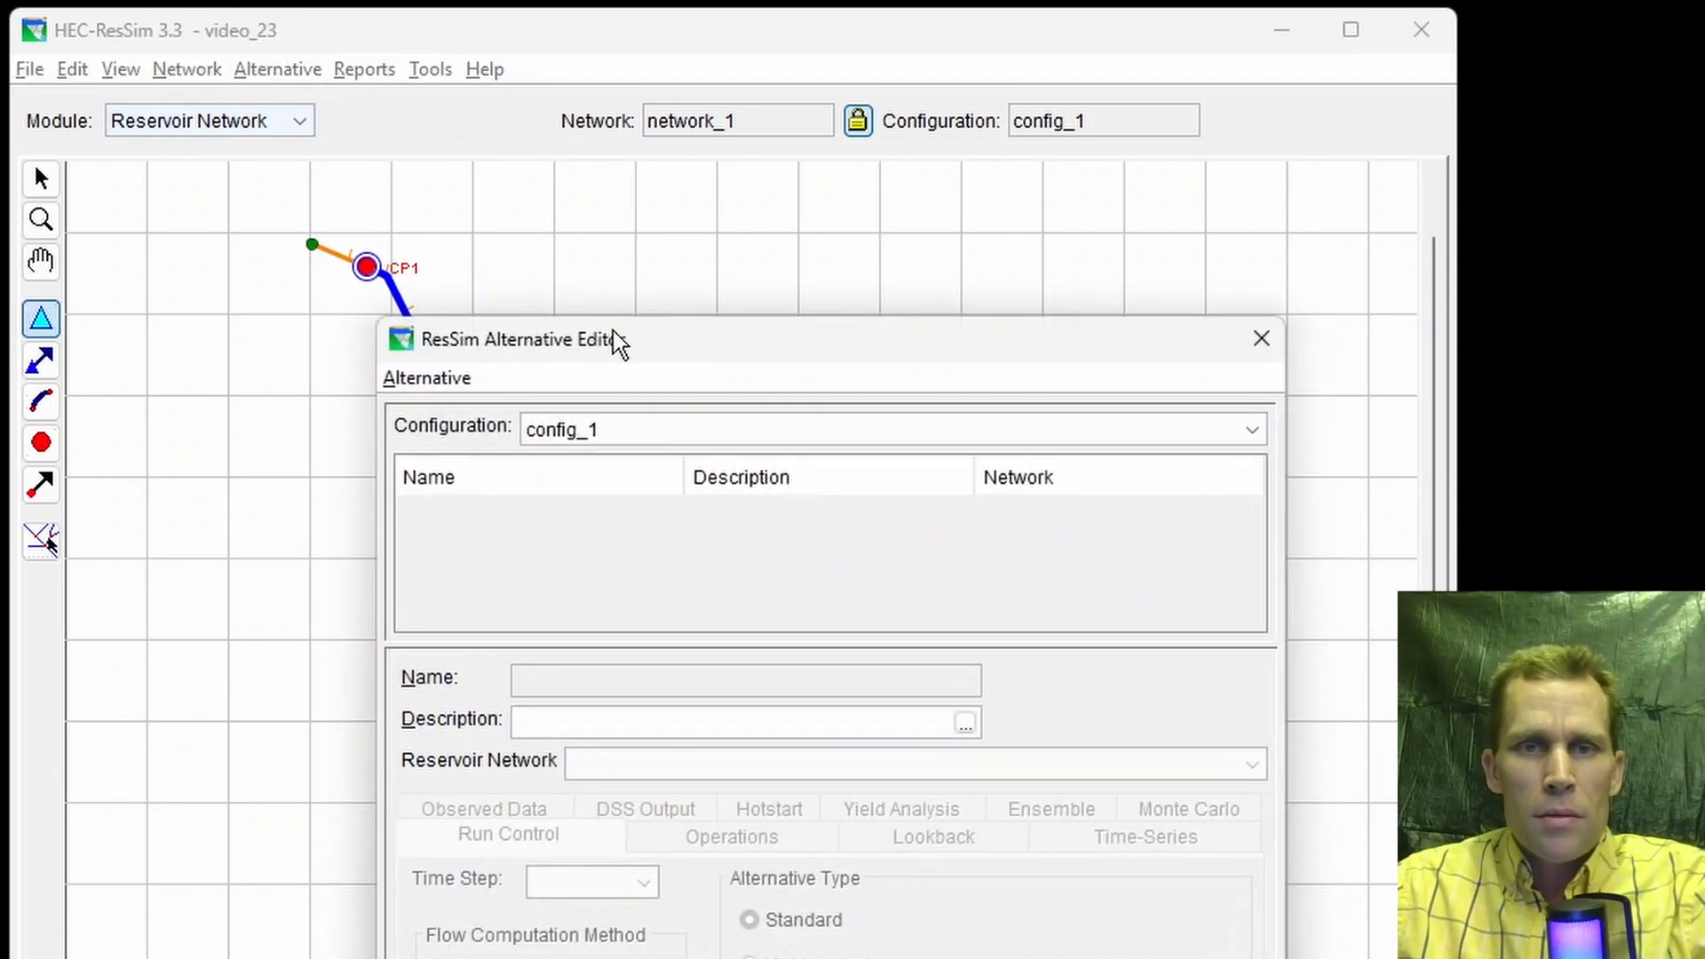
{"action": "left_click_drag", "start_coordinate": [617, 343], "coordinate": [765, 145]}
{"action": "left_click", "coordinate": [520, 82]}
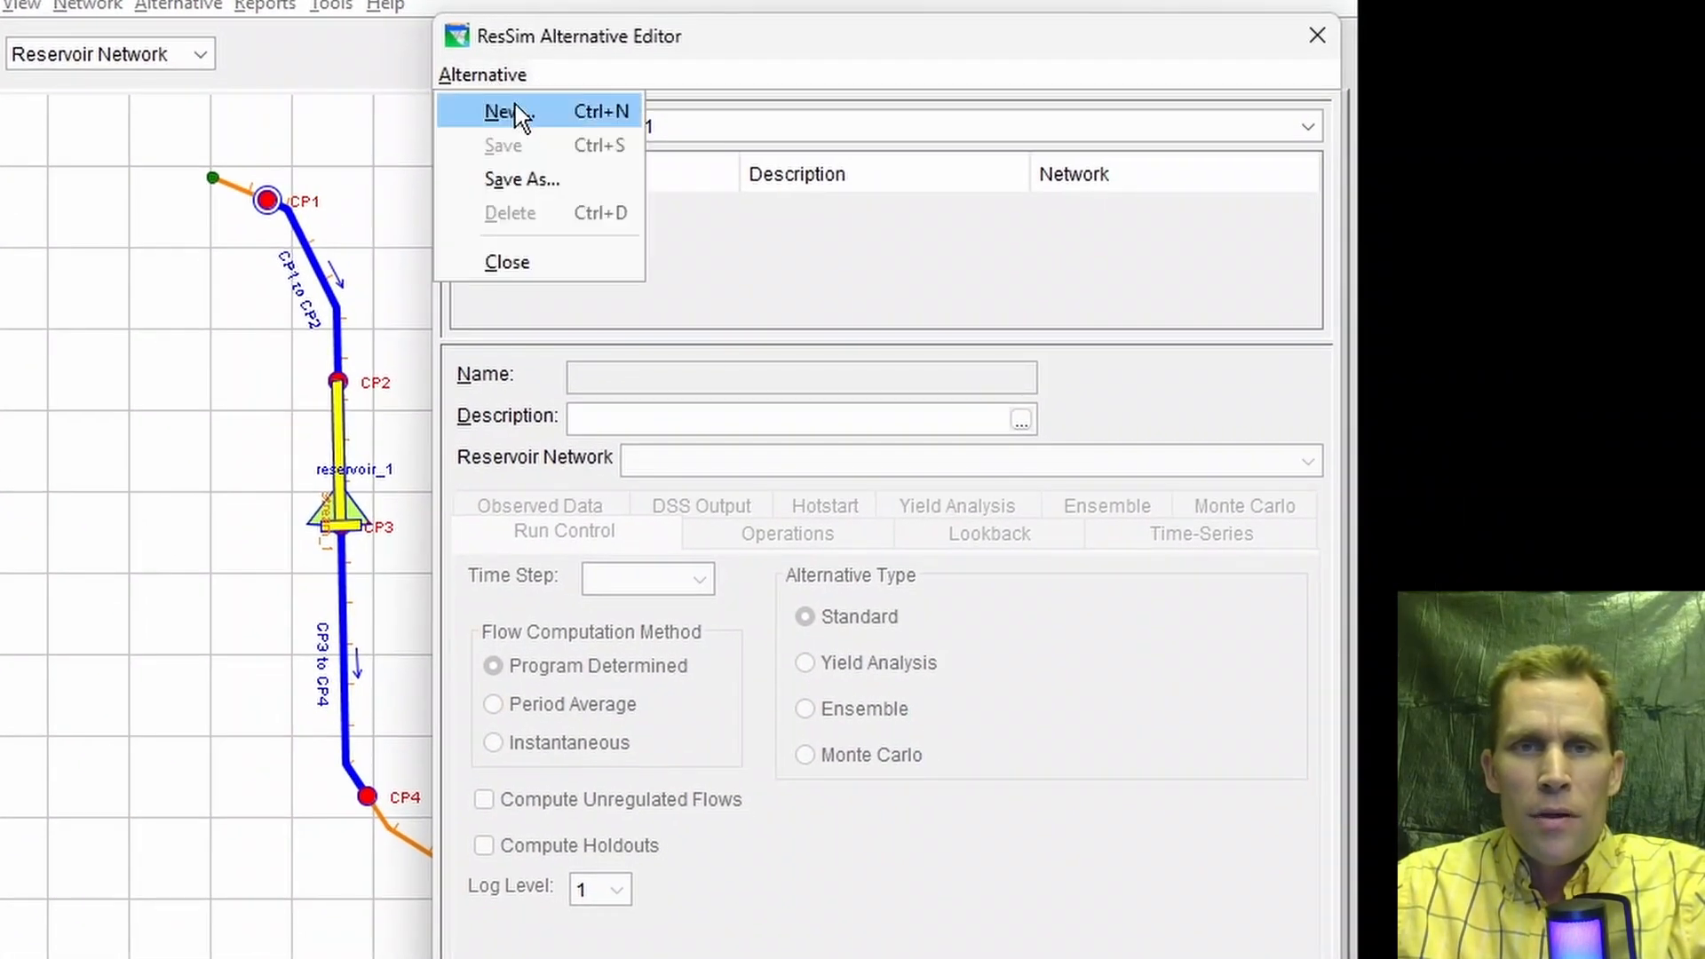
{"action": "left_click", "coordinate": [516, 105]}
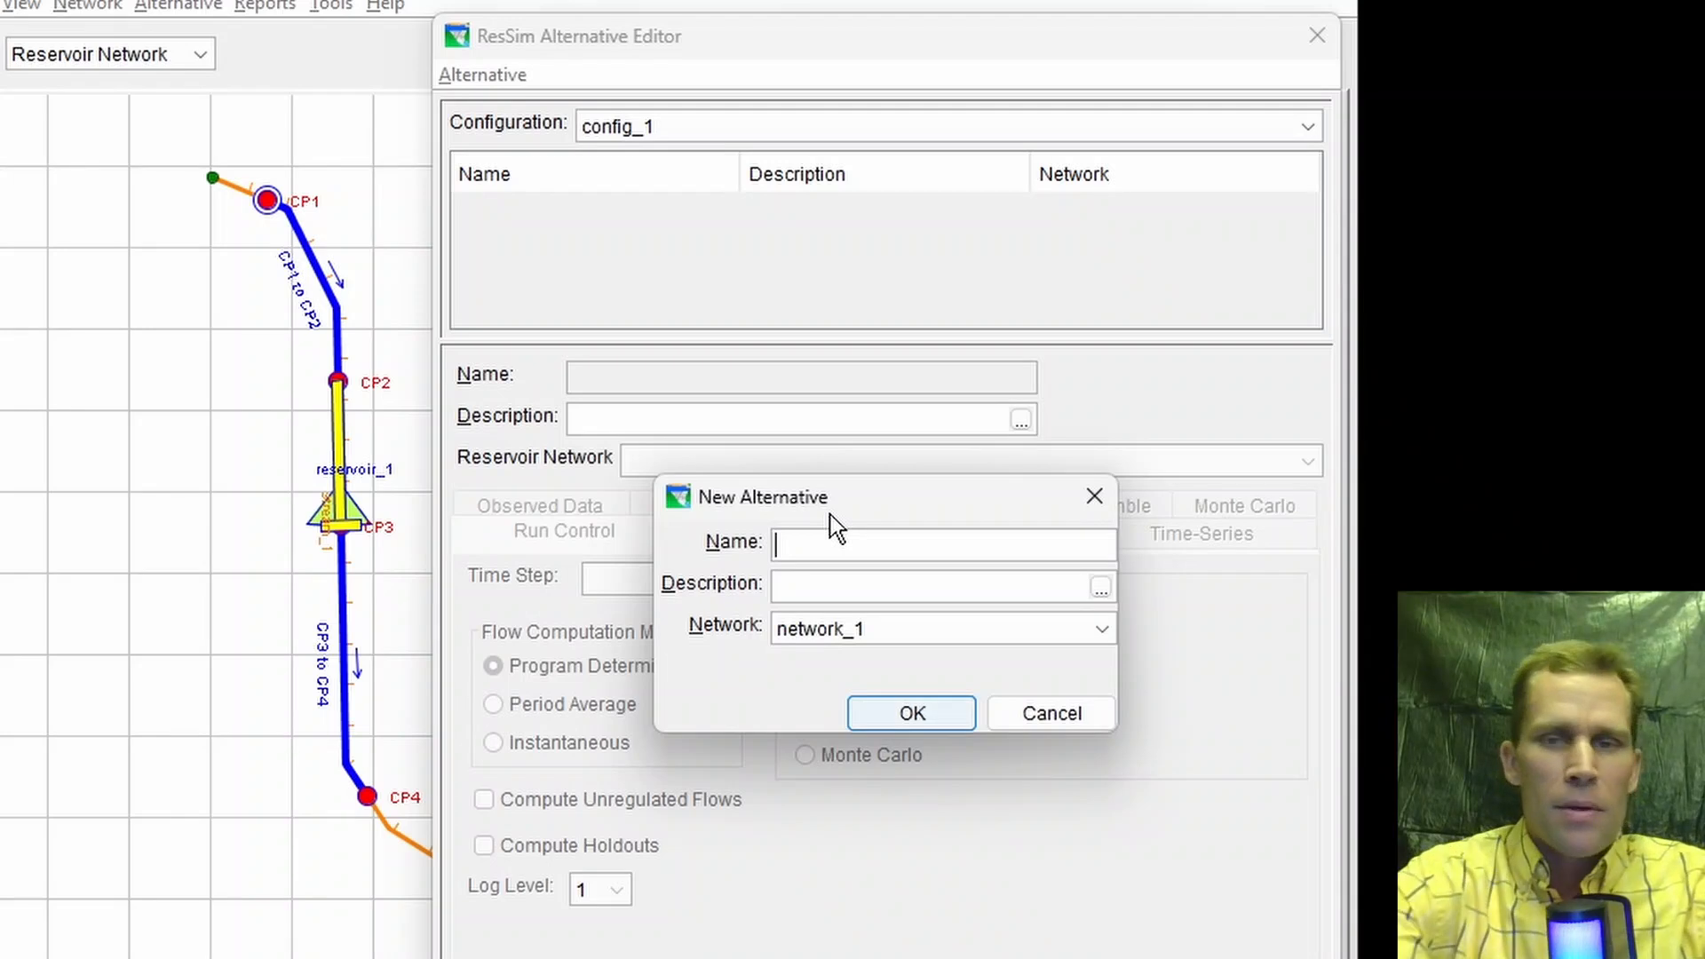
{"action": "type", "text": "alt_1"}
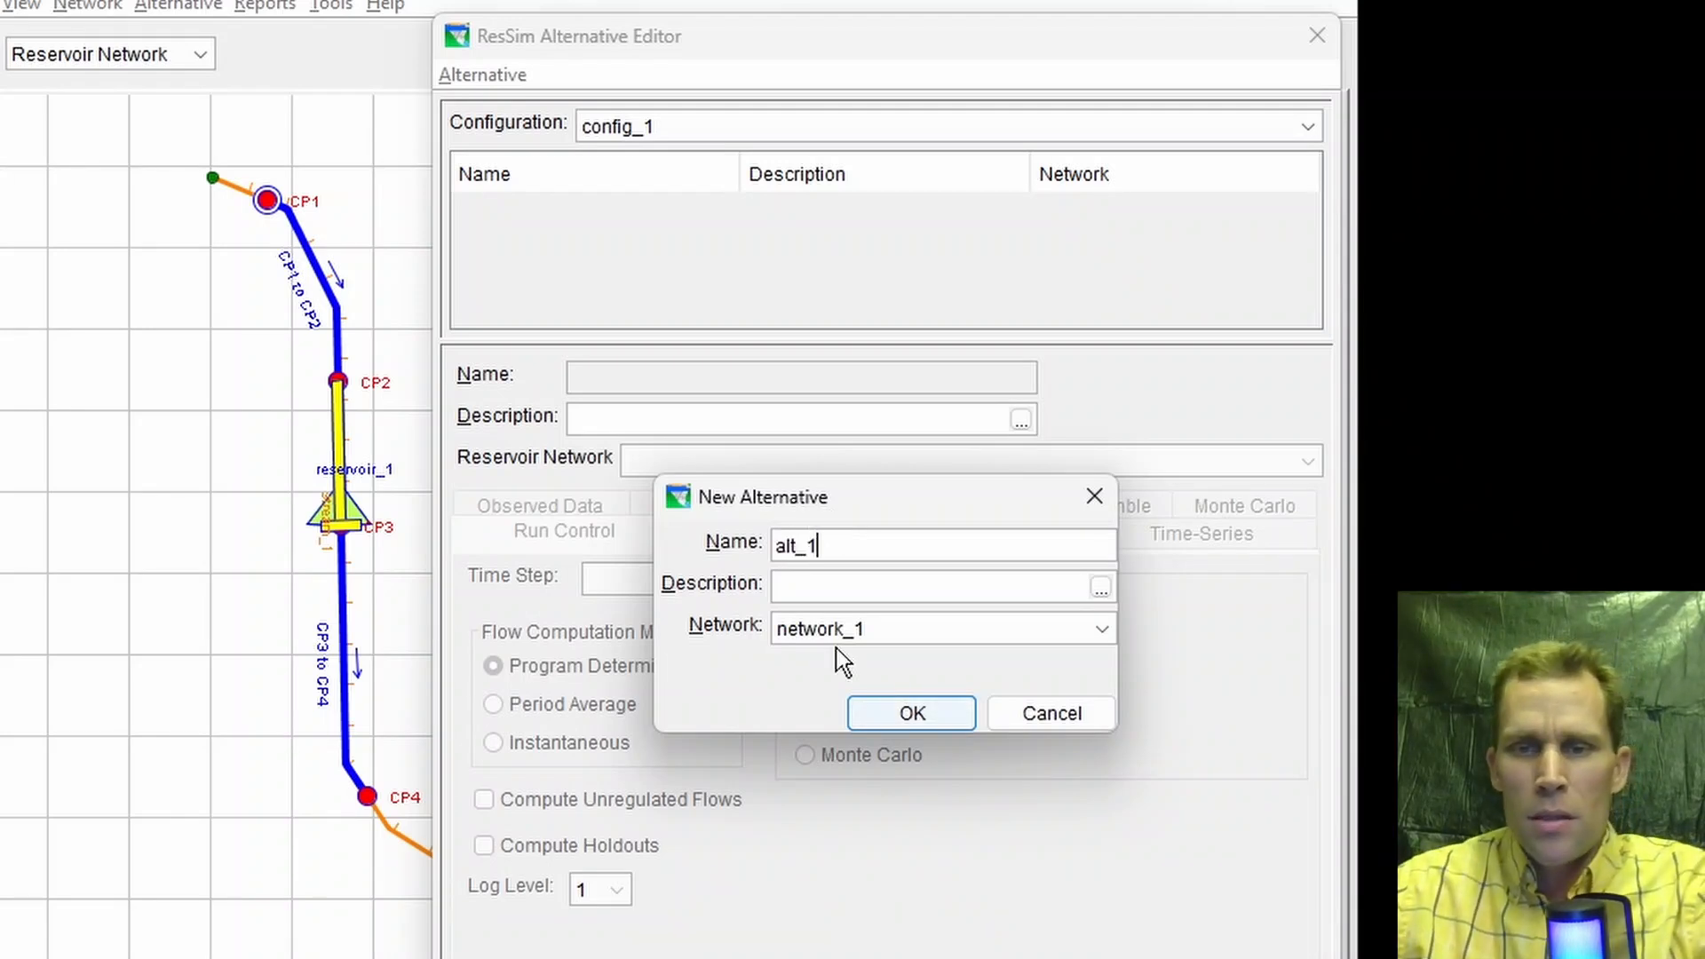
{"action": "left_click", "coordinate": [891, 714]}
Step: Set the time step of alt_1 to 1 Hour and assign operation set OS1 to reservoir_1
{"action": "left_click", "coordinate": [679, 590]}
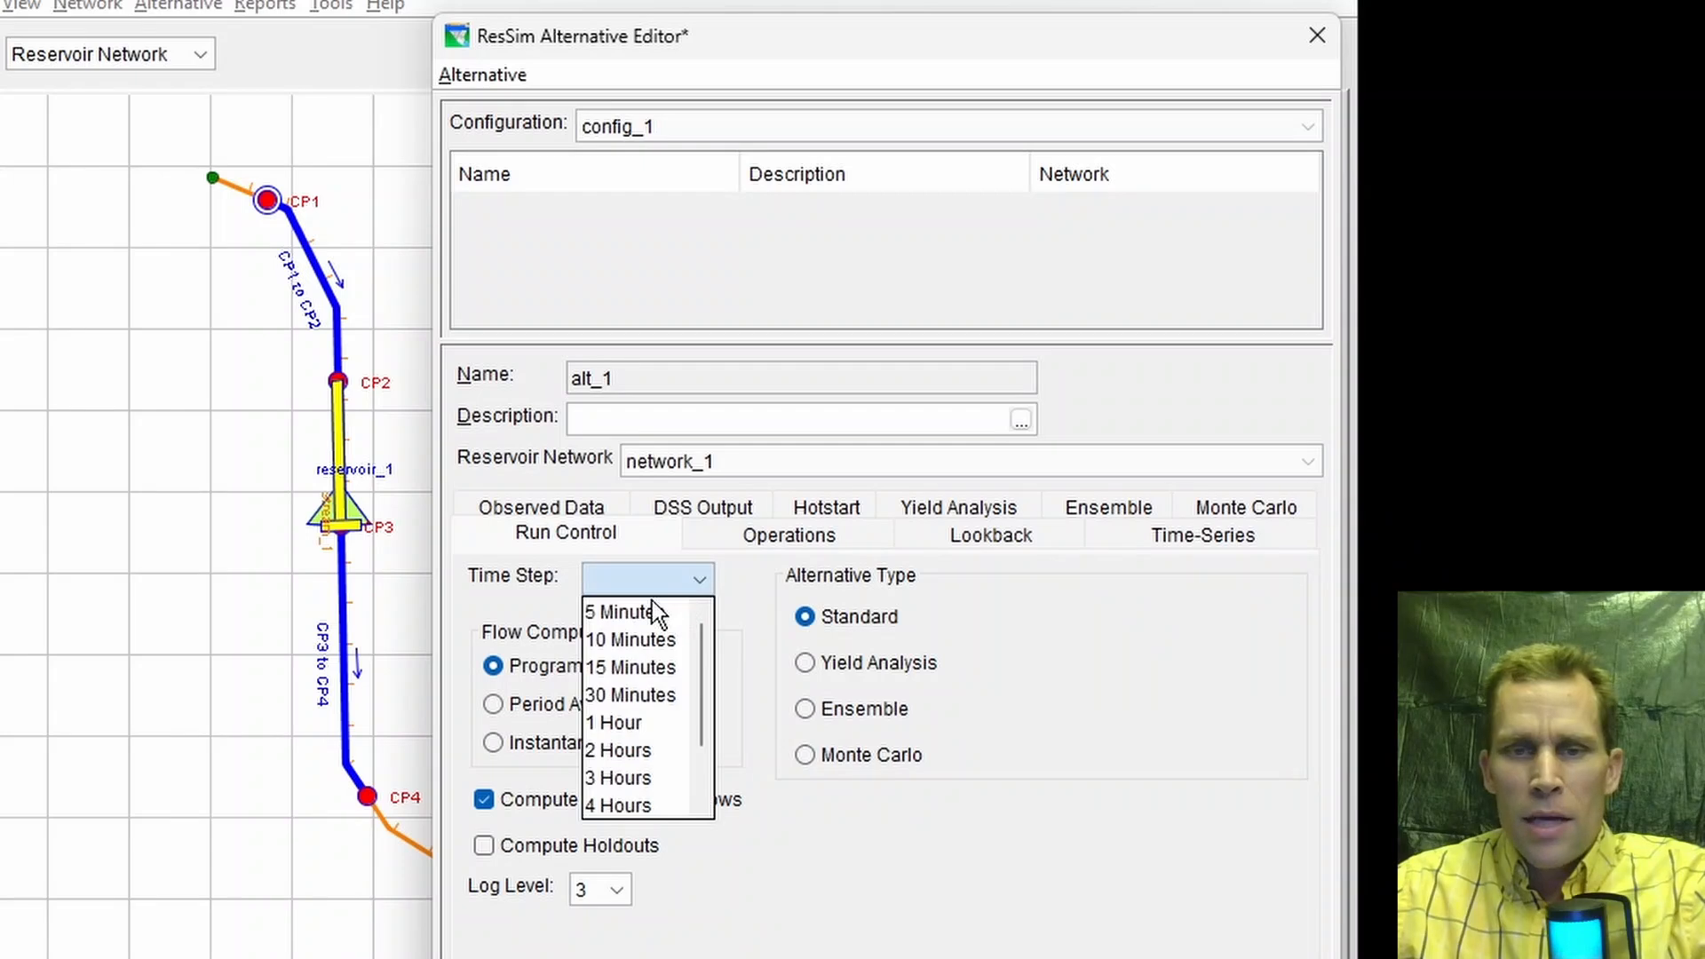
{"action": "left_click", "coordinate": [669, 713]}
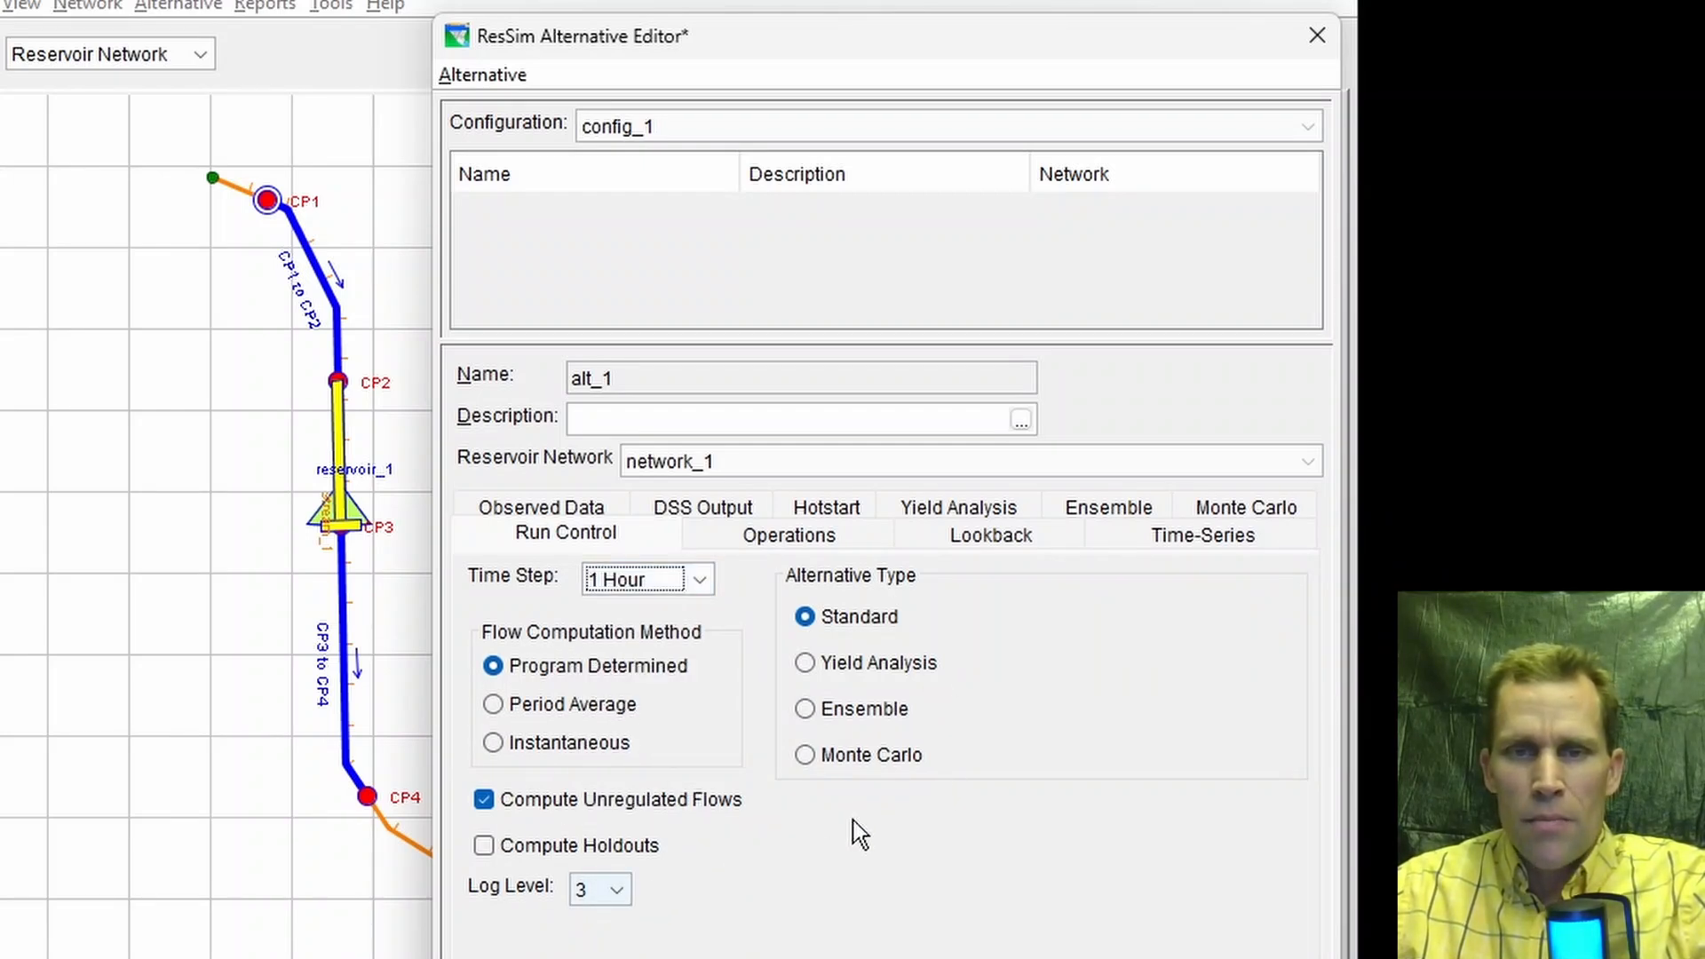
{"action": "left_click", "coordinate": [802, 548]}
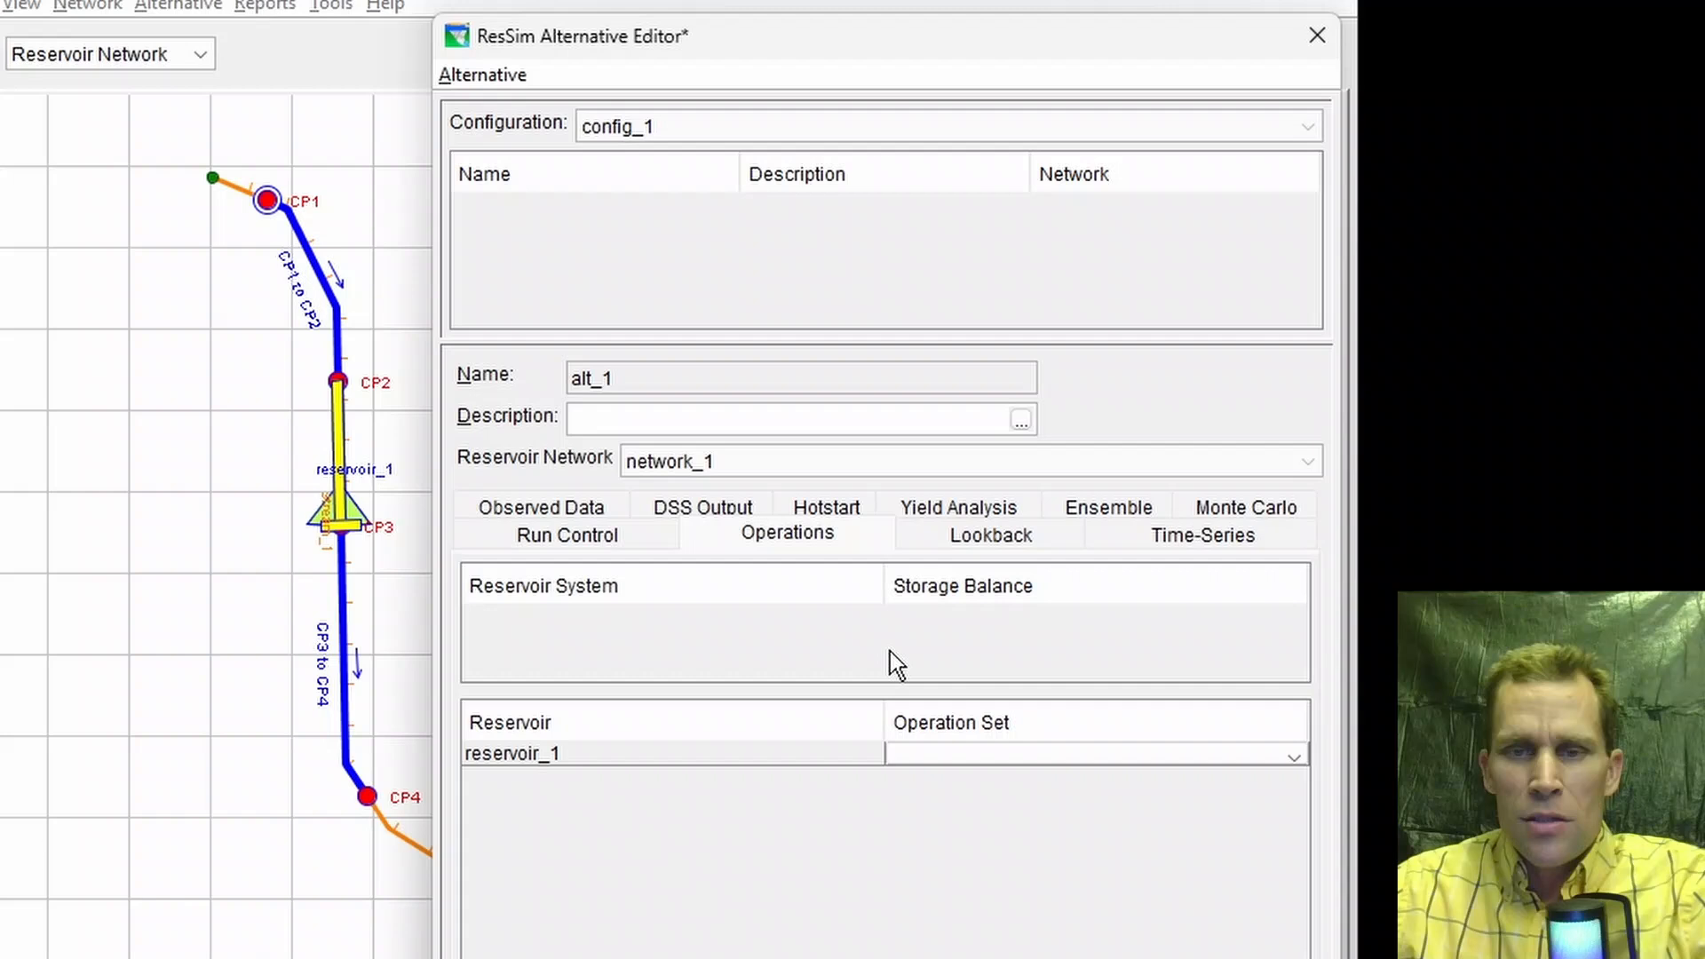
{"action": "left_click", "coordinate": [941, 753]}
{"action": "left_click", "coordinate": [938, 808]}
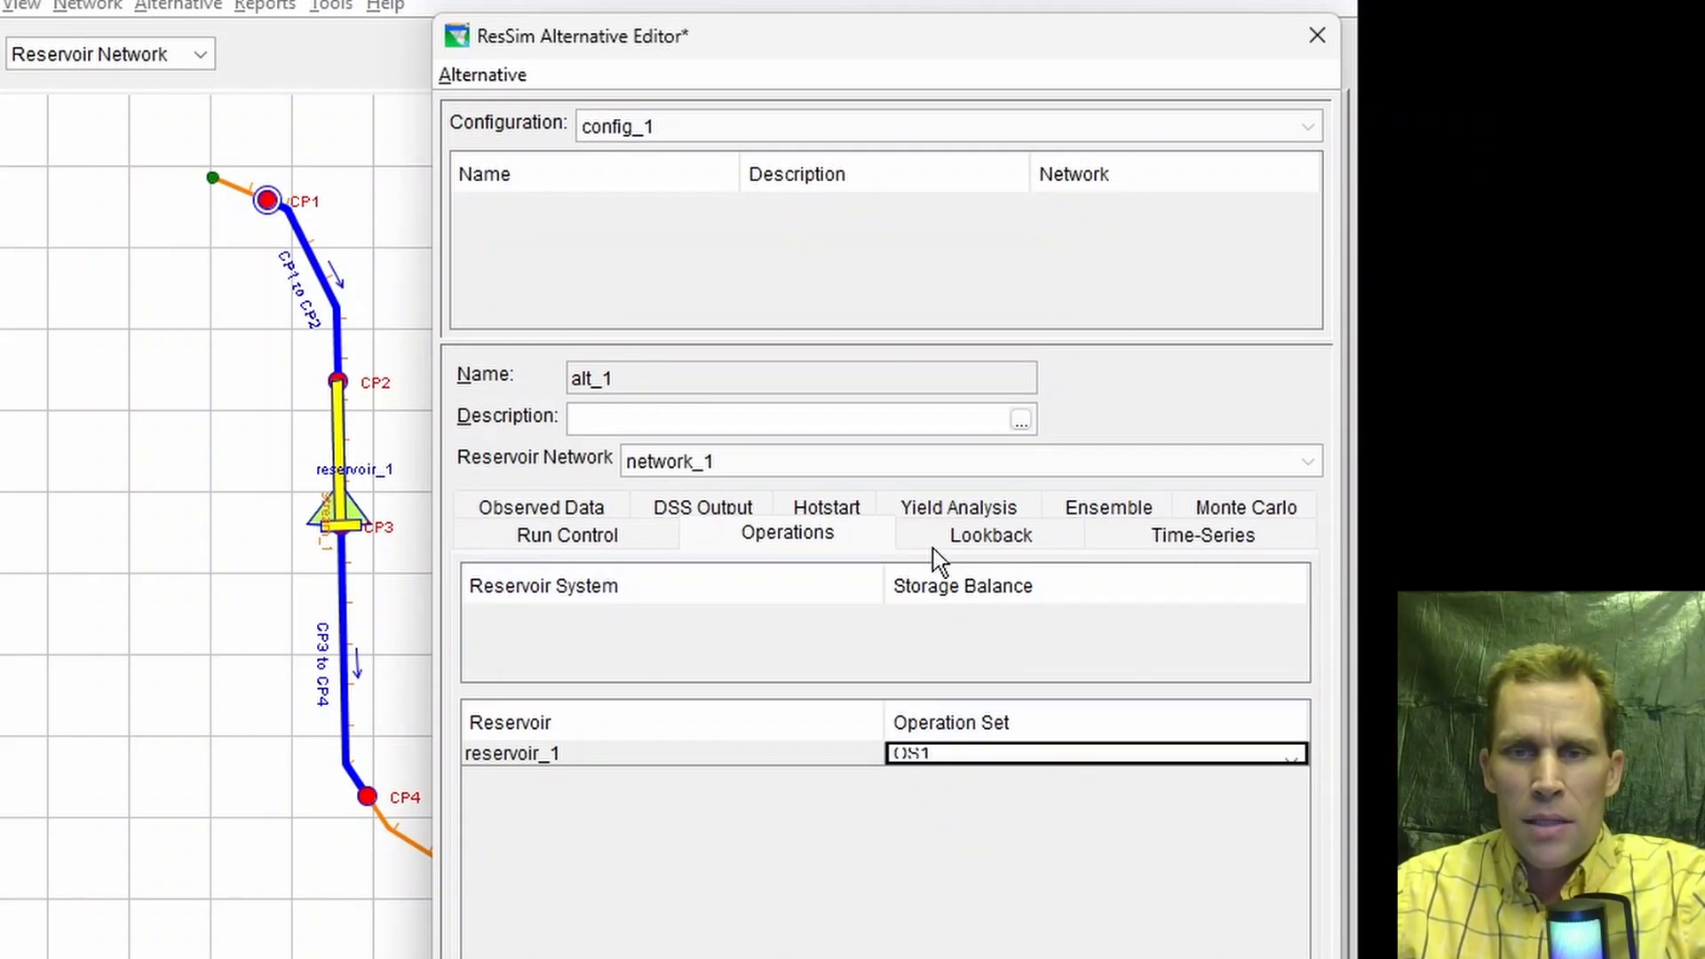
Step: Set the default lookback elevation of the pool to 1480 and the lookback release of the controlled outlet to 2000
{"action": "left_click", "coordinate": [981, 554]}
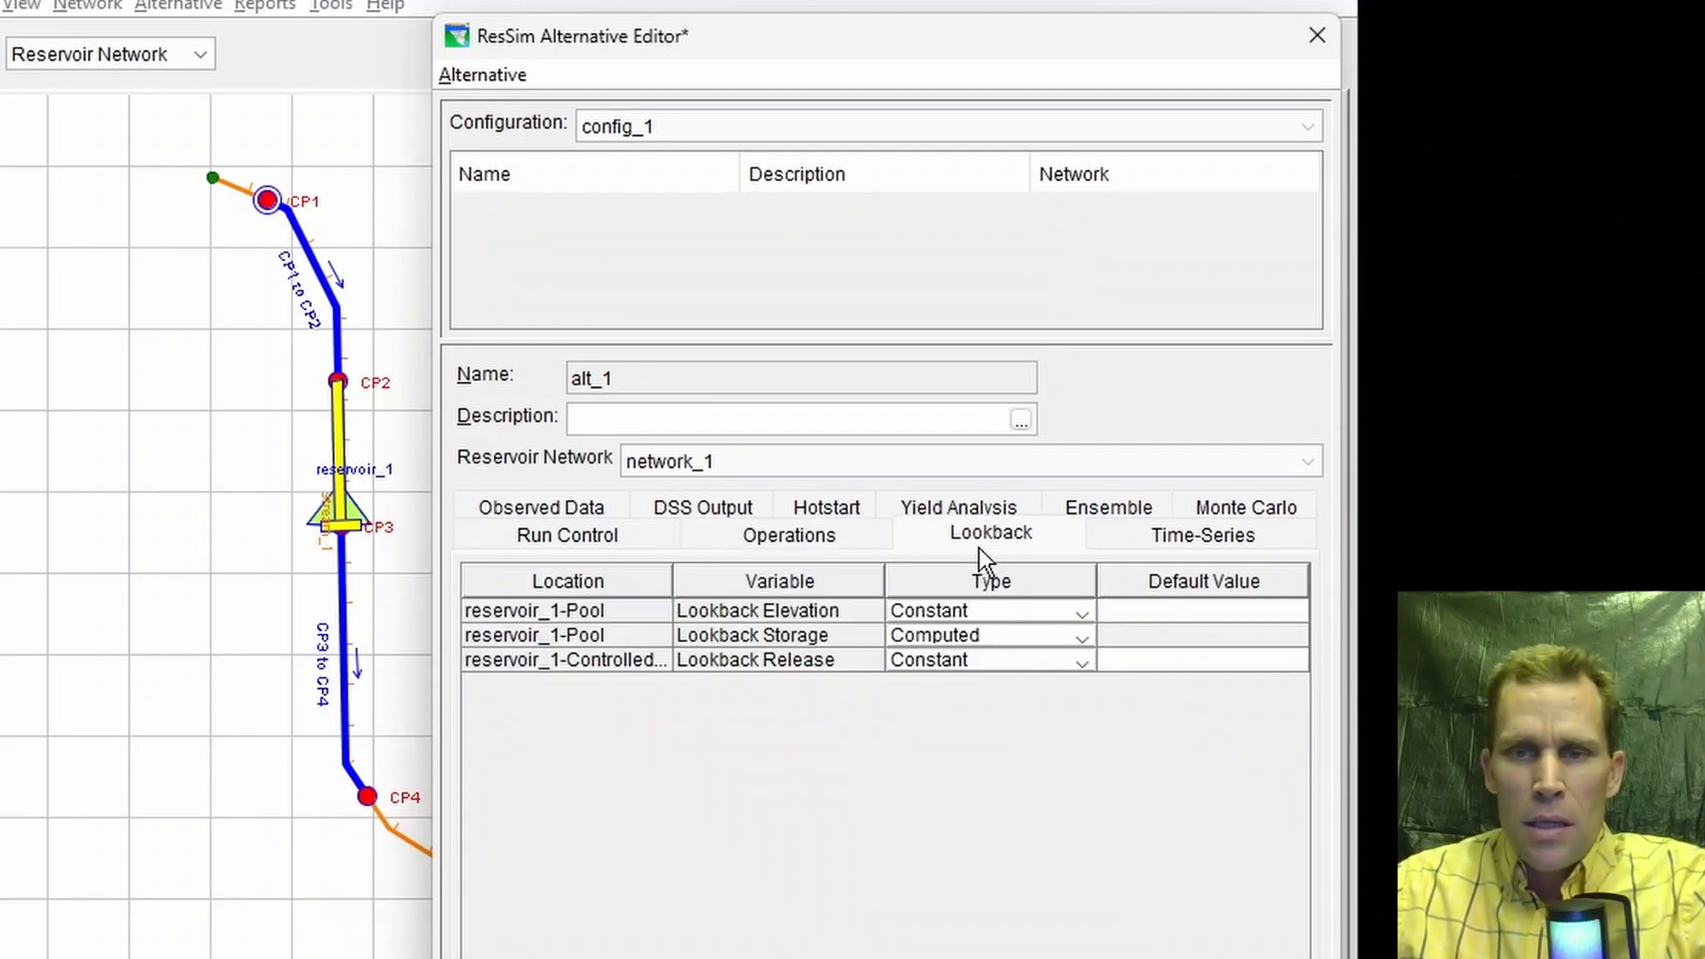
{"action": "left_click", "coordinate": [1155, 615]}
{"action": "type", "text": "14"}
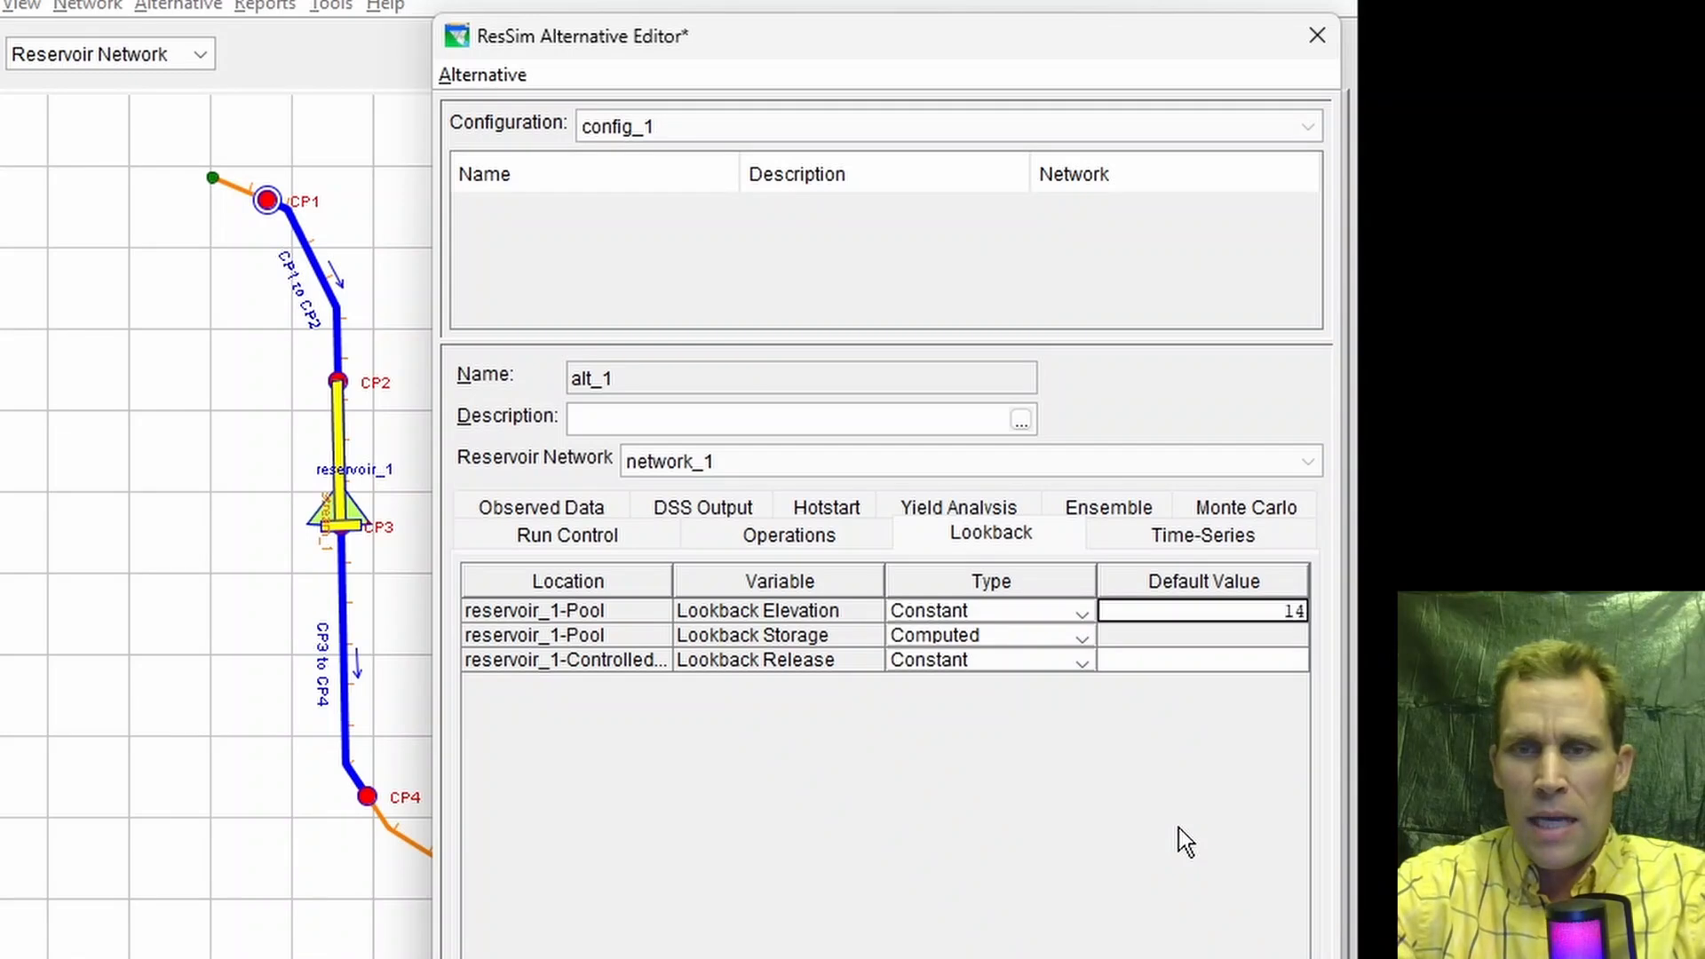
{"action": "type", "text": "80"}
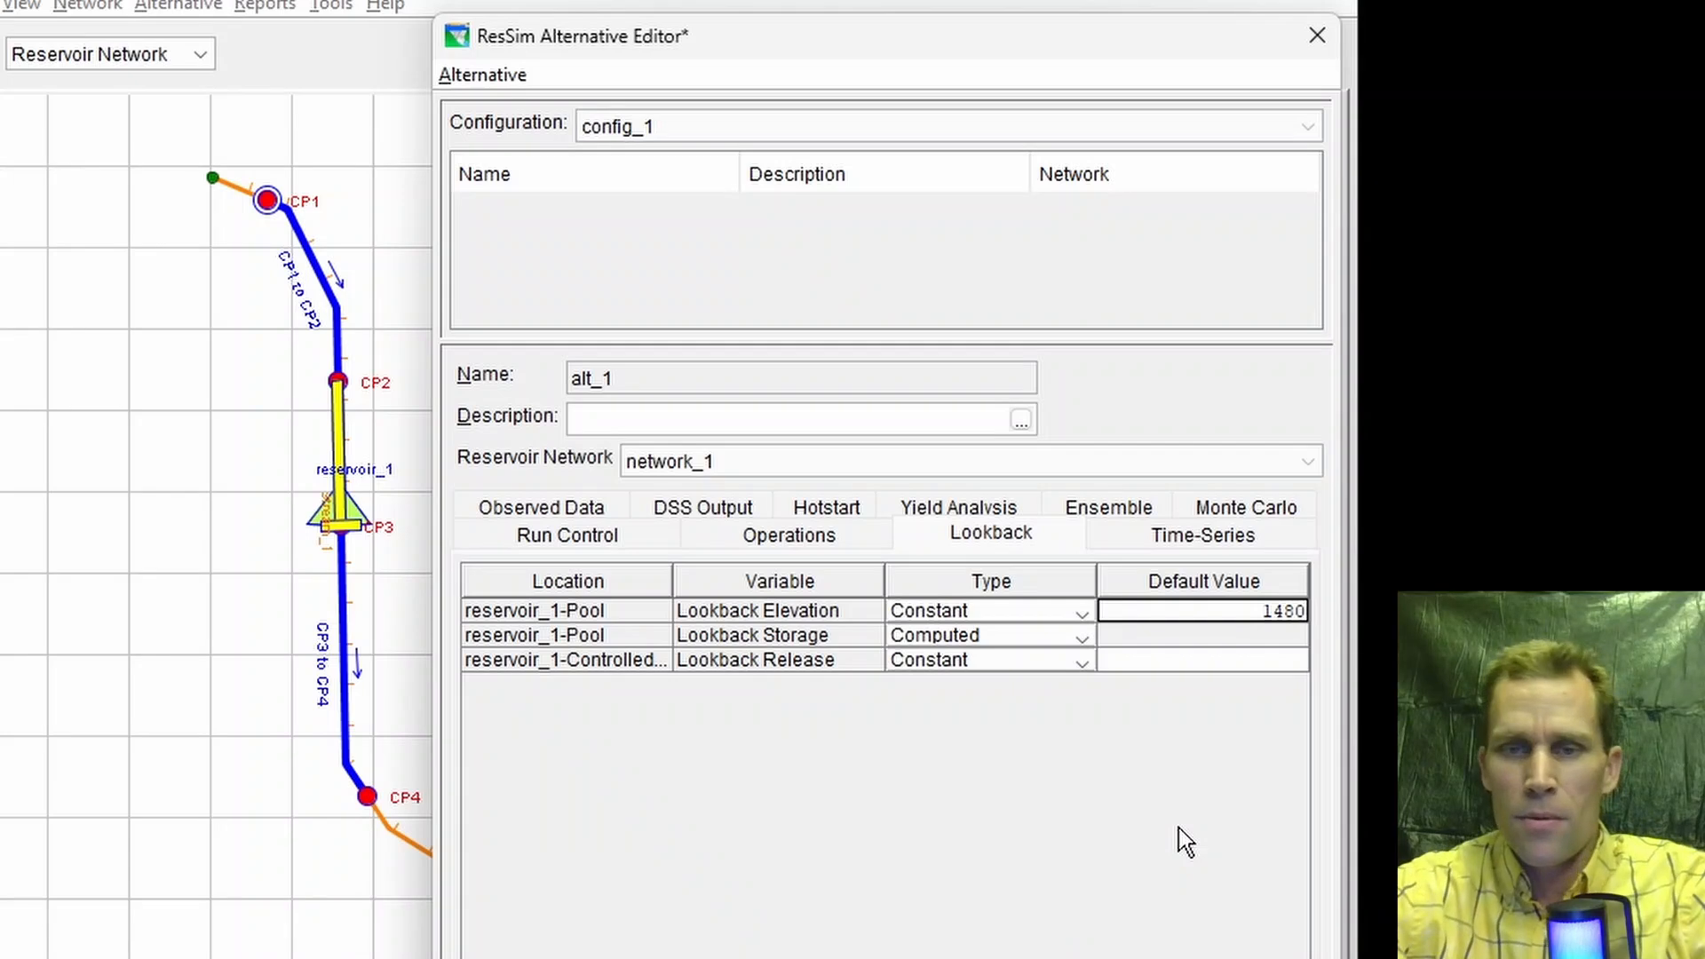
{"action": "key", "text": "Tab"}
{"action": "key", "text": "Tab"}
{"action": "key", "text": "Tab"}
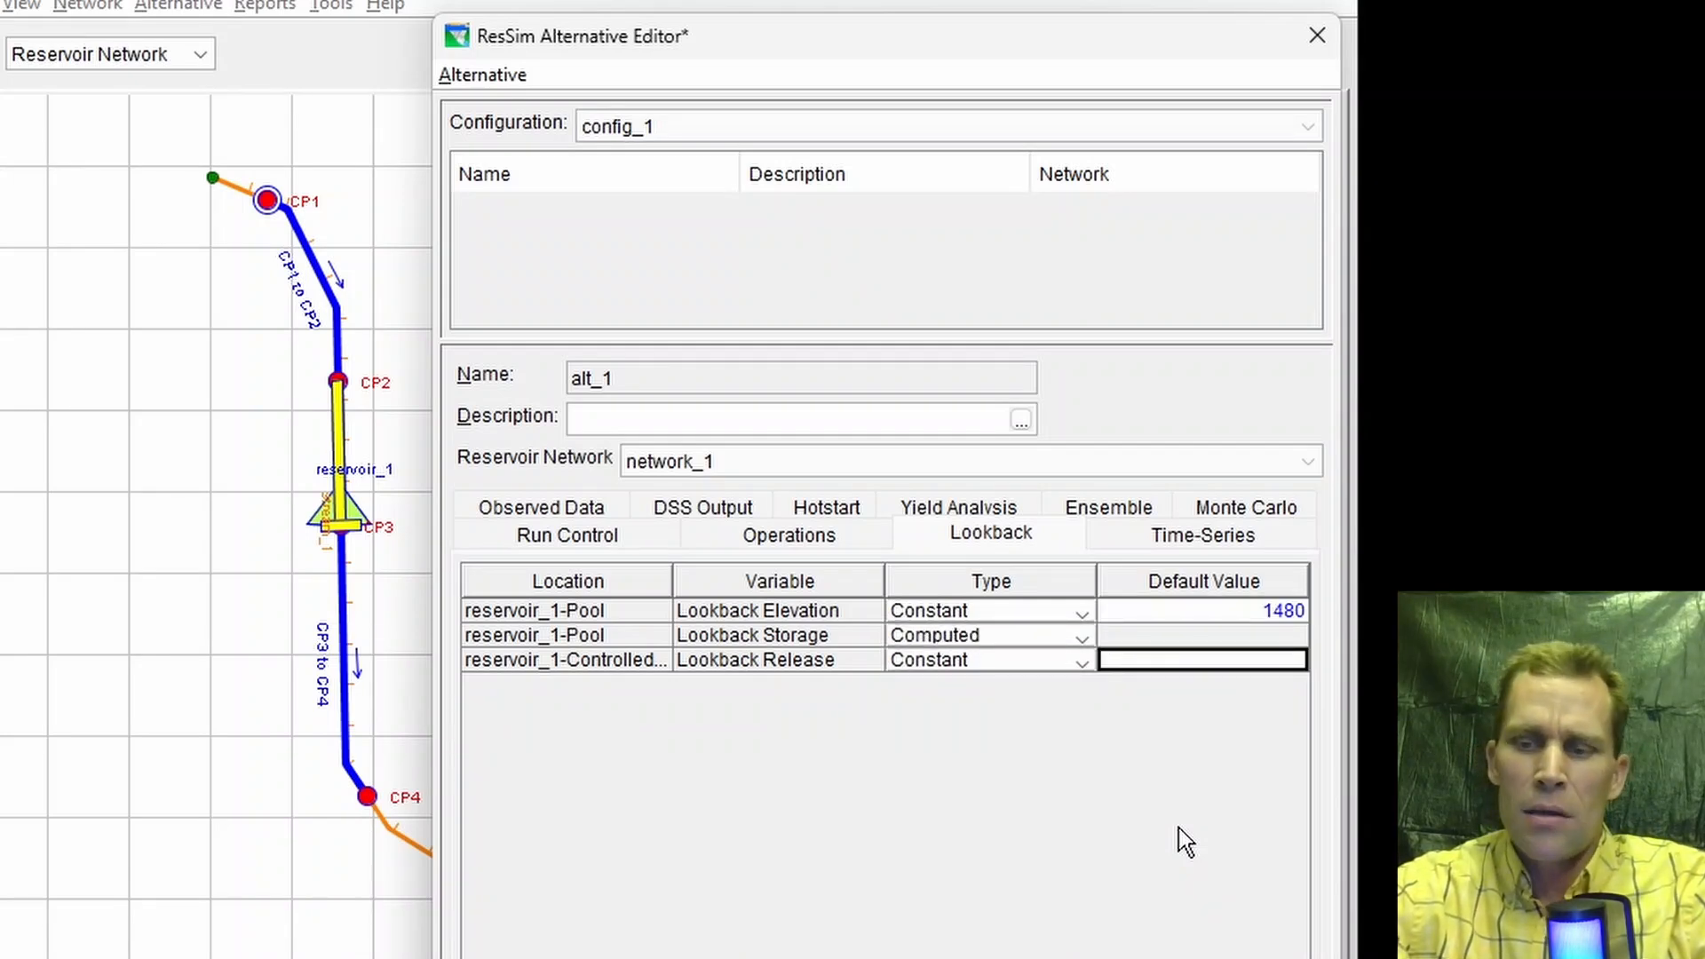
{"action": "type", "text": "2000"}
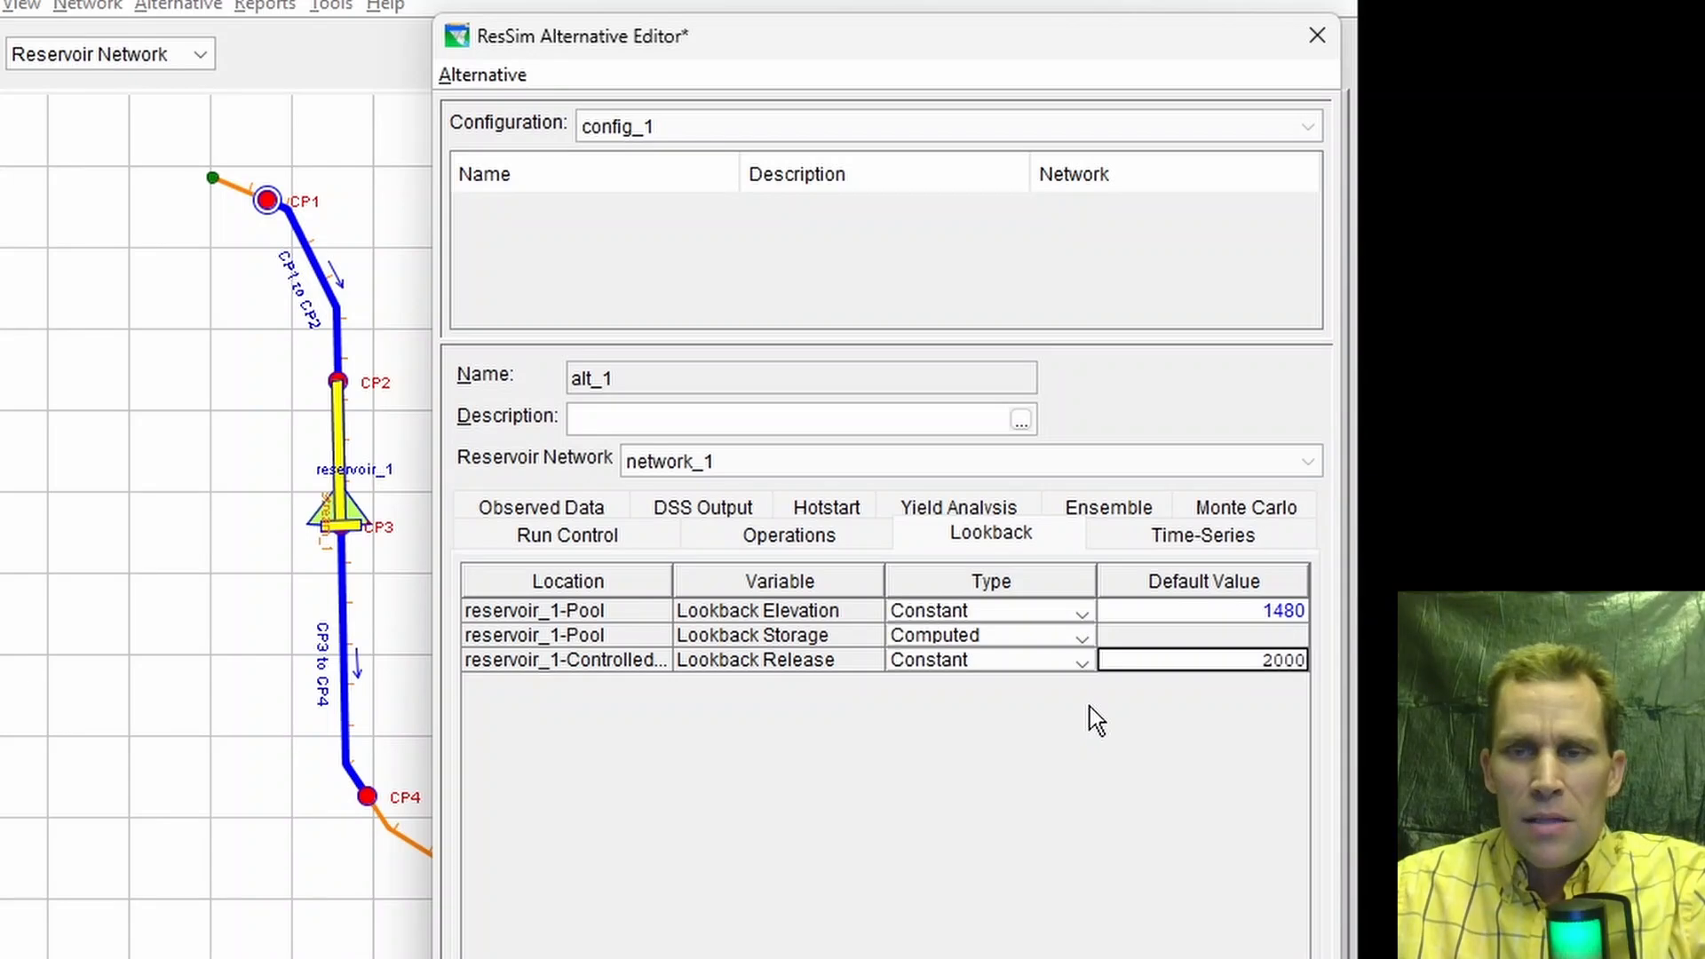
Step: Assign the PROJECT/LOCATION FLOW 1HOUR 2K~ record from data.dss as the time series for the inflow to CP1
{"action": "left_click", "coordinate": [1170, 531]}
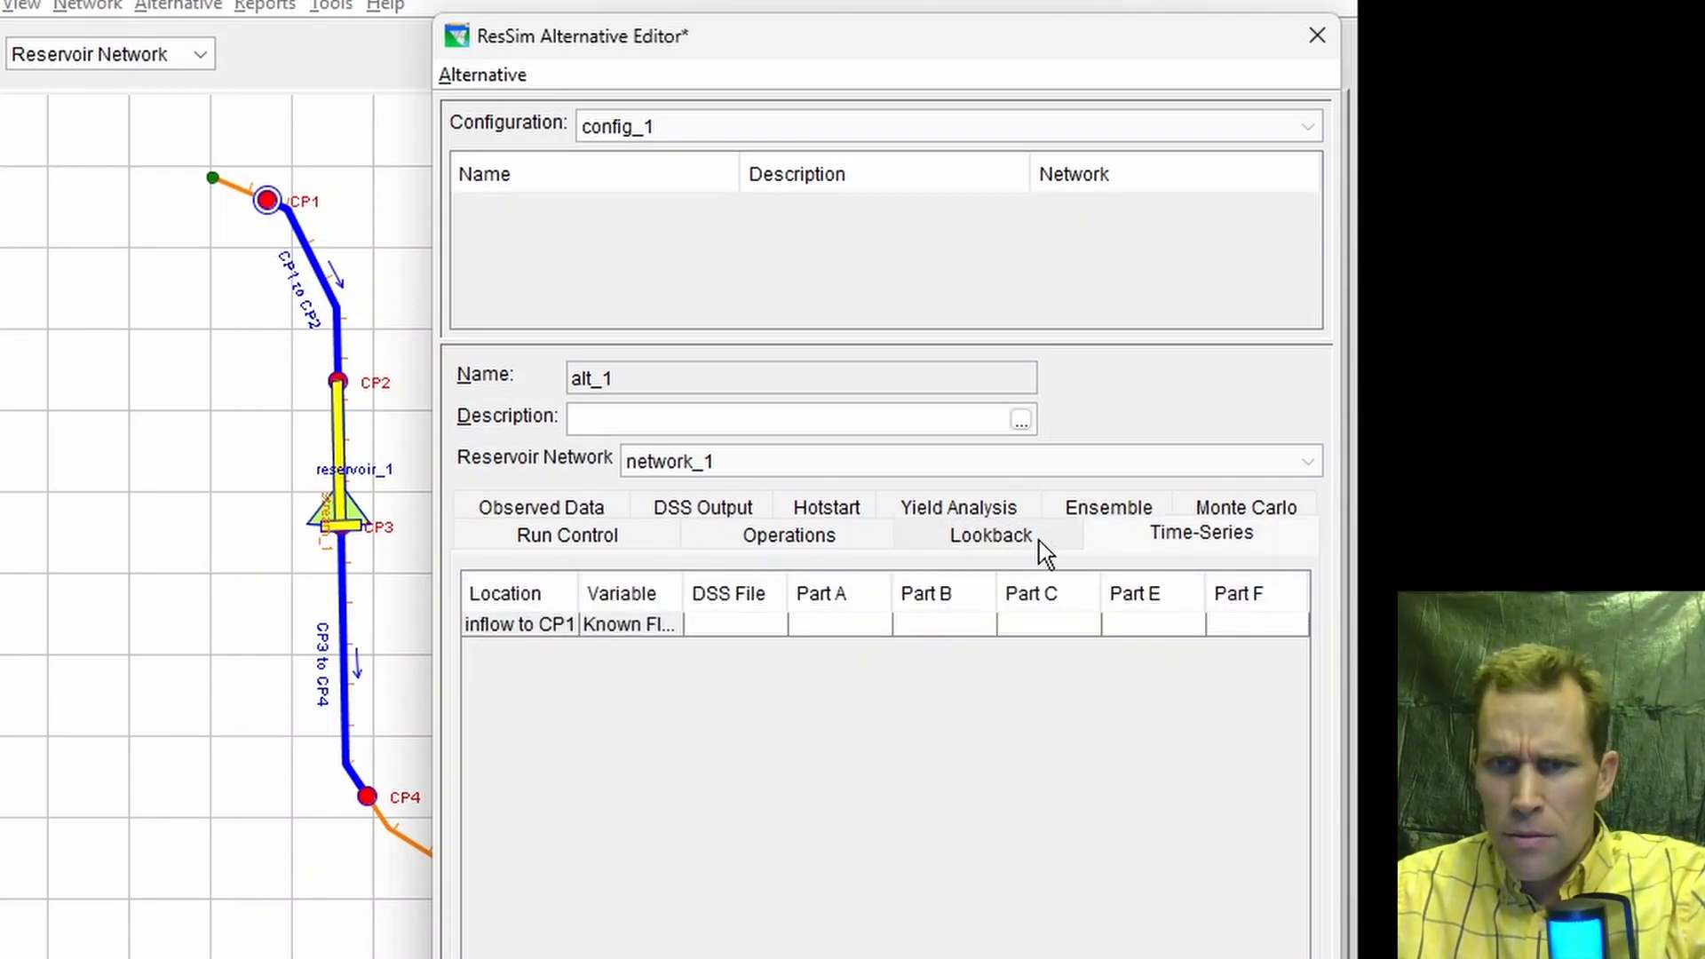
{"action": "left_click", "coordinate": [723, 625]}
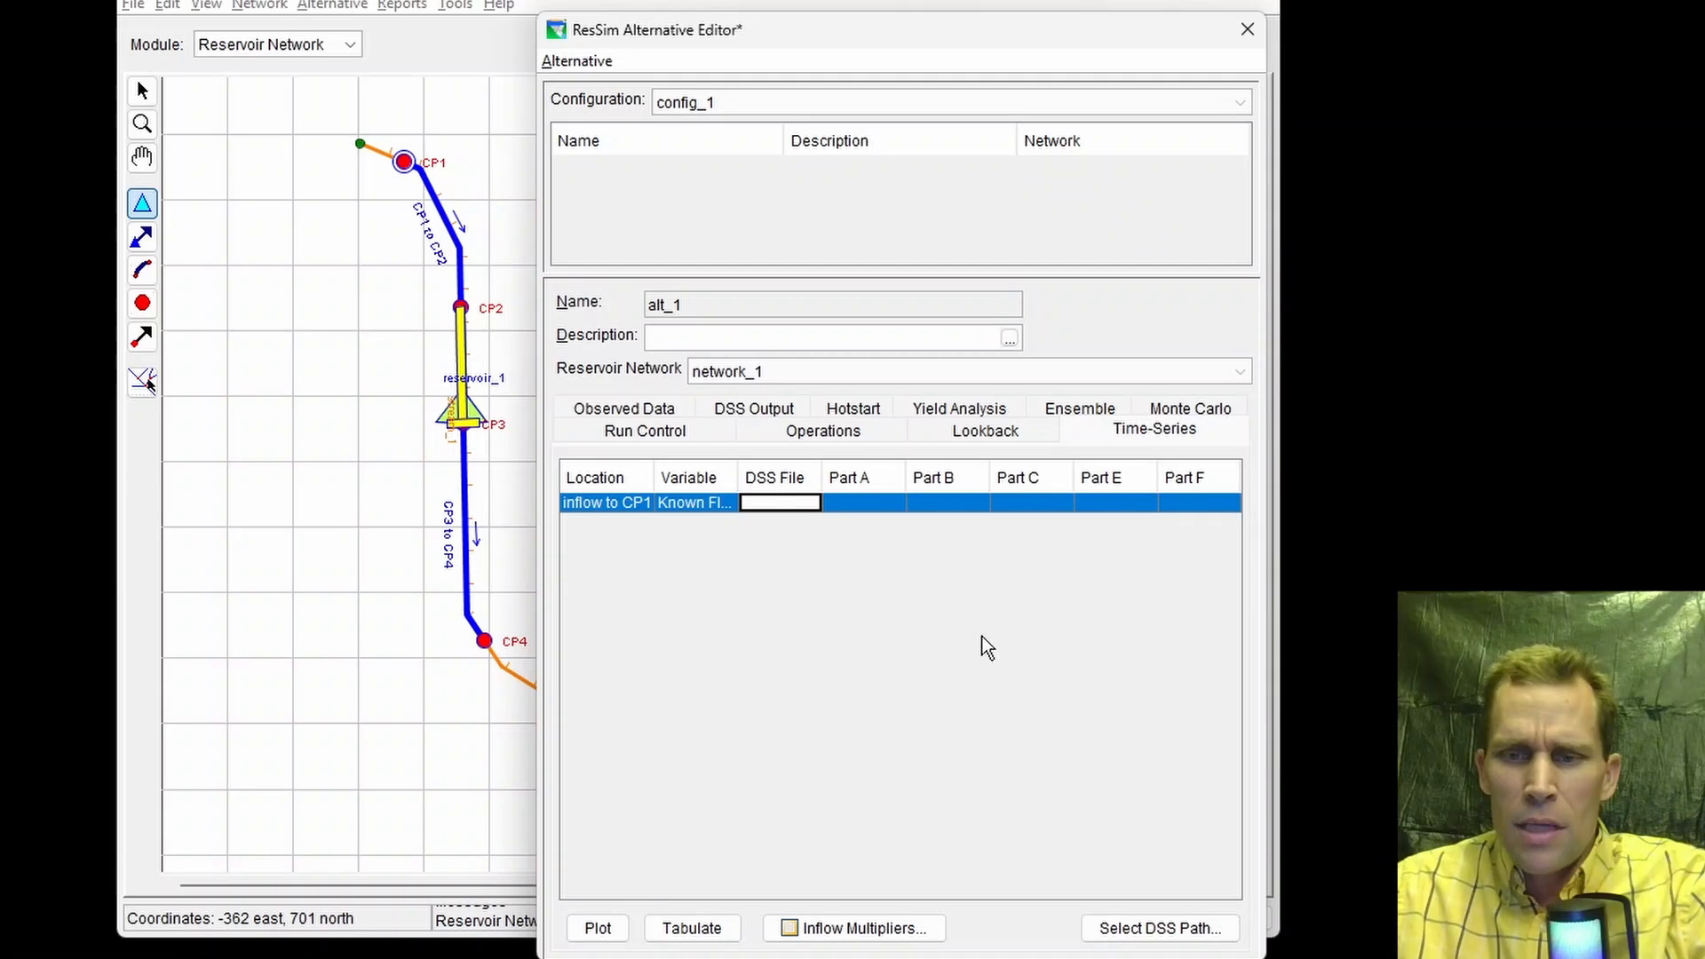
{"action": "left_click", "coordinate": [1136, 938]}
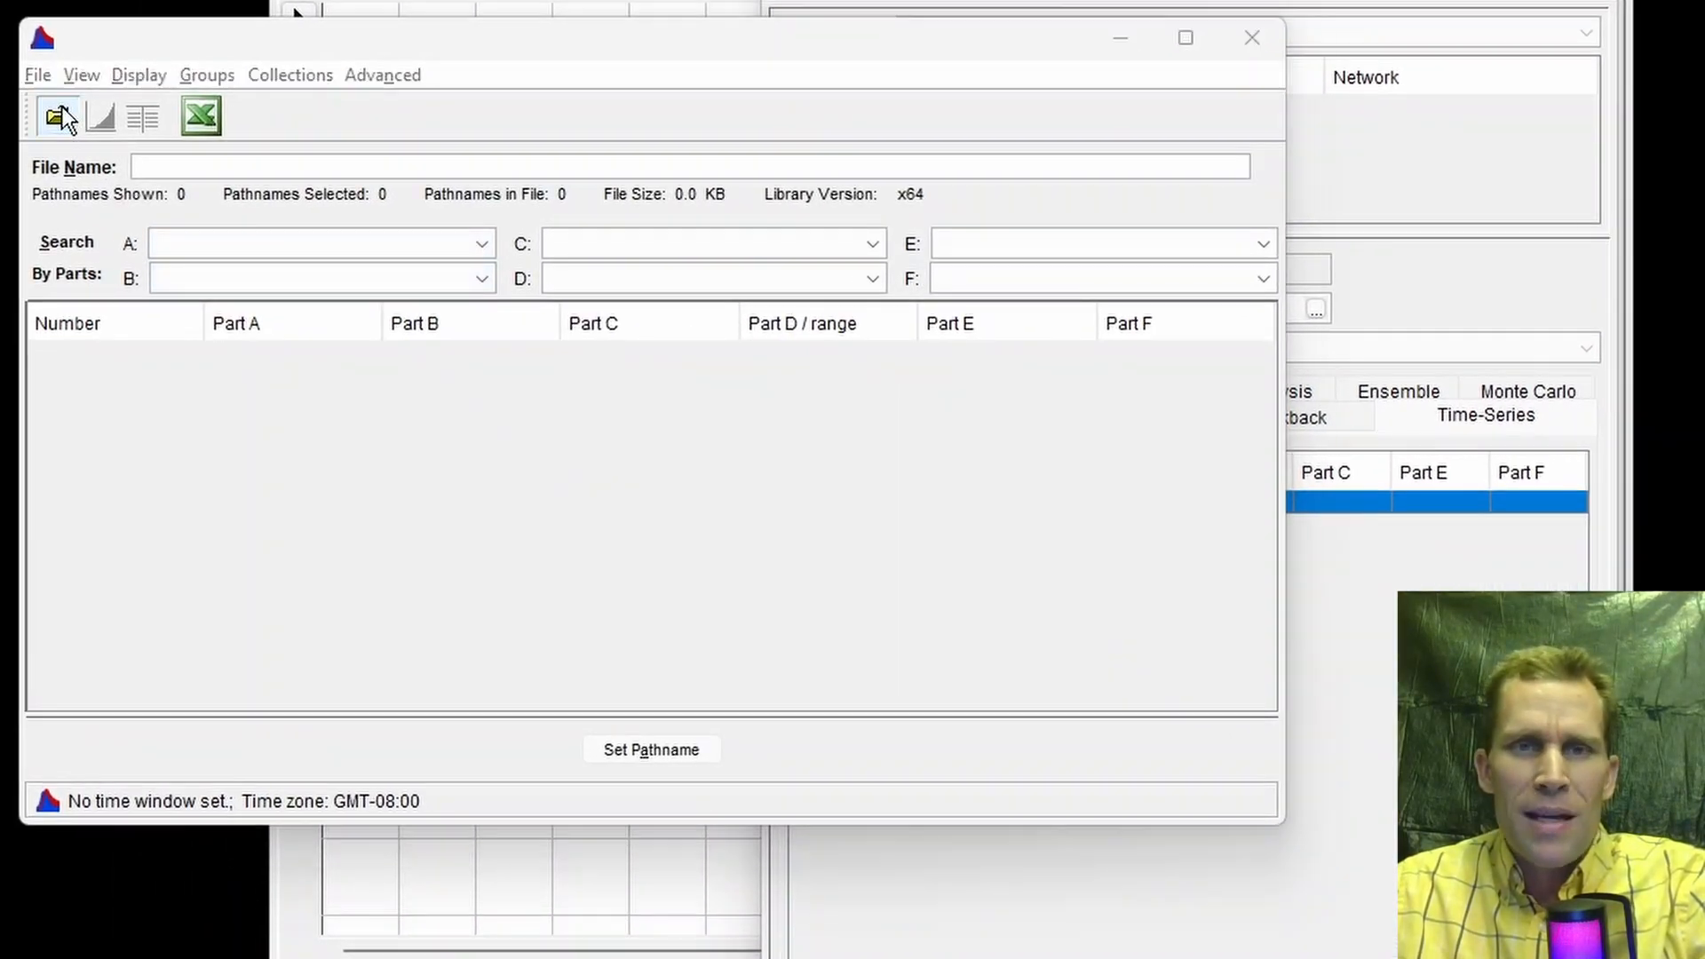
{"action": "left_click", "coordinate": [59, 116]}
{"action": "left_click", "coordinate": [345, 334]}
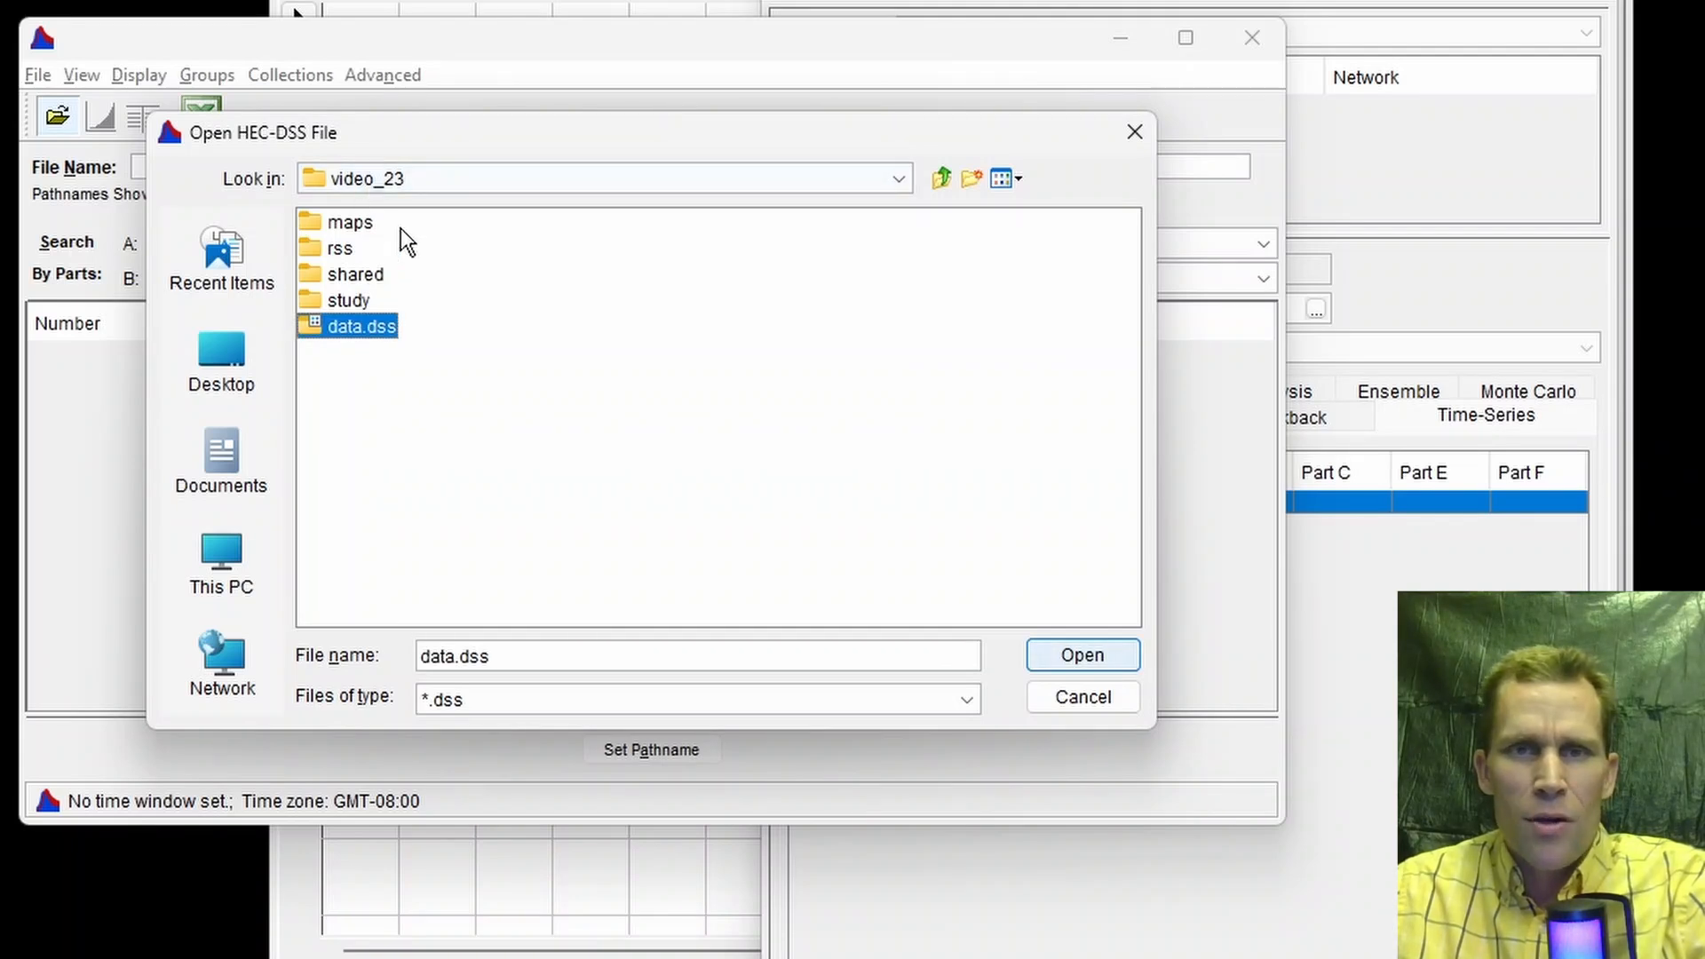
{"action": "left_click", "coordinate": [1064, 660]}
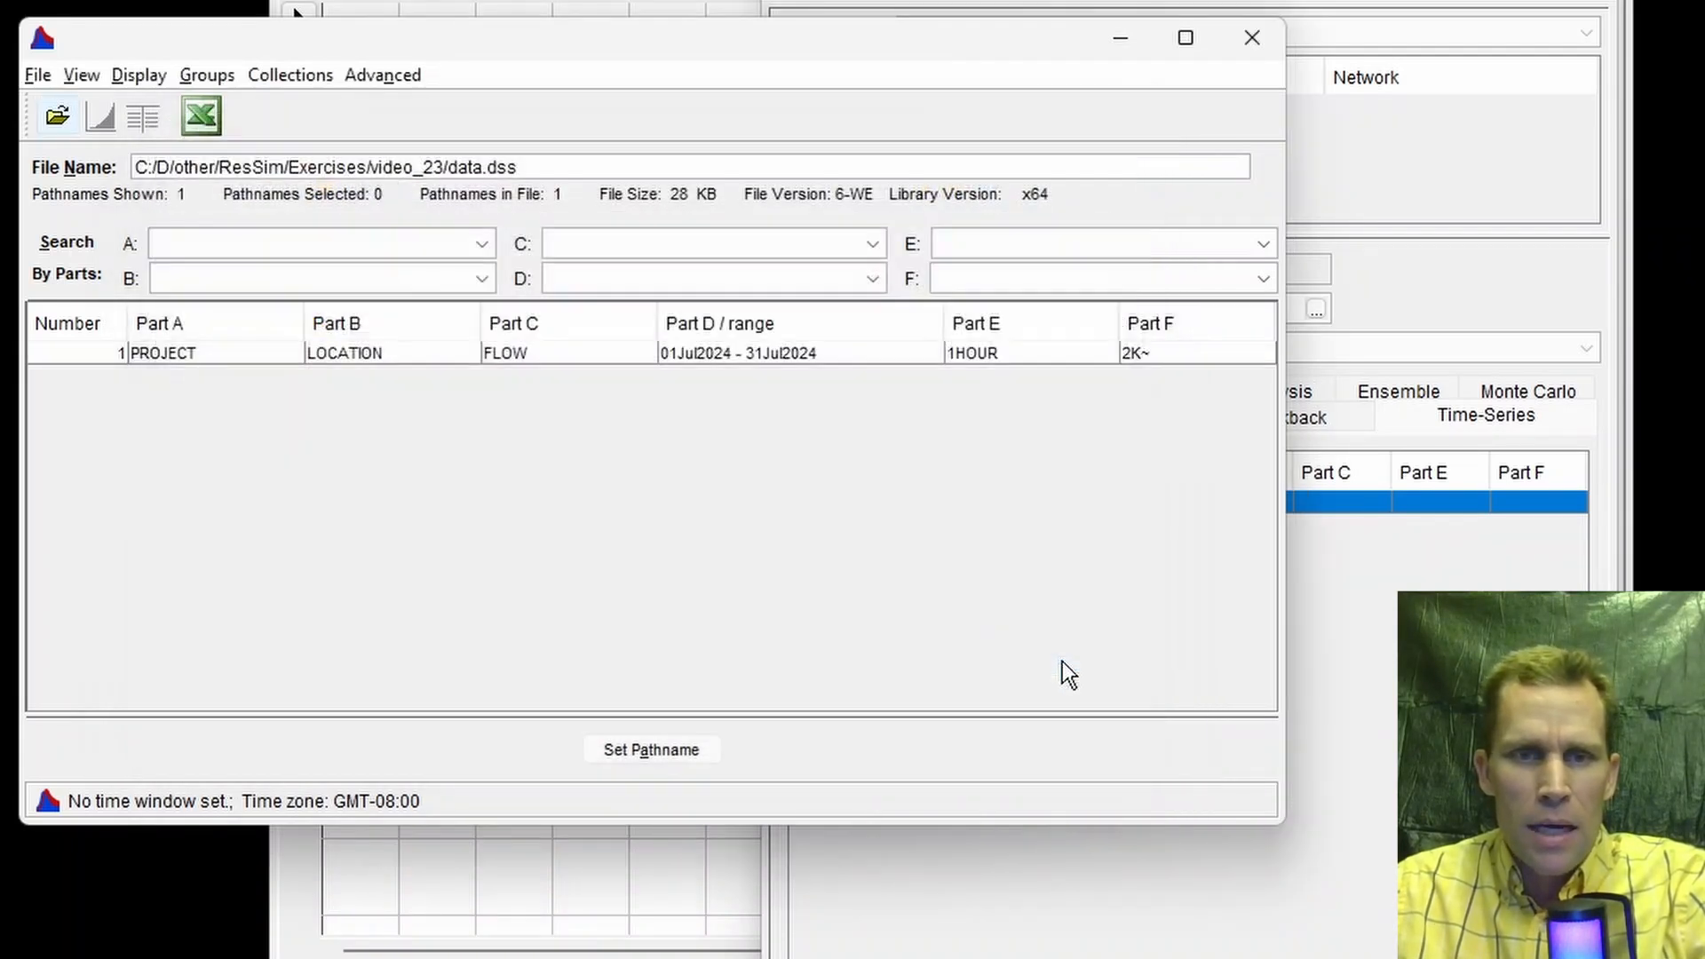
{"action": "left_click", "coordinate": [562, 360]}
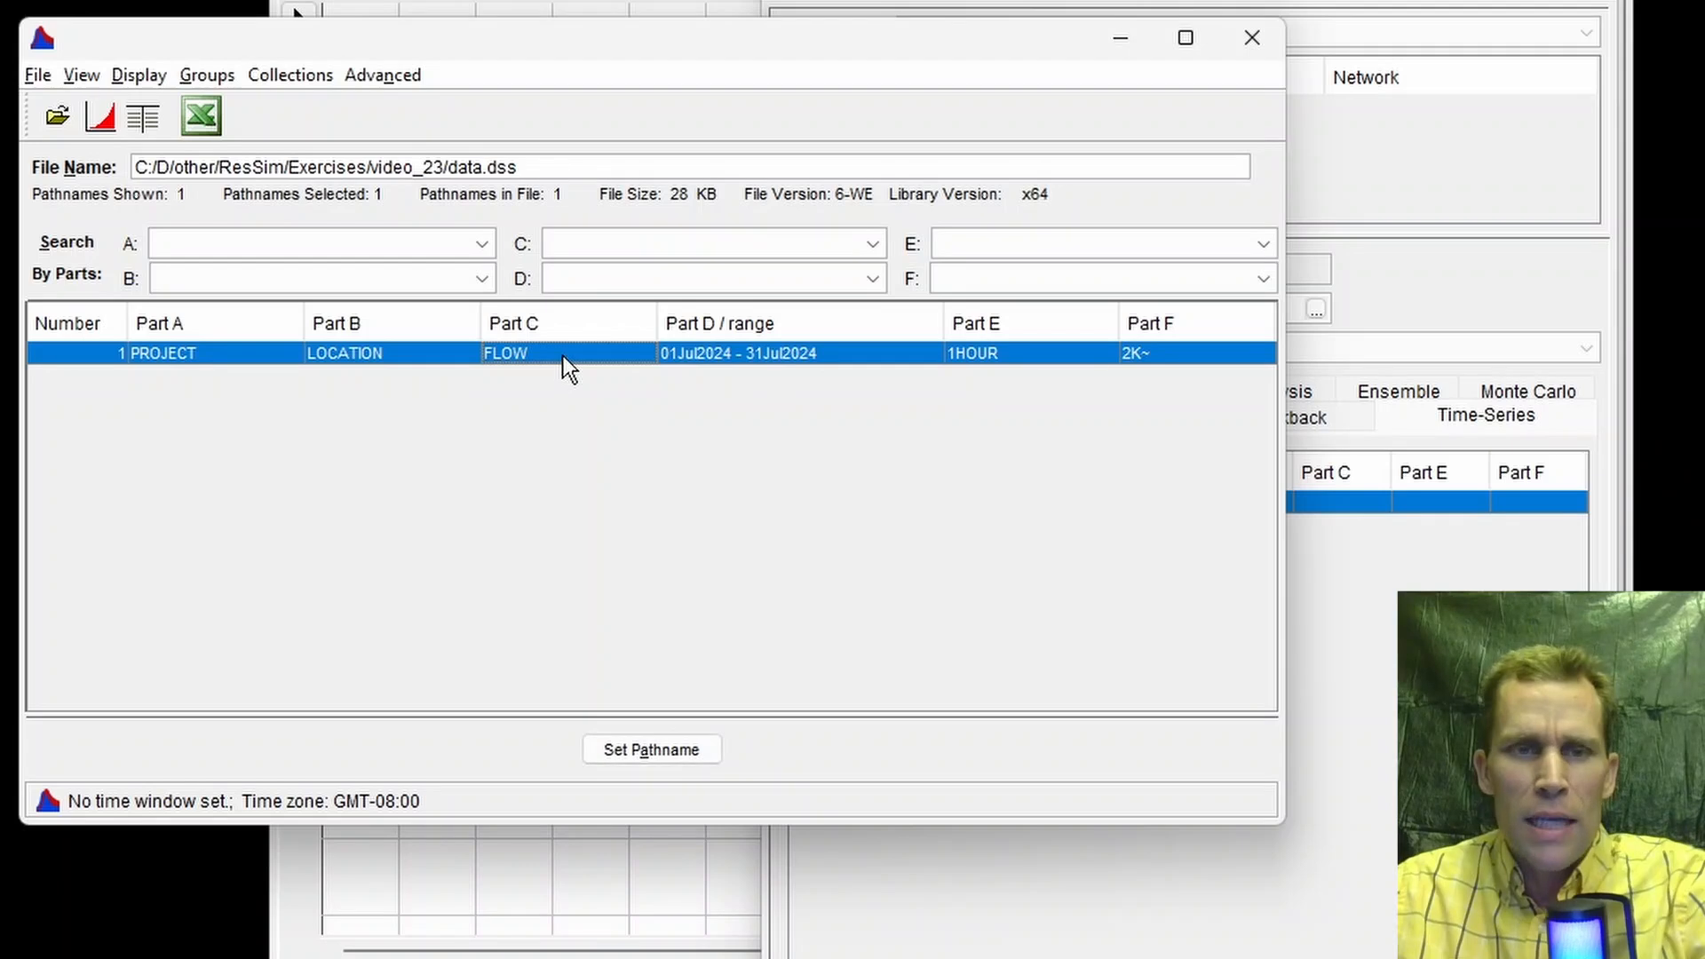
{"action": "left_click", "coordinate": [659, 753]}
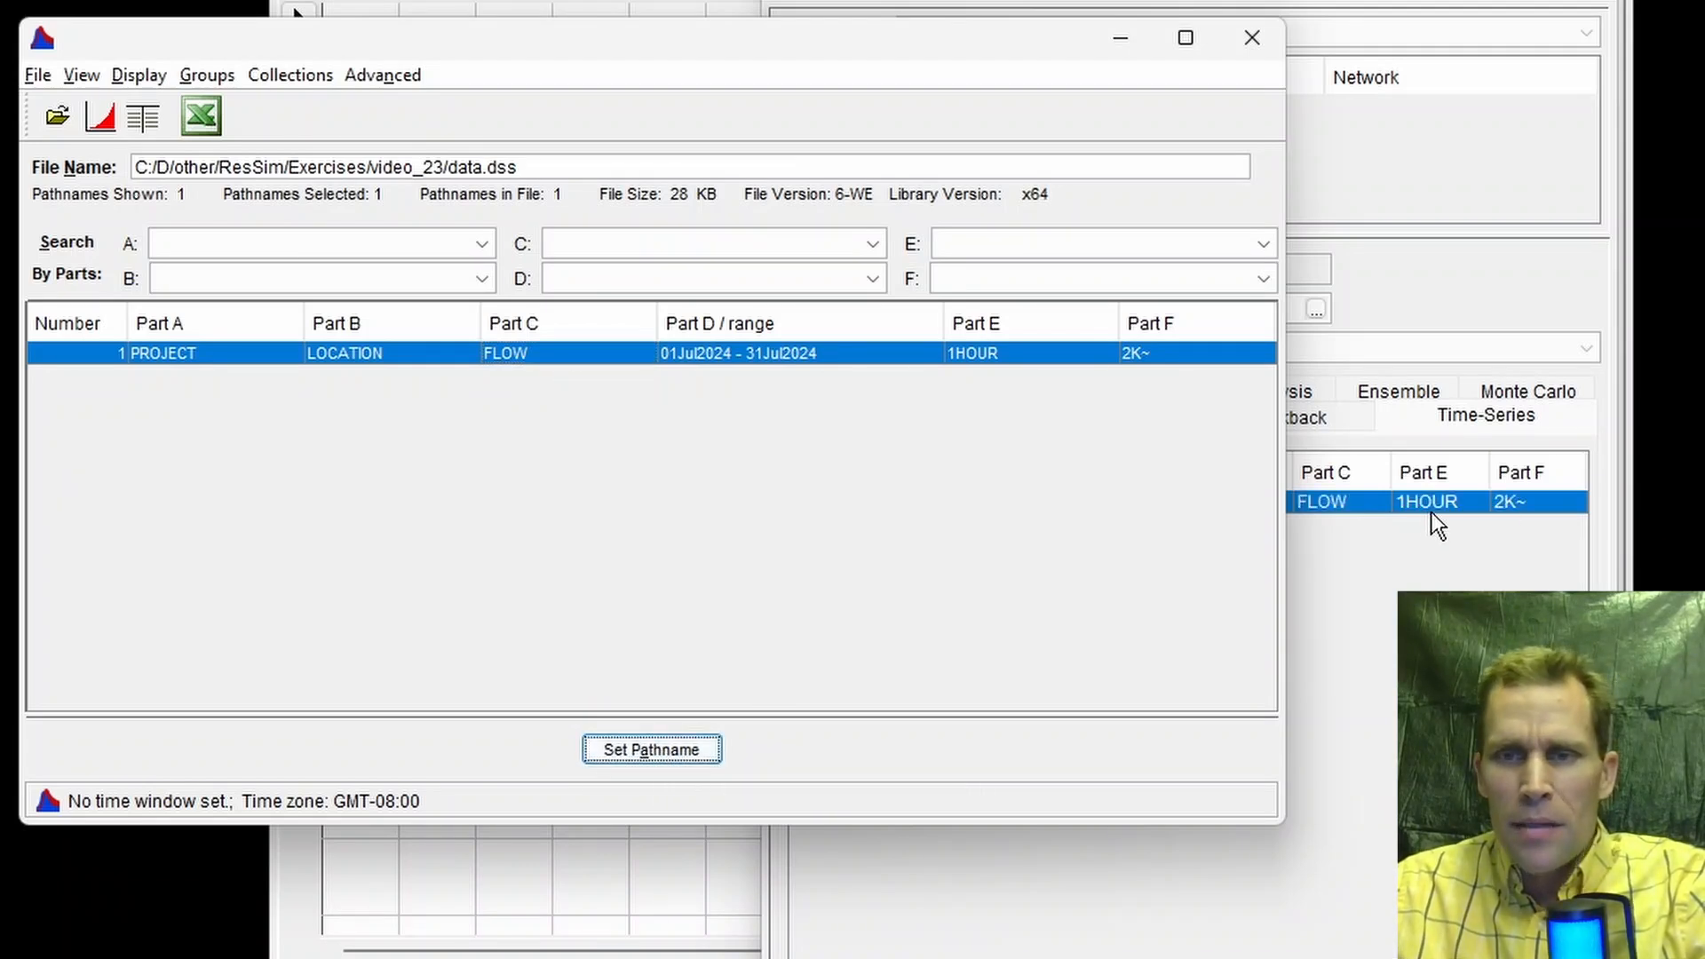
{"action": "left_click", "coordinate": [1259, 41]}
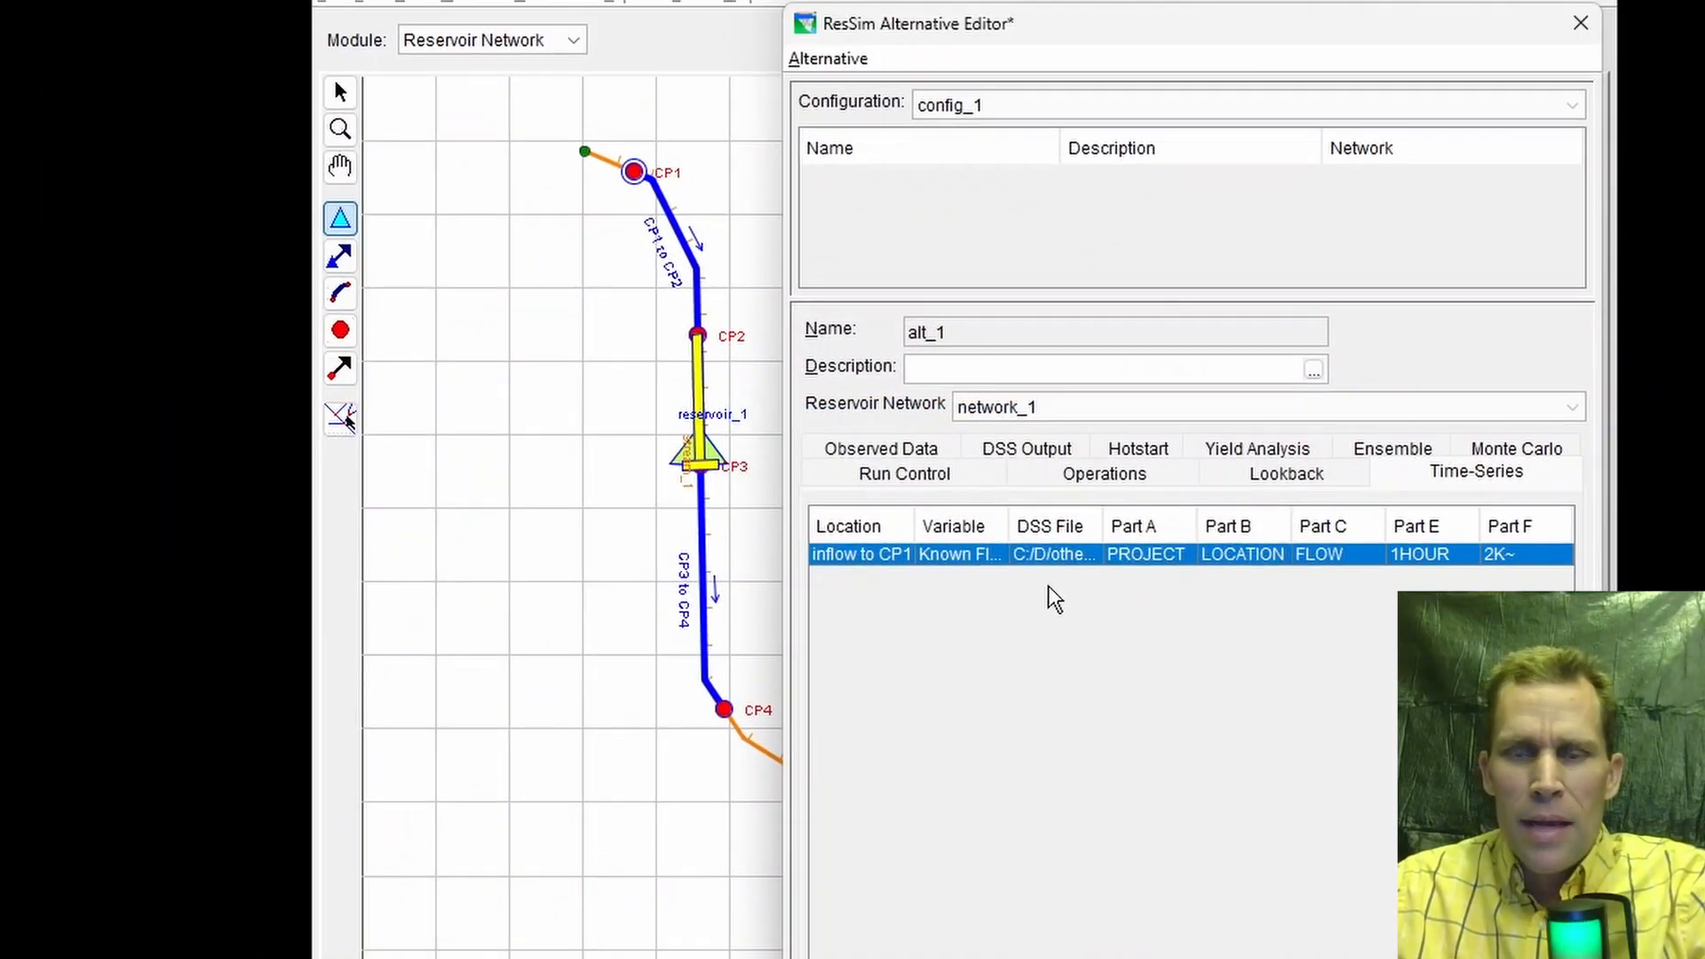
Step: Save alternative alt_1 and close the alternative editor
{"action": "left_click", "coordinate": [817, 60]}
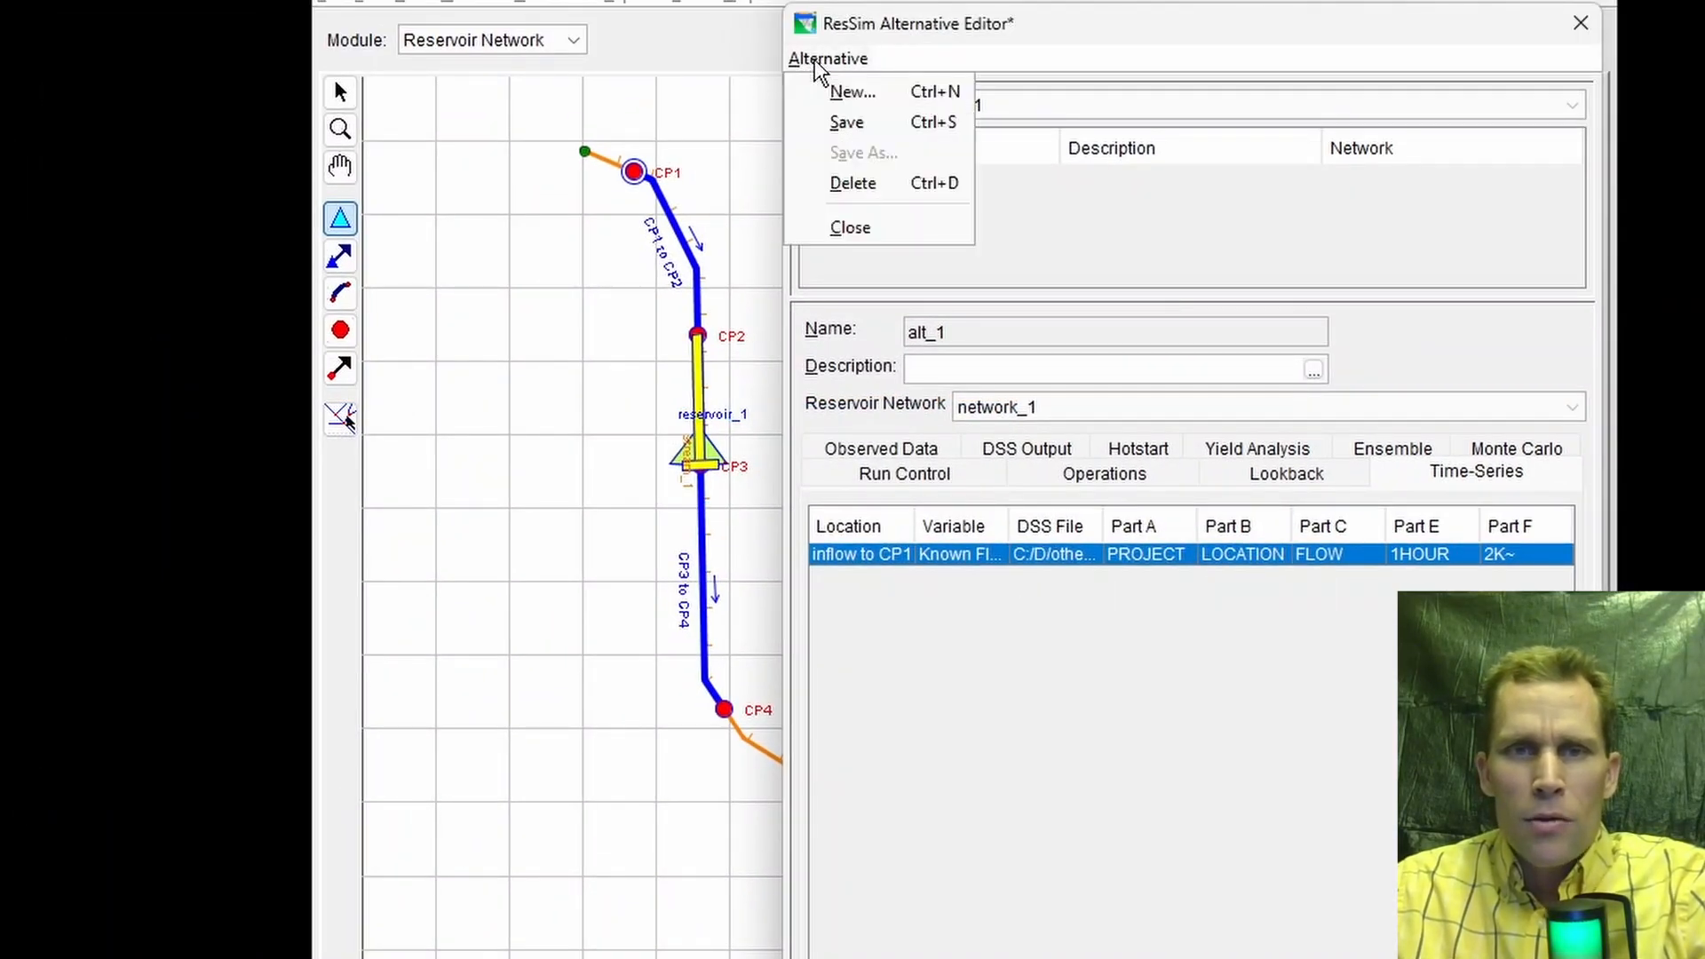
{"action": "left_click", "coordinate": [850, 124]}
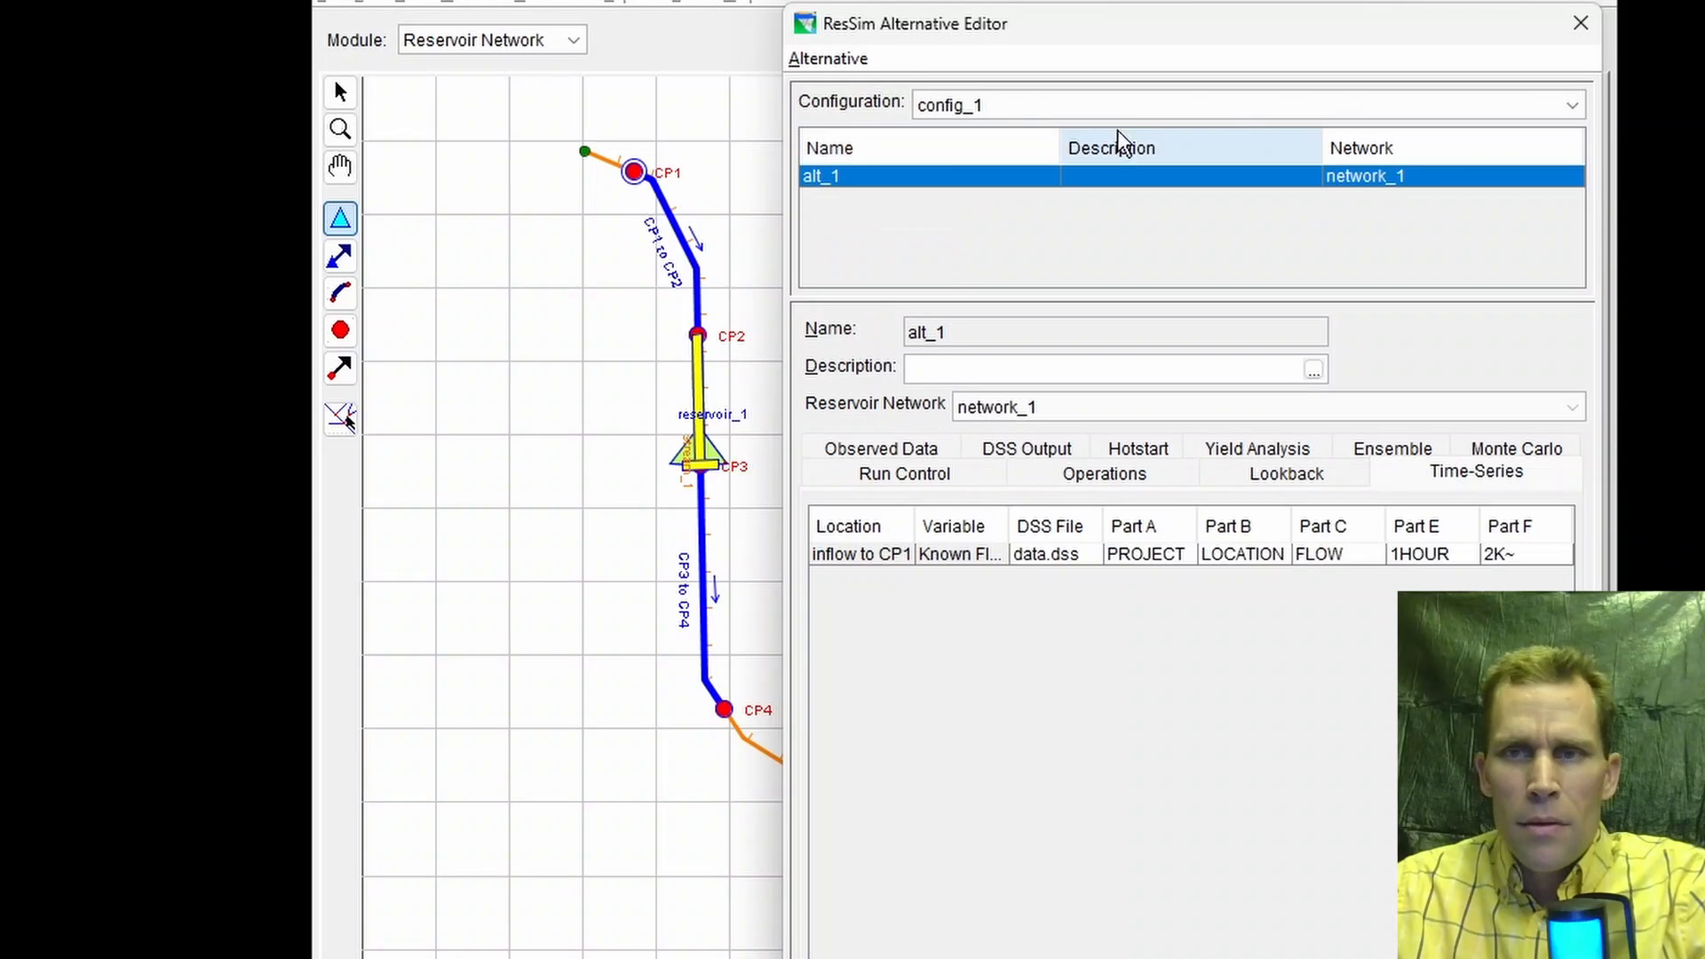
{"action": "left_click", "coordinate": [1579, 24]}
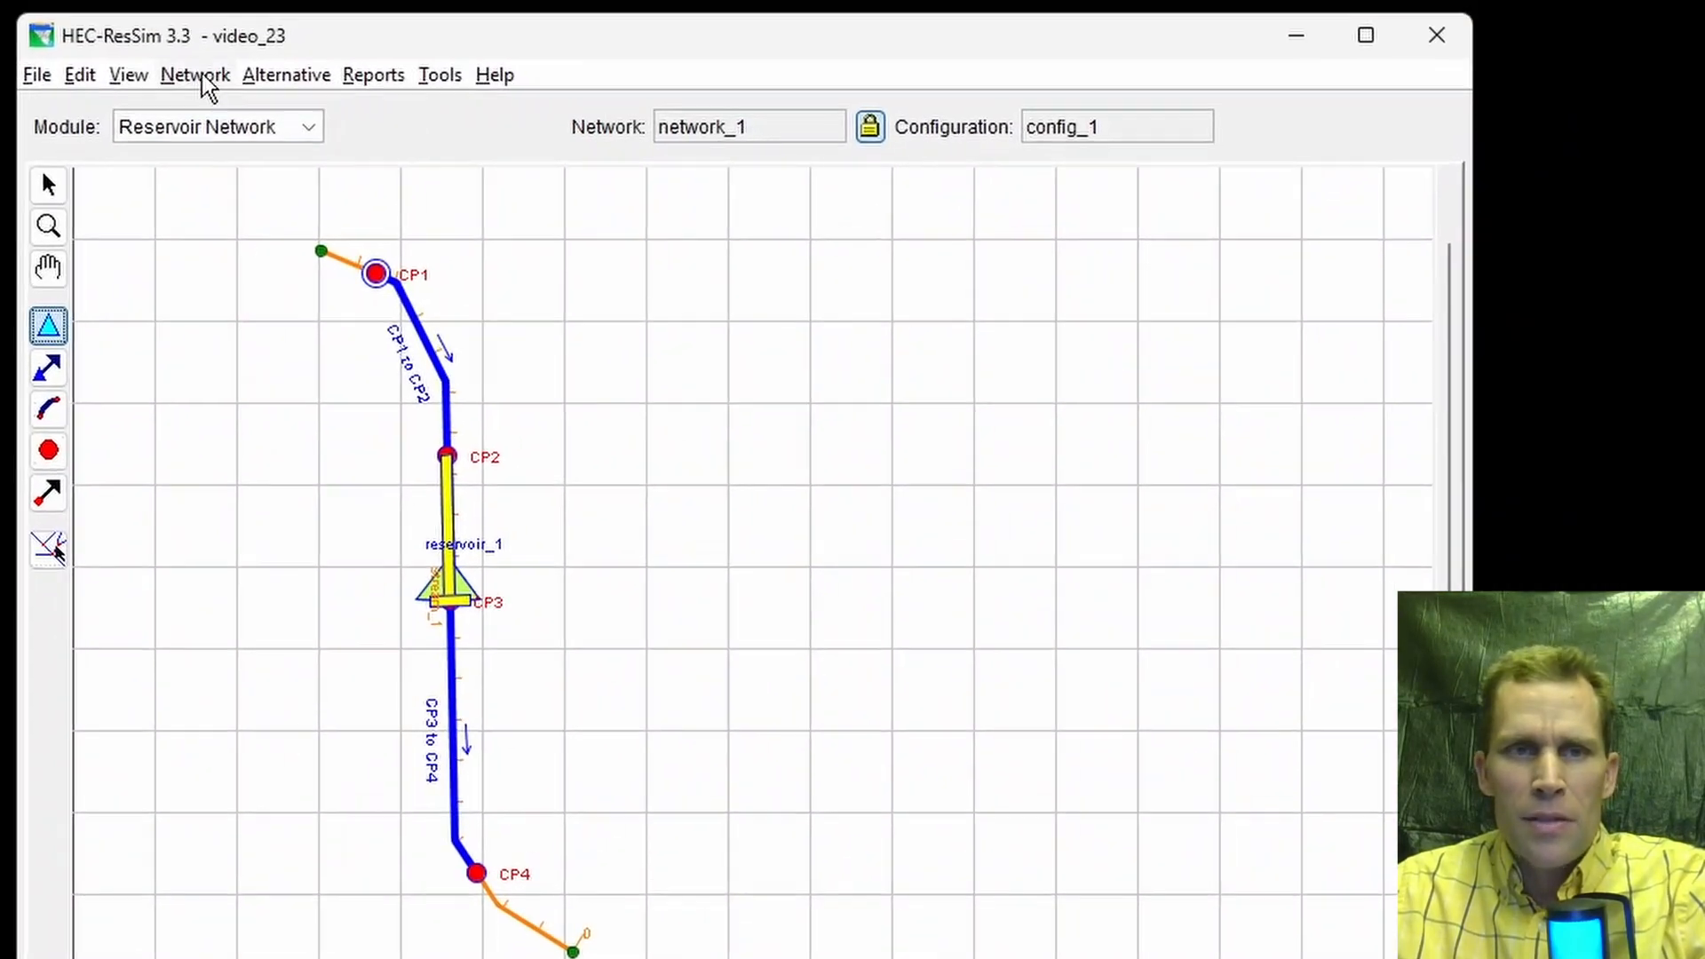
Step: Switch from the Reservoir Network module to the Simulation module
{"action": "left_click", "coordinate": [386, 18]}
{"action": "left_click", "coordinate": [417, 155]}
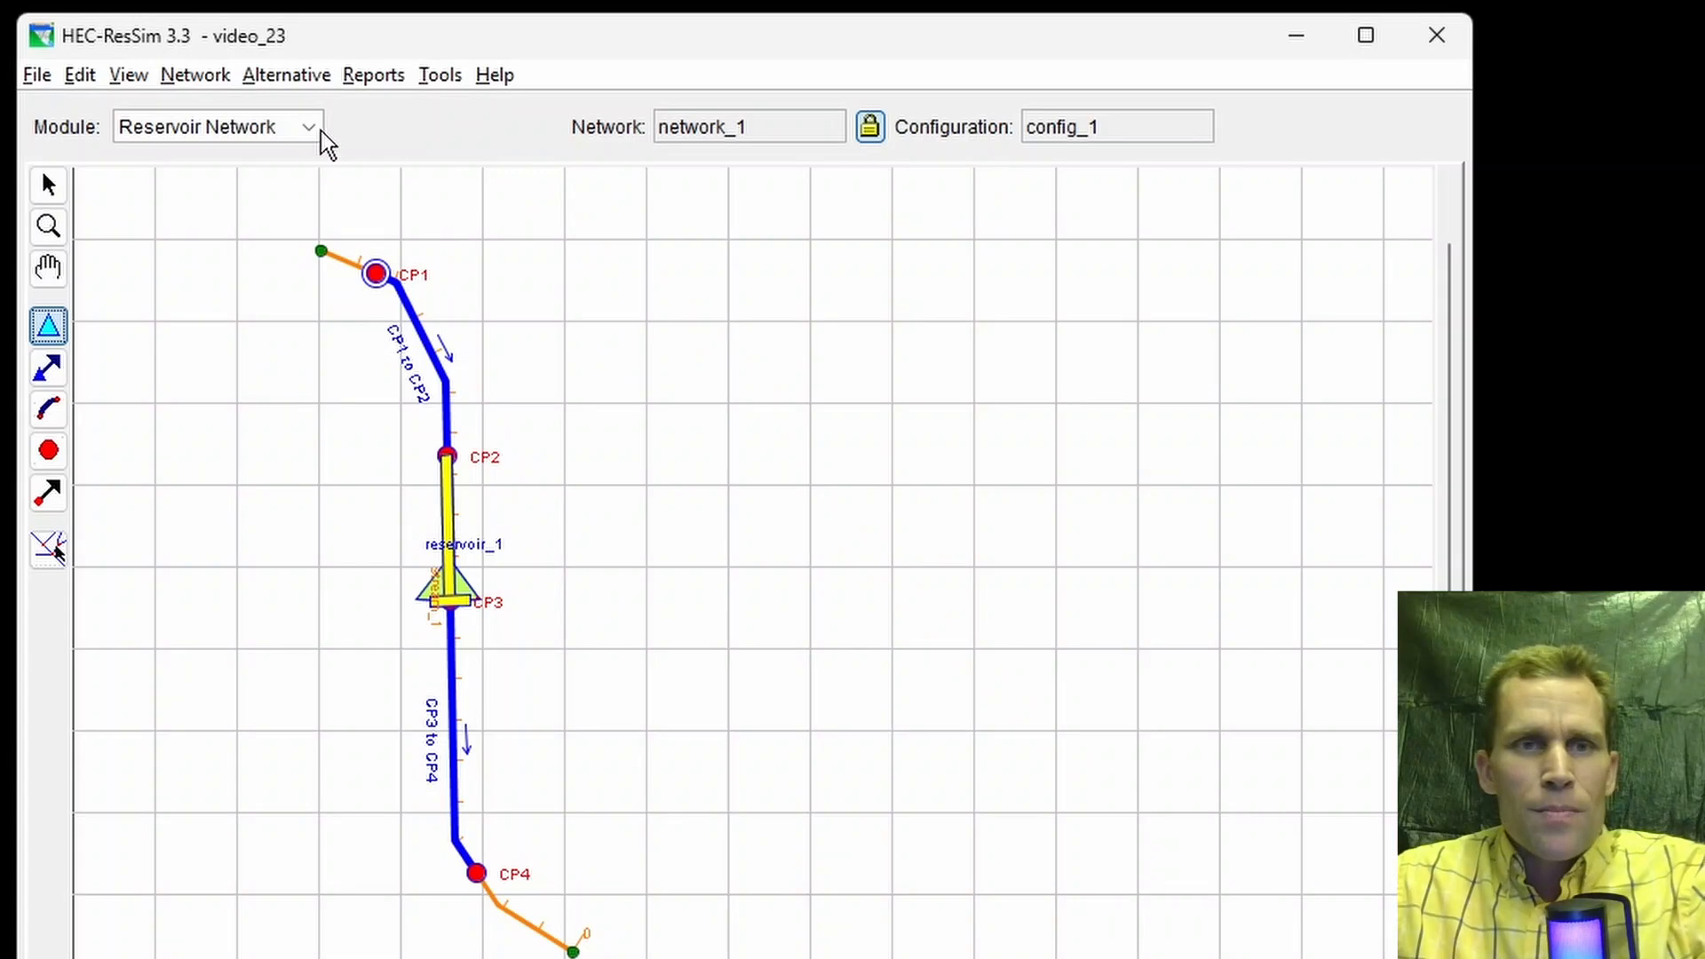
{"action": "left_click", "coordinate": [202, 76]}
{"action": "mouse_move", "coordinate": [245, 67]}
{"action": "left_click", "coordinate": [228, 140]}
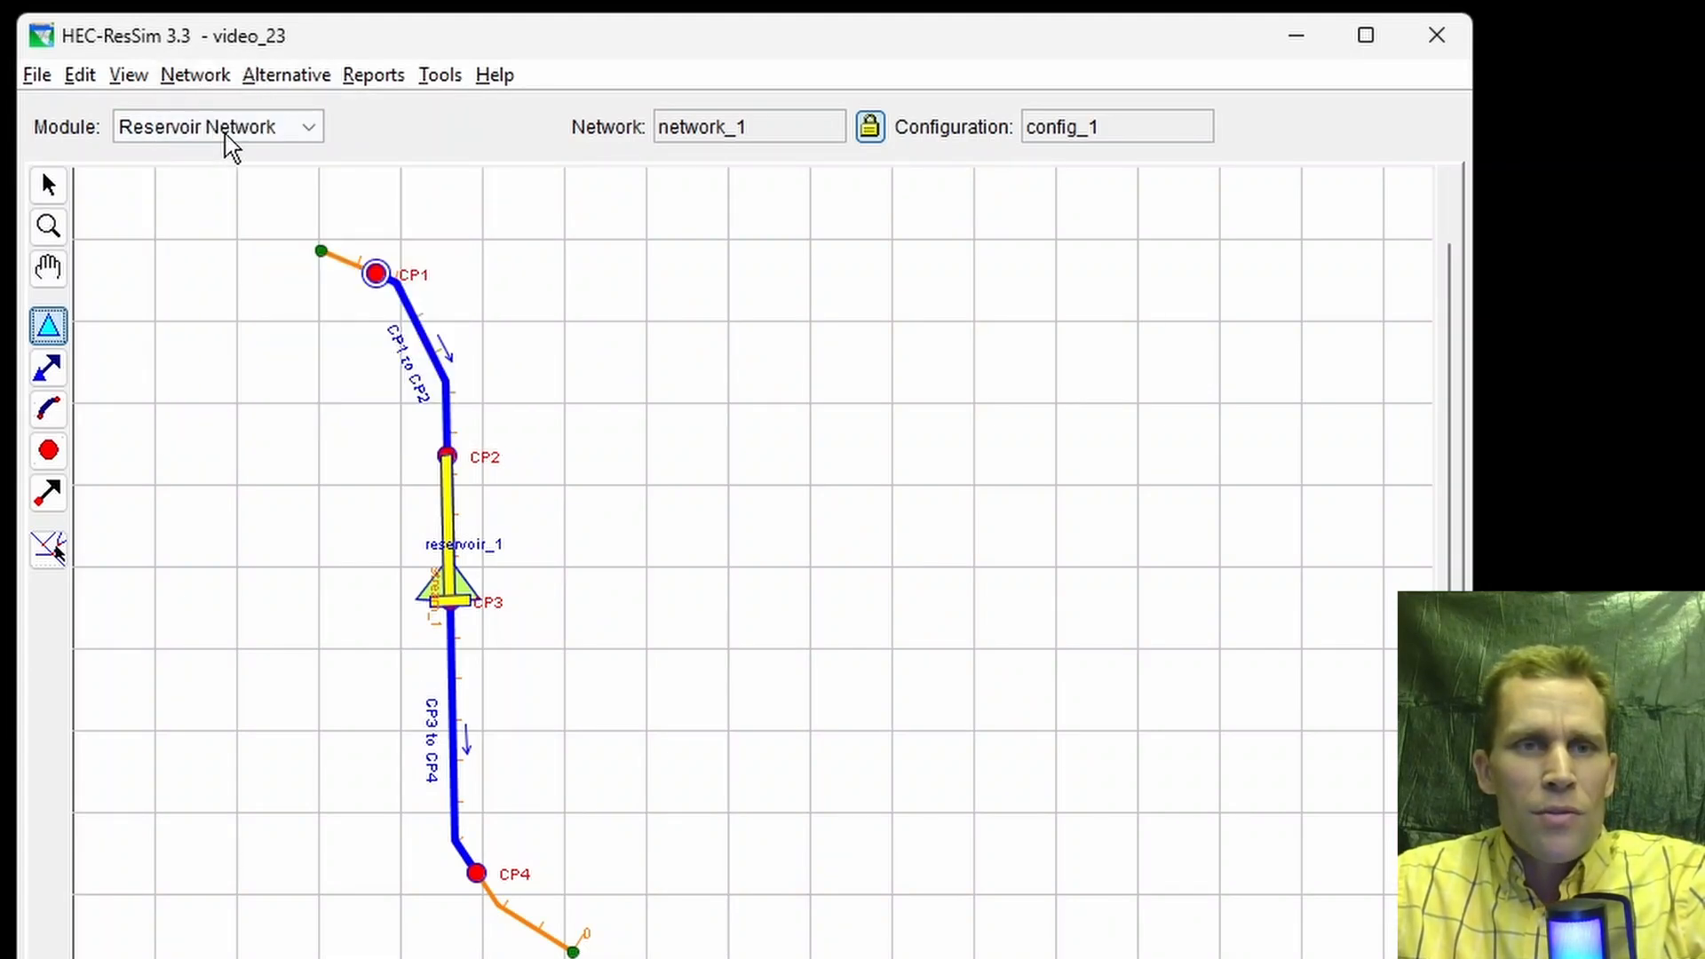
{"action": "left_click", "coordinate": [233, 151]}
{"action": "left_click", "coordinate": [216, 215]}
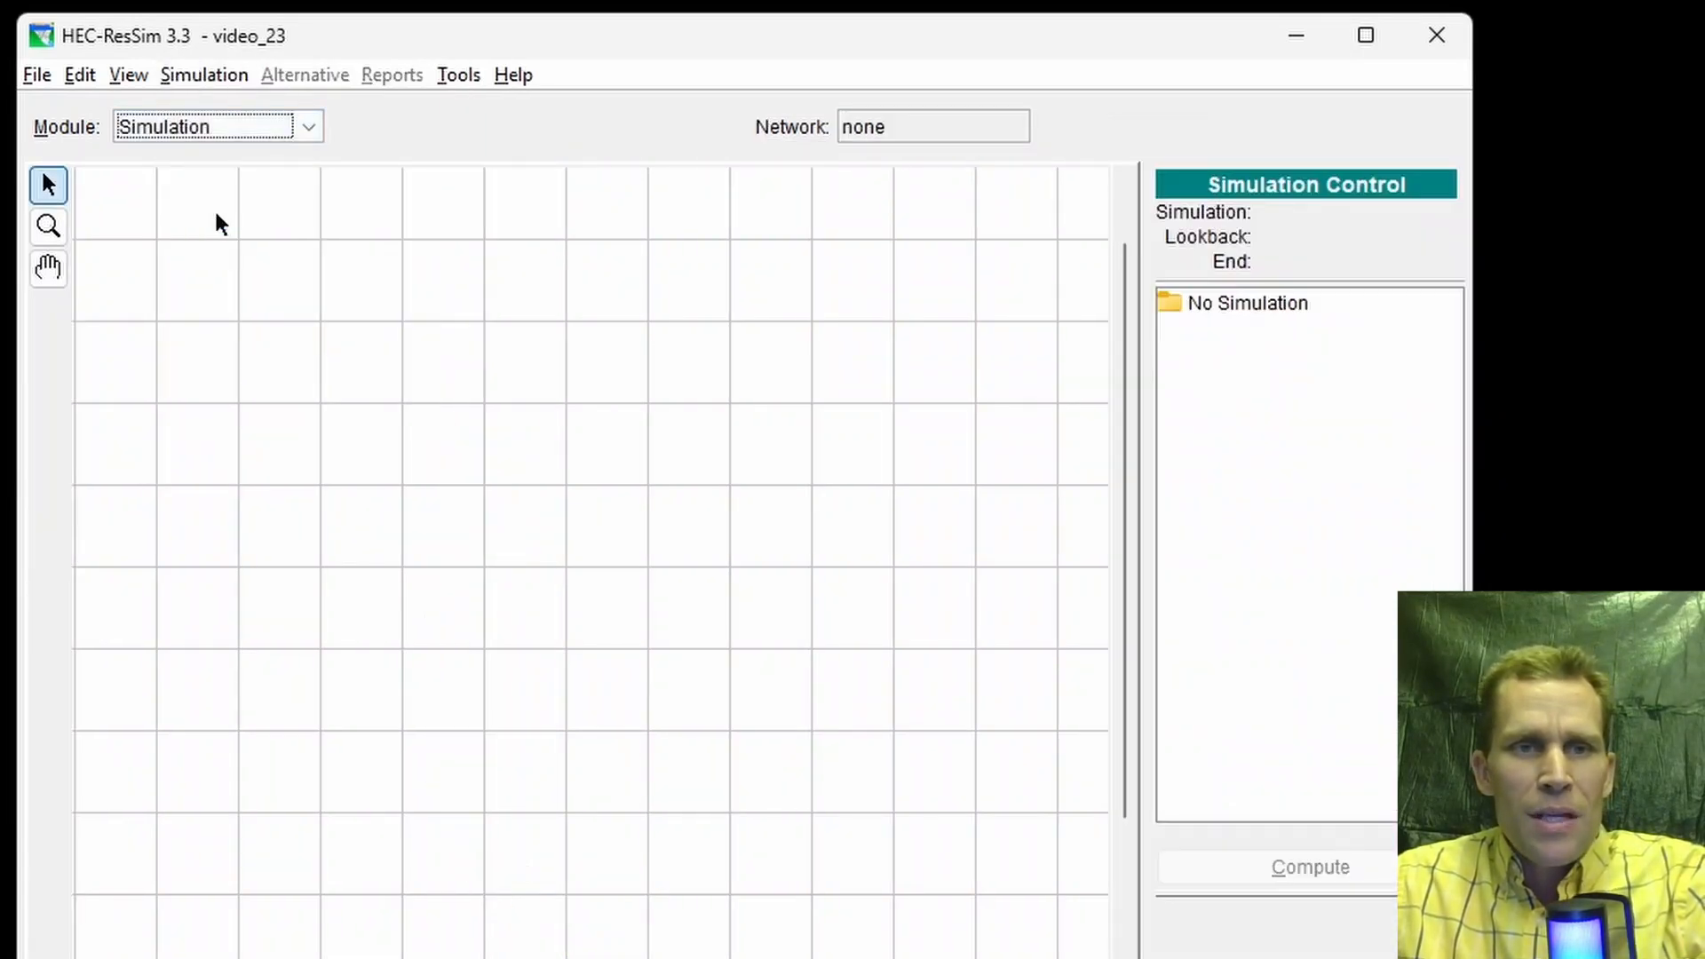
Step: Start a new simulation and name it simulation_1
{"action": "left_click", "coordinate": [235, 77]}
{"action": "left_click", "coordinate": [238, 112]}
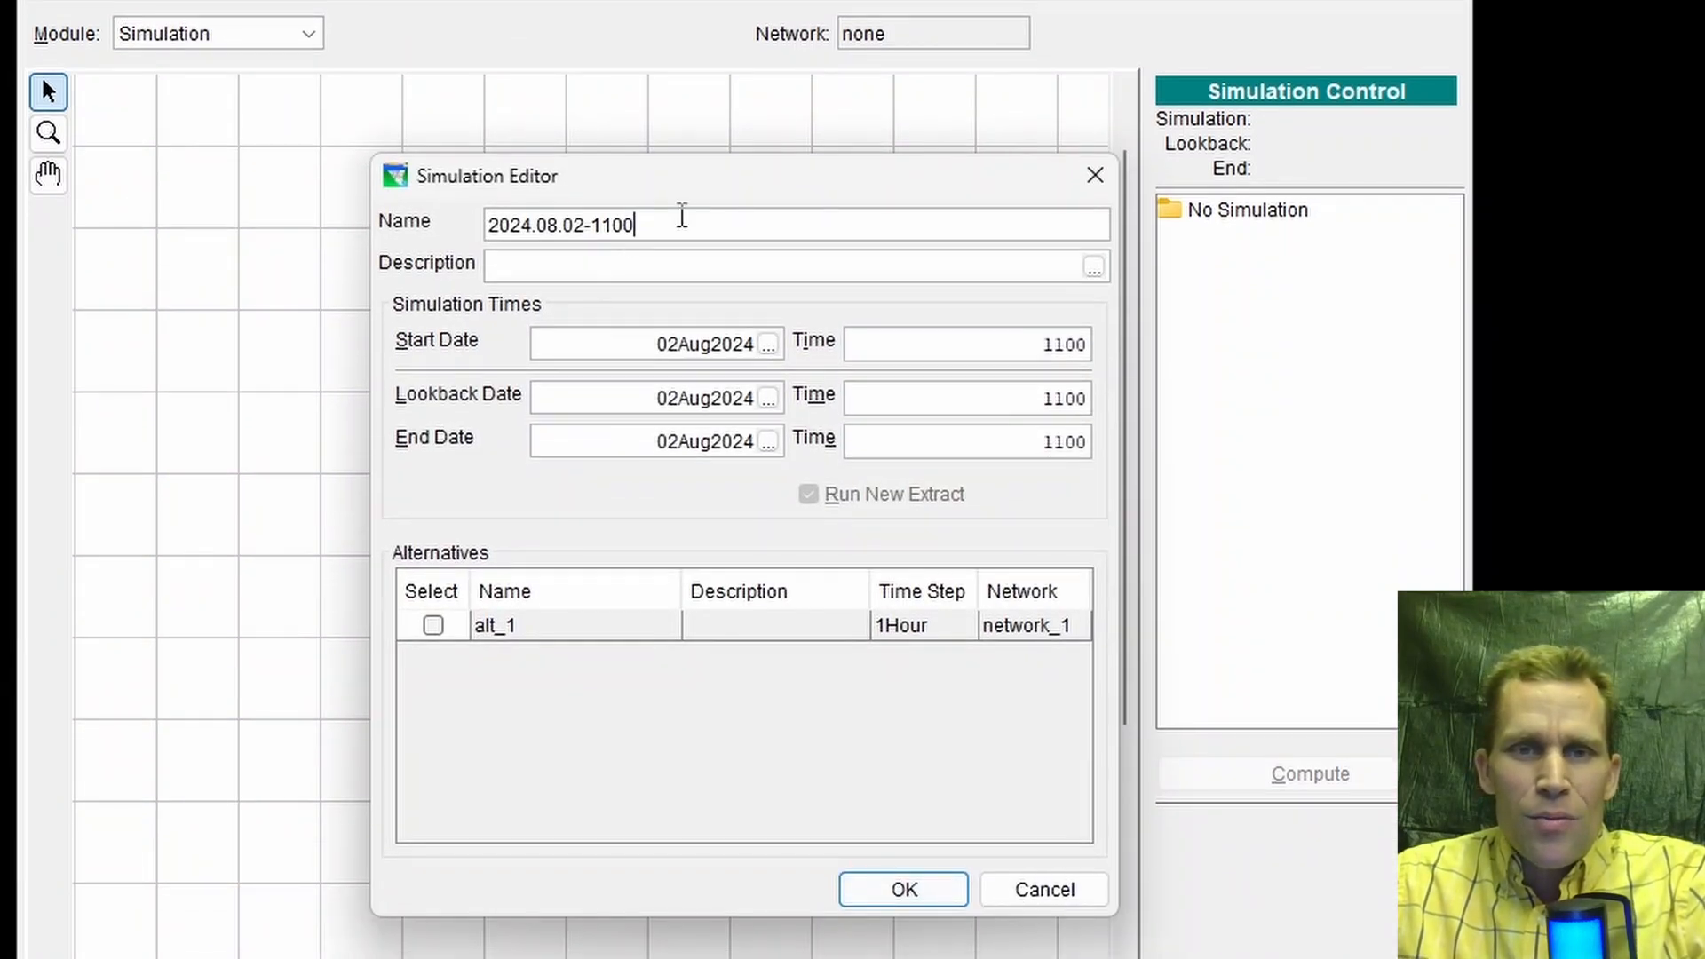
{"action": "left_click_drag", "start_coordinate": [681, 230], "coordinate": [407, 234]}
{"action": "type", "text": "simulation_1"}
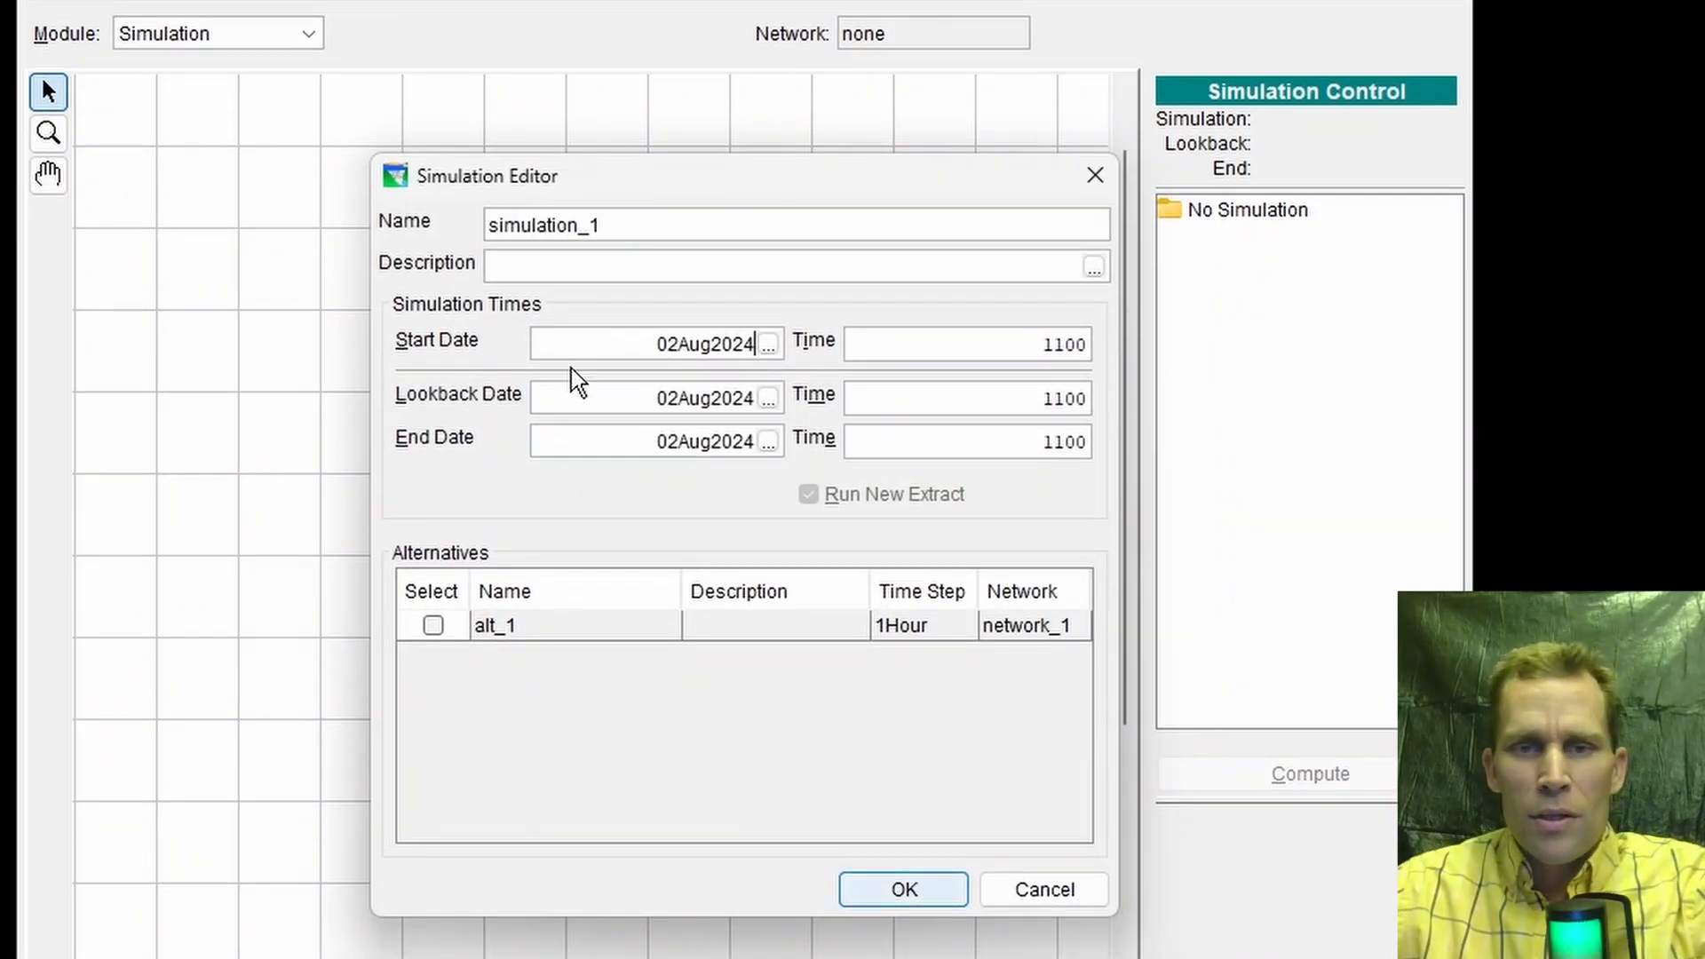
Step: Set the simulation's start date to 01JUL2024 and its start time to 0200
{"action": "left_click_drag", "start_coordinate": [627, 343], "coordinate": [755, 345]}
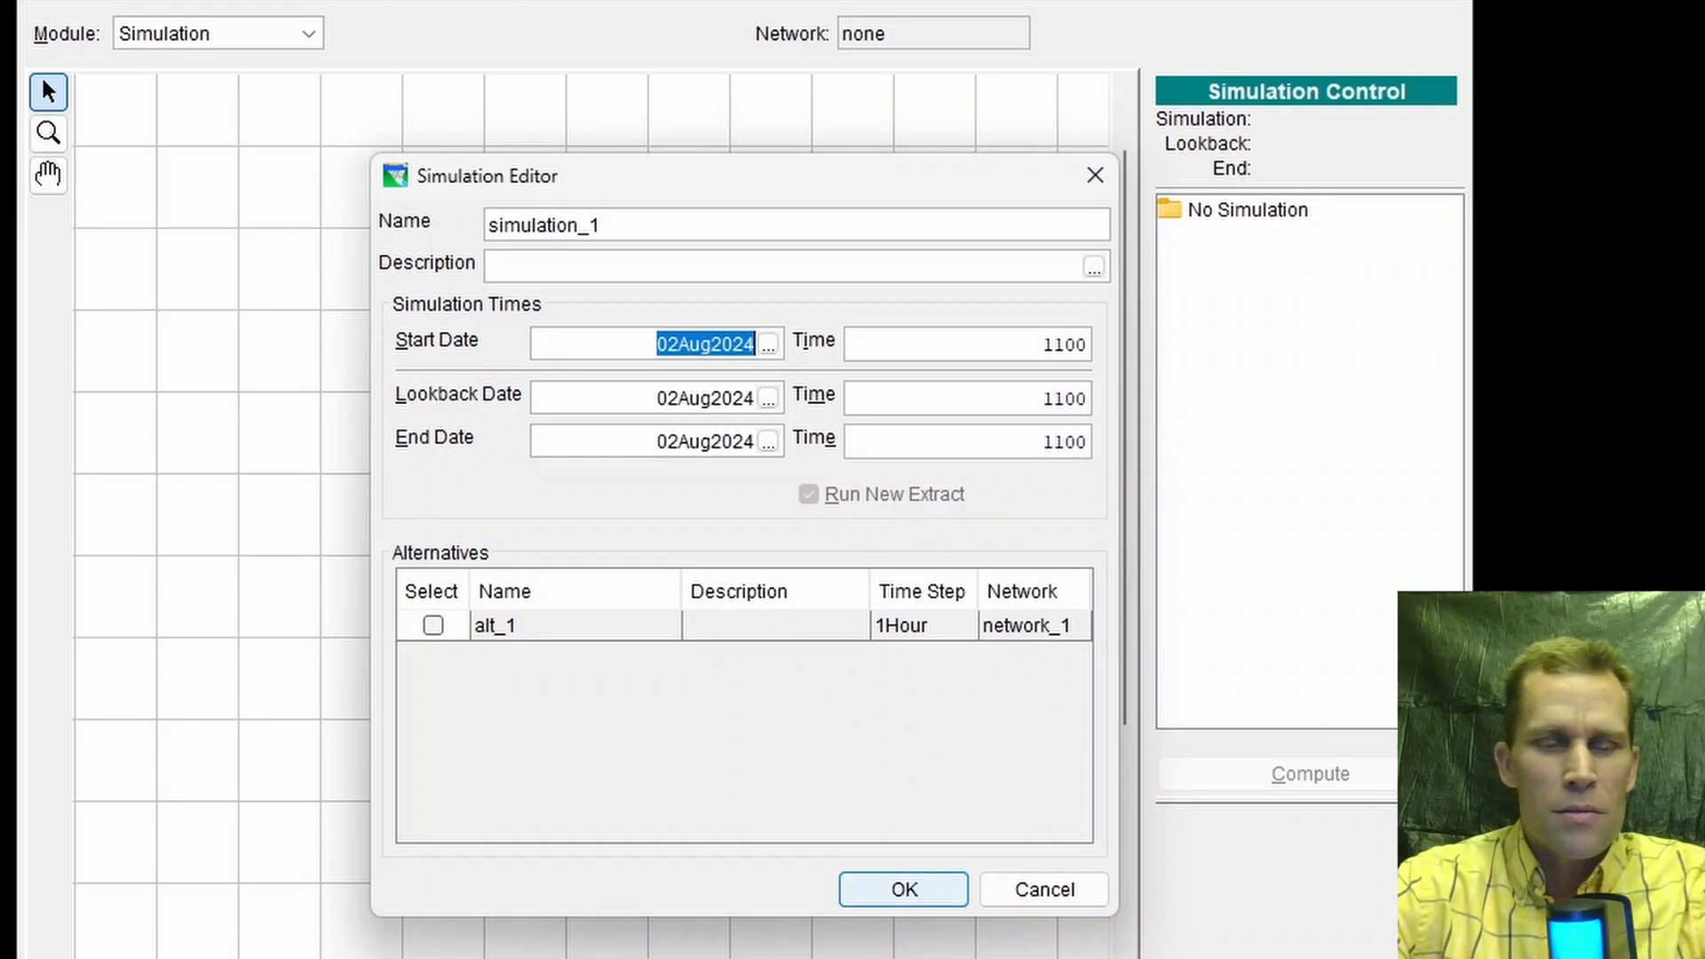
{"action": "type", "text": "01JUL2024"}
{"action": "key", "text": "Tab"}
{"action": "type", "text": "0100"}
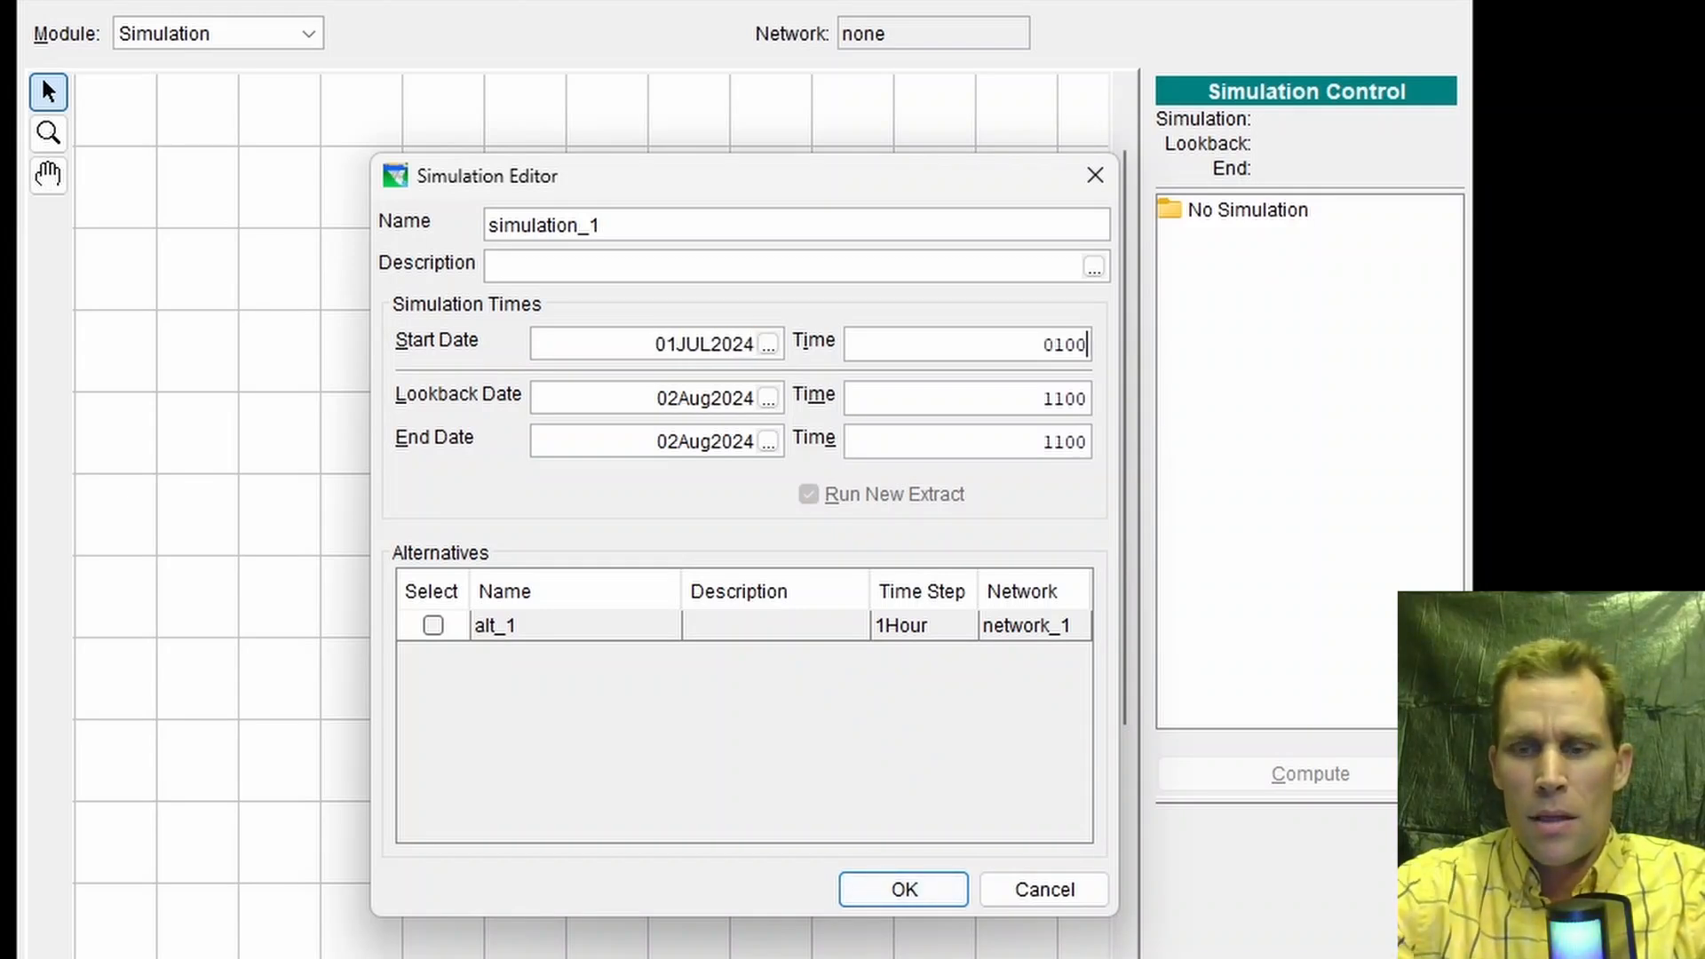
{"action": "key", "text": "BackSpace"}
{"action": "key", "text": "BackSpace"}
{"action": "key", "text": "BackSpace"}
{"action": "type", "text": "200"}
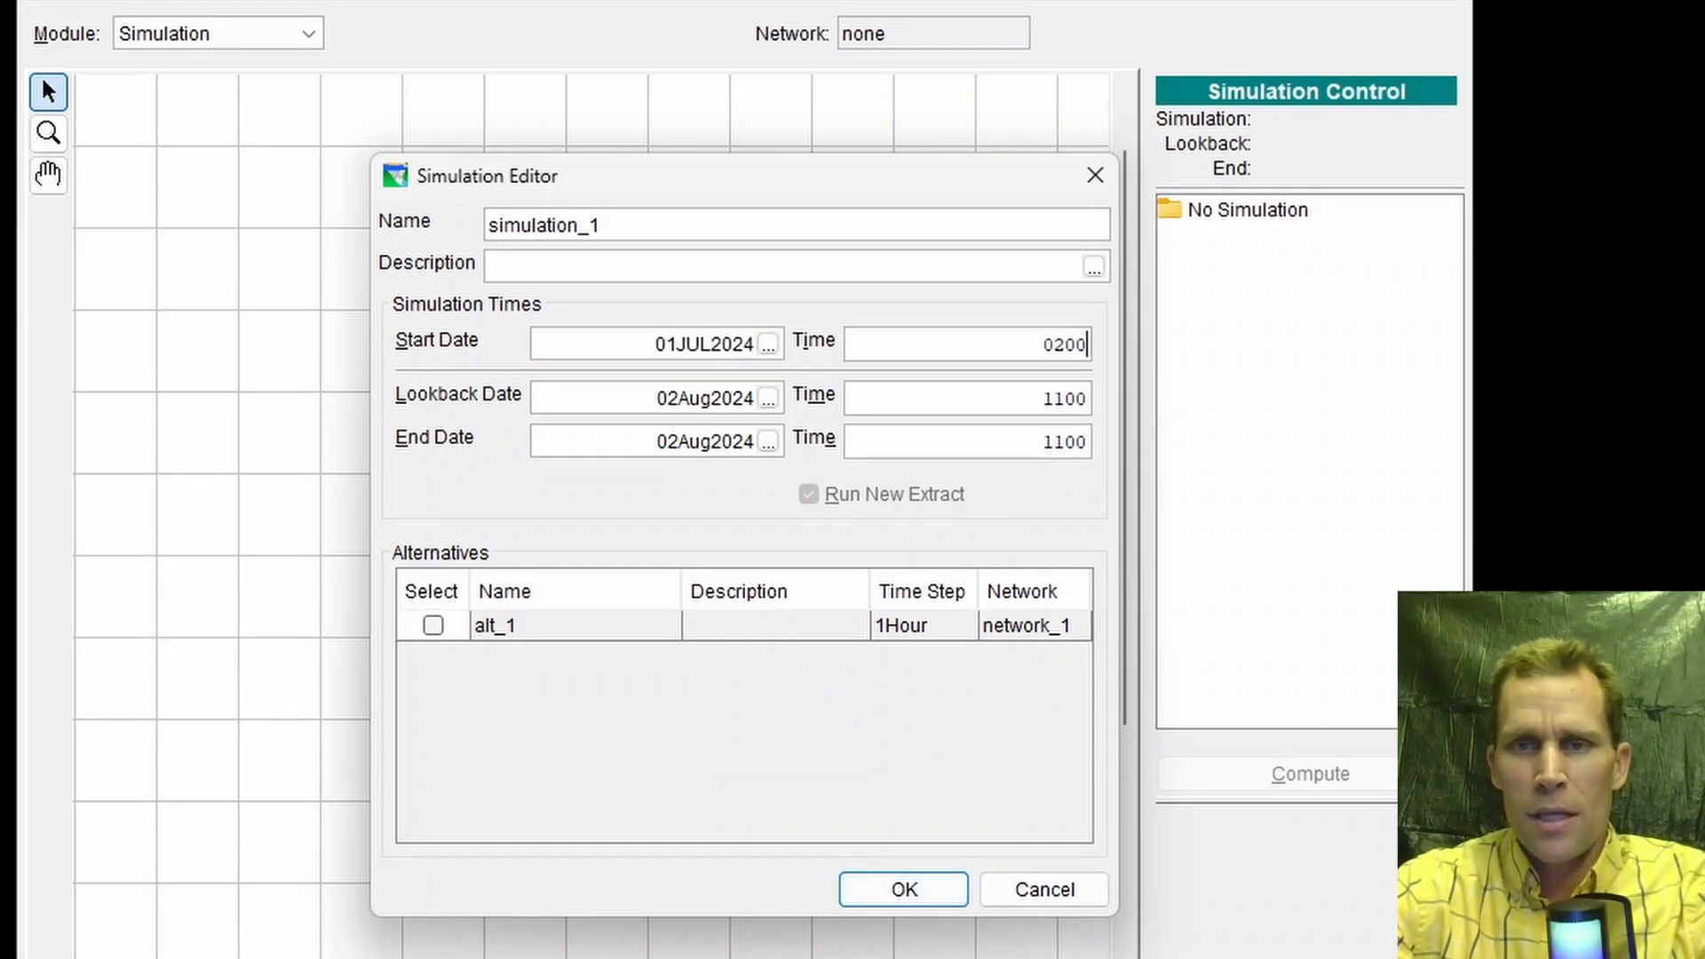
{"action": "key", "text": "Tab"}
Step: Set the simulation's lookback date to 01JUL2024 and its lookback time to 0100
{"action": "double_click", "coordinate": [704, 344]}
{"action": "key", "text": "ctrl+c"}
{"action": "left_click_drag", "start_coordinate": [655, 398], "coordinate": [790, 416]}
{"action": "key", "text": "ctrl+v"}
{"action": "left_click", "coordinate": [954, 396]}
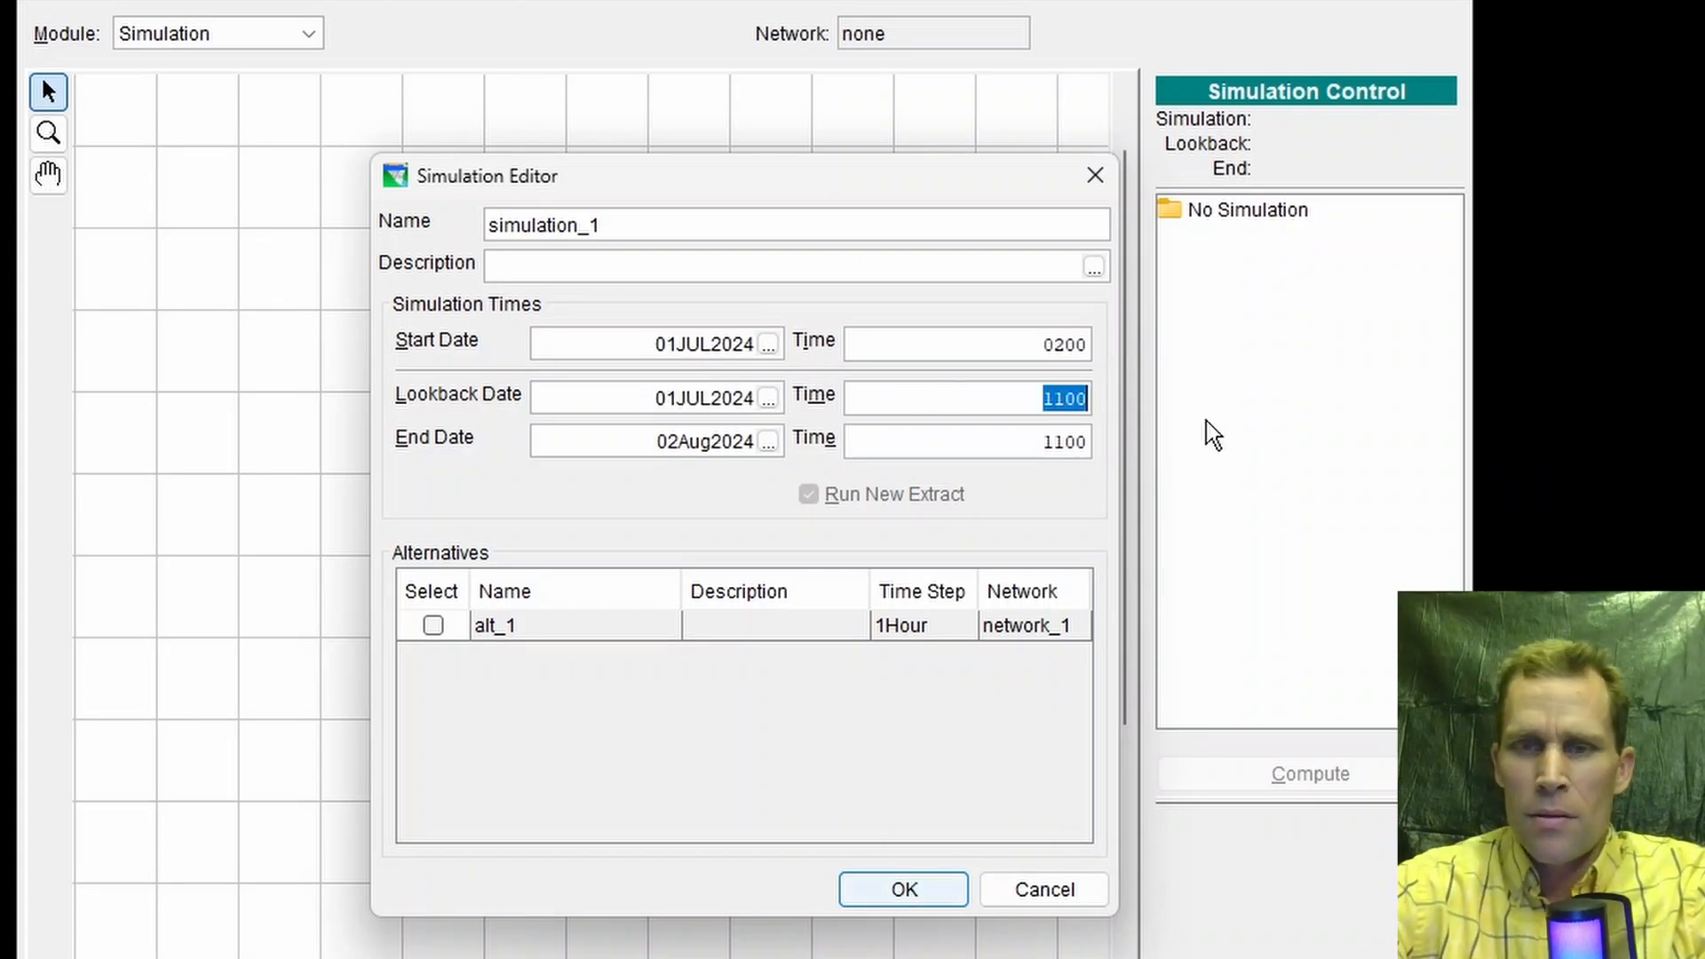
{"action": "type", "text": "0100"}
Step: Set the simulation's end date to 31JUL2024 and its end time to 2400
{"action": "key", "text": "Tab"}
{"action": "key", "text": "ctrl+v"}
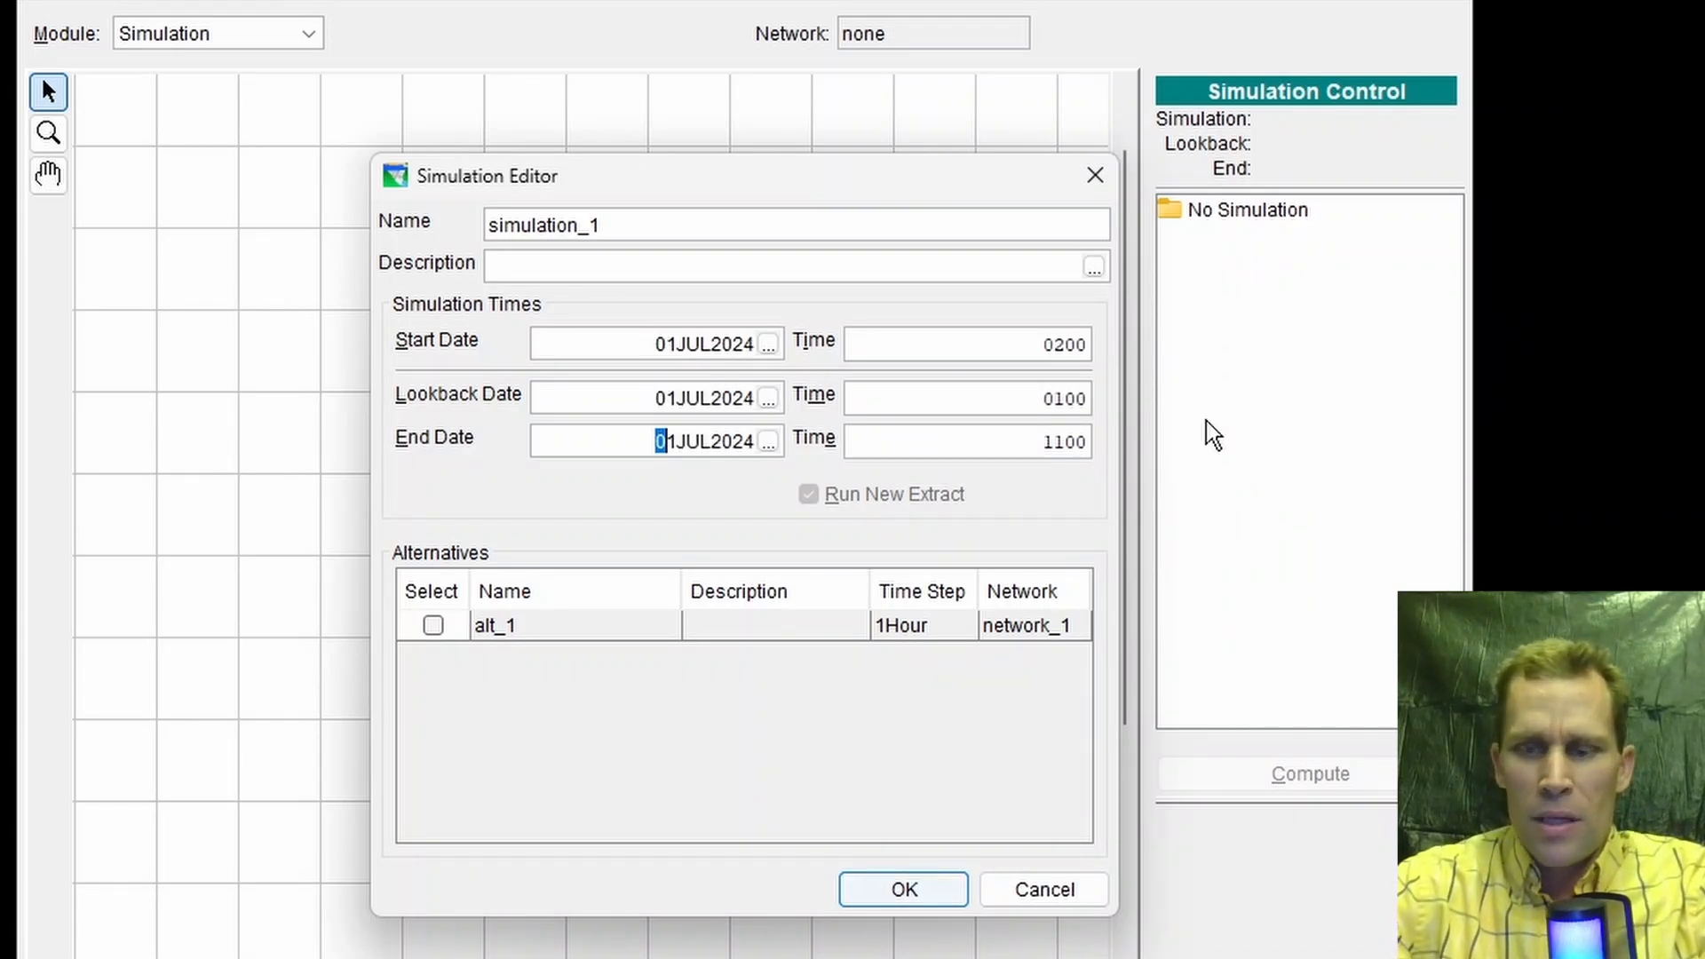
{"action": "type", "text": "3"}
{"action": "key", "text": "Tab"}
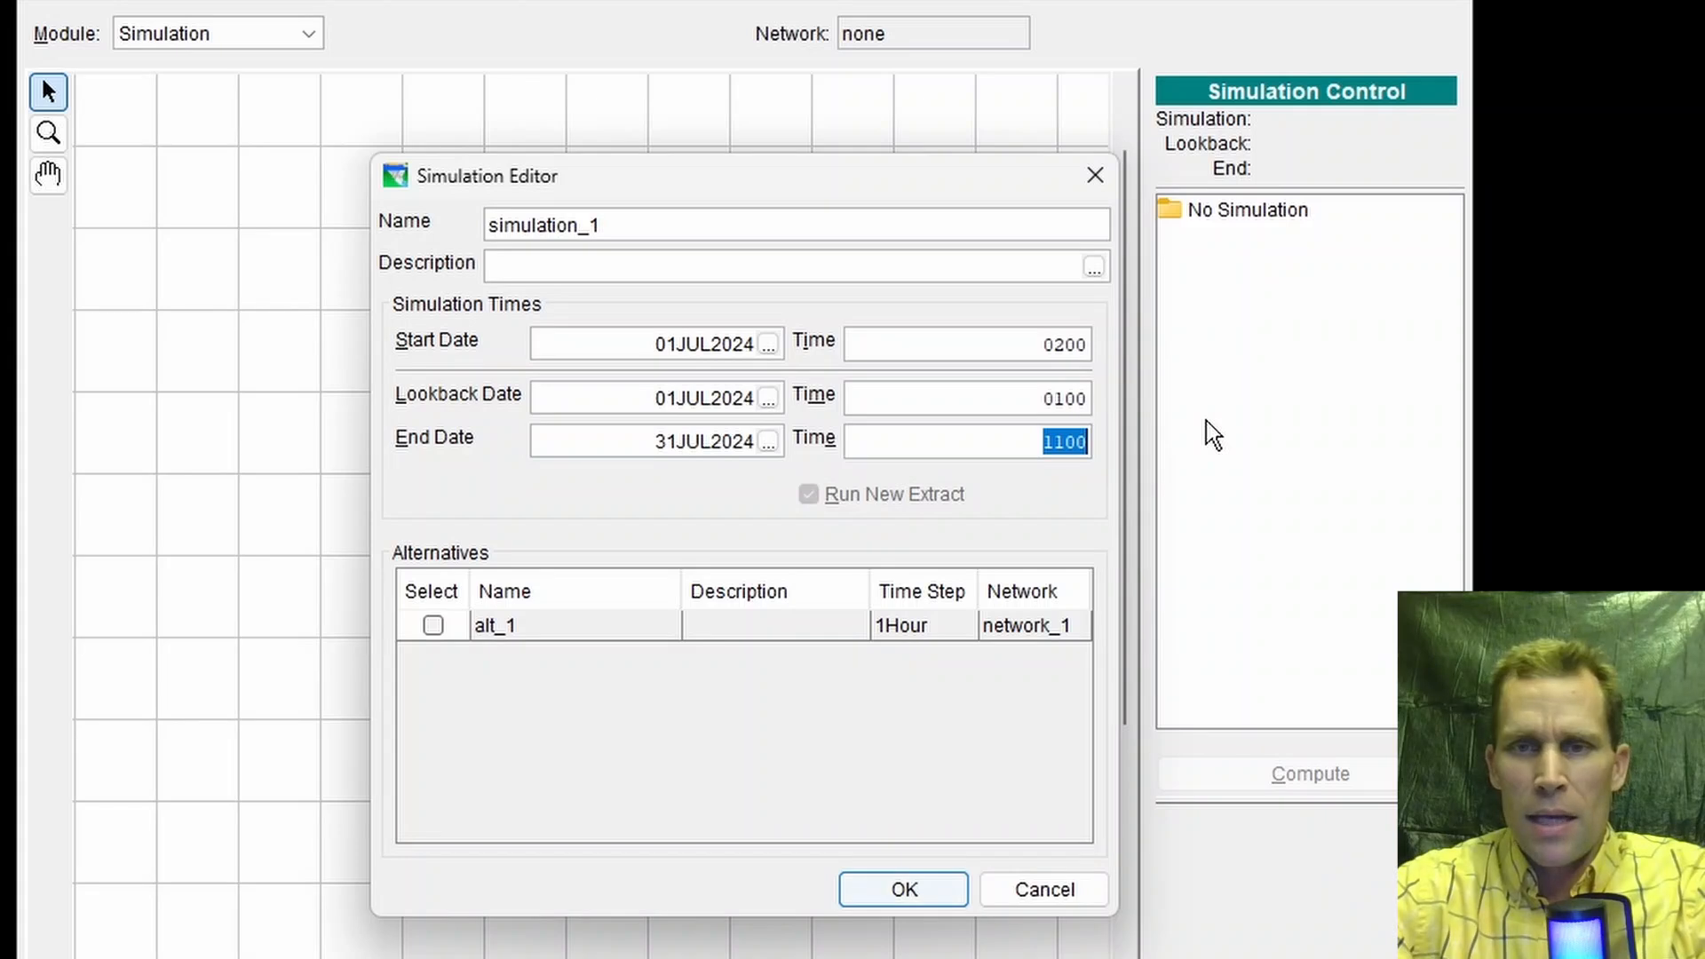
{"action": "type", "text": "2400"}
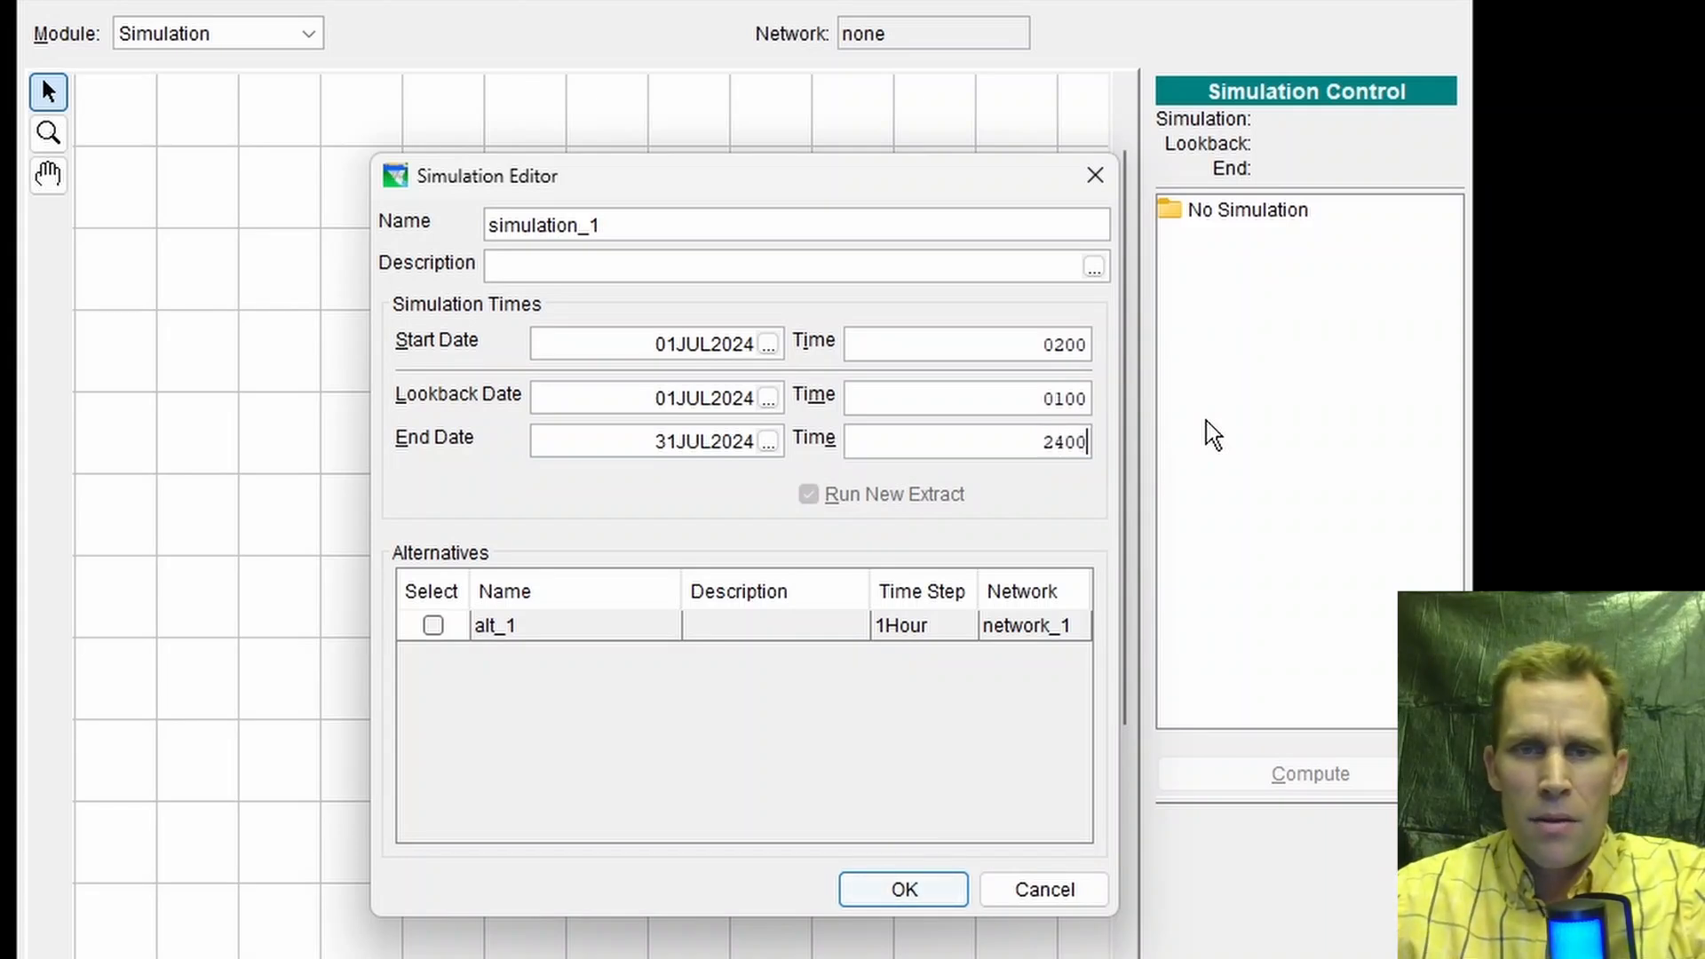
Step: Include alternative alt_1 in the simulation and confirm its creation
{"action": "left_click", "coordinate": [435, 627]}
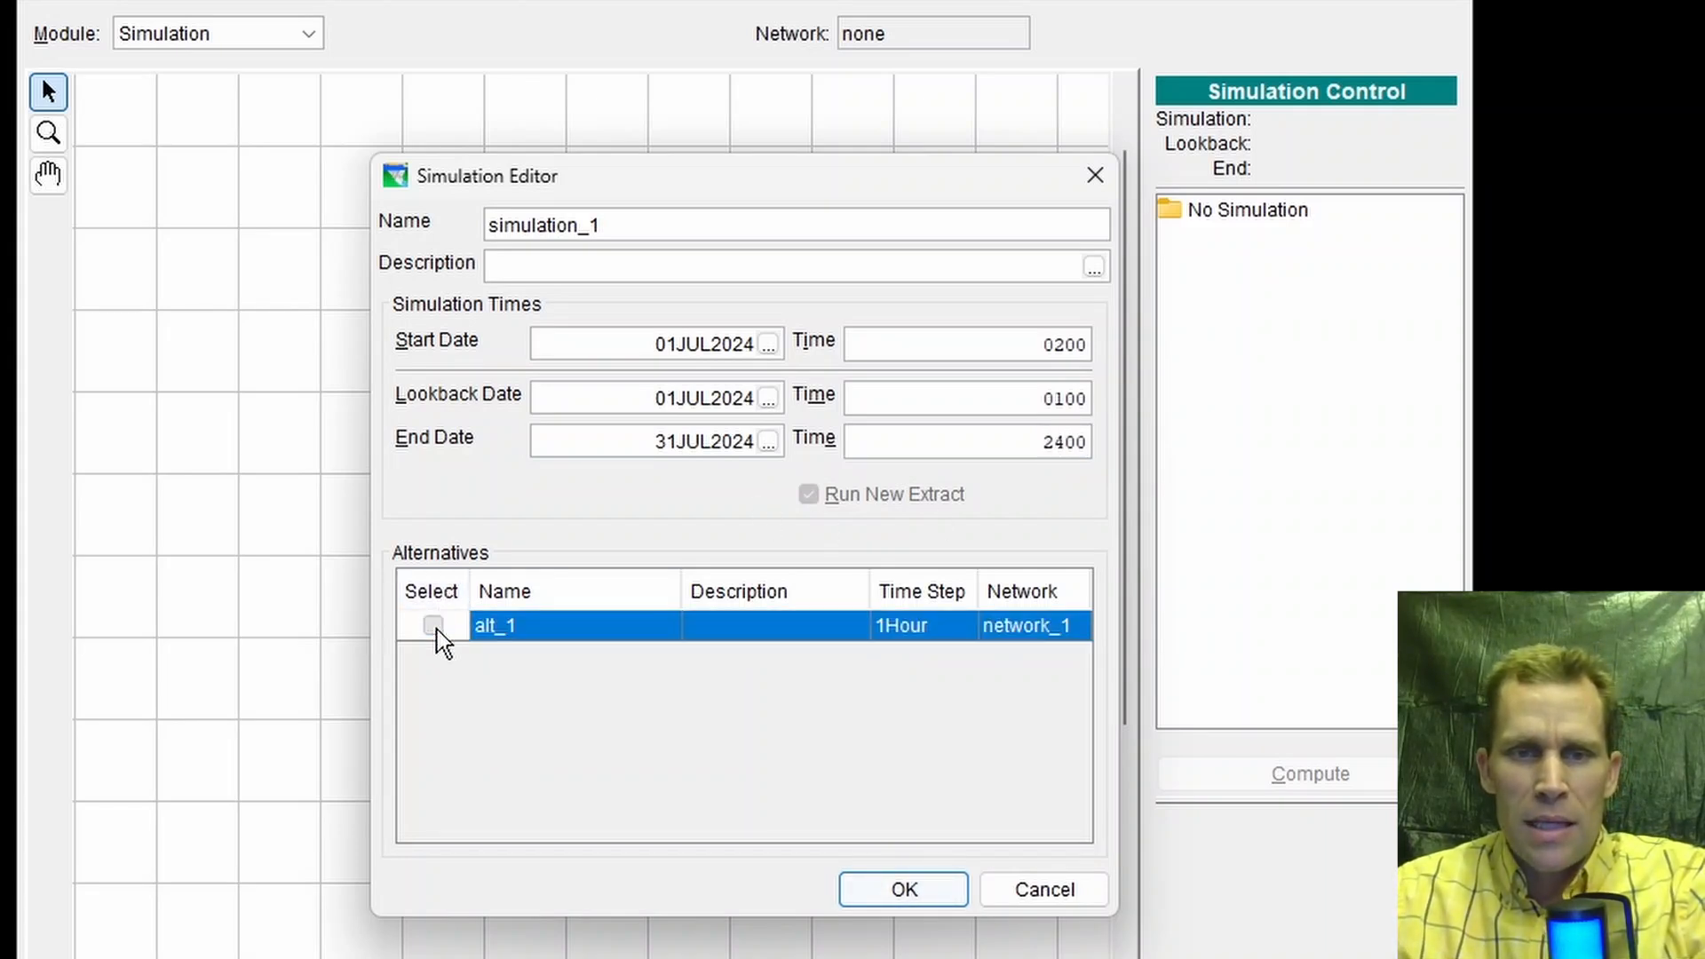
{"action": "left_click", "coordinate": [435, 629]}
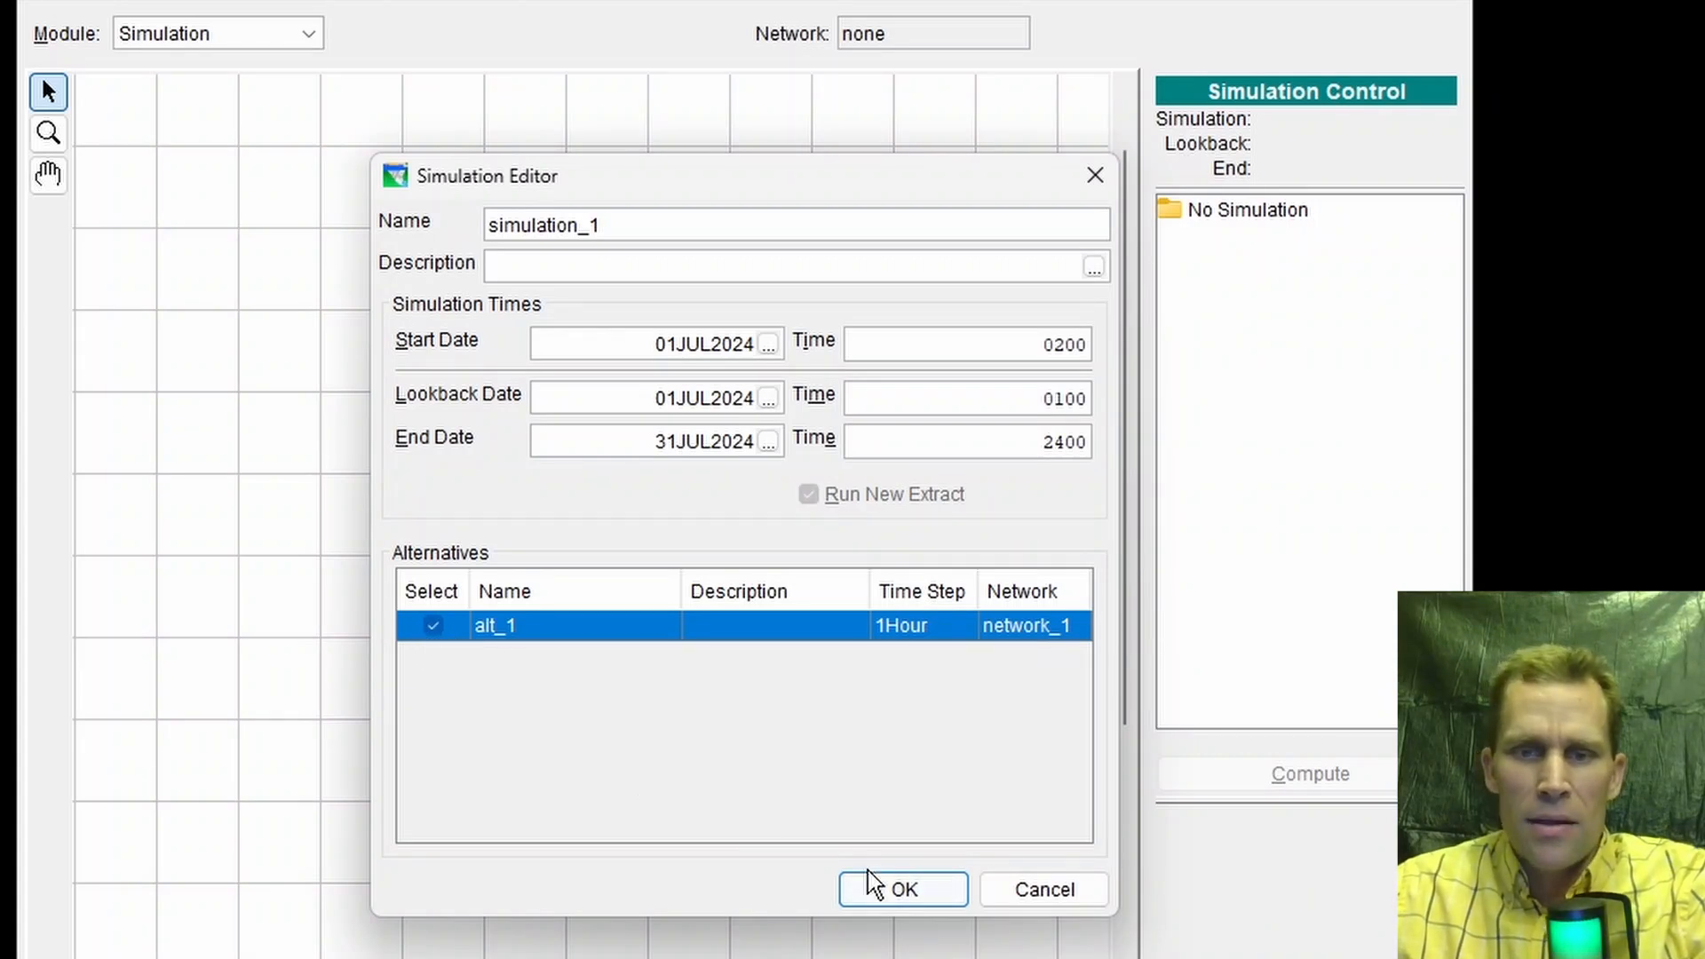
{"action": "left_click", "coordinate": [883, 890]}
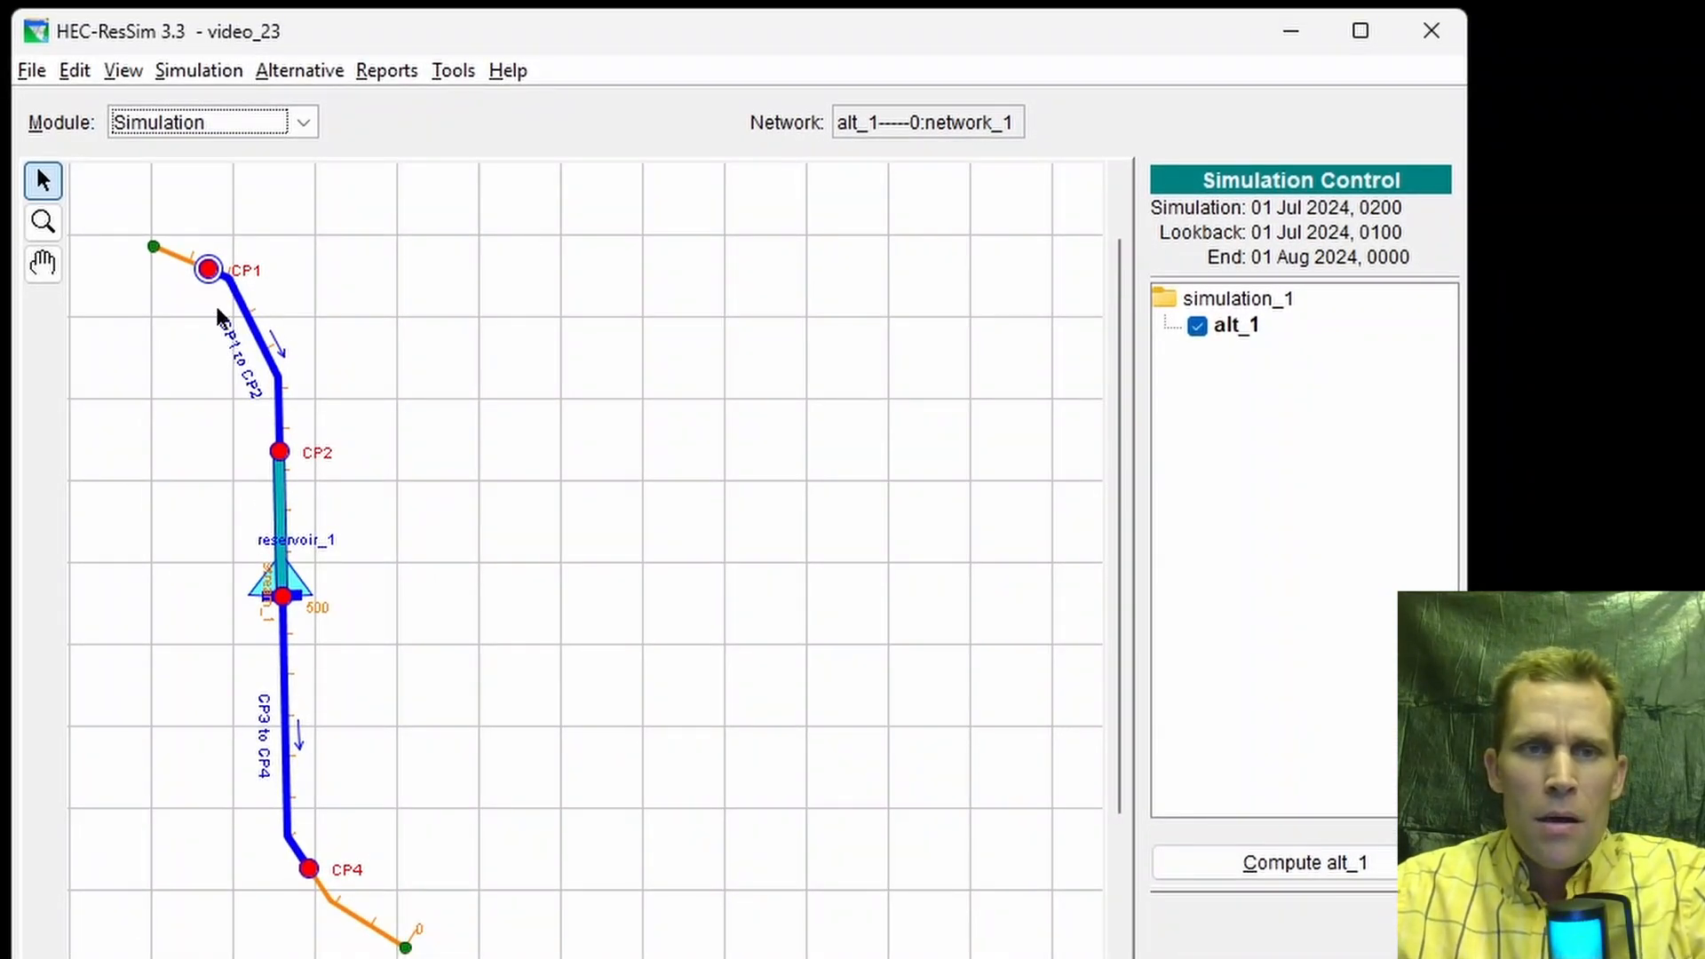
Step: Compute alternative alt_1 in simulation_1 and dismiss the compute message window
{"action": "left_click", "coordinate": [37, 273]}
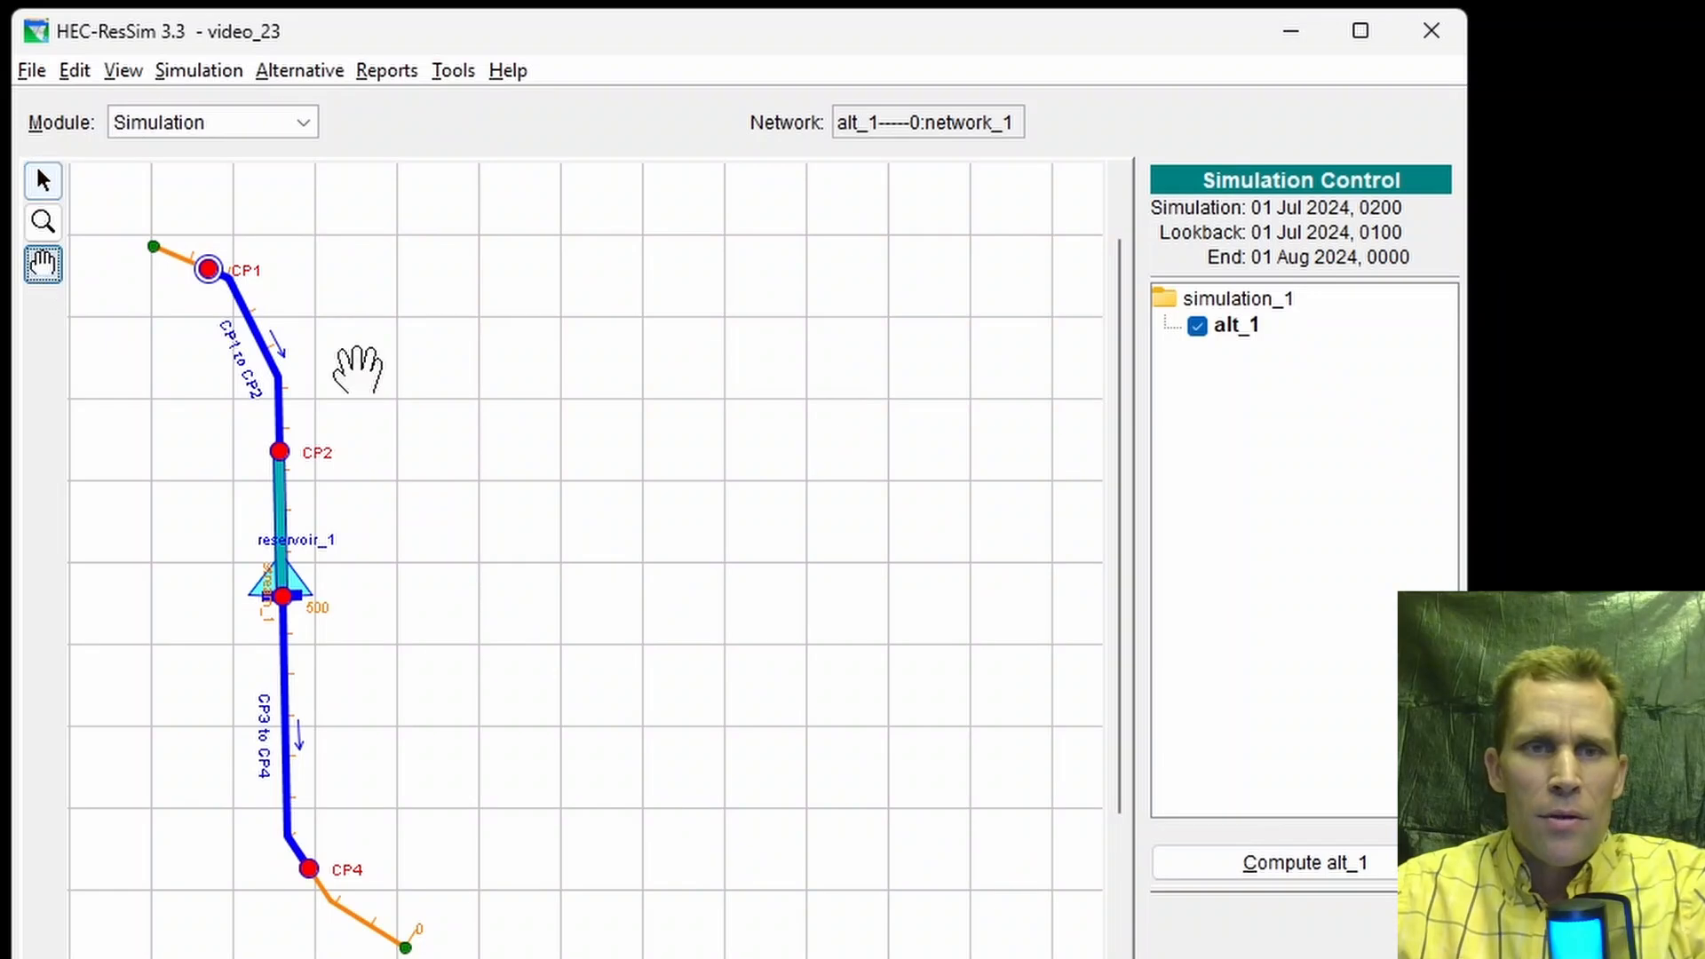
{"action": "left_click_drag", "start_coordinate": [354, 365], "coordinate": [441, 270]}
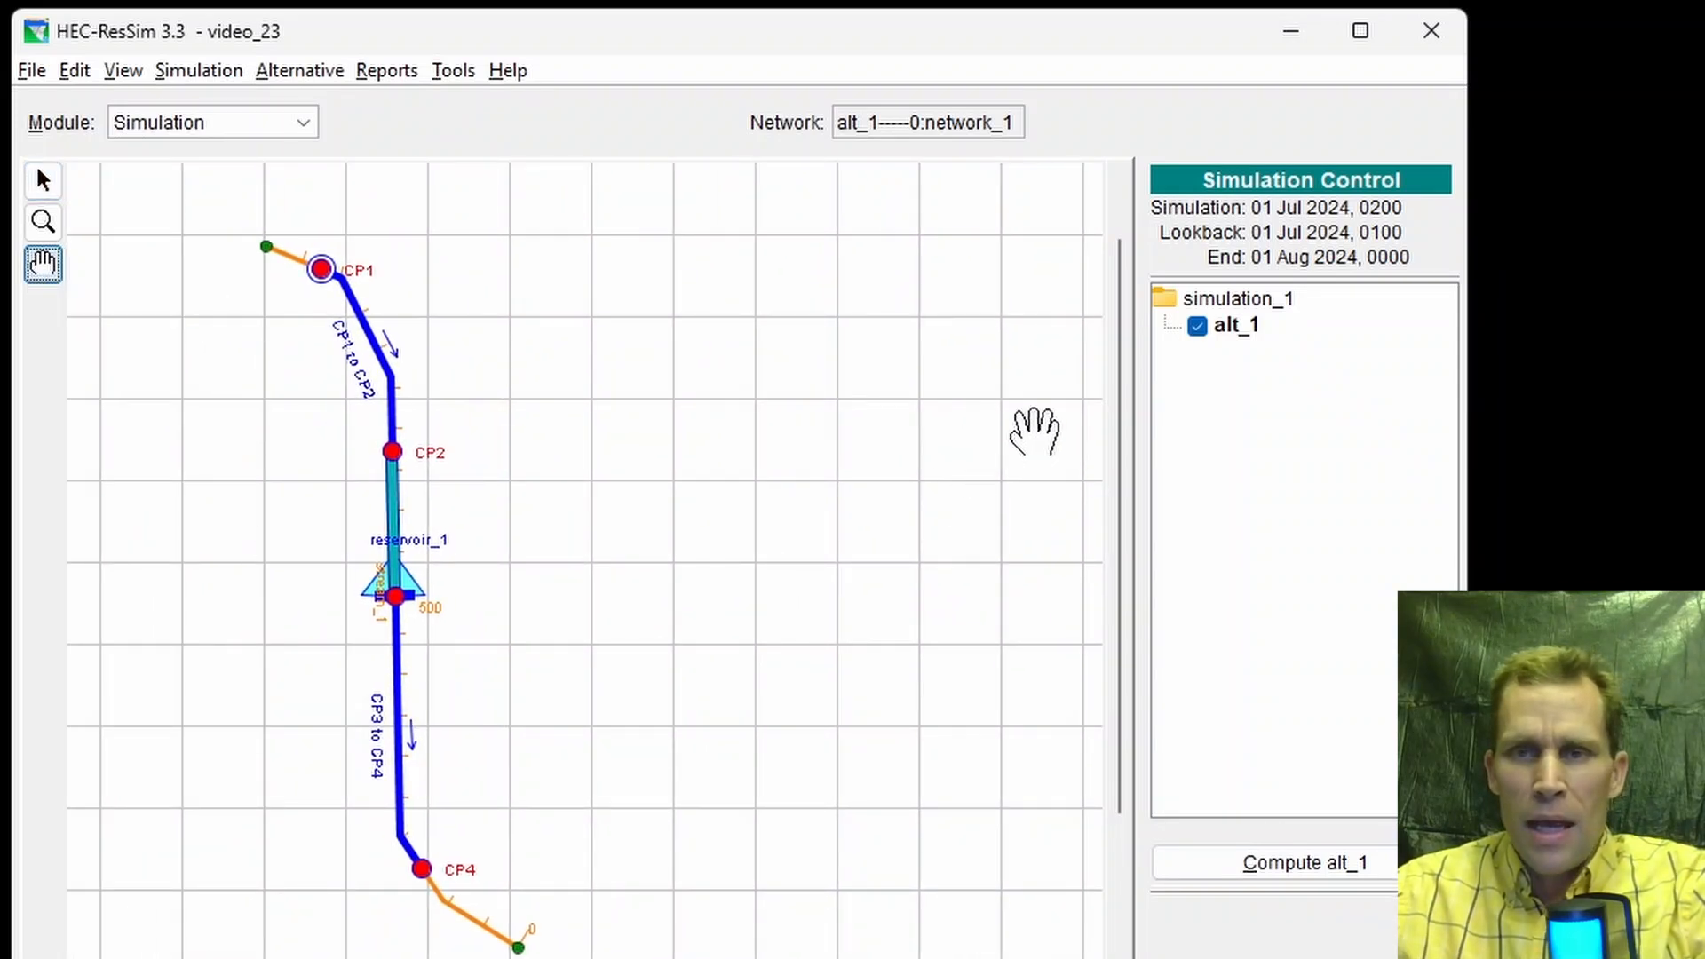
{"action": "right_click", "coordinate": [1232, 336]}
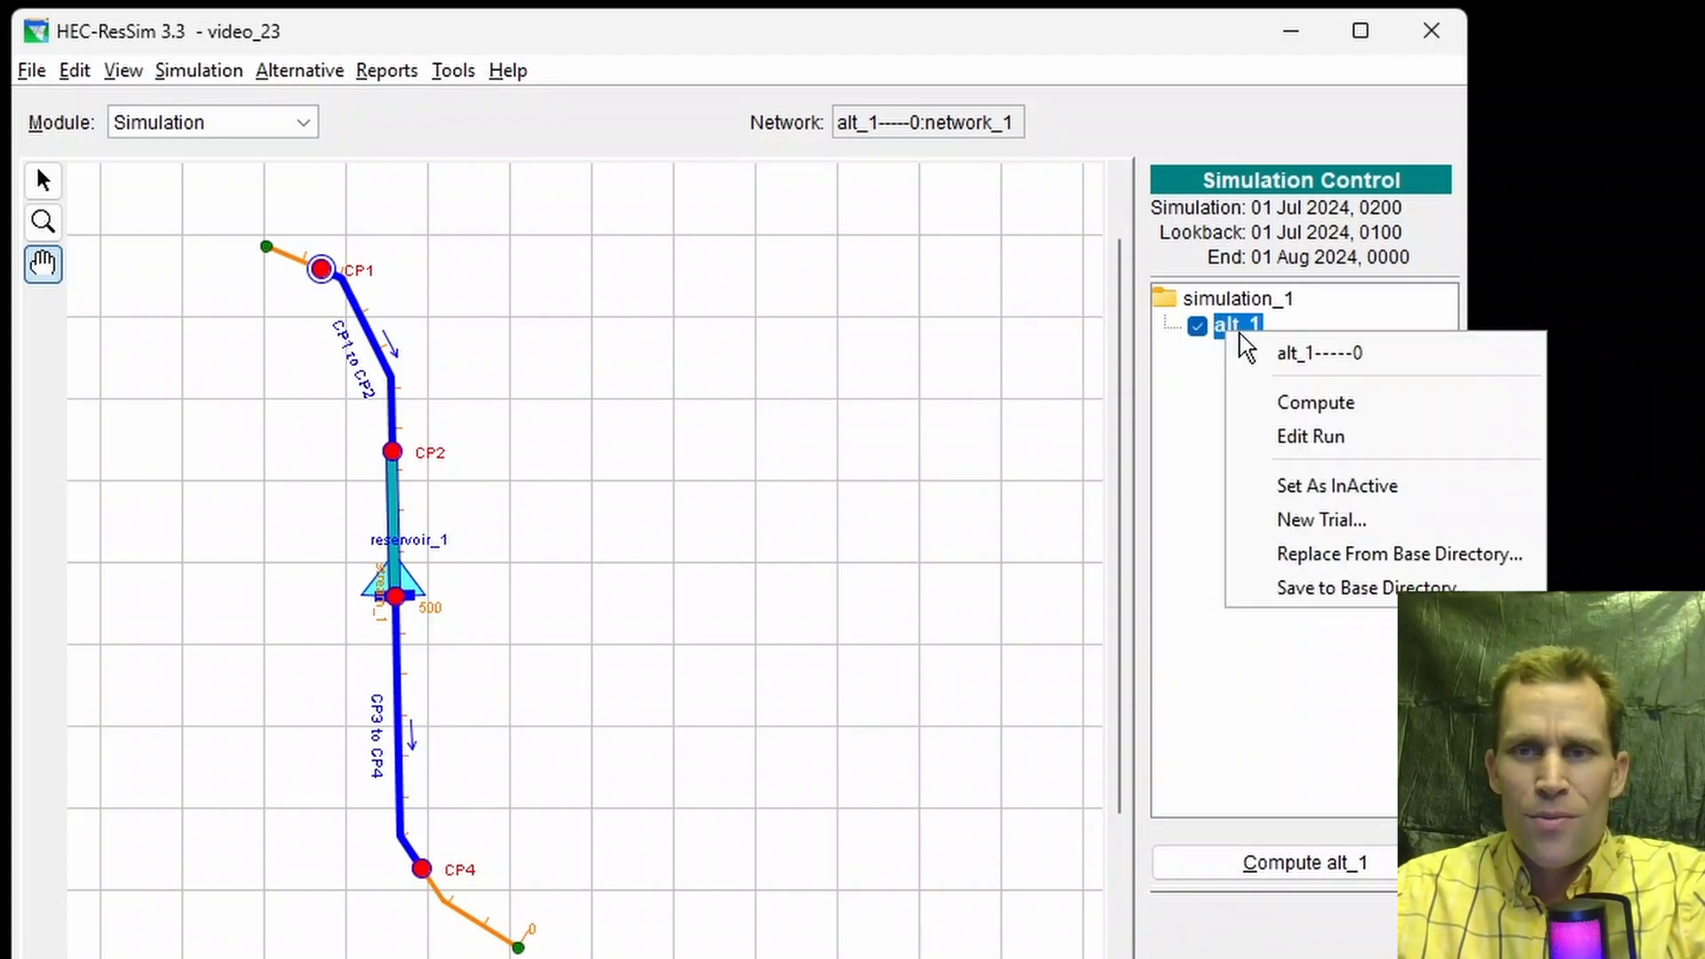
{"action": "left_click", "coordinate": [1293, 411]}
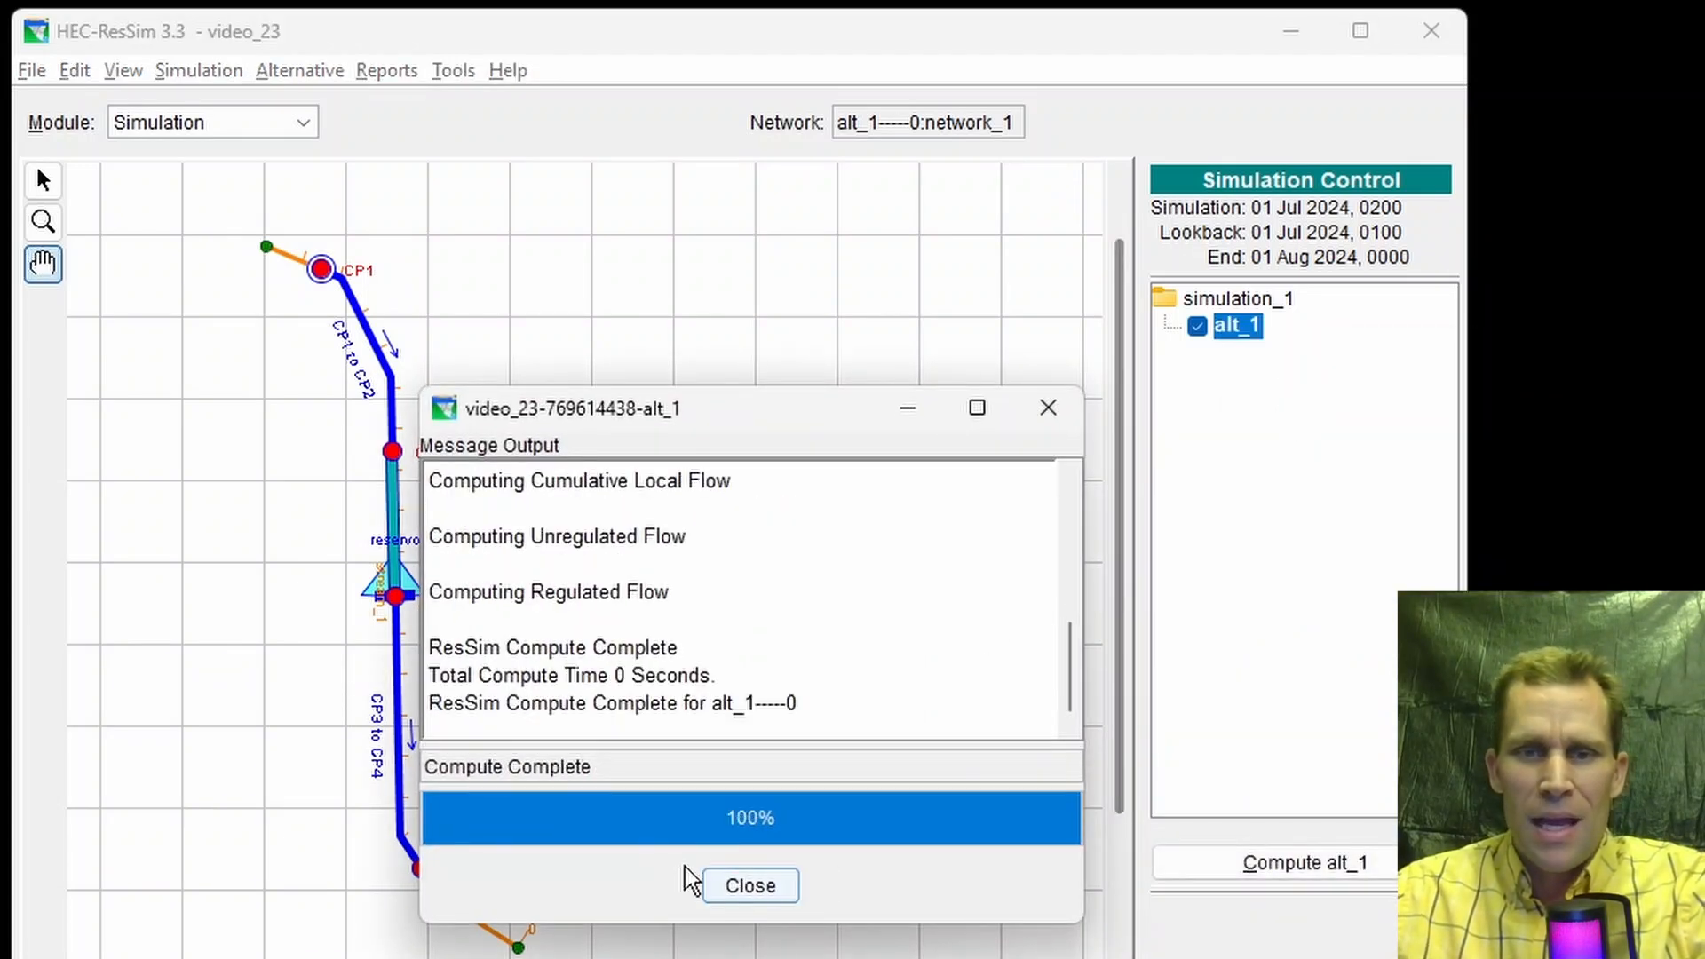
{"action": "left_click", "coordinate": [762, 891]}
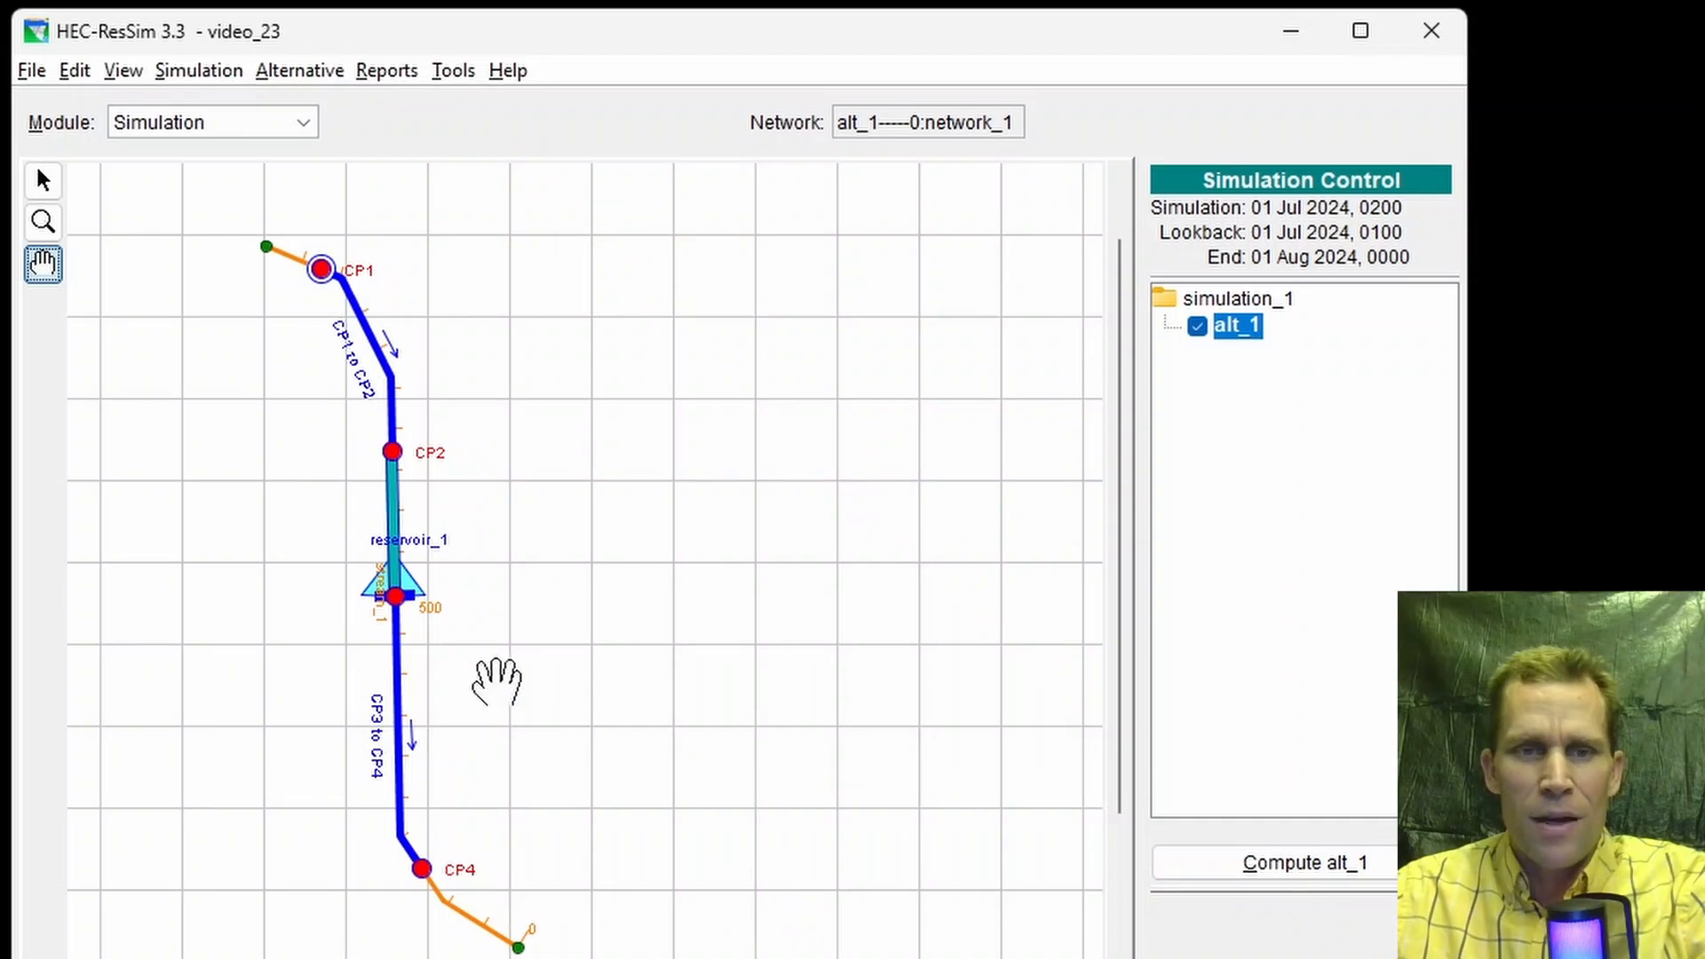
Step: Plot the results for reservoir_1, enlarge the plot window and highlight the pool elevation curve
{"action": "left_click", "coordinate": [42, 181]}
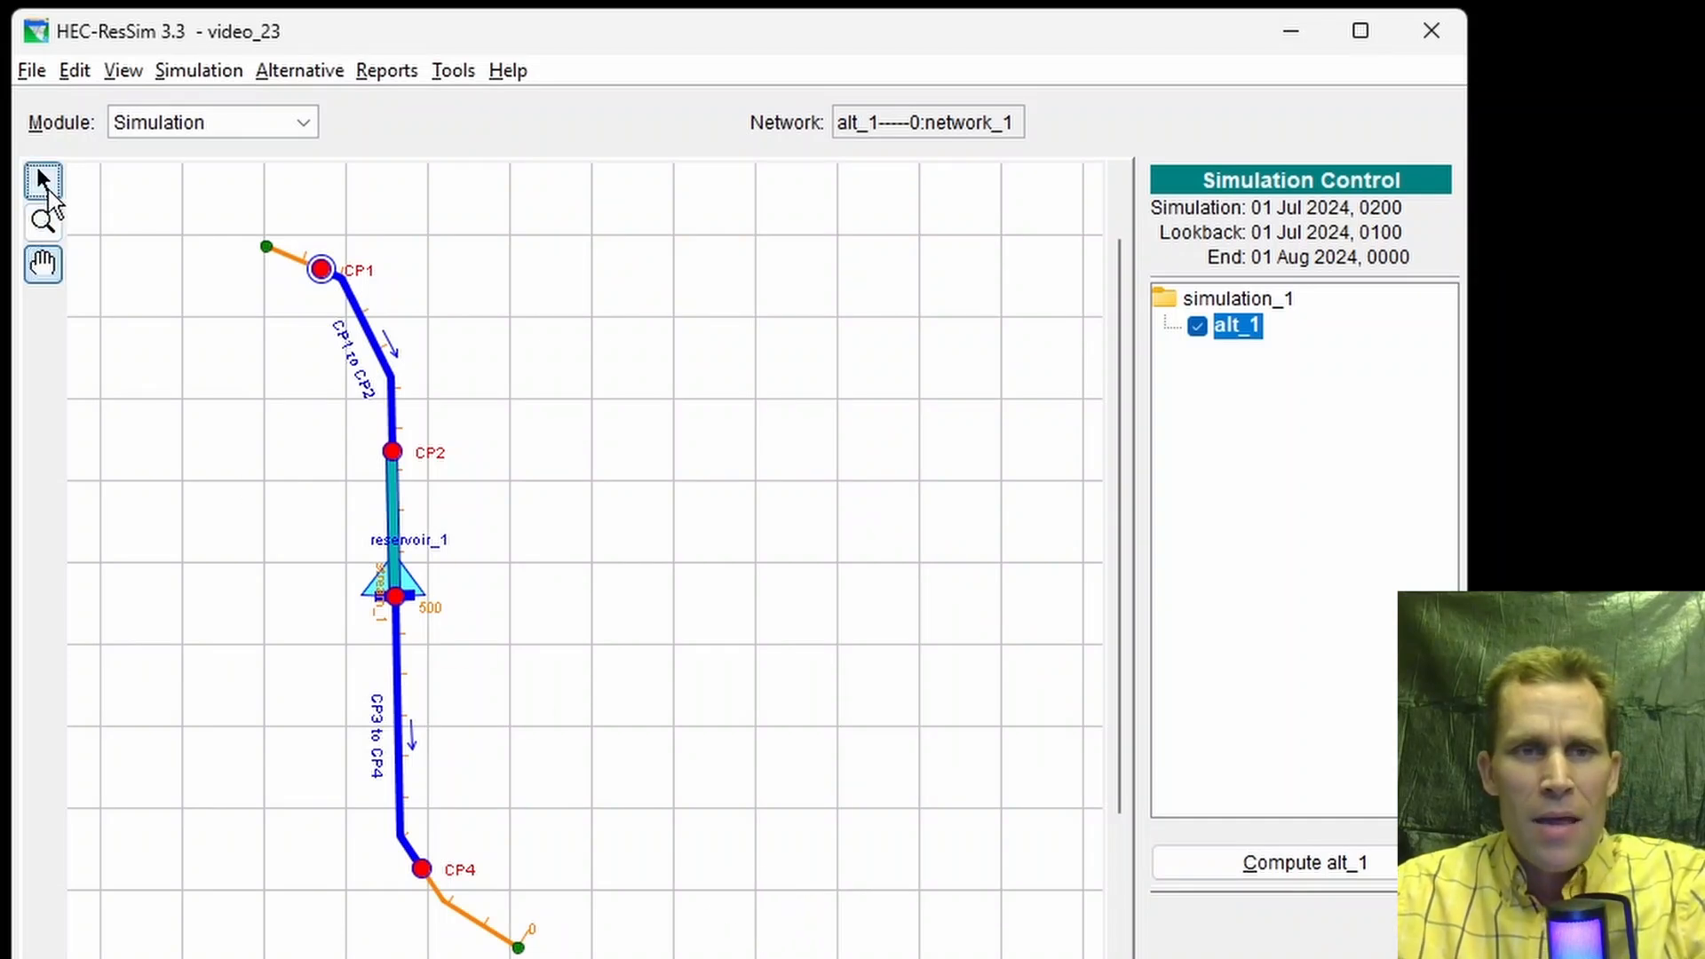
{"action": "right_click", "coordinate": [396, 568]}
{"action": "left_click", "coordinate": [451, 671]}
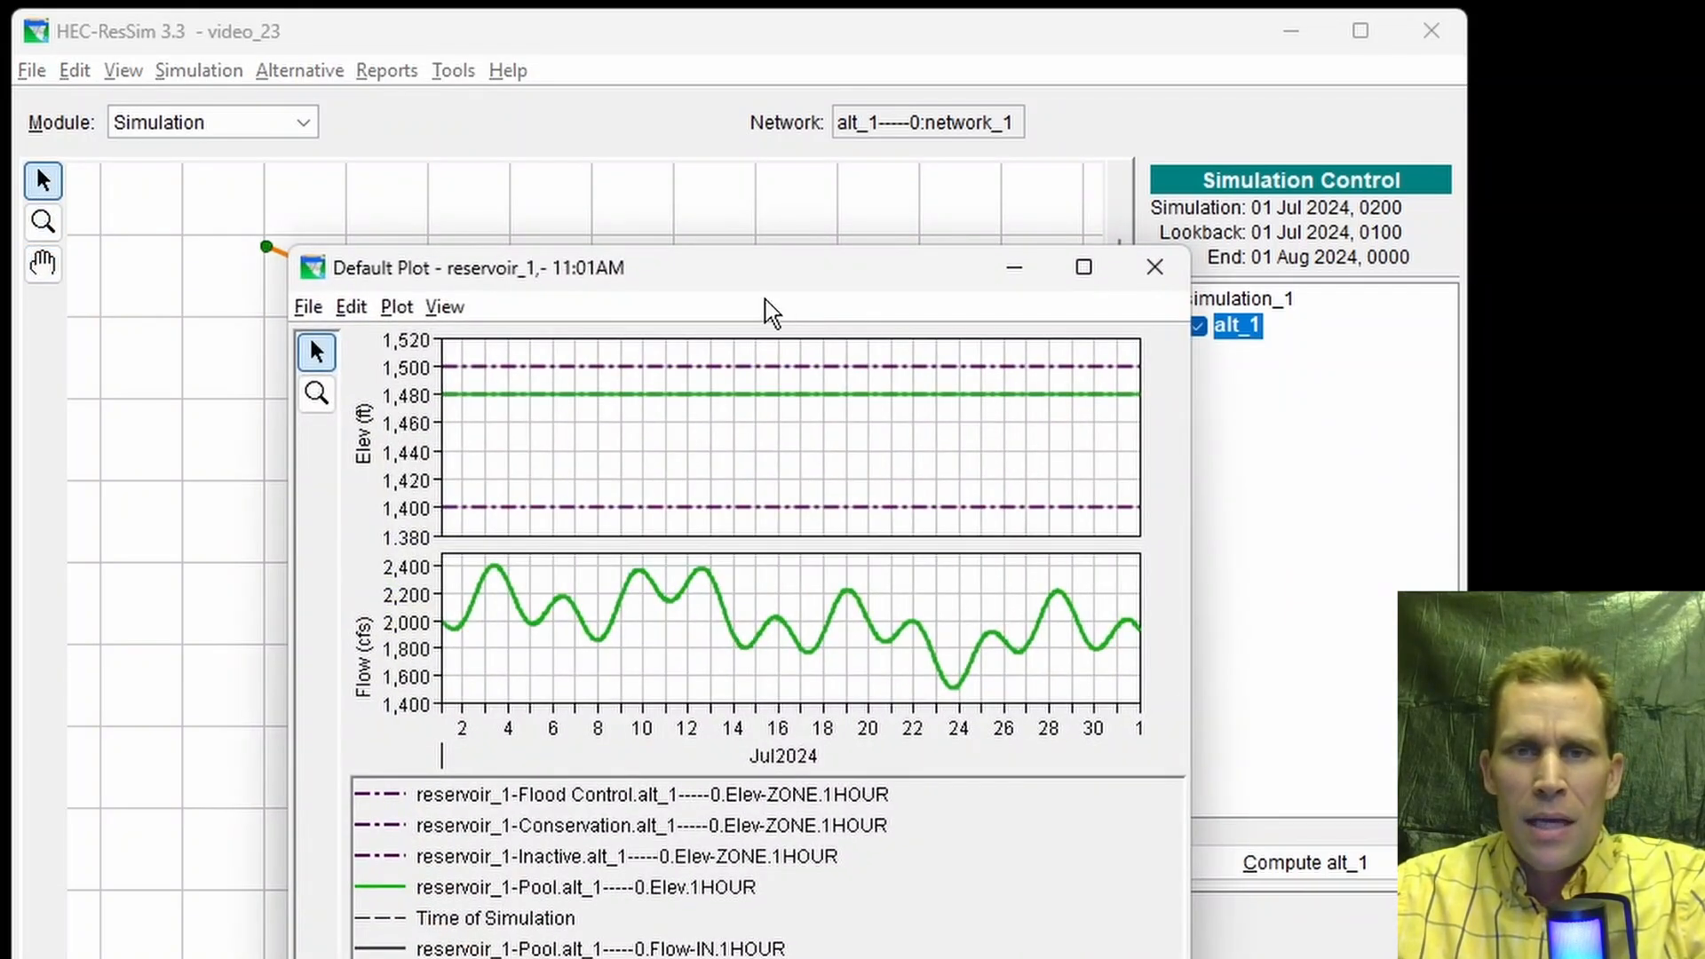
{"action": "left_click_drag", "start_coordinate": [783, 271], "coordinate": [792, 0]}
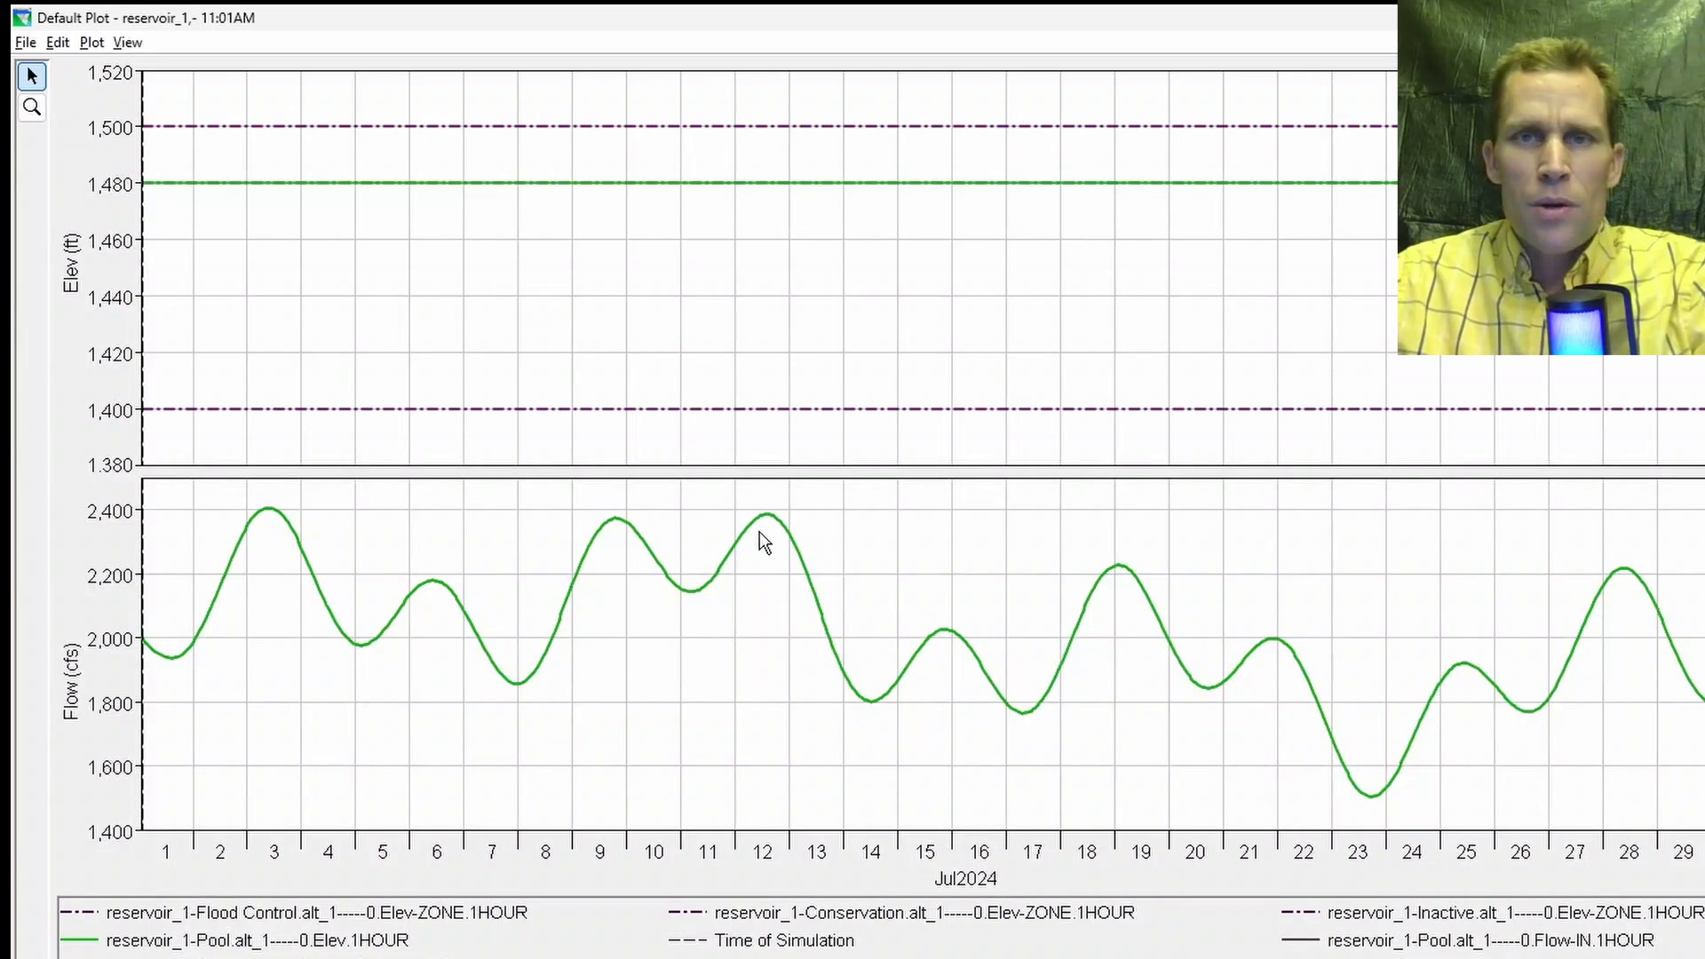
{"action": "left_click", "coordinate": [380, 947]}
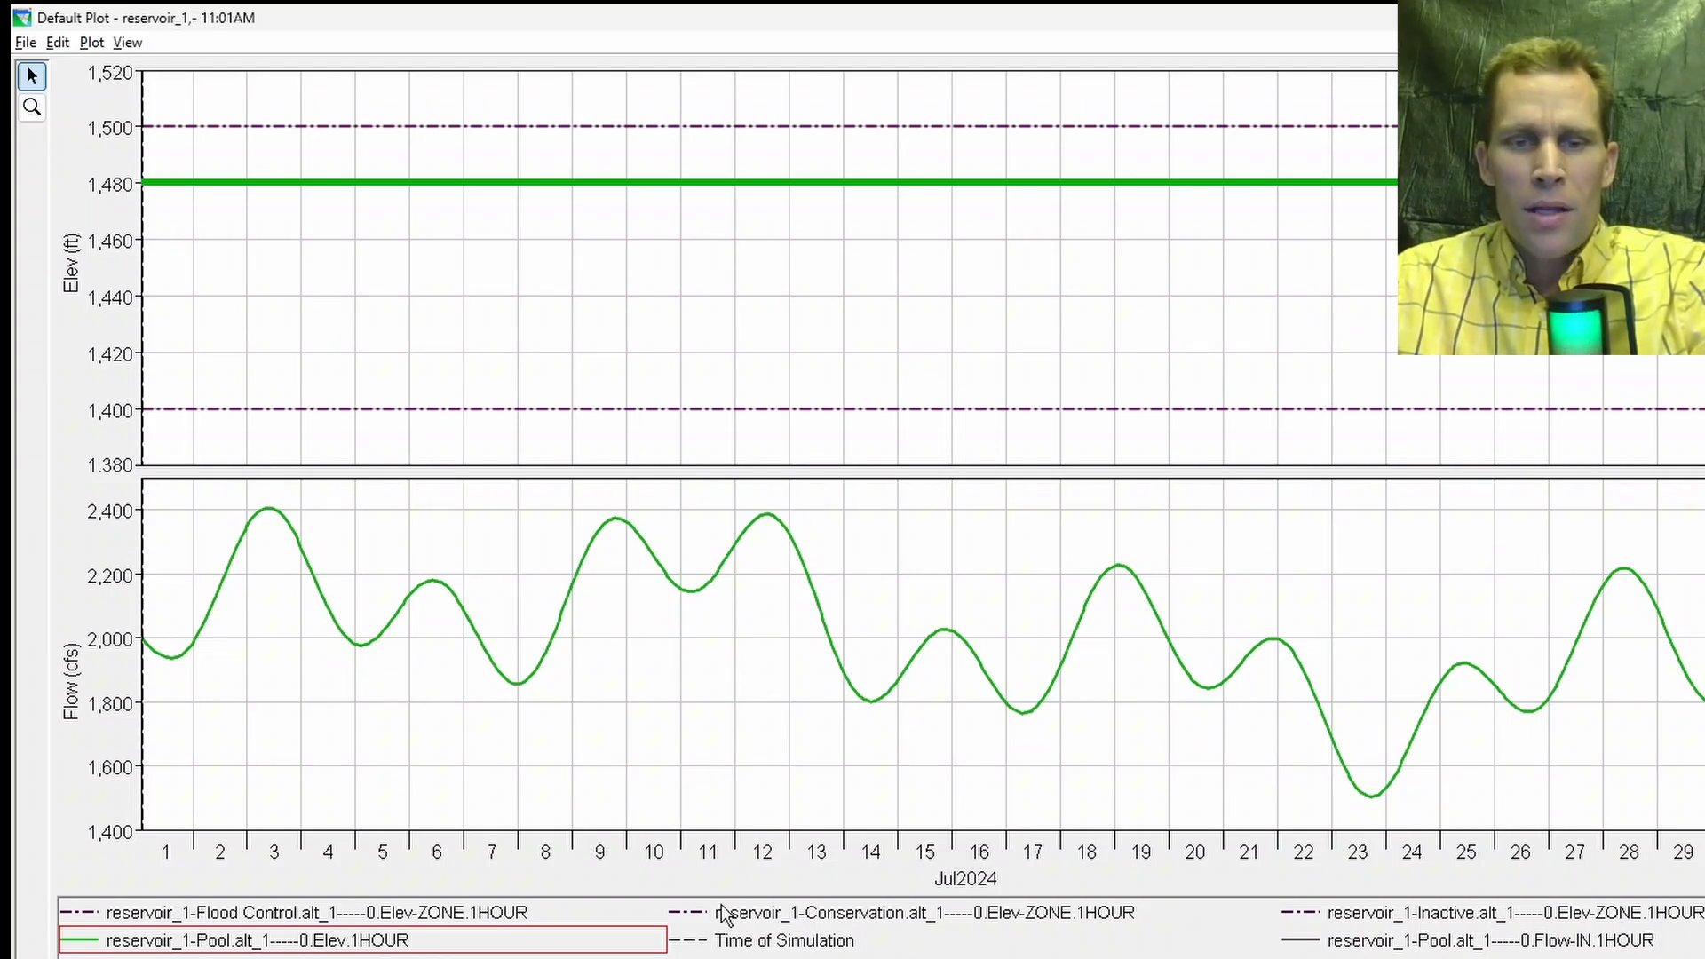
Step: Highlight the reservoir_1 pool inflow curve and the pool flow series listed below the pool elevation entry to compare them
{"action": "left_click", "coordinate": [1372, 947]}
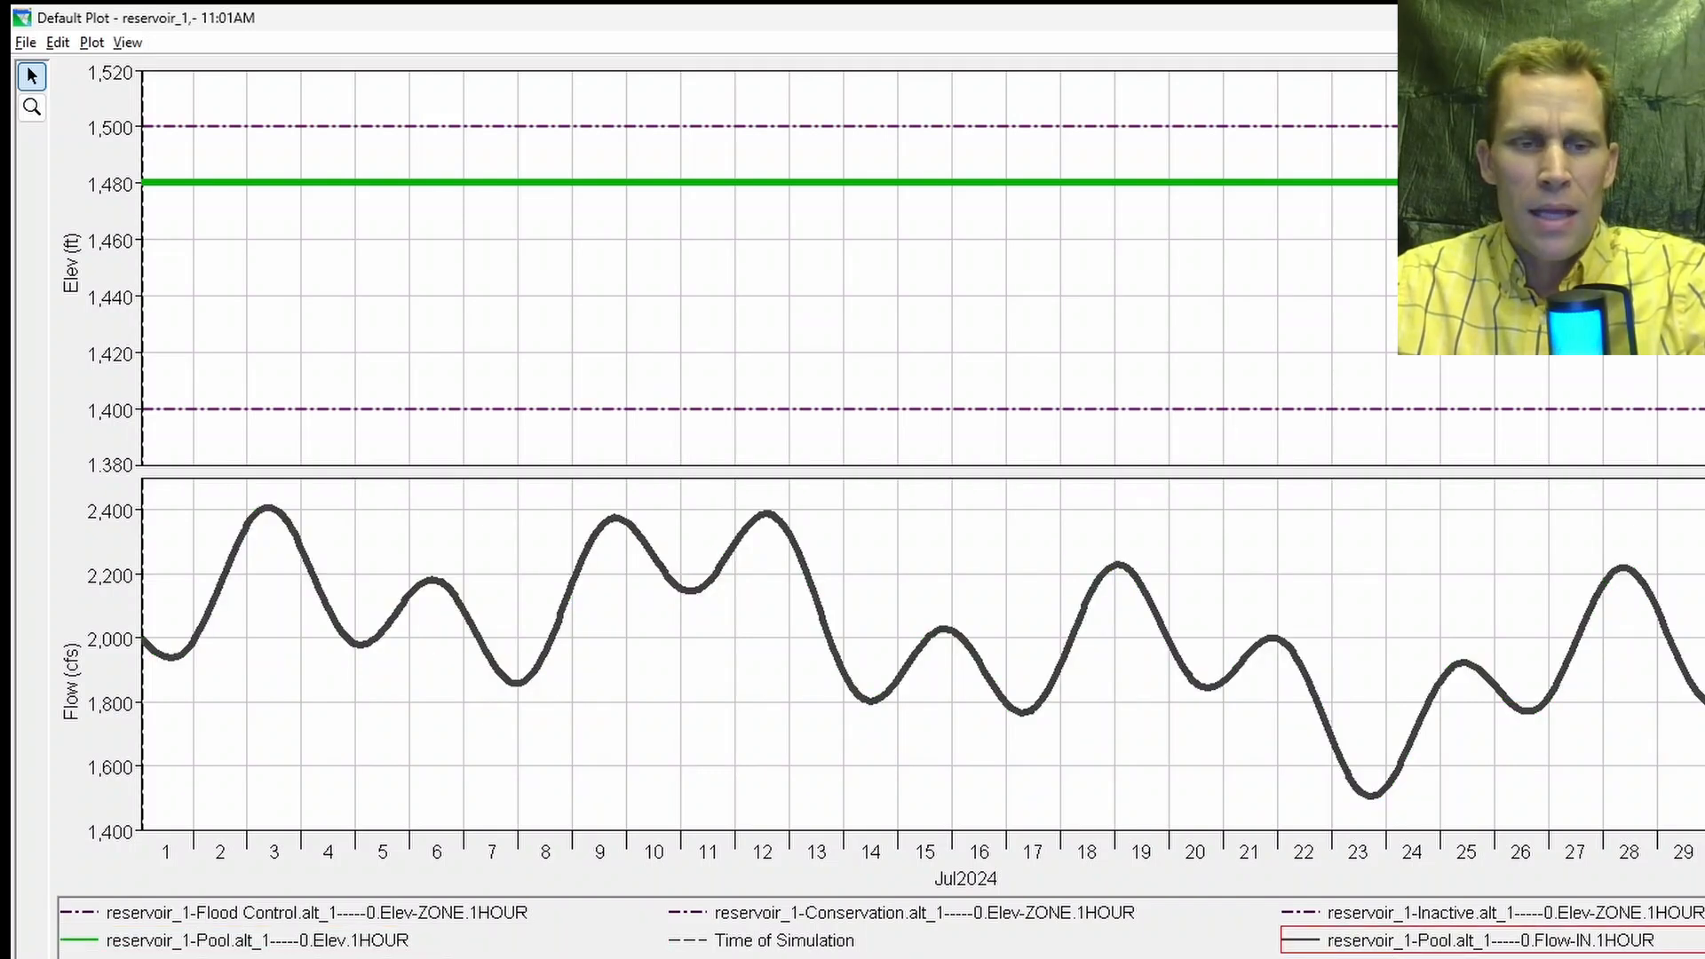
{"action": "left_click", "coordinate": [242, 957]}
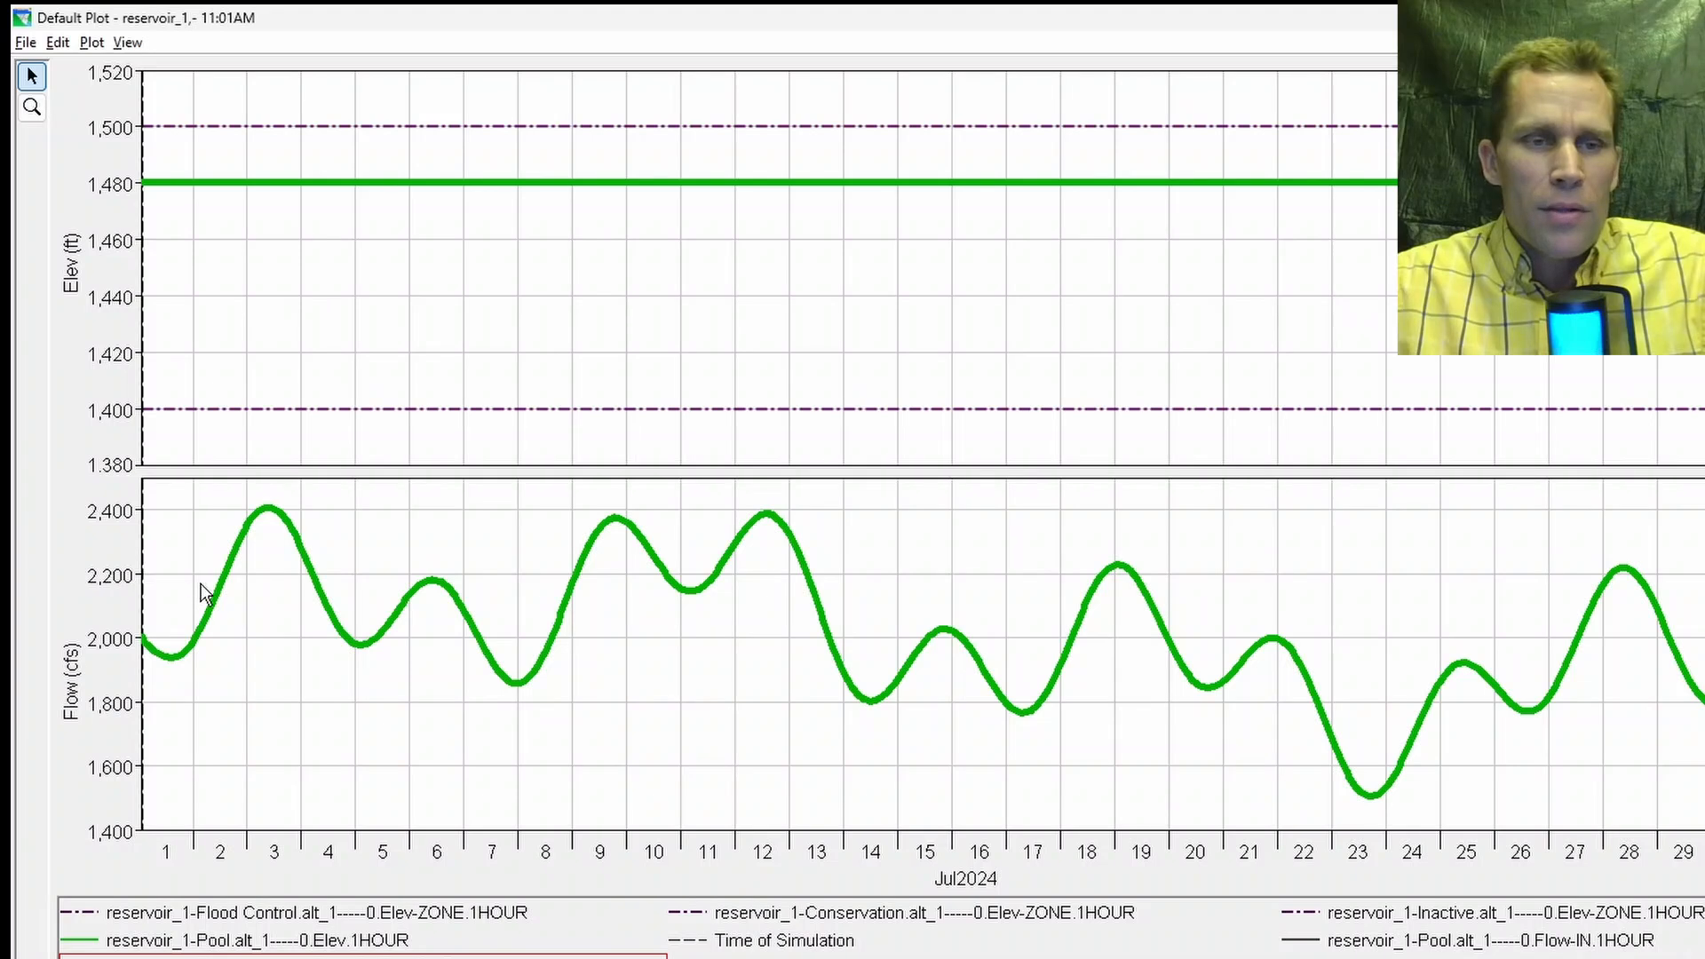
{"action": "mouse_move", "coordinate": [220, 582]}
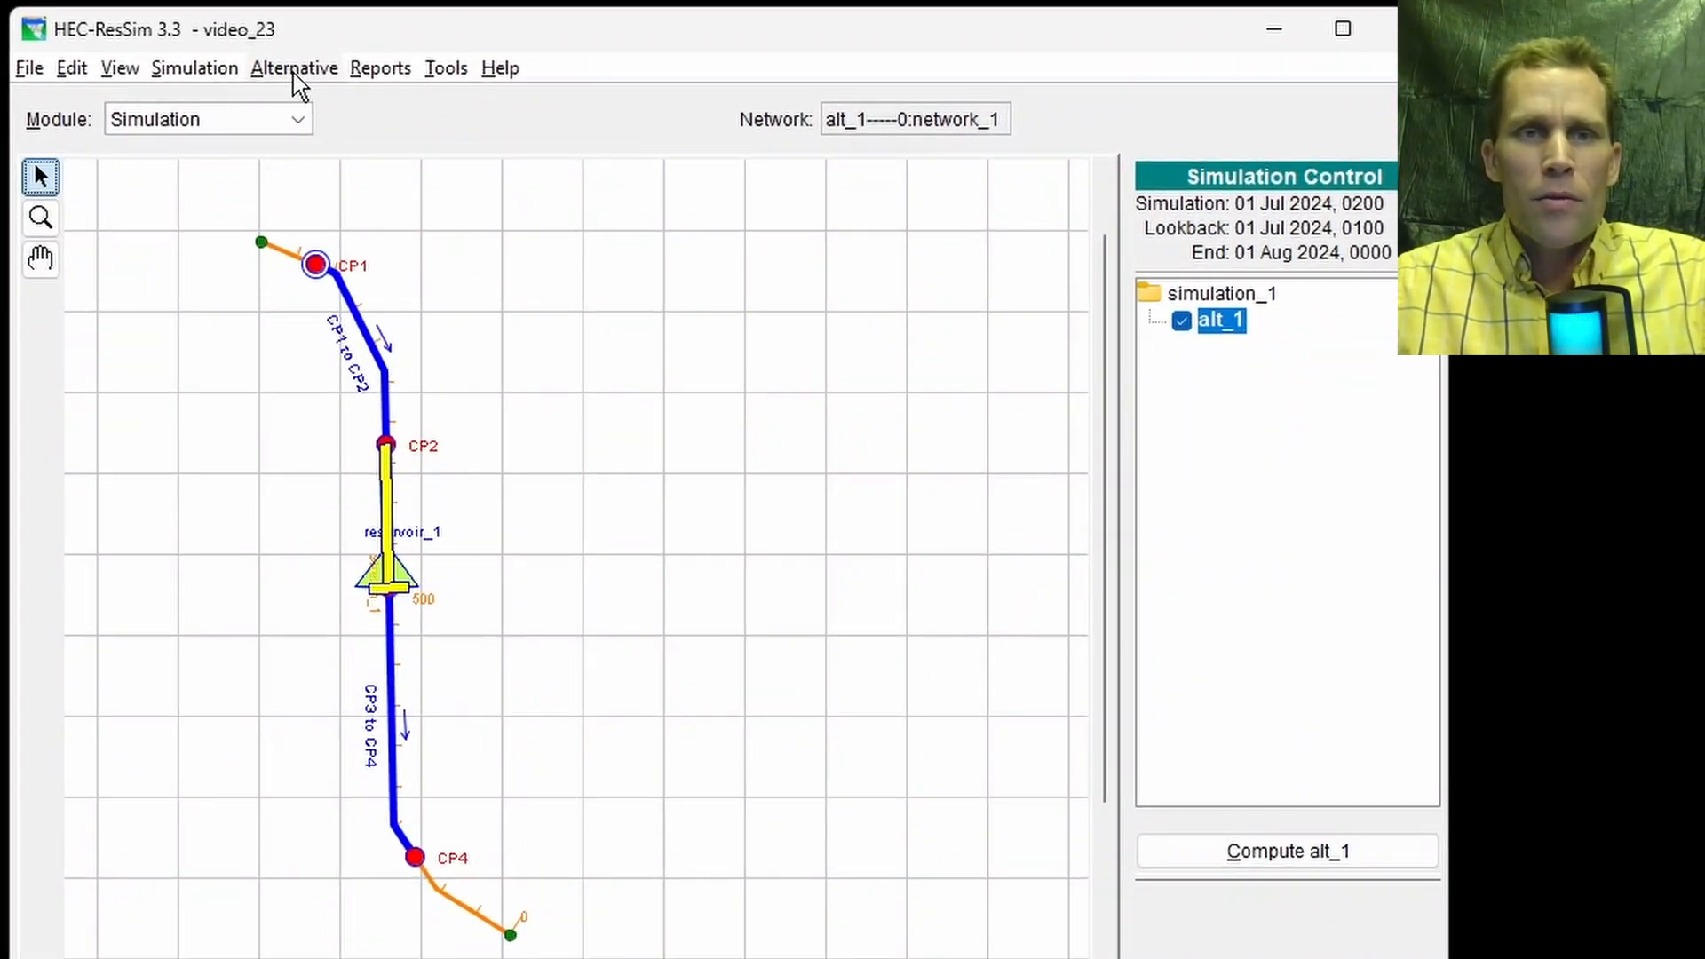
Step: Create a new trial run of alt_1 named STATE VARIABLES, based on alt_1-----0
{"action": "left_click", "coordinate": [77, 71]}
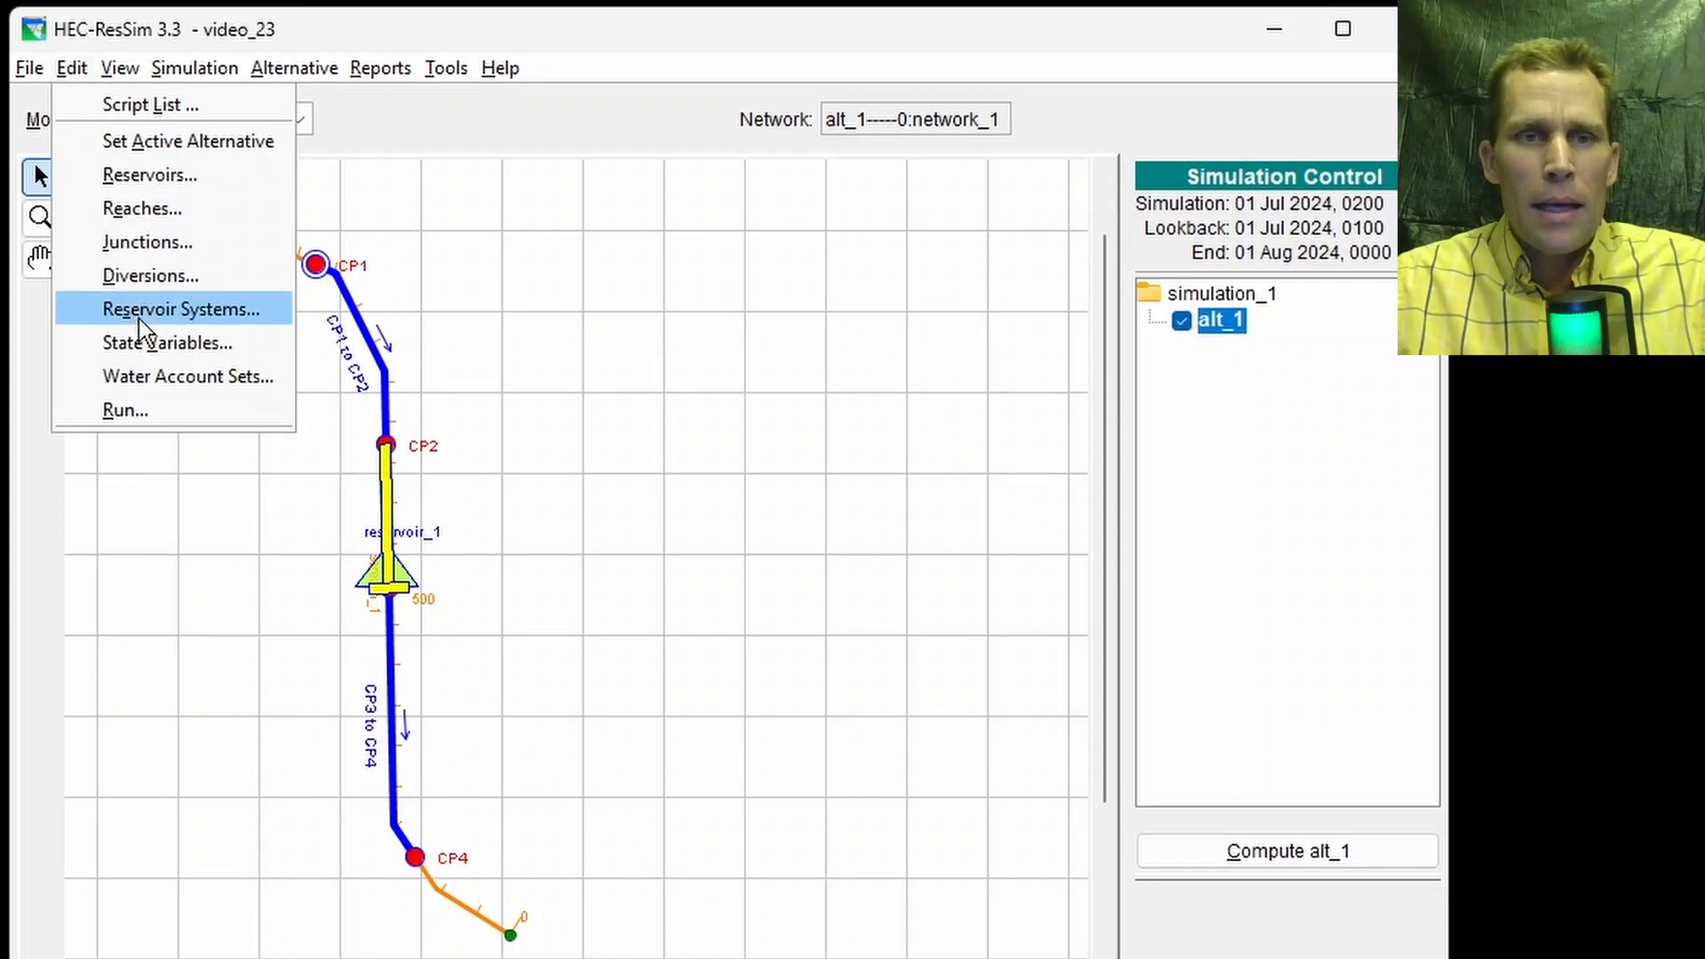
{"action": "left_click", "coordinate": [731, 313]}
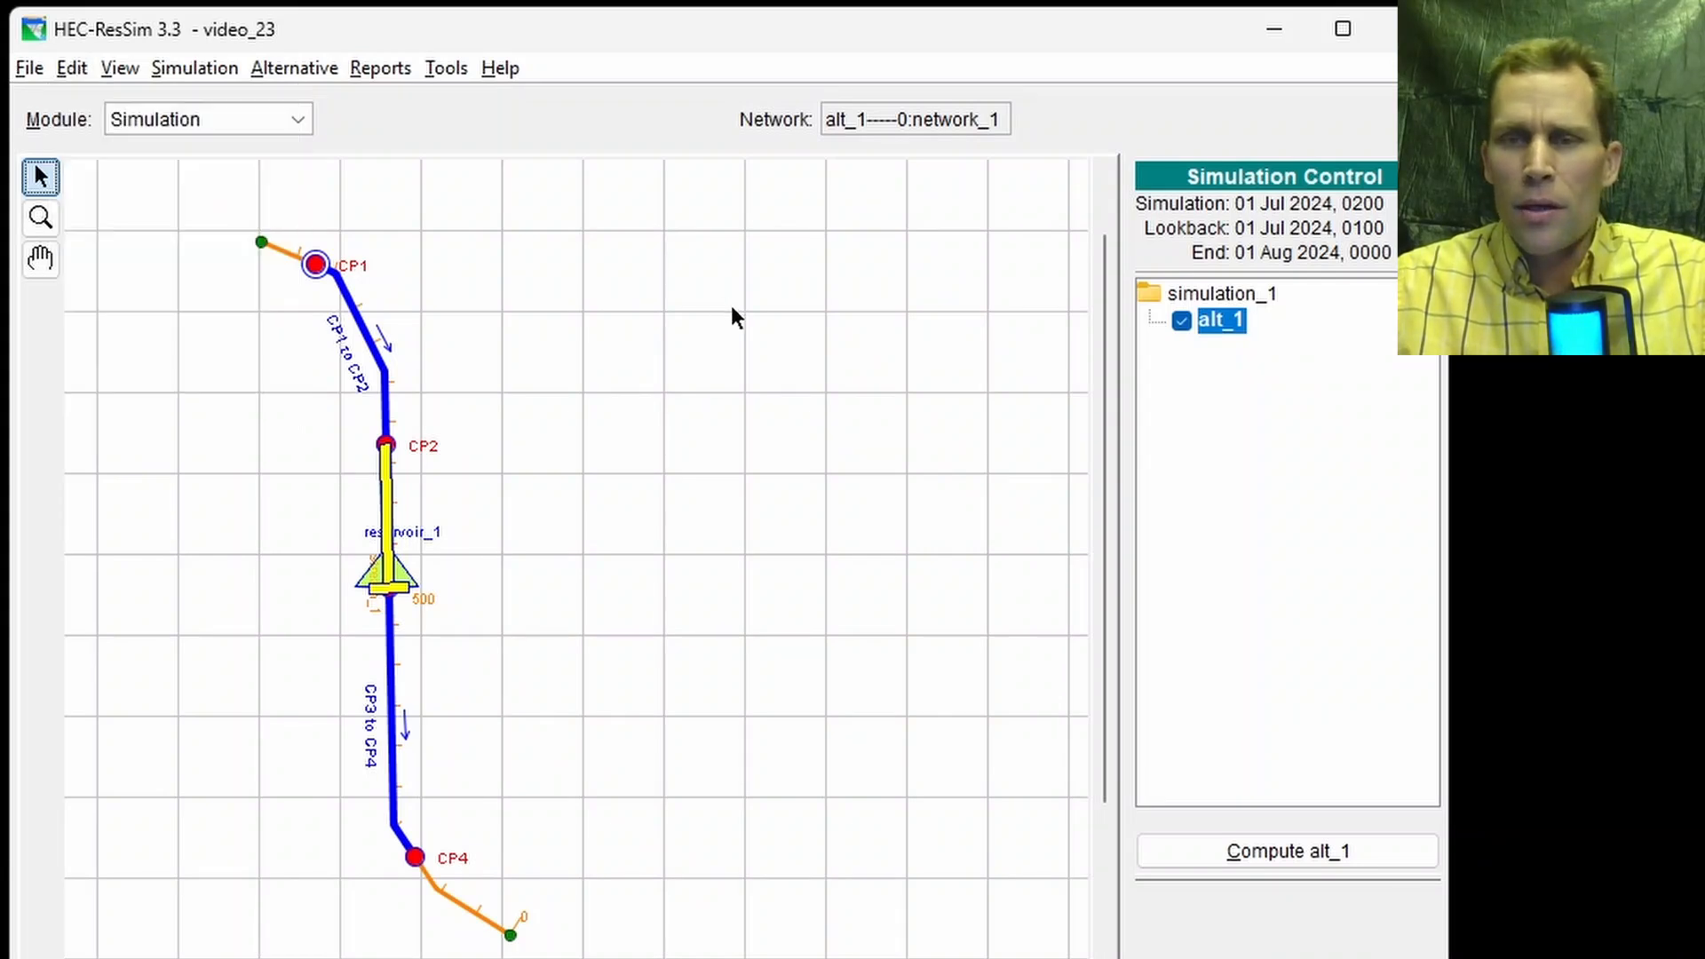
{"action": "right_click", "coordinate": [1211, 344]}
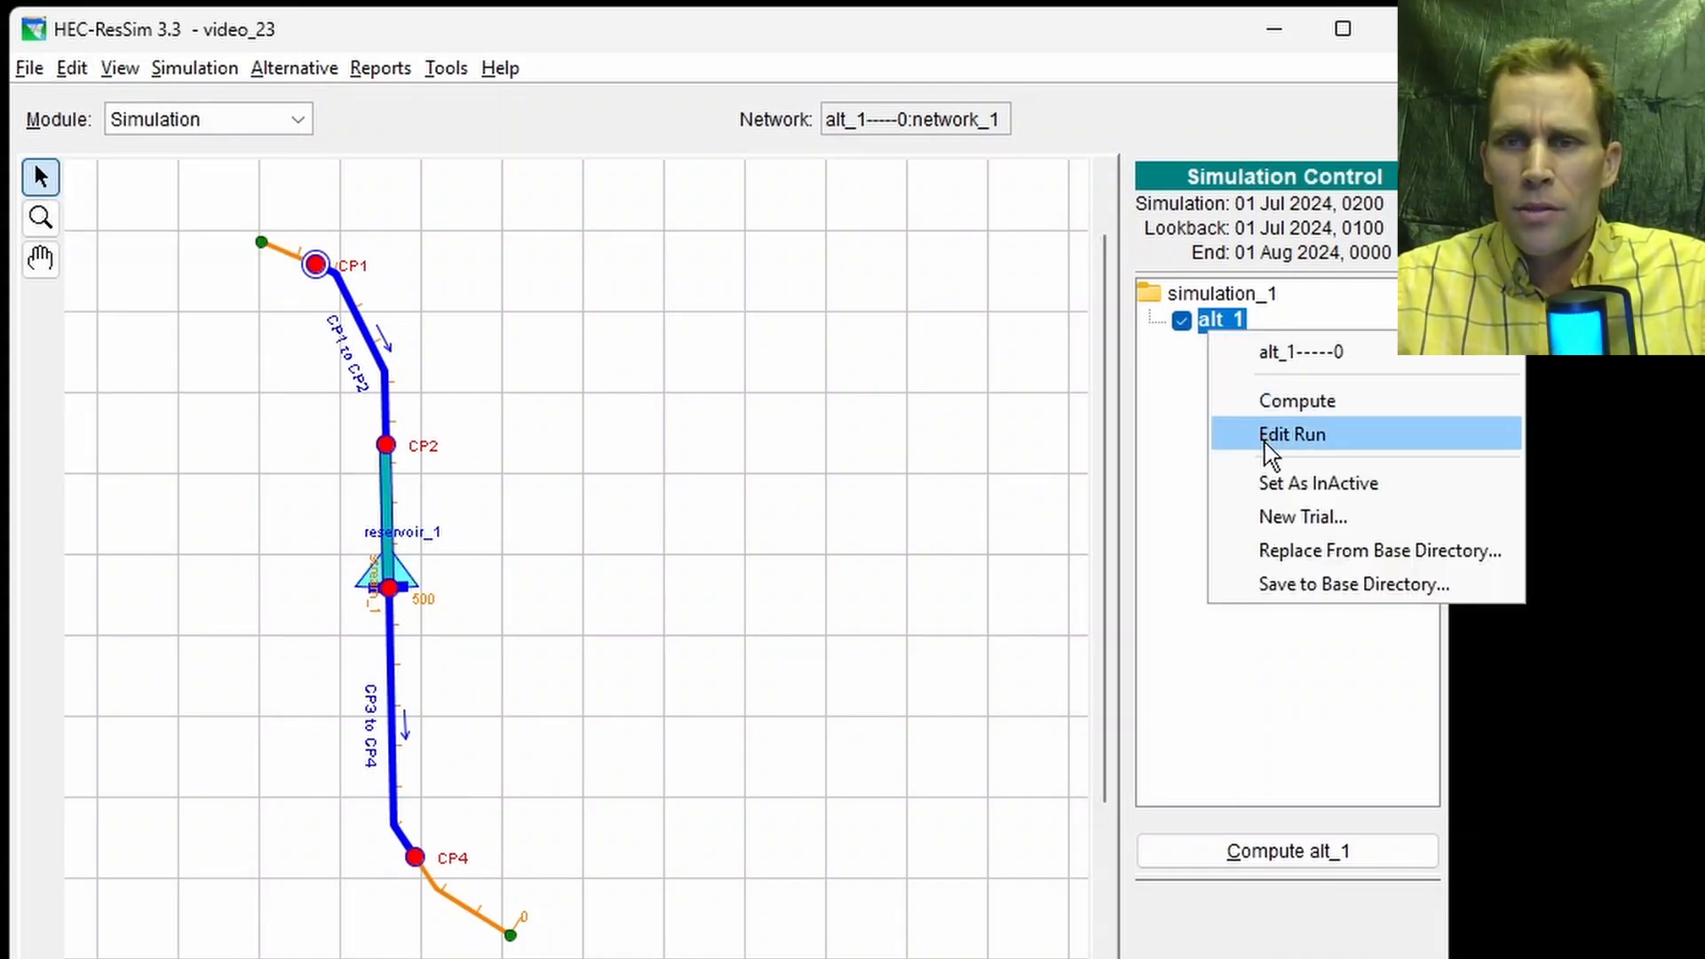
{"action": "left_click", "coordinate": [1212, 325]}
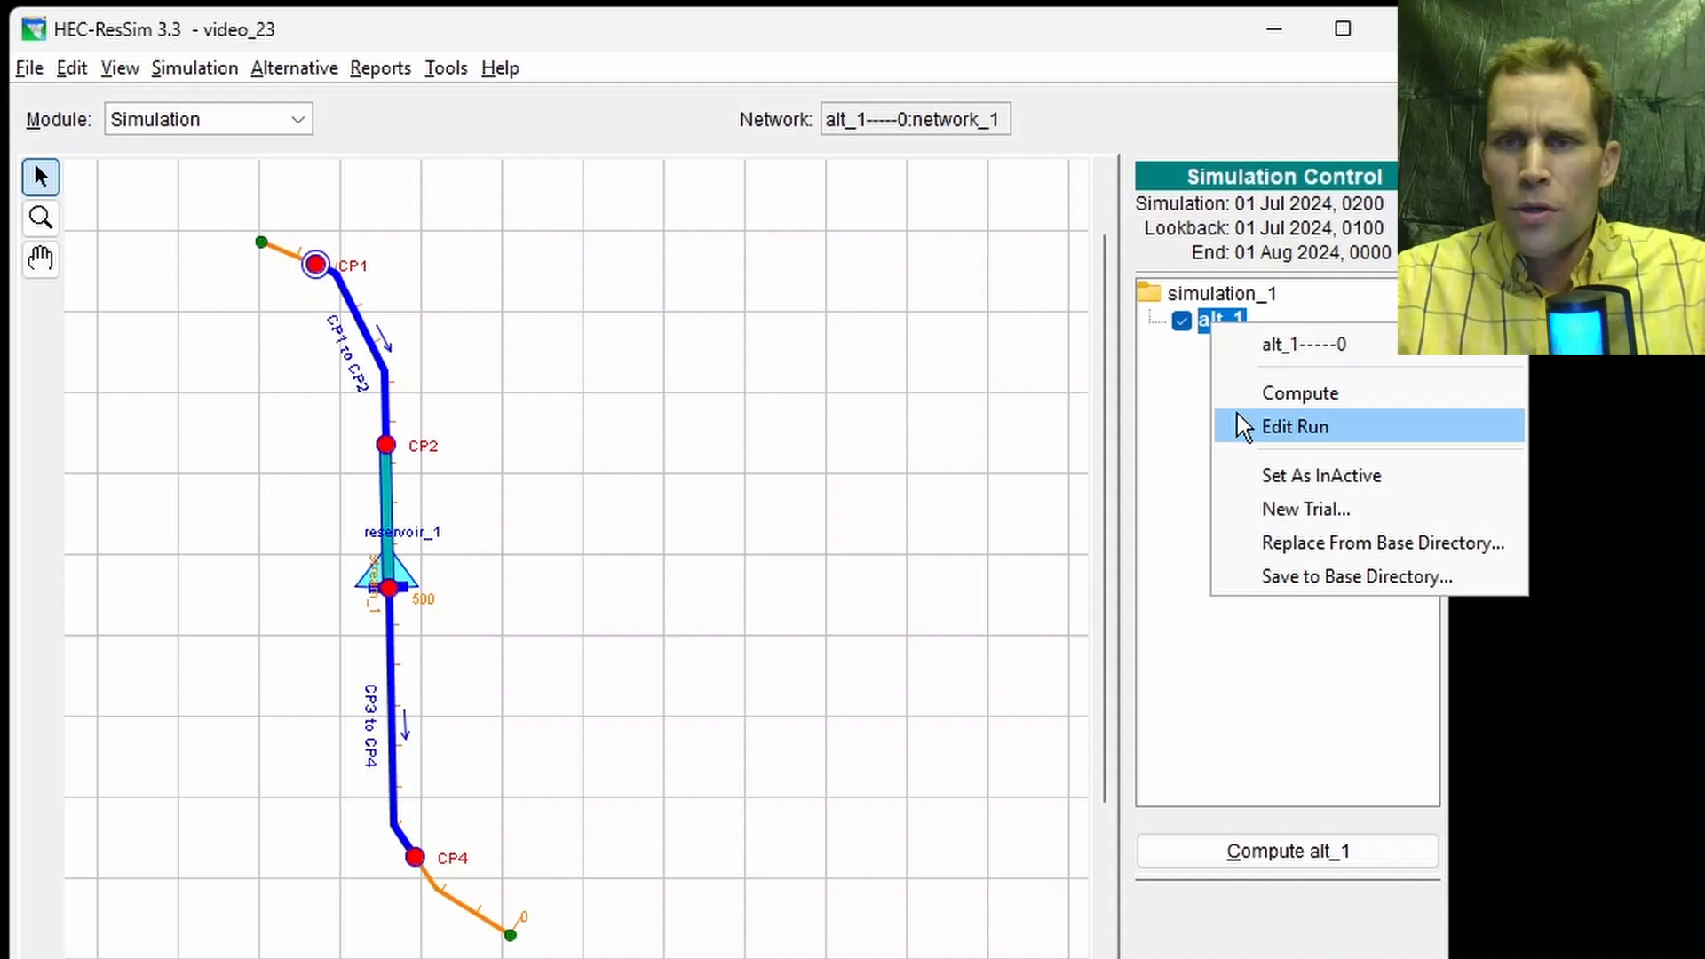
{"action": "left_click", "coordinate": [1287, 508]}
{"action": "triple_click", "coordinate": [871, 636]}
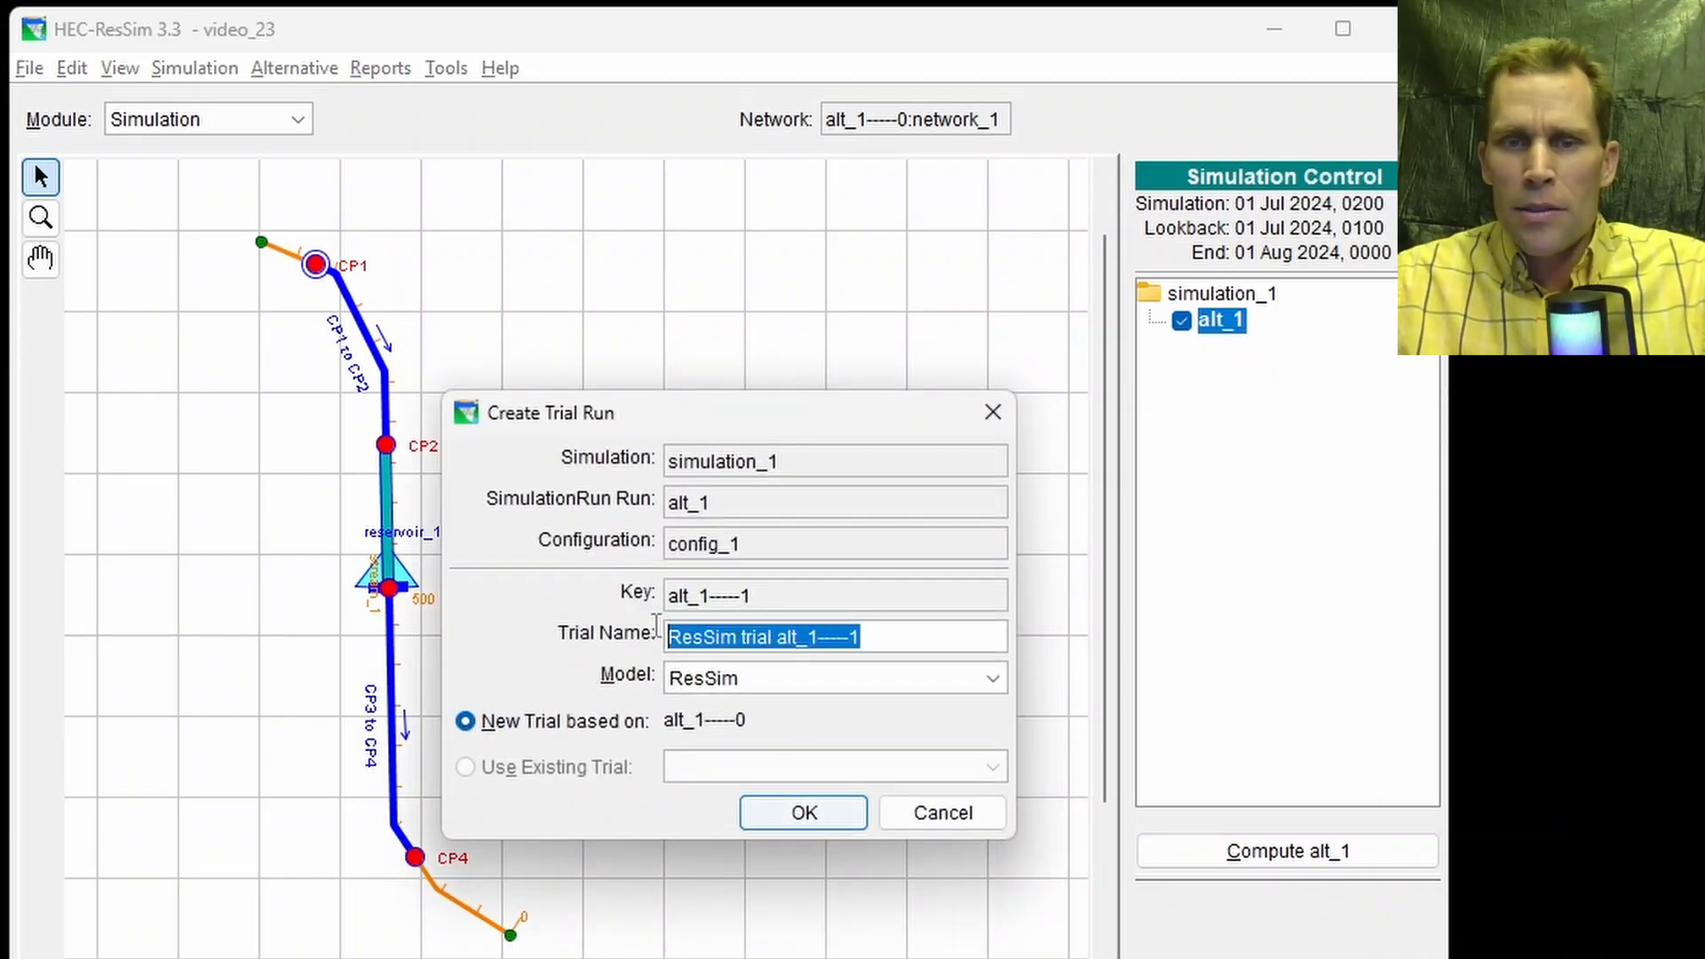
{"action": "type", "text": "STATE VARIABLES"}
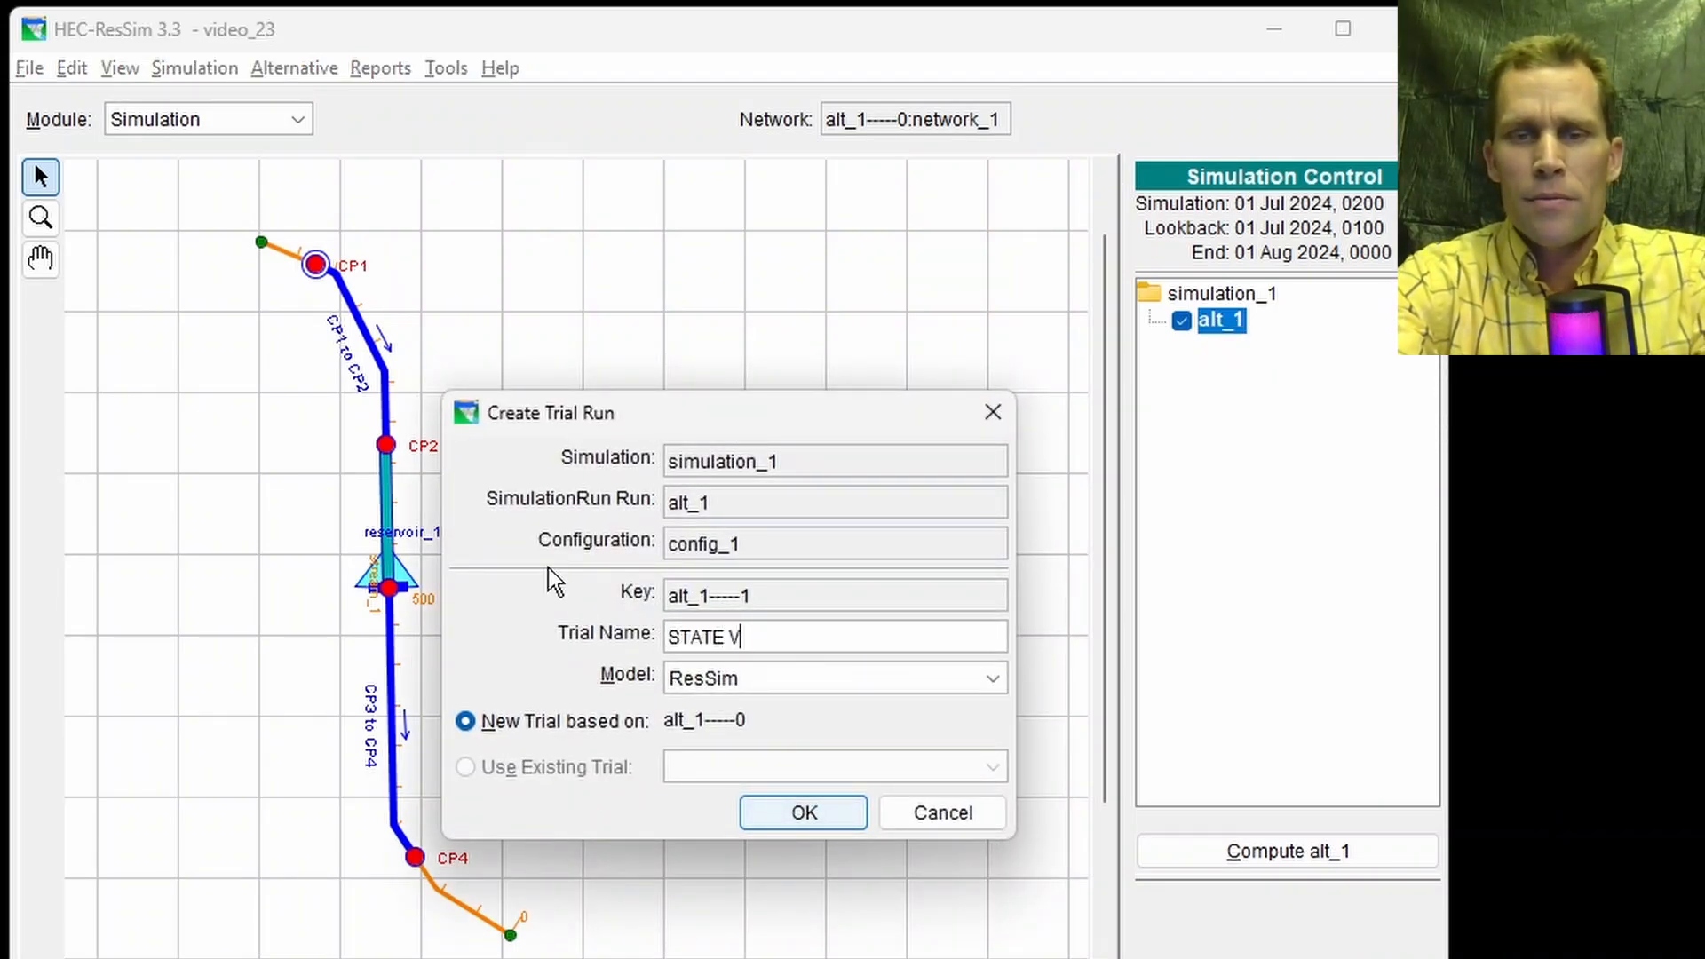
{"action": "left_click", "coordinate": [785, 814]}
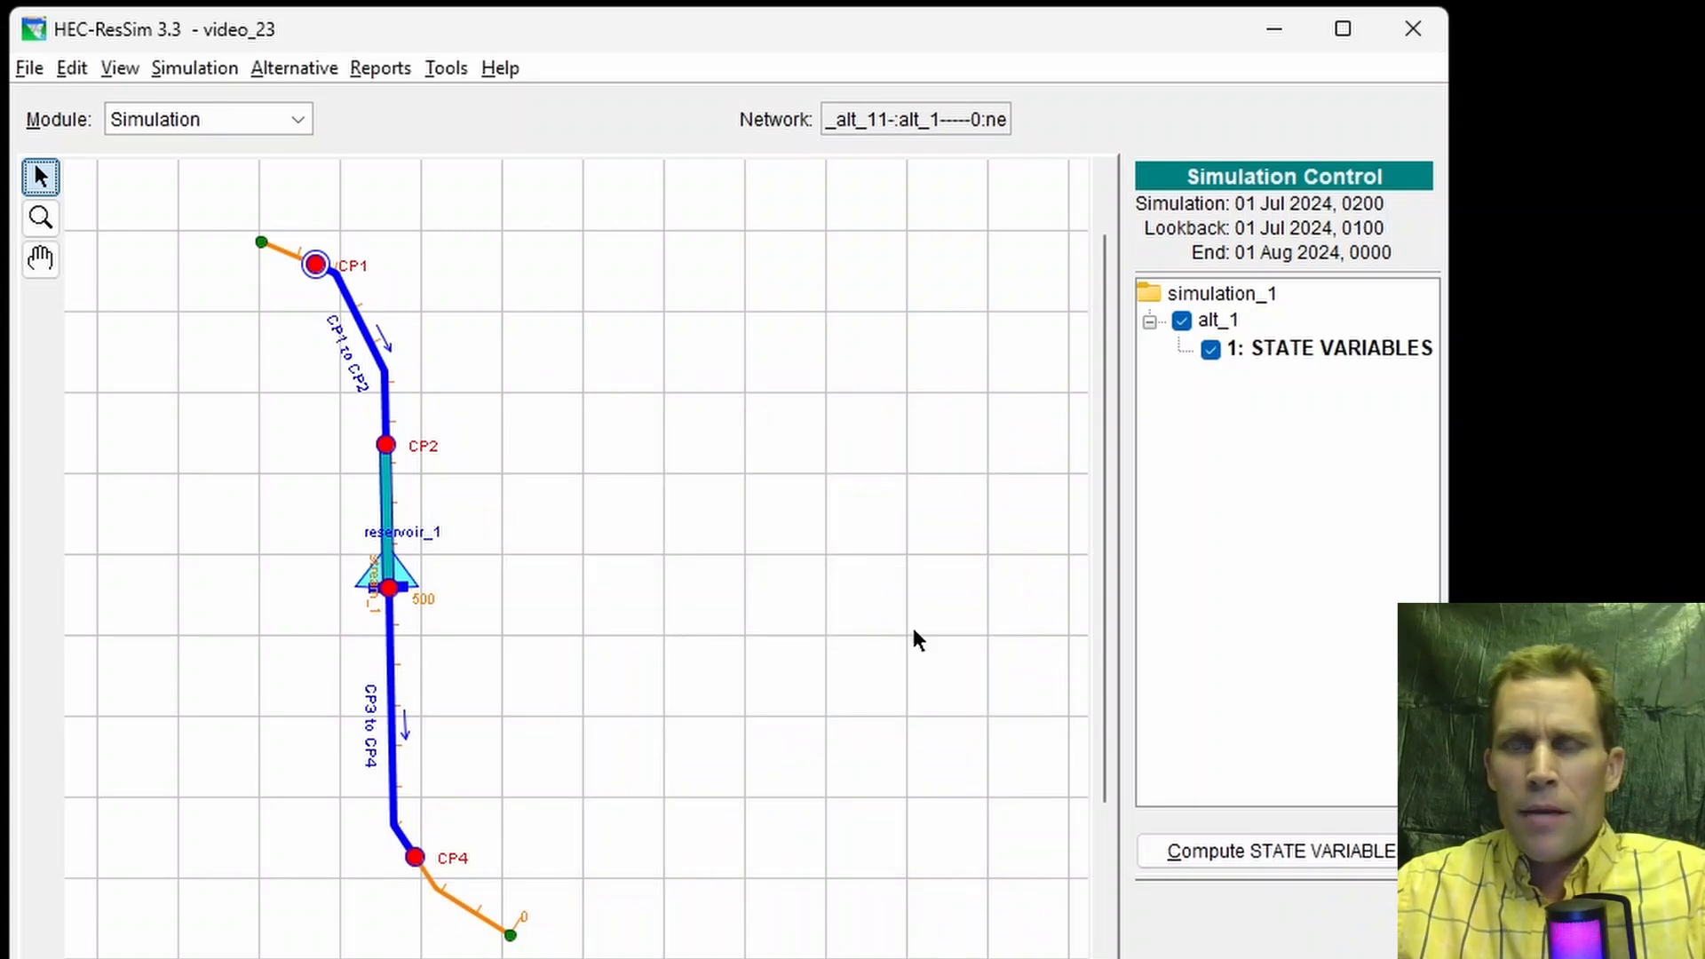
Step: Edit the STATE VARIABLES trial run and open its State Variable Editor
{"action": "right_click", "coordinate": [1279, 352]}
{"action": "left_click", "coordinate": [1325, 456]}
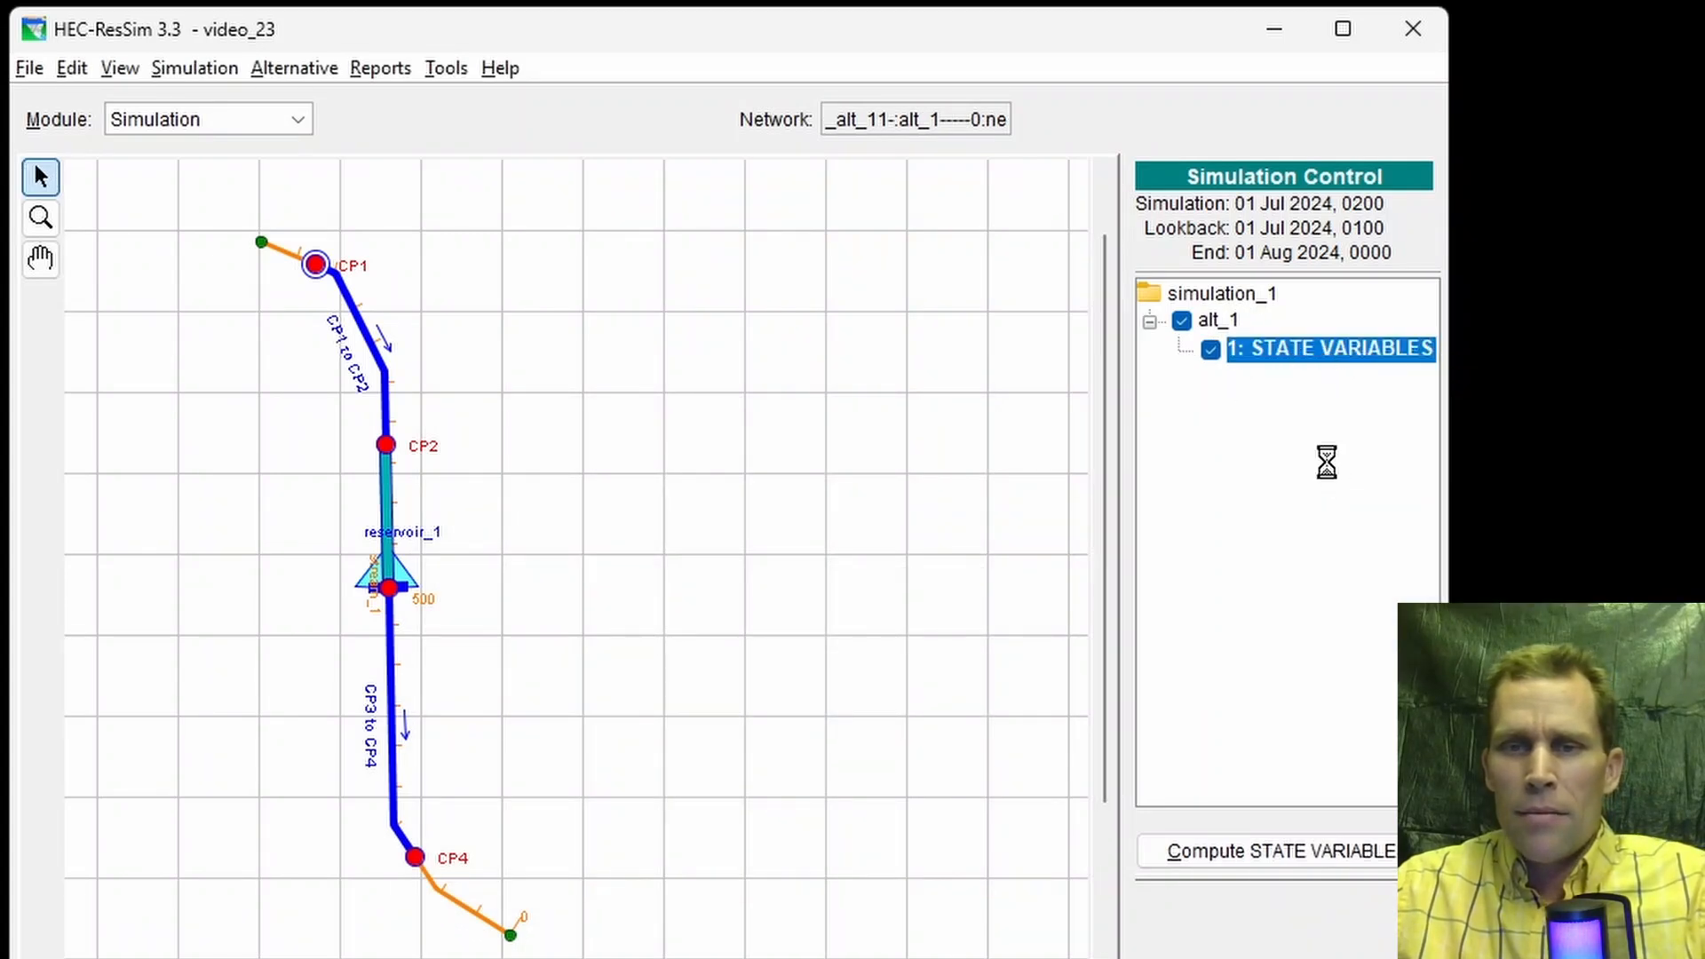
{"action": "left_click_drag", "start_coordinate": [1063, 531], "coordinate": [1072, 536]}
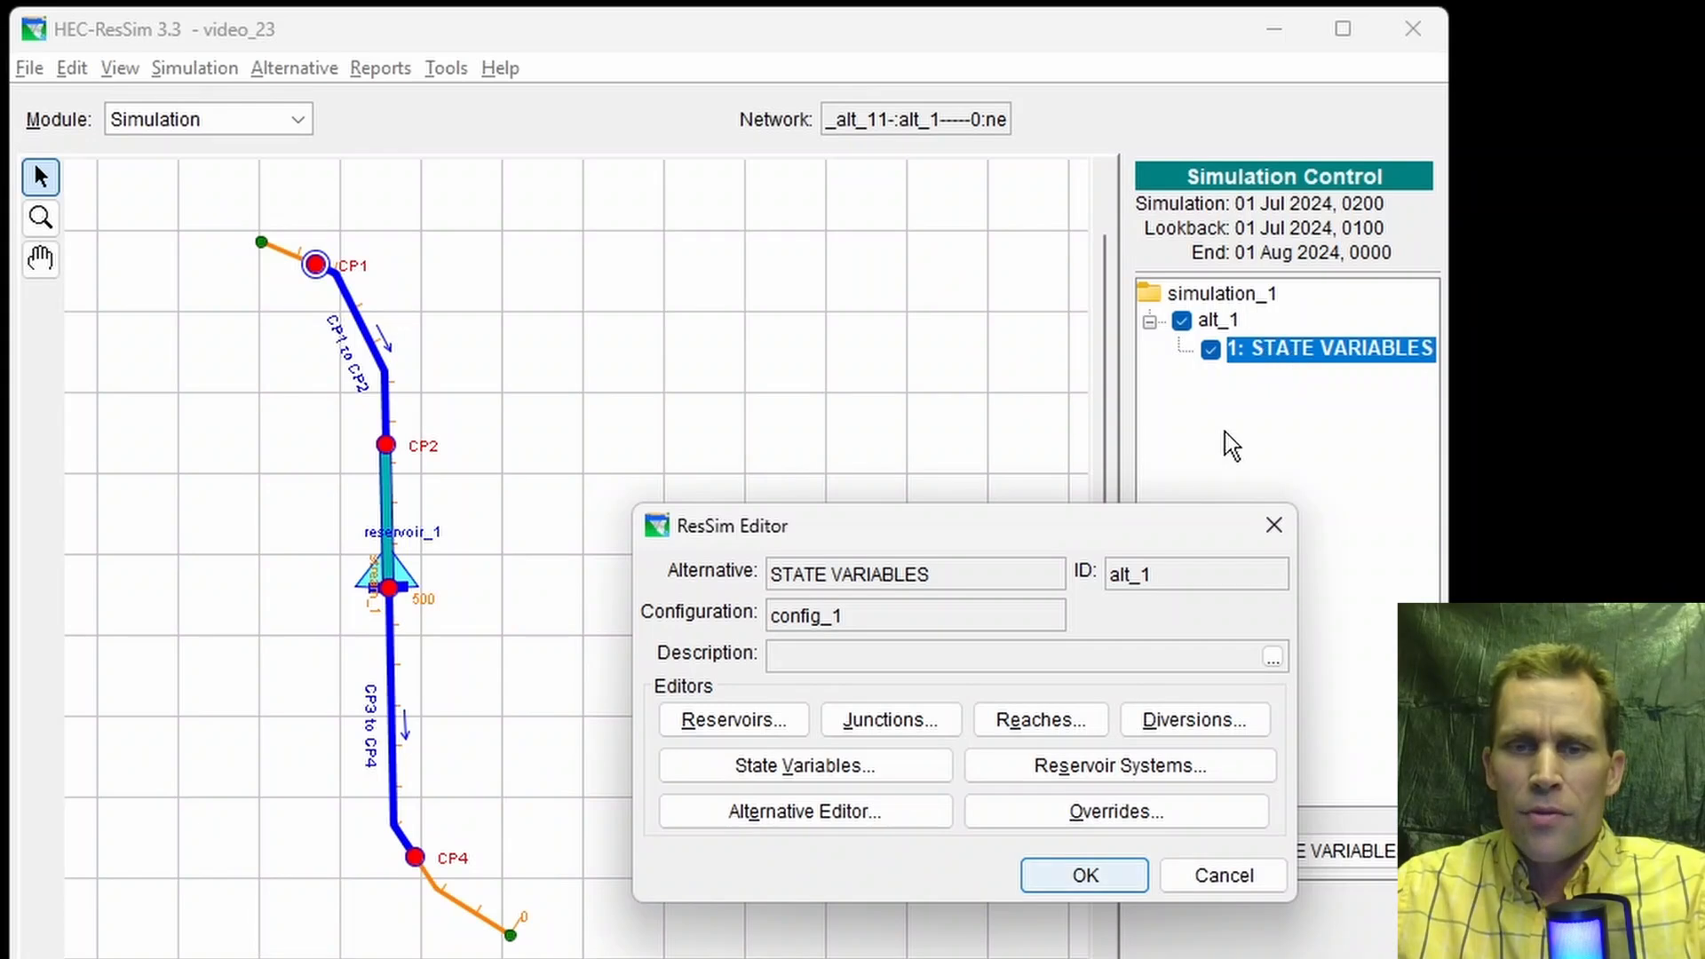
{"action": "left_click", "coordinate": [852, 781]}
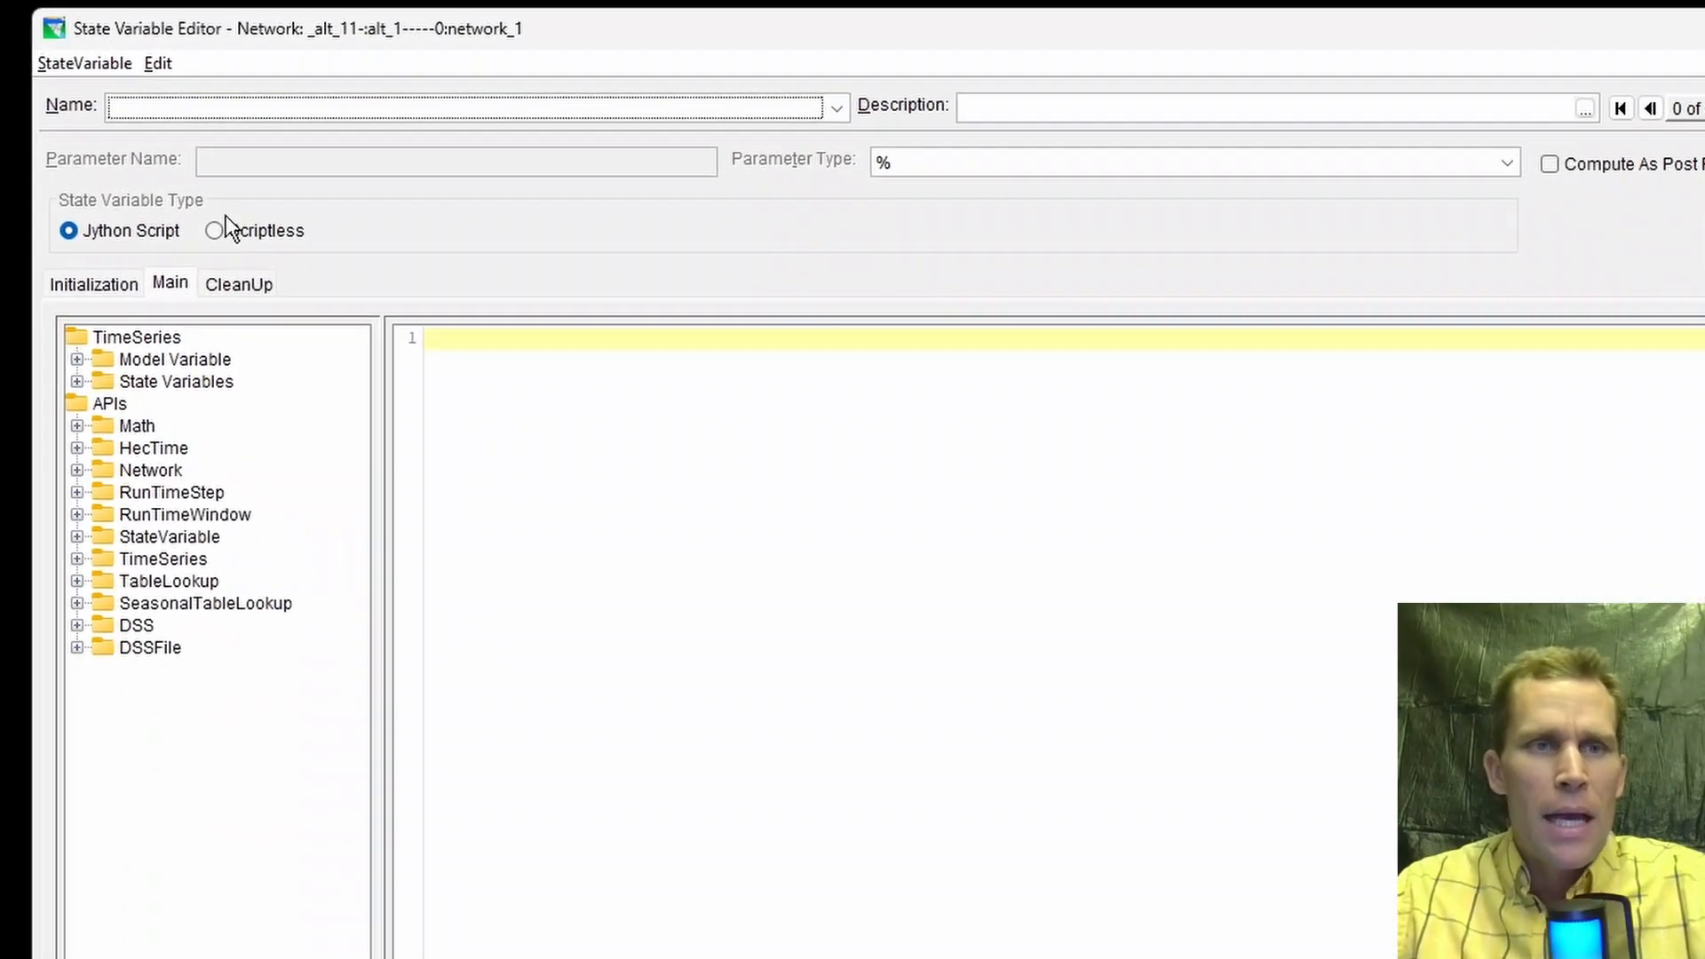
Step: Start a new state variable and name it inflowHighAndRisingBinary
{"action": "left_click", "coordinate": [85, 63]}
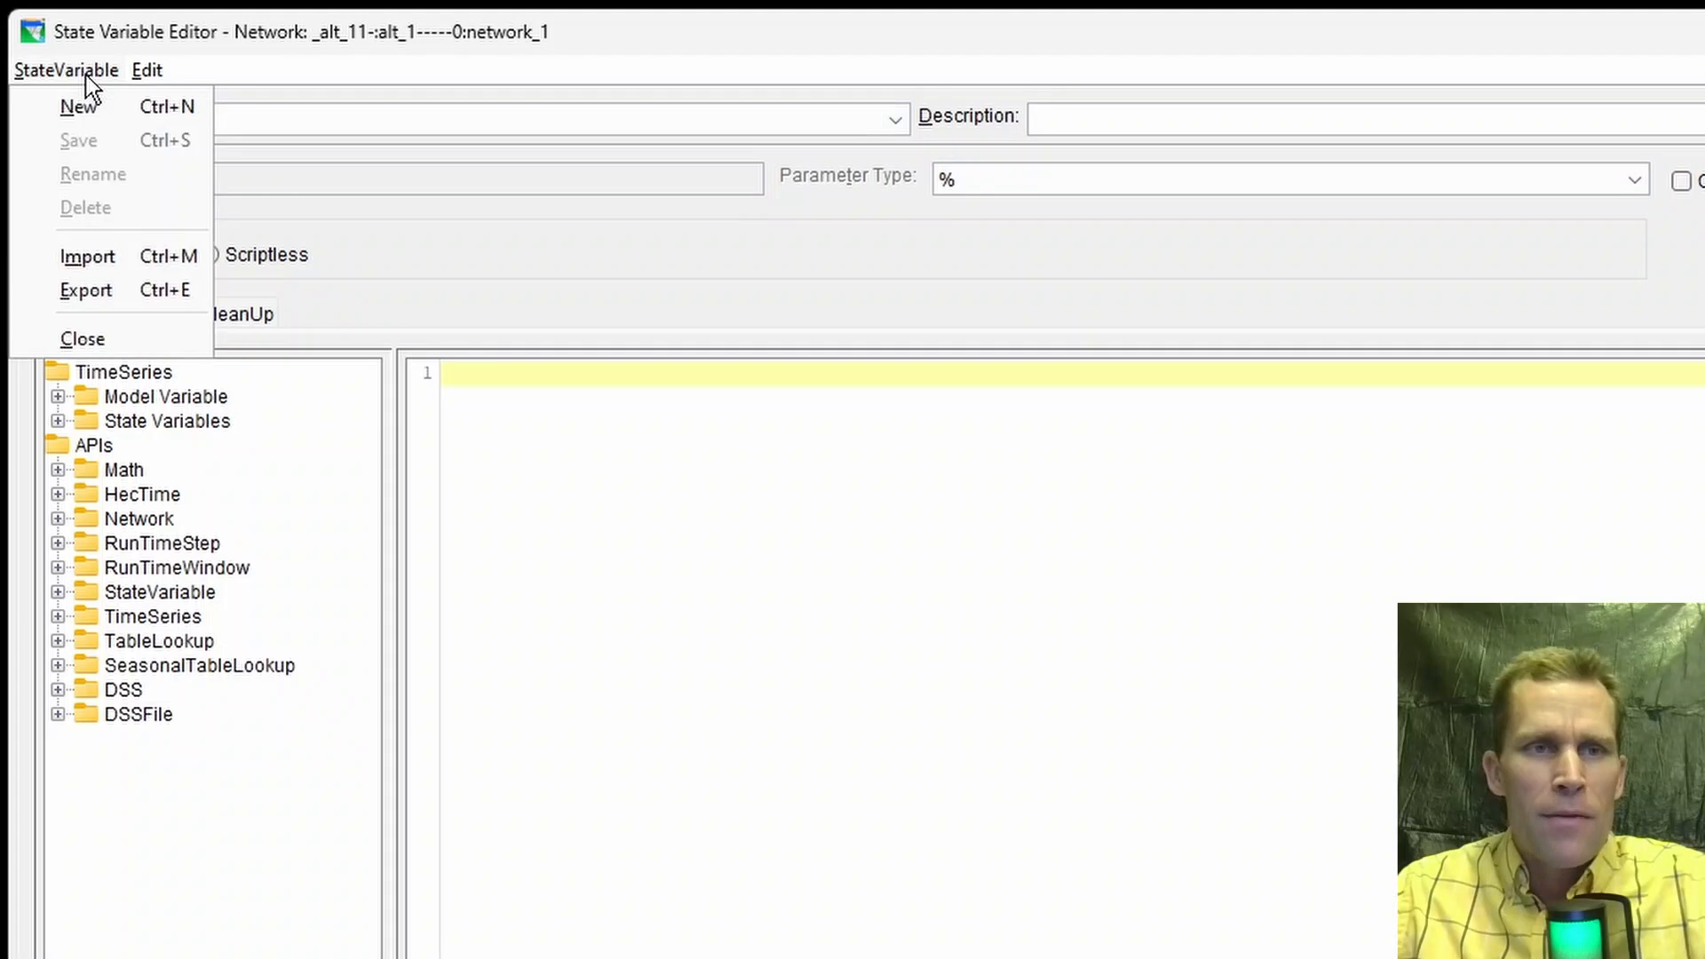
{"action": "left_click", "coordinate": [90, 110]}
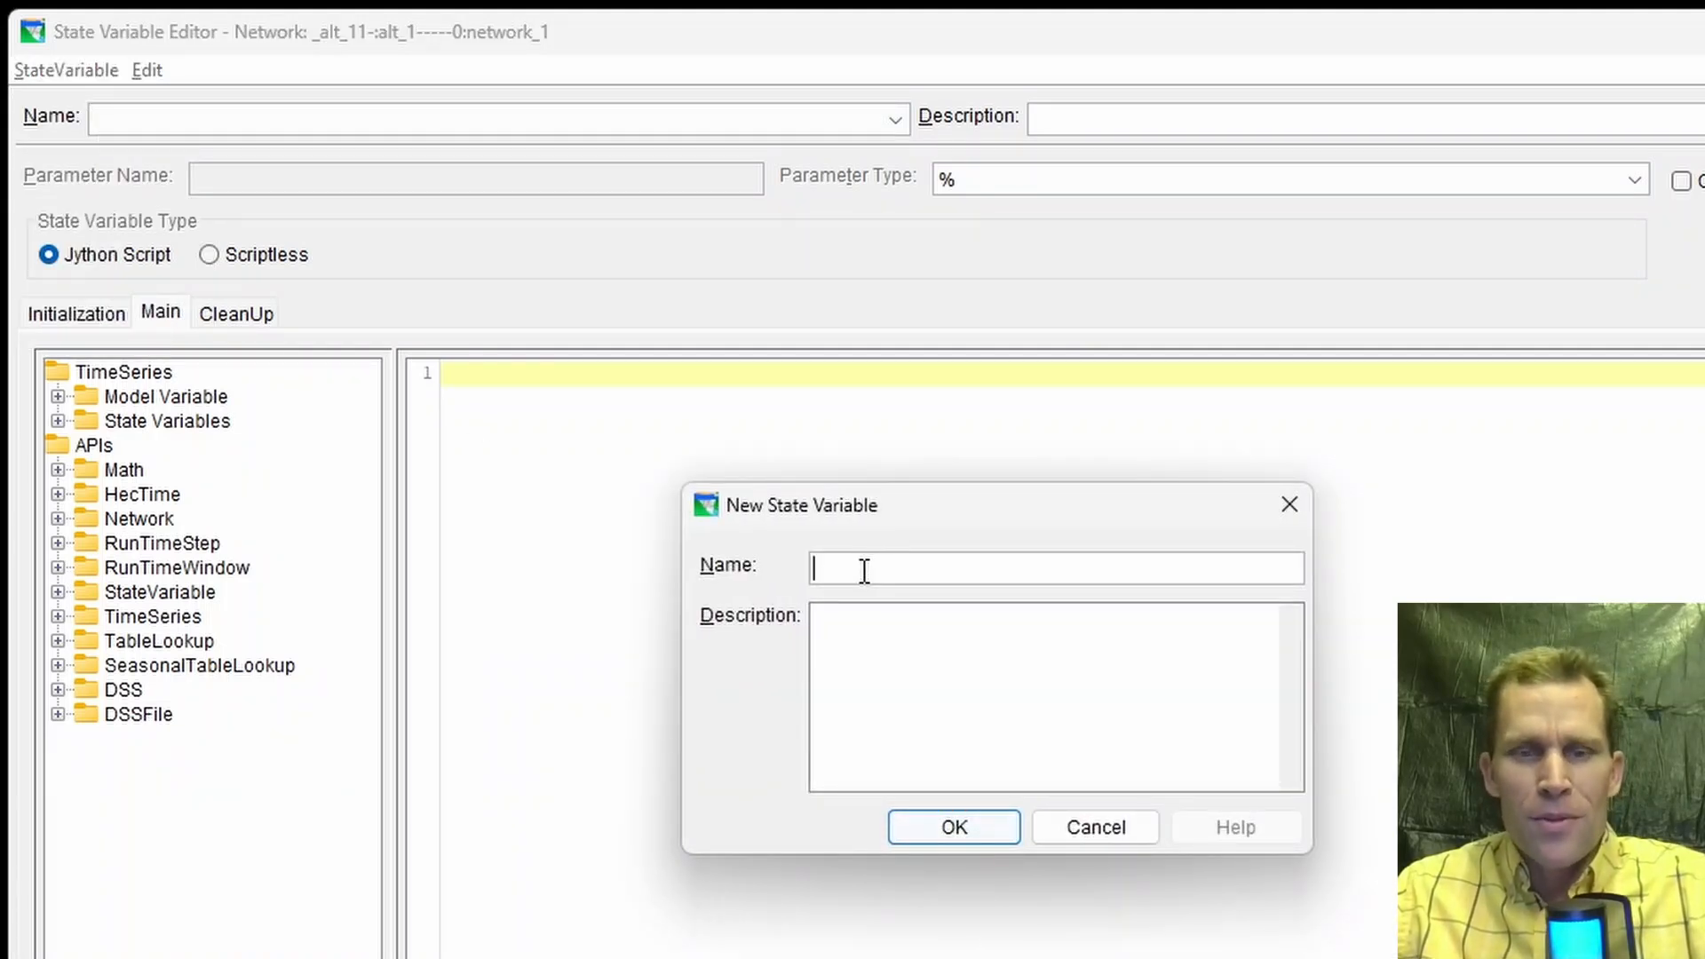
{"action": "type", "text": "inflowHighAndRisingBinary"}
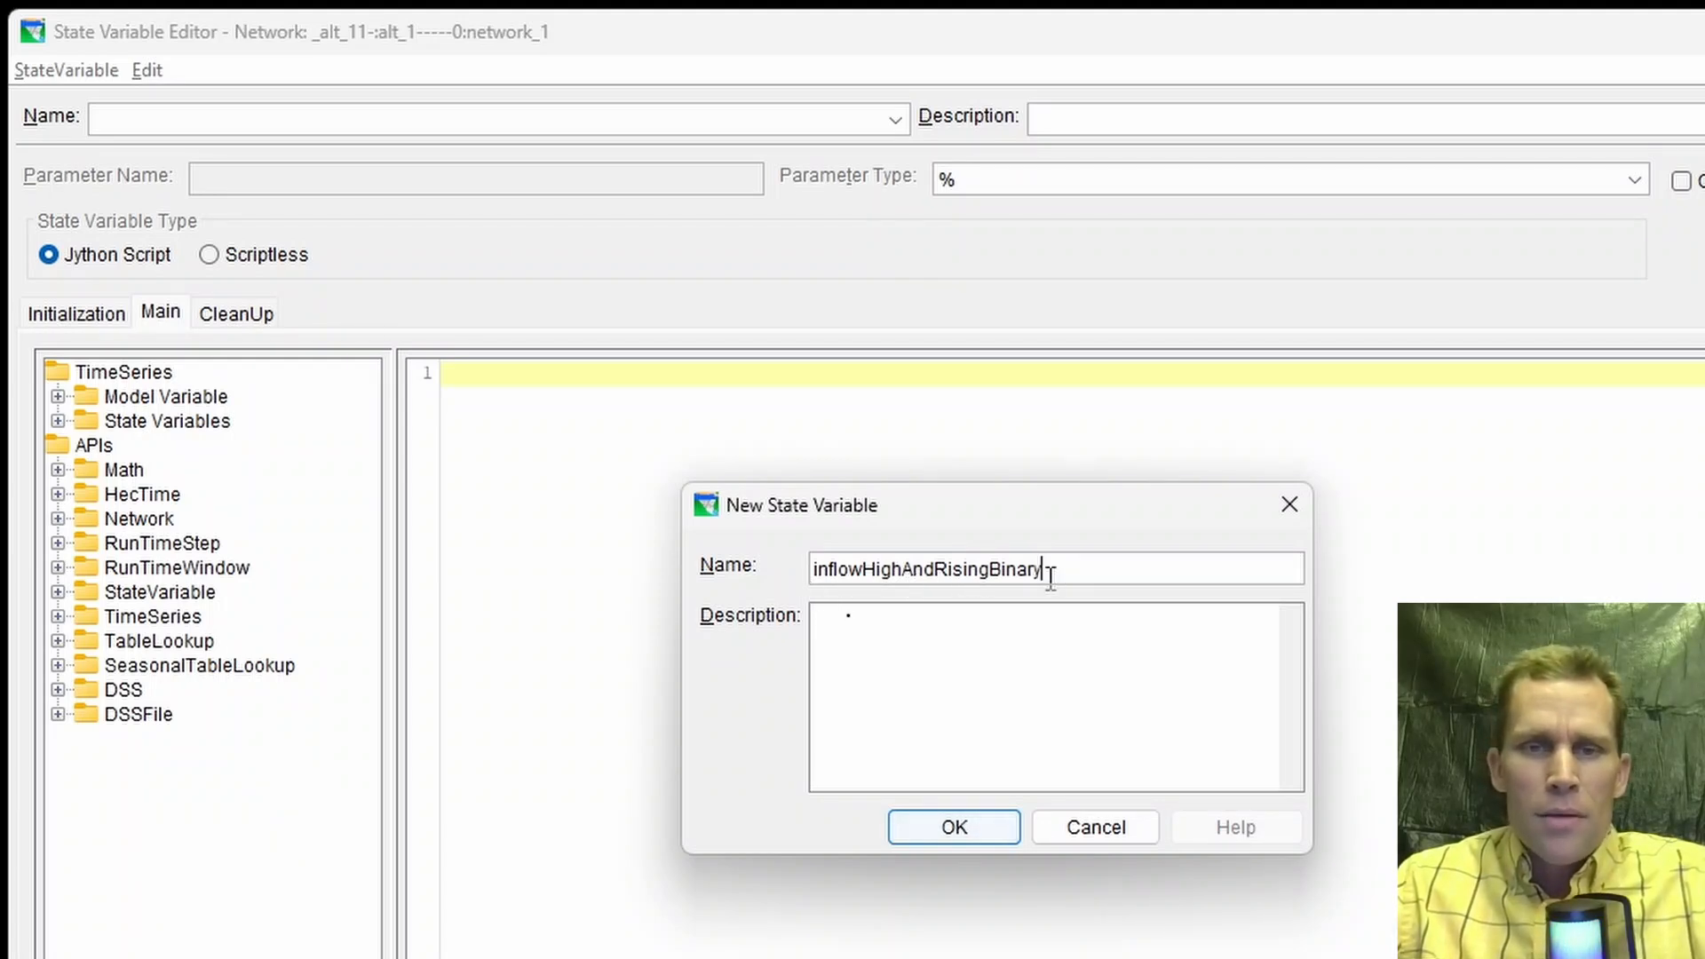
{"action": "left_click_drag", "start_coordinate": [1055, 571], "coordinate": [993, 566]}
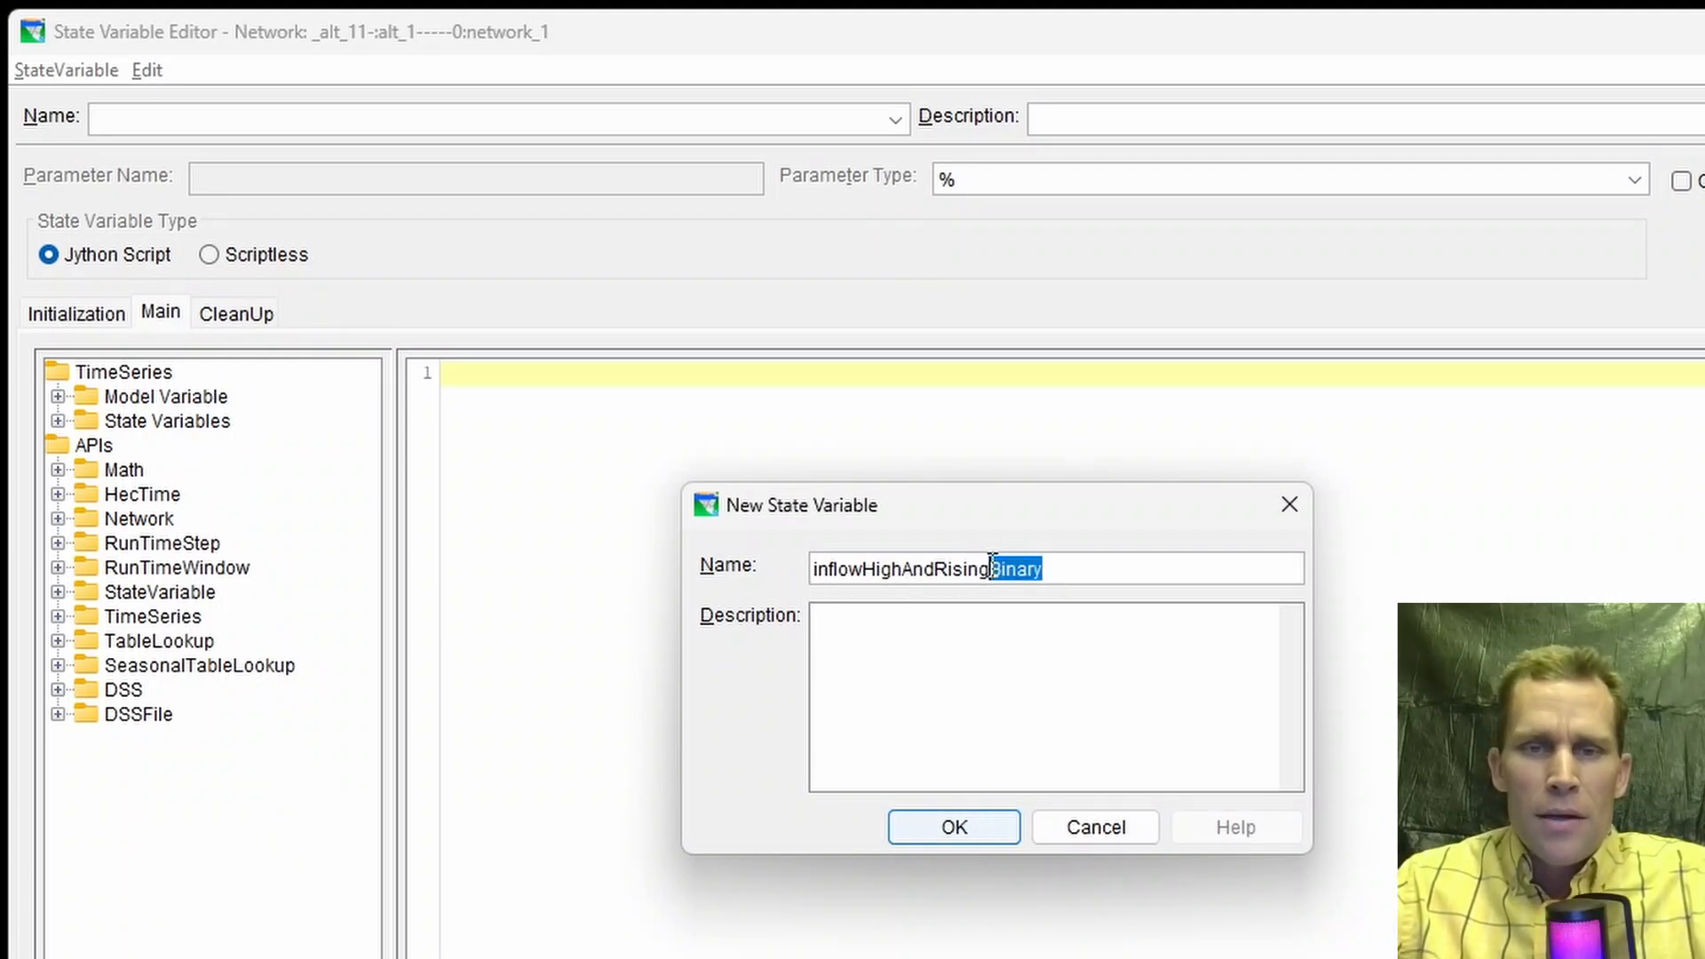
{"action": "left_click", "coordinate": [818, 569]}
Step: Create it with description "when inflow is above 2,200 cfs, and has been rising for the past 4 hours", if true -> 1, if false -> 0
{"action": "left_click", "coordinate": [893, 682]}
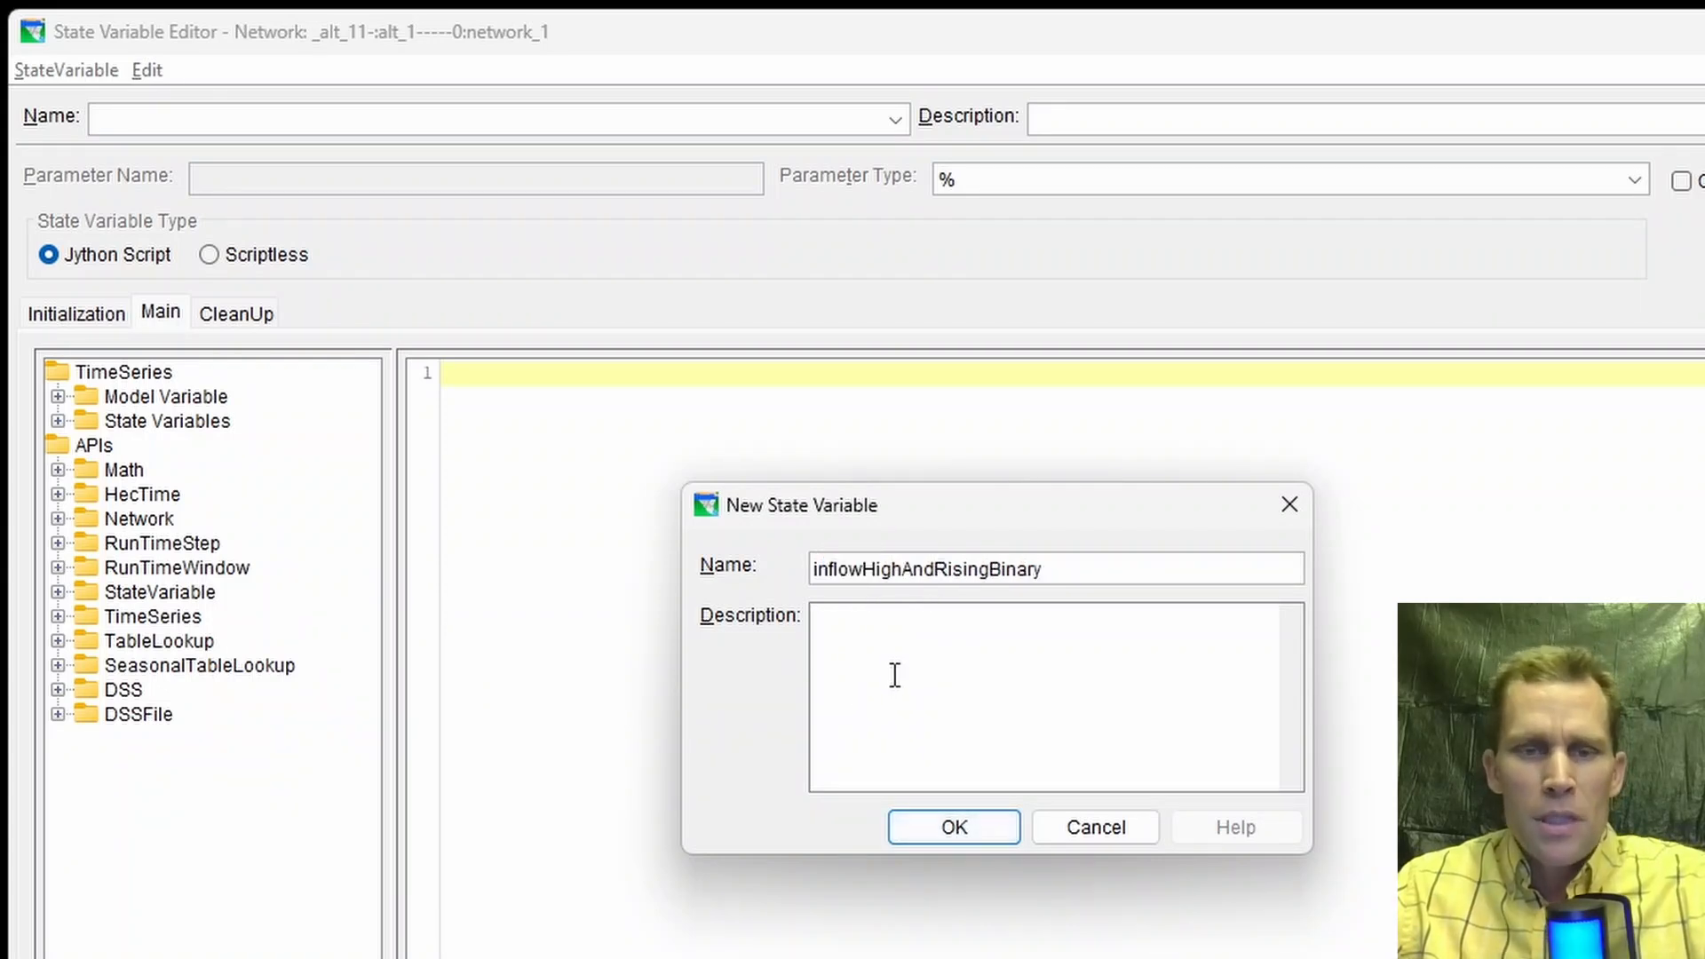
{"action": "type", "text": "when inflow is above 2,200 cfs, and has been rising for the past 4 hours   if true -> 1   if false -> 0"}
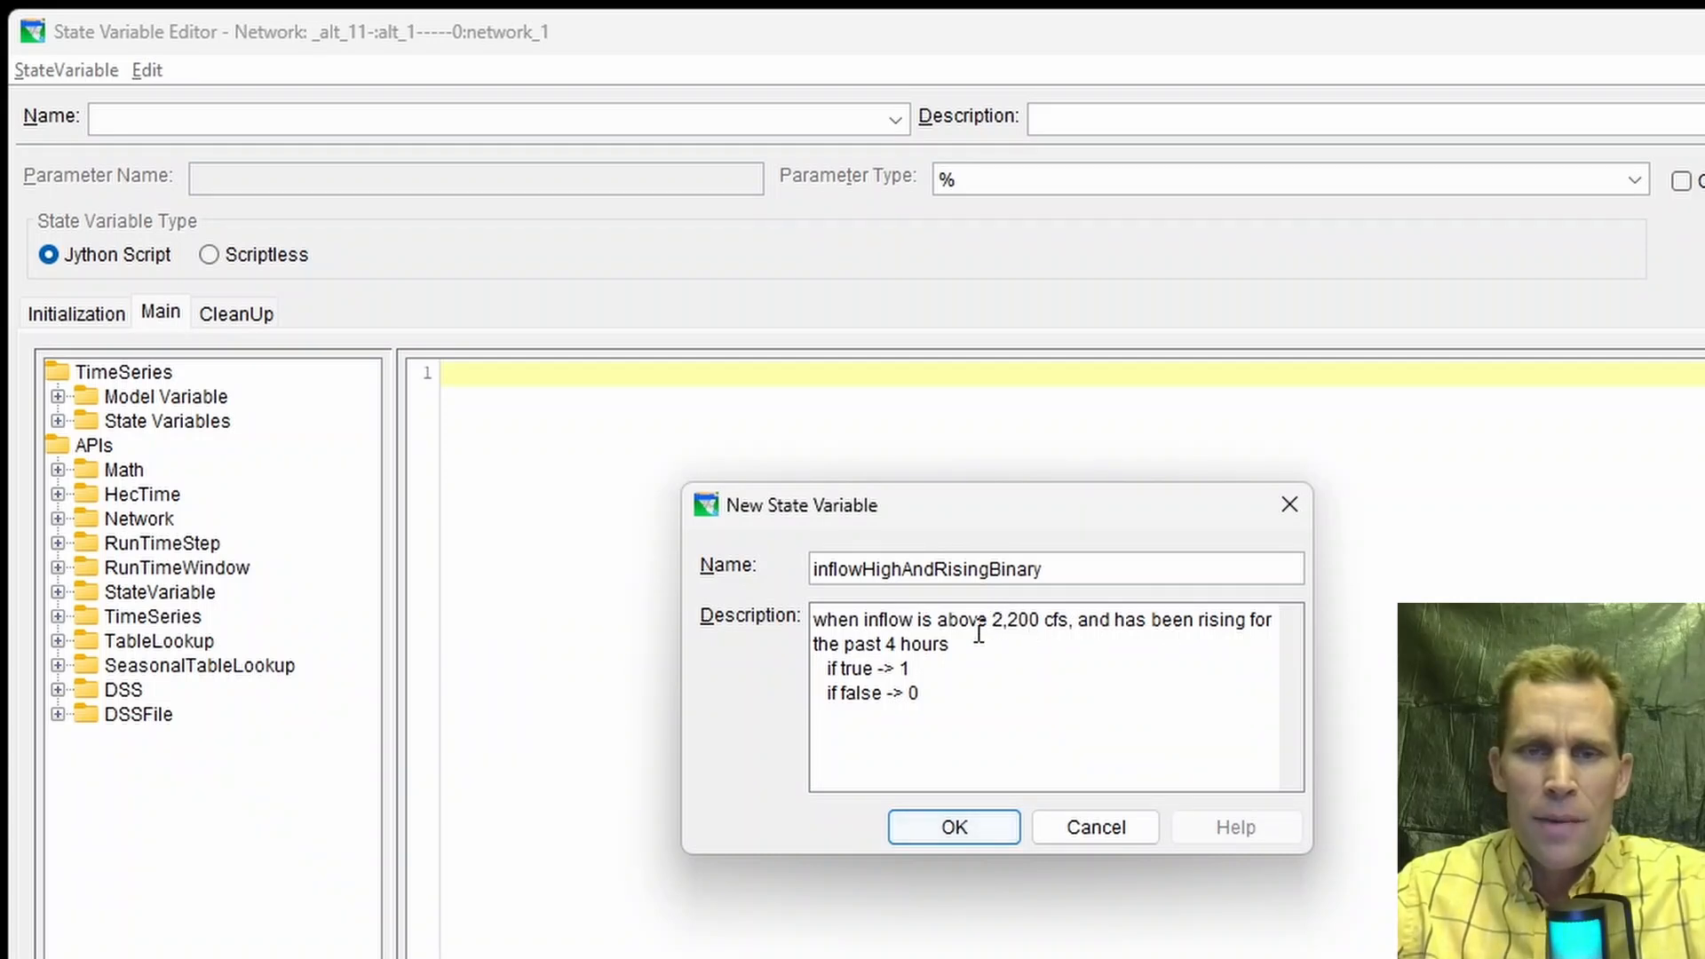
{"action": "double_click", "coordinate": [904, 668]}
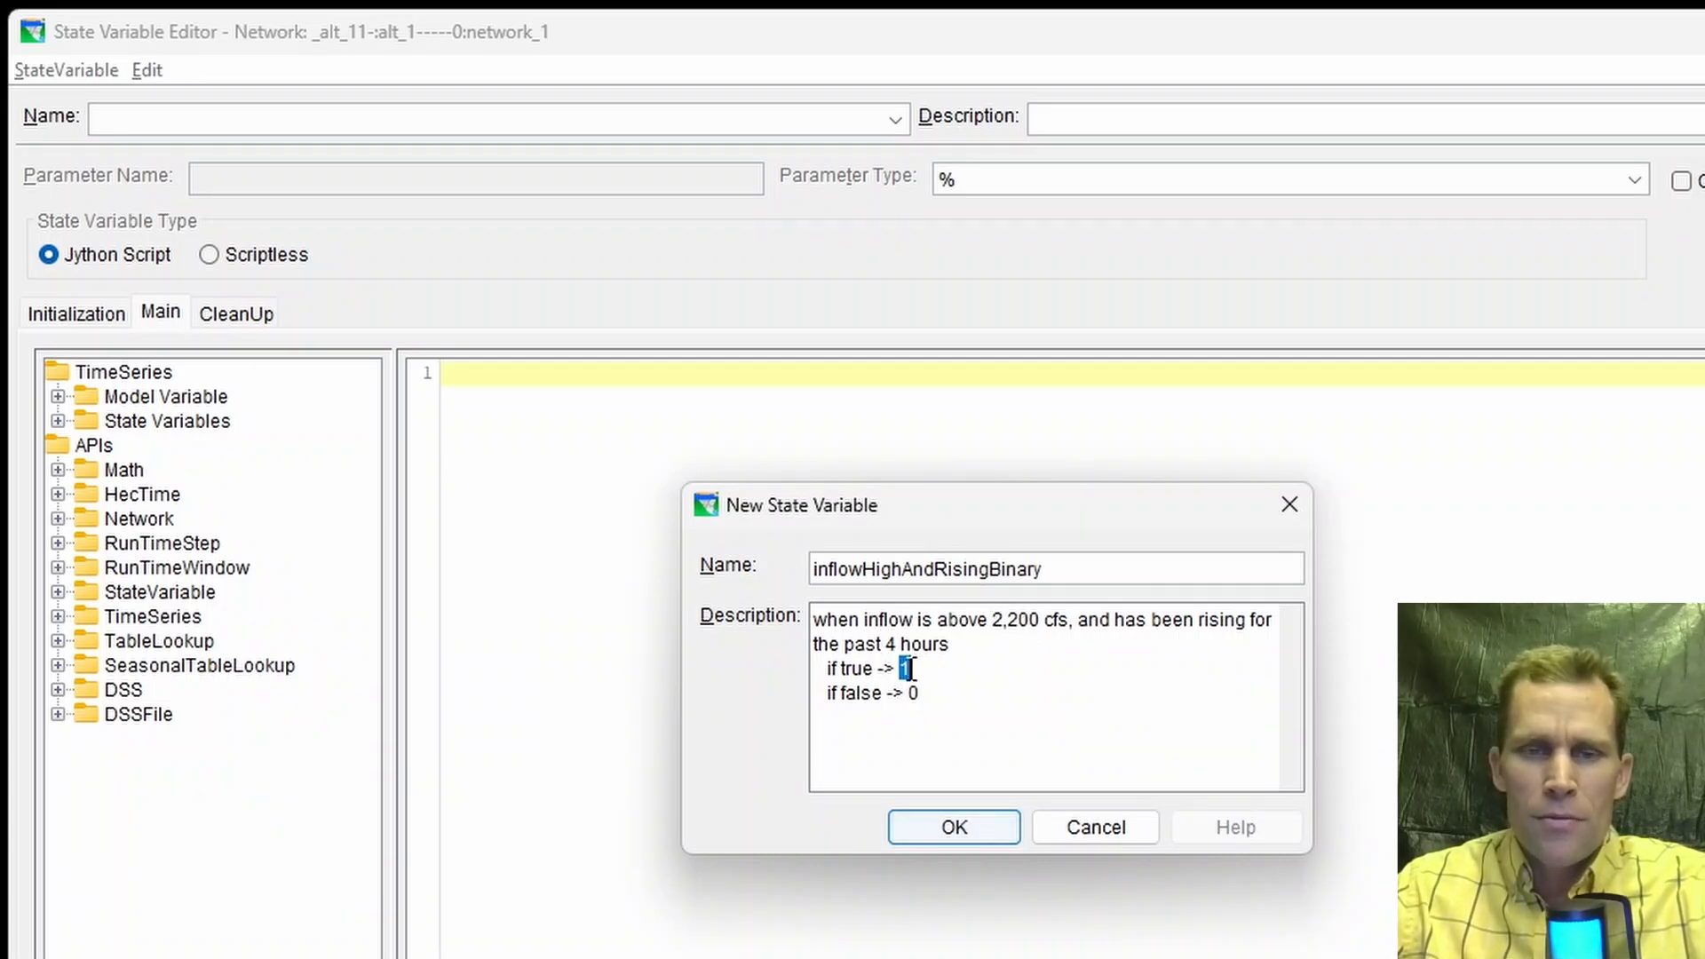
{"action": "double_click", "coordinate": [927, 693]}
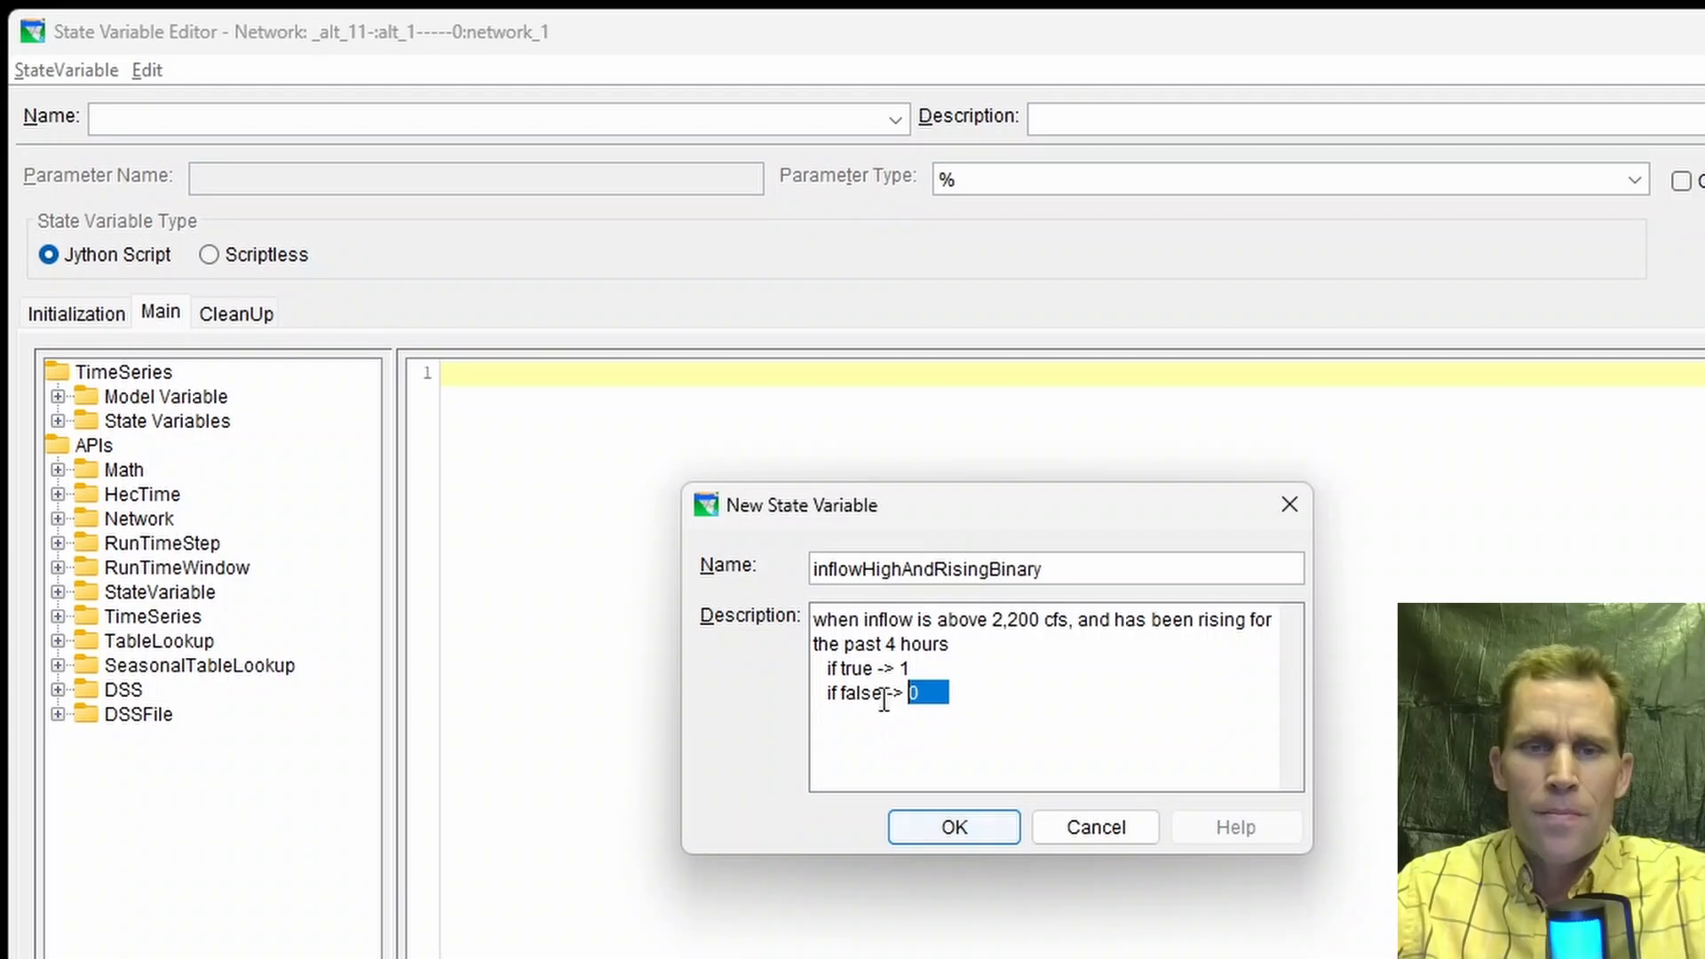
{"action": "left_click", "coordinate": [937, 830]}
Step: Set the parameter name to inflowHighAndRisingBinary and the parameter type to Count, with Jython Script as the state variable type
{"action": "left_click", "coordinate": [216, 175]}
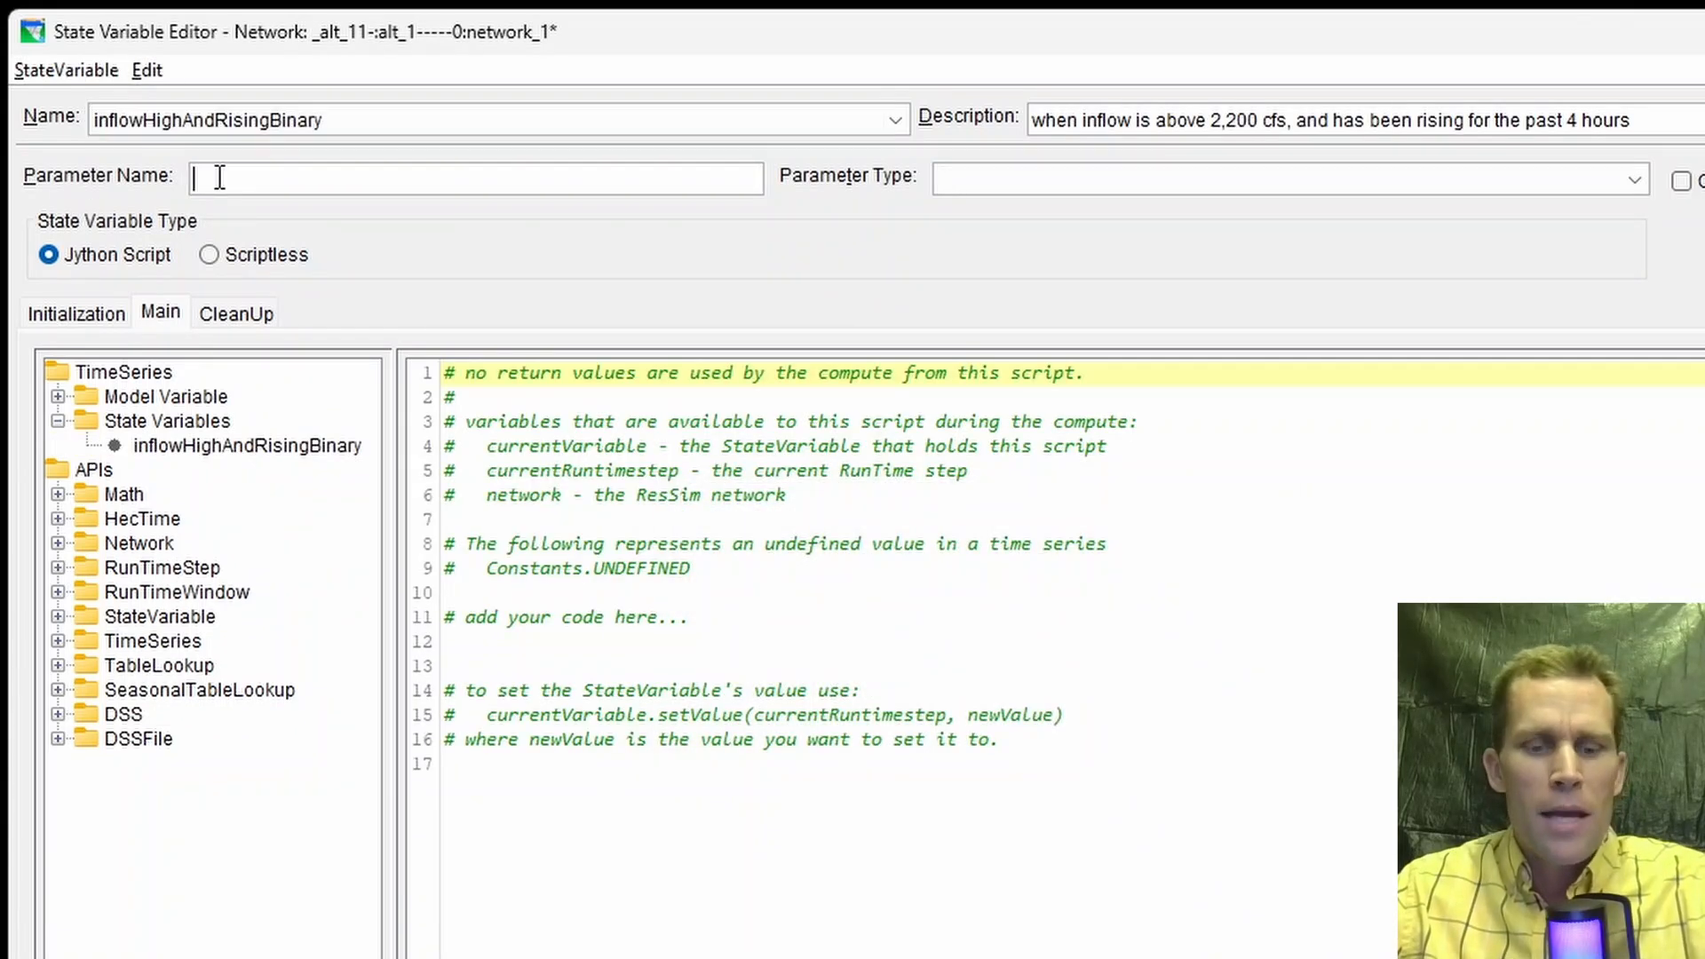
{"action": "type", "text": "inflowHighAndRisingBinary"}
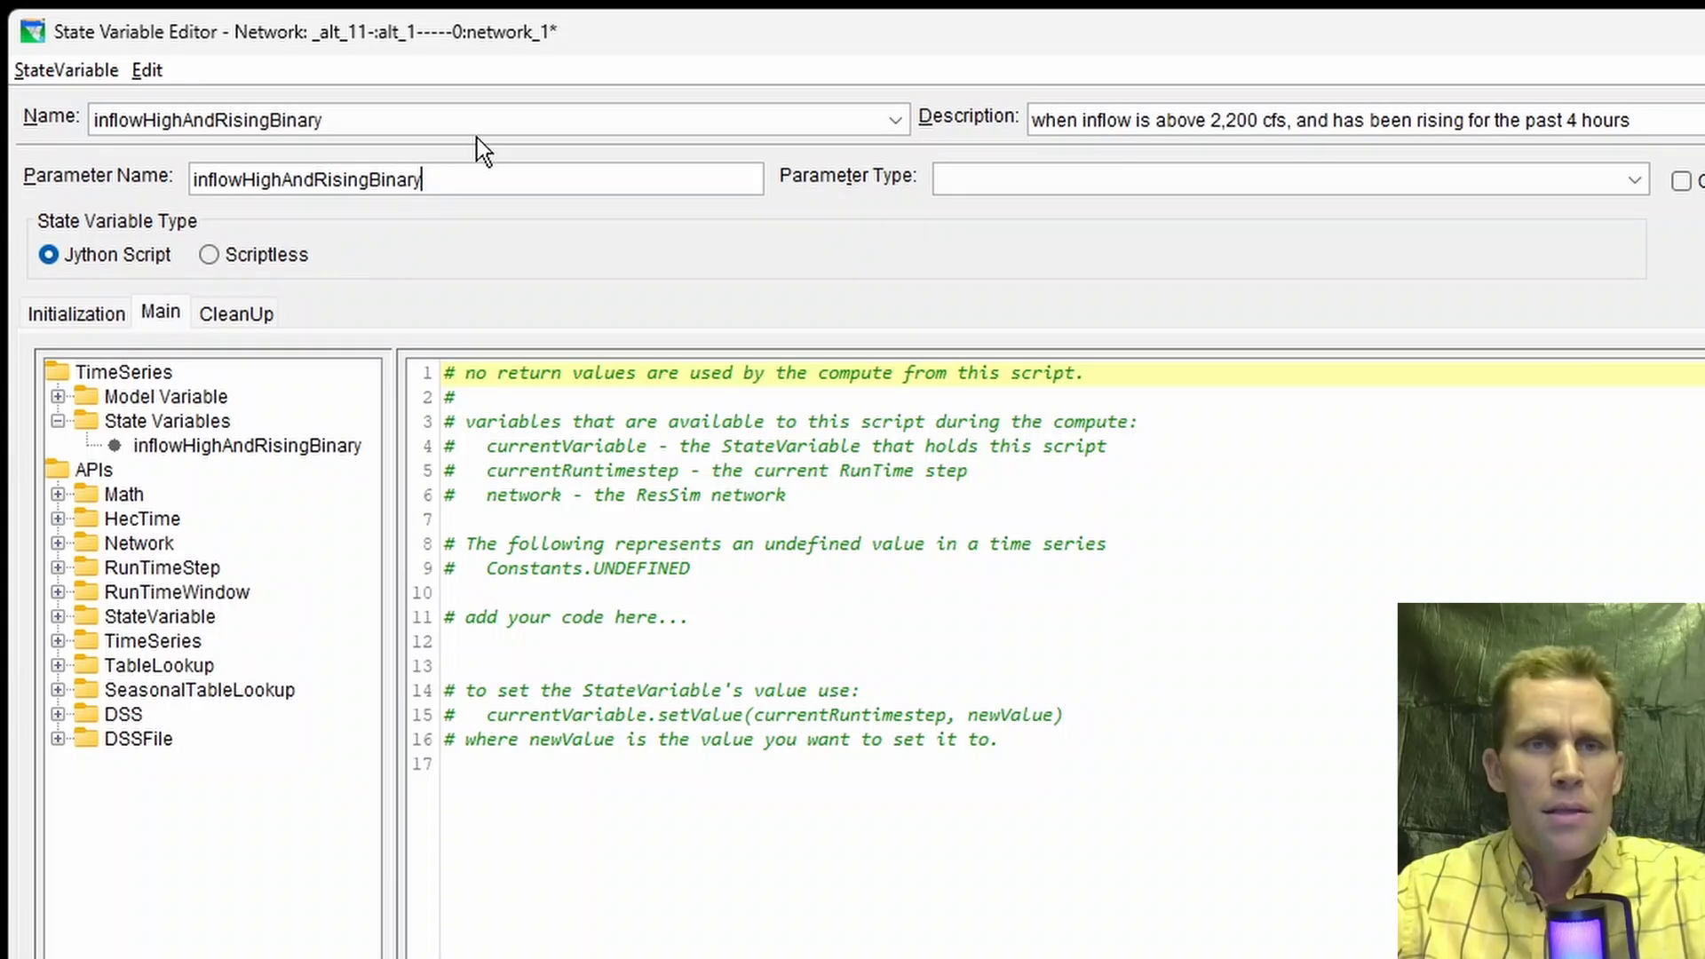
{"action": "left_click_drag", "start_coordinate": [476, 176], "coordinate": [180, 191]}
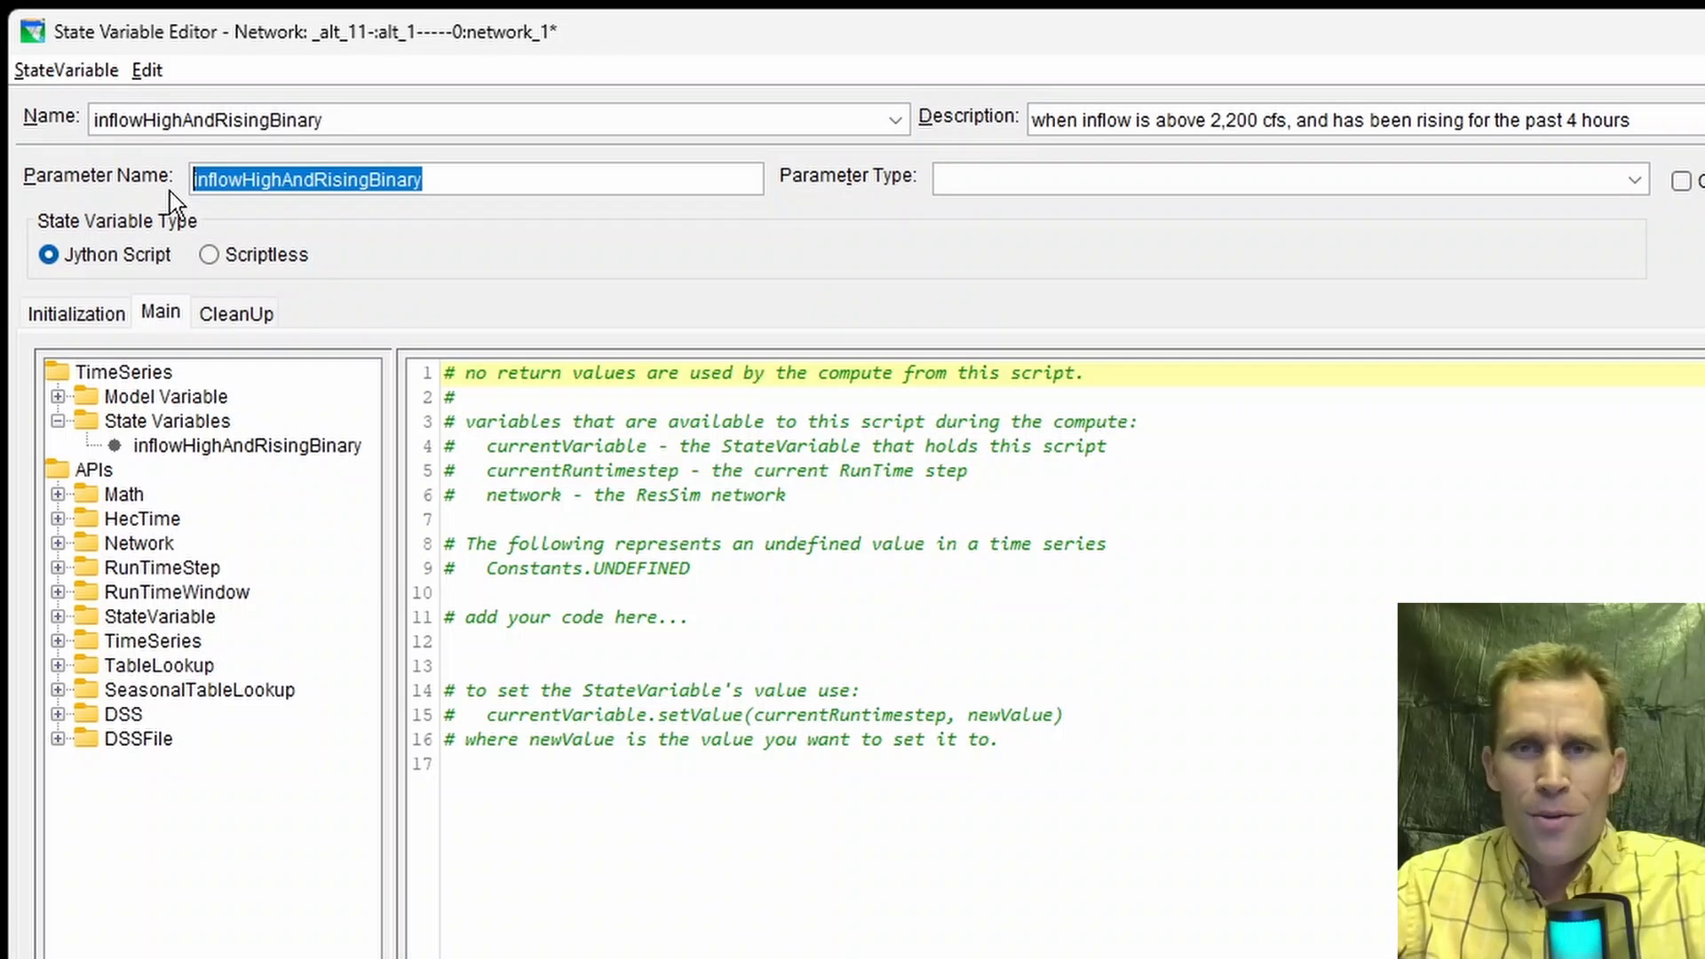
{"action": "double_click", "coordinate": [440, 184]}
{"action": "left_click_drag", "start_coordinate": [439, 184], "coordinate": [79, 160]}
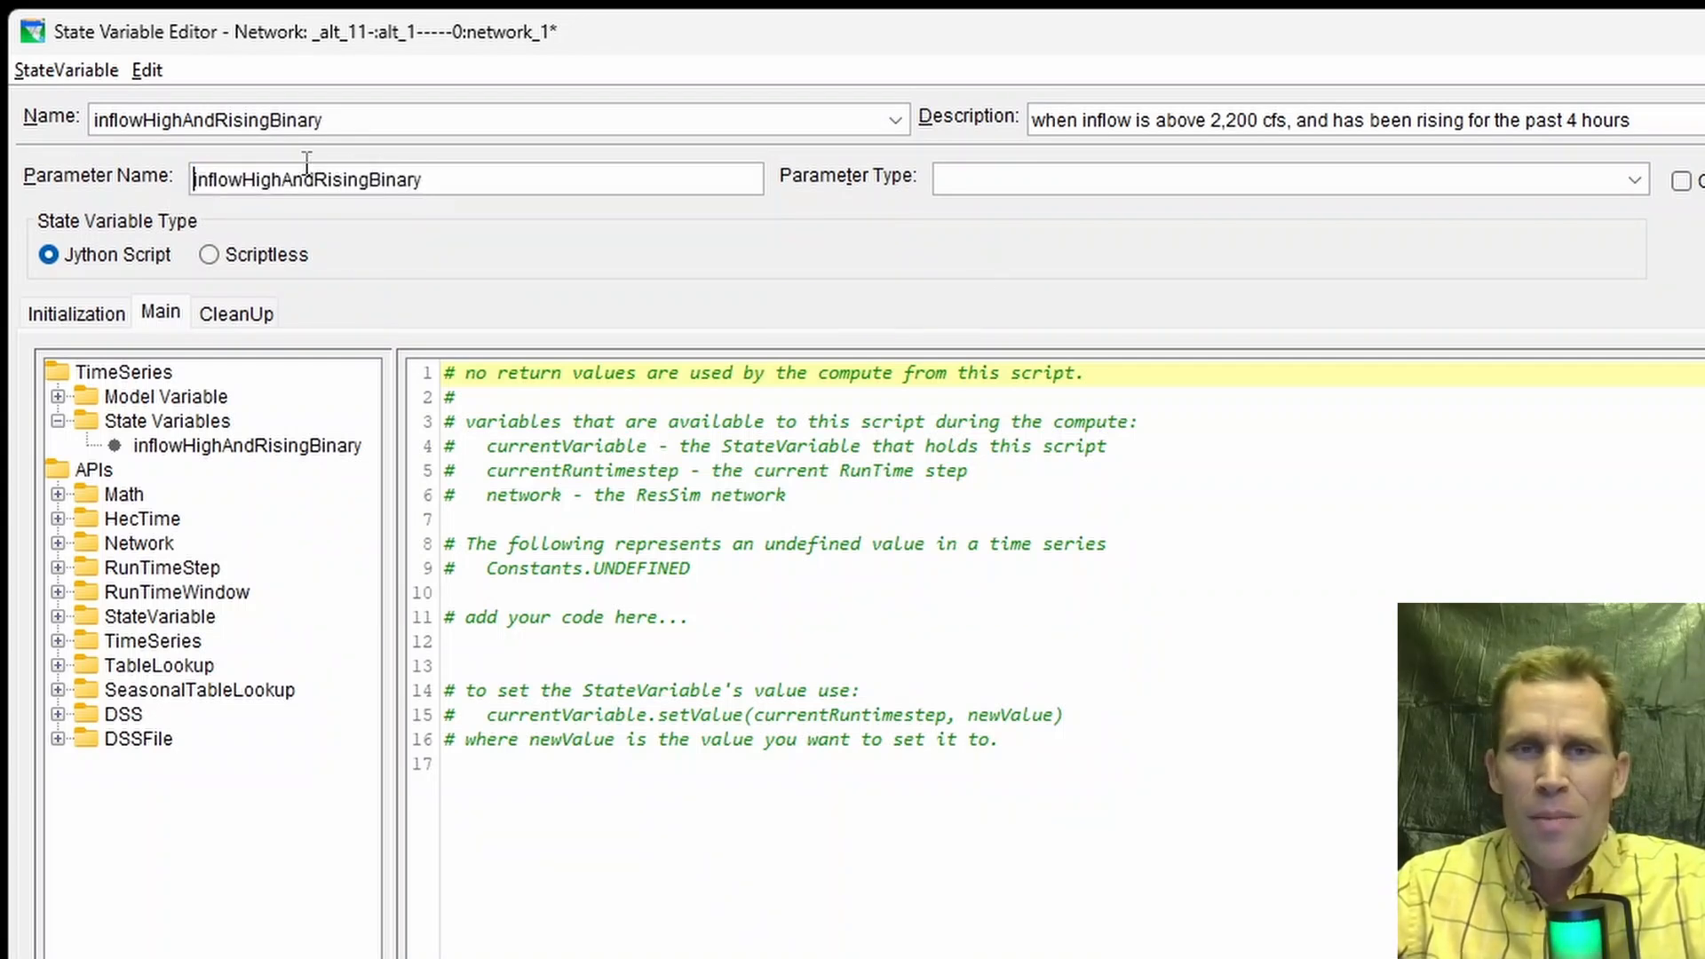
{"action": "left_click", "coordinate": [1009, 182]}
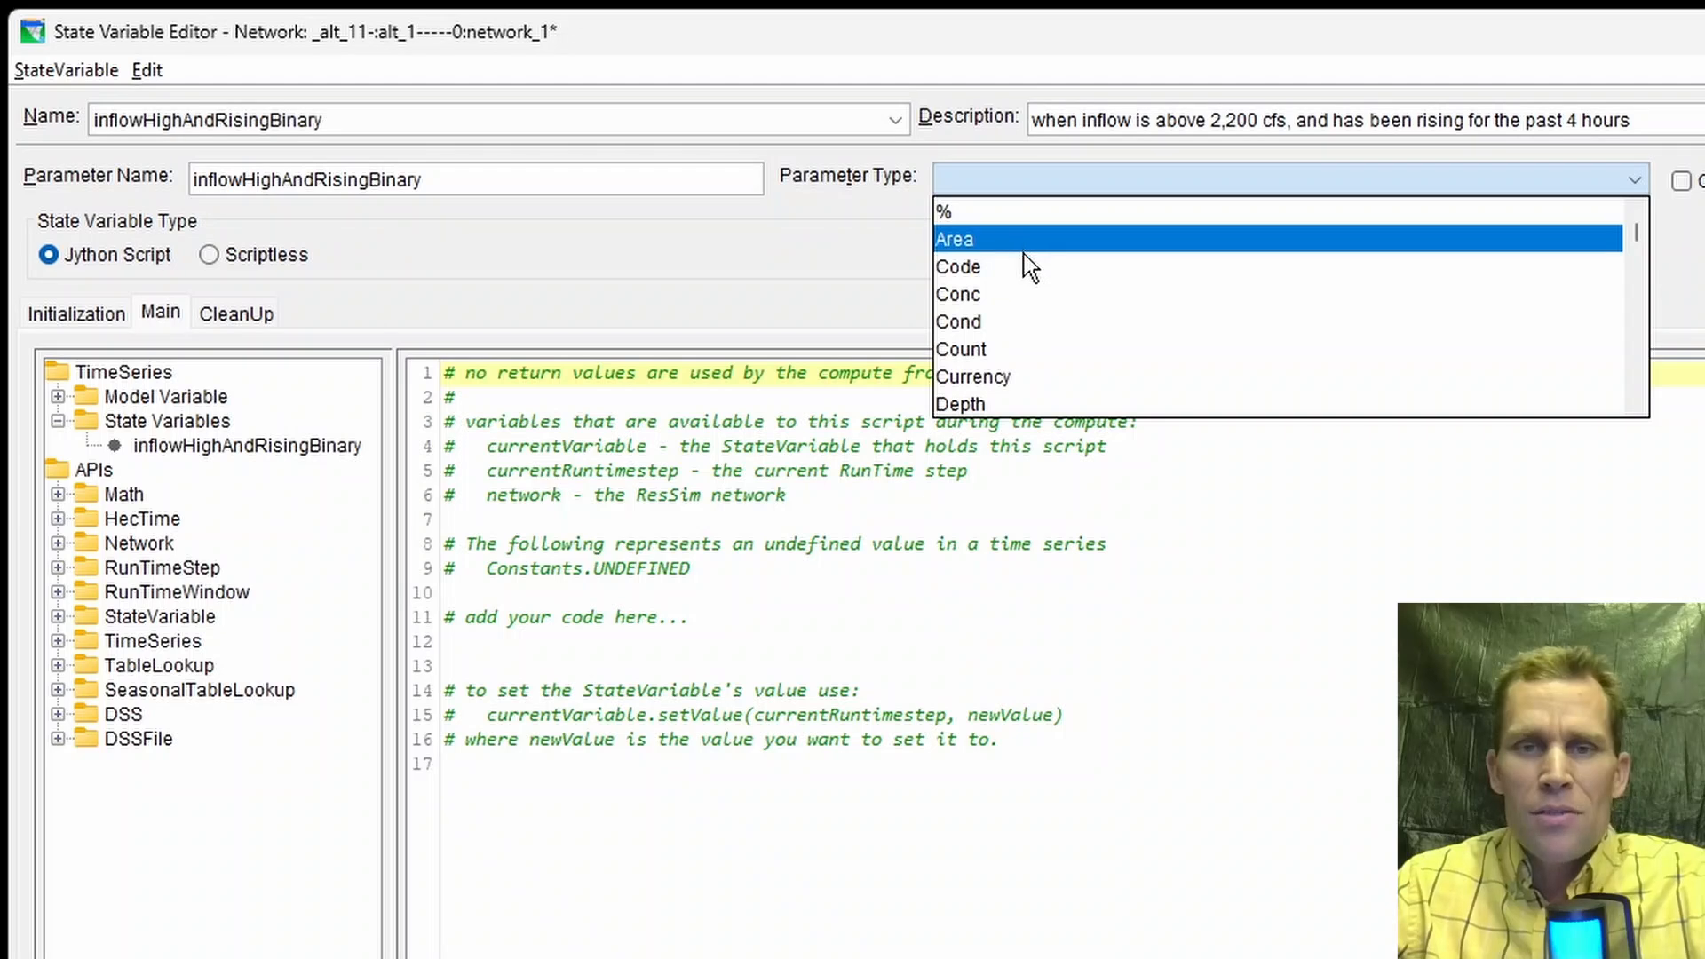
{"action": "left_click", "coordinate": [1008, 348]}
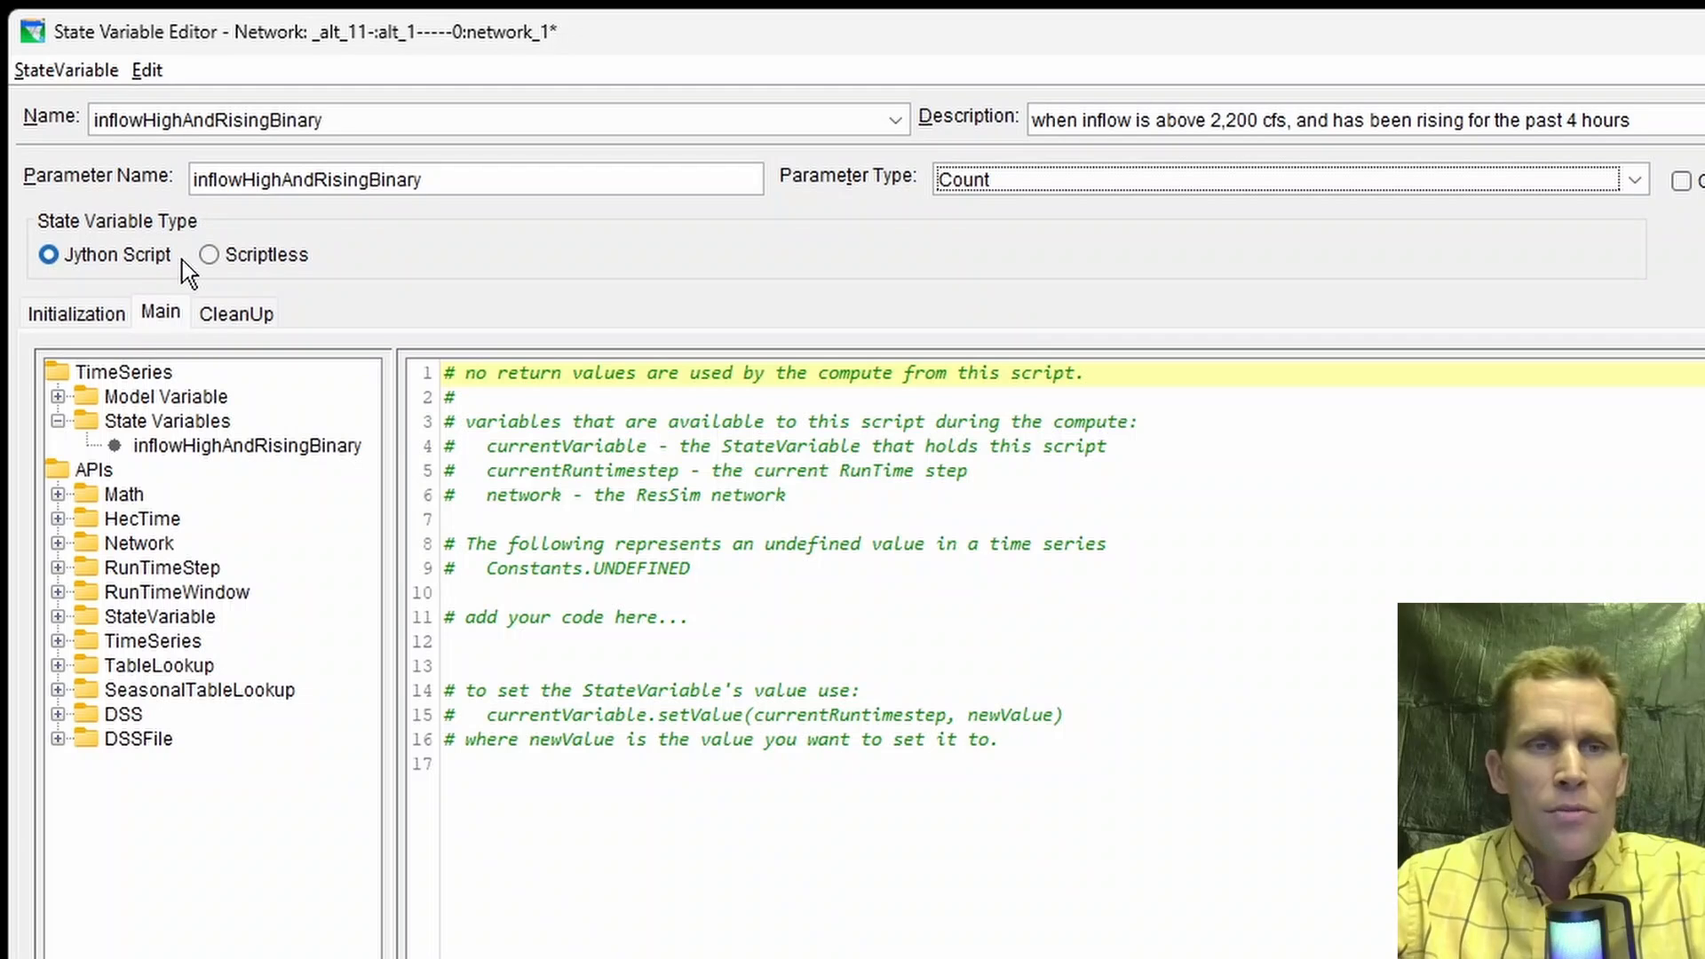
{"action": "left_click", "coordinate": [50, 256]}
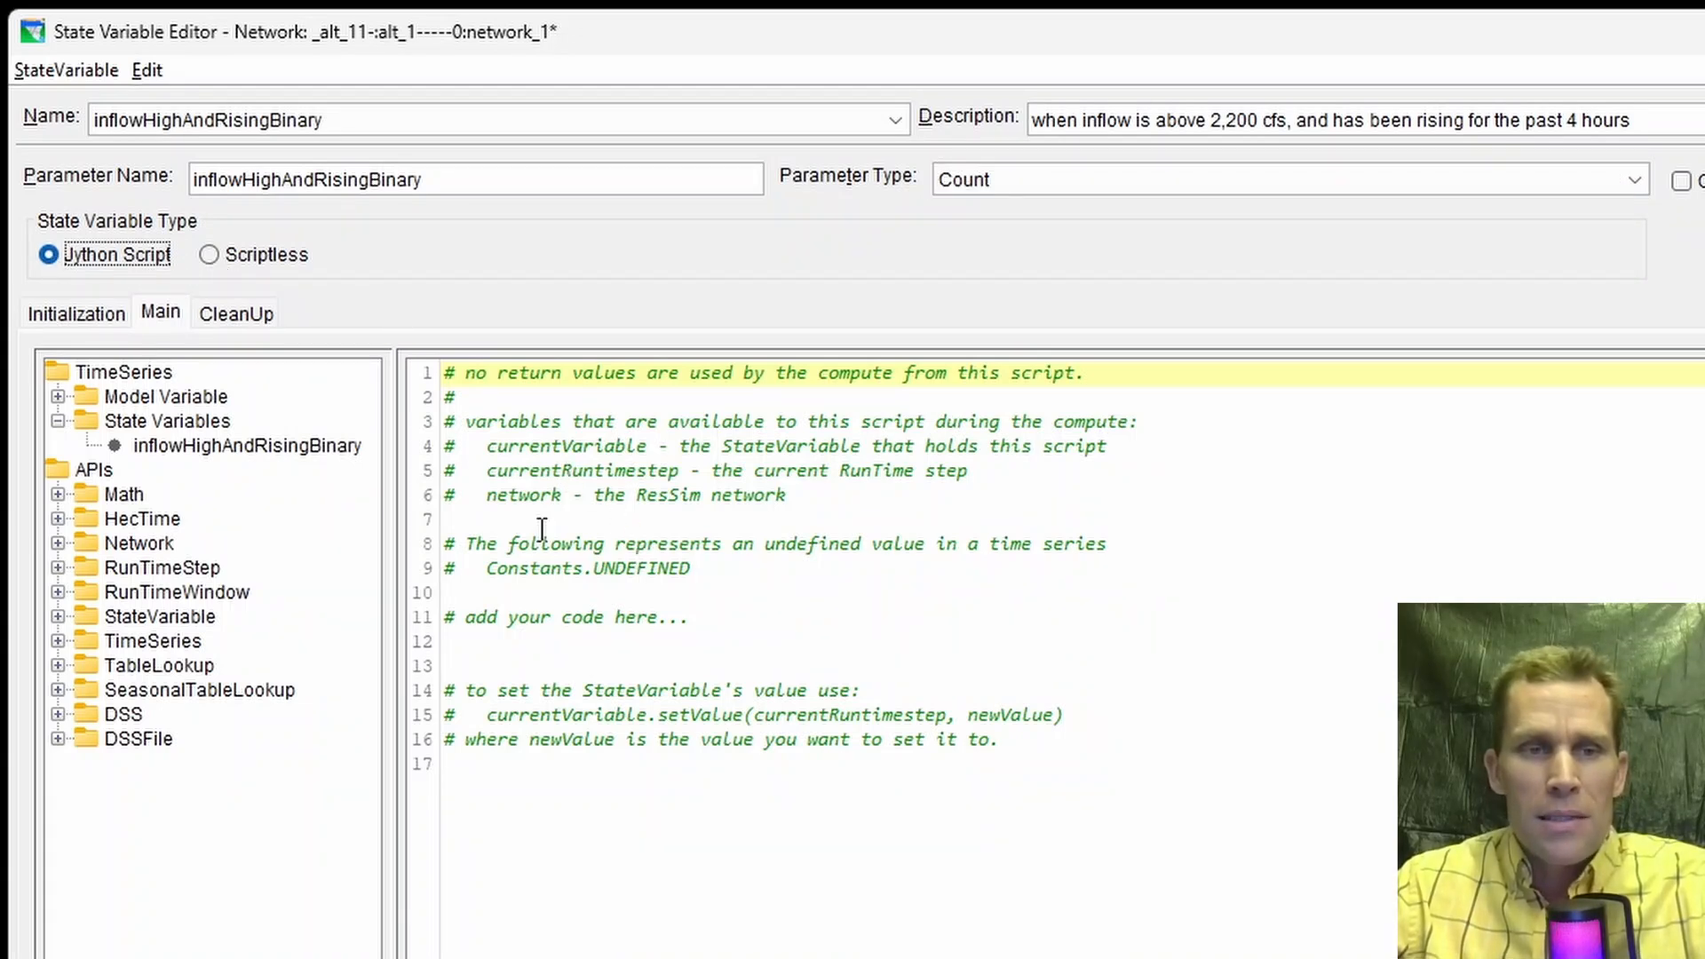
Step: Insert three blank lines directly beneath the initStateVariable definition in the state variable's initialization script
{"action": "left_click", "coordinate": [77, 314]}
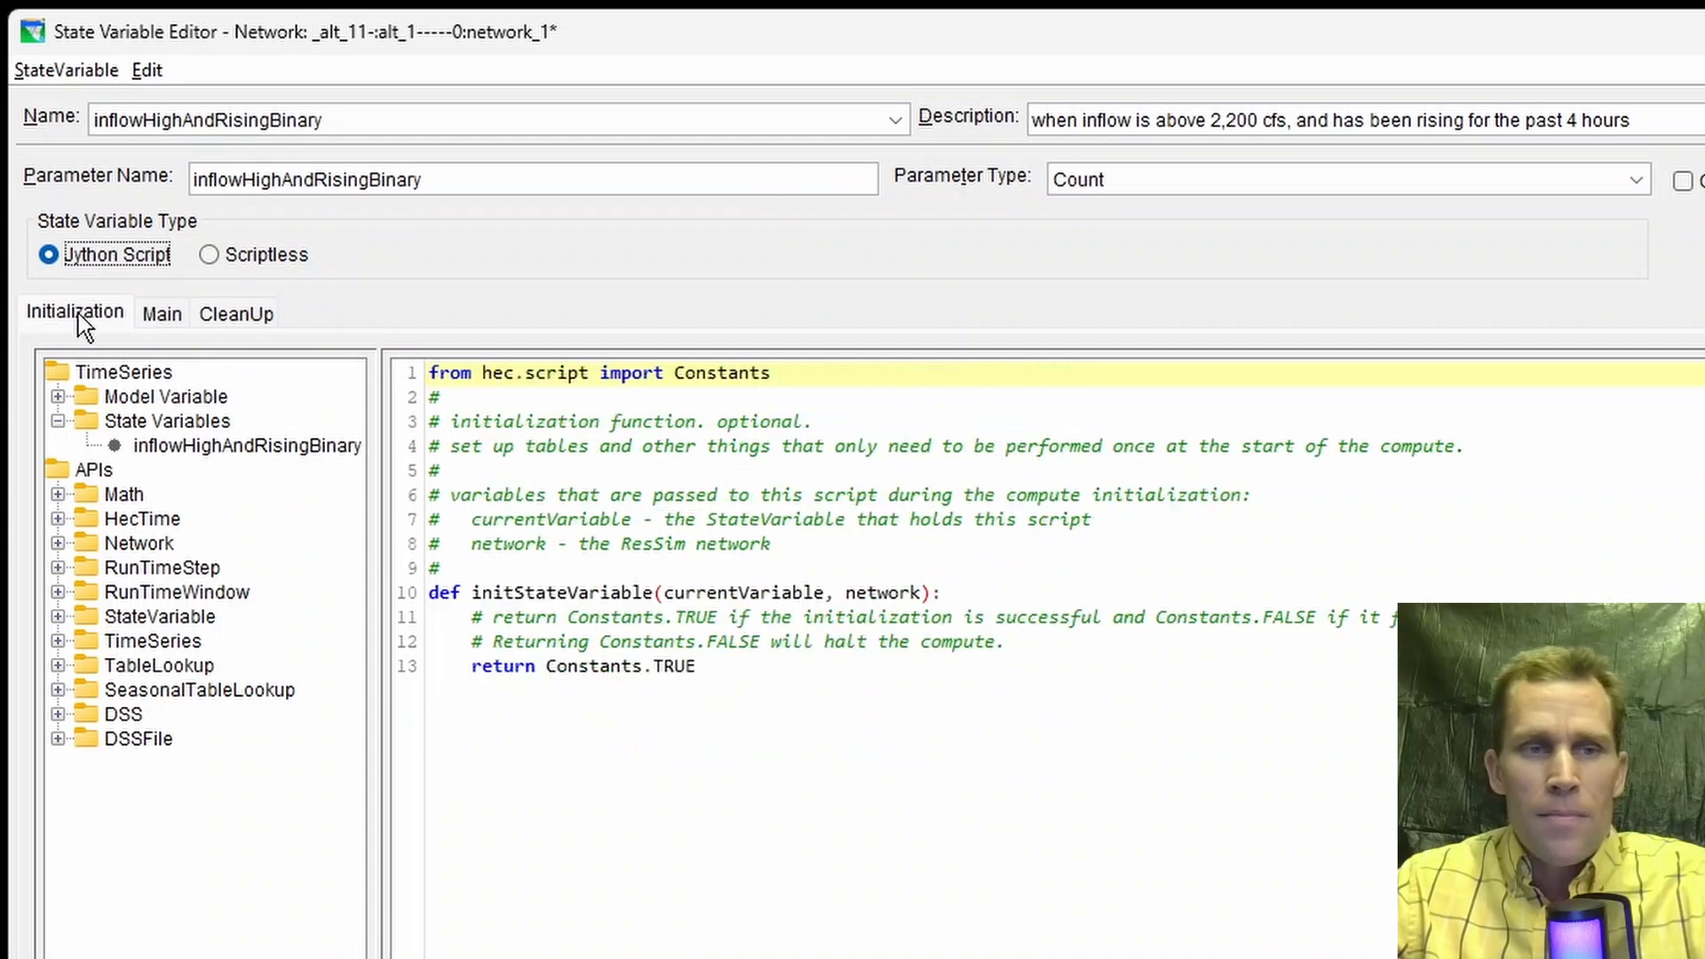
{"action": "left_click", "coordinate": [162, 313]}
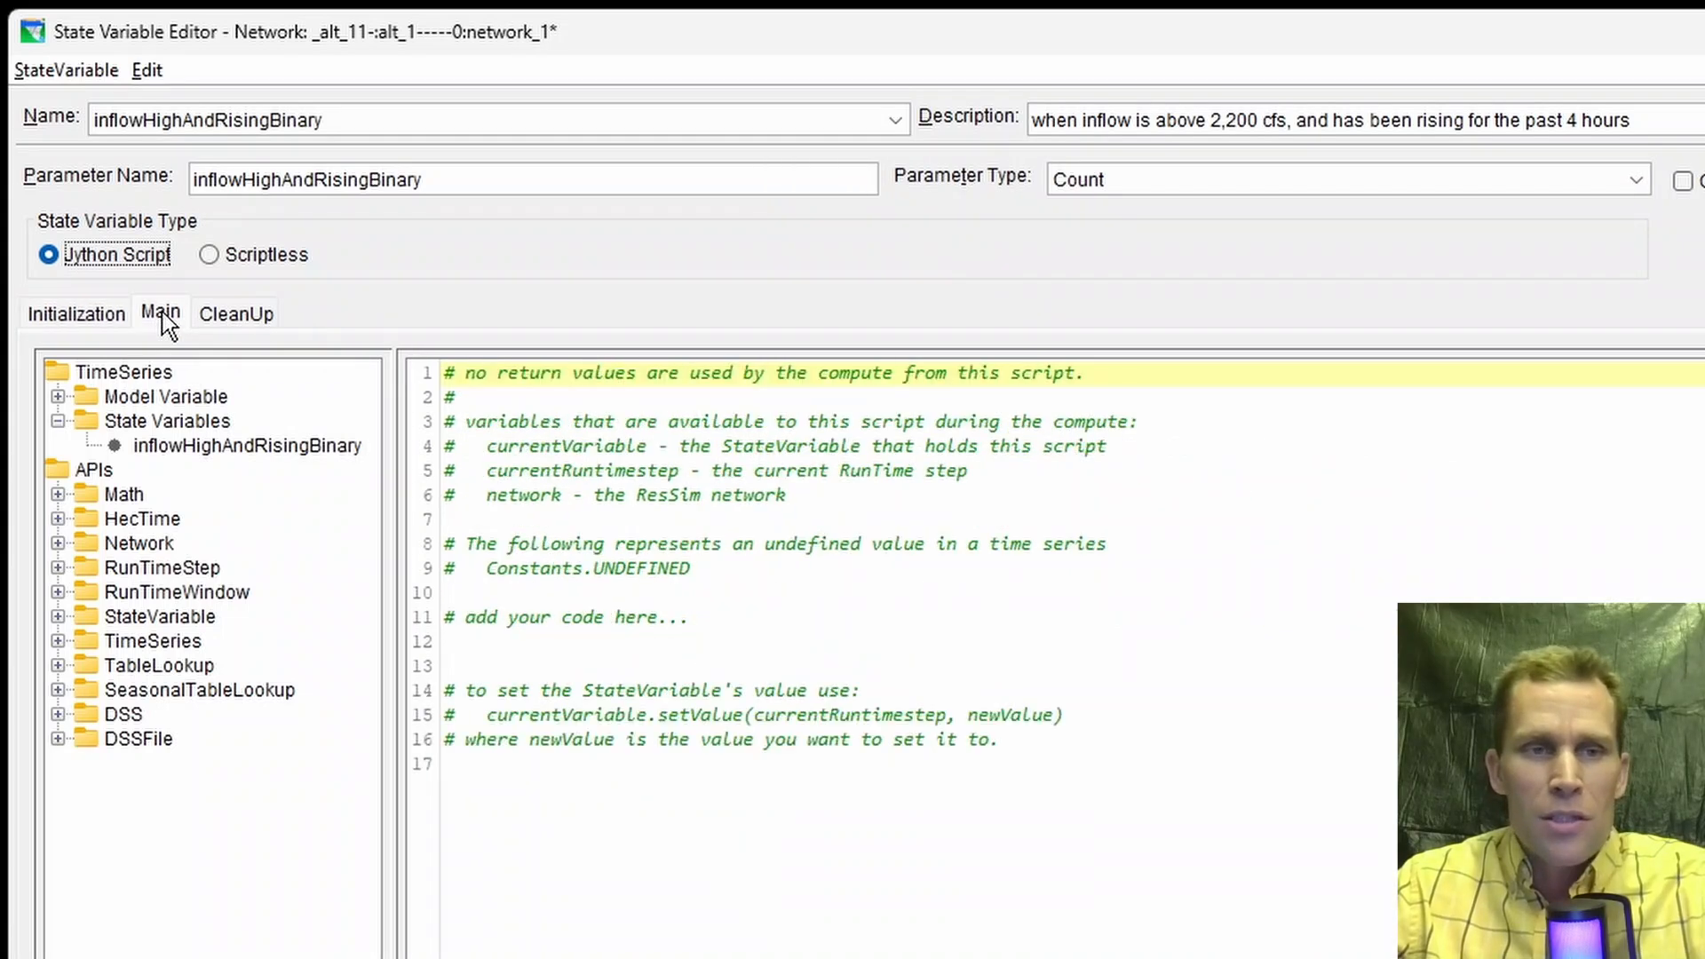
{"action": "left_click", "coordinate": [230, 320]}
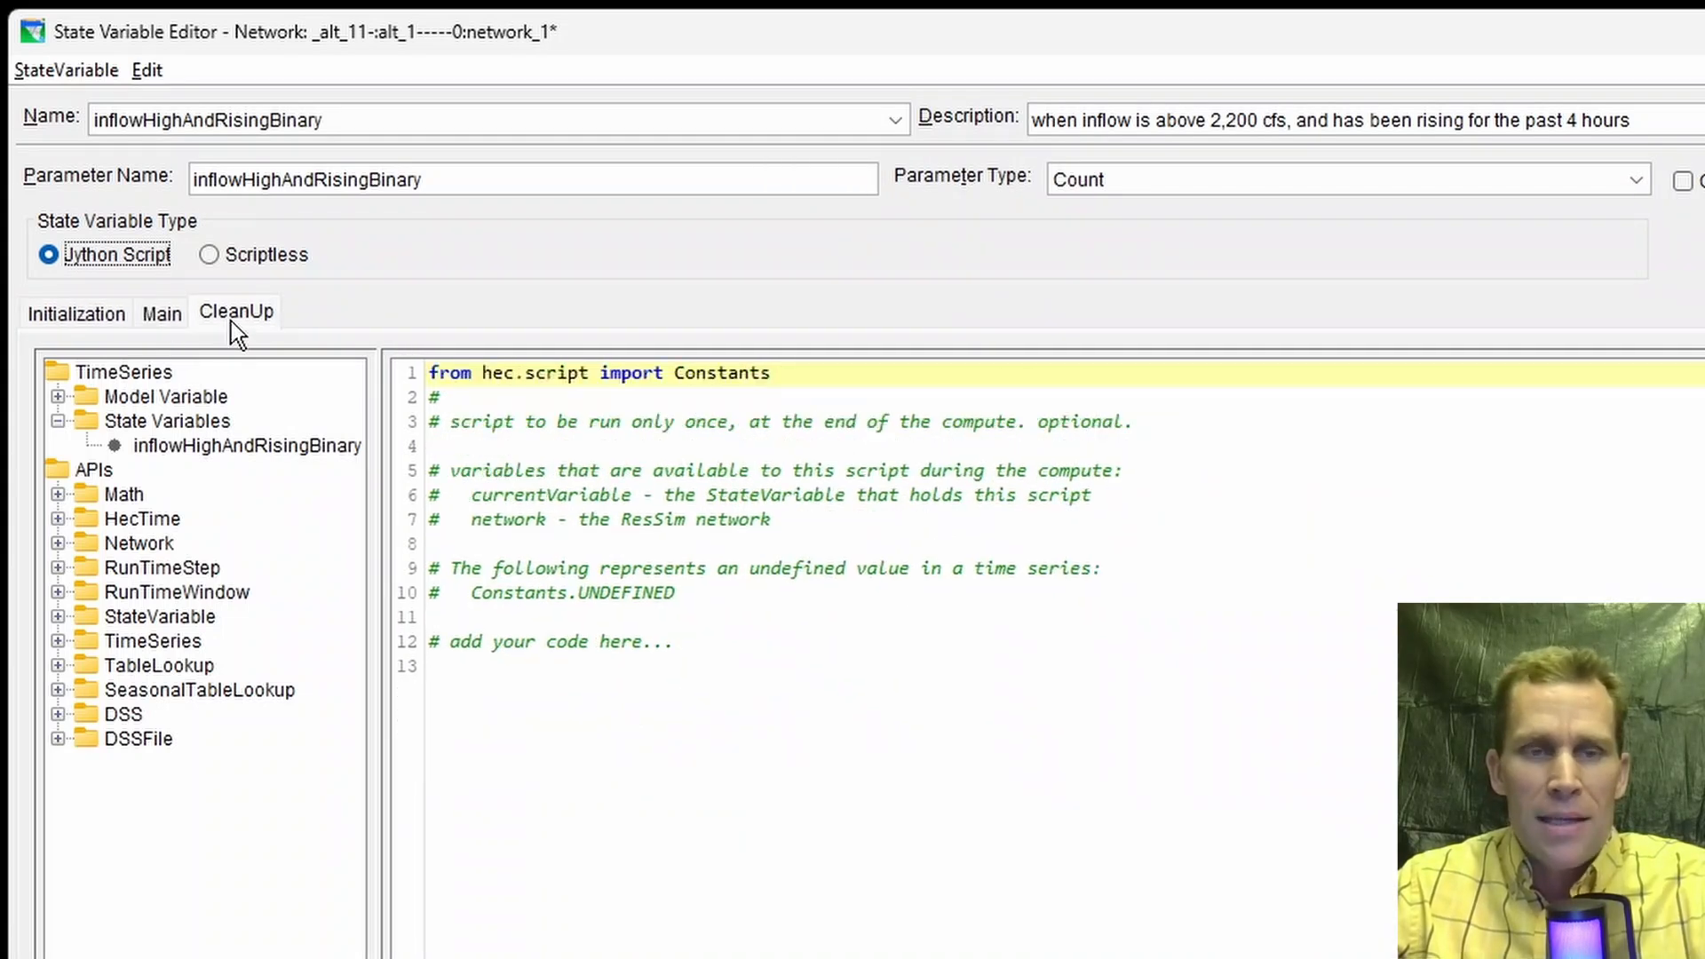
{"action": "left_click", "coordinate": [83, 315]}
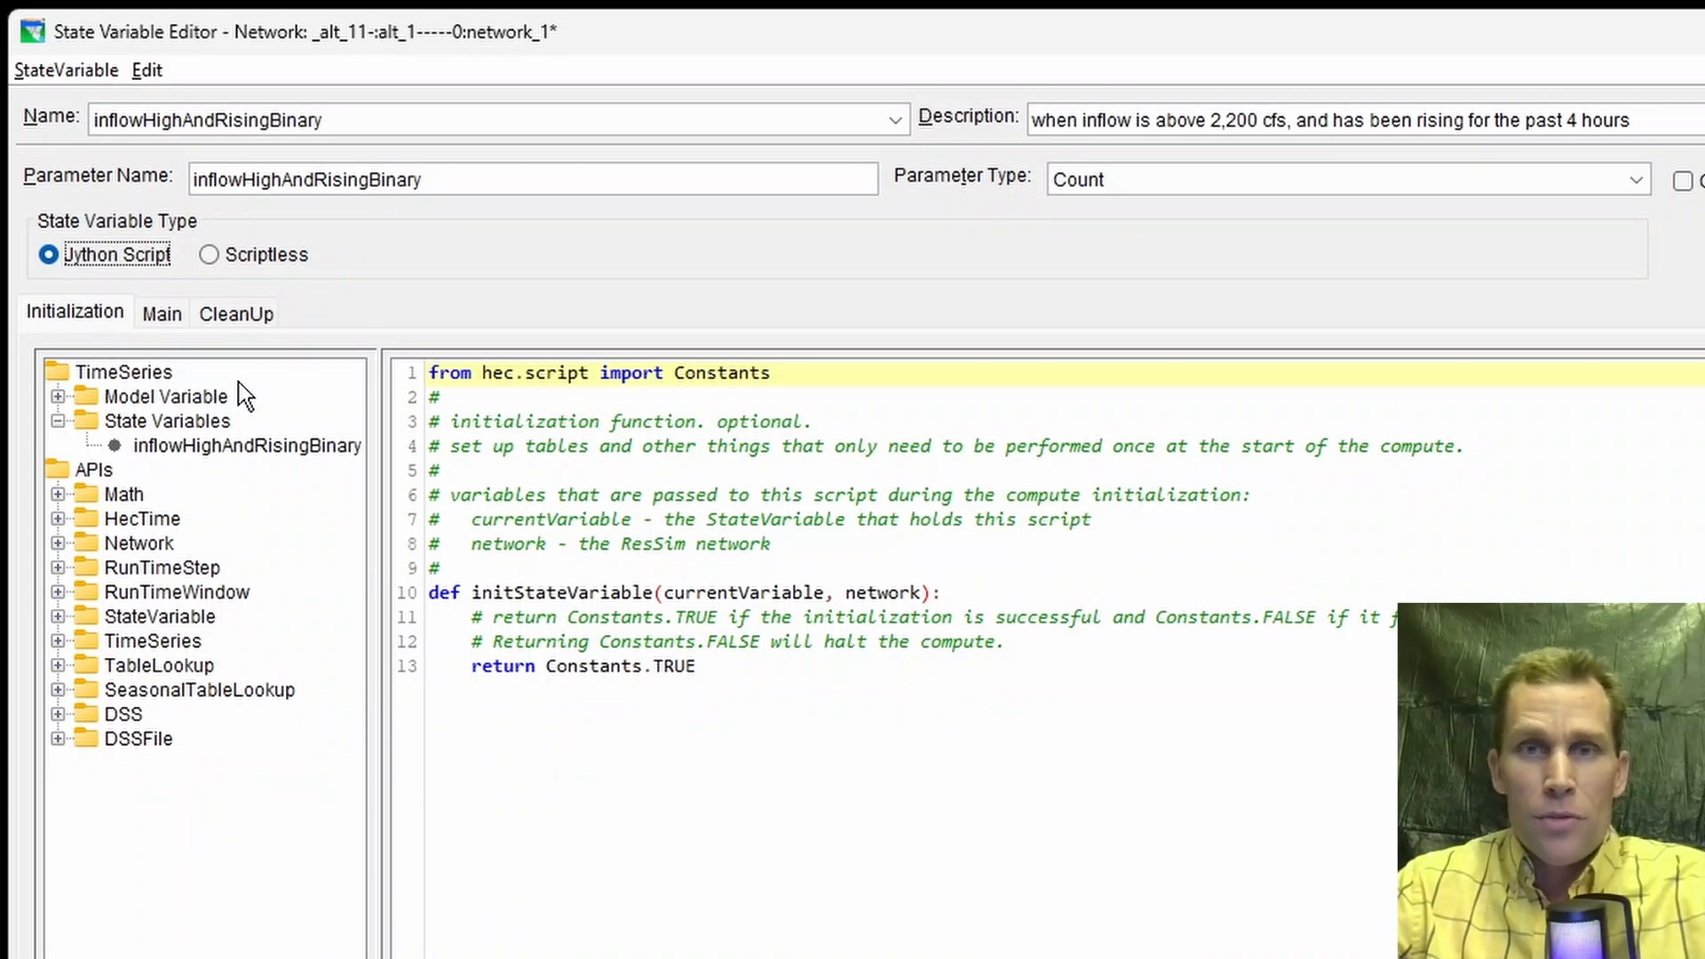
{"action": "left_click", "coordinate": [960, 588]}
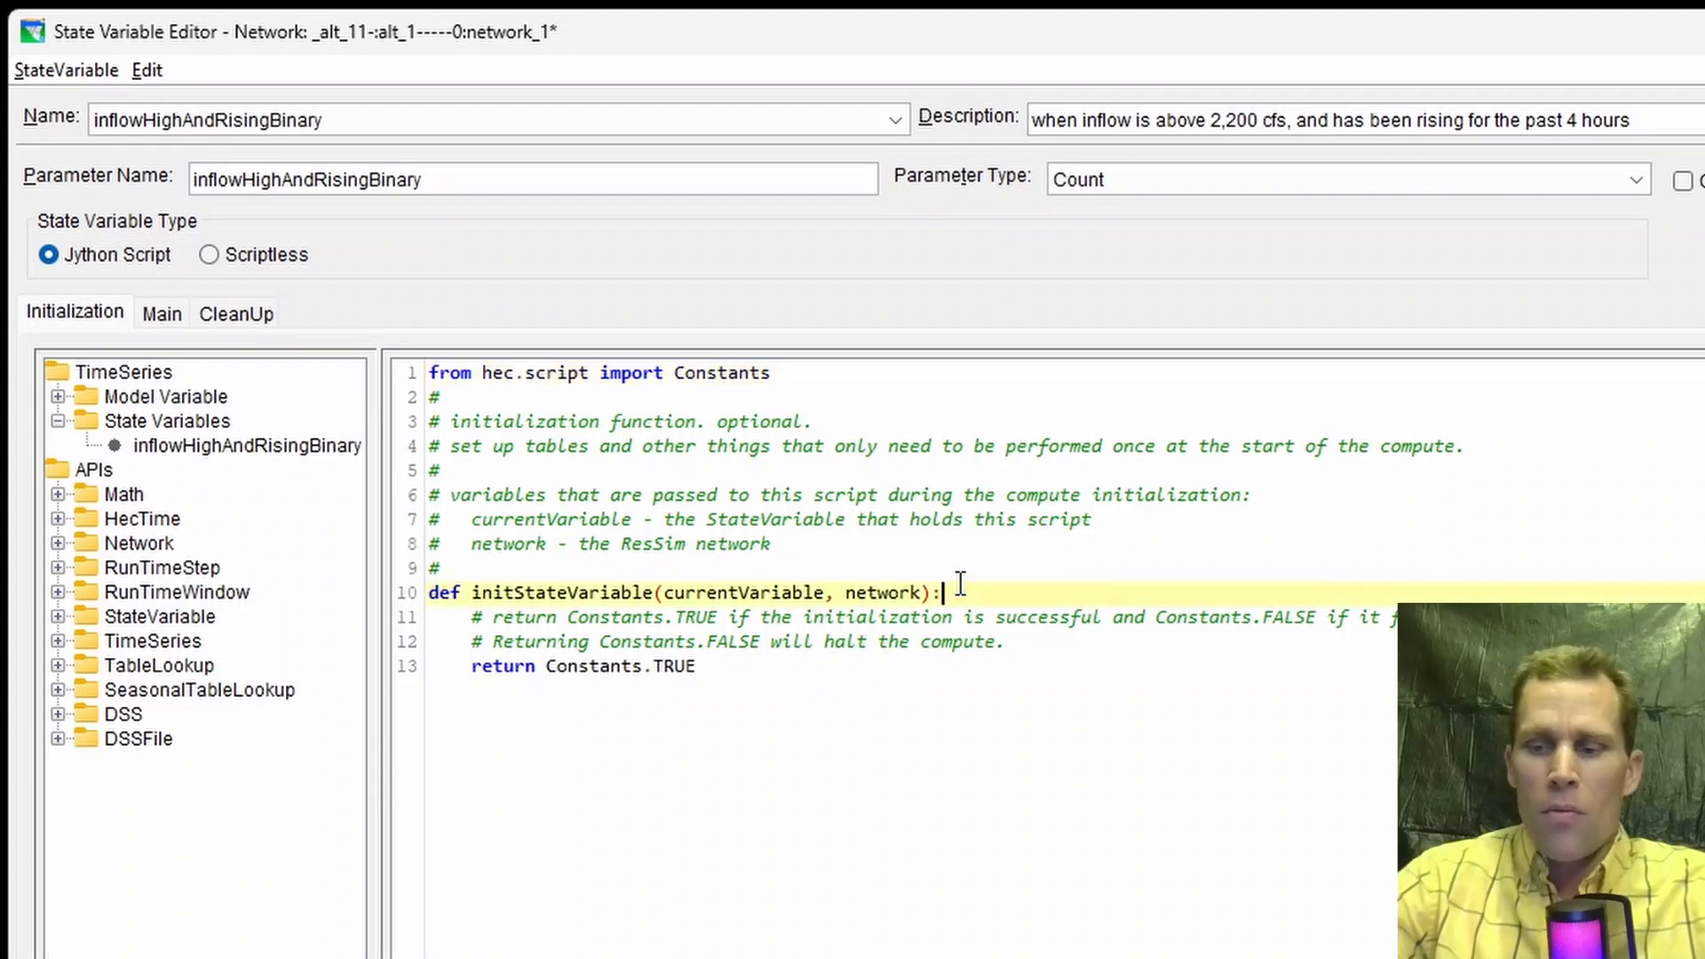
{"action": "key", "text": "Return"}
{"action": "key", "text": "Return"}
{"action": "key", "text": "Return"}
{"action": "key", "text": "Up"}
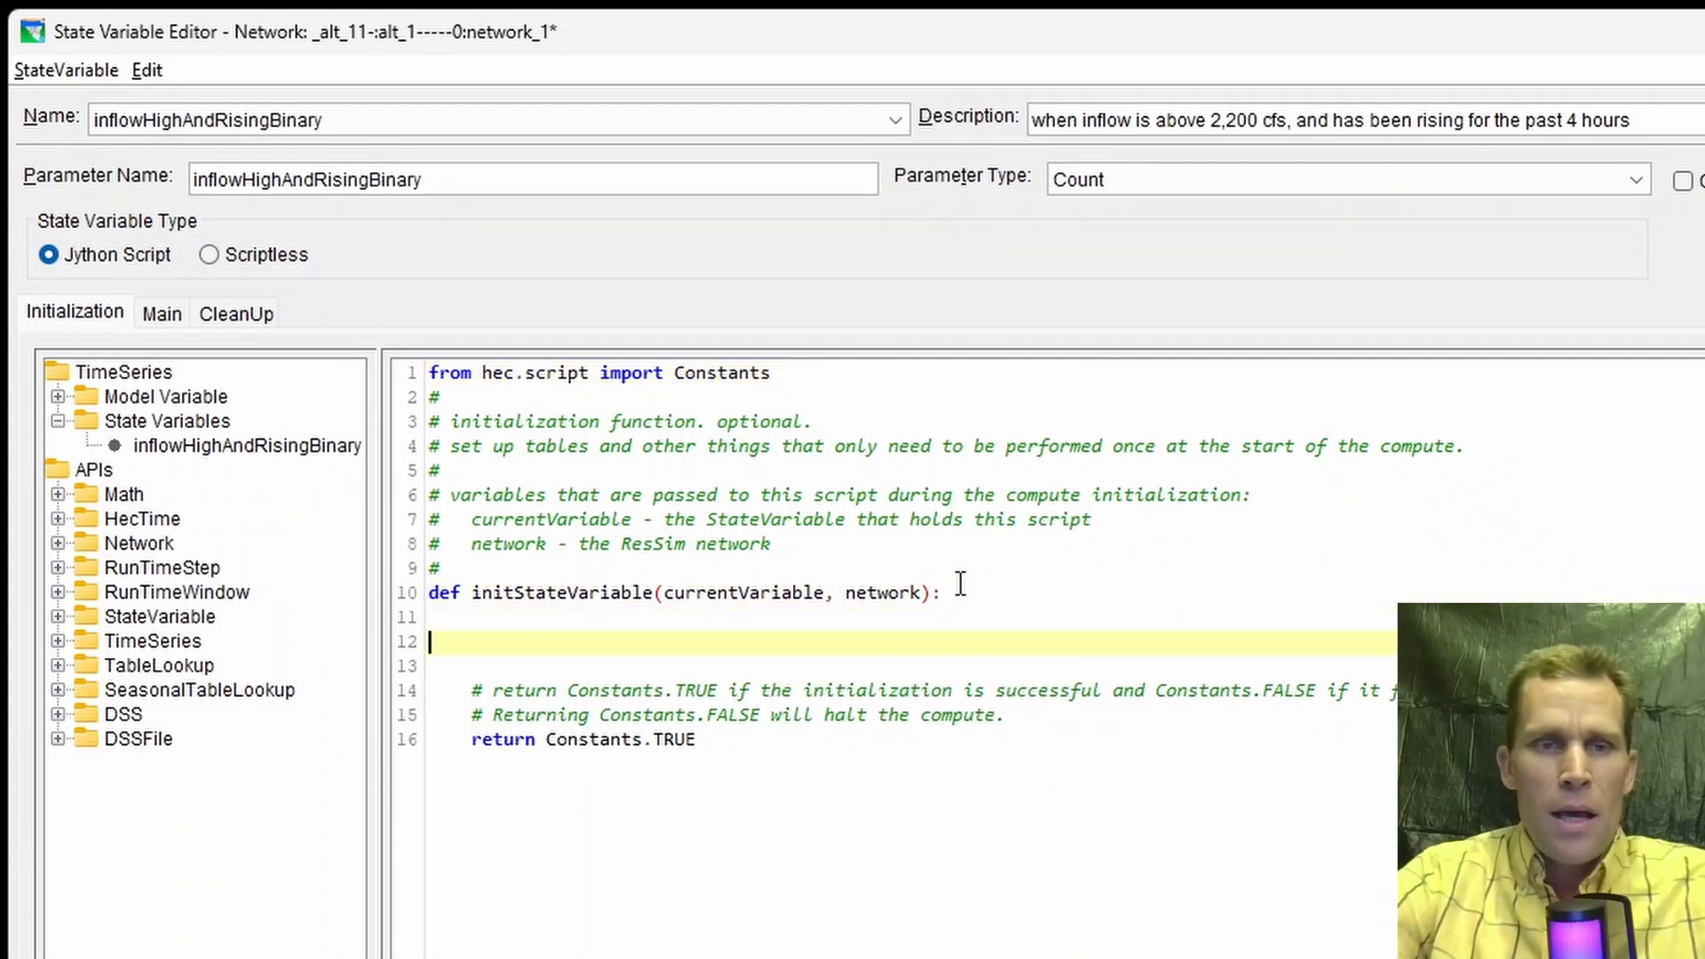
{"action": "left_click", "coordinate": [41, 318]}
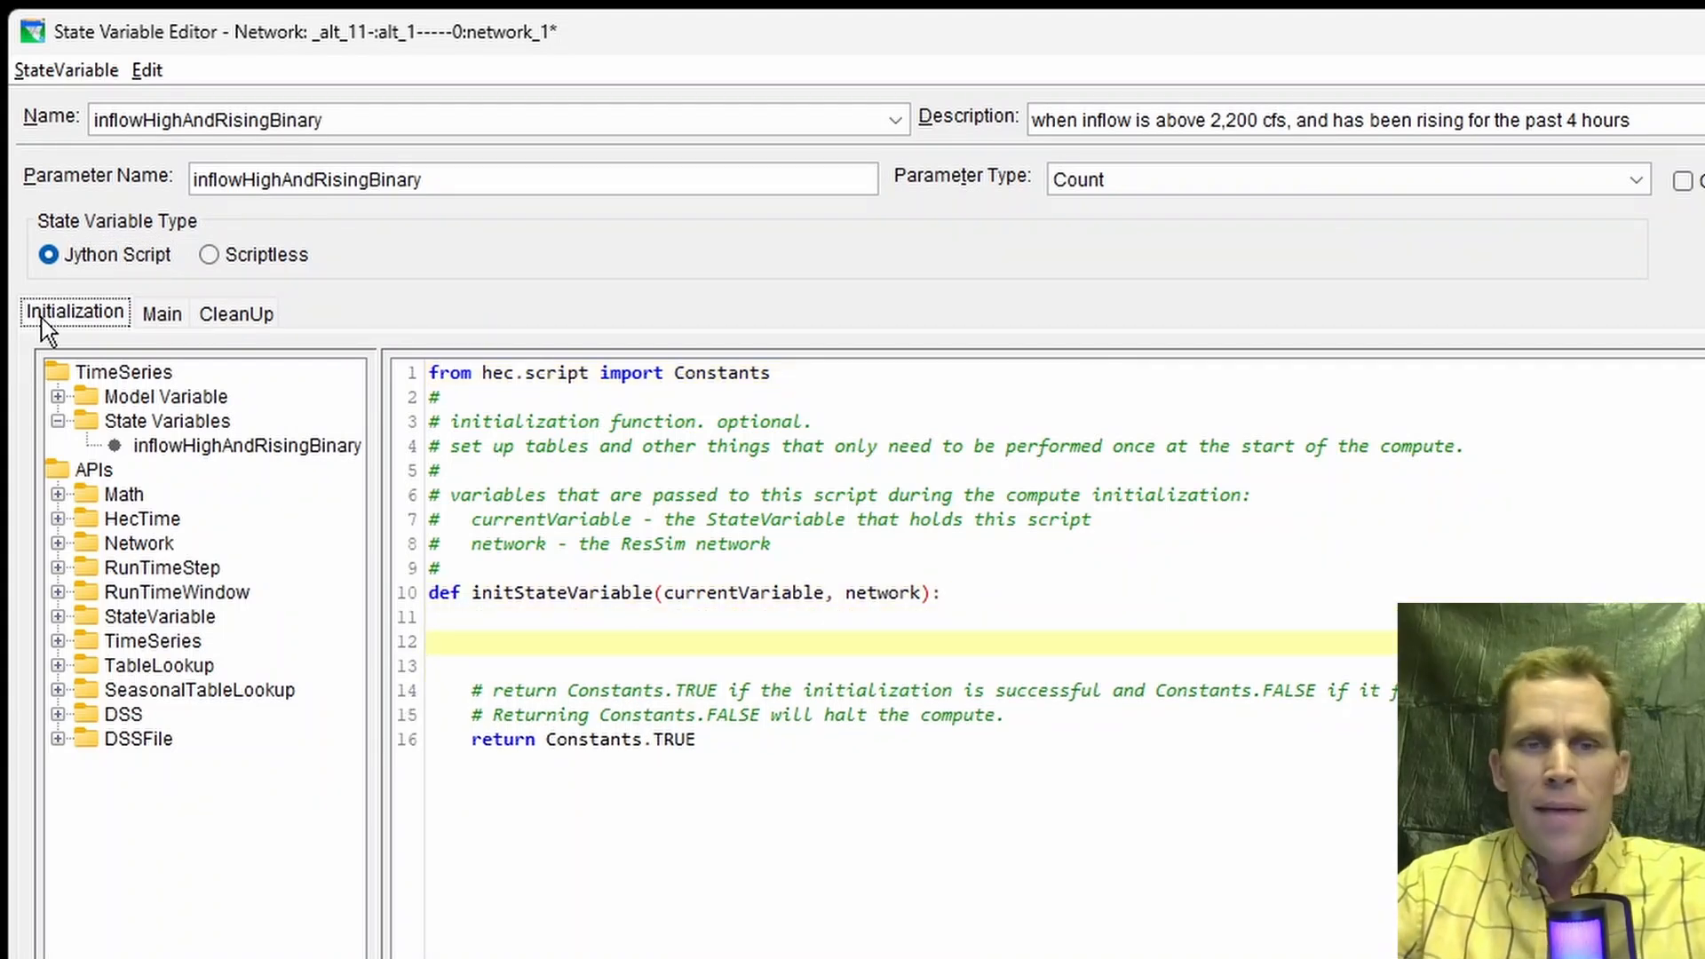
Step: Add print "\n\n\n\n*** Start Console Log Output ***\n" under initStateVariable in the initialization script and save the state variable
{"action": "left_click", "coordinate": [588, 616]}
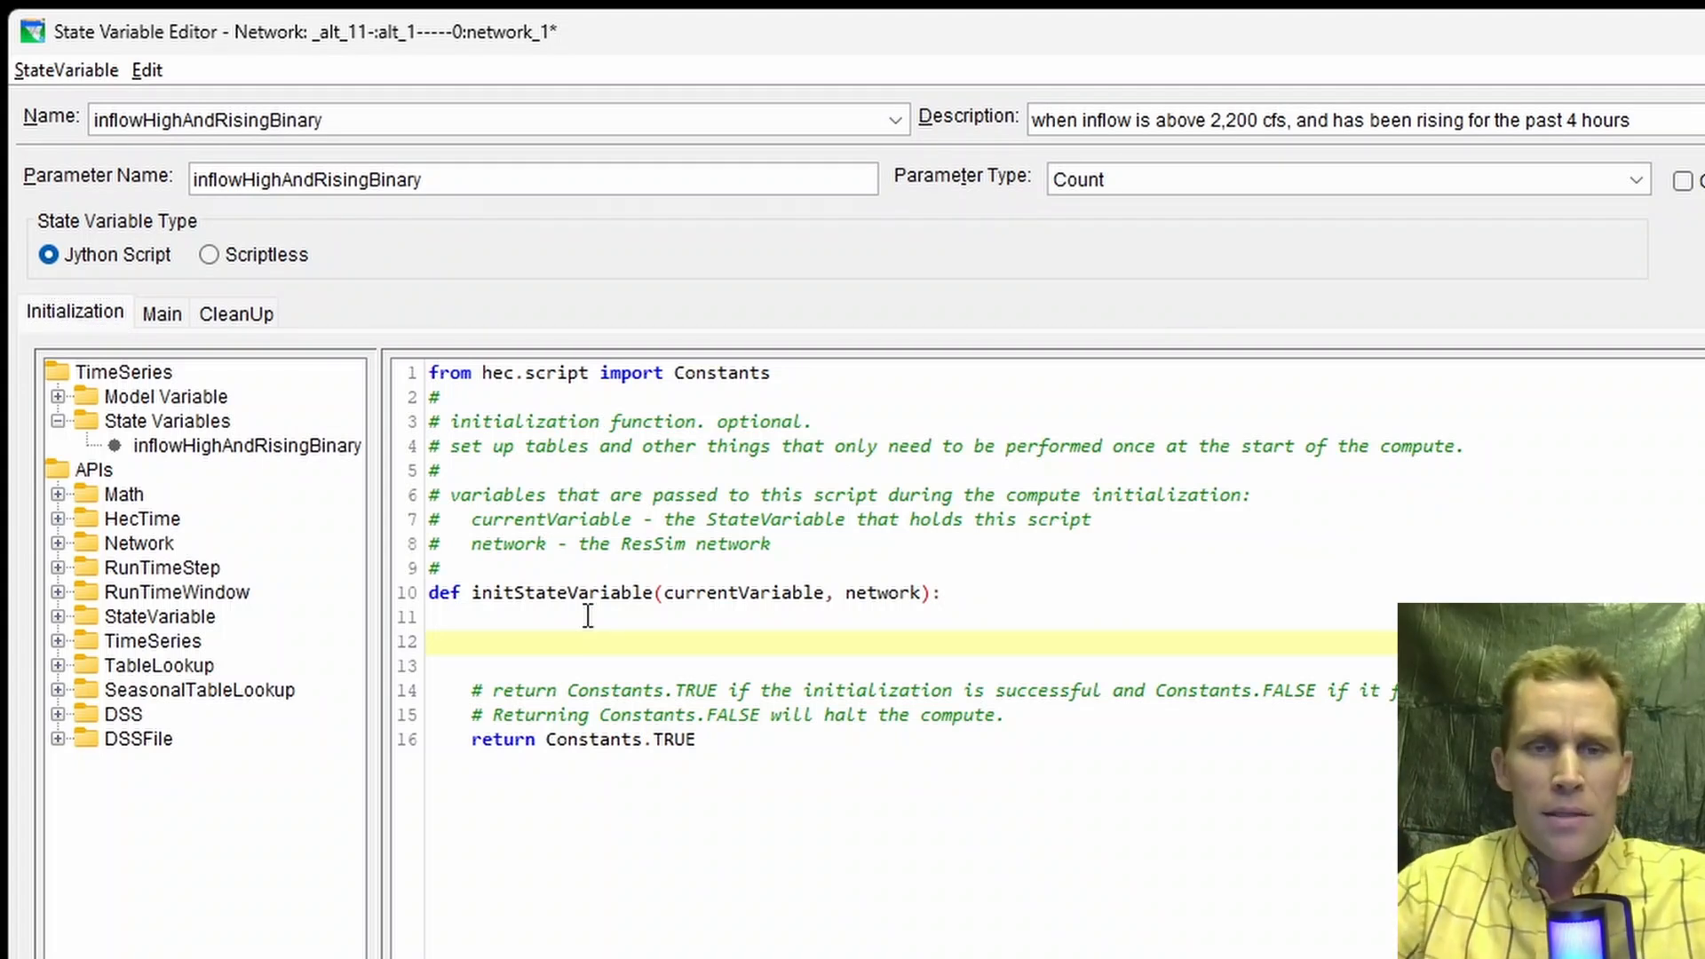
{"action": "key", "text": "Tab"}
{"action": "type", "text": "print \""}
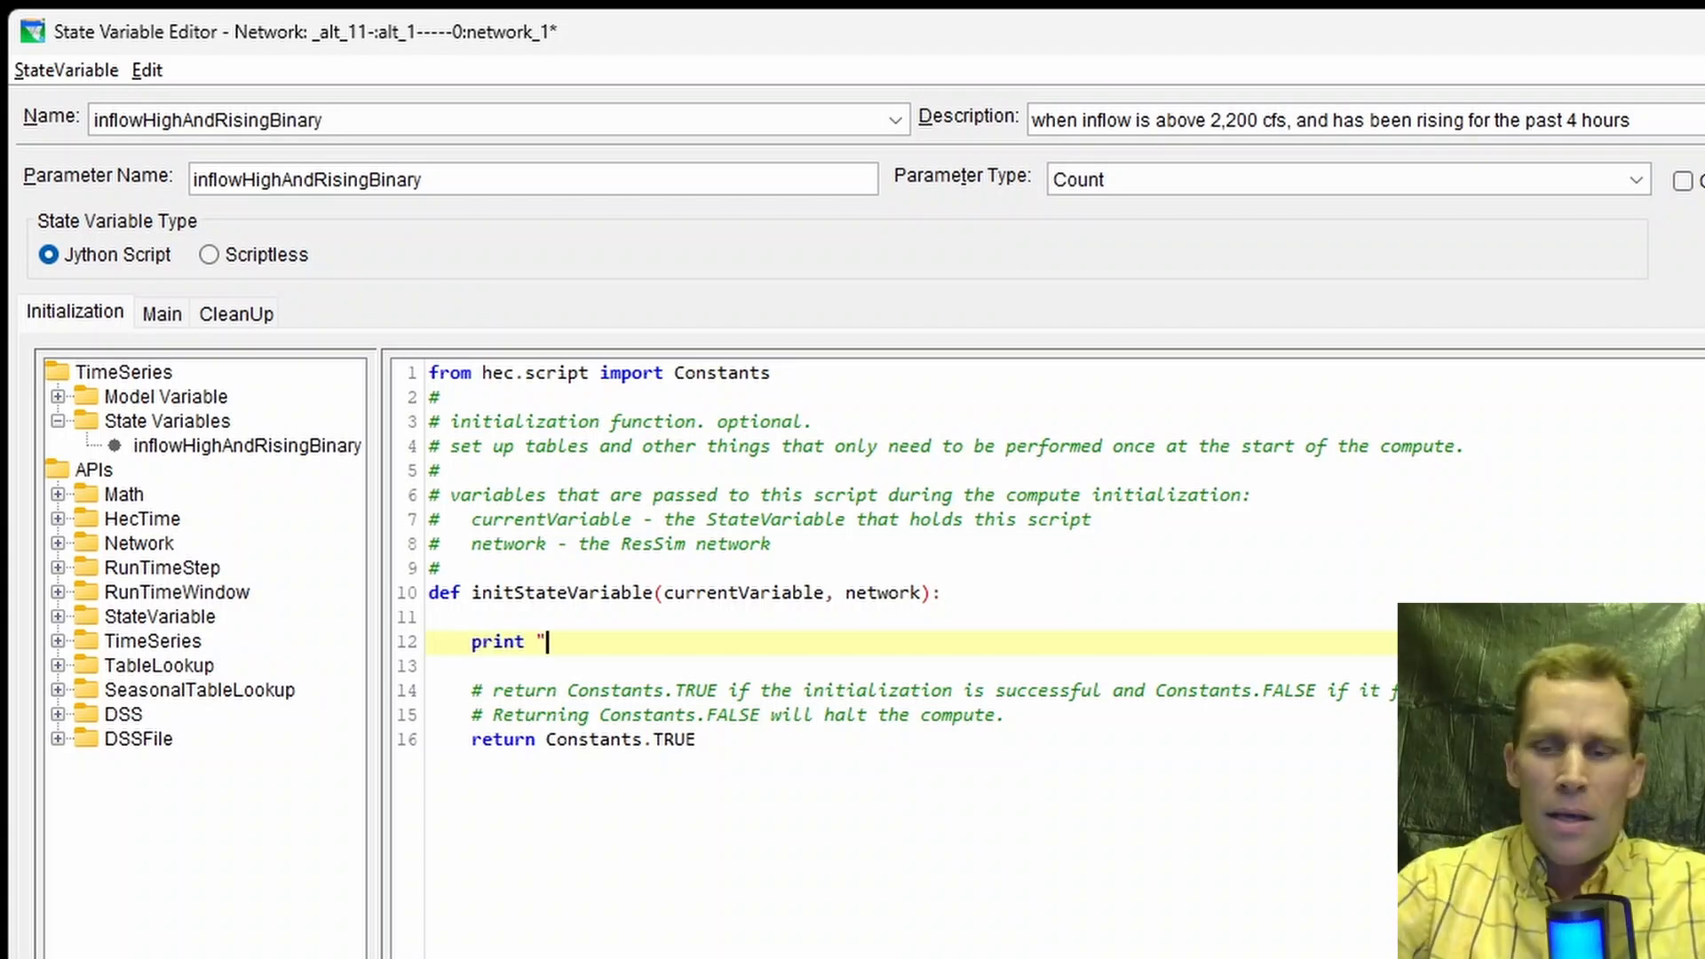
{"action": "type", "text": "\\n\\n\\n\\n"}
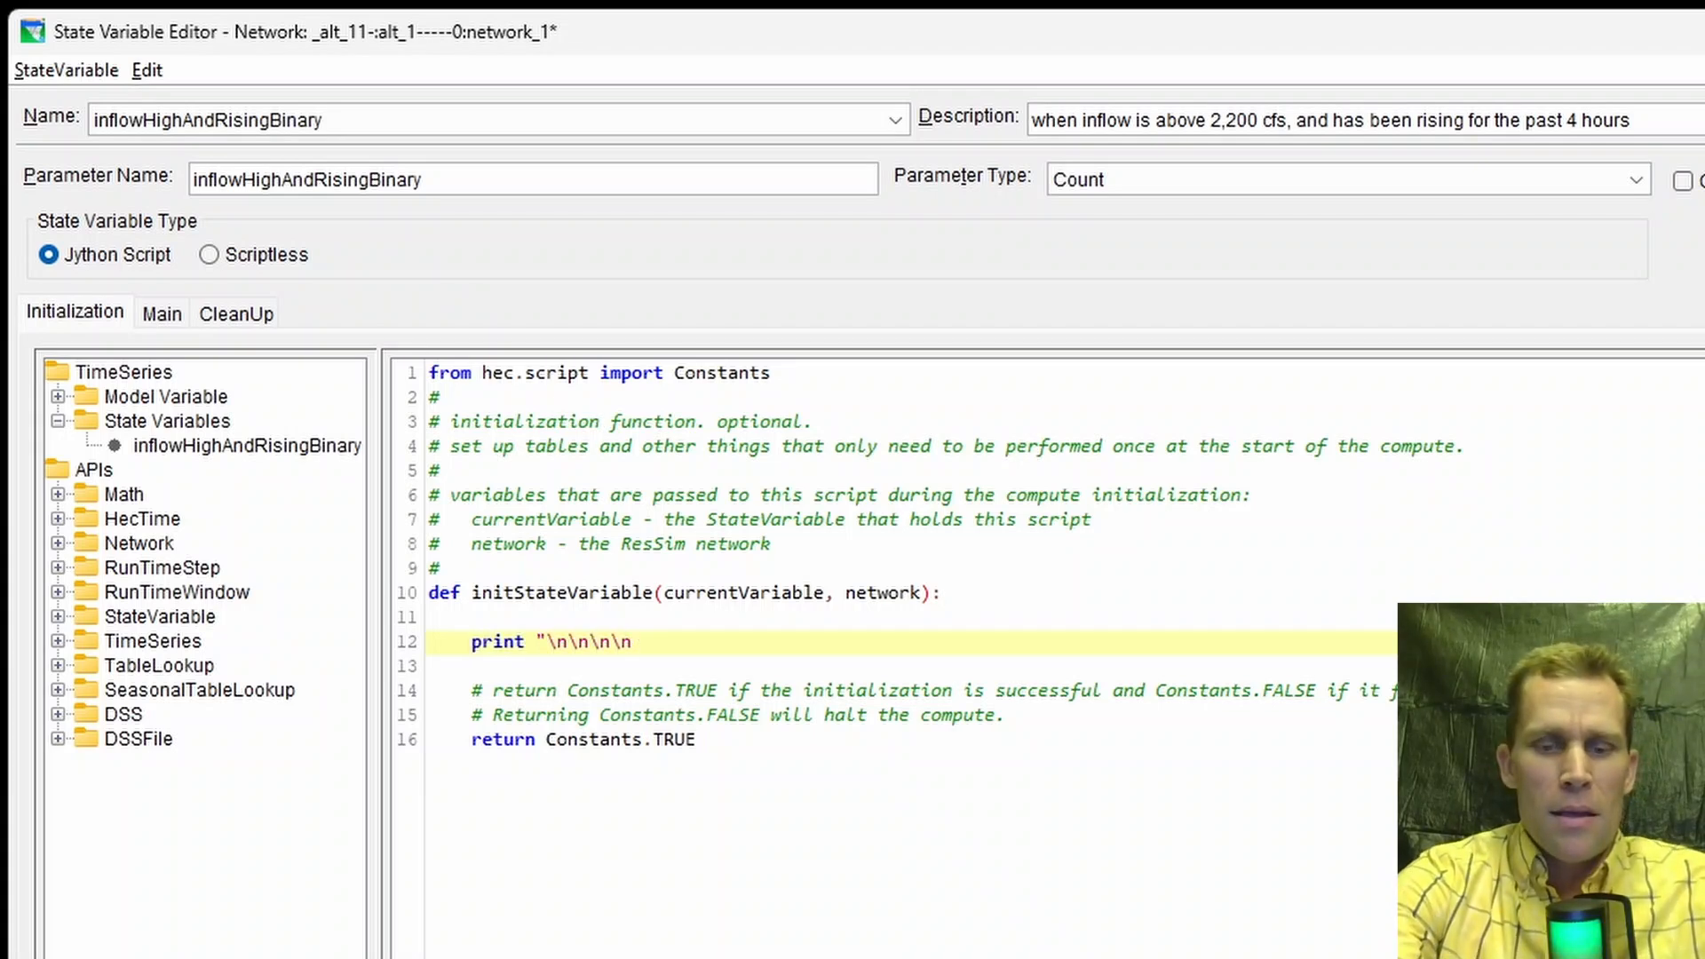
{"action": "type", "text": "*** St"}
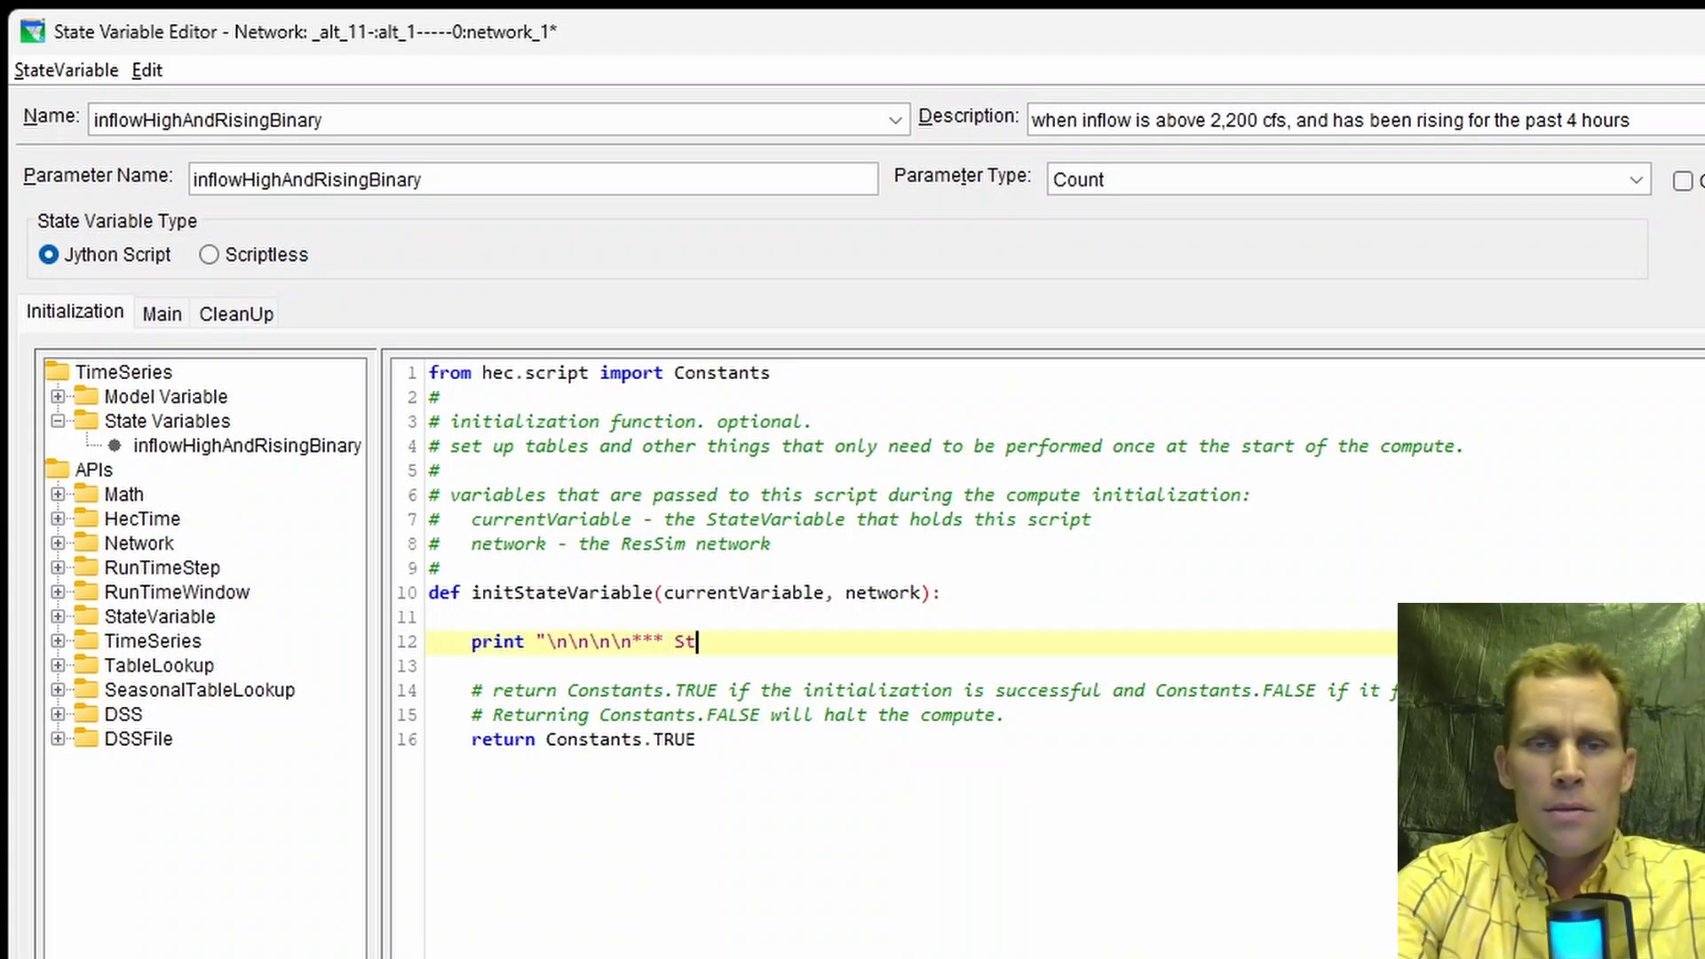
{"action": "type", "text": "art Console Lo"}
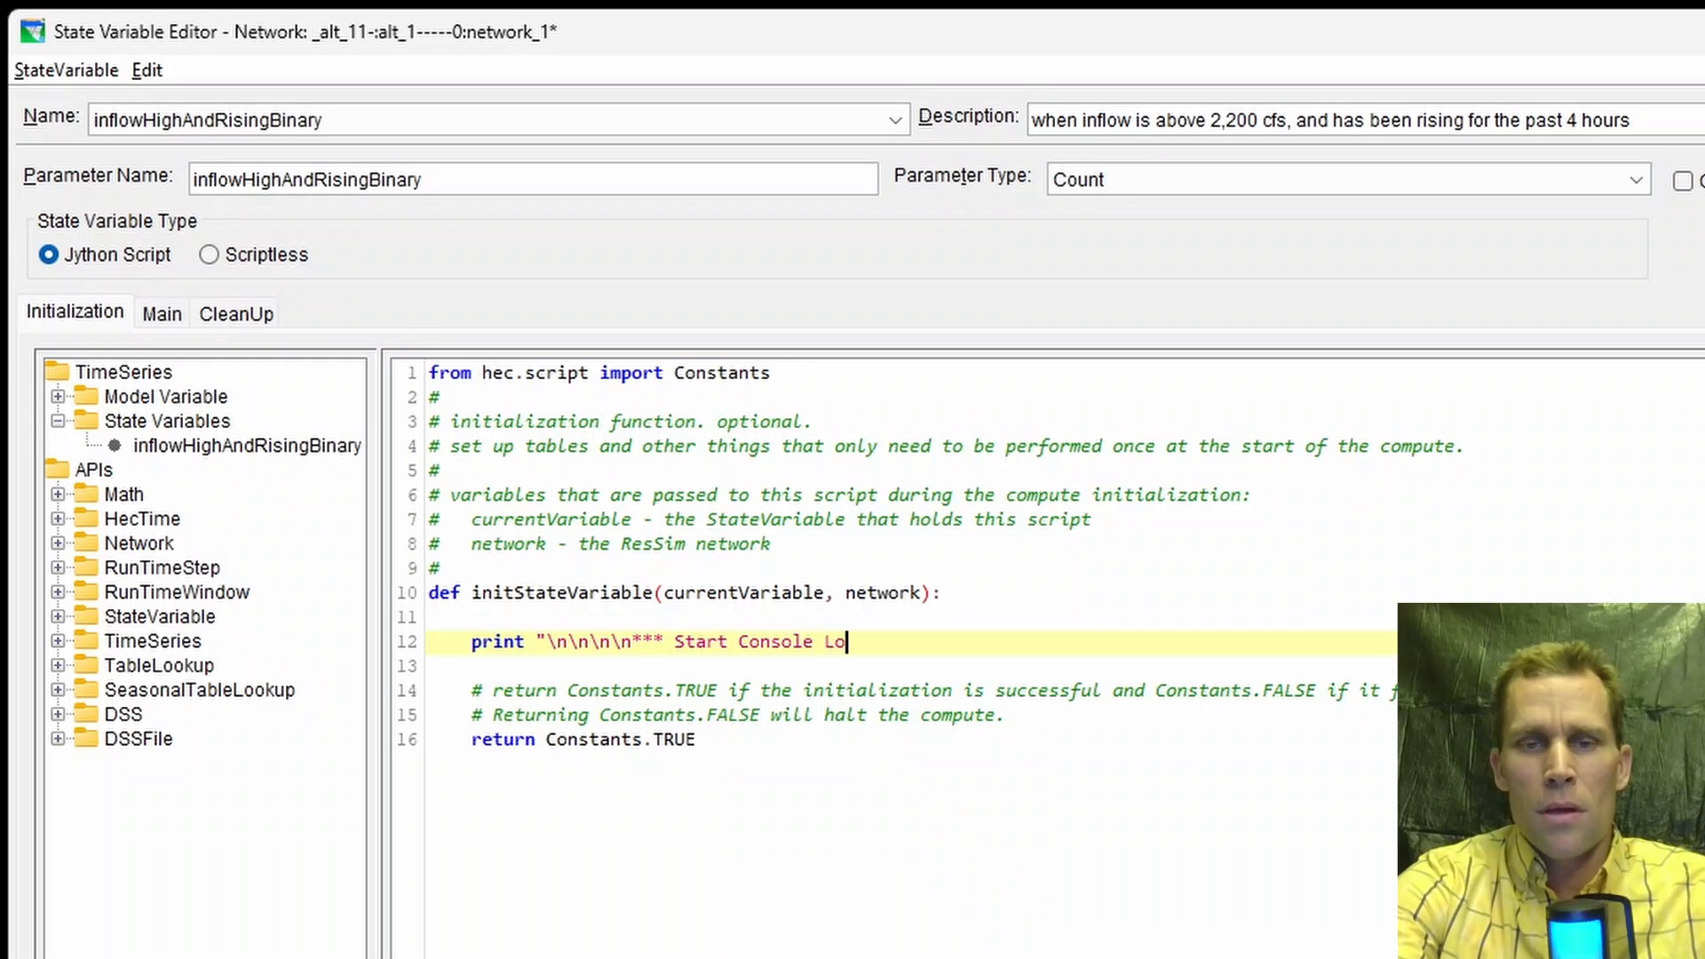
{"action": "type", "text": "g Output ***\""}
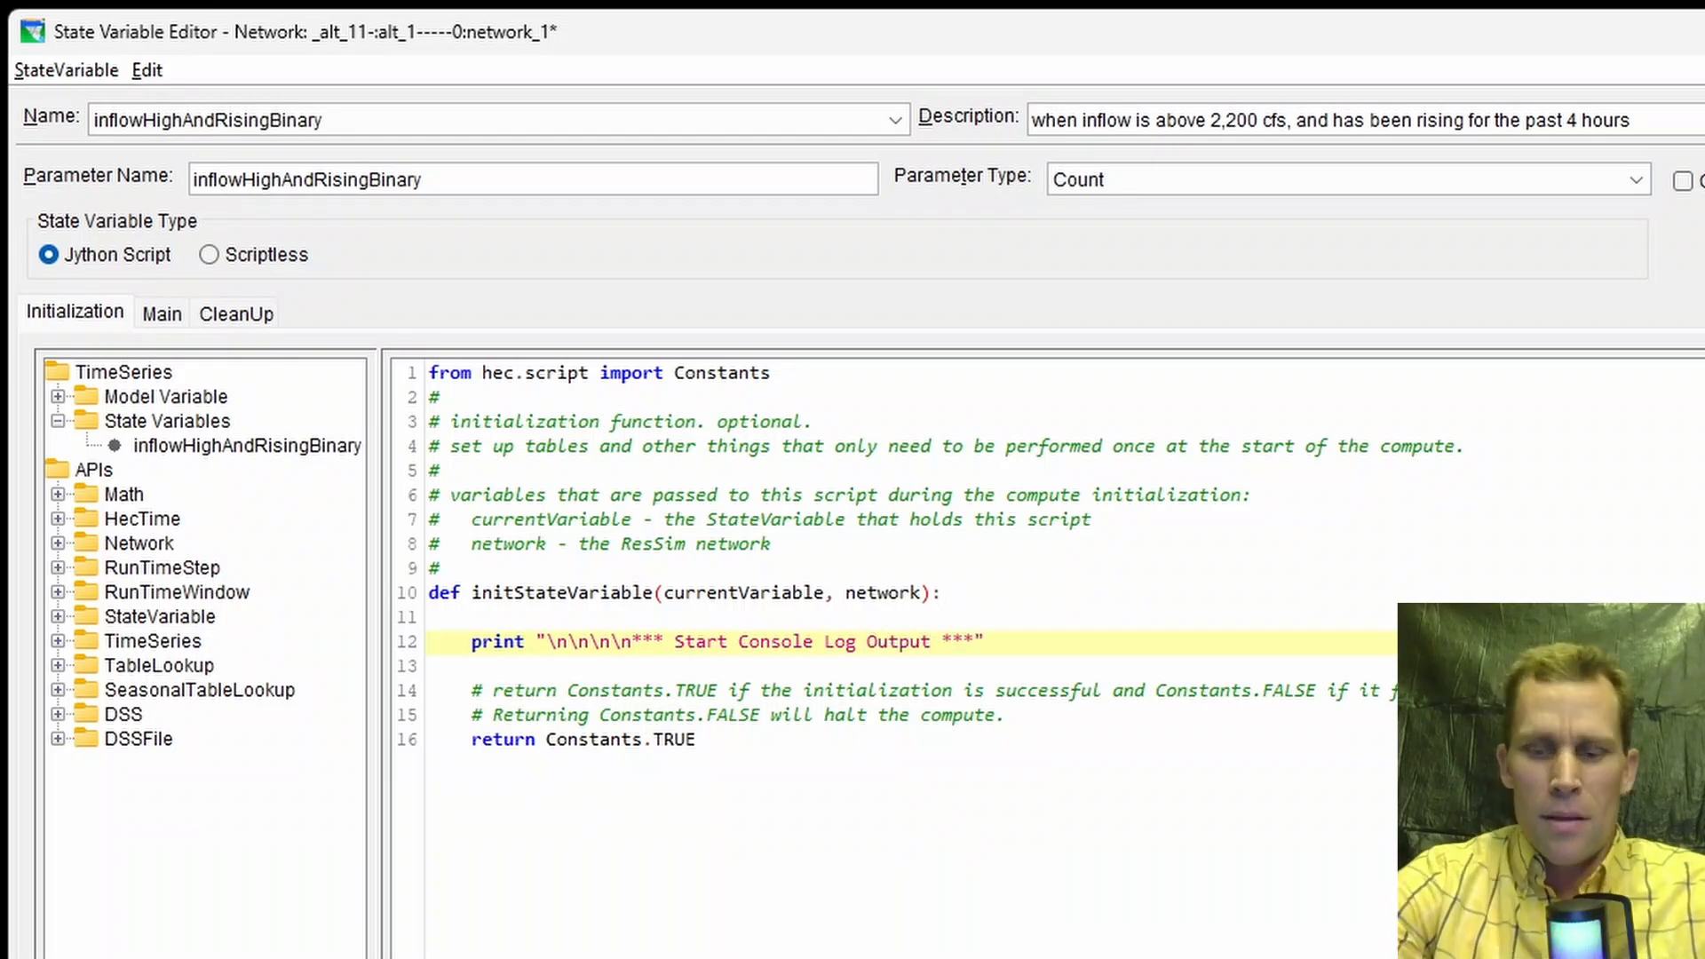
{"action": "key", "text": "Left"}
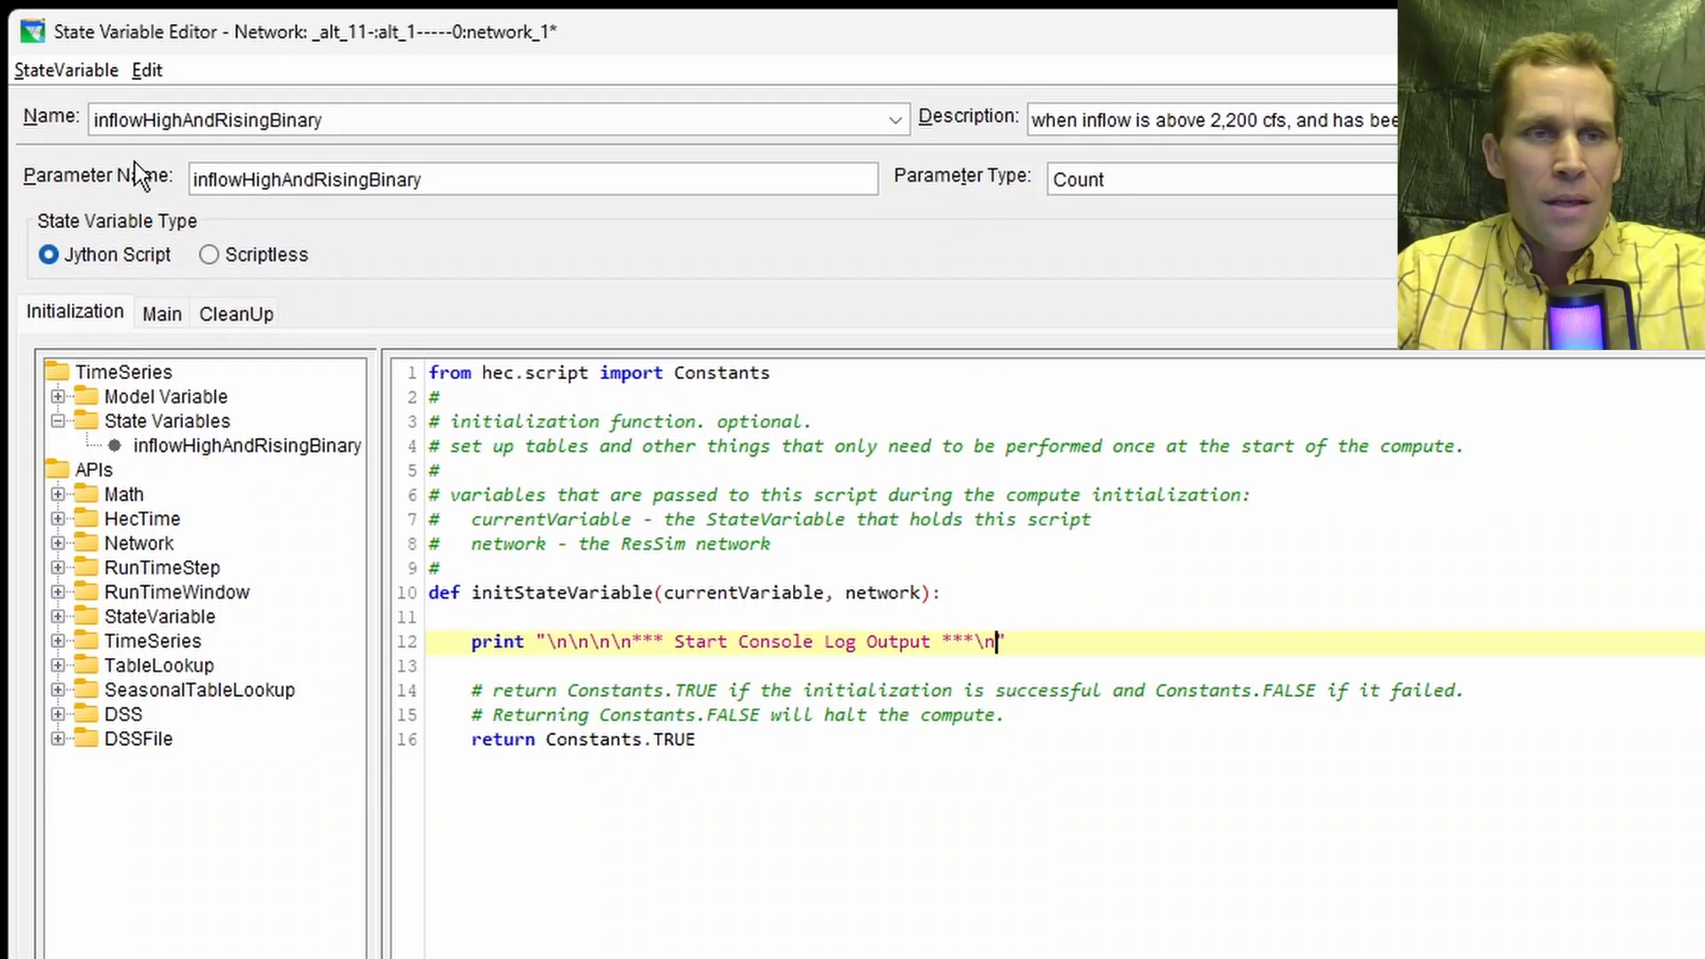
{"action": "left_click", "coordinate": [75, 73]}
{"action": "left_click", "coordinate": [97, 139]}
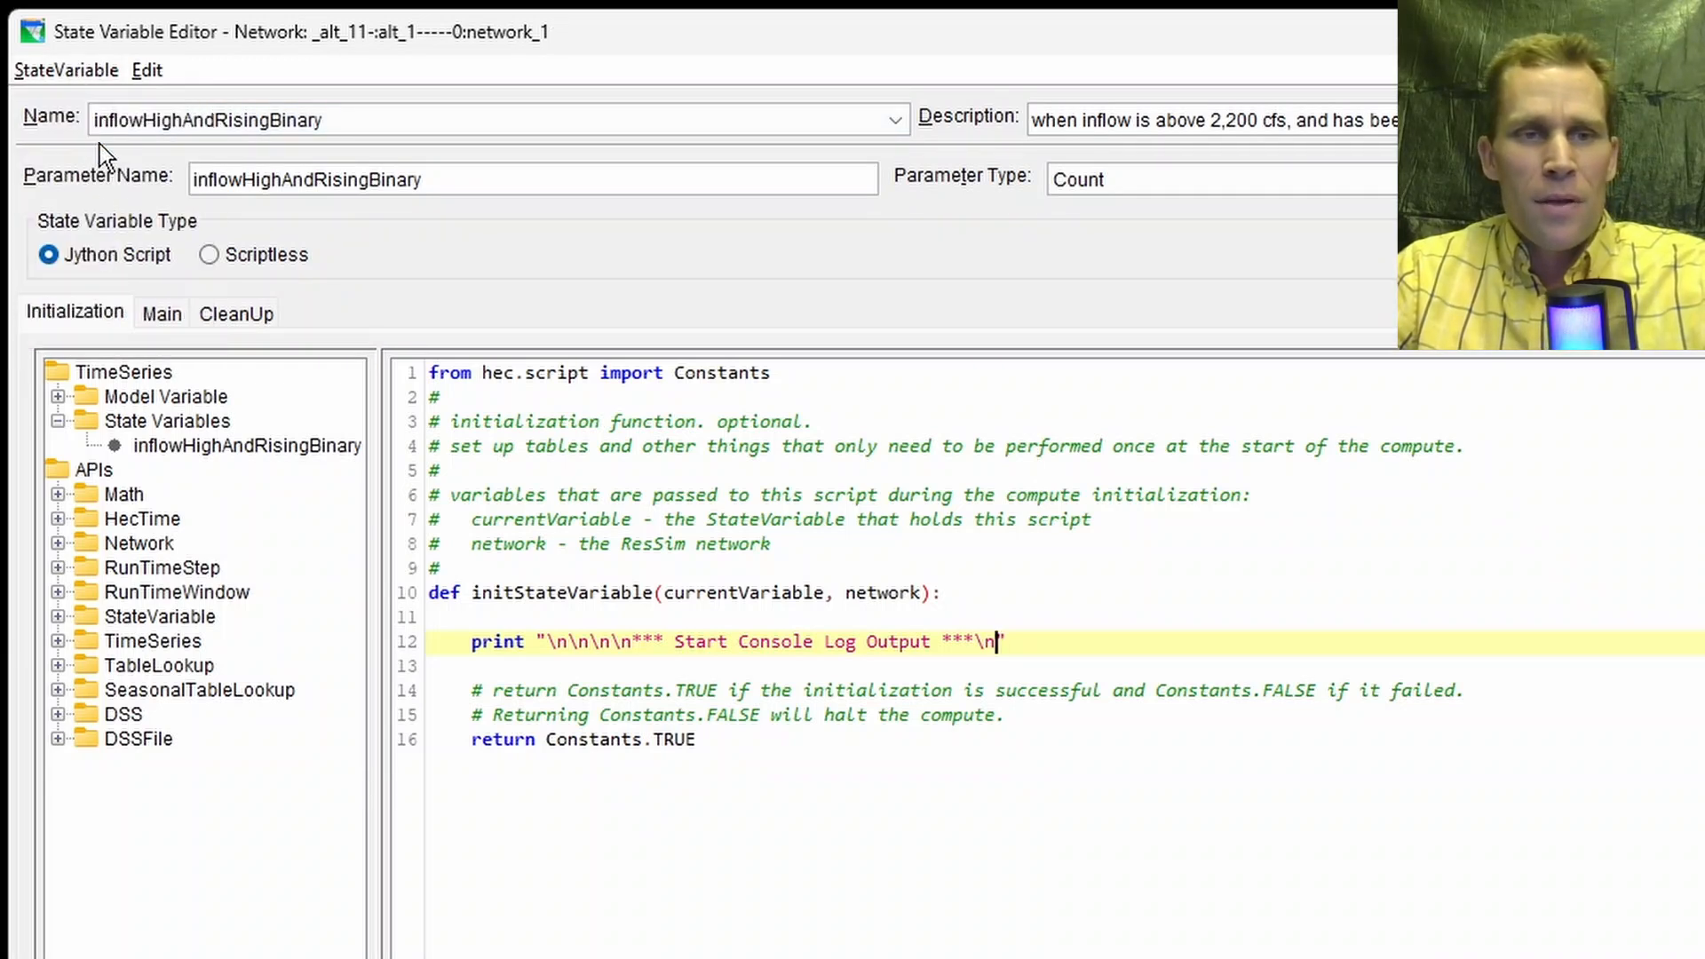
{"action": "left_click", "coordinate": [104, 320]}
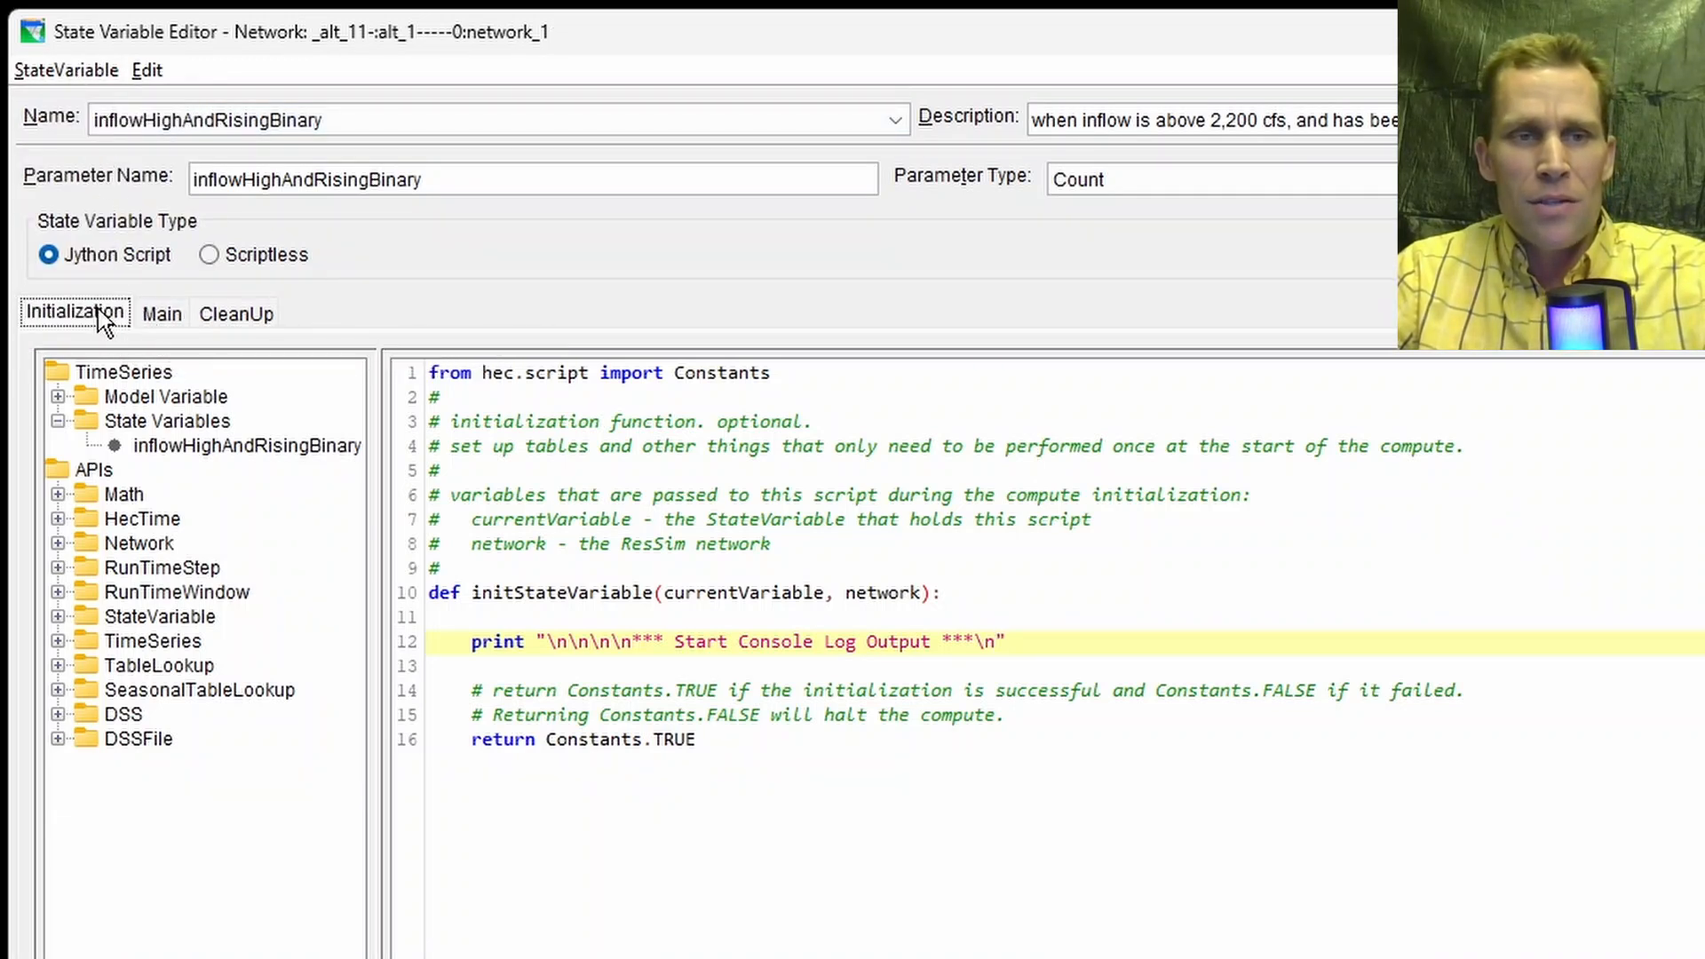
Step: In the main script, add the comment "# print dateAndTime, step" beneath the "add your code here" line, followed by blank lines
{"action": "left_click", "coordinate": [162, 316]}
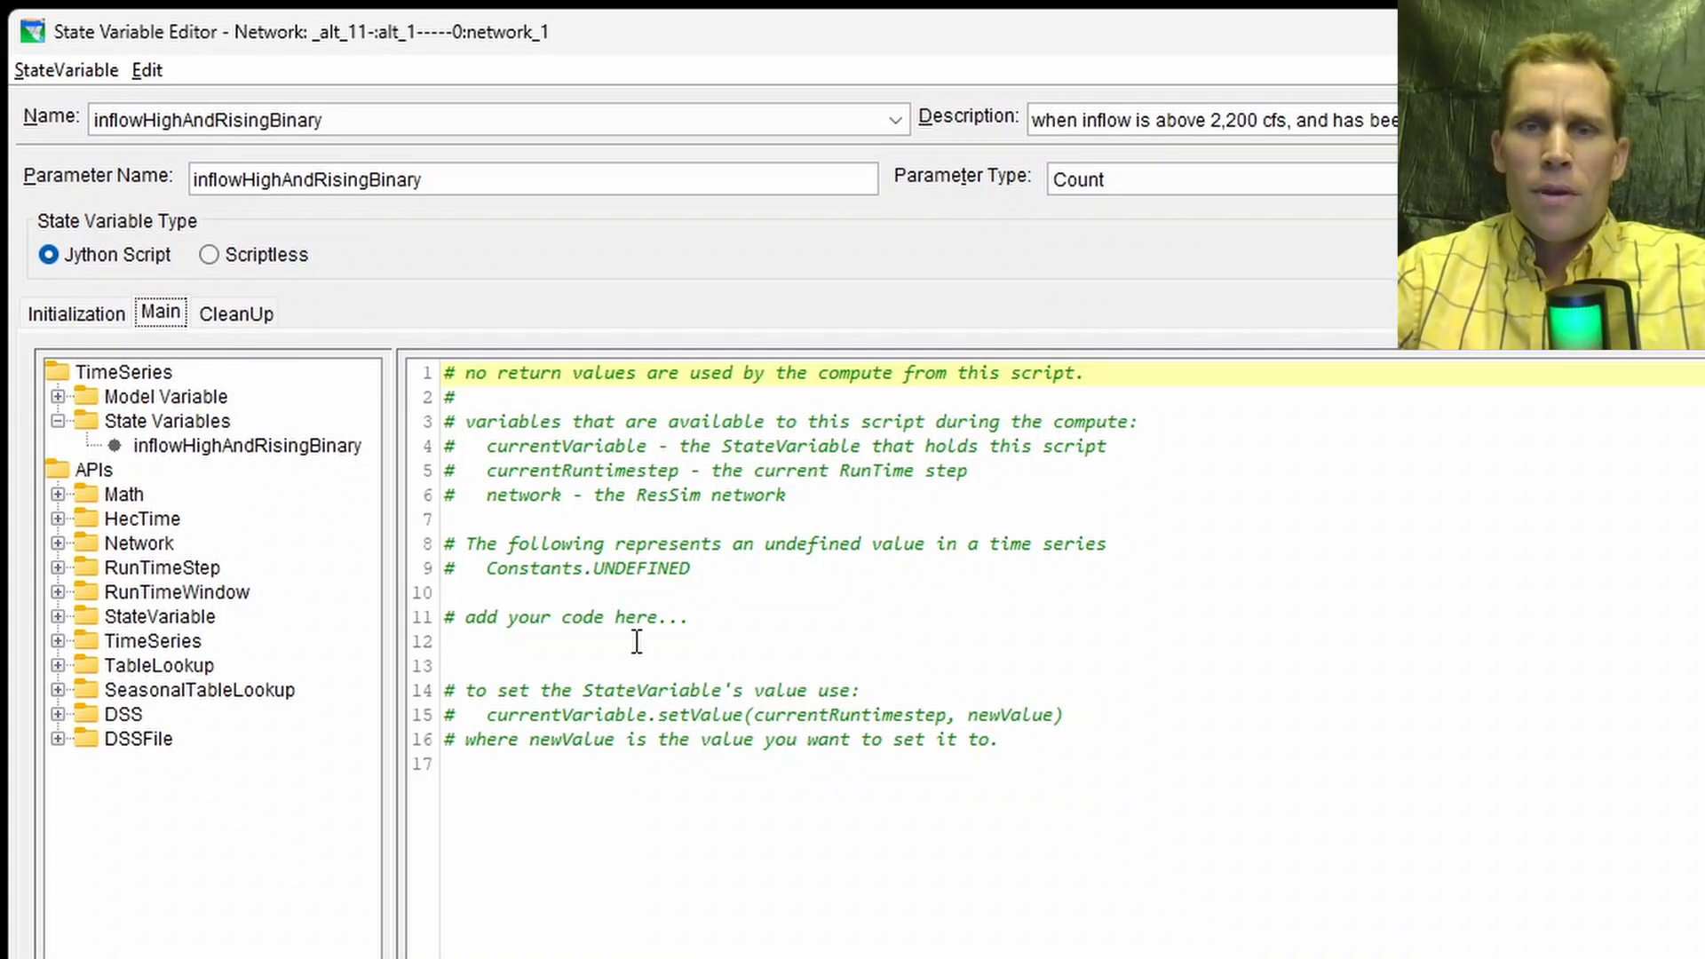
{"action": "left_click", "coordinate": [502, 641]}
{"action": "left_click_drag", "start_coordinate": [469, 618], "coordinate": [639, 618]}
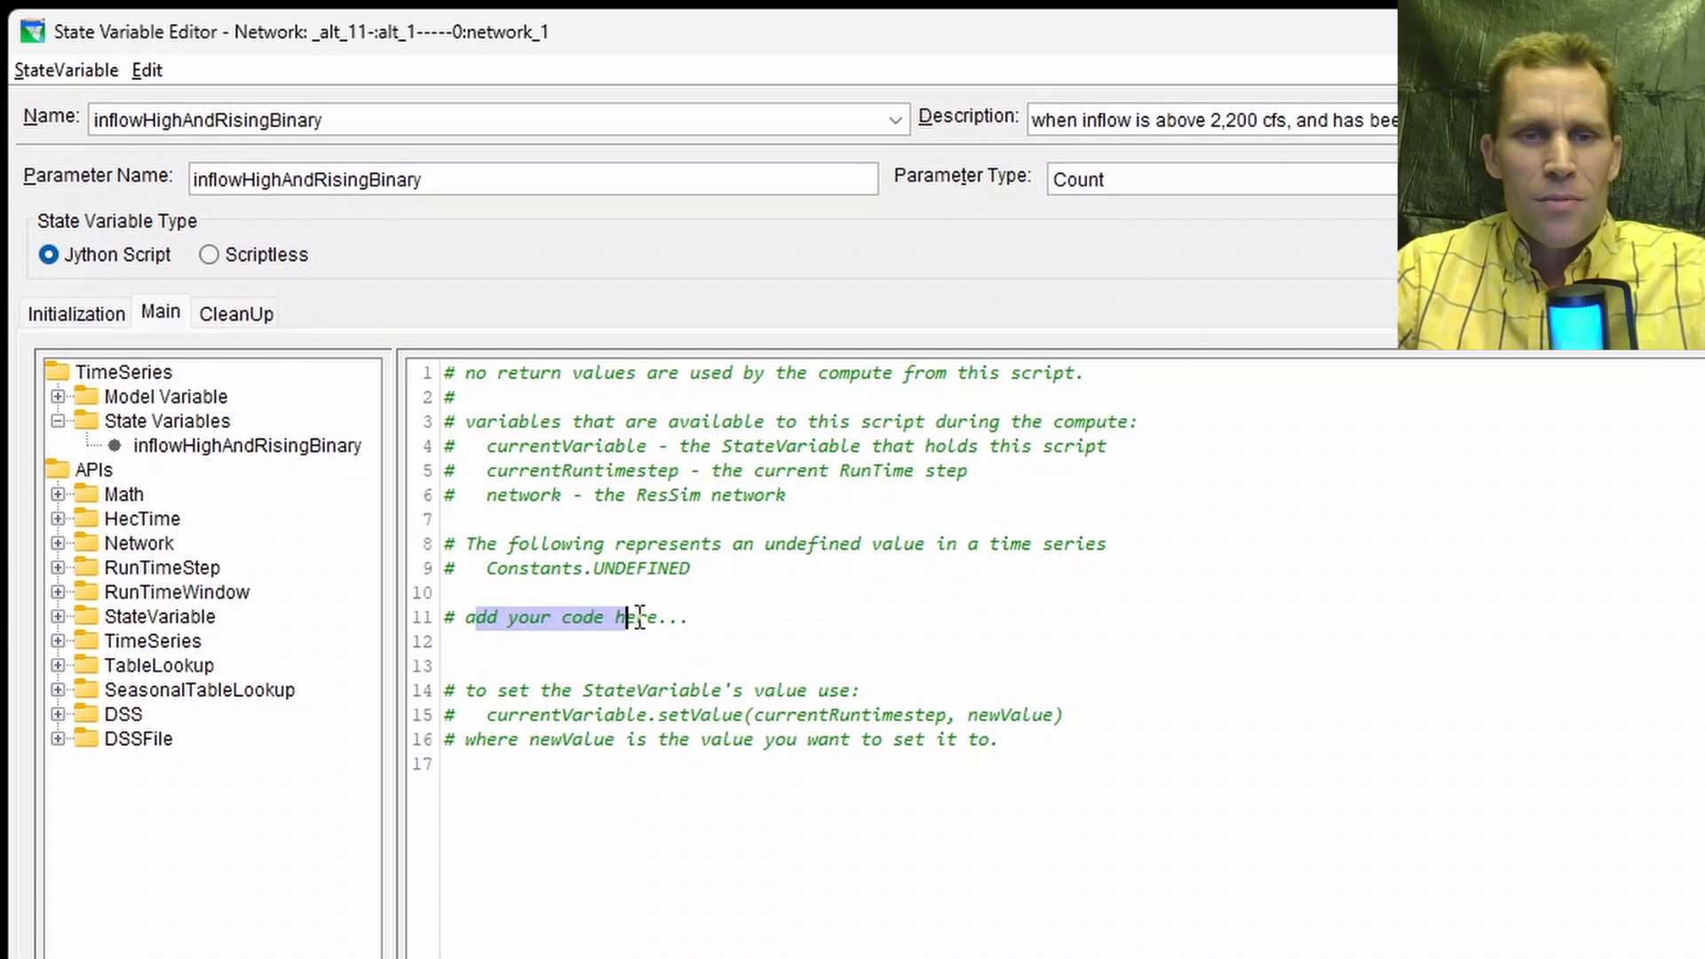
{"action": "left_click", "coordinate": [565, 651]}
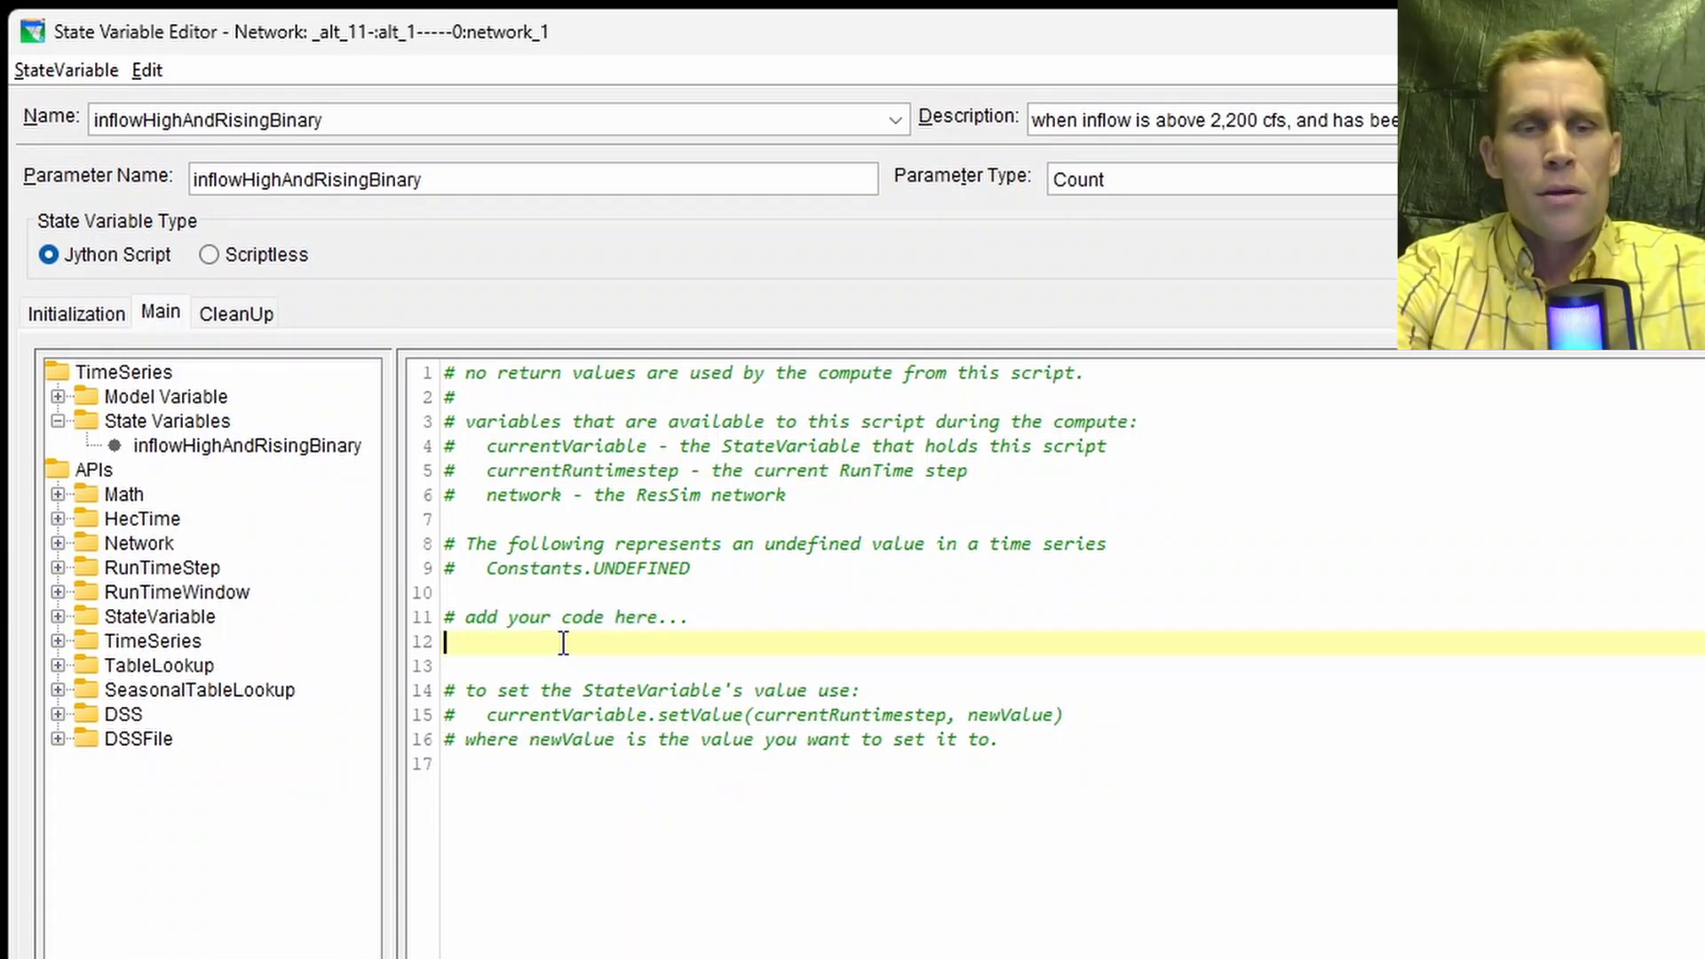
{"action": "key", "text": "Return"}
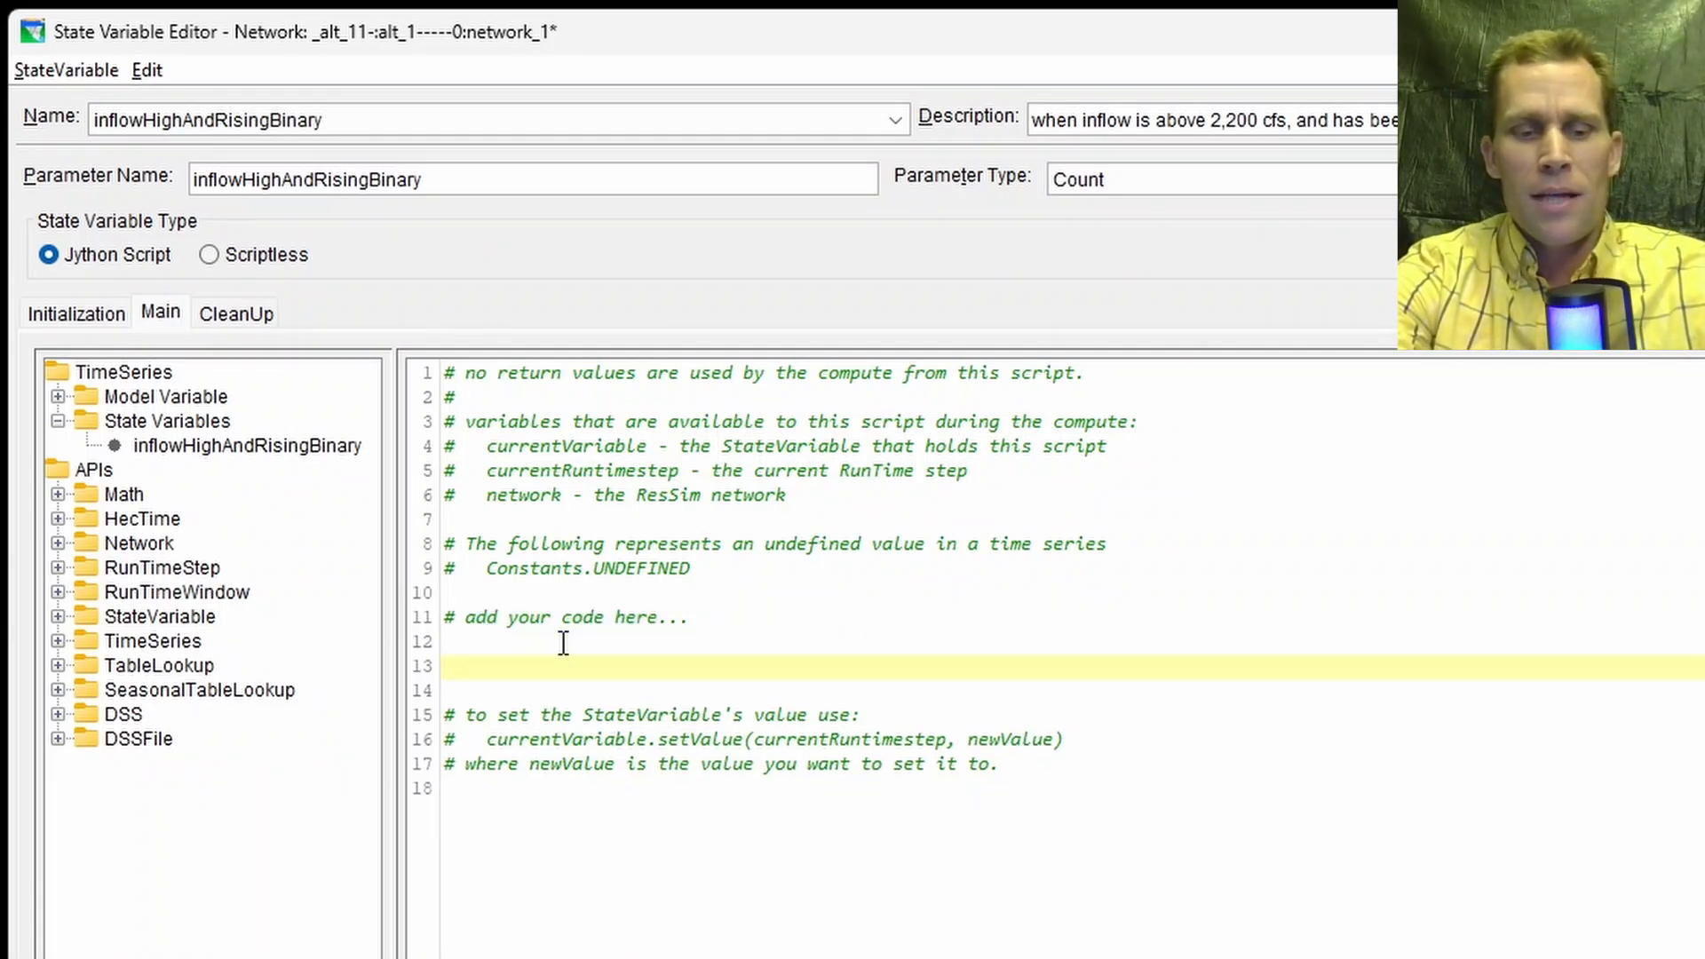
{"action": "type", "text": "# print d"}
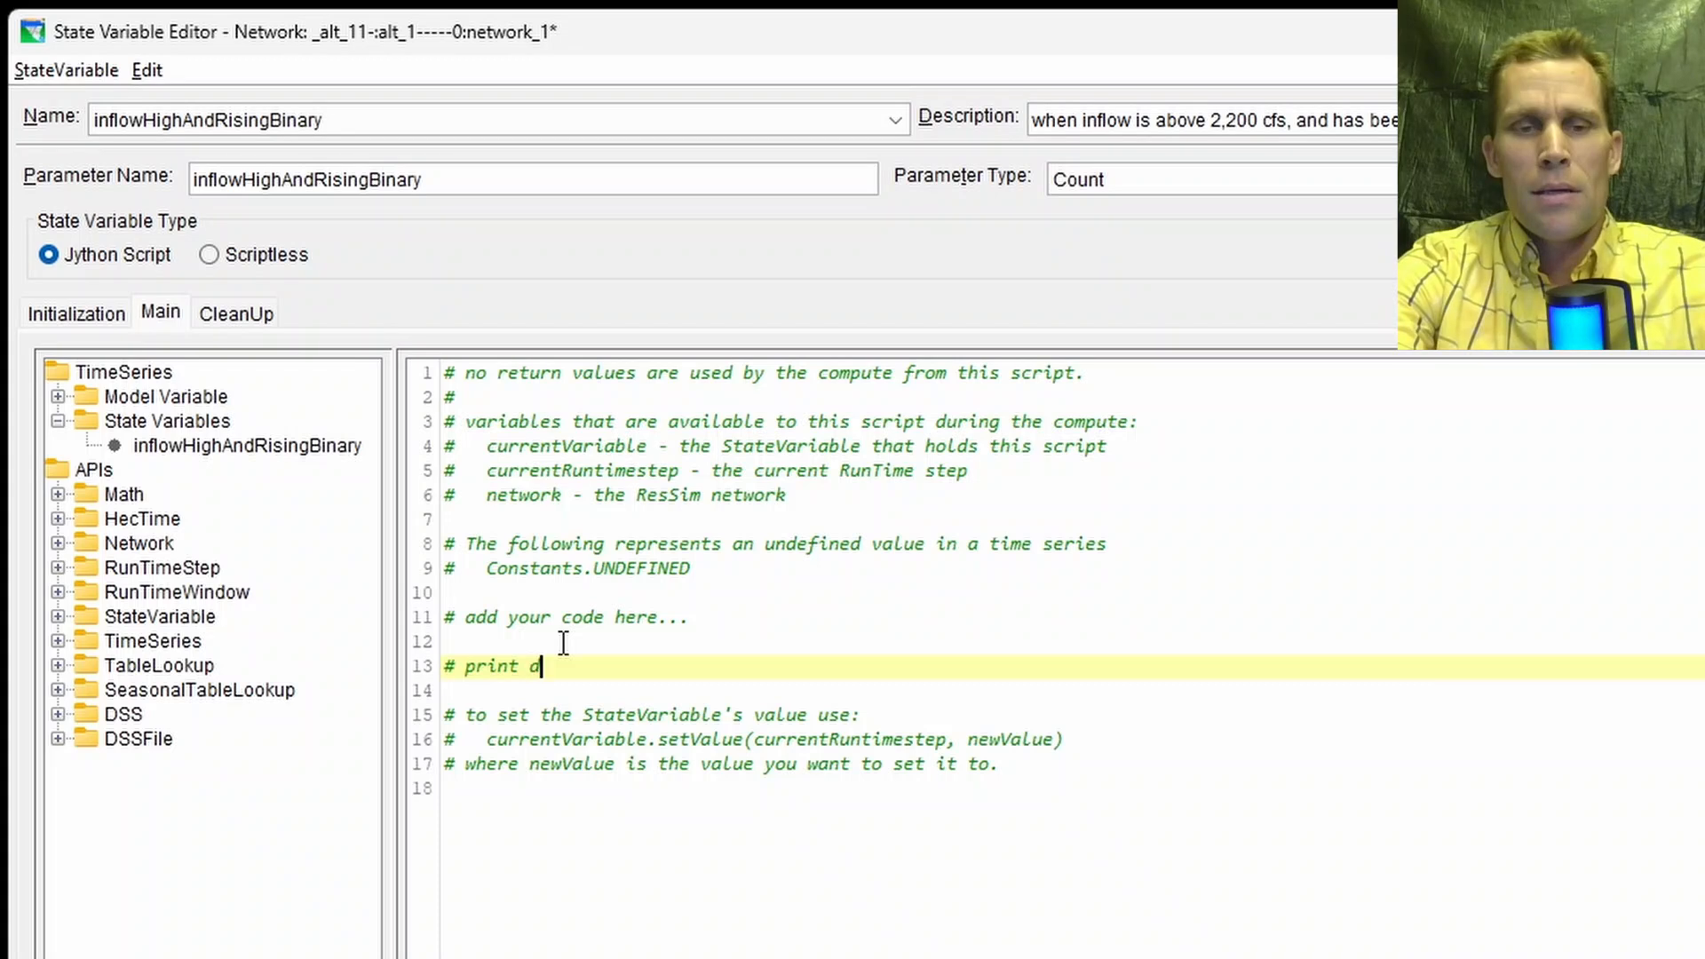
{"action": "type", "text": "ateAndTime, step"}
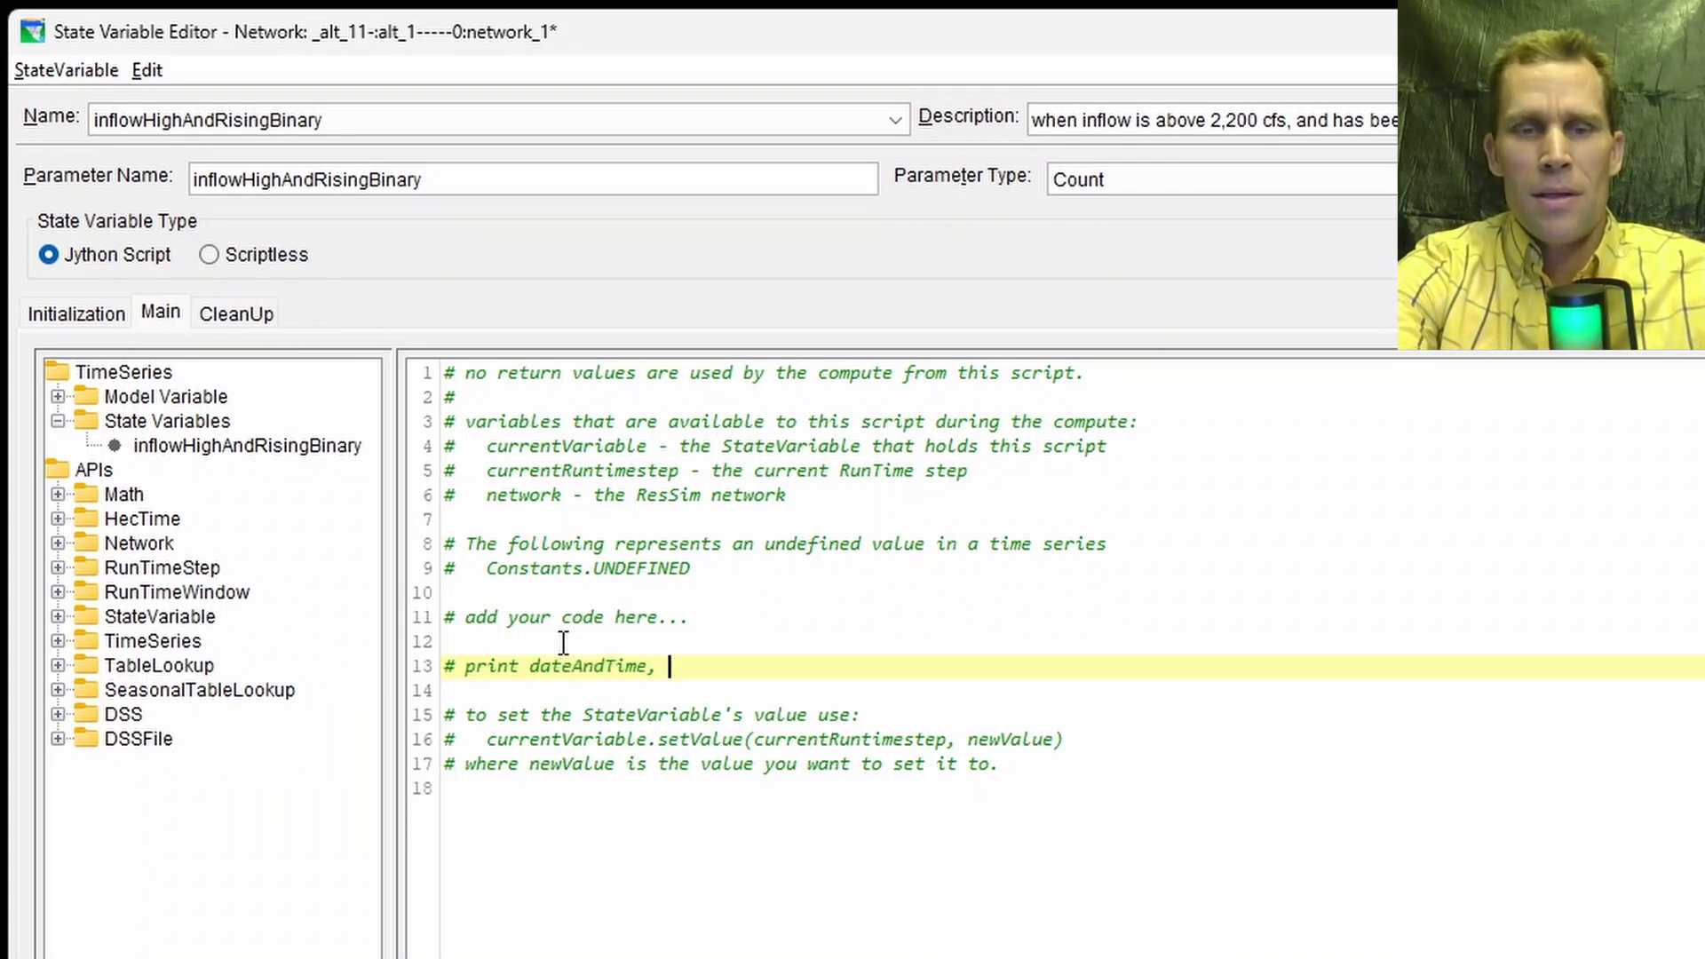
{"action": "key", "text": "Return"}
{"action": "key", "text": "Return"}
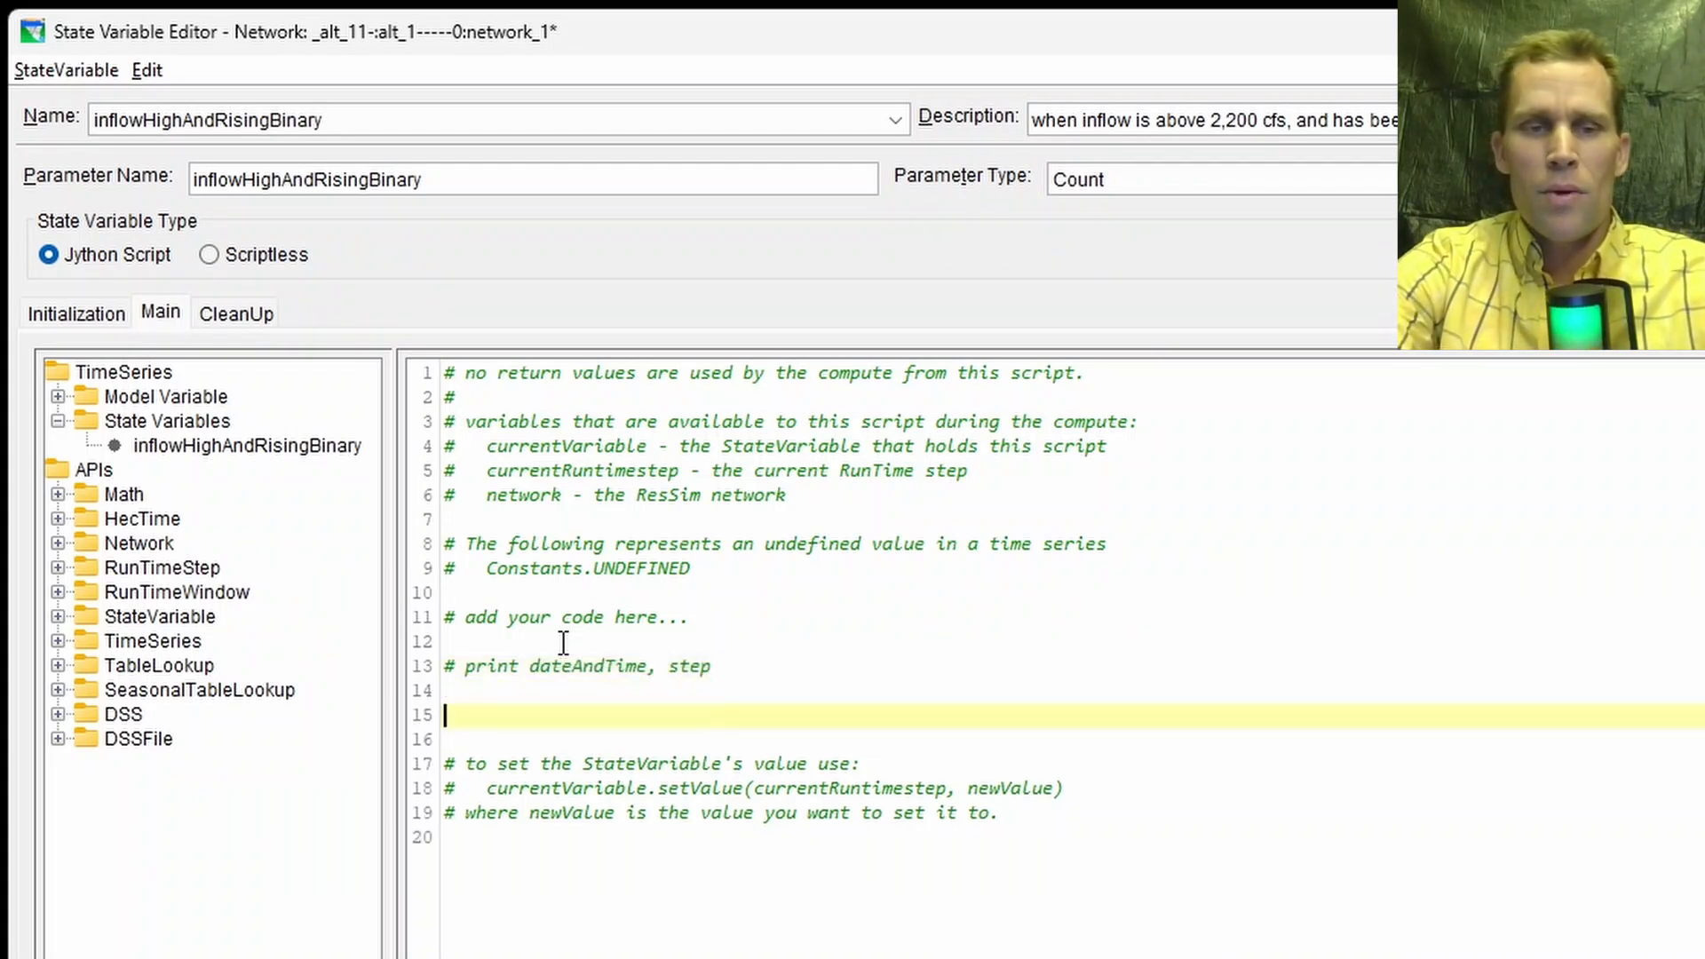
Step: Beneath the new comment, assign step = currentRuntimestep.getStep() by inserting the RunTimeStep API's getStep() call
{"action": "type", "text": "step ="}
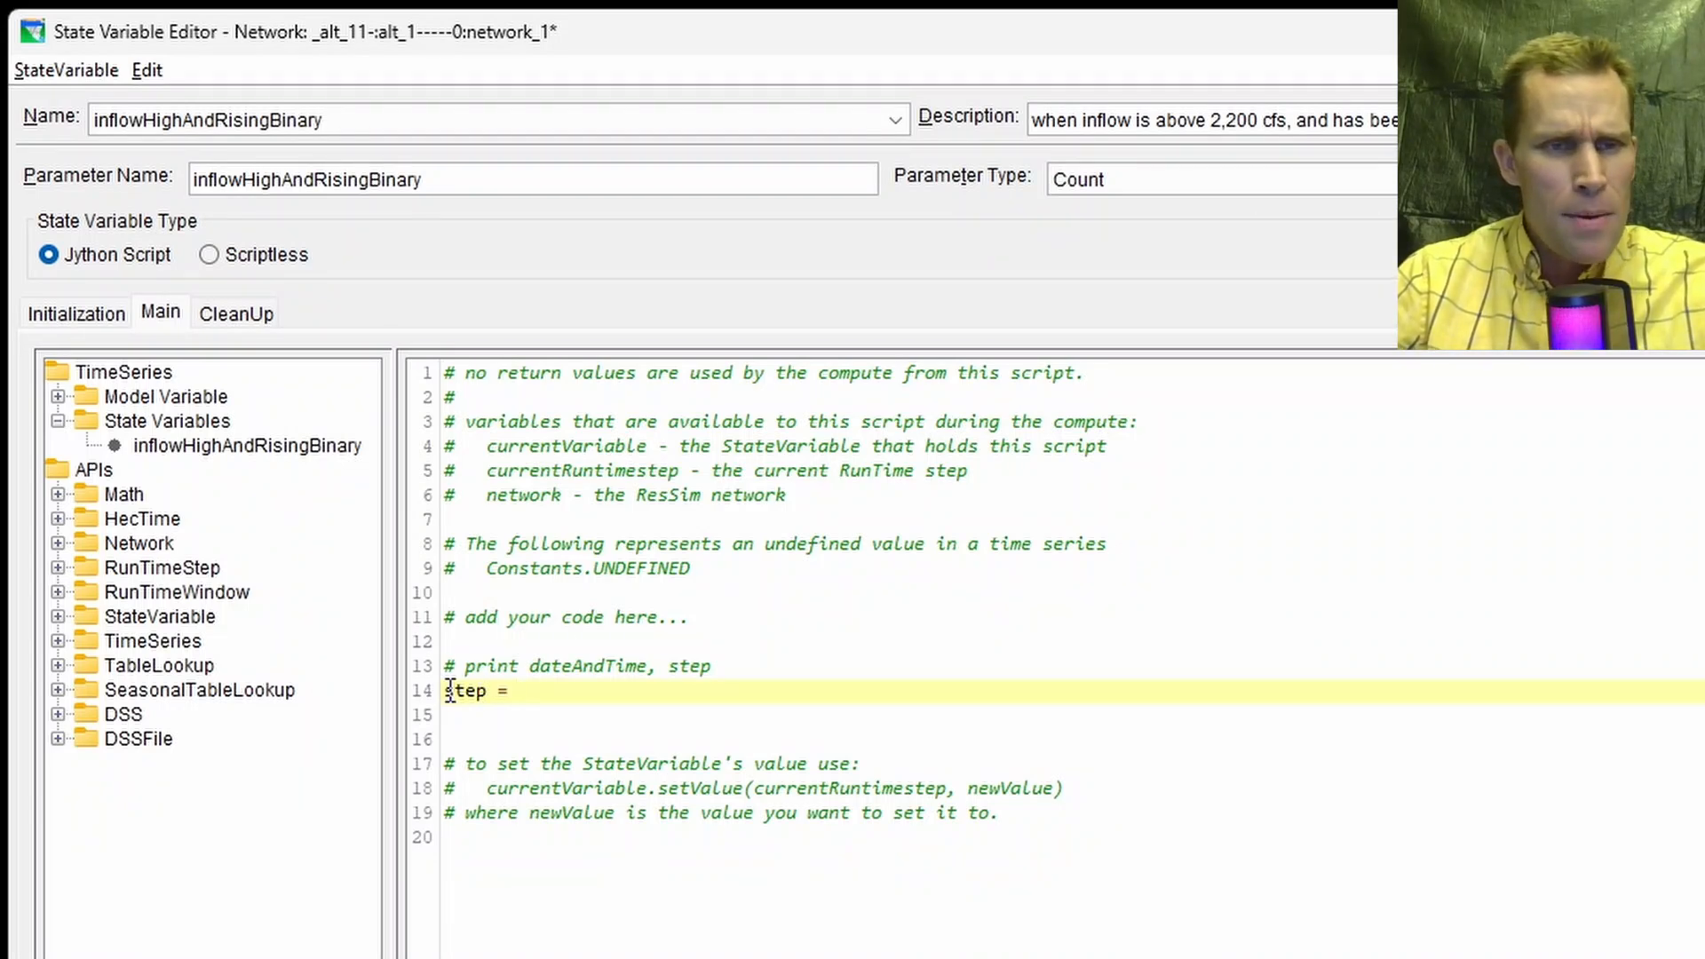
{"action": "left_click", "coordinate": [58, 641]}
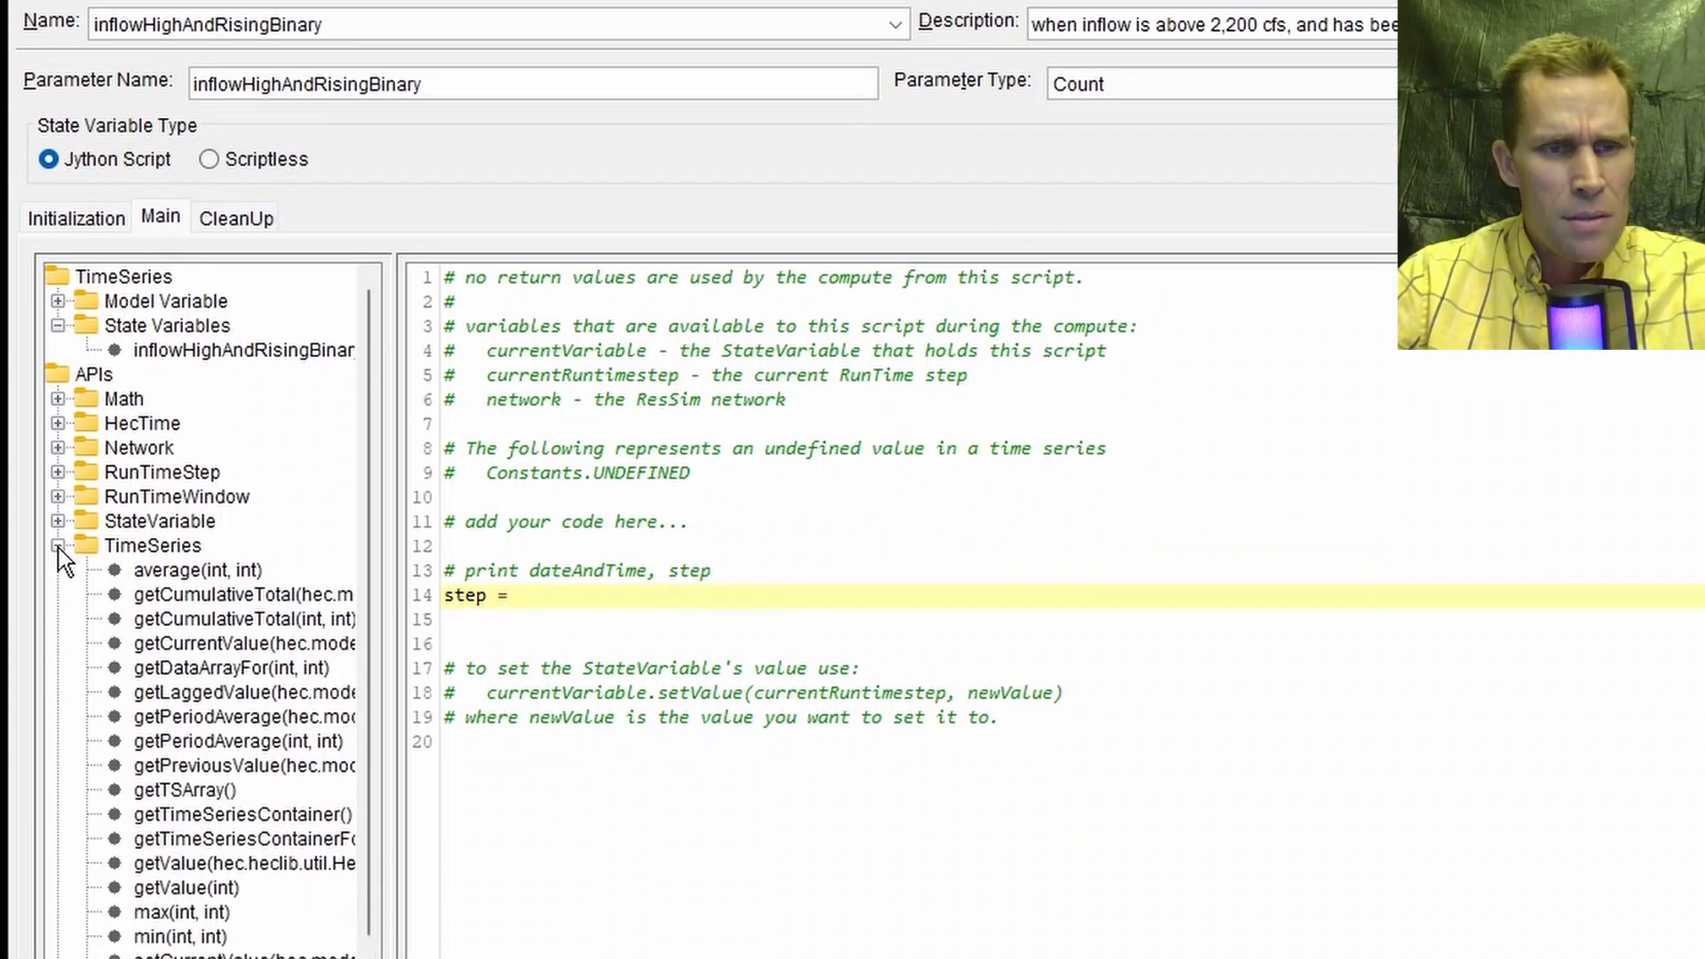
{"action": "left_click", "coordinate": [177, 617]}
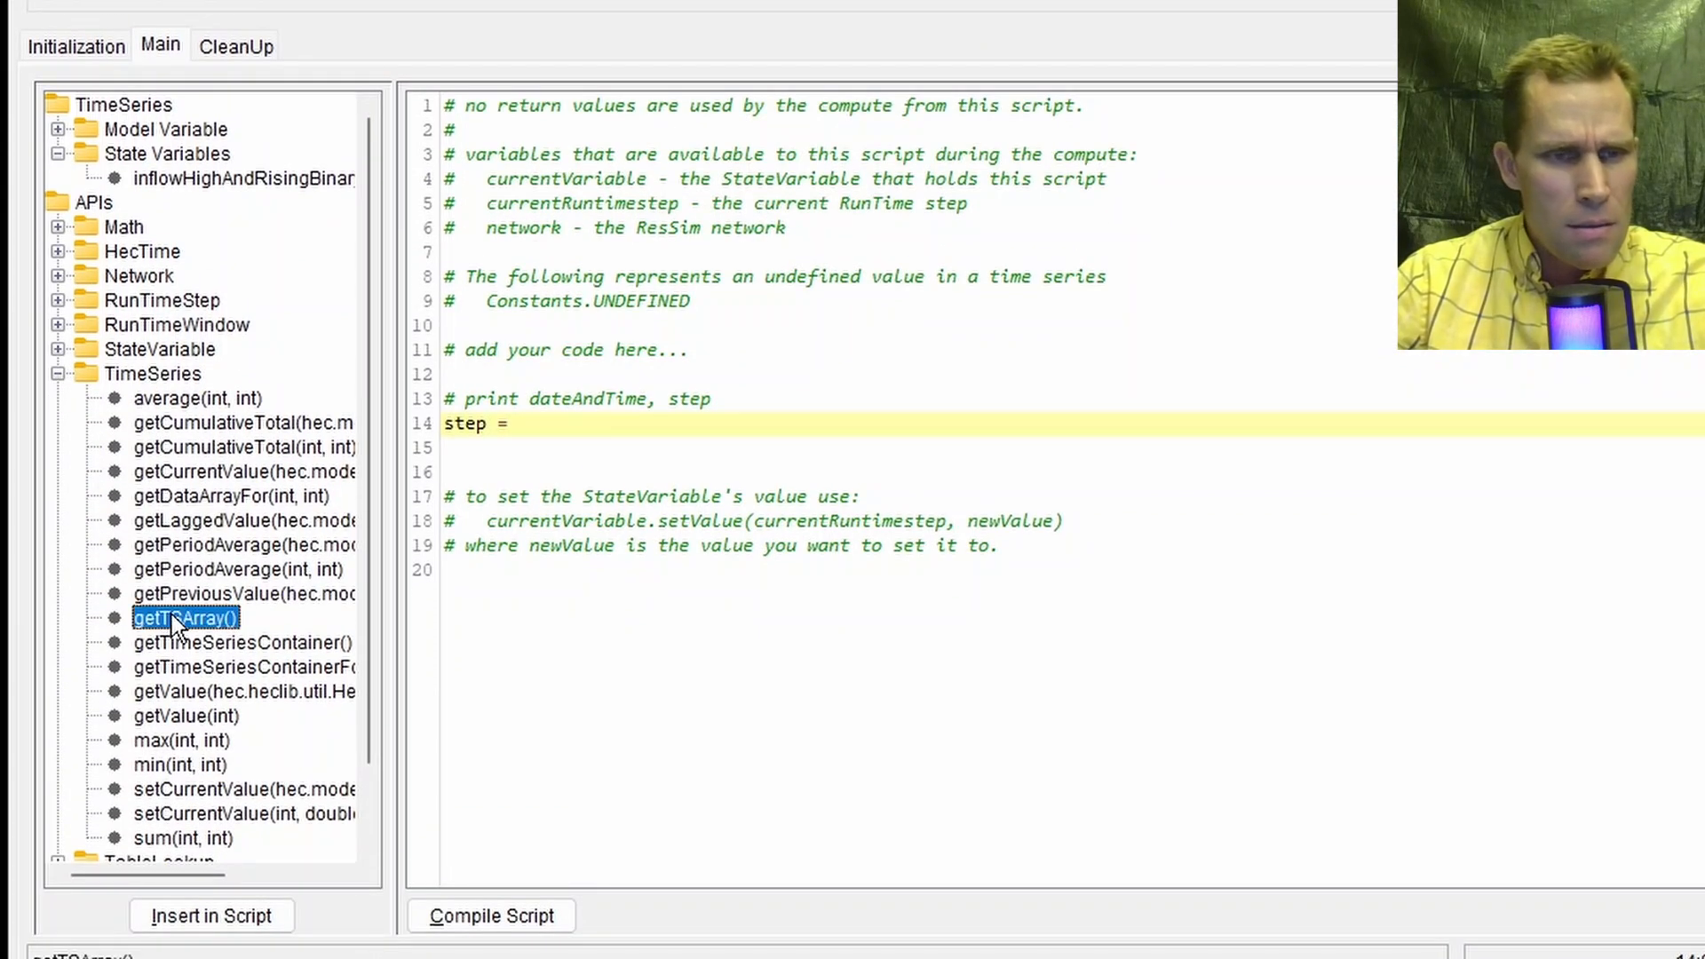
{"action": "scroll", "coordinate": [108, 318], "scroll_direction": "down", "scroll_amount": 3}
{"action": "left_click", "coordinate": [57, 300]}
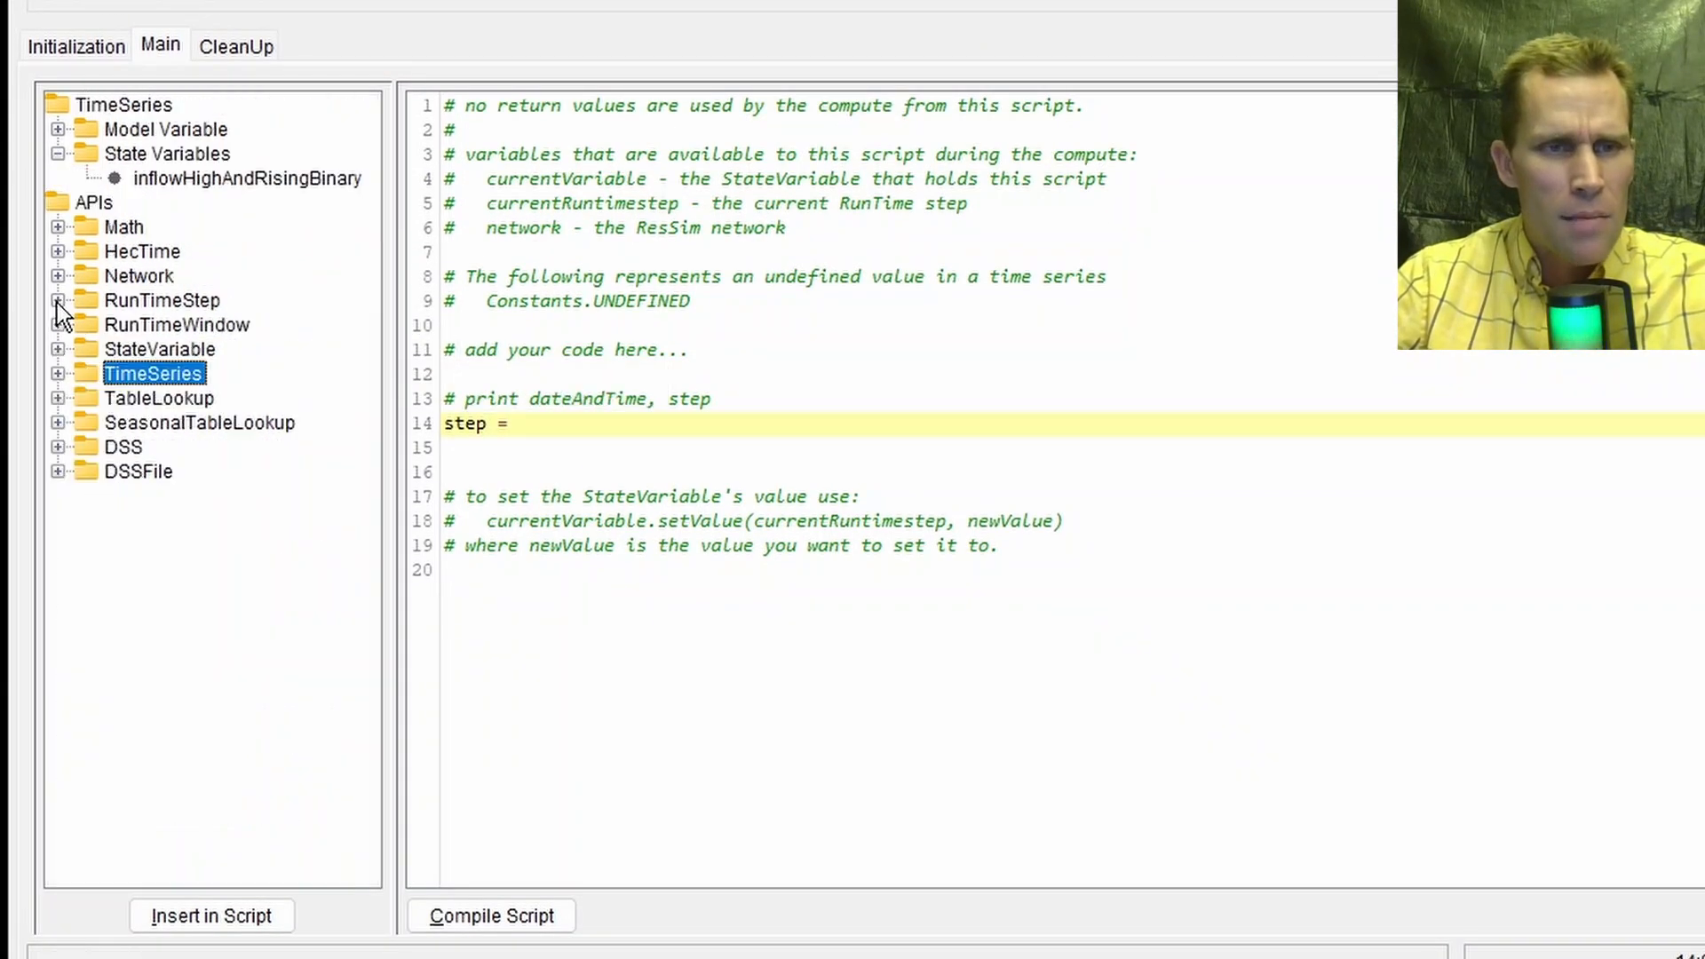
{"action": "left_click", "coordinate": [57, 300]}
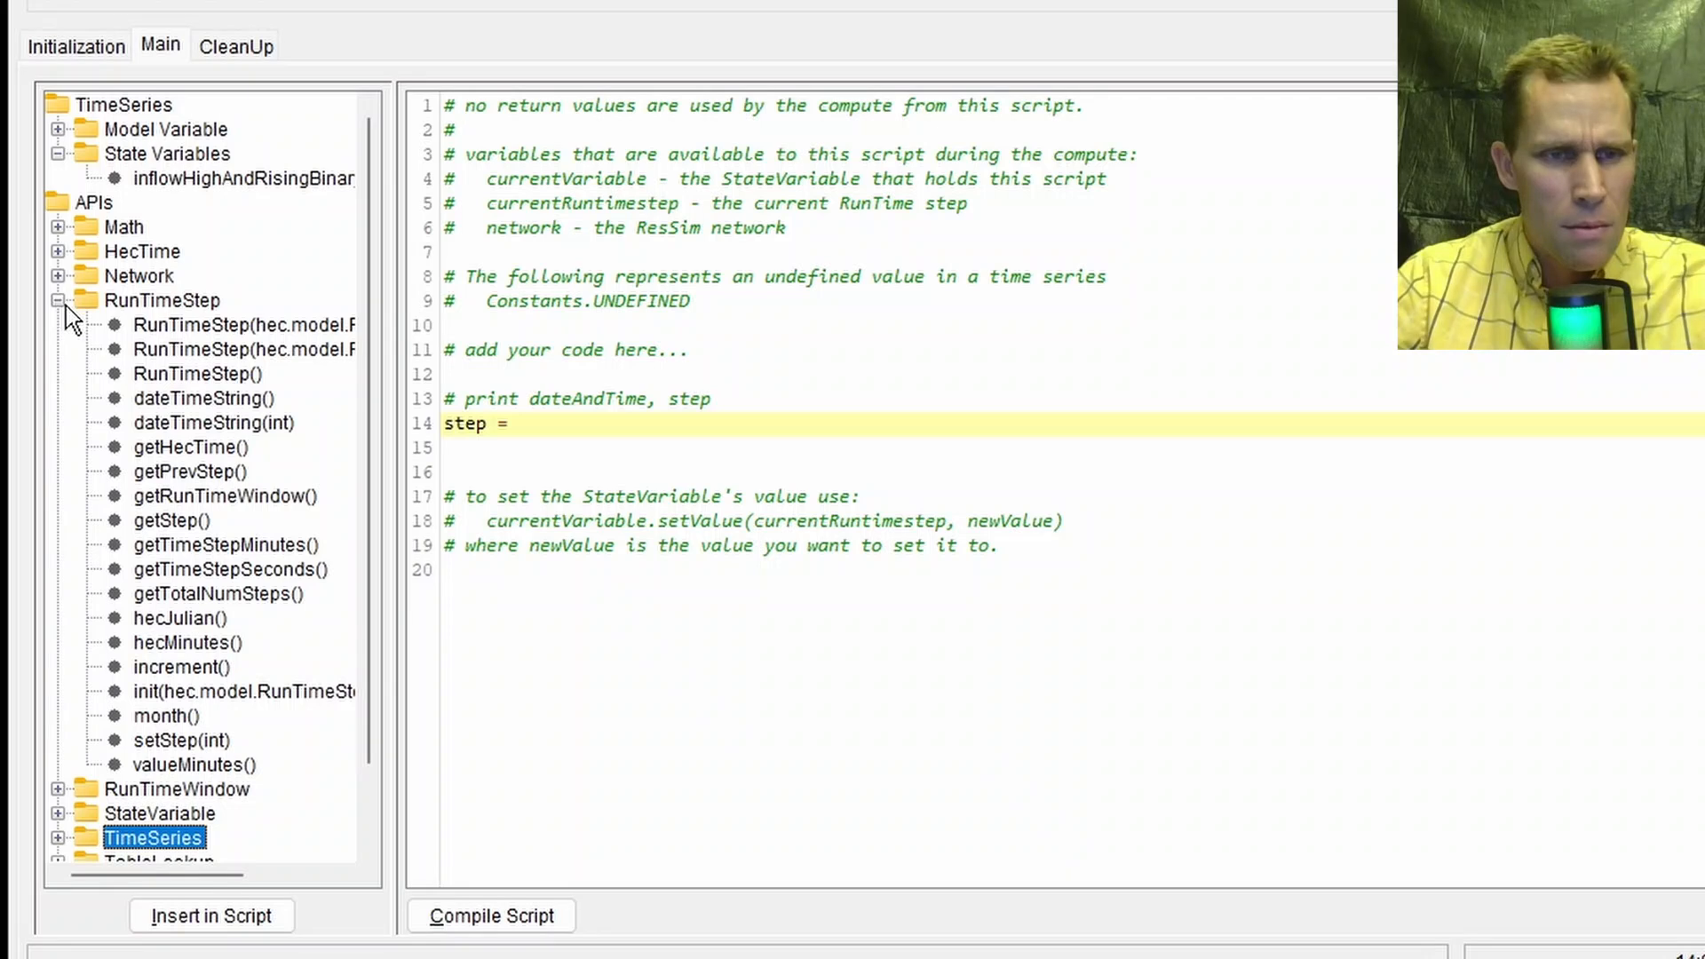
{"action": "left_click", "coordinate": [171, 522]}
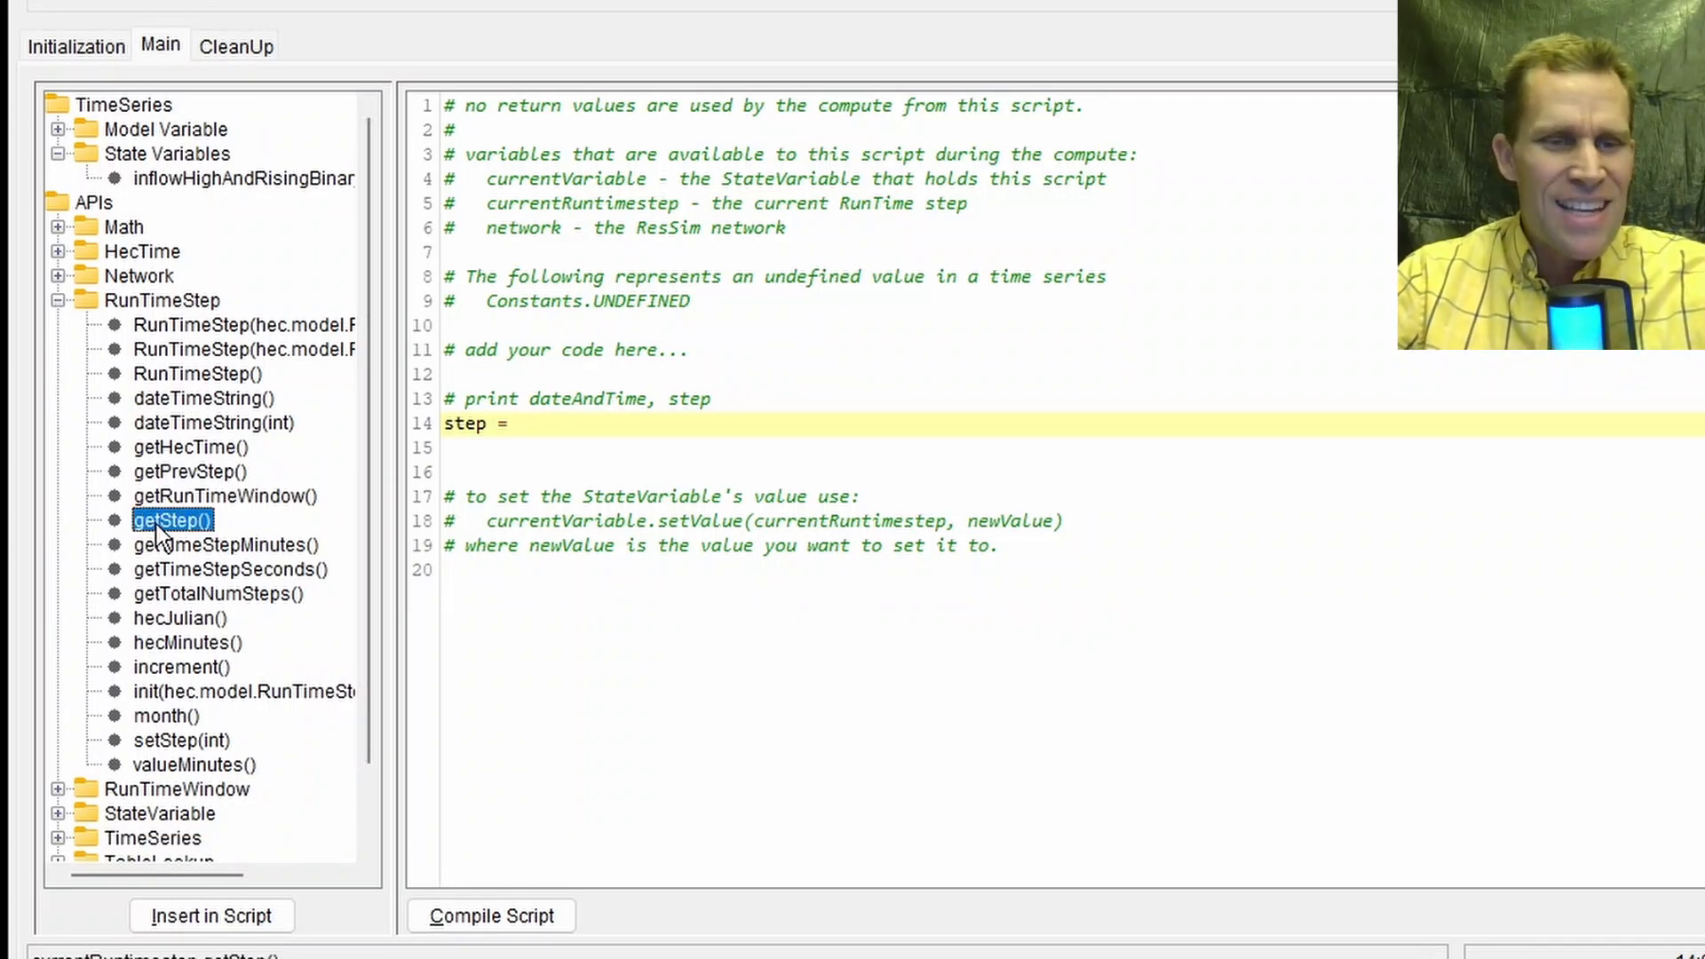
{"action": "left_click", "coordinate": [211, 916]}
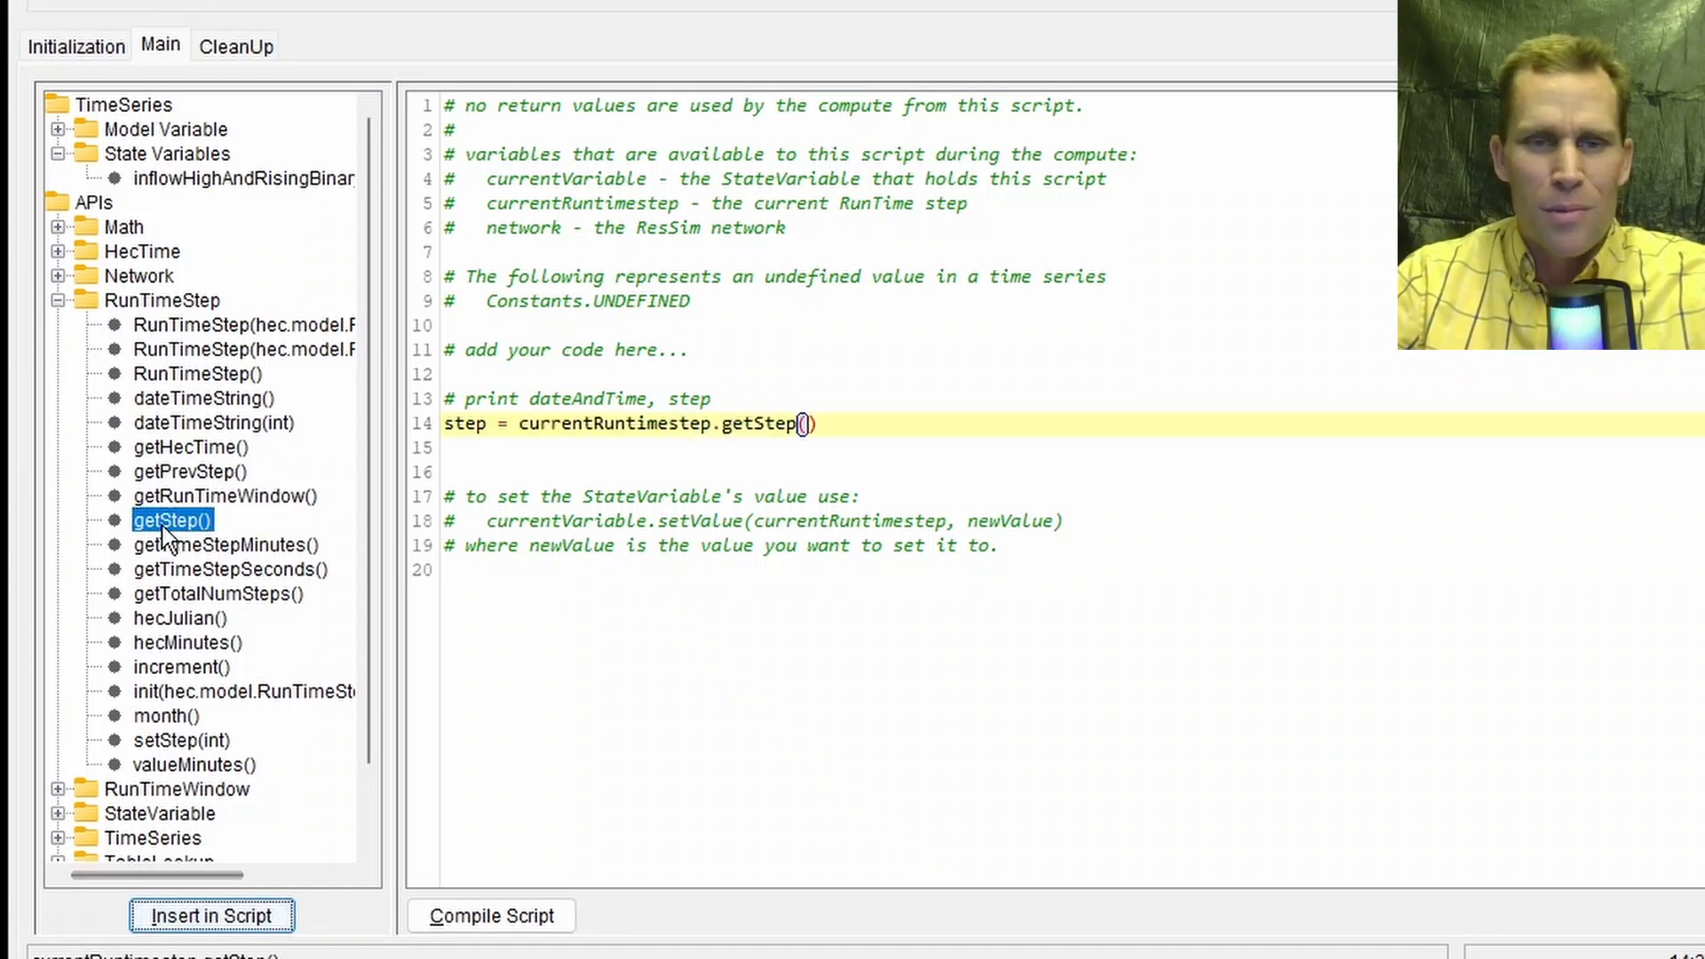
Step: On the line after the step assignment, add dateAndTime = currentRuntimestep.getHecTime() using the RunTimeStep API's getHecTime() call
{"action": "left_click", "coordinate": [841, 425]}
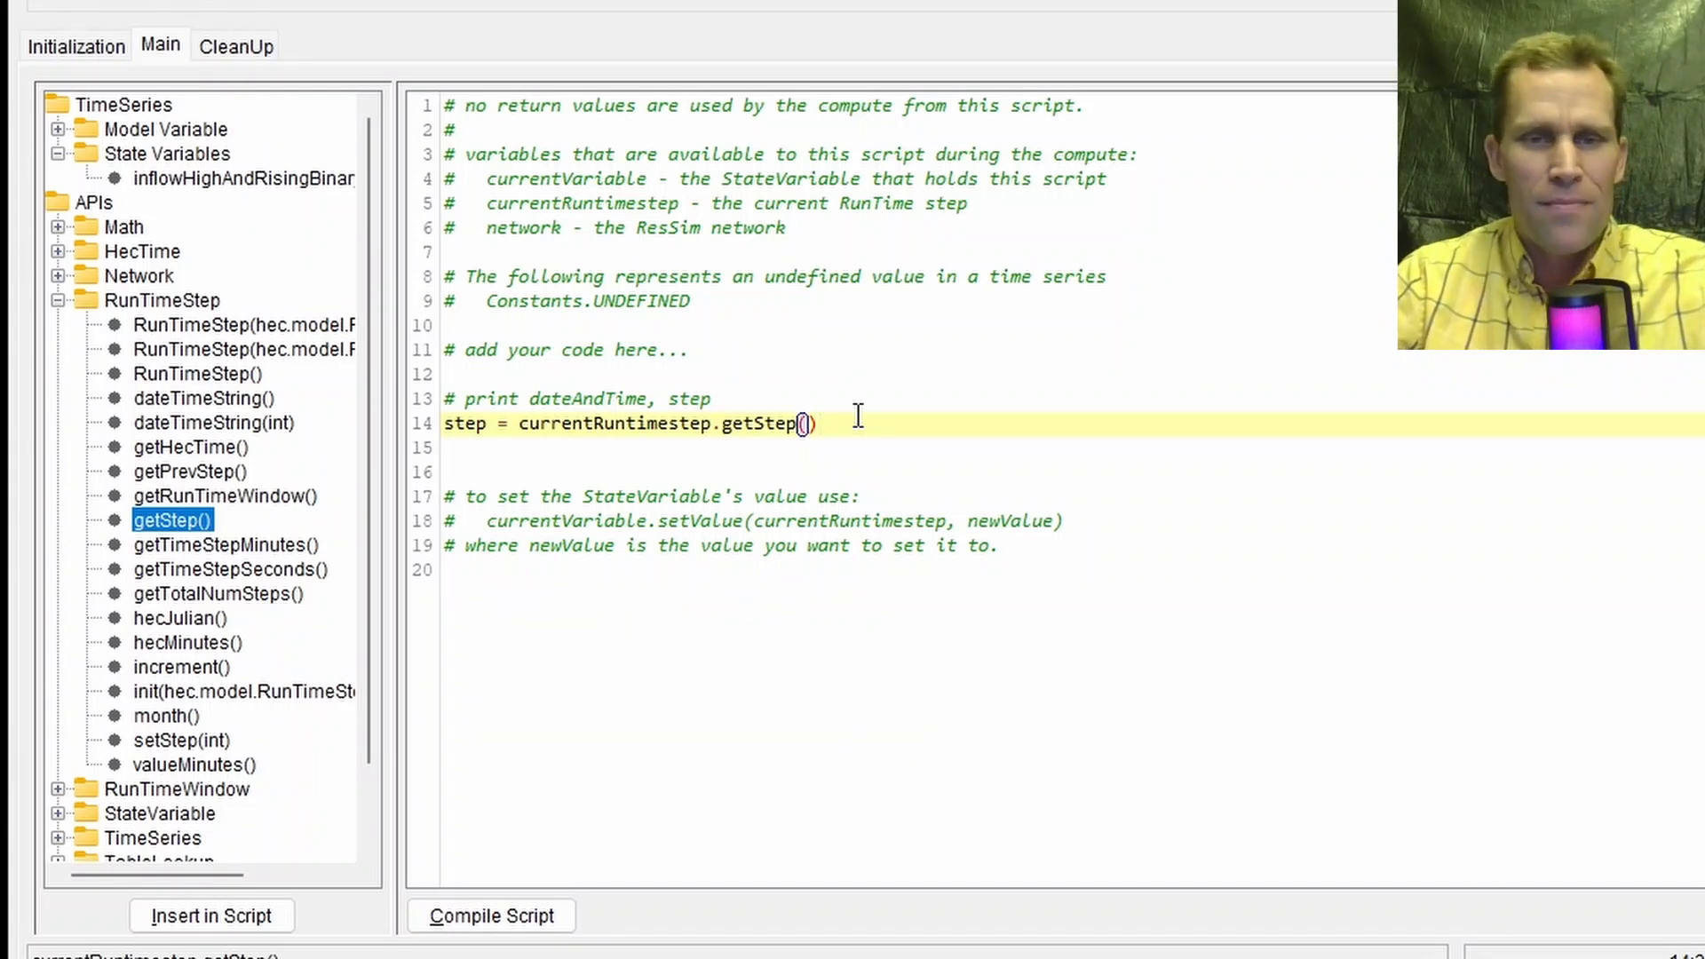
{"action": "key", "text": "Return"}
{"action": "type", "text": "dateAndTime "}
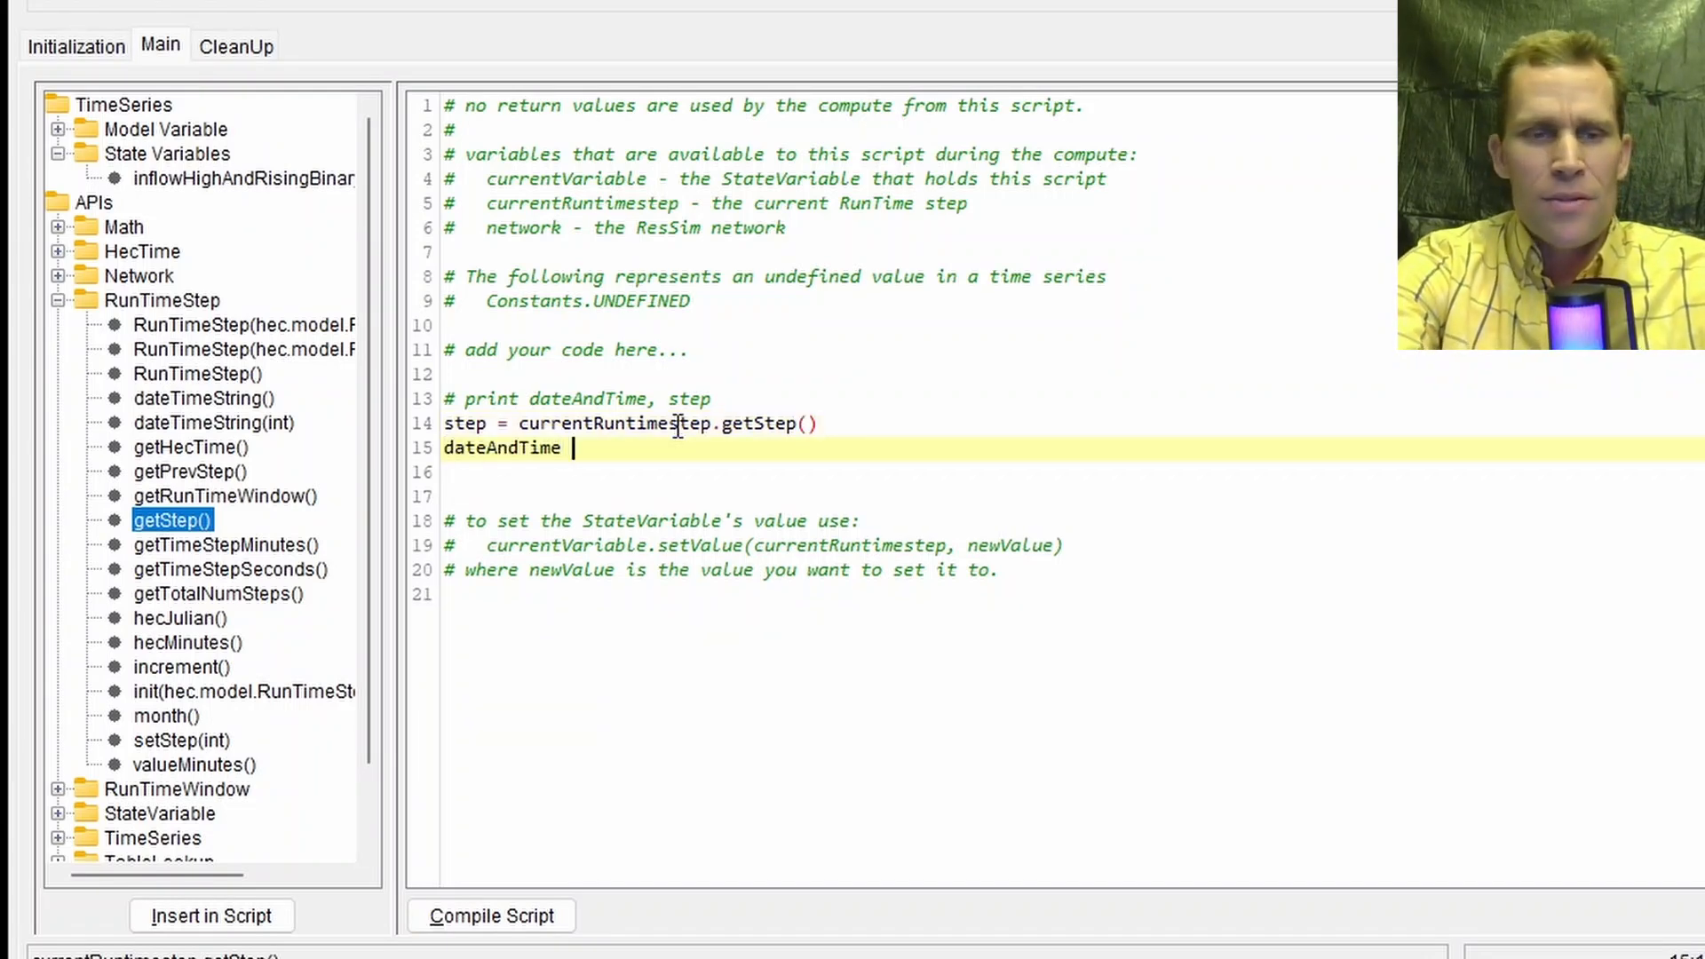
{"action": "type", "text": "="}
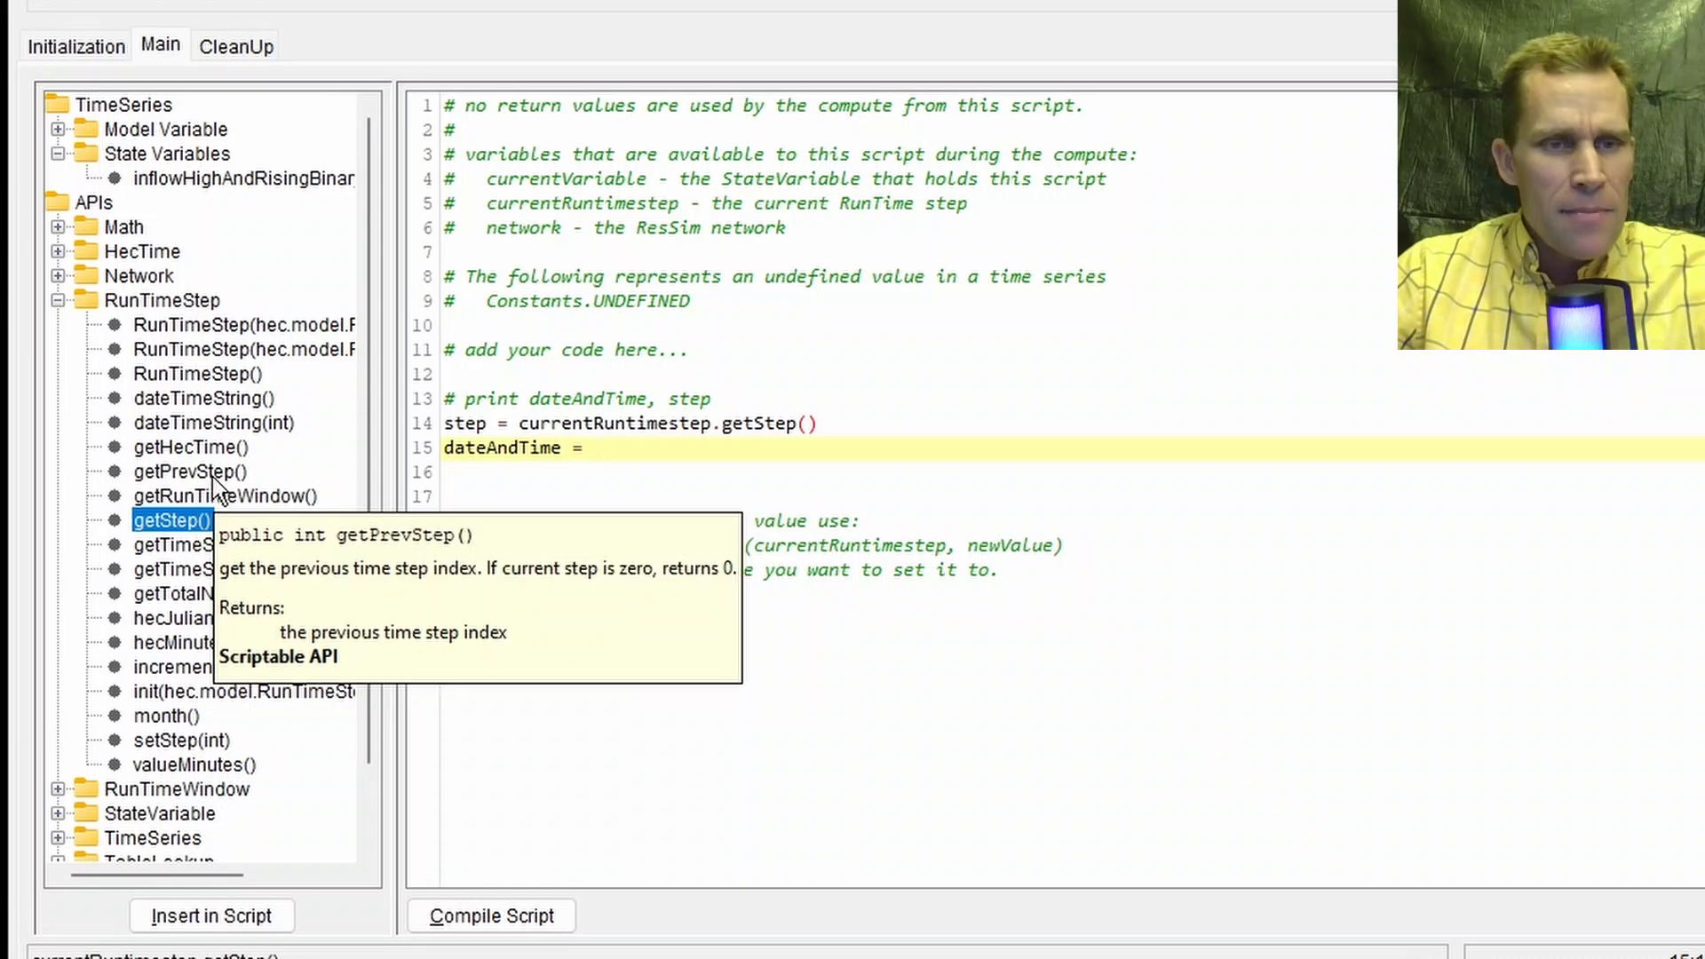
{"action": "double_click", "coordinate": [163, 451]}
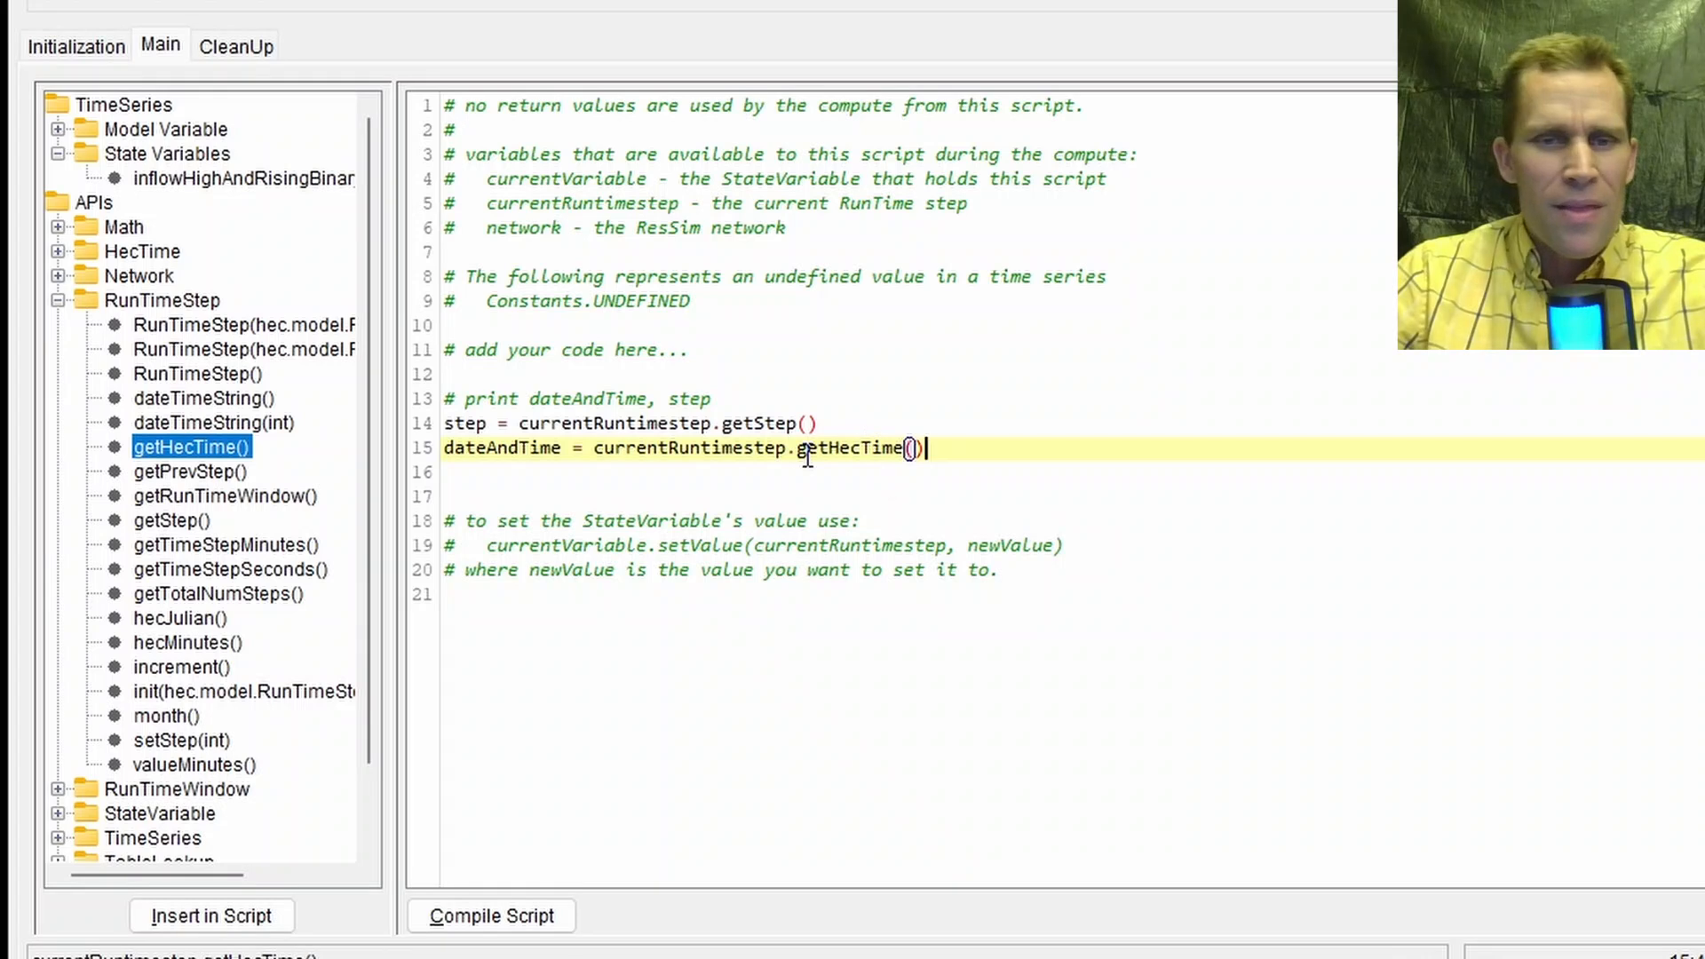
Step: Append .dateAndTime() from the HecTime API to the getHecTime() call in the dateAndTime assignment
{"action": "left_click", "coordinate": [58, 301]}
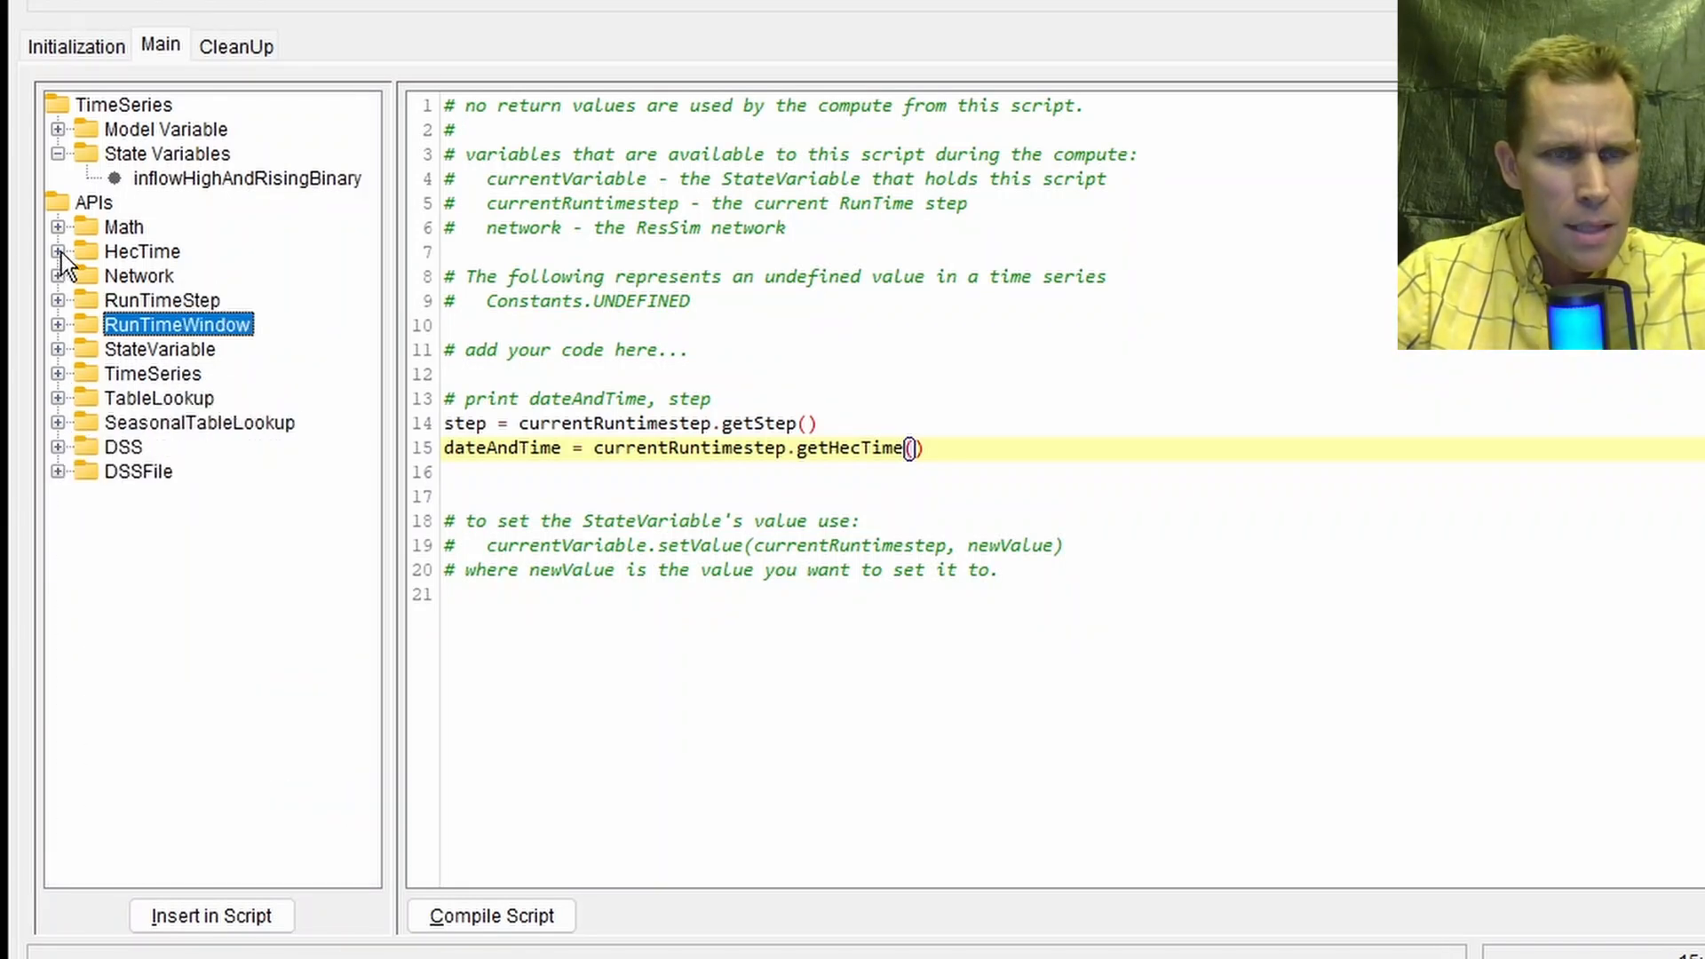
{"action": "left_click", "coordinate": [59, 252]}
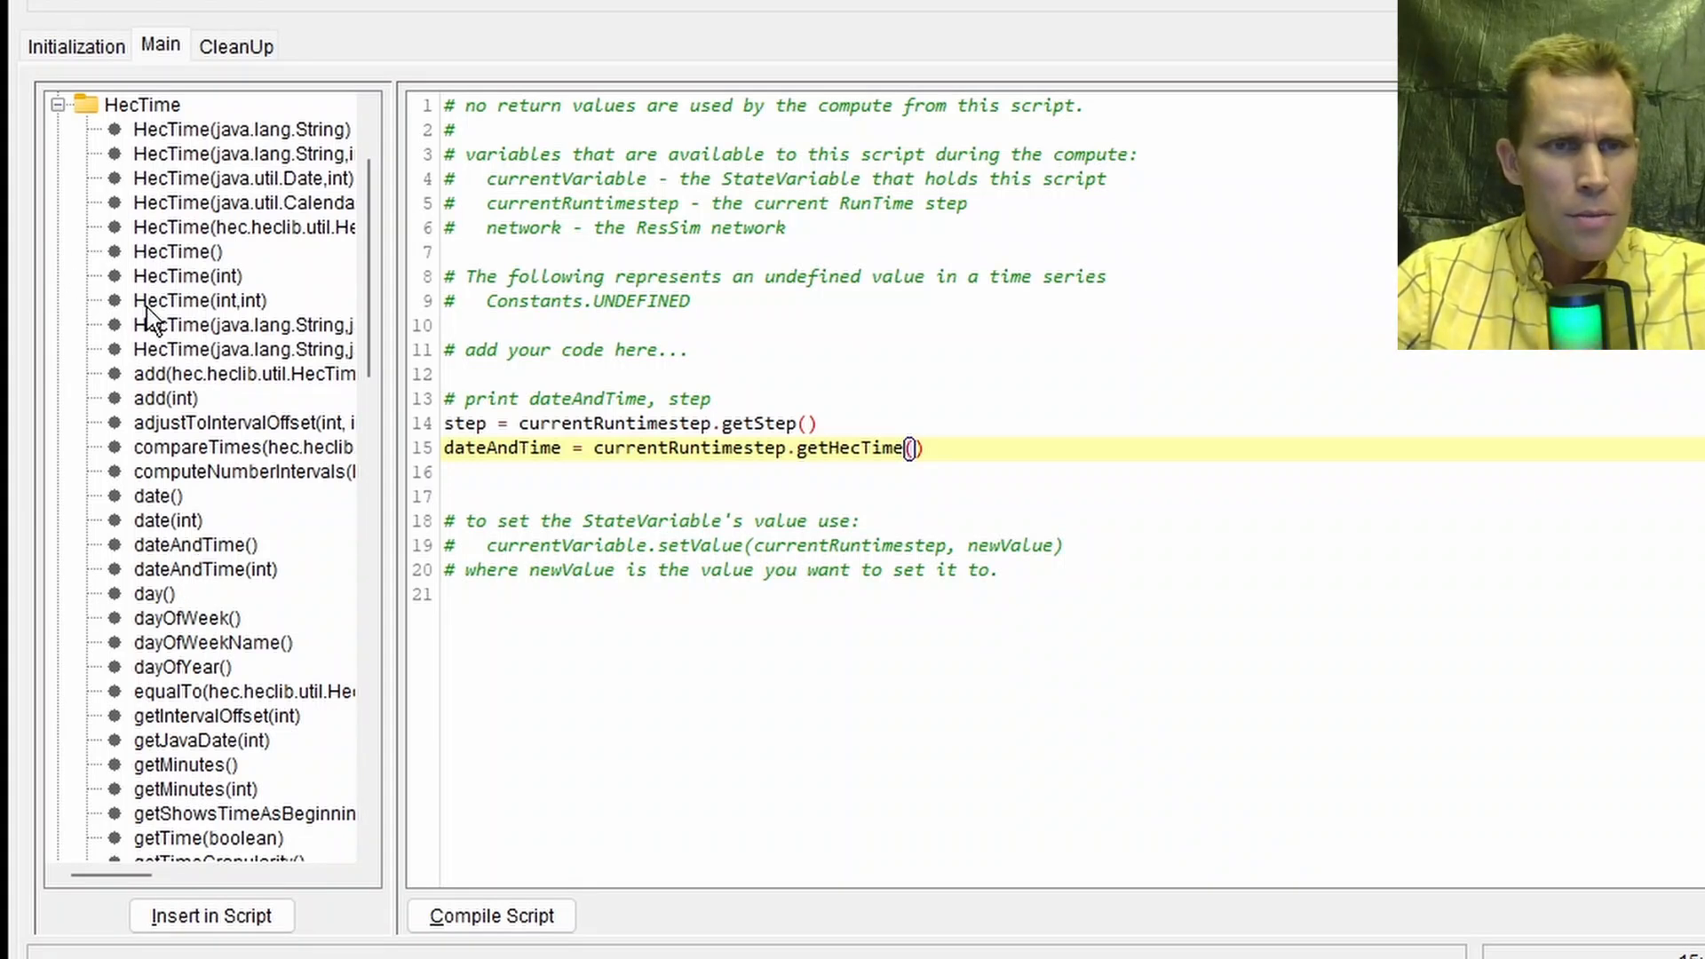
{"action": "scroll", "coordinate": [125, 231], "scroll_direction": "up", "scroll_amount": 2}
{"action": "left_click", "coordinate": [136, 253]}
{"action": "scroll", "coordinate": [173, 453], "scroll_direction": "down", "scroll_amount": 2}
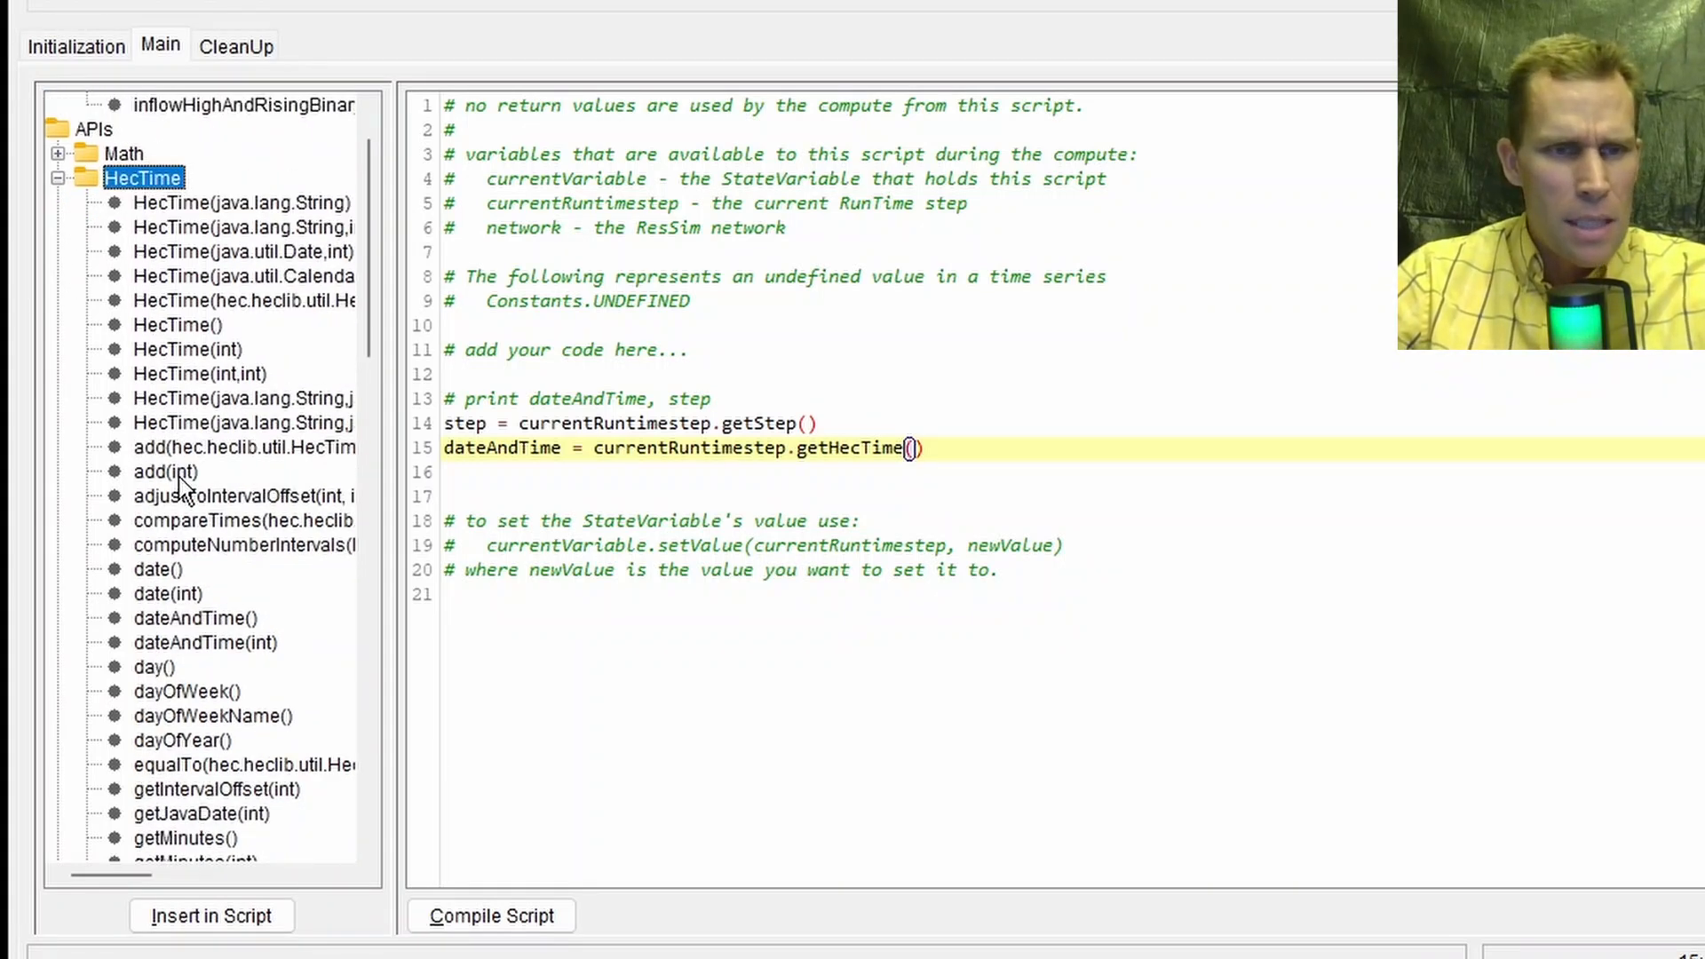
{"action": "left_click", "coordinate": [160, 497]}
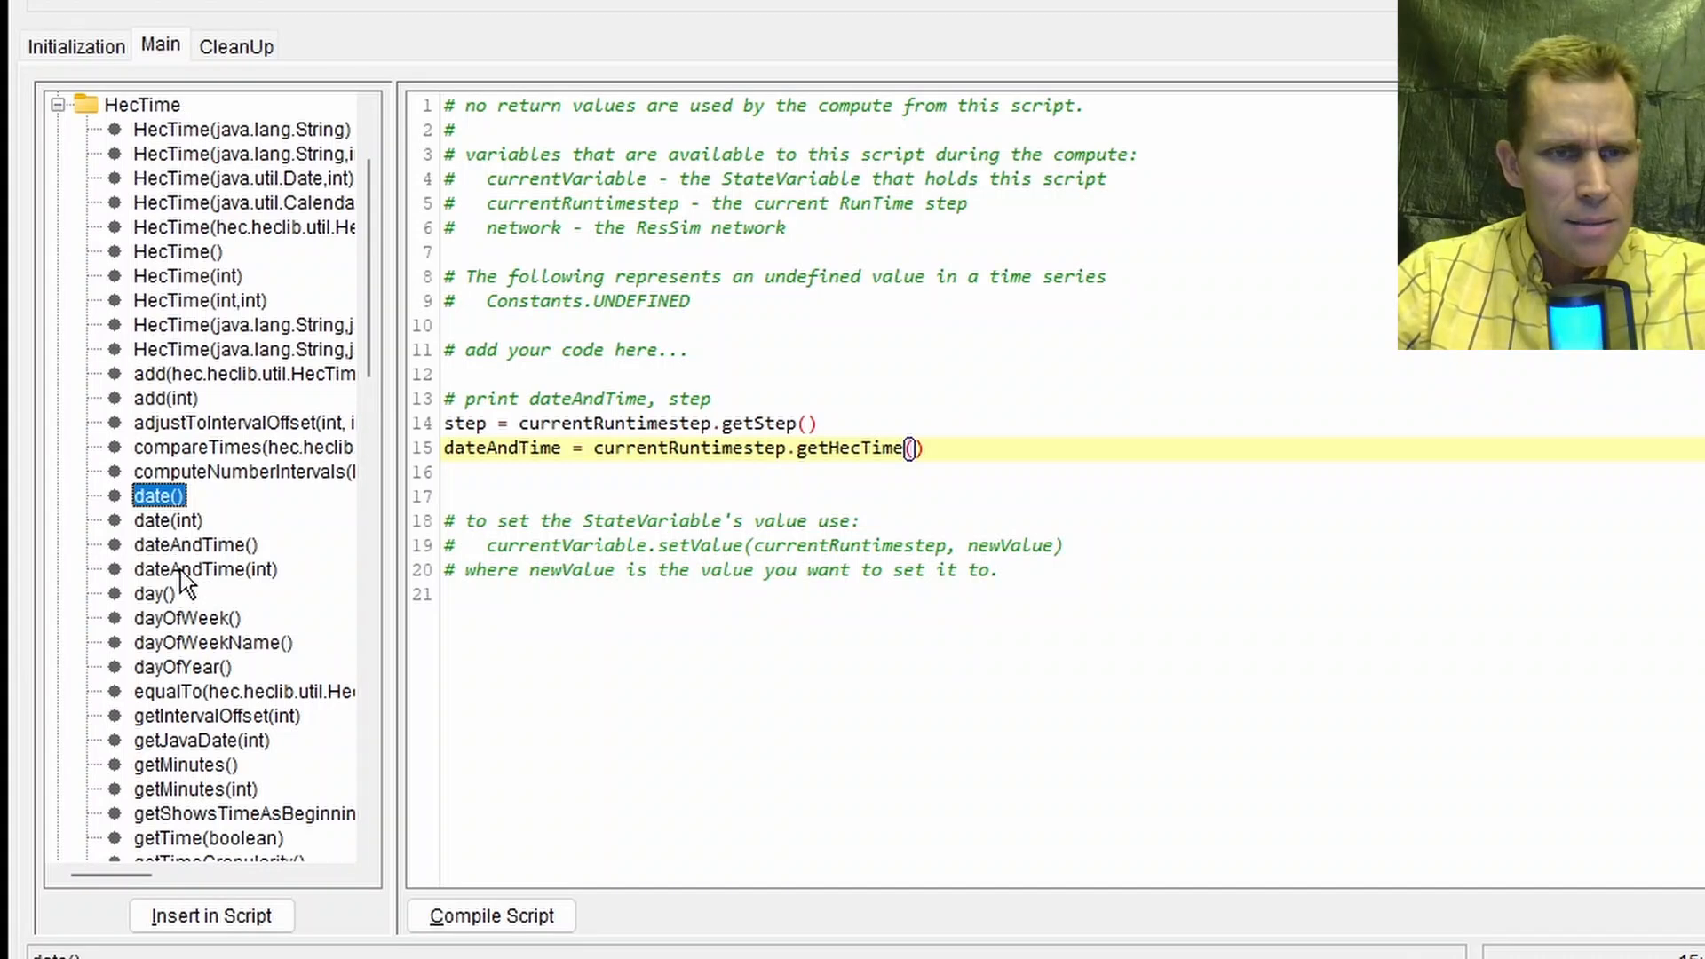
{"action": "left_click", "coordinate": [194, 545]}
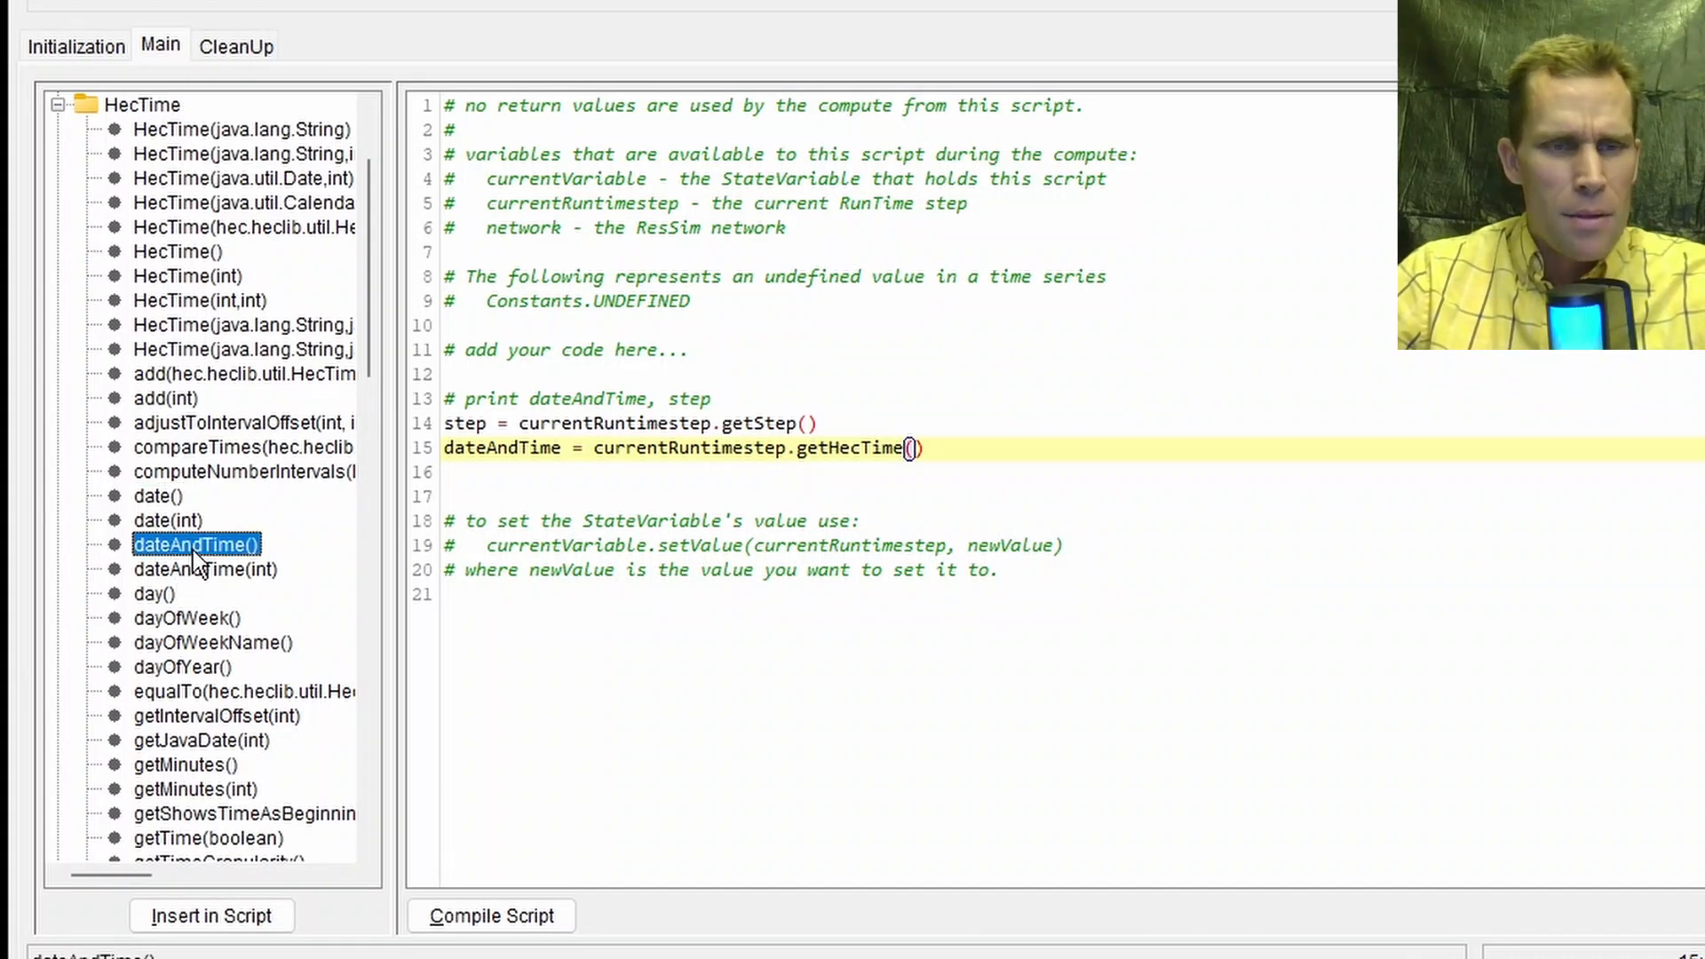
{"action": "left_click", "coordinate": [956, 450]}
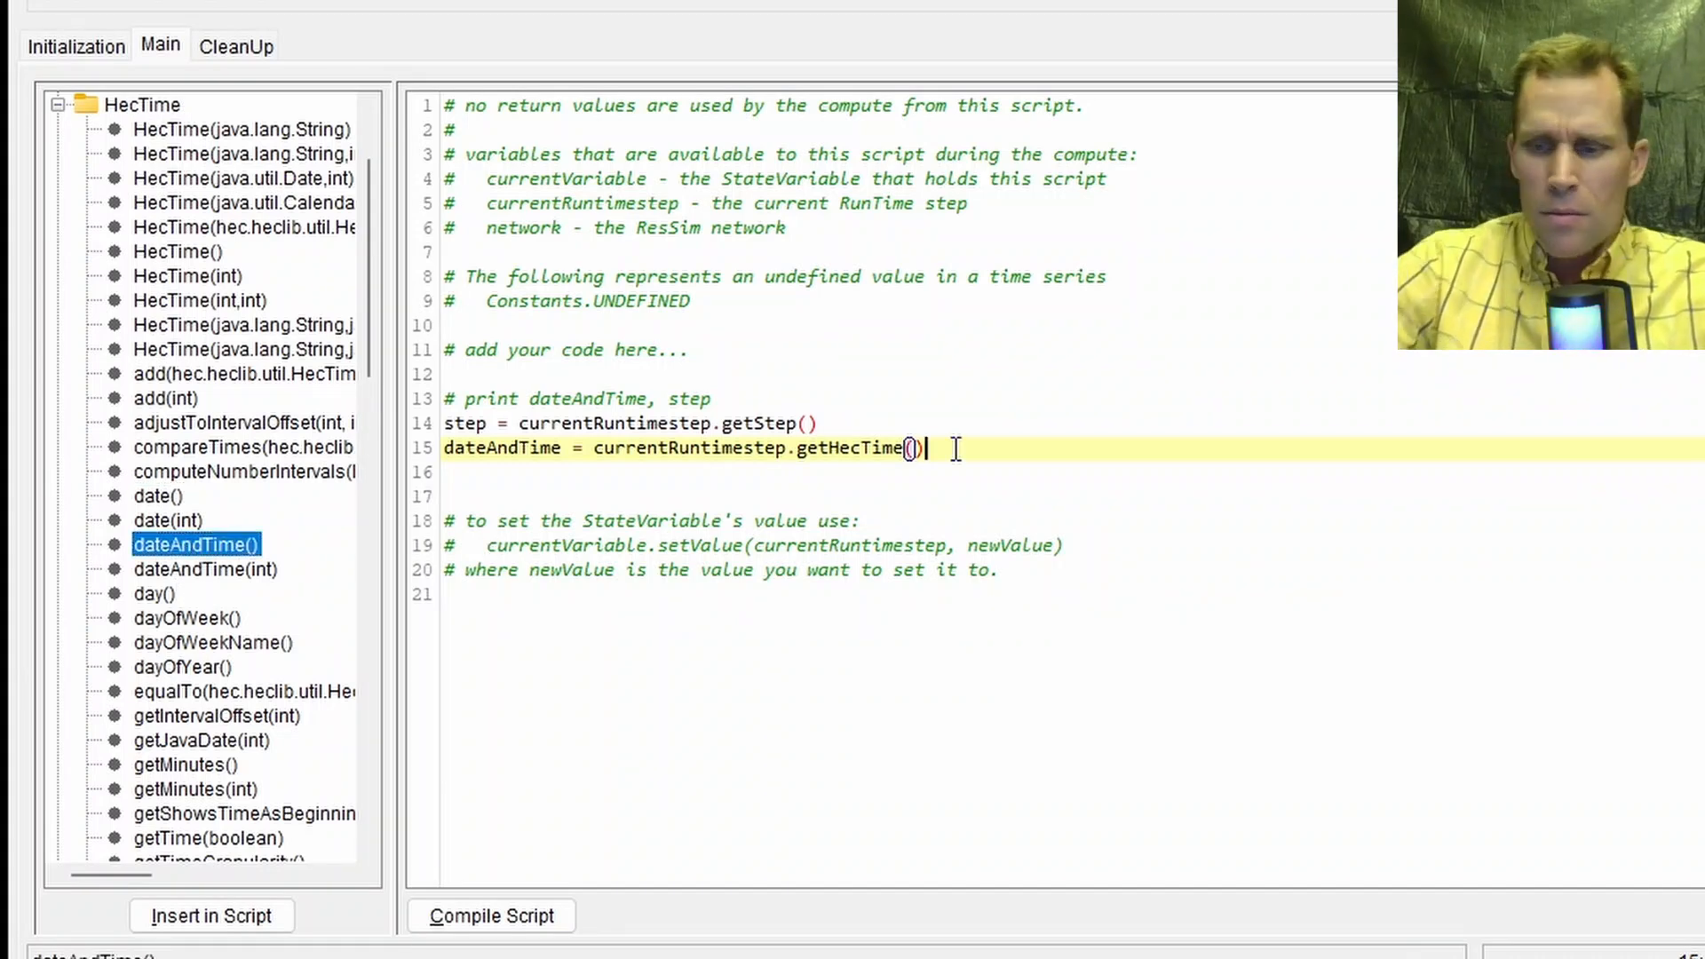
{"action": "type", "text": "."}
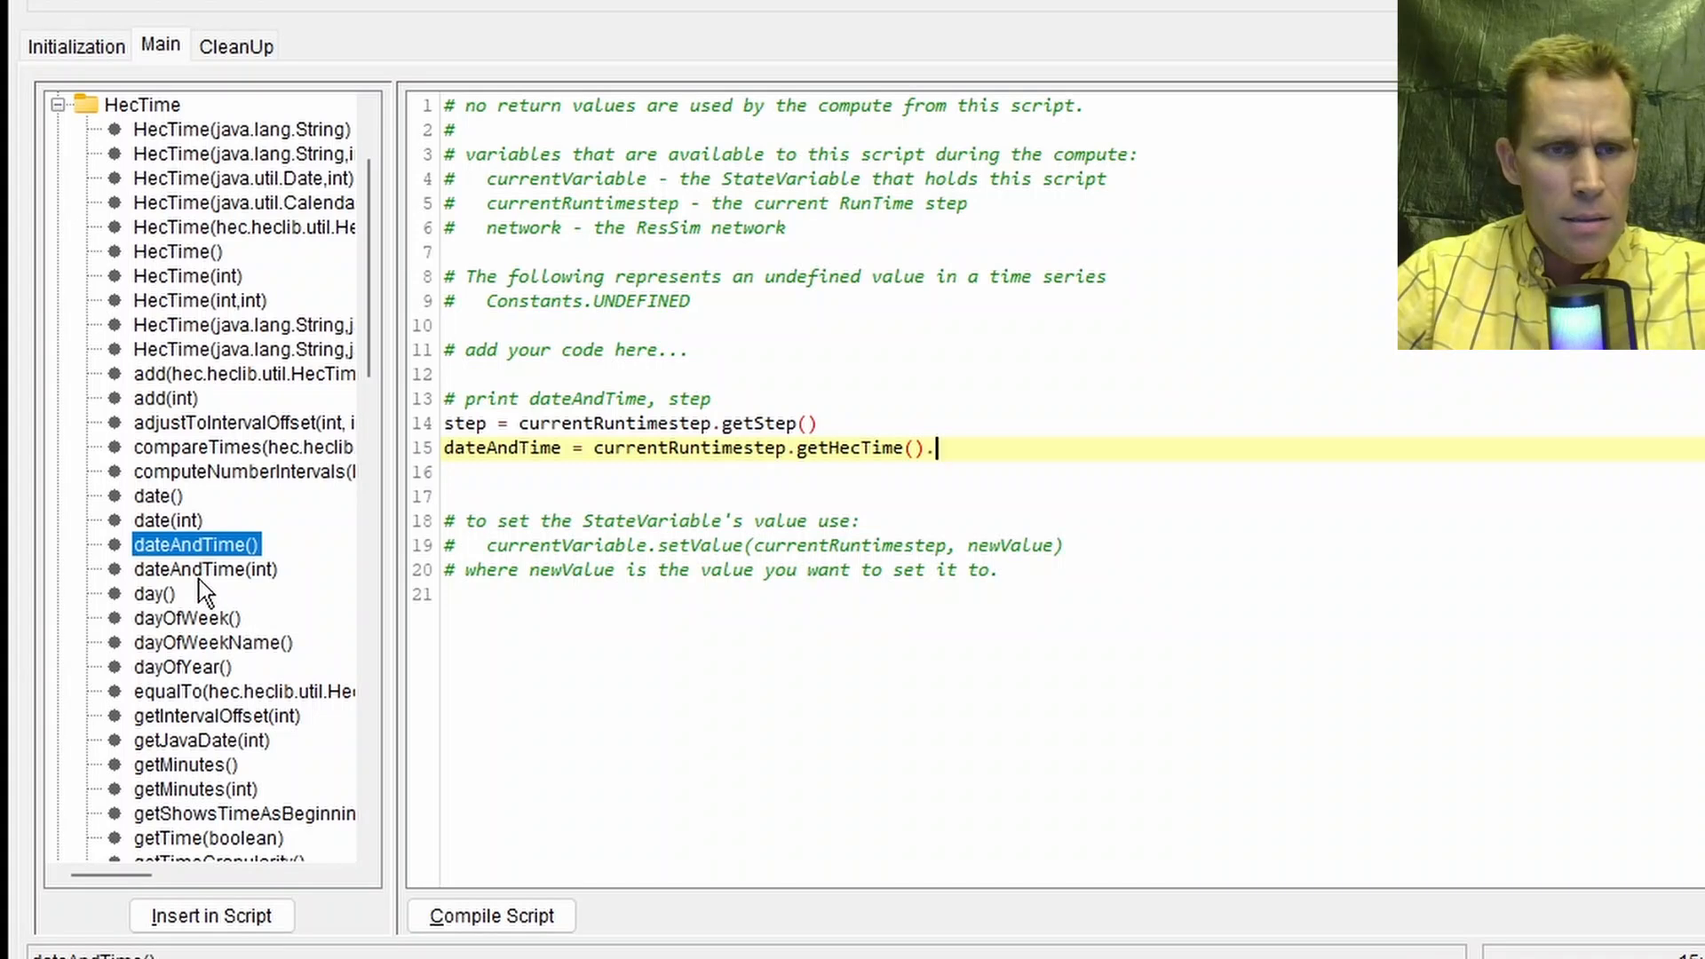
{"action": "double_click", "coordinate": [188, 545]}
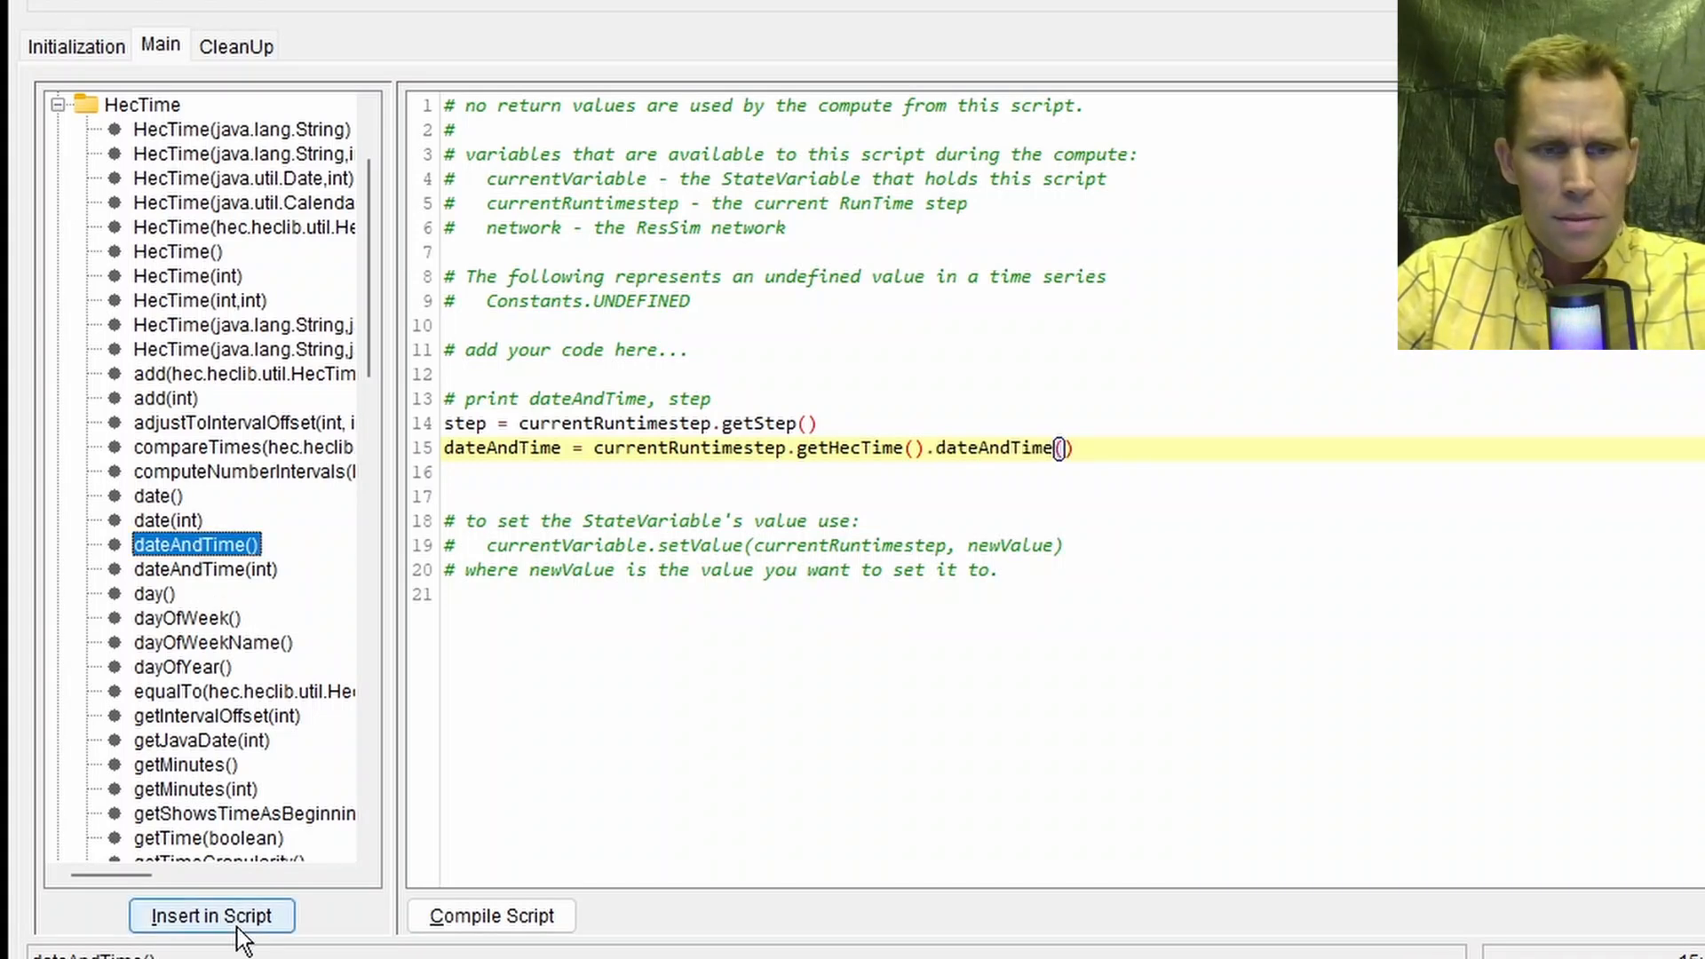
Step: Beneath the dateAndTime assignment, add the line print " step = " + str(step) to the main script
{"action": "left_click", "coordinate": [478, 423]}
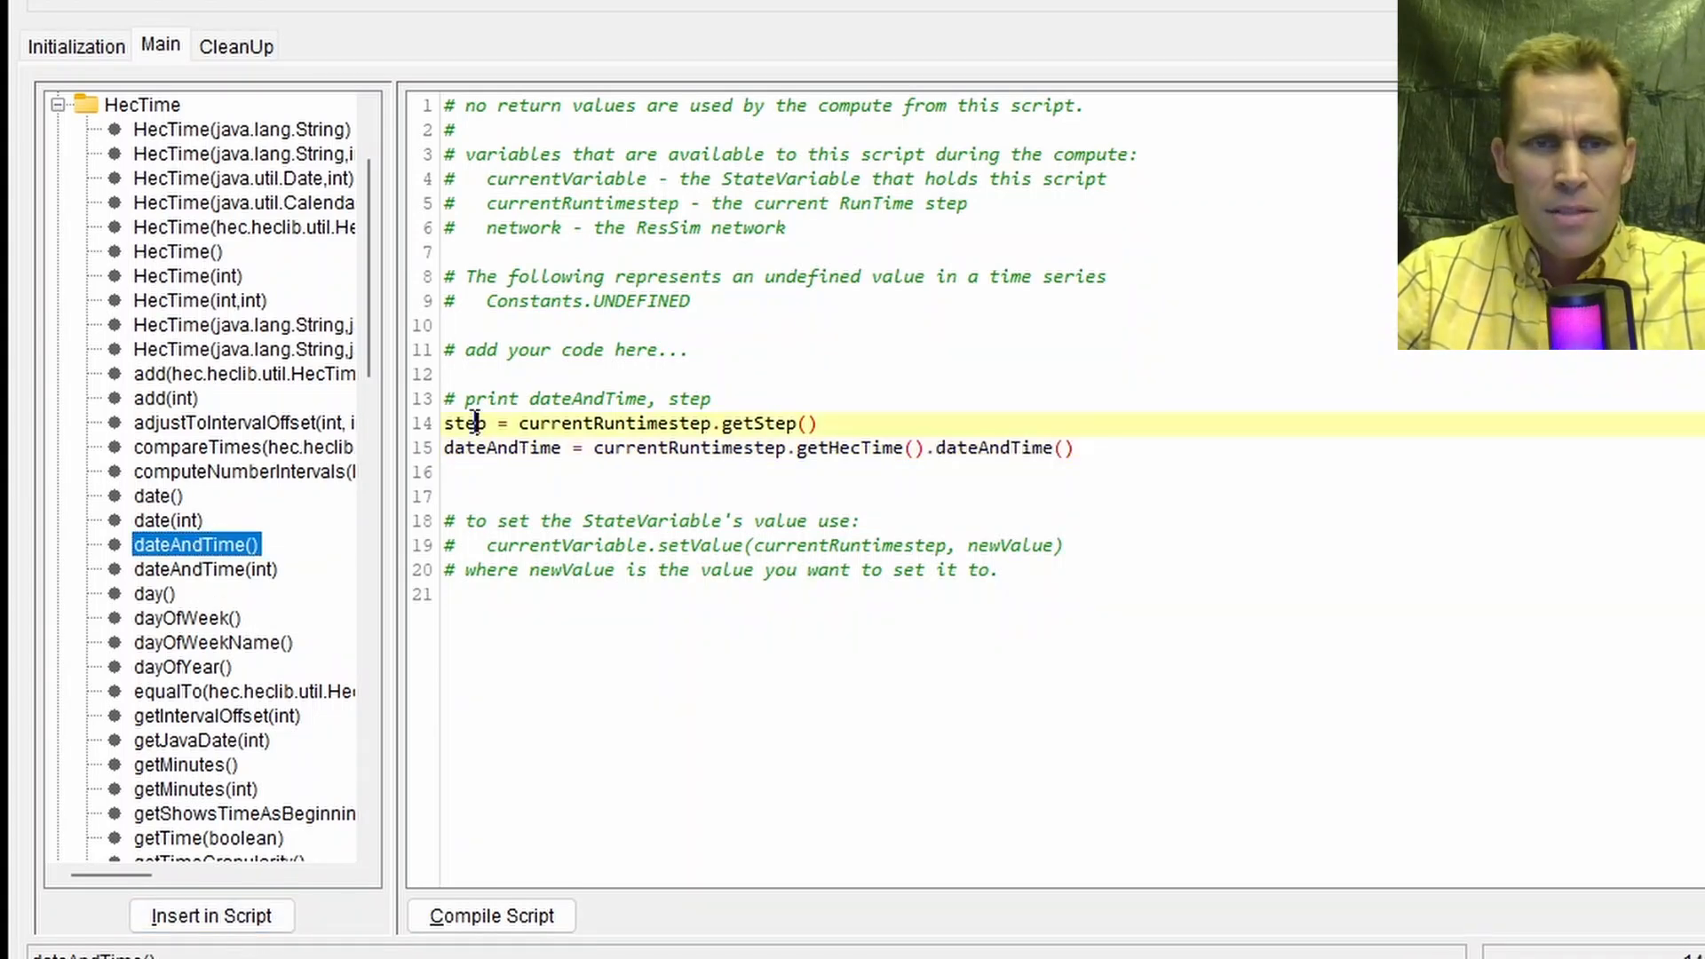
{"action": "left_click", "coordinate": [480, 452]}
{"action": "left_click", "coordinate": [1093, 447]}
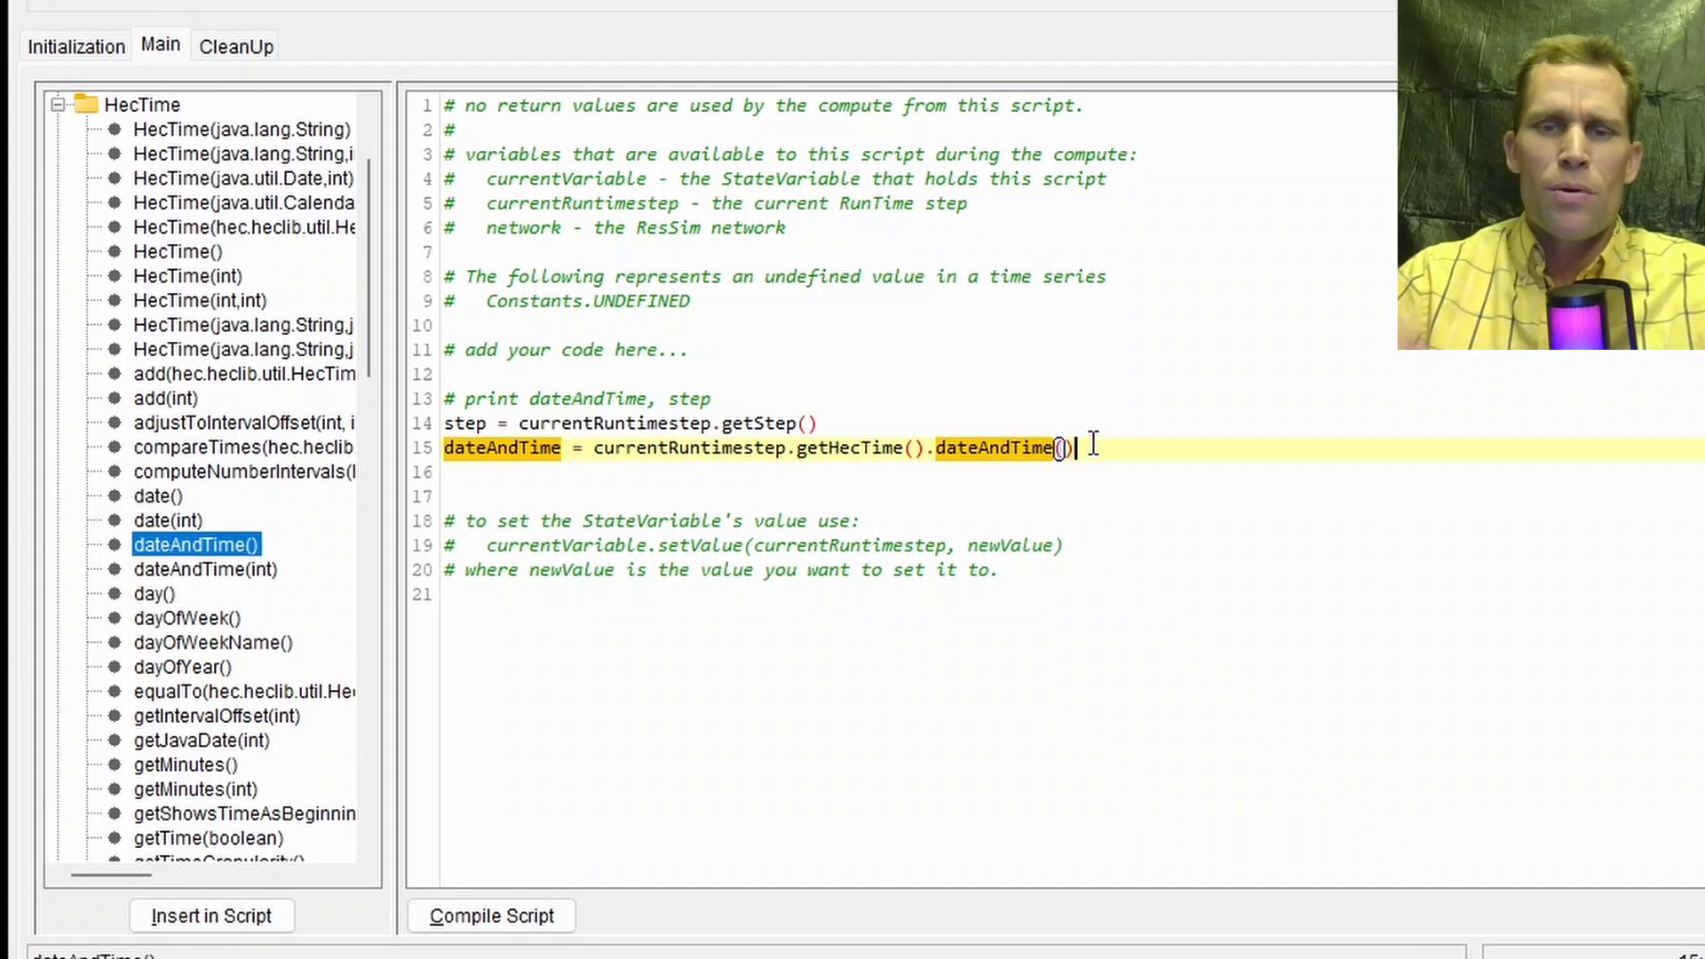
{"action": "key", "text": "Return"}
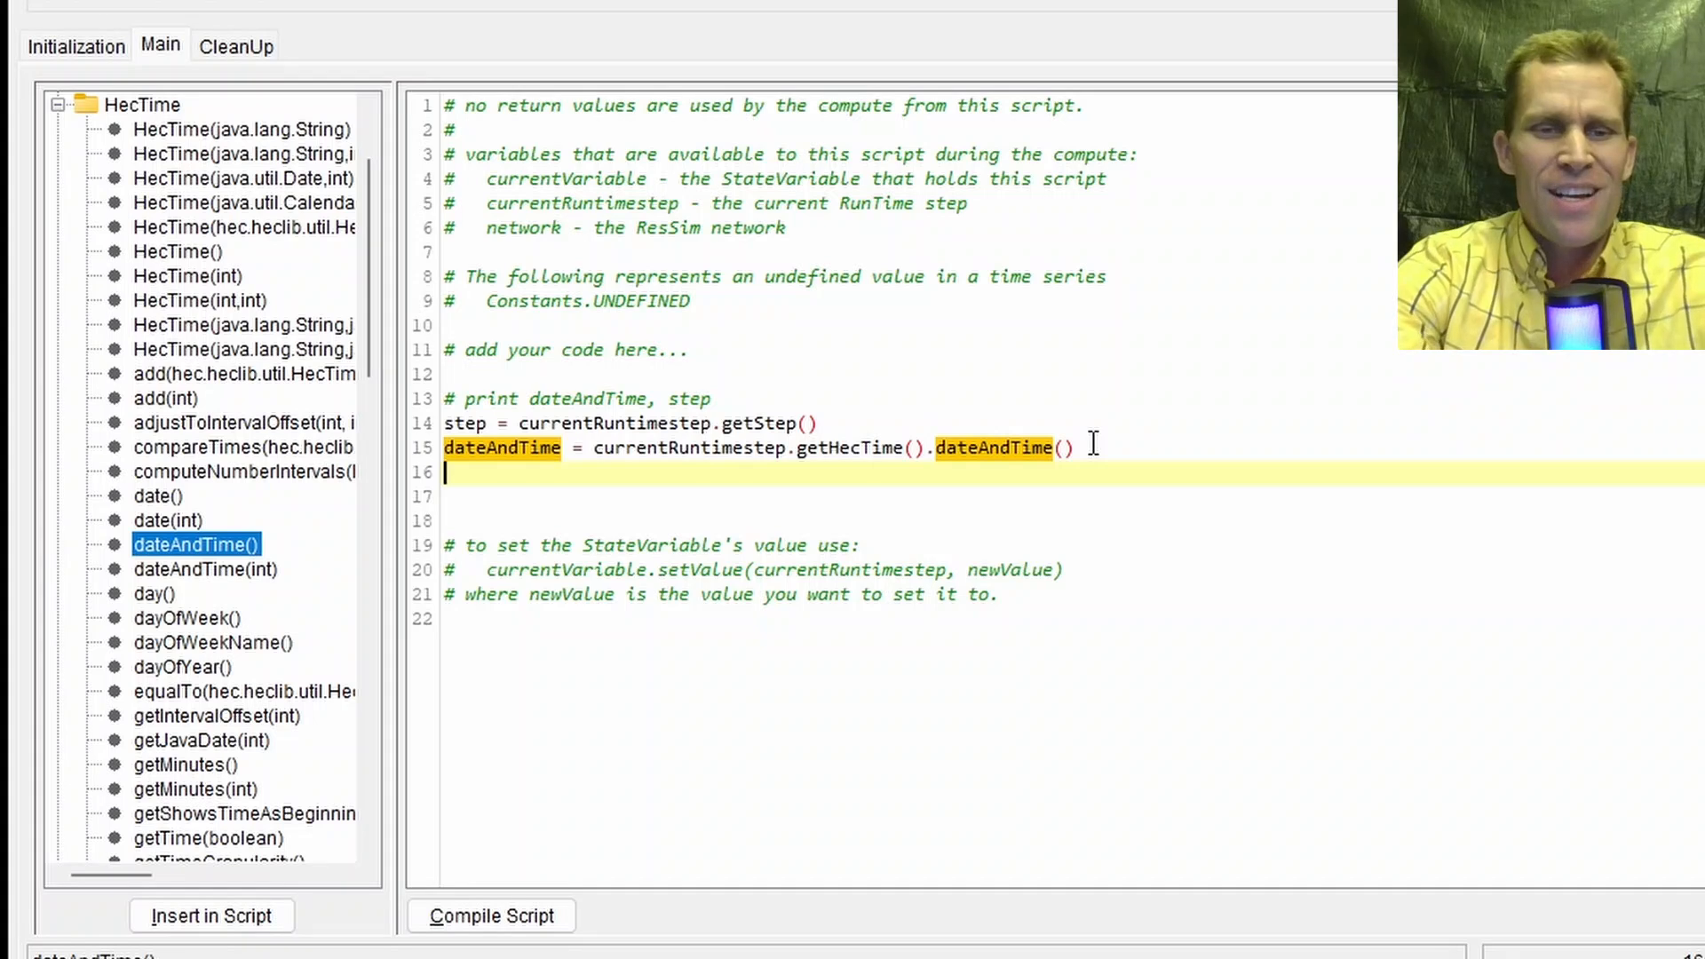
{"action": "type", "text": "print"}
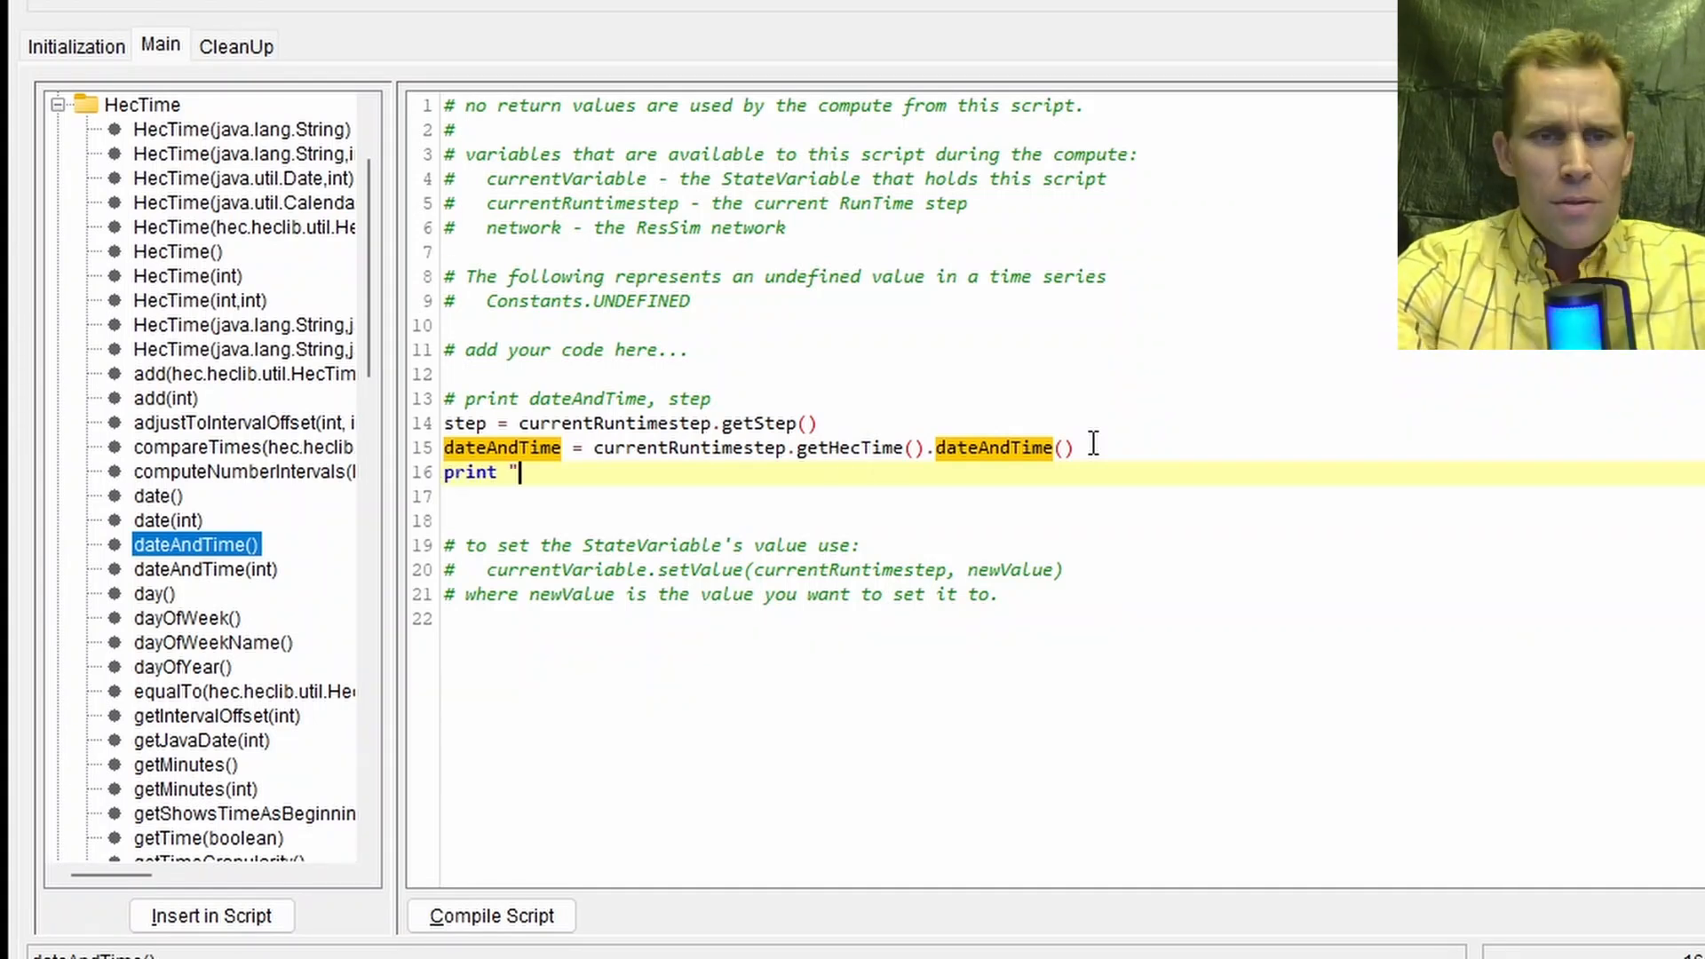
{"action": "type", "text": " \"    step"}
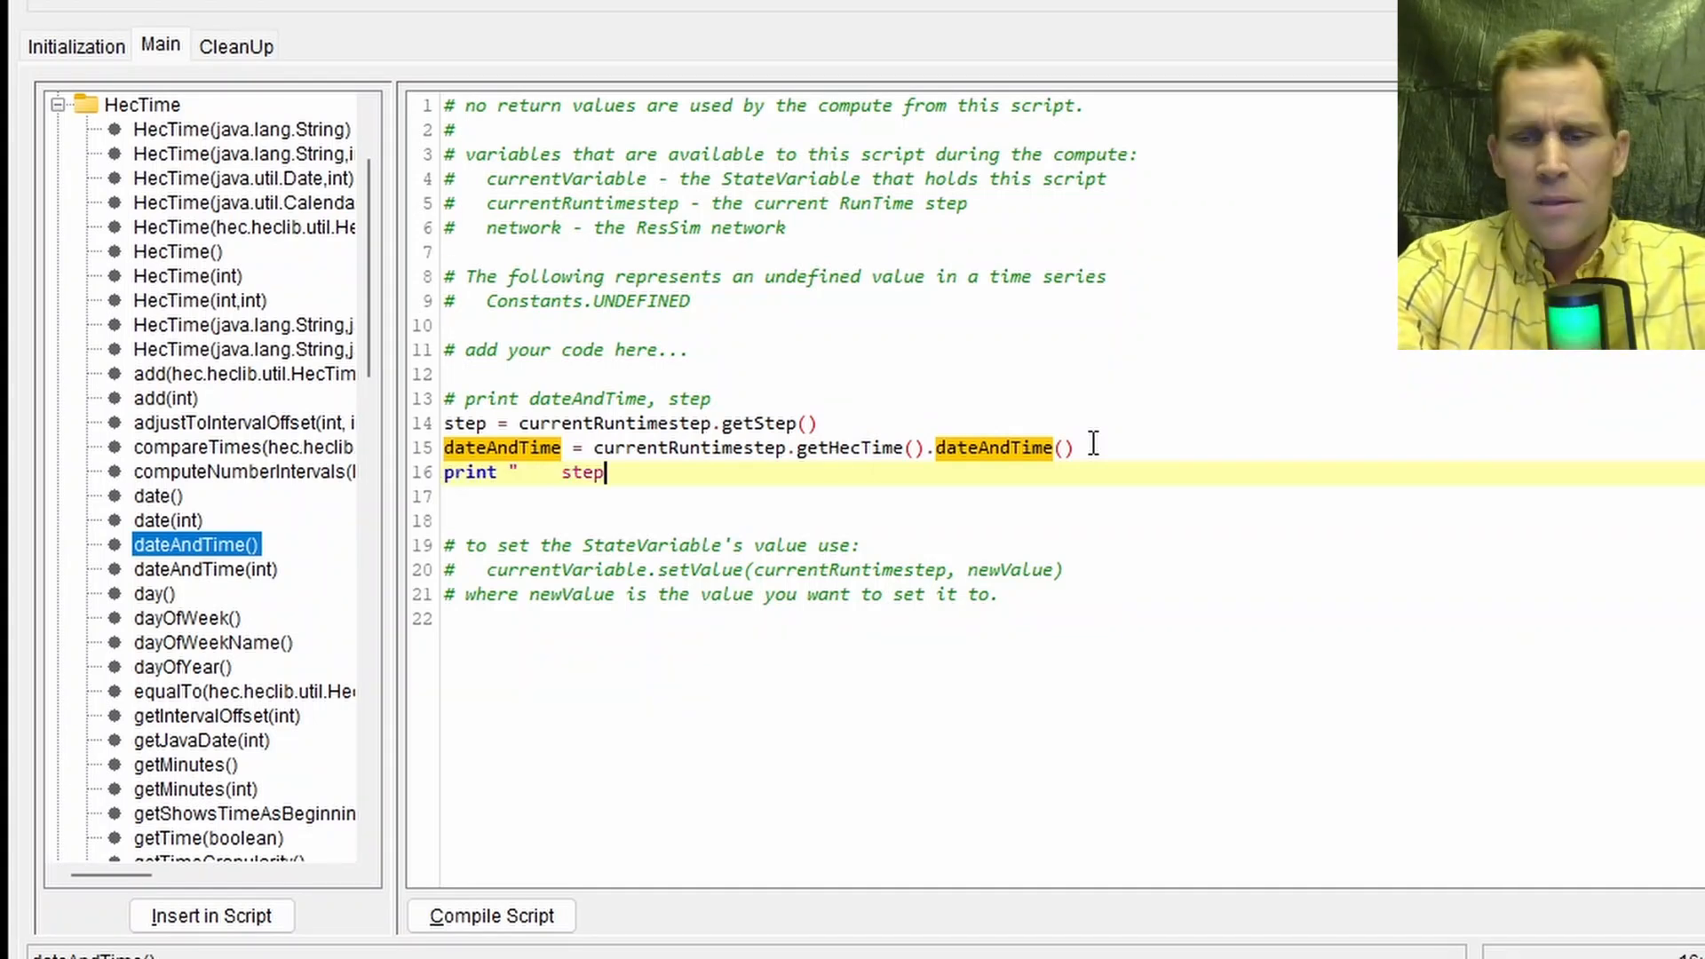
{"action": "type", "text": " = \" + str(step"}
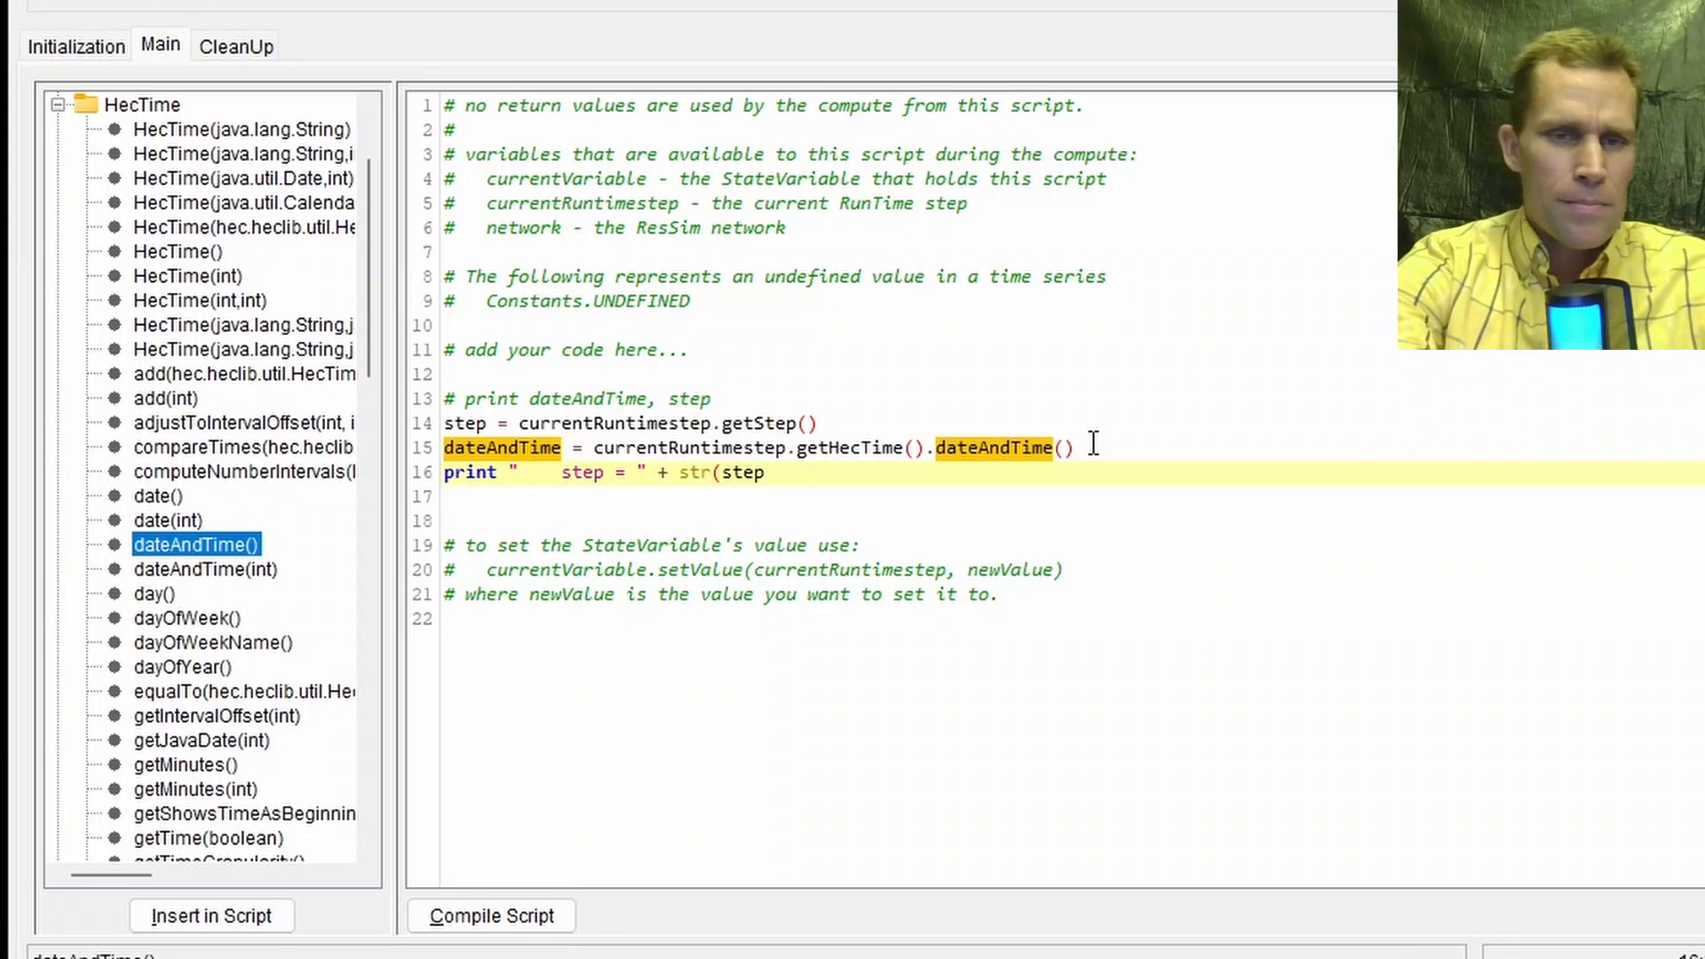
{"action": "type", "text": ")"}
Step: On the following script line, add print " dateAndTime = " + str(dateAndTime), then highlight both print statements
{"action": "key", "text": "Return"}
{"action": "type", "text": "p"}
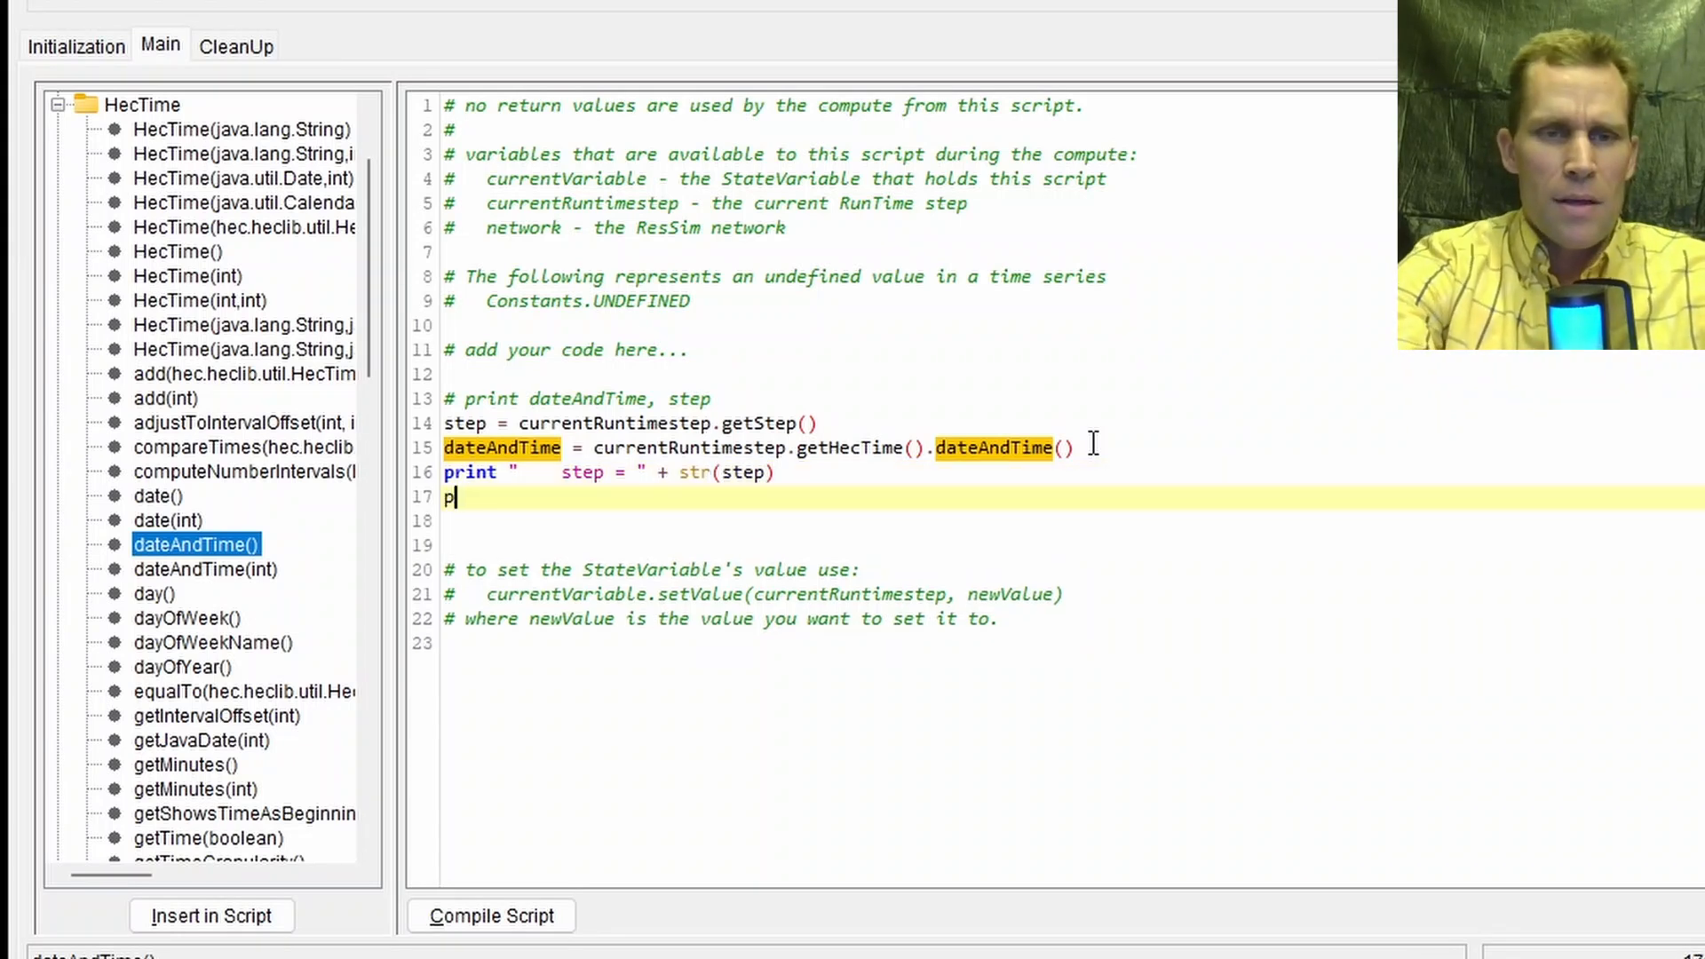
{"action": "type", "text": "rint \""}
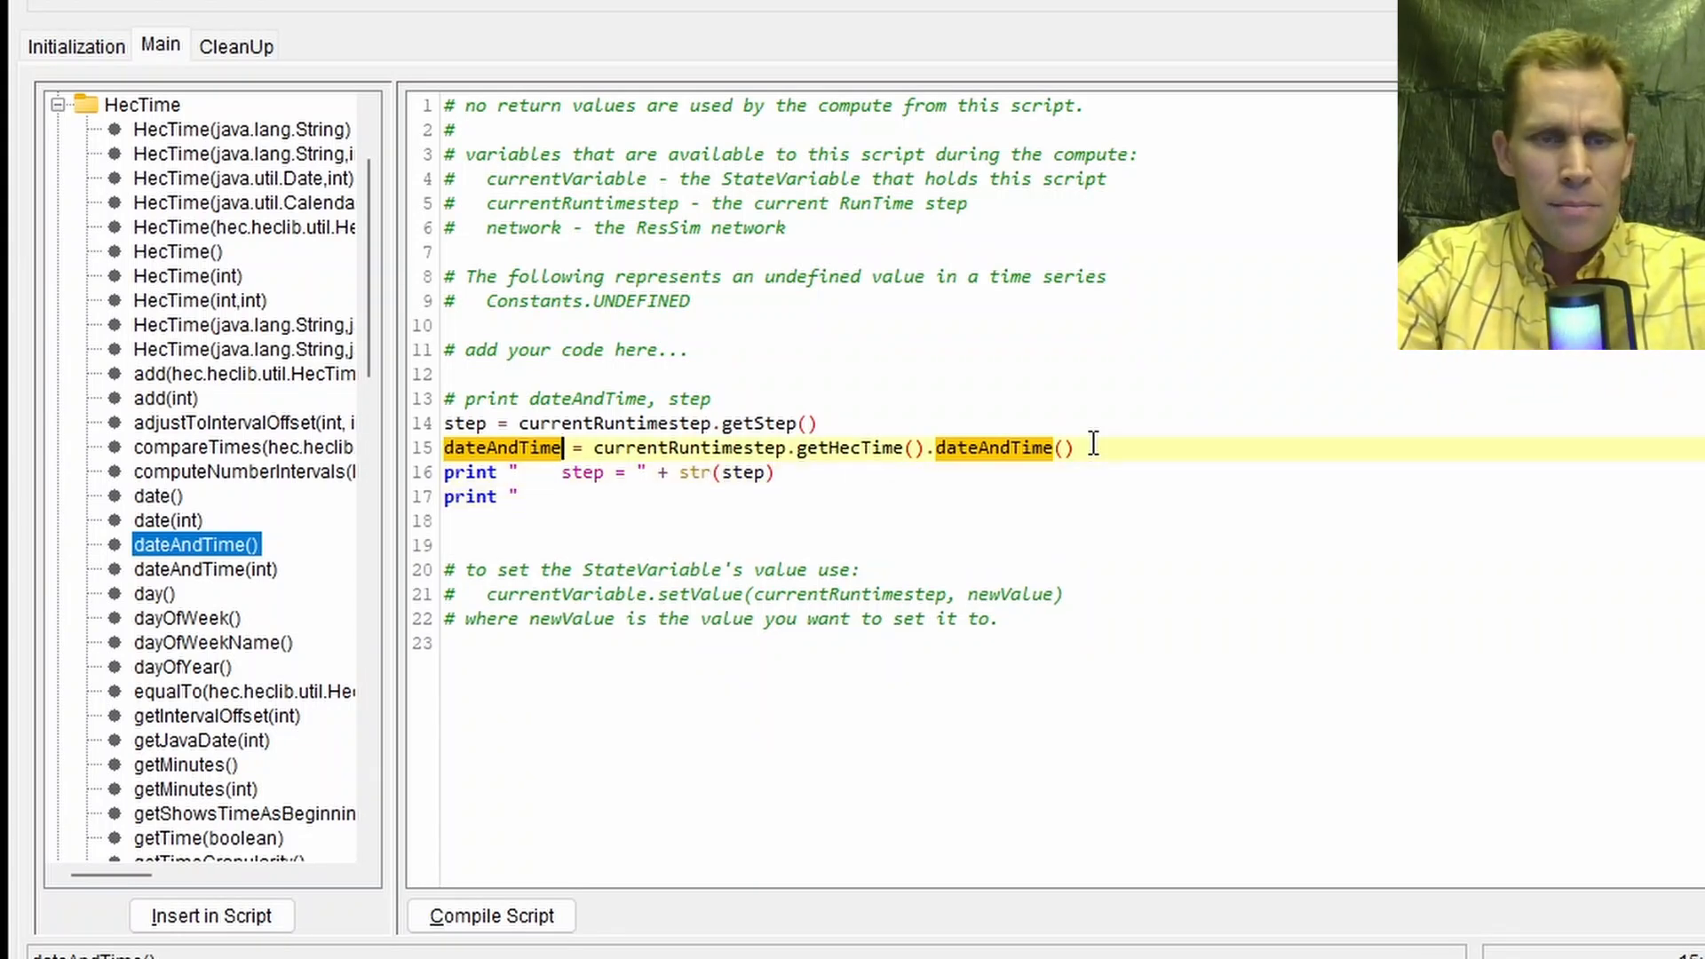
{"action": "type", "text": "    dateAndTime = \" + str(dateAndTime)"}
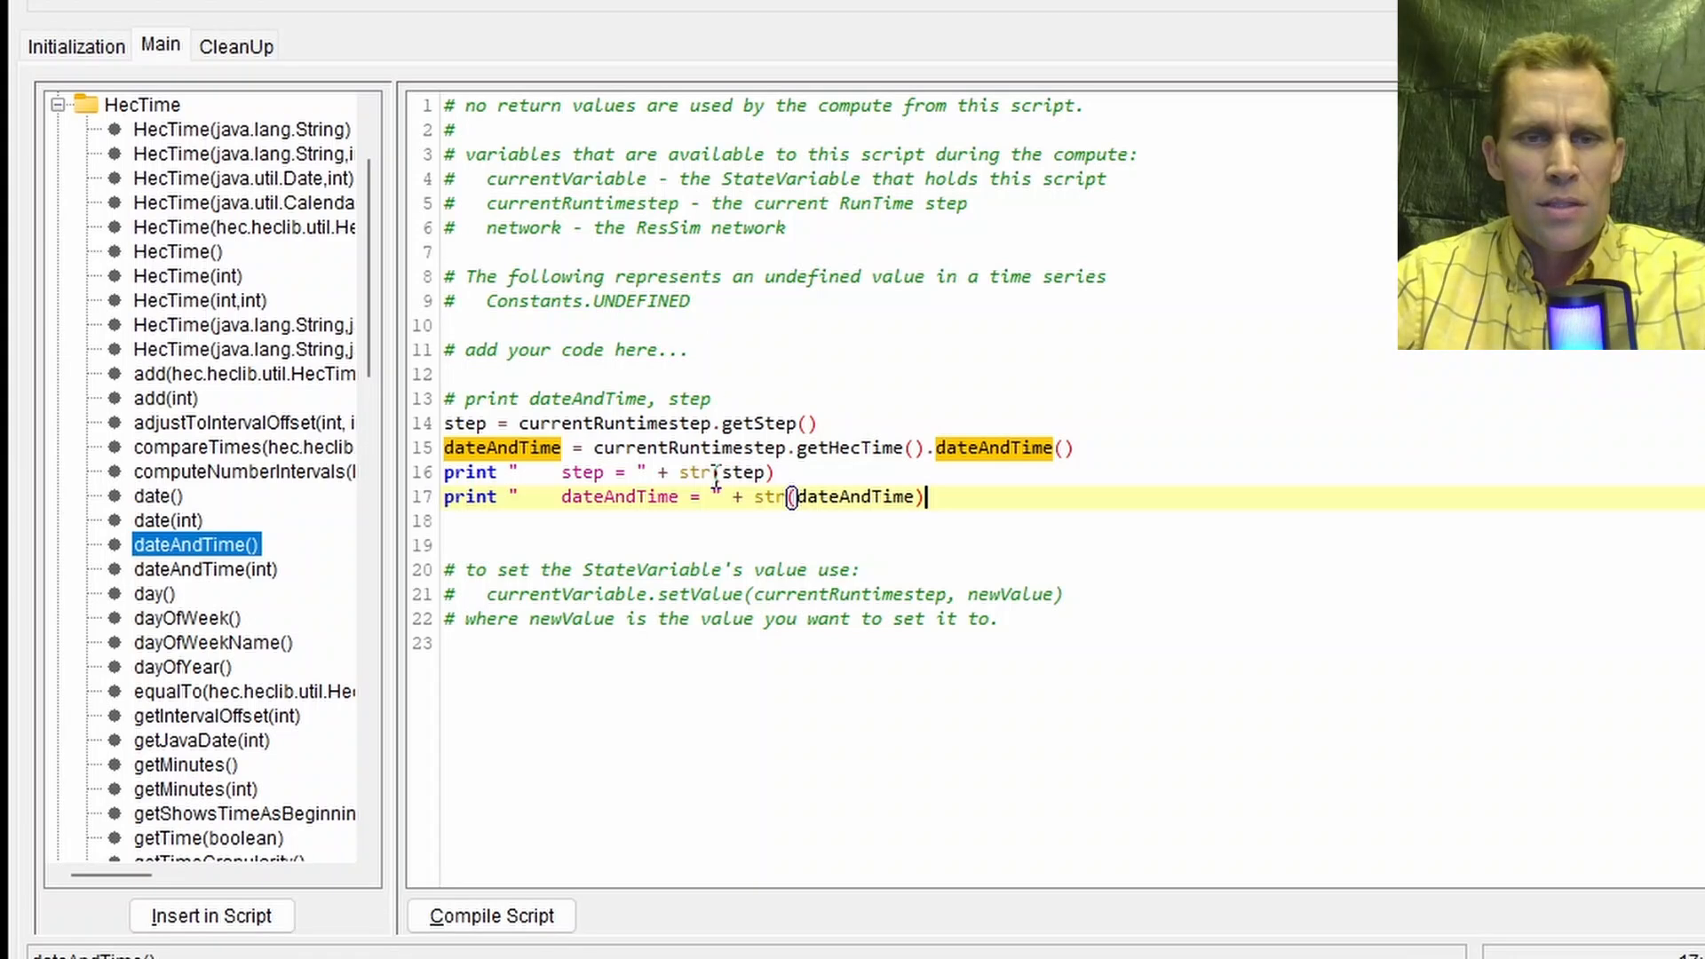
{"action": "left_click_drag", "start_coordinate": [930, 496], "coordinate": [539, 472]}
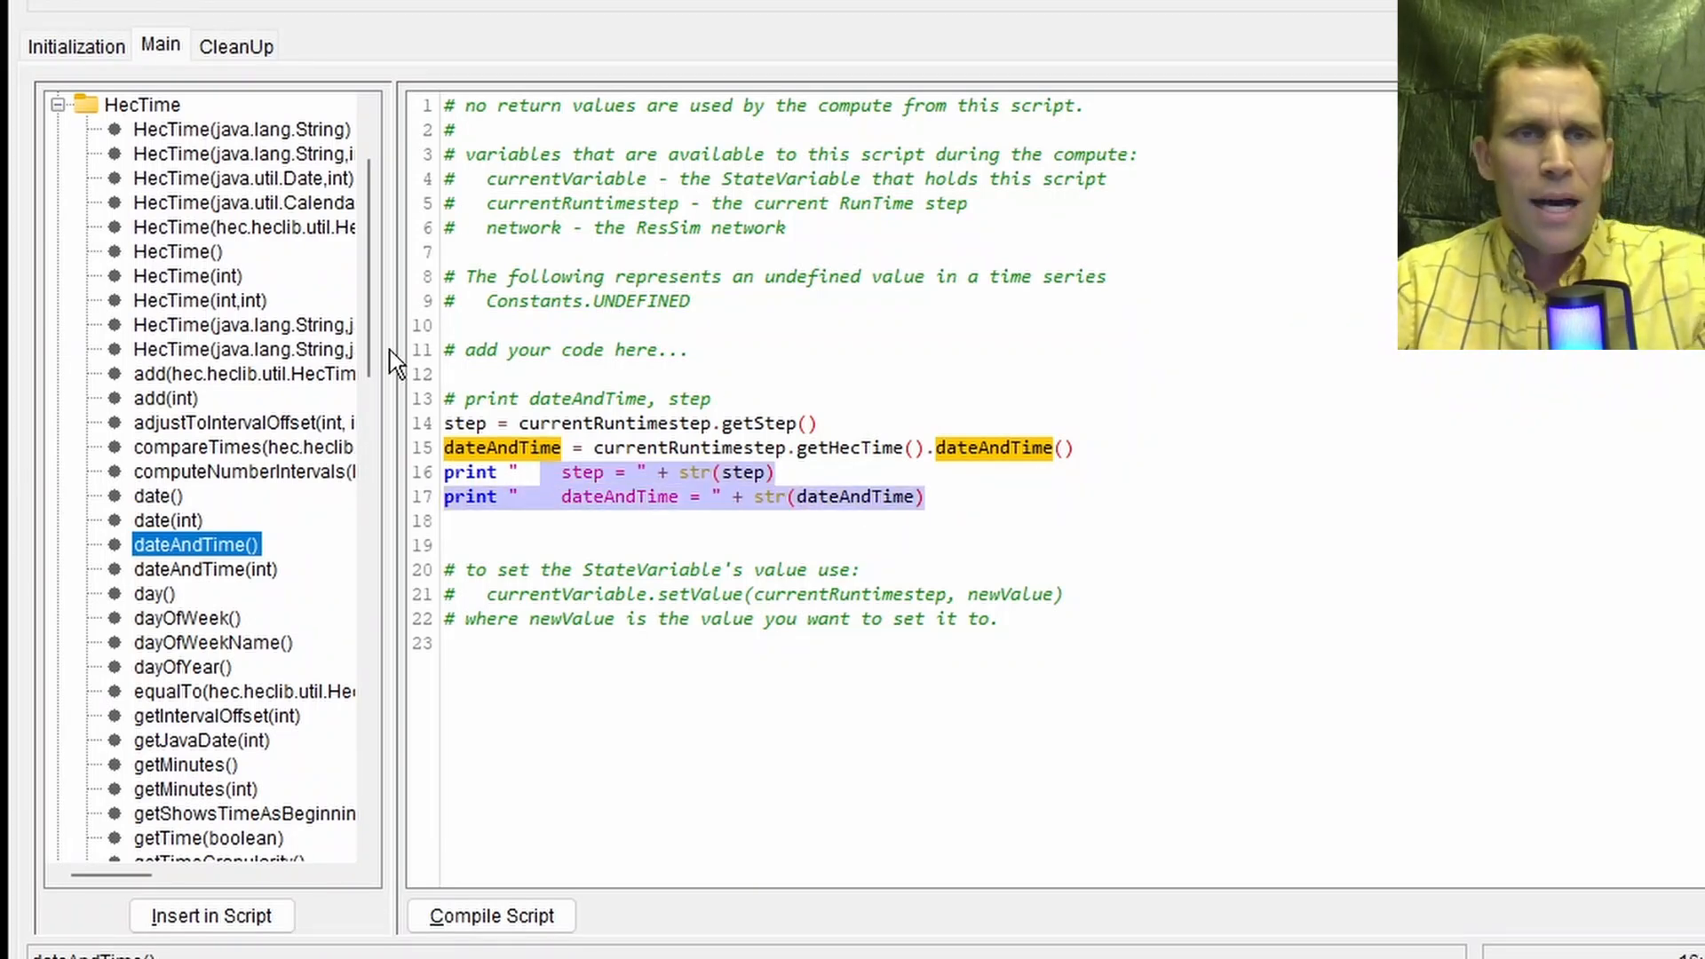
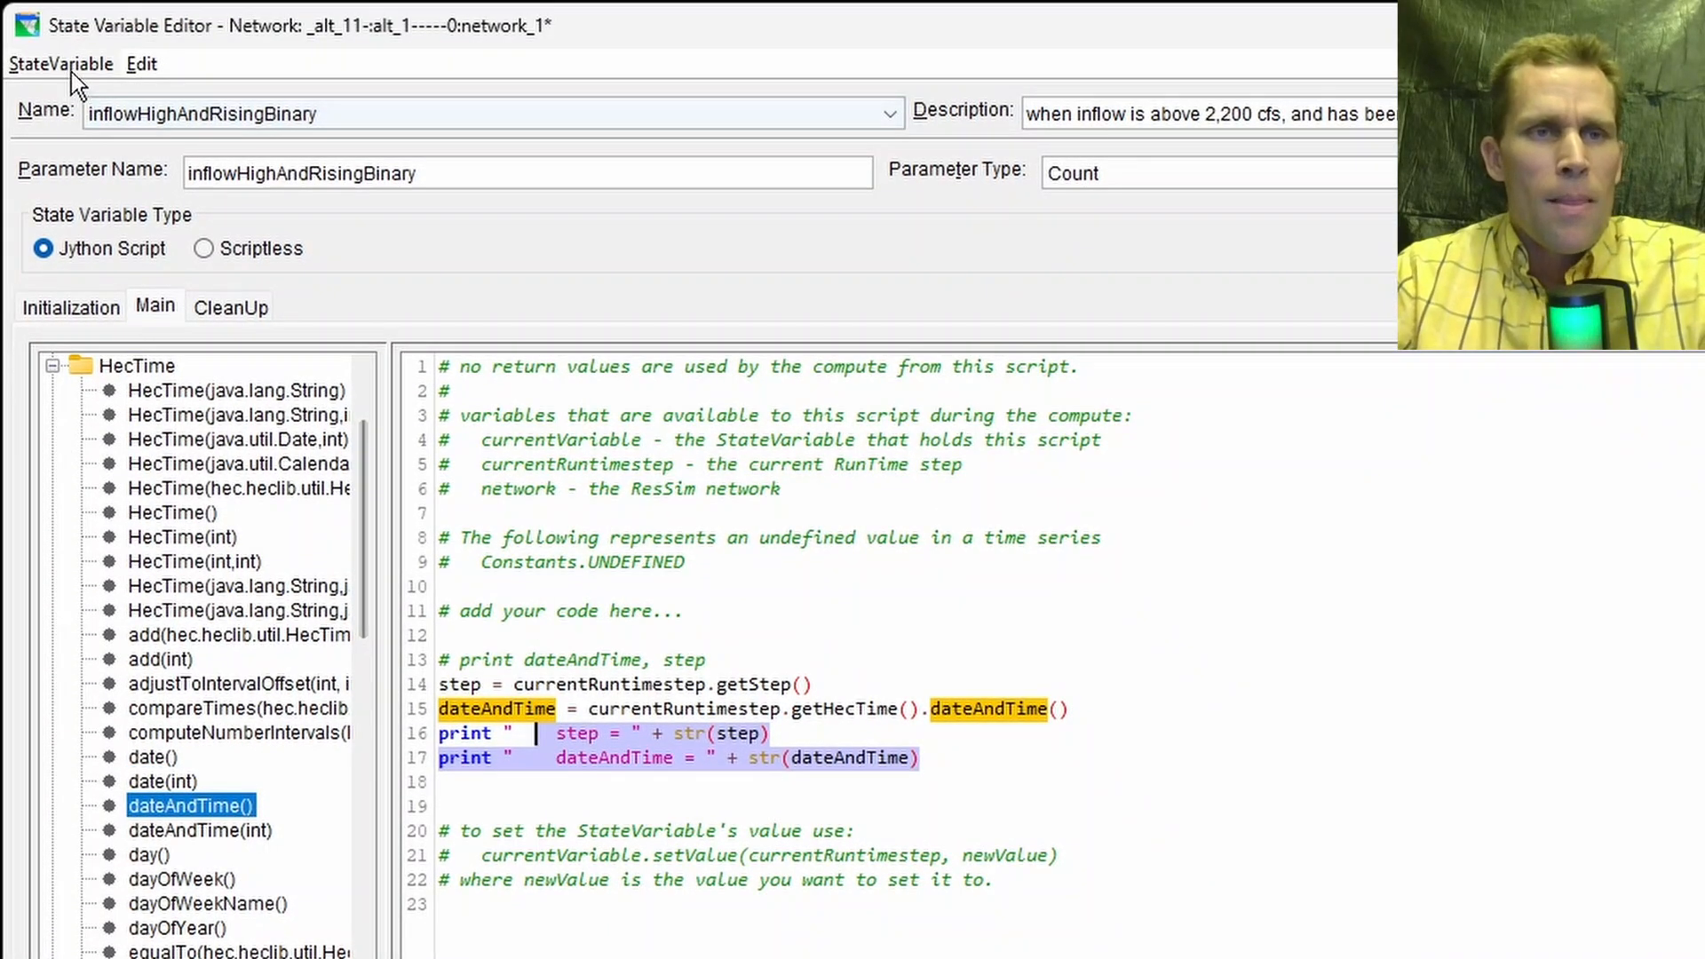
Step: Save the inflowHighAndRisingBinary state variable and move its editor window aside to reveal the simulation window
{"action": "left_click", "coordinate": [71, 70]}
{"action": "left_click", "coordinate": [85, 133]}
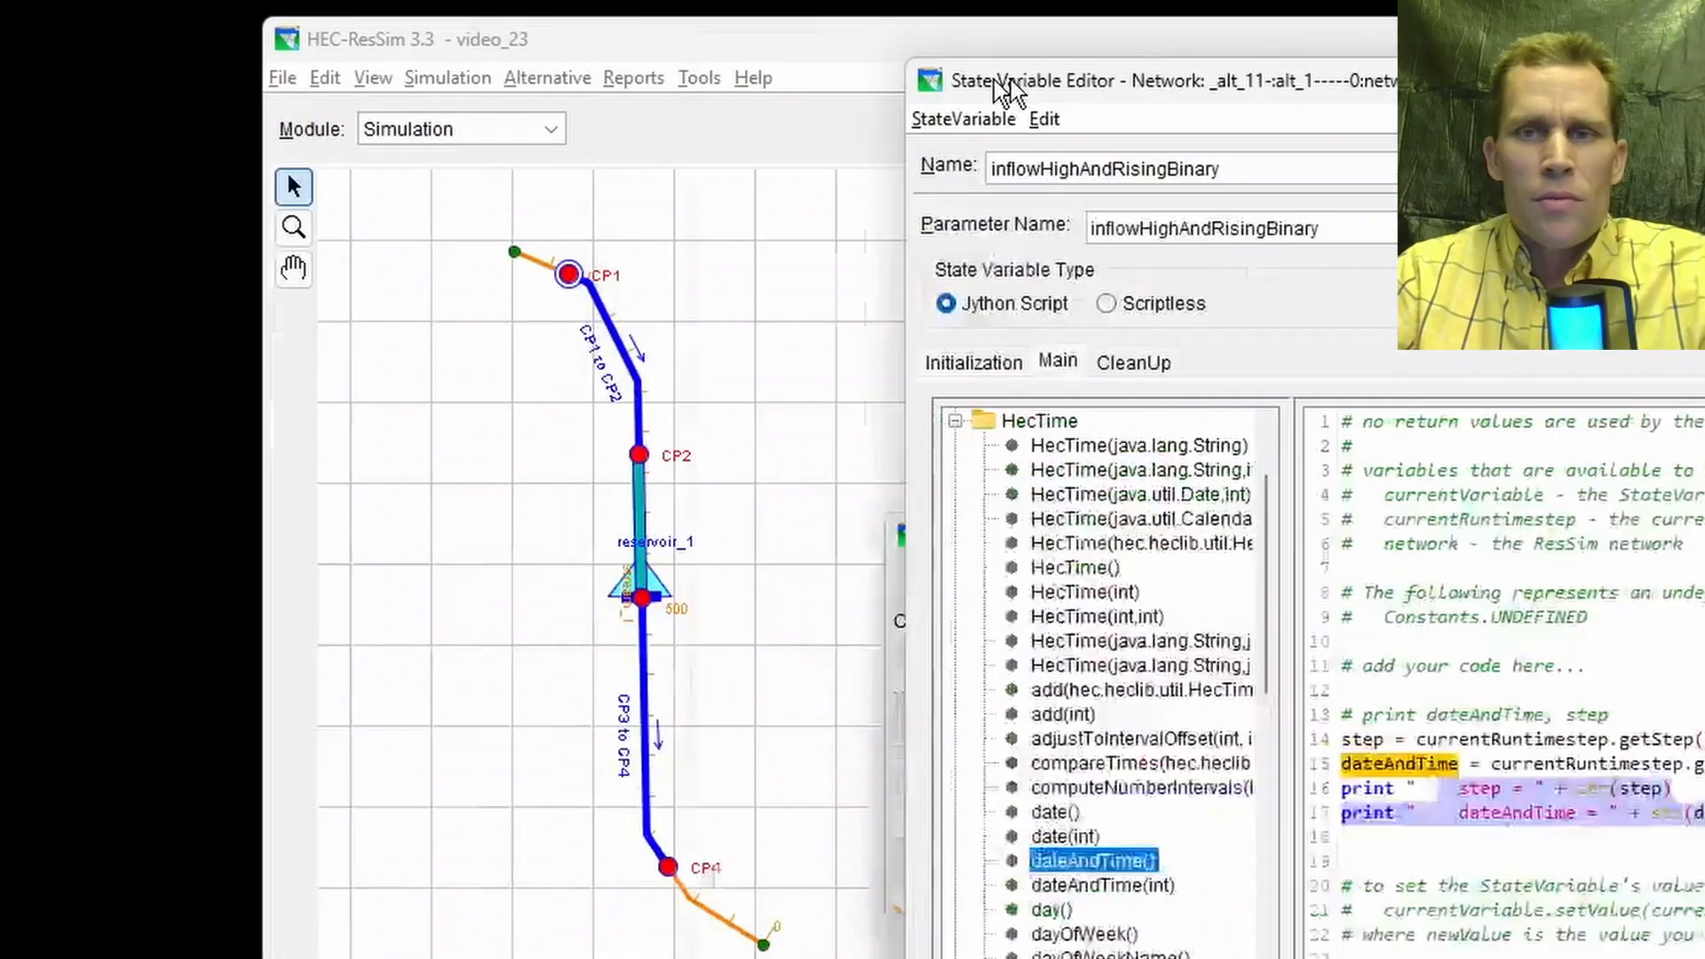
{"action": "left_click_drag", "start_coordinate": [92, 25], "coordinate": [675, 24]}
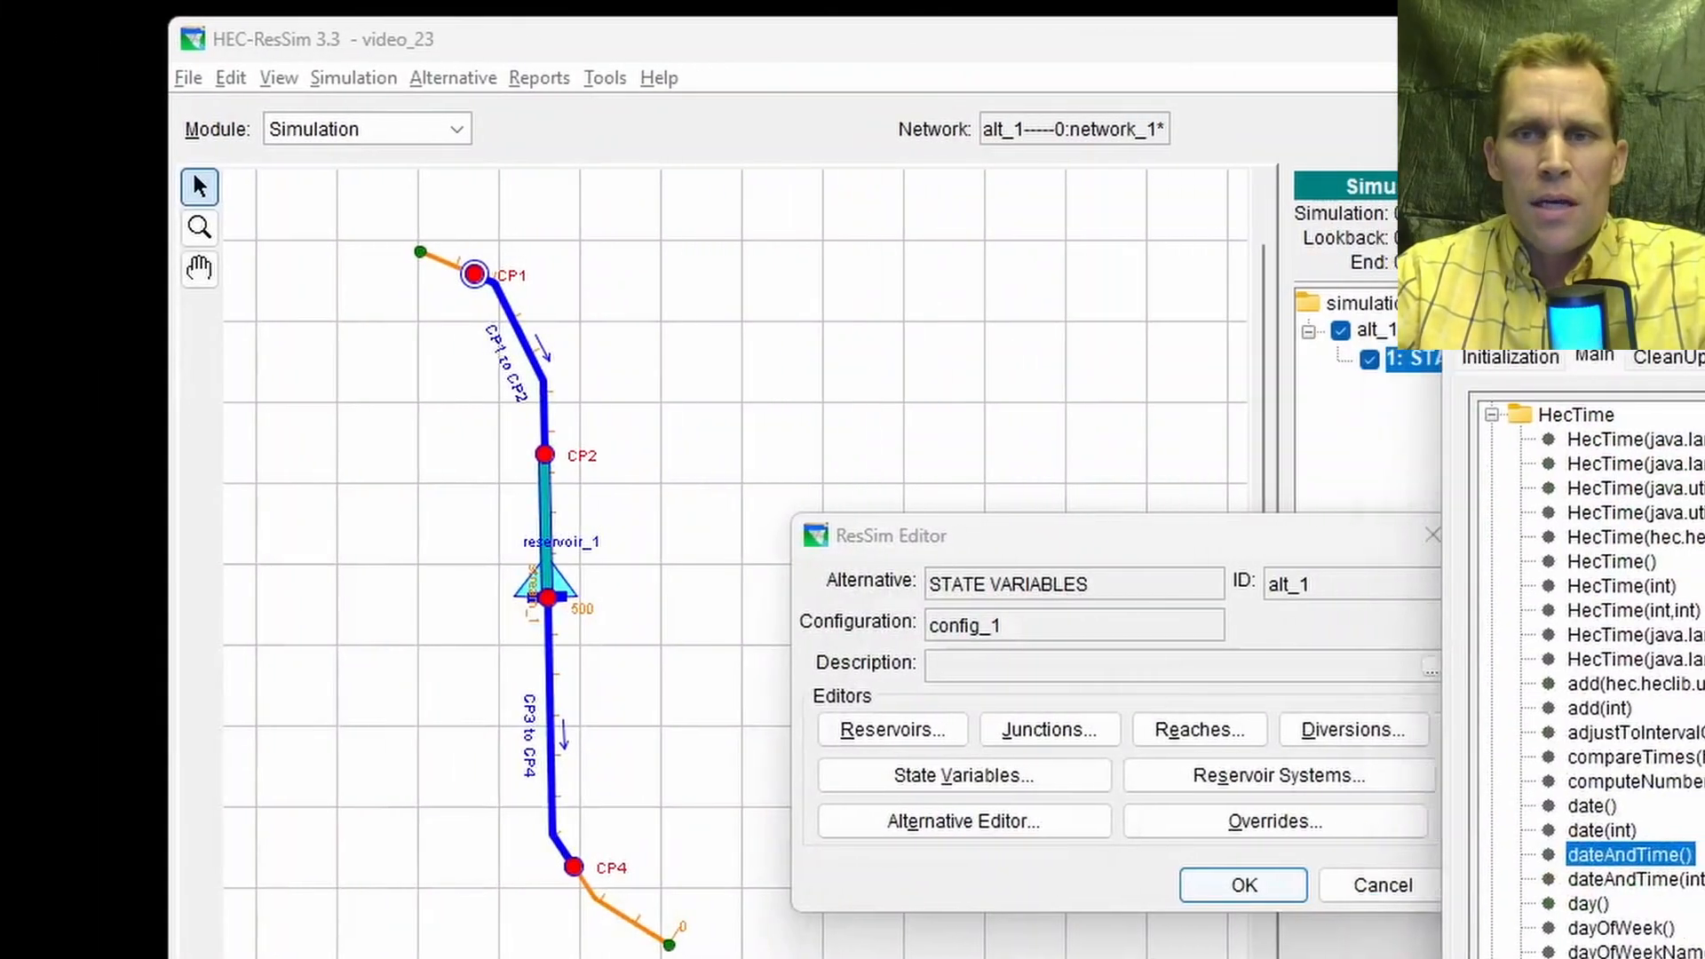
{"action": "left_click_drag", "start_coordinate": [1636, 25], "coordinate": [1639, 24]}
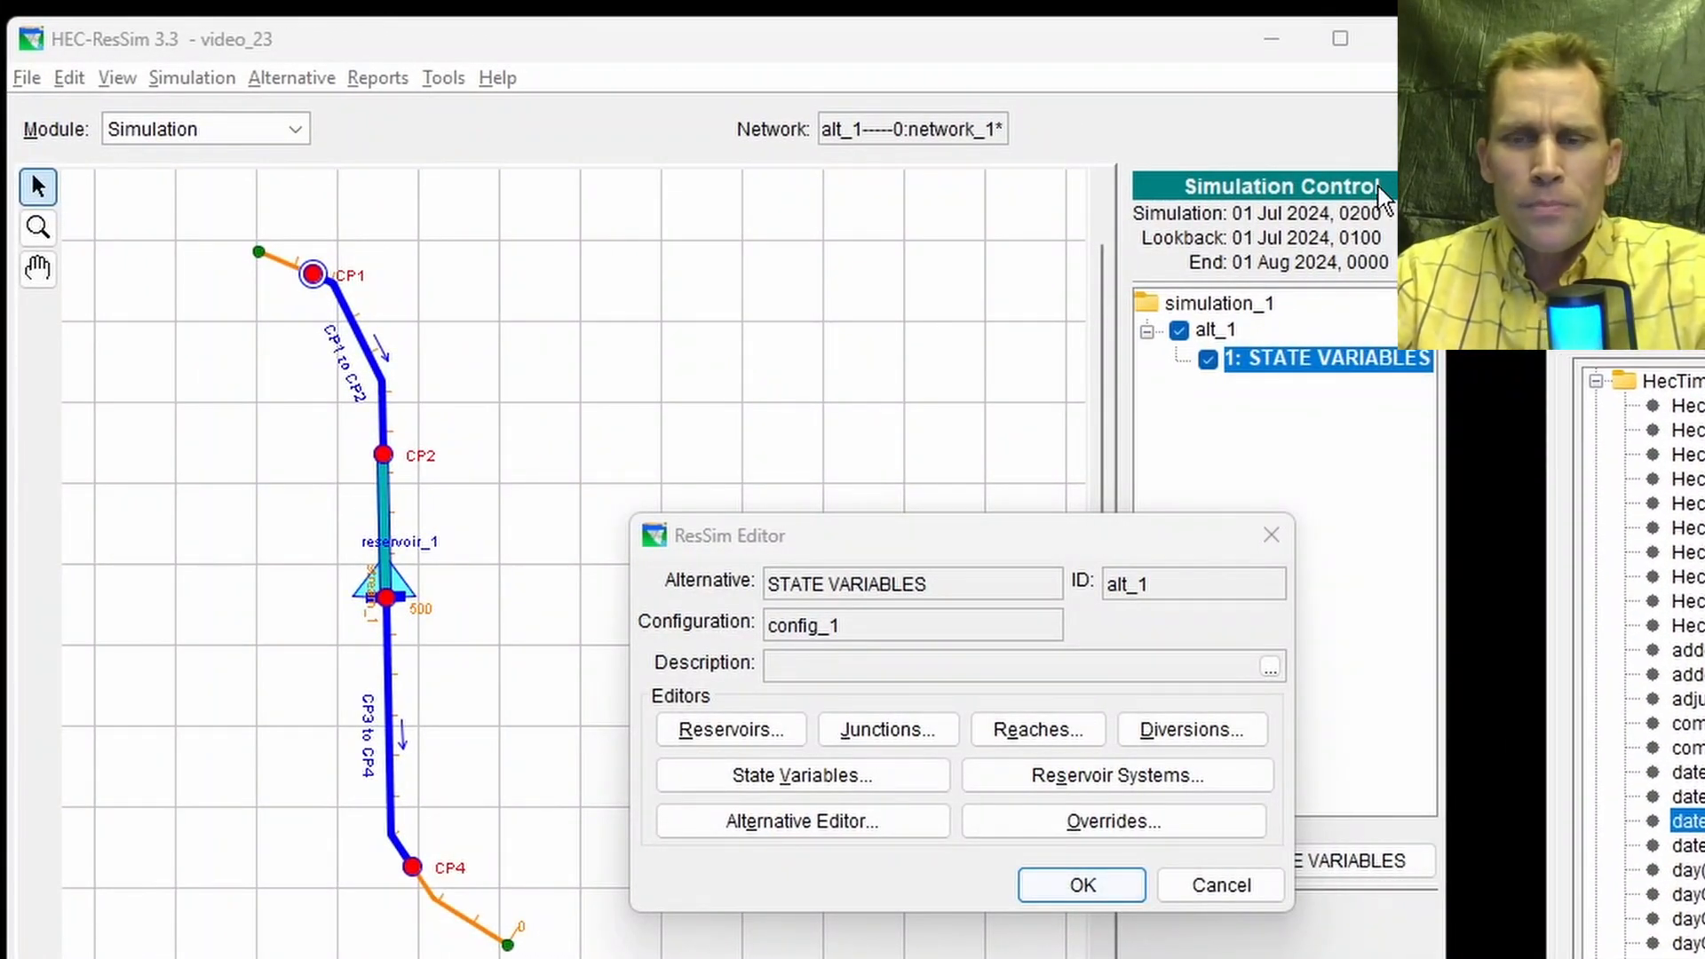
Step: Open the console log, place it beside the simulation window, enlarge it downward and go to its latest entries
{"action": "left_click", "coordinate": [442, 79]}
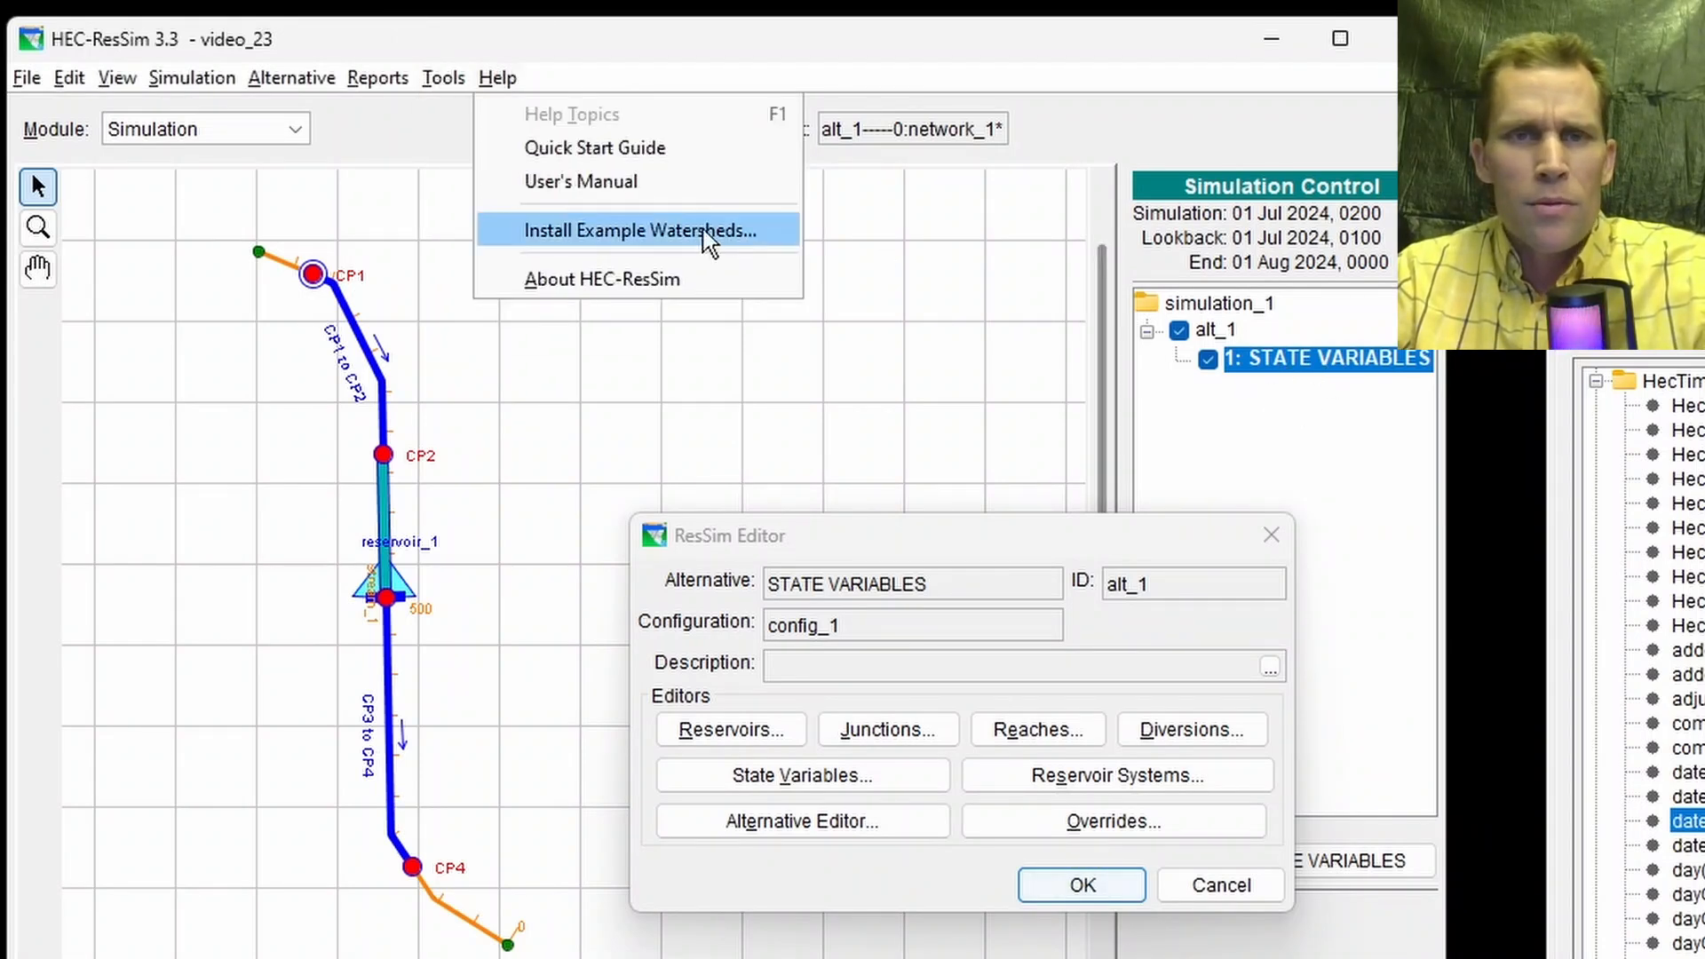
{"action": "mouse_move", "coordinate": [440, 78]}
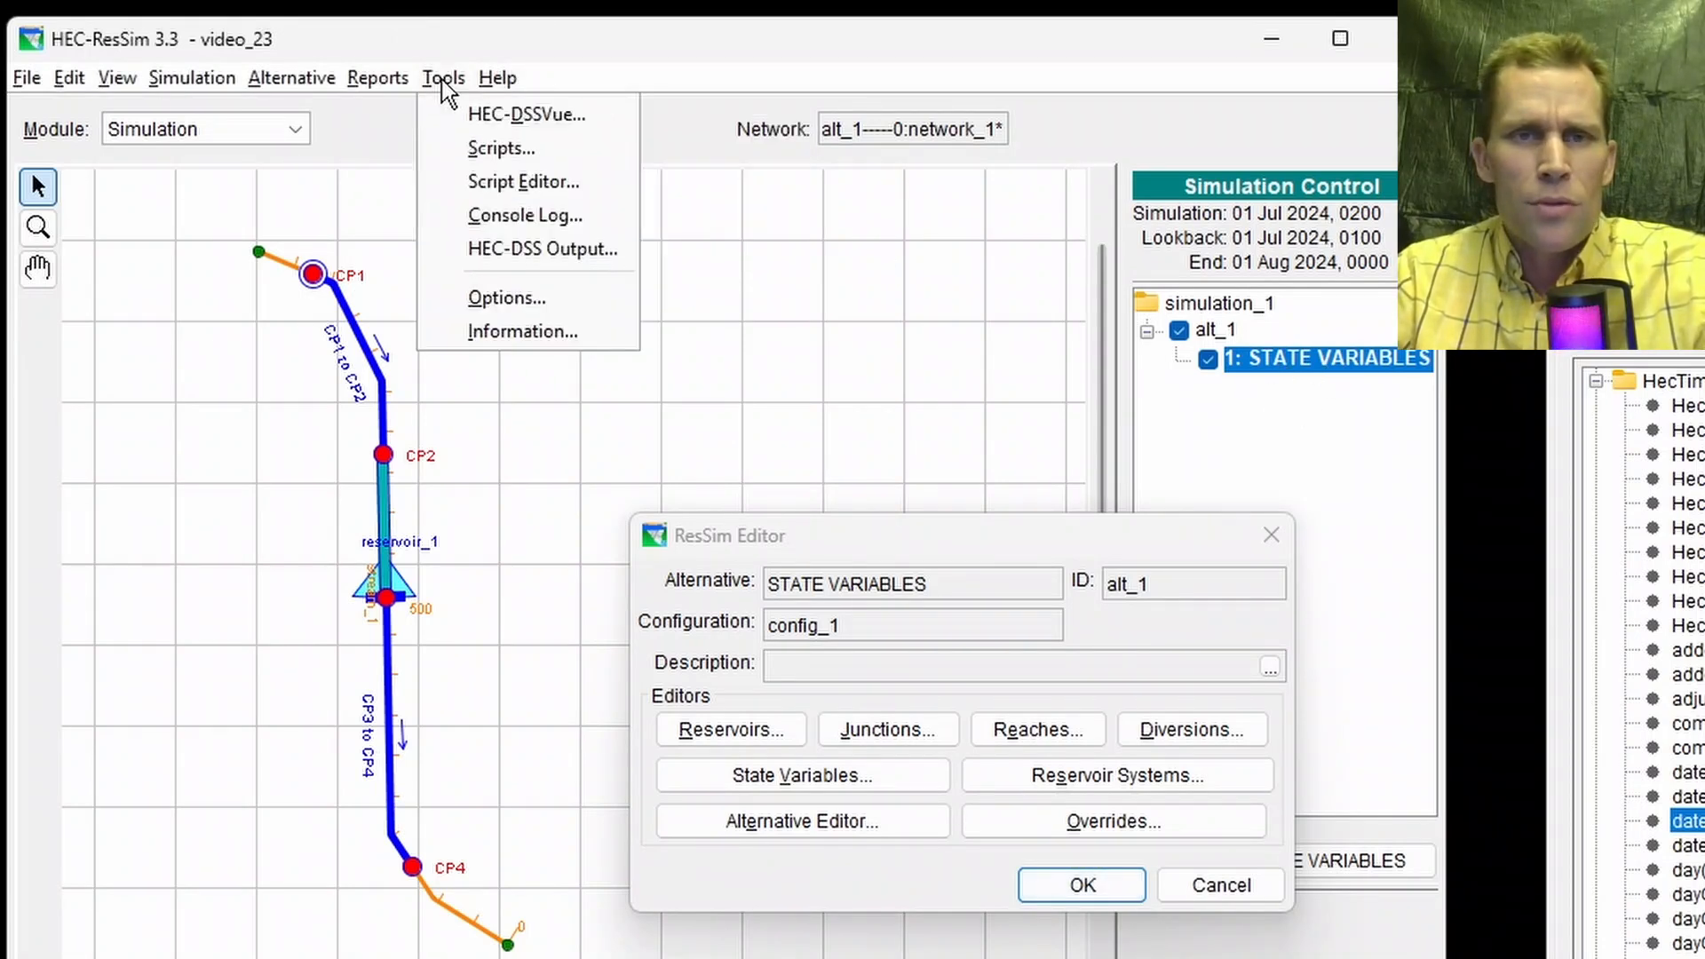
{"action": "left_click", "coordinate": [499, 216]}
{"action": "left_click_drag", "start_coordinate": [632, 377], "coordinate": [16, 153]}
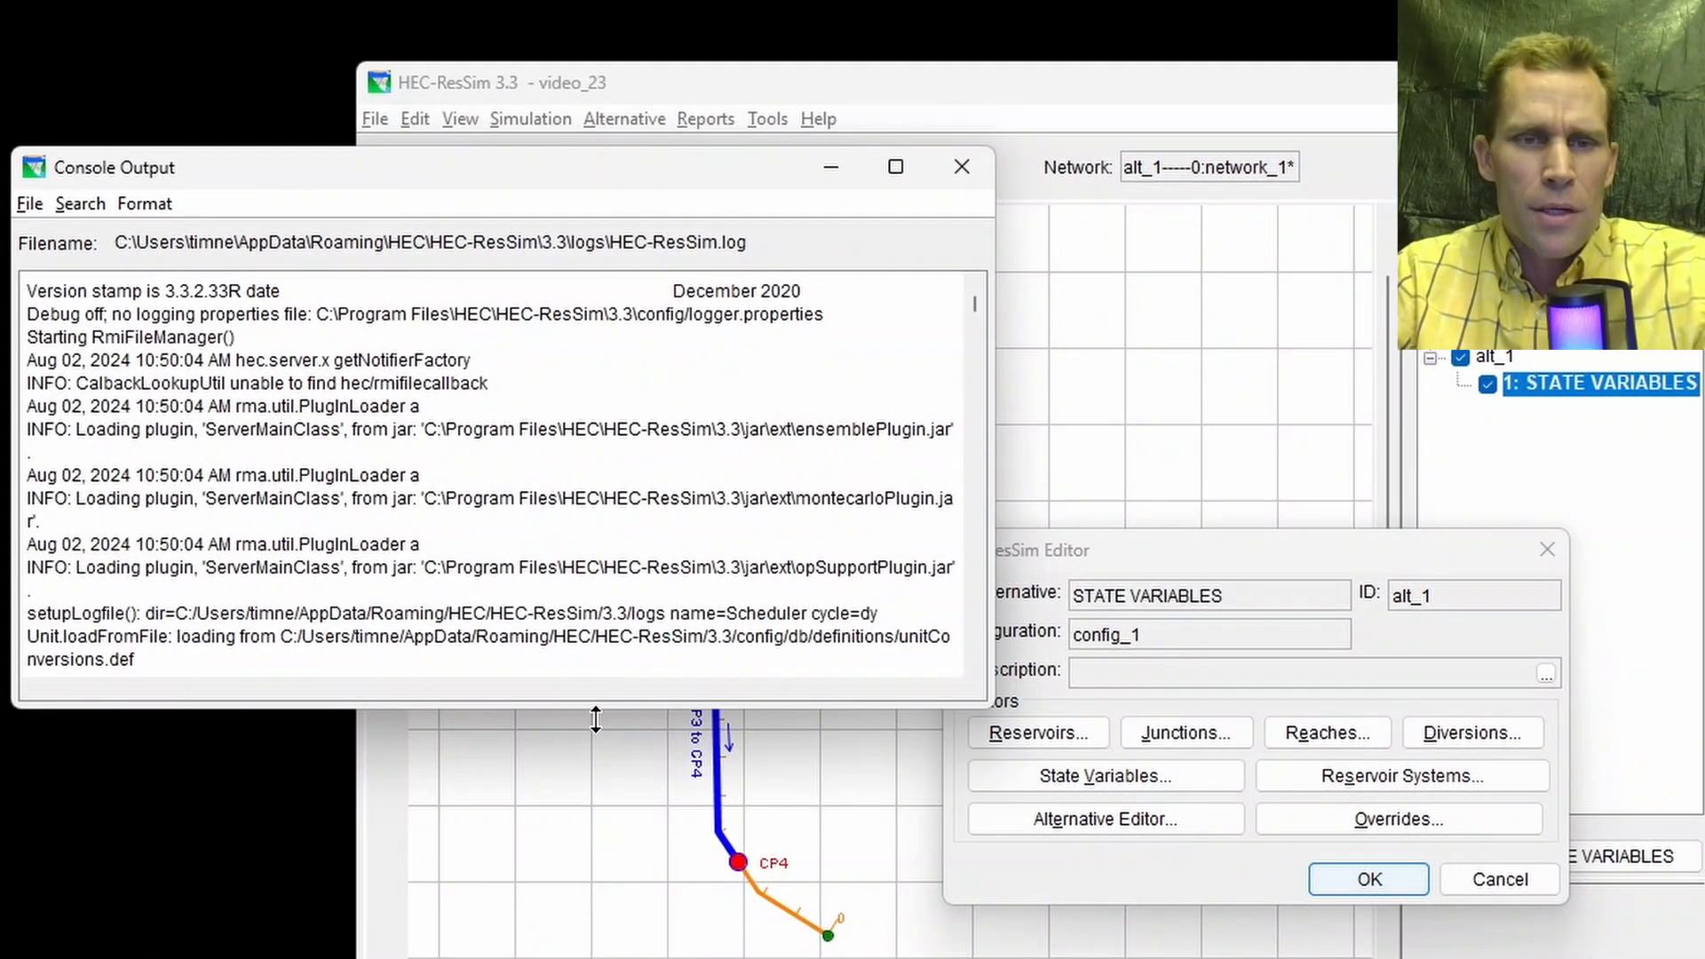
{"action": "left_click_drag", "start_coordinate": [596, 711], "coordinate": [596, 955]}
{"action": "scroll", "coordinate": [730, 785], "scroll_direction": "down", "scroll_amount": 10}
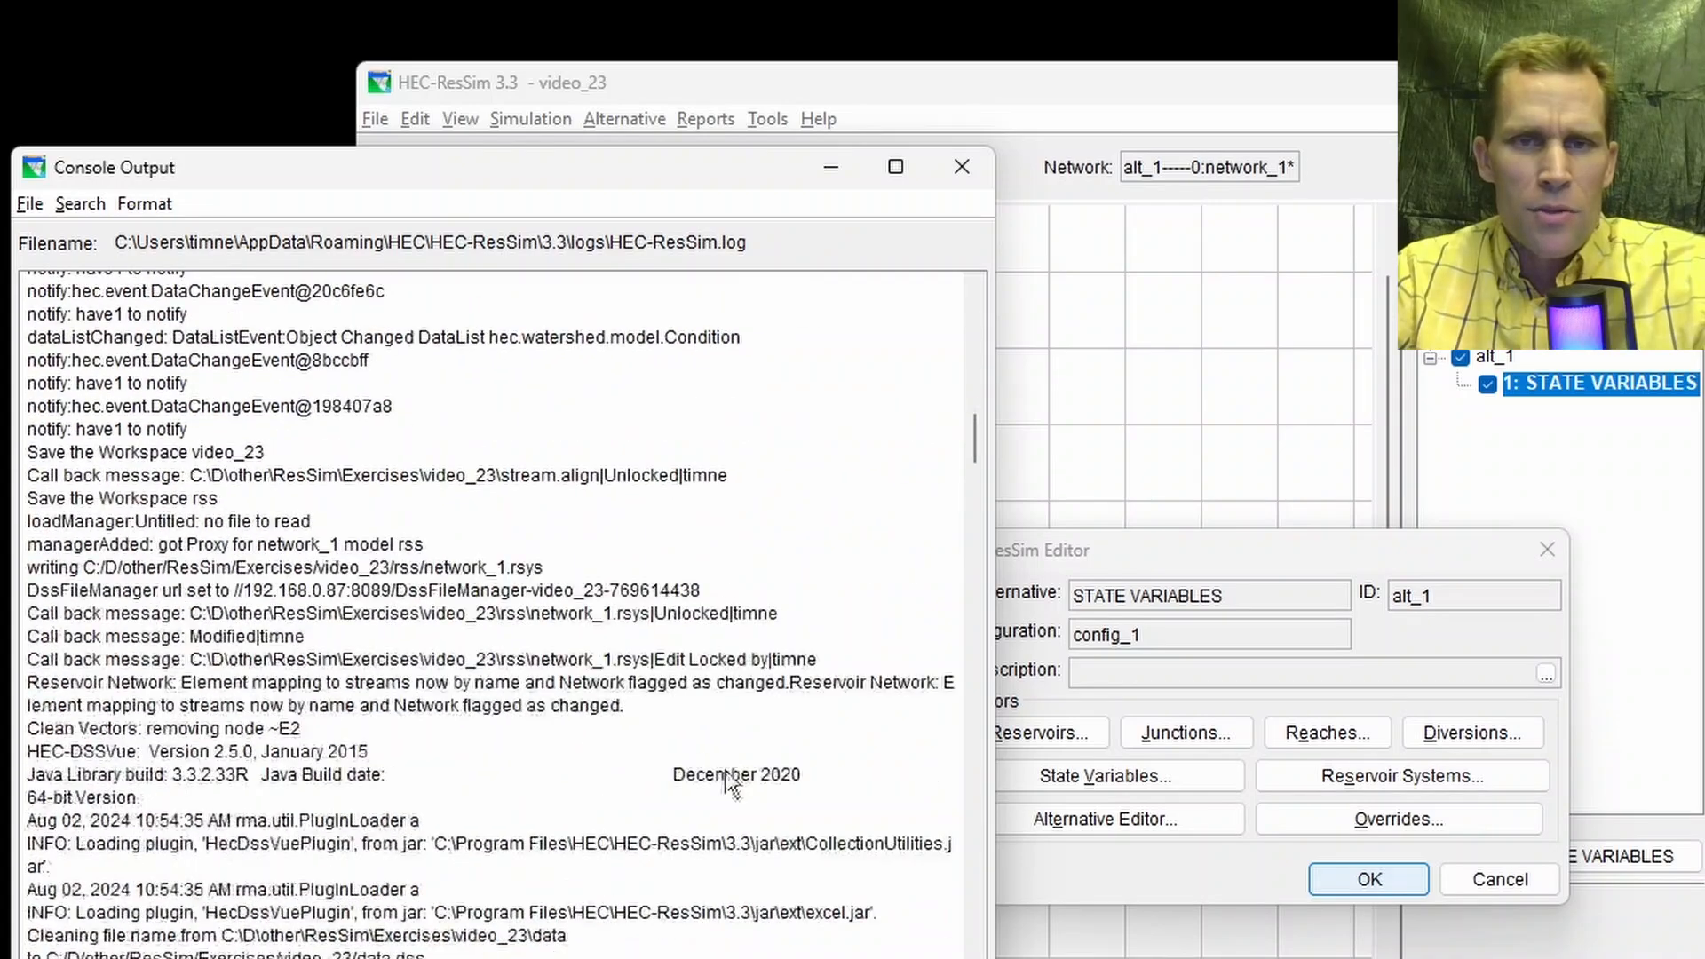
{"action": "left_click_drag", "start_coordinate": [975, 446], "coordinate": [869, 910]}
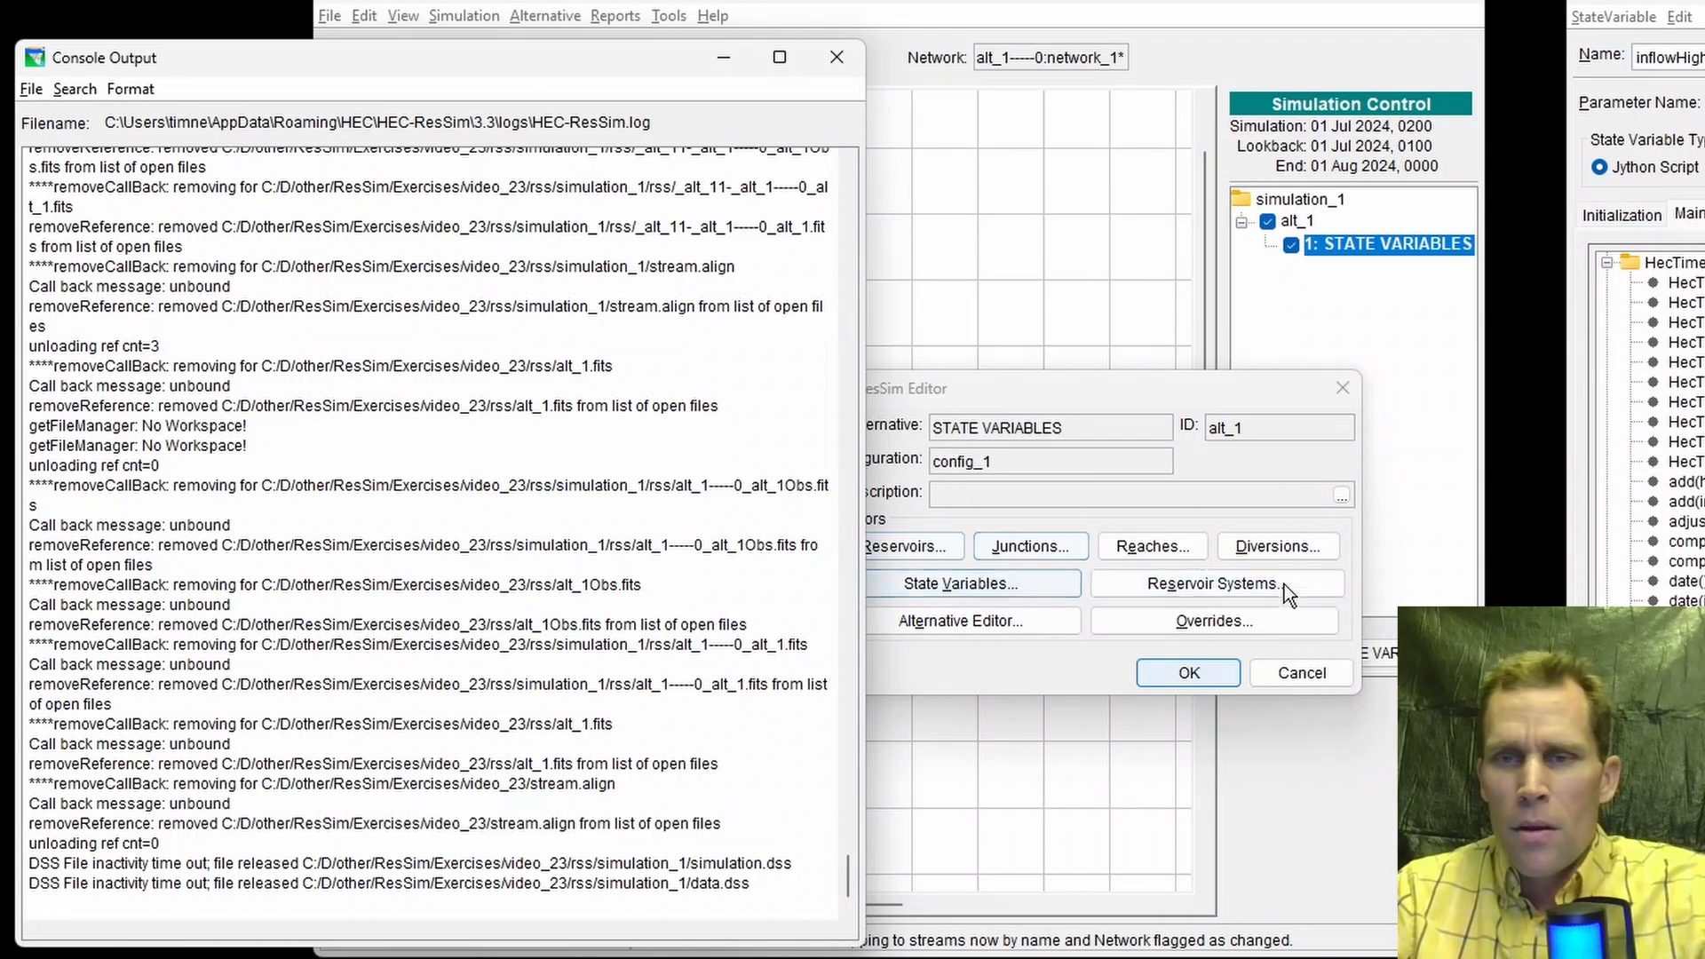
Step: Compute the STATE VARIABLES trial and close the compute message window
{"action": "right_click", "coordinate": [1363, 247]}
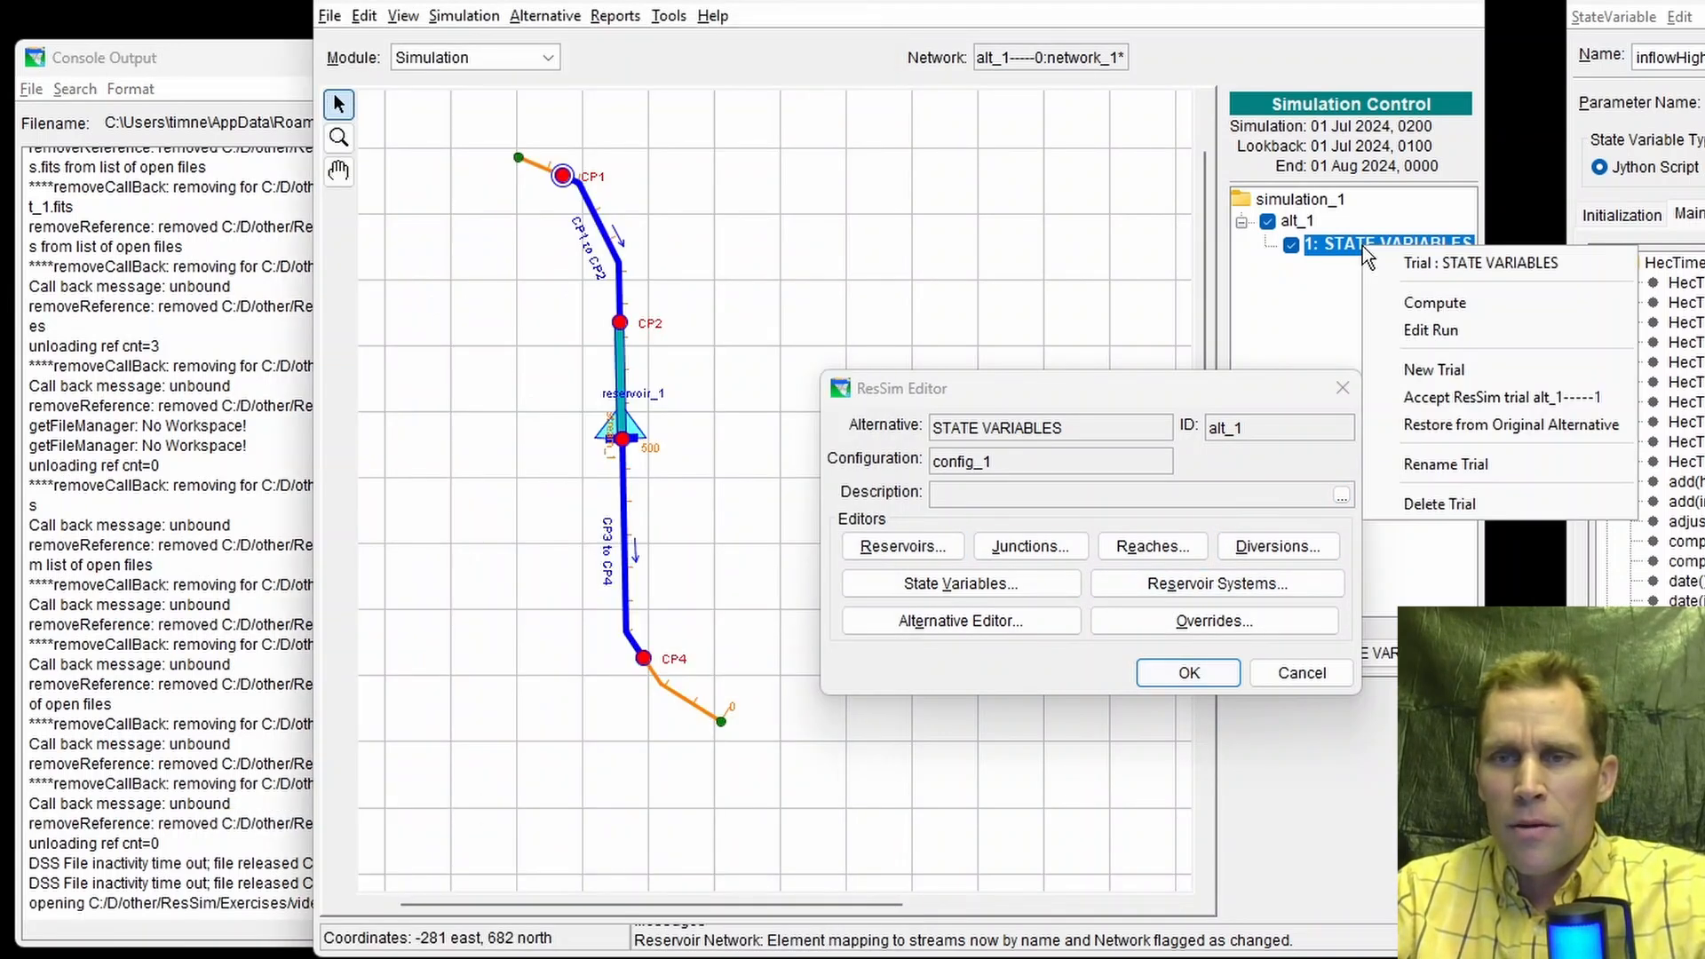
{"action": "left_click", "coordinate": [1423, 305]}
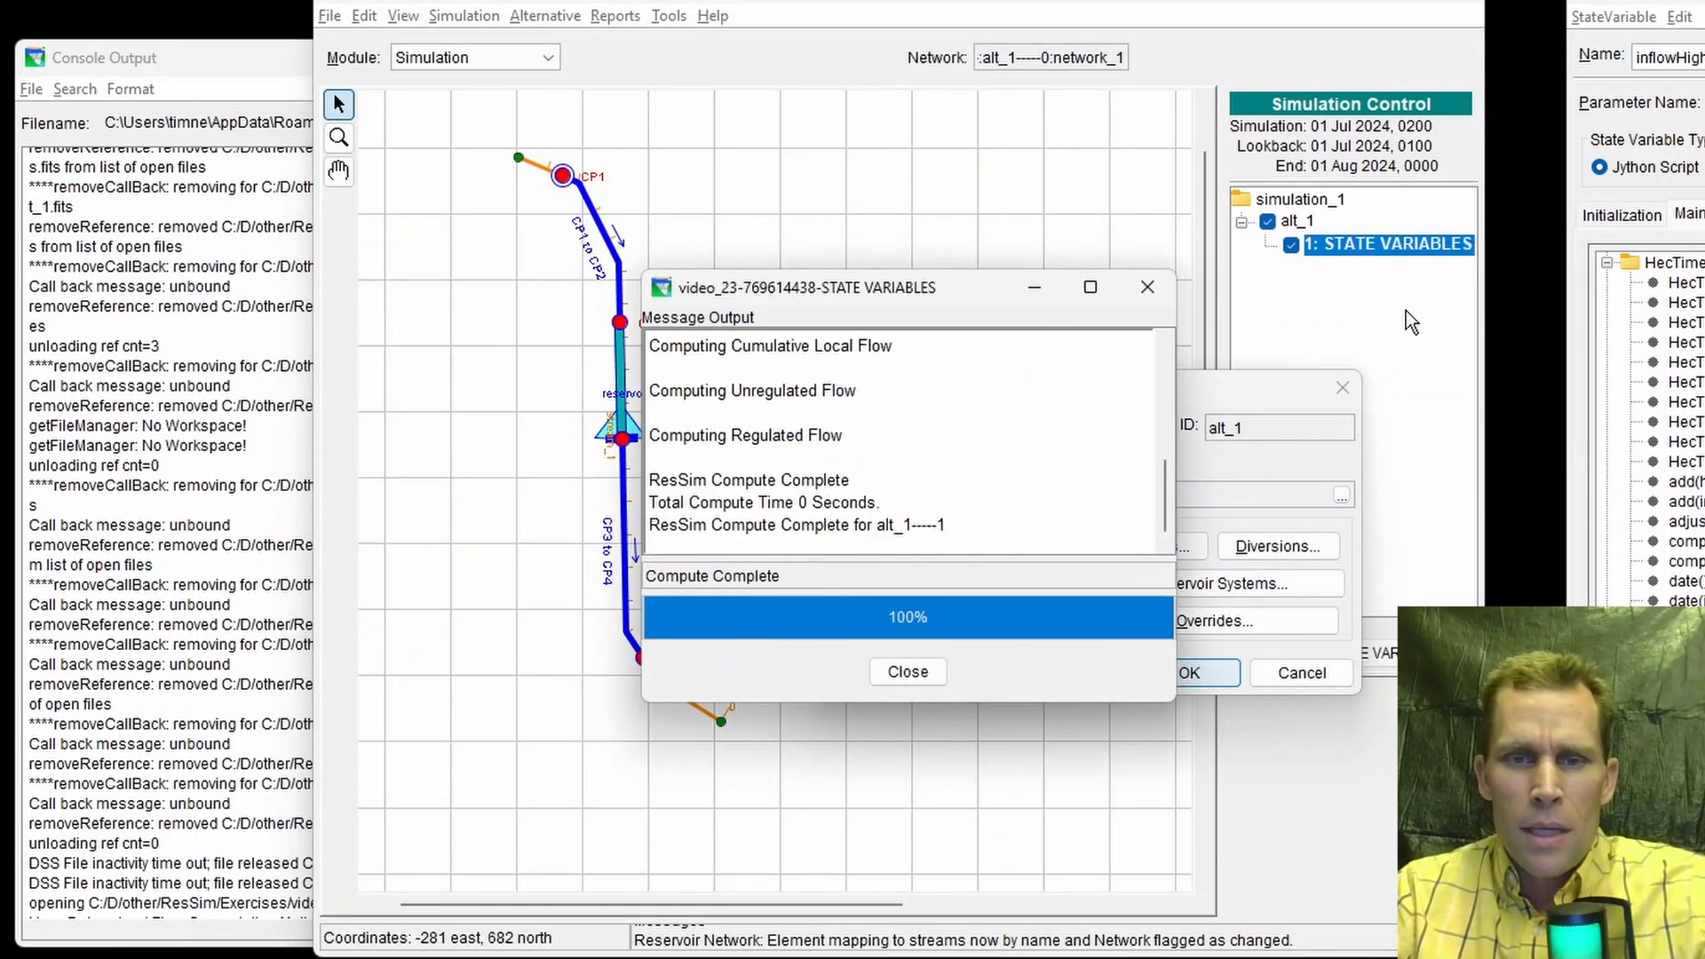
{"action": "left_click", "coordinate": [911, 675]}
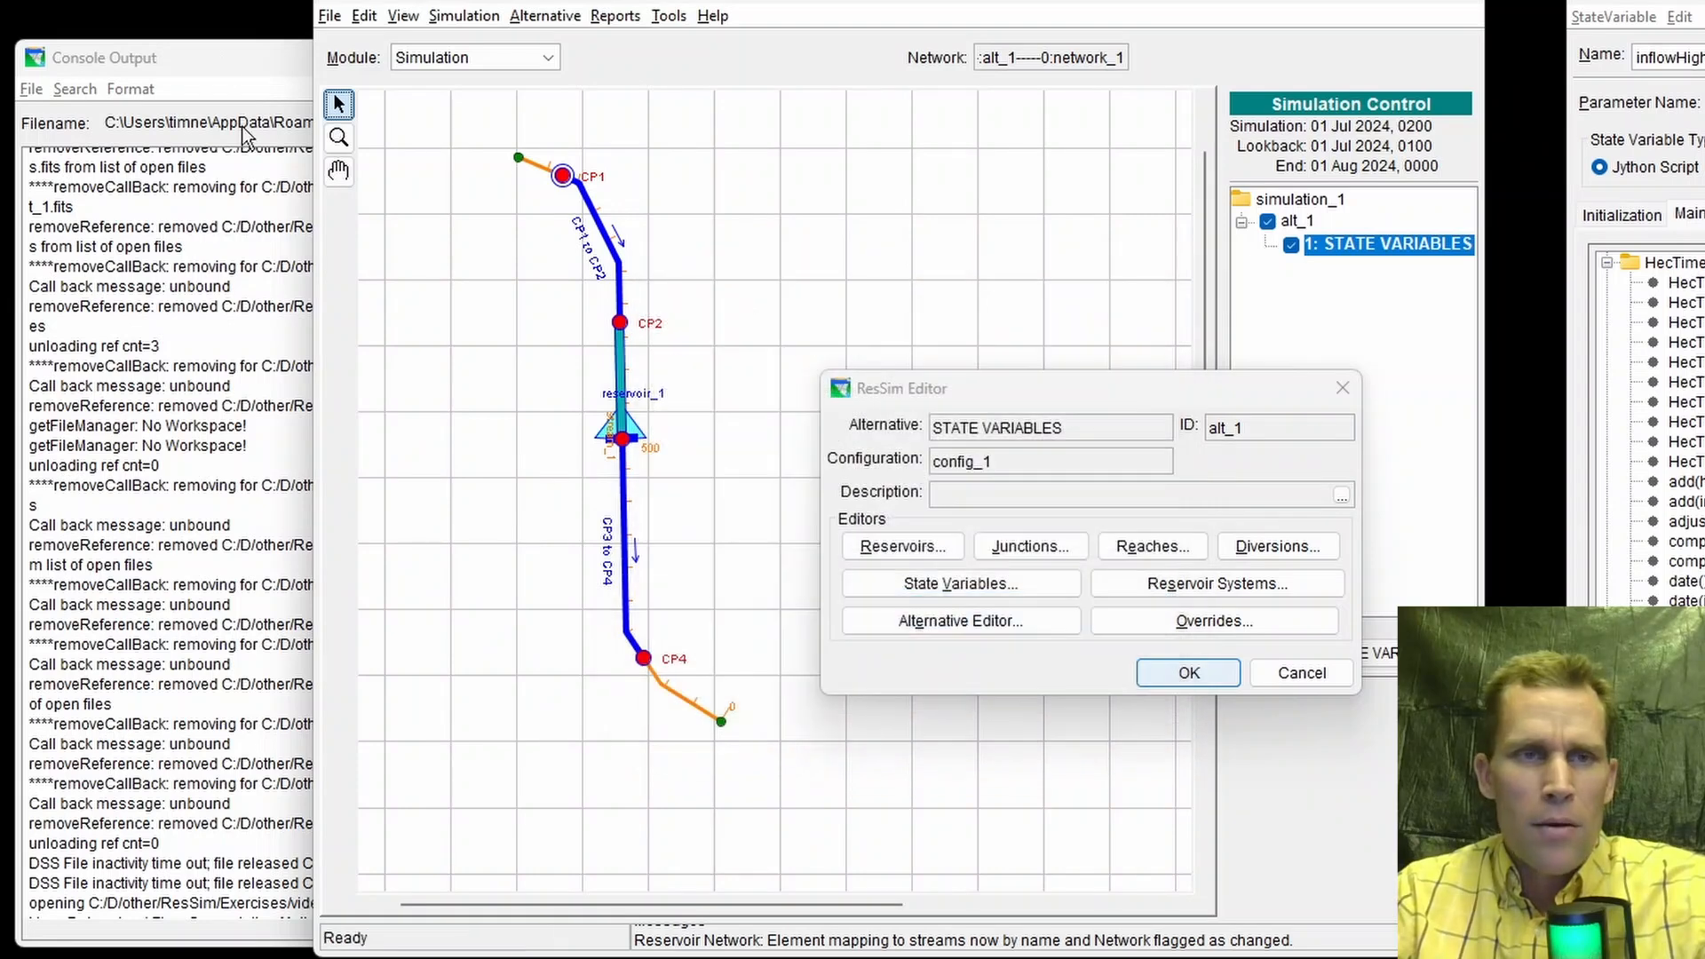
Step: Examine the console log around "Start Console Log Output" for the script's printed step and dateAndTime lines
{"action": "left_click", "coordinate": [222, 57]}
{"action": "scroll", "coordinate": [342, 576], "scroll_direction": "down", "scroll_amount": 15}
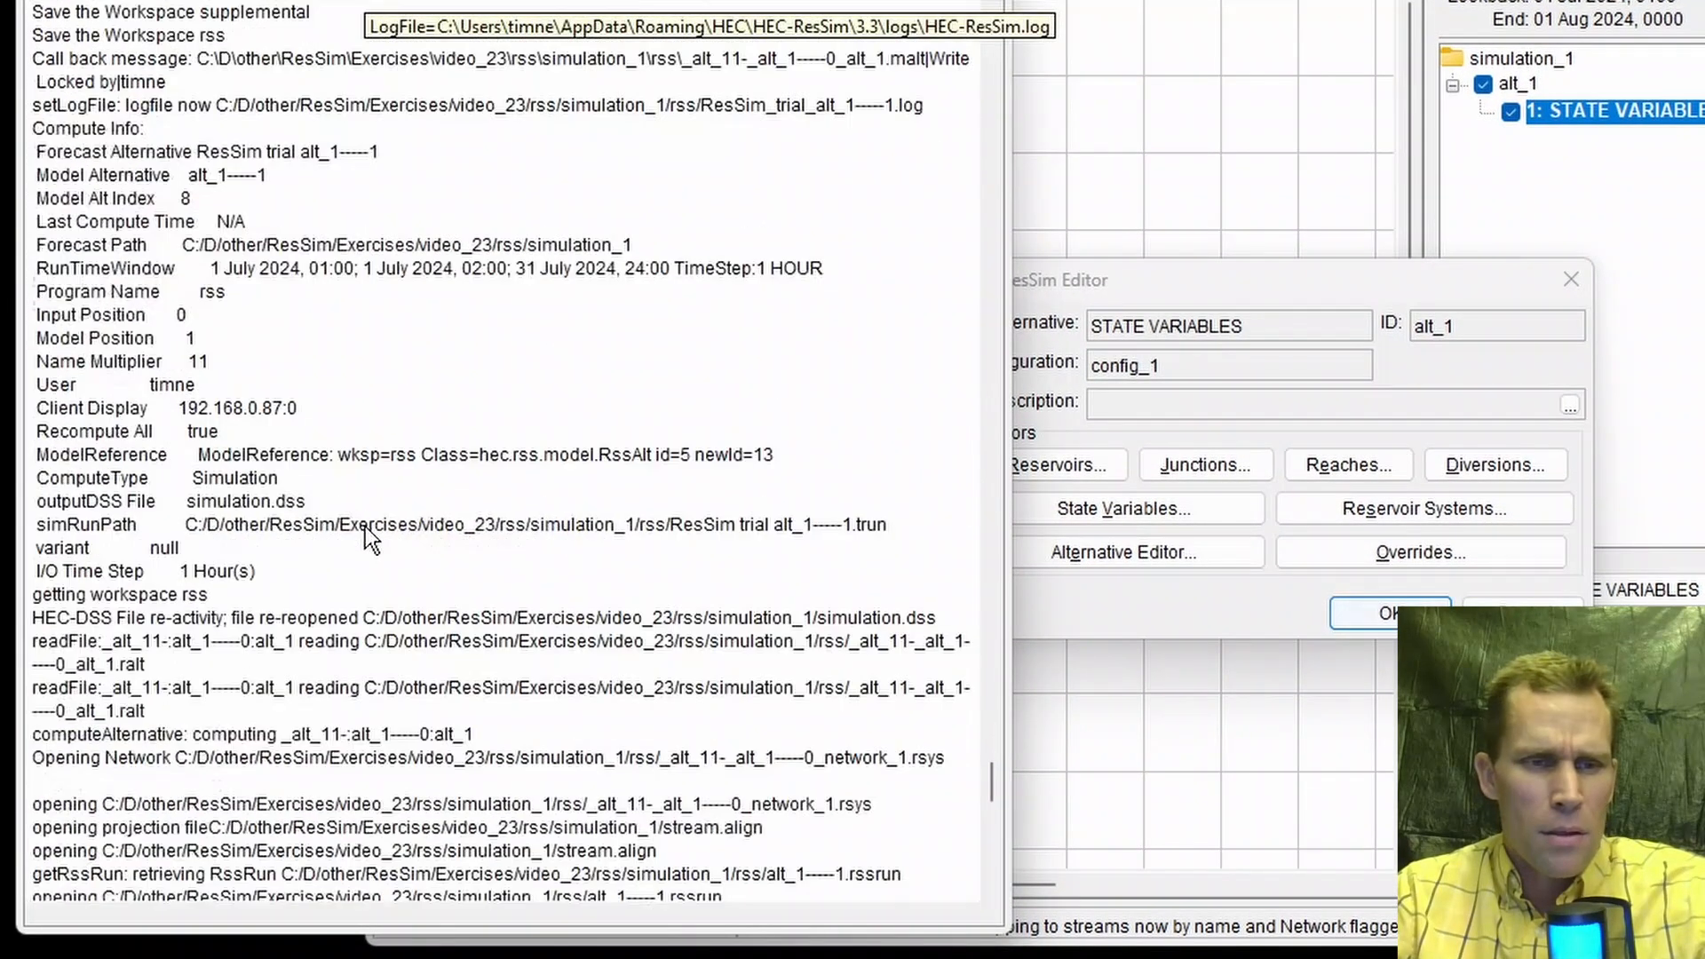
{"action": "scroll", "coordinate": [365, 526], "scroll_direction": "down", "scroll_amount": 16}
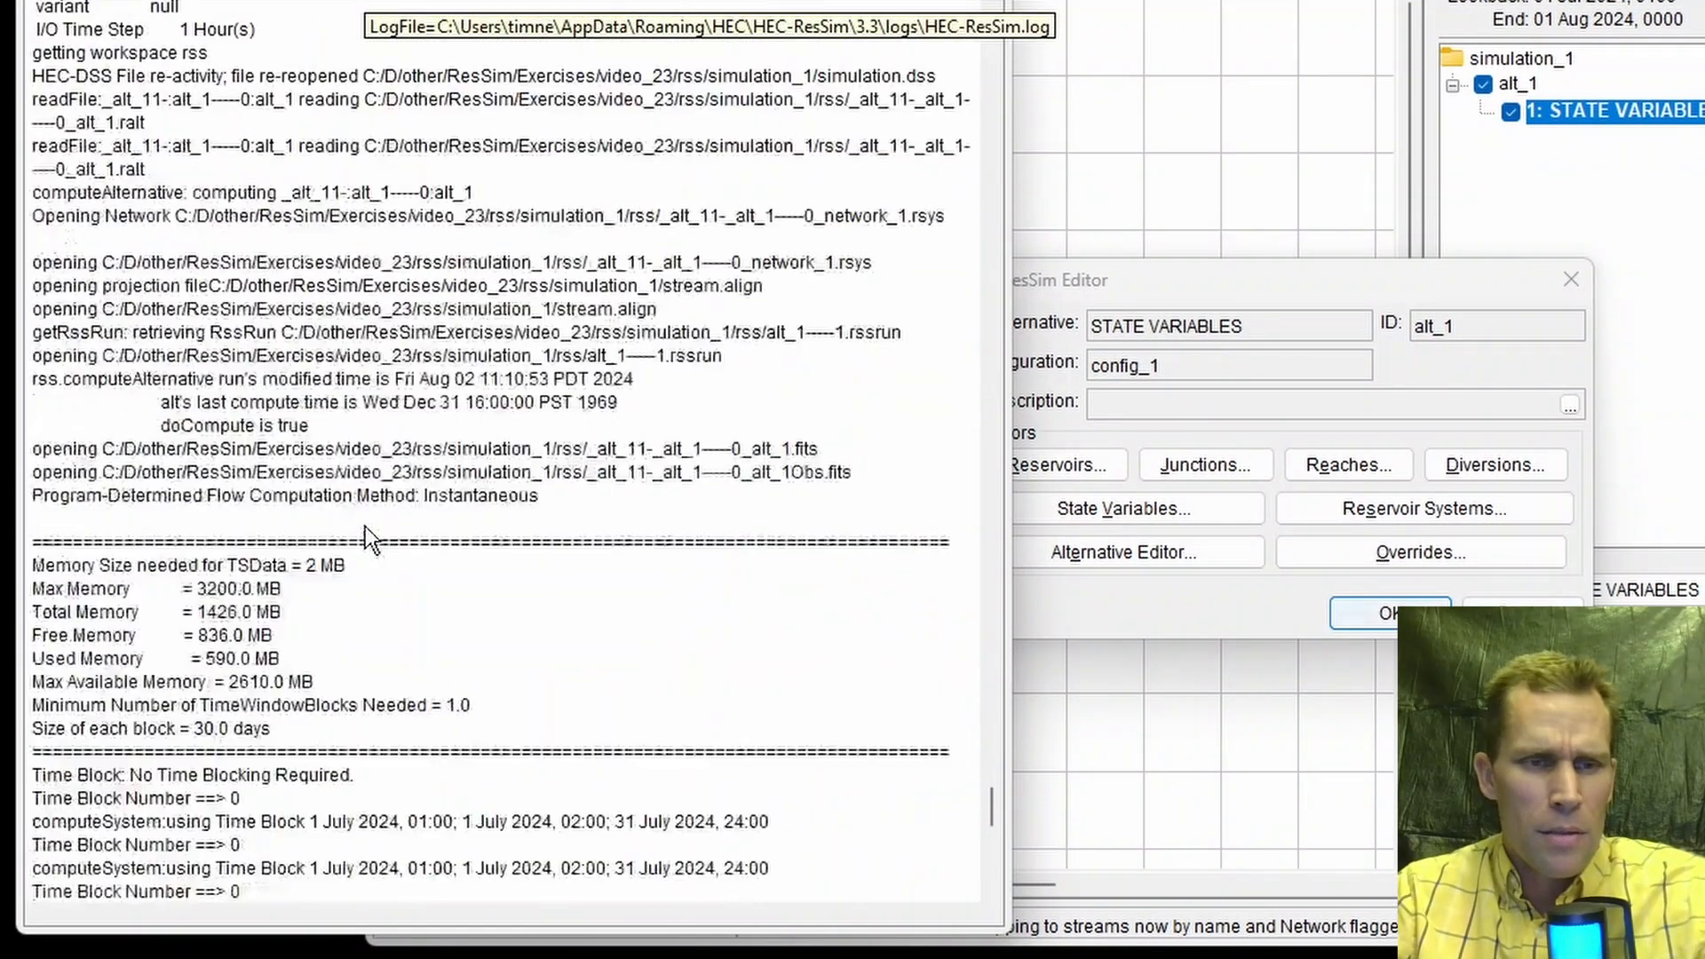
{"action": "left_click_drag", "start_coordinate": [281, 487], "coordinate": [94, 499]}
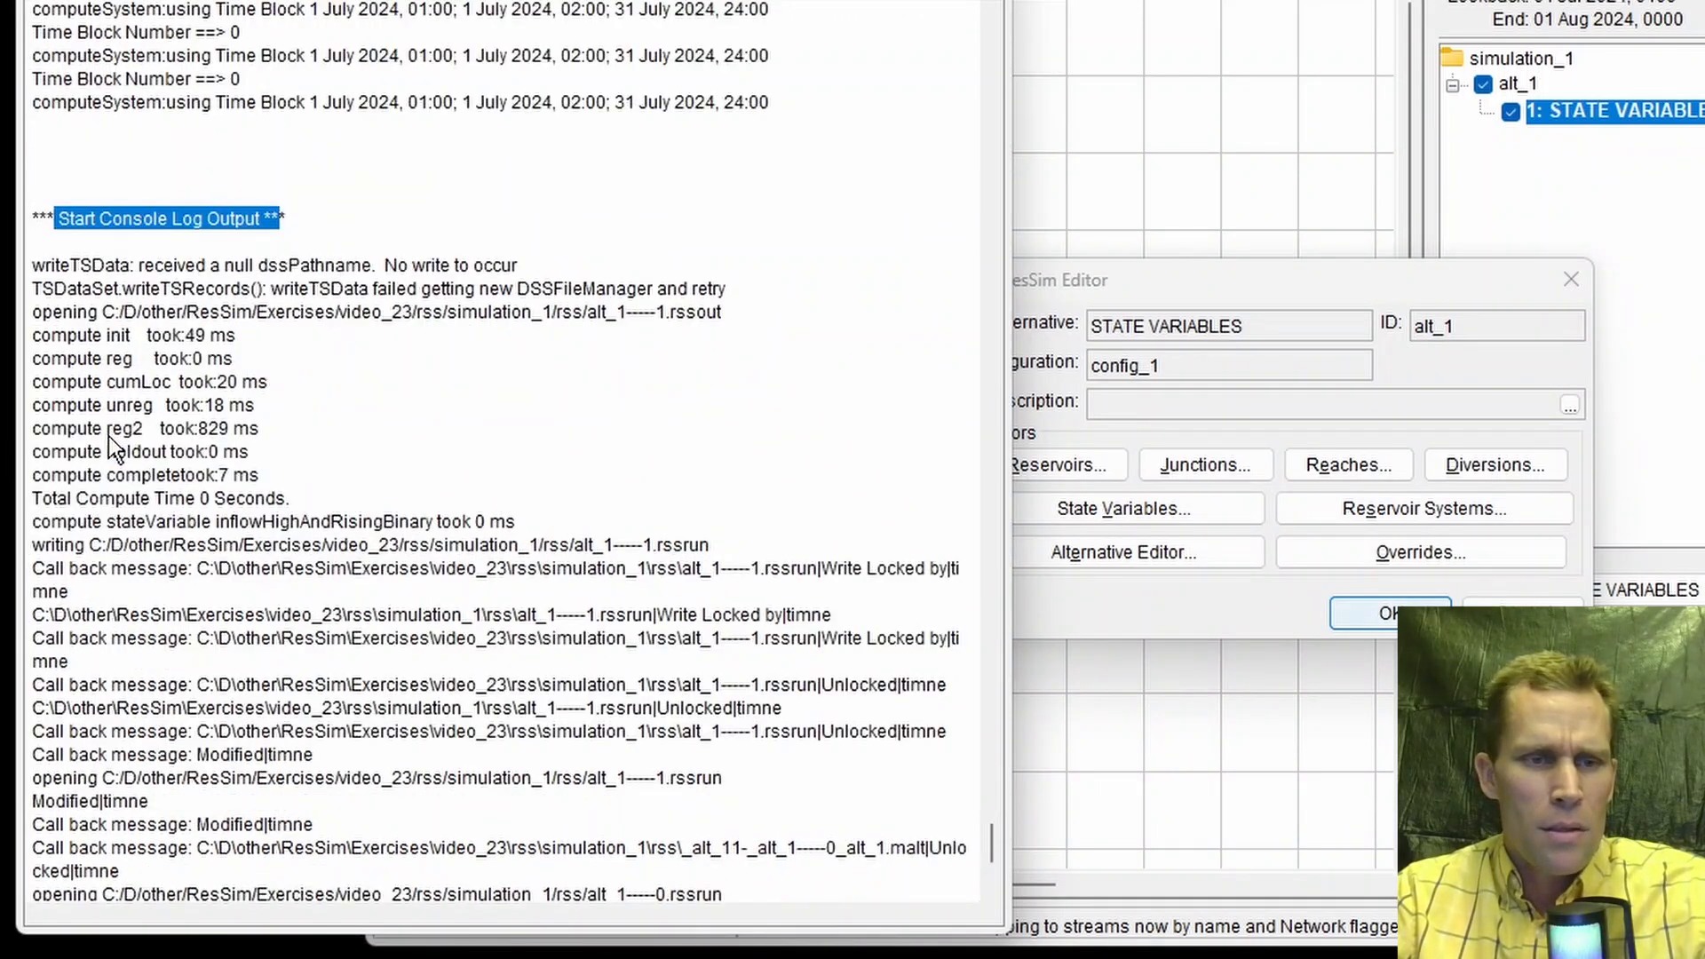
{"action": "scroll", "coordinate": [113, 447], "scroll_direction": "up", "scroll_amount": 8}
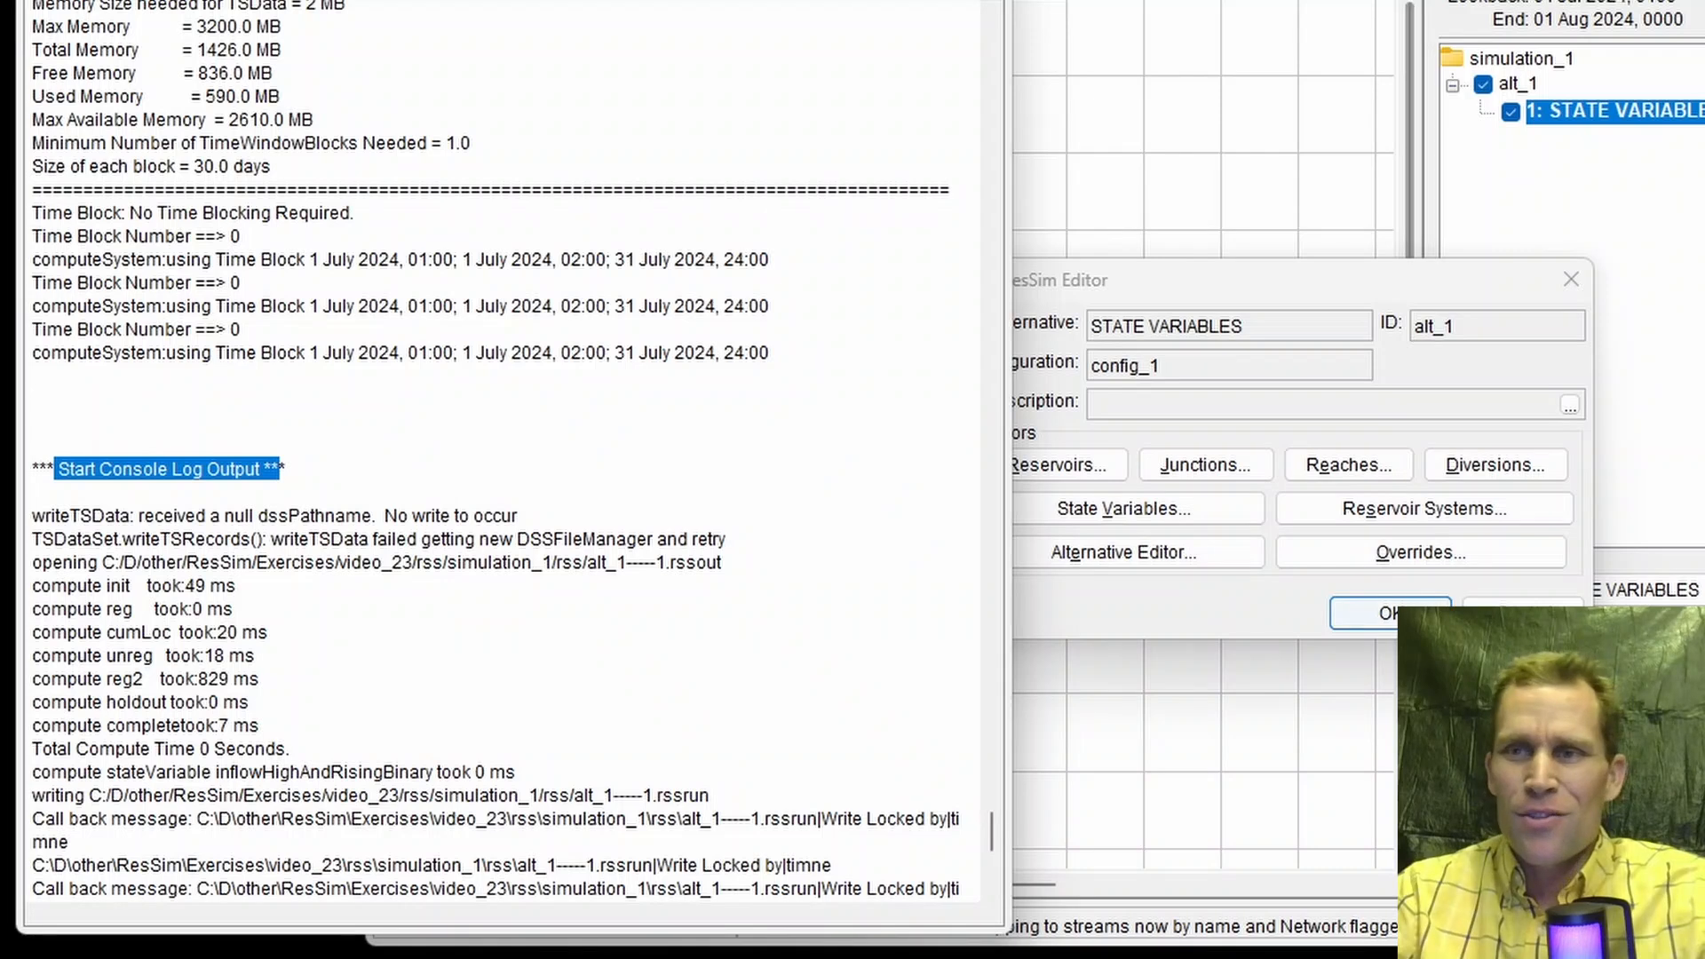
{"action": "left_click_drag", "start_coordinate": [84, 492], "coordinate": [71, 470]}
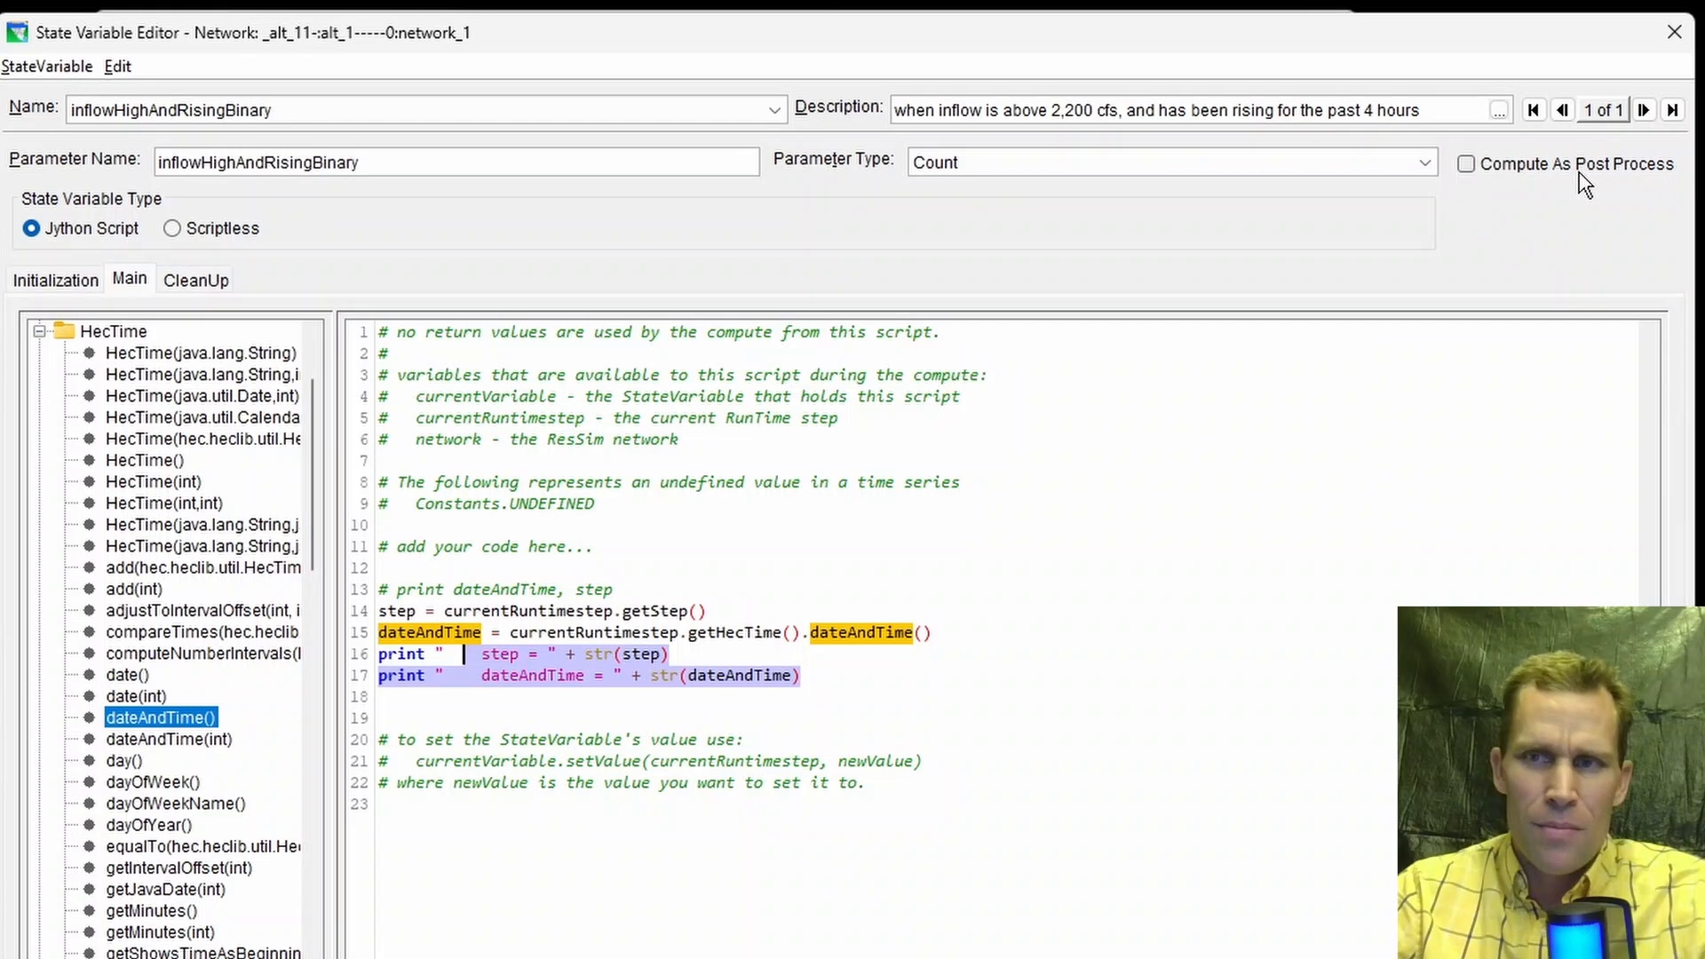
Step: Enable Compute As Post Process for inflowHighAndRisingBinary, save the state variable and move its editor window aside
{"action": "left_click", "coordinate": [1467, 163]}
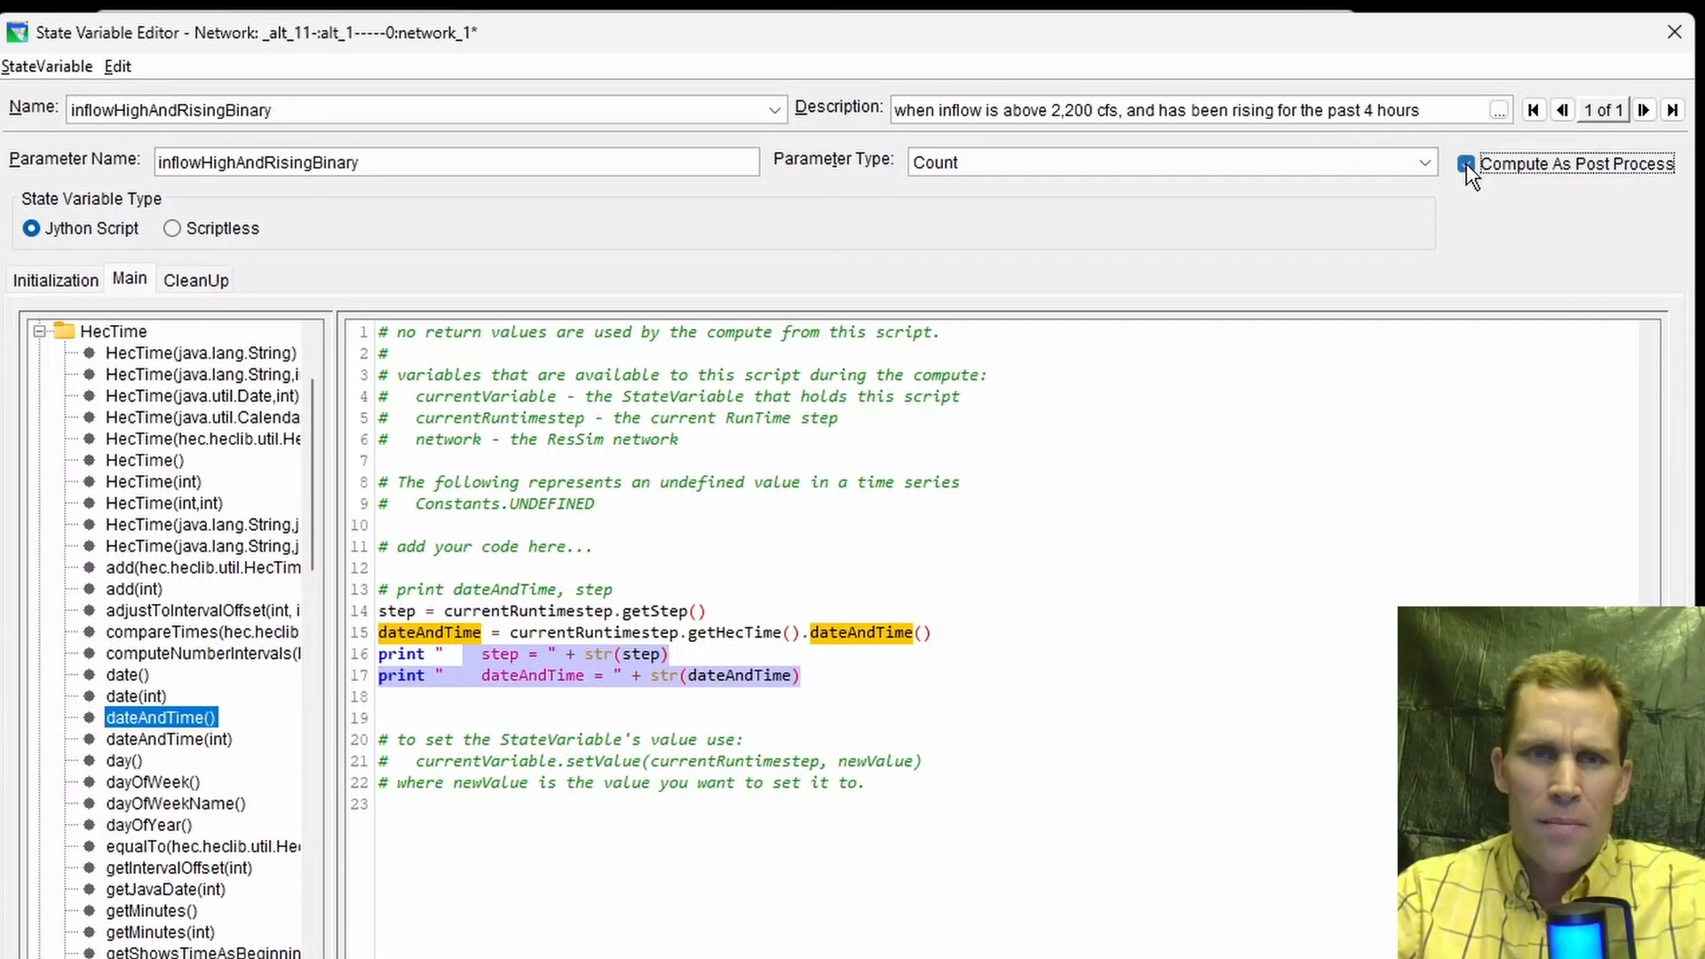
{"action": "left_click", "coordinate": [55, 67]}
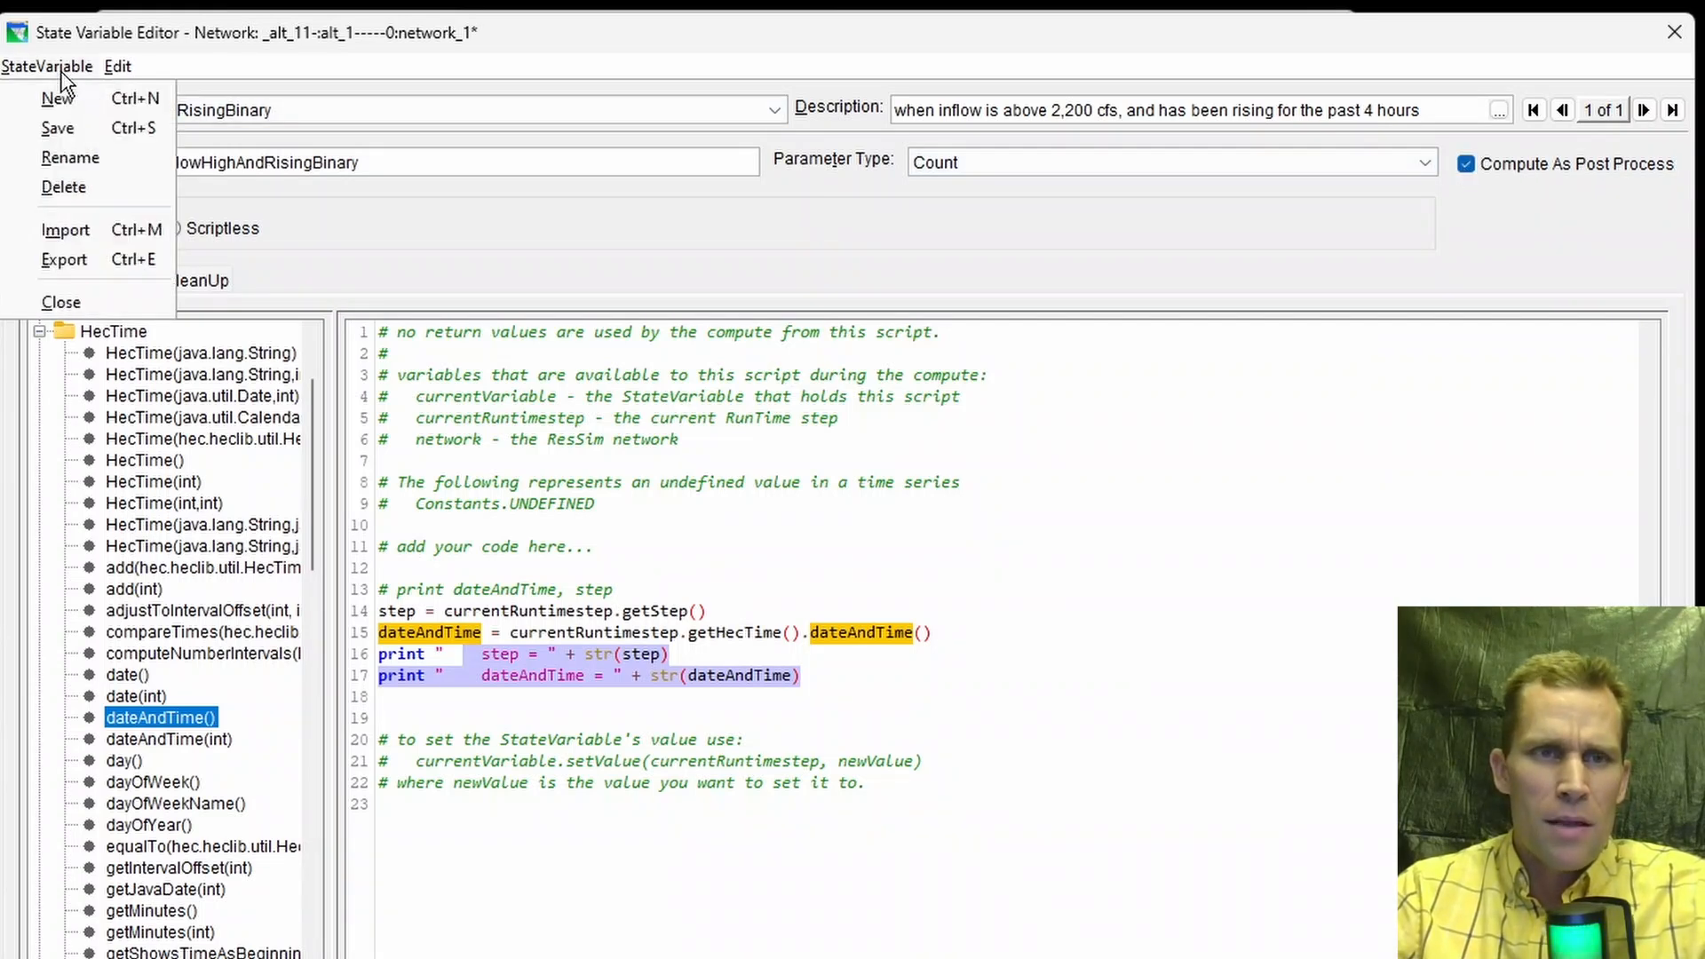
{"action": "left_click", "coordinate": [67, 126]}
{"action": "left_click_drag", "start_coordinate": [76, 36], "coordinate": [1488, 51]}
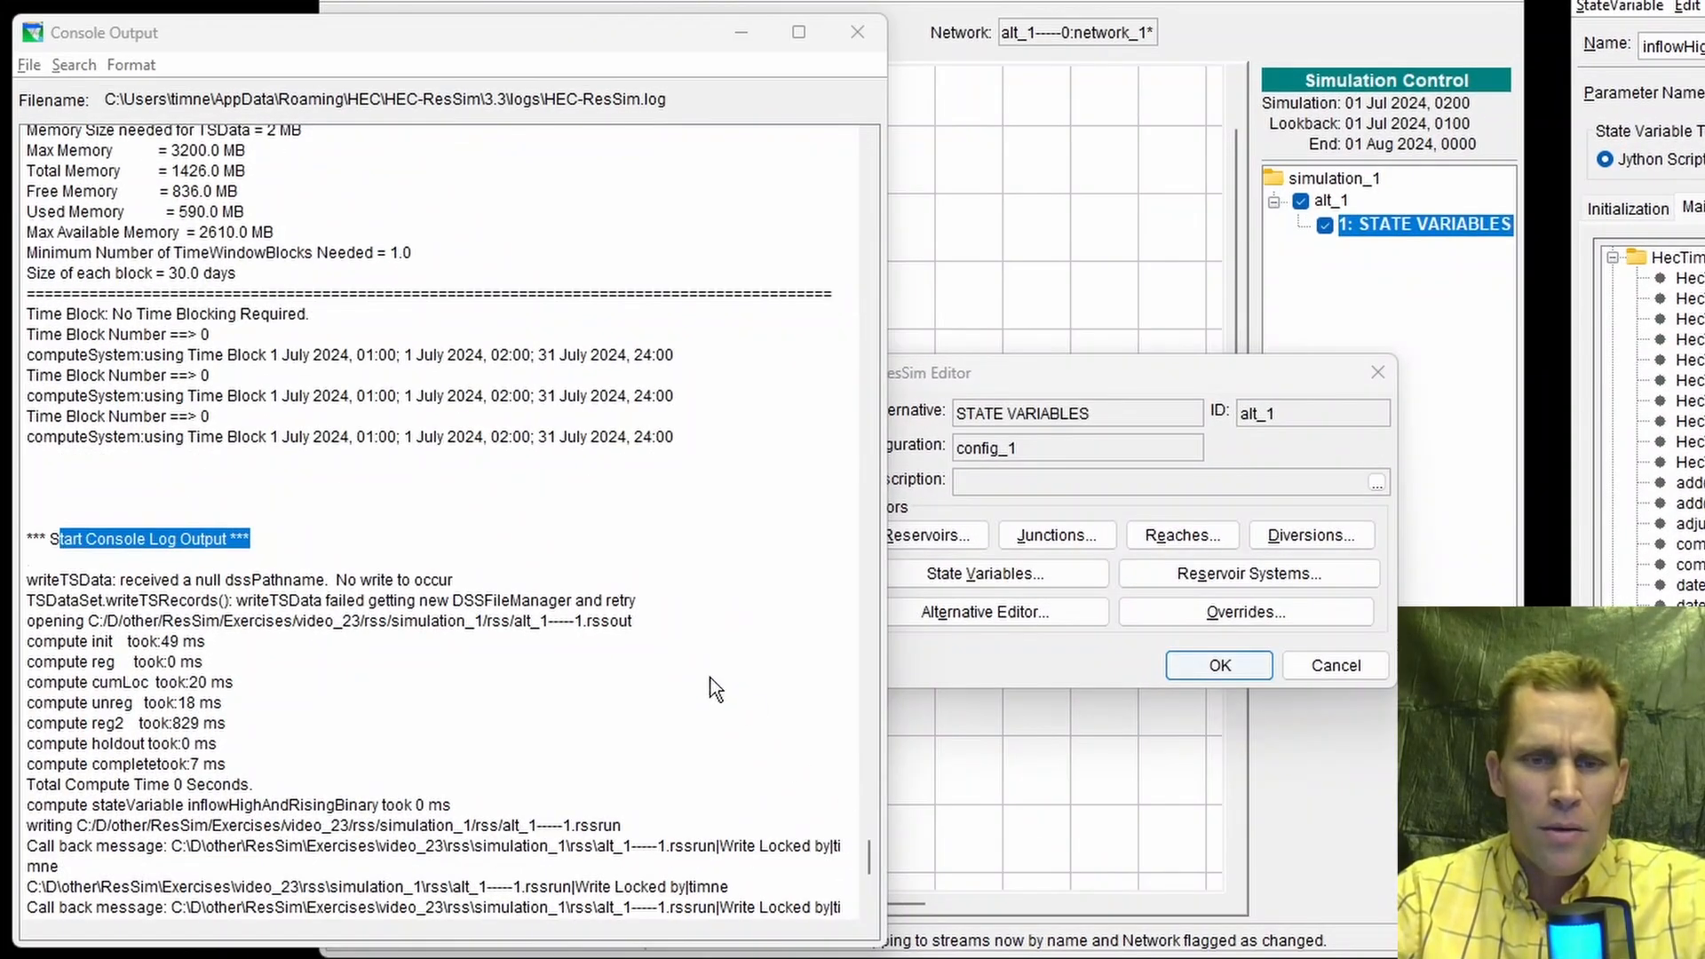
Step: Go to the end of the console log, recompute the STATE VARIABLES trial and close the compute message window
{"action": "scroll", "coordinate": [435, 796], "scroll_direction": "down", "scroll_amount": 5}
{"action": "left_click", "coordinate": [291, 891]}
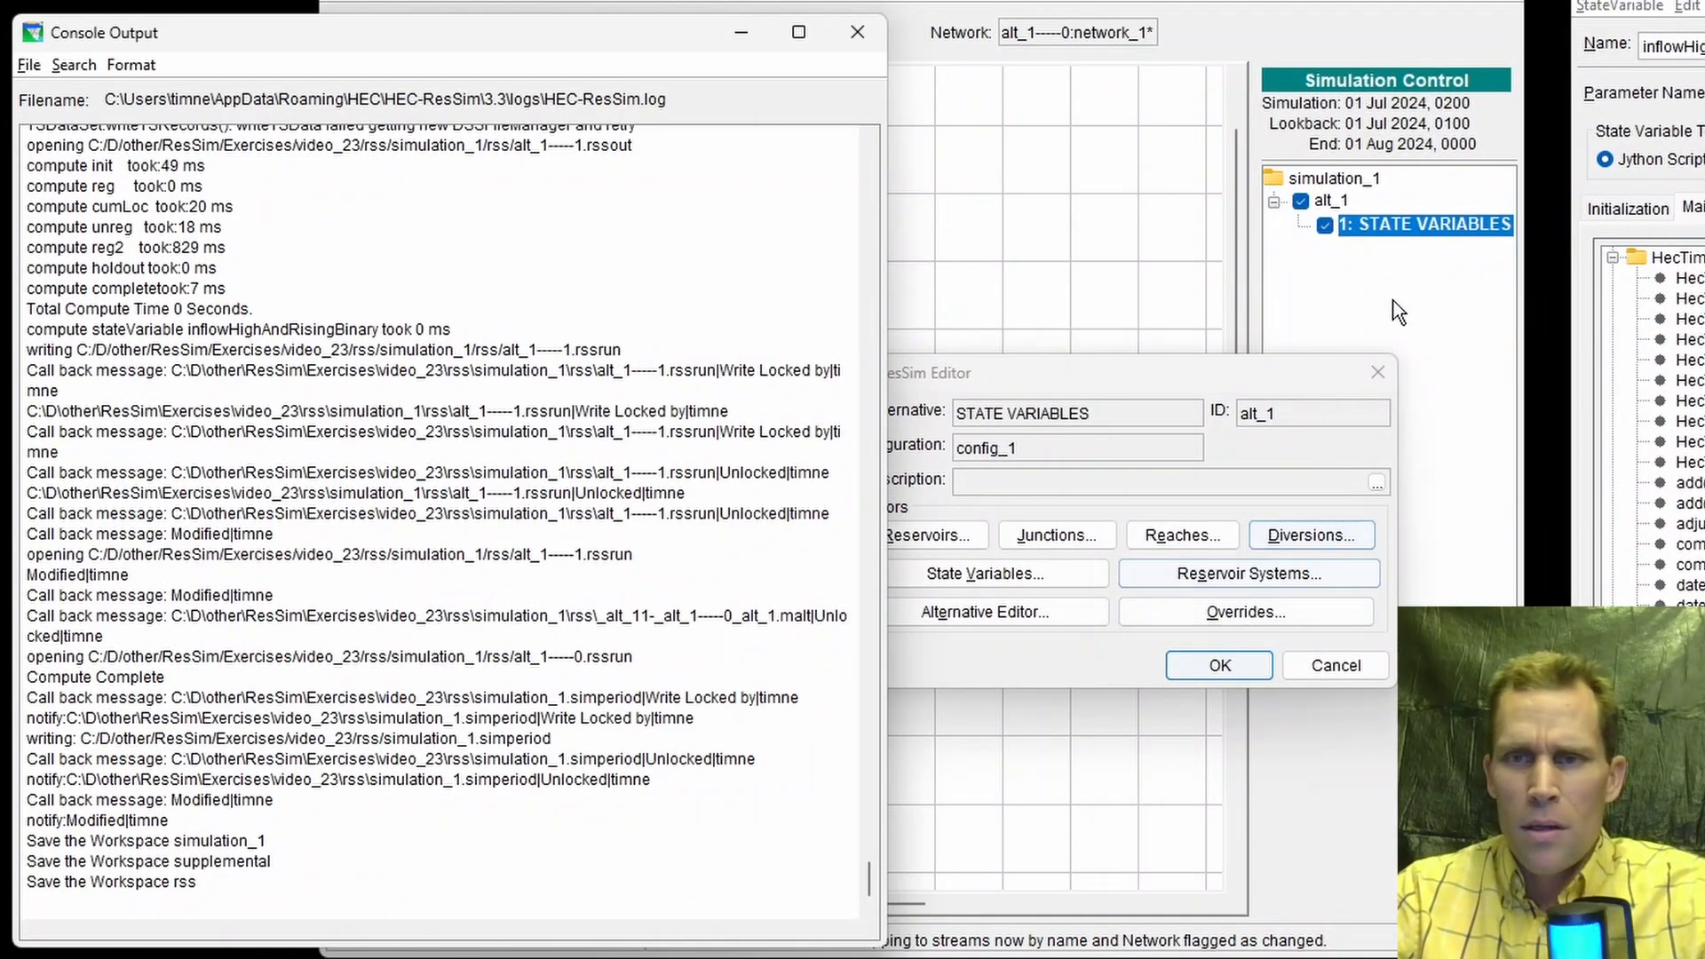
{"action": "right_click", "coordinate": [1393, 235]}
{"action": "left_click", "coordinate": [1441, 289]}
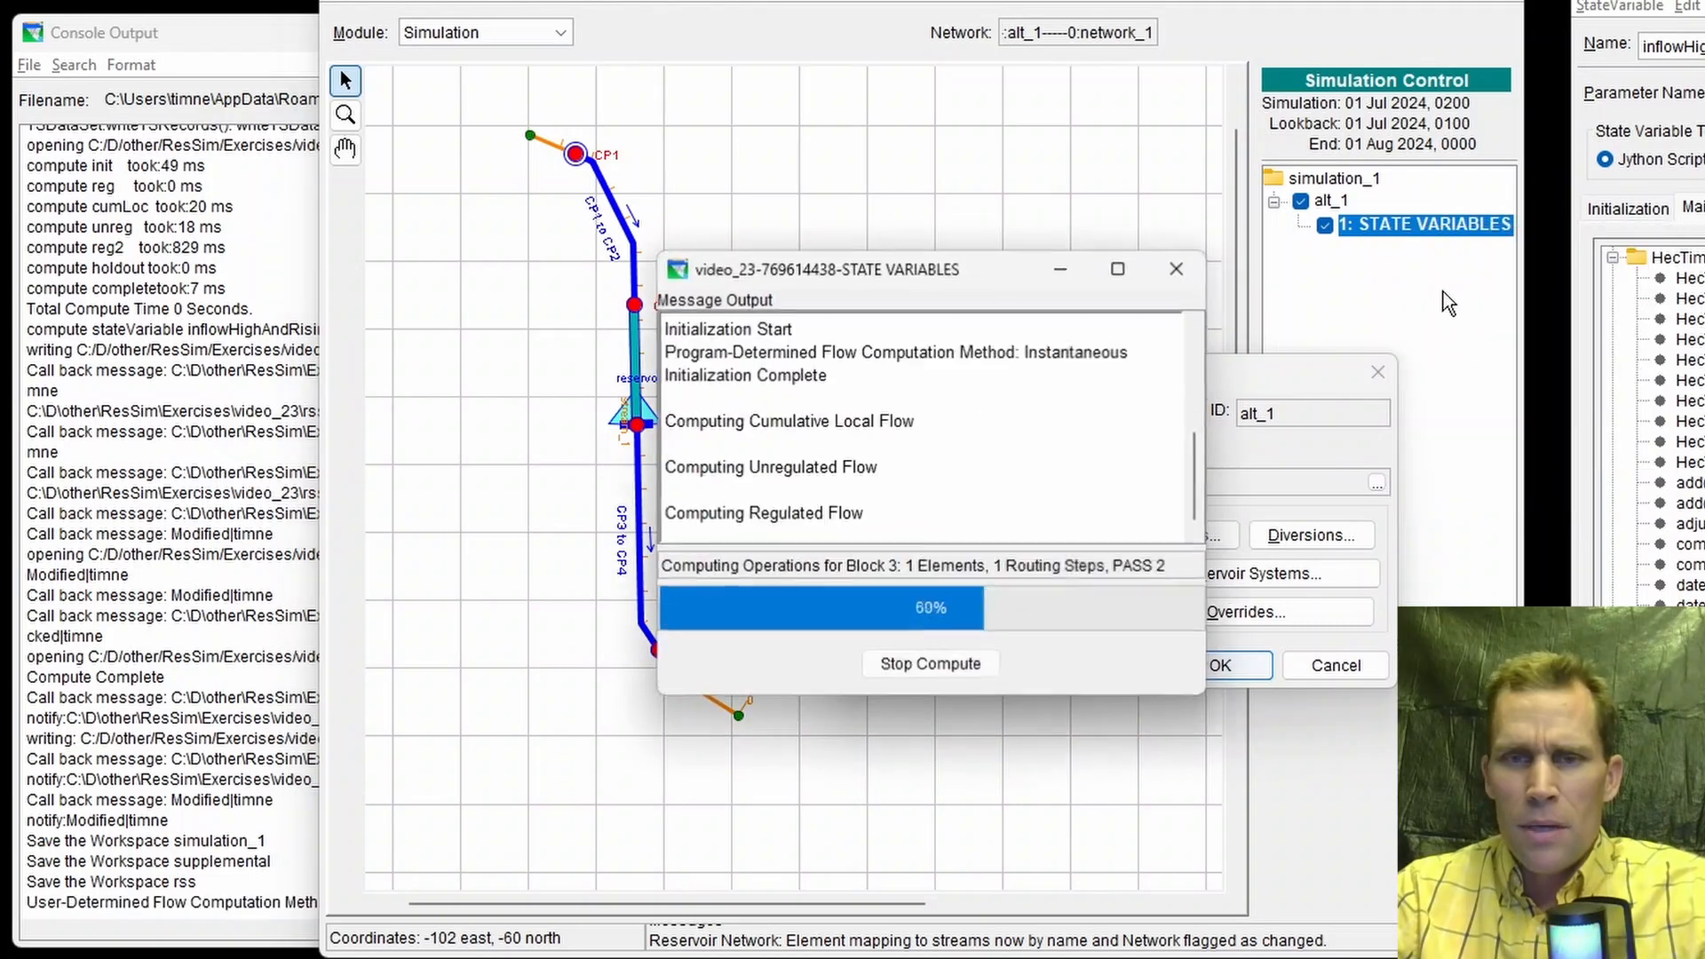
{"action": "left_click", "coordinate": [930, 664]}
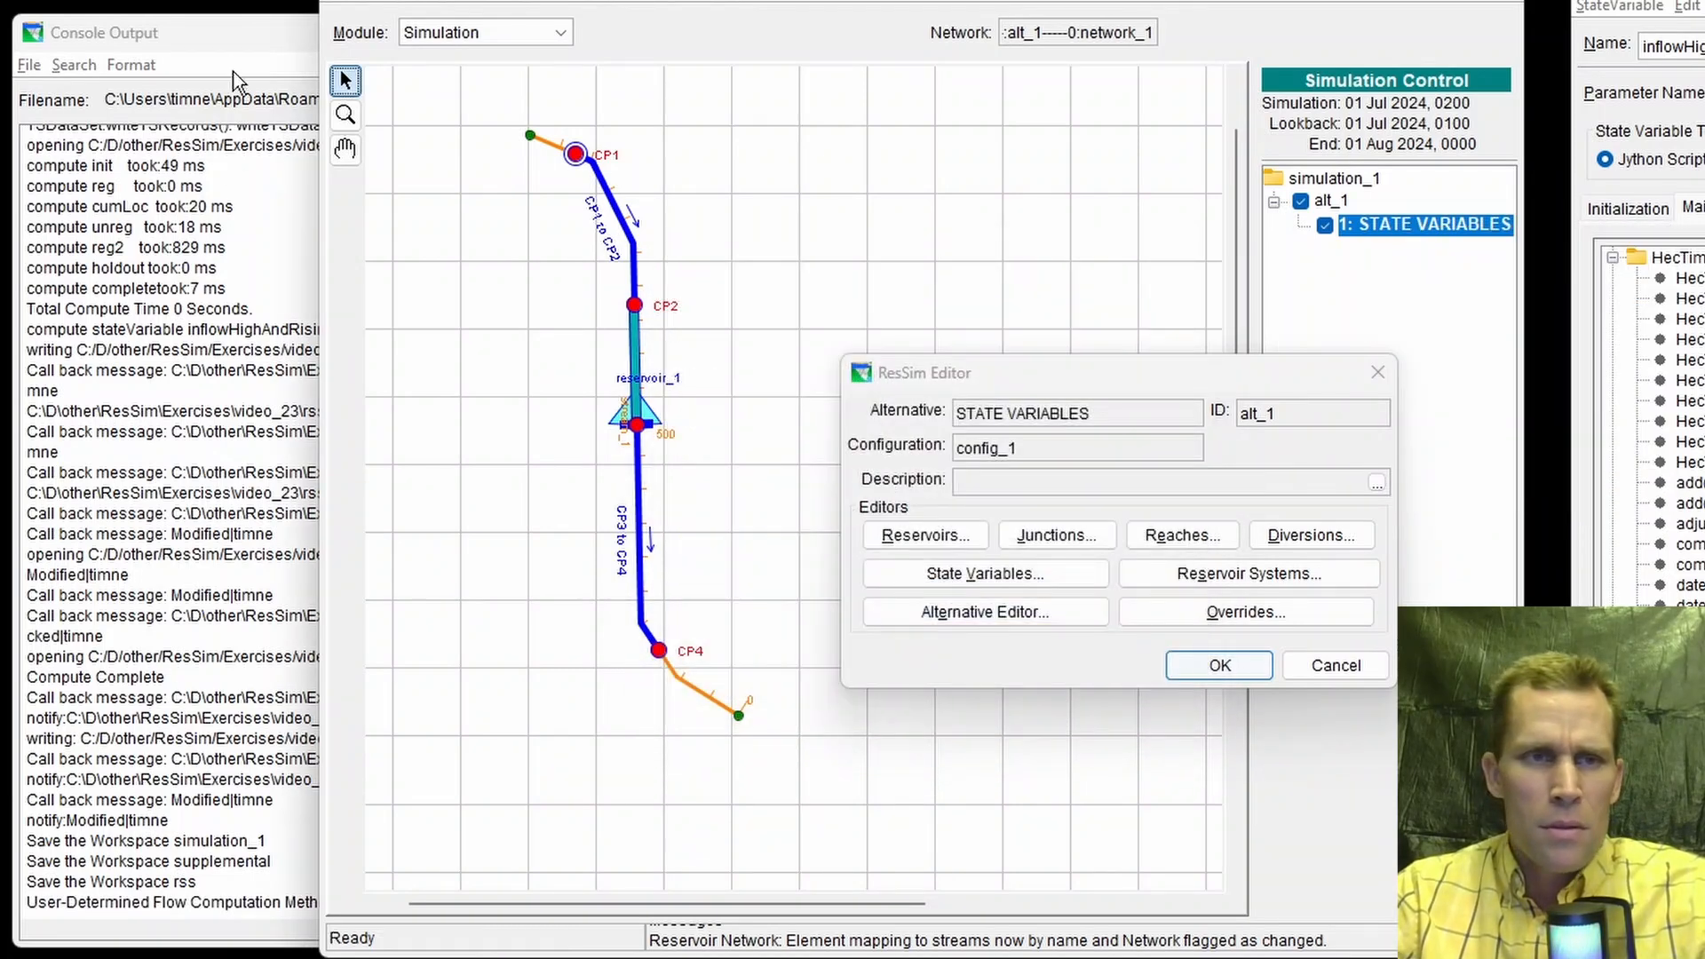
Step: Examine the step and dateAndTime lines printed below "Start Console Log Output" in the console log
{"action": "scroll", "coordinate": [529, 480], "scroll_direction": "down", "scroll_amount": 20}
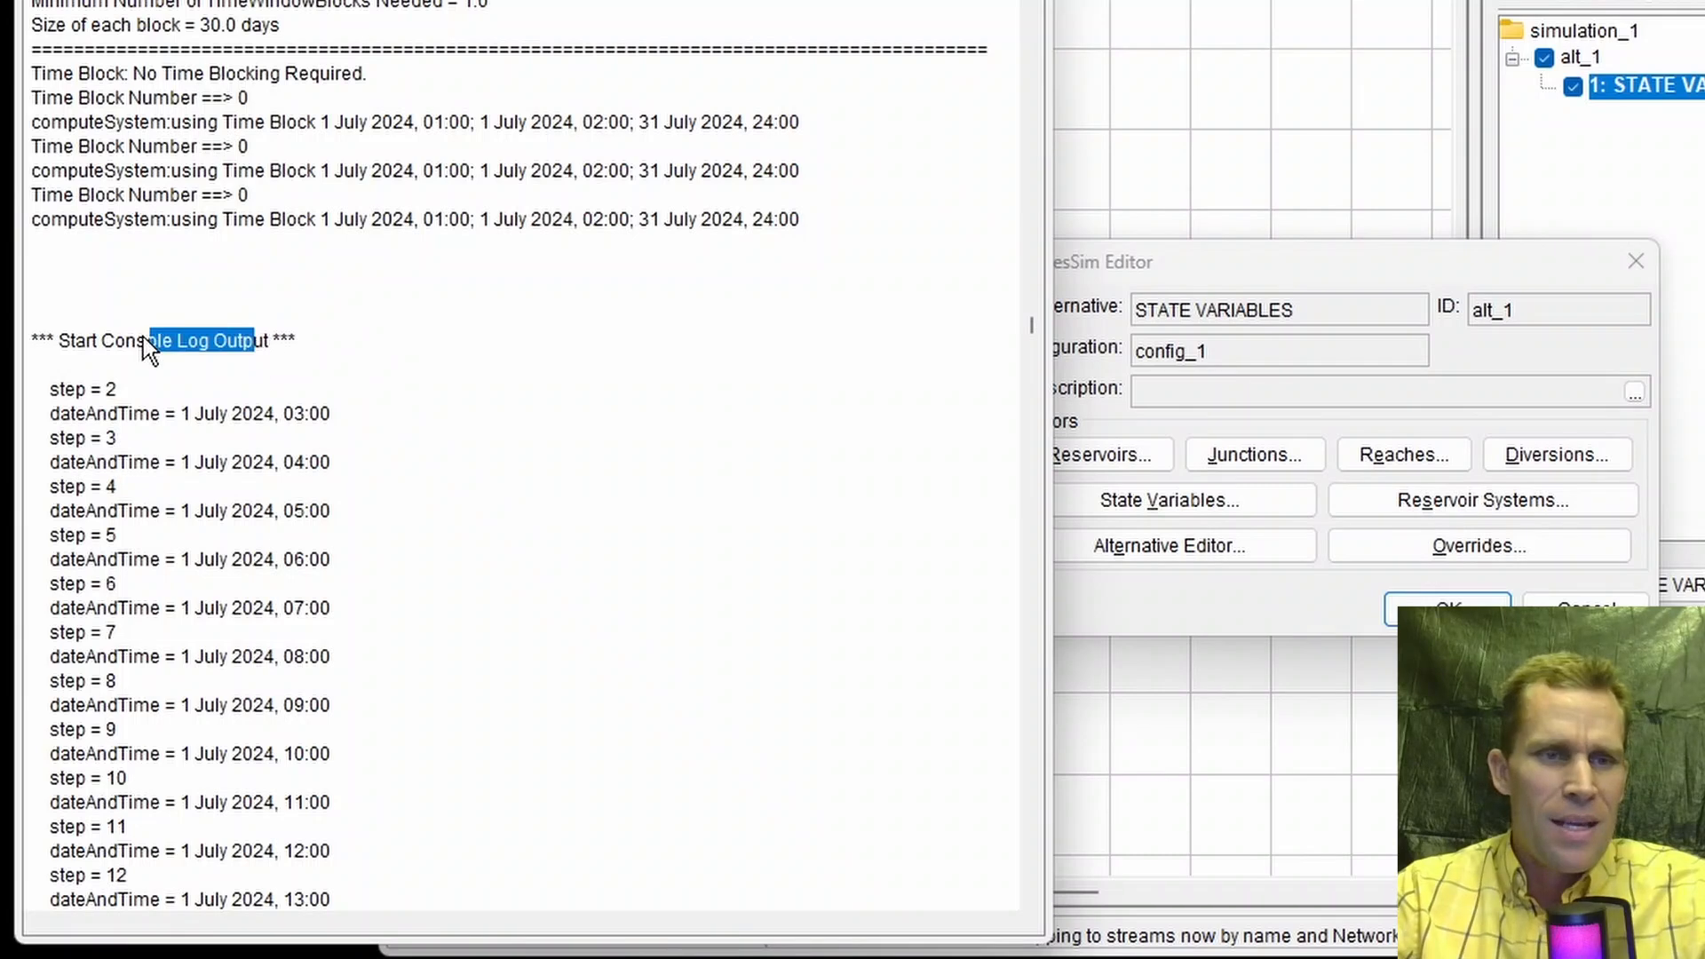
{"action": "left_click", "coordinate": [64, 383]}
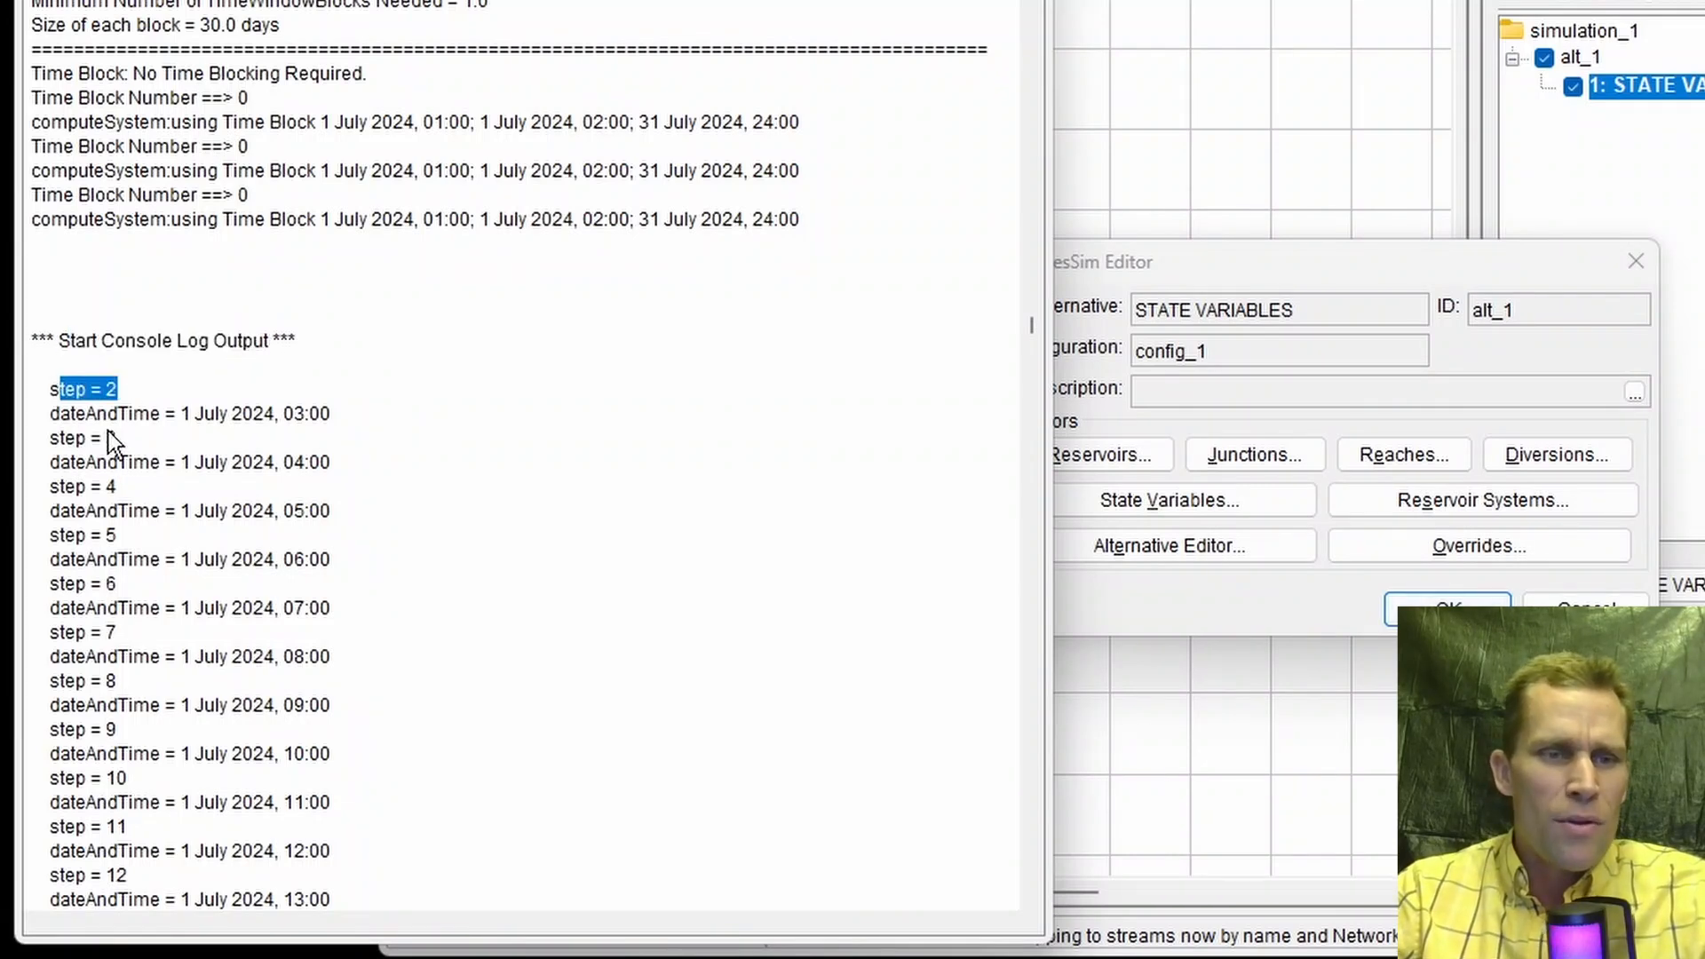
{"action": "left_click_drag", "start_coordinate": [217, 414], "coordinate": [355, 465]}
{"action": "left_click", "coordinate": [346, 420]}
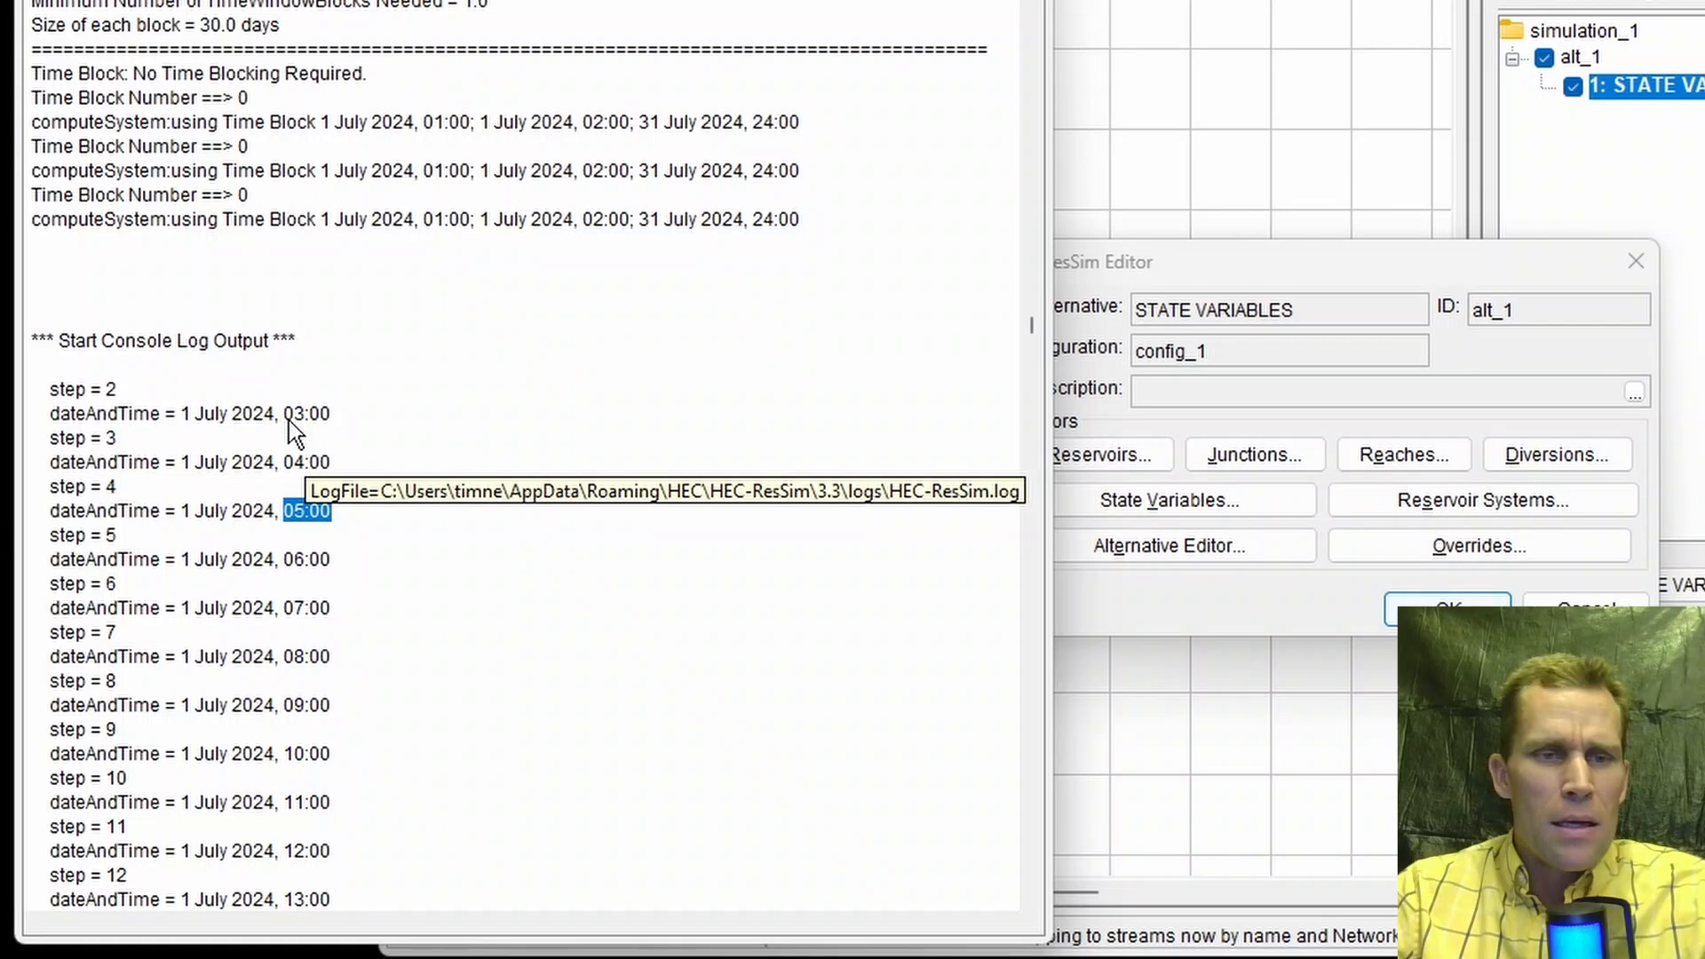
{"action": "left_click_drag", "start_coordinate": [289, 419], "coordinate": [302, 419]}
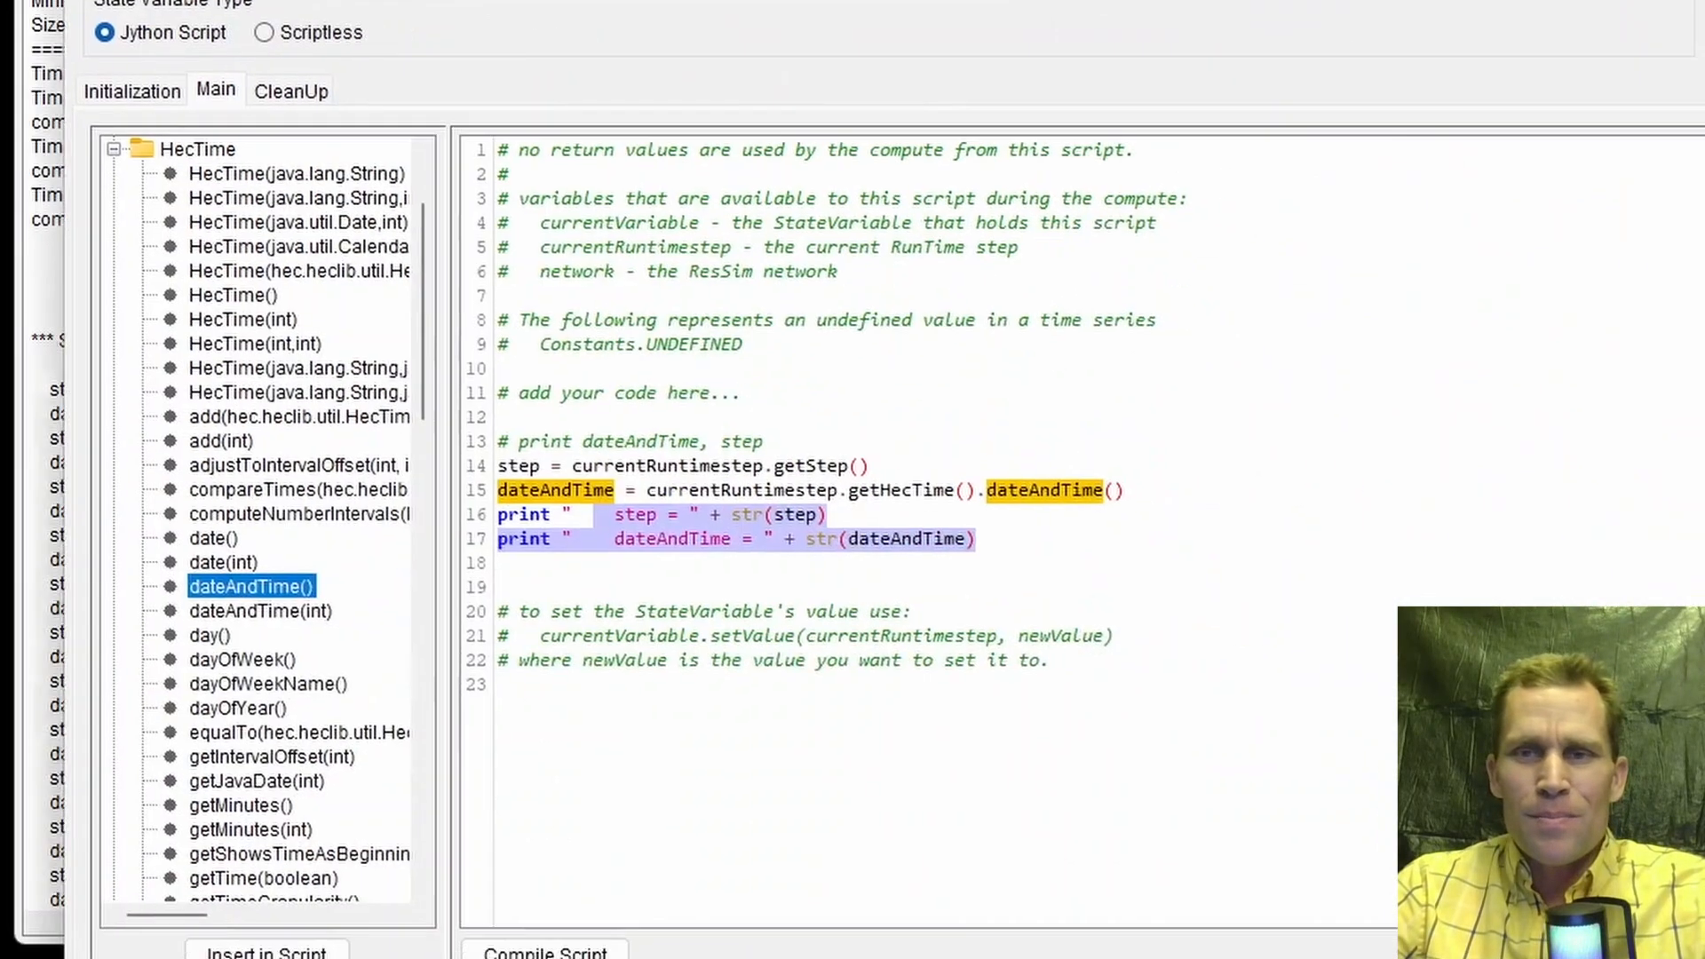
Step: Add an empty print "" statement below the dateAndTime print line in the Main script
{"action": "key", "text": "Return"}
{"action": "type", "text": "print \""}
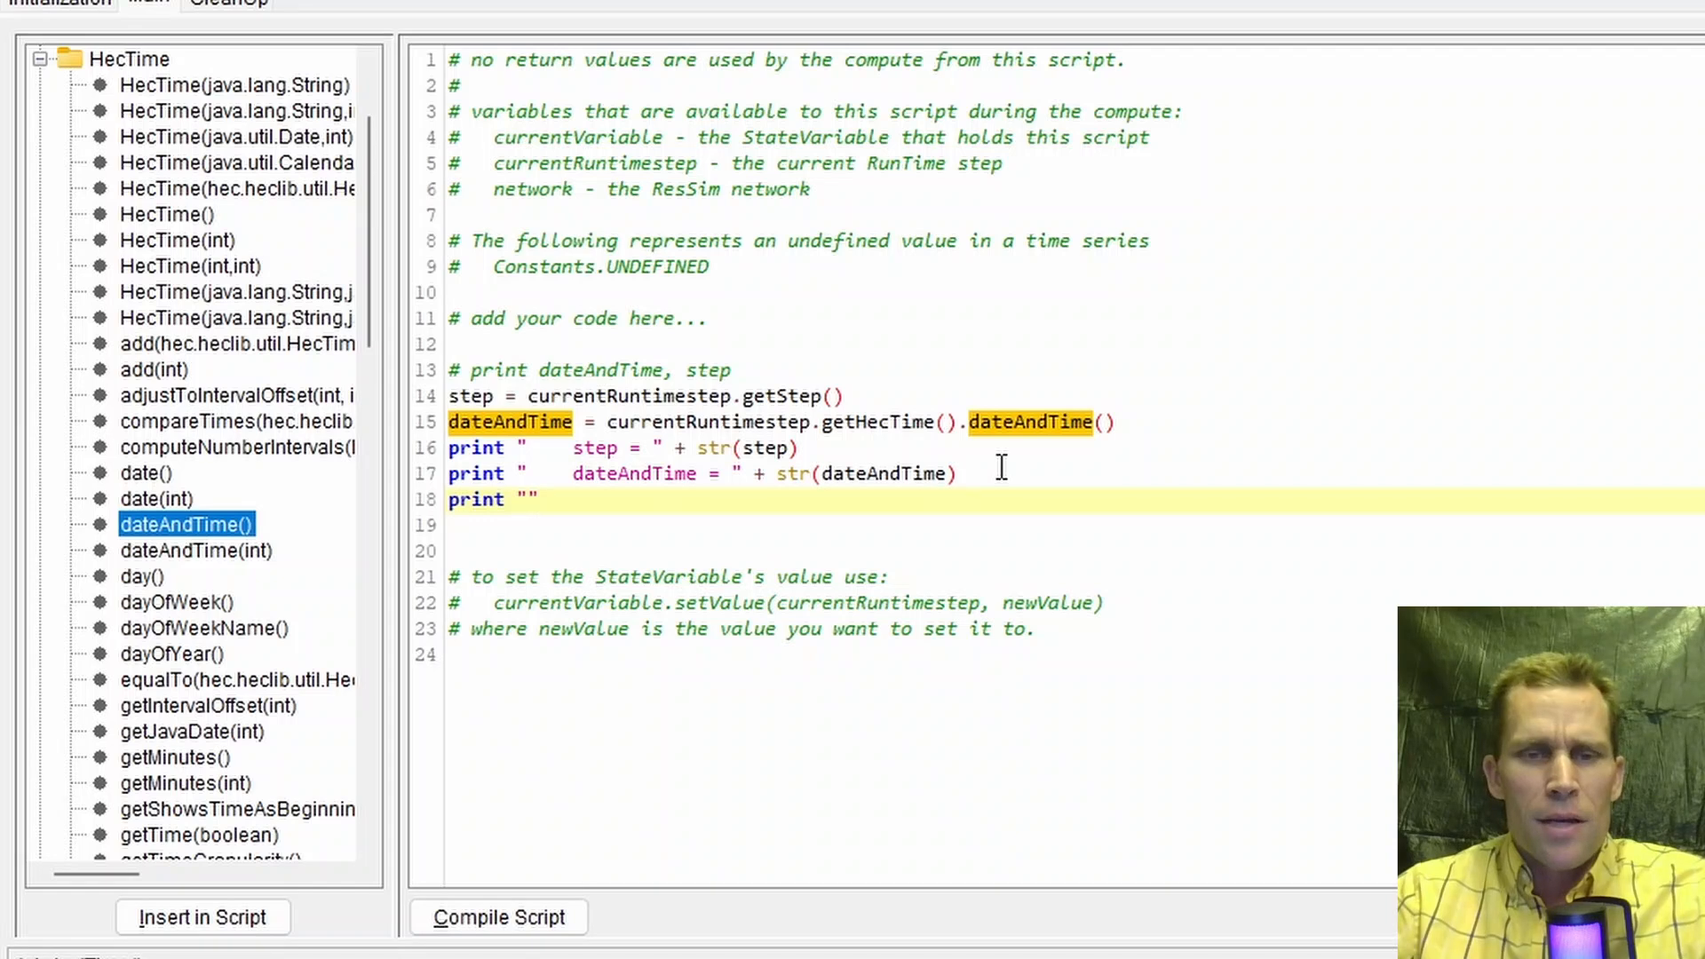
{"action": "key", "text": "Return"}
{"action": "key", "text": "Return"}
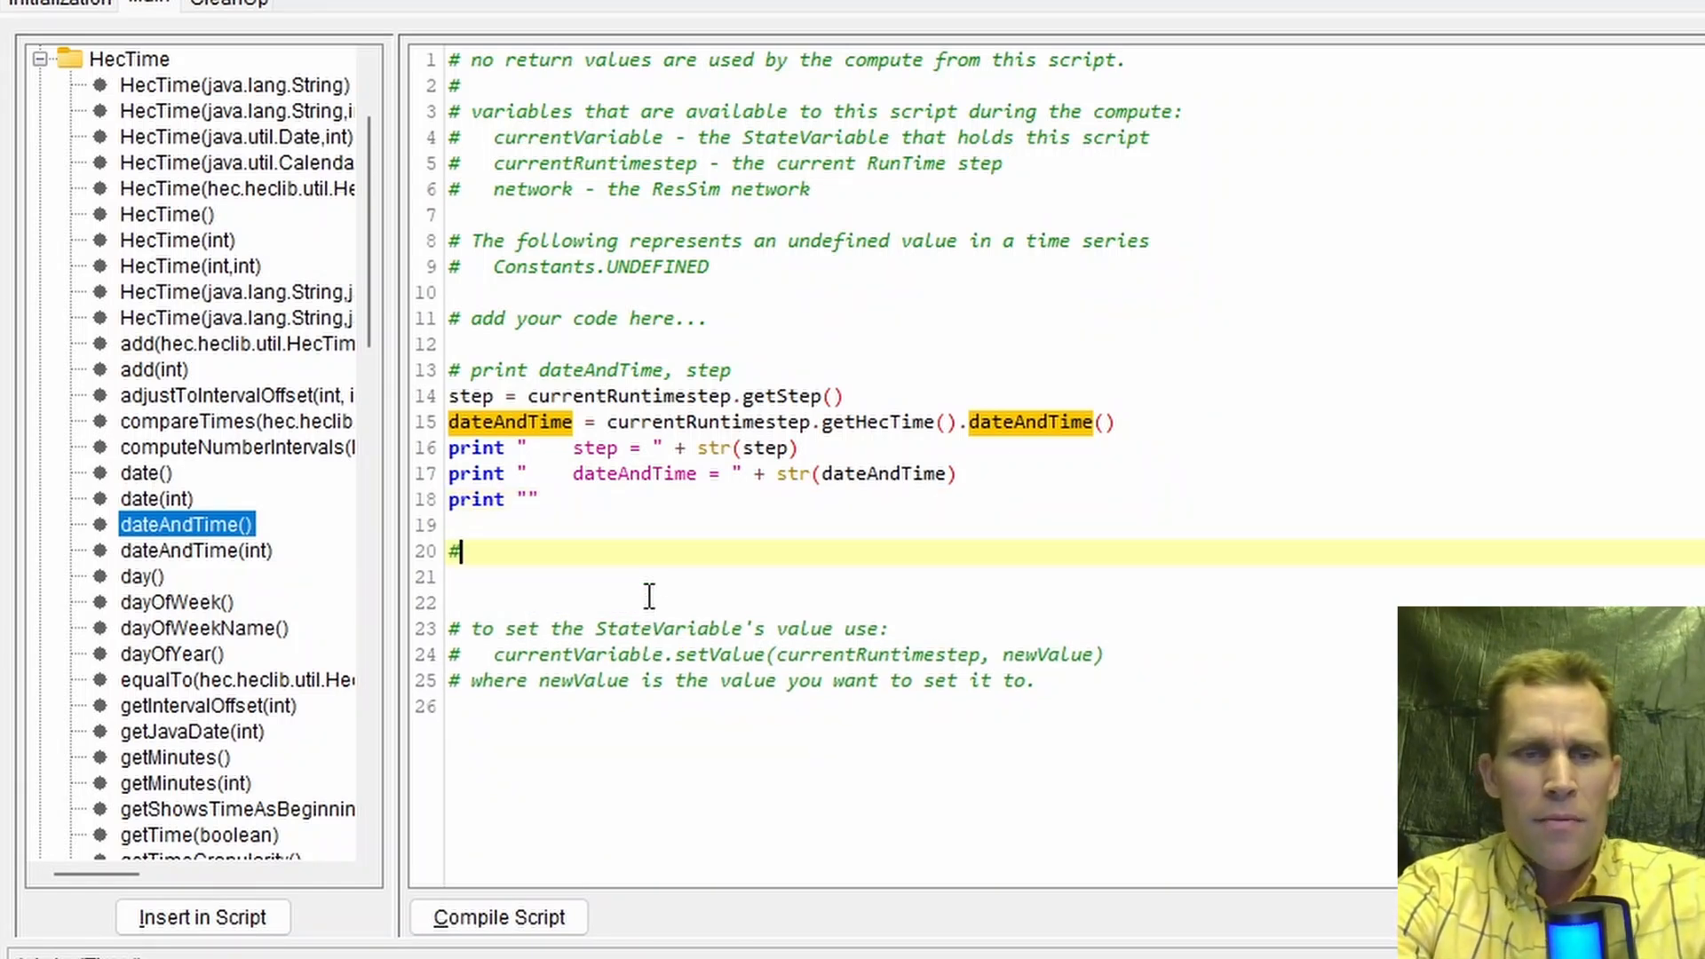
Step: Add the comment "# inflow" below the print block and begin the assignment "inflowTS =" beneath it
{"action": "type", "text": "# inflow"}
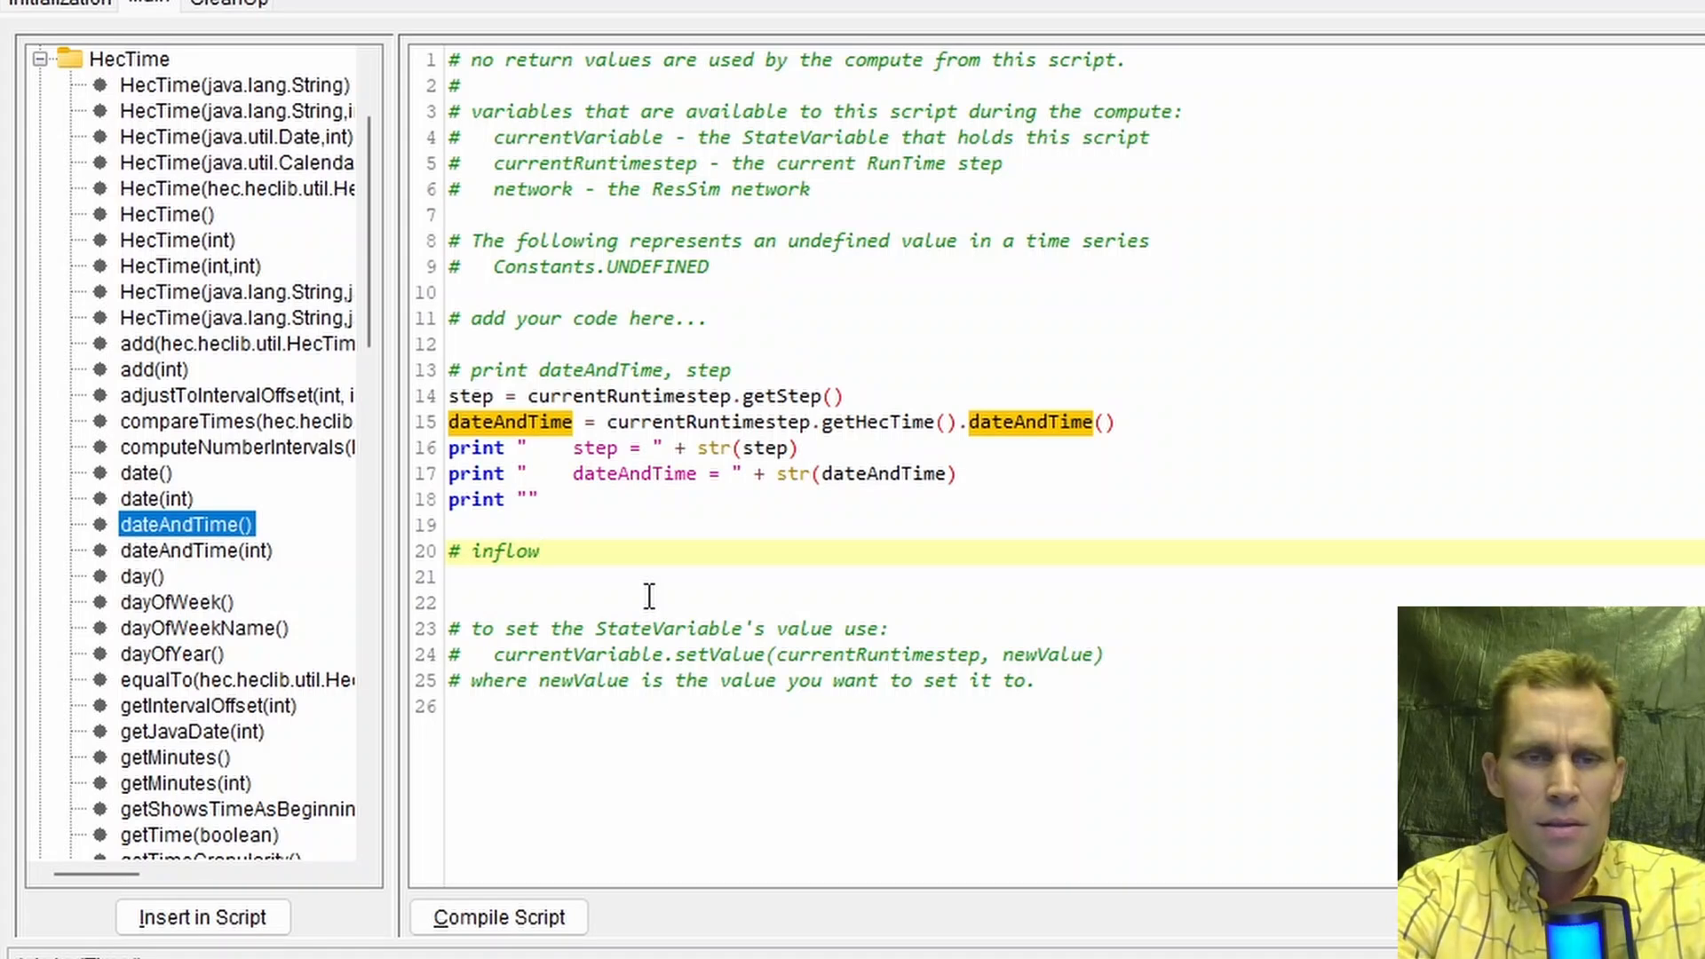
{"action": "key", "text": "Return"}
{"action": "type", "text": "inflowTS ="}
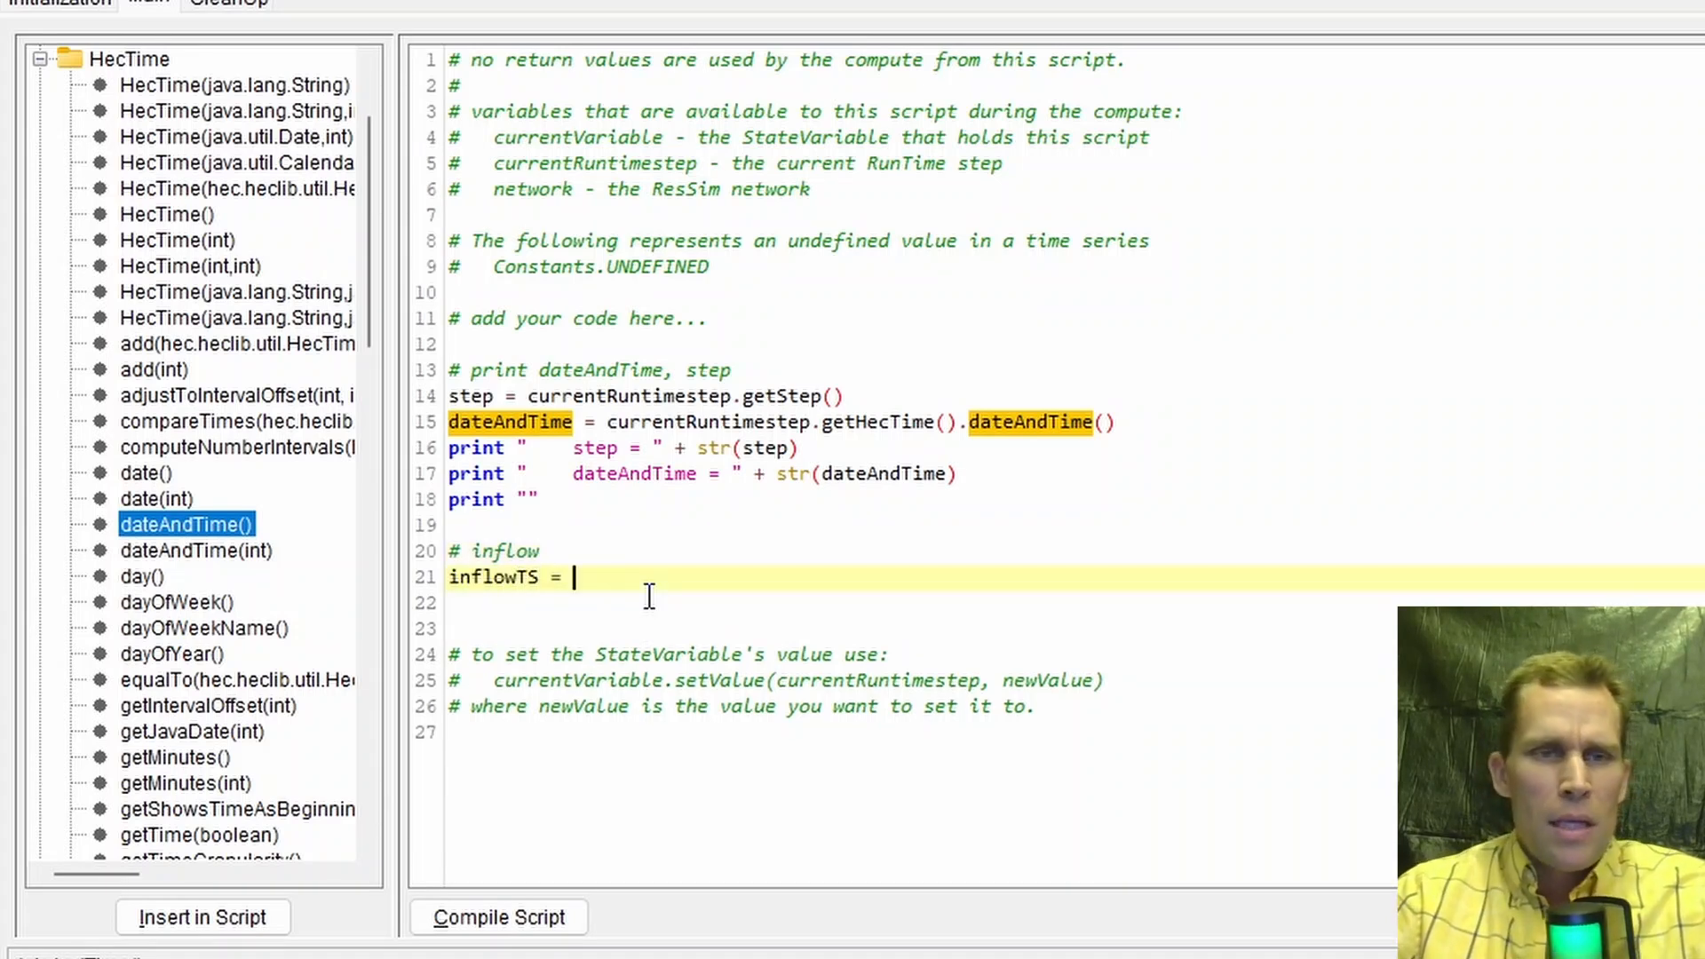
Step: Collapse the HecTime API list and expand Model Variable under TimeSeries to find the reservoir's inflow series
{"action": "left_click", "coordinate": [40, 59]}
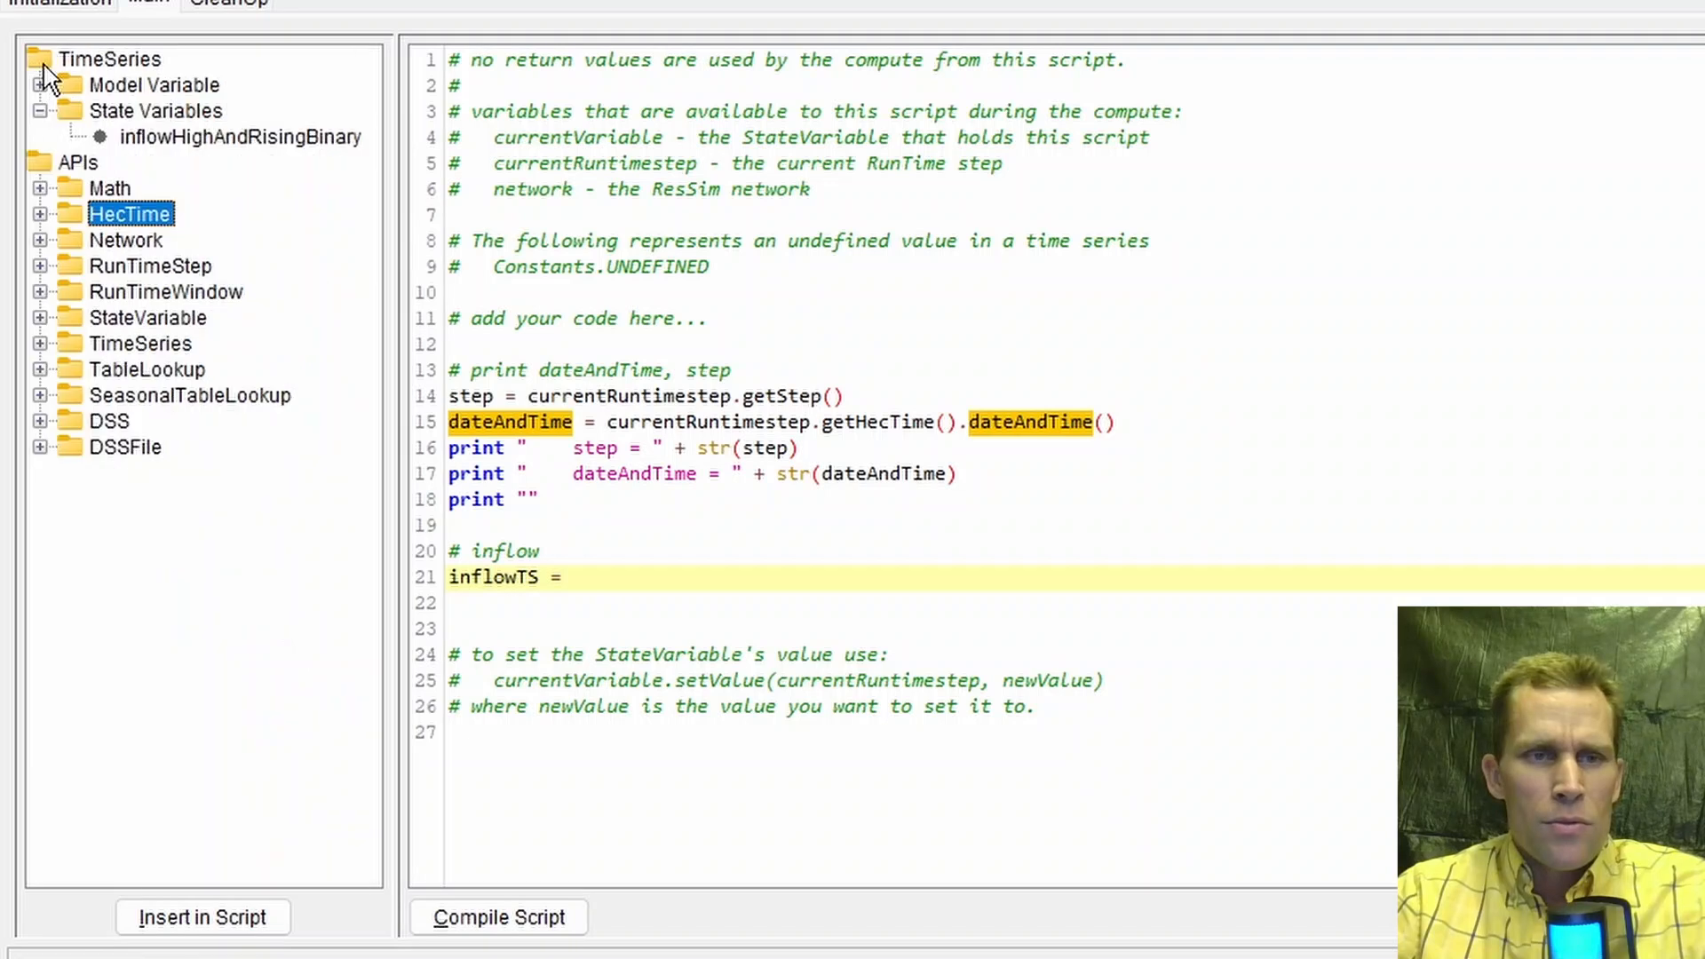
{"action": "left_click", "coordinate": [103, 62]}
{"action": "left_click", "coordinate": [127, 89]}
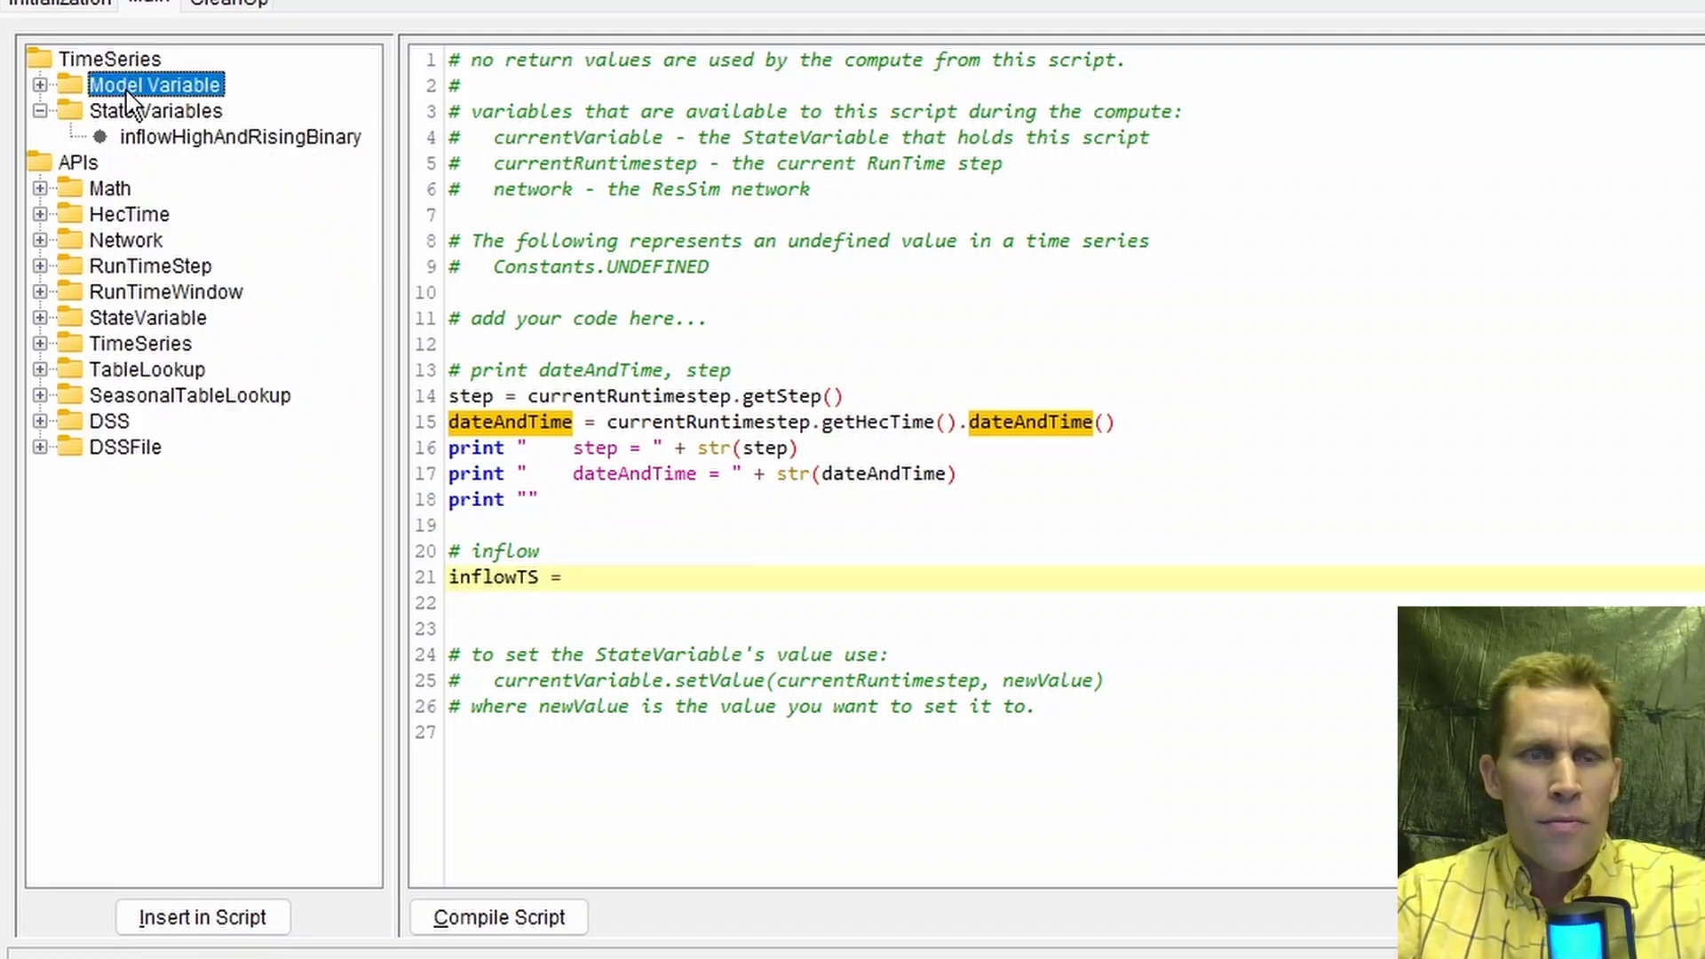
{"action": "left_click", "coordinate": [40, 85]}
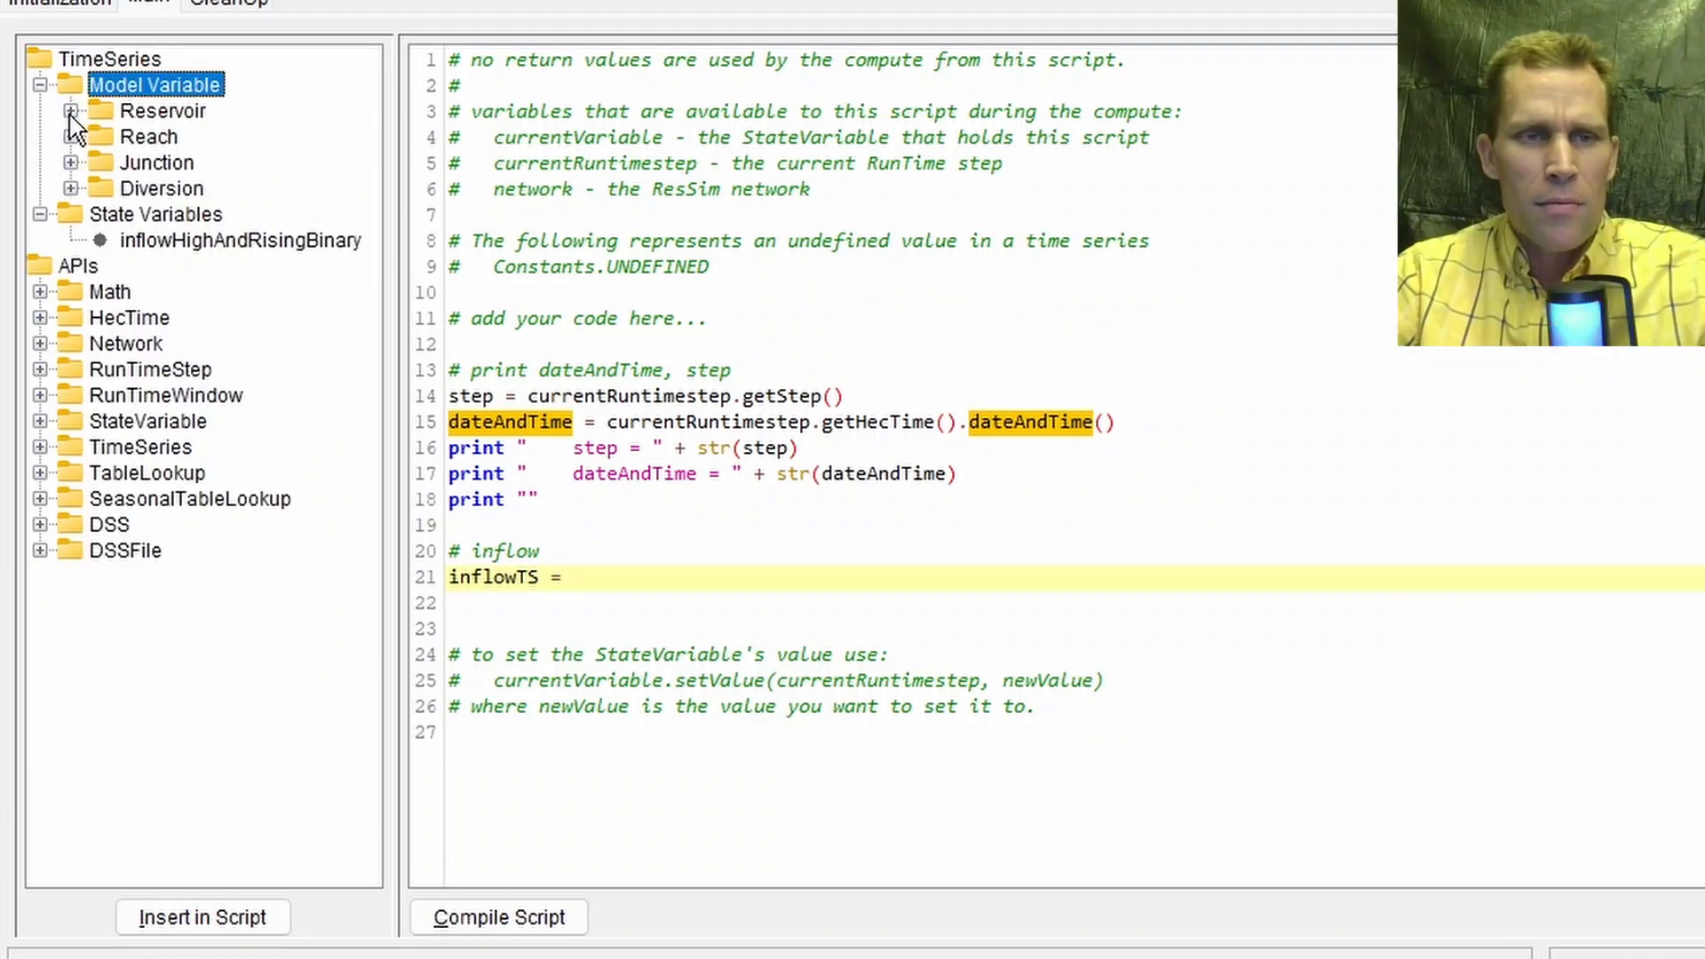
Step: Assign inflowTS the Pool Flow-IN time series of reservoir_1 from the reservoir model variables
{"action": "left_click", "coordinate": [70, 110]}
{"action": "left_click", "coordinate": [101, 136]}
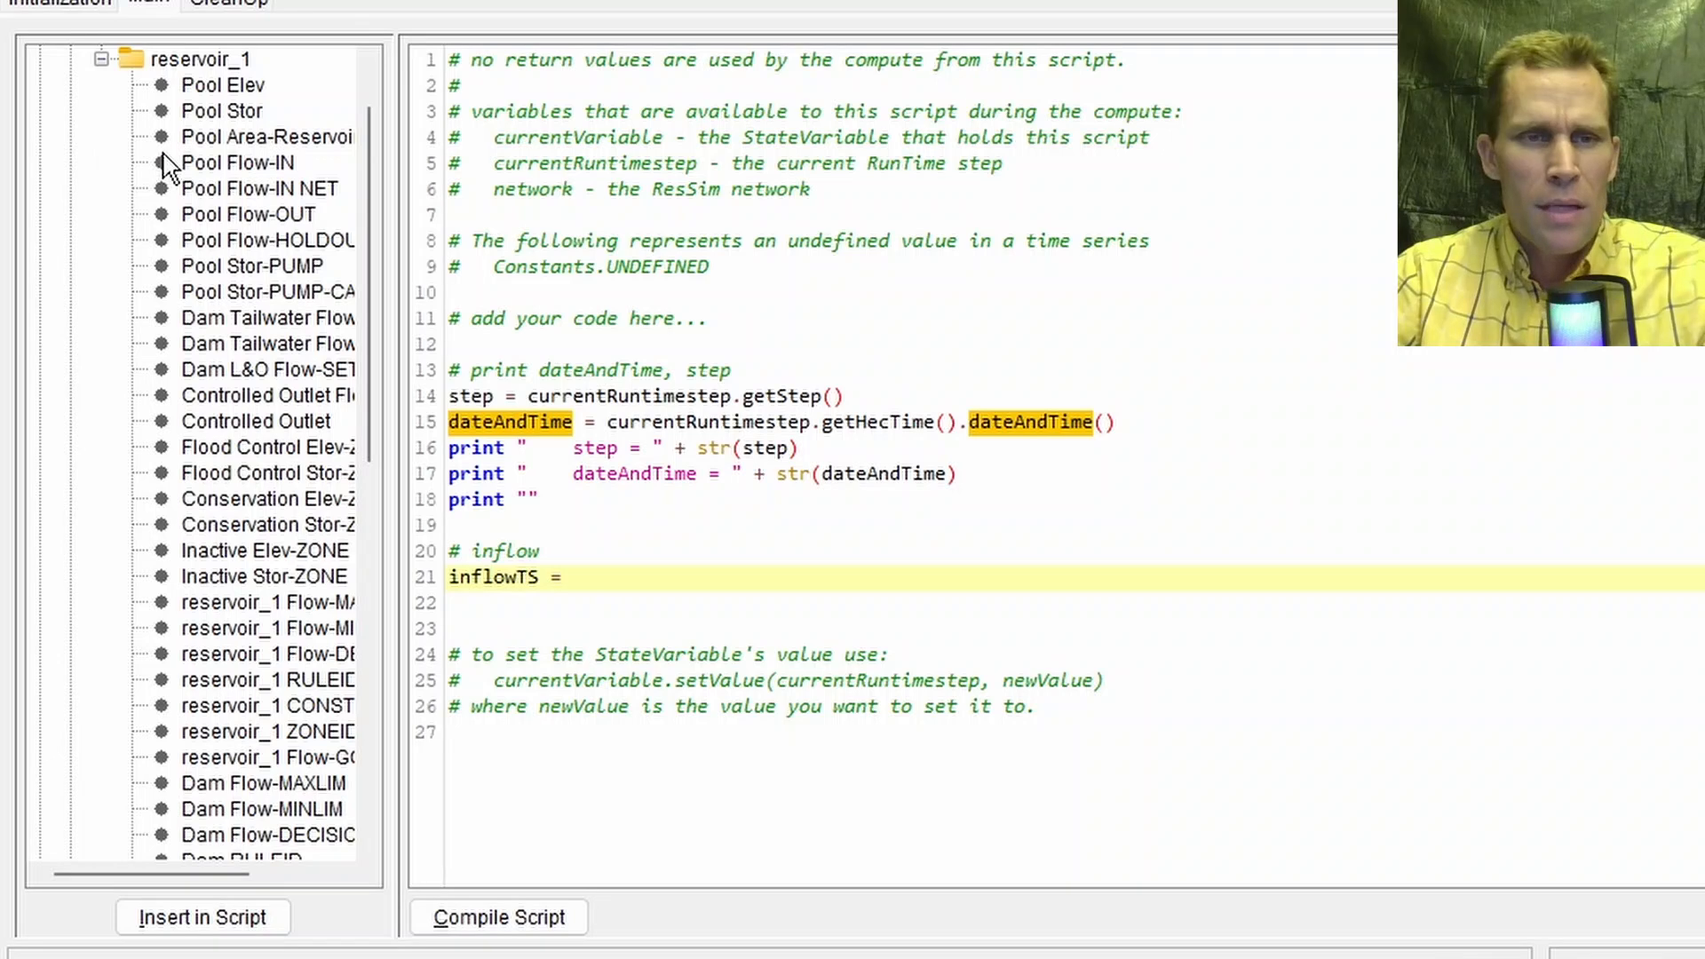
{"action": "left_click", "coordinate": [249, 169]}
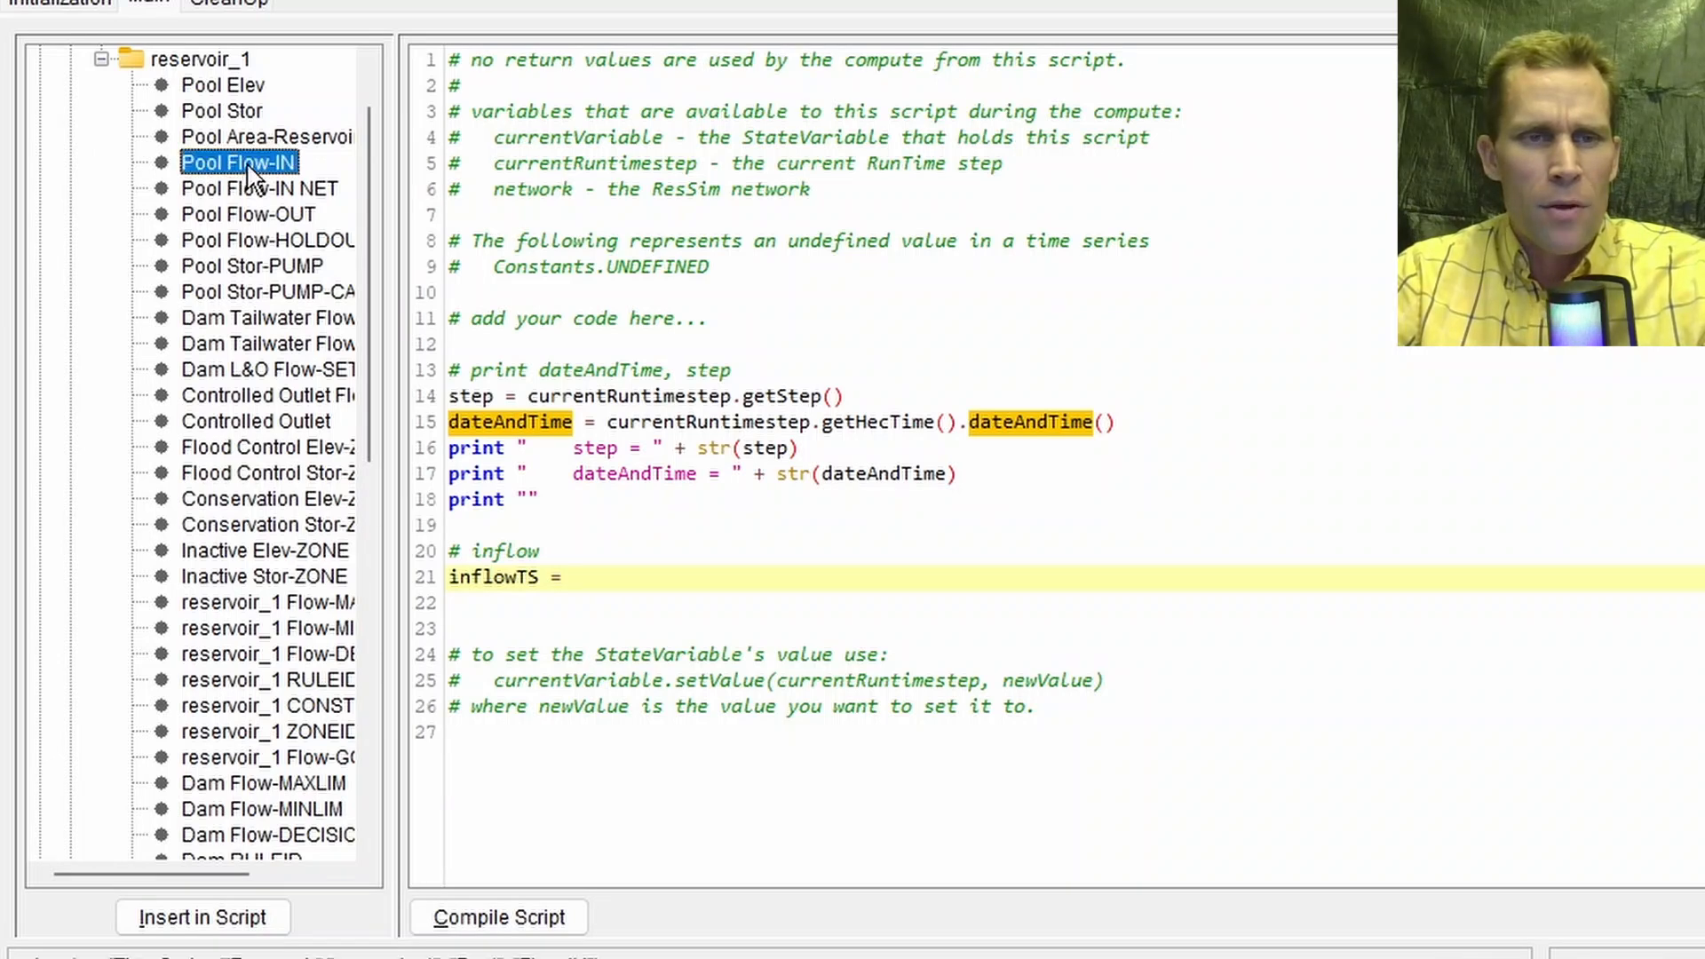
{"action": "double_click", "coordinate": [248, 168]}
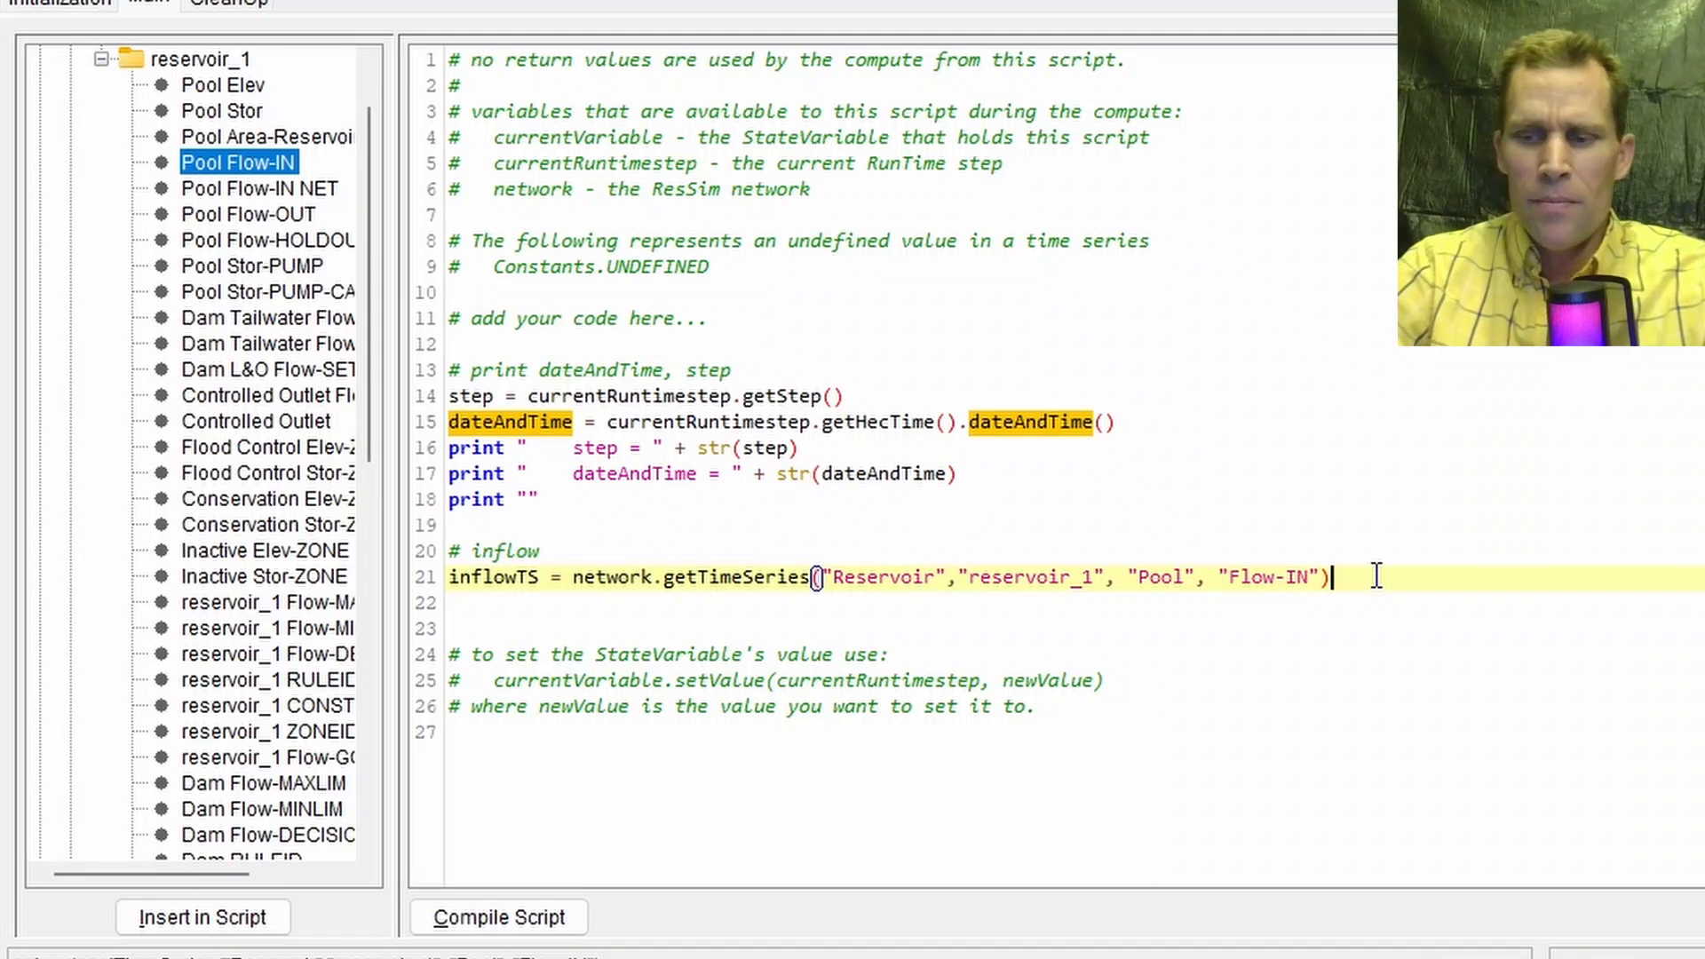
Step: Begin a new line below the inflowTS assignment with "inflow = inflowTS."
{"action": "key", "text": "Return"}
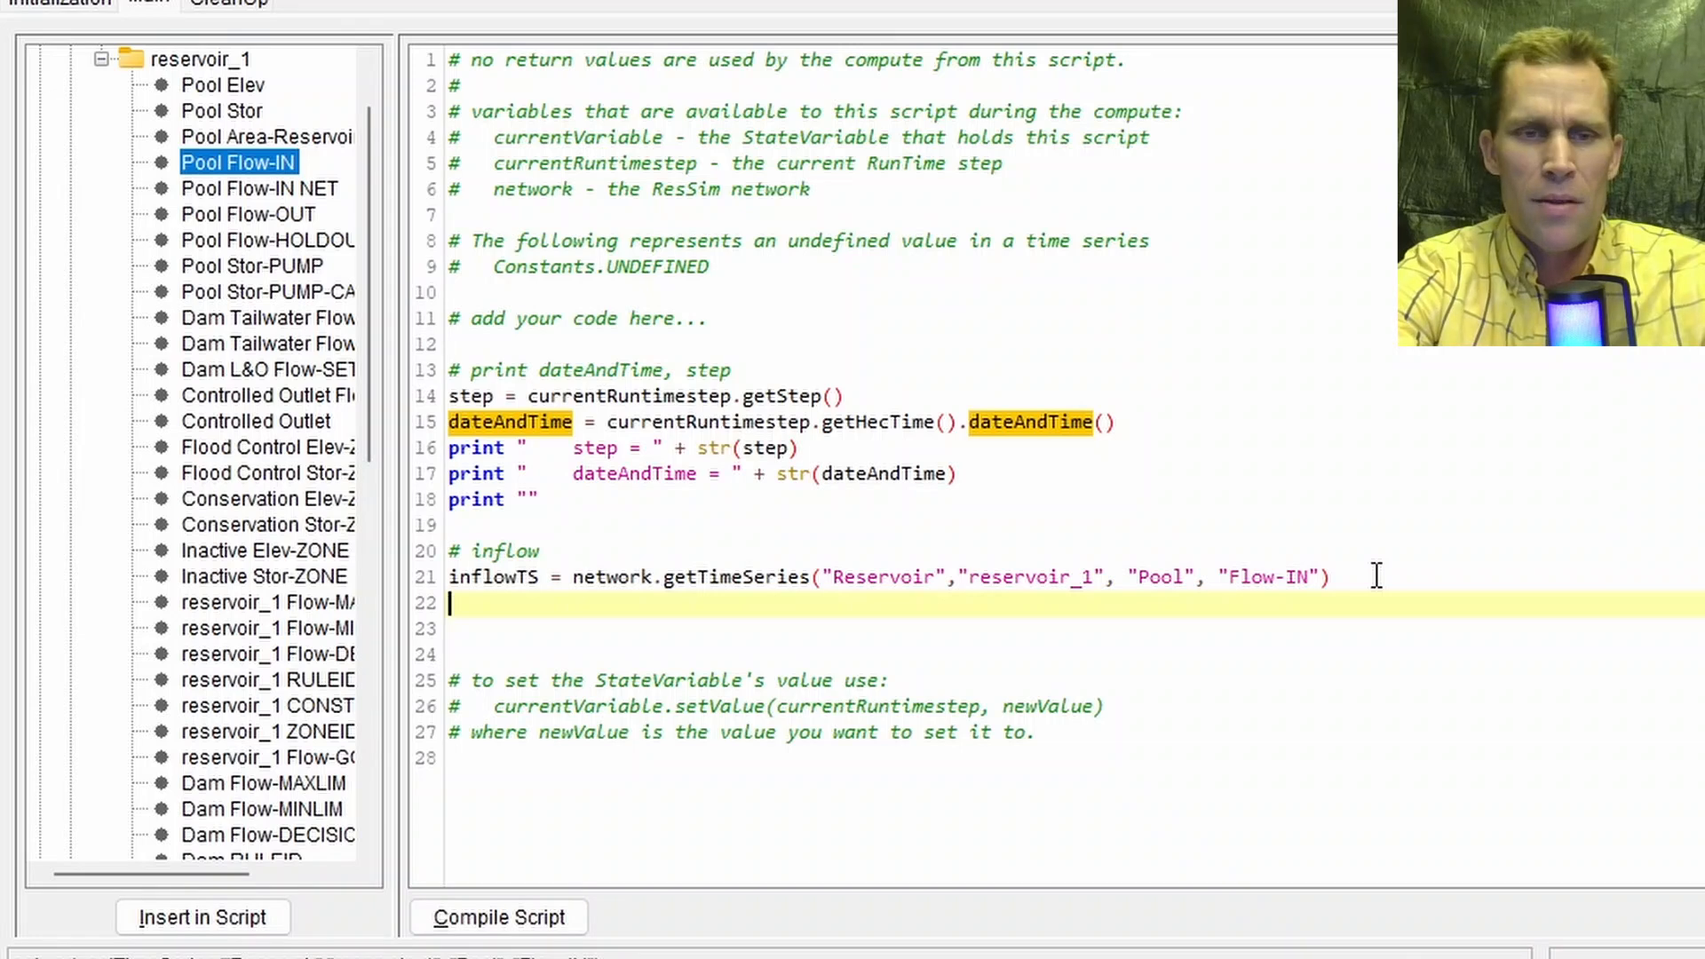
{"action": "type", "text": "inflow ="}
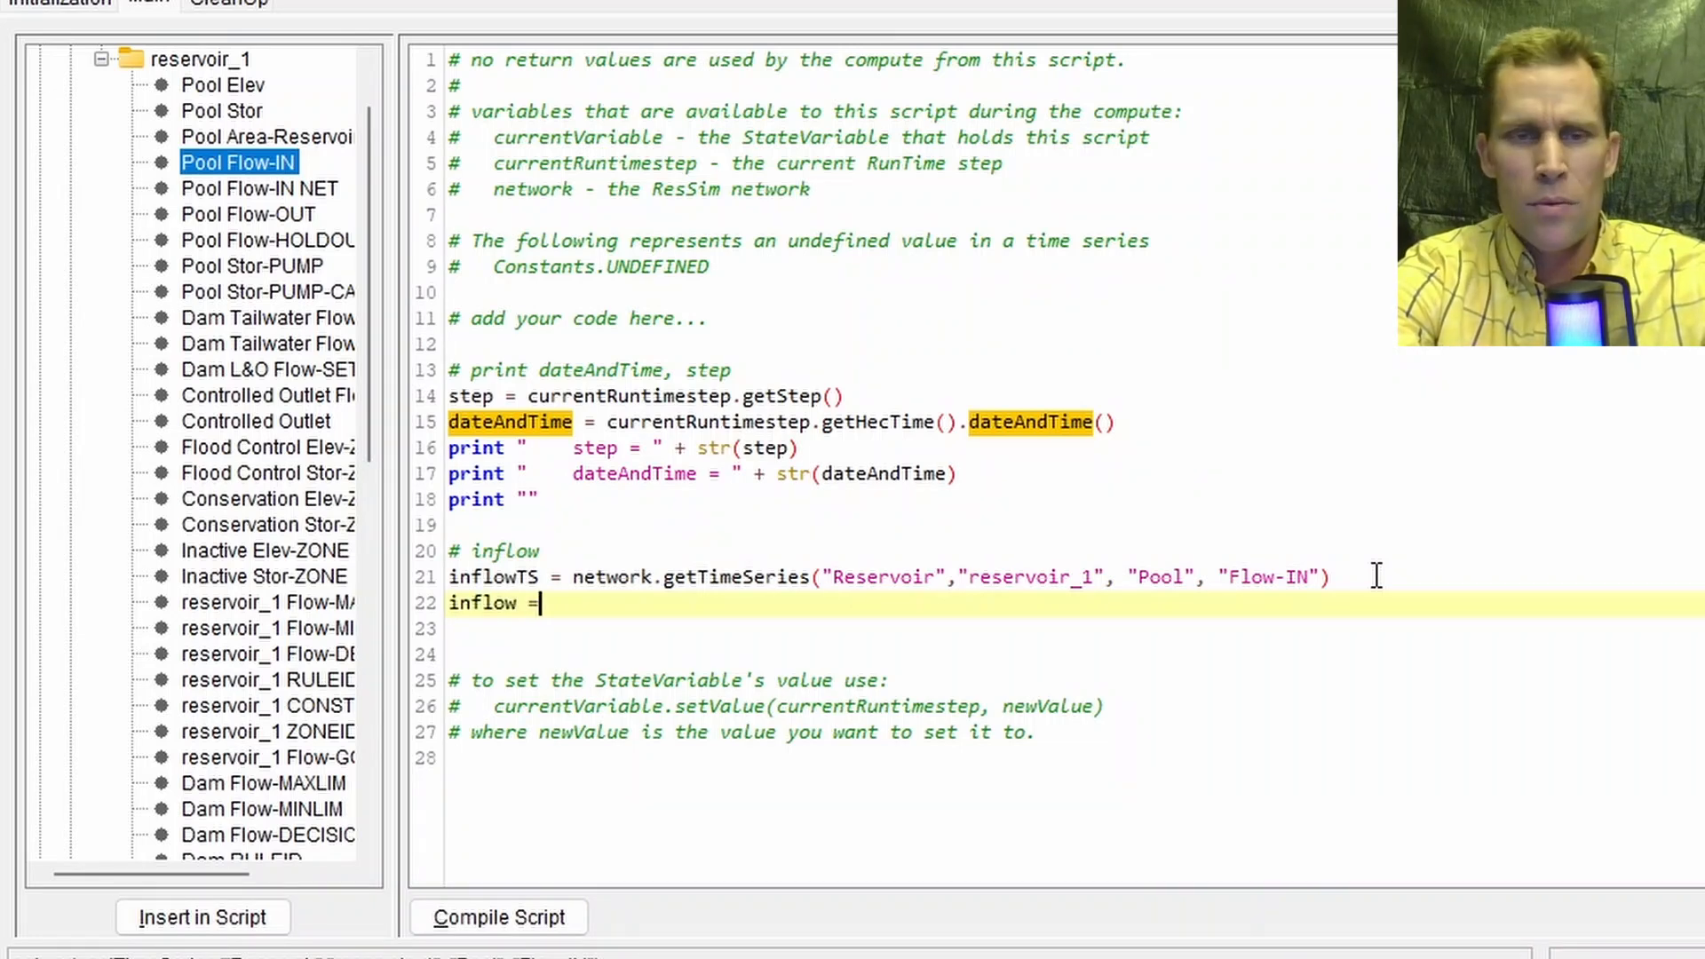
{"action": "type", "text": " inflow"}
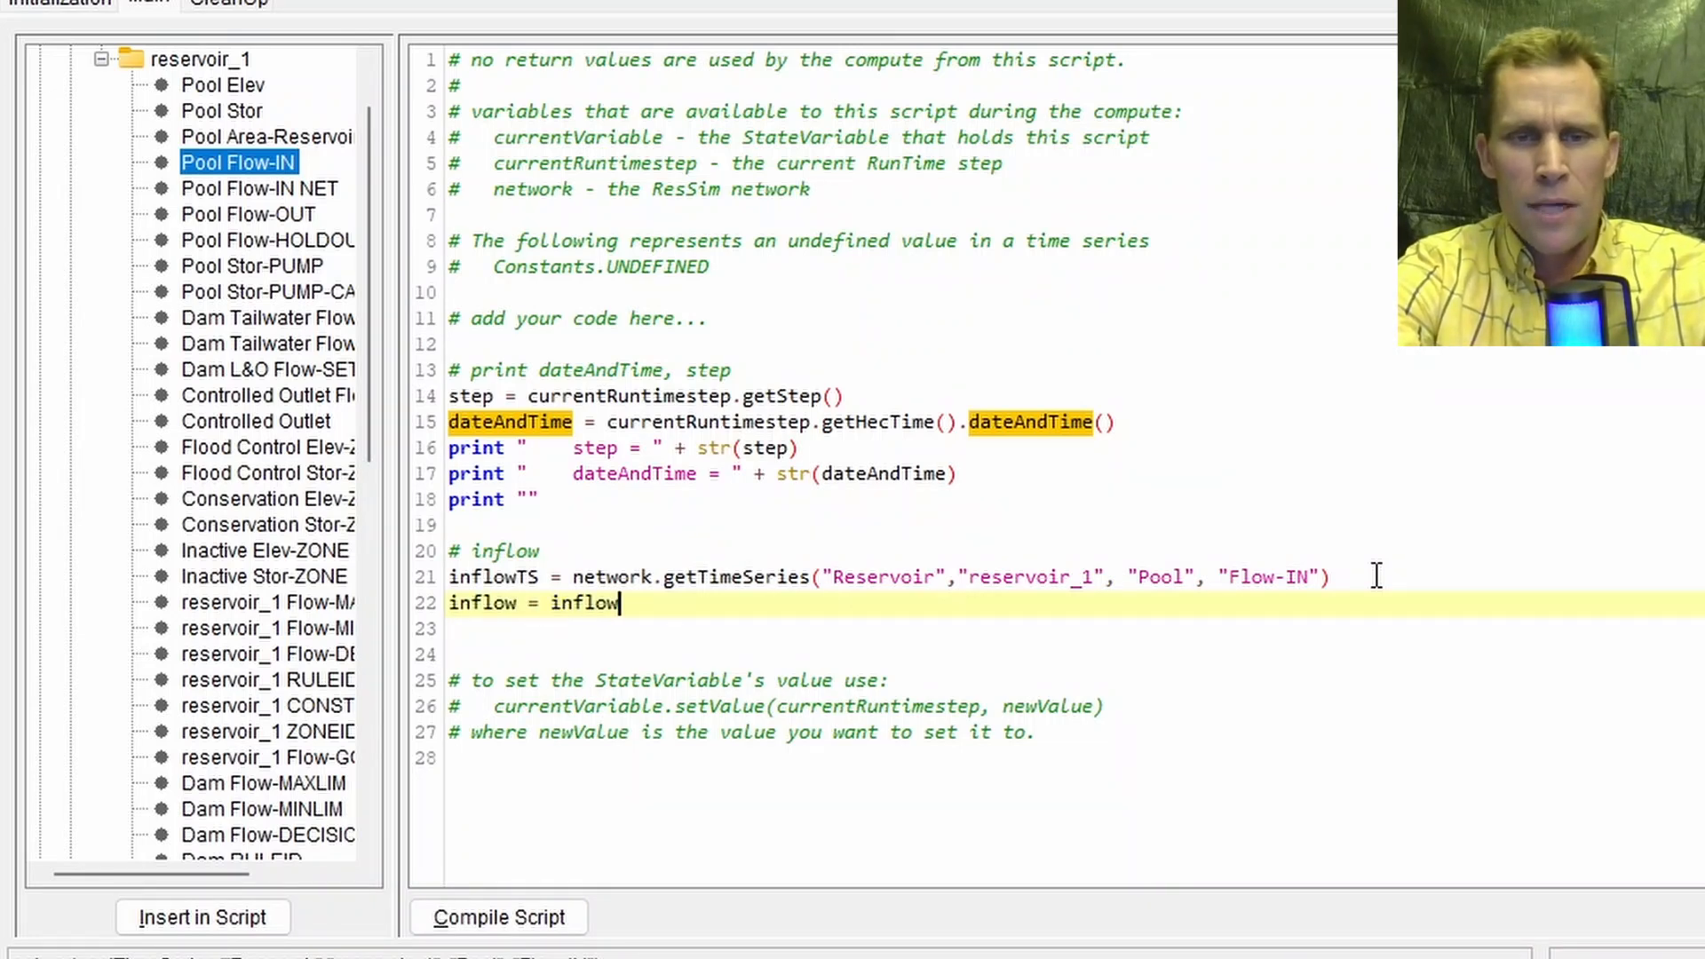
{"action": "type", "text": "TS."}
Step: Complete the inflow line with the TimeSeries API method getCurrentValue(hec.model.RunTimeStep)
{"action": "scroll", "coordinate": [120, 187], "scroll_direction": "up", "scroll_amount": 1}
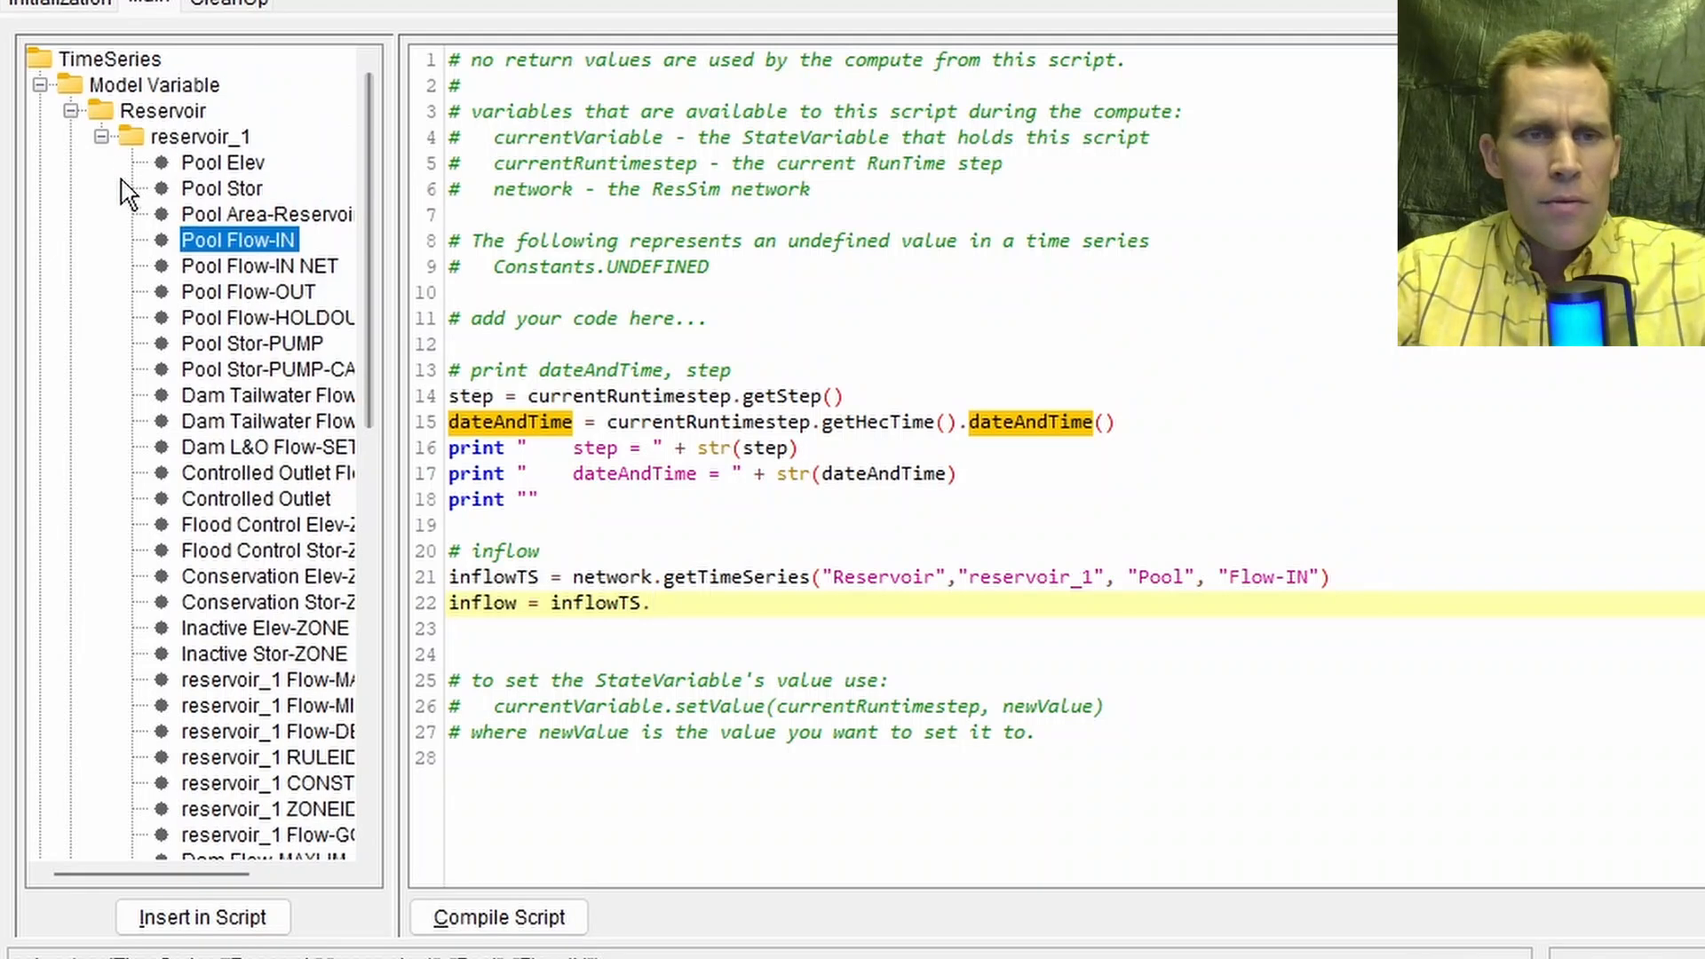
{"action": "left_click", "coordinate": [101, 136]}
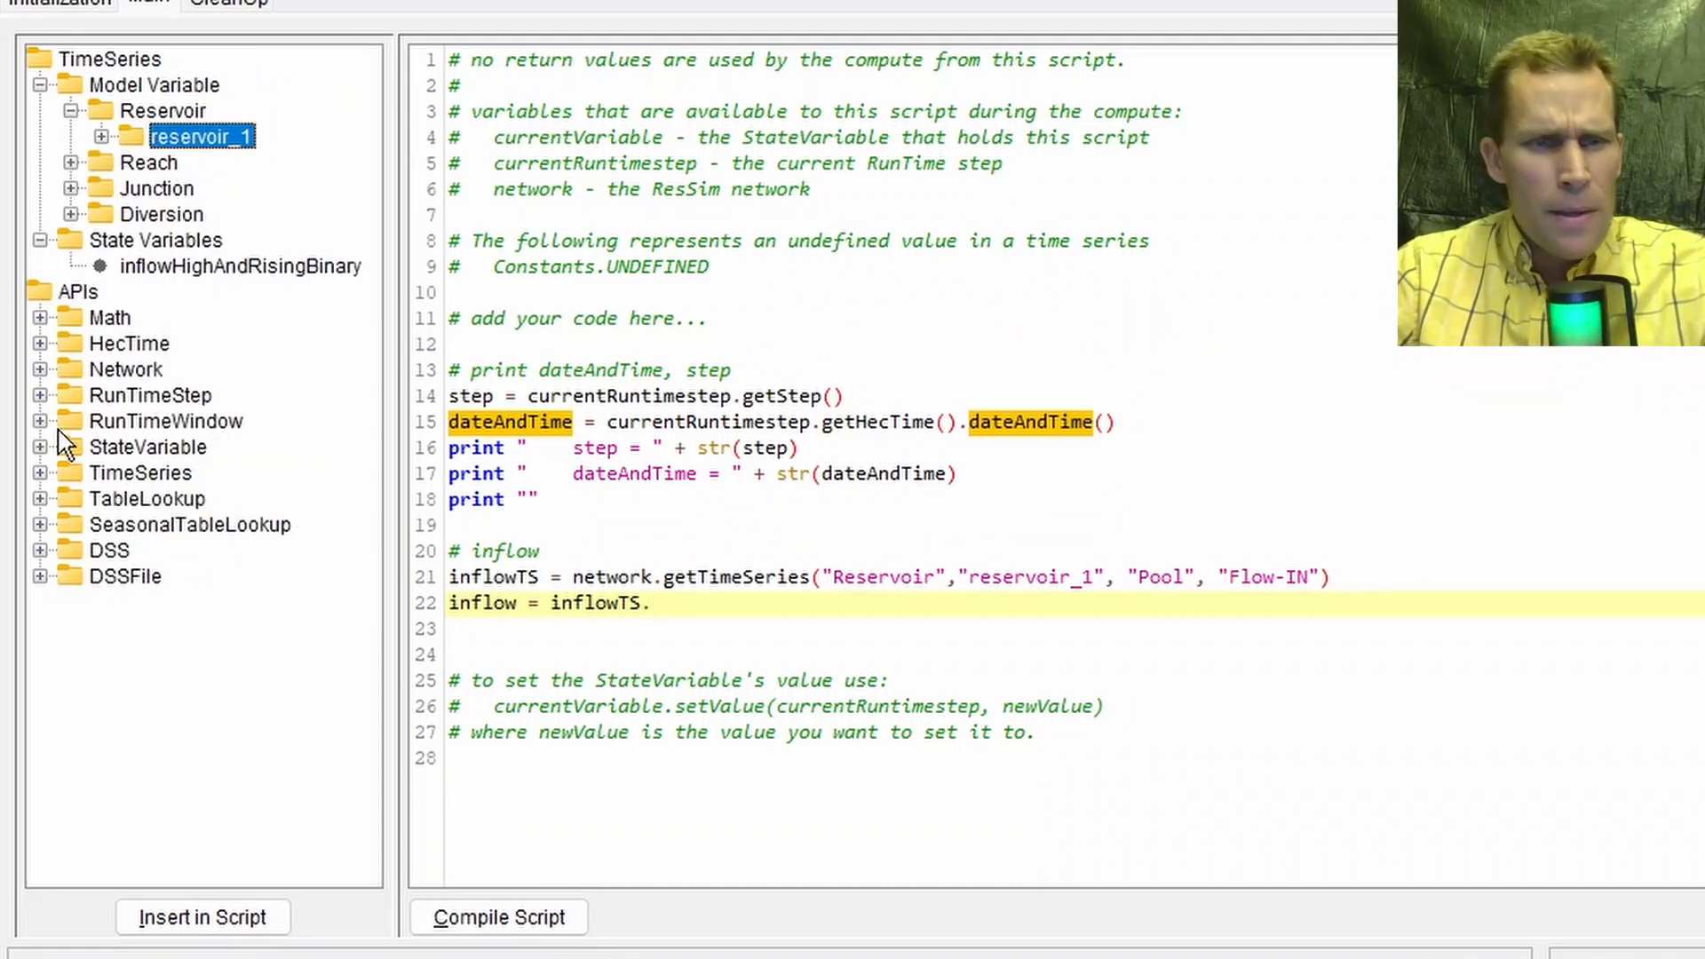
{"action": "left_click", "coordinate": [40, 472]}
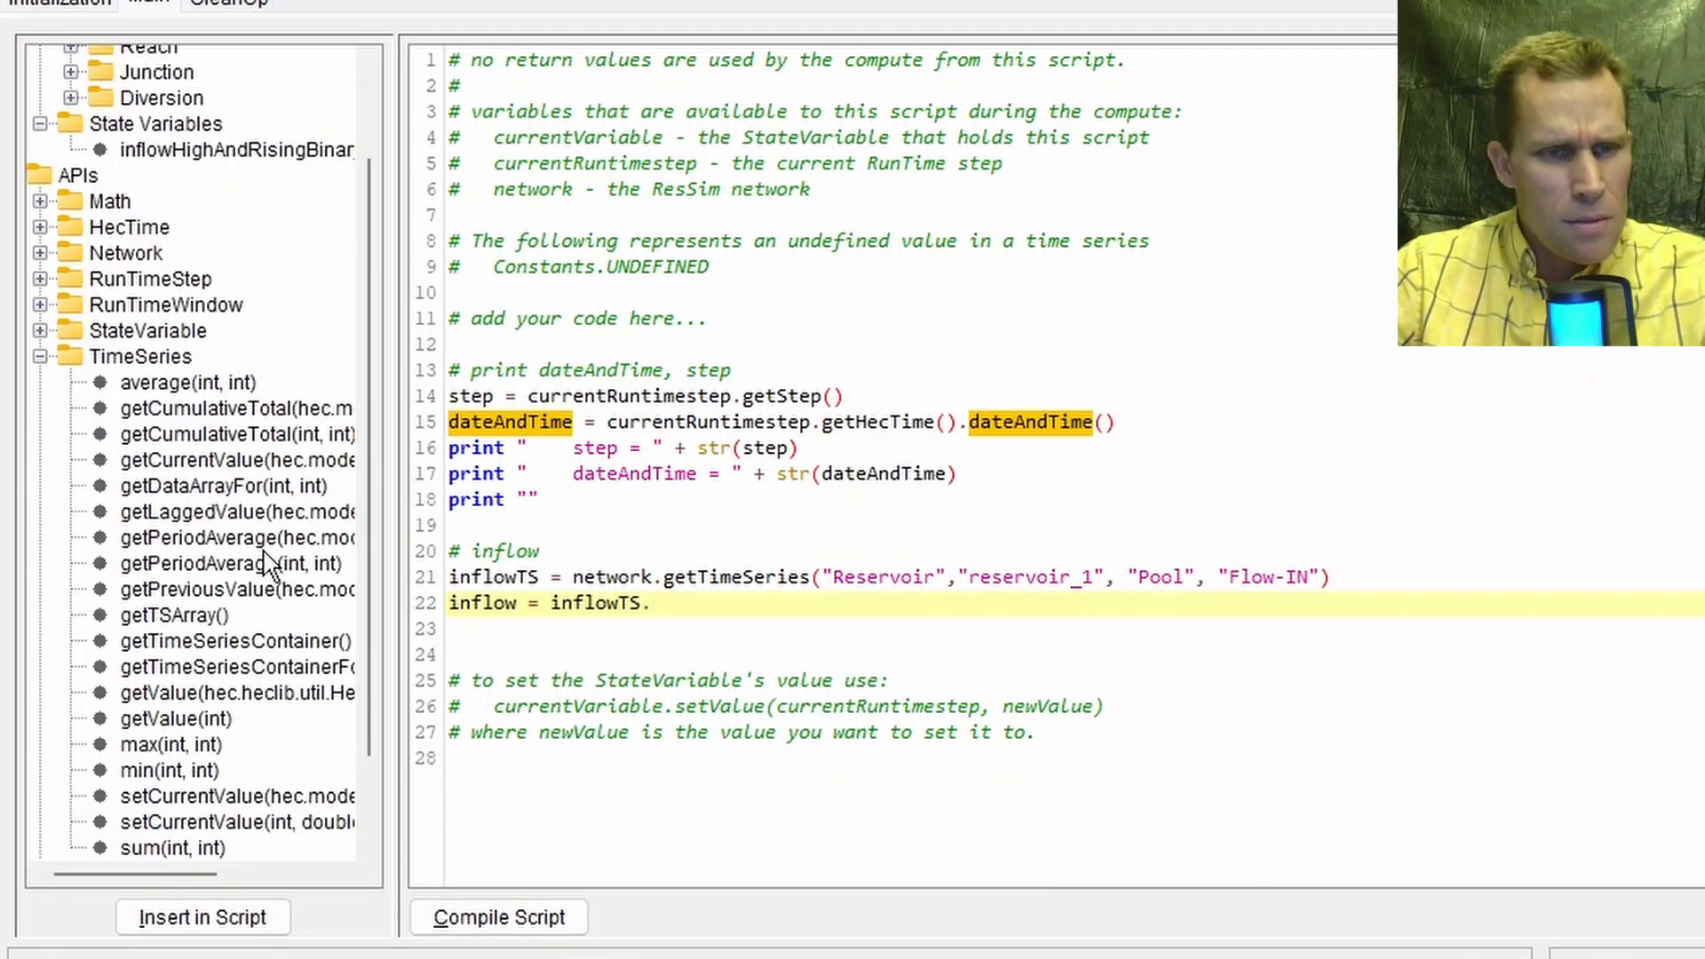
{"action": "scroll", "coordinate": [267, 564], "scroll_direction": "down", "scroll_amount": 3}
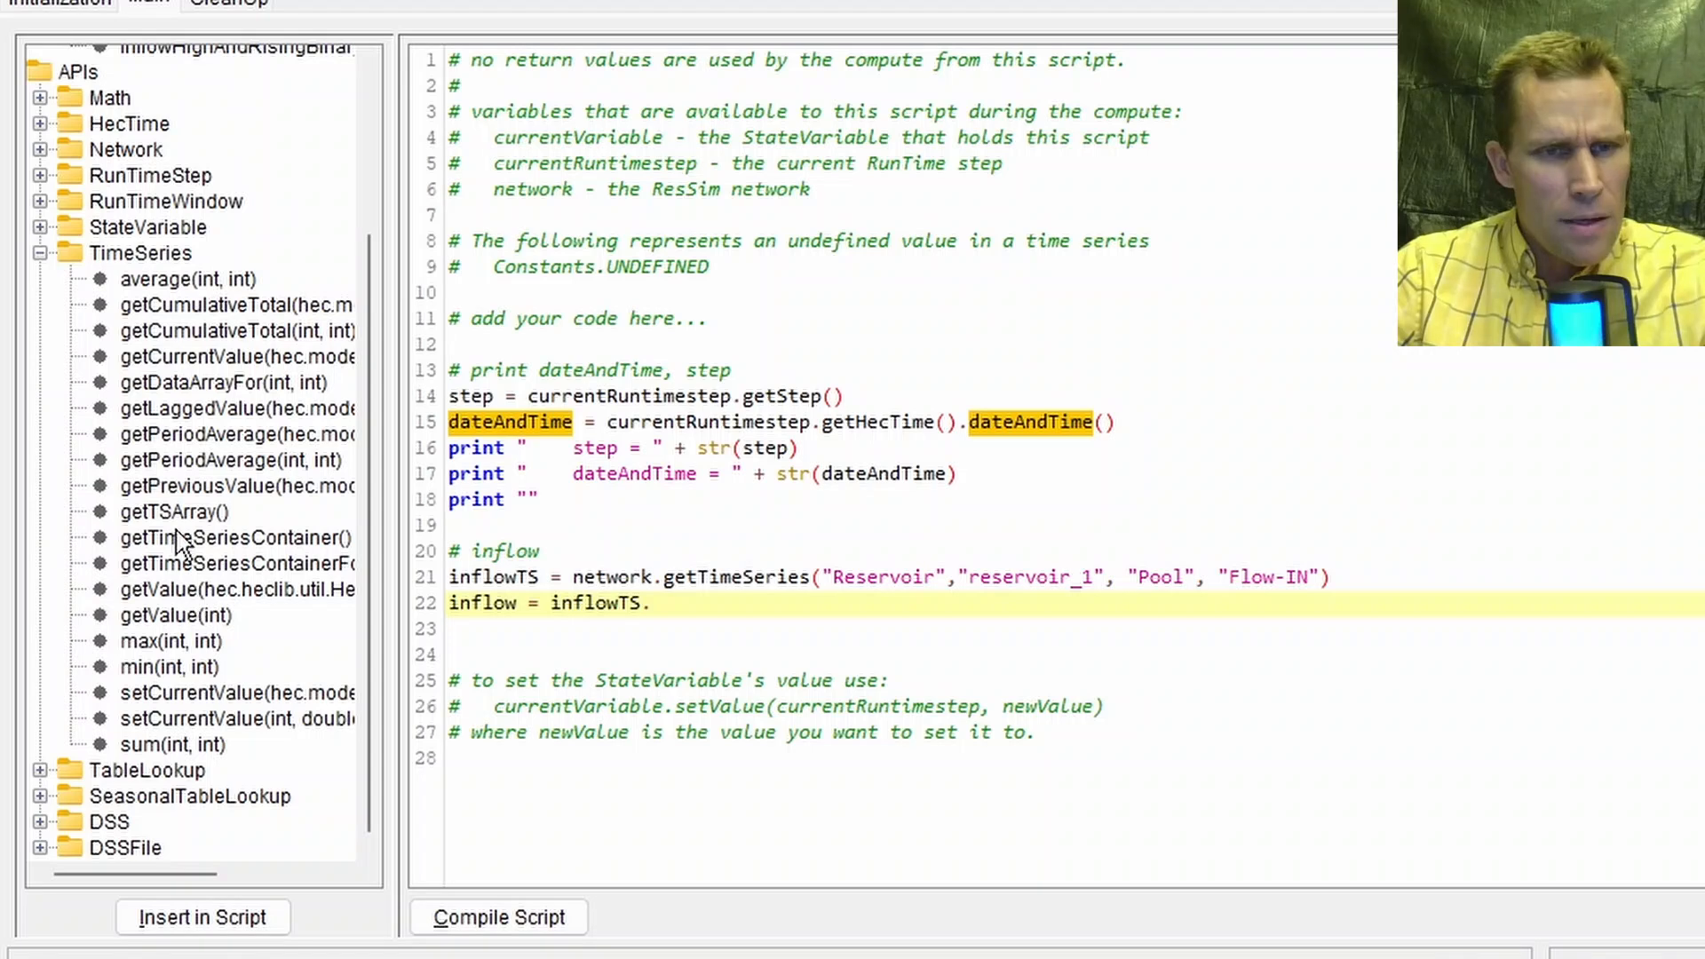
{"action": "left_click", "coordinate": [186, 357]}
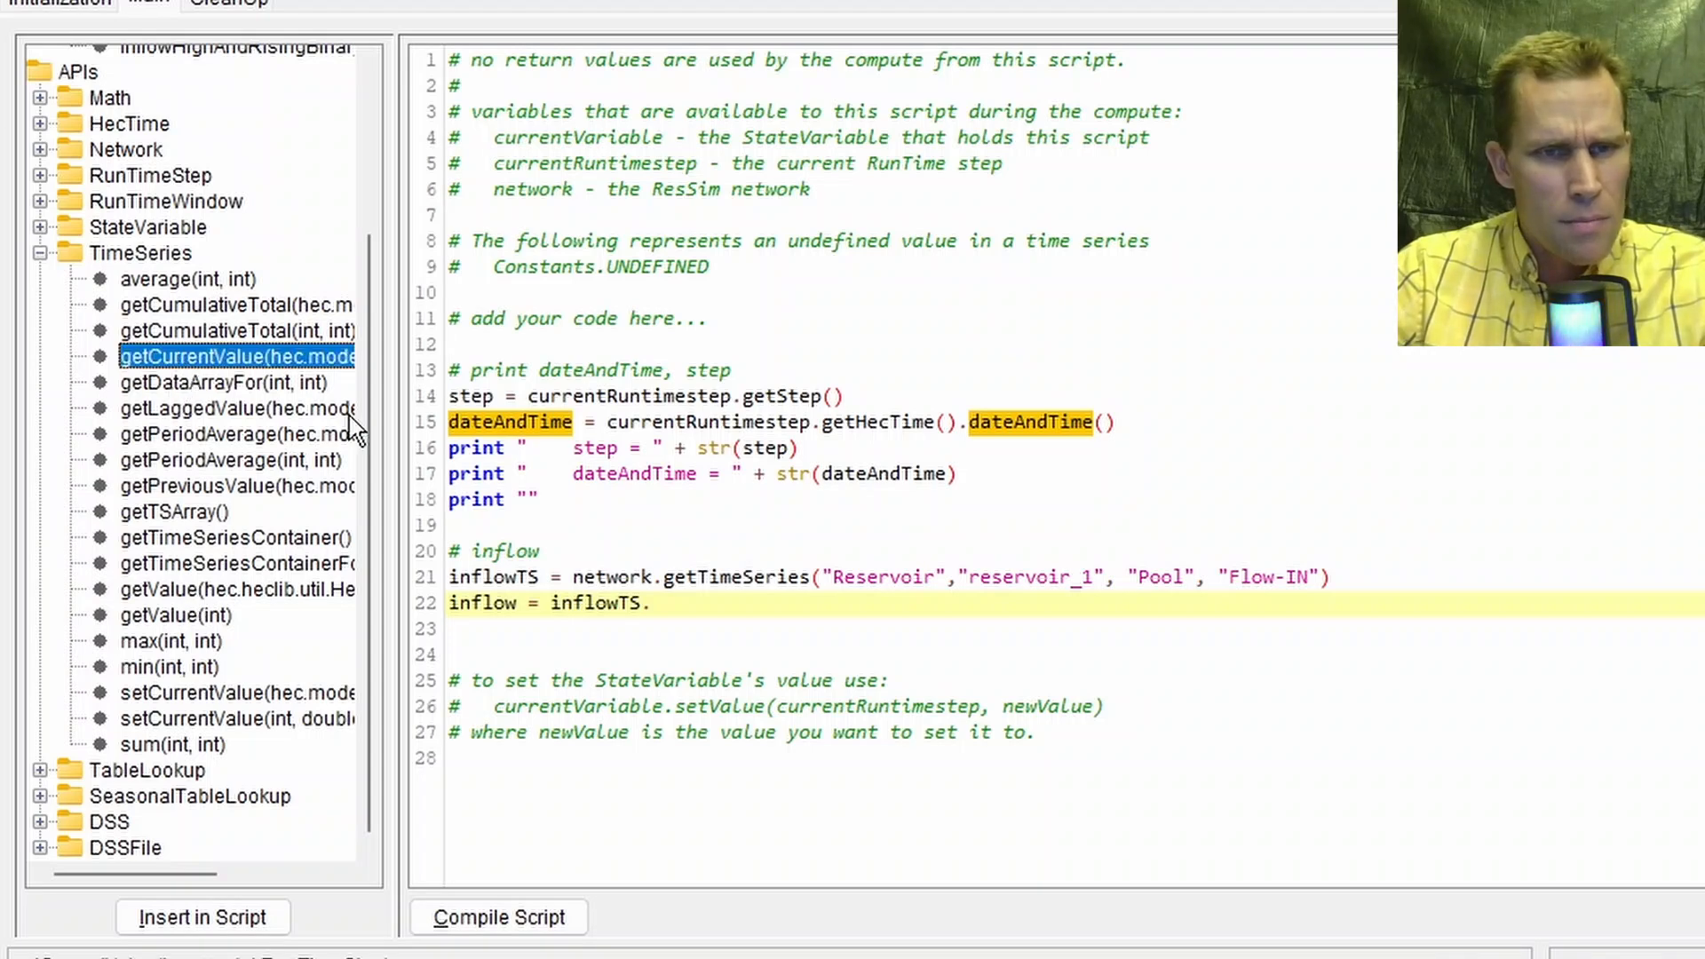
{"action": "left_click_drag", "start_coordinate": [433, 432], "coordinate": [671, 432]}
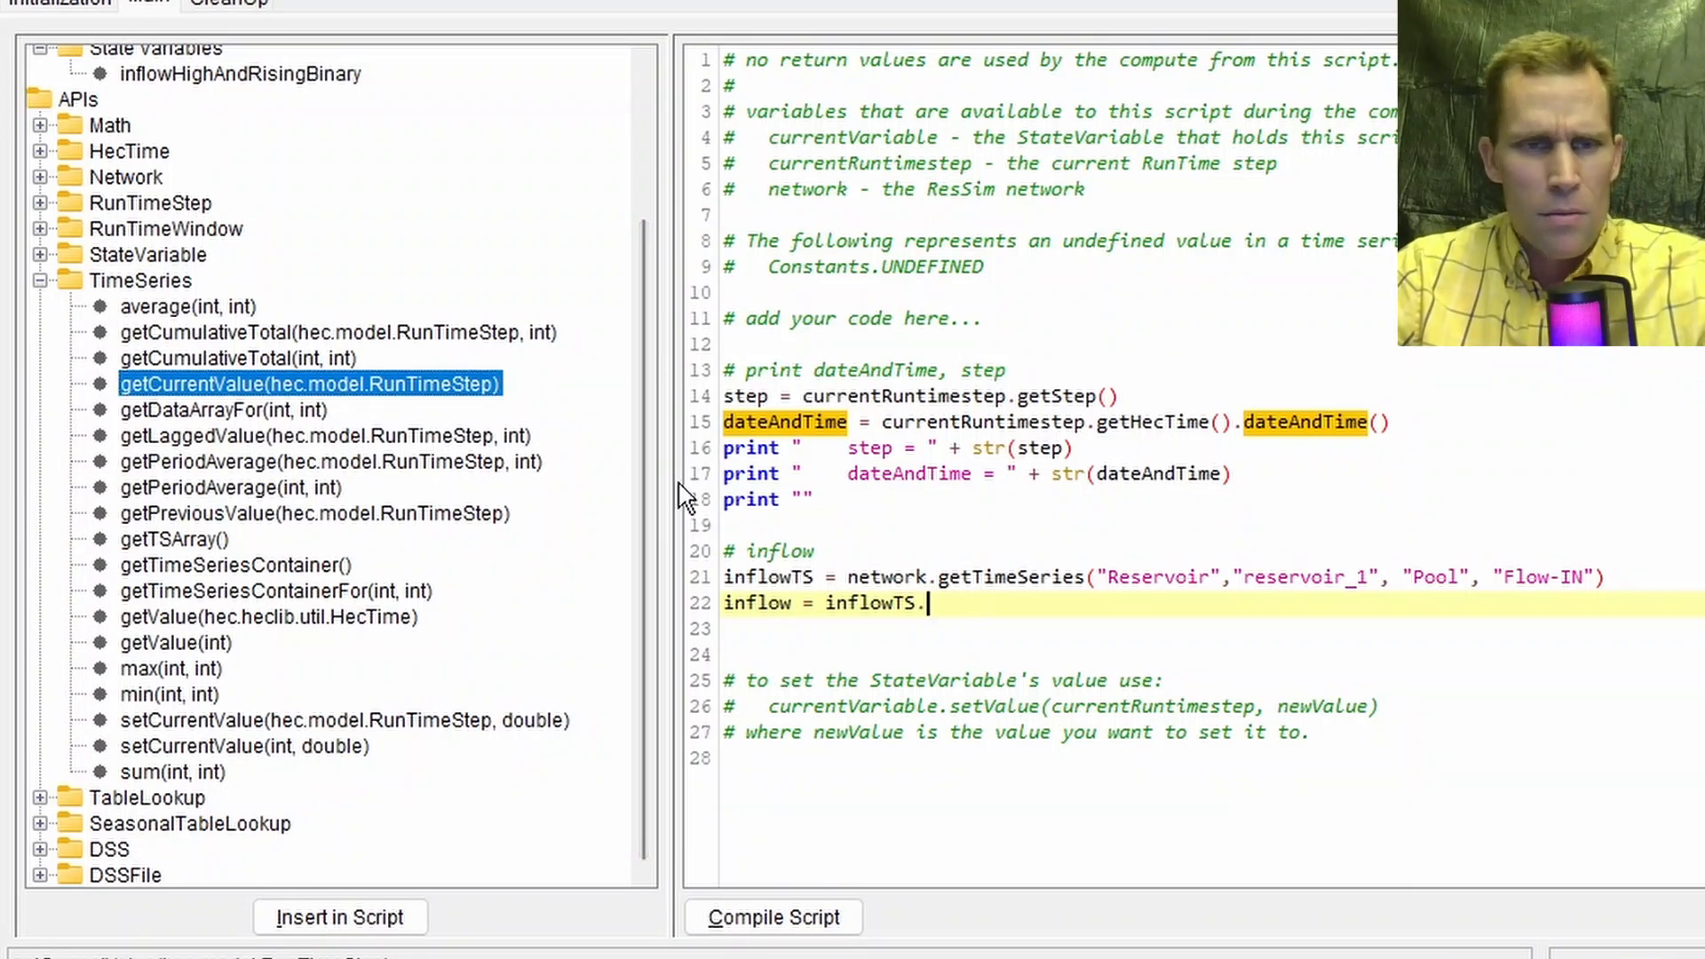
{"action": "double_click", "coordinate": [401, 388]}
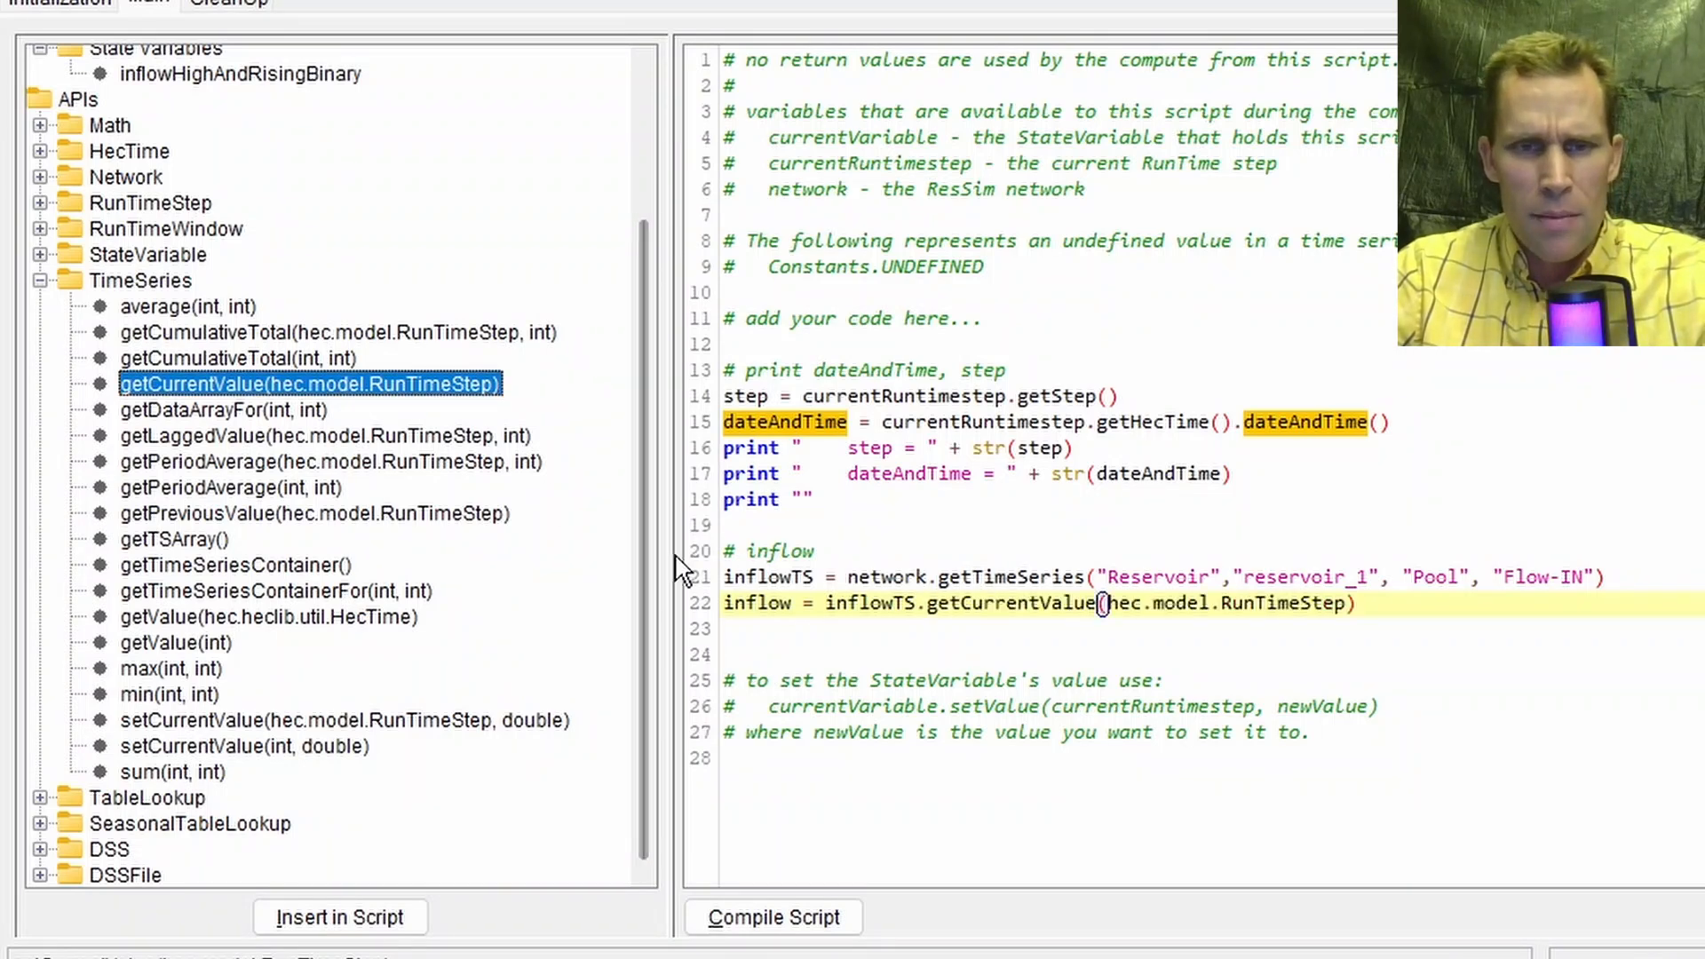
{"action": "left_click_drag", "start_coordinate": [671, 541], "coordinate": [412, 535]}
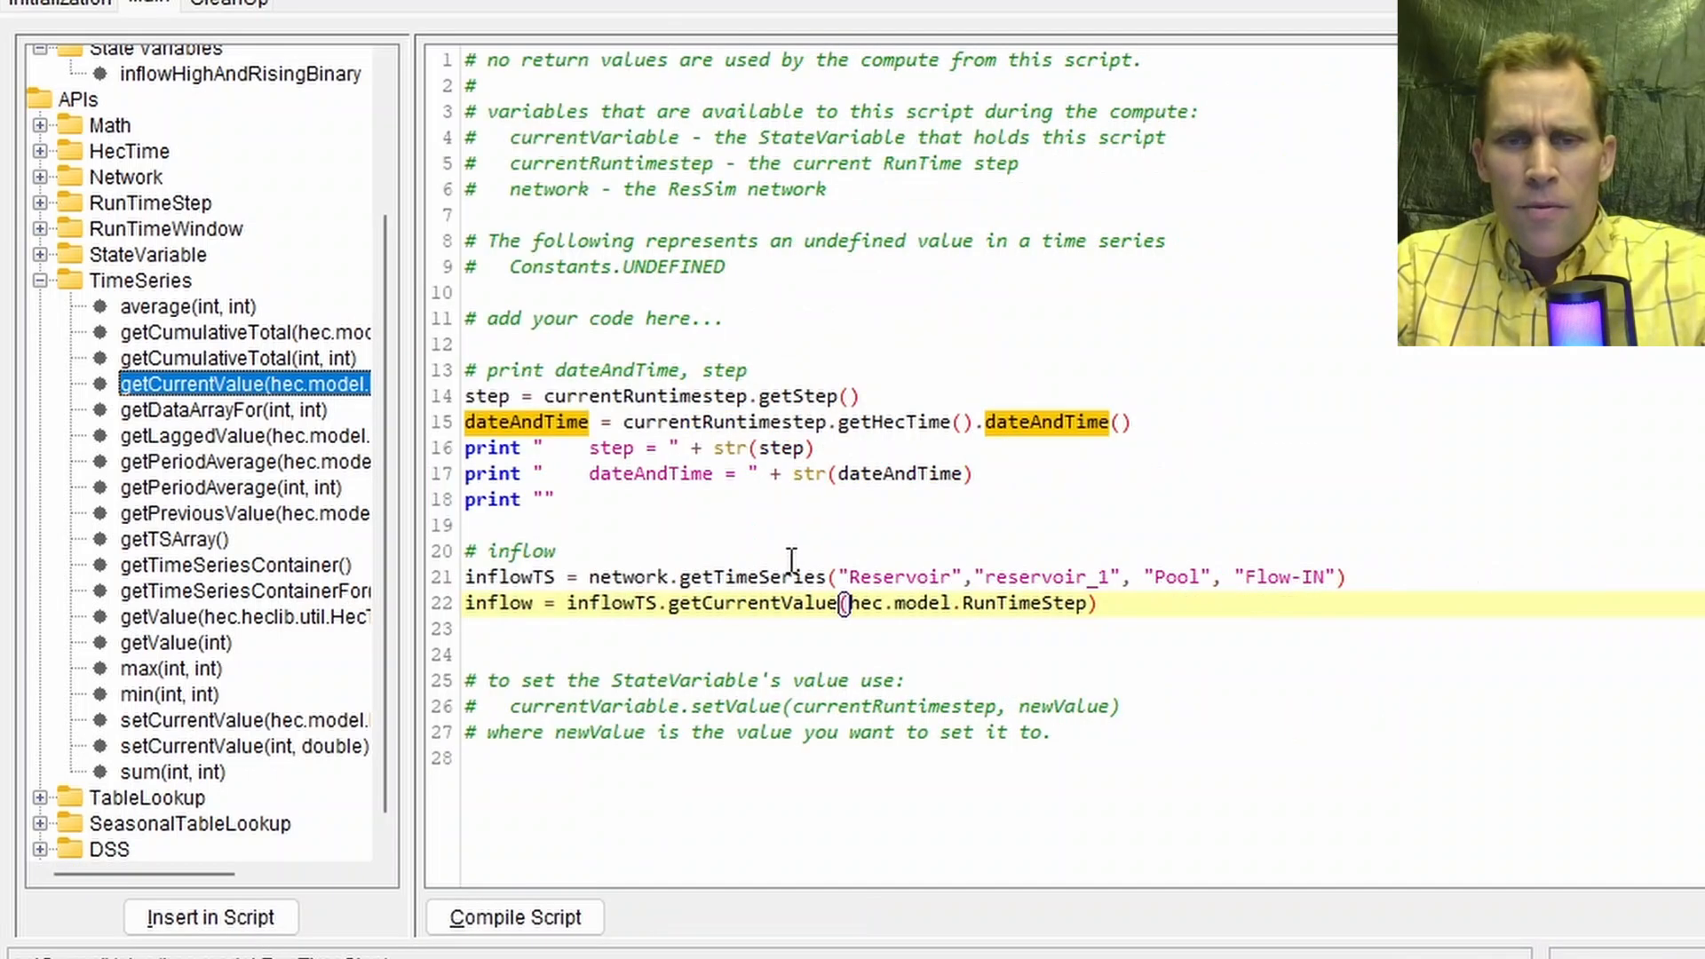
Step: Replace the hec.model.RunTimeStep argument of getCurrentValue with currentRuntimestep, copied from the header comments
{"action": "left_click_drag", "start_coordinate": [851, 603], "coordinate": [1079, 604]}
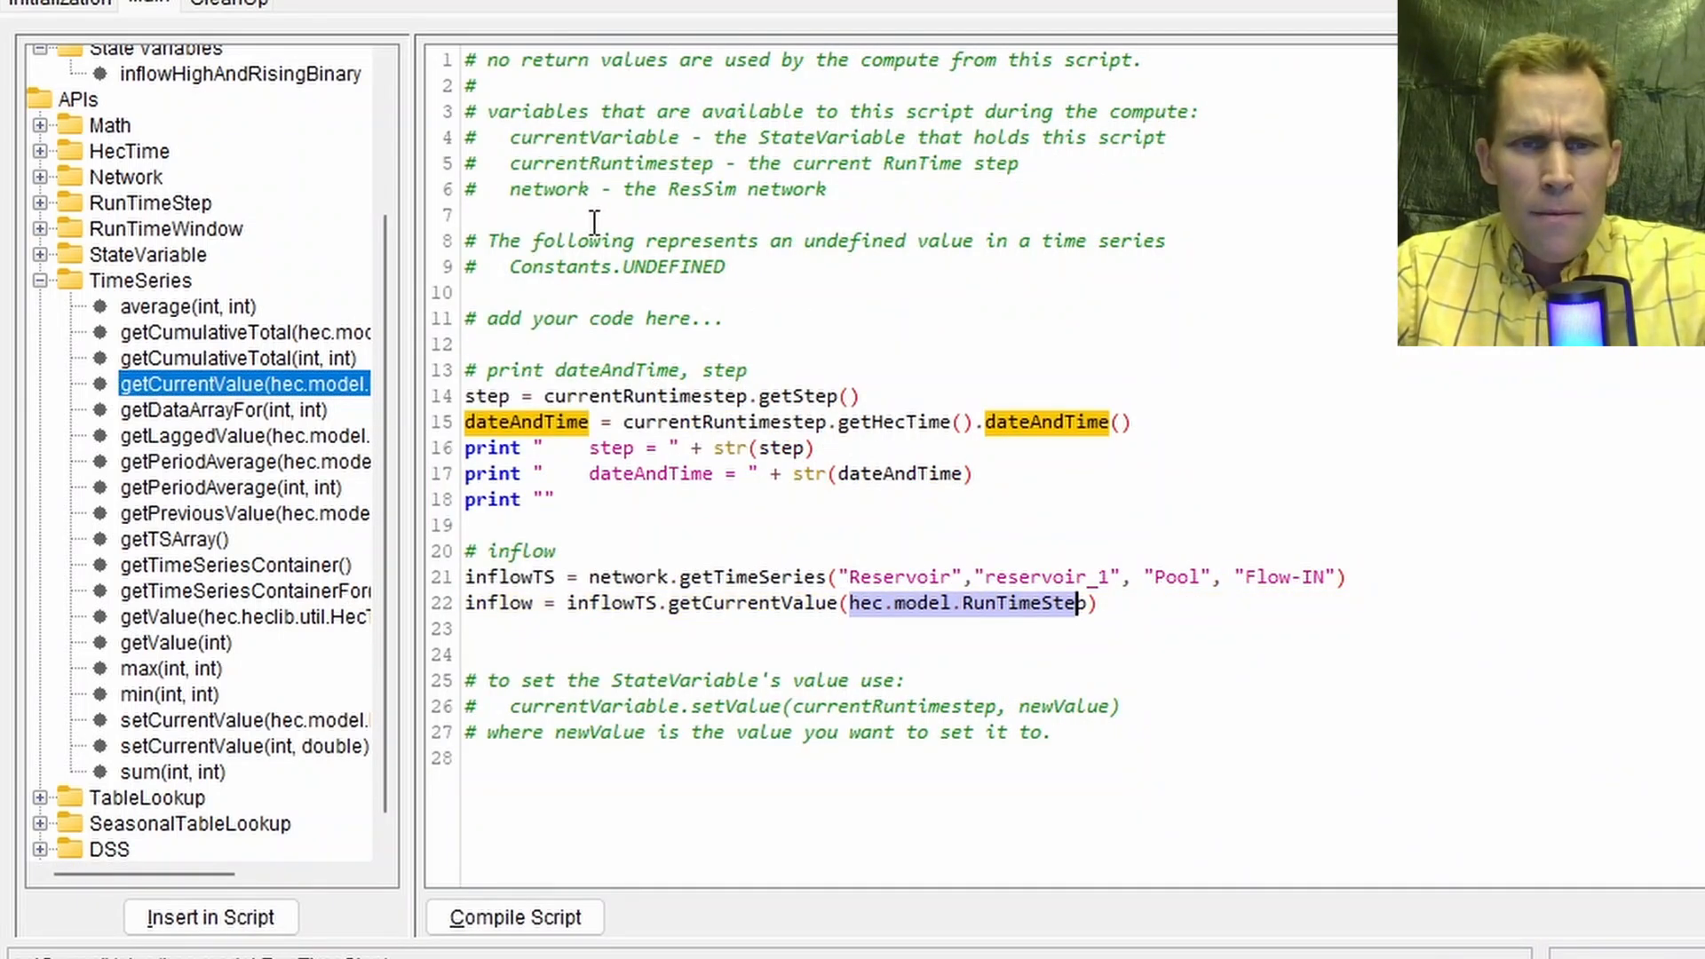
{"action": "left_click_drag", "start_coordinate": [511, 163], "coordinate": [716, 165]}
{"action": "key", "text": "ctrl+c"}
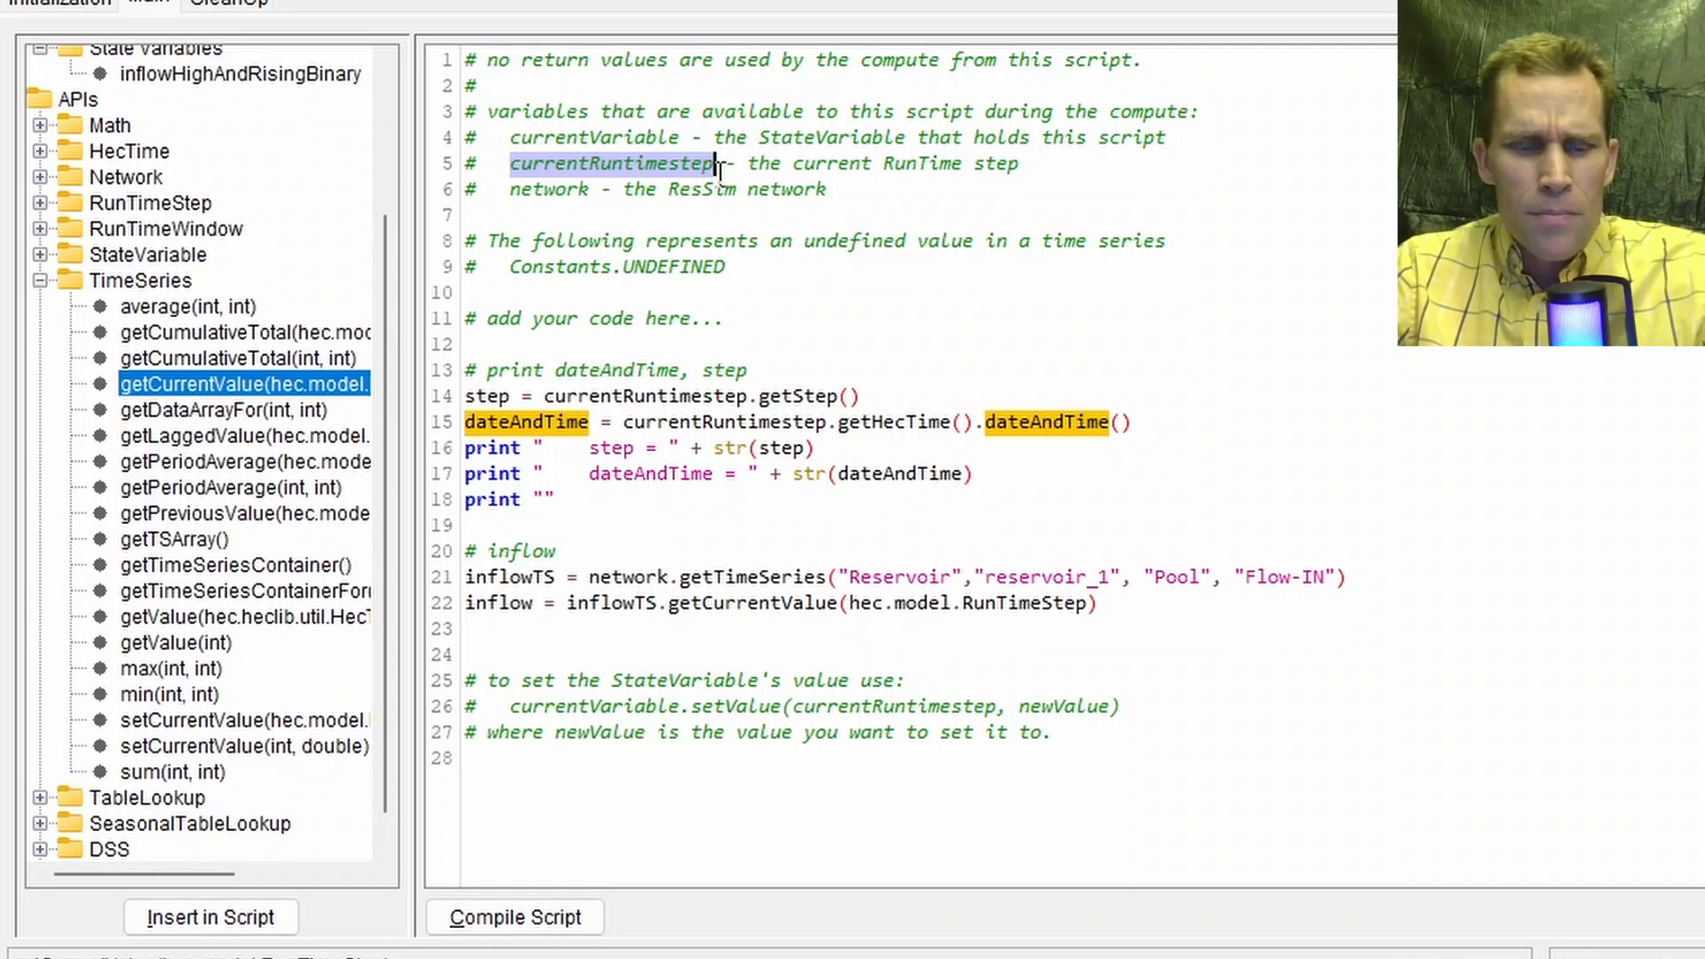
{"action": "left_click_drag", "start_coordinate": [850, 603], "coordinate": [1089, 604]}
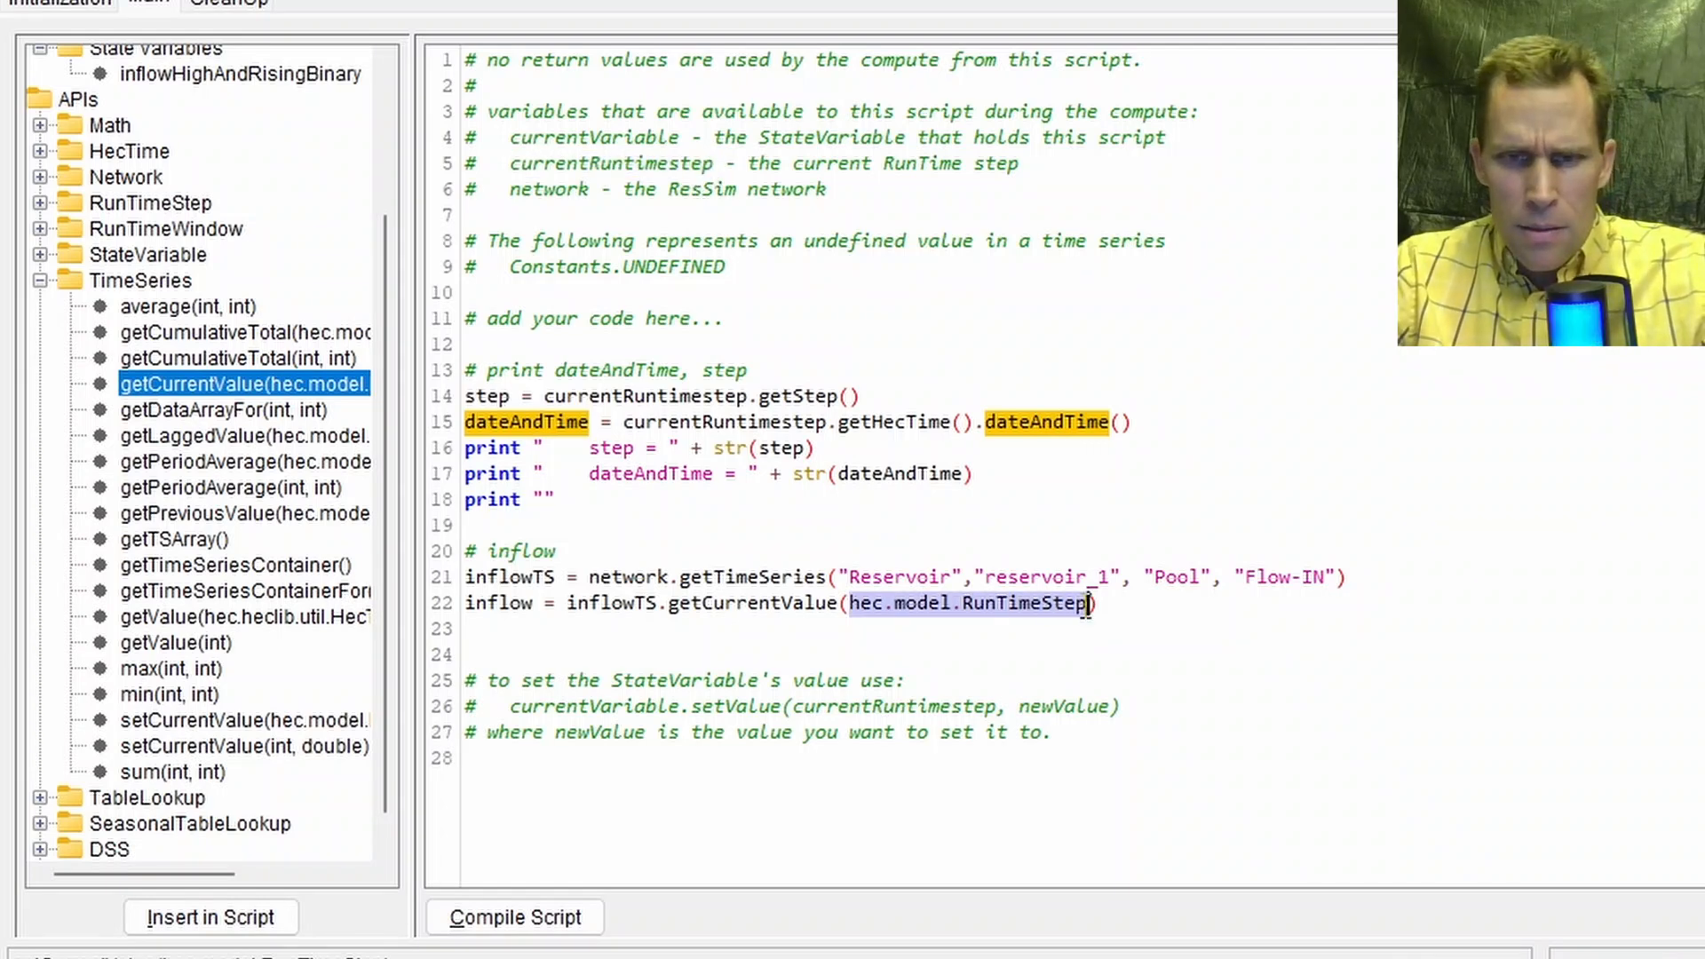
{"action": "key", "text": "ctrl+v"}
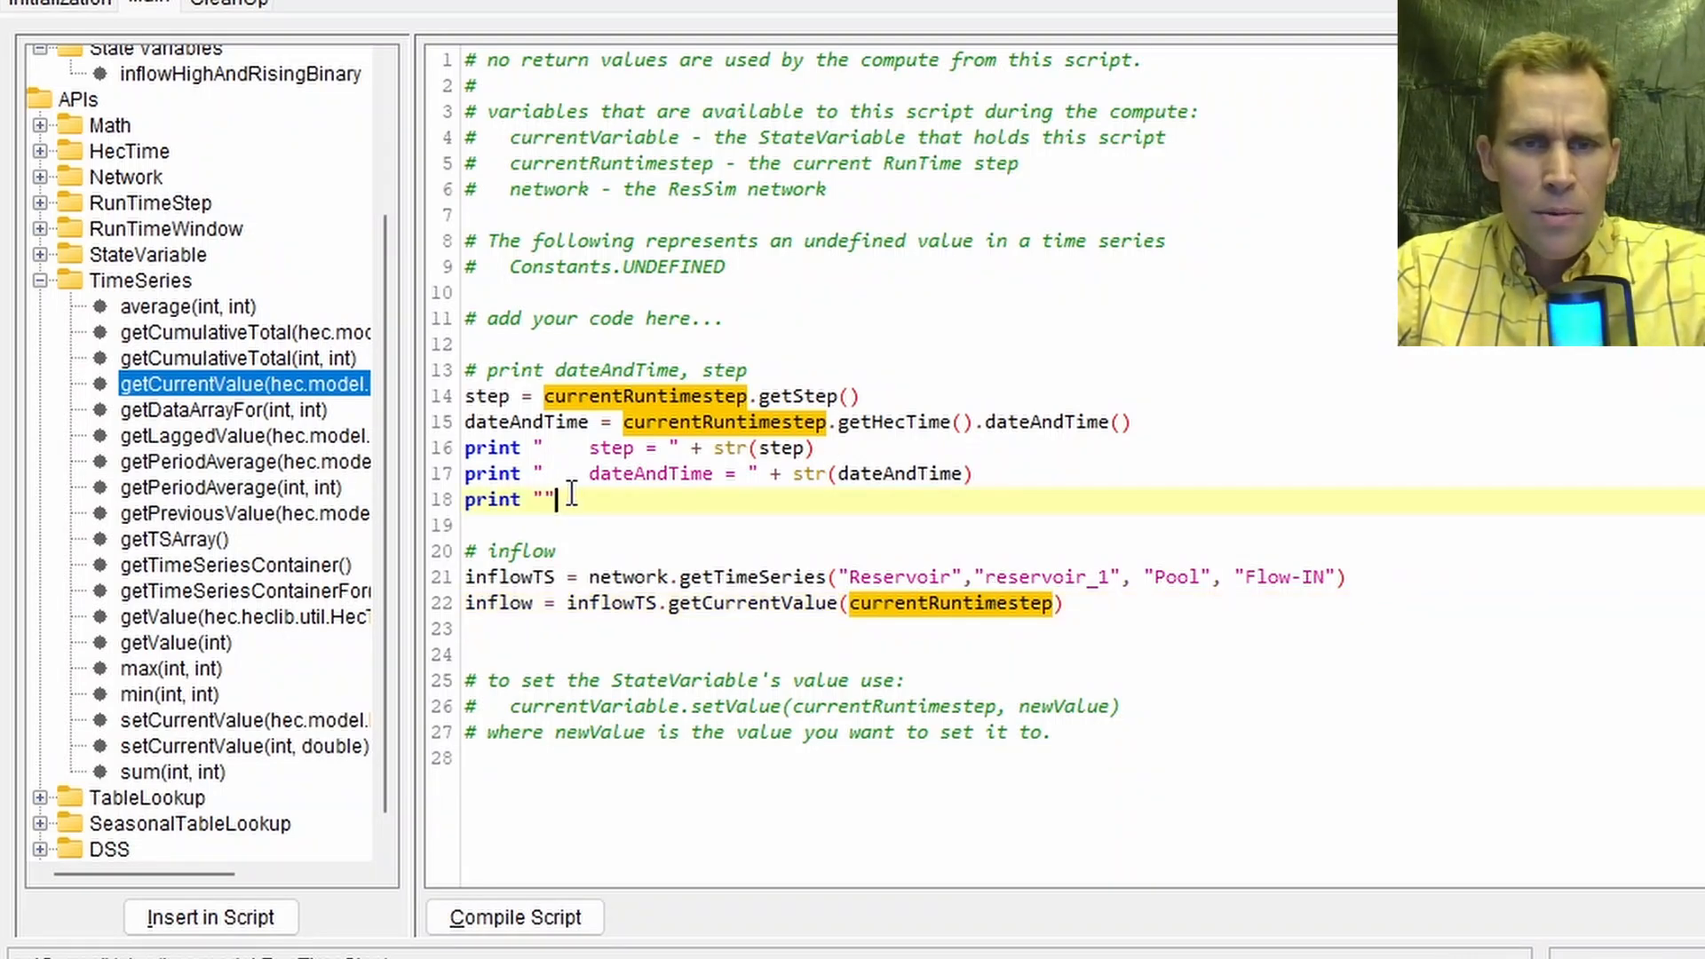
Step: Move the three print lines from the dateAndTime section to below the inflow code
{"action": "left_click_drag", "start_coordinate": [556, 499], "coordinate": [1155, 422]}
{"action": "key", "text": "ctrl+c"}
{"action": "key", "text": "BackSpace"}
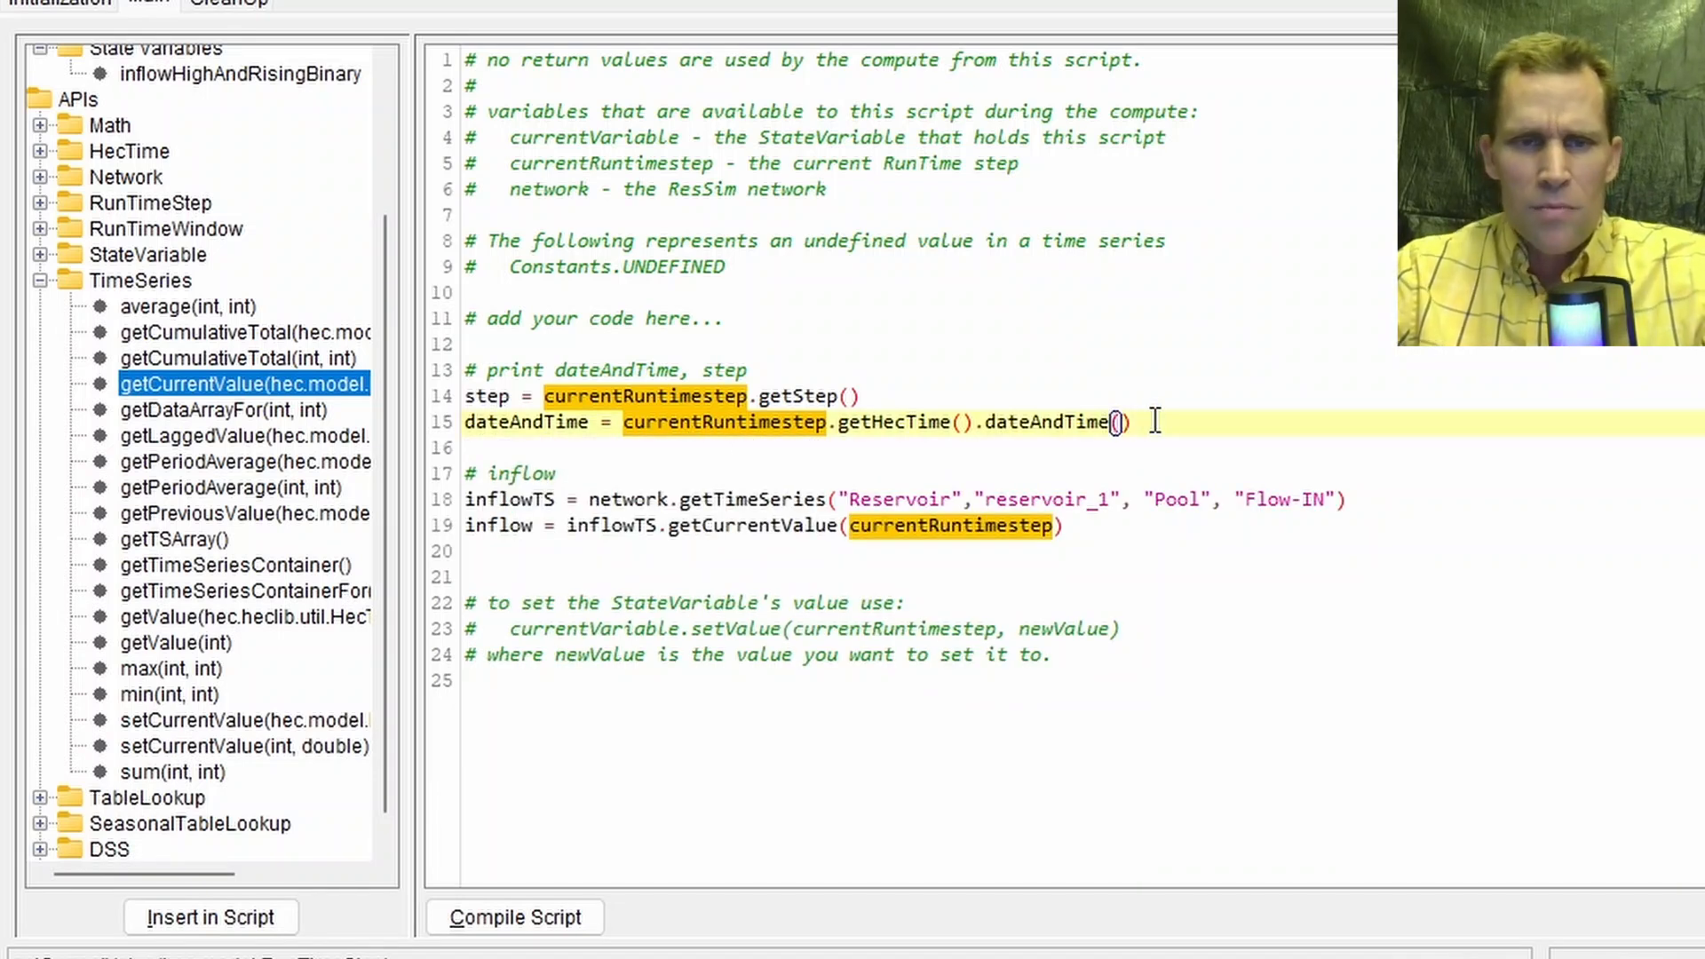
{"action": "left_click", "coordinate": [1120, 559]}
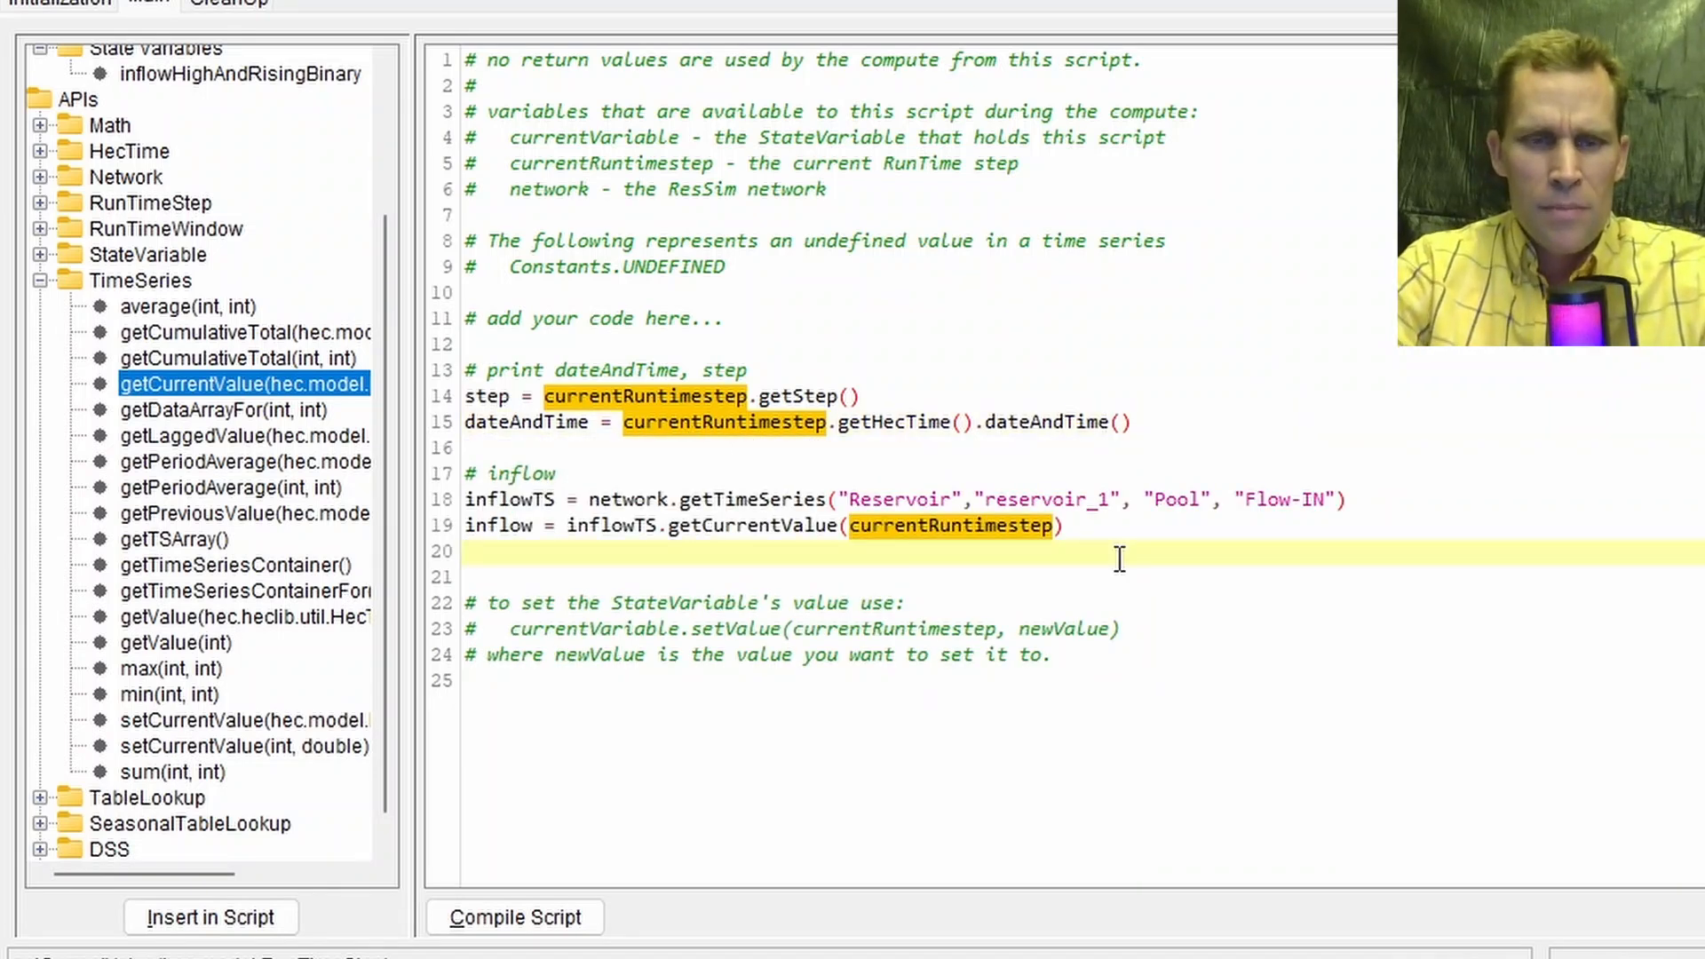
{"action": "key", "text": "ctrl+v"}
Step: Shorten the first section's comment to "# dateAndTime, step" and add a "# print" comment above the print lines
{"action": "double_click", "coordinate": [519, 370]}
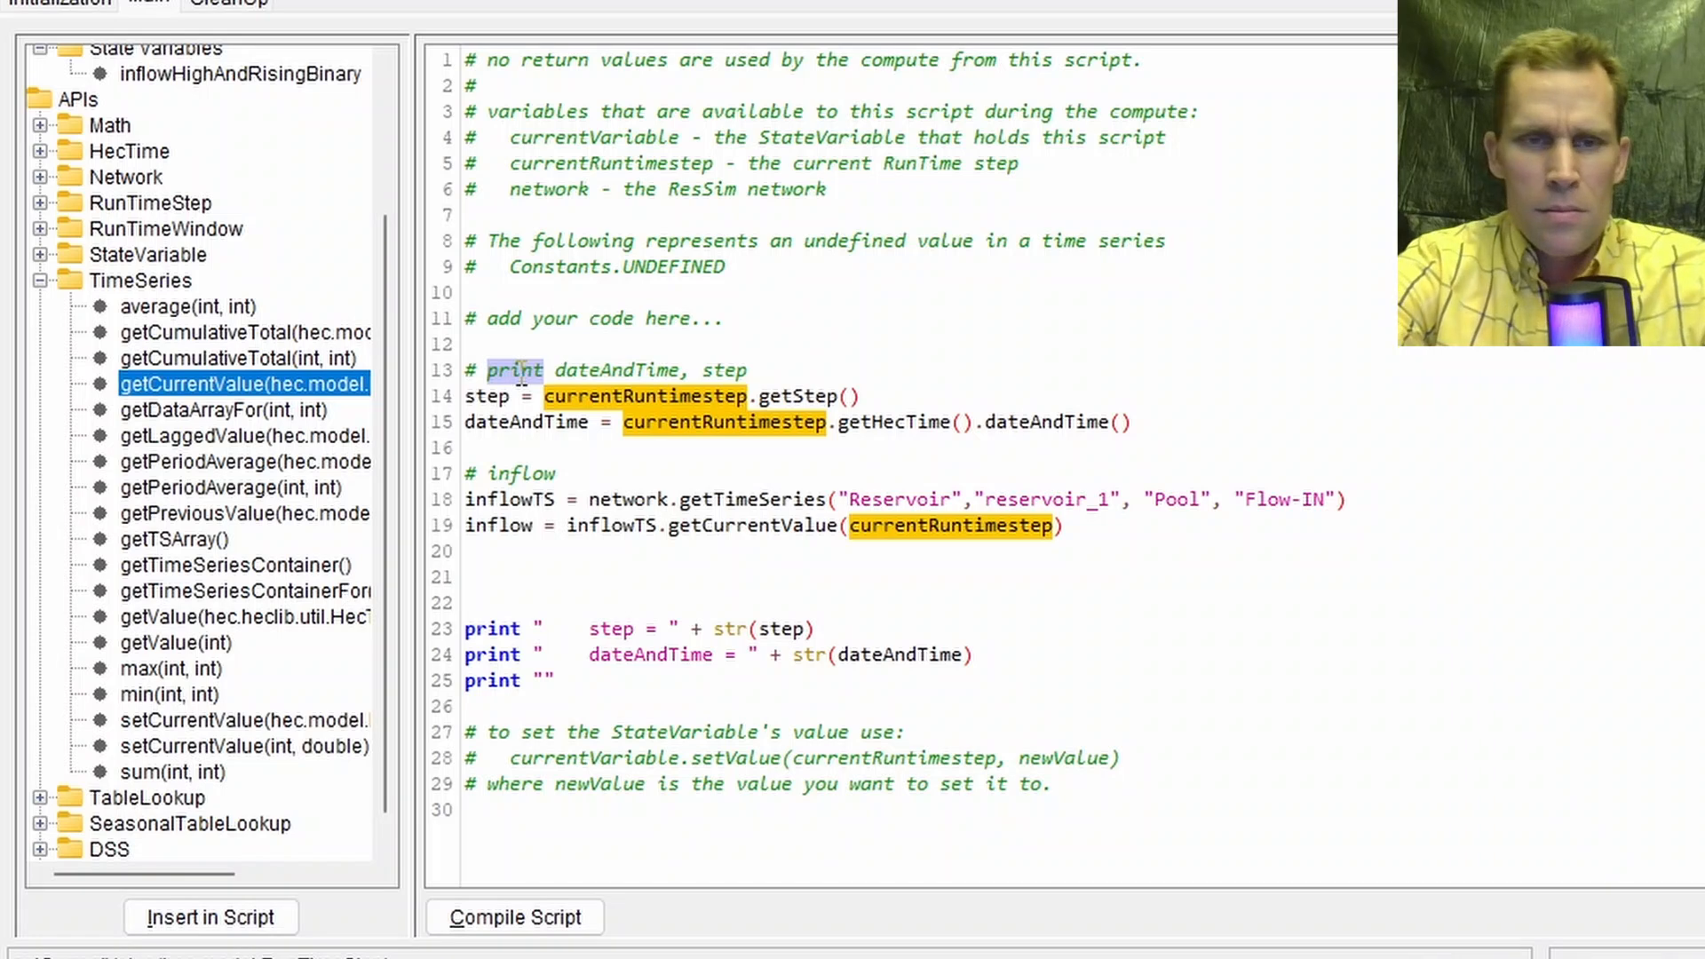
{"action": "key", "text": "Delete"}
{"action": "key", "text": "Delete"}
{"action": "left_click", "coordinate": [569, 603]}
{"action": "type", "text": "# print"}
Step: Duplicate the dateAndTime print line and change the copy's label and str() argument to inflow
{"action": "left_click_drag", "start_coordinate": [982, 656], "coordinate": [977, 637]}
{"action": "key", "text": "ctrl+c"}
{"action": "key", "text": "ctrl+v"}
{"action": "key", "text": "ctrl+v"}
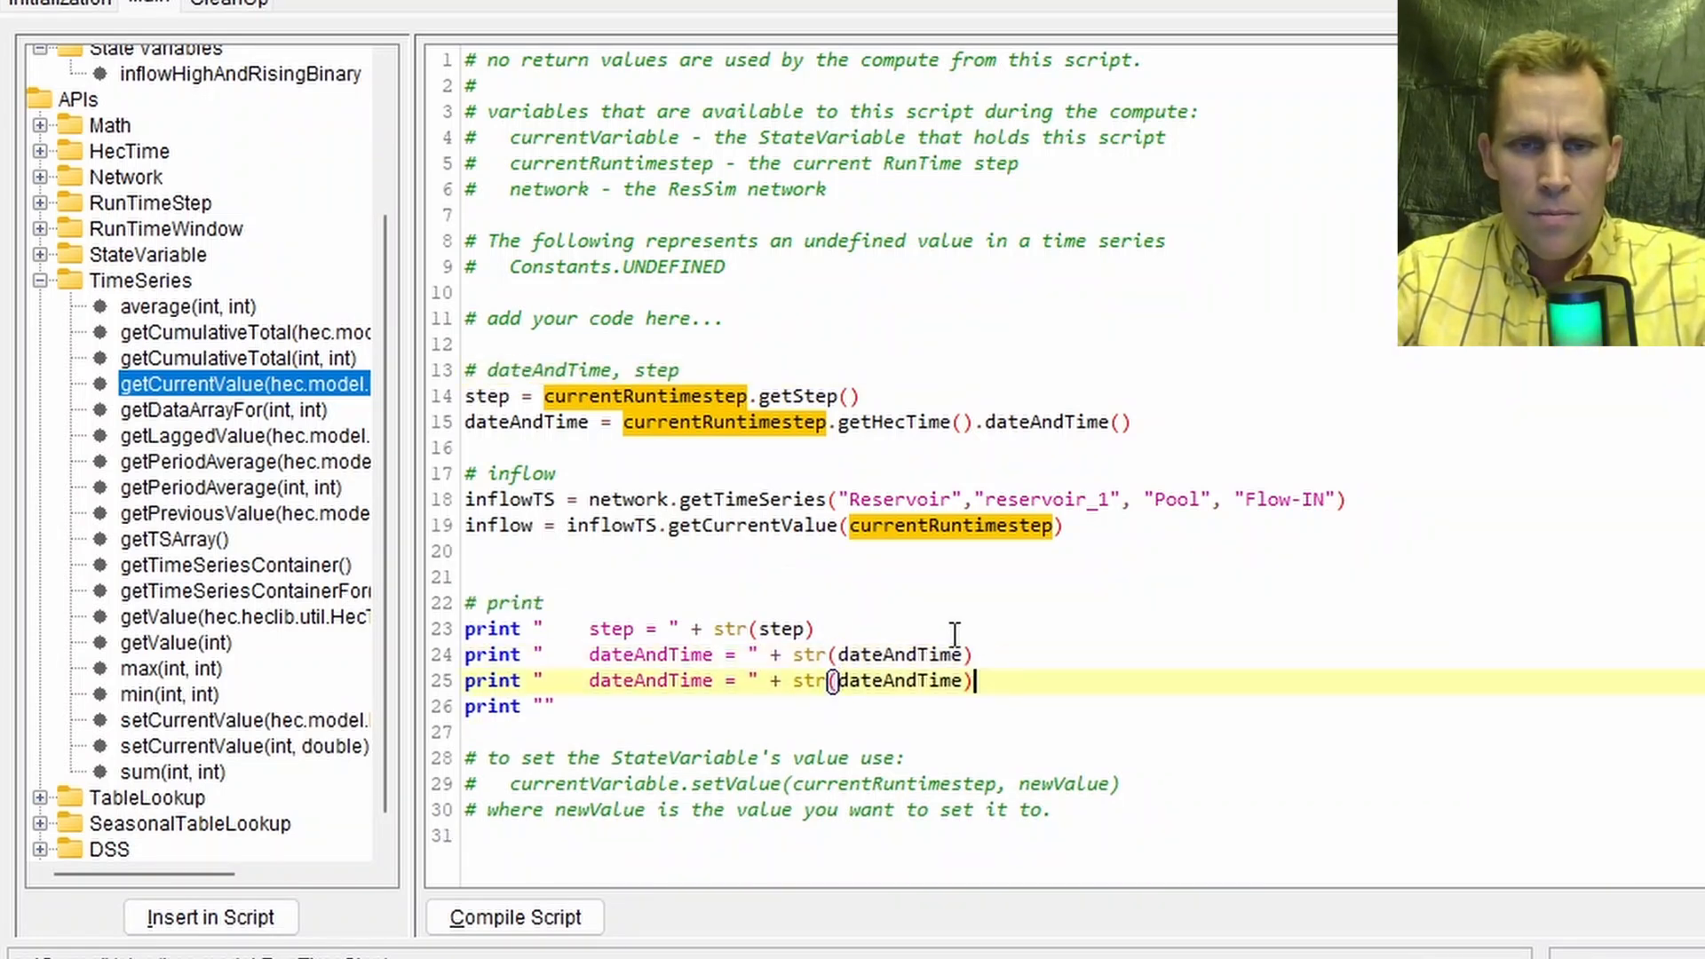
{"action": "double_click", "coordinate": [651, 680]}
{"action": "type", "text": "inflow"}
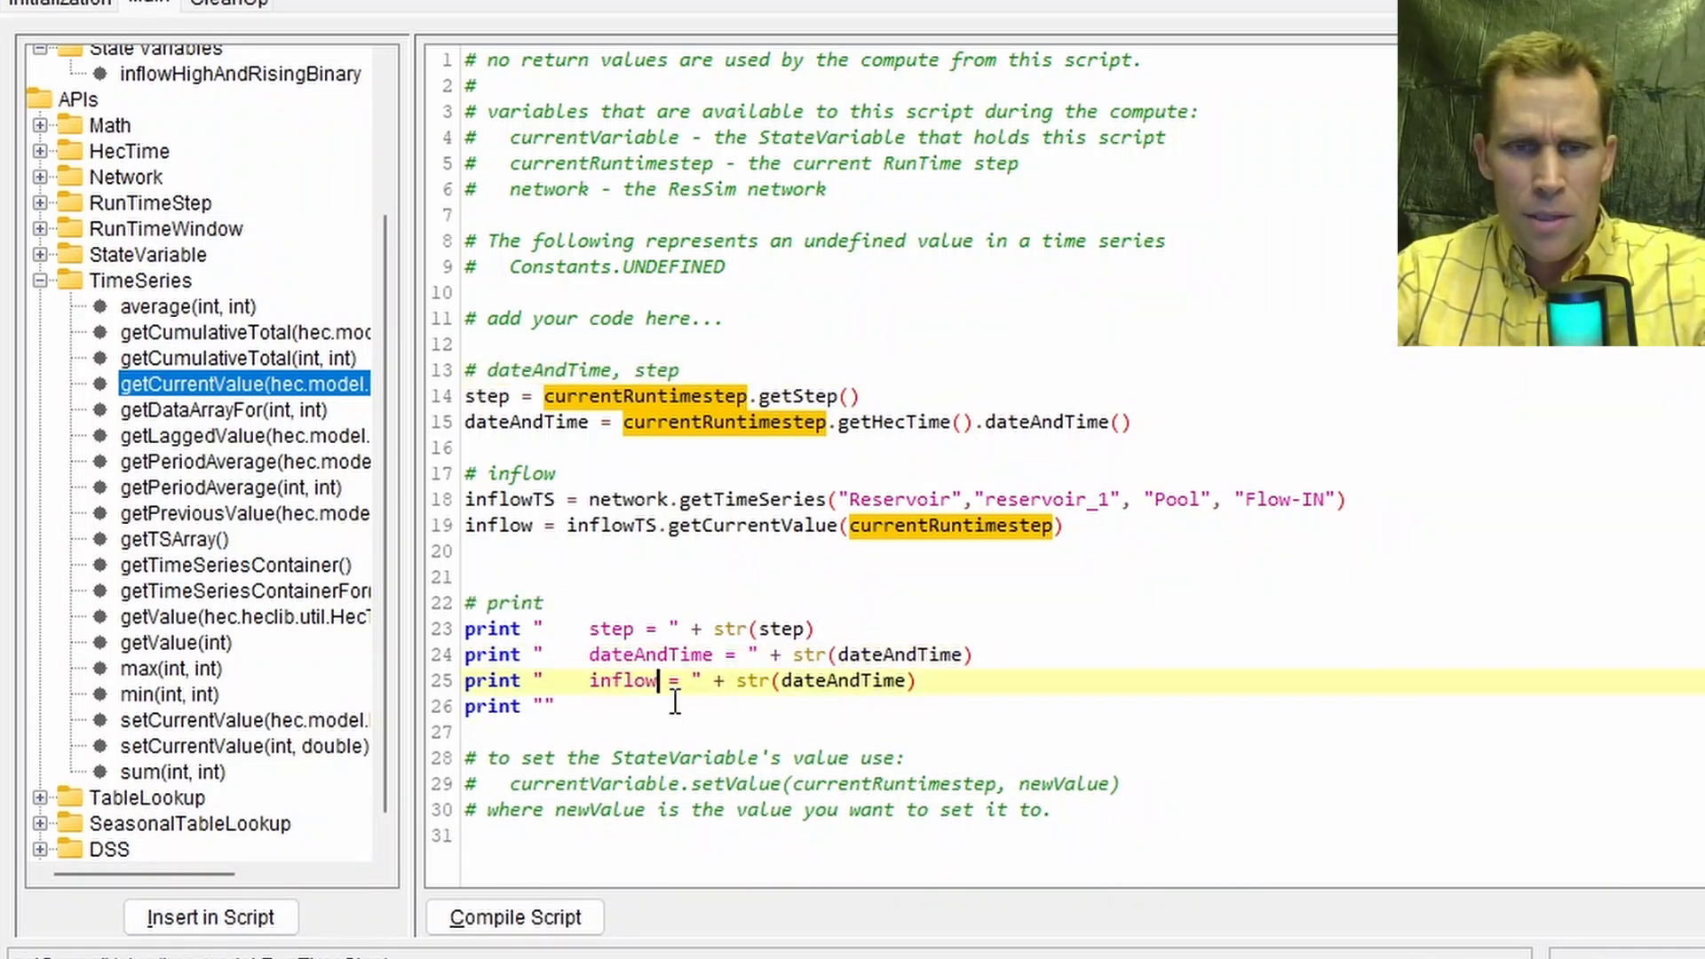
{"action": "double_click", "coordinate": [822, 680]}
{"action": "type", "text": "inflow"}
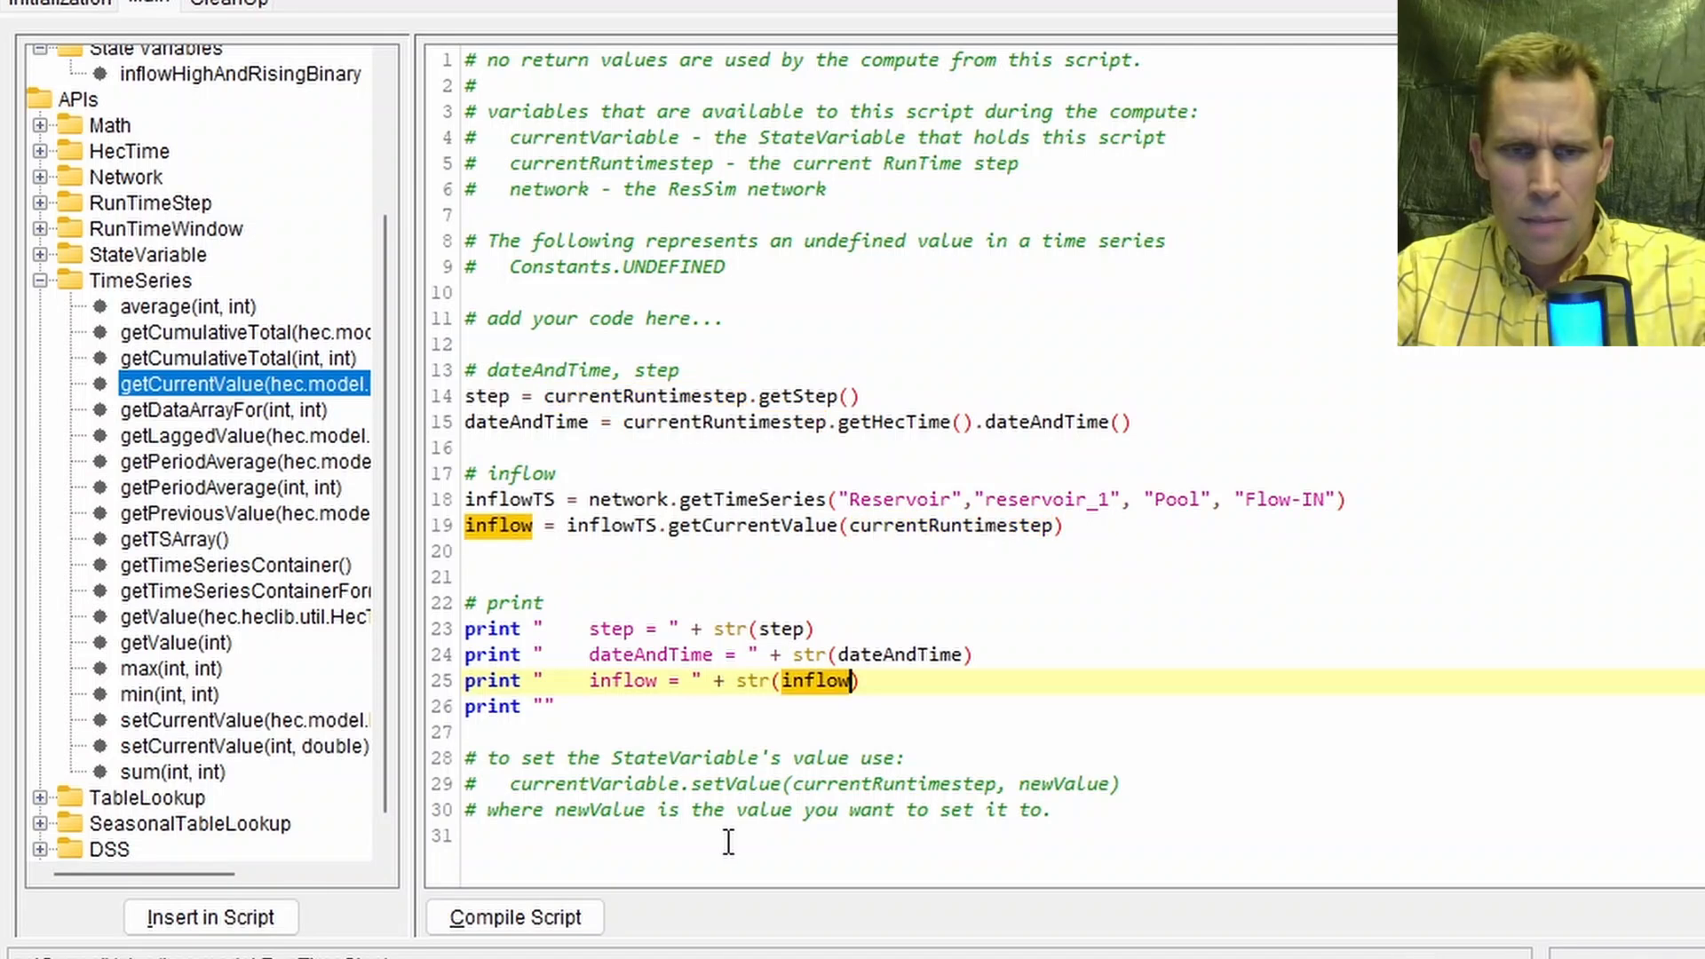
Step: Compile the script and save the inflowHighAndRisingBinary state variable
{"action": "left_click", "coordinate": [516, 928]}
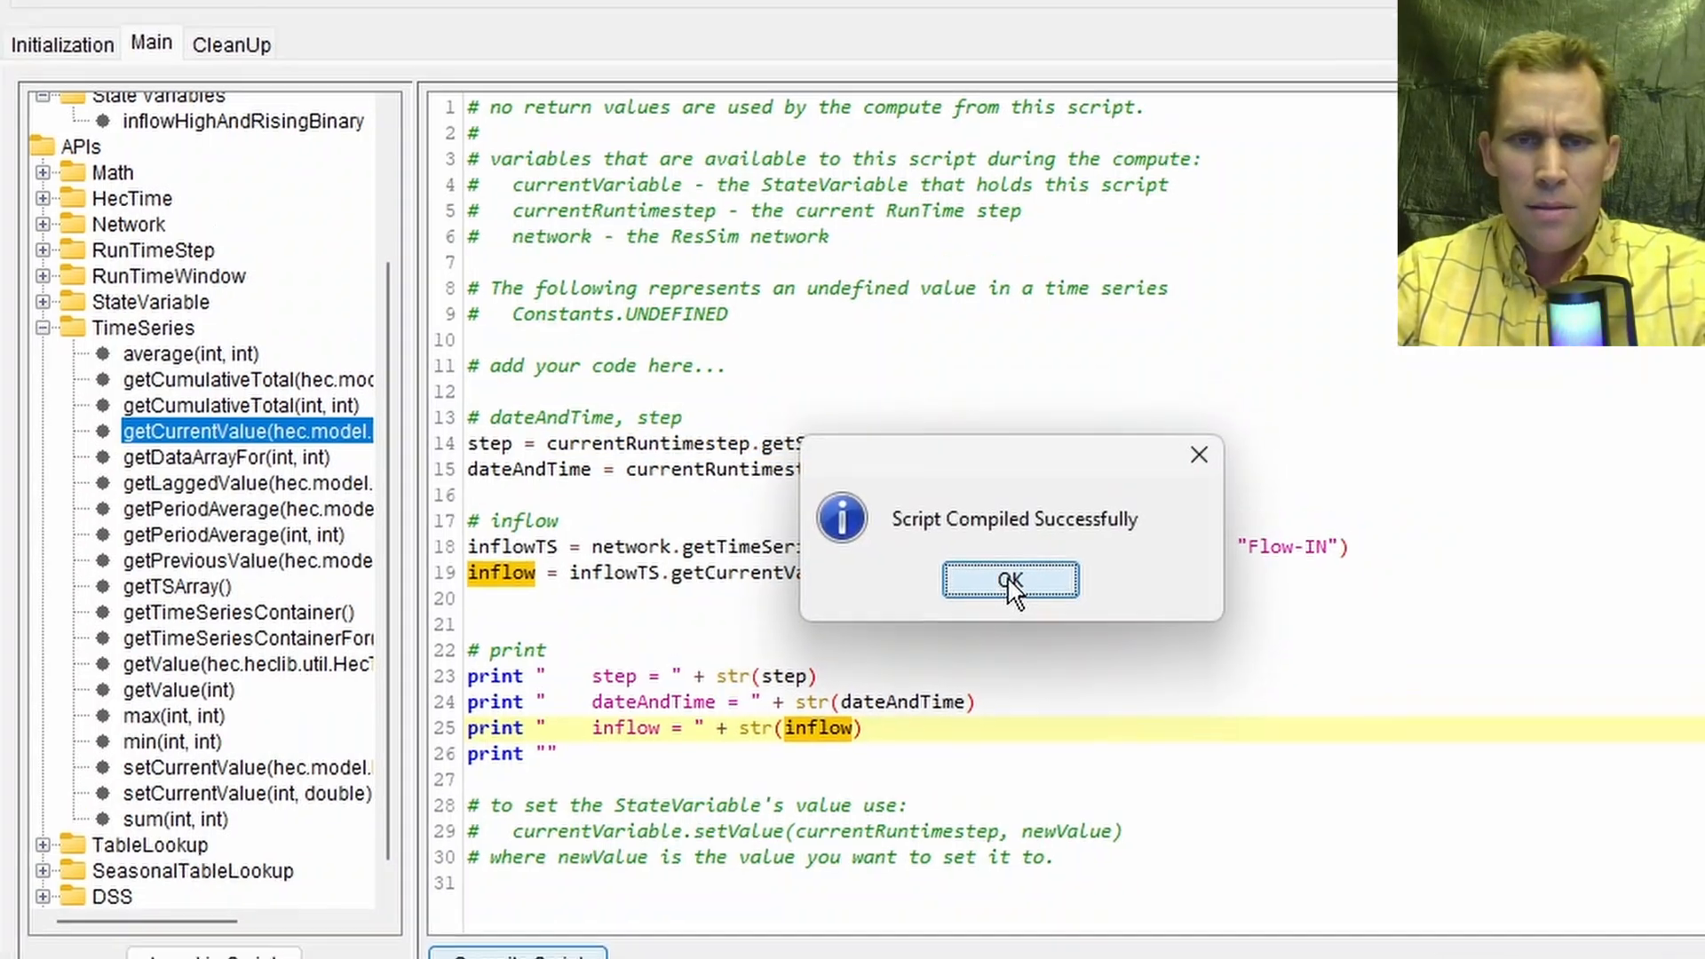
{"action": "left_click", "coordinate": [1007, 577]}
{"action": "left_click", "coordinate": [53, 65]}
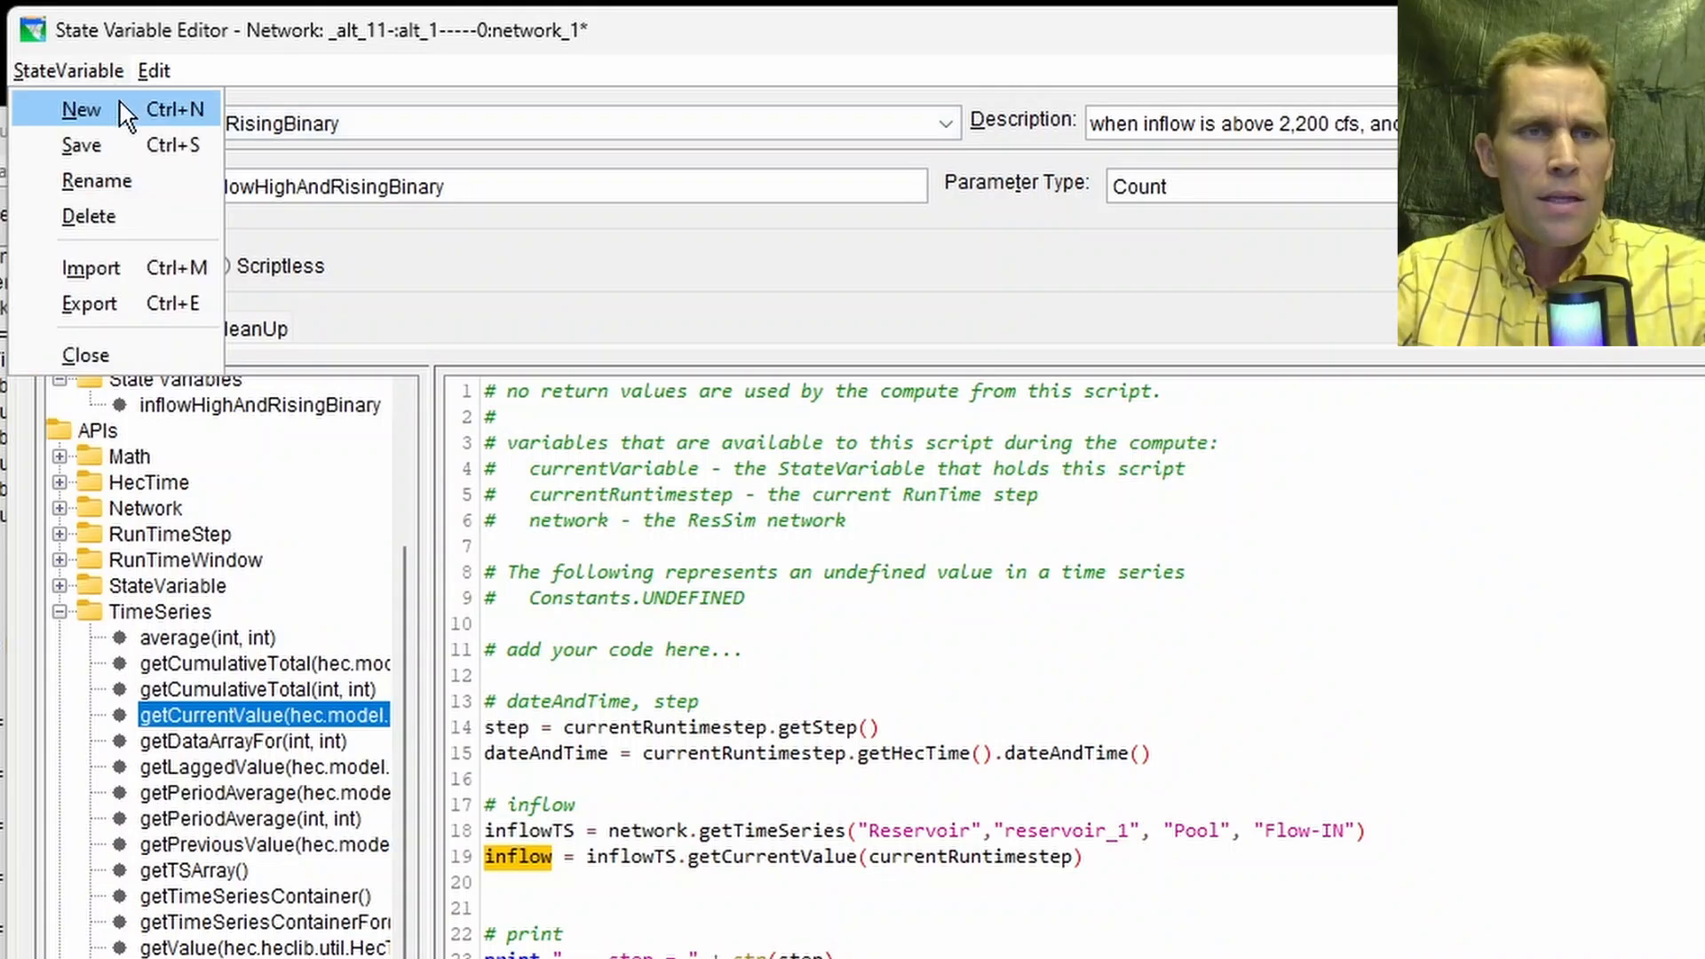
{"action": "left_click", "coordinate": [108, 142]}
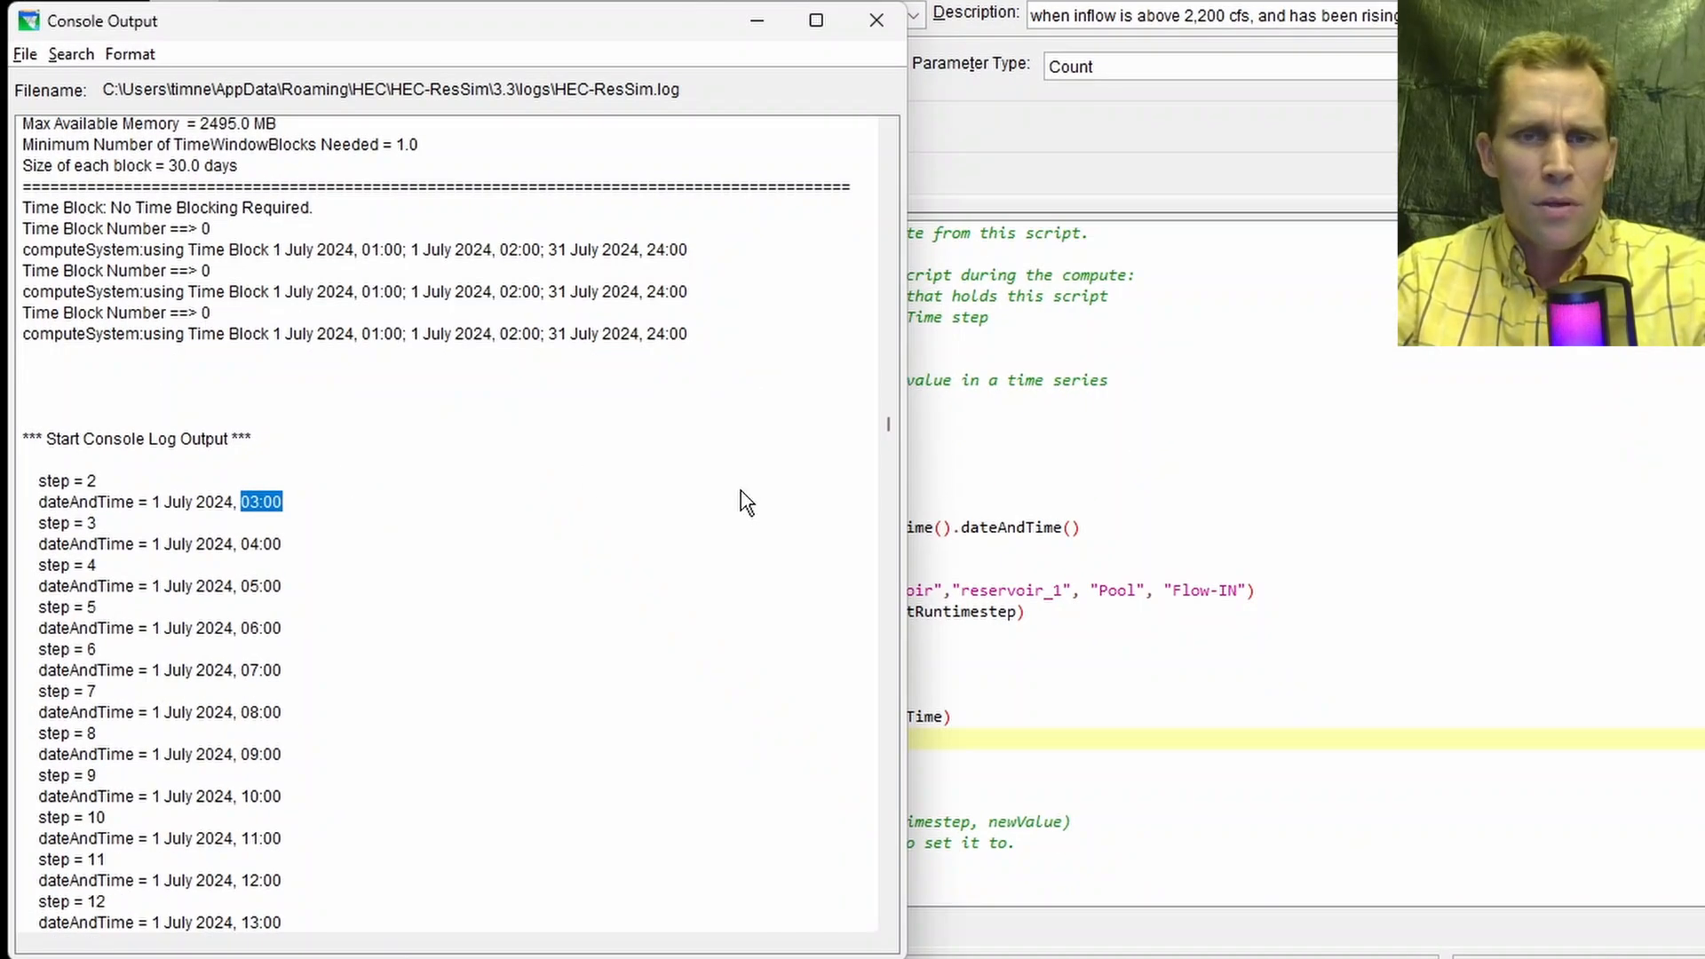
Step: Compute the STATE VARIABLES alternative of simulation_1 and close the compute window
{"action": "left_click_drag", "start_coordinate": [888, 424], "coordinate": [906, 931]}
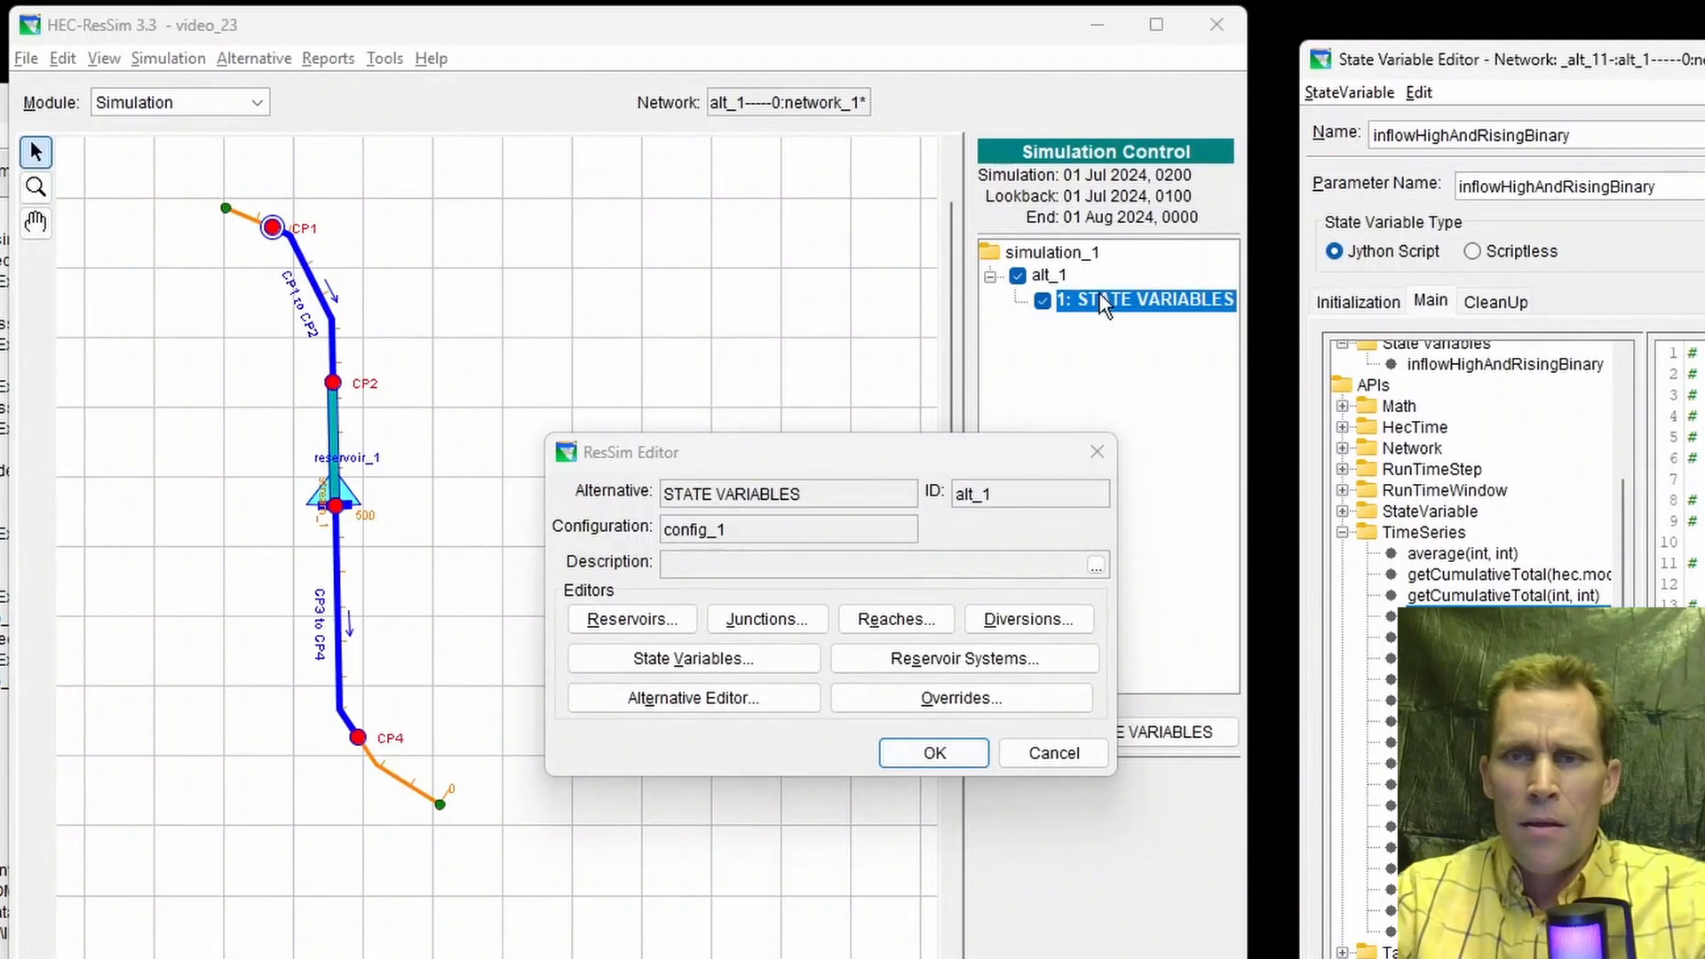
{"action": "right_click", "coordinate": [1104, 304]}
{"action": "left_click", "coordinate": [1155, 356]}
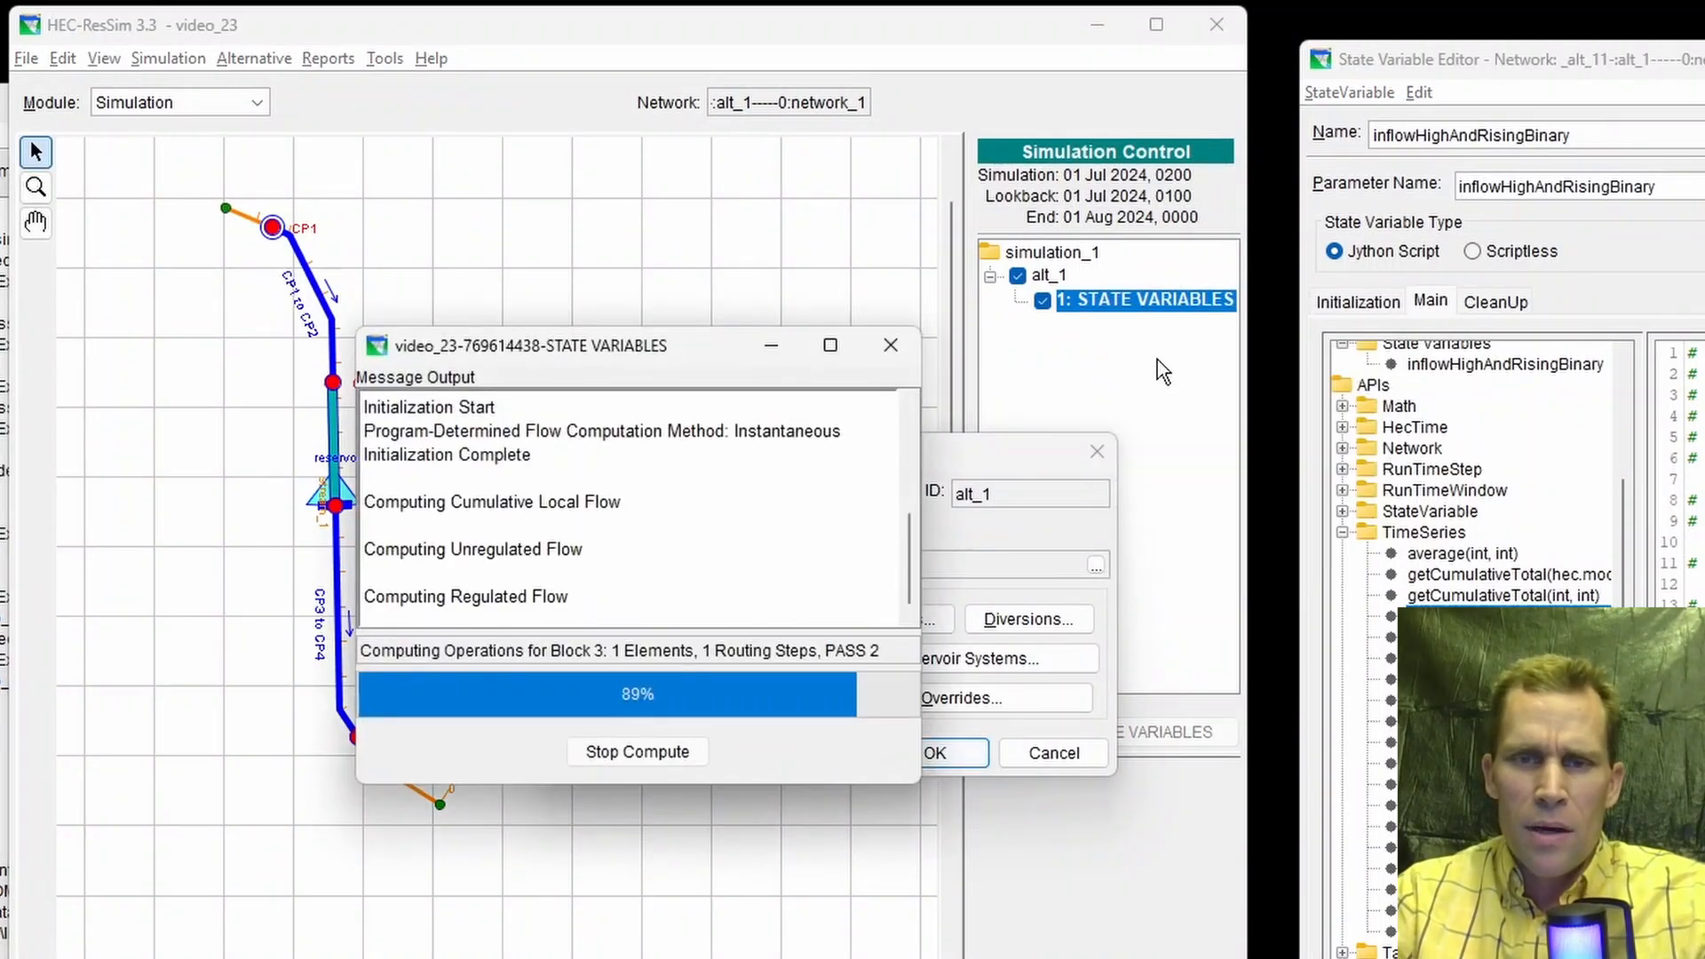
{"action": "left_click", "coordinate": [636, 751]}
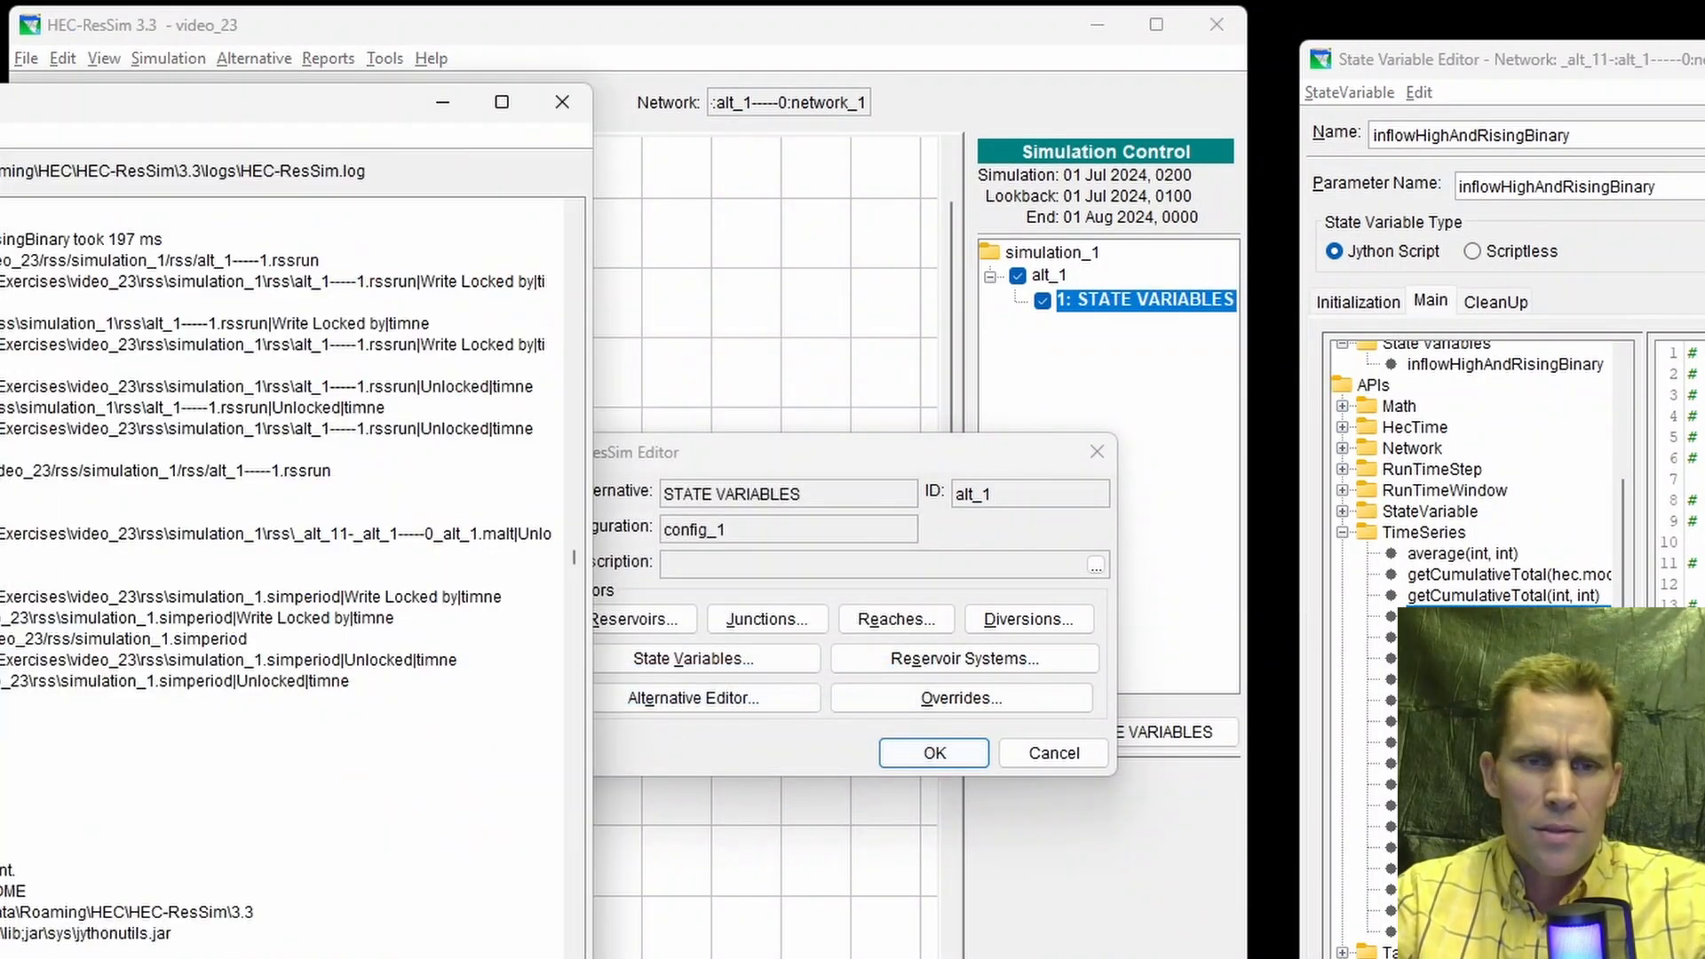
Step: Check the inflow values printed for steps 2 to 4 in the console log
{"action": "scroll", "coordinate": [220, 636], "scroll_direction": "down", "scroll_amount": 20}
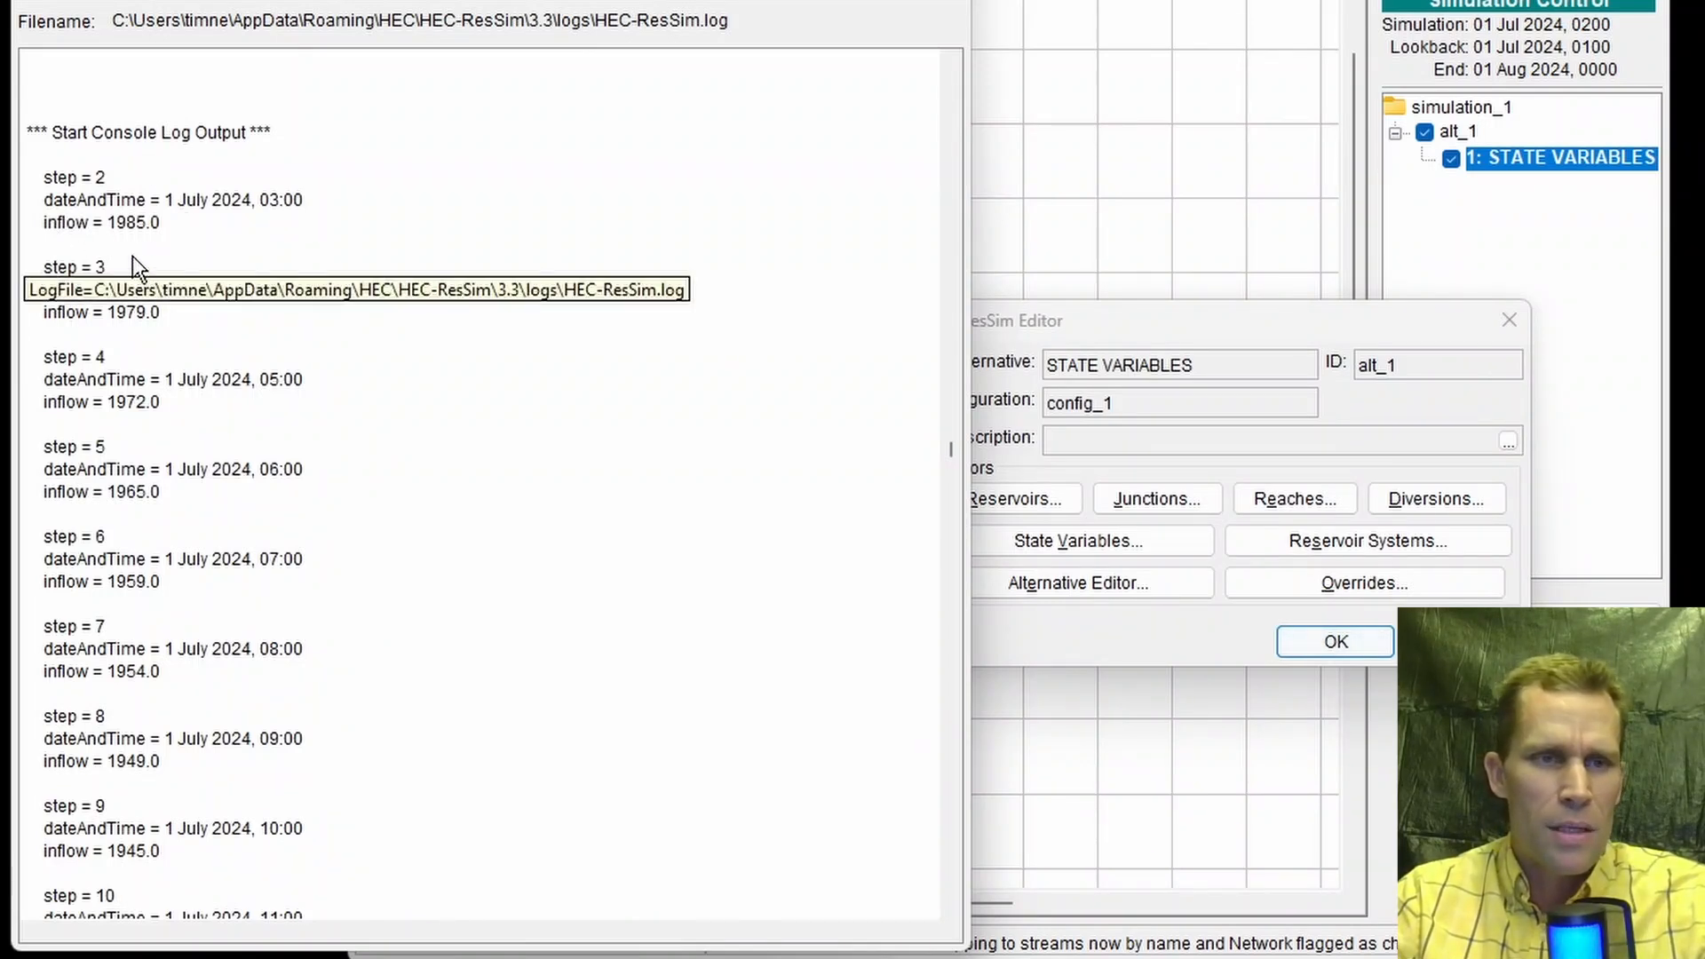
{"action": "left_click_drag", "start_coordinate": [110, 227], "coordinate": [168, 224]}
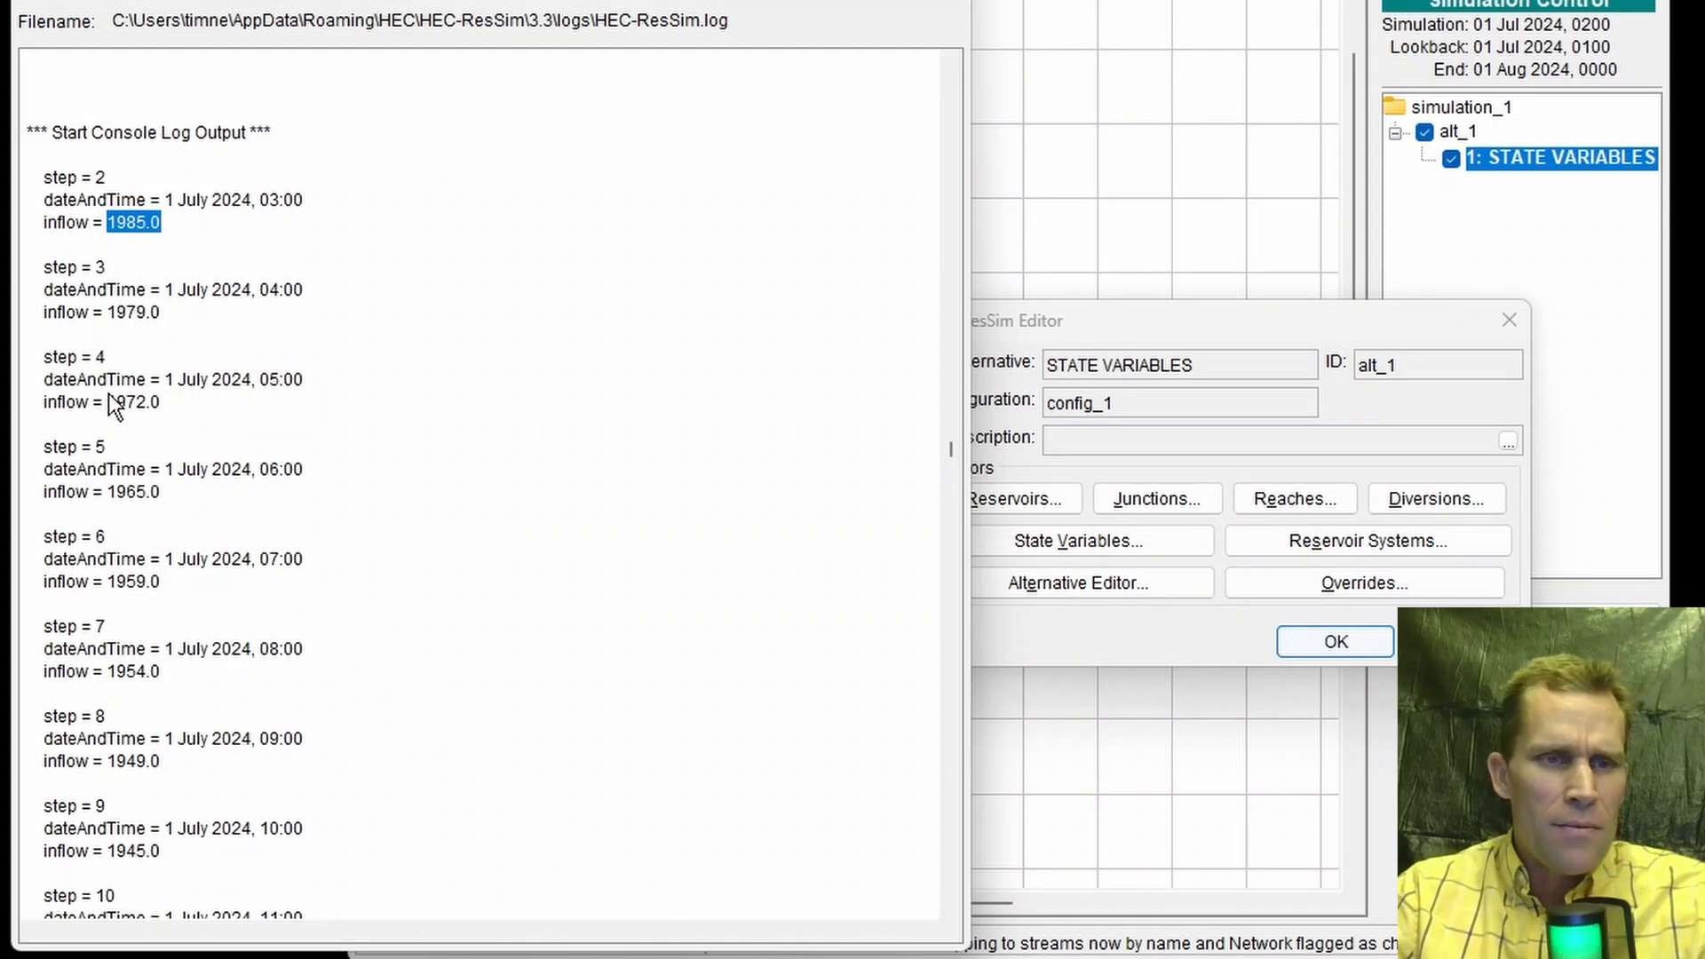
{"action": "left_click_drag", "start_coordinate": [109, 320], "coordinate": [163, 324]}
{"action": "left_click_drag", "start_coordinate": [108, 403], "coordinate": [162, 407]}
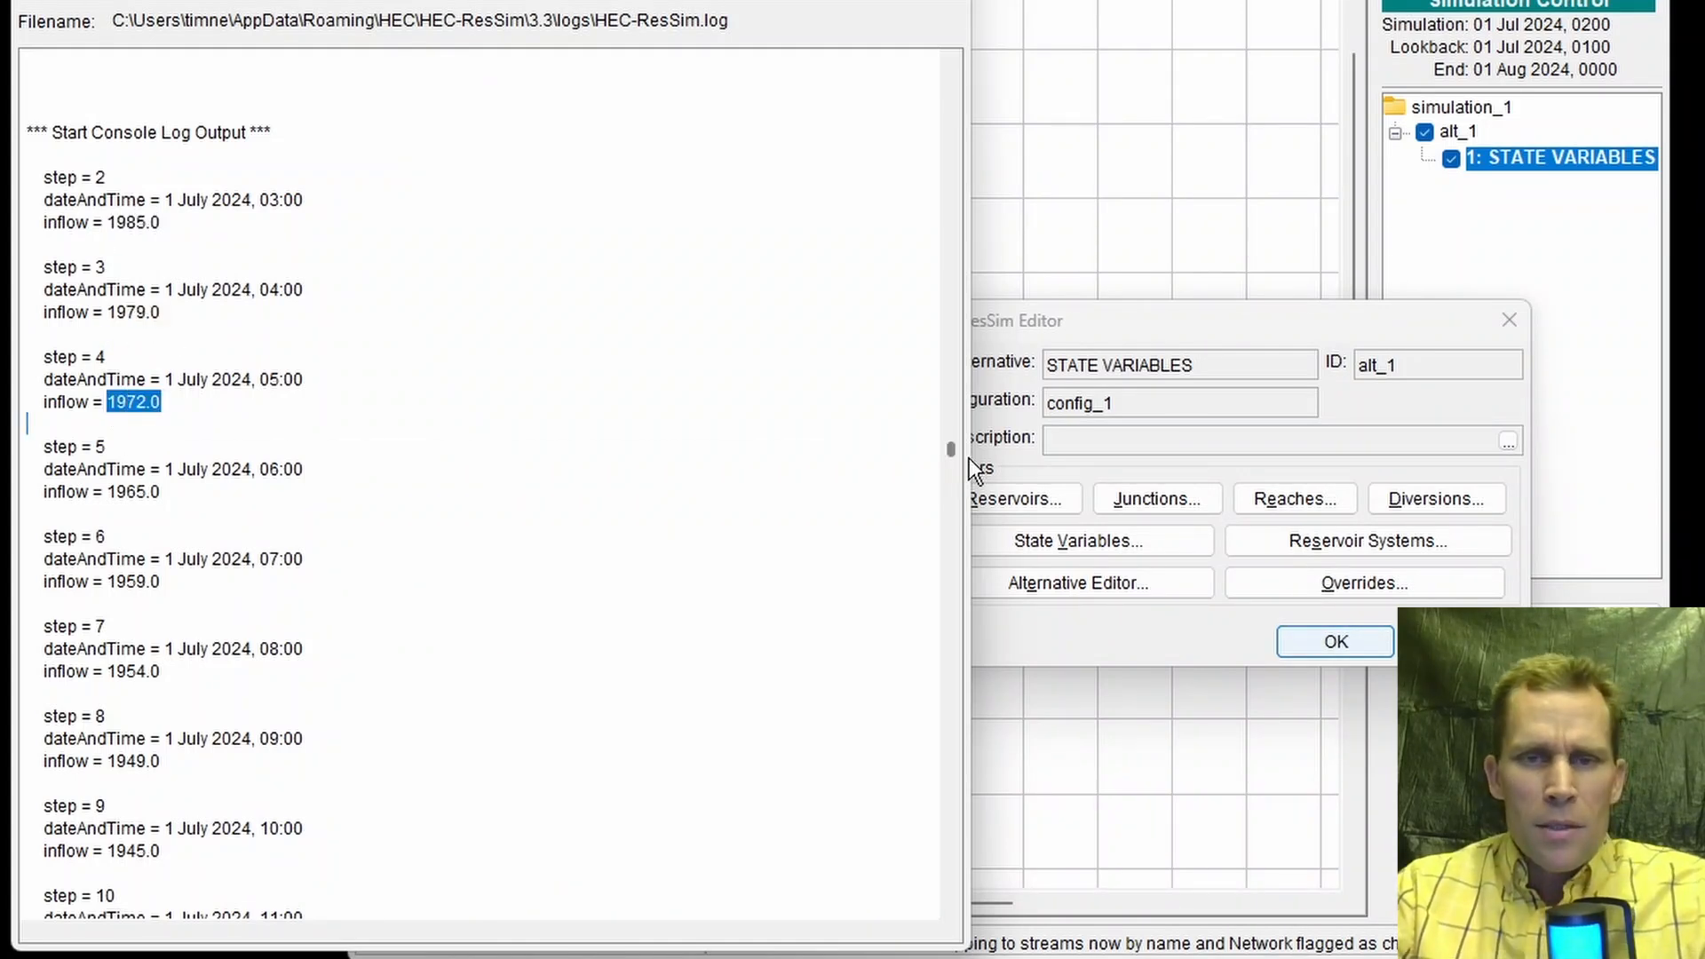
{"action": "left_click_drag", "start_coordinate": [957, 451], "coordinate": [962, 936]}
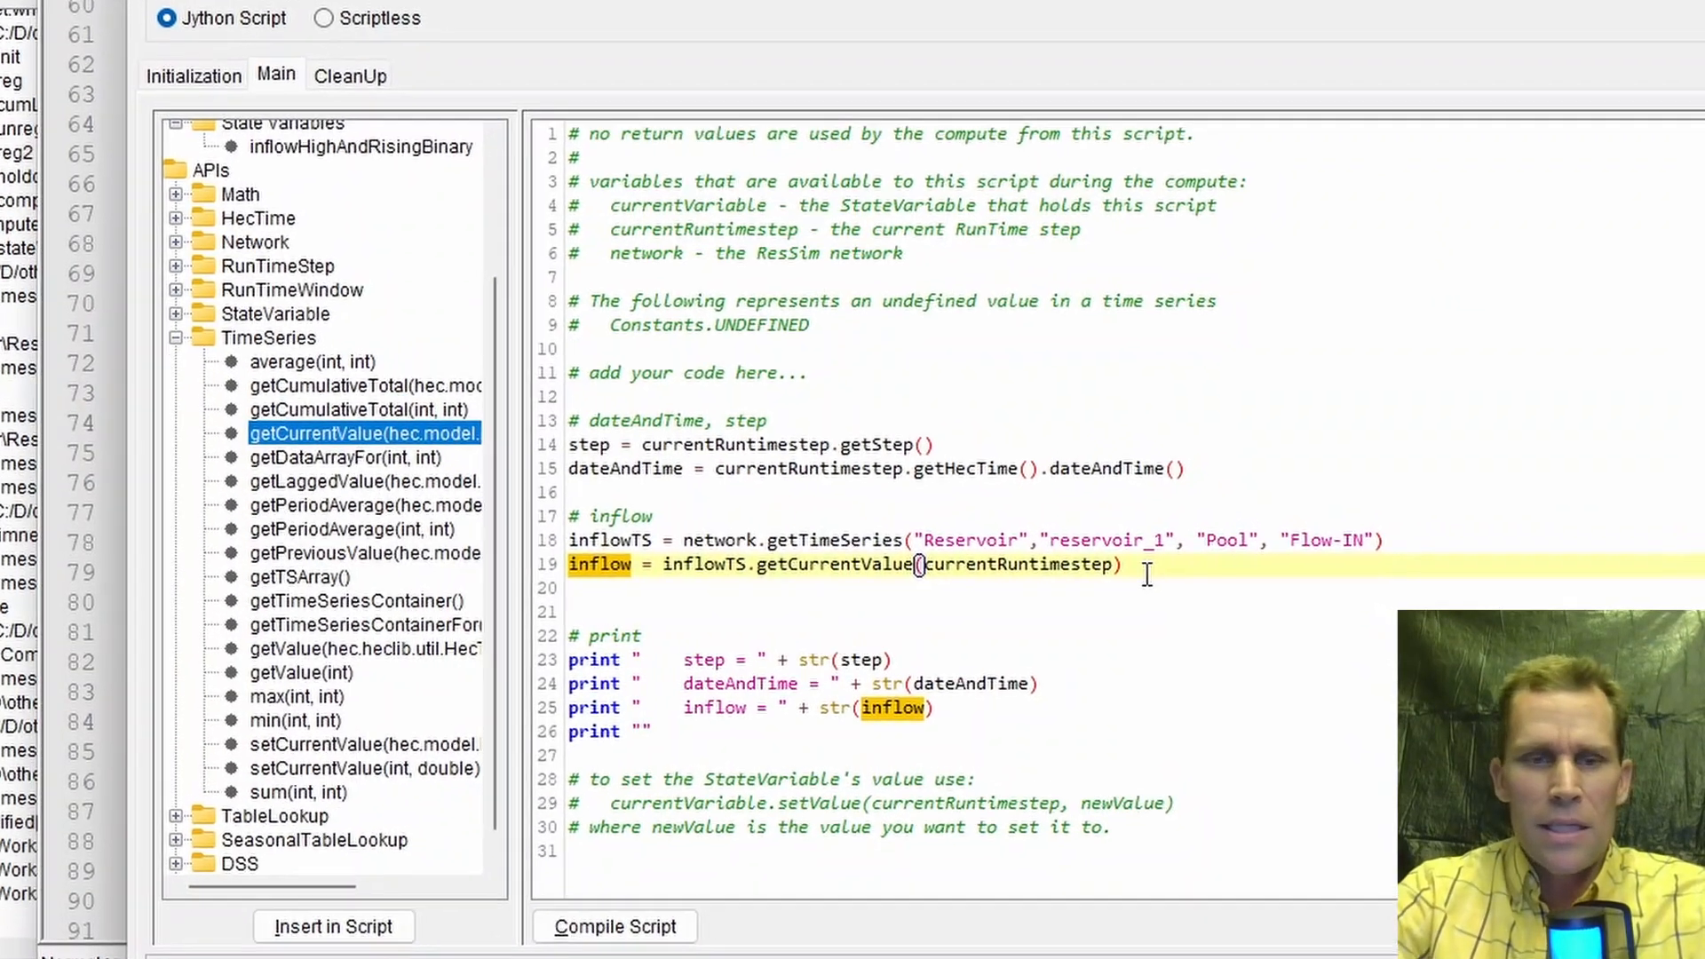
Step: Add a "# value" comment section below the inflow code and initialize value = 0 in it
{"action": "key", "text": "Return"}
{"action": "key", "text": "Return"}
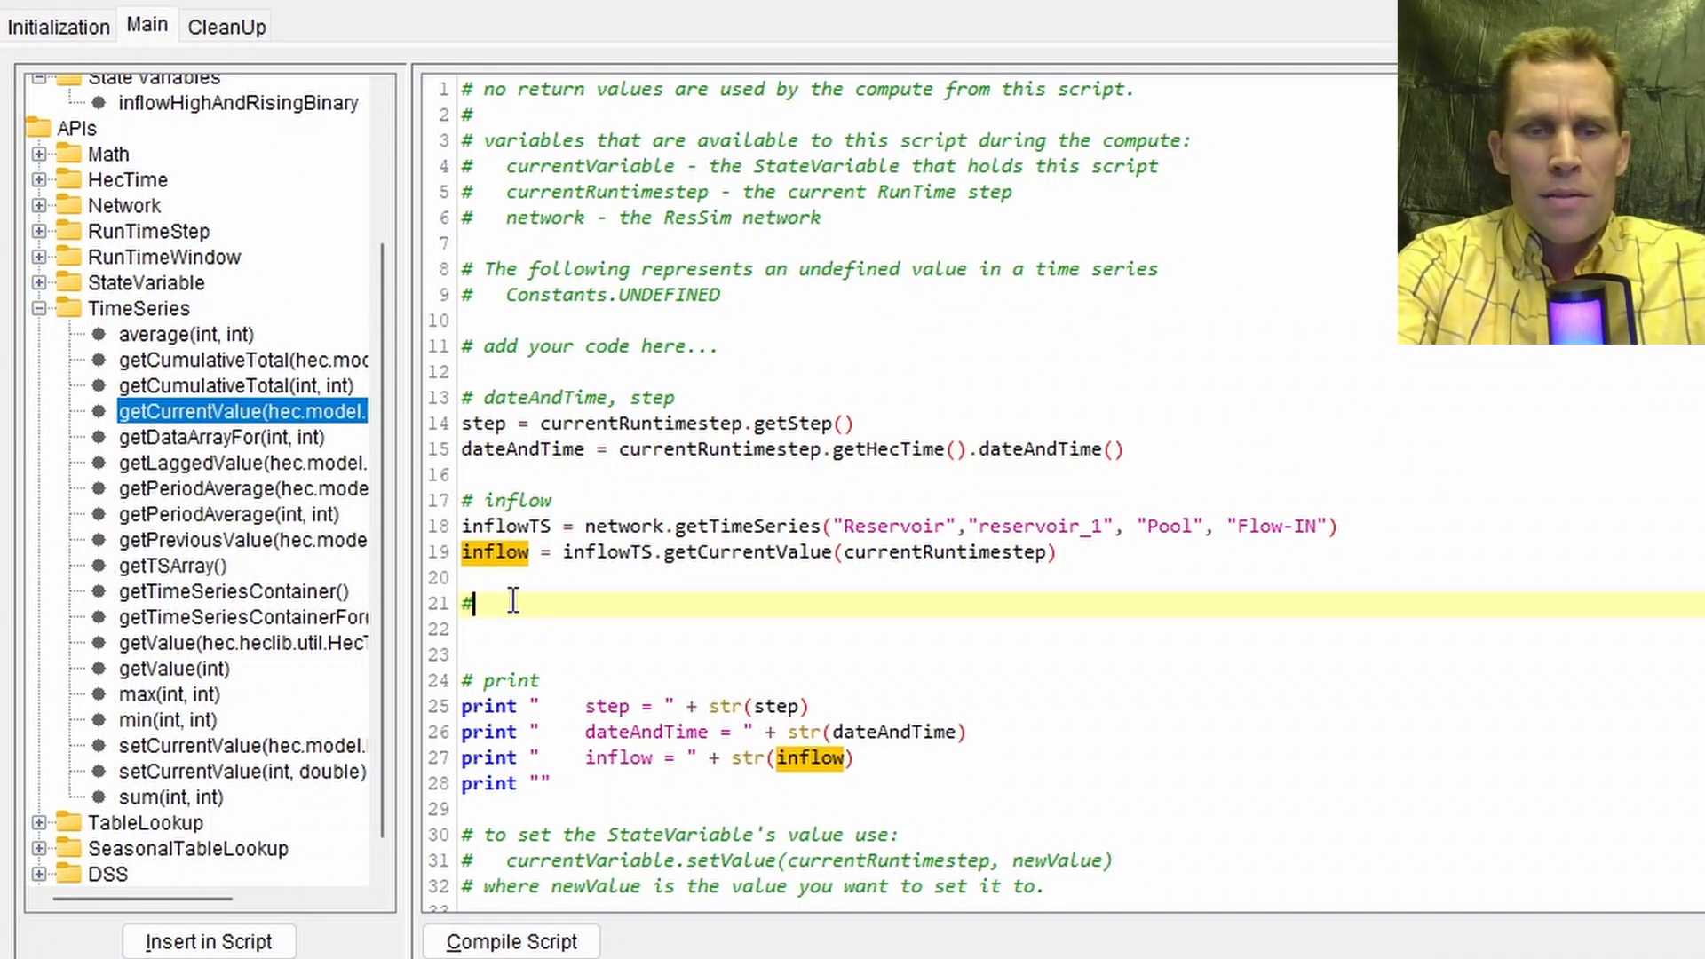
{"action": "type", "text": "value"}
{"action": "key", "text": "Return"}
{"action": "type", "text": "value "}
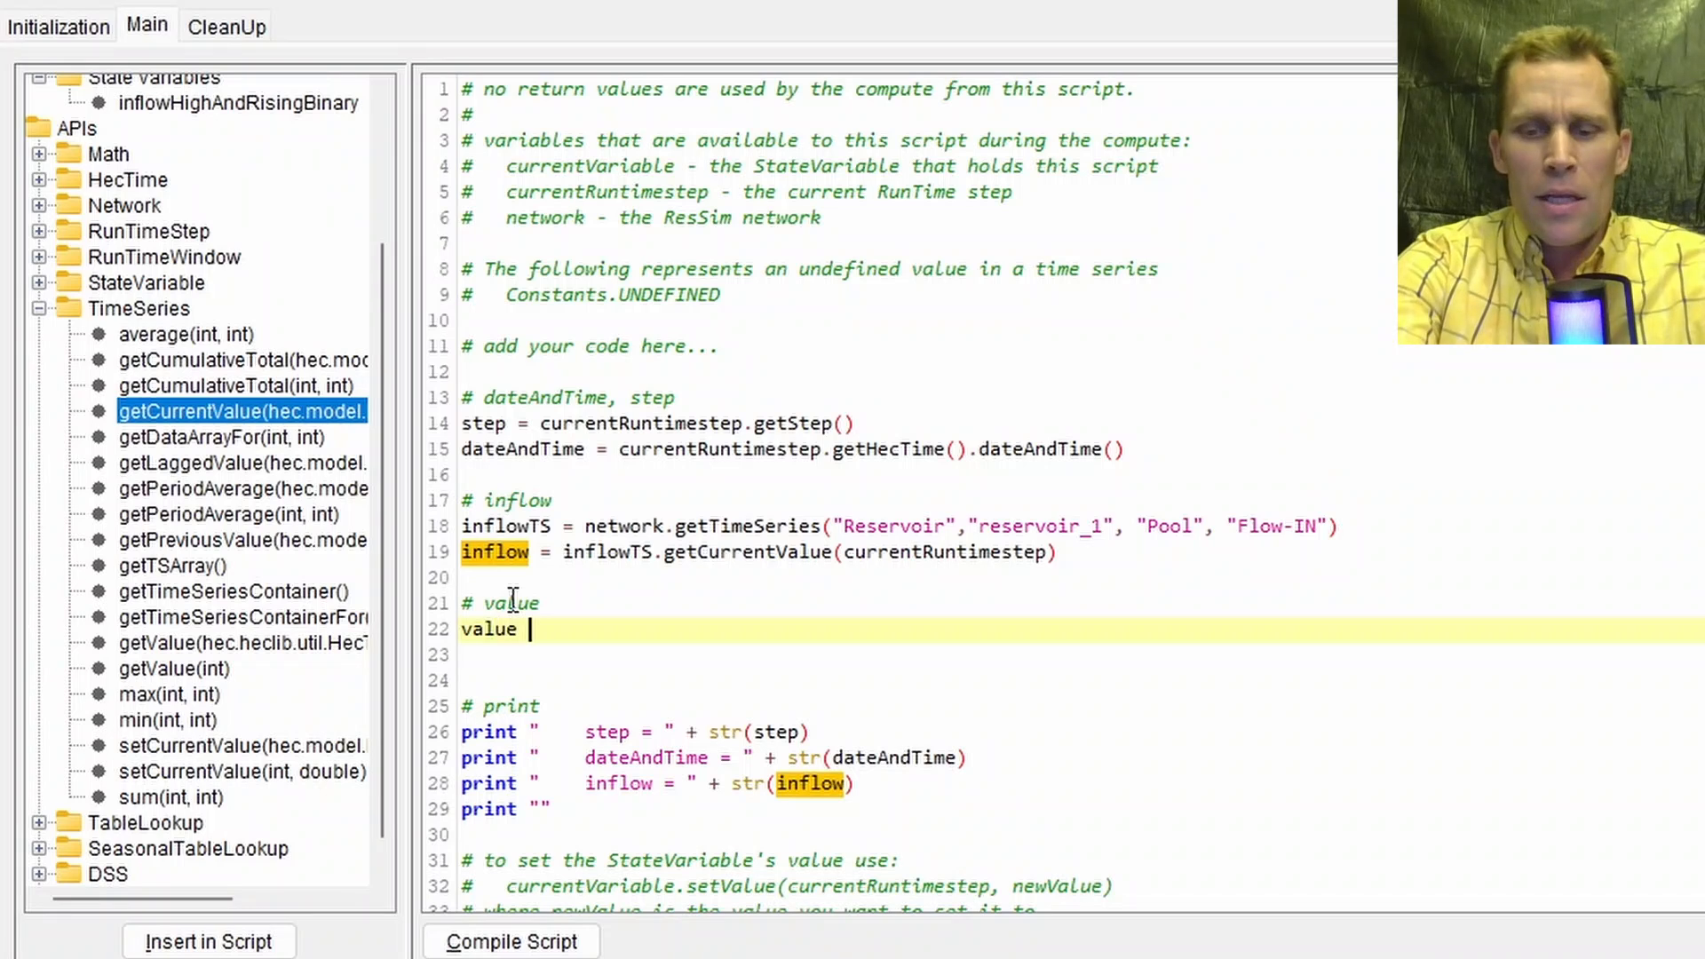
{"action": "type", "text": "= 0"}
{"action": "key", "text": "Return"}
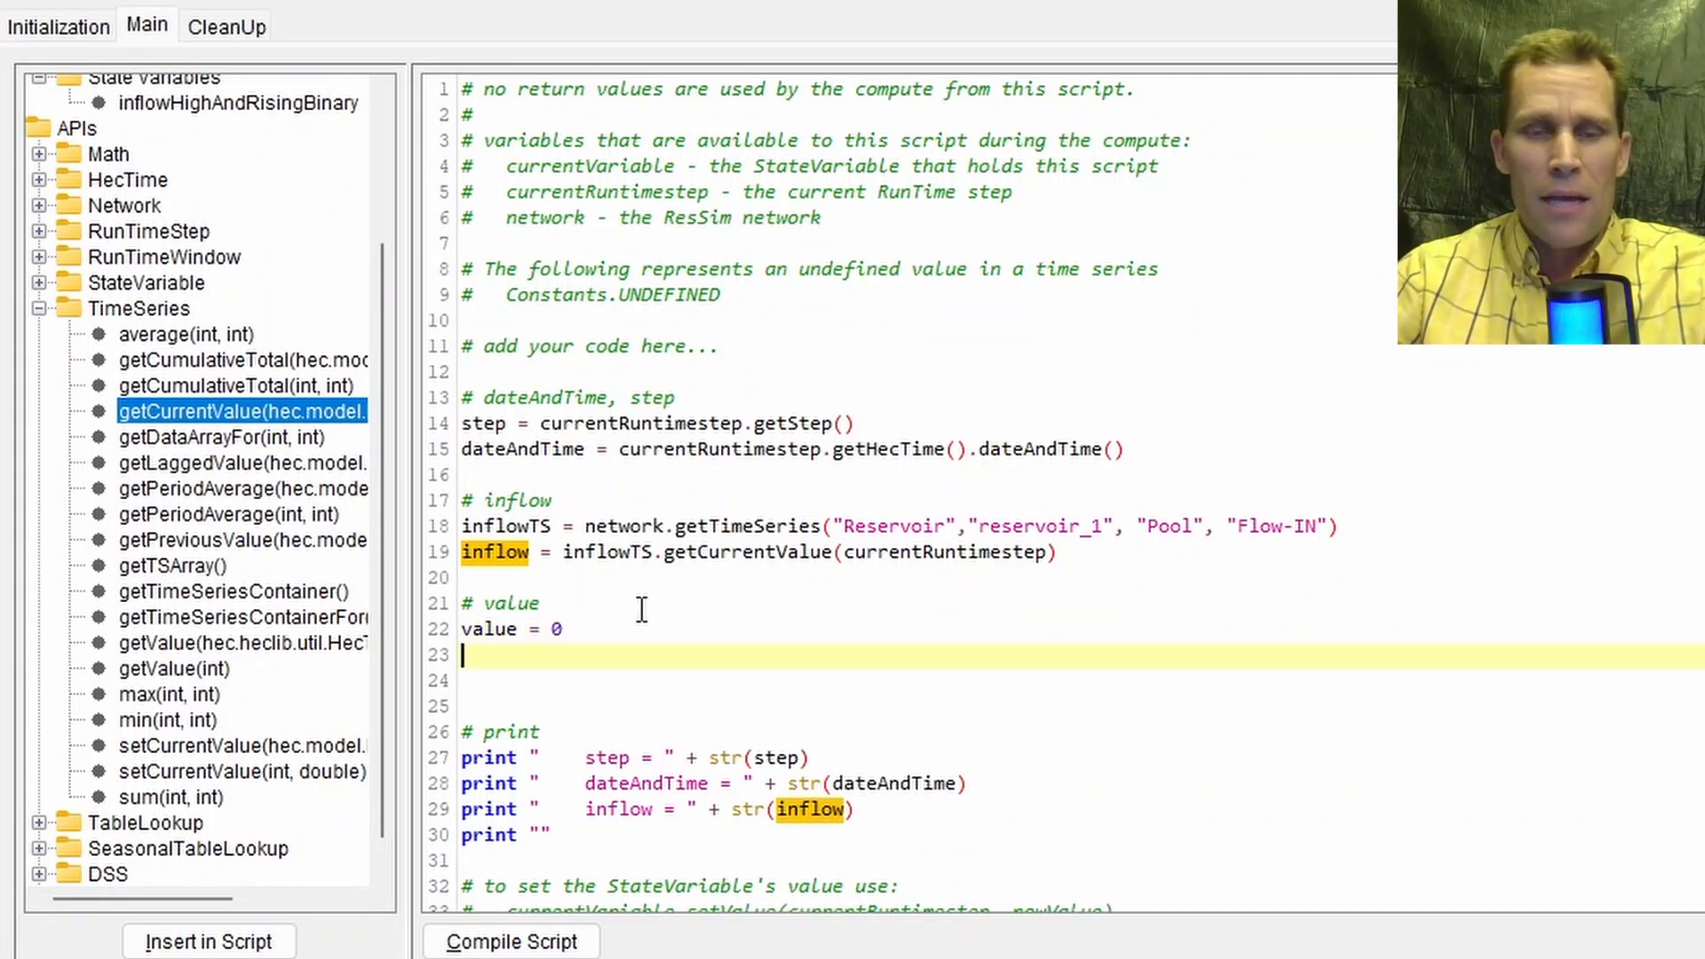
{"action": "scroll", "coordinate": [701, 613], "scroll_direction": "down", "scroll_amount": 1}
{"action": "key", "text": "Return"}
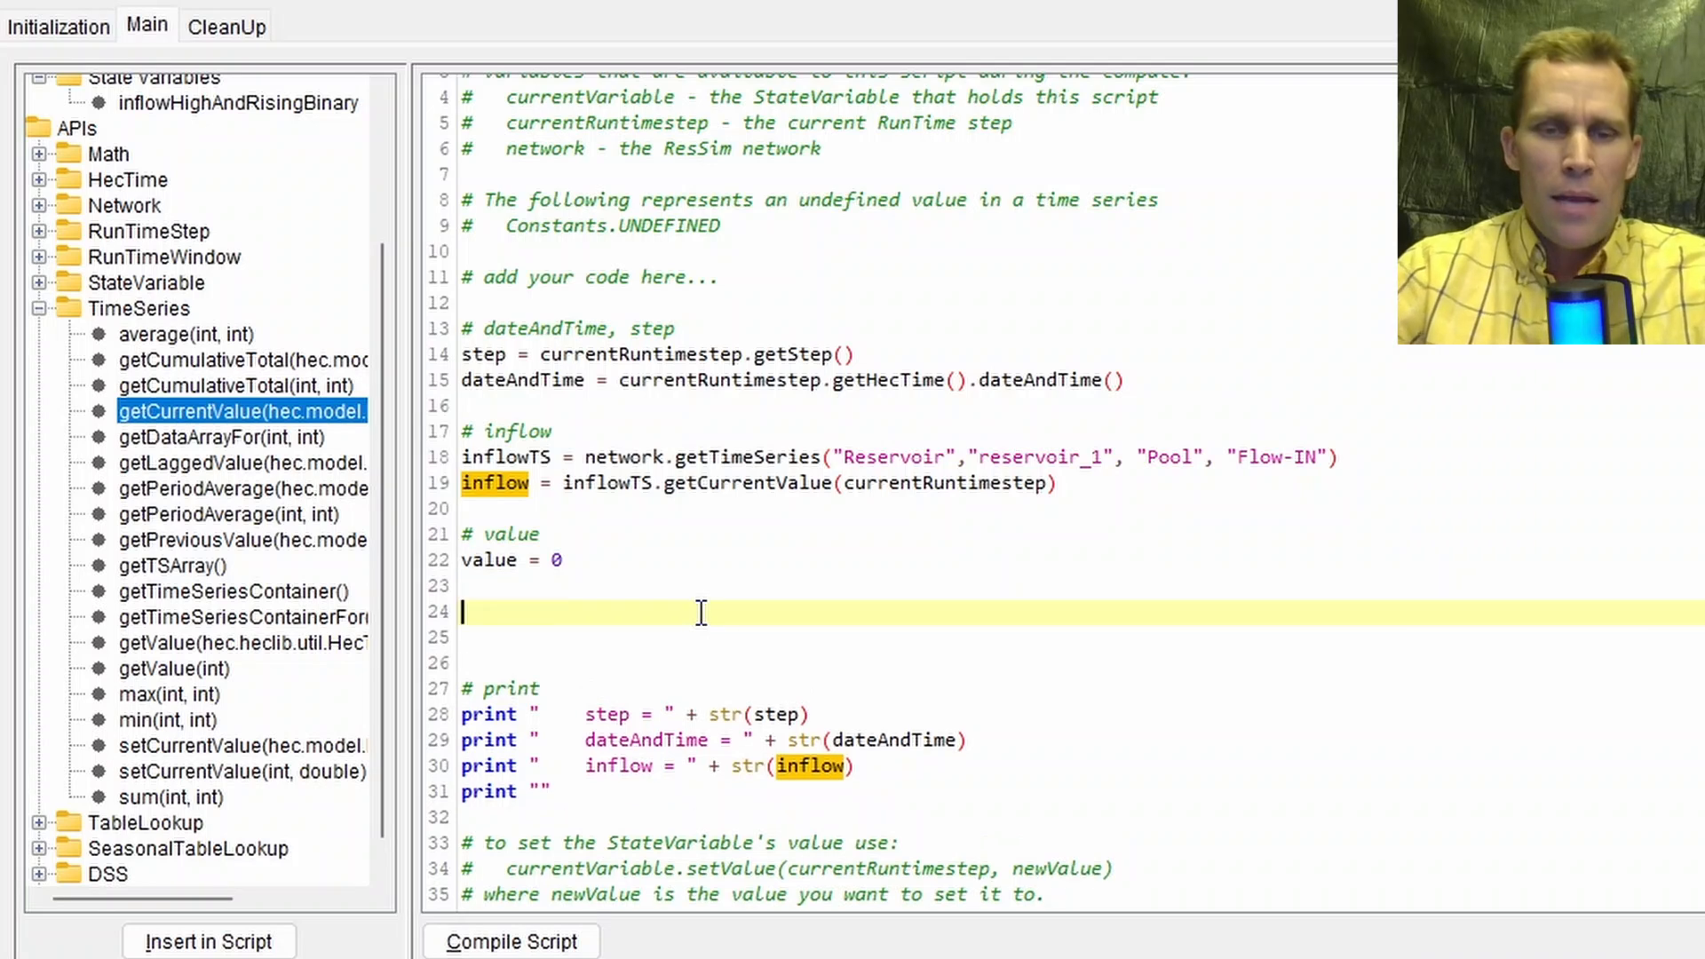
{"action": "left_click_drag", "start_coordinate": [608, 770], "coordinate": [719, 769]}
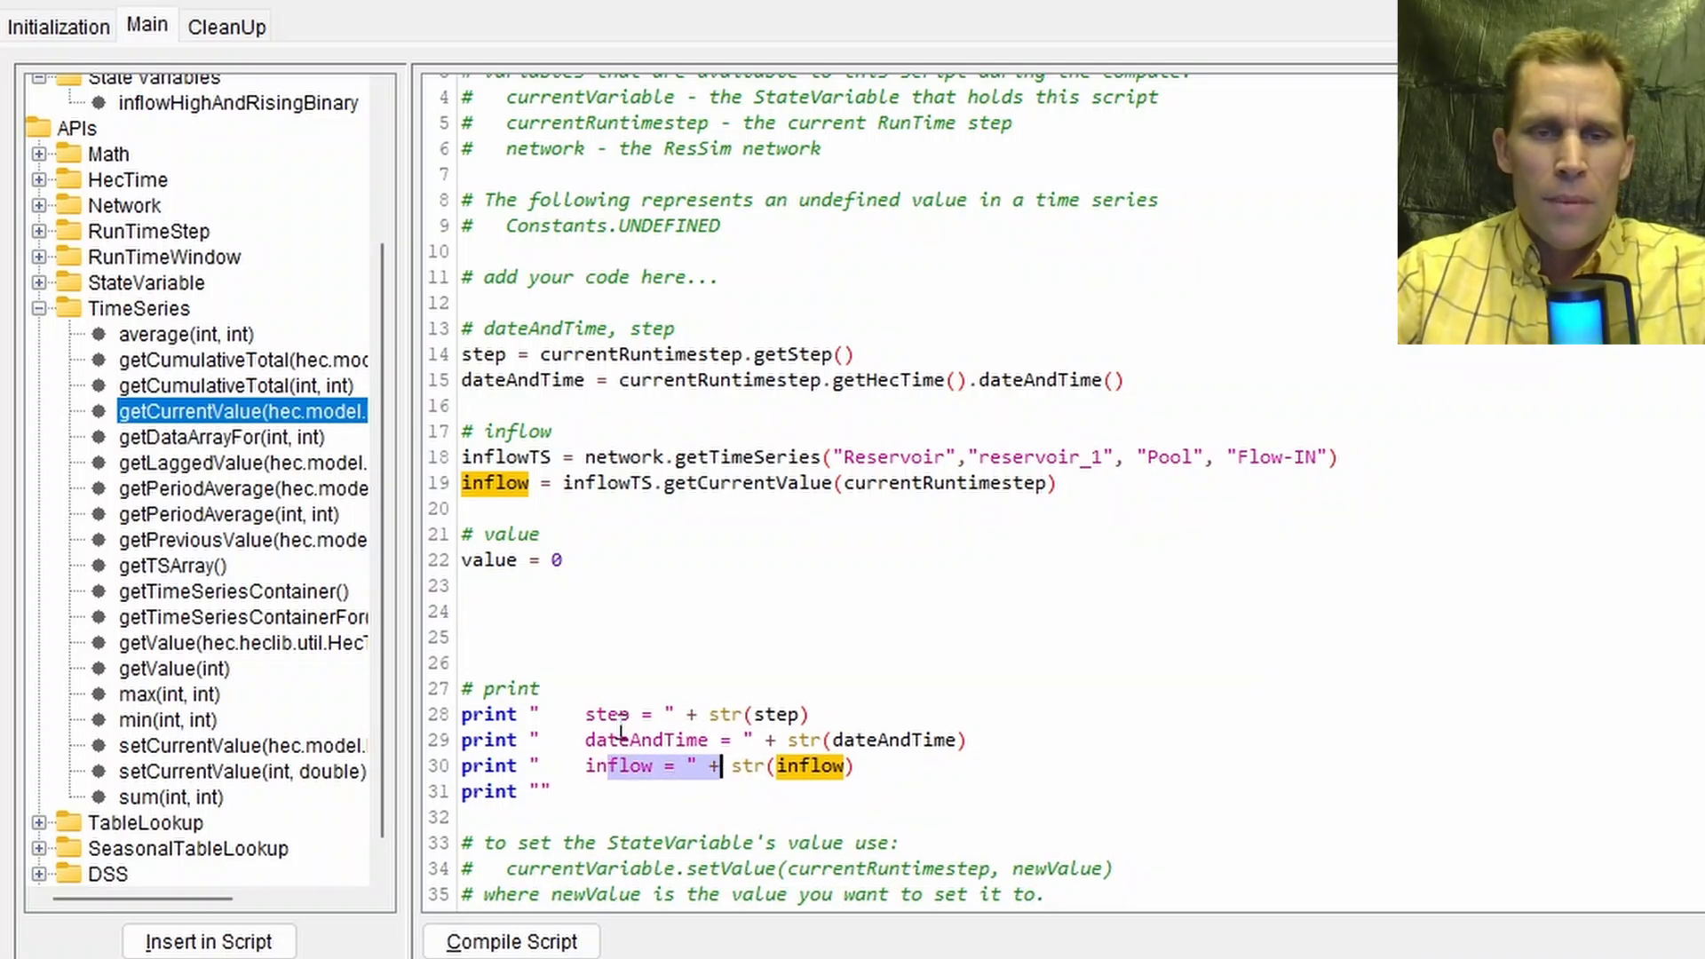
Step: Below the value initialization, add an if branch for inflow <= 2200 that sets value = 0
{"action": "left_click", "coordinate": [597, 560]}
{"action": "key", "text": "Return"}
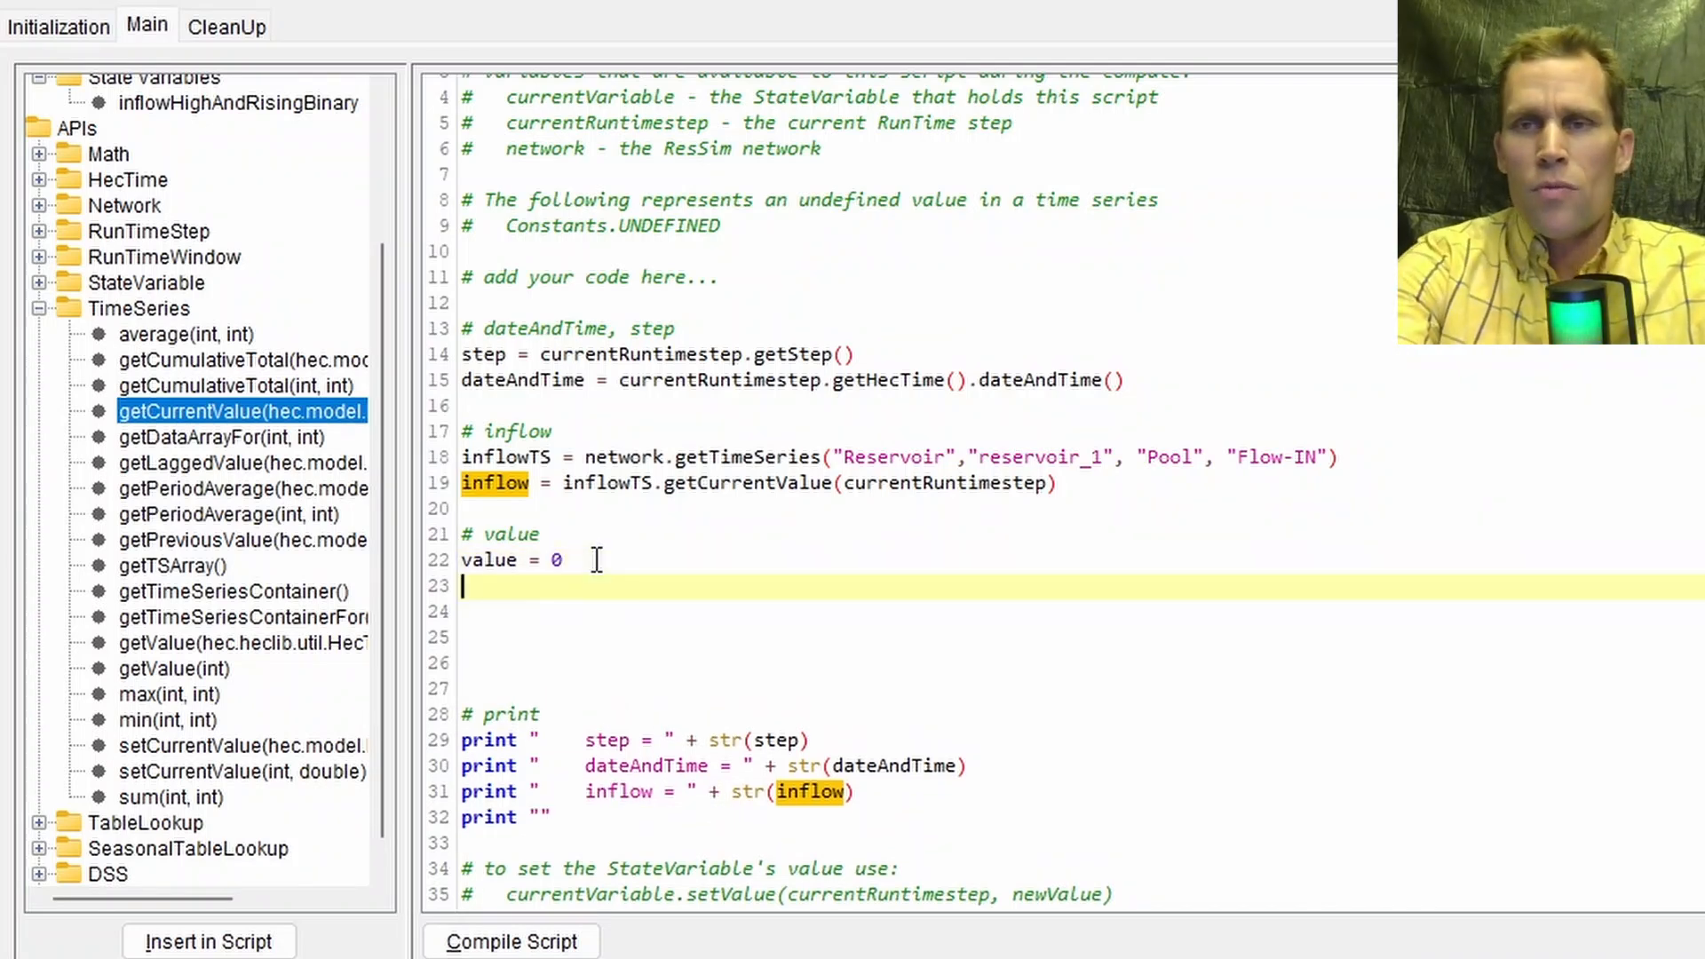
{"action": "type", "text": "if "}
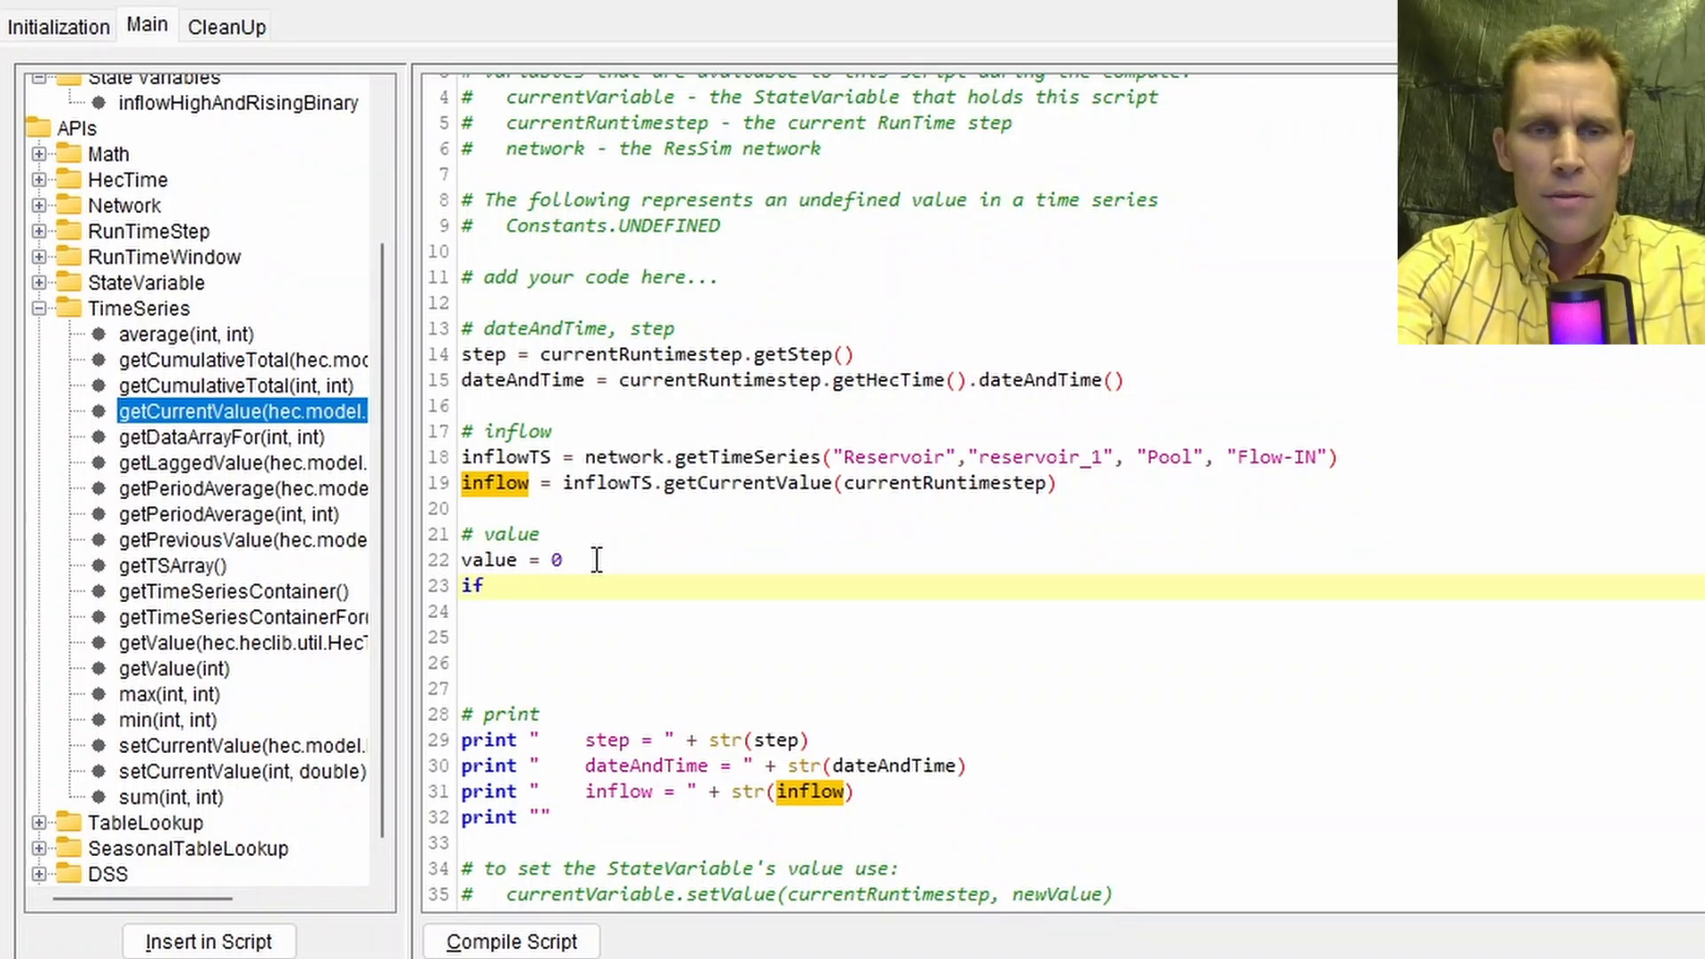
{"action": "type", "text": "inflow"}
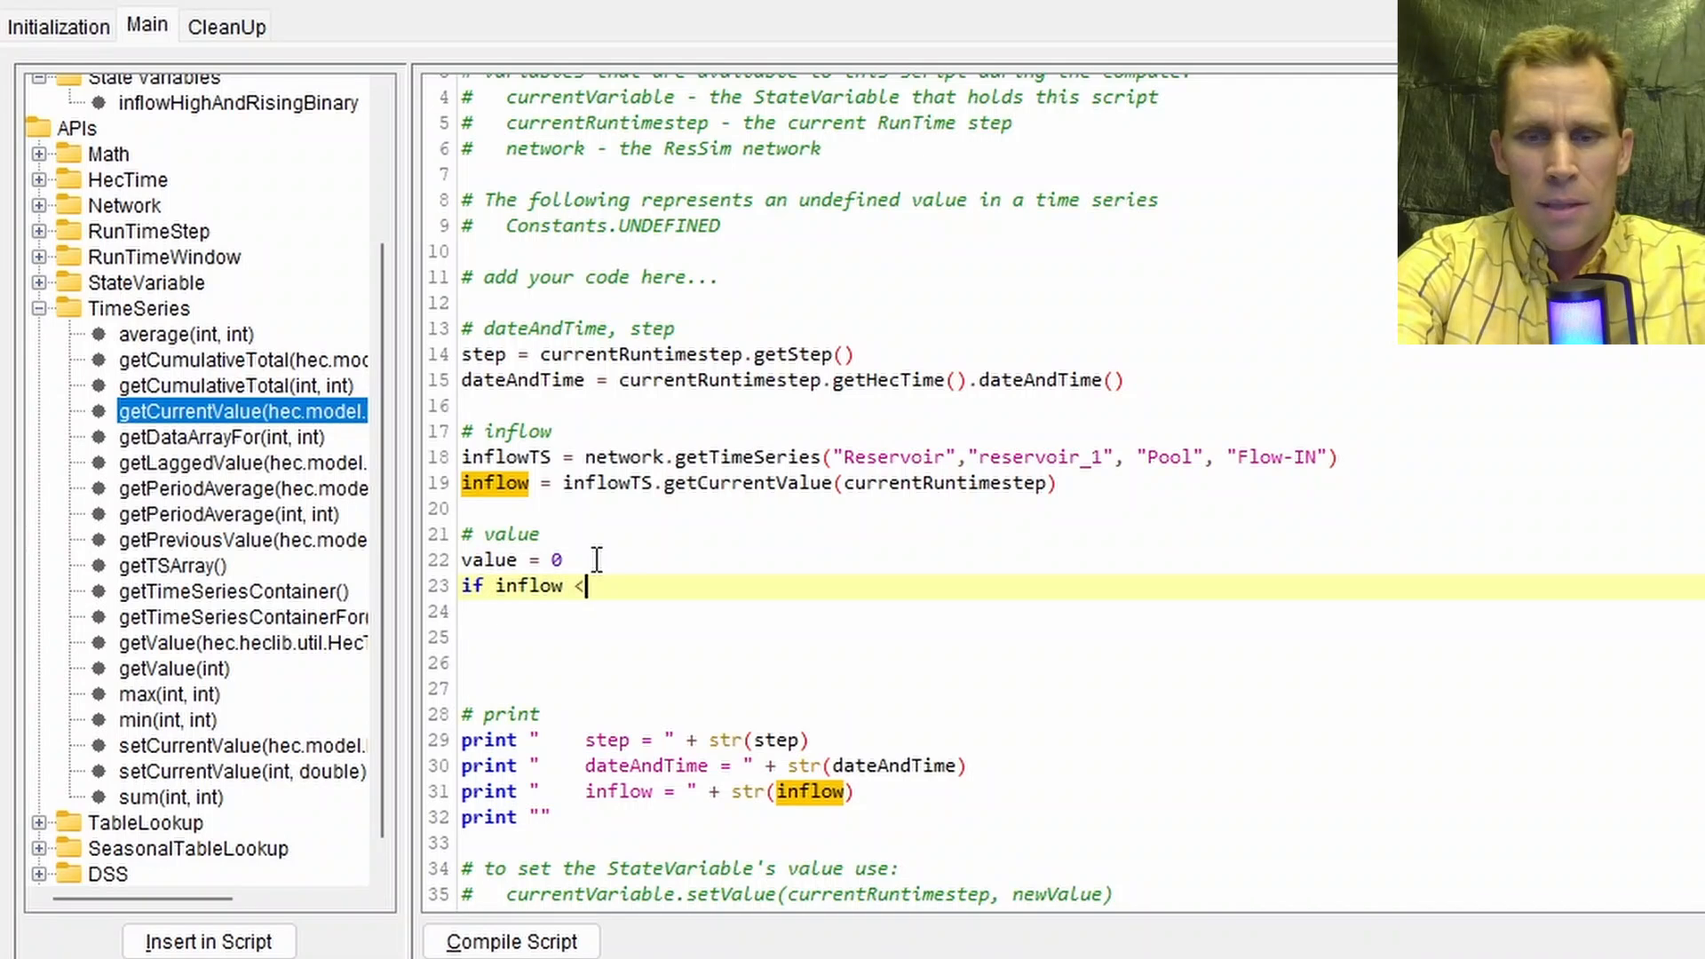
{"action": "type", "text": " <= "}
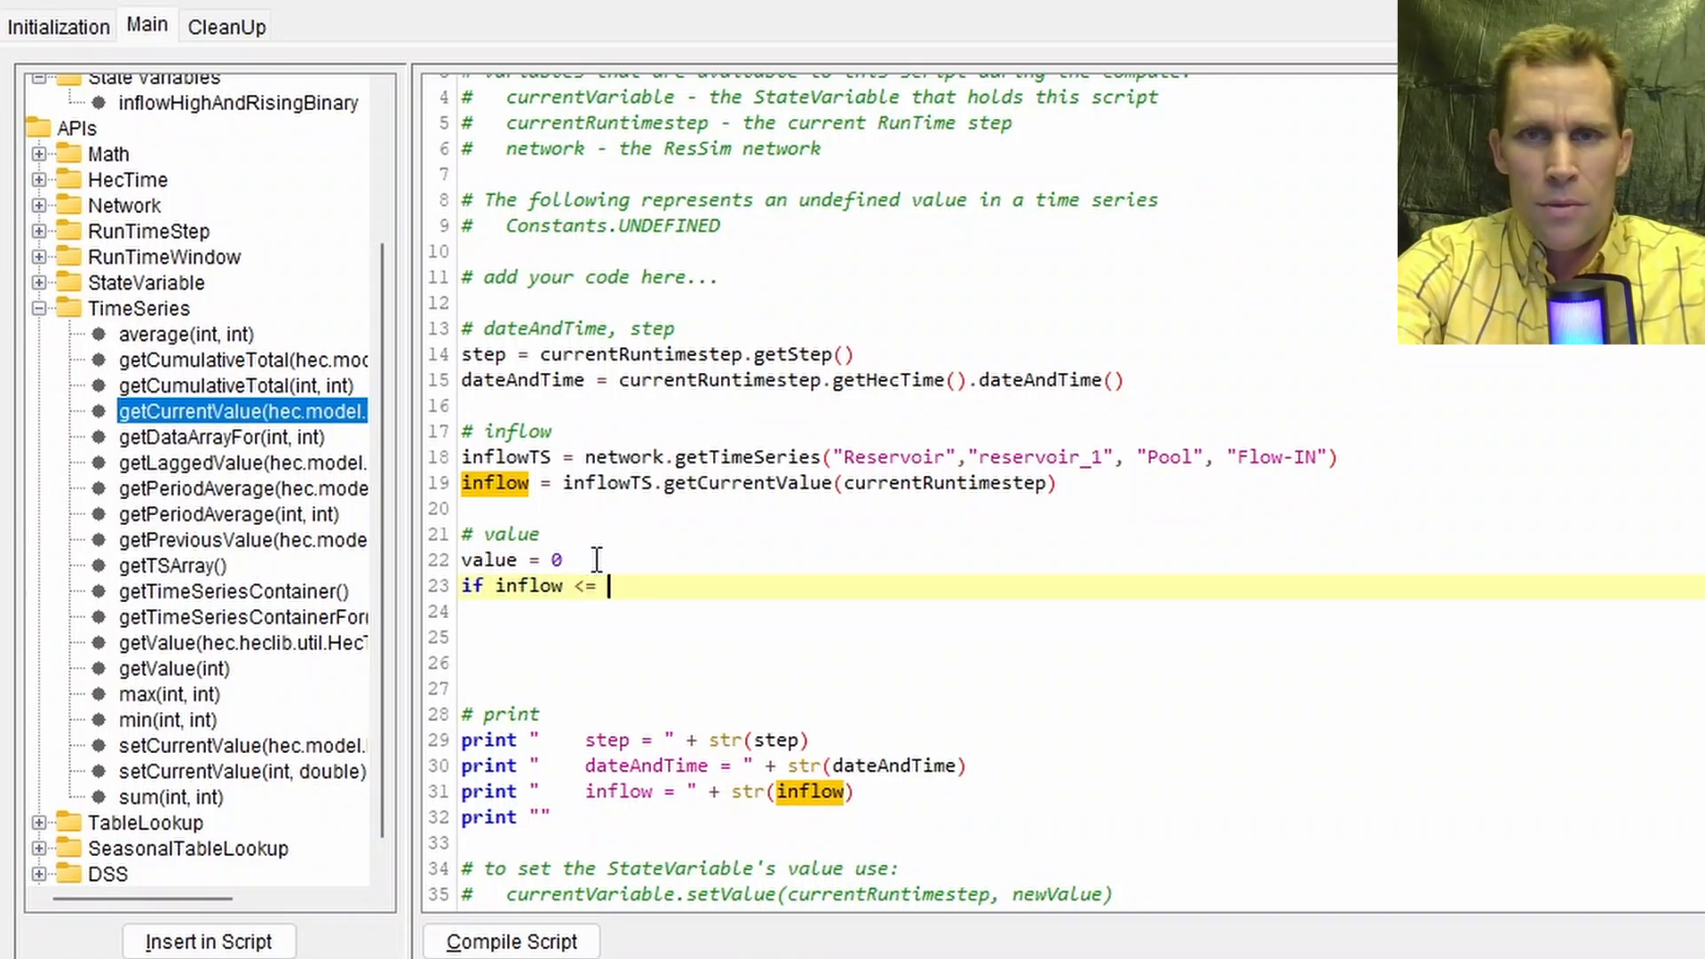
{"action": "type", "text": "2200"}
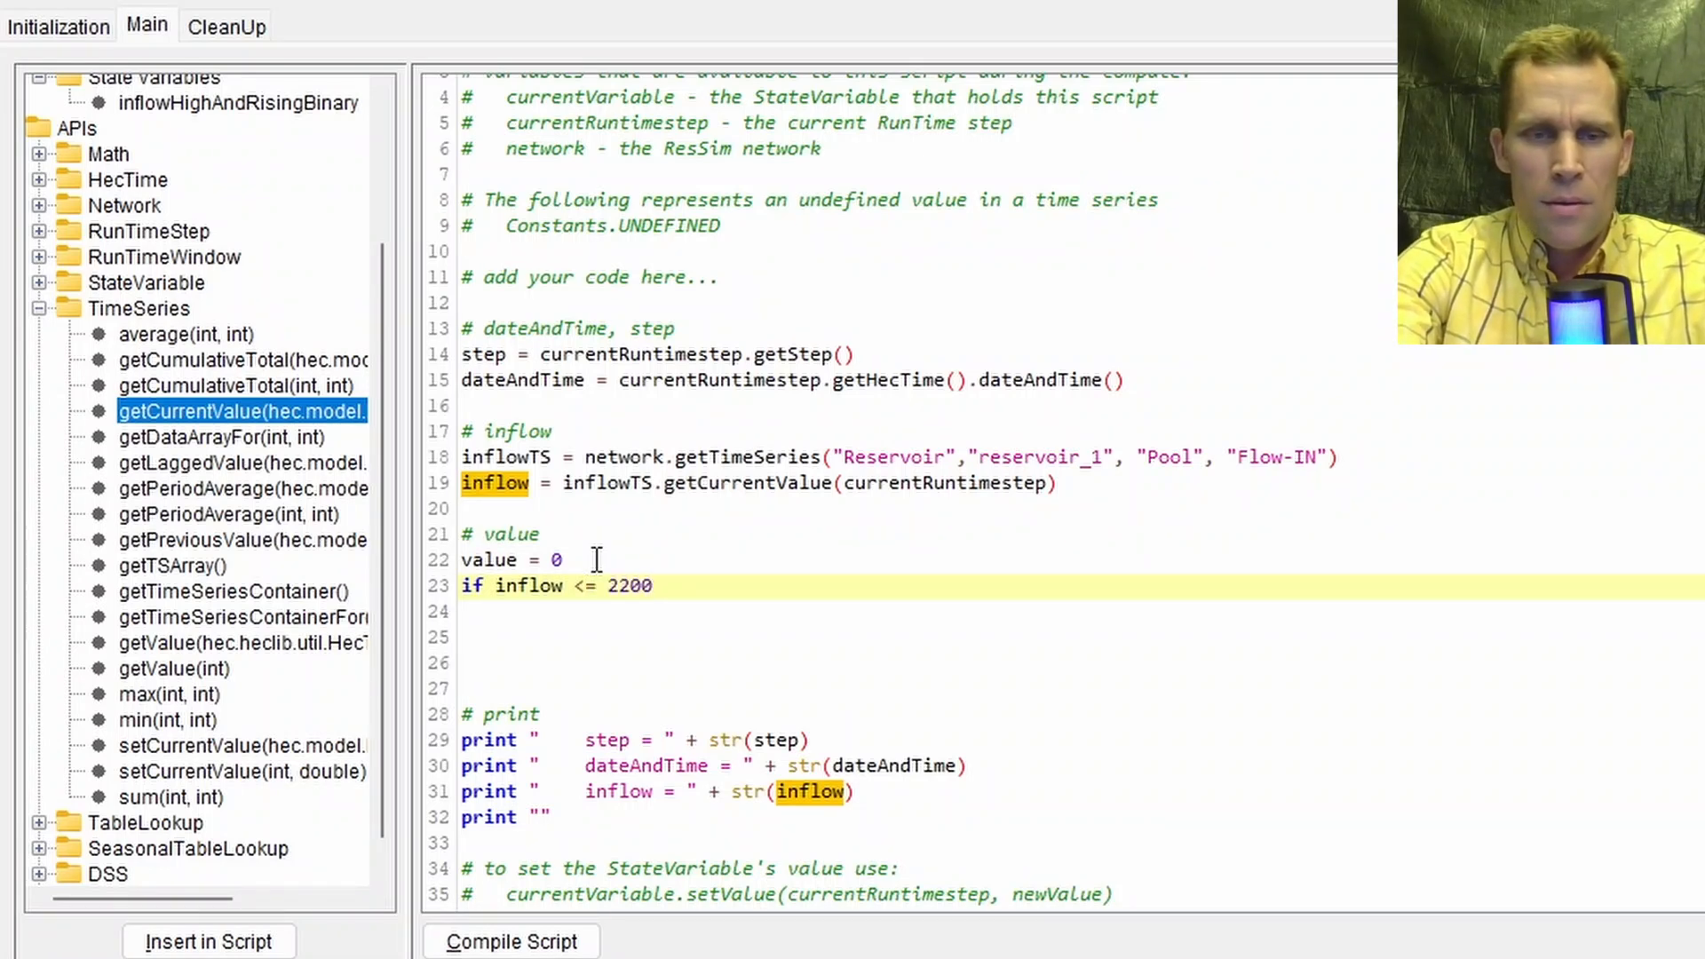
{"action": "type", "text": ":"}
{"action": "key", "text": "Return"}
{"action": "type", "text": "value = 0"}
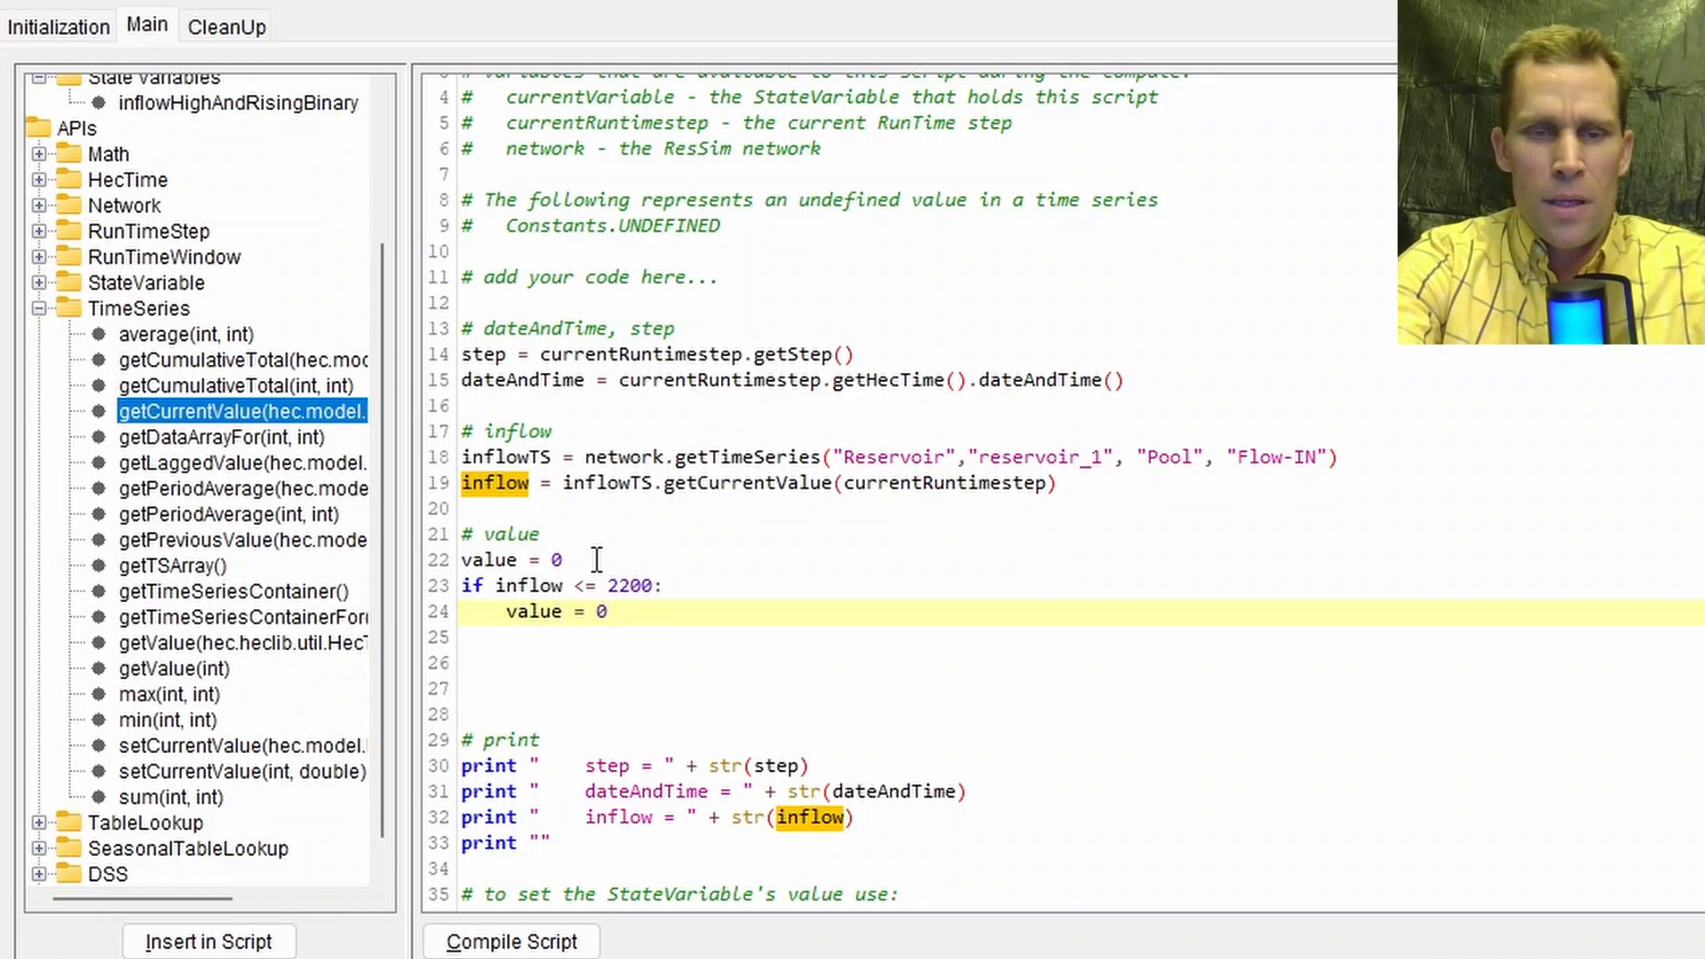
Step: Add an elif branch with the condition step<=5 and the indented line "value 0"
{"action": "key", "text": "Return"}
{"action": "key", "text": "BackSpace"}
{"action": "type", "text": "elif"}
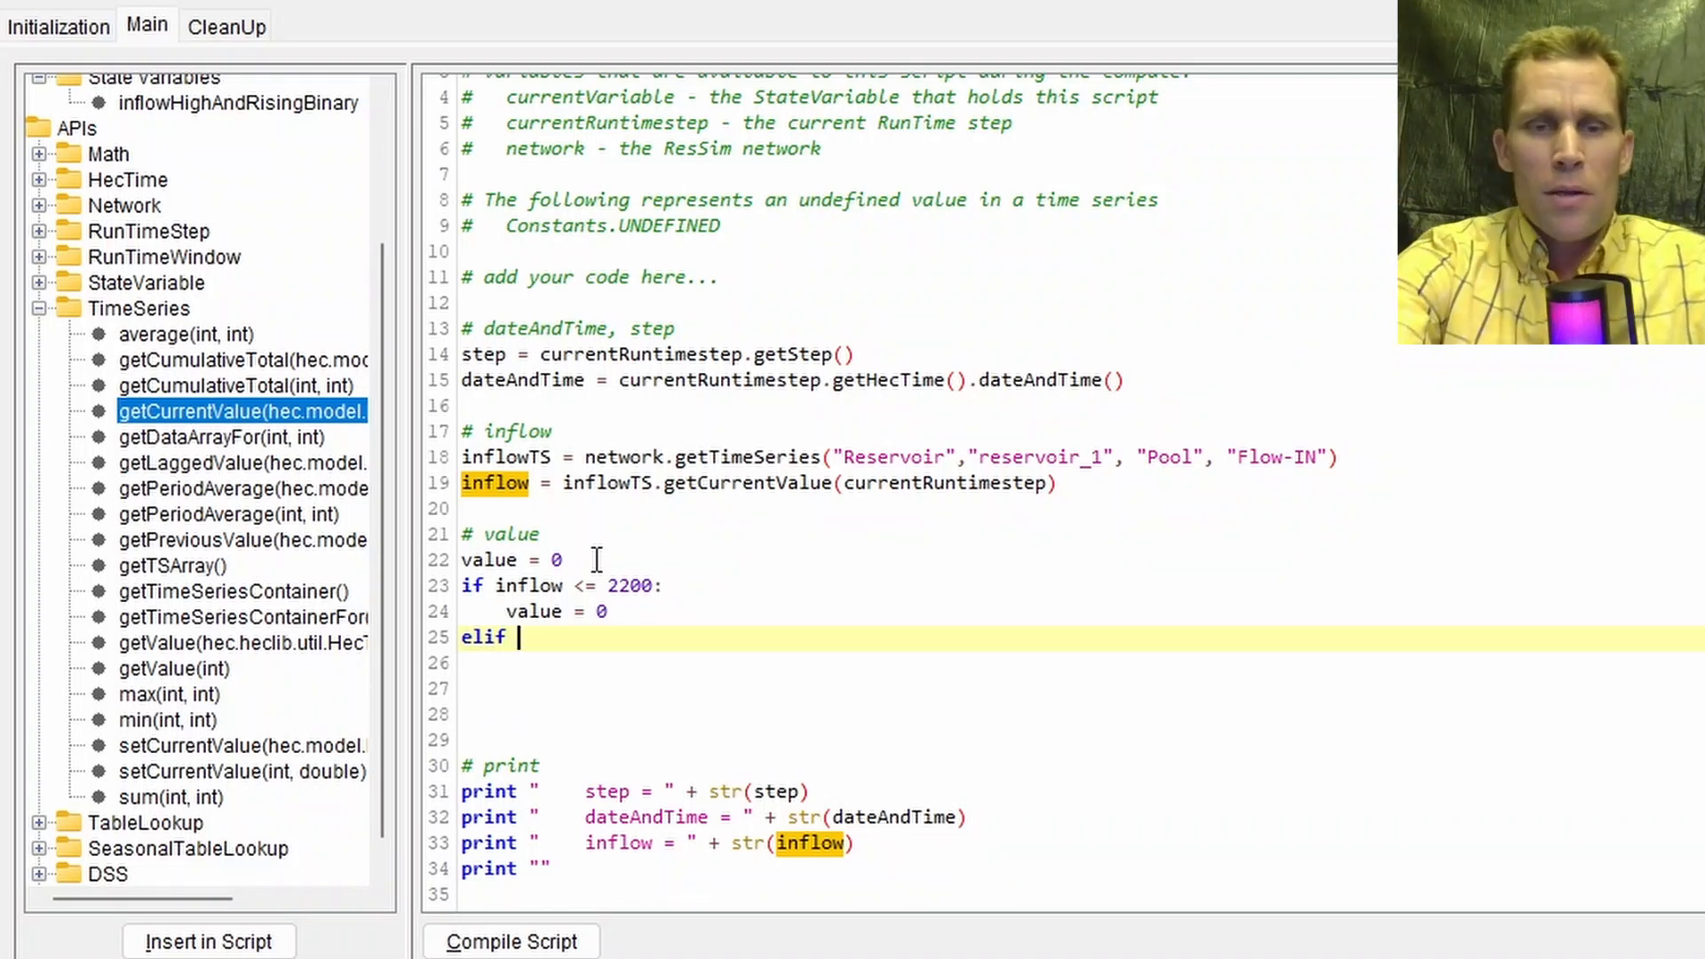
{"action": "type", "text": "s"}
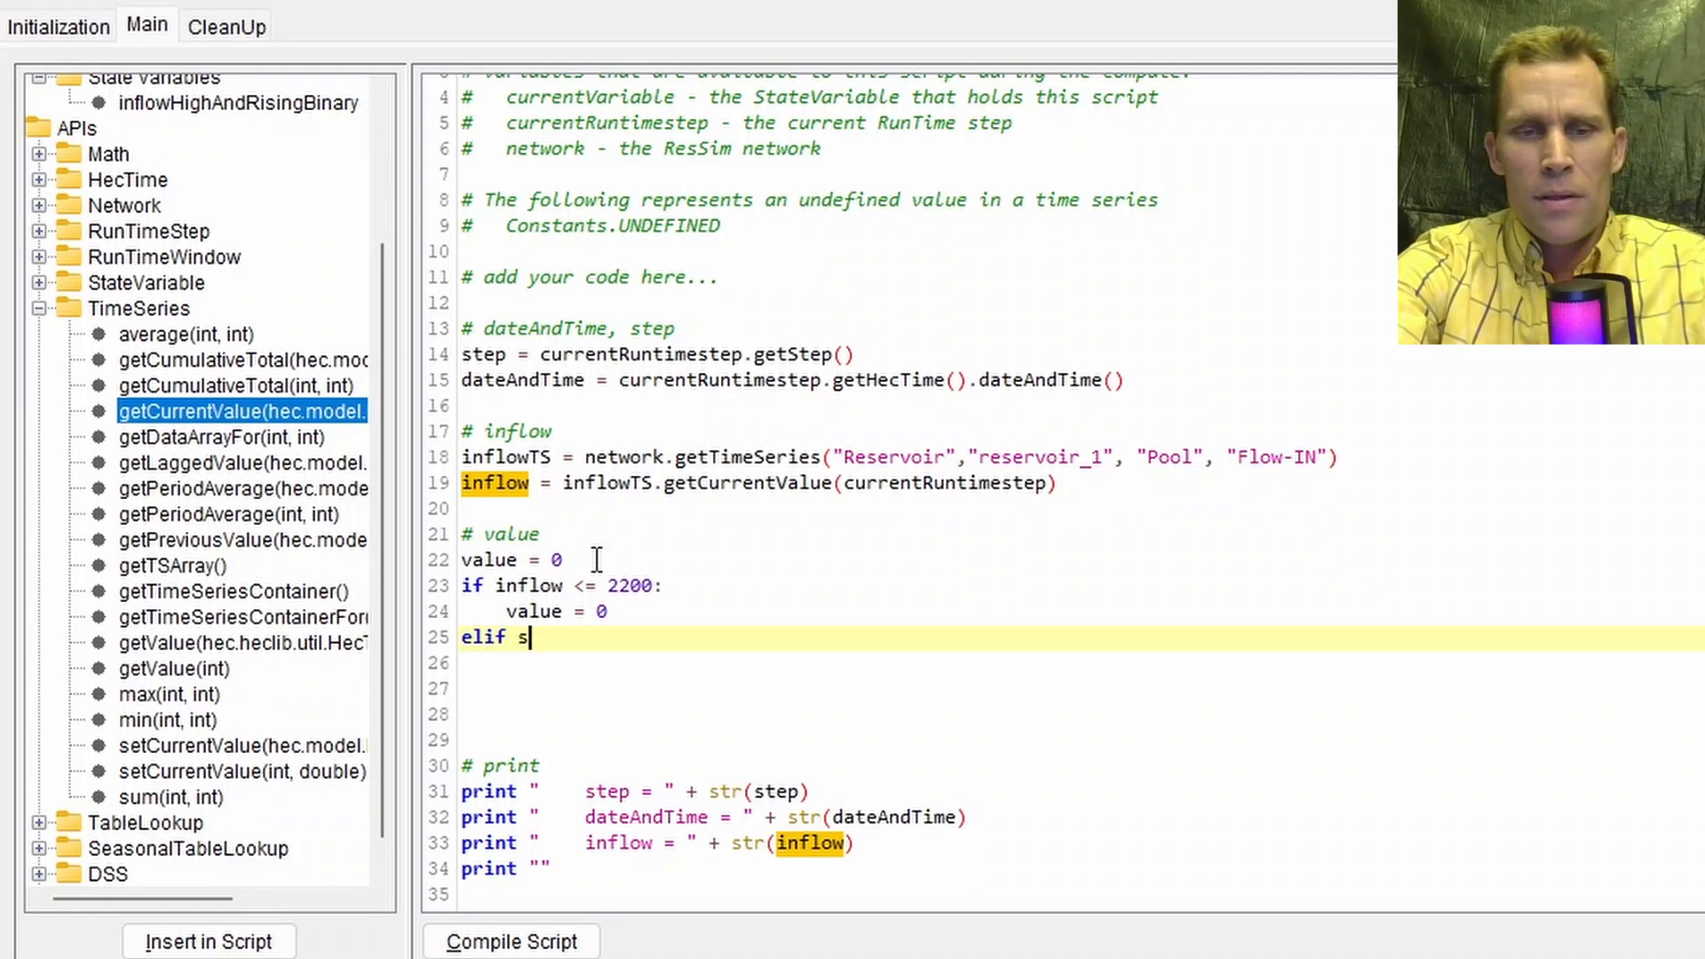
{"action": "type", "text": "tep<="}
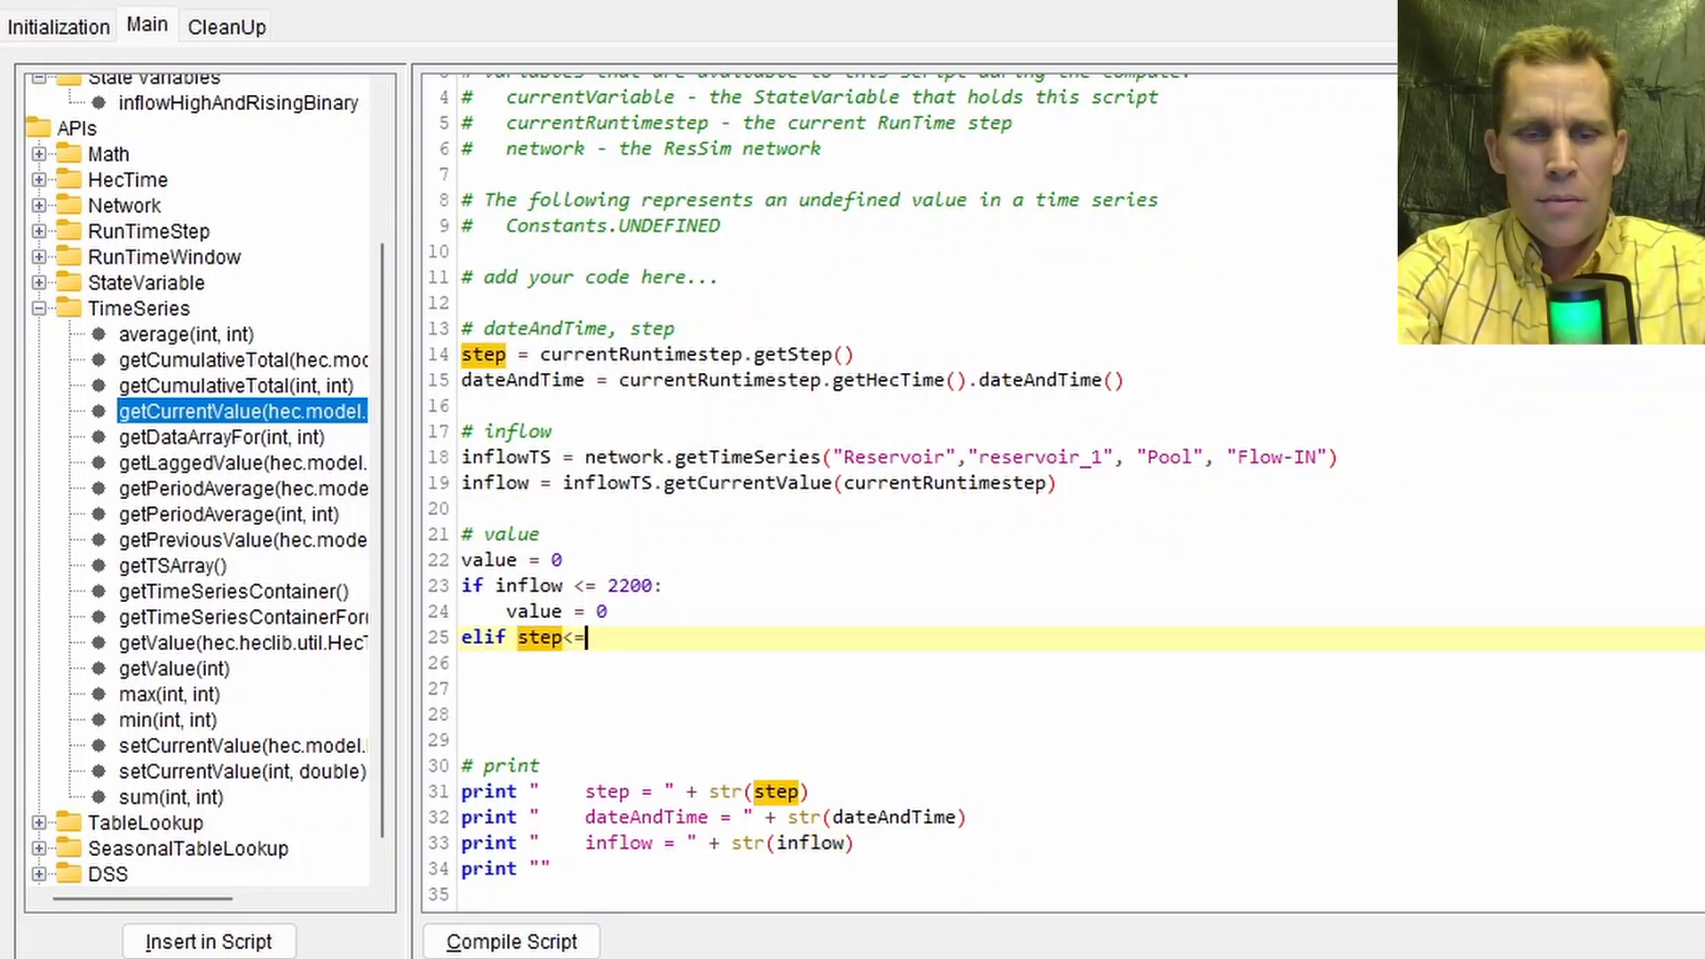
{"action": "type", "text": "5:"}
{"action": "key", "text": "Return"}
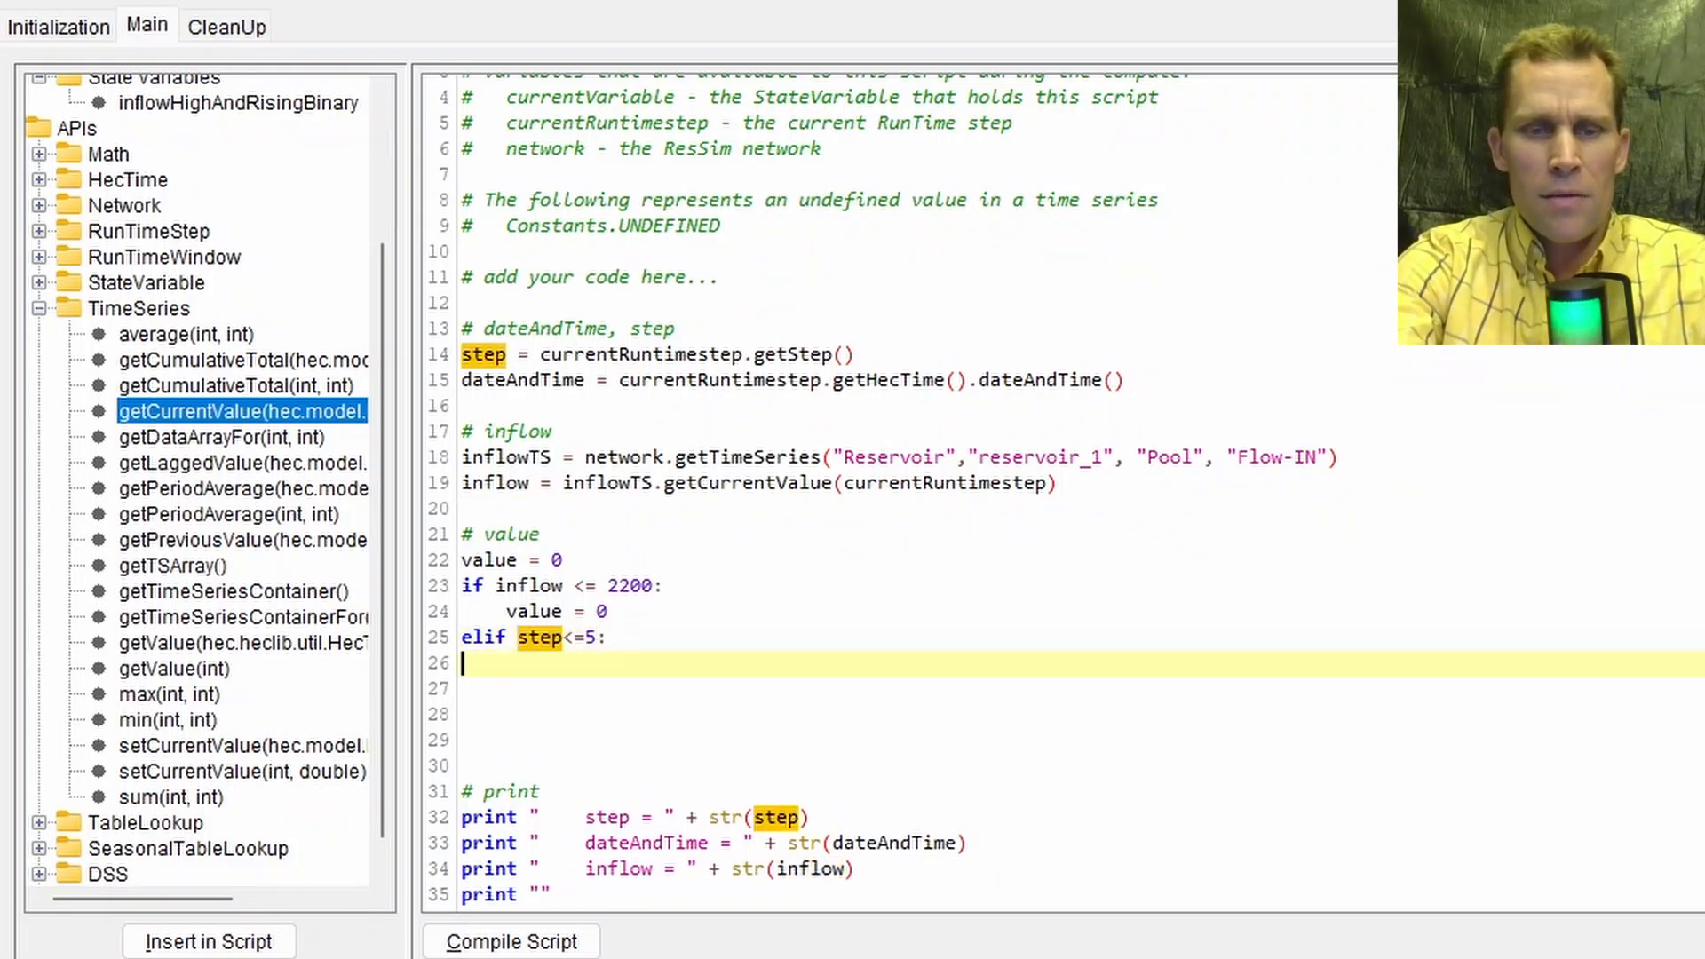
{"action": "key", "text": "Tab"}
{"action": "type", "text": "value 0"}
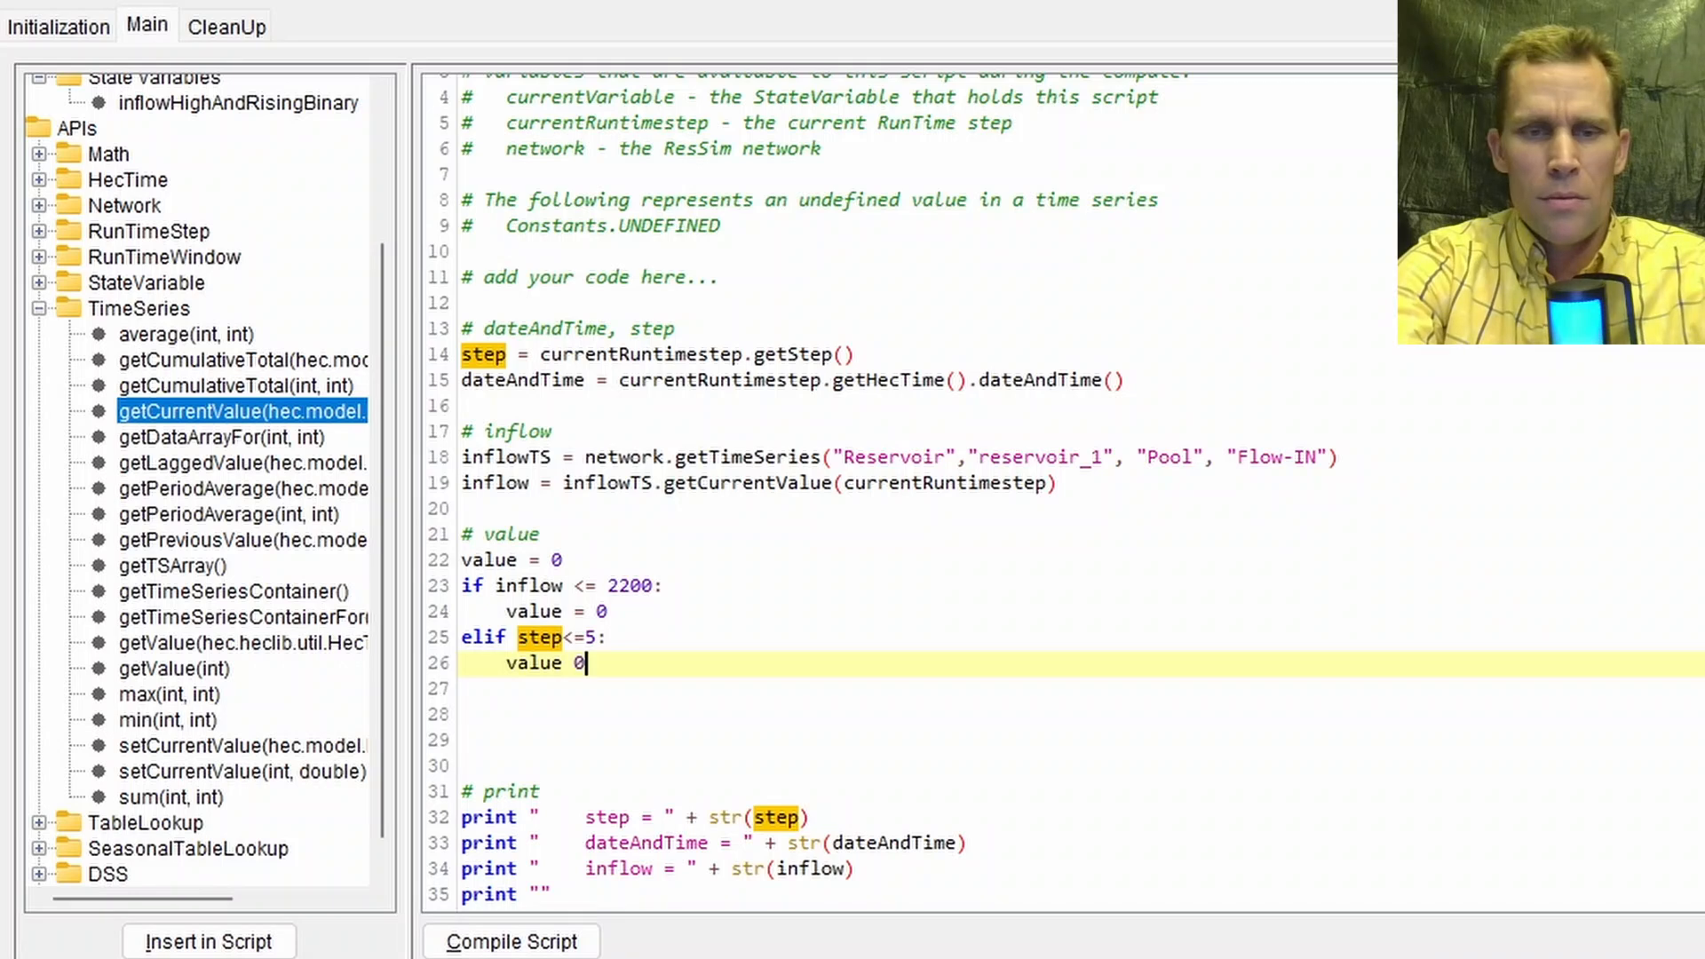
Step: Add an else branch that starts by setting flowIncreasingLast4Steps = 1
{"action": "key", "text": "Return"}
{"action": "type", "text": "else:"}
{"action": "key", "text": "Return"}
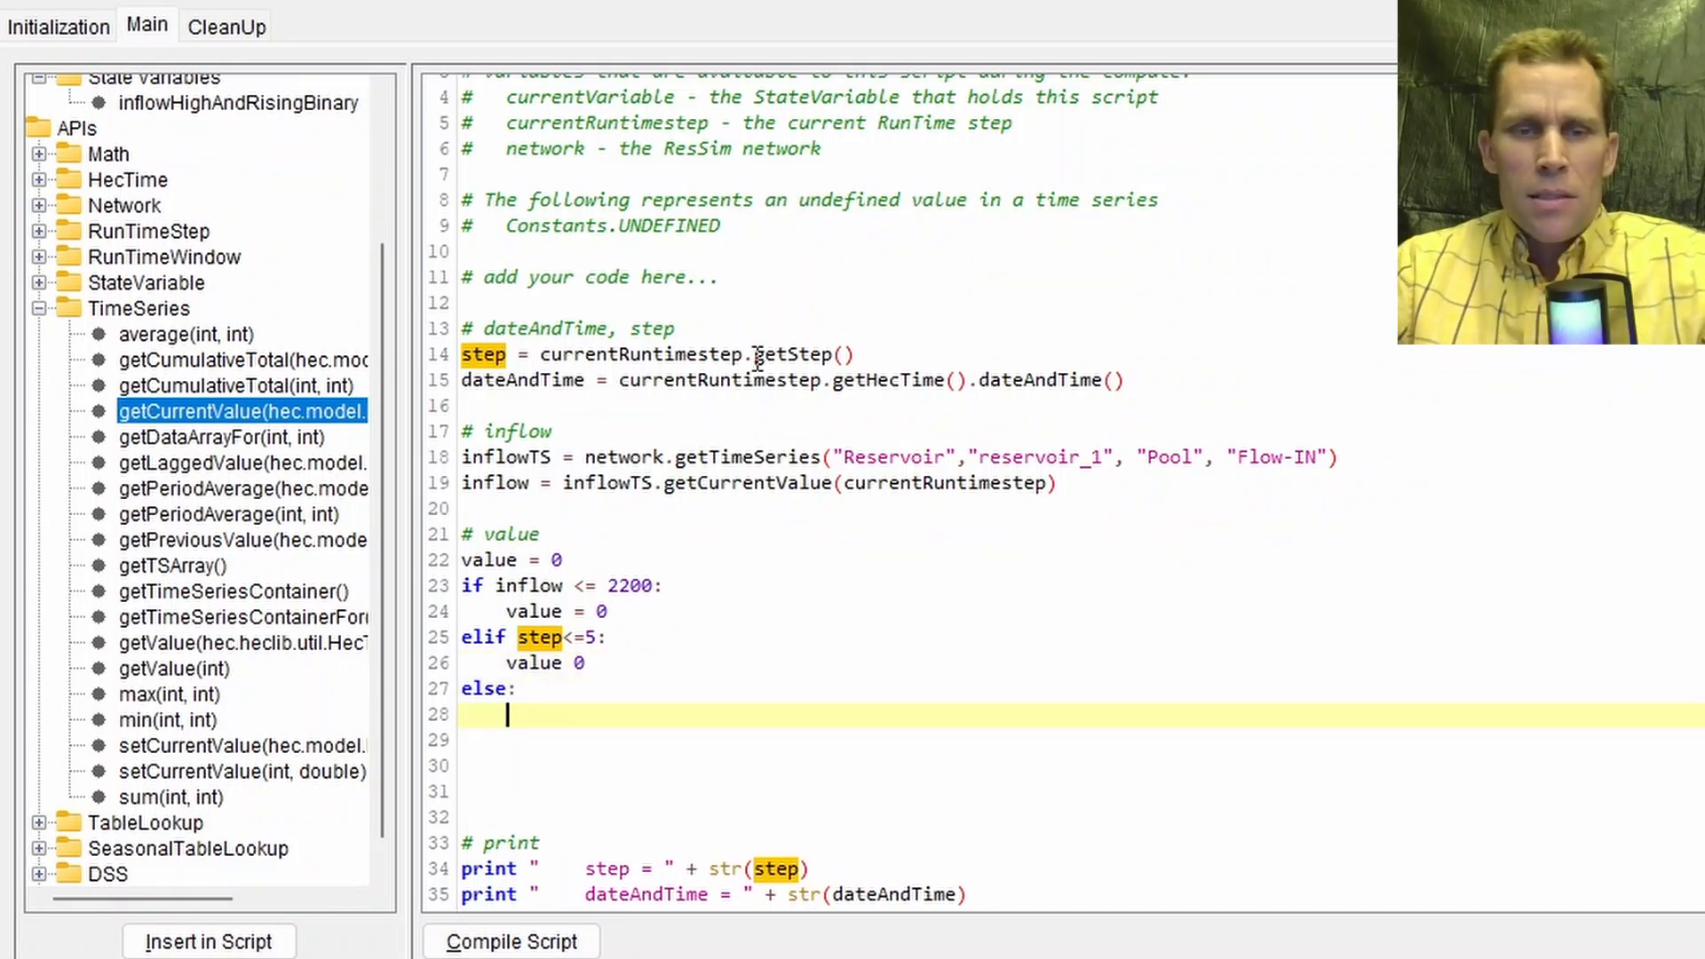
{"action": "scroll", "coordinate": [559, 558], "scroll_direction": "down", "scroll_amount": 2}
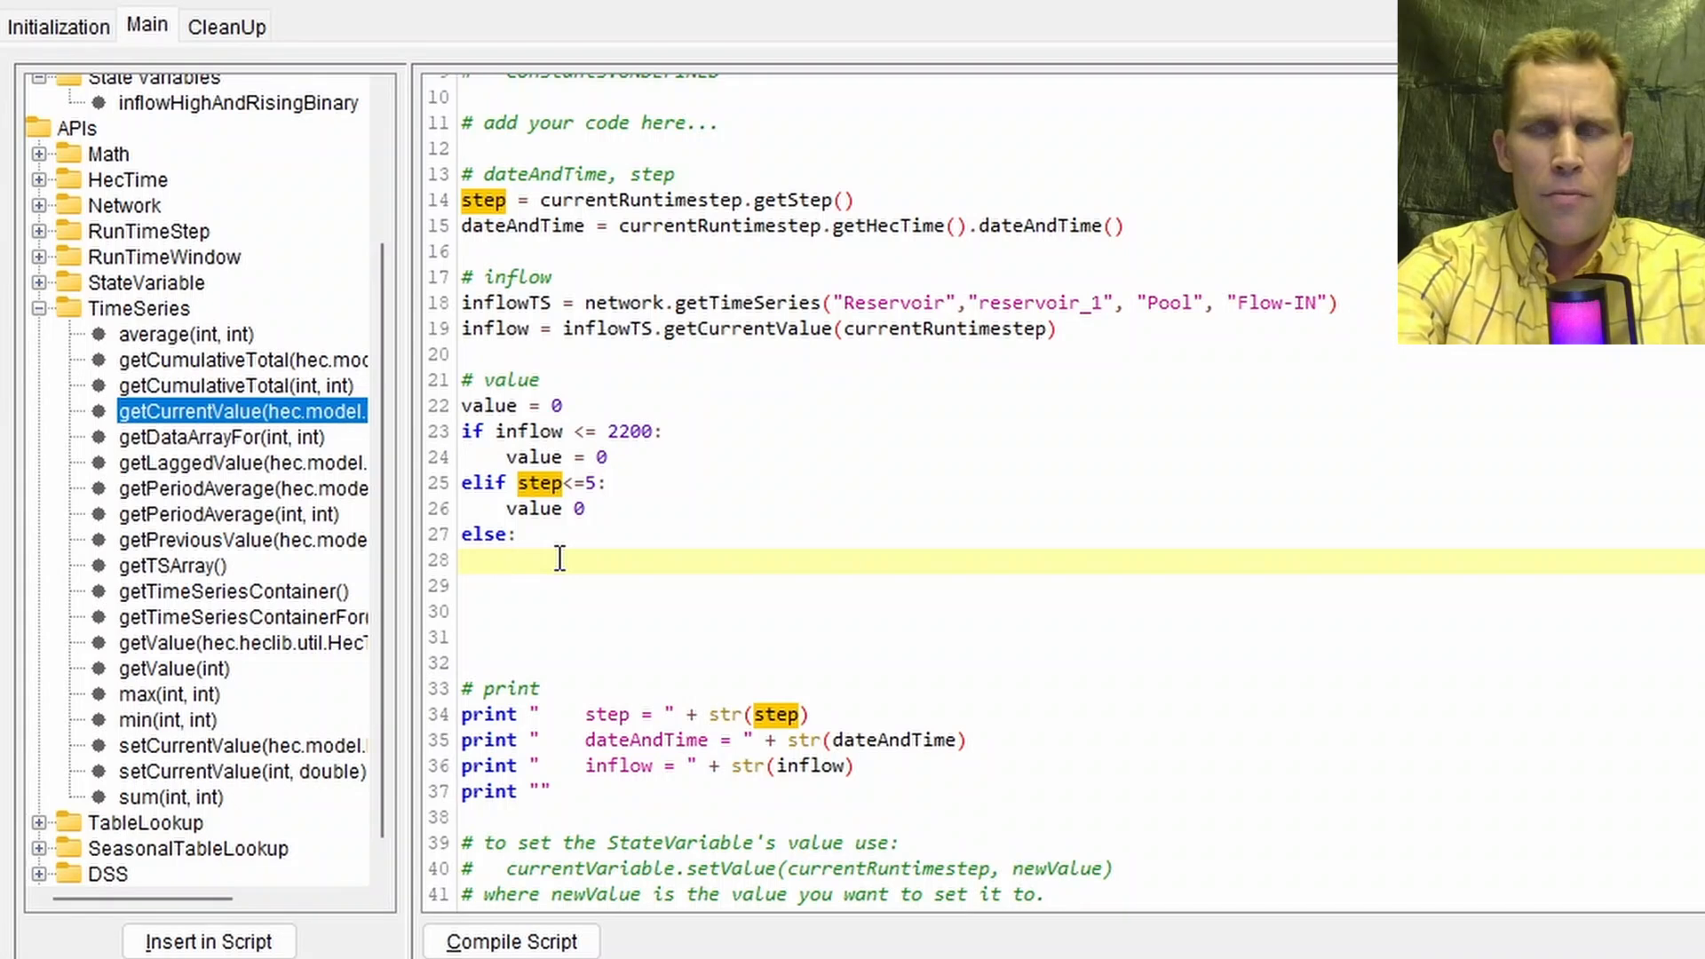
{"action": "key", "text": "Tab"}
{"action": "type", "text": "flow"}
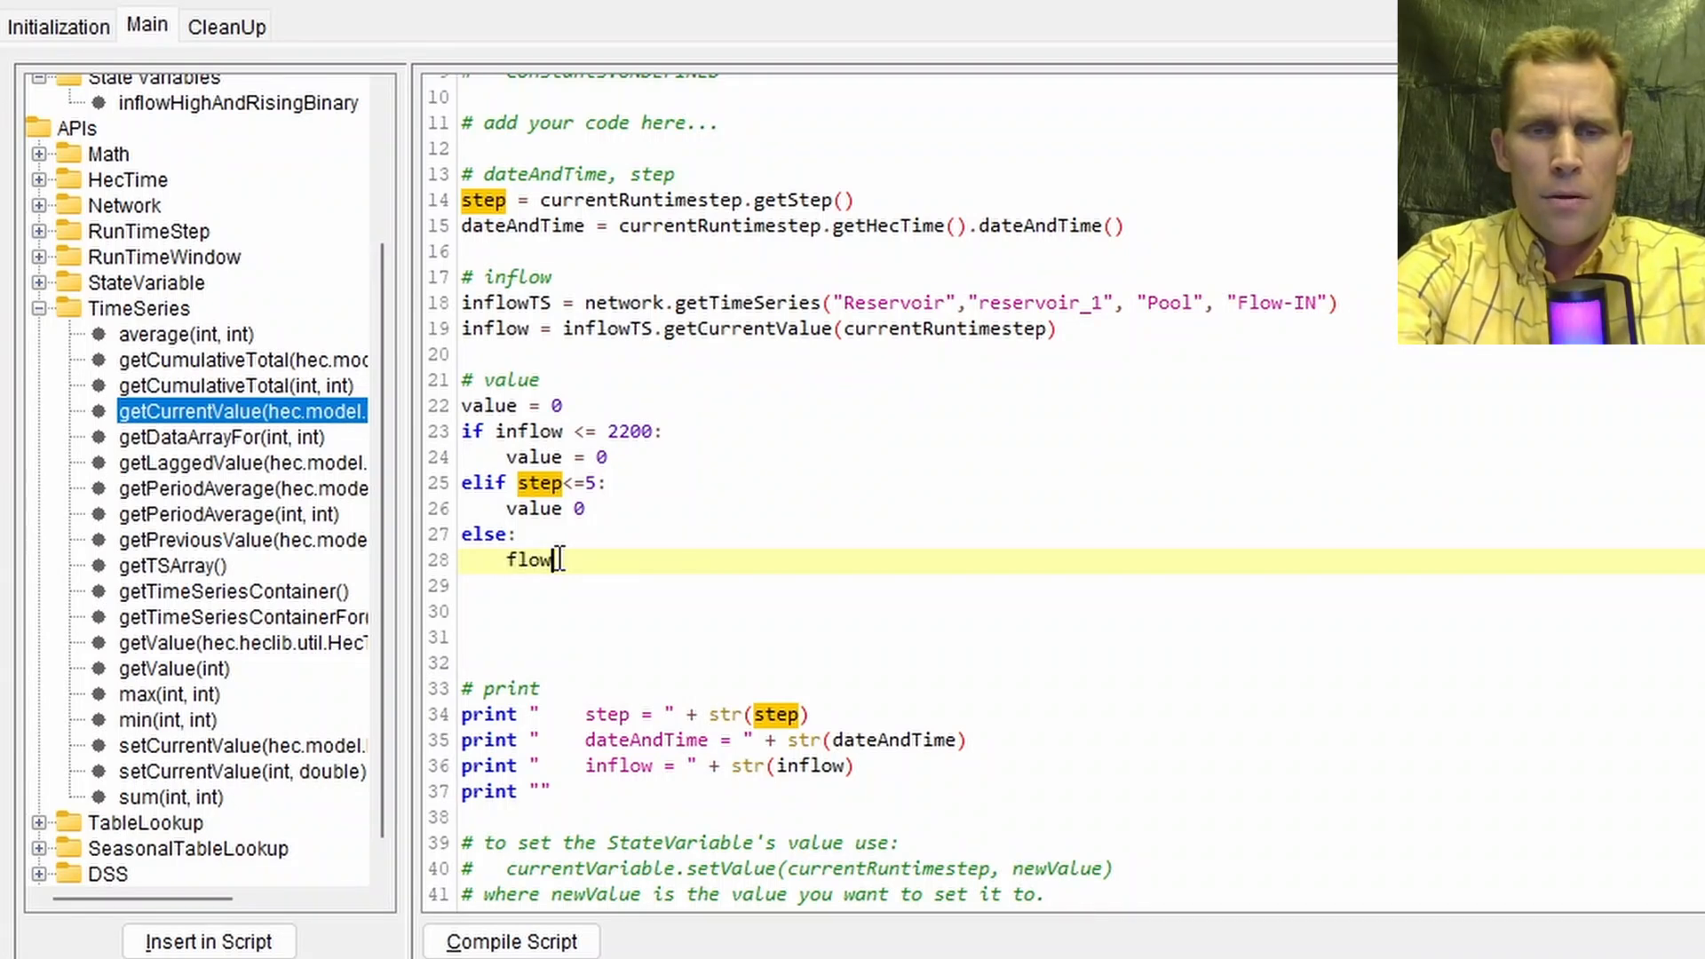
{"action": "type", "text": "IncreasingL"}
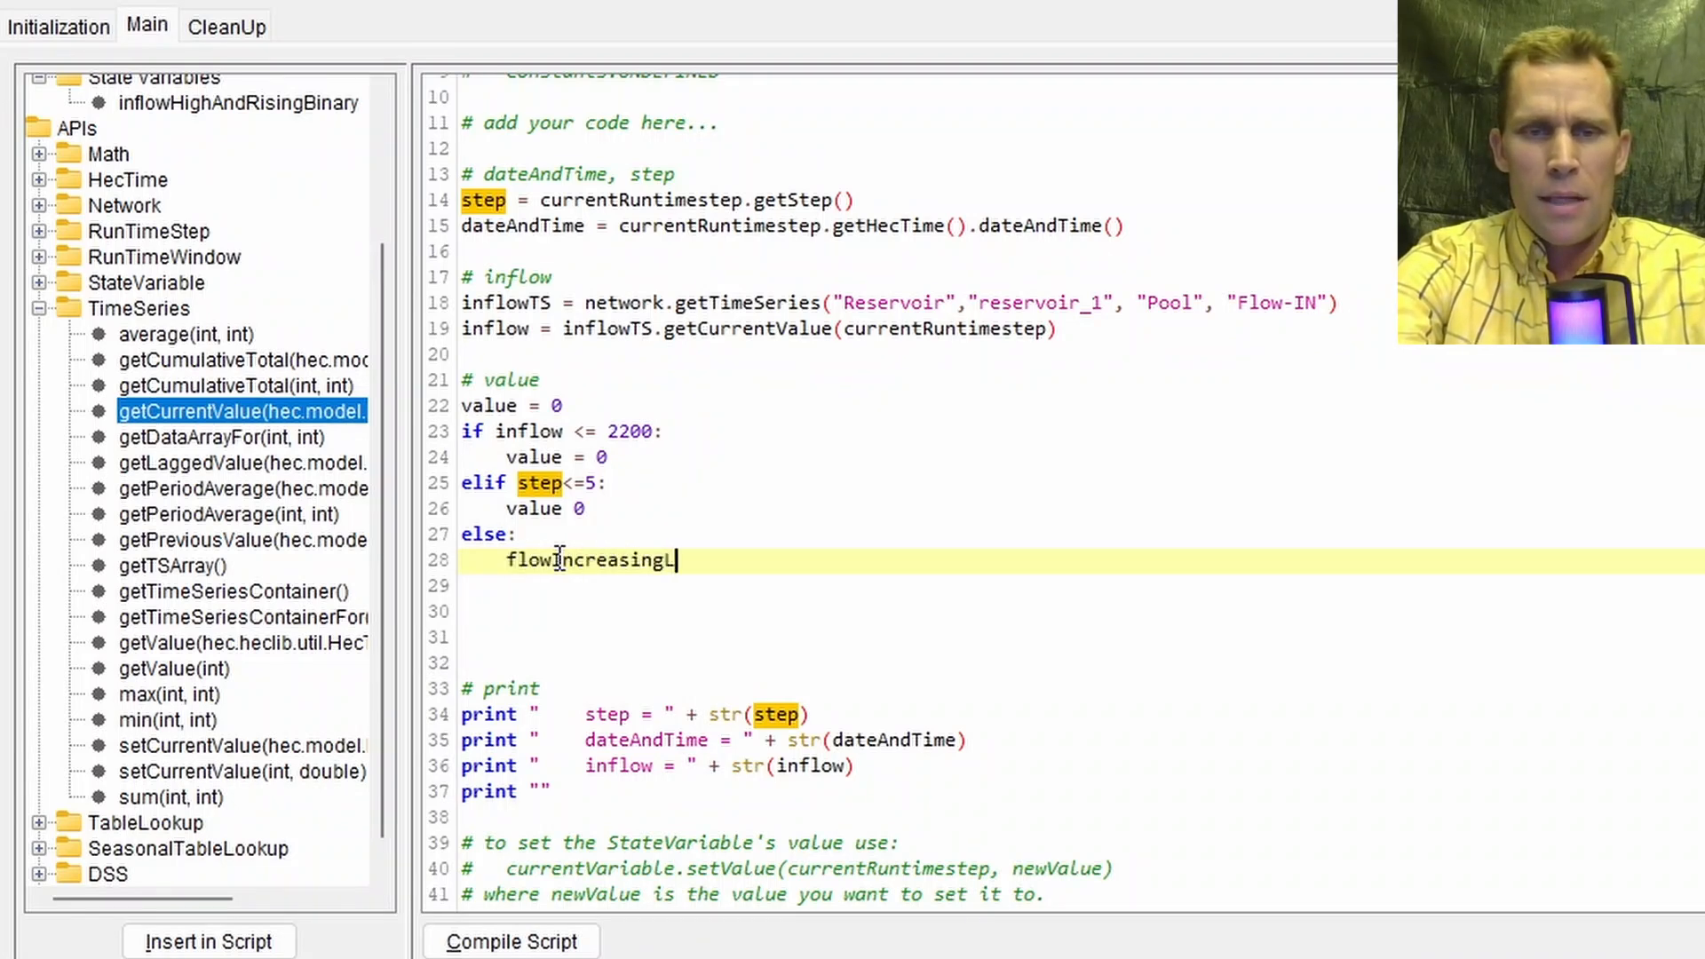
{"action": "type", "text": "ast4Steps ="}
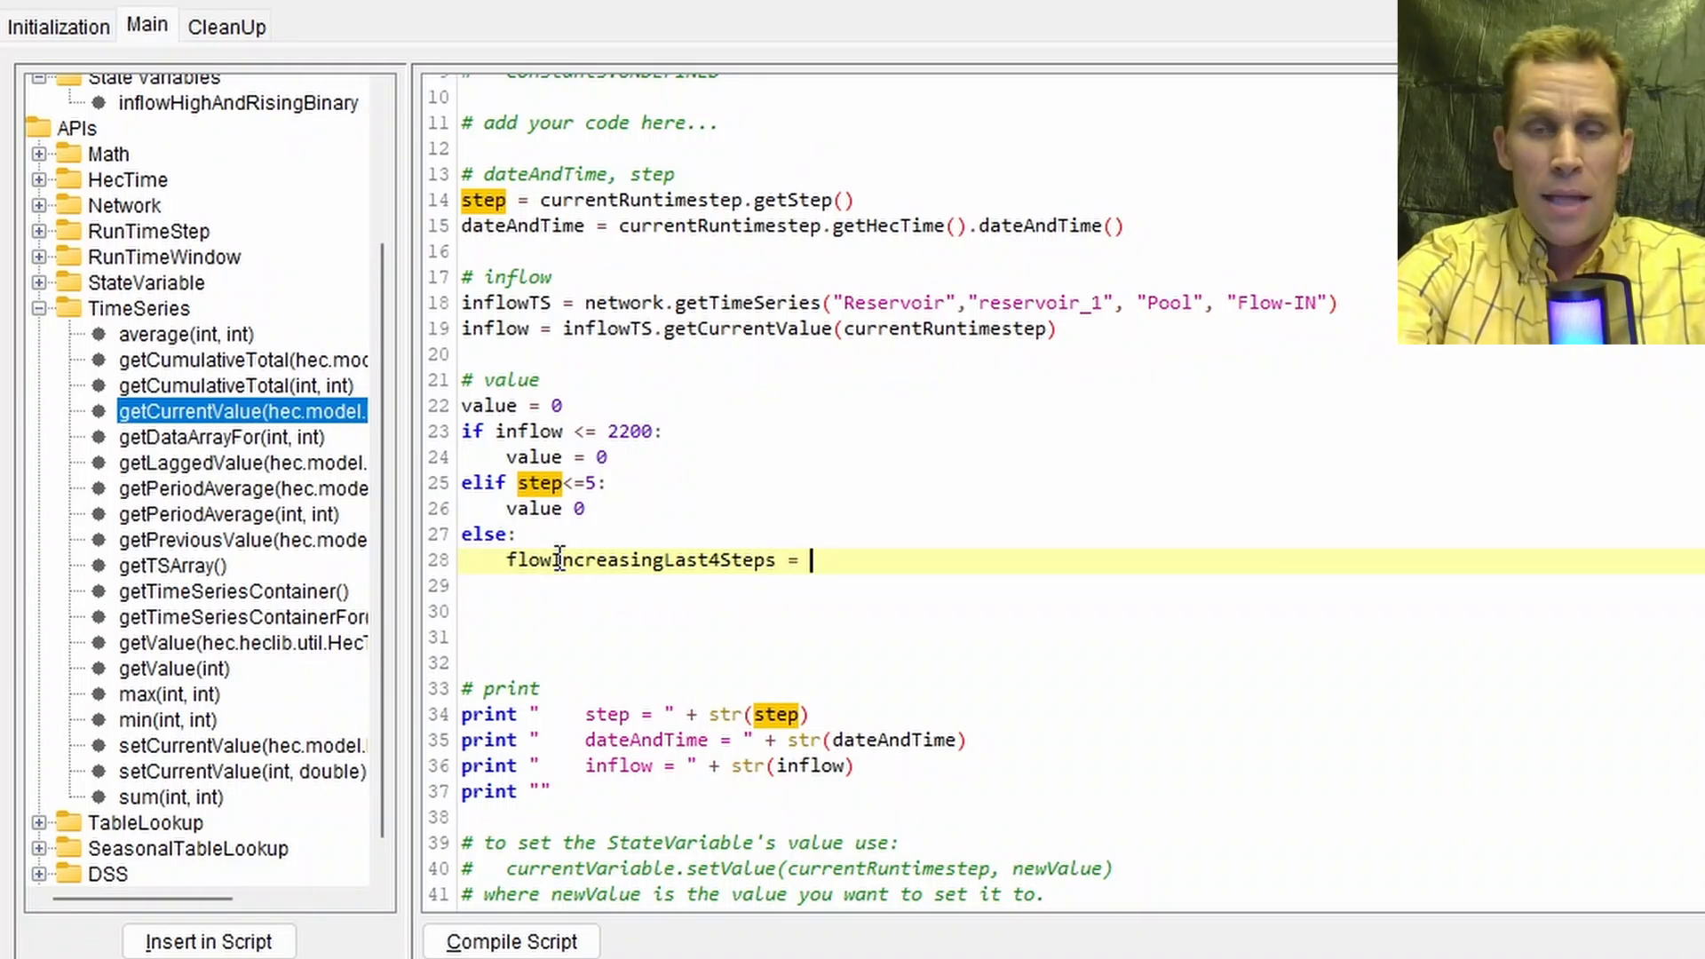
{"action": "type", "text": " 1"}
Step: Inside the else branch, add a for loop over i in range(step, step-4, -1)
{"action": "key", "text": "Return"}
{"action": "type", "text": "fo"}
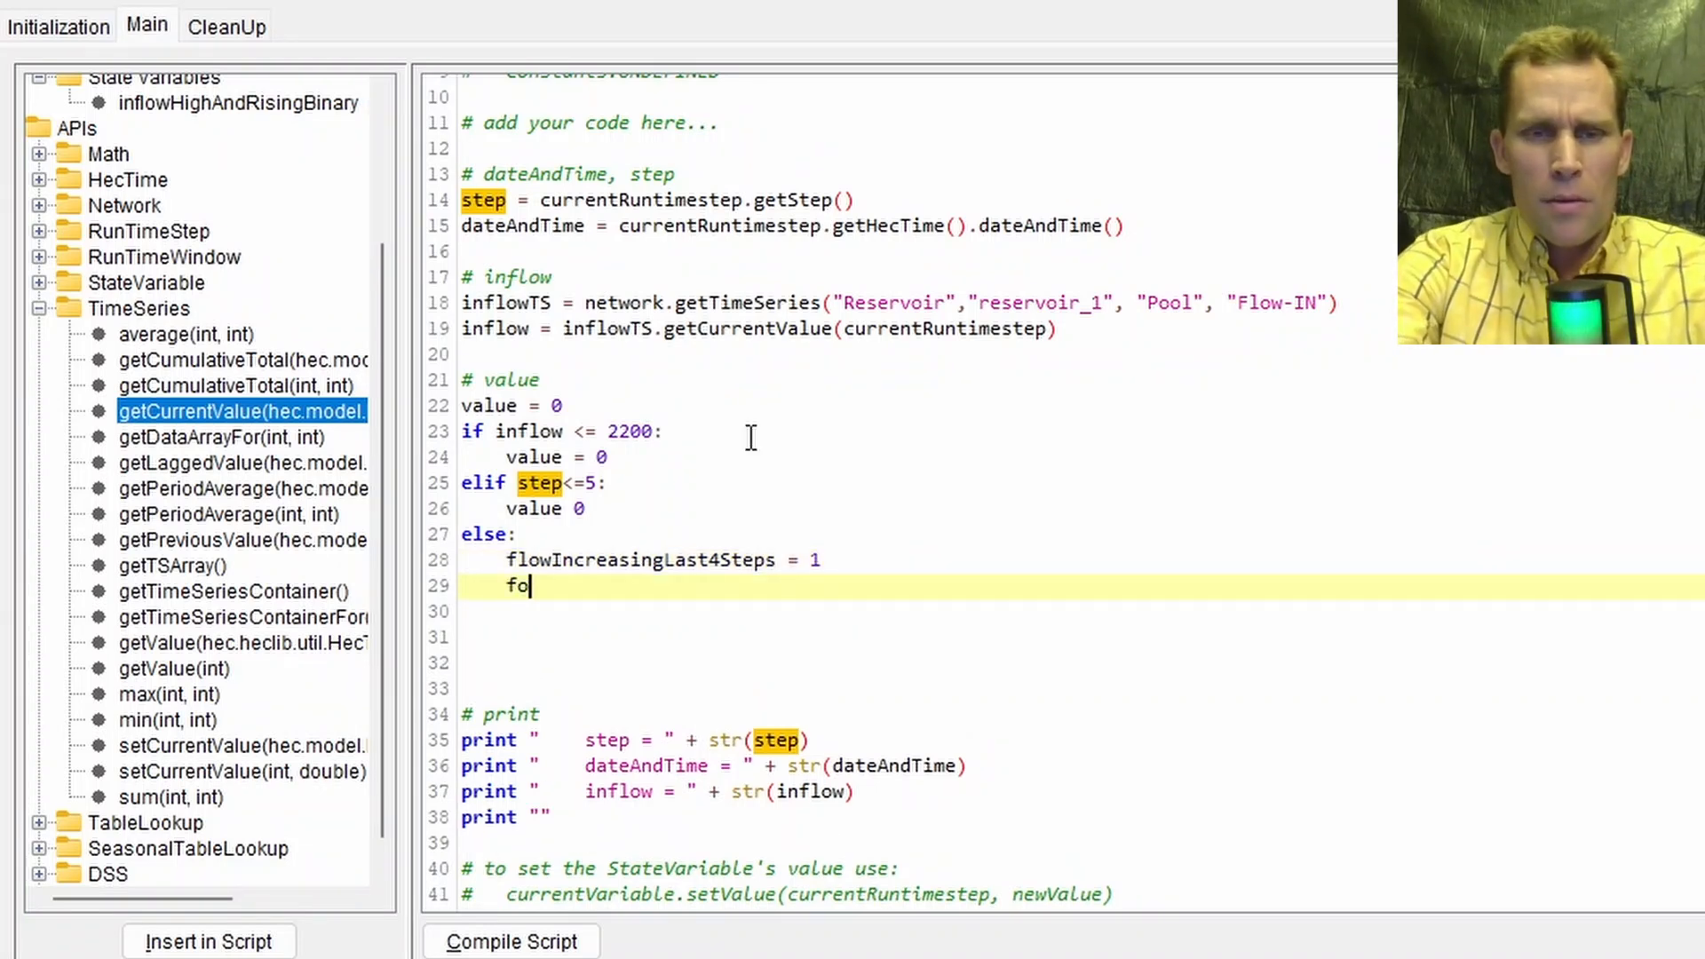
{"action": "type", "text": "r i in"}
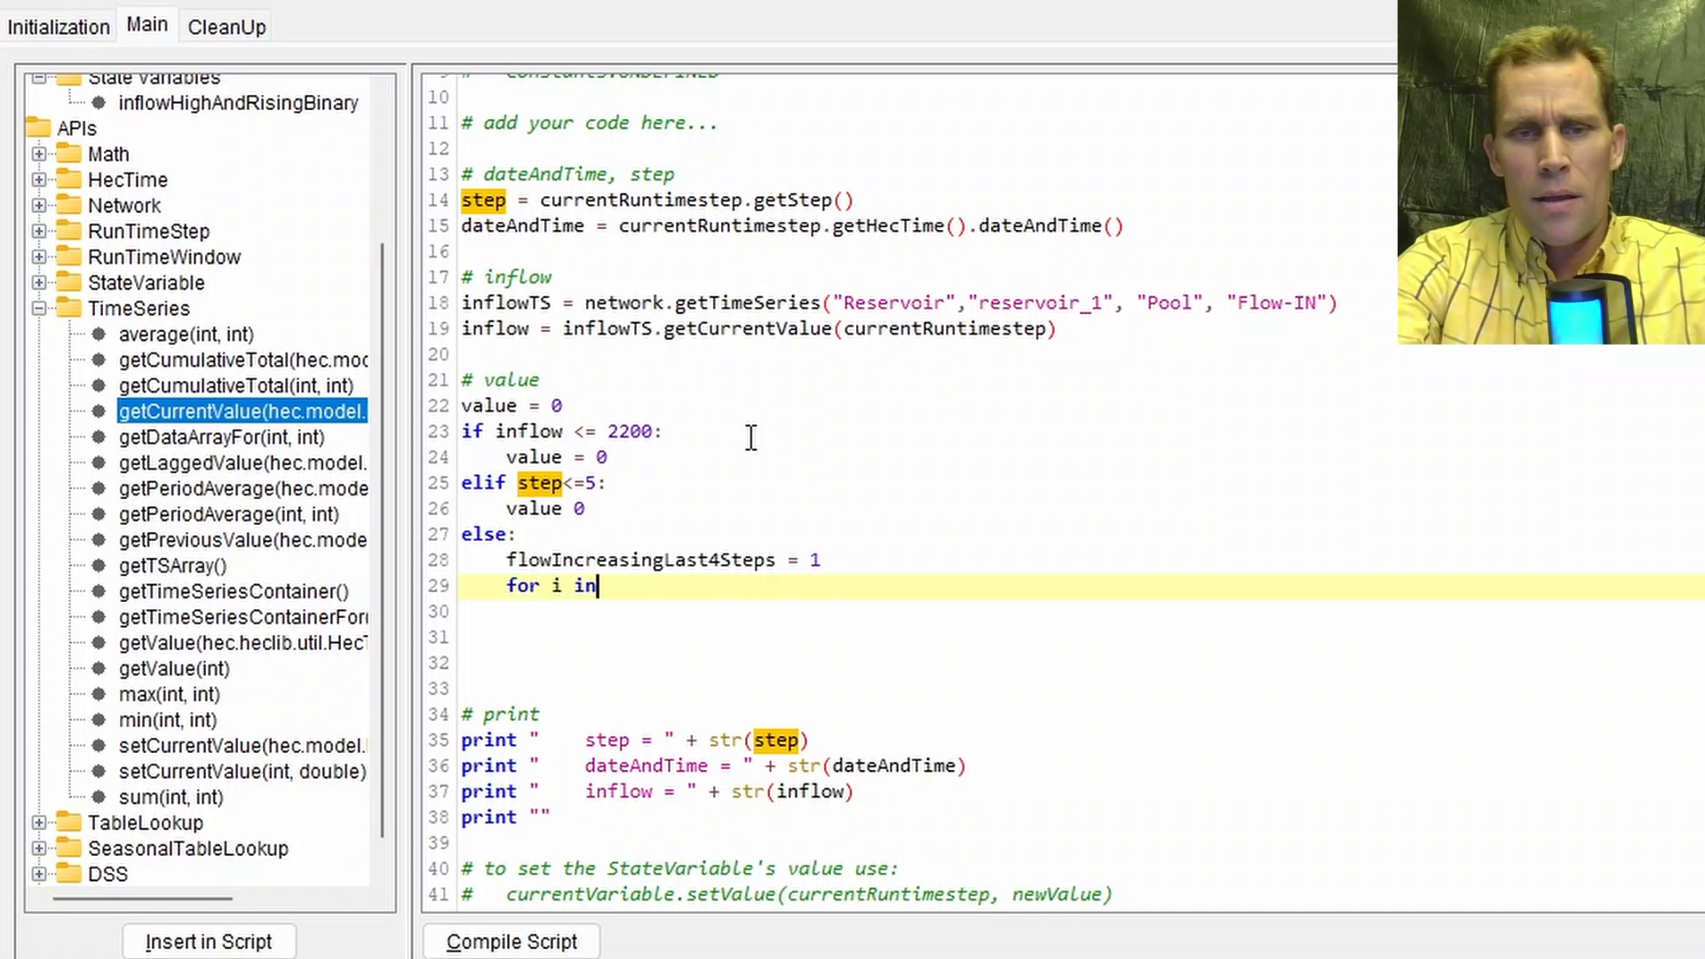
{"action": "type", "text": " range(step"}
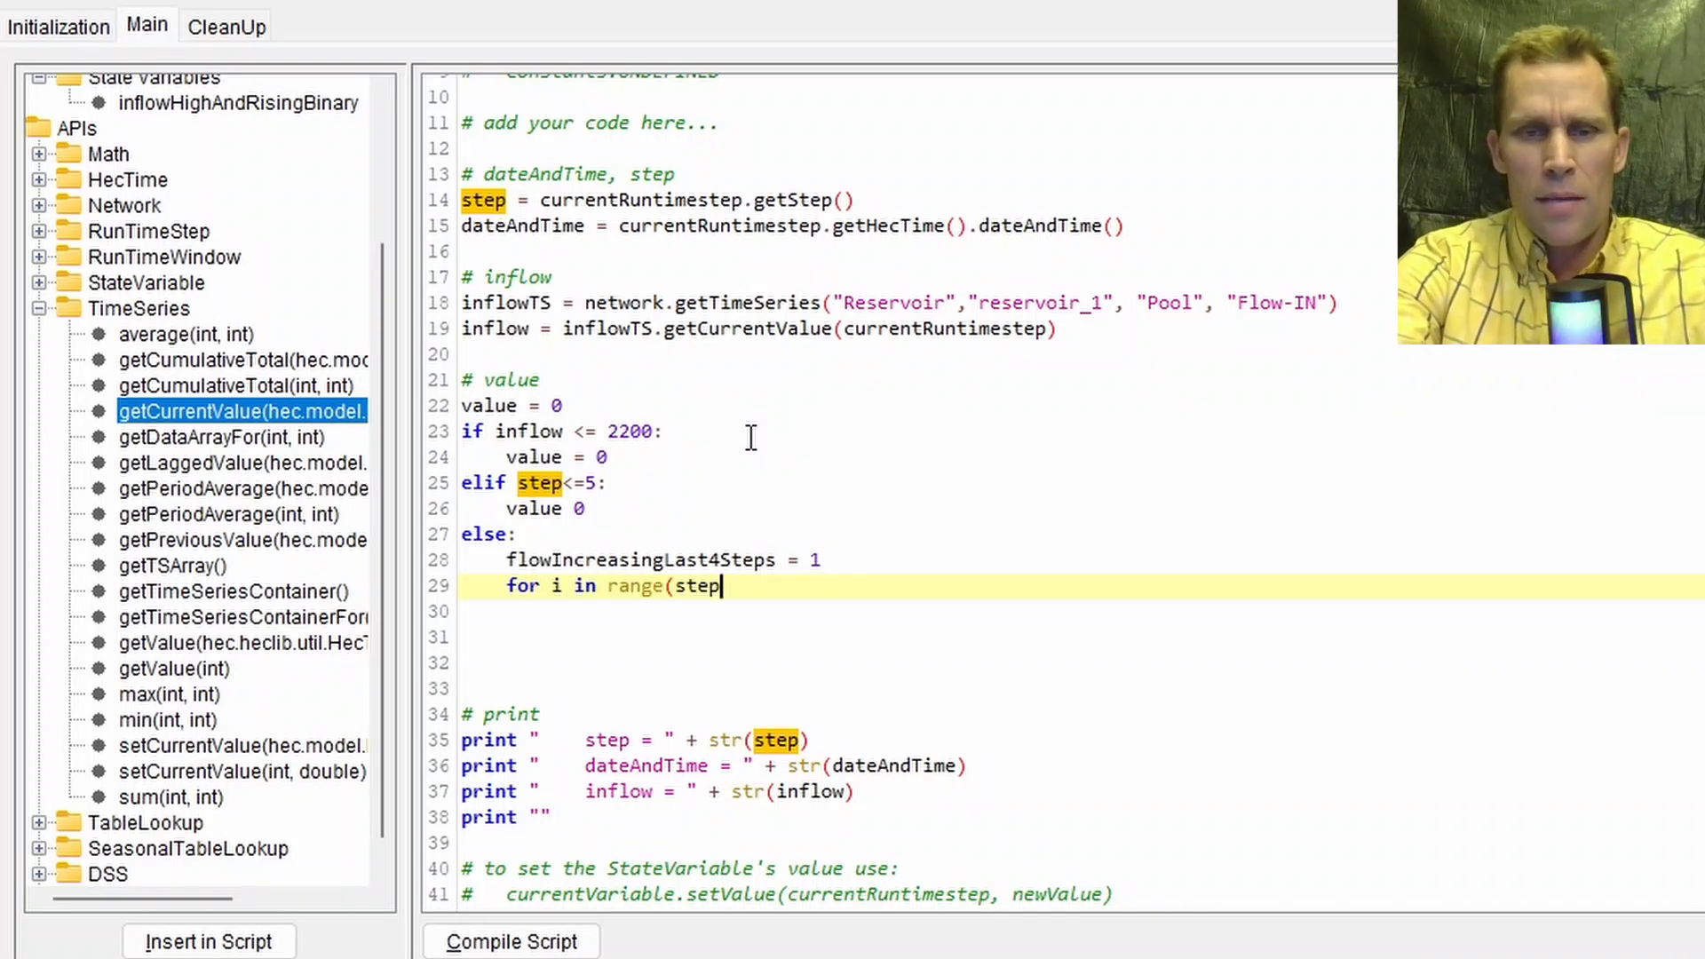
{"action": "type", "text": ", step-4,"}
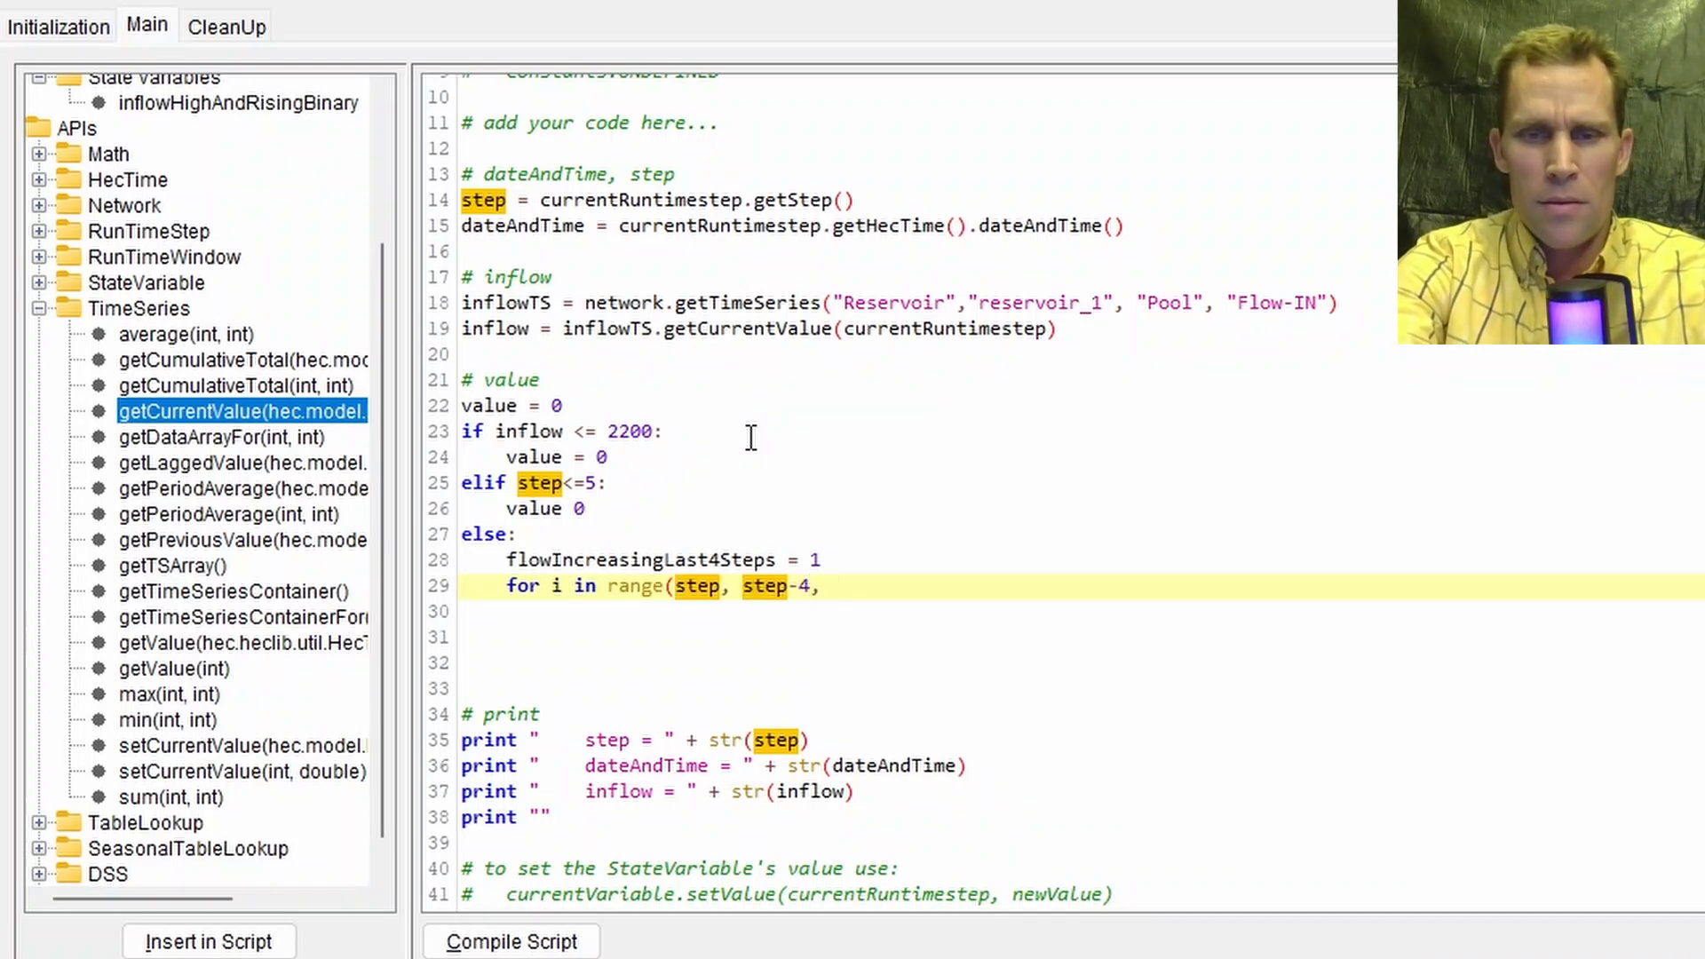
{"action": "type", "text": " -1)"}
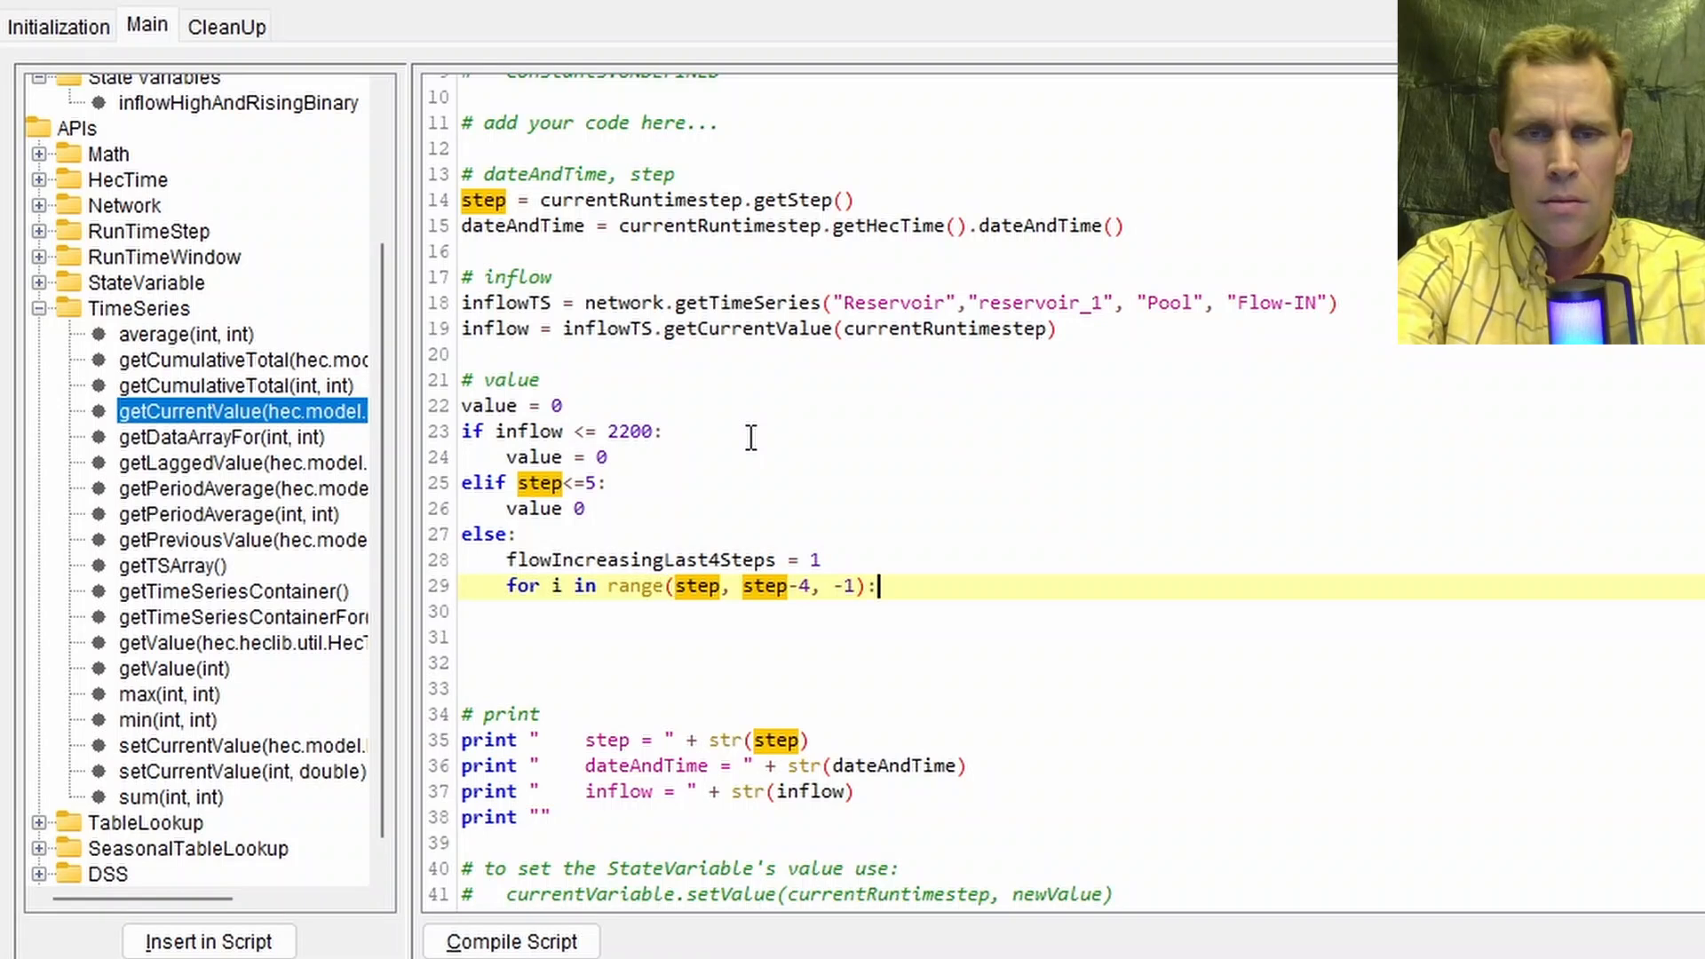
Step: Annotate the for loop line with the comment "# for example if step = 6, then i = 6, 5, 4, 3"
{"action": "type", "text": ": #"}
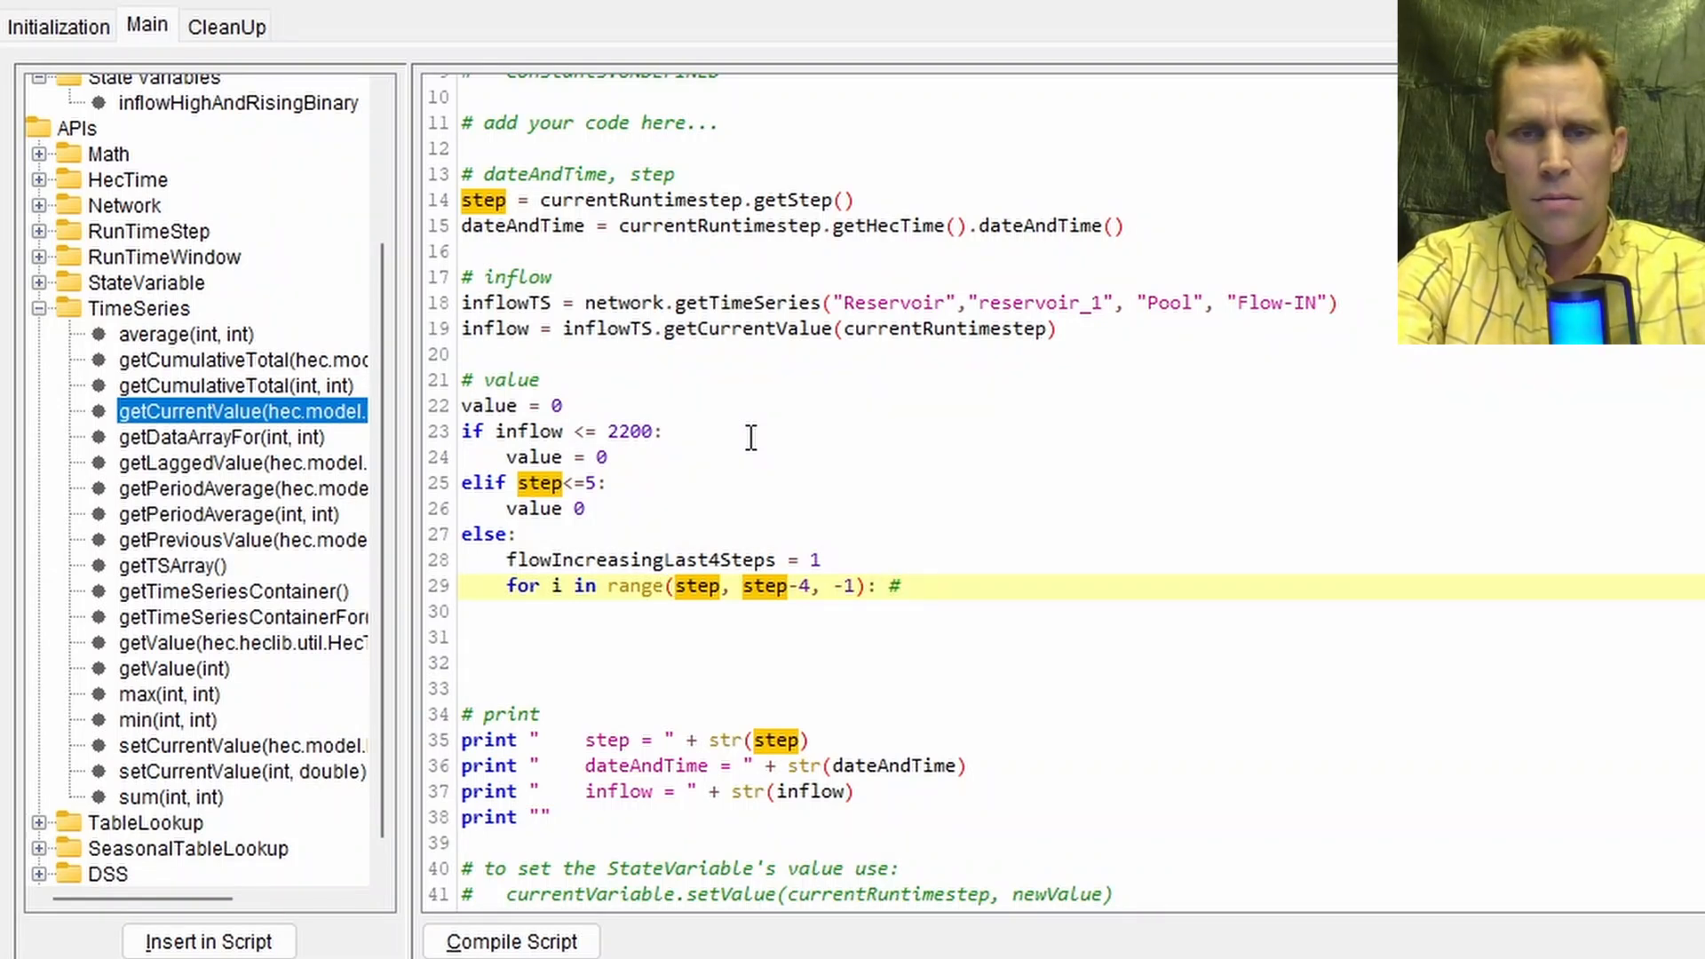
{"action": "type", "text": " for example"}
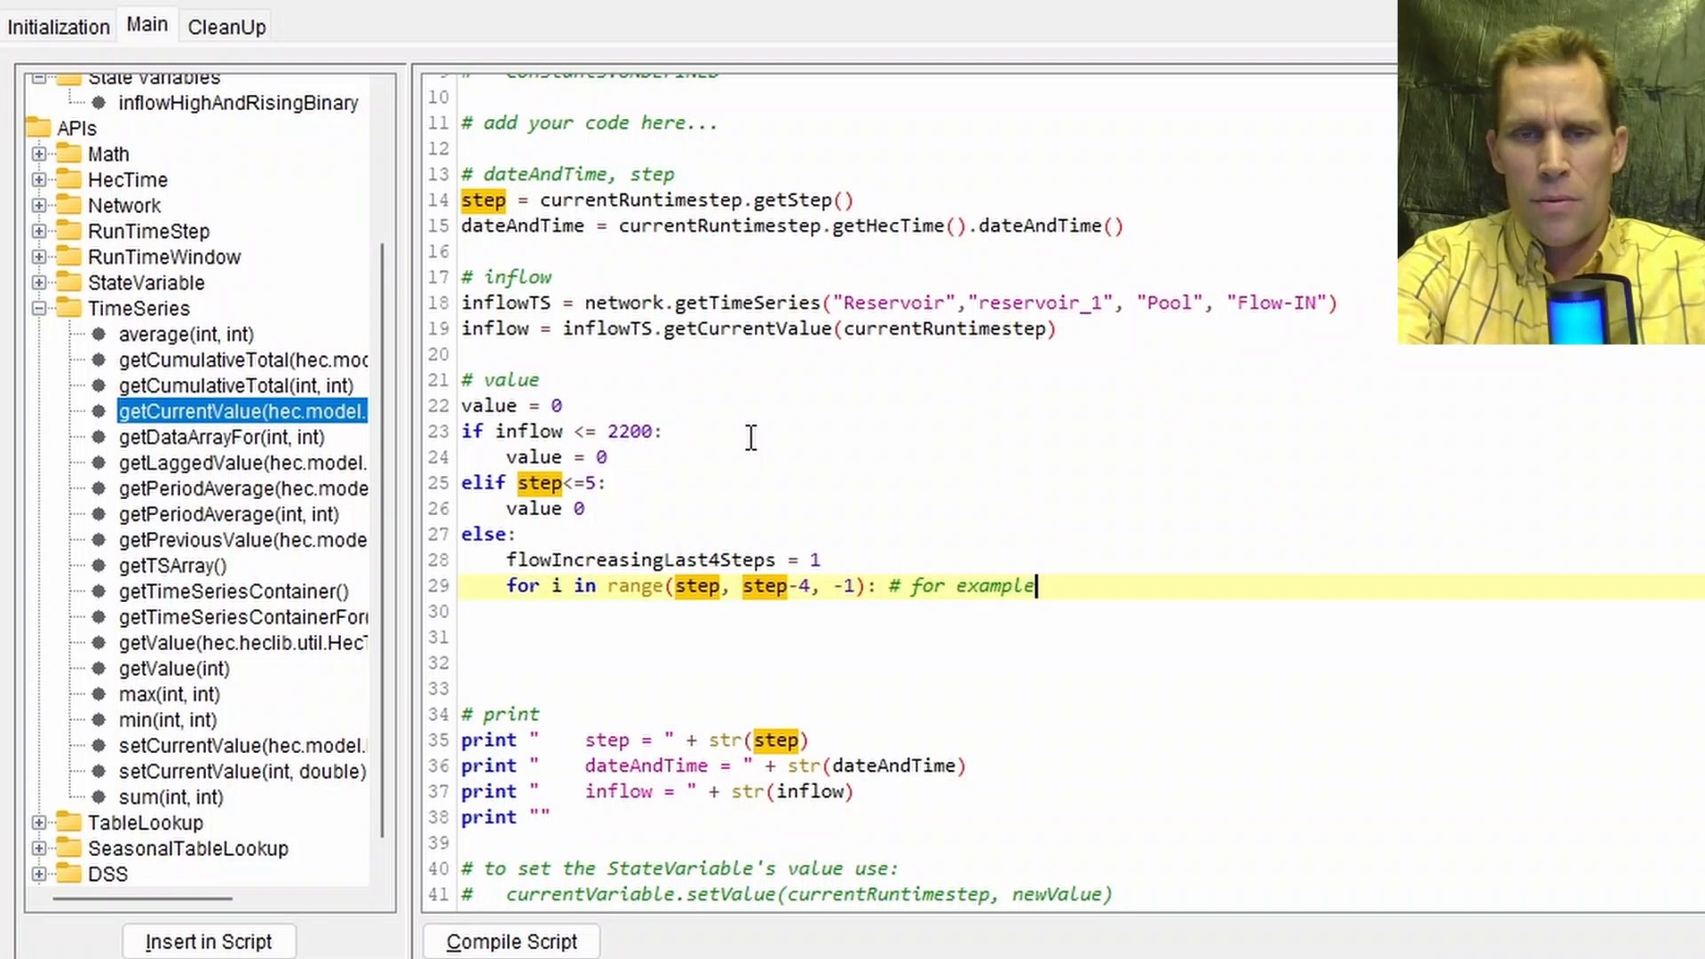
{"action": "type", "text": " if step"}
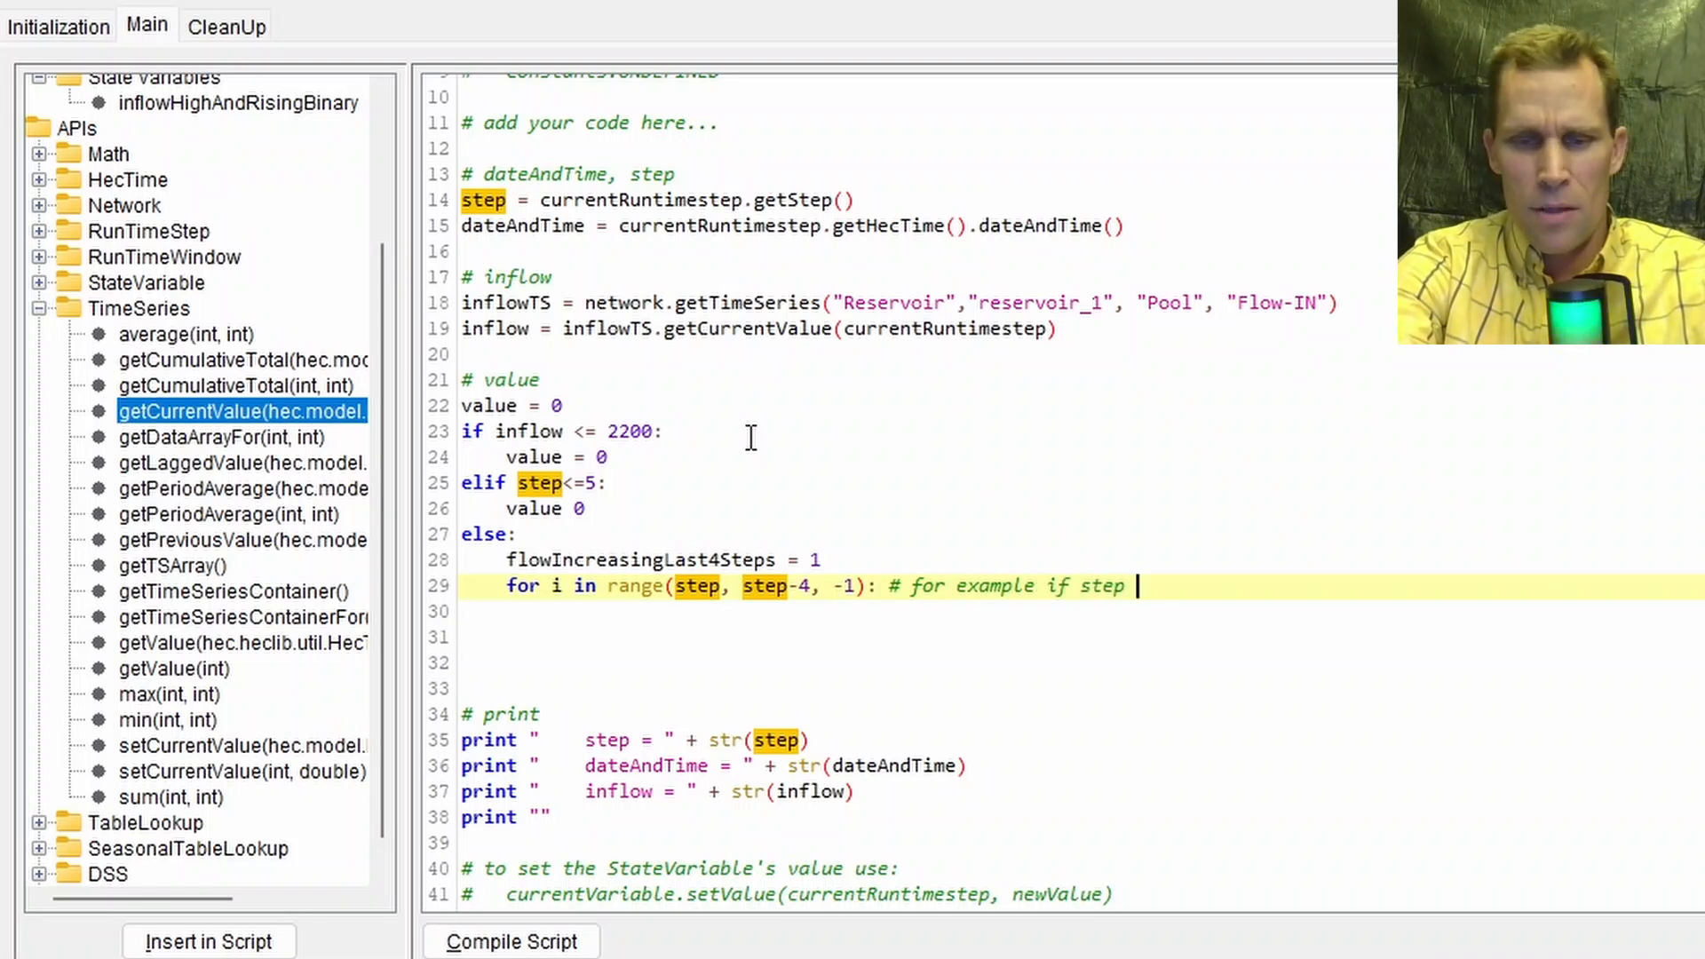
{"action": "type", "text": " = 6,"}
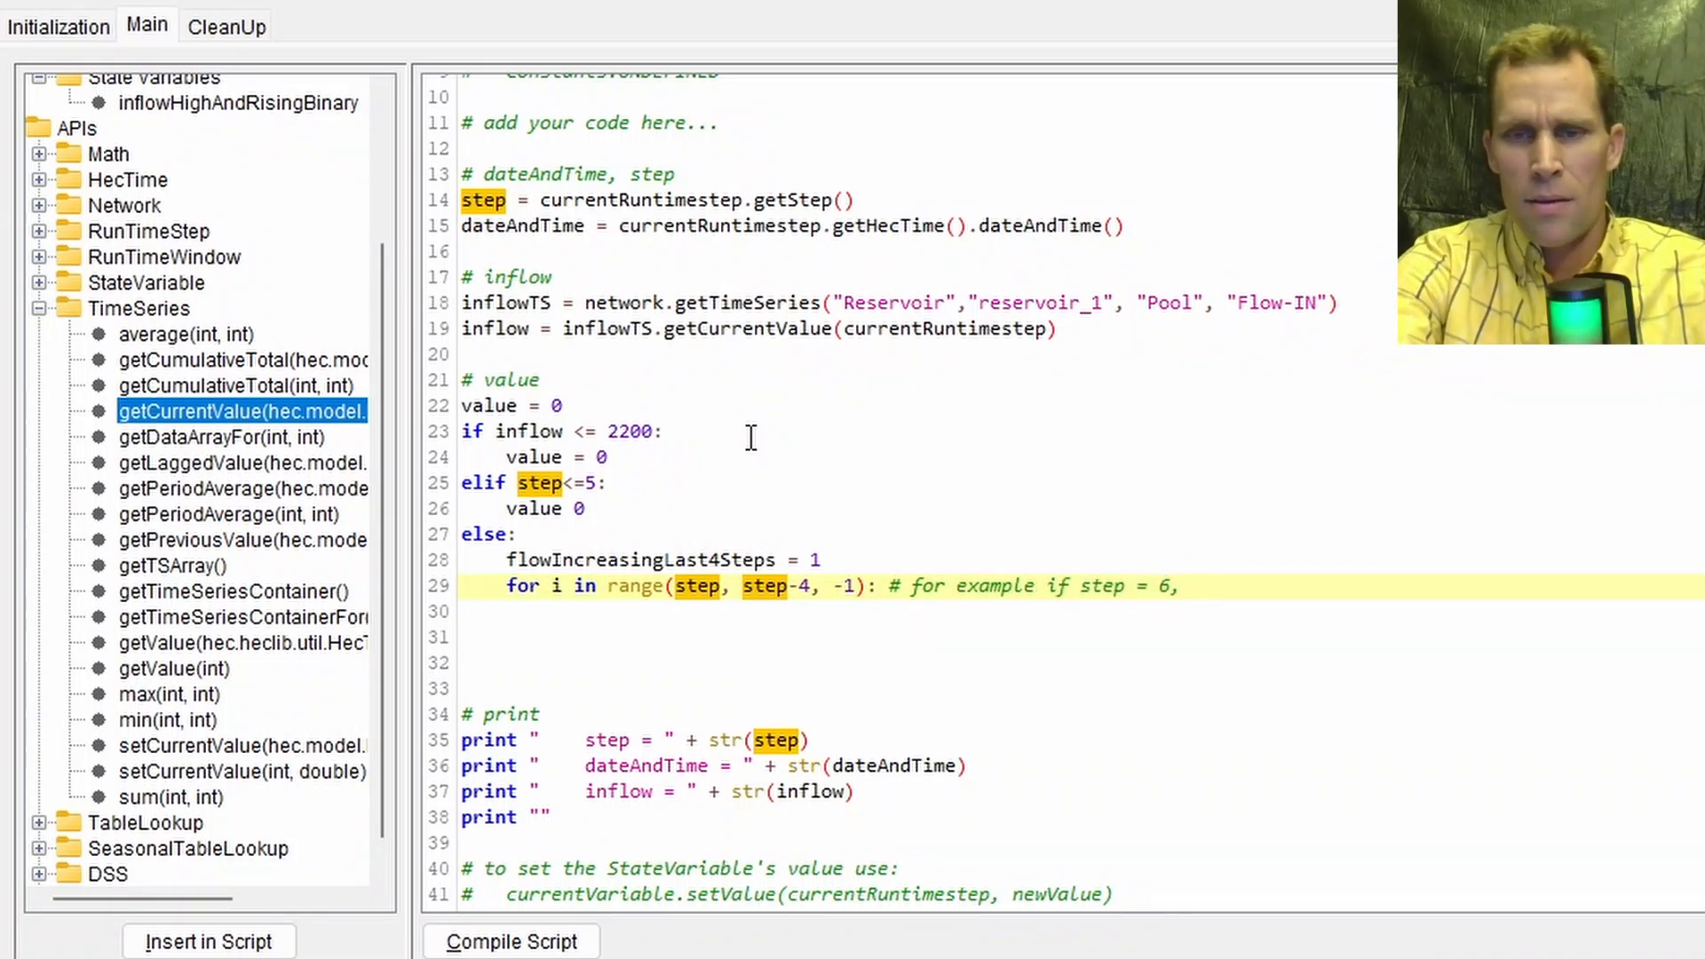
{"action": "type", "text": " then i = "}
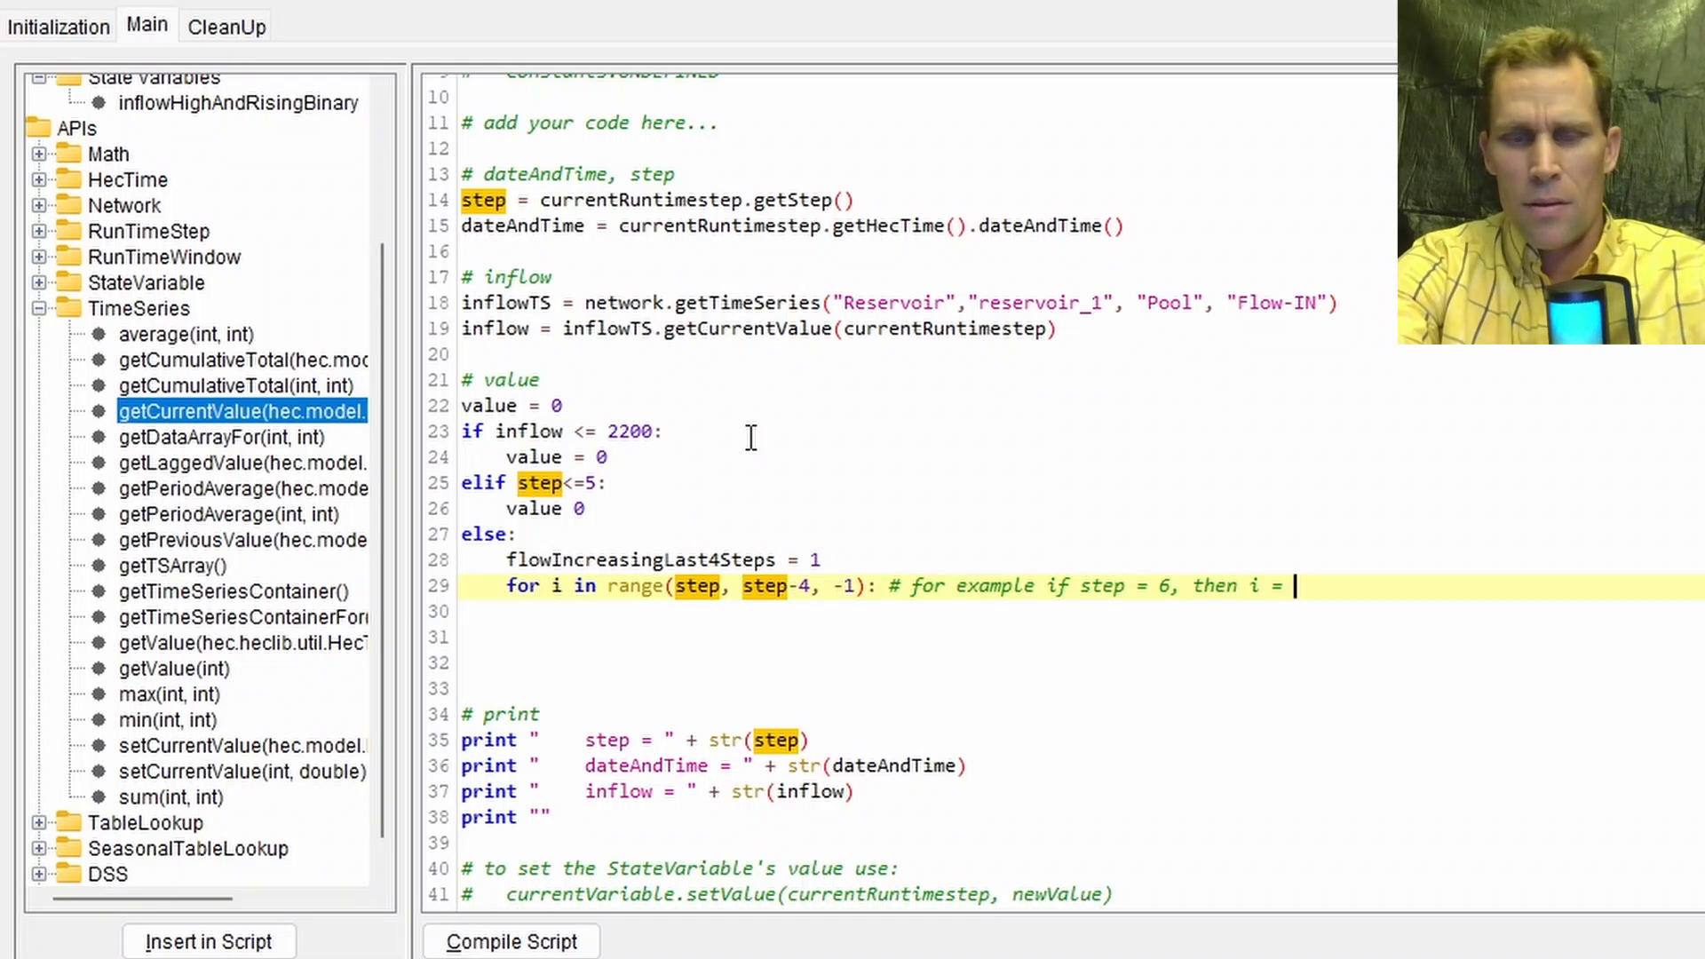
{"action": "type", "text": "6, 5, 4, 3"}
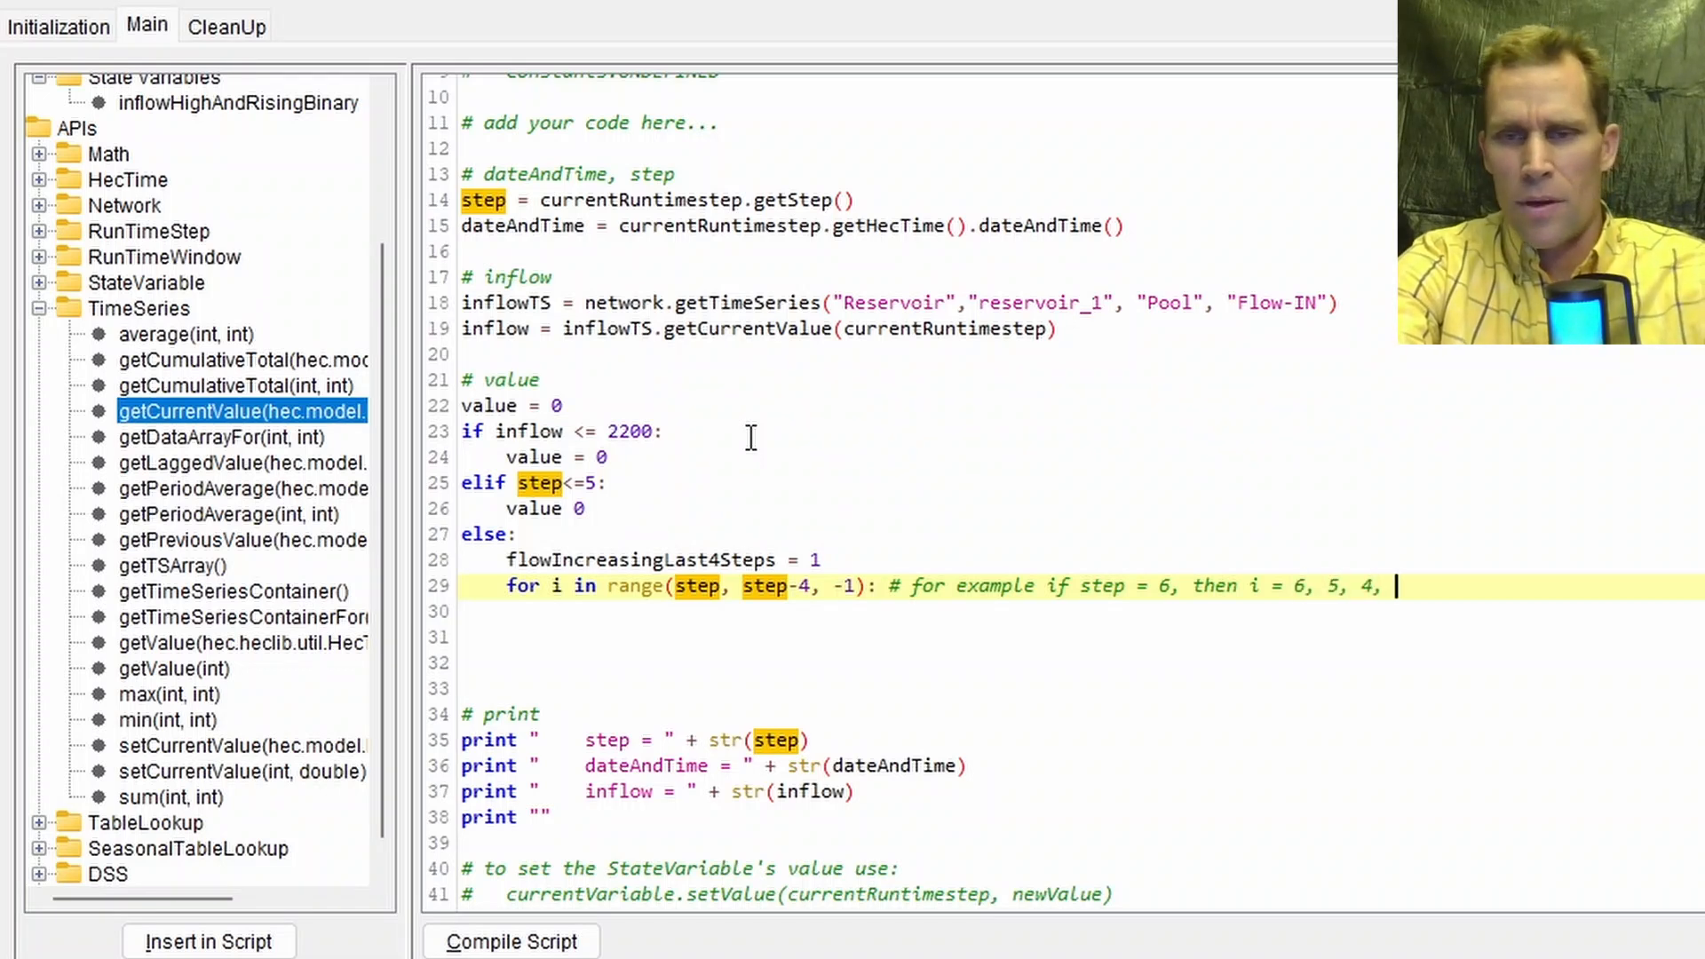
Step: Inside the for loop, add the line iPrev = i - 1
{"action": "key", "text": "Return"}
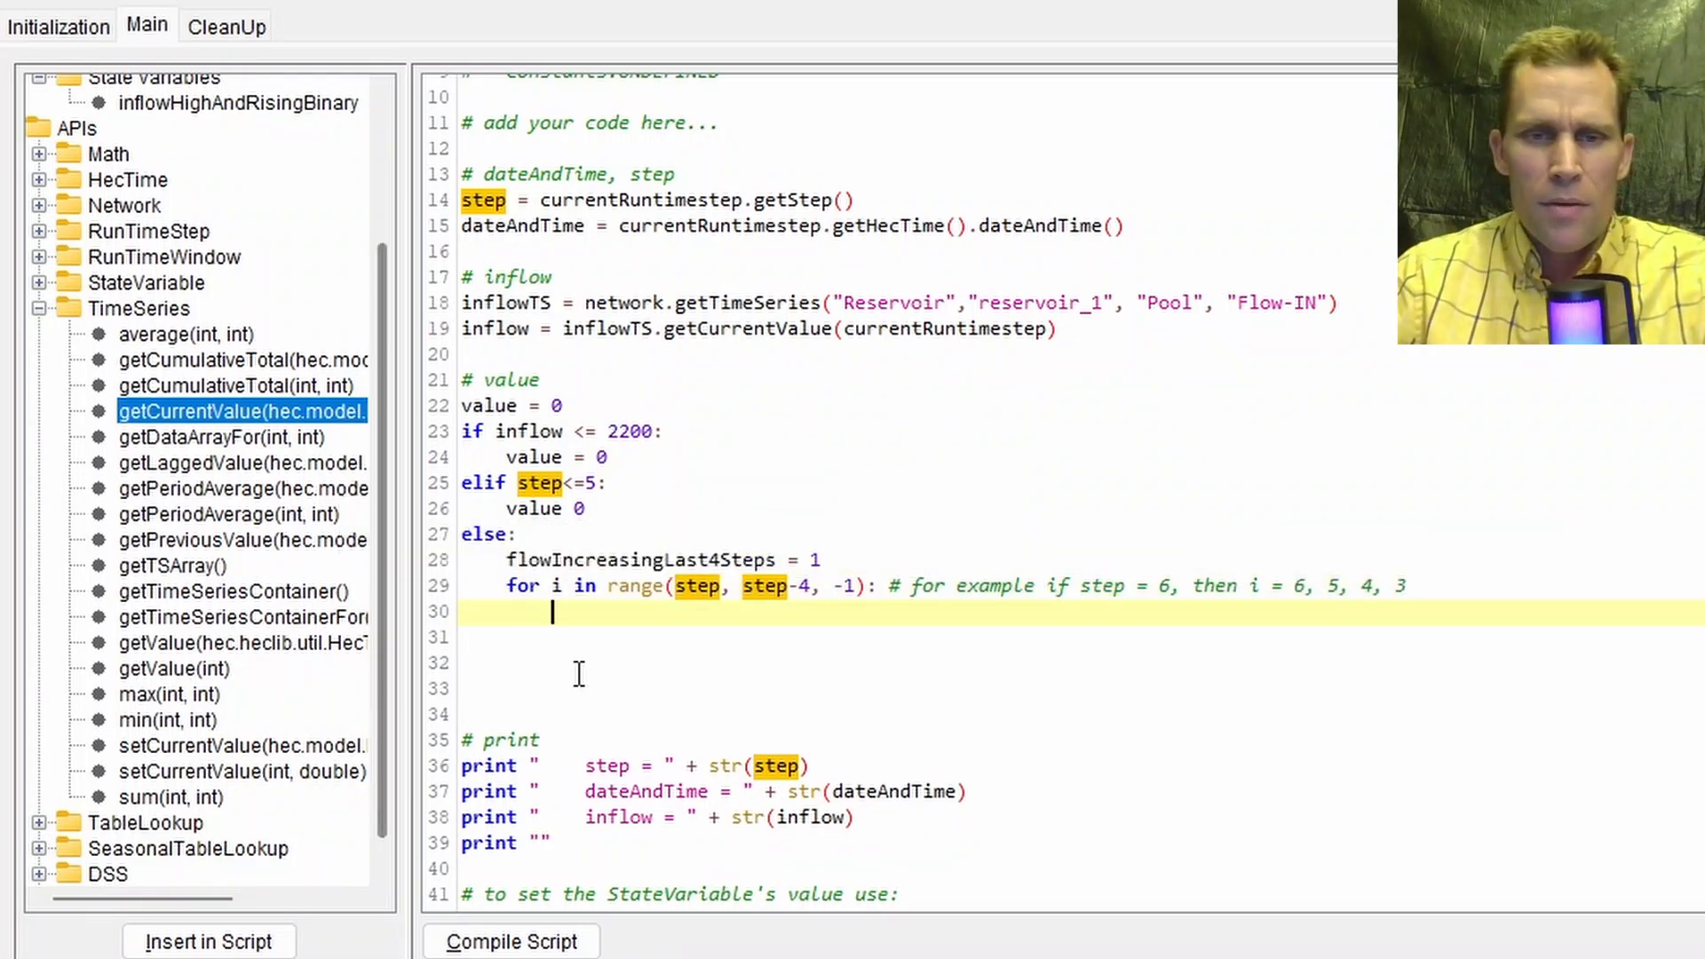
{"action": "type", "text": "iP"}
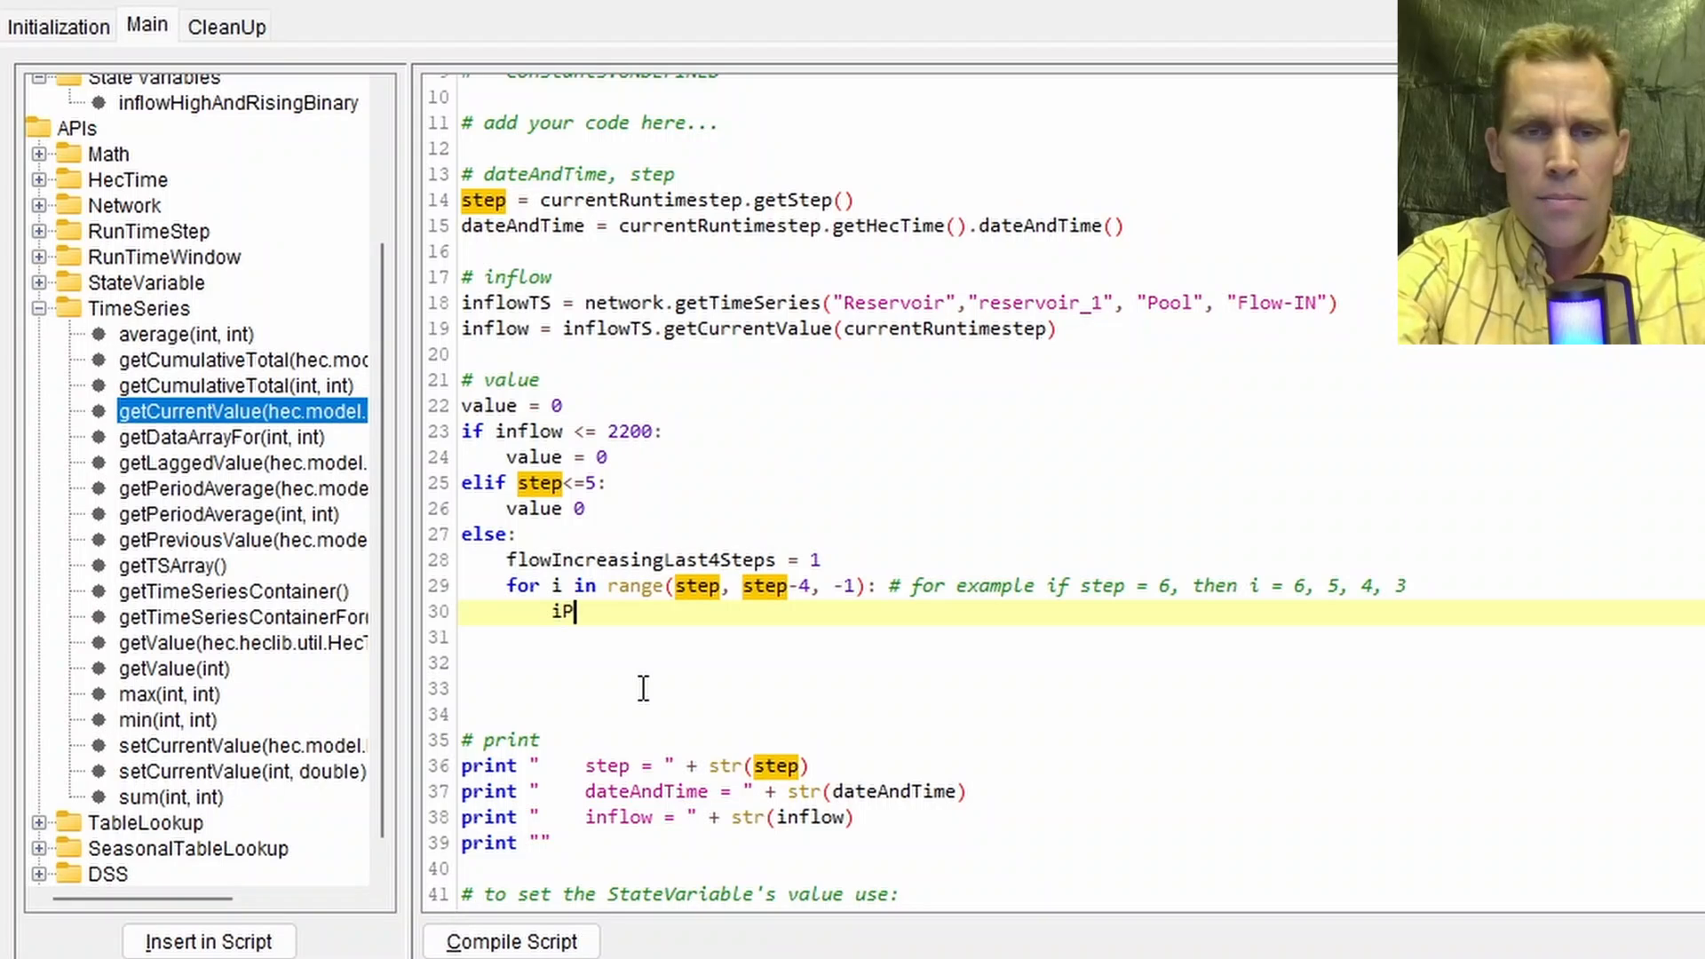
{"action": "type", "text": "rev = i "}
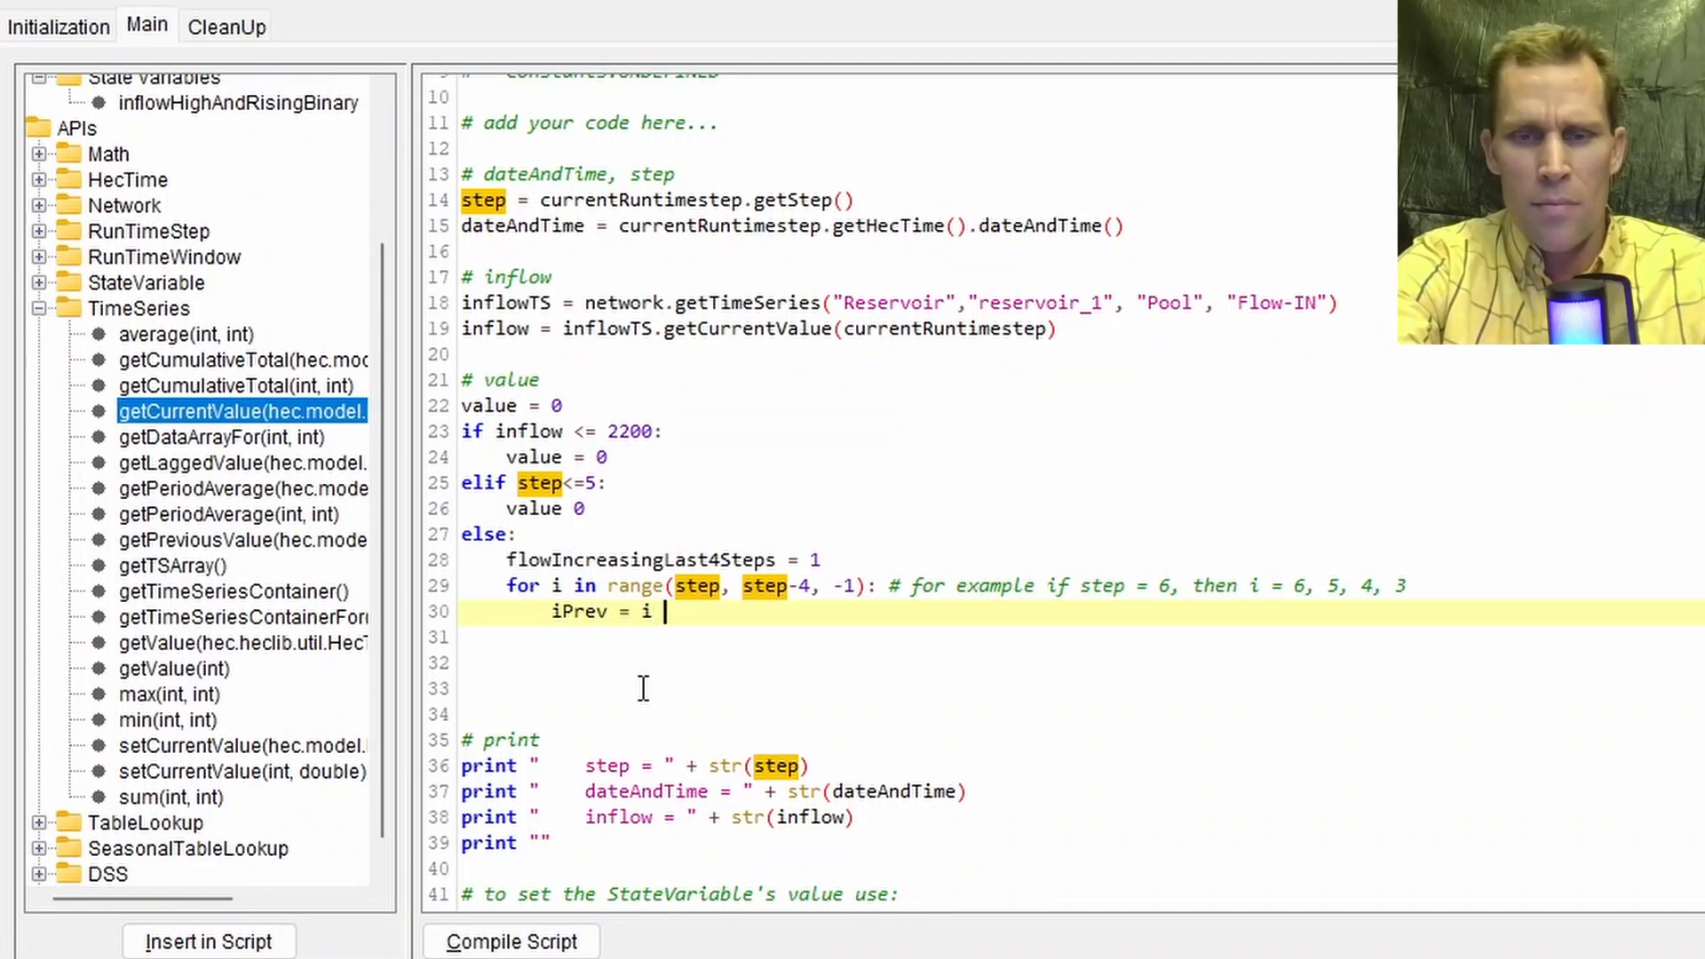
{"action": "type", "text": "- 1"}
{"action": "key", "text": "Return"}
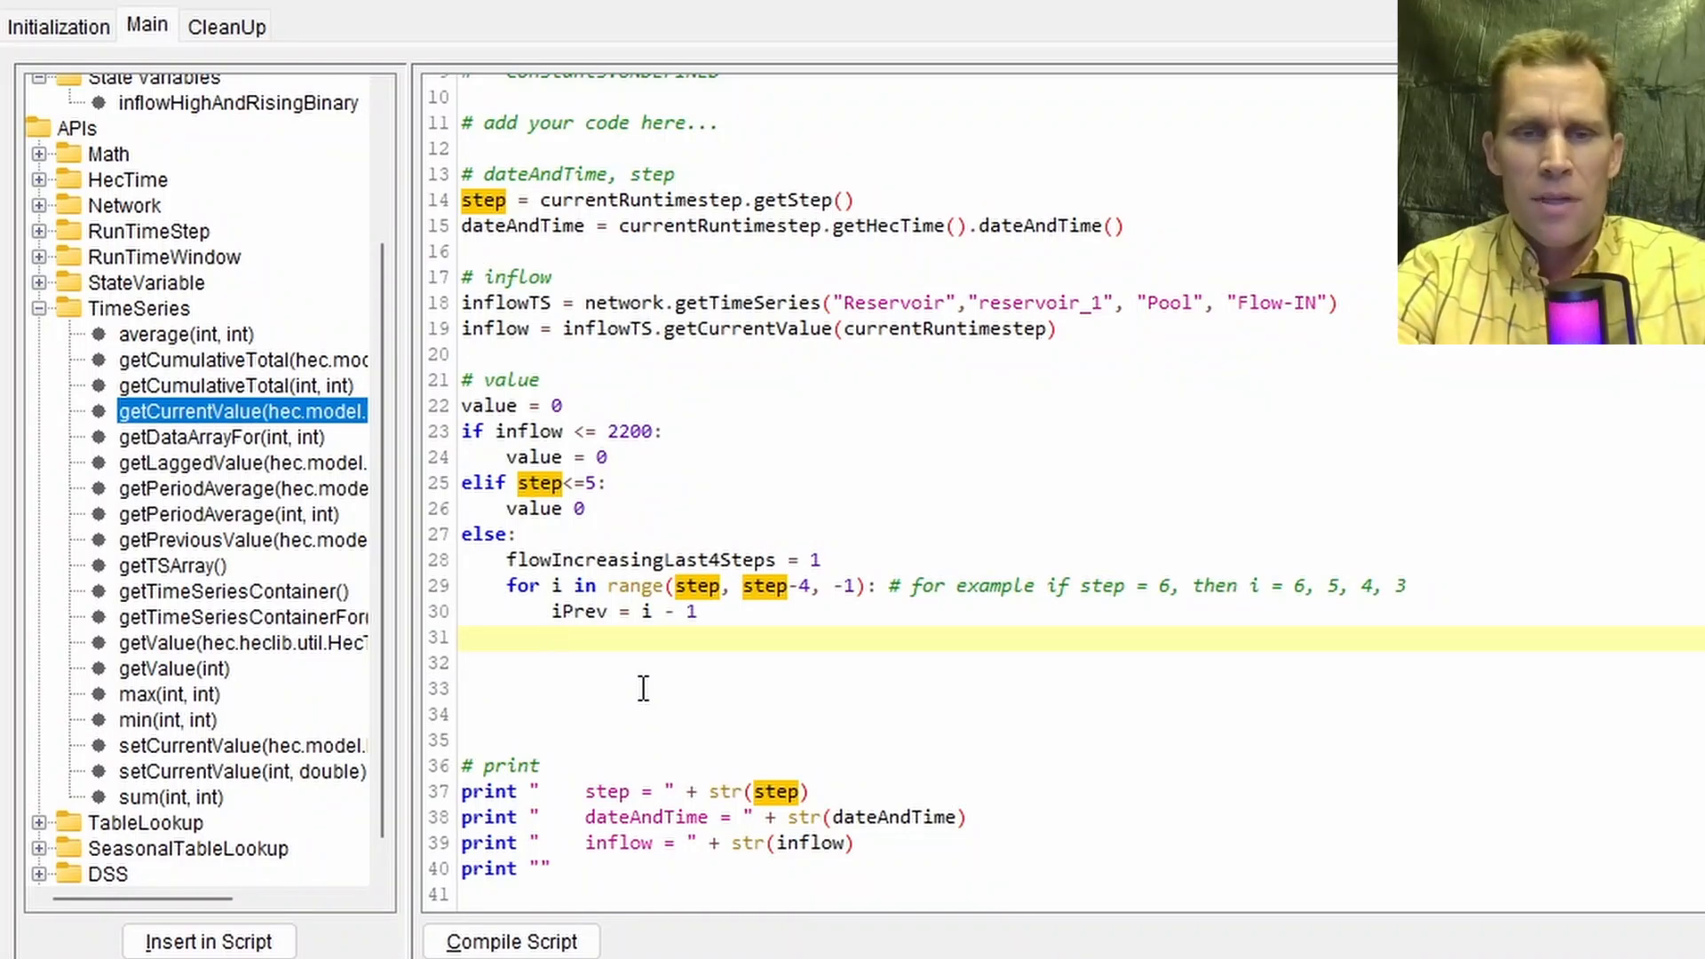
Step: Below iPrev, assign inflowThis from inflowTS using the TimeSeries API's getValue(int) method template
{"action": "type", "text": "inflowT"}
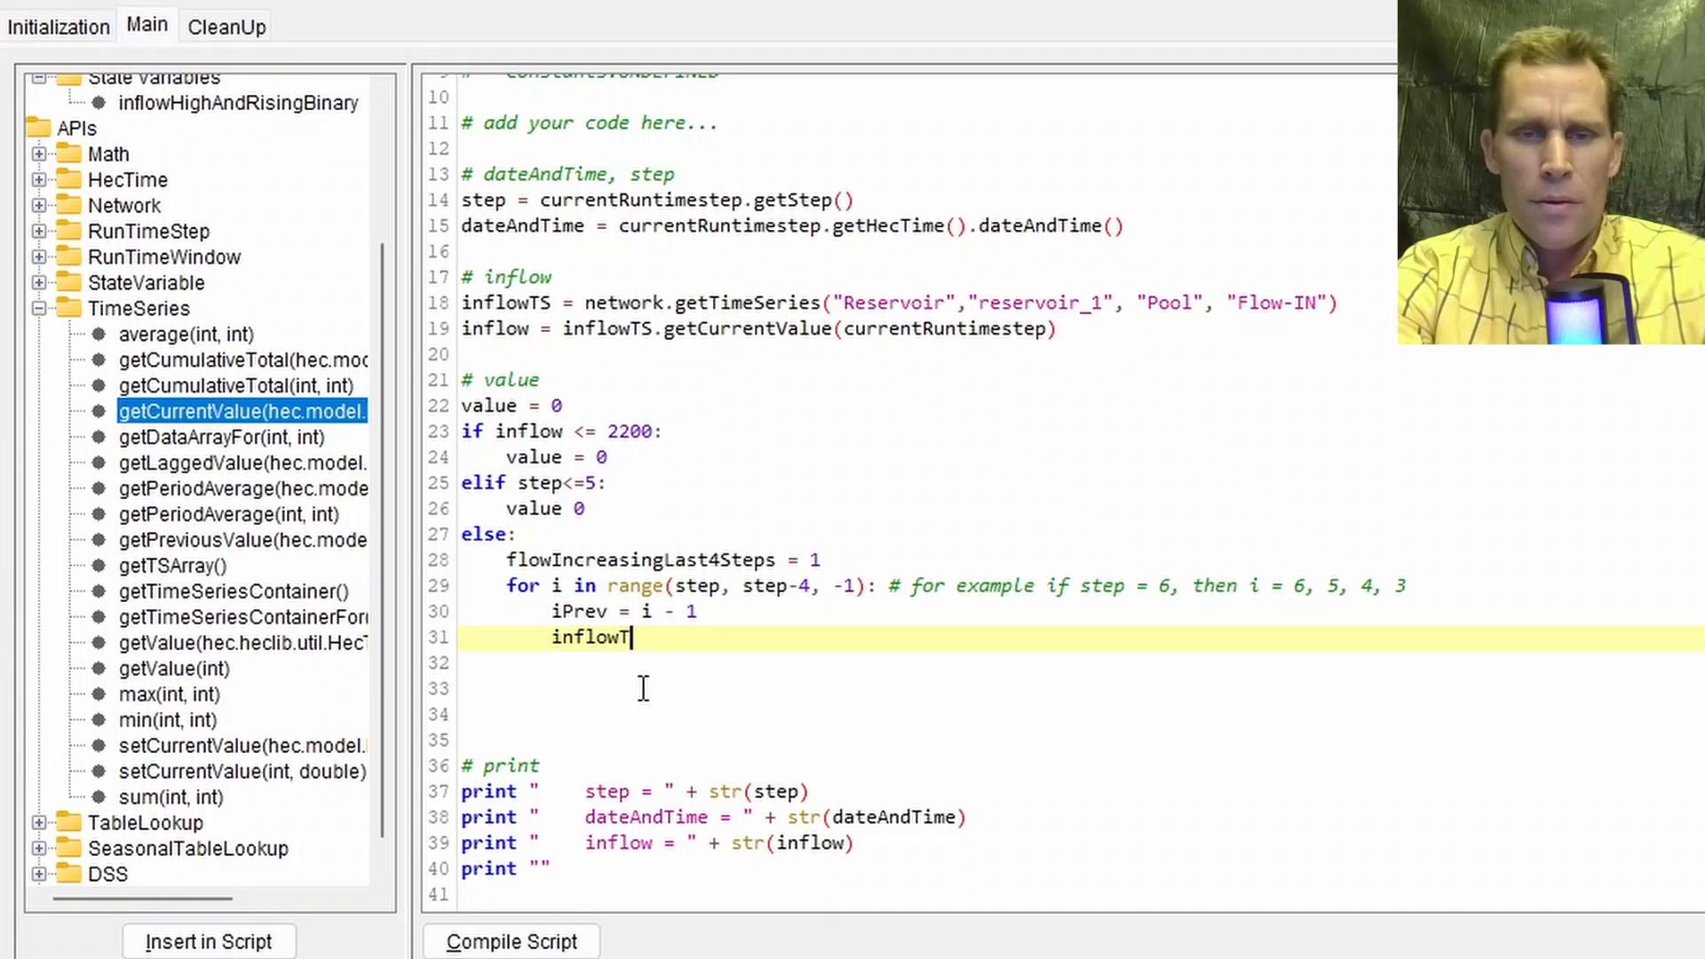
{"action": "type", "text": "his = infl"}
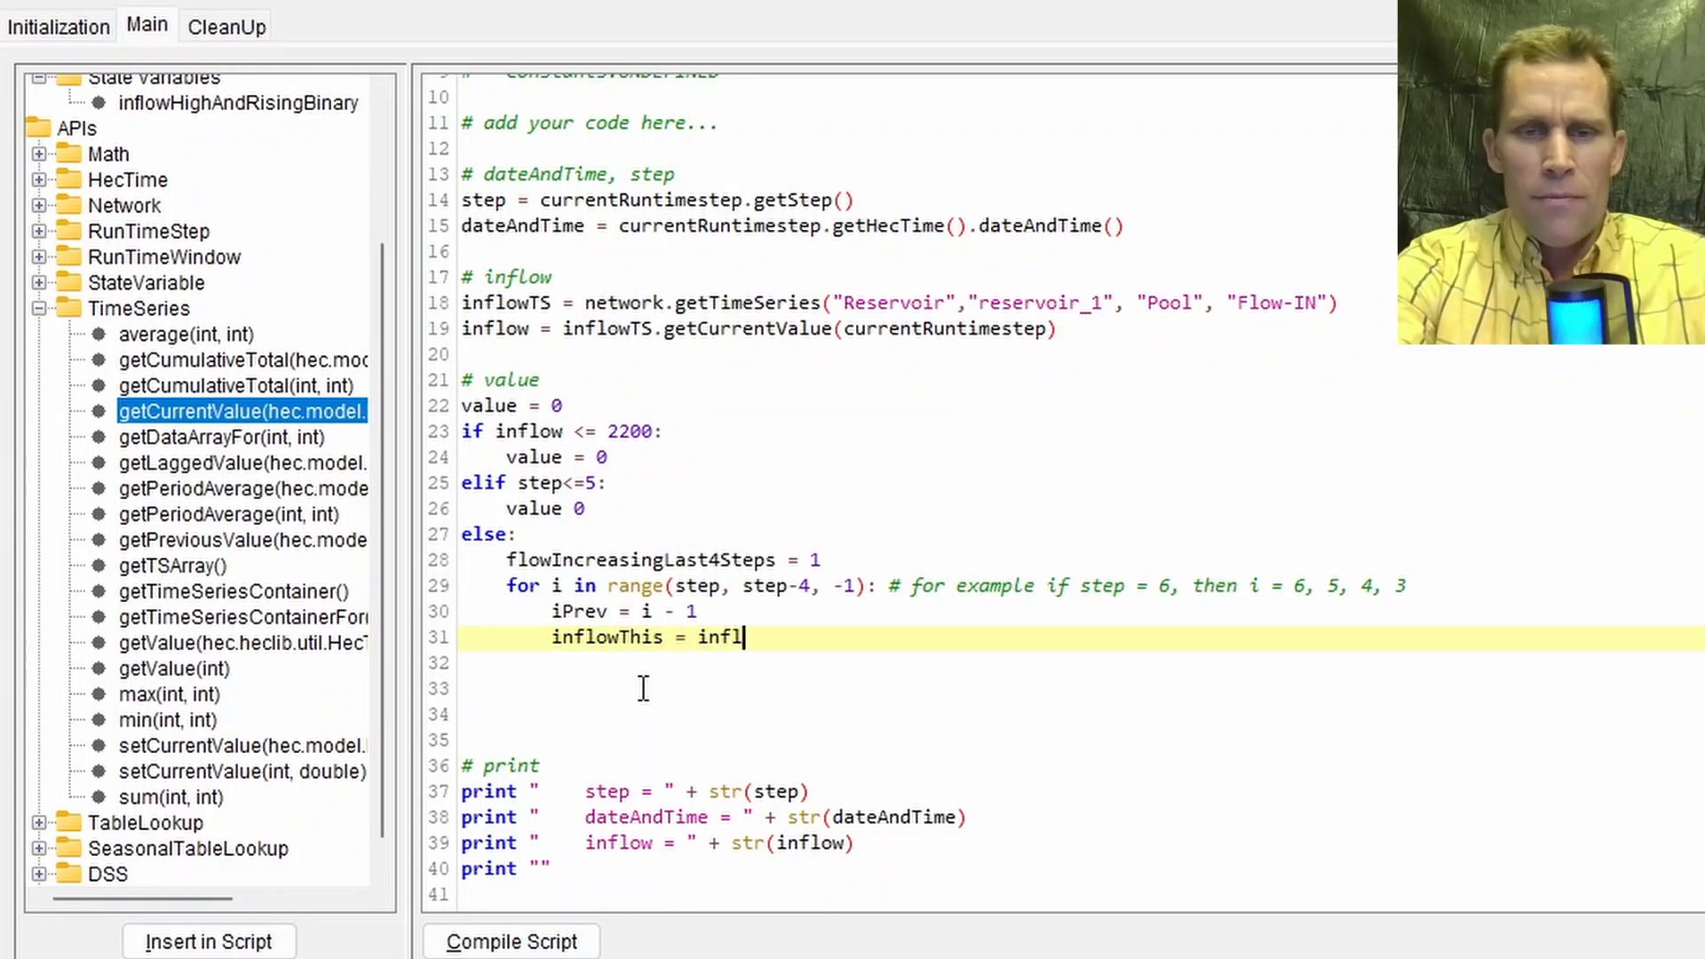
{"action": "type", "text": "owTS."}
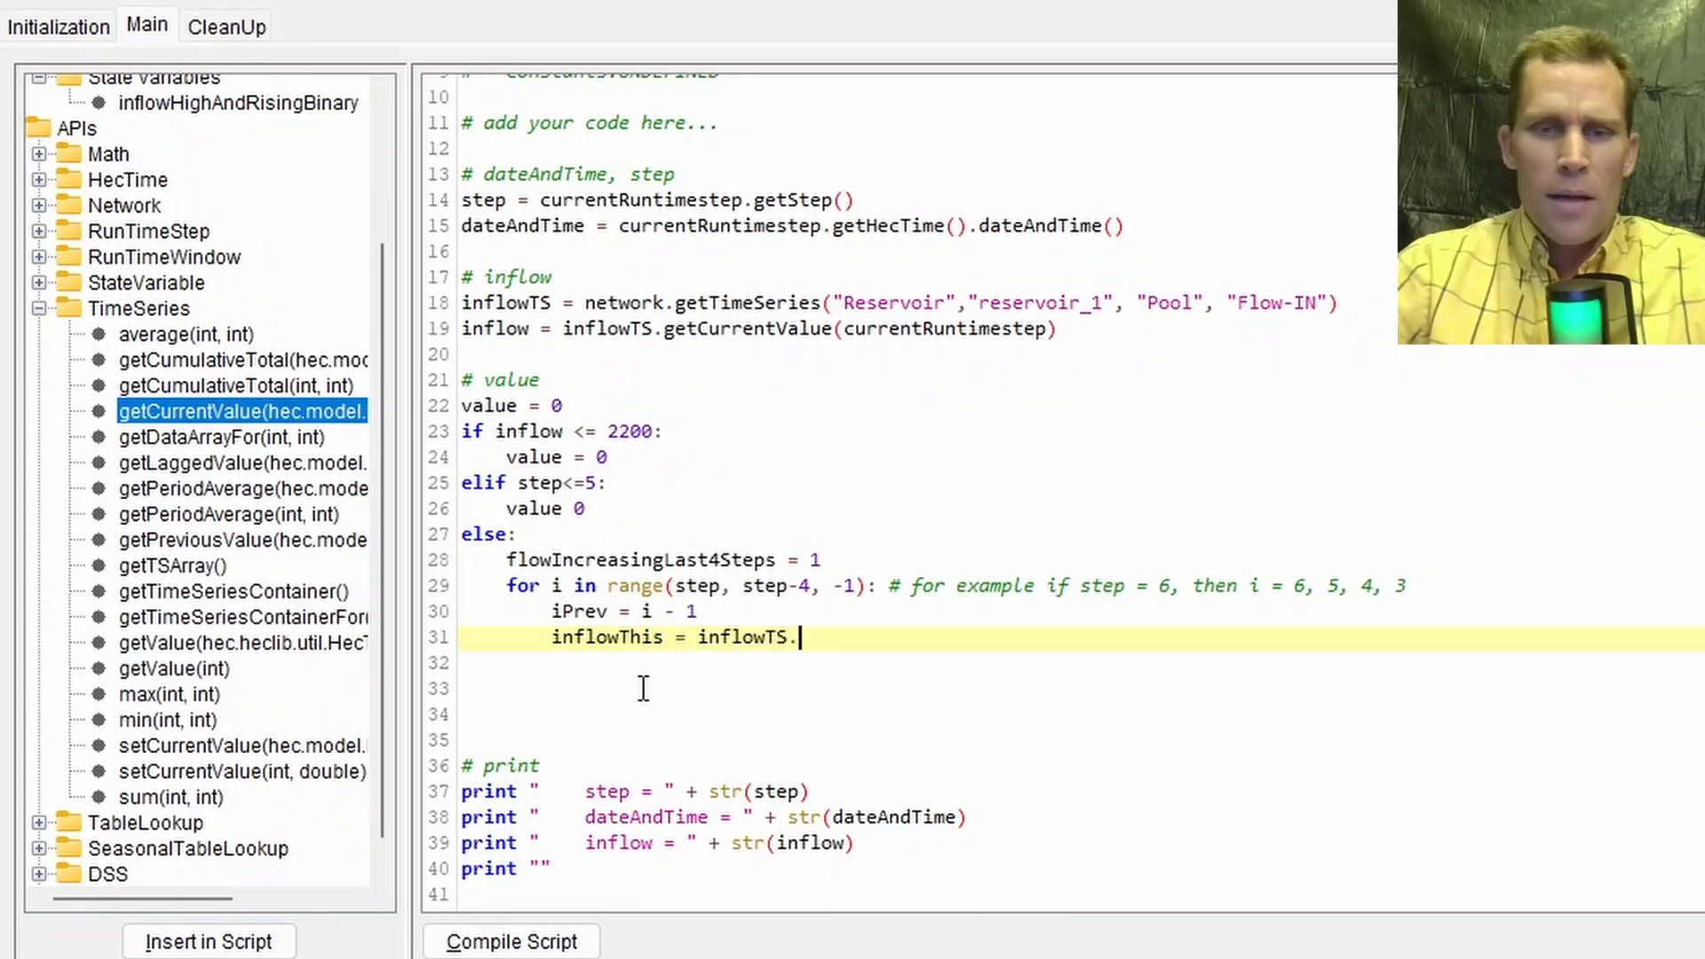
{"action": "left_click", "coordinate": [149, 643]}
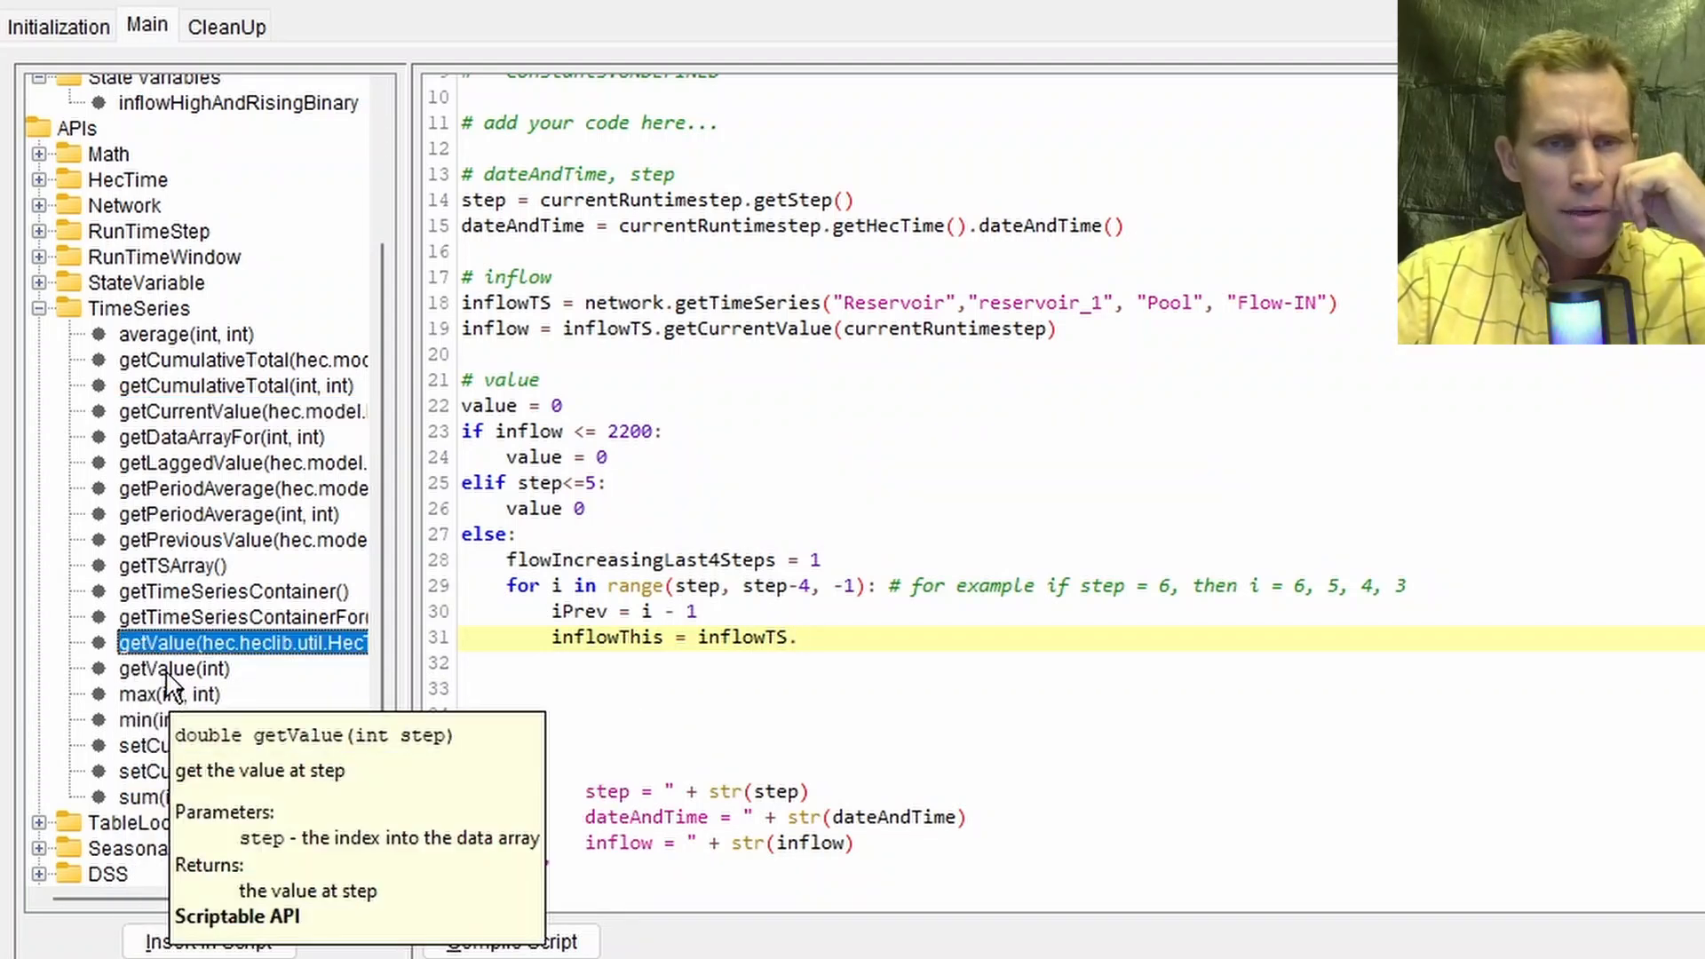
{"action": "double_click", "coordinate": [169, 668]}
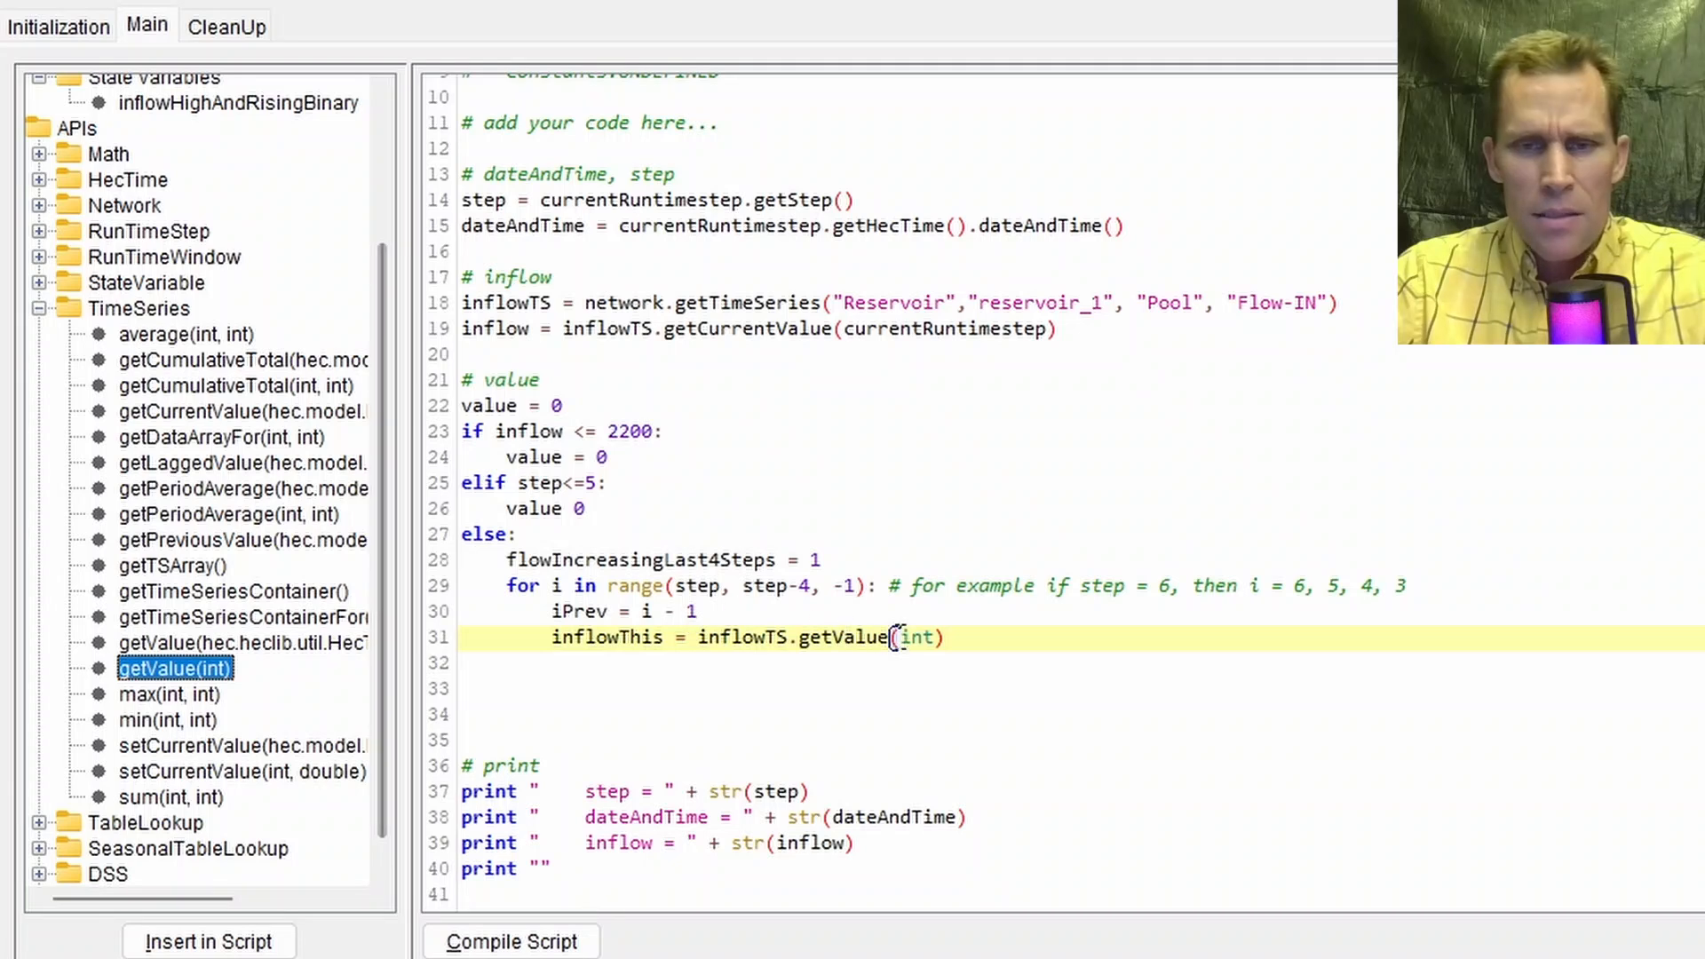
{"action": "left_click", "coordinate": [936, 638]}
{"action": "double_click", "coordinate": [932, 638]}
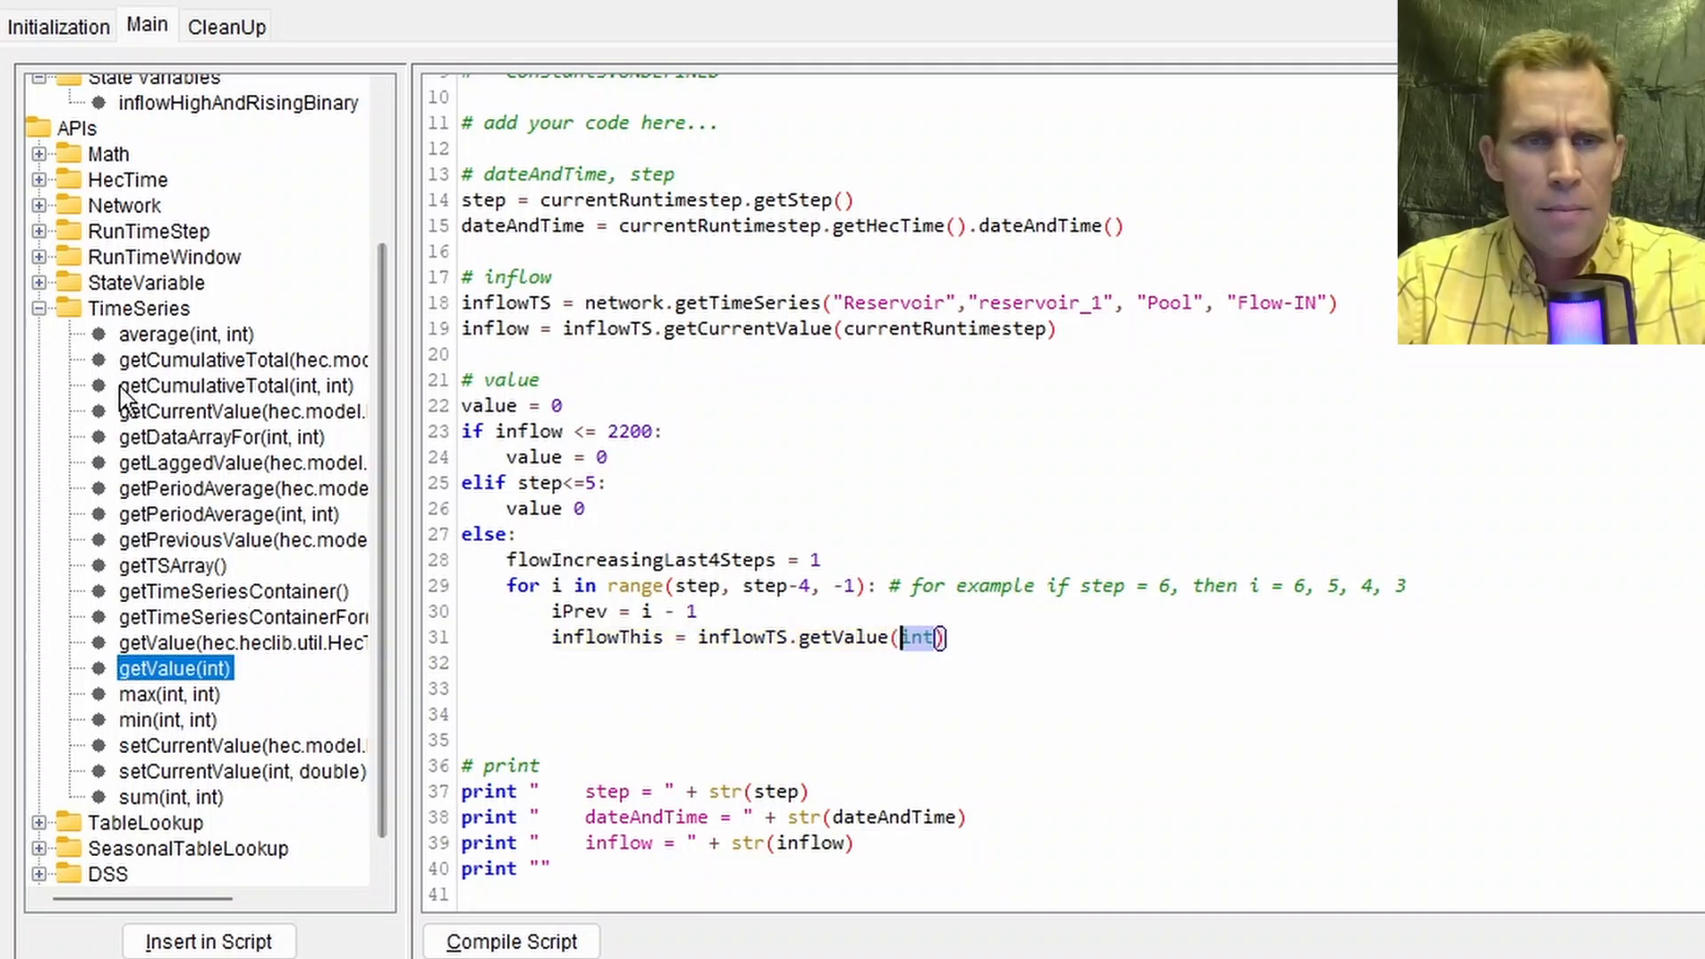
Step: Open the TimeSeries API documentation and examine the getValue method descriptions, then return to the script
{"action": "left_click", "coordinate": [124, 317]}
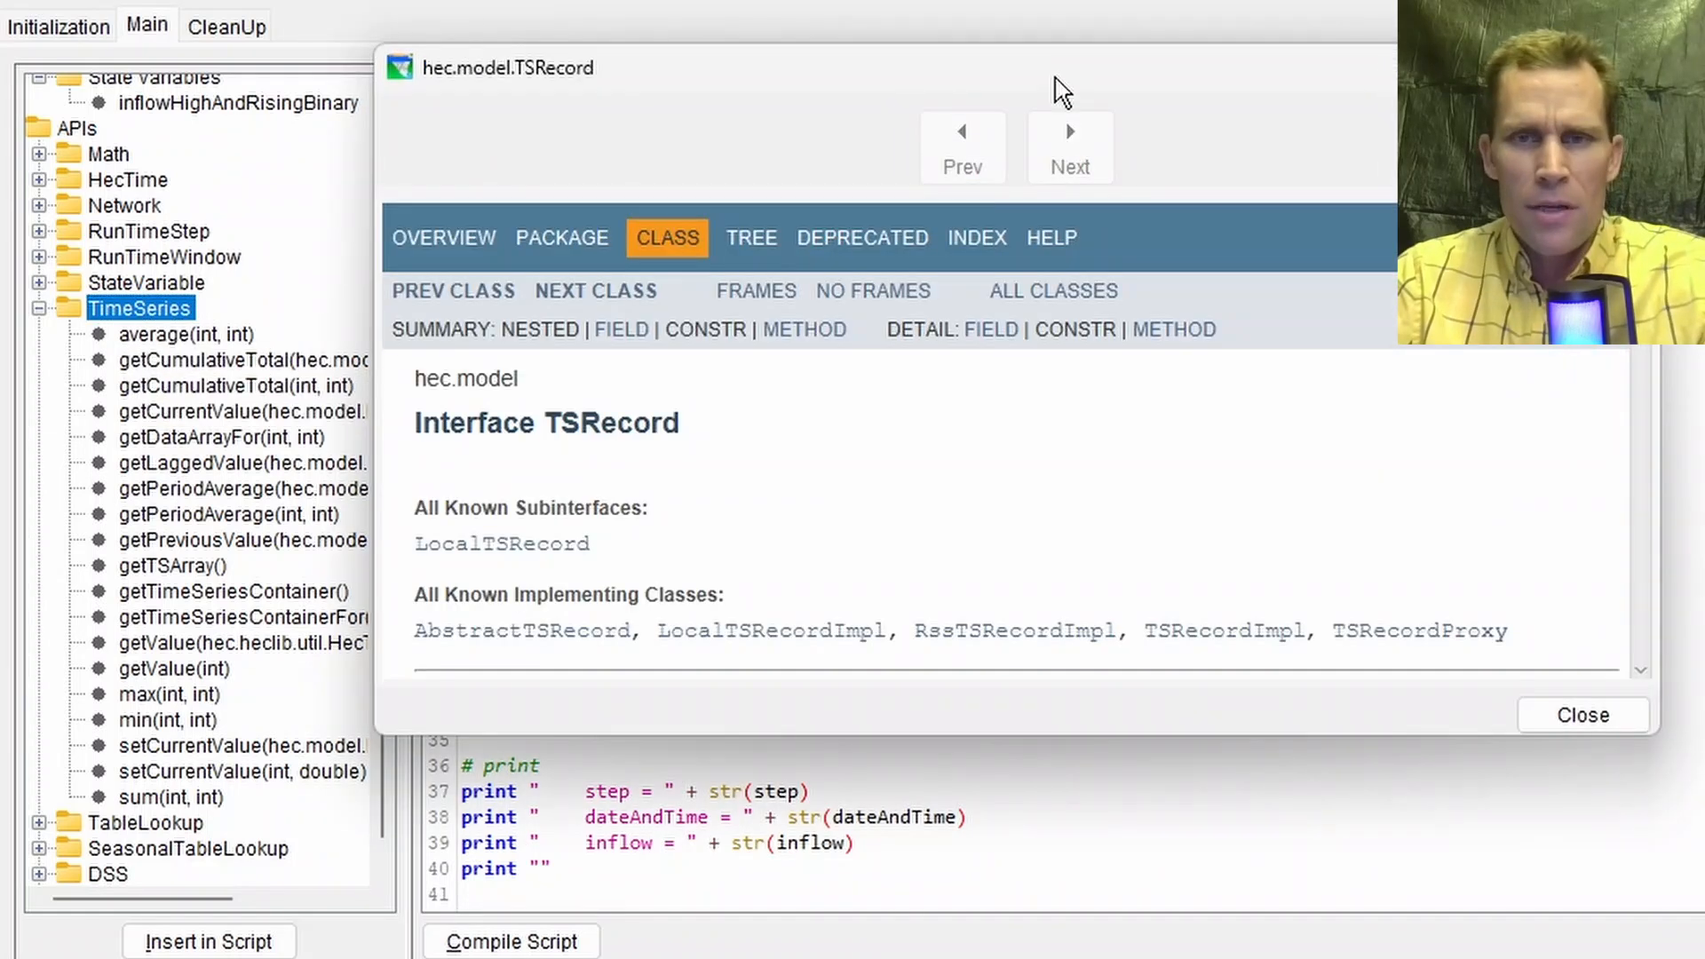
{"action": "left_click_drag", "start_coordinate": [1128, 74], "coordinate": [1447, 0]}
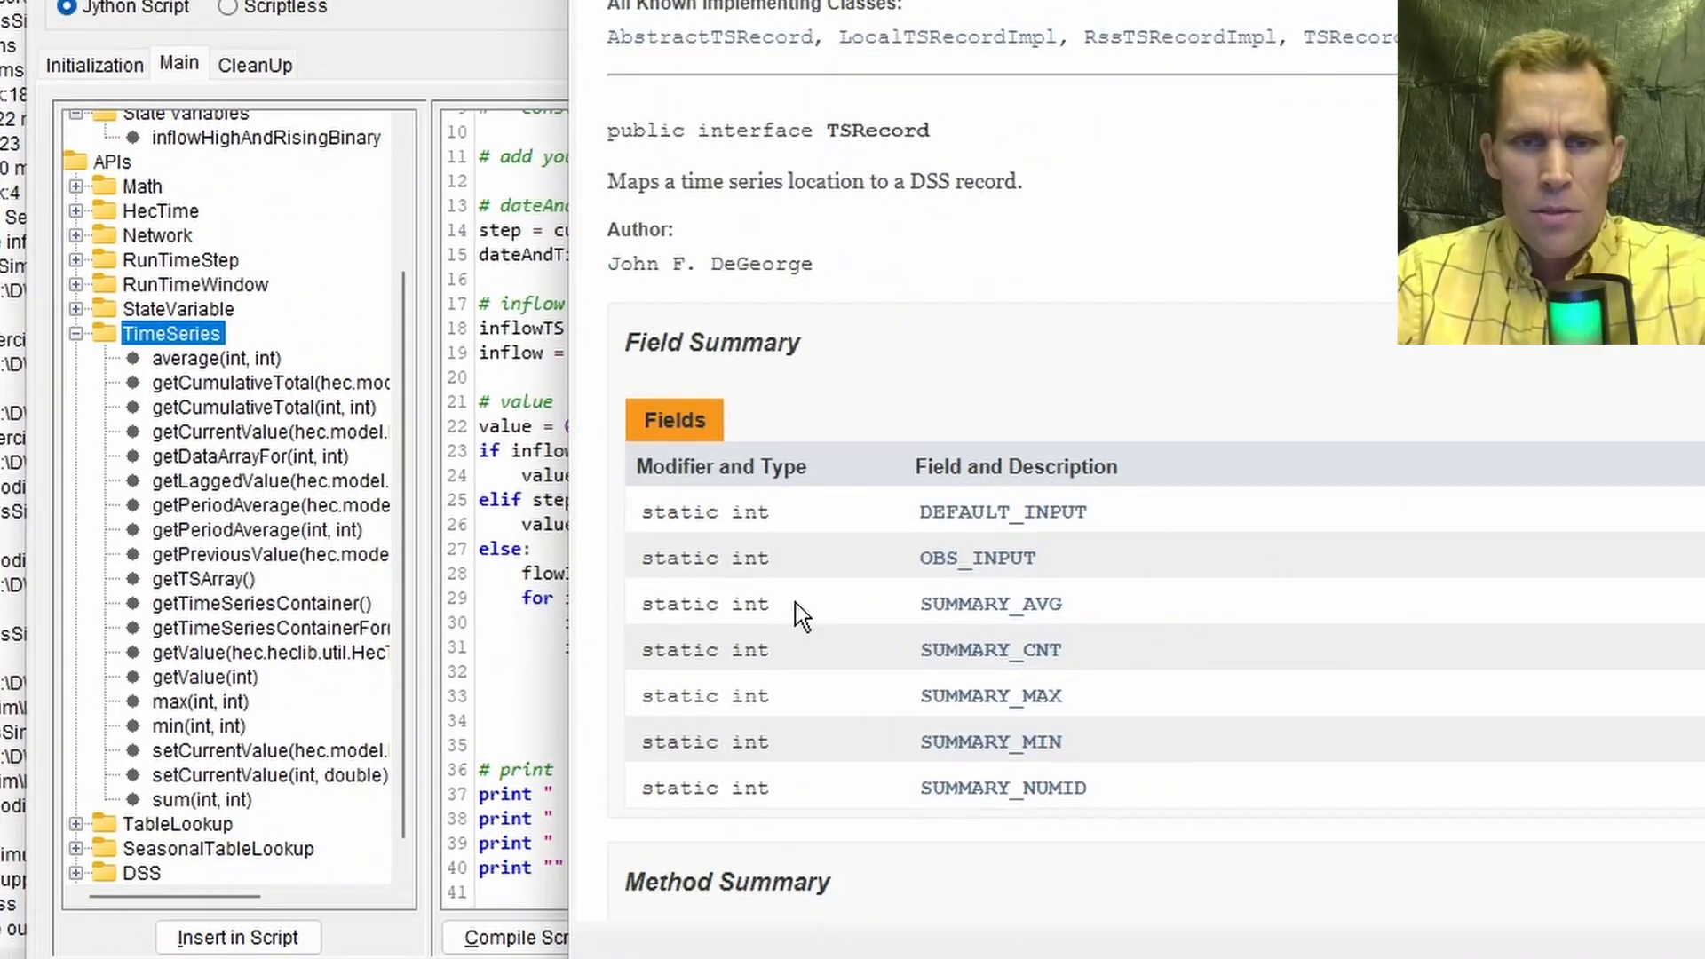
{"action": "scroll", "coordinate": [799, 622], "scroll_direction": "down", "scroll_amount": 5}
{"action": "scroll", "coordinate": [801, 627], "scroll_direction": "down", "scroll_amount": 10}
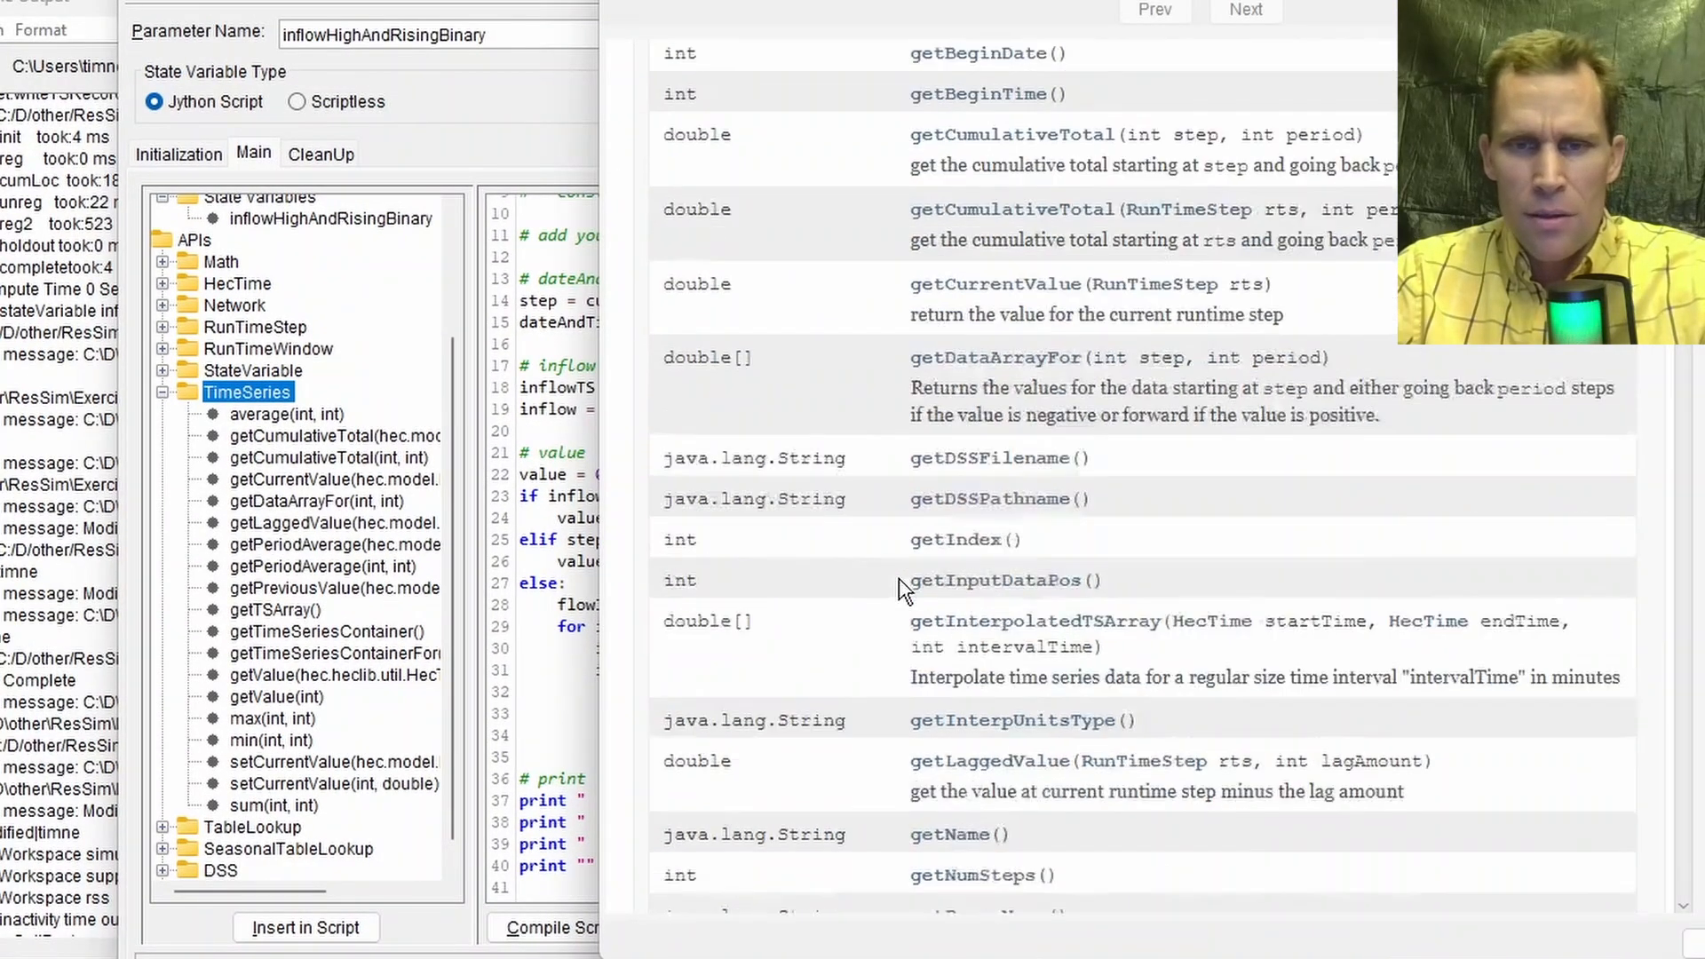
{"action": "scroll", "coordinate": [899, 578], "scroll_direction": "down", "scroll_amount": 15}
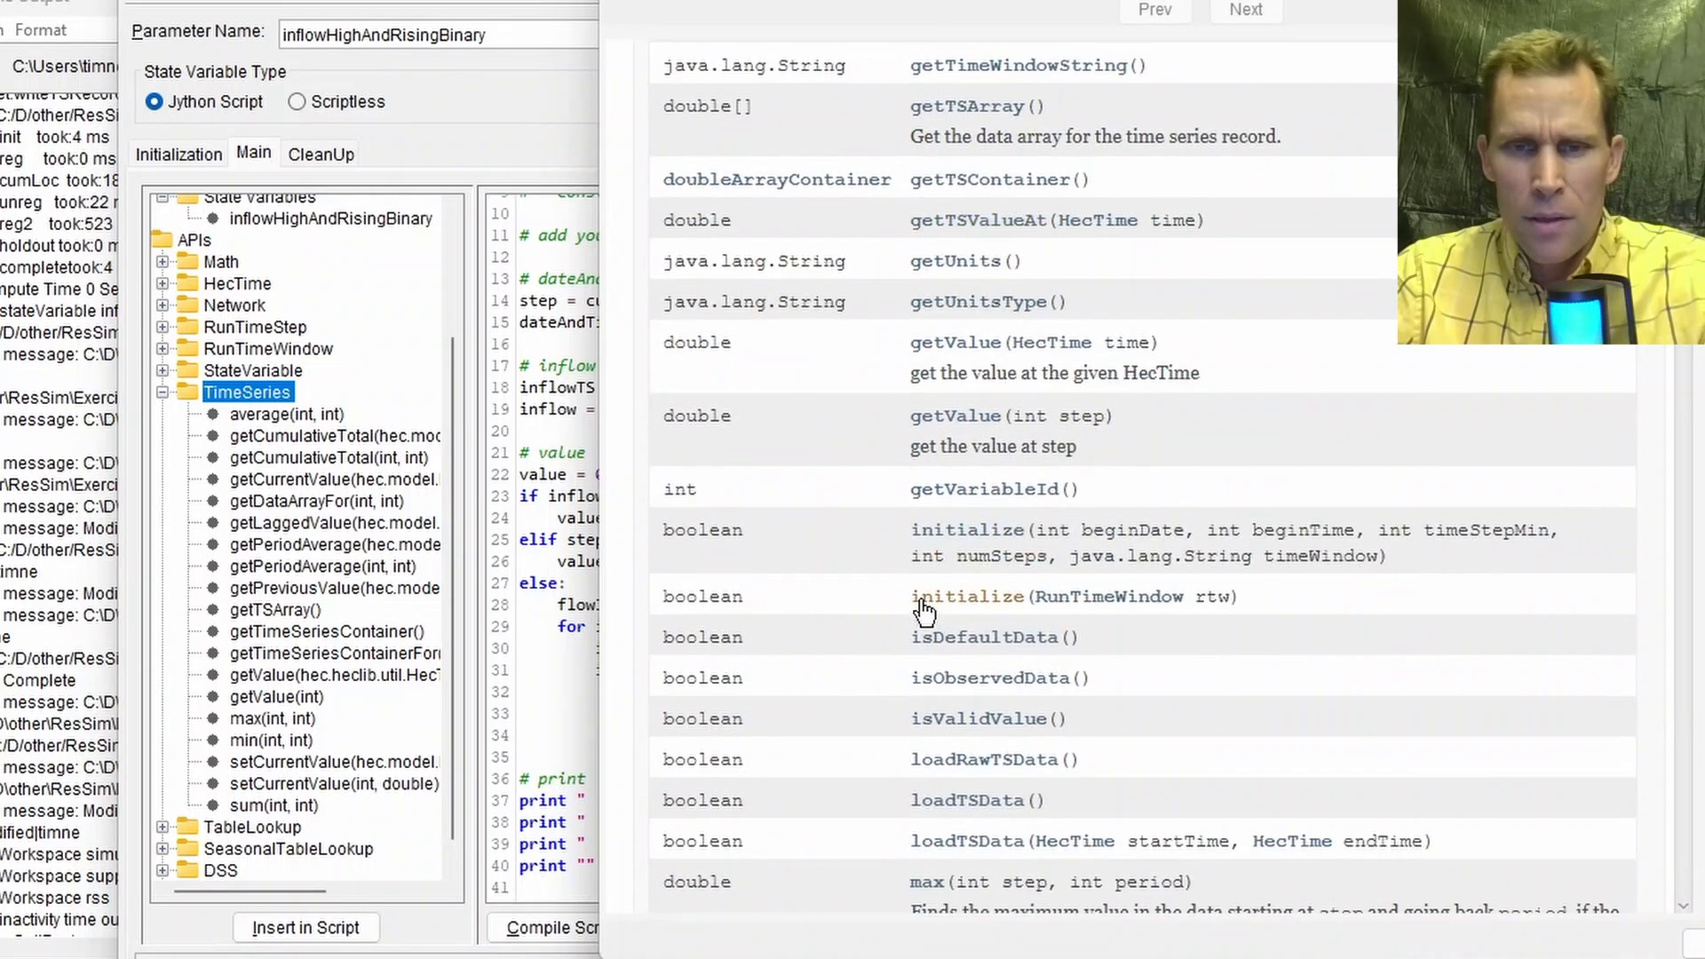
{"action": "scroll", "coordinate": [921, 602], "scroll_direction": "up", "scroll_amount": 5}
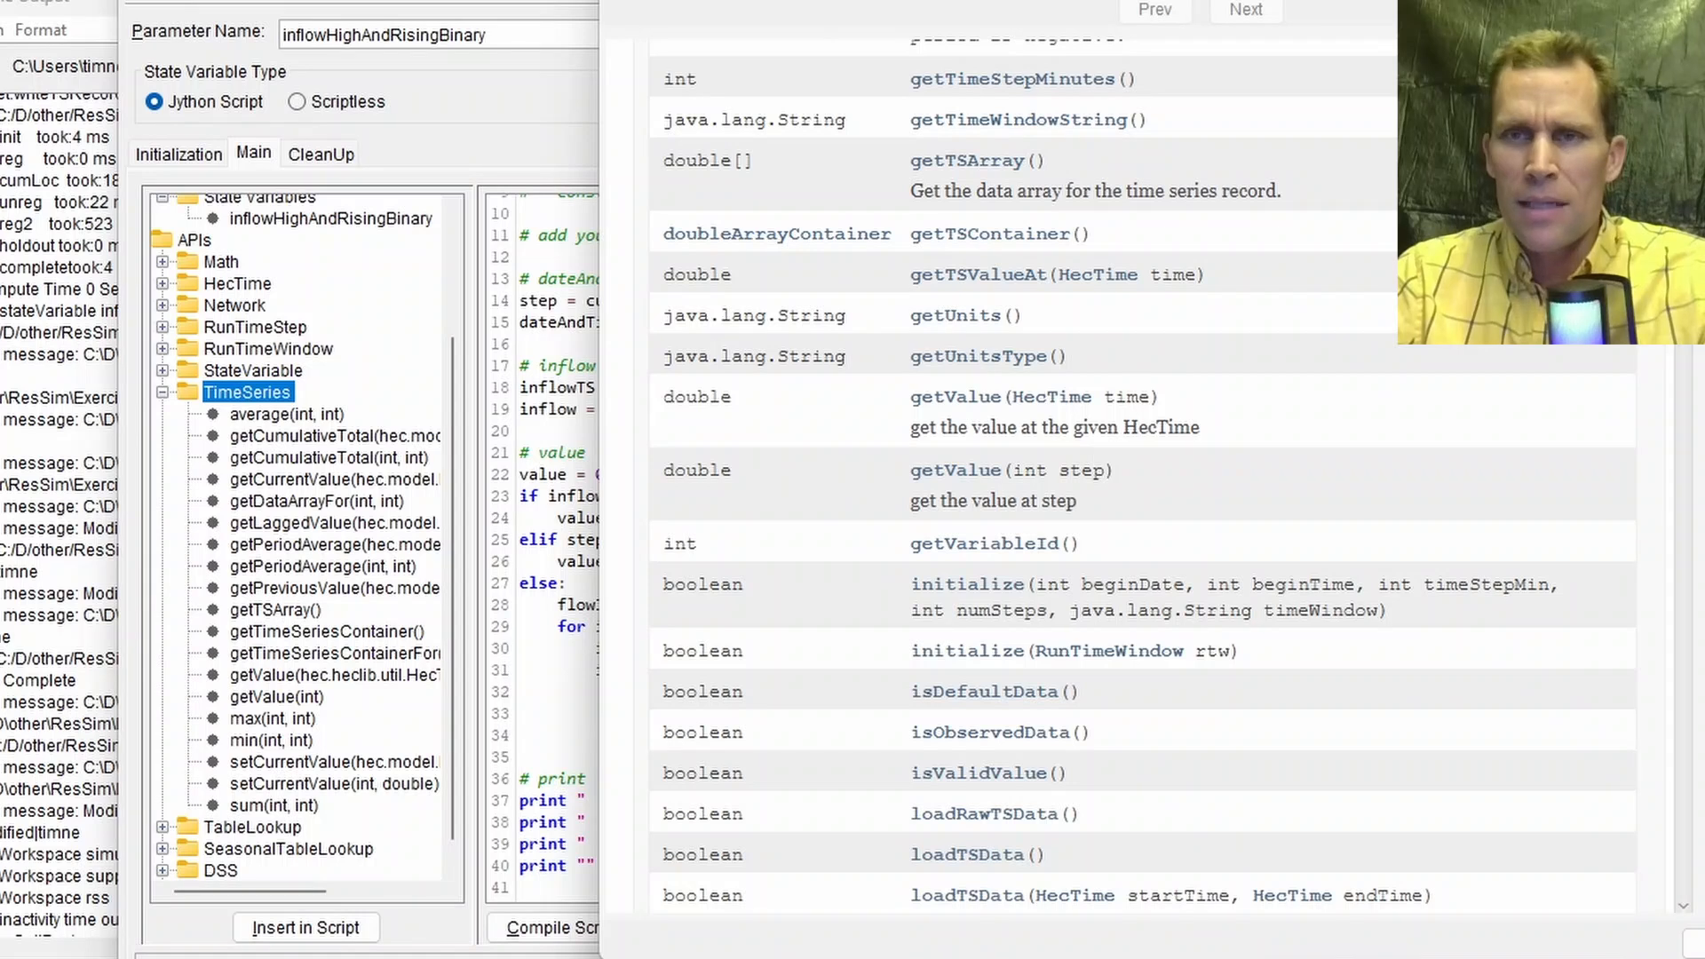
{"action": "key", "text": "alt+Tab"}
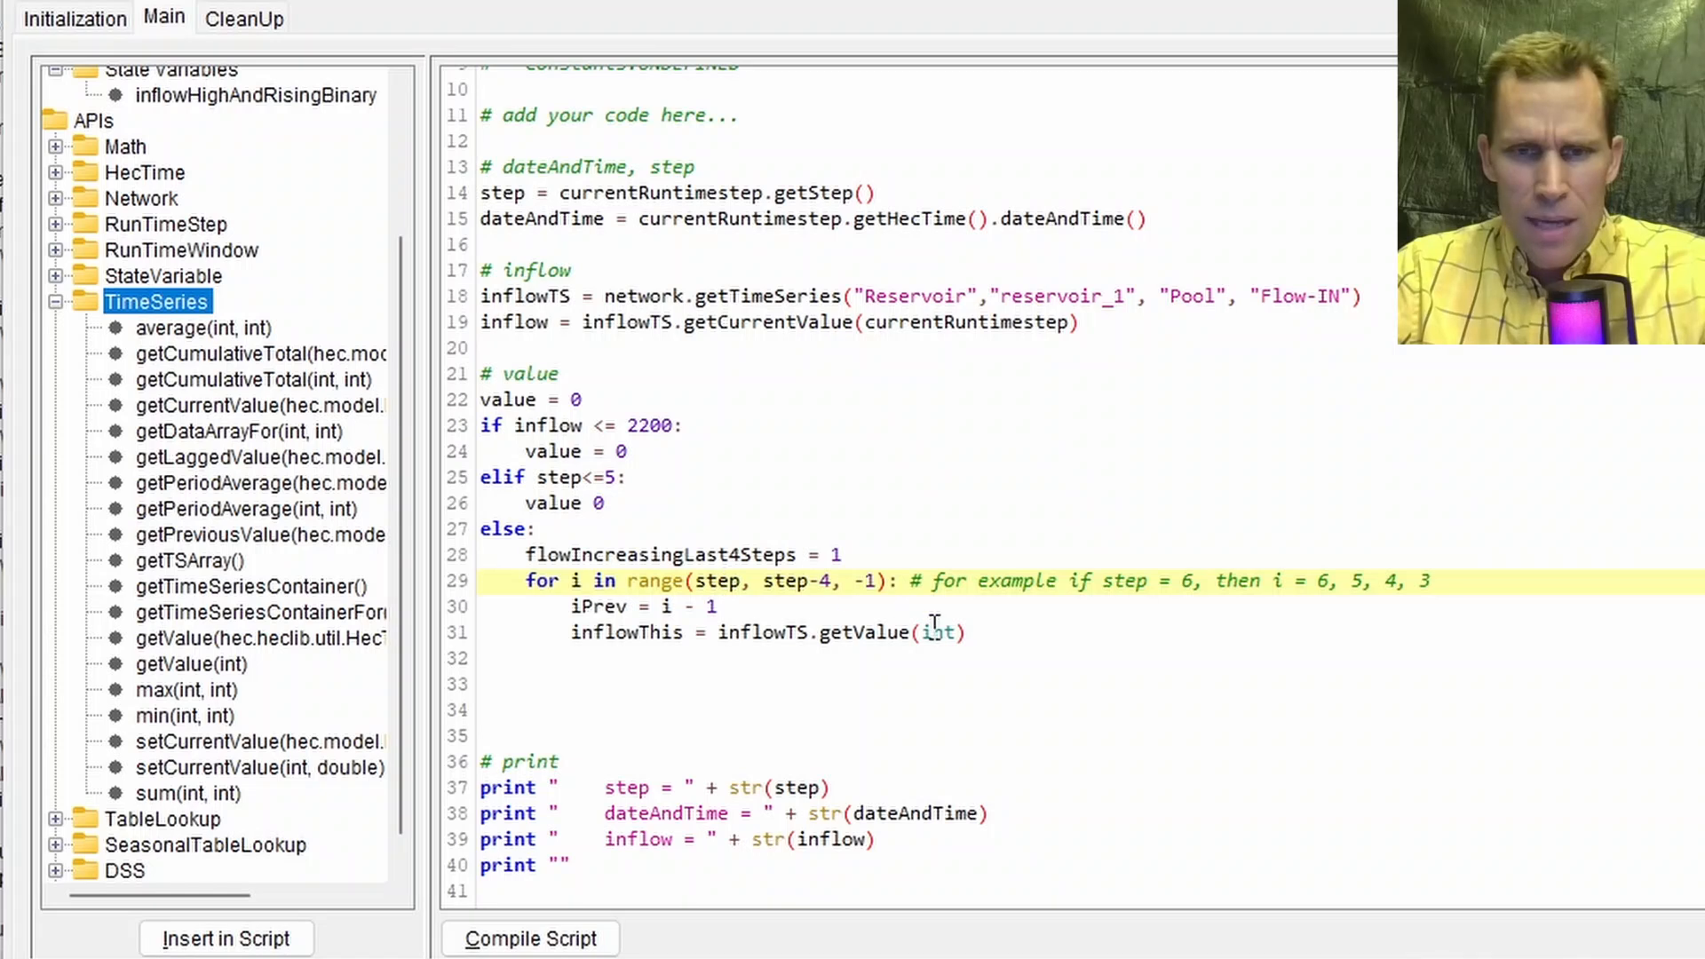
Step: Replace the int placeholder in the inflowThis line with i, and add inflowPrev = inflowTS.getValue(iPrev) below it
{"action": "type", "text": "i"}
{"action": "key", "text": "Return"}
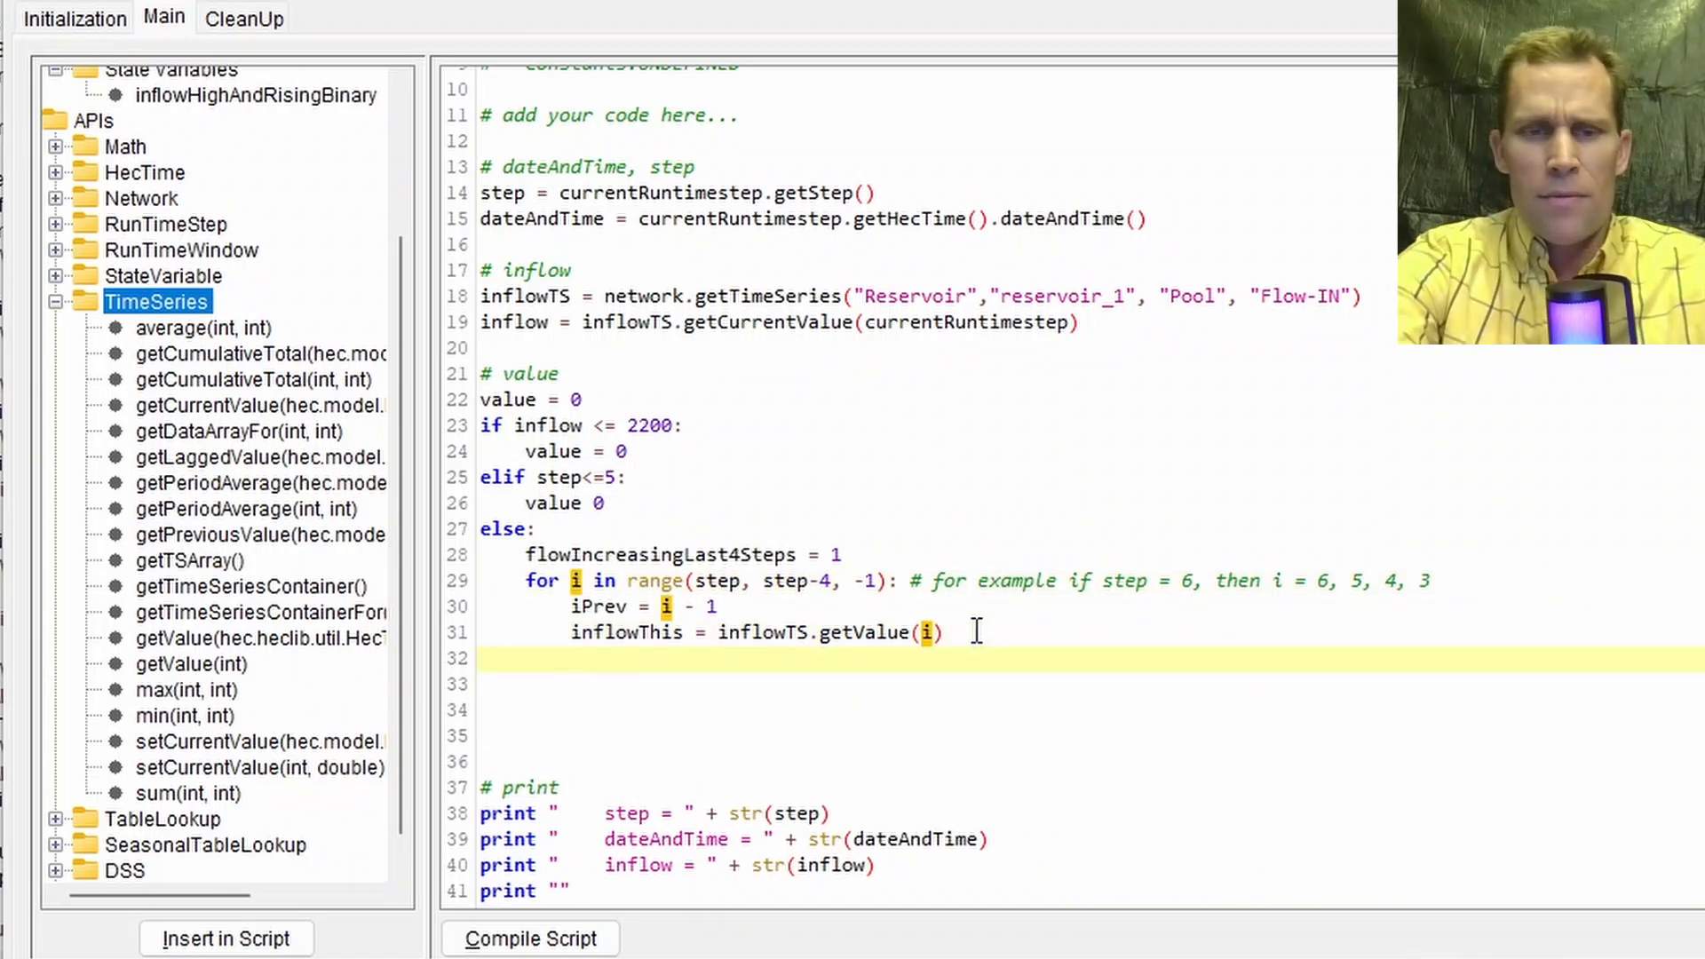
{"action": "type", "text": "inflowP"}
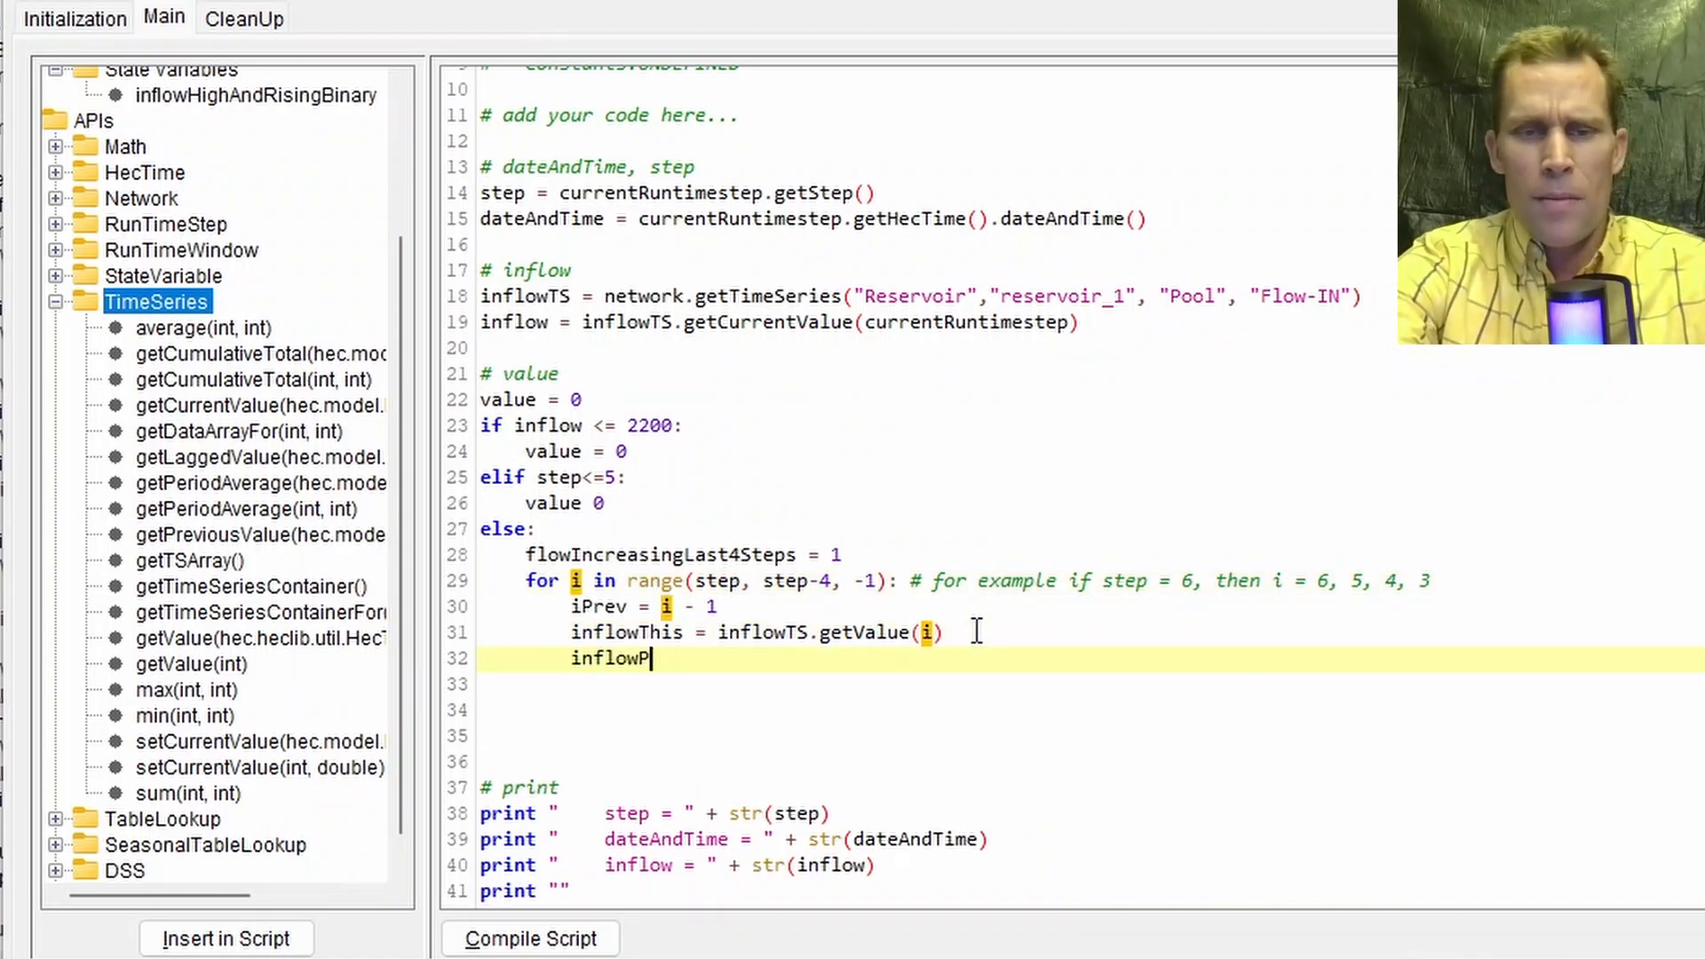
{"action": "type", "text": "rev = inflo"}
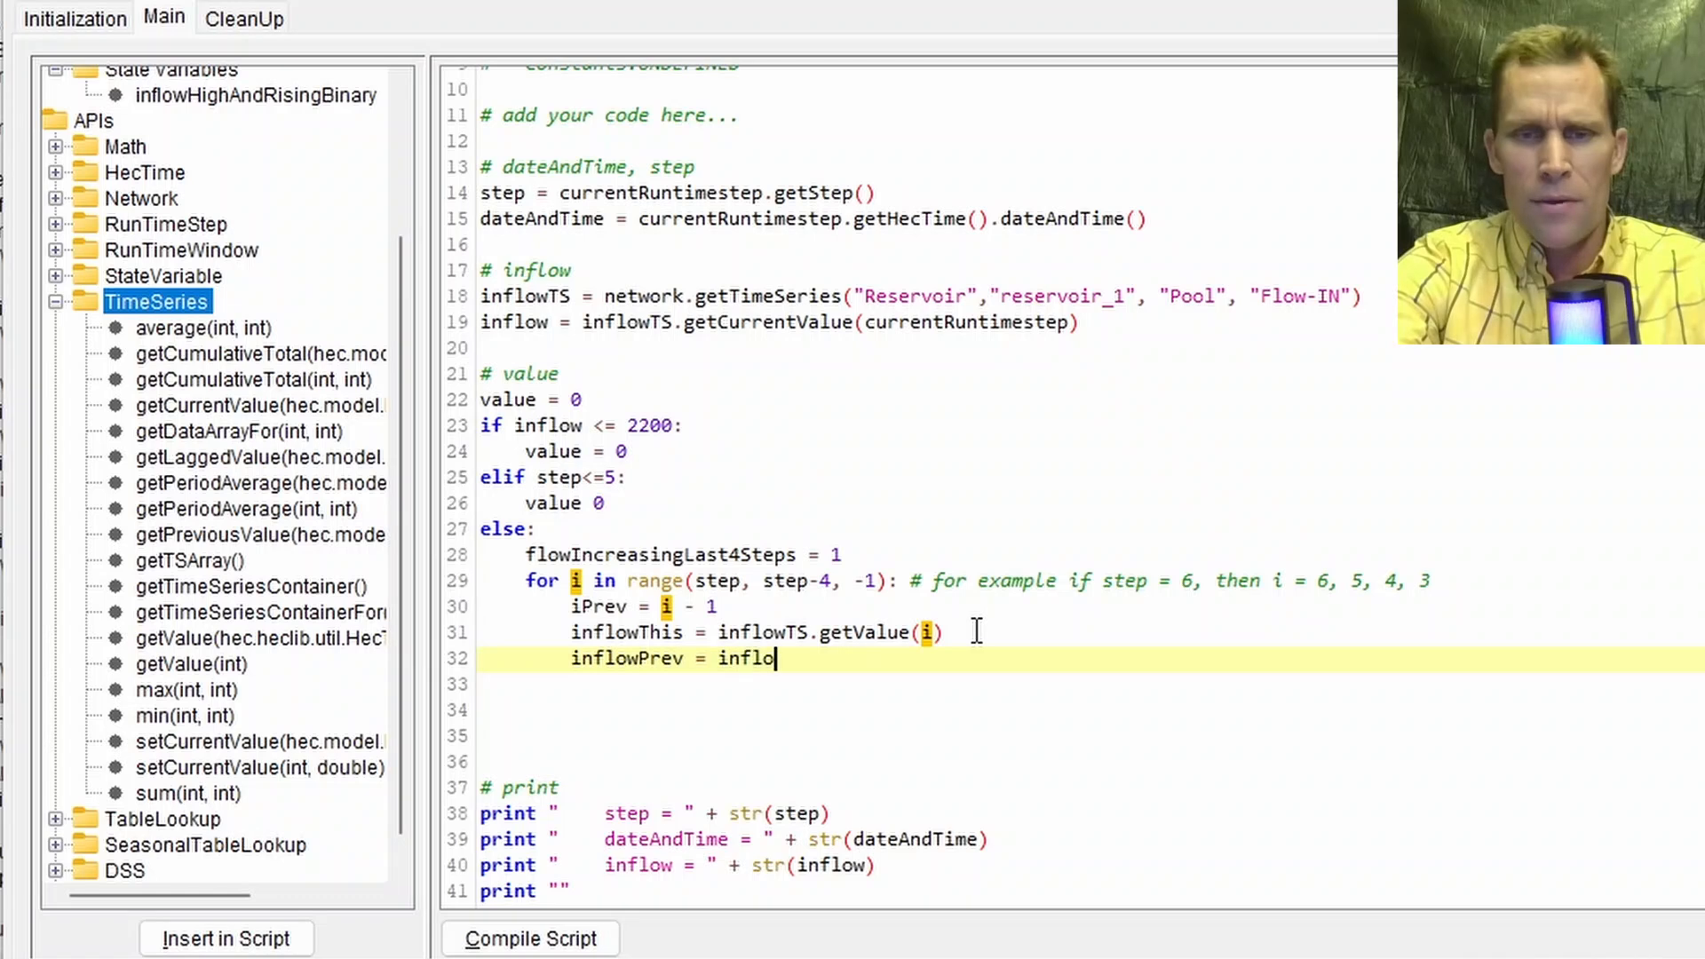
{"action": "type", "text": "wTS.getValue("}
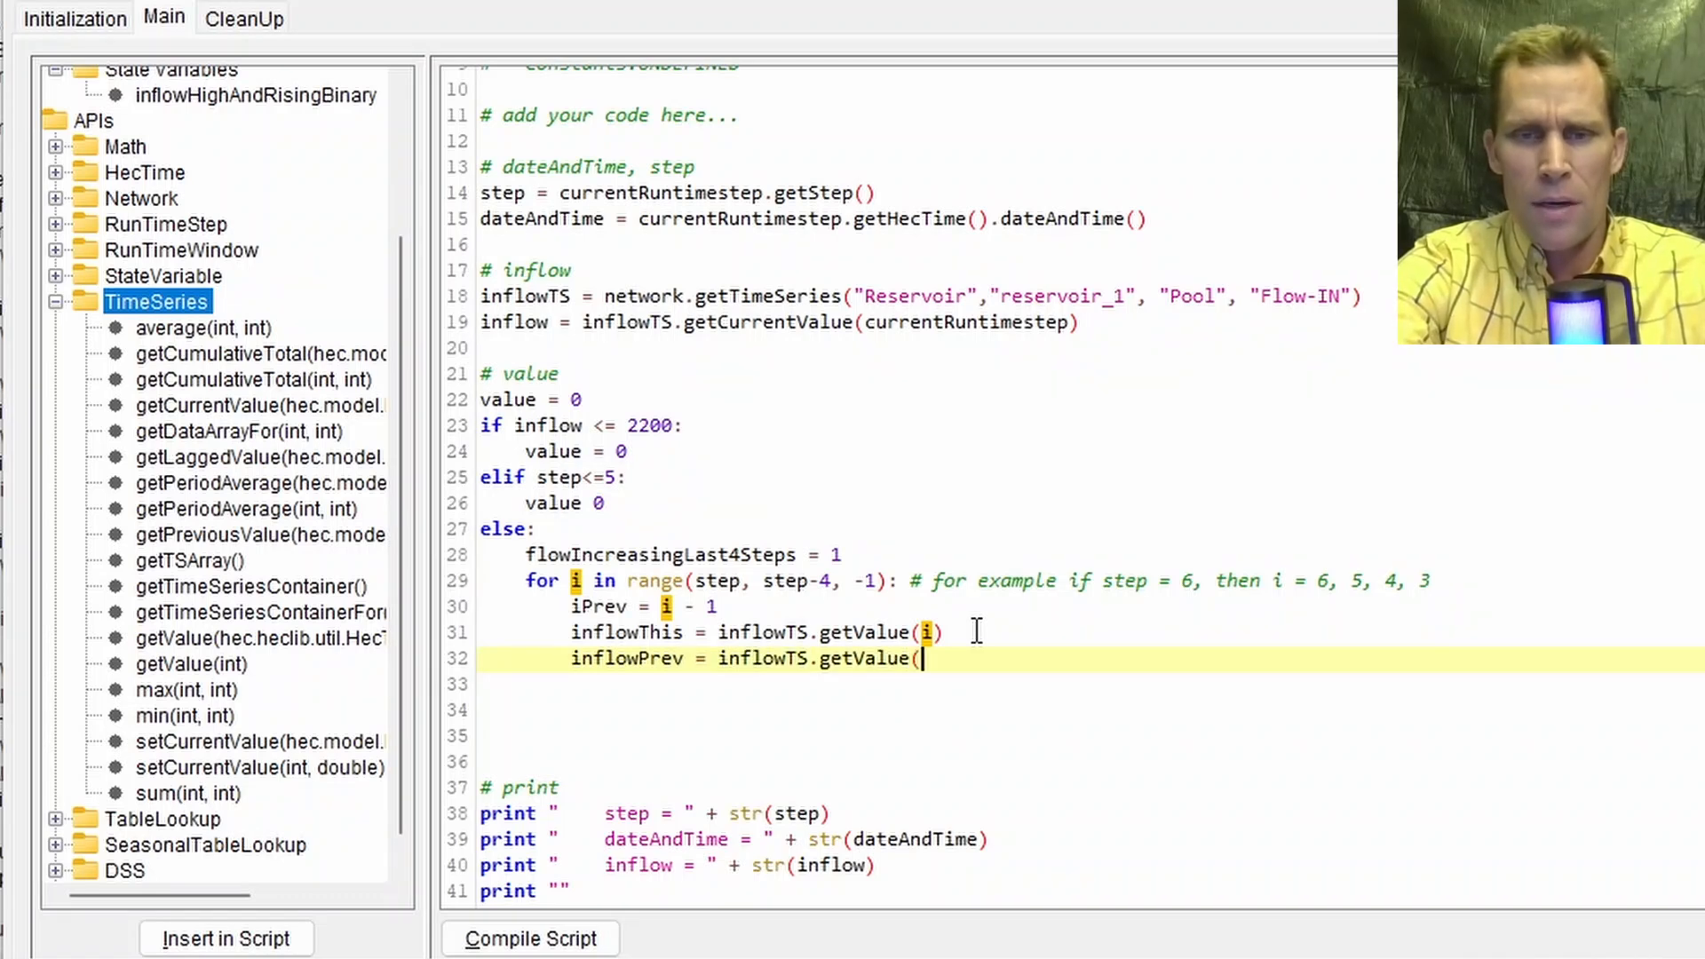
{"action": "type", "text": "iPrev)"}
{"action": "key", "text": "BackSpace"}
{"action": "key", "text": "BackSpace"}
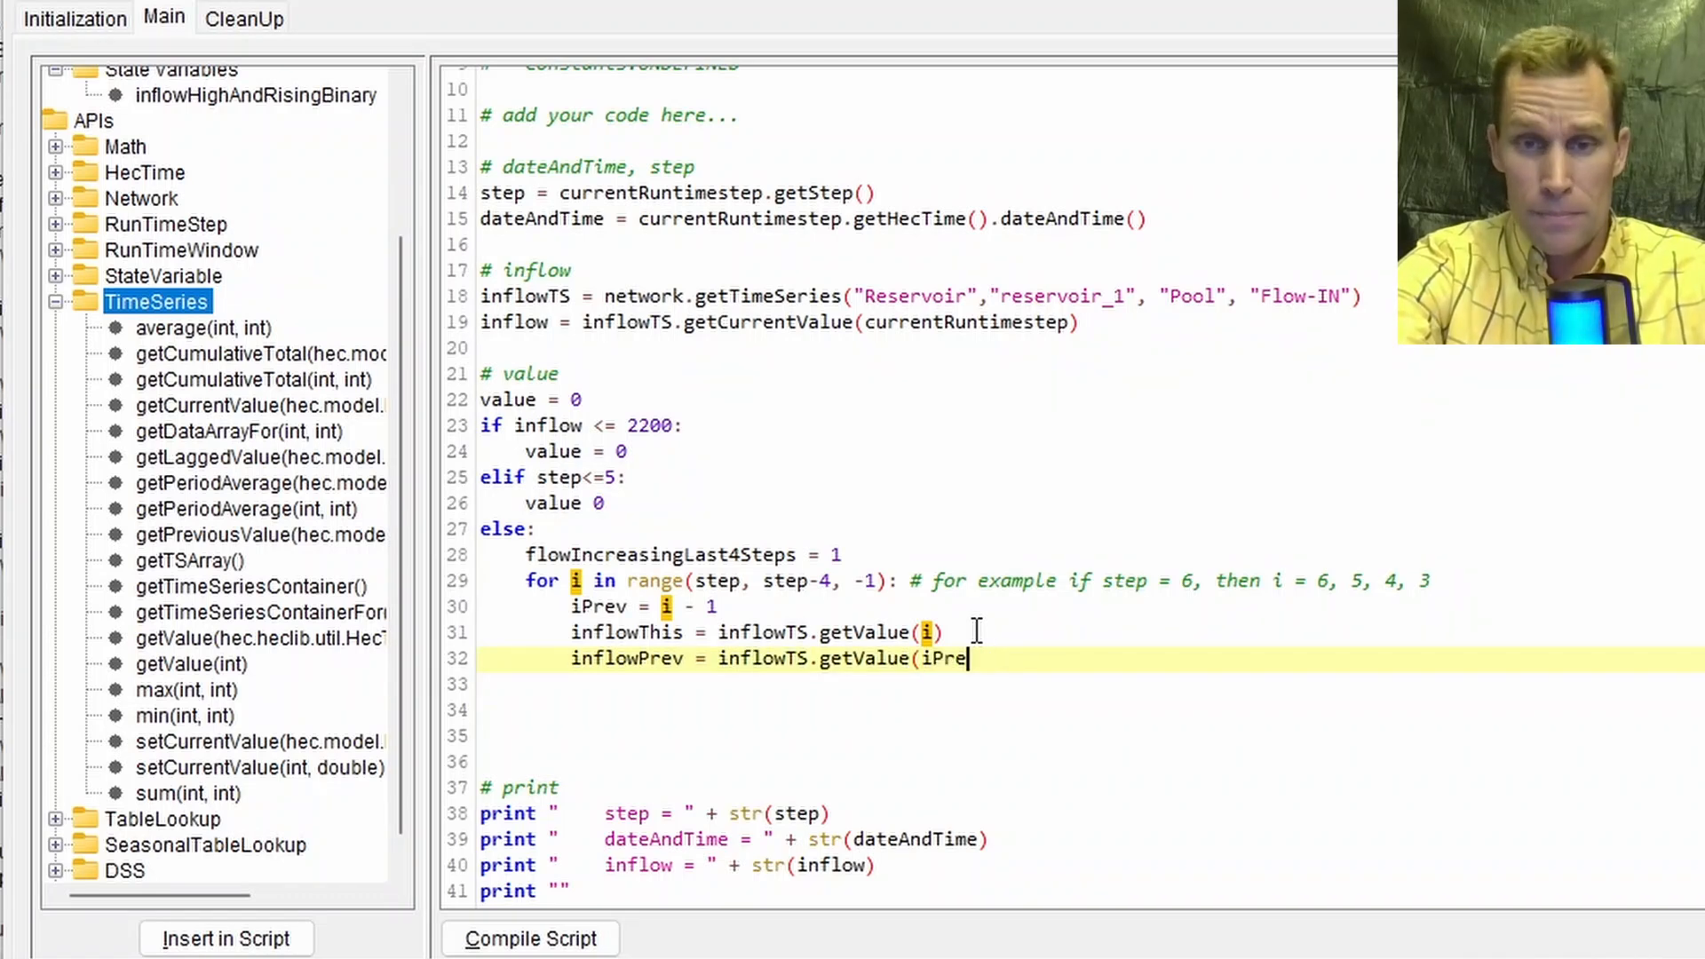
{"action": "type", "text": ")"}
{"action": "key", "text": "Return"}
Step: Below the inflowPrev line, add the condition if inflowThis <= inflowPrev: inside the loop
{"action": "left_click", "coordinate": [659, 638]}
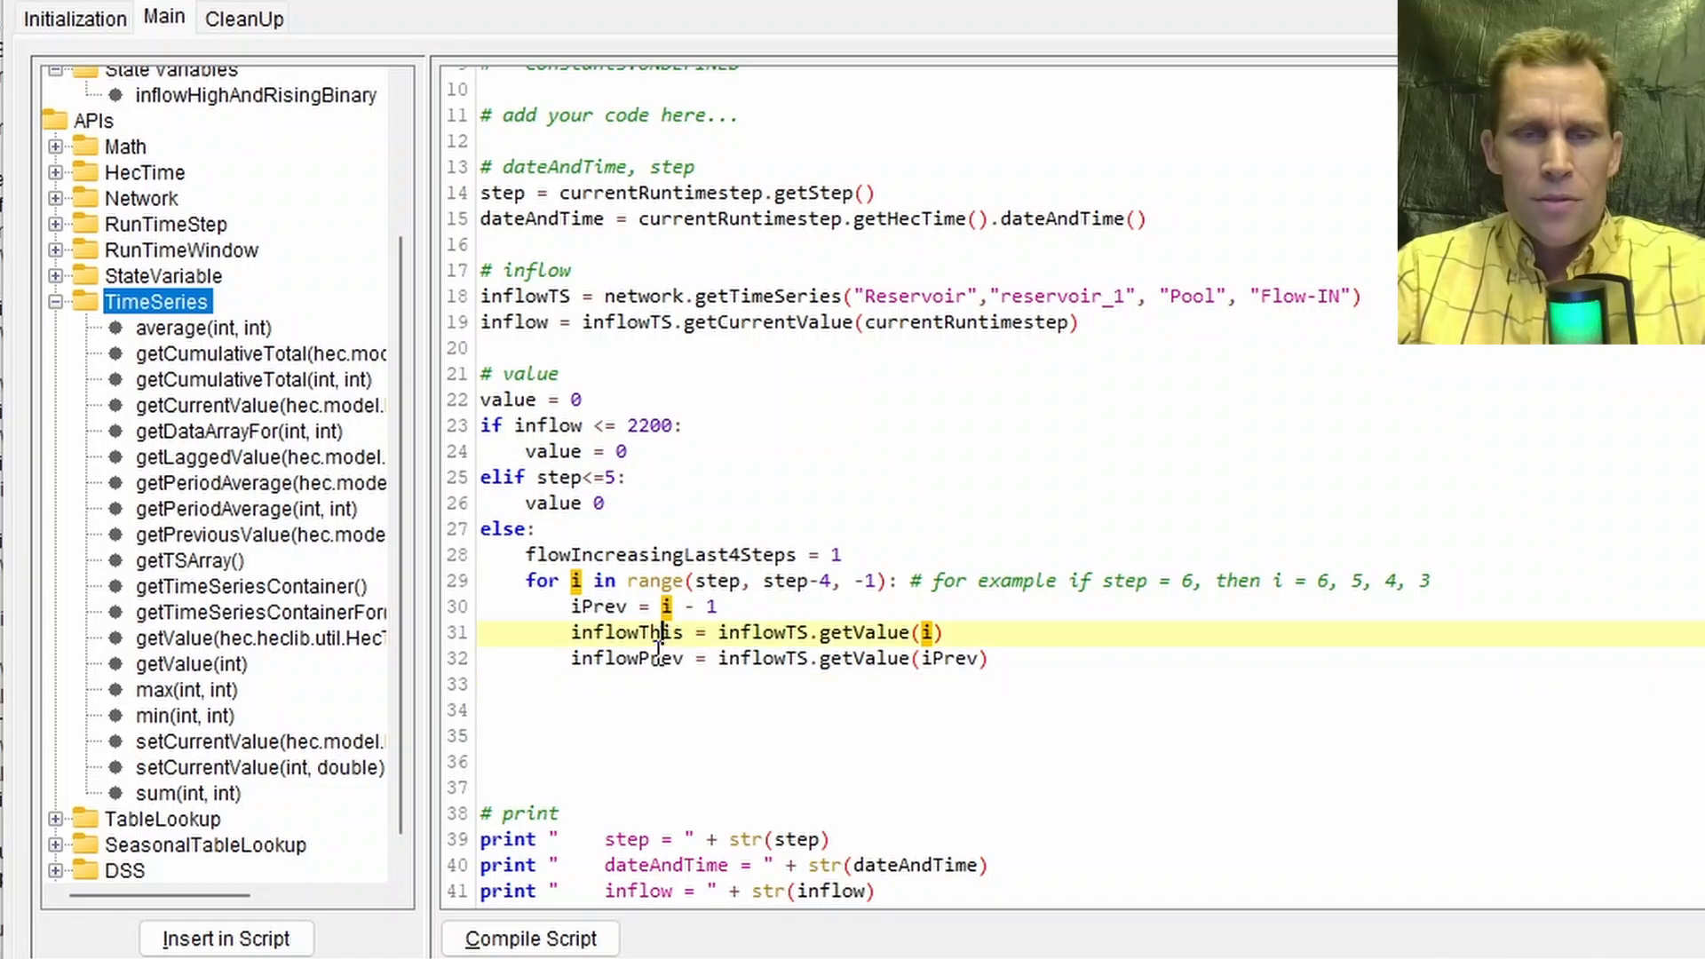
{"action": "key", "text": "Down"}
{"action": "key", "text": "Down"}
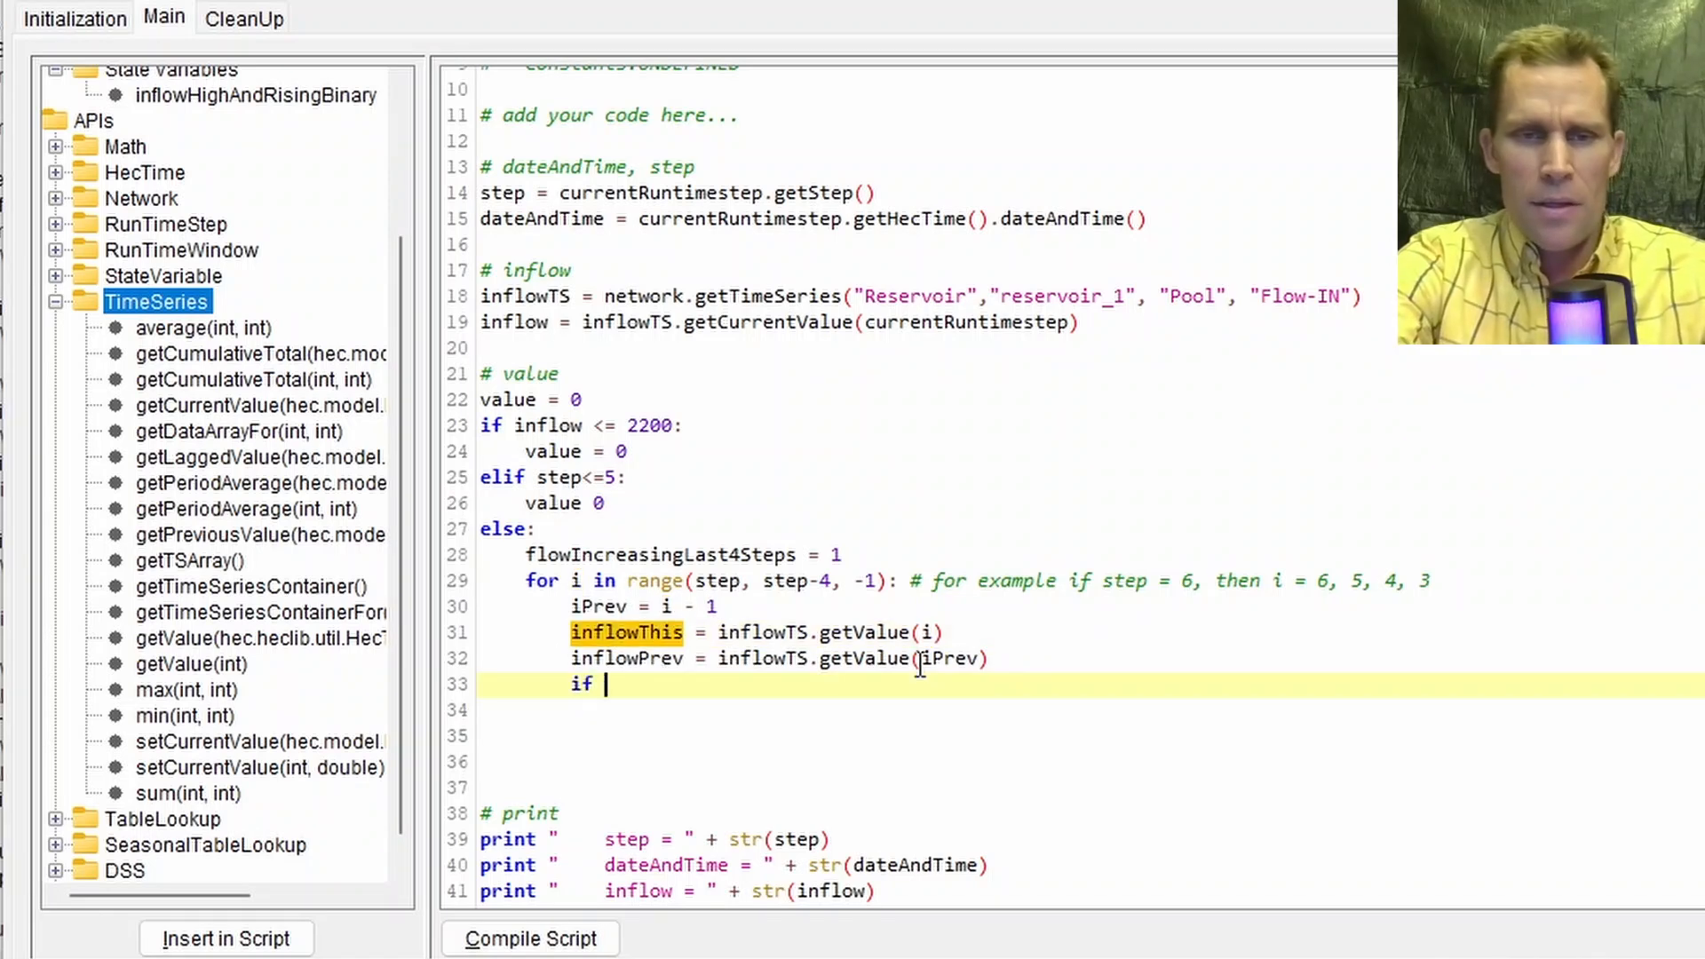
{"action": "type", "text": "if infl"}
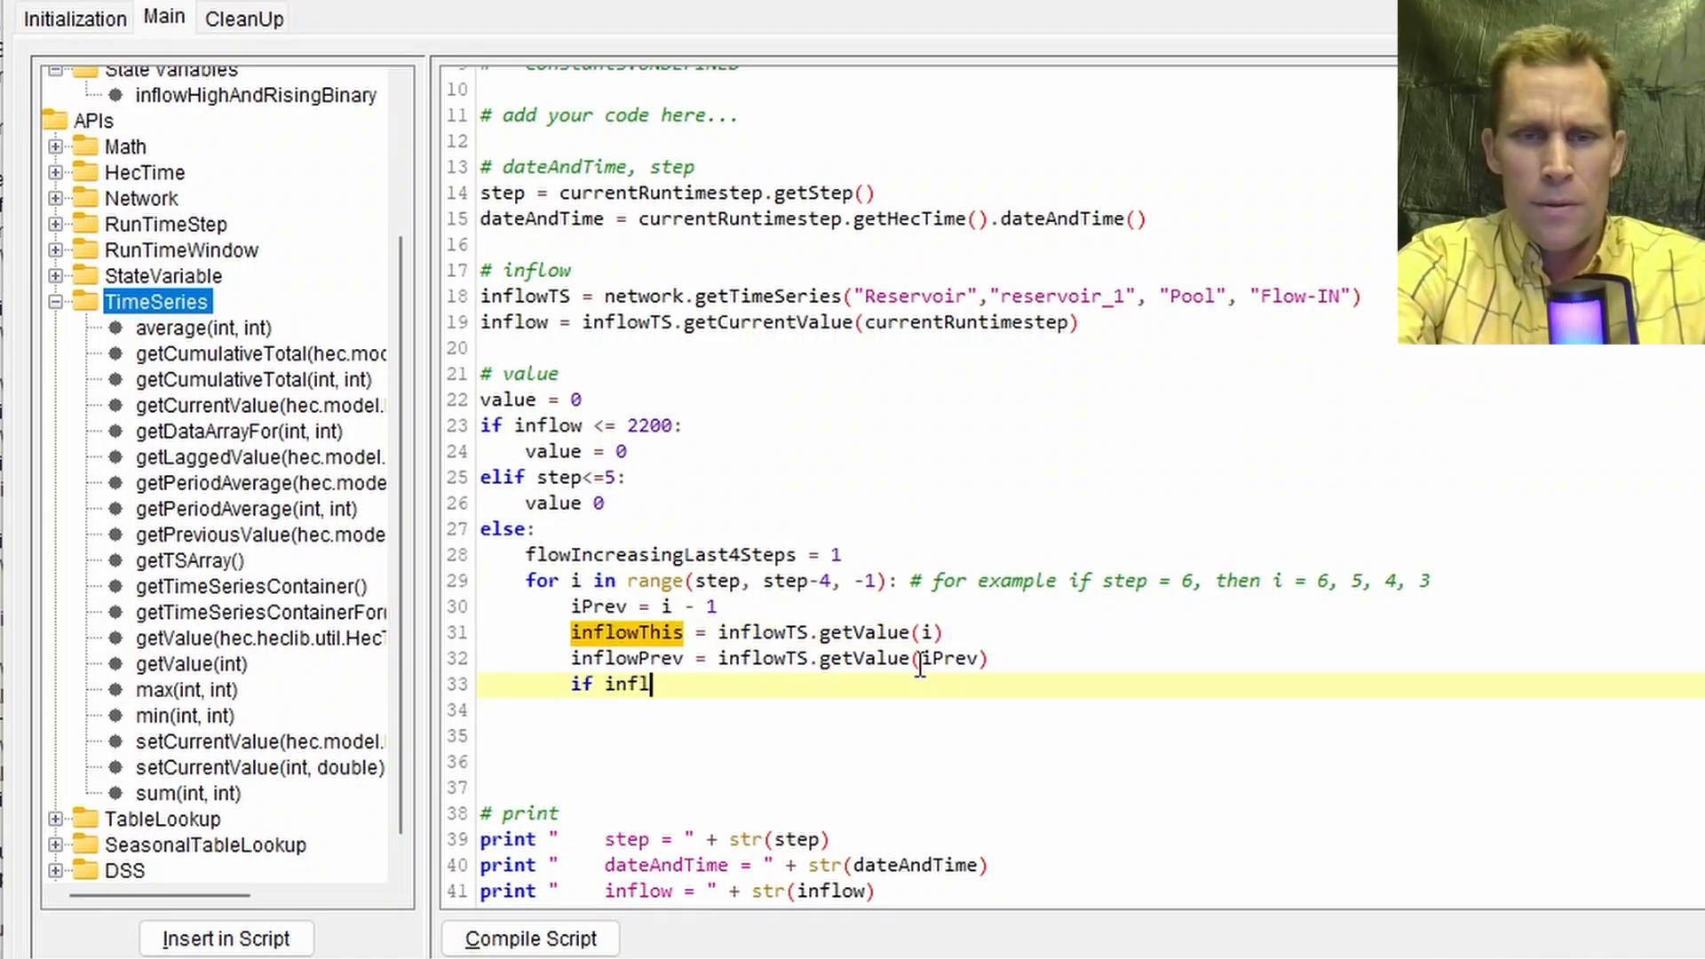
{"action": "type", "text": "owThis"}
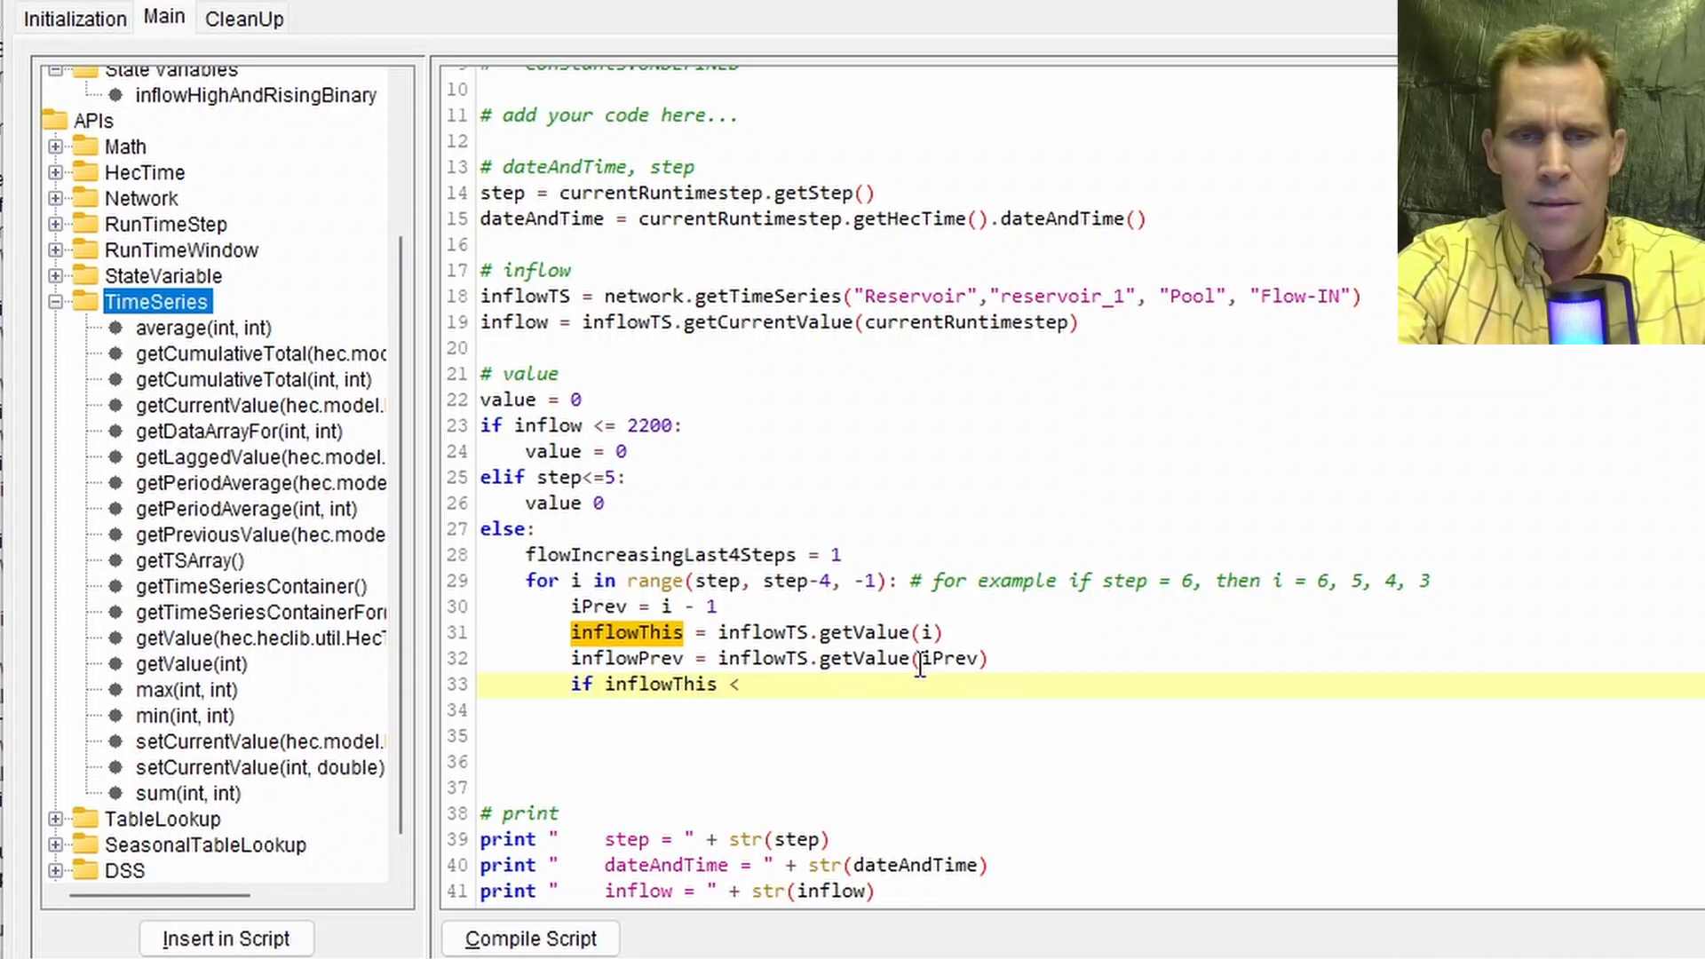
{"action": "type", "text": " <= in"}
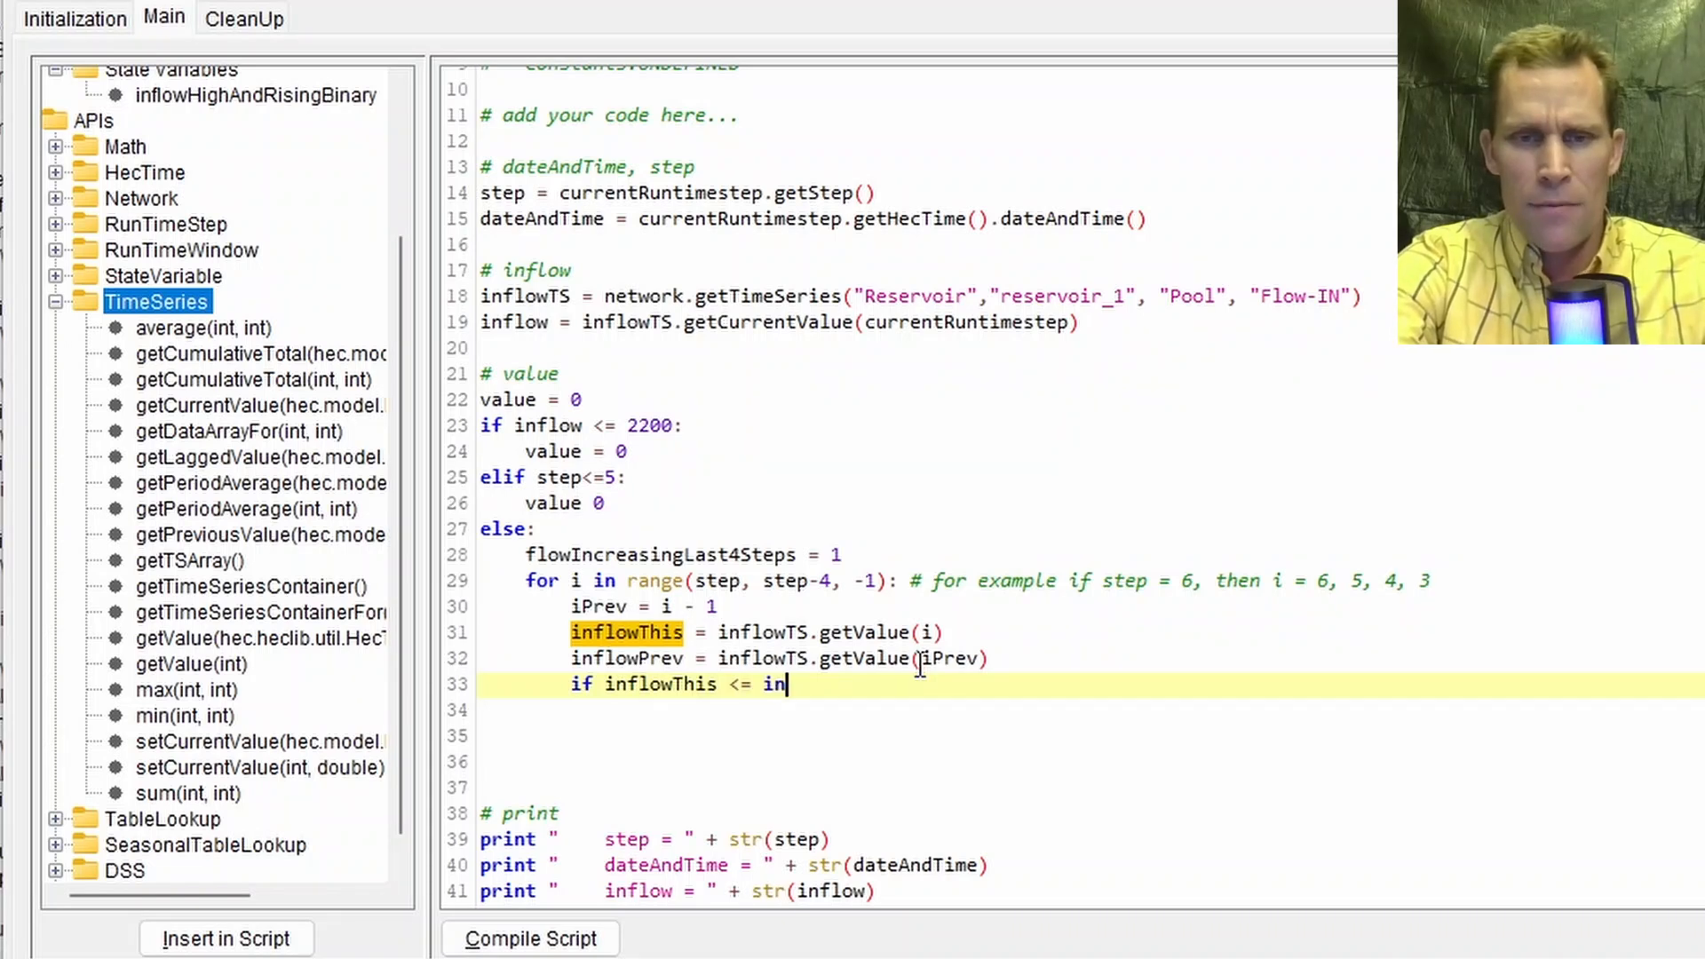
{"action": "type", "text": "flowPrev"}
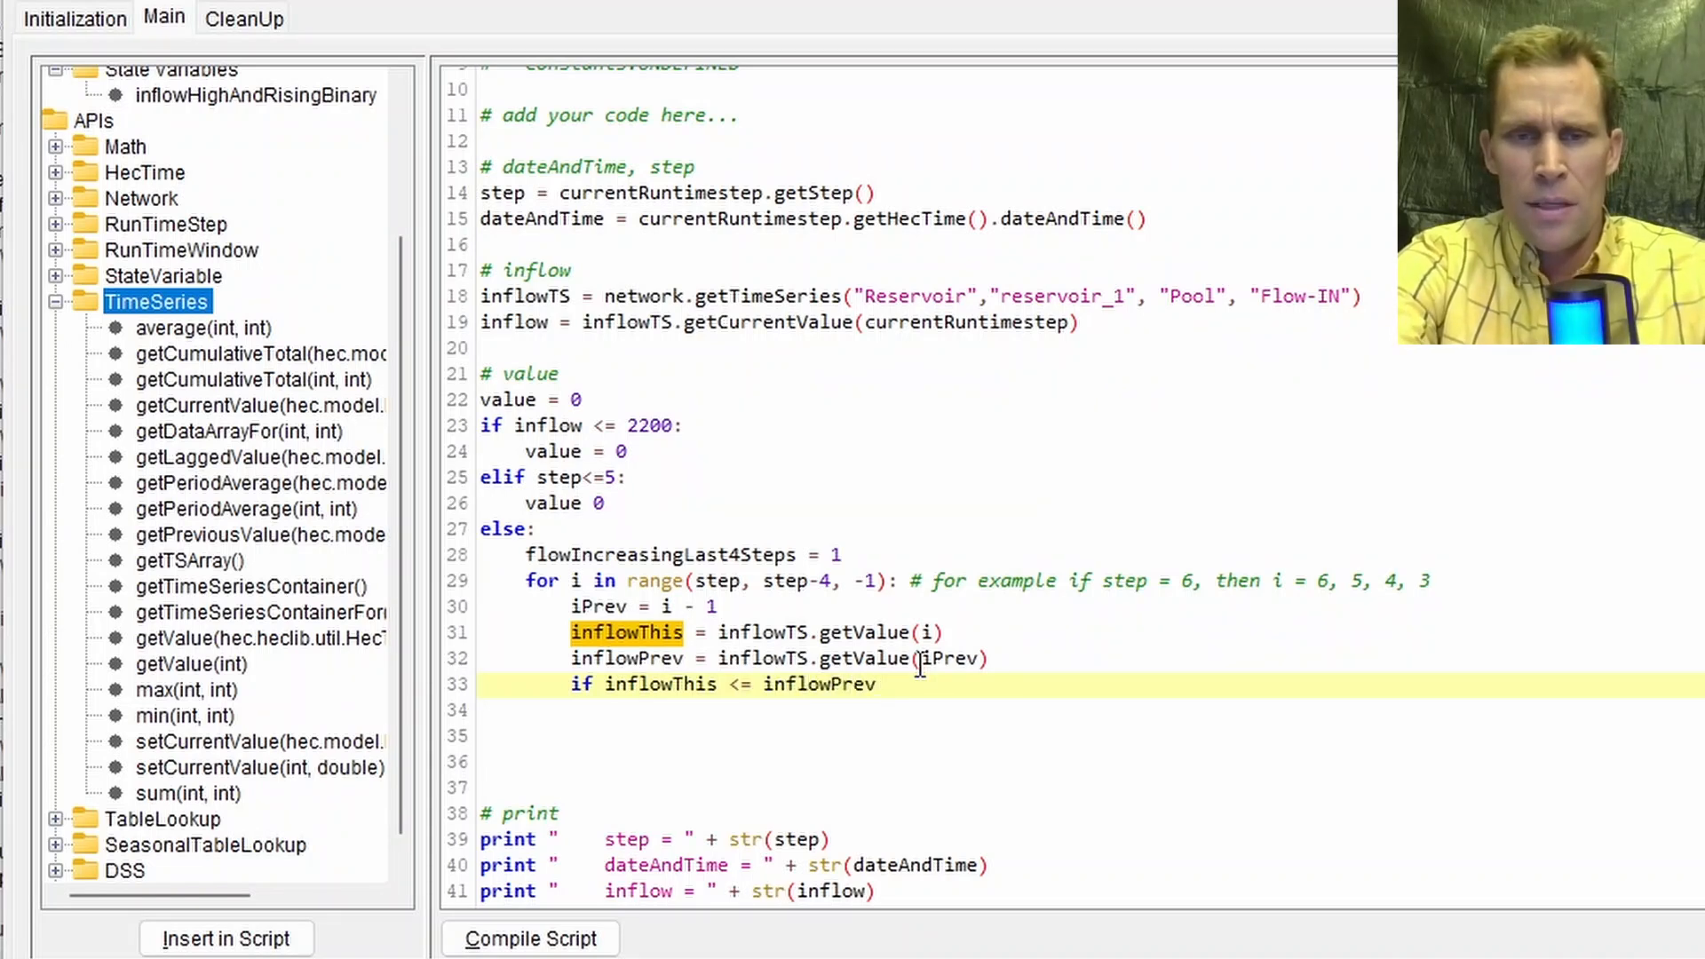
{"action": "type", "text": ":"}
{"action": "key", "text": "Return"}
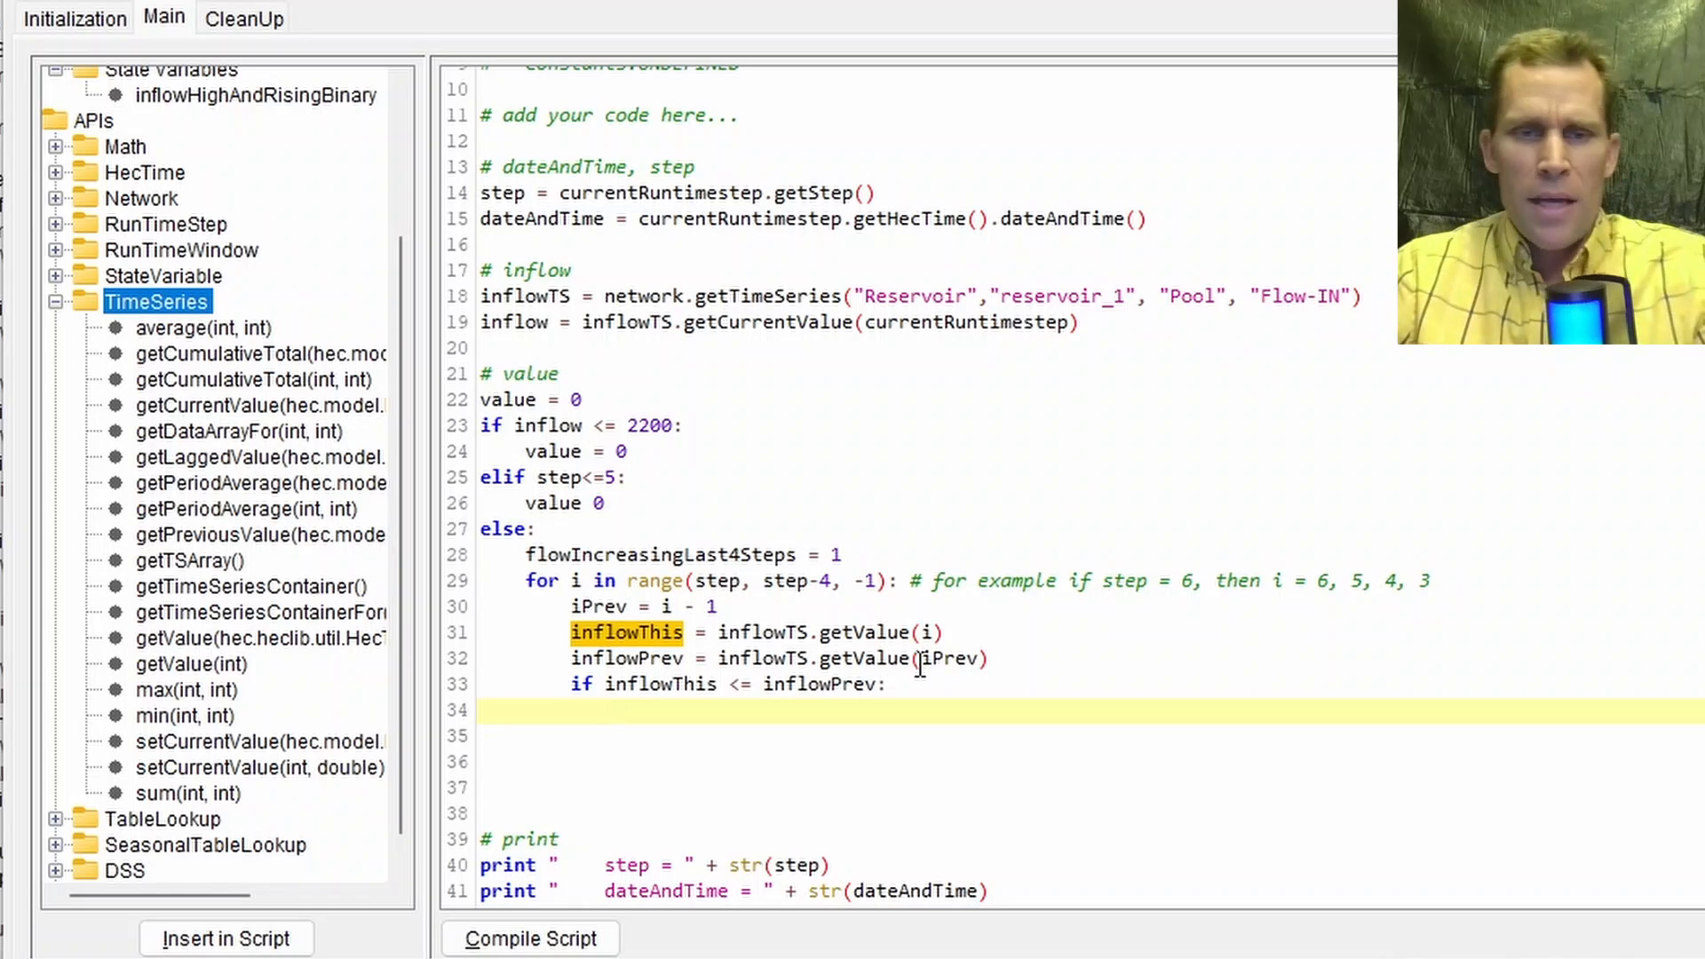
Step: Copy the flowIncreasingLast4Steps assignment into the body of the inflow comparison and set its value to 0
{"action": "left_click_drag", "start_coordinate": [526, 555], "coordinate": [848, 558]}
{"action": "key", "text": "ctrl+c"}
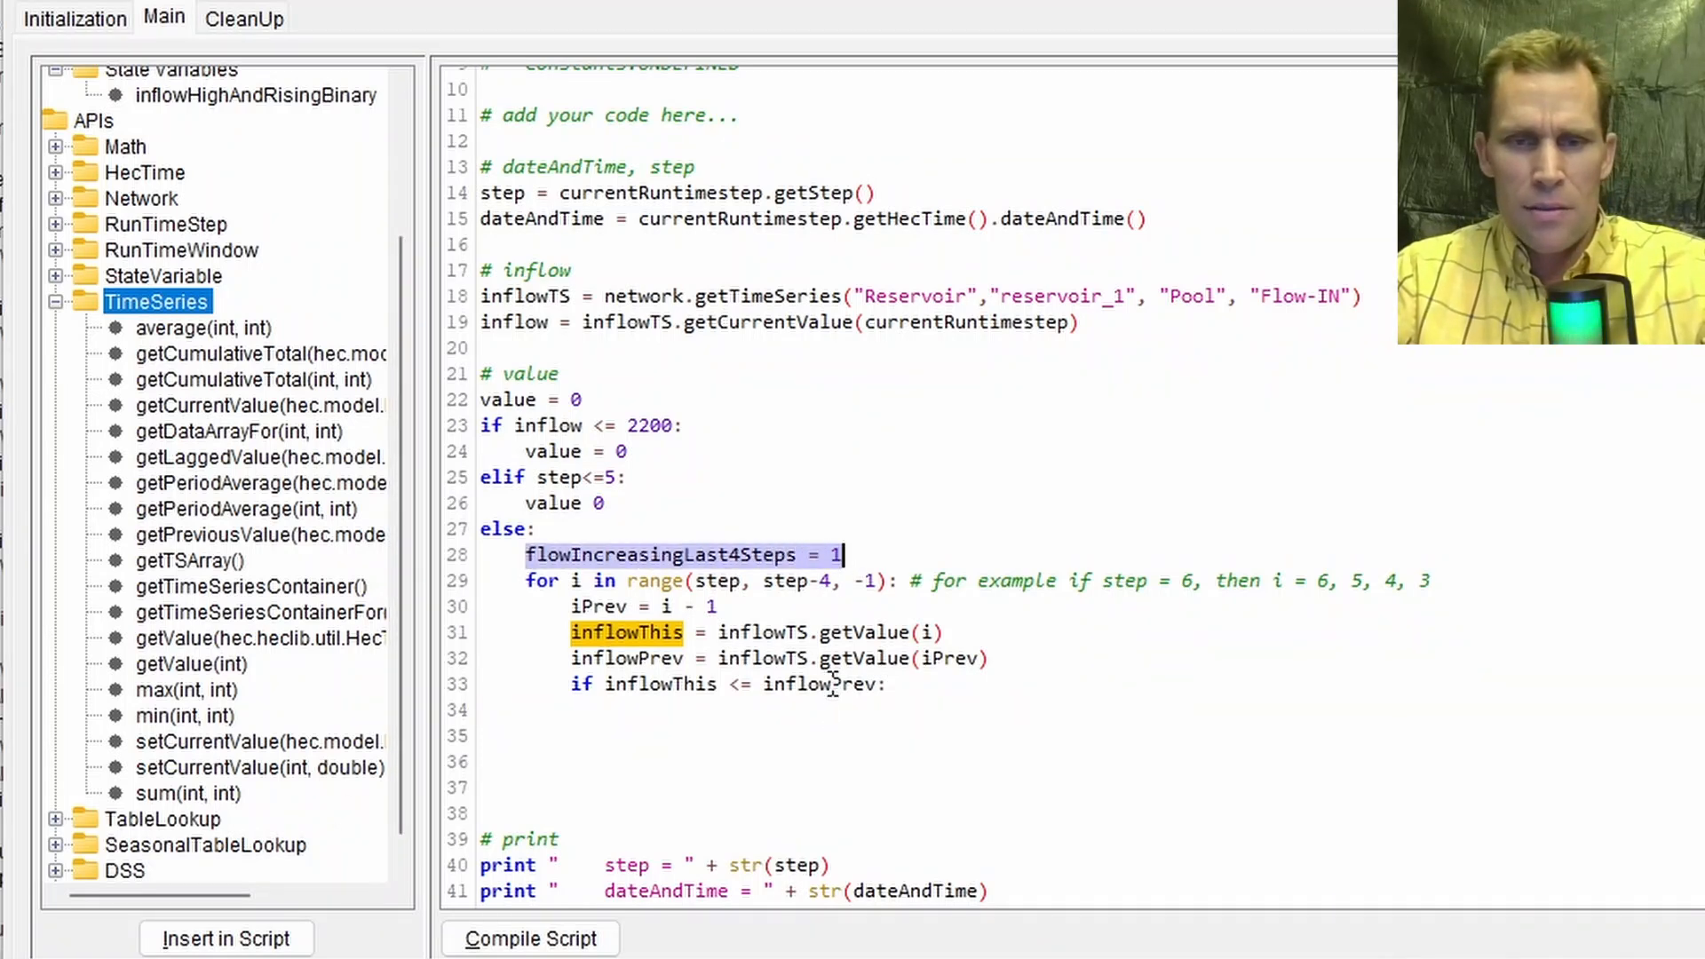
{"action": "left_click", "coordinate": [821, 732]}
{"action": "left_click", "coordinate": [813, 710]}
{"action": "key", "text": "ctrl+v"}
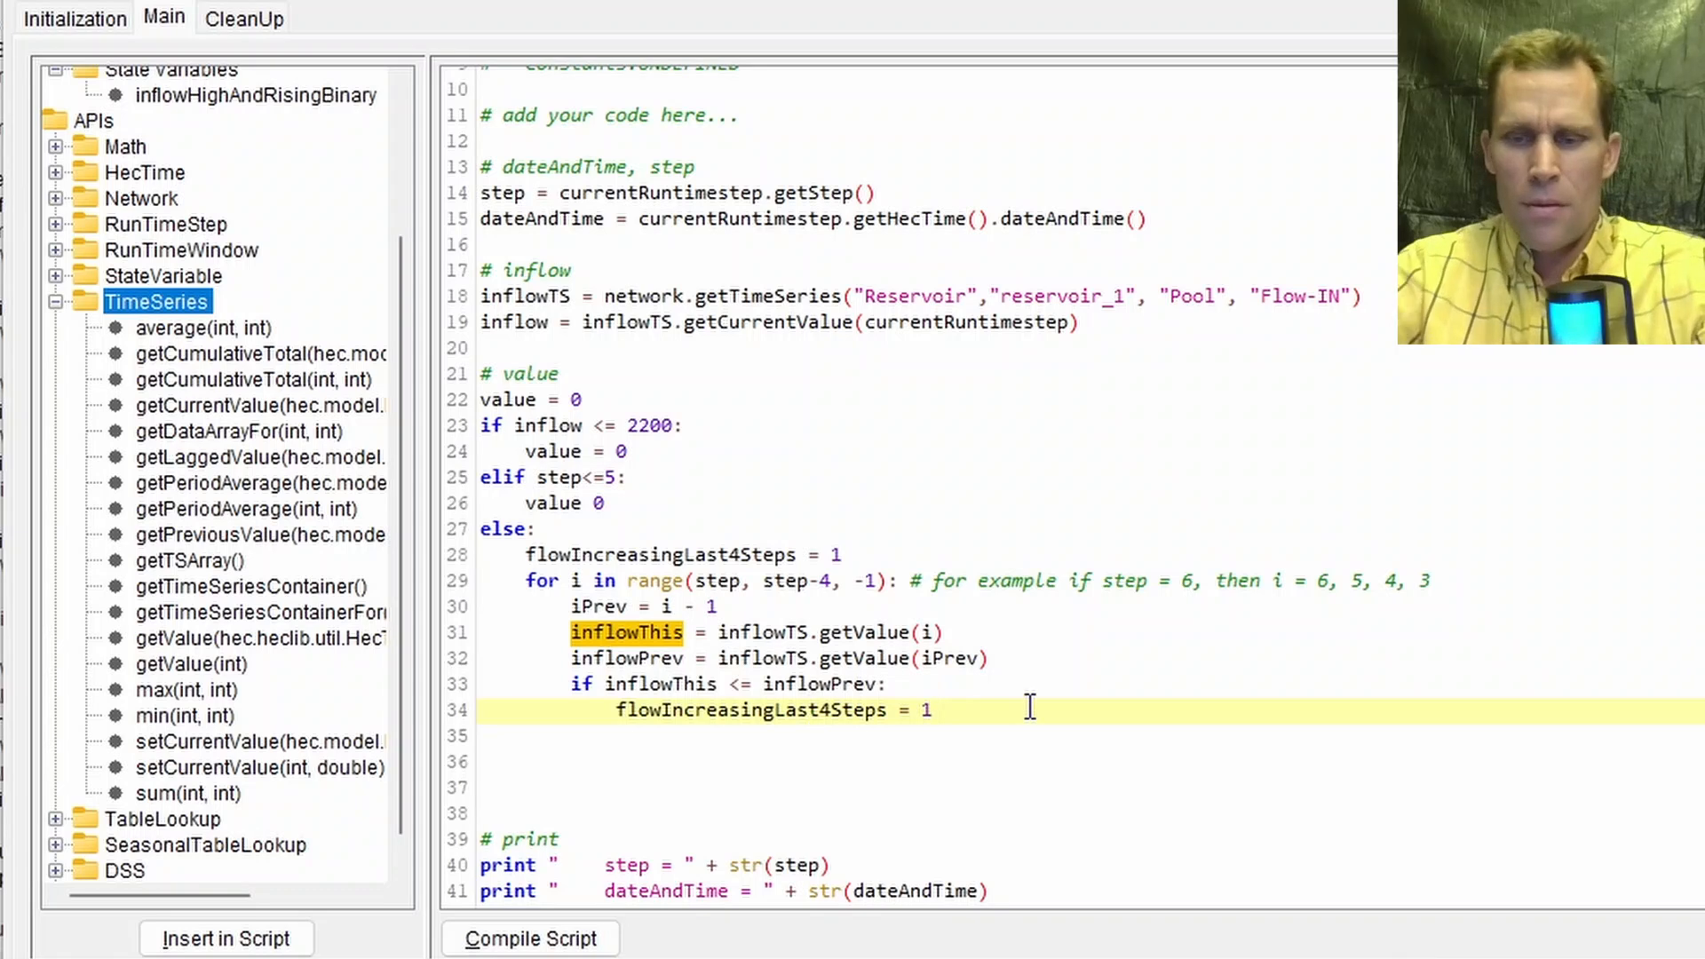
{"action": "key", "text": "Return"}
Step: After the for loop, leave a blank line and add the condition if flowIncreasingLast4Steps==1: at the else branch's indentation, reusing the copied variable name
{"action": "double_click", "coordinate": [662, 710]}
{"action": "key", "text": "ctrl+c"}
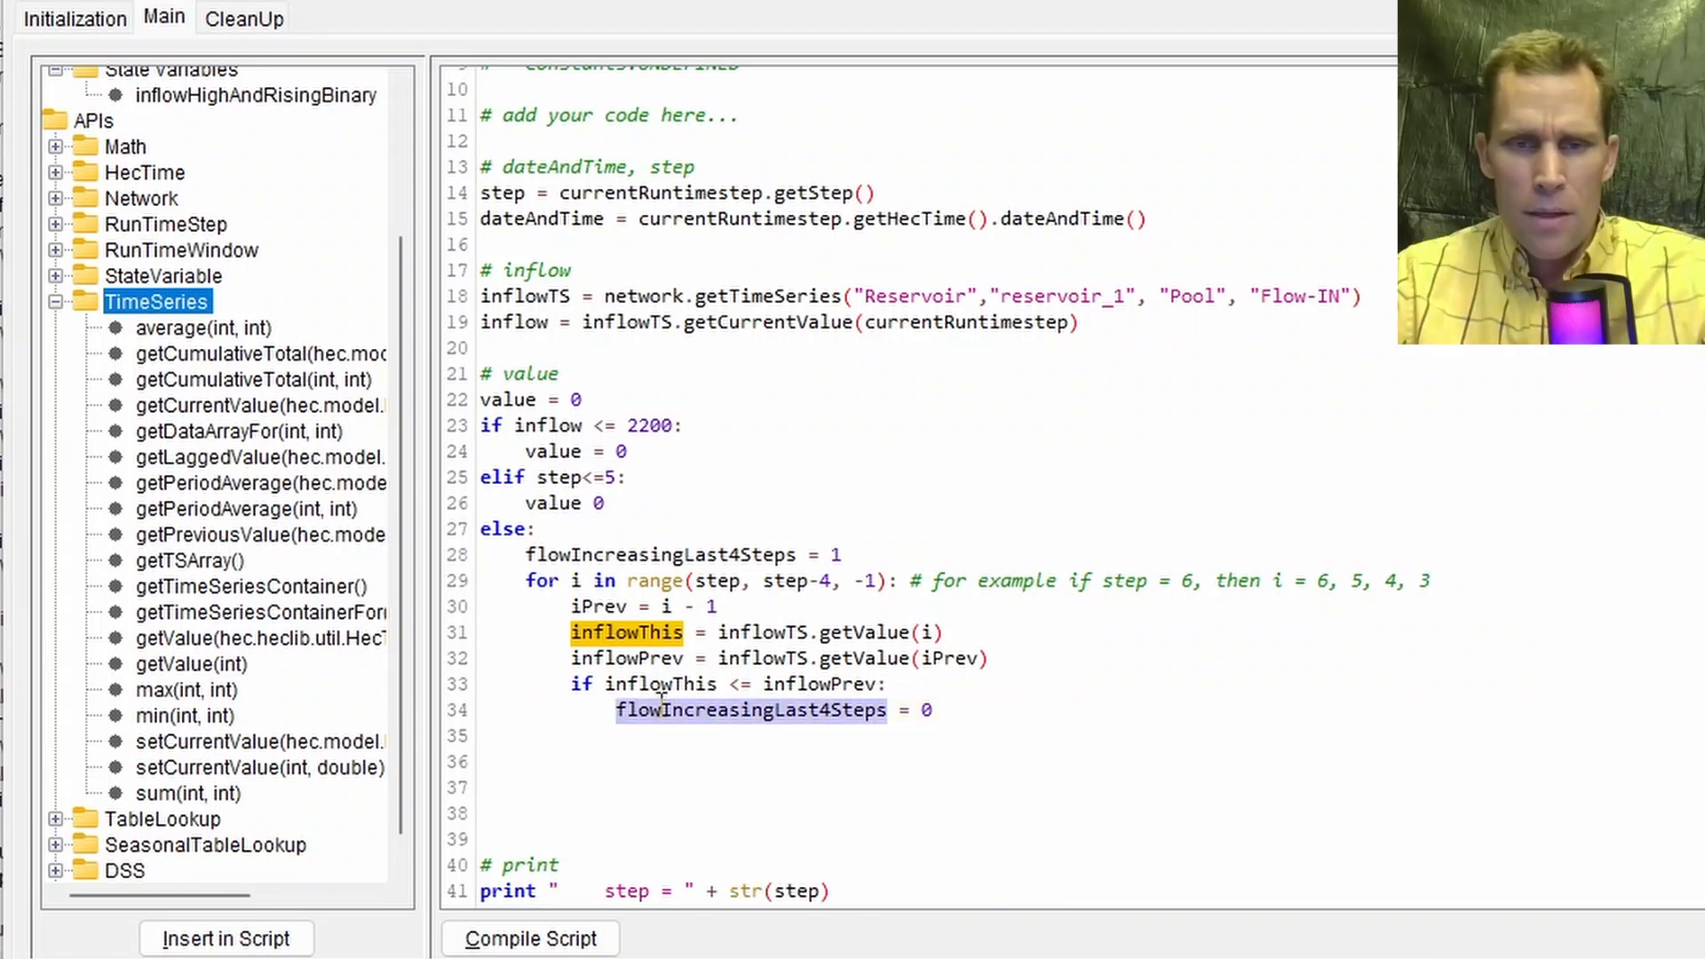
{"action": "left_click", "coordinate": [948, 712]}
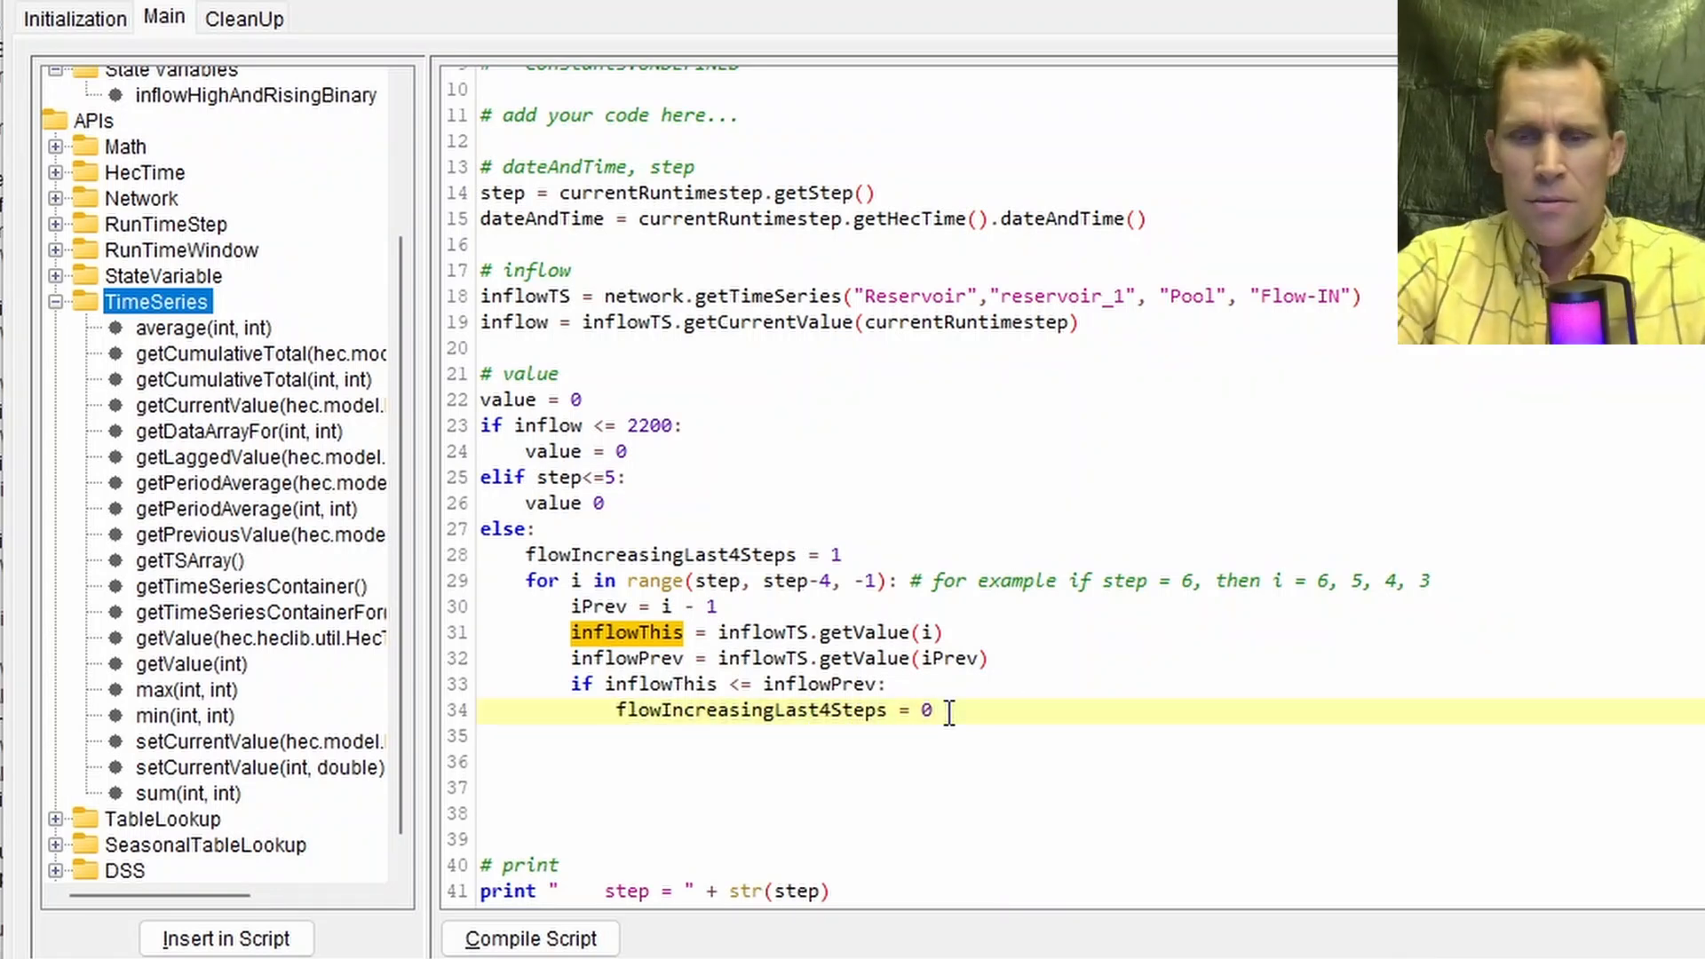
{"action": "key", "text": "Return"}
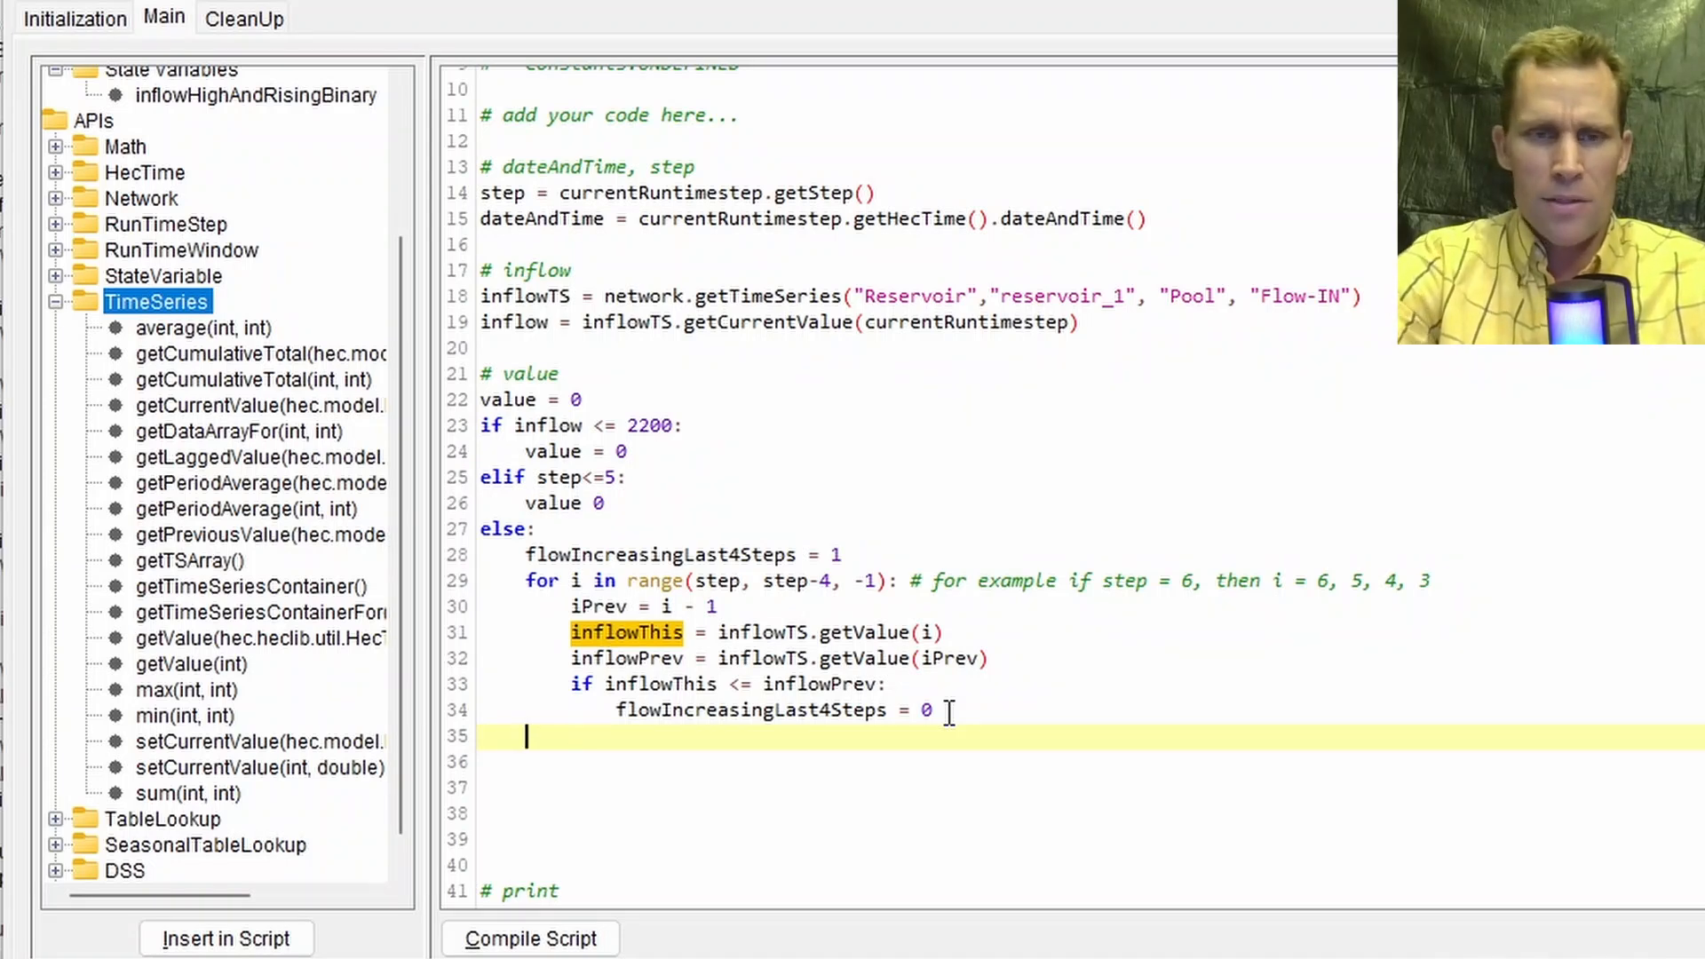
{"action": "key", "text": "Return"}
{"action": "key", "text": "ctrl+v"}
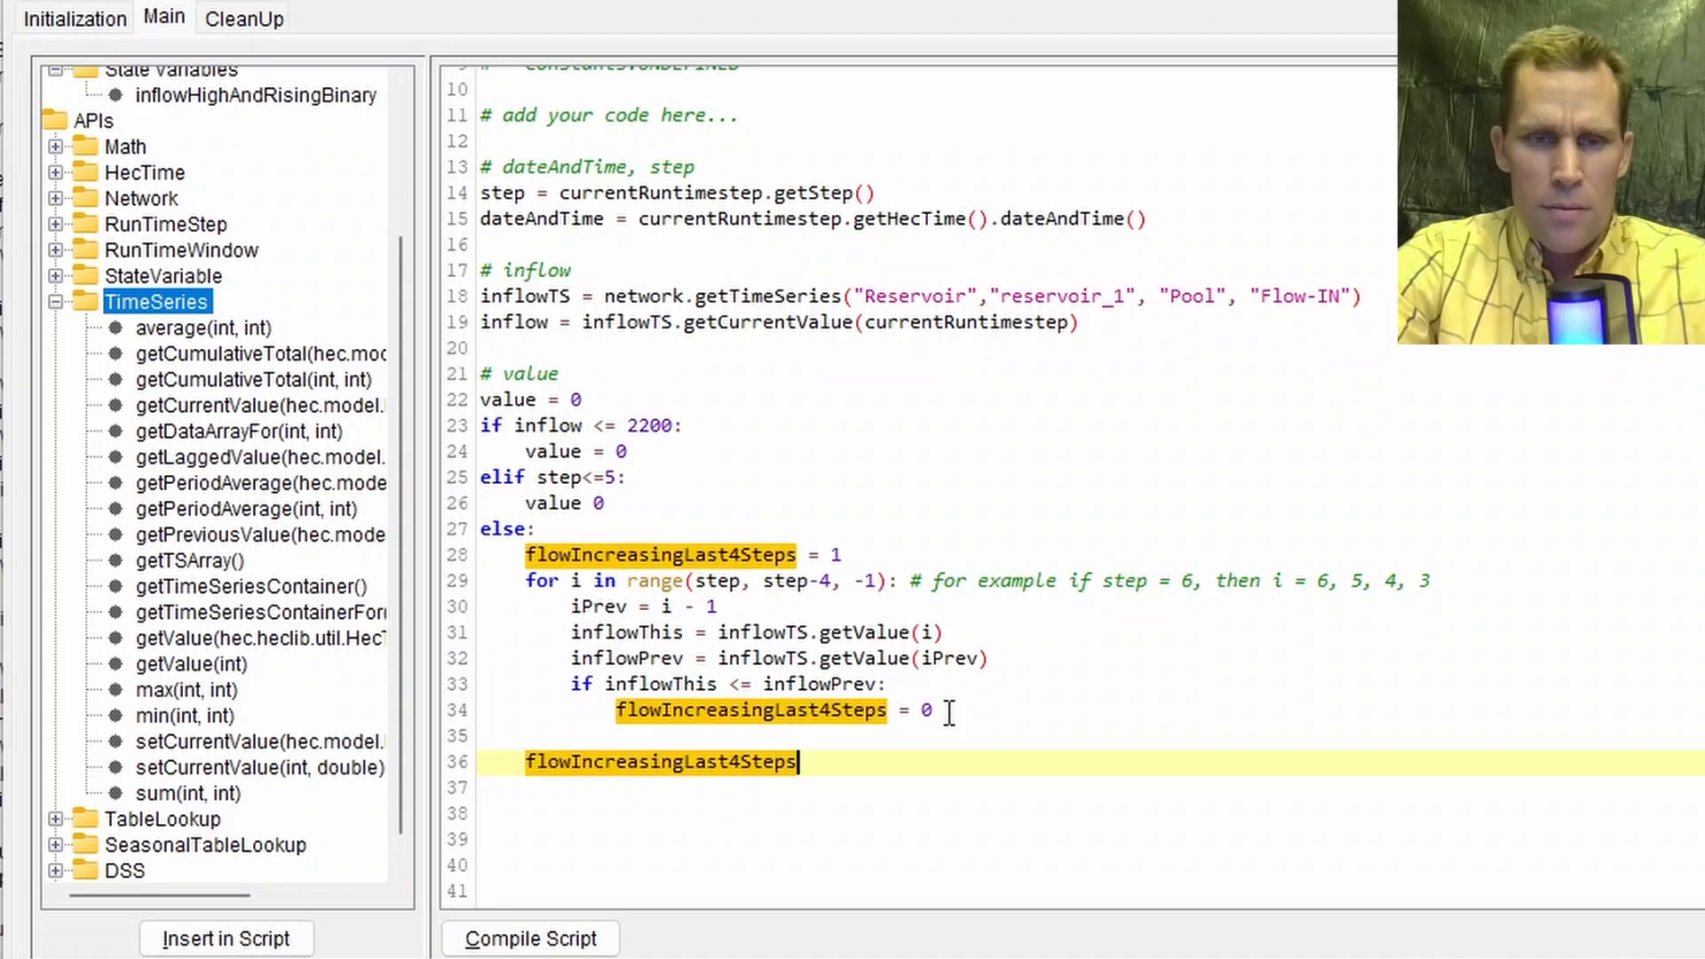
{"action": "type", "text": "if"}
{"action": "key", "text": "End"}
{"action": "type", "text": "==1:"}
{"action": "key", "text": "Return"}
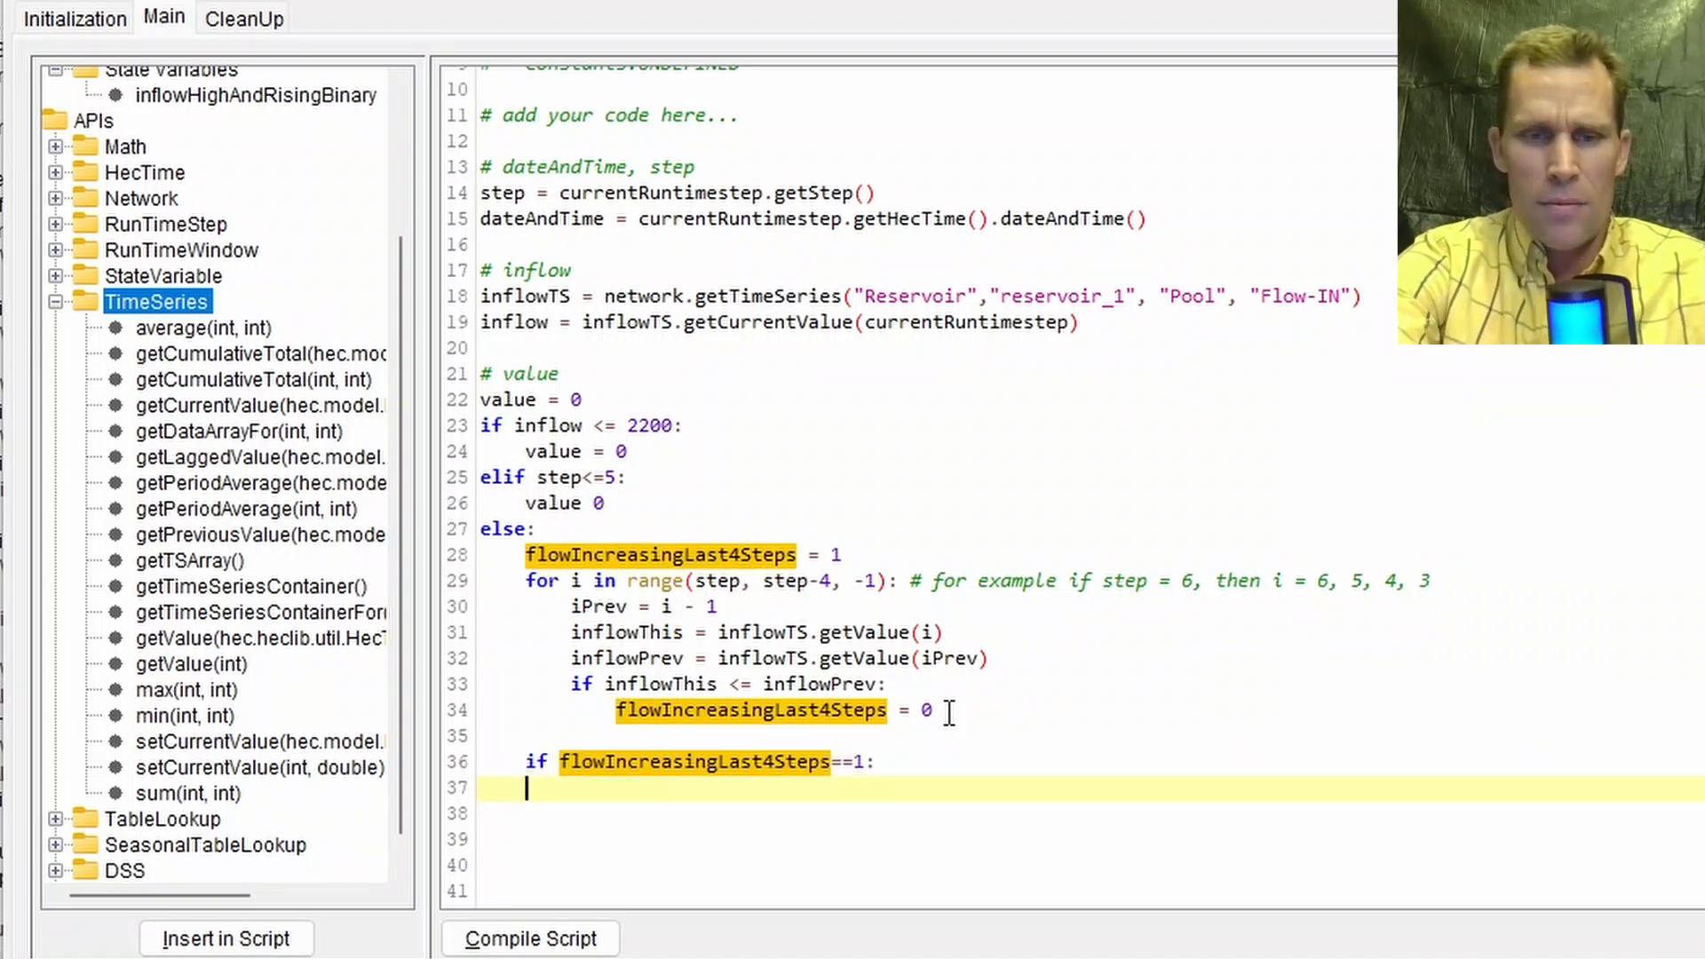
Step: Inside the flowIncreasingLast4Steps==1 condition, add the assignment value = 1
{"action": "type", "text": "value = 1"}
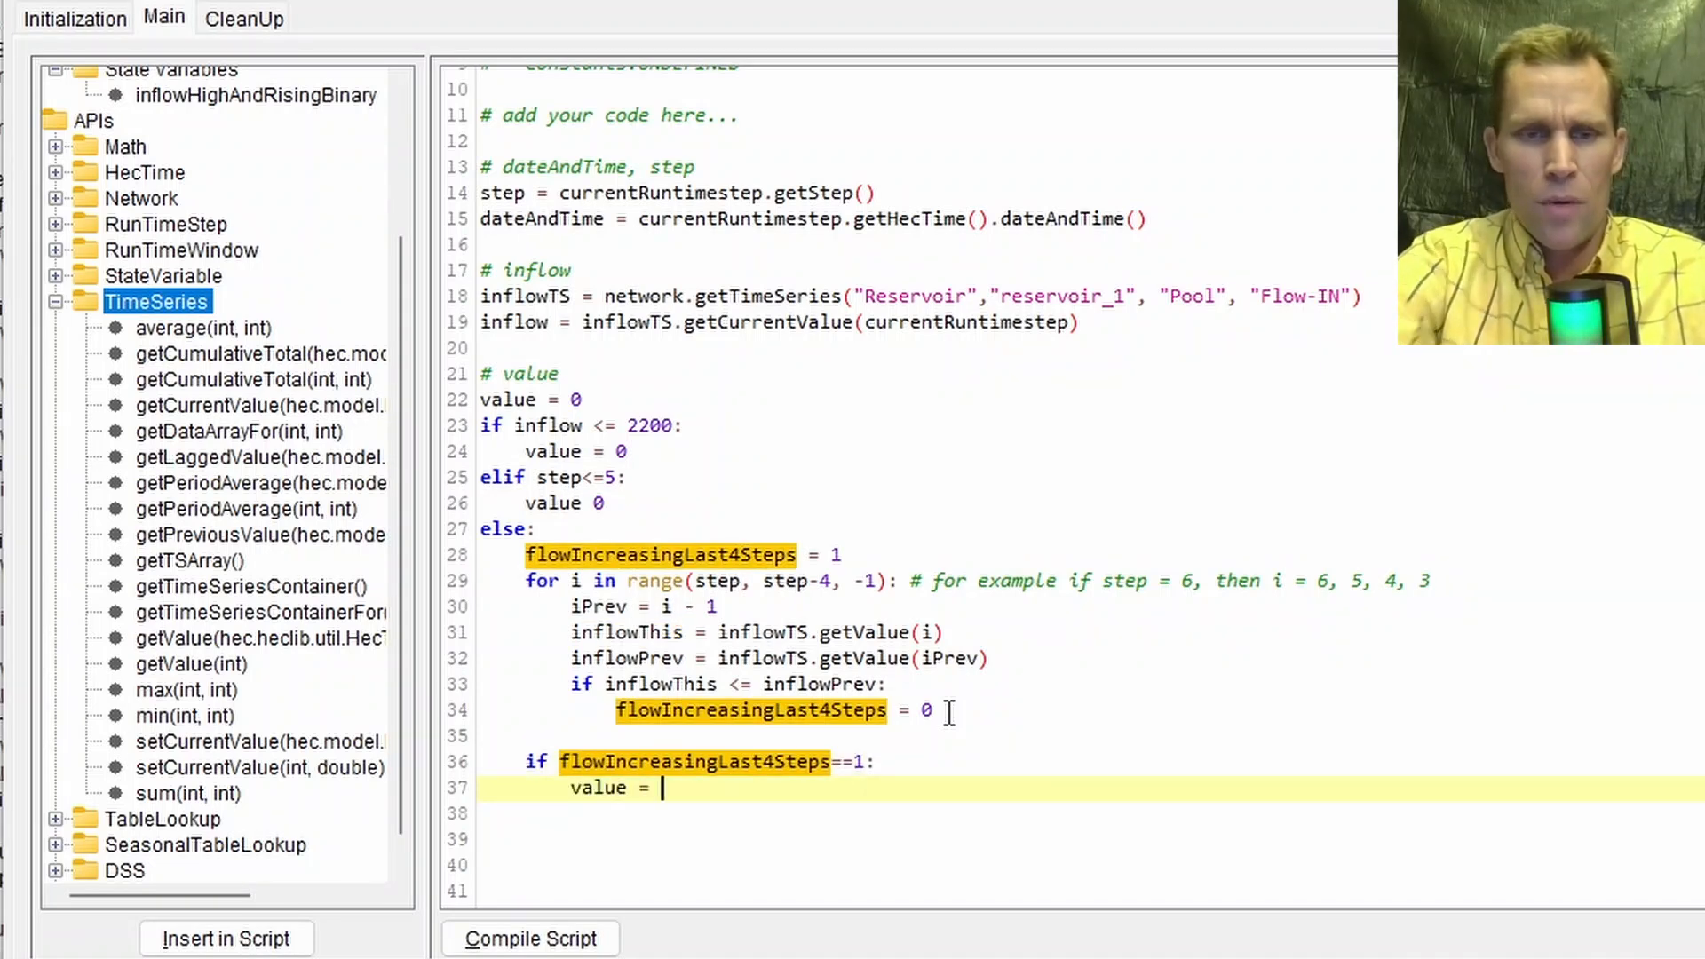
{"action": "left_click", "coordinate": [565, 502]}
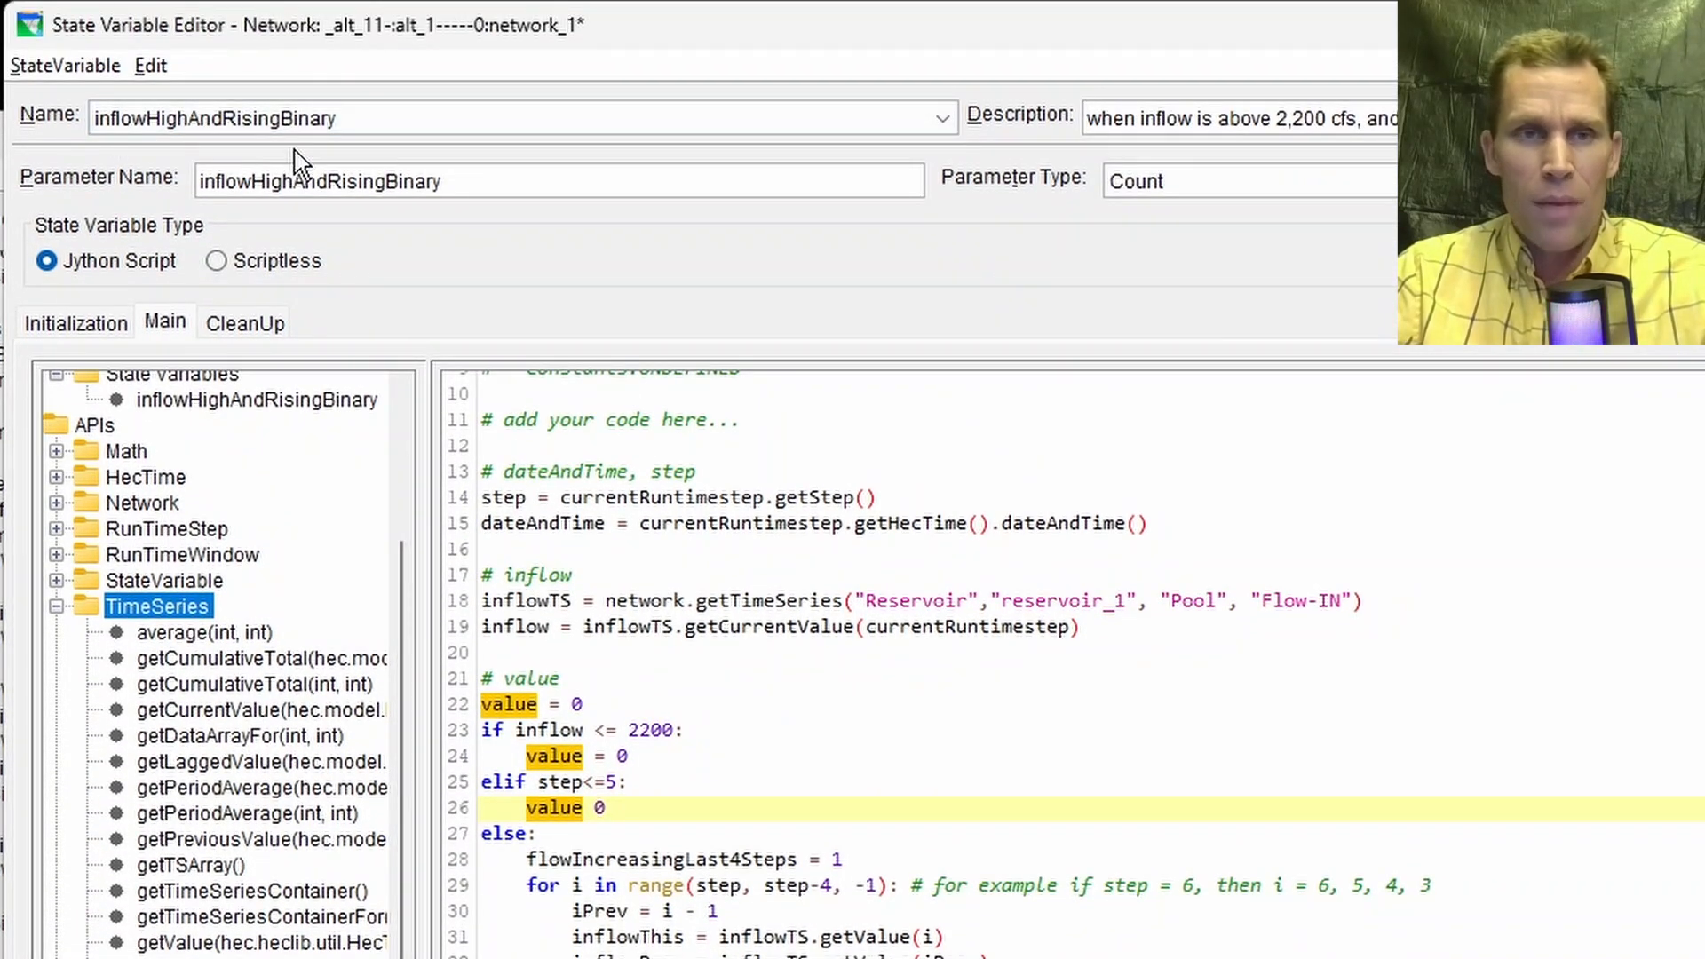
{"action": "scroll", "coordinate": [723, 943], "scroll_direction": "down", "scroll_amount": 1}
{"action": "left_click", "coordinate": [724, 941]}
{"action": "scroll", "coordinate": [724, 942], "scroll_direction": "down", "scroll_amount": 2}
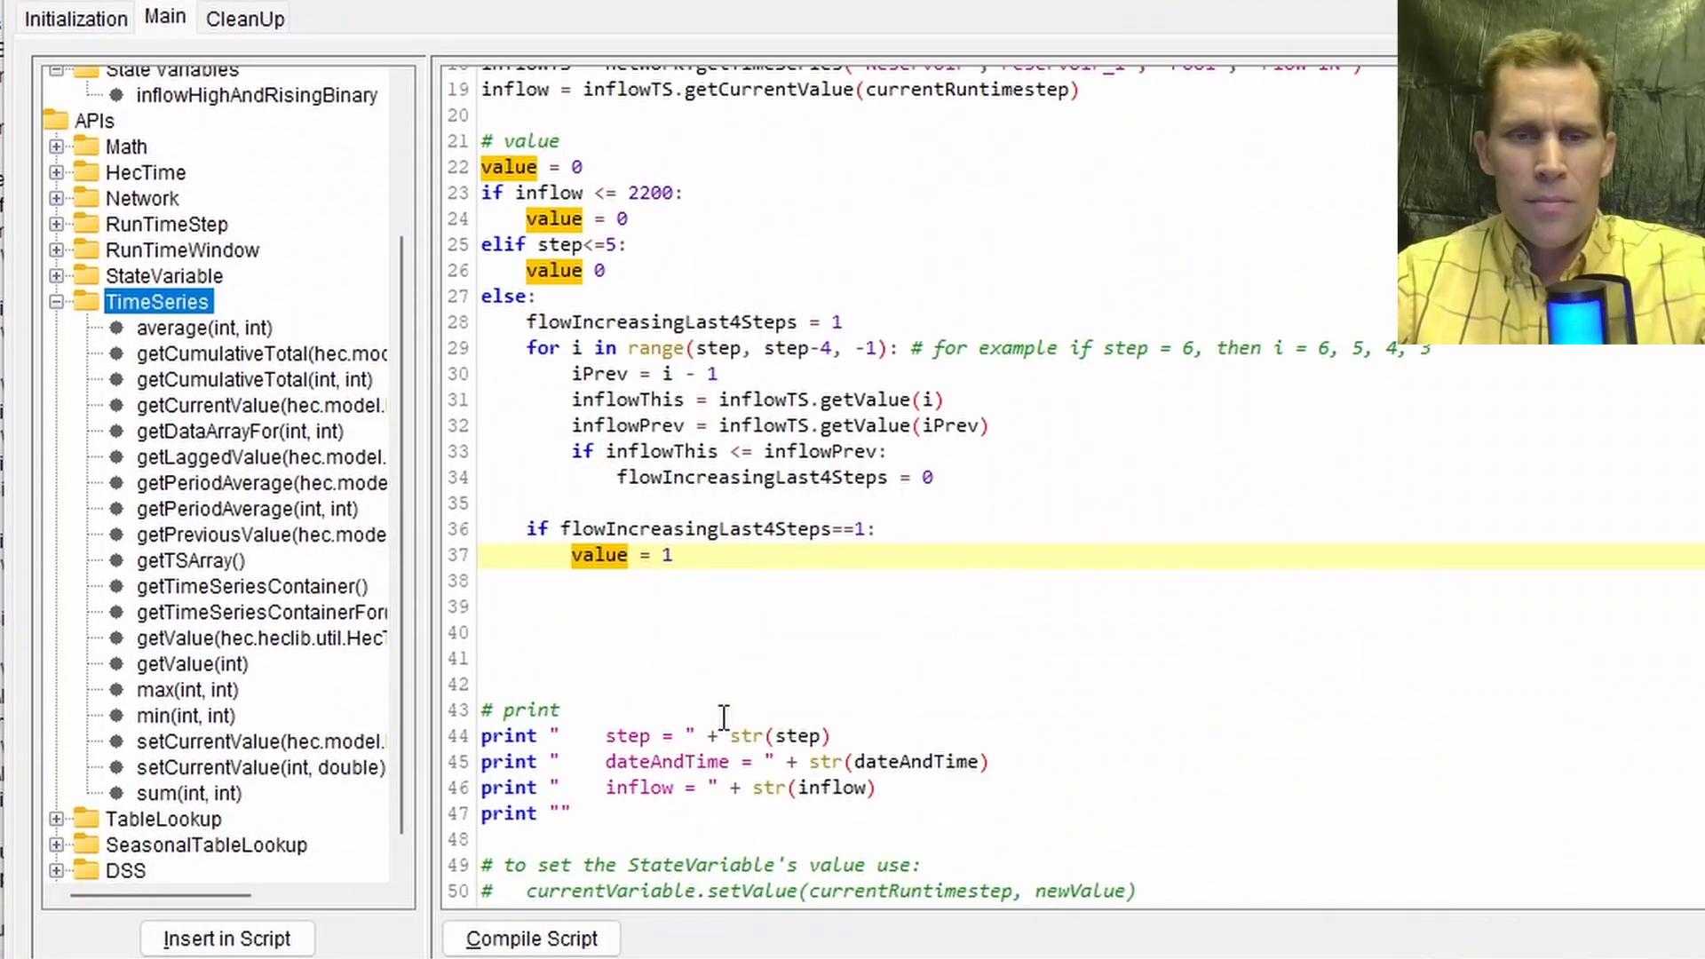
Step: Duplicate the inflow print line below itself and replace inflow with value in both the label and the str() argument
{"action": "double_click", "coordinate": [597, 555]}
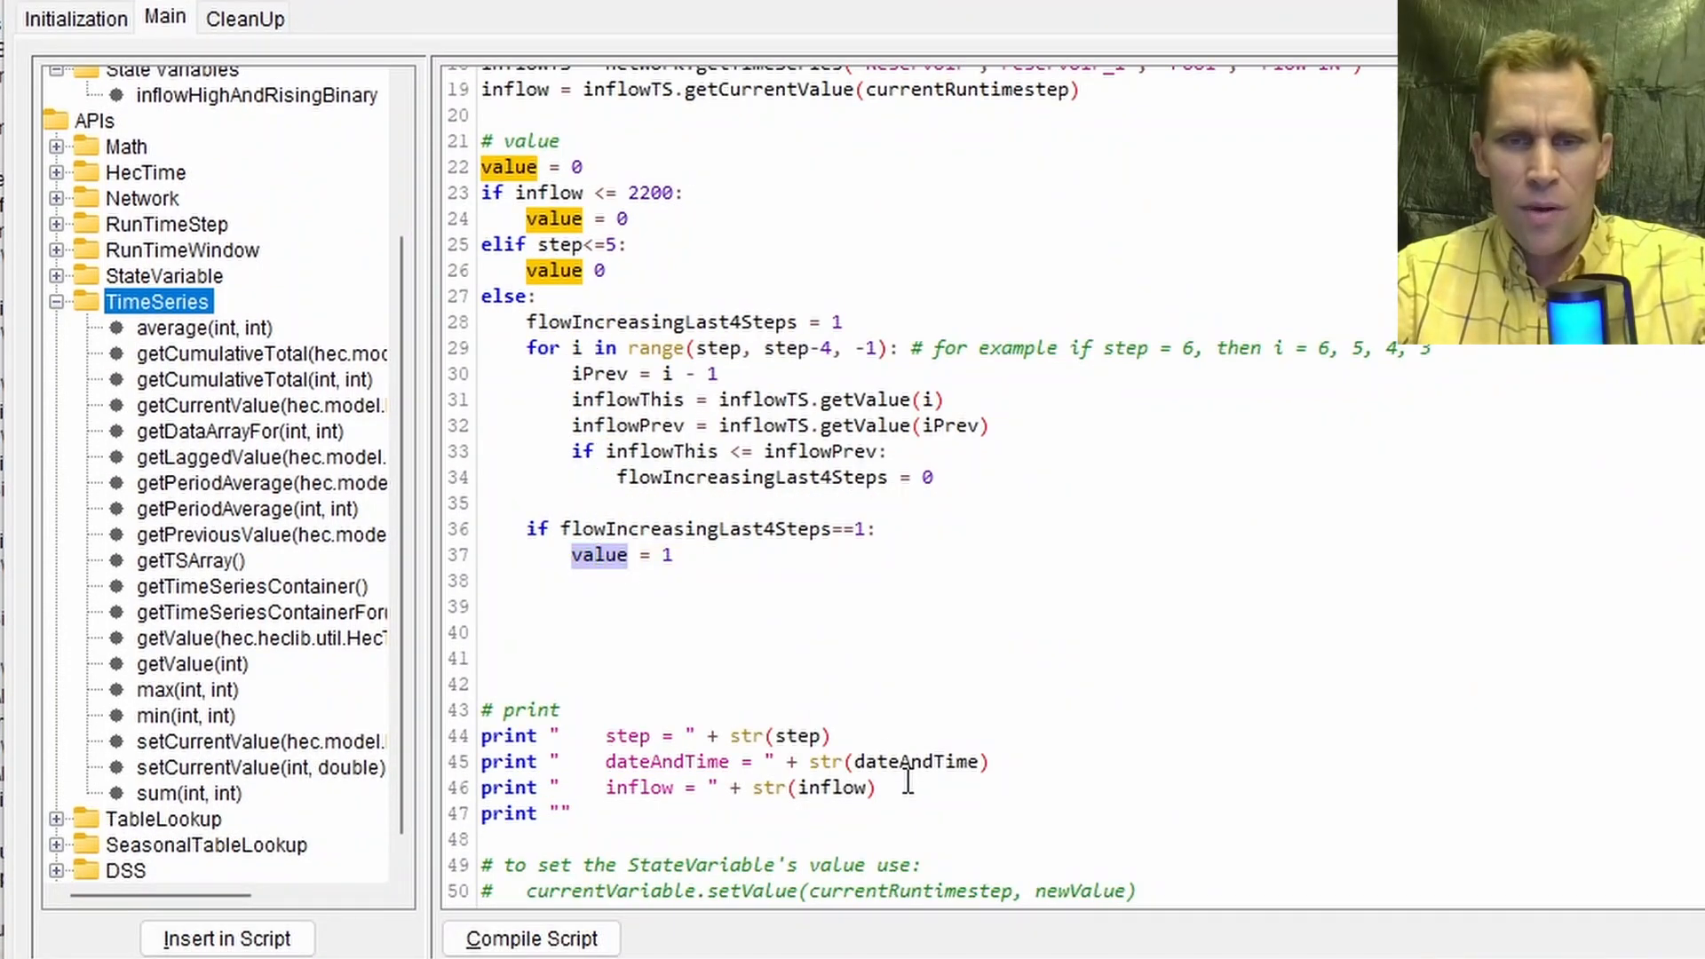
{"action": "left_click_drag", "start_coordinate": [907, 782], "coordinate": [991, 761]}
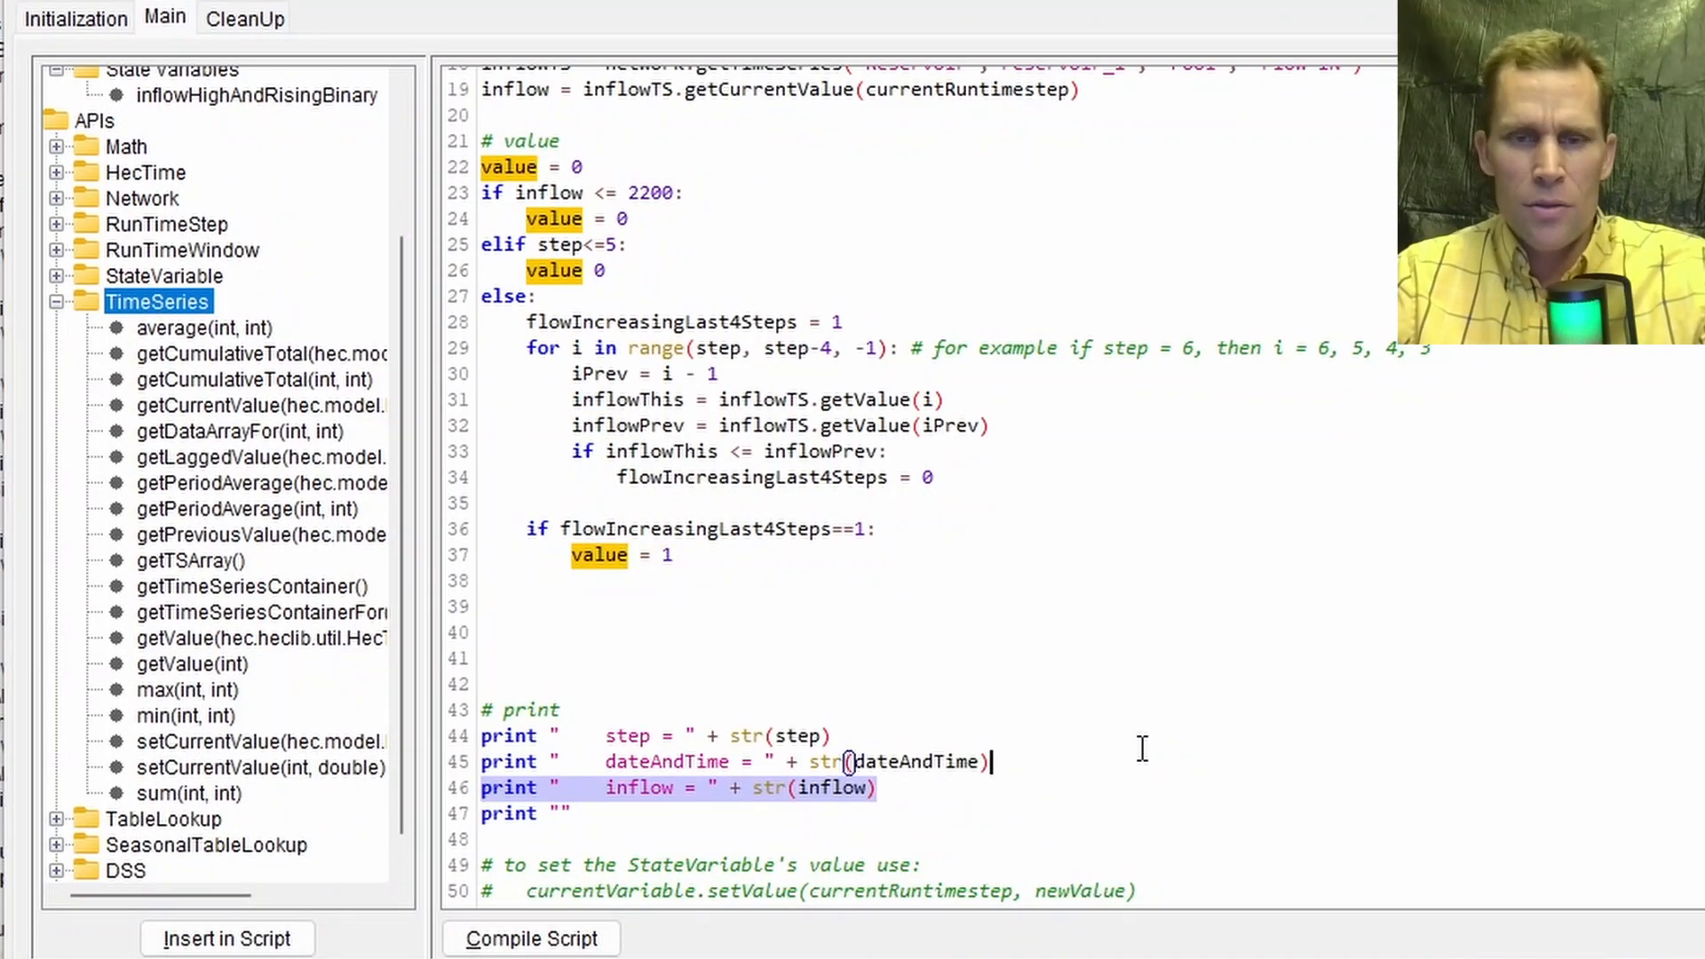
{"action": "key", "text": "ctrl+c"}
{"action": "key", "text": "ctrl+v"}
{"action": "key", "text": "ctrl+v"}
{"action": "double_click", "coordinate": [590, 555]}
{"action": "double_click", "coordinate": [829, 815]}
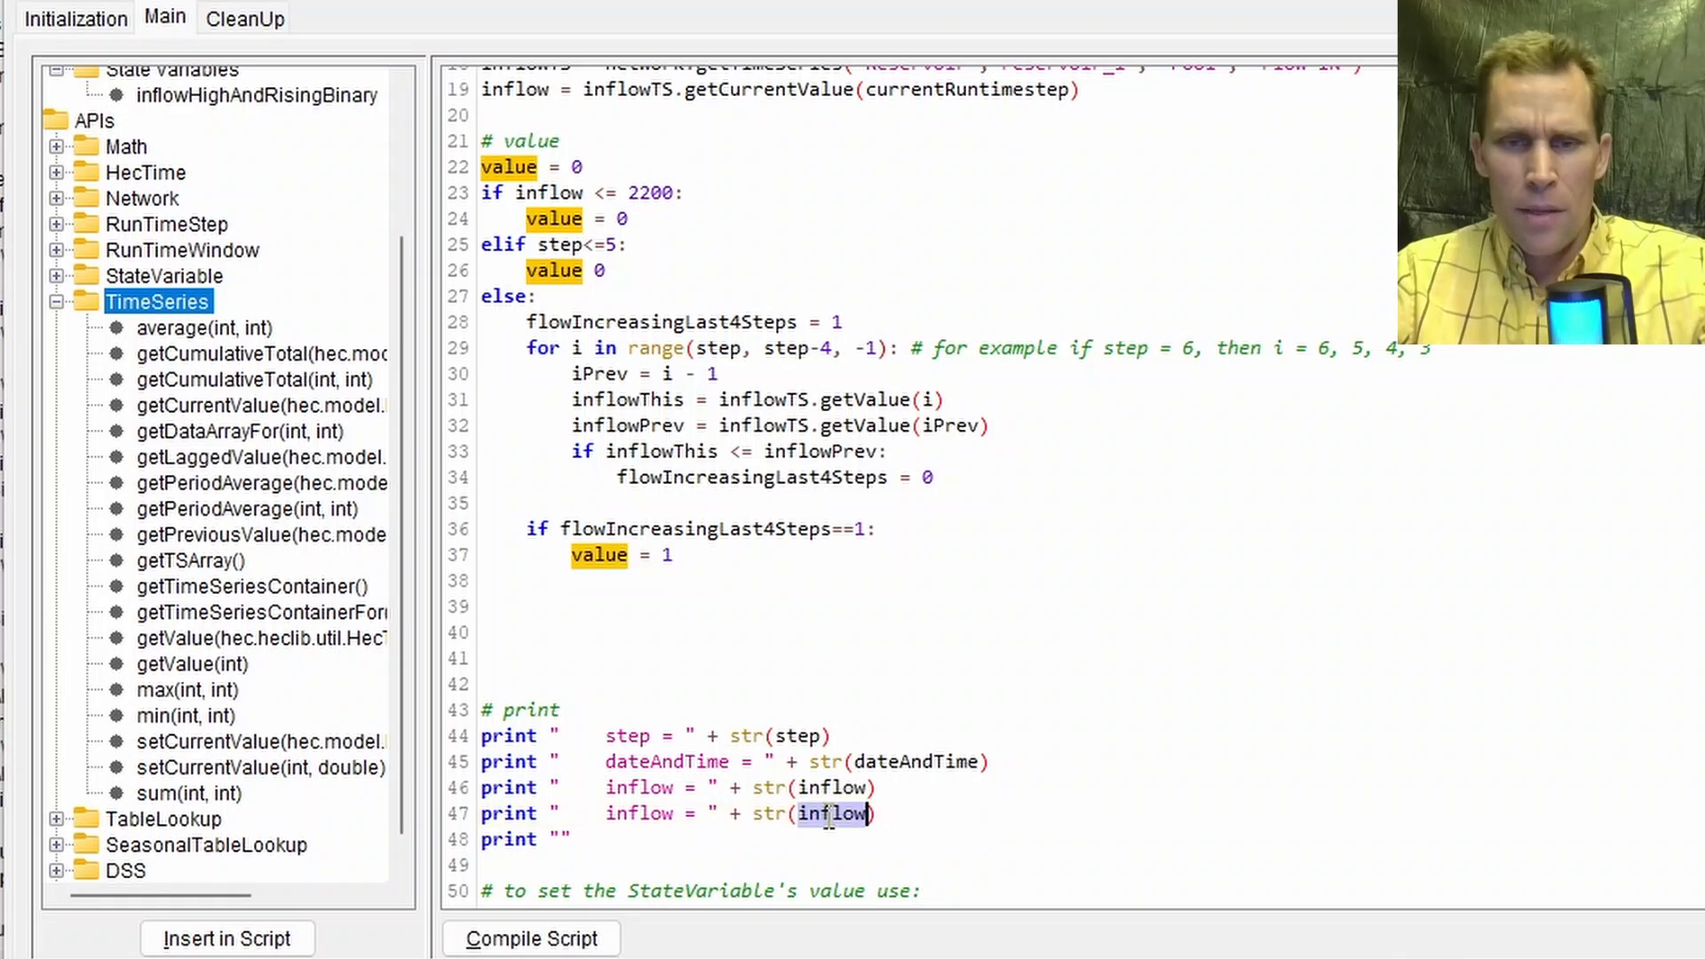
{"action": "key", "text": "ctrl+v"}
{"action": "double_click", "coordinate": [641, 815]}
{"action": "key", "text": "ctrl+v"}
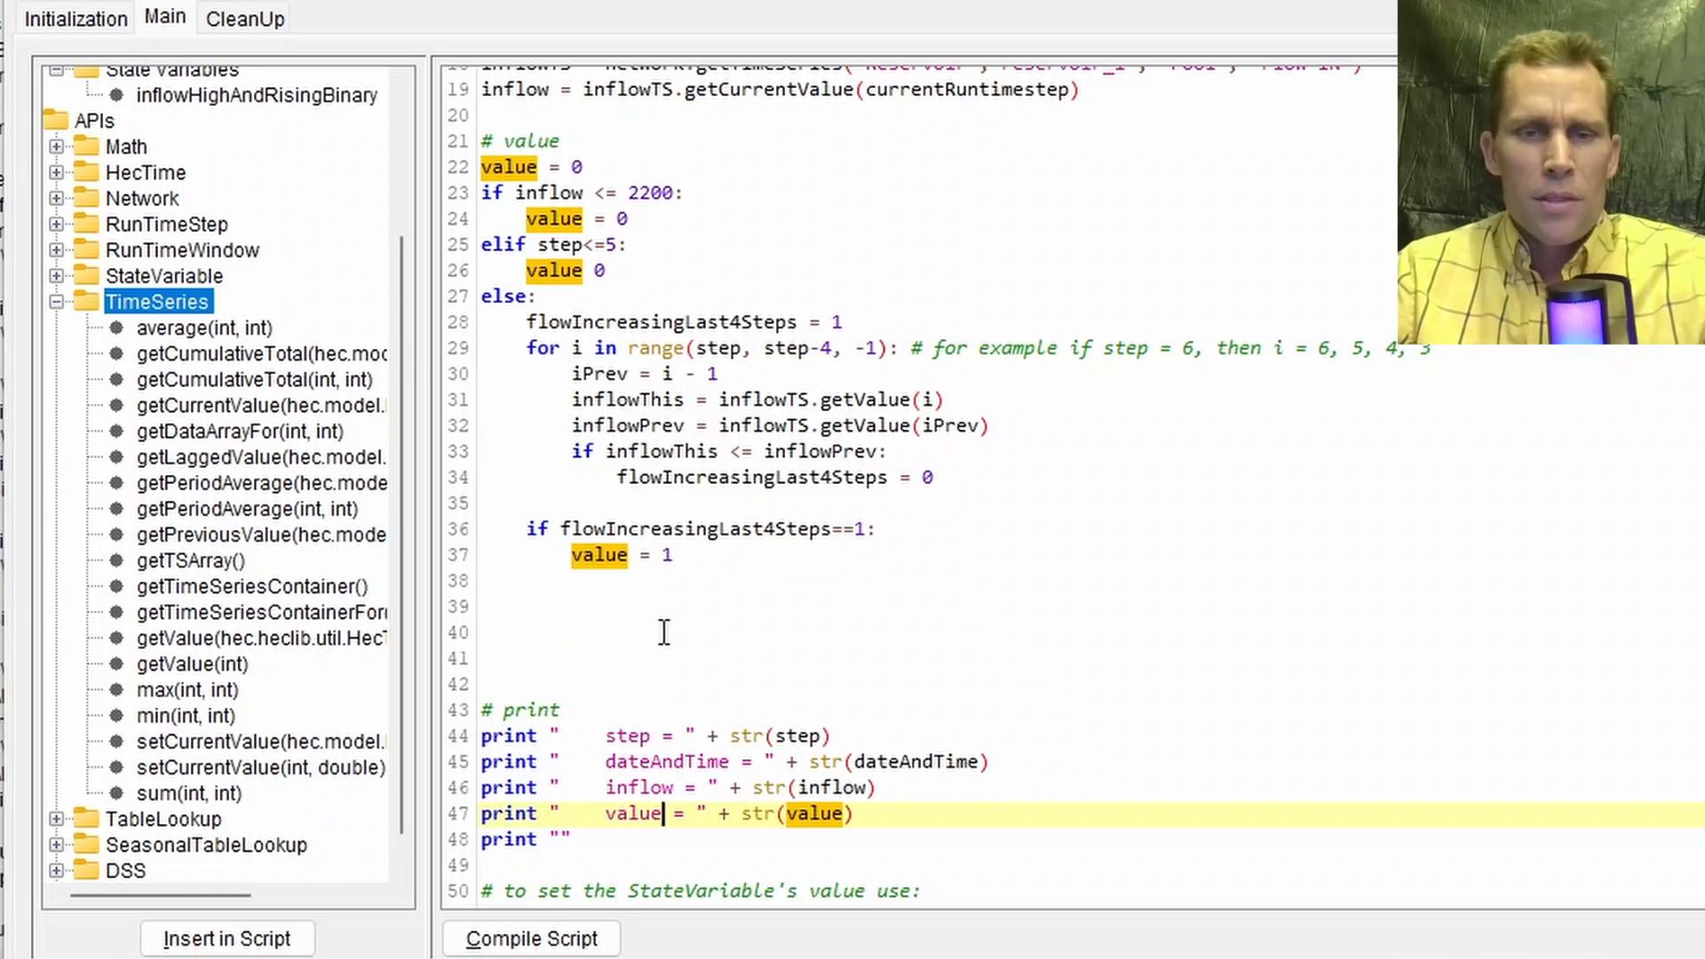
Step: Leave a blank line after the final value assignment, add the comment # setValue, and start a new line below it
{"action": "left_click", "coordinate": [560, 604]}
{"action": "type", "text": "#"}
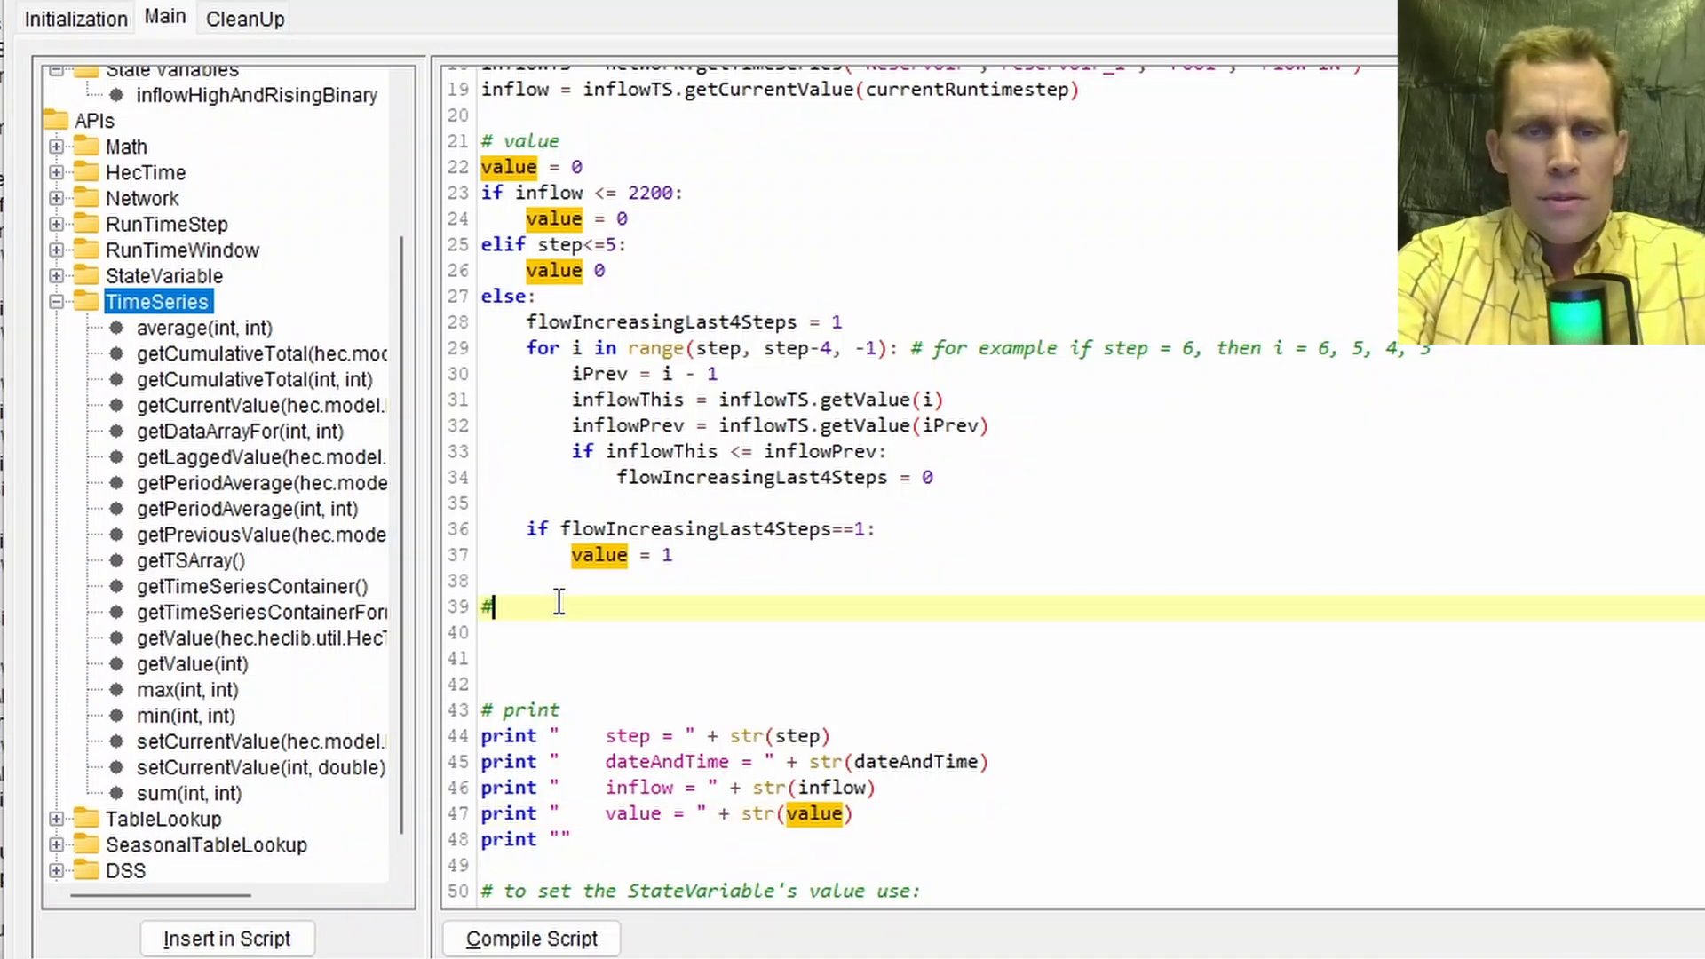
{"action": "type", "text": " setValue"}
{"action": "key", "text": "Return"}
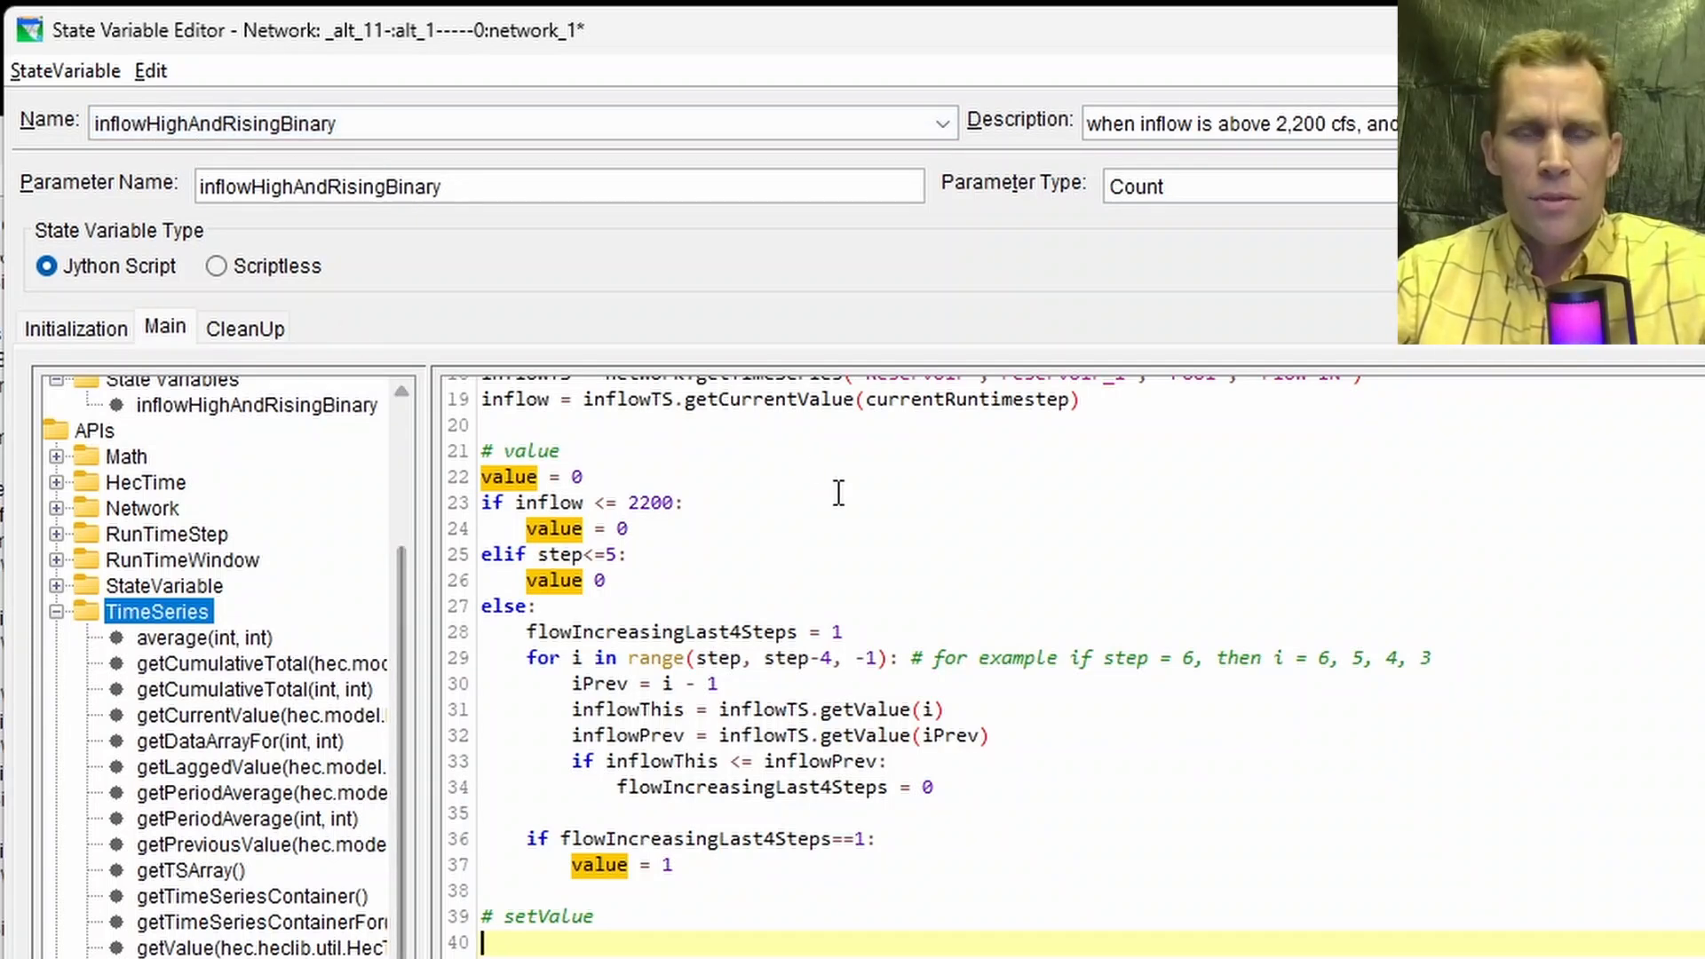
Step: Below the # setValue comment, enter currentVariable., copying the name from the header comments, and append the StateVariable API's setValue method
{"action": "scroll", "coordinate": [799, 577], "scroll_direction": "up", "scroll_amount": 6}
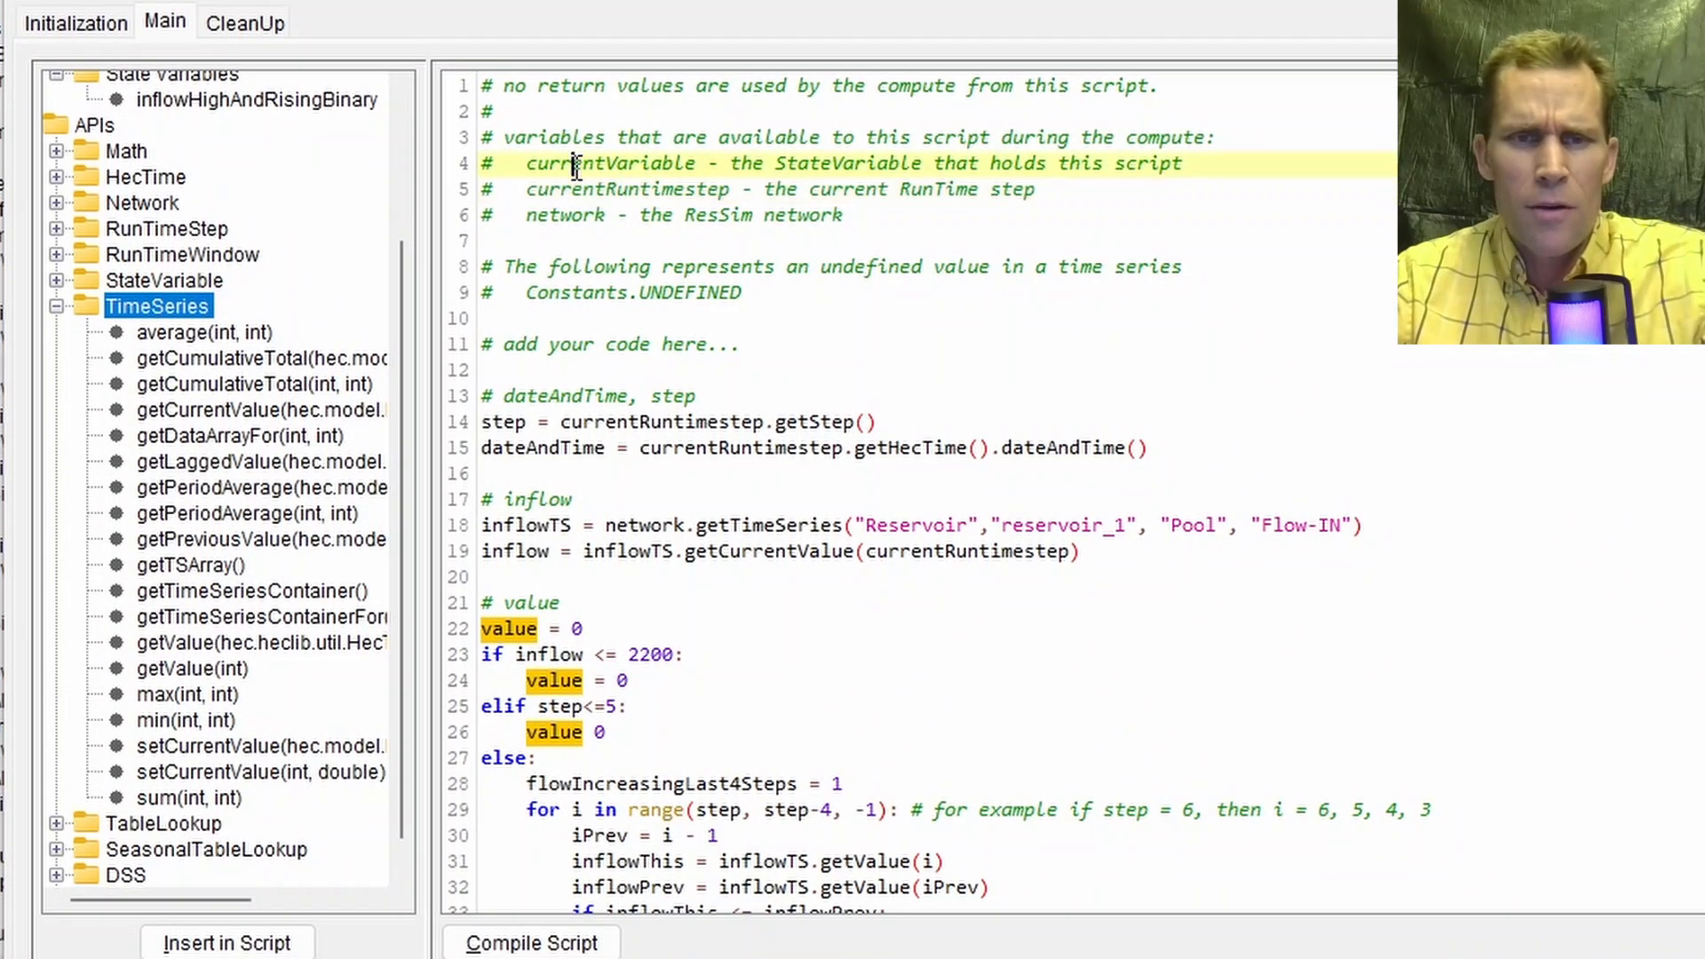
{"action": "double_click", "coordinate": [577, 468]}
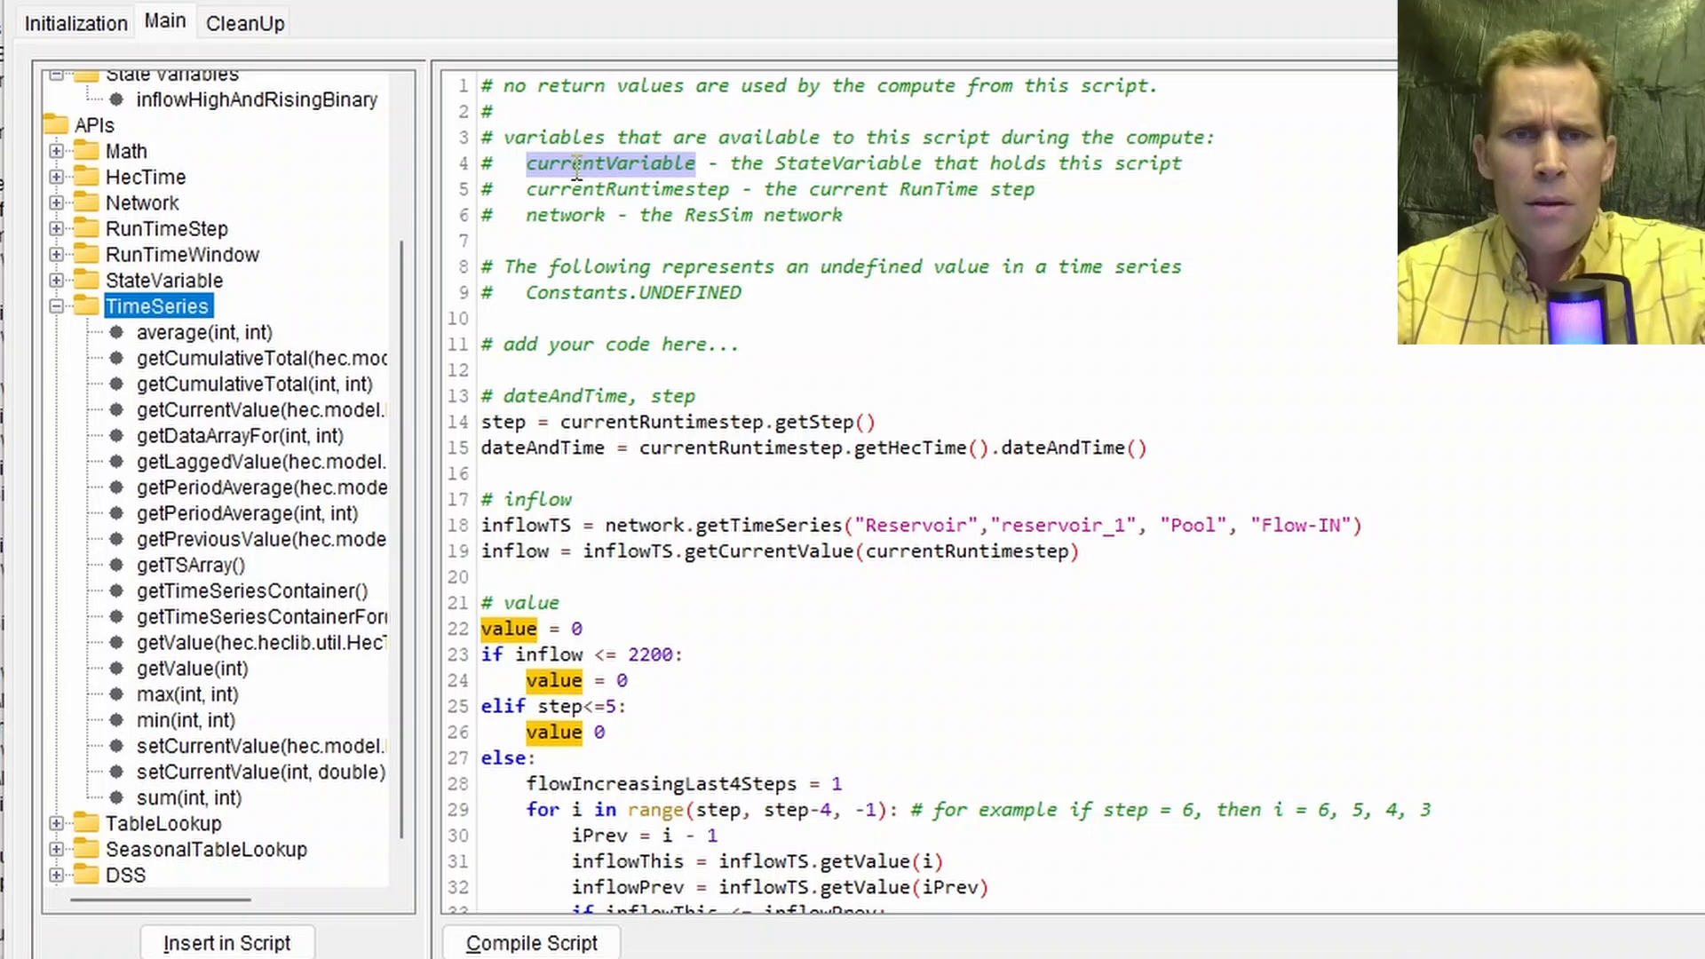
{"action": "scroll", "coordinate": [755, 386], "scroll_direction": "down", "scroll_amount": 7}
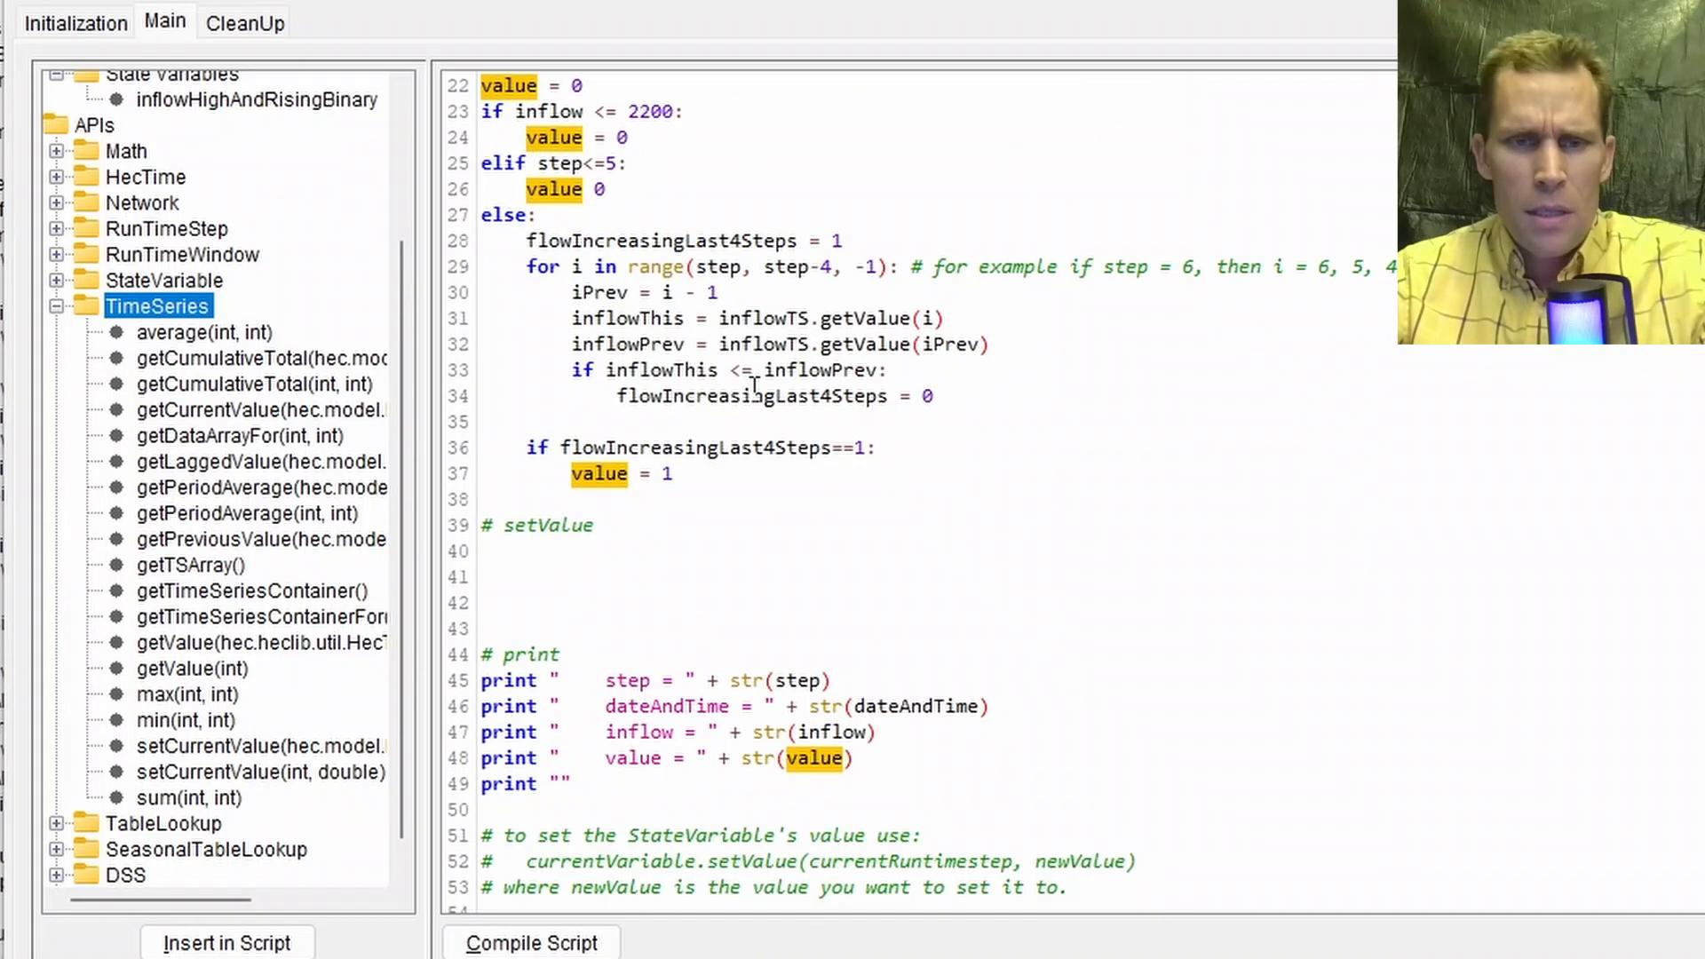
{"action": "left_click", "coordinate": [562, 549]}
{"action": "key", "text": "ctrl+v"}
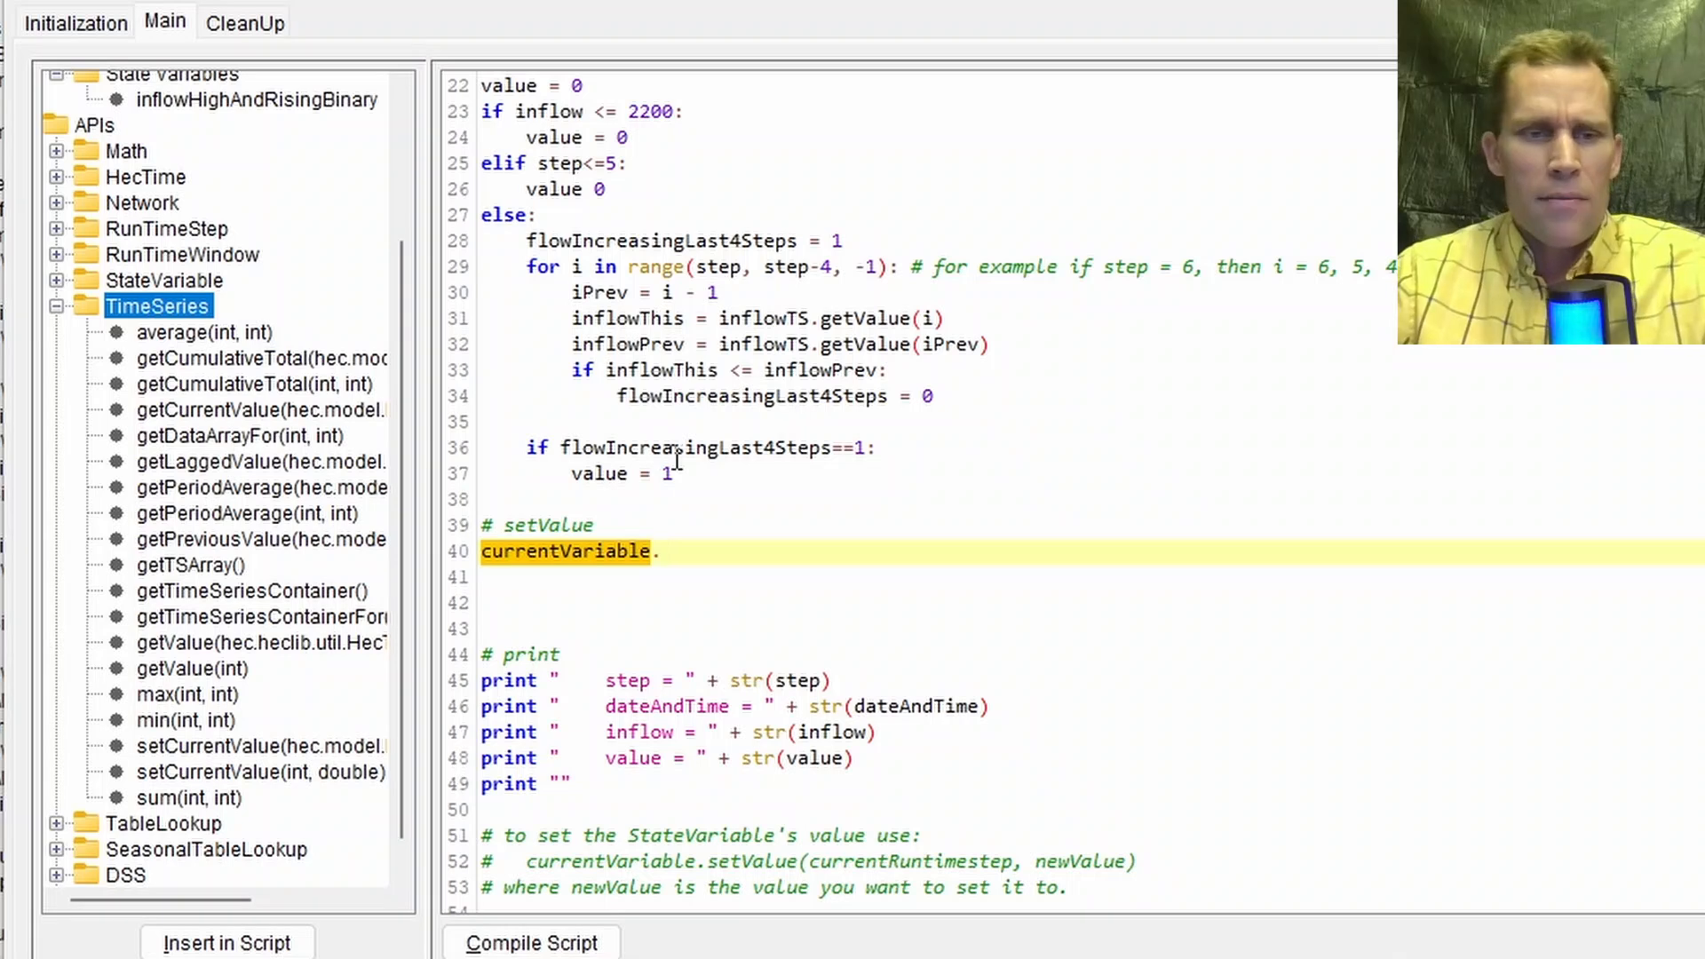
{"action": "left_click", "coordinate": [57, 281]}
{"action": "scroll", "coordinate": [258, 502], "scroll_direction": "down", "scroll_amount": 1}
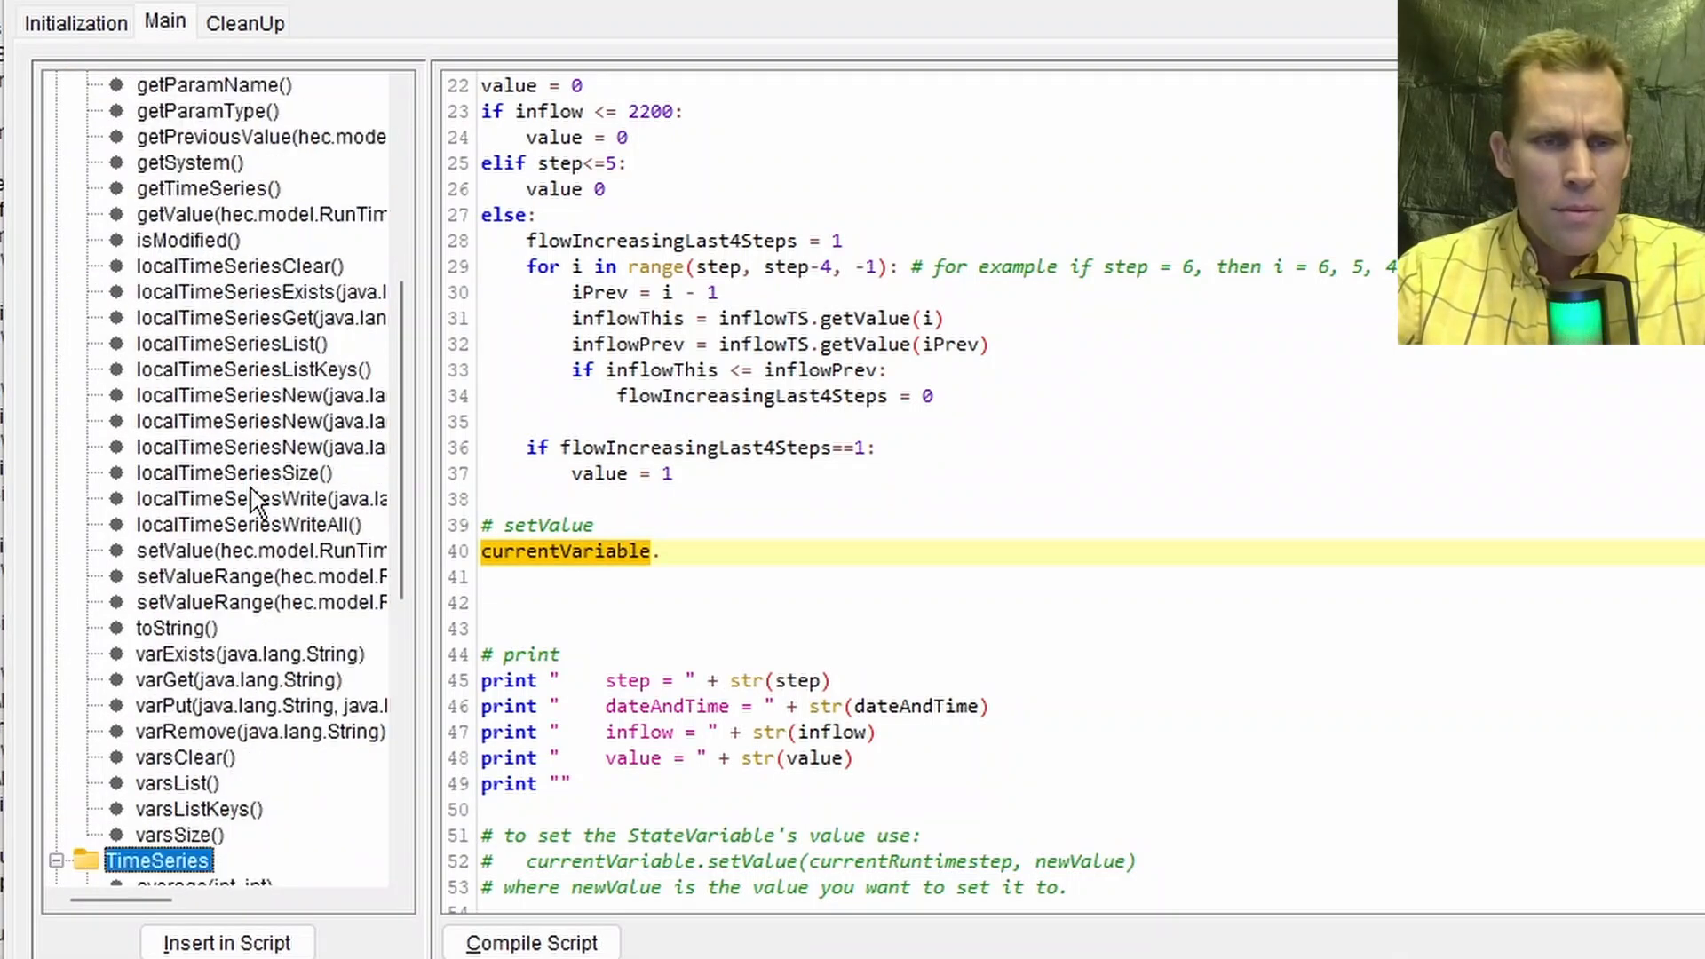
{"action": "double_click", "coordinate": [195, 551]}
Step: Replace the setValue placeholders so the line reads currentVariable.setValue(currentRuntimestep, value)
{"action": "left_click_drag", "start_coordinate": [763, 552], "coordinate": [999, 552]}
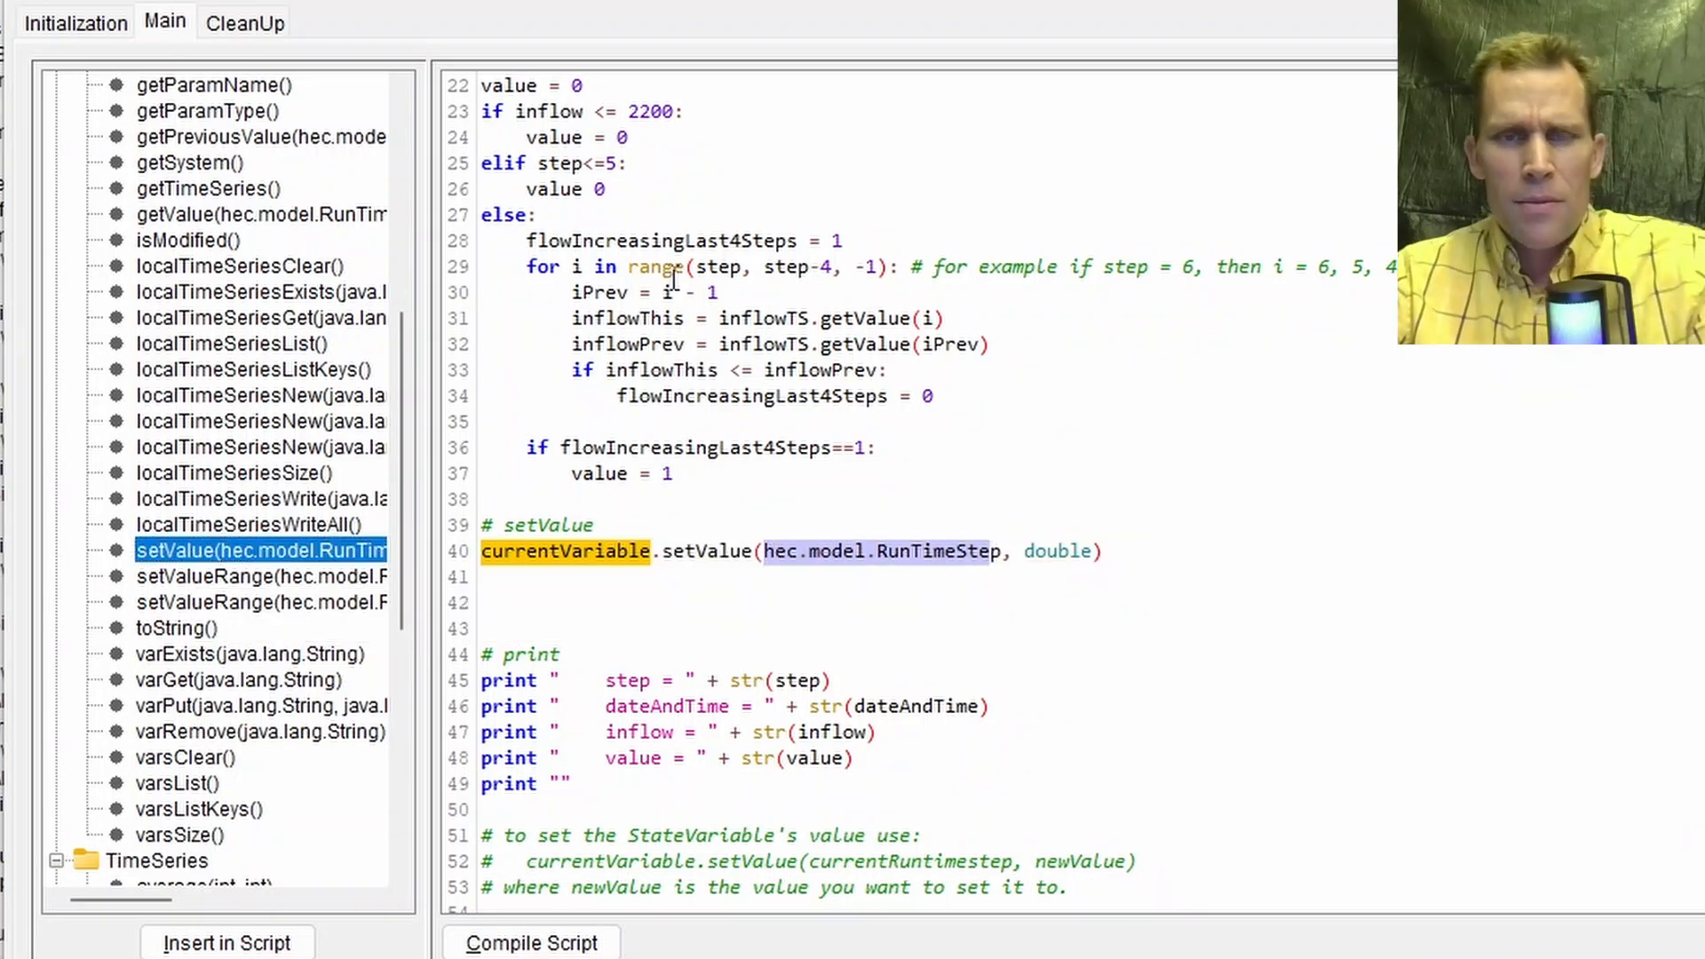
{"action": "scroll", "coordinate": [673, 280], "scroll_direction": "up", "scroll_amount": 7}
{"action": "double_click", "coordinate": [605, 188]}
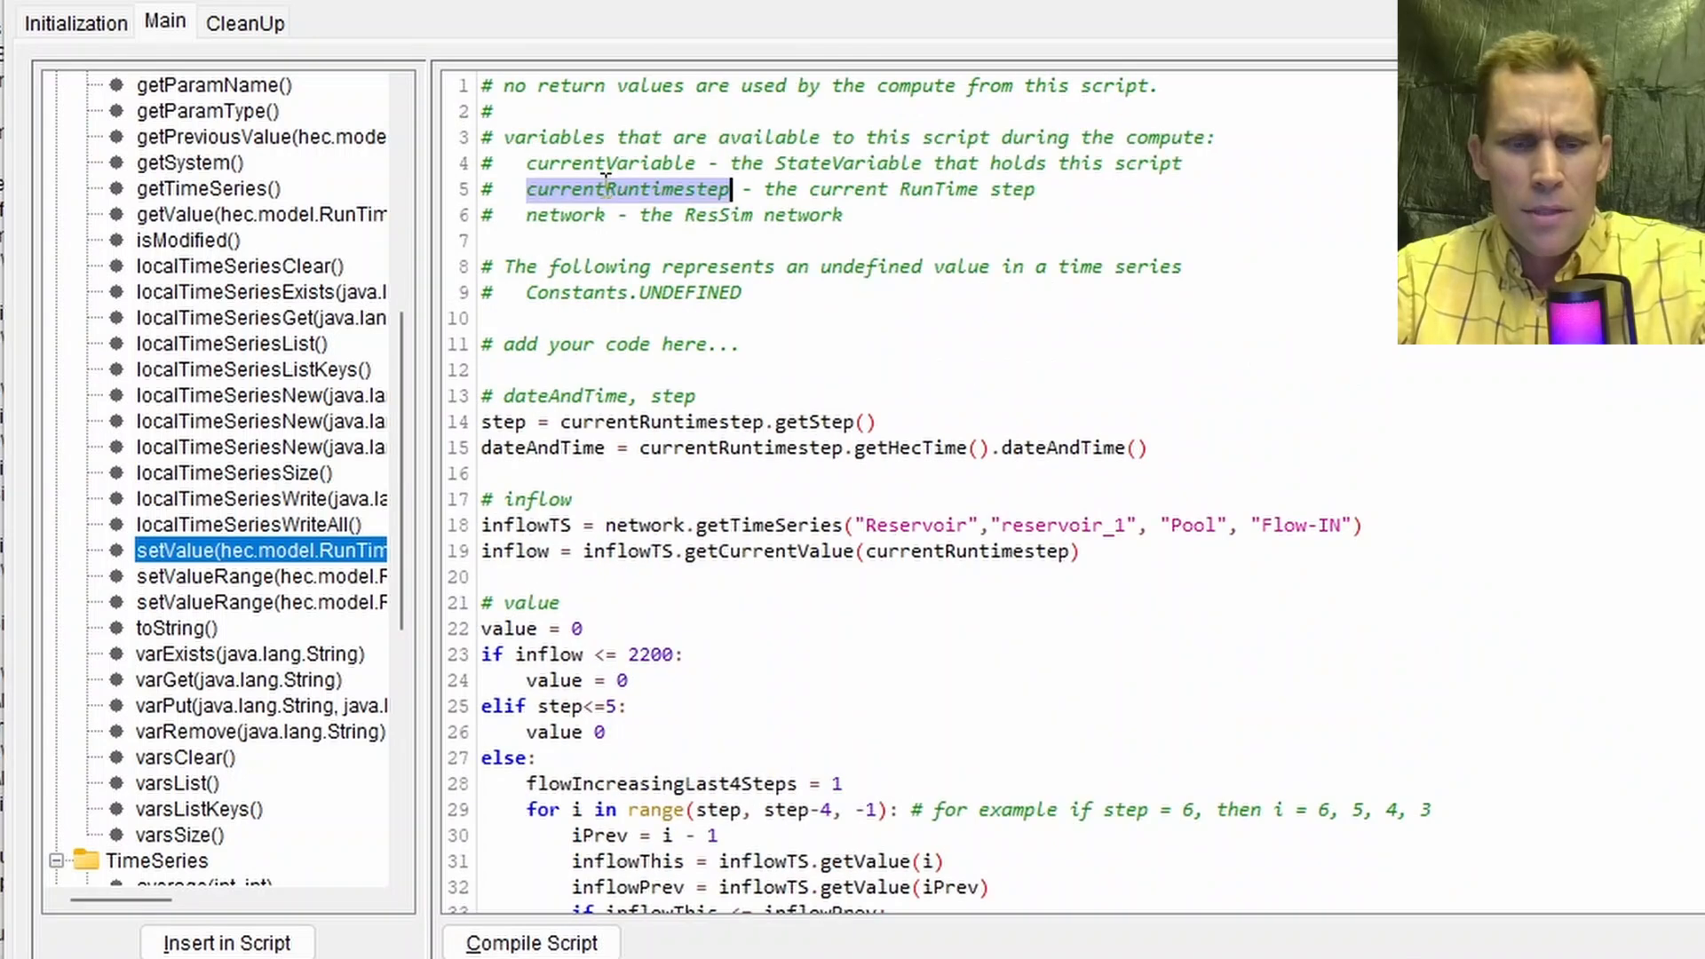
{"action": "scroll", "coordinate": [781, 293], "scroll_direction": "down", "scroll_amount": 2}
{"action": "left_click", "coordinate": [1002, 397]}
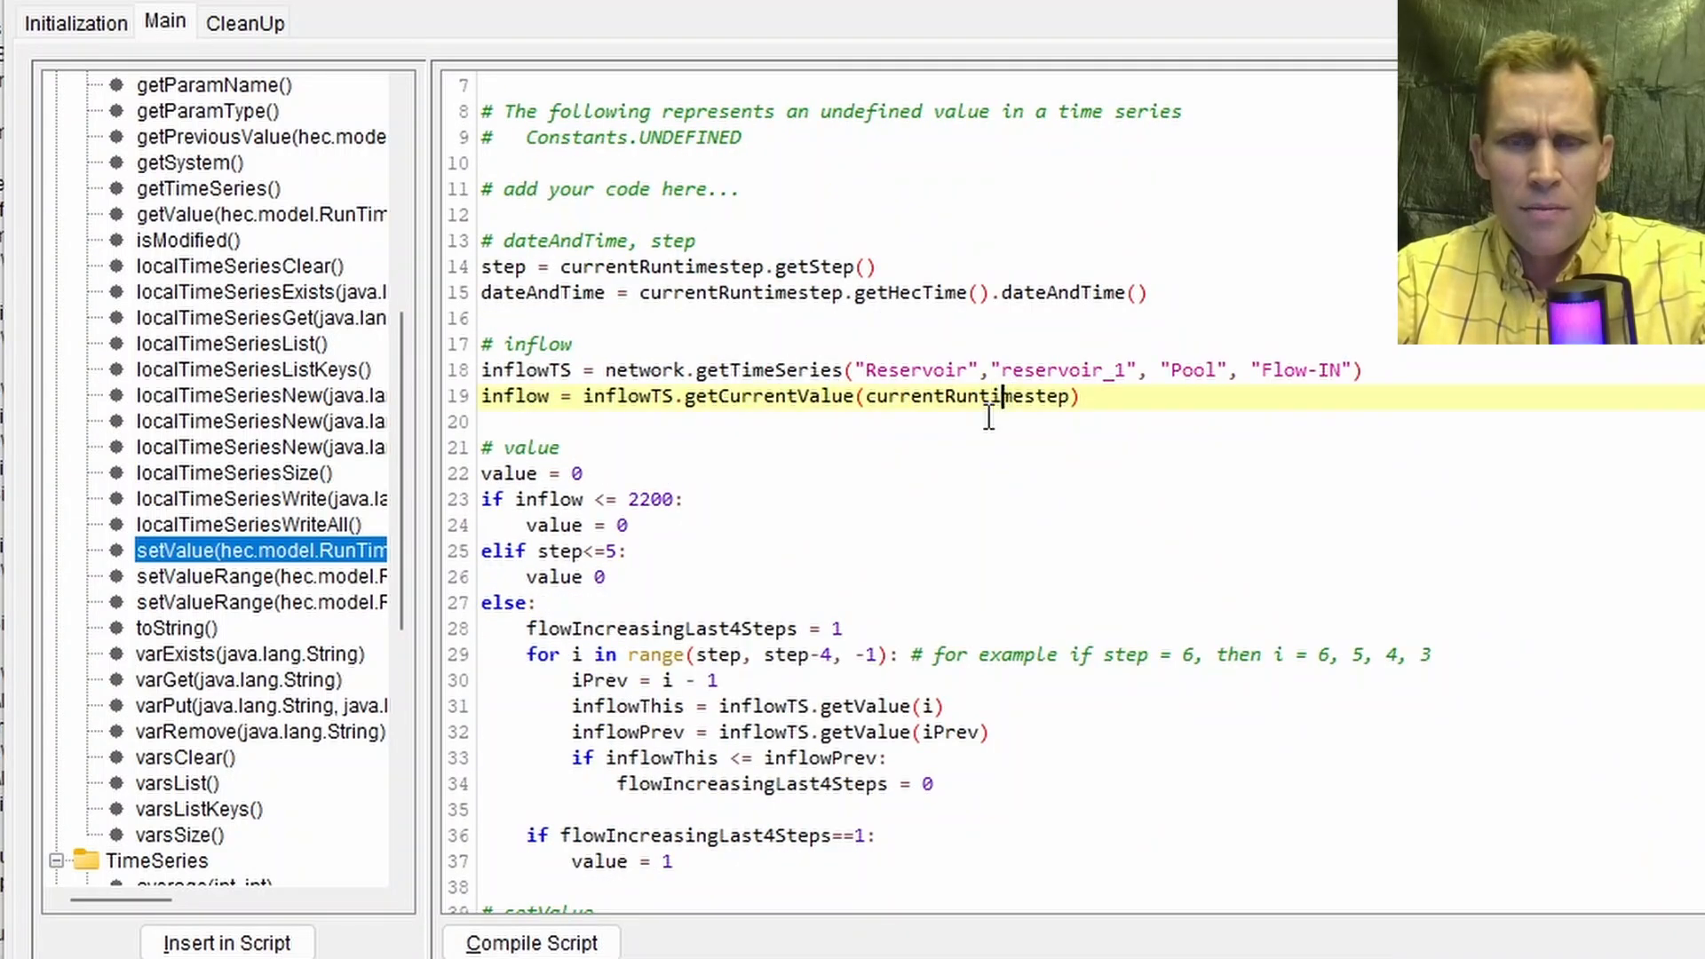
{"action": "scroll", "coordinate": [941, 538], "scroll_direction": "down", "scroll_amount": 5}
{"action": "left_click_drag", "start_coordinate": [763, 552], "coordinate": [1002, 552]}
{"action": "key", "text": "ctrl+v"}
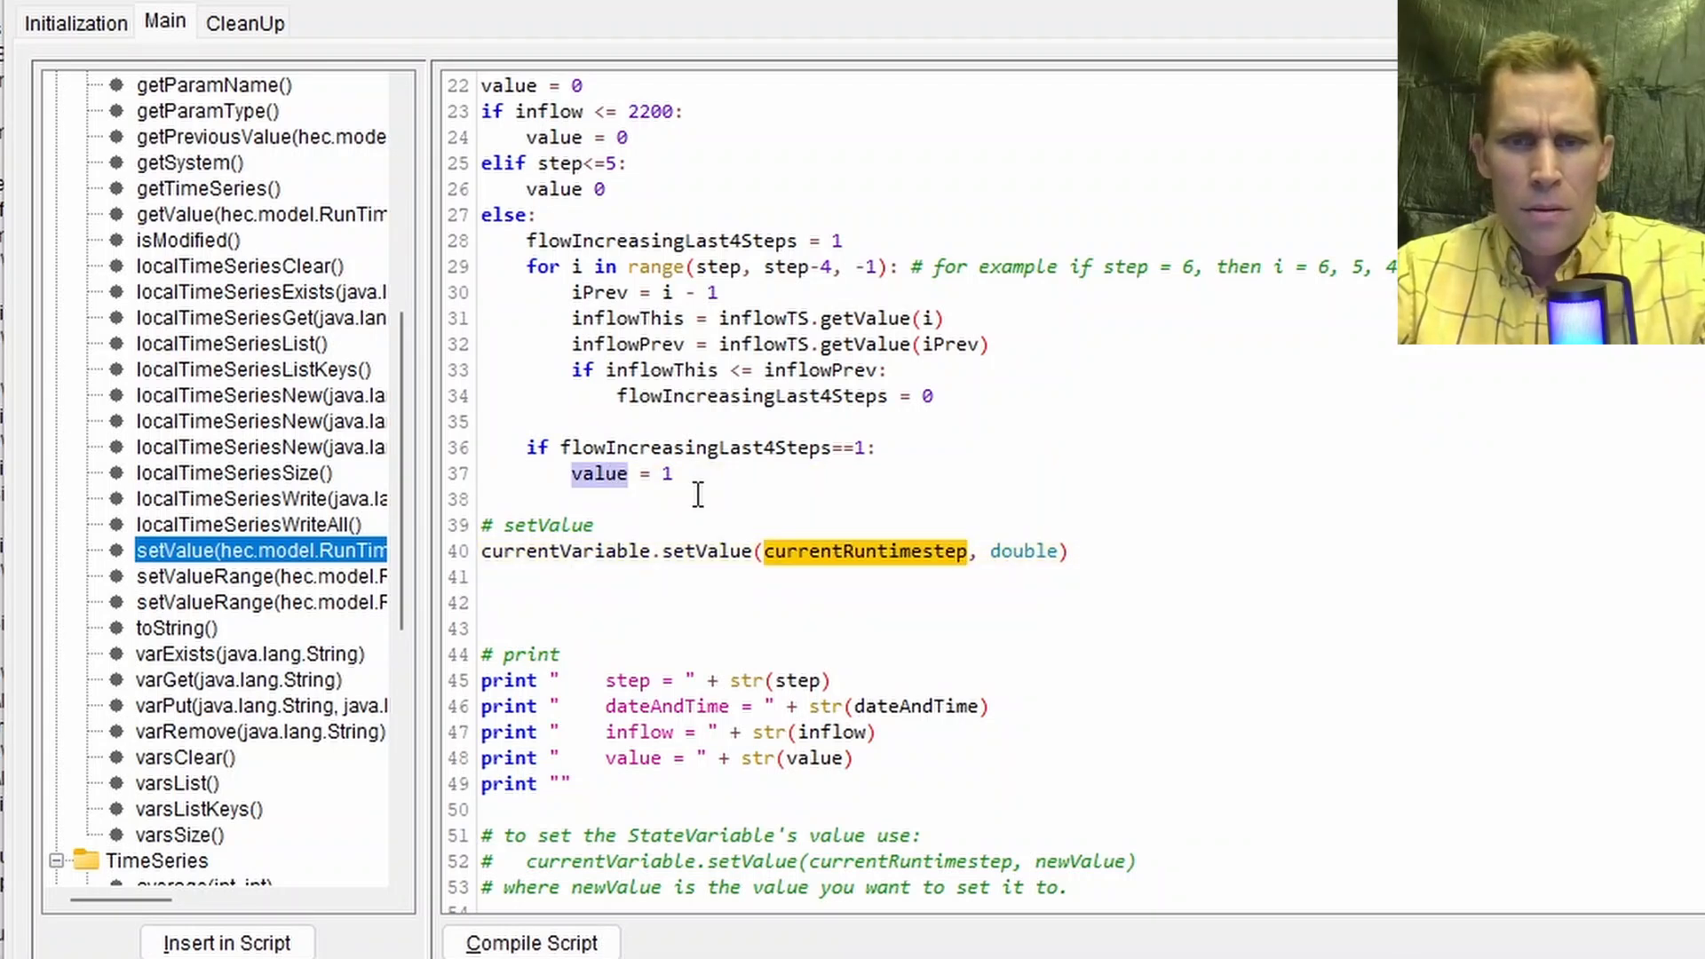
{"action": "double_click", "coordinate": [1026, 551]}
{"action": "type", "text": "value"}
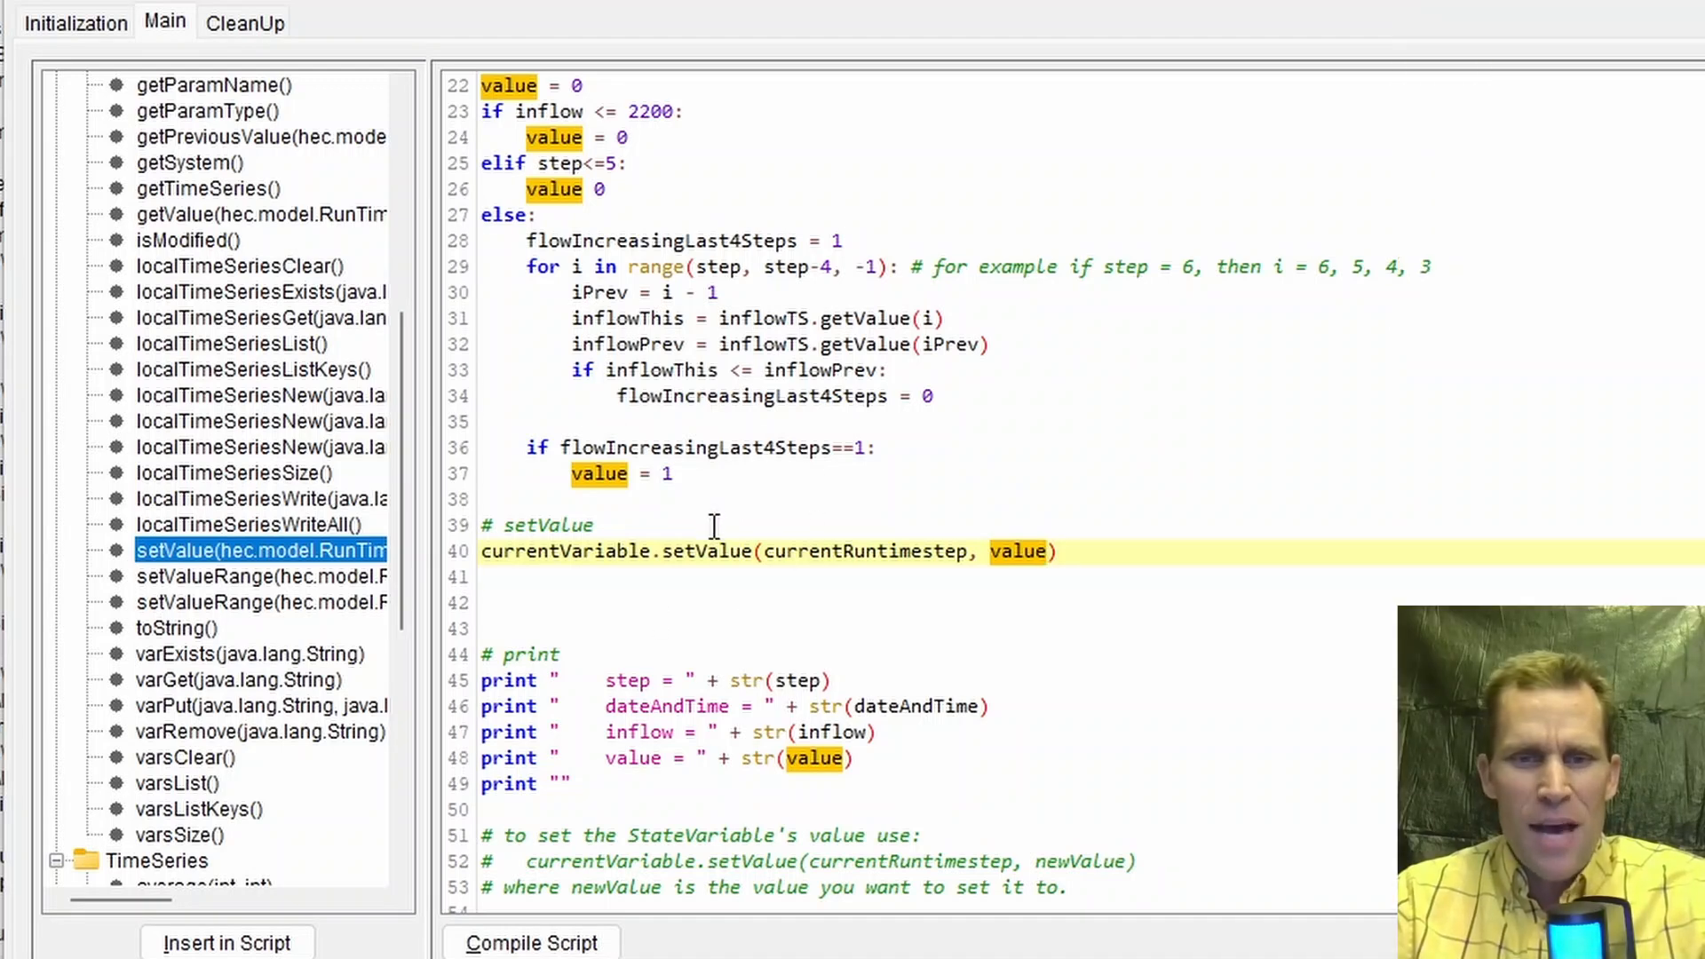
Step: Compile the script to check it, and correct the assignment under elif step<=5 to value = 0
{"action": "left_click", "coordinate": [557, 945]}
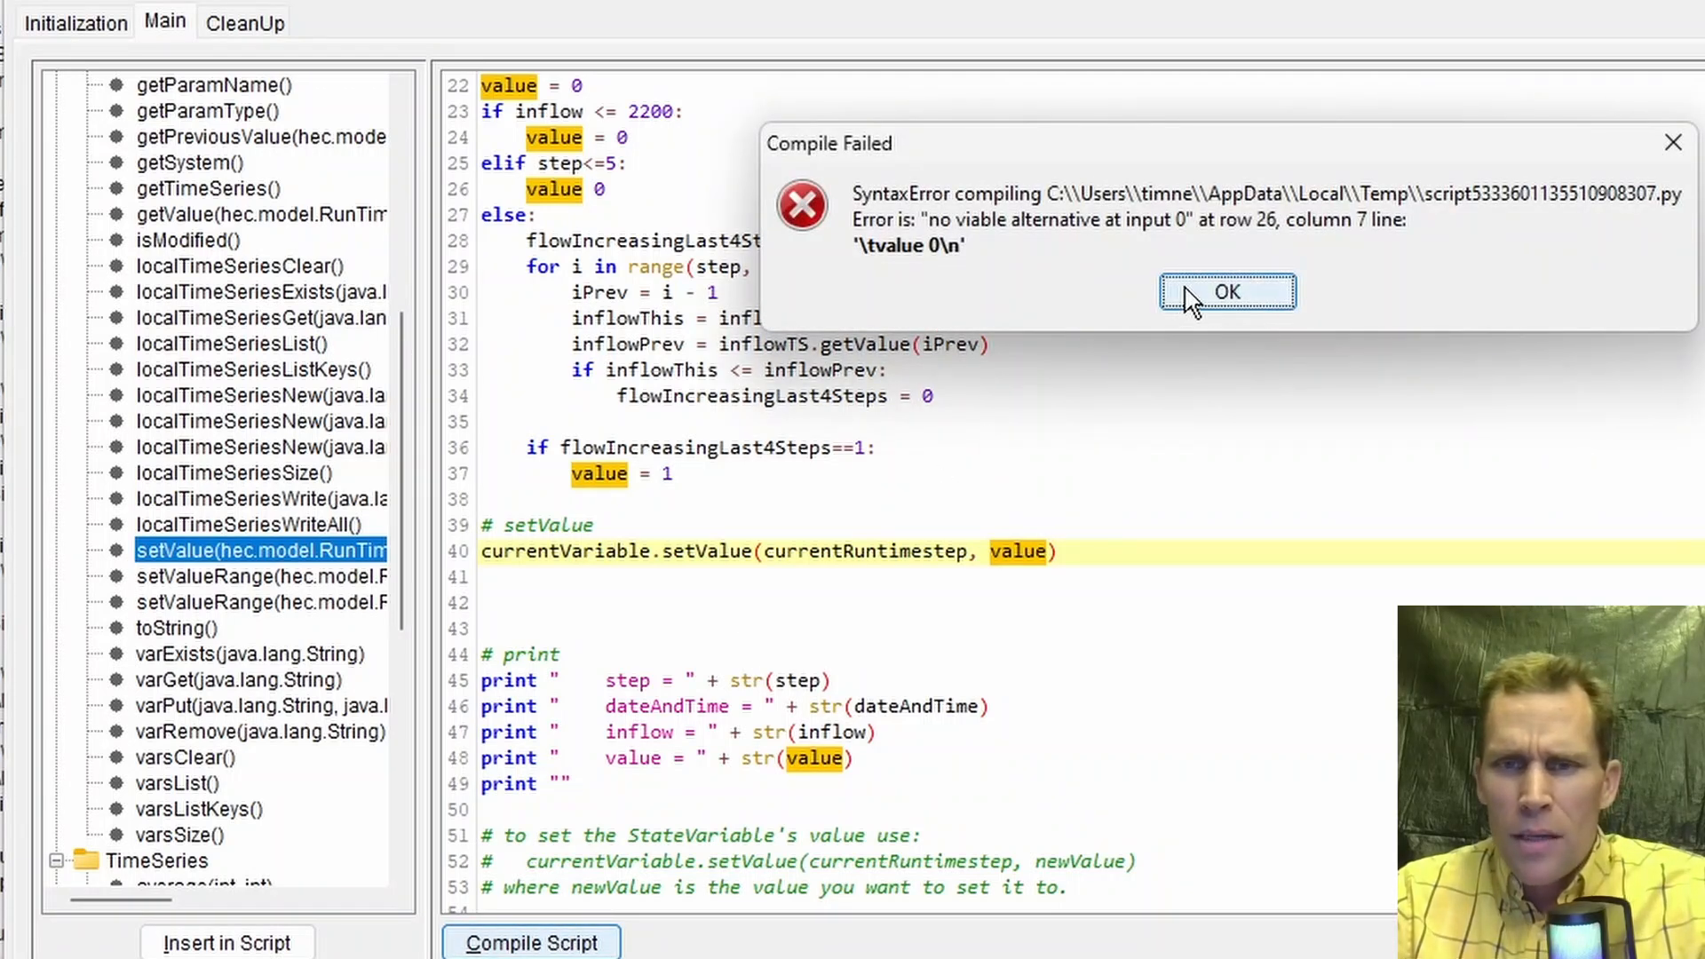
{"action": "left_click", "coordinate": [1228, 296]}
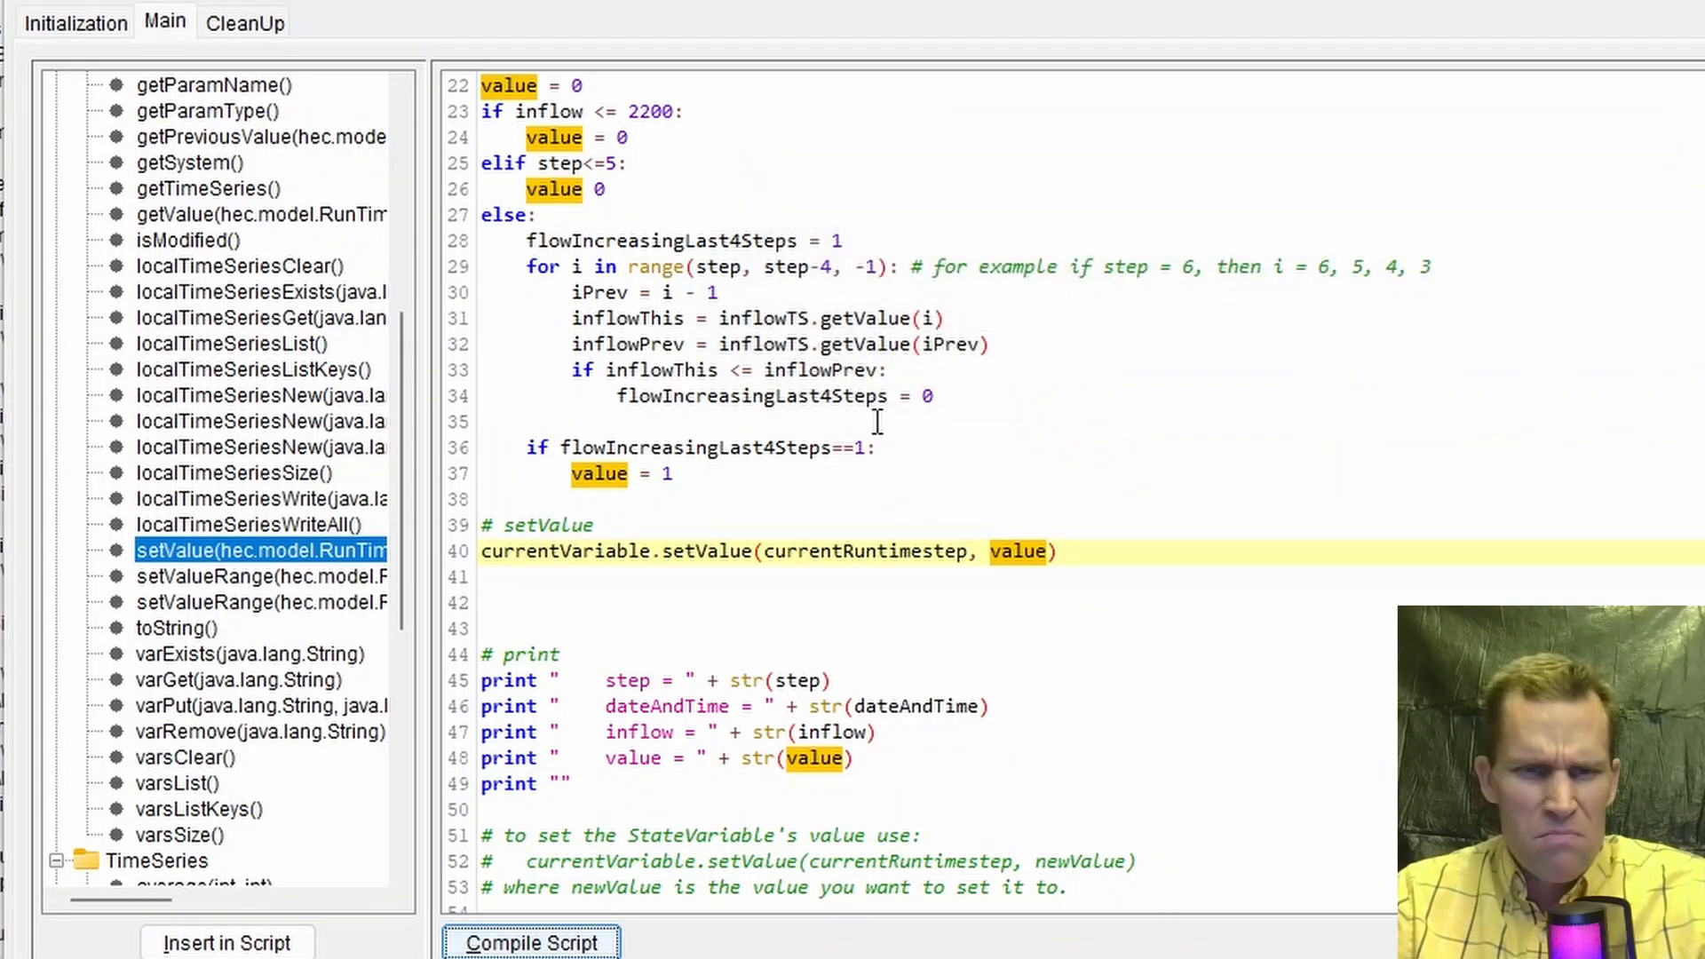
{"action": "left_click", "coordinate": [586, 189]}
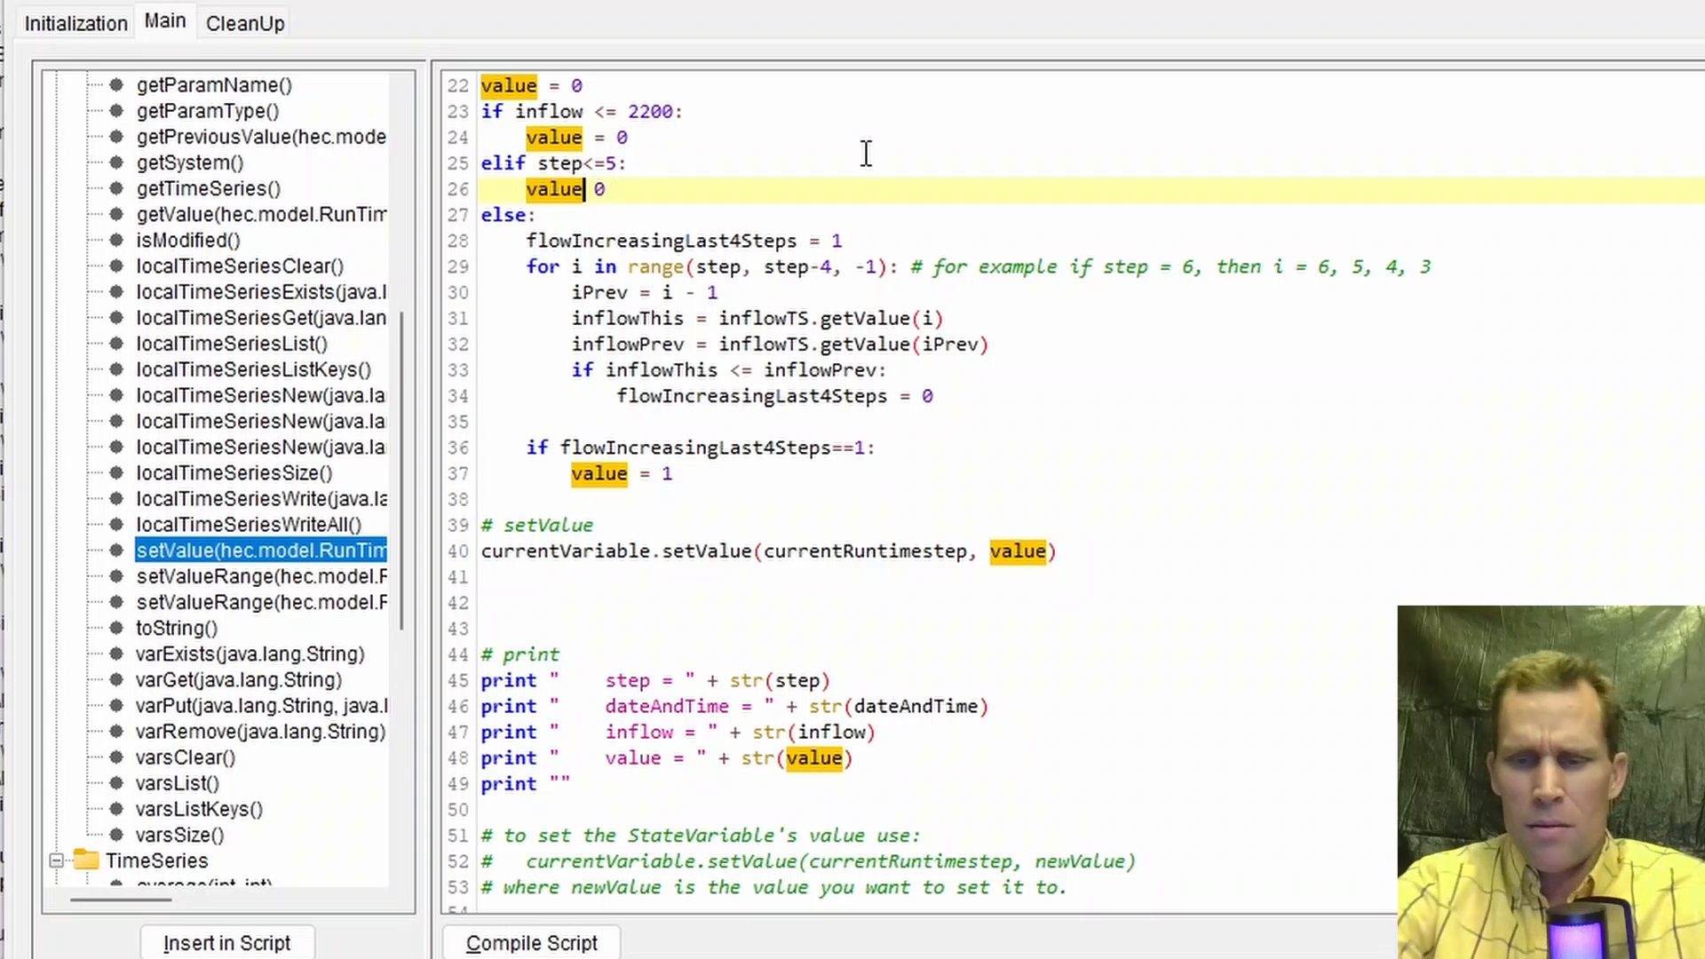
{"action": "type", "text": "="}
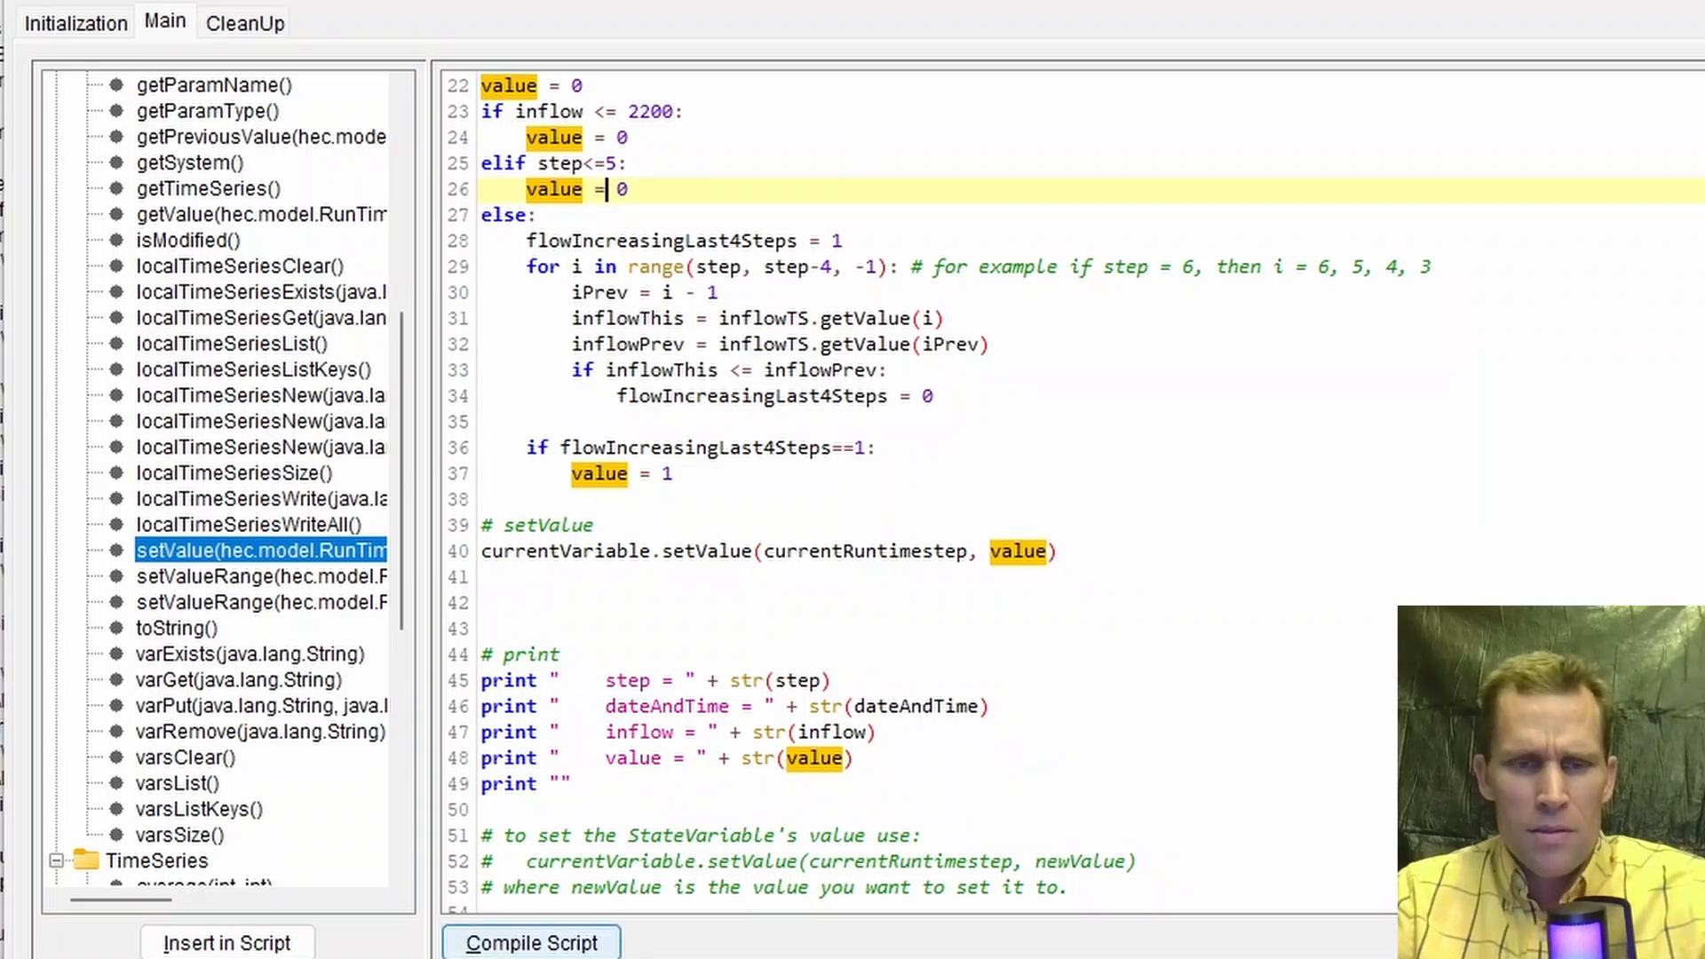
Step: Compile the corrected script again and save the state variable
{"action": "left_click", "coordinate": [491, 941]}
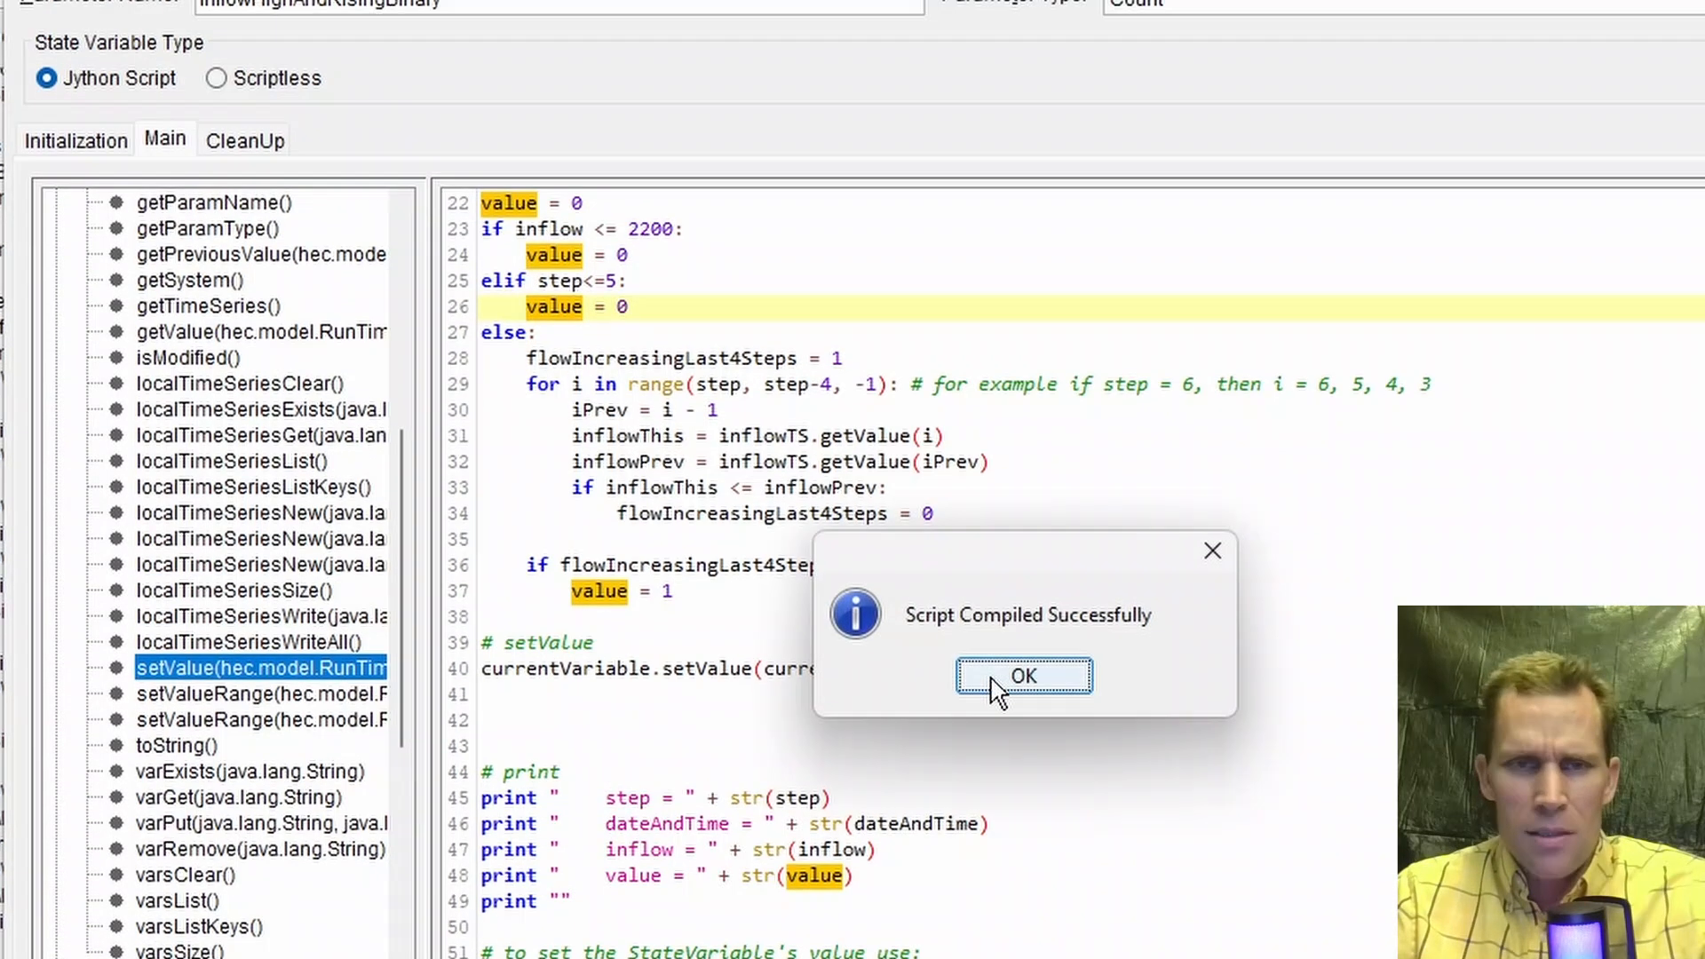
{"action": "left_click", "coordinate": [1024, 558]}
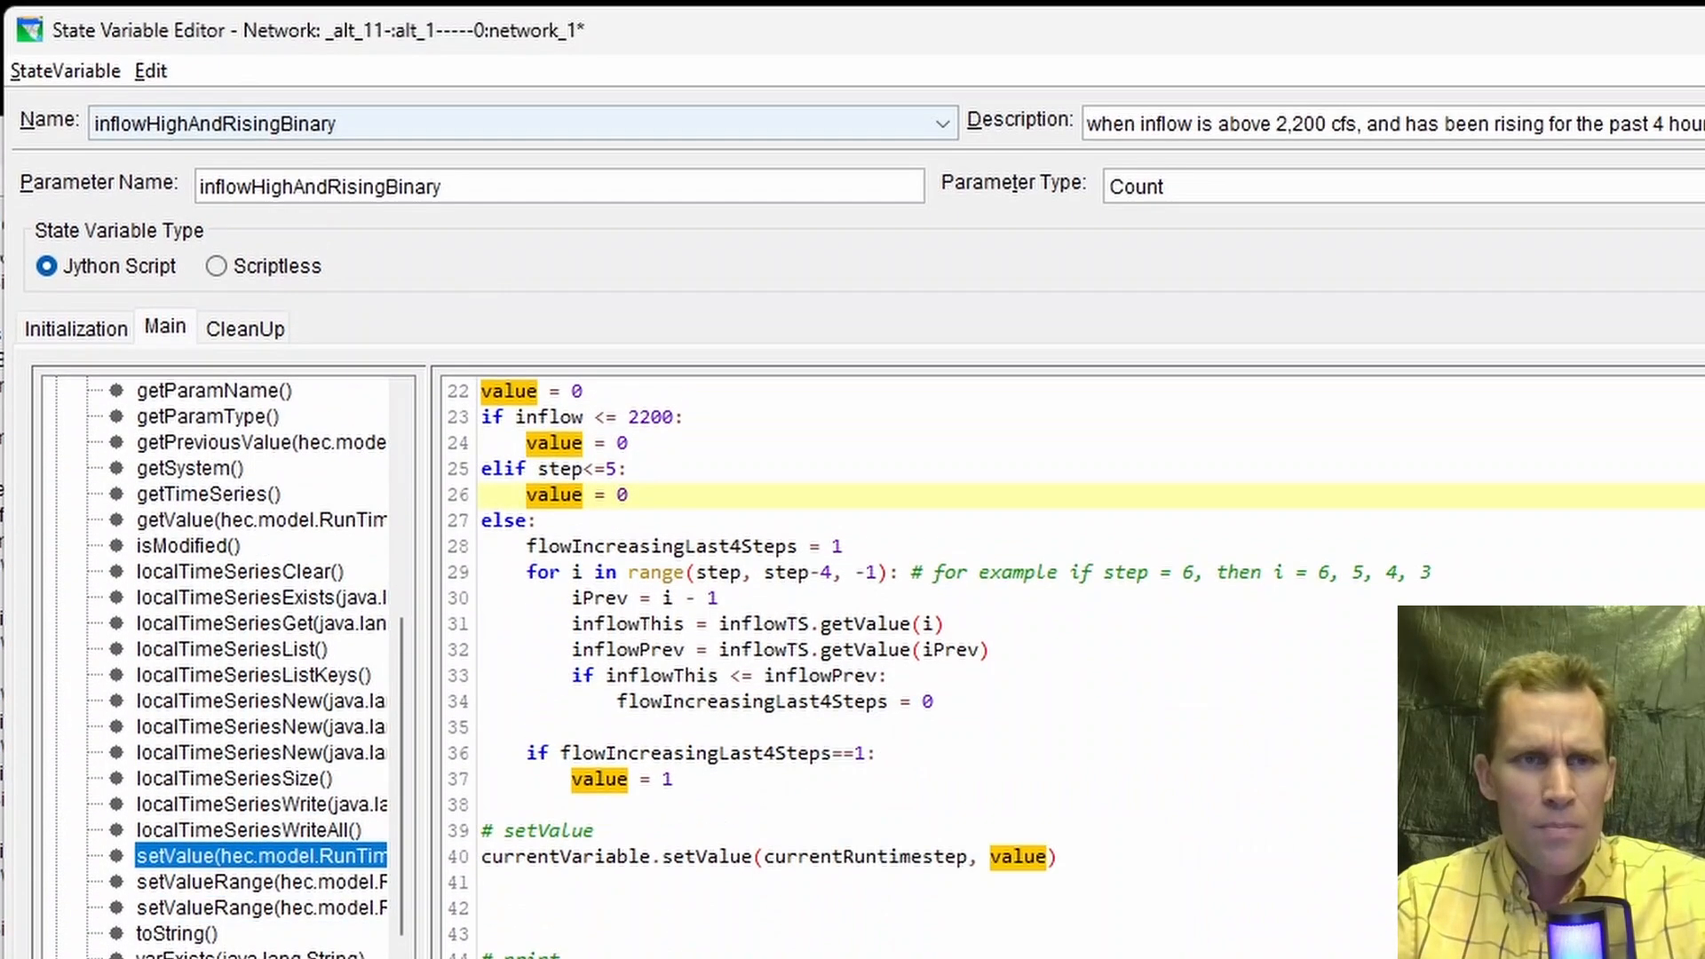
{"action": "left_click", "coordinate": [69, 66]}
{"action": "left_click", "coordinate": [73, 145]}
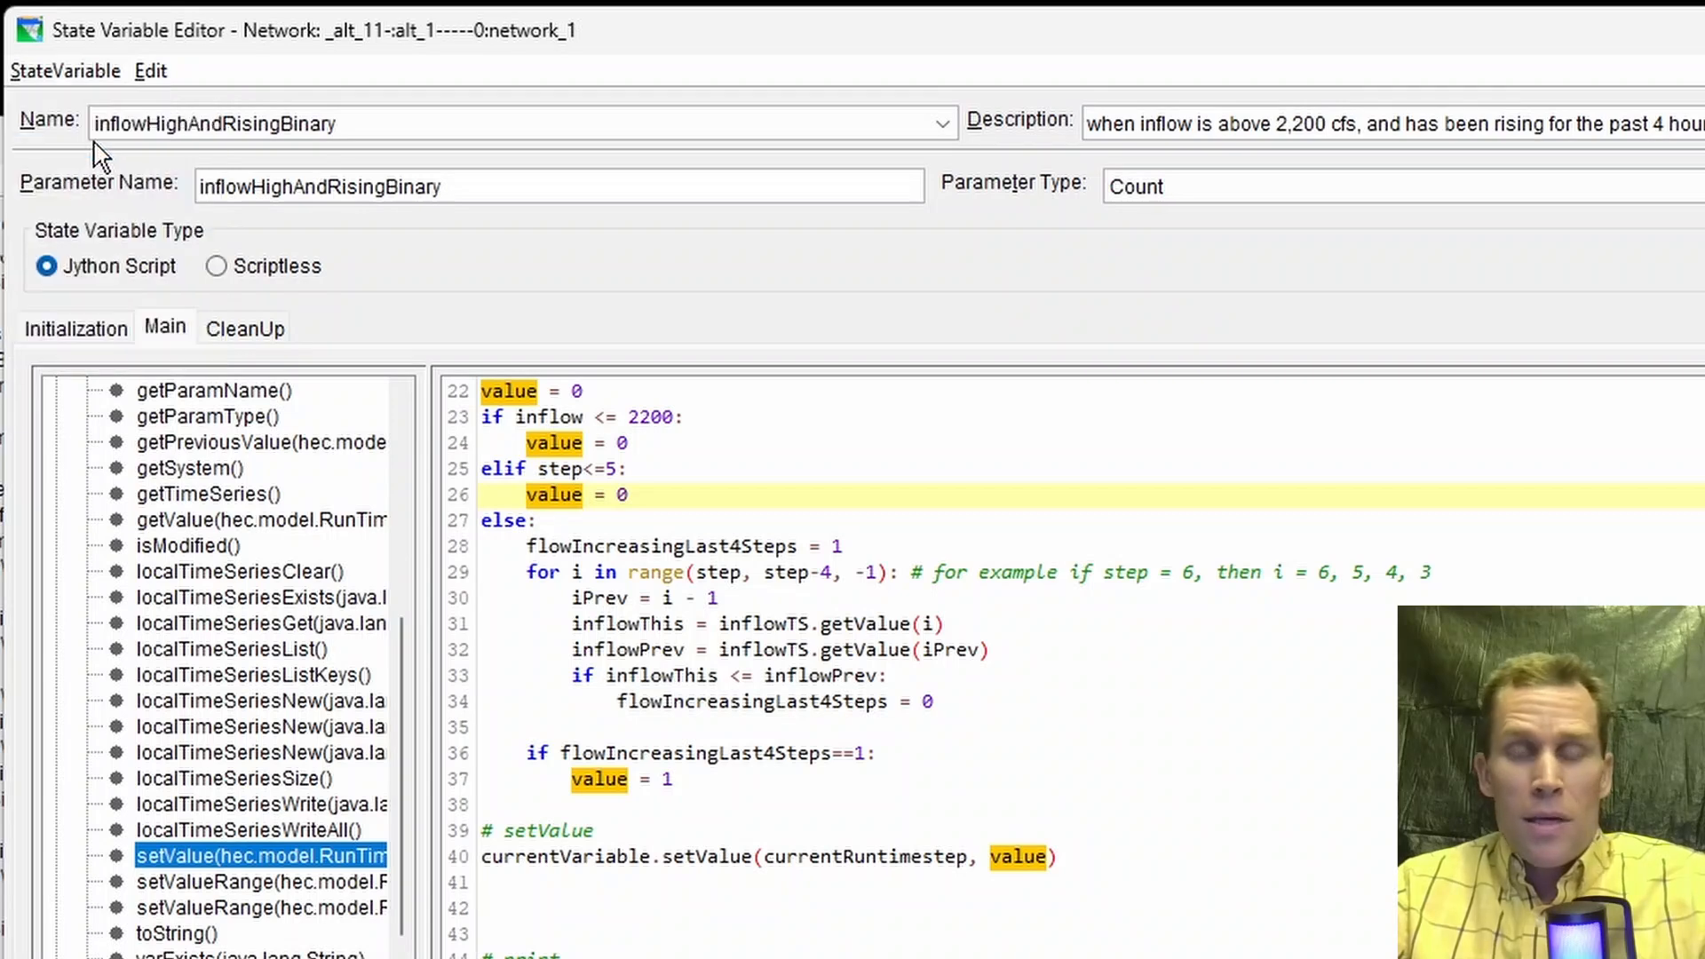
{"action": "scroll", "coordinate": [678, 705], "scroll_direction": "down", "scroll_amount": 1}
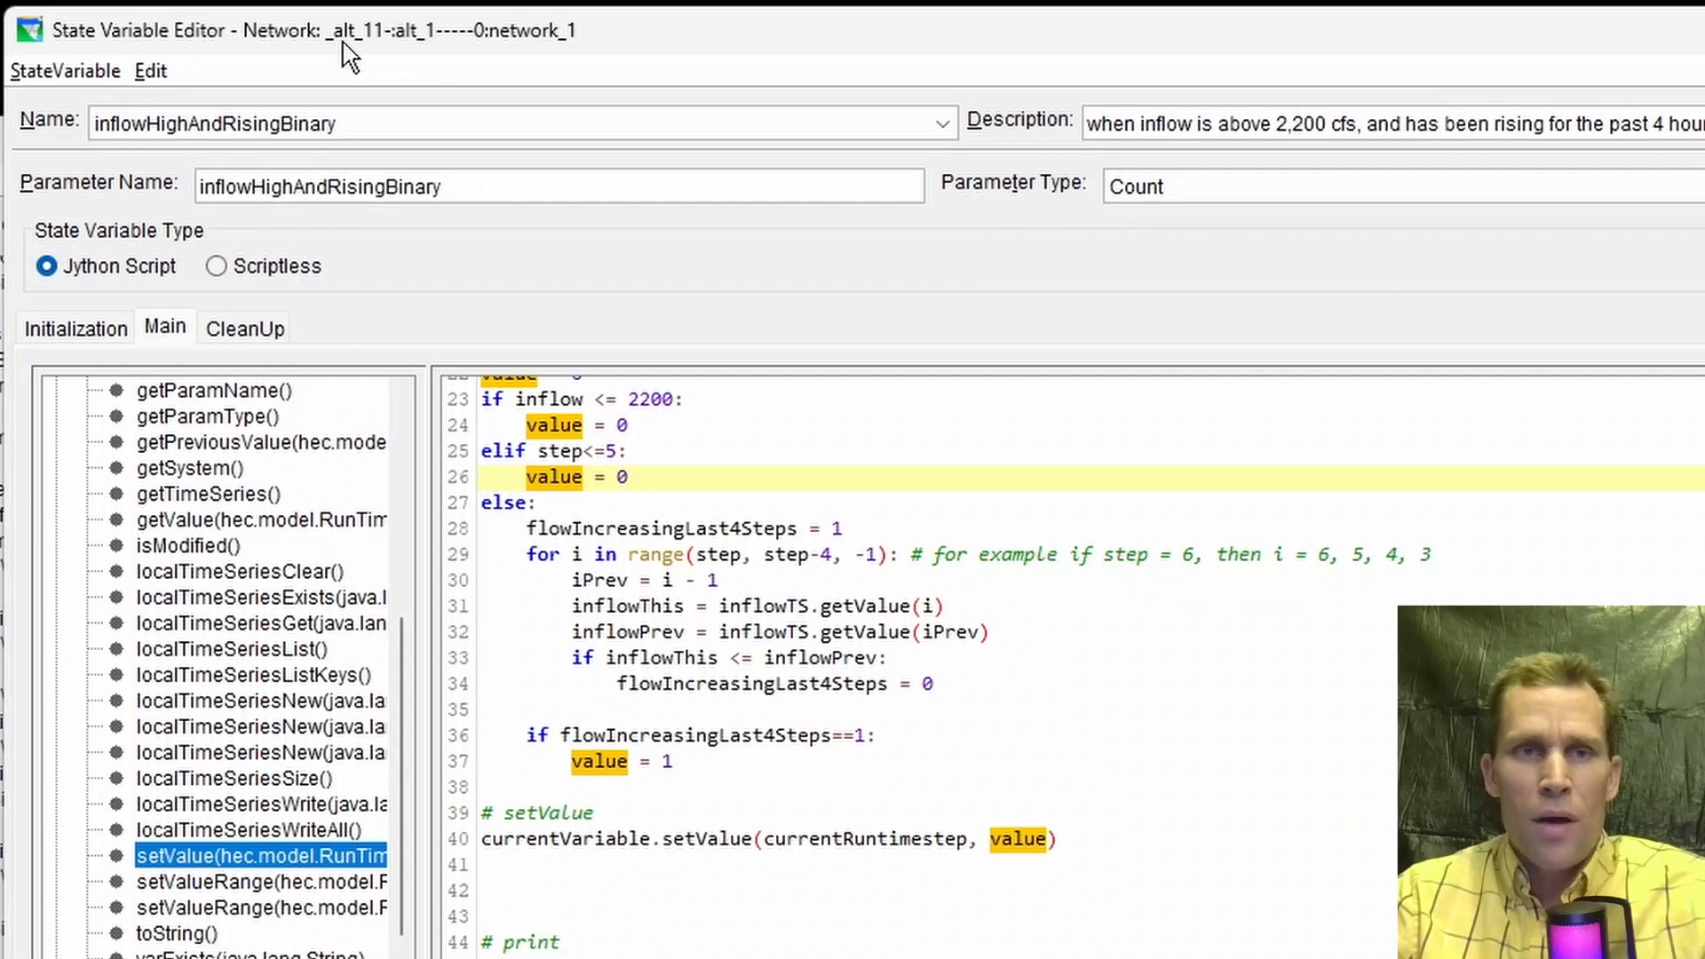
Step: Move the State Variable Editor aside and compute the STATE VARIABLES alternative, closing the compute window when it is done
{"action": "left_click_drag", "start_coordinate": [153, 34], "coordinate": [1698, 44]}
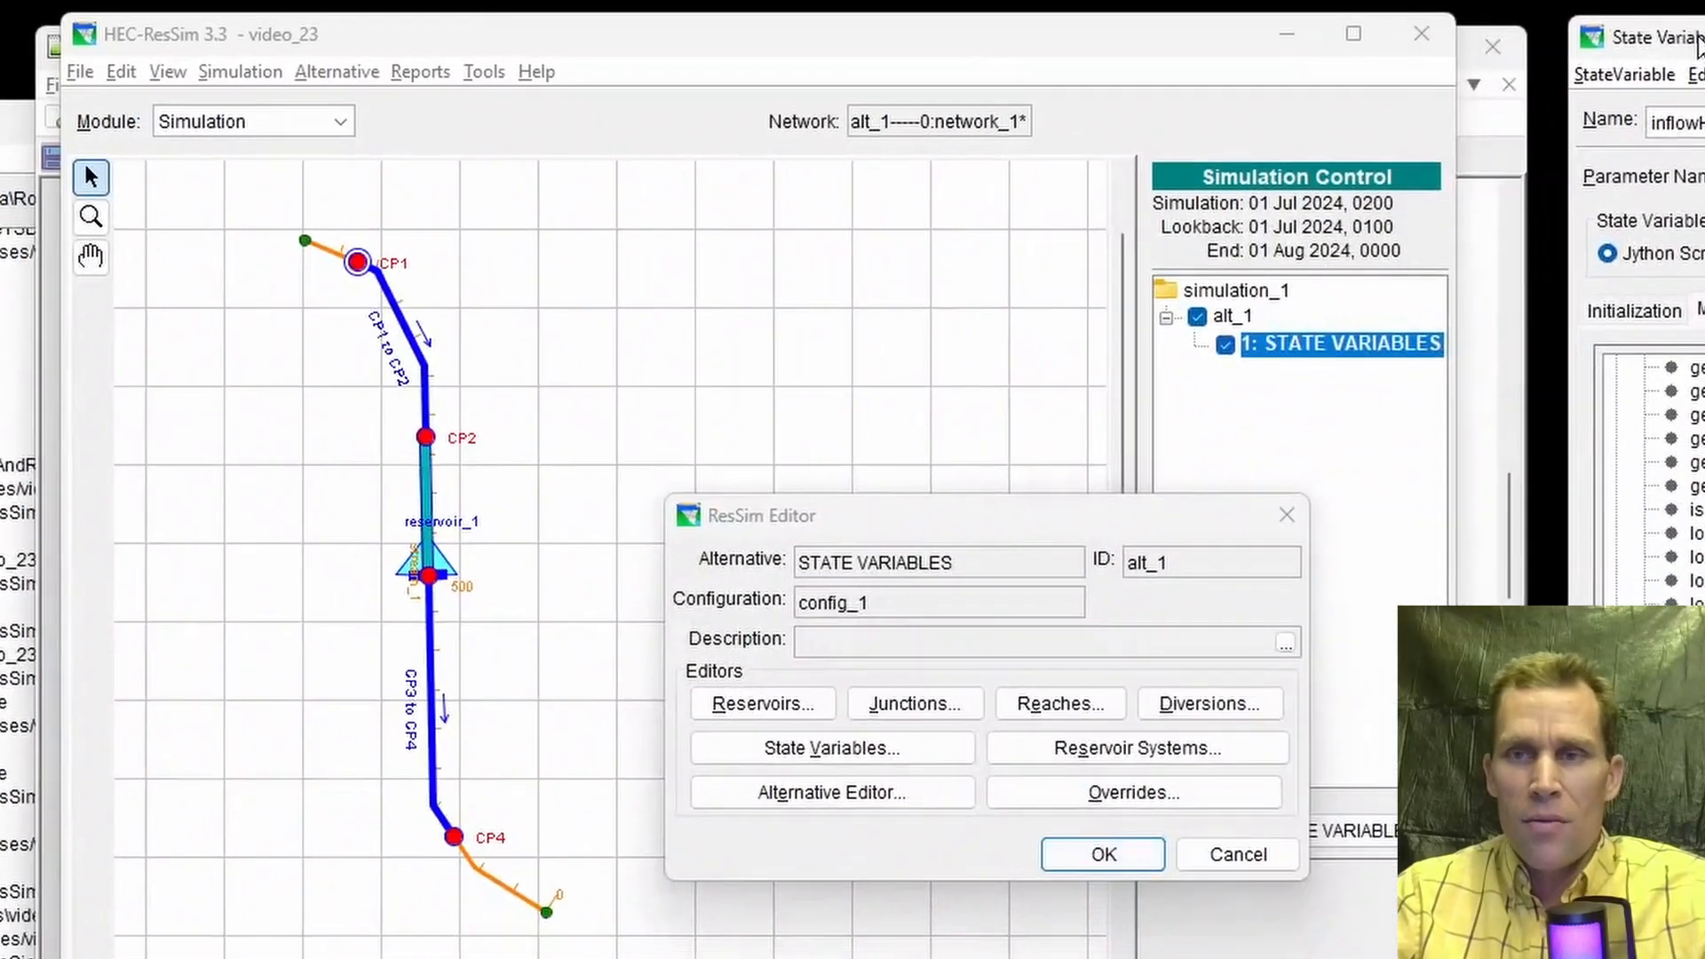
{"action": "right_click", "coordinate": [1261, 347]}
{"action": "left_click", "coordinate": [1343, 399]}
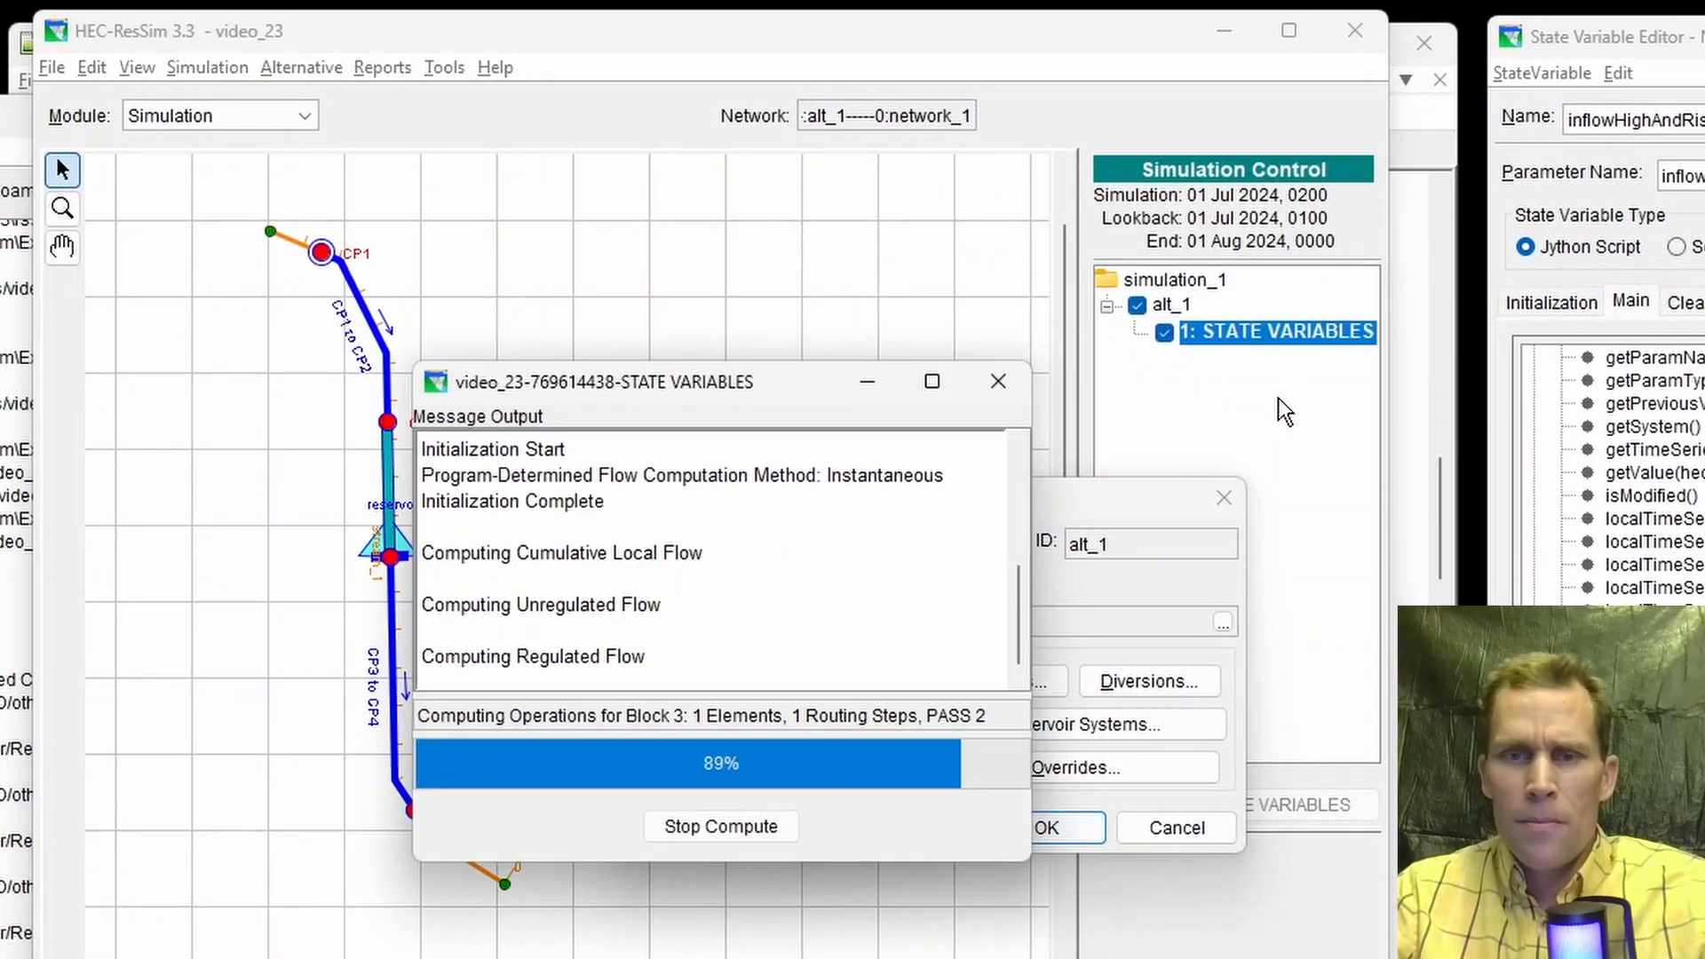
{"action": "left_click", "coordinate": [735, 833]}
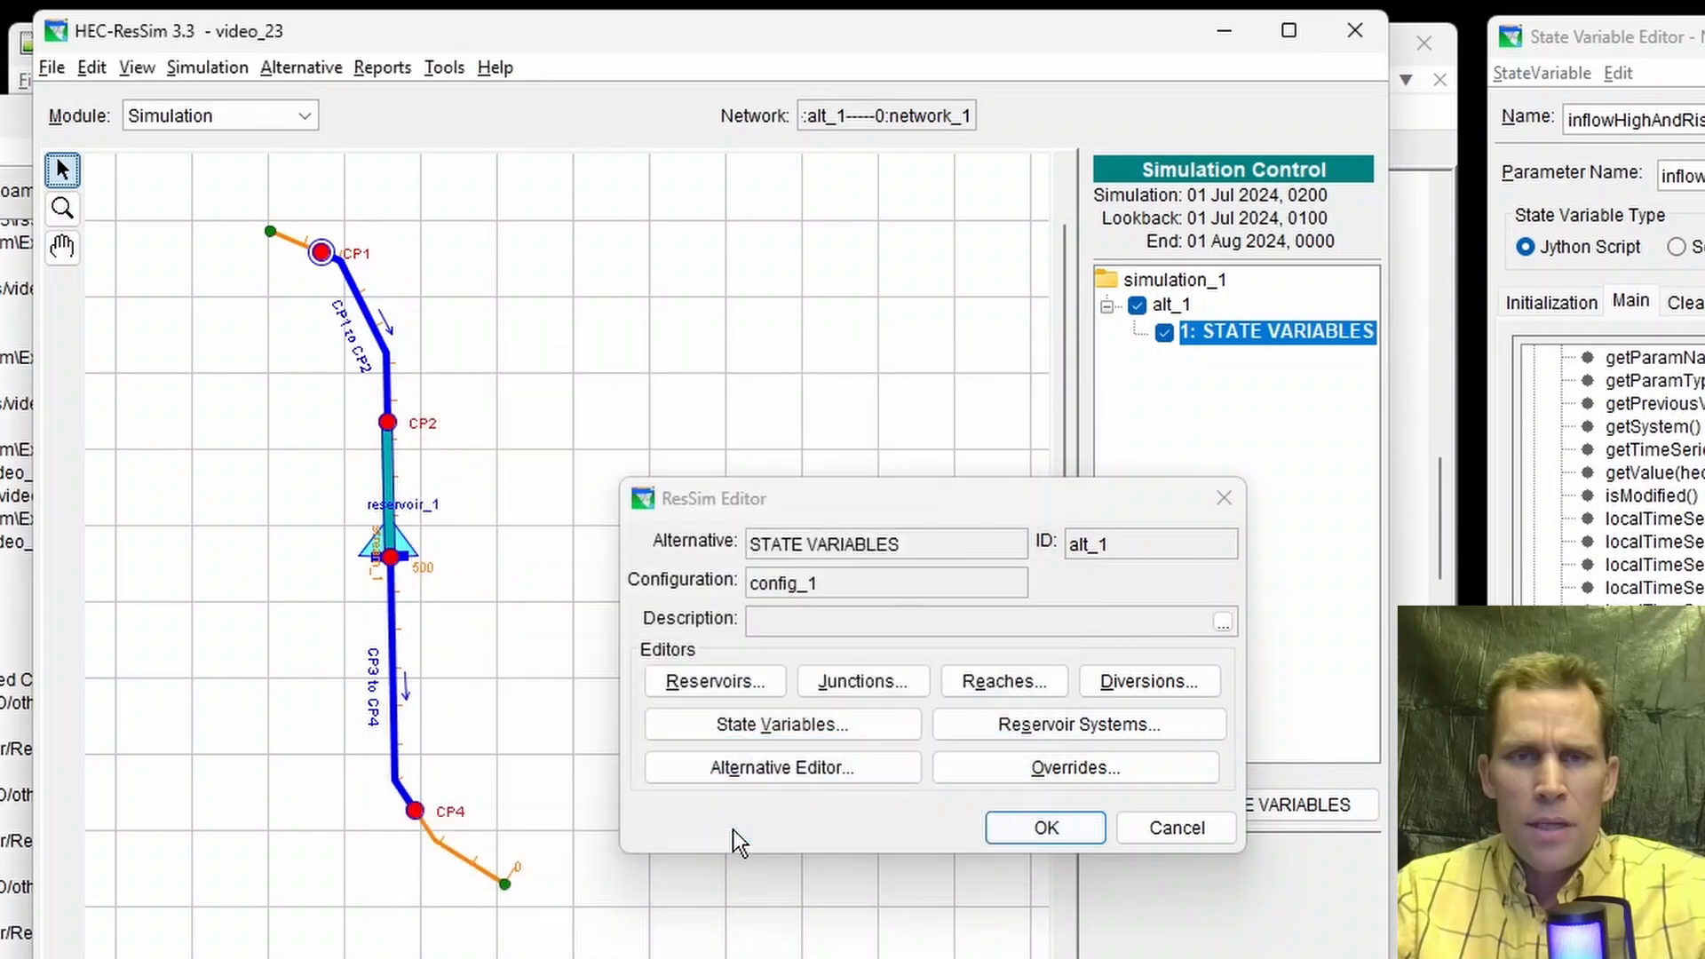
Step: Open HEC-DSSVue, filter simulation.dss by C part INFLOWHIGHANDRISINGBINARY, and select the matching record
{"action": "left_click", "coordinate": [444, 71]}
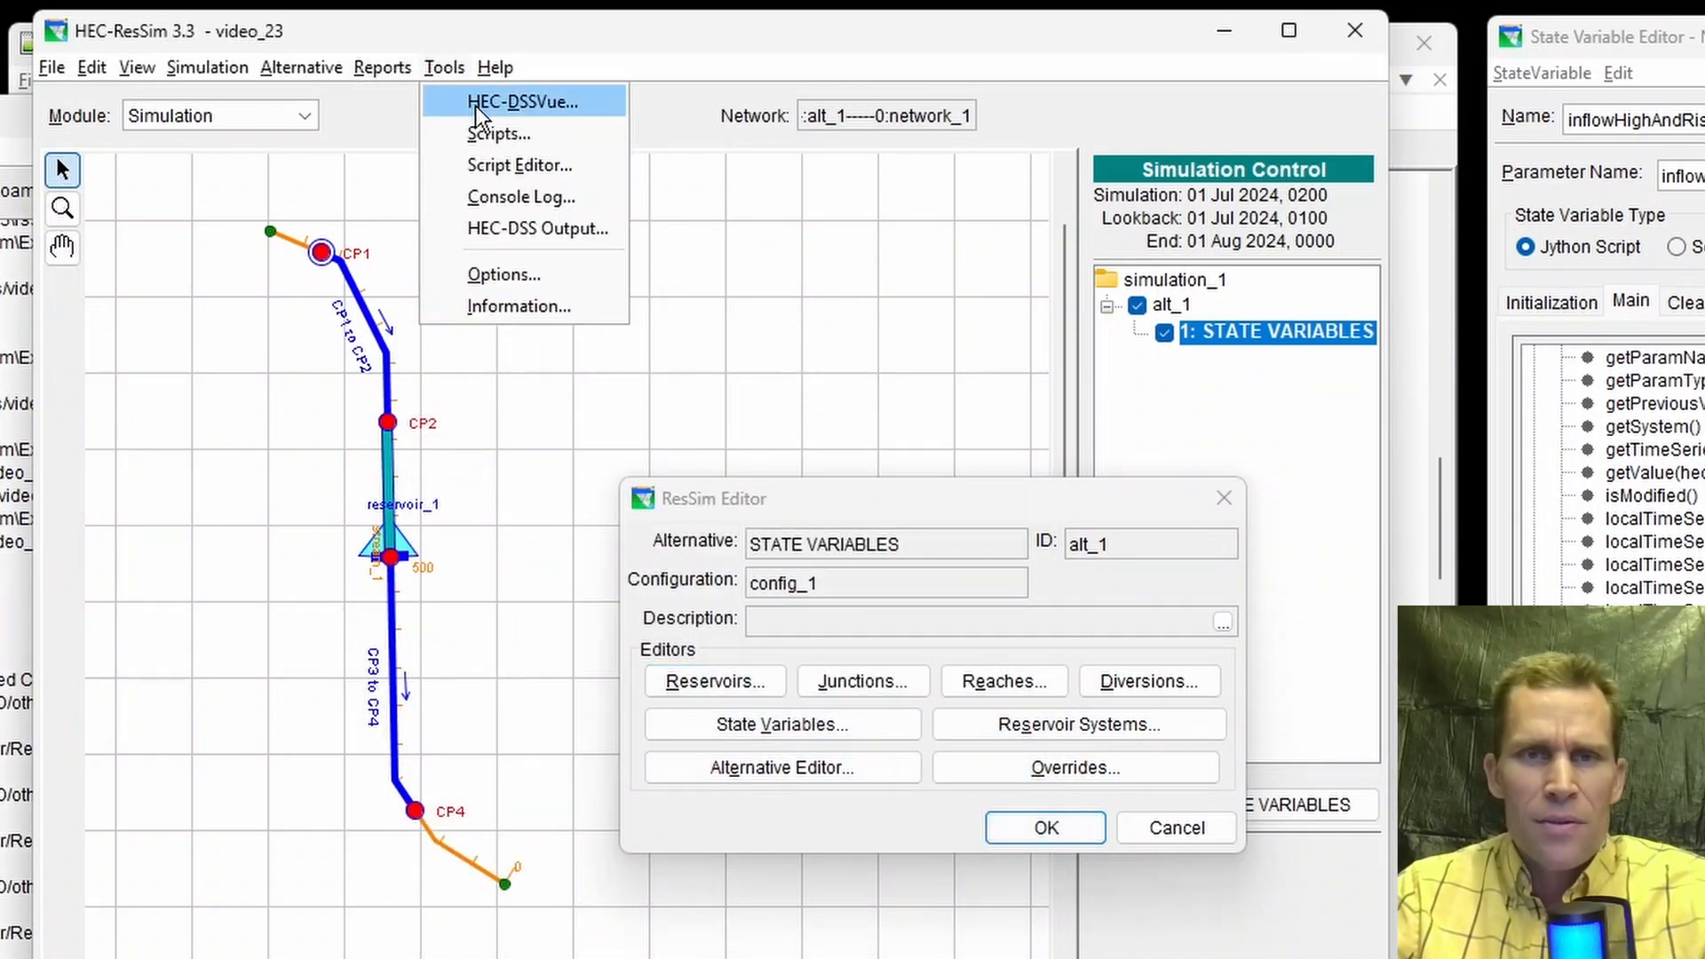
{"action": "left_click", "coordinate": [476, 102]}
{"action": "left_click_drag", "start_coordinate": [743, 172], "coordinate": [307, 172]}
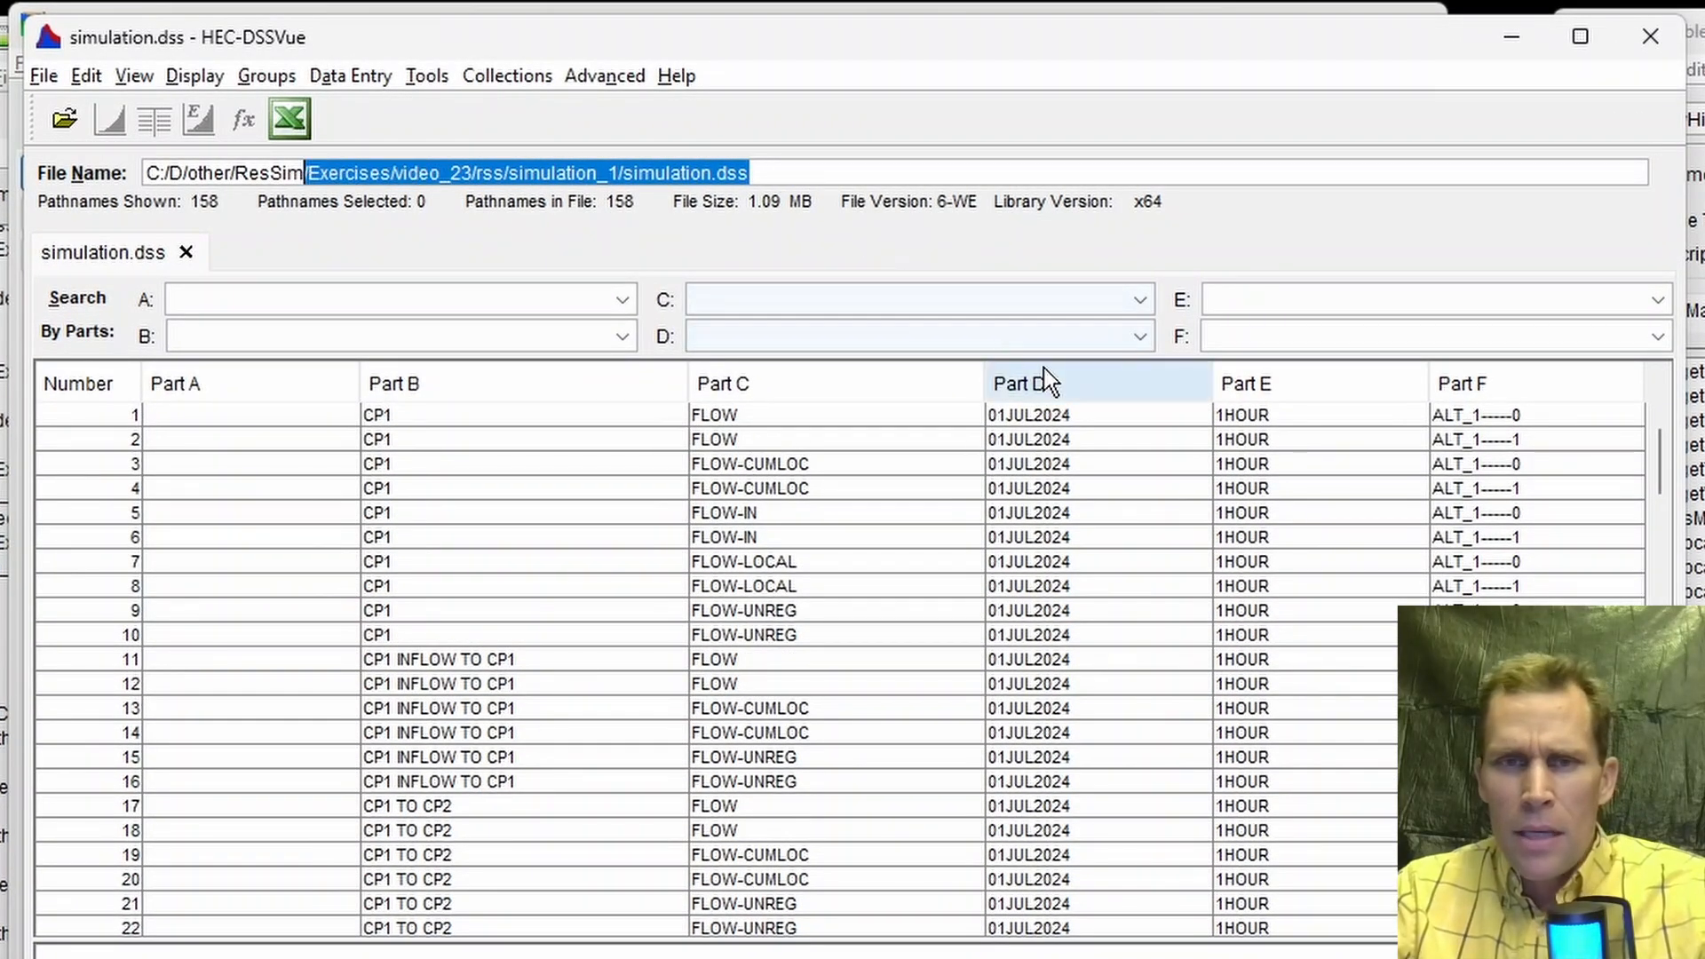
{"action": "left_click", "coordinate": [859, 299]}
{"action": "scroll", "coordinate": [842, 403], "scroll_direction": "down", "scroll_amount": 5}
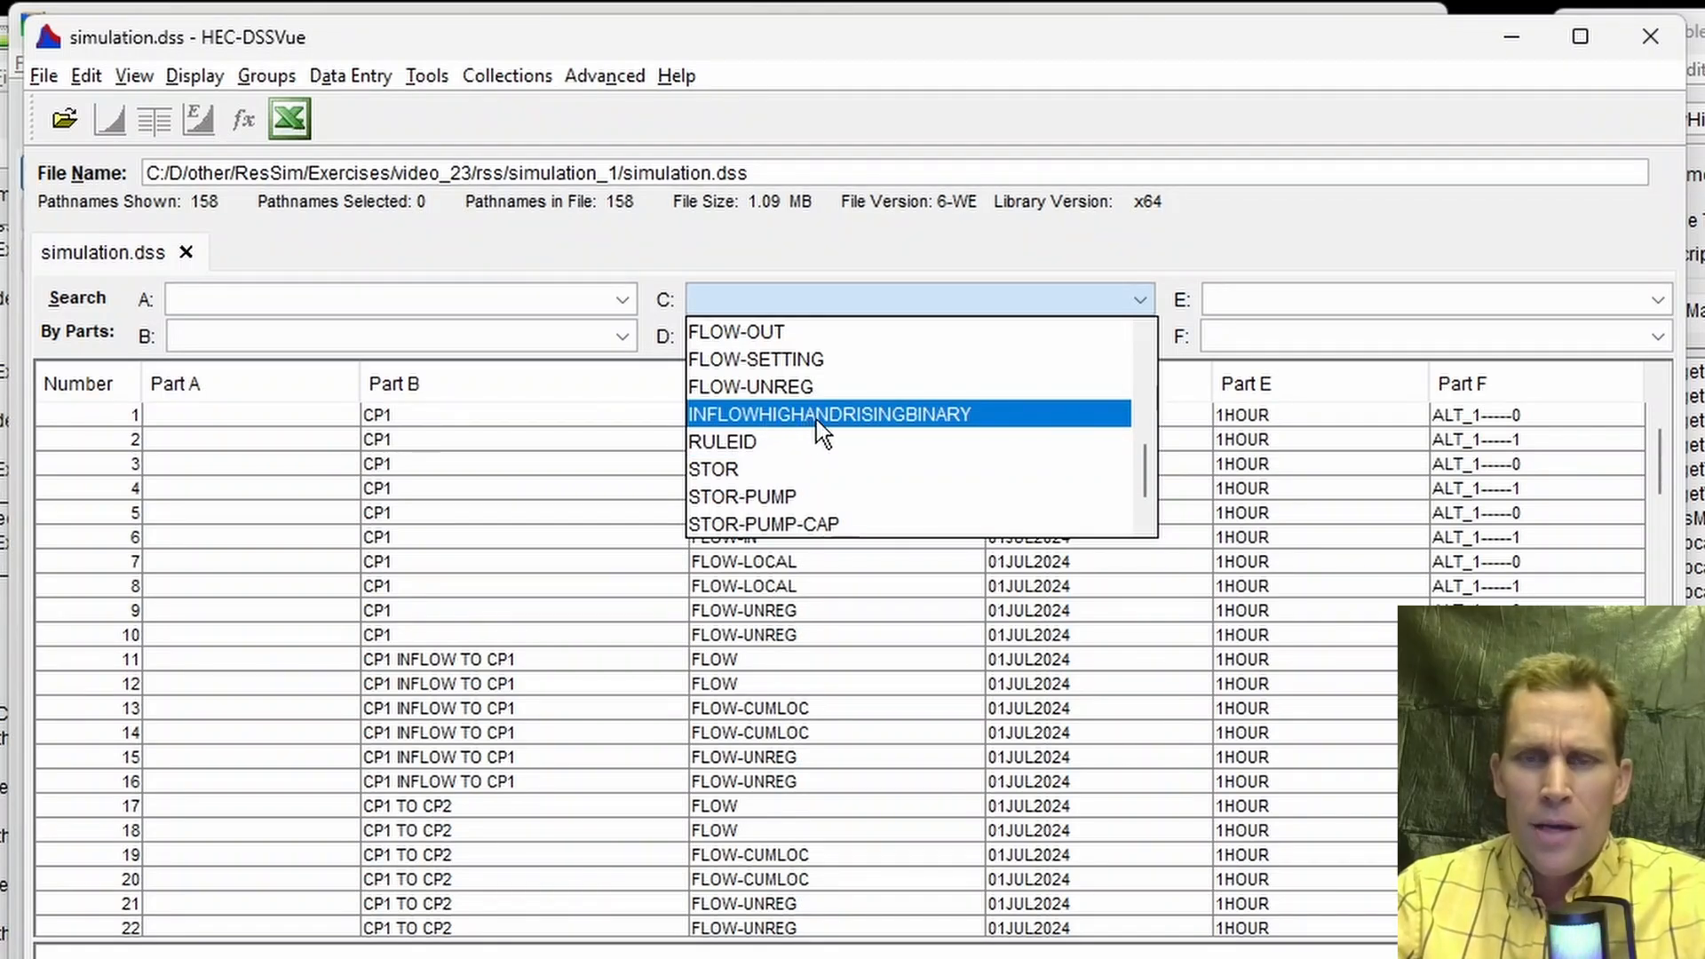
{"action": "left_click", "coordinate": [817, 415]}
{"action": "left_click", "coordinate": [817, 417]}
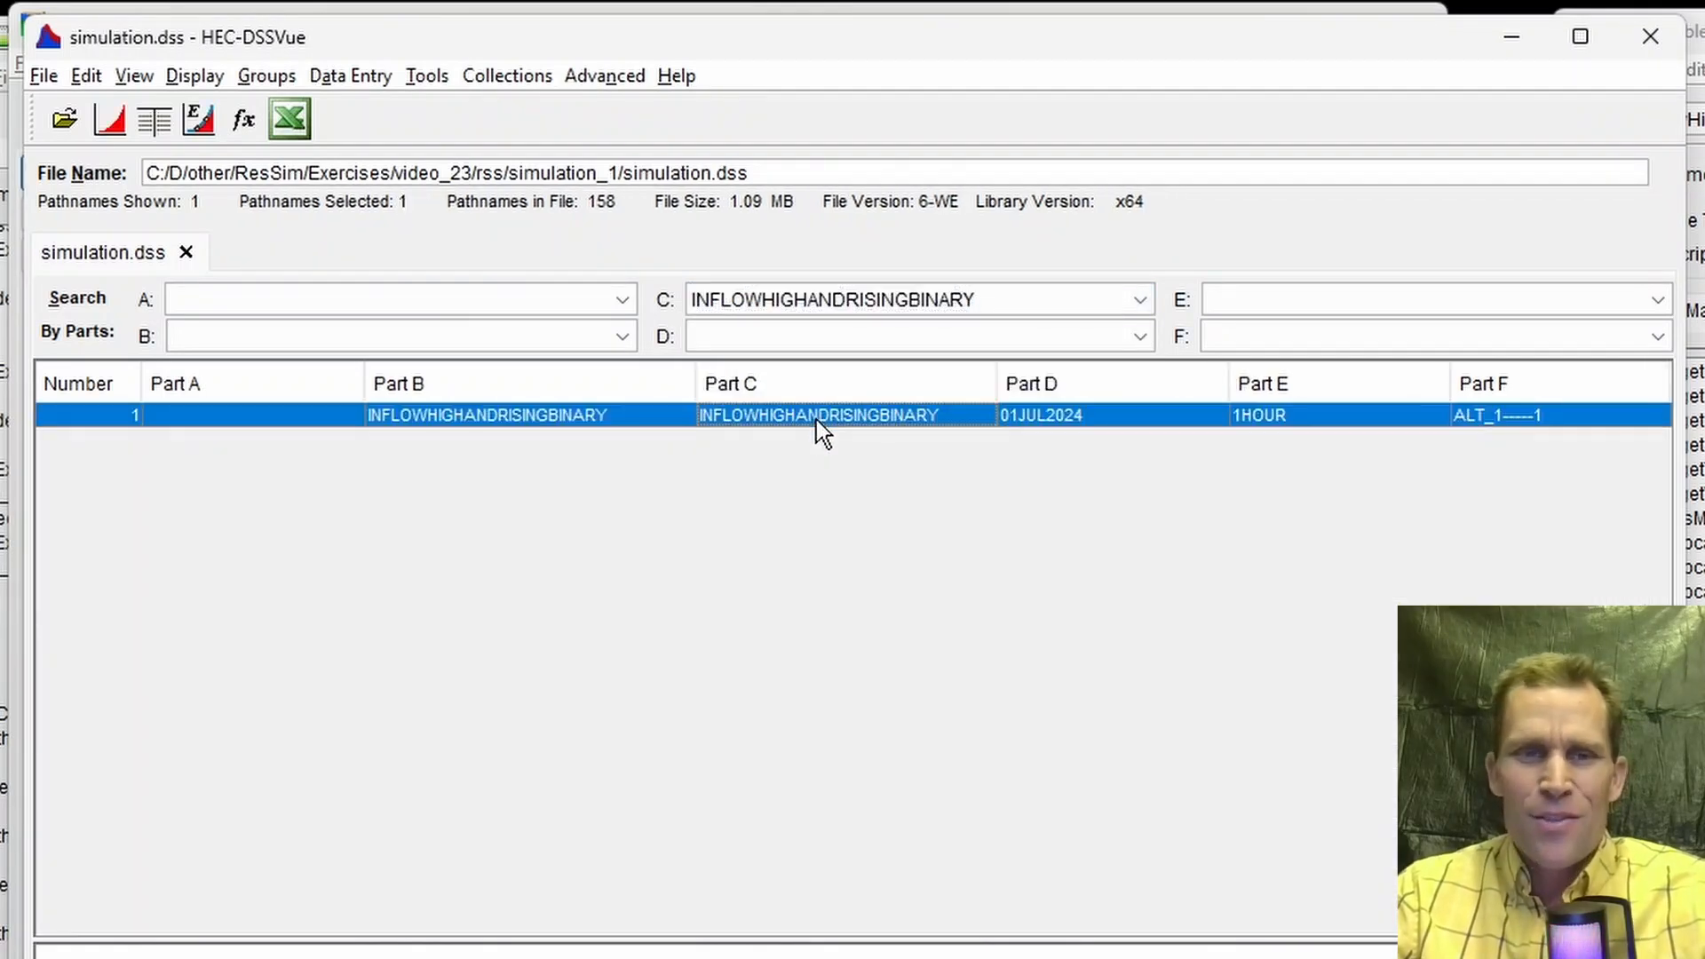
Step: Tabulate the selected INFLOWHIGHANDRISINGBINARY record and examine its hourly 0 and 1 values from 2 to 3 July 2024
{"action": "left_click", "coordinate": [154, 119]}
{"action": "left_click_drag", "start_coordinate": [252, 57], "coordinate": [751, 112]}
{"action": "left_click_drag", "start_coordinate": [1088, 301], "coordinate": [1068, 354]}
{"action": "left_click_drag", "start_coordinate": [994, 399], "coordinate": [1044, 501]}
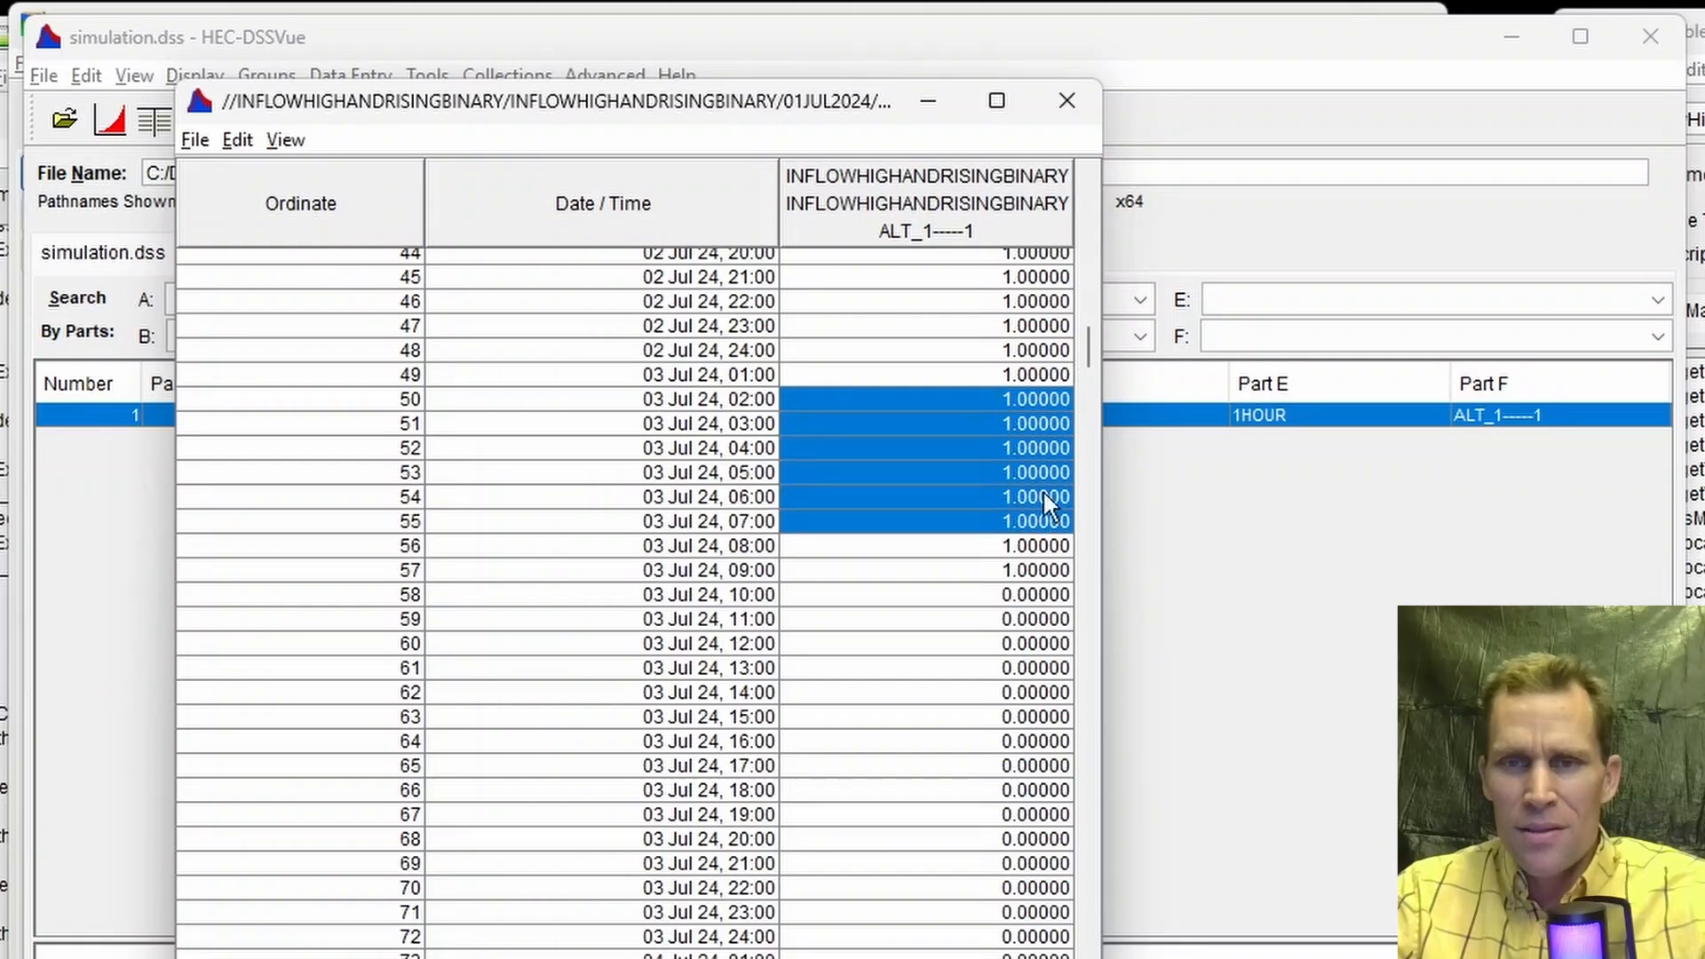
Step: Close the table and plot the INFLOWHIGHANDRISINGBINARY record to examine when the flag switches on during July 2024
{"action": "left_click_drag", "start_coordinate": [1087, 356], "coordinate": [1115, 608]}
{"action": "left_click", "coordinate": [1069, 104]}
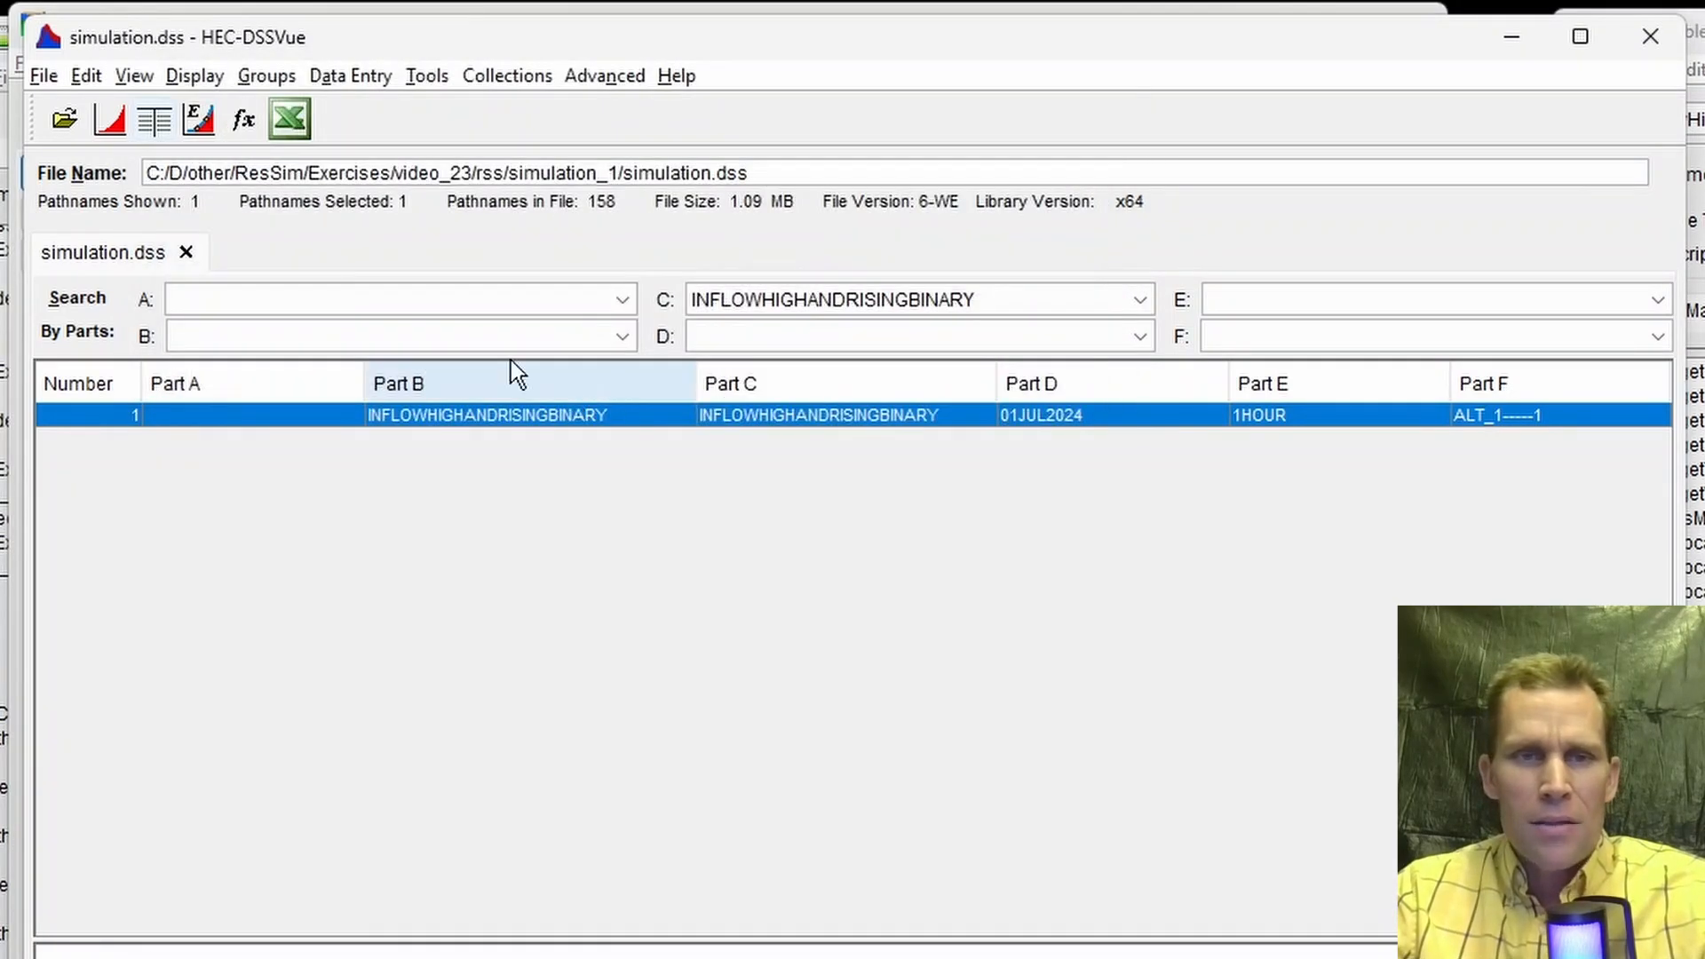
{"action": "left_click", "coordinate": [114, 125]}
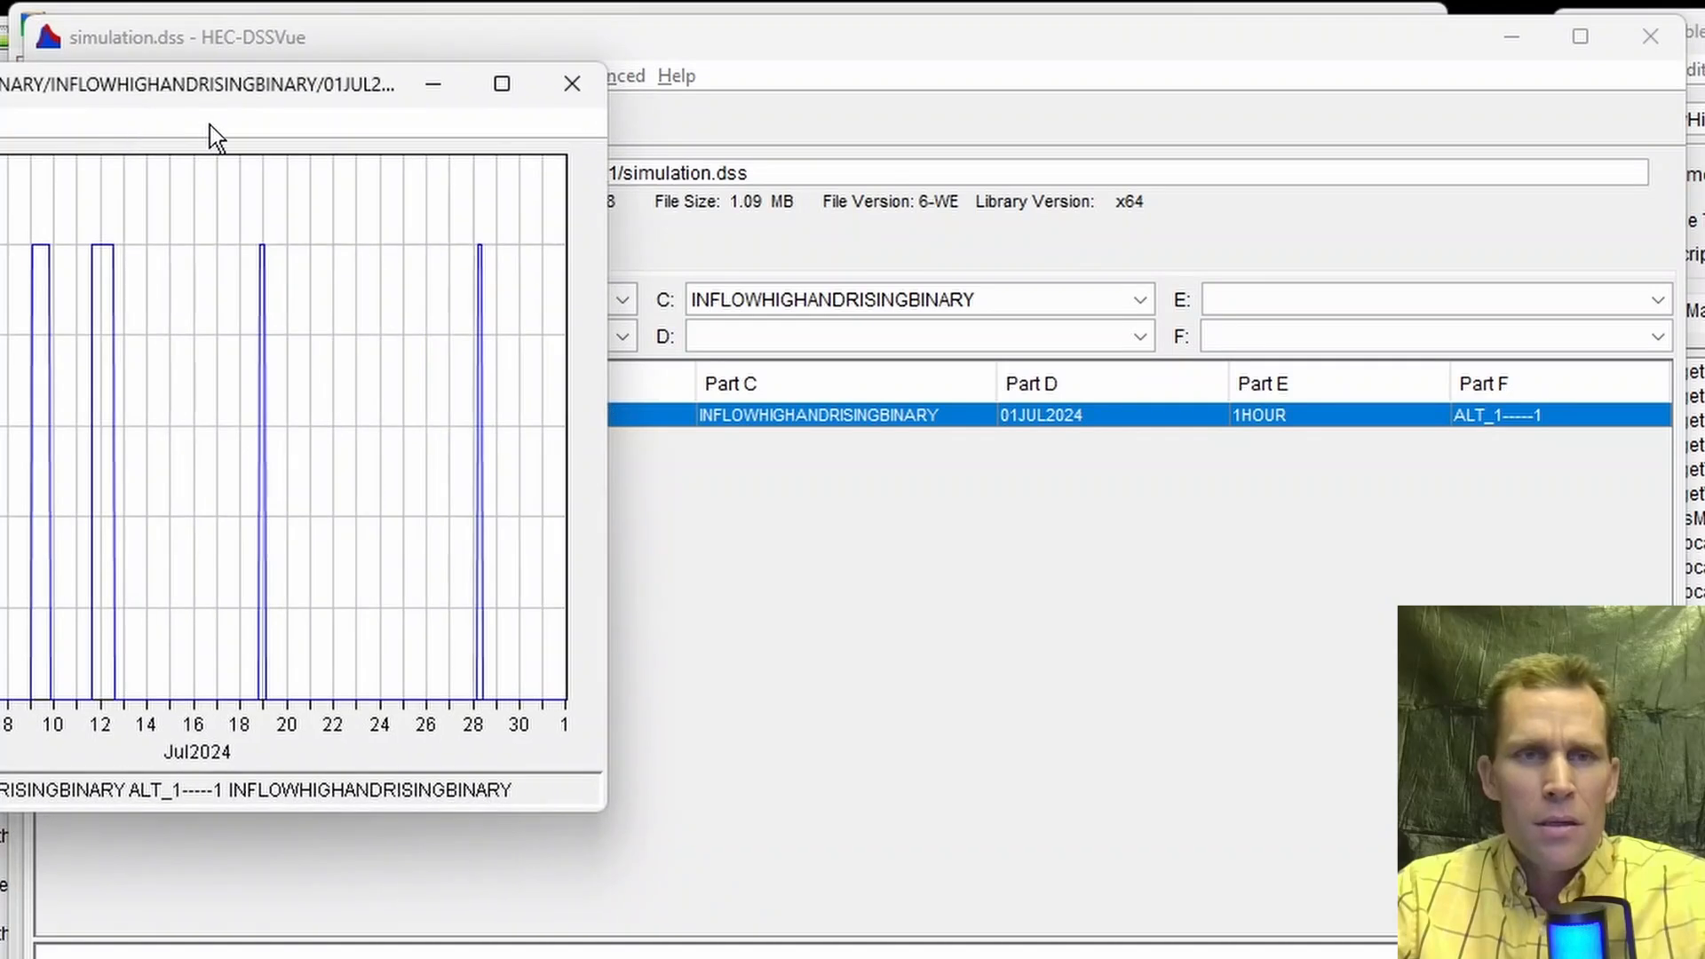
{"action": "left_click_drag", "start_coordinate": [232, 92], "coordinate": [746, 182]}
{"action": "left_click", "coordinate": [658, 879]}
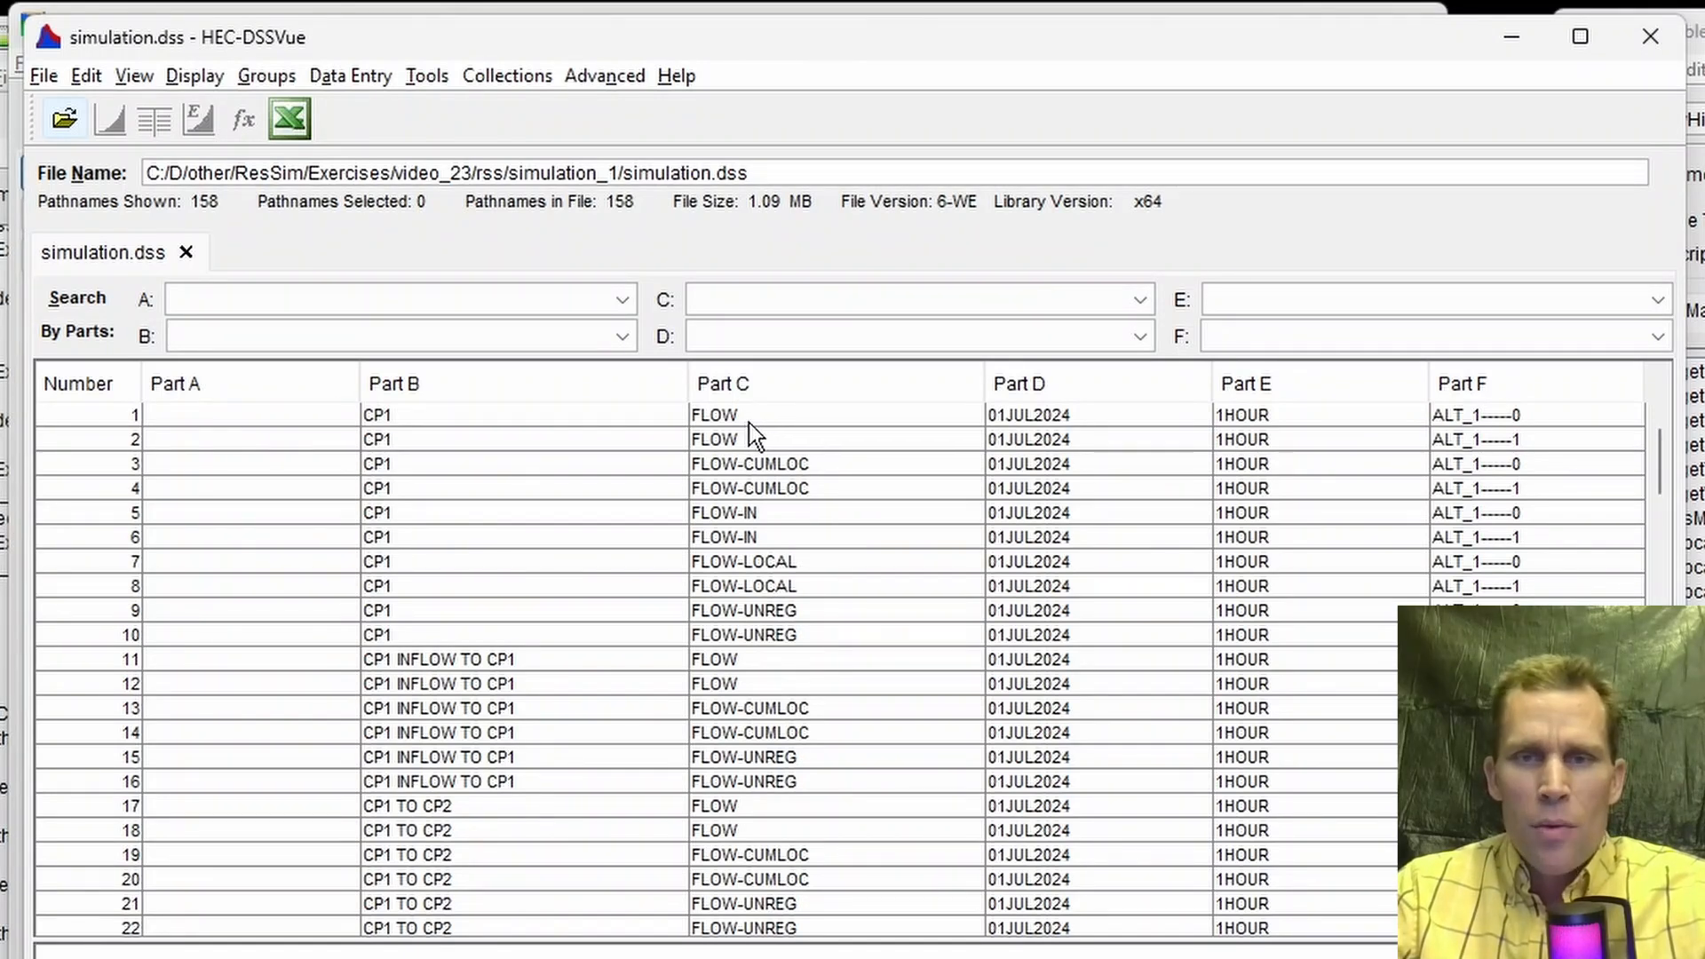
Step: Duplicate the CP2 FLOW record that has F part ALT_1-----1, giving the copy the F part CUSTOM1
{"action": "left_click", "coordinate": [726, 410]}
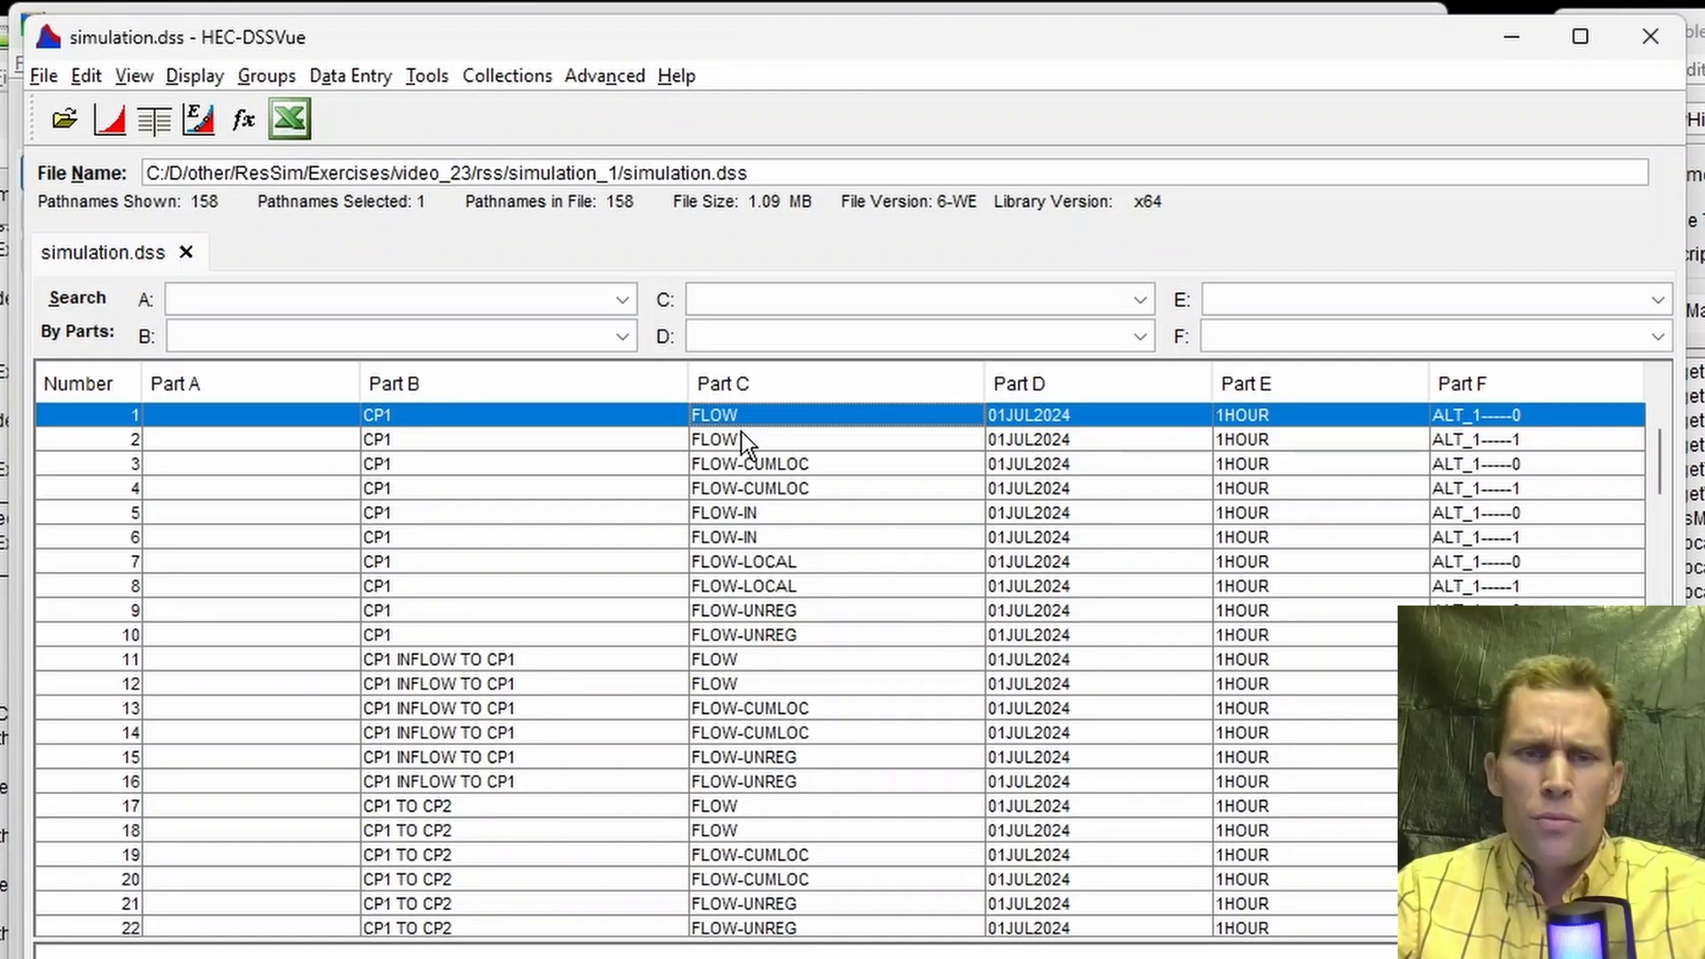
{"action": "scroll", "coordinate": [574, 662], "scroll_direction": "down", "scroll_amount": 4}
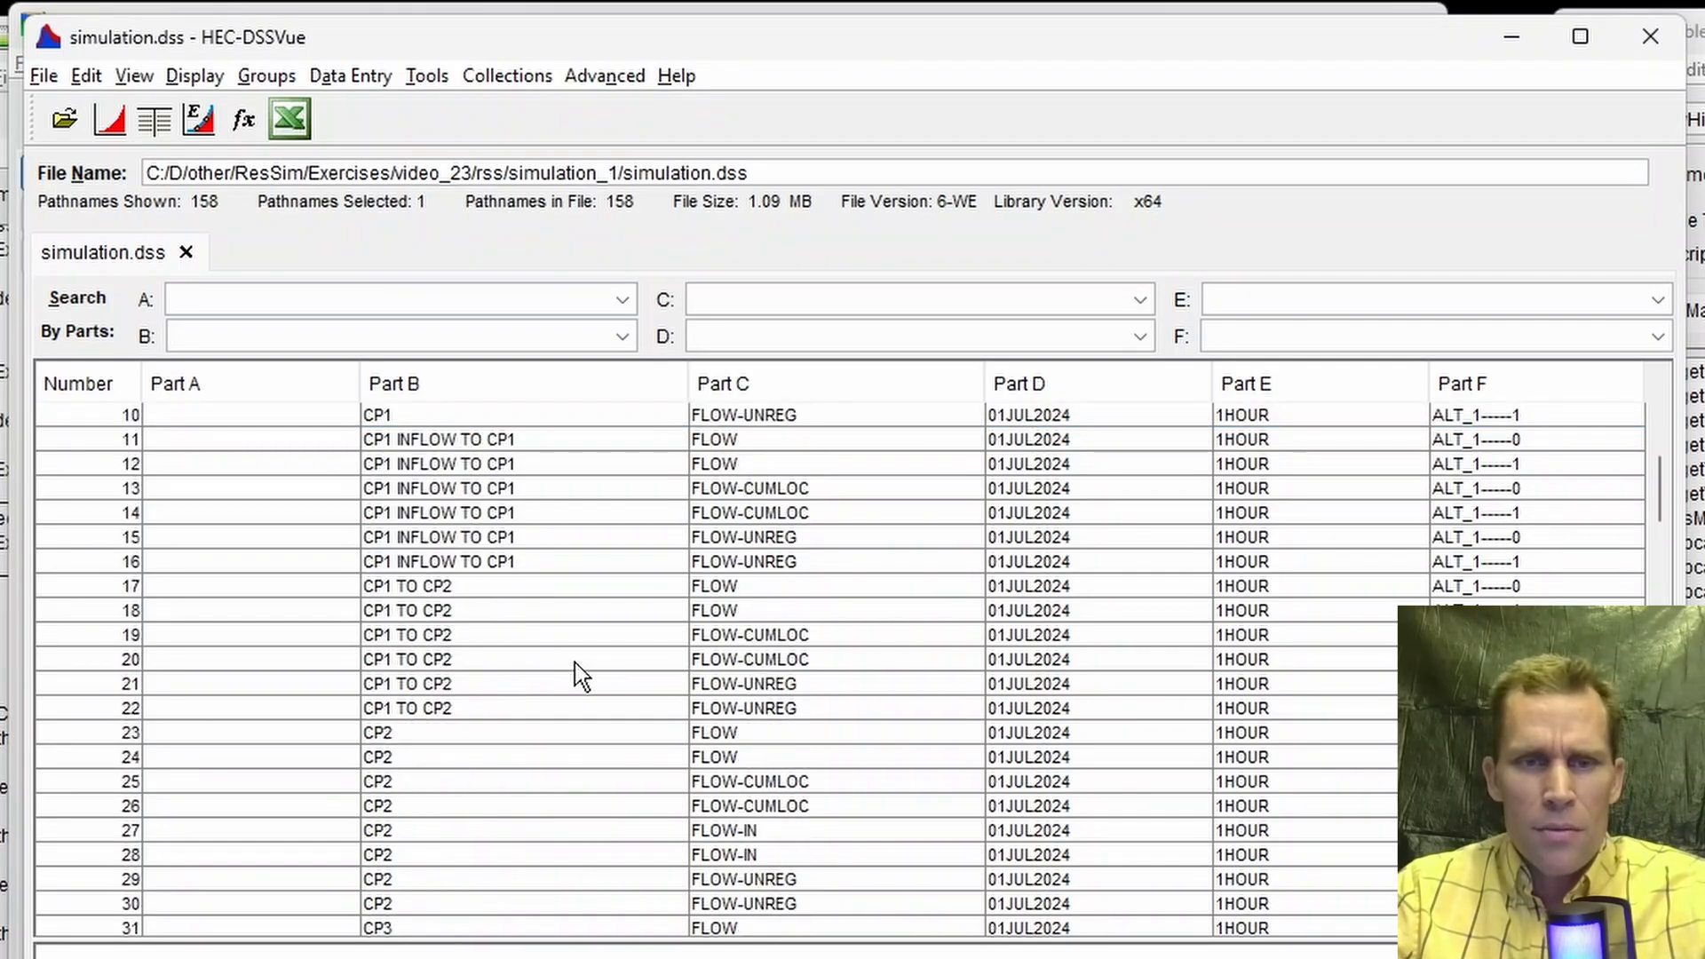
{"action": "left_click", "coordinate": [711, 688]}
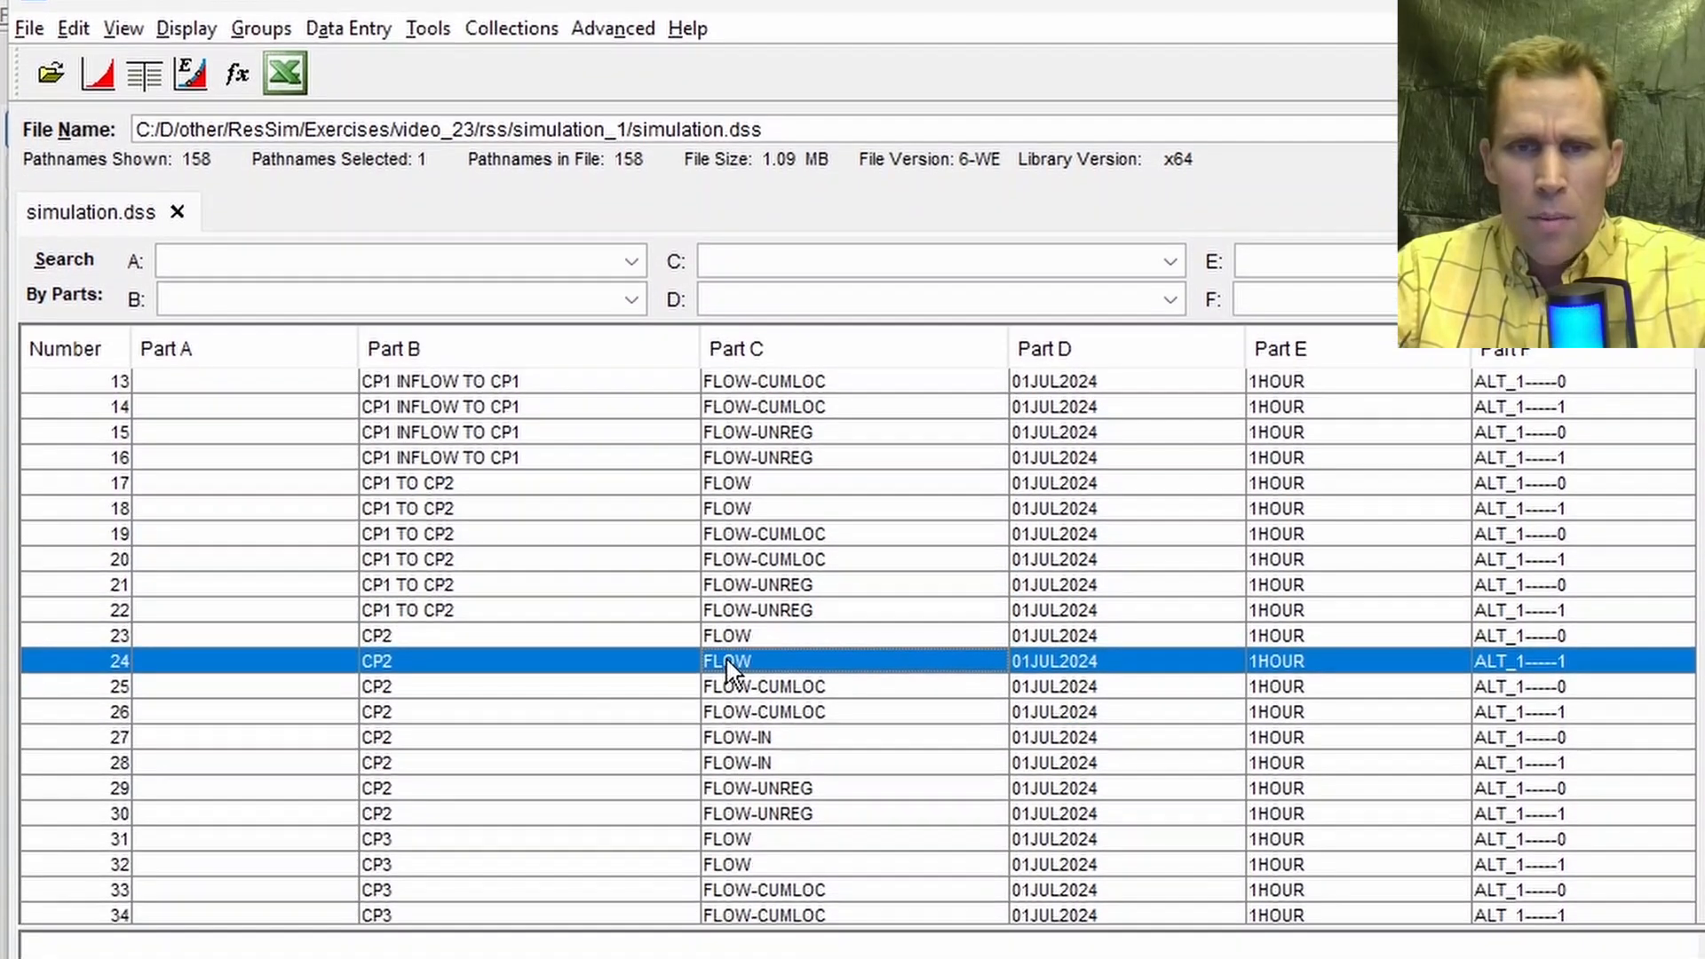
{"action": "right_click", "coordinate": [726, 662]}
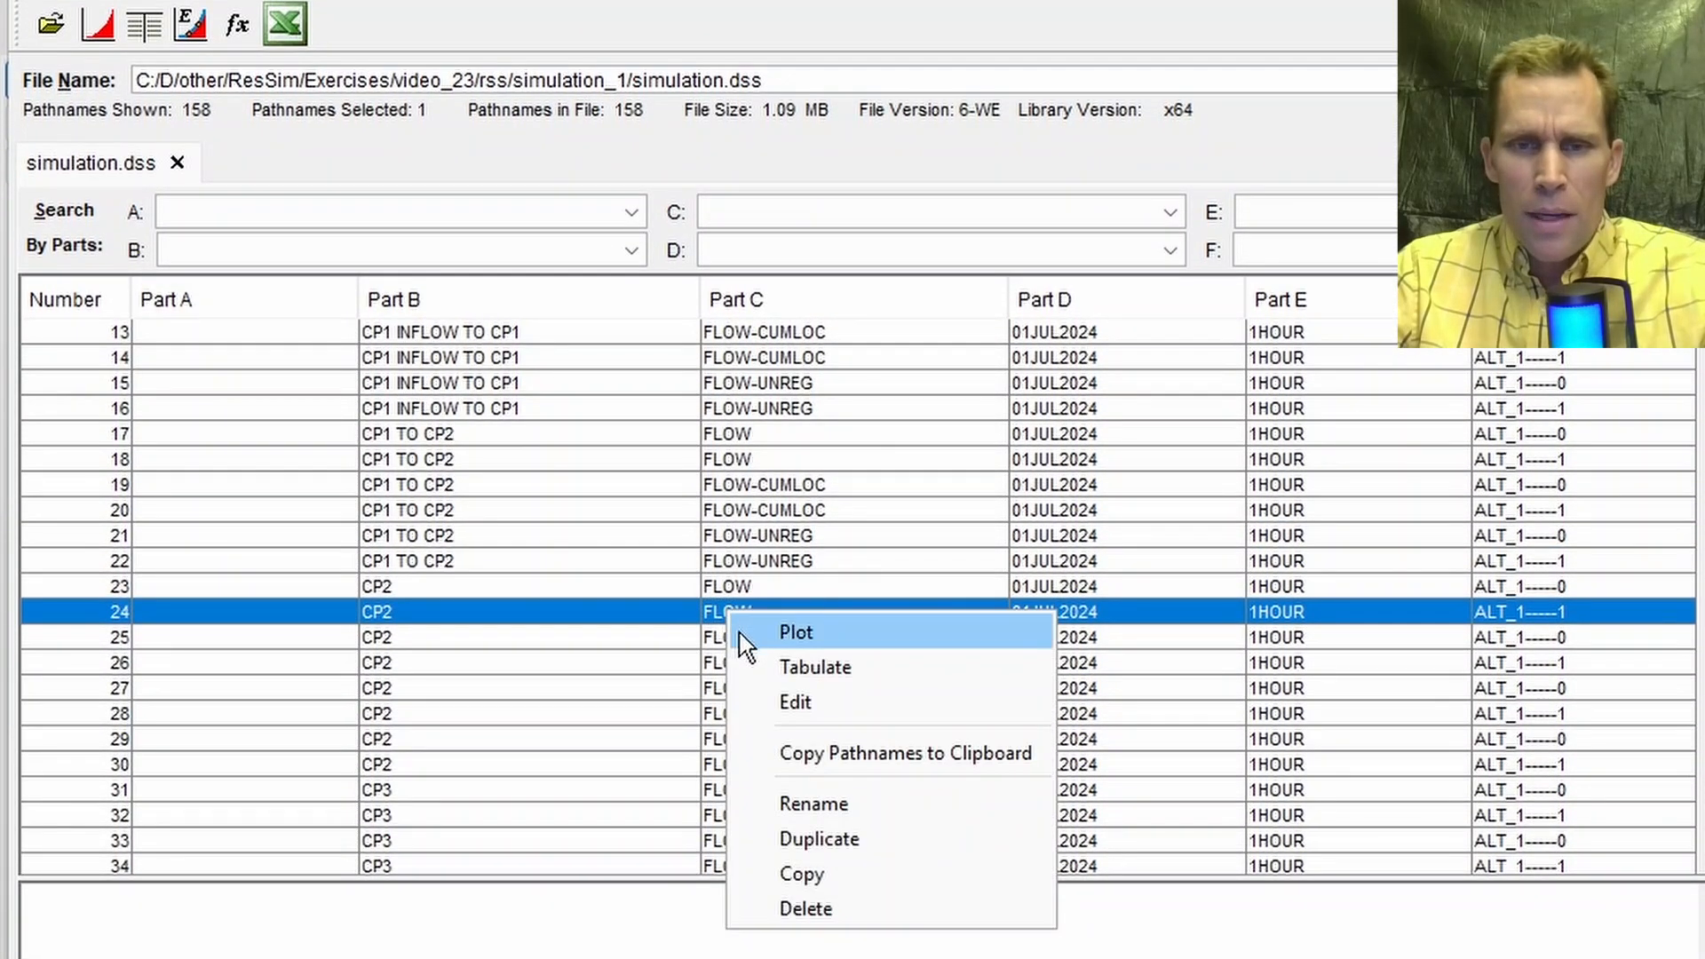
{"action": "left_click", "coordinate": [838, 851]}
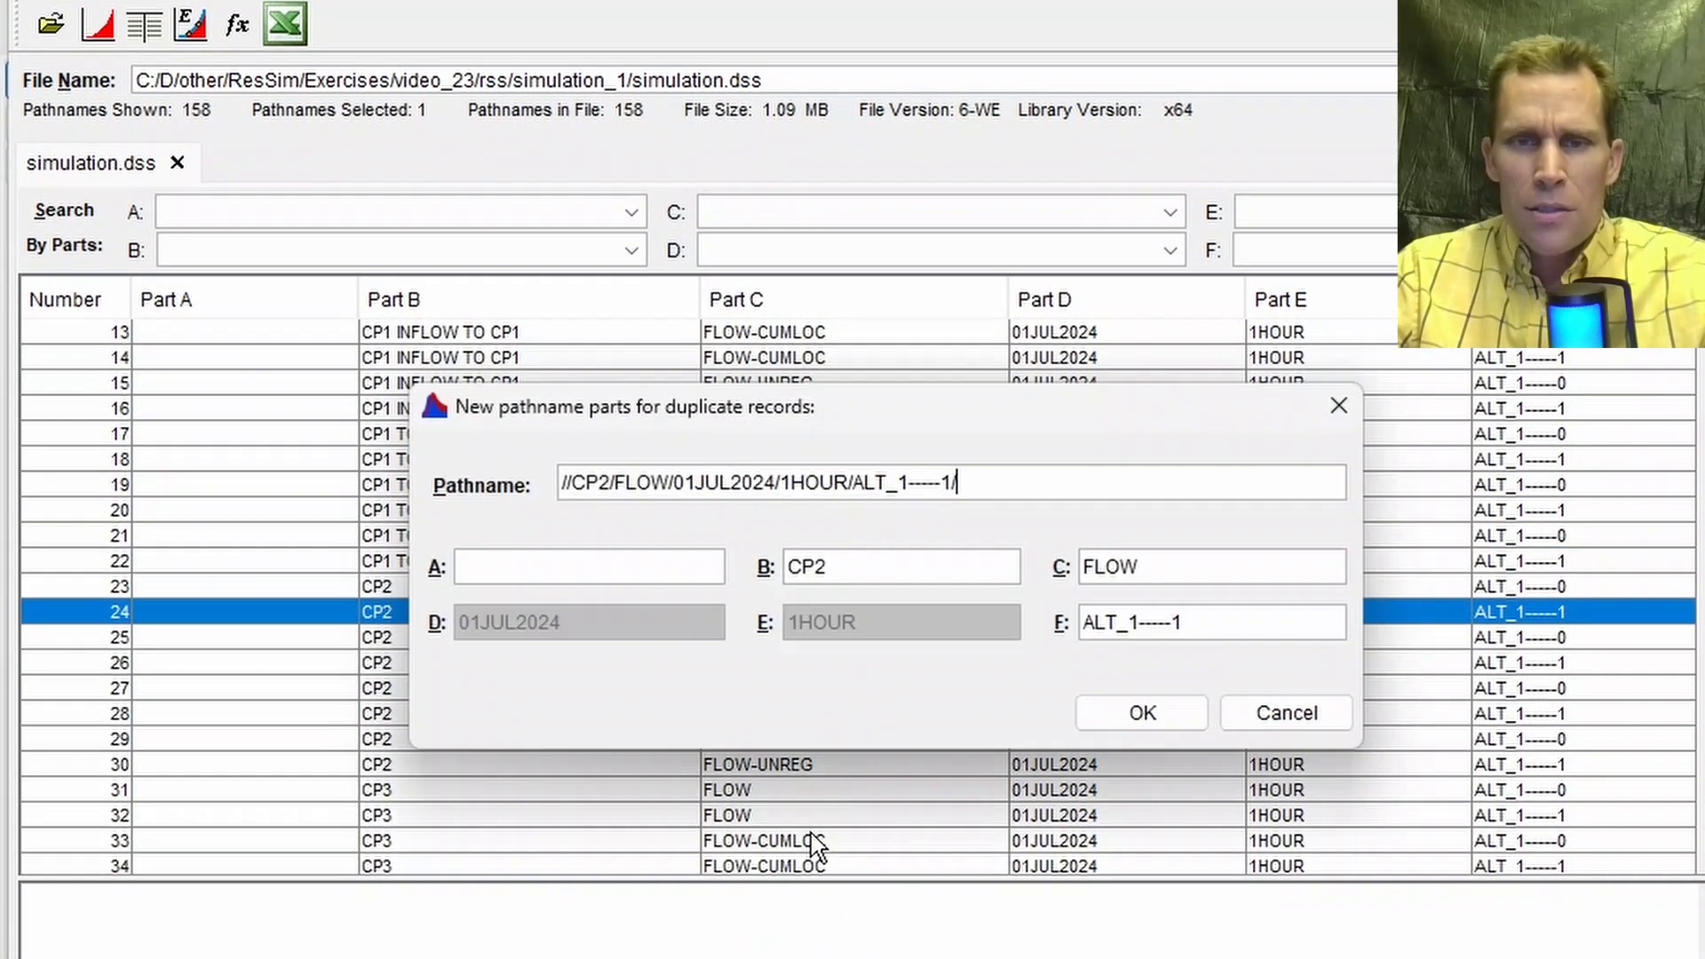
{"action": "left_click", "coordinate": [1212, 632]}
{"action": "left_click_drag", "start_coordinate": [1030, 637], "coordinate": [1005, 646]}
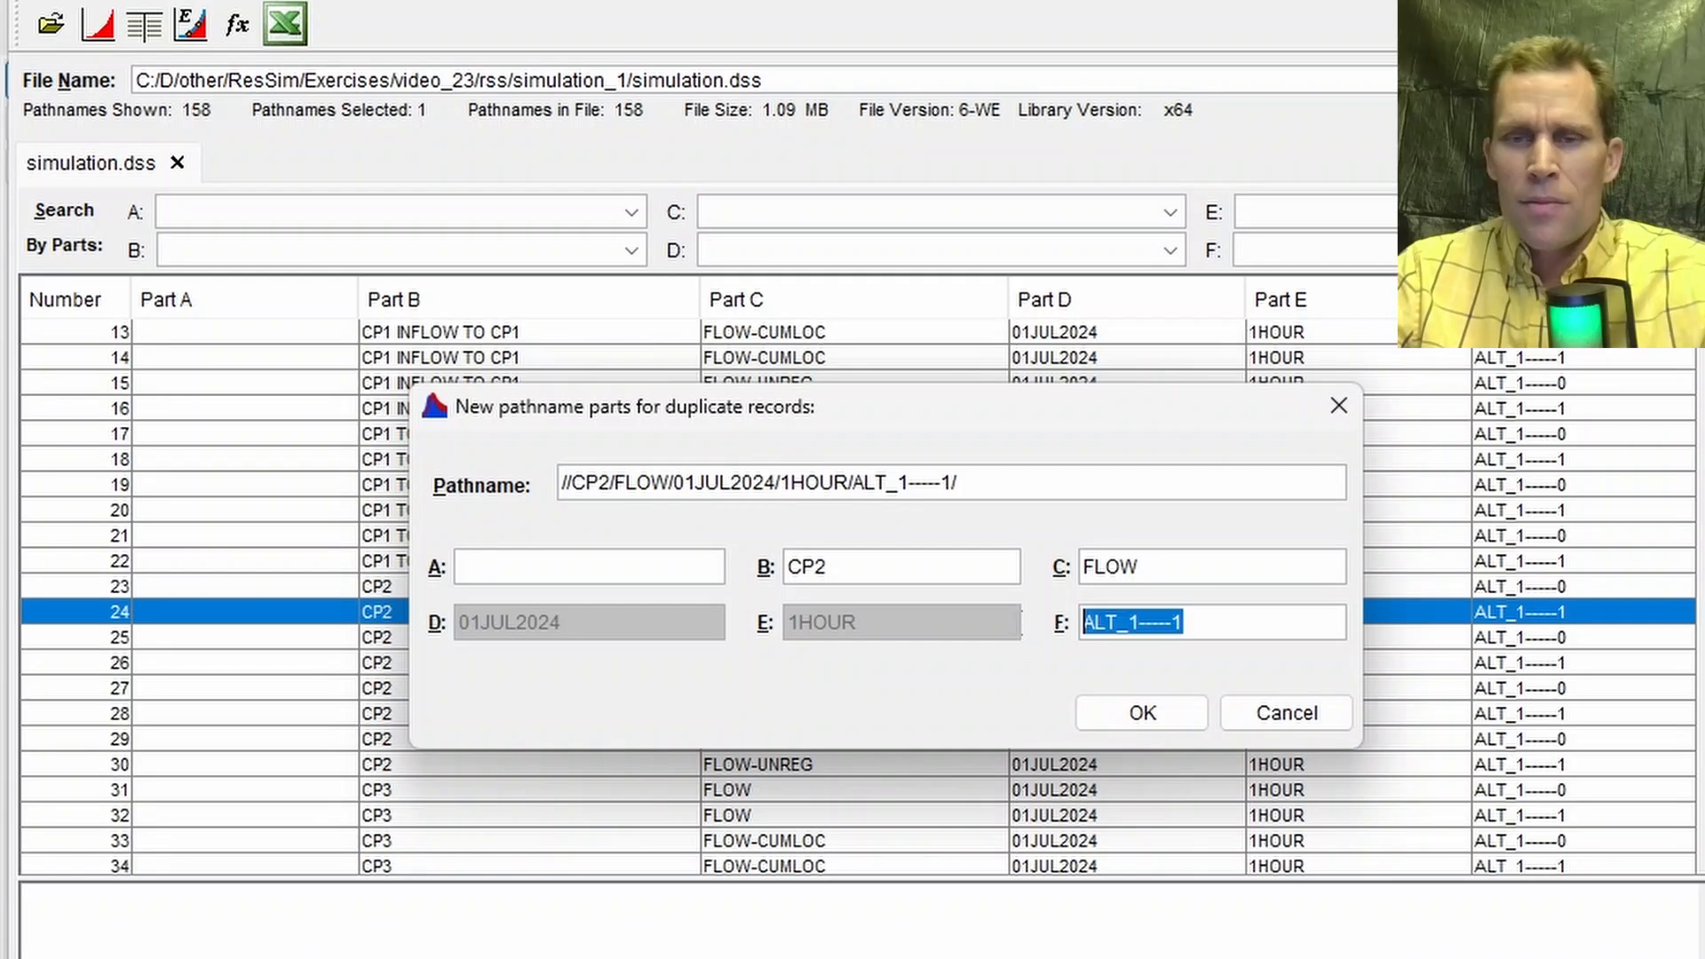
{"action": "key", "text": "BackSpace"}
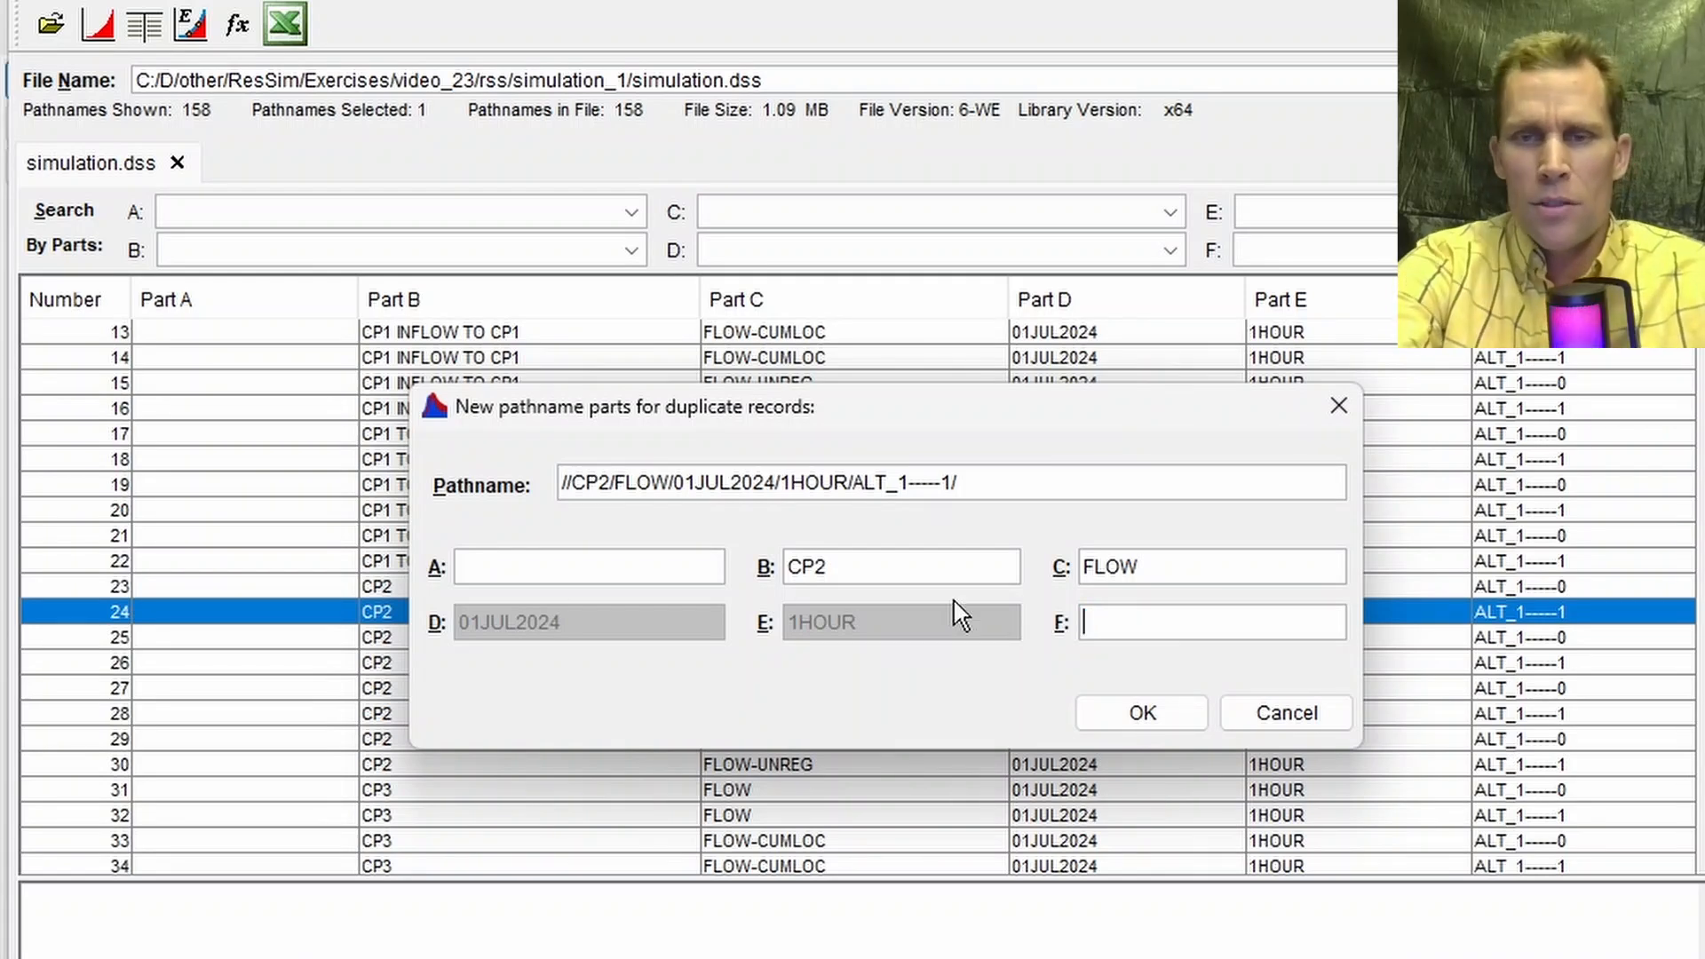
{"action": "type", "text": "CUSTOM "}
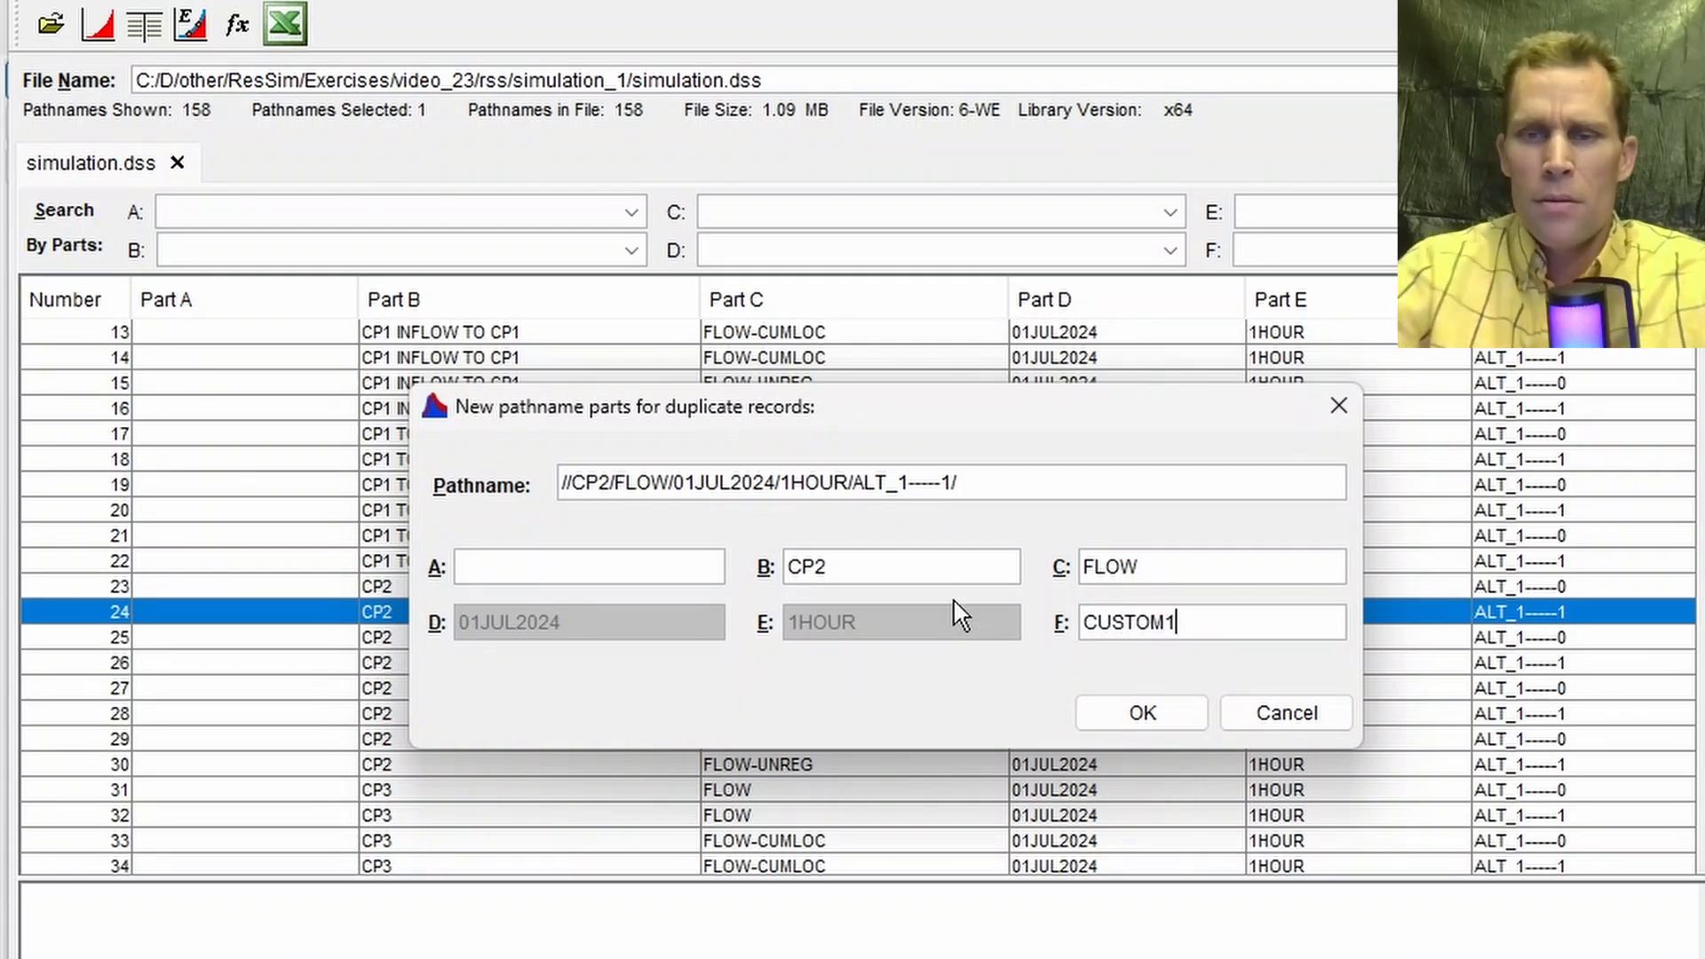
{"action": "type", "text": "1"}
{"action": "key", "text": "Tab"}
{"action": "left_click", "coordinate": [1099, 726]}
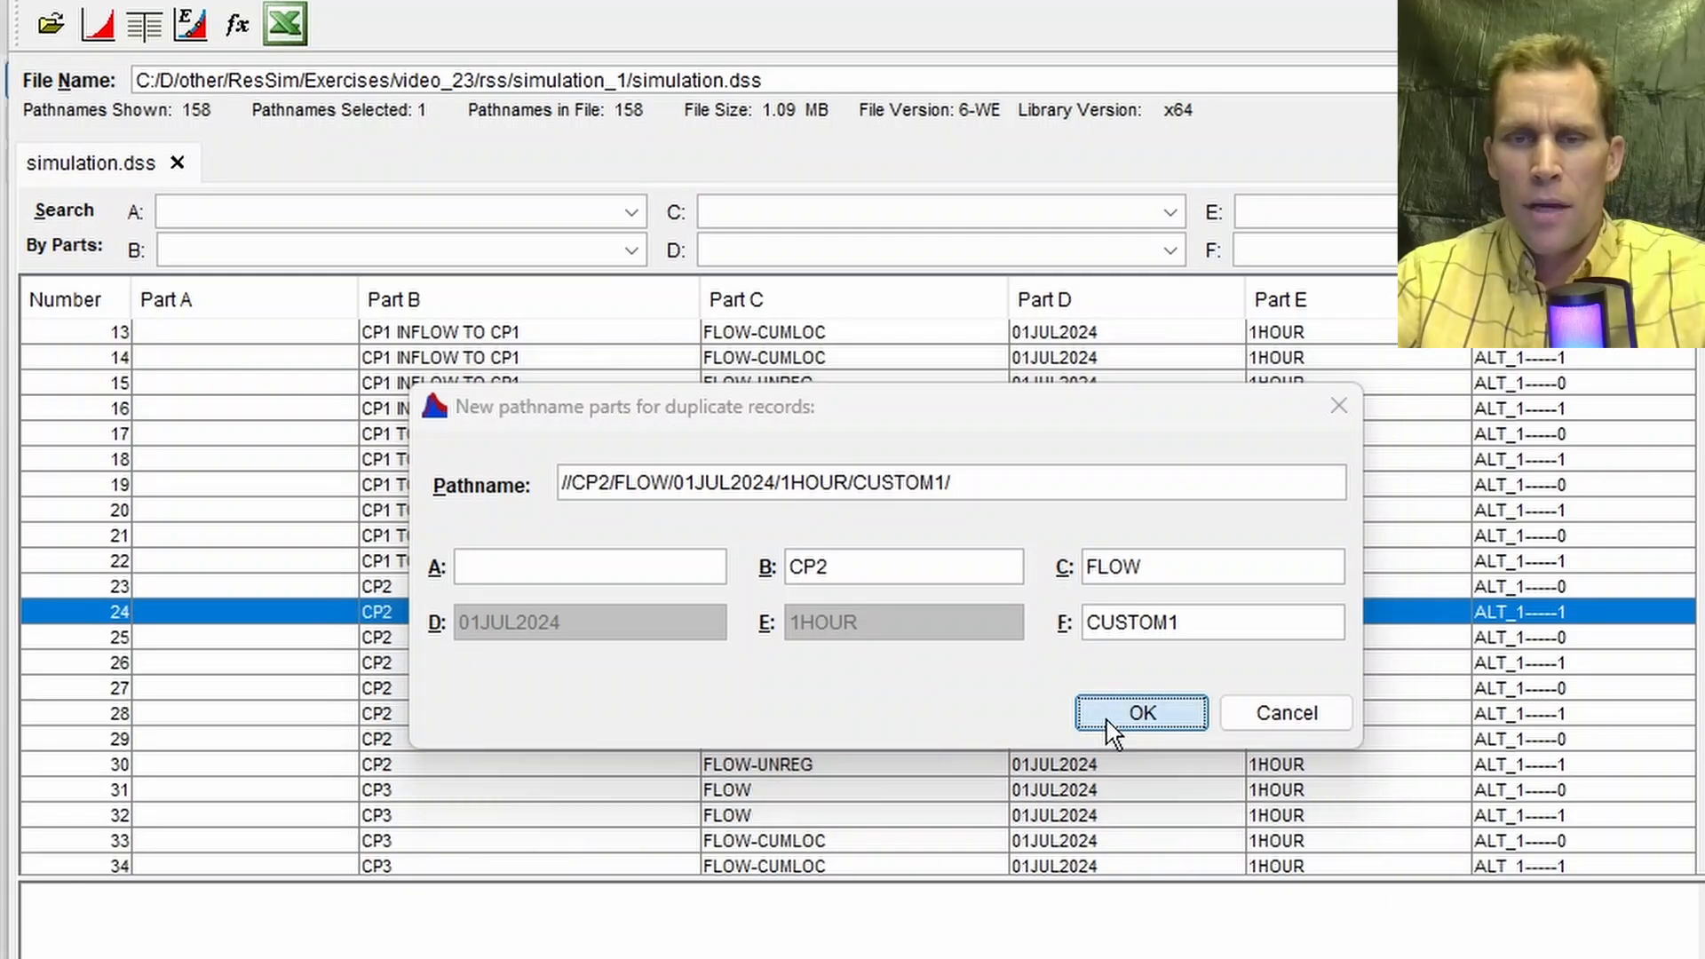
{"action": "left_click", "coordinate": [857, 576]}
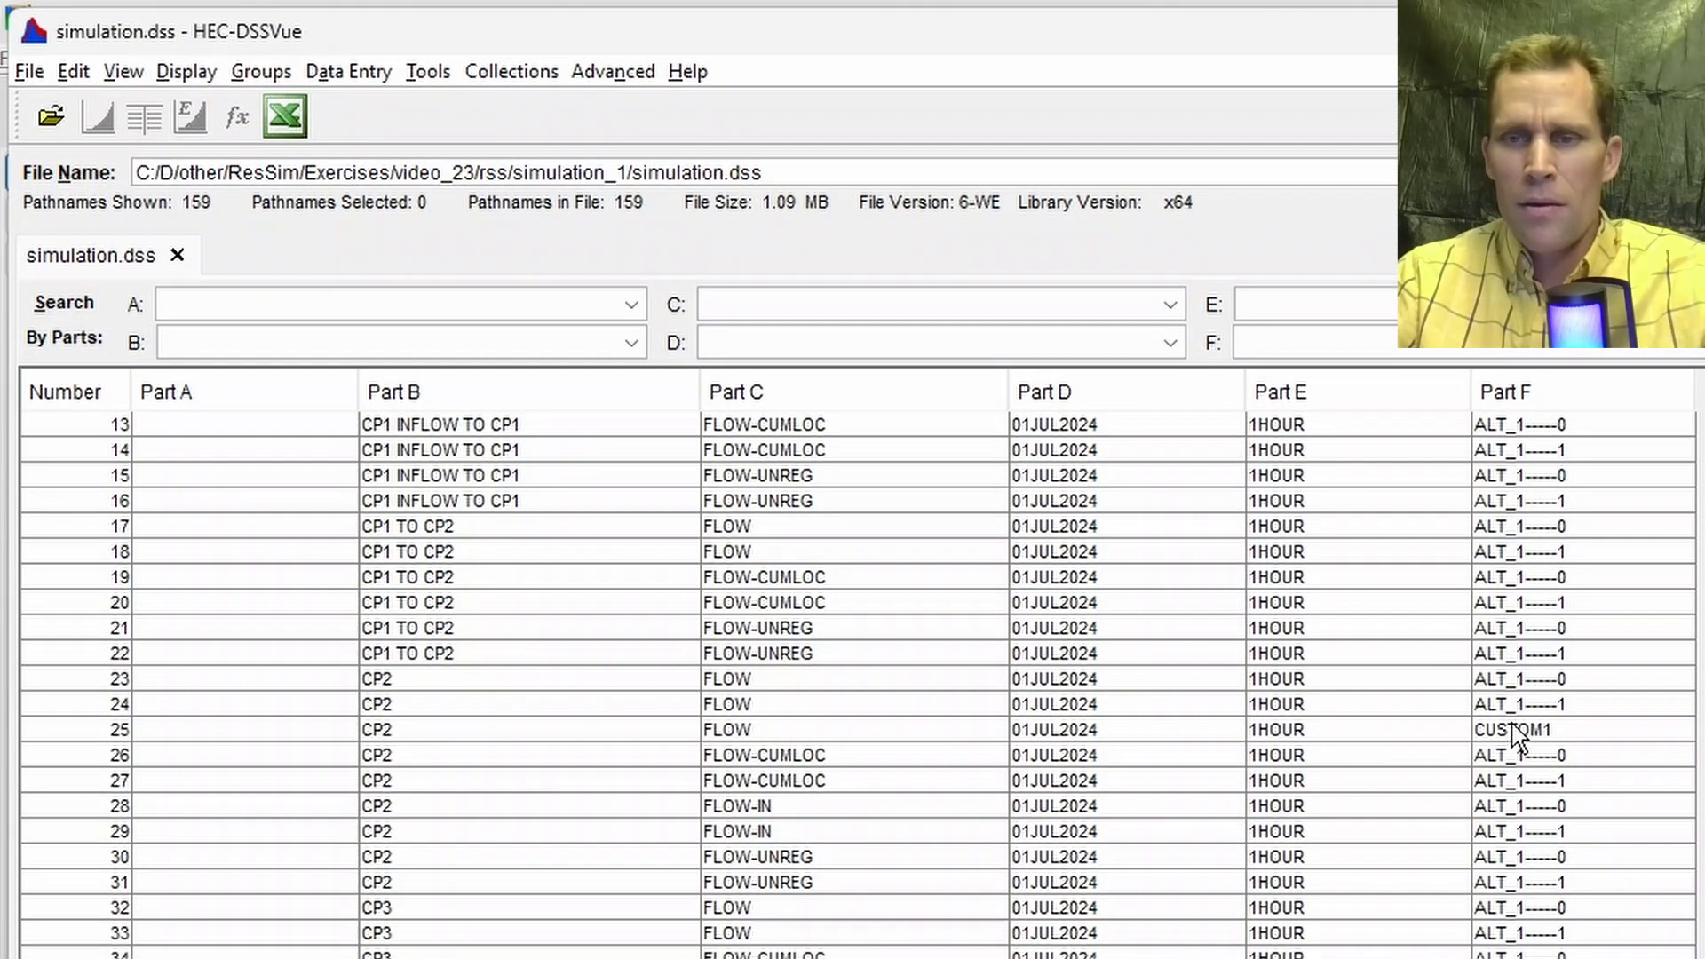
Step: Filter by C part INFLOWHIGHANDRISINGBINARY and duplicate that record with the F part custom1
{"action": "left_click", "coordinate": [1520, 638]}
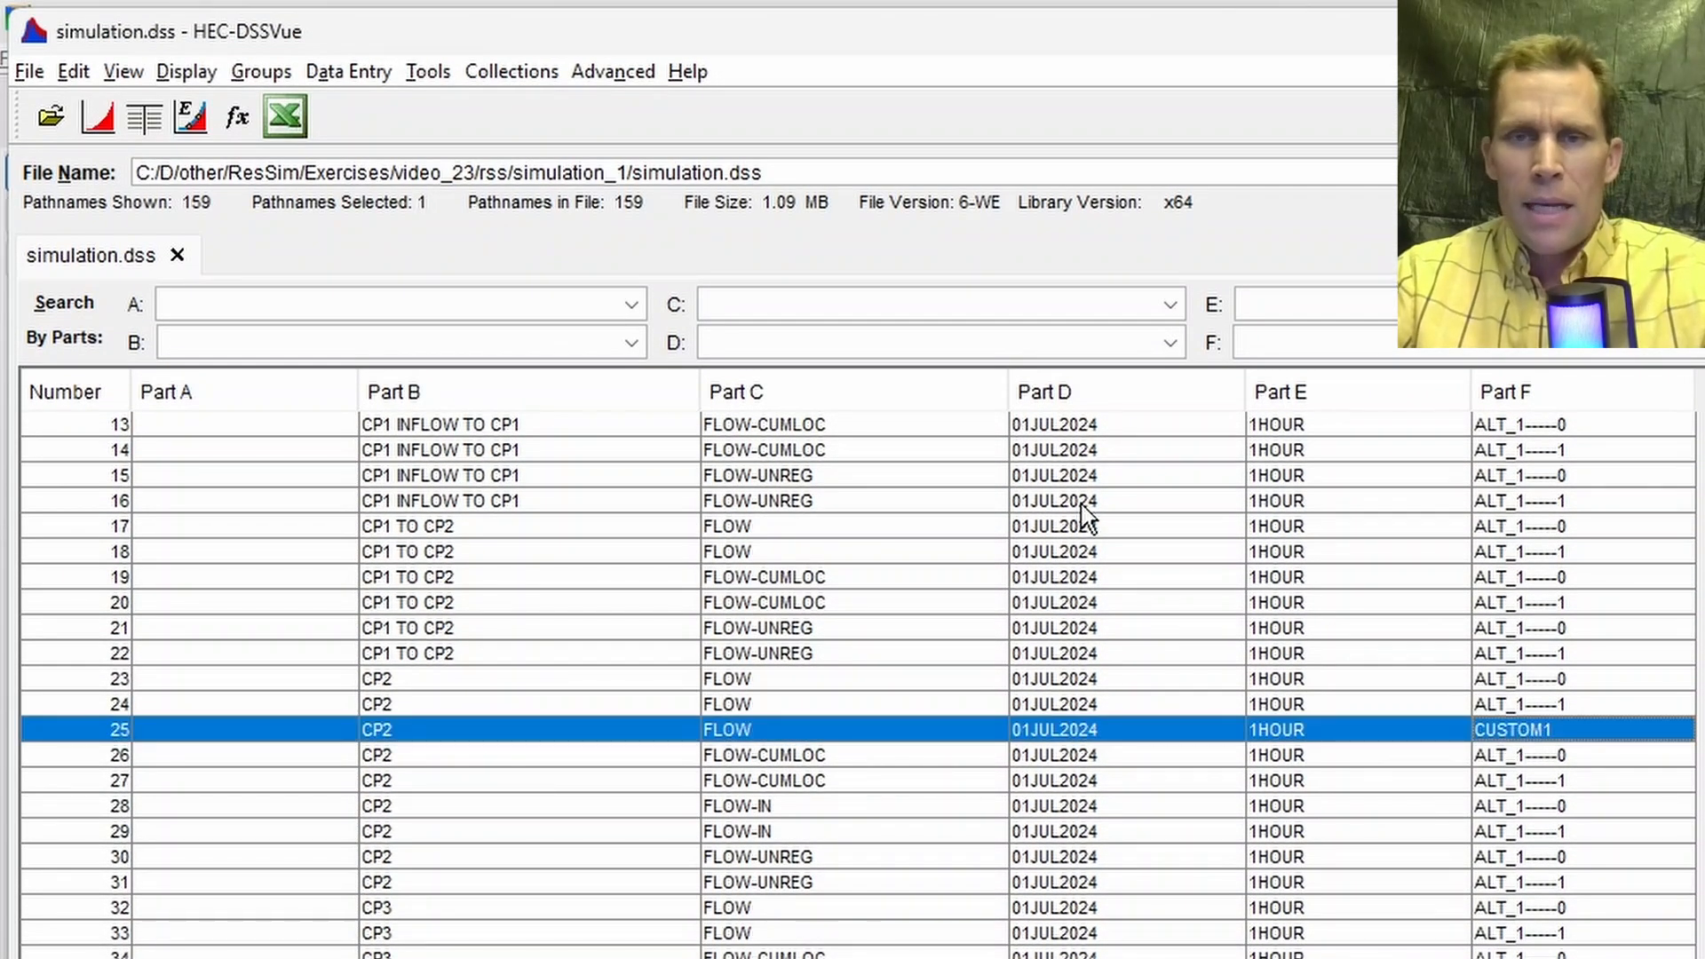
{"action": "left_click", "coordinate": [1004, 306]}
{"action": "scroll", "coordinate": [923, 439], "scroll_direction": "down", "scroll_amount": 5}
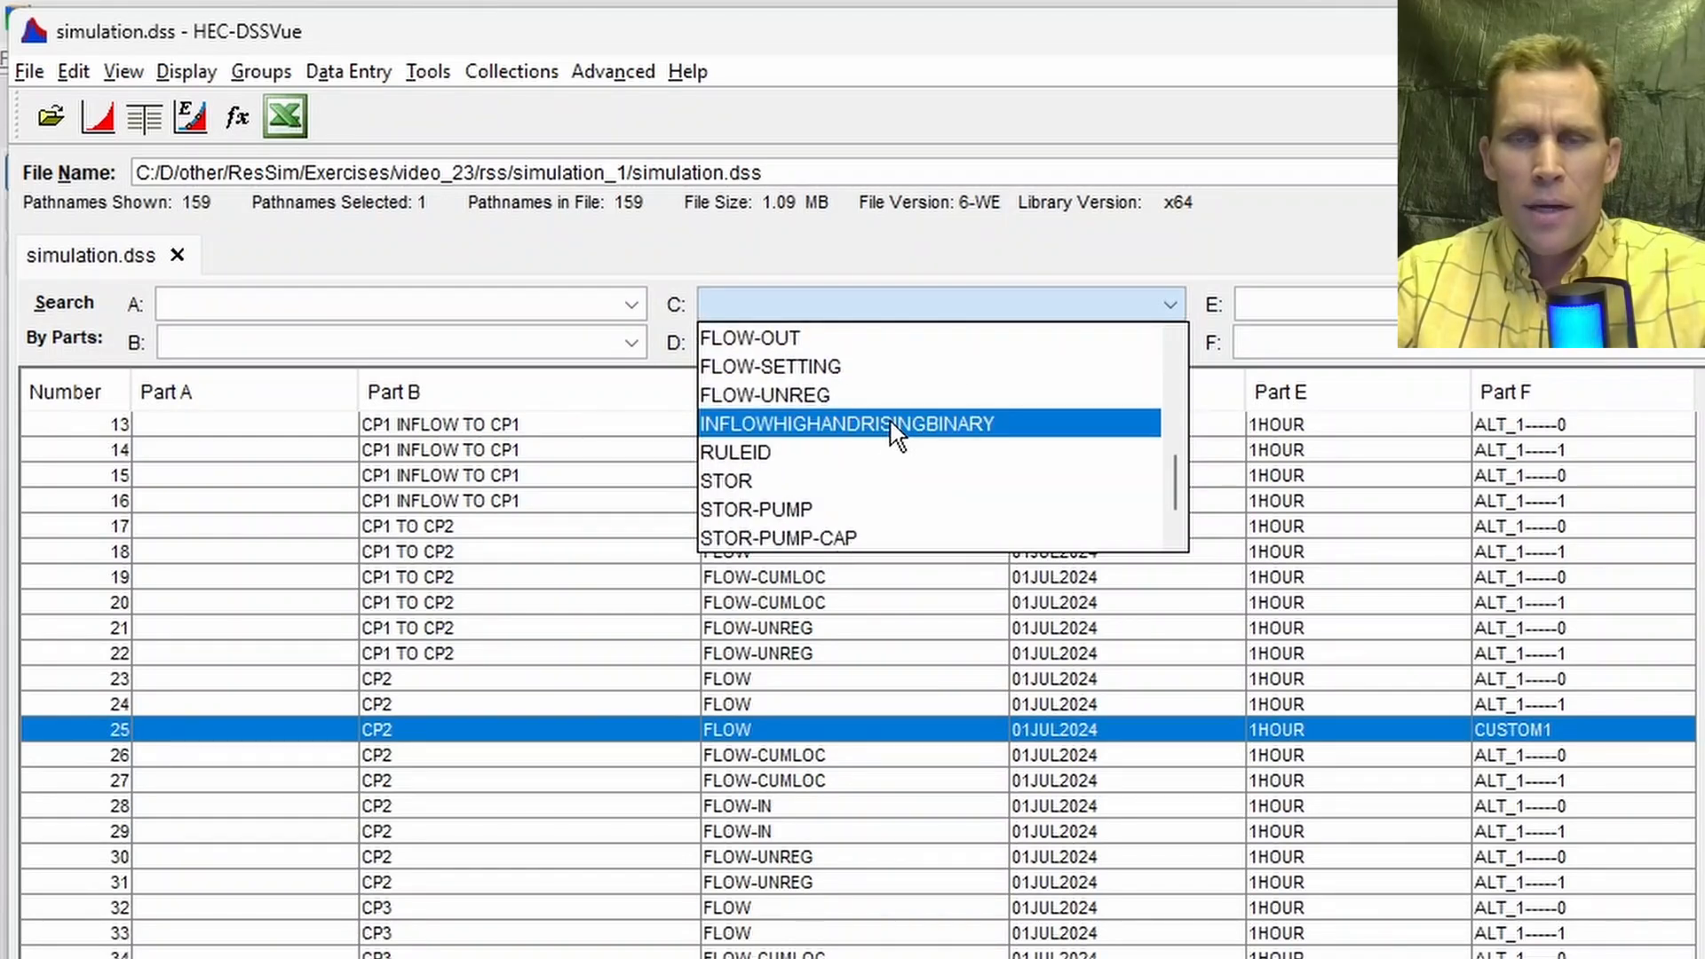
{"action": "left_click", "coordinate": [897, 424]}
{"action": "left_click", "coordinate": [893, 426]}
{"action": "right_click", "coordinate": [892, 423]}
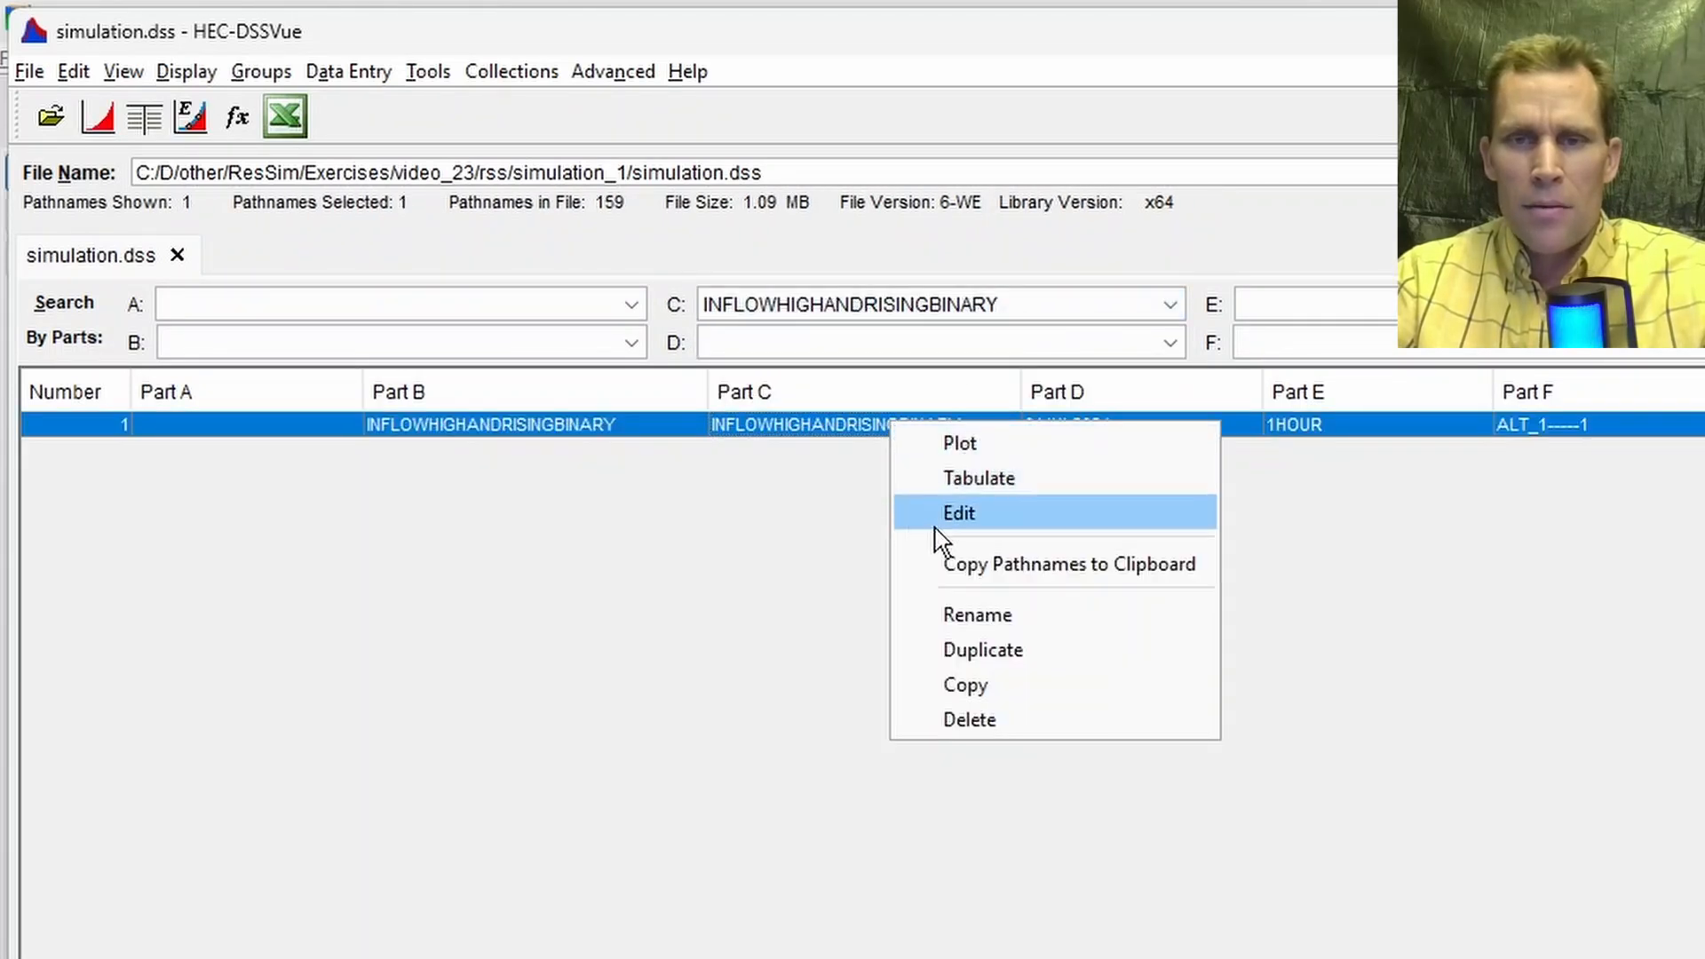
{"action": "left_click", "coordinate": [985, 655]}
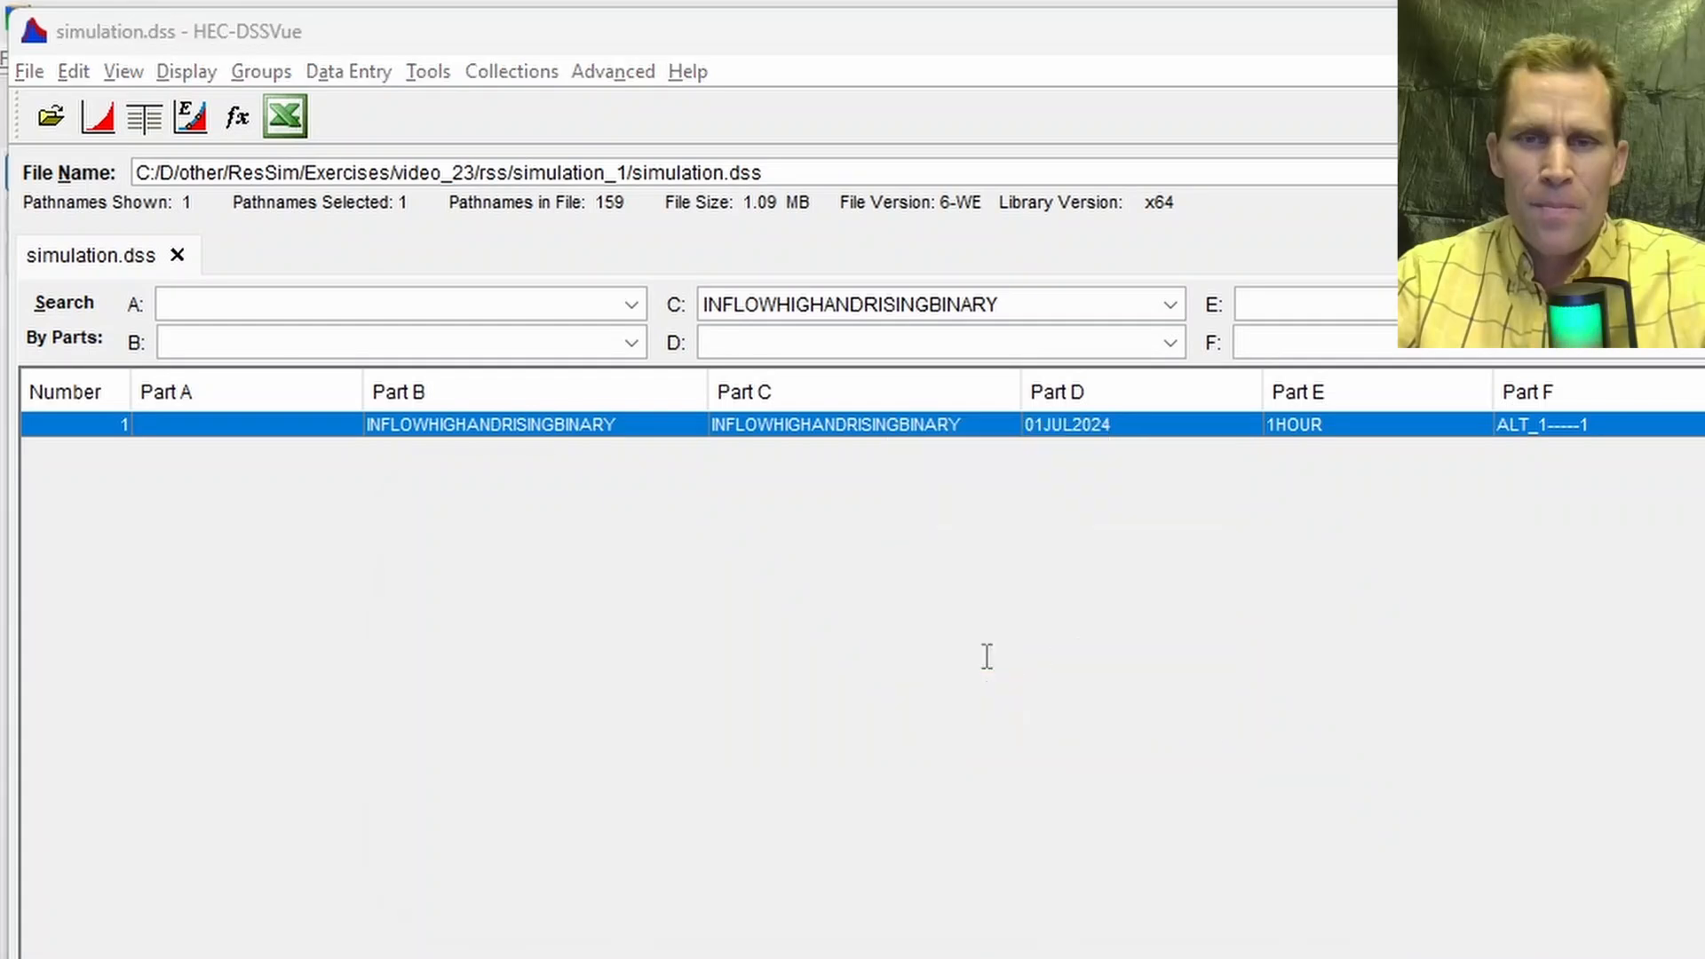
{"action": "type", "text": "custom1"}
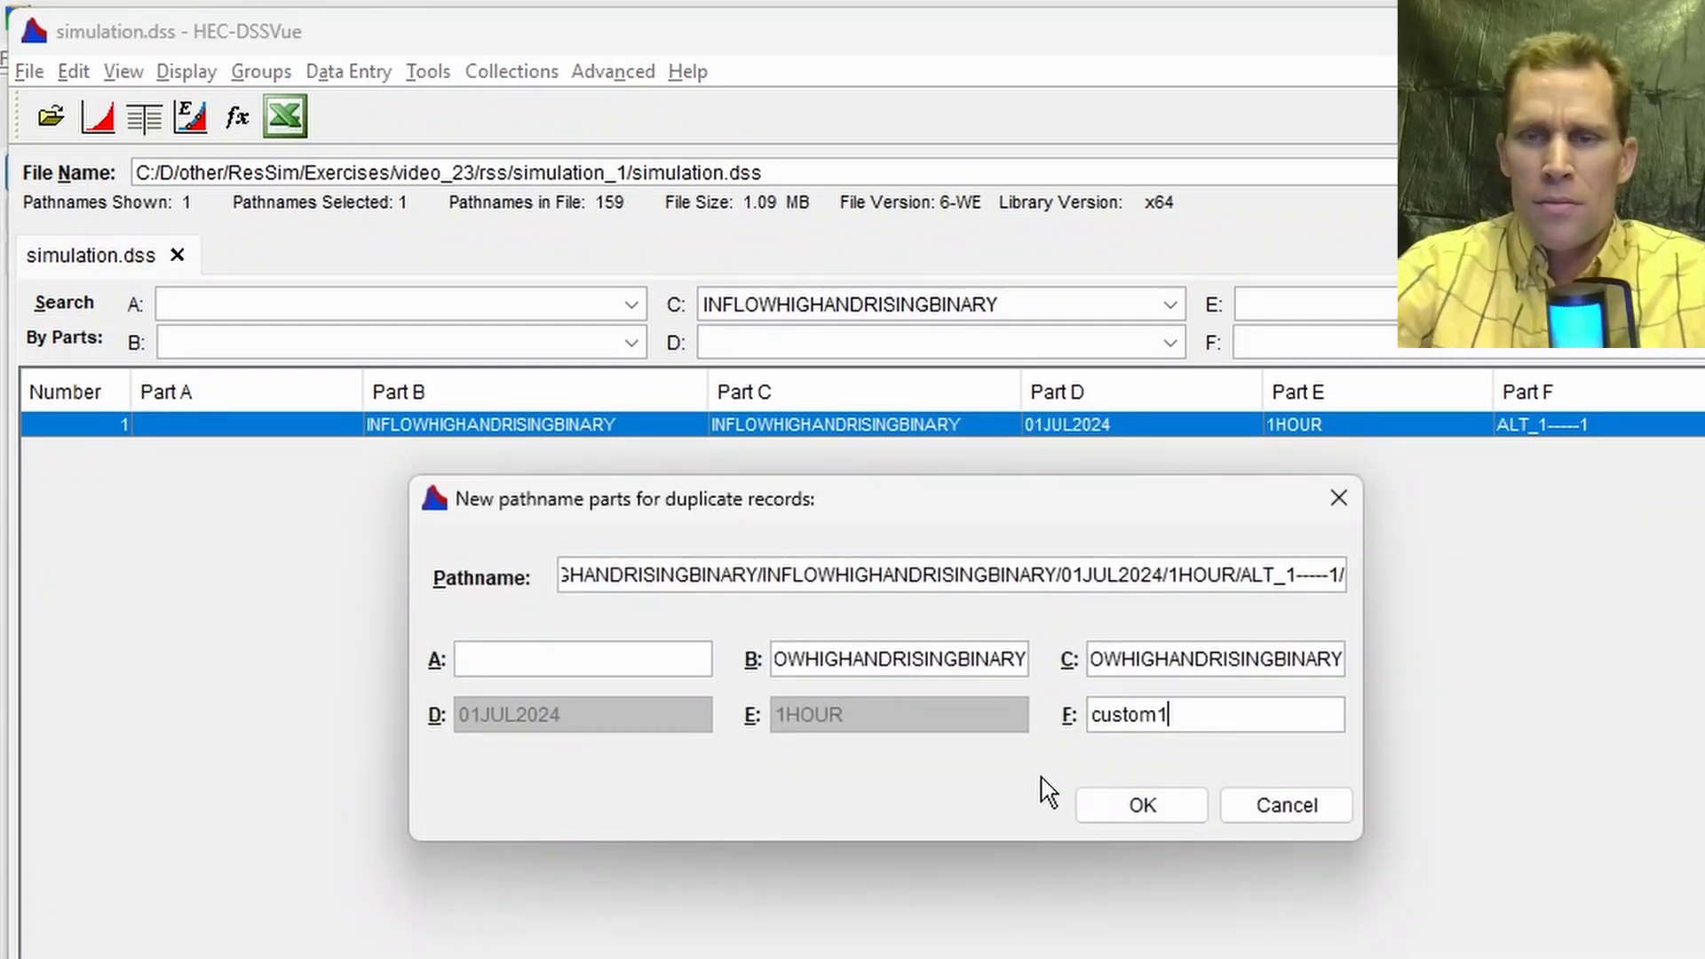
{"action": "key", "text": "Tab"}
{"action": "left_click", "coordinate": [1105, 810]}
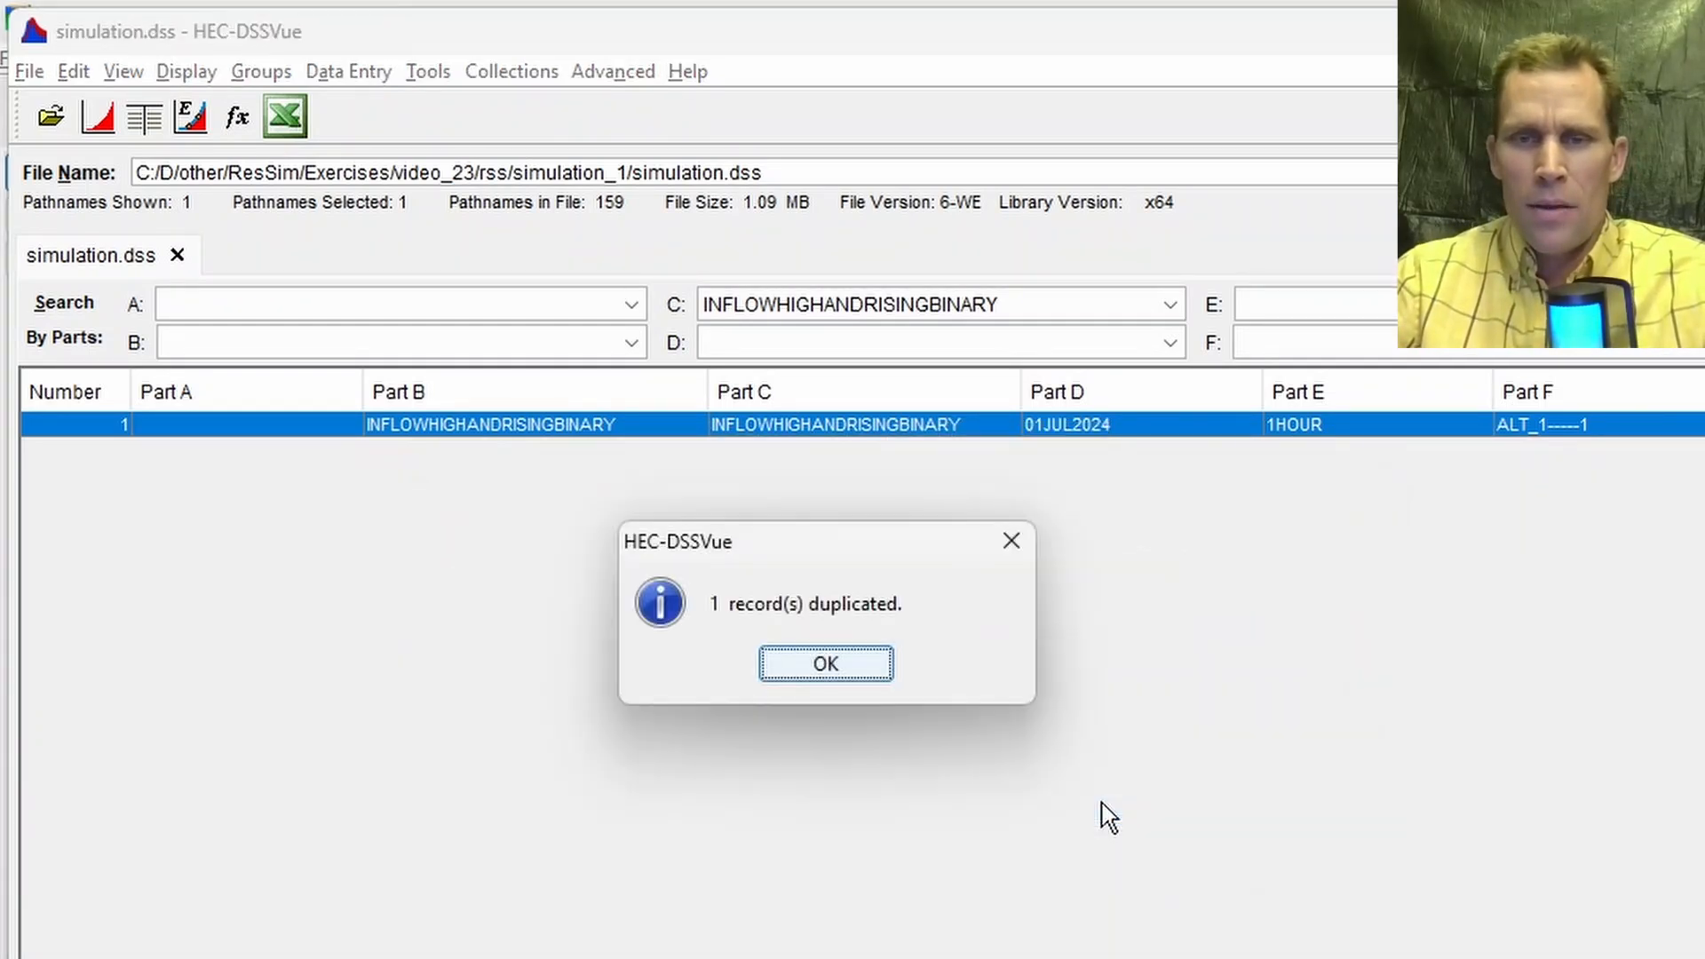
{"action": "left_click", "coordinate": [866, 673]}
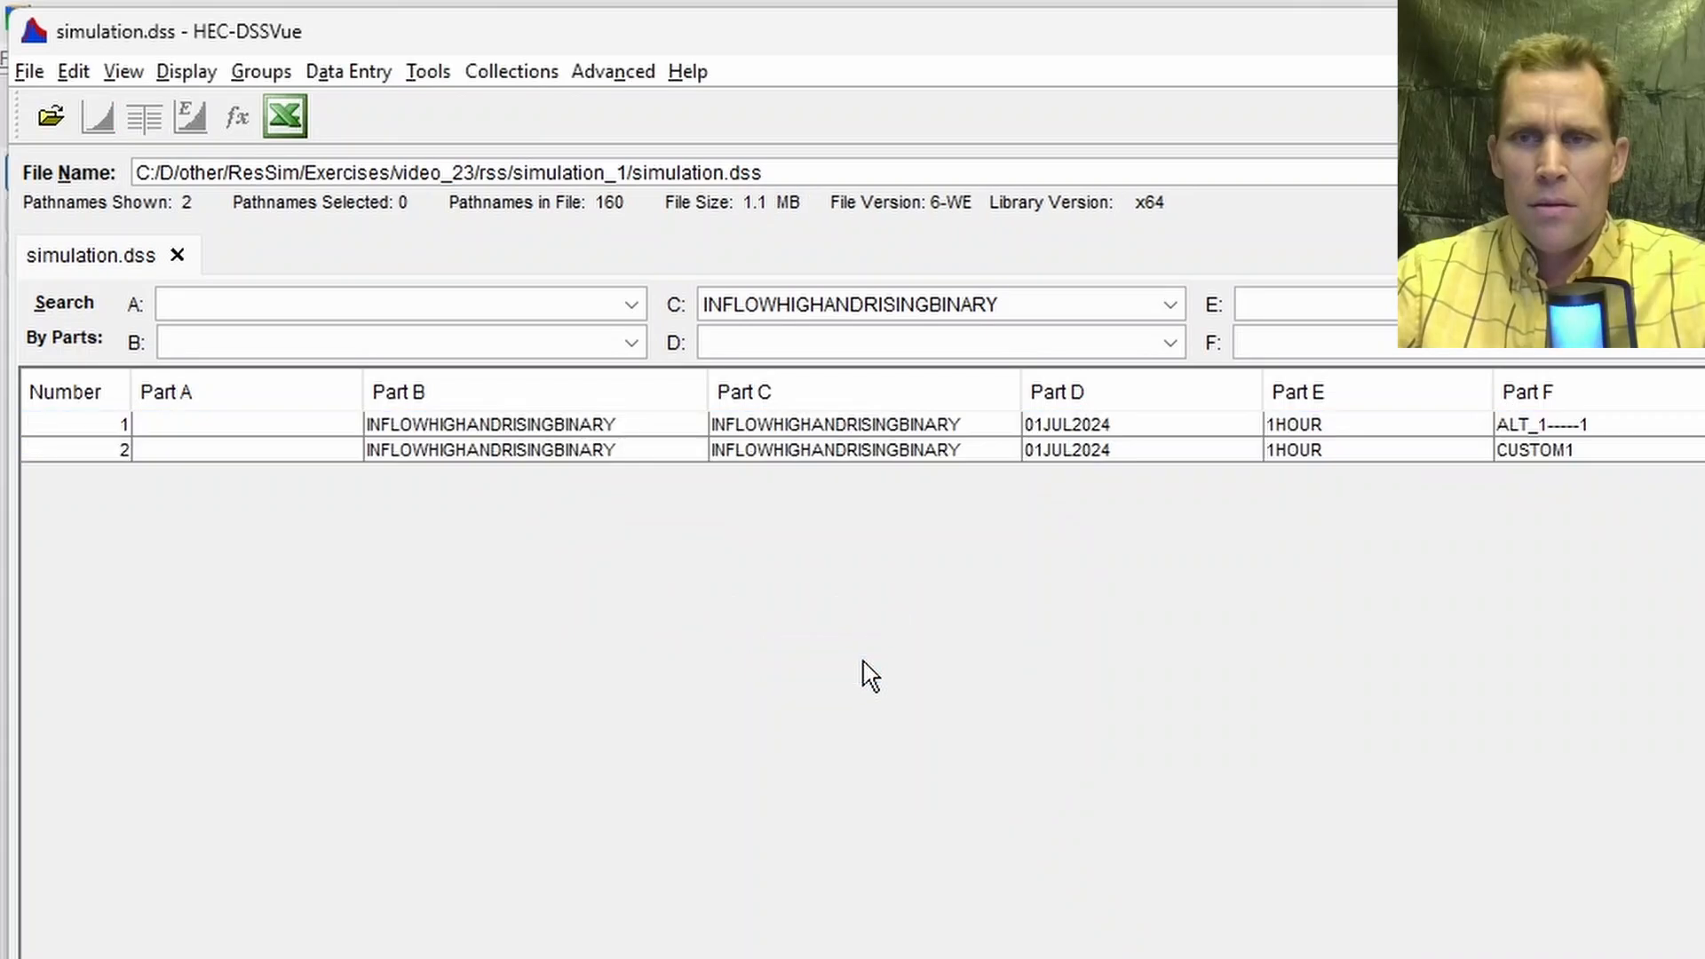
Step: Clear the C part filter, filter by F part CUSTOM1, and select both the CP2 FLOW and INFLOWHIGHANDRISINGBINARY records
{"action": "left_click", "coordinate": [826, 313]}
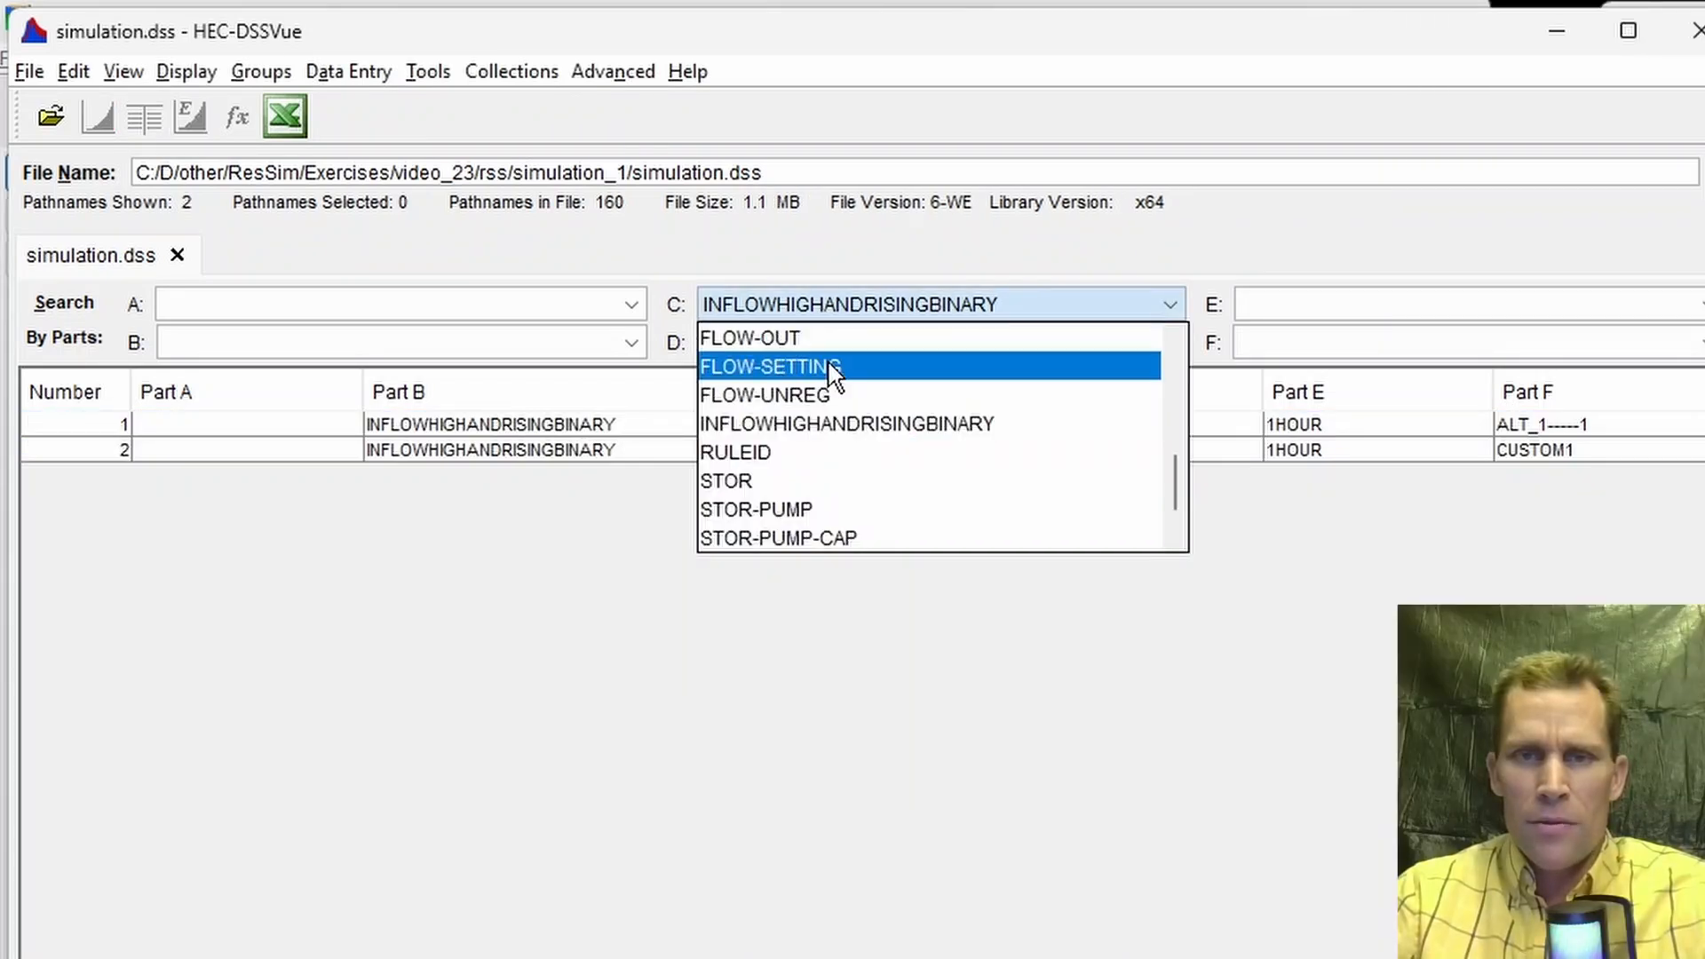
{"action": "scroll", "coordinate": [827, 359], "scroll_direction": "up", "scroll_amount": 4}
{"action": "left_click", "coordinate": [825, 327]}
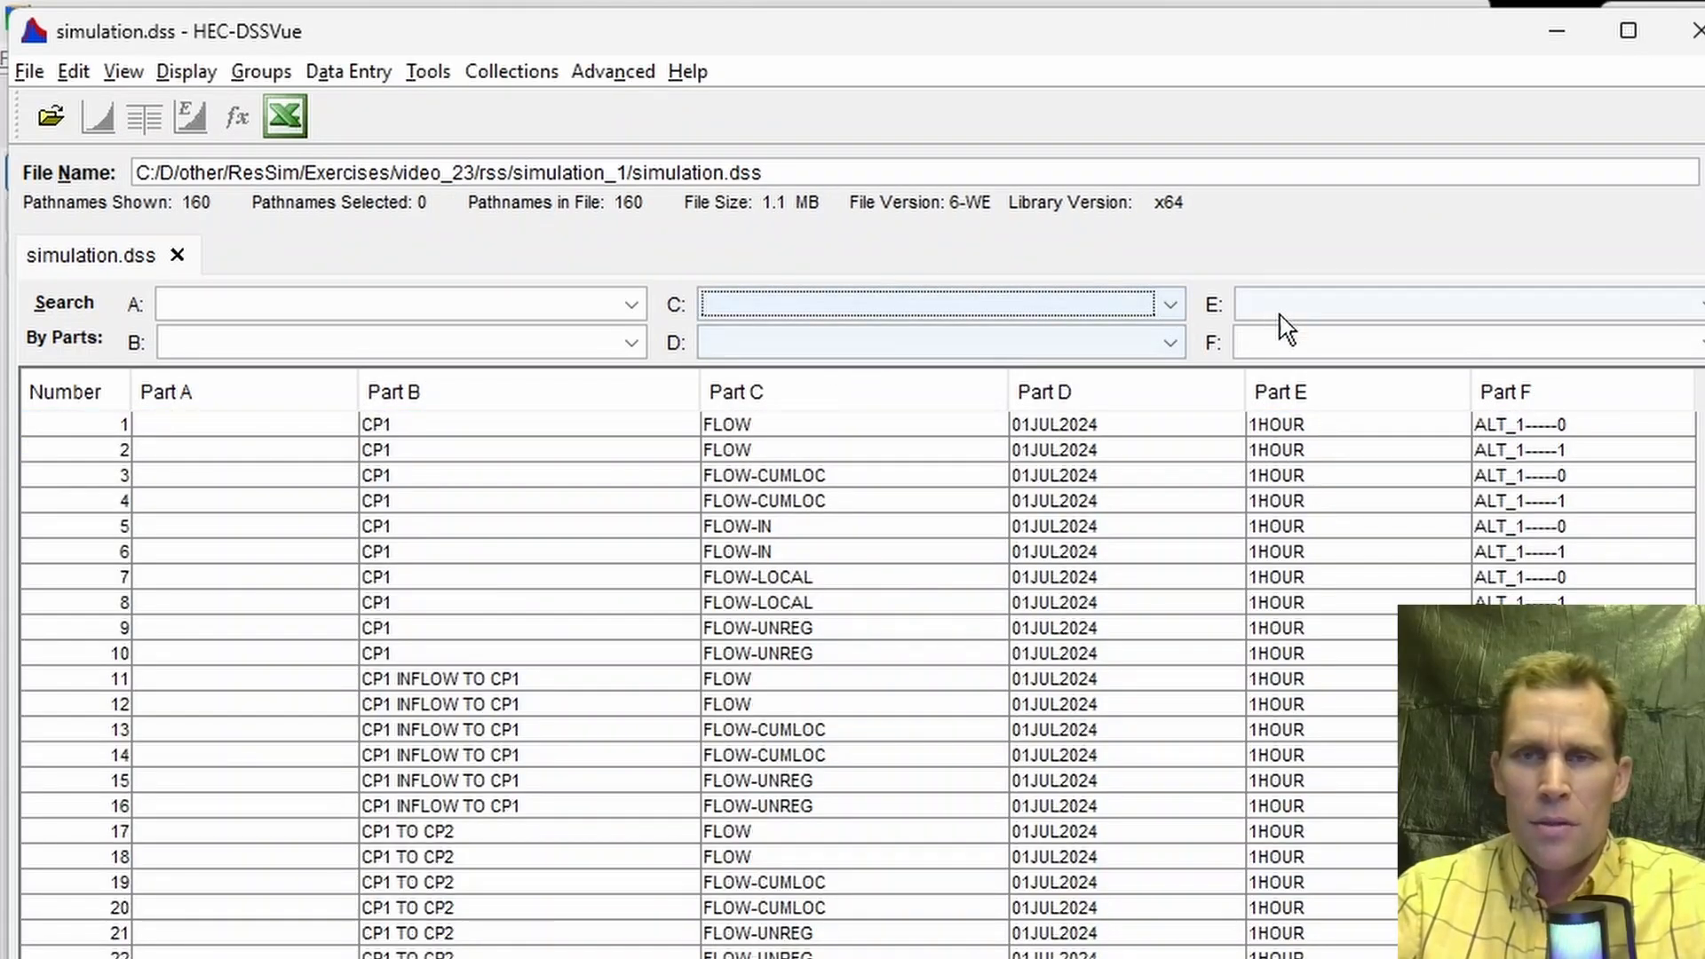
{"action": "left_click", "coordinate": [1298, 343]}
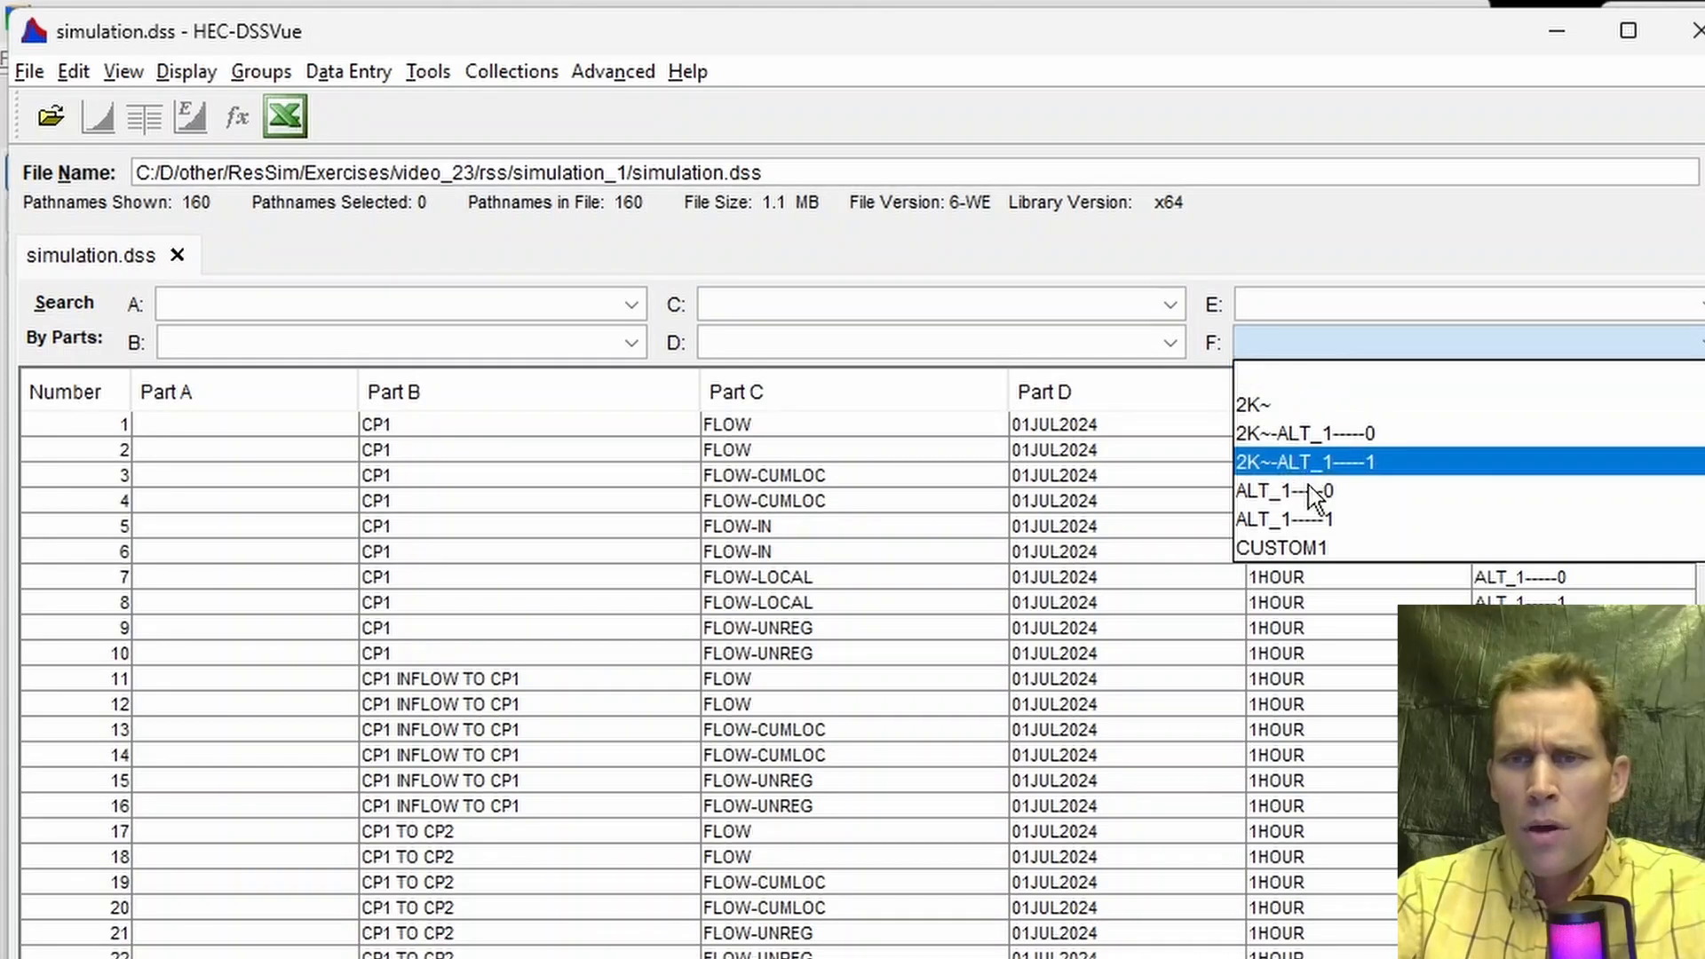
{"action": "left_click", "coordinate": [1322, 545]}
{"action": "left_click", "coordinate": [928, 426]}
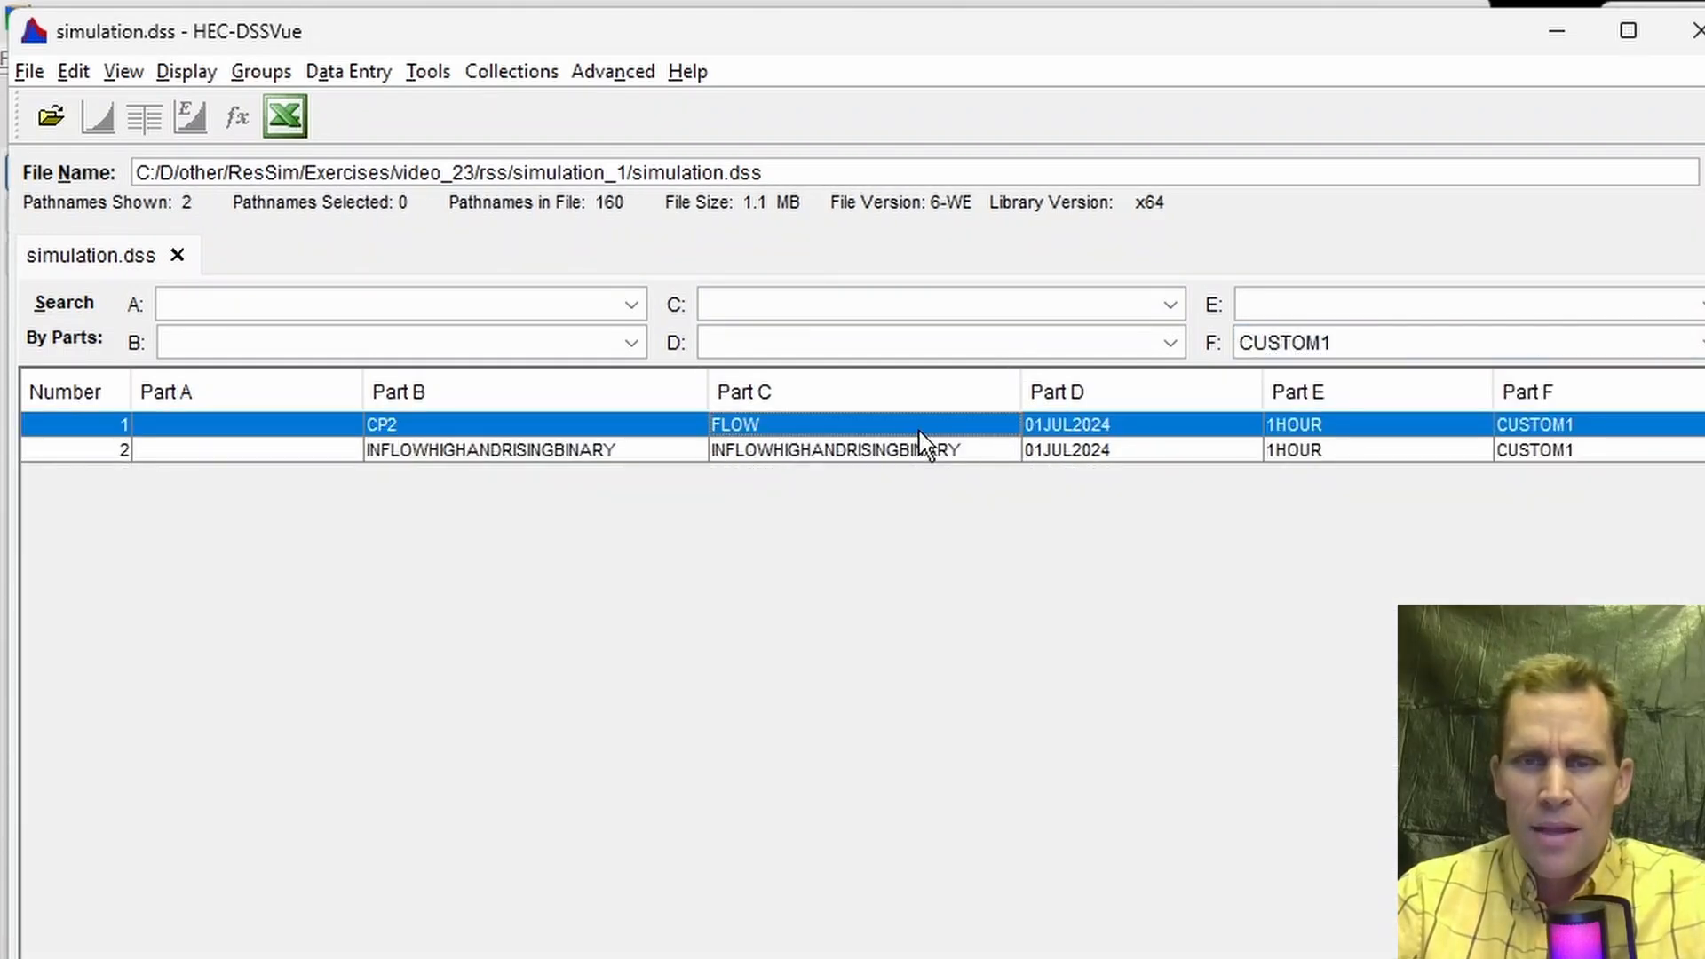
{"action": "left_click", "coordinate": [914, 452], "text": "shift"}
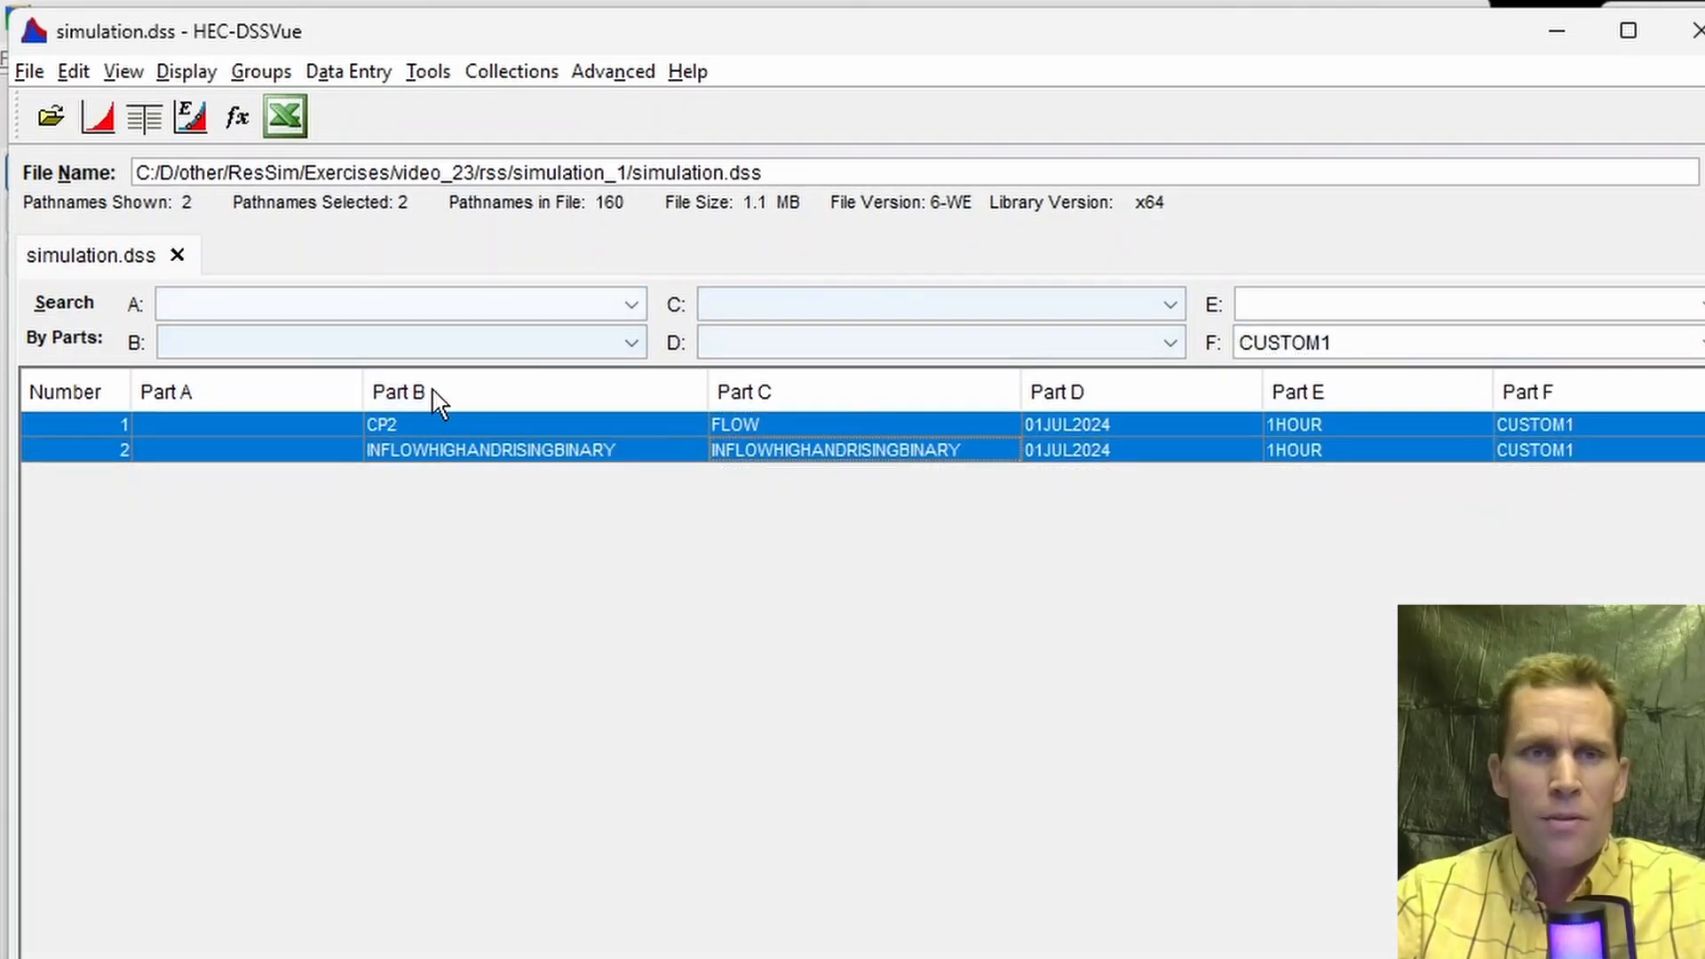
Step: Plot the two selected records, maximize the plot and highlight each curve to compare CP2 flow with the binary flag
{"action": "left_click", "coordinate": [100, 118]}
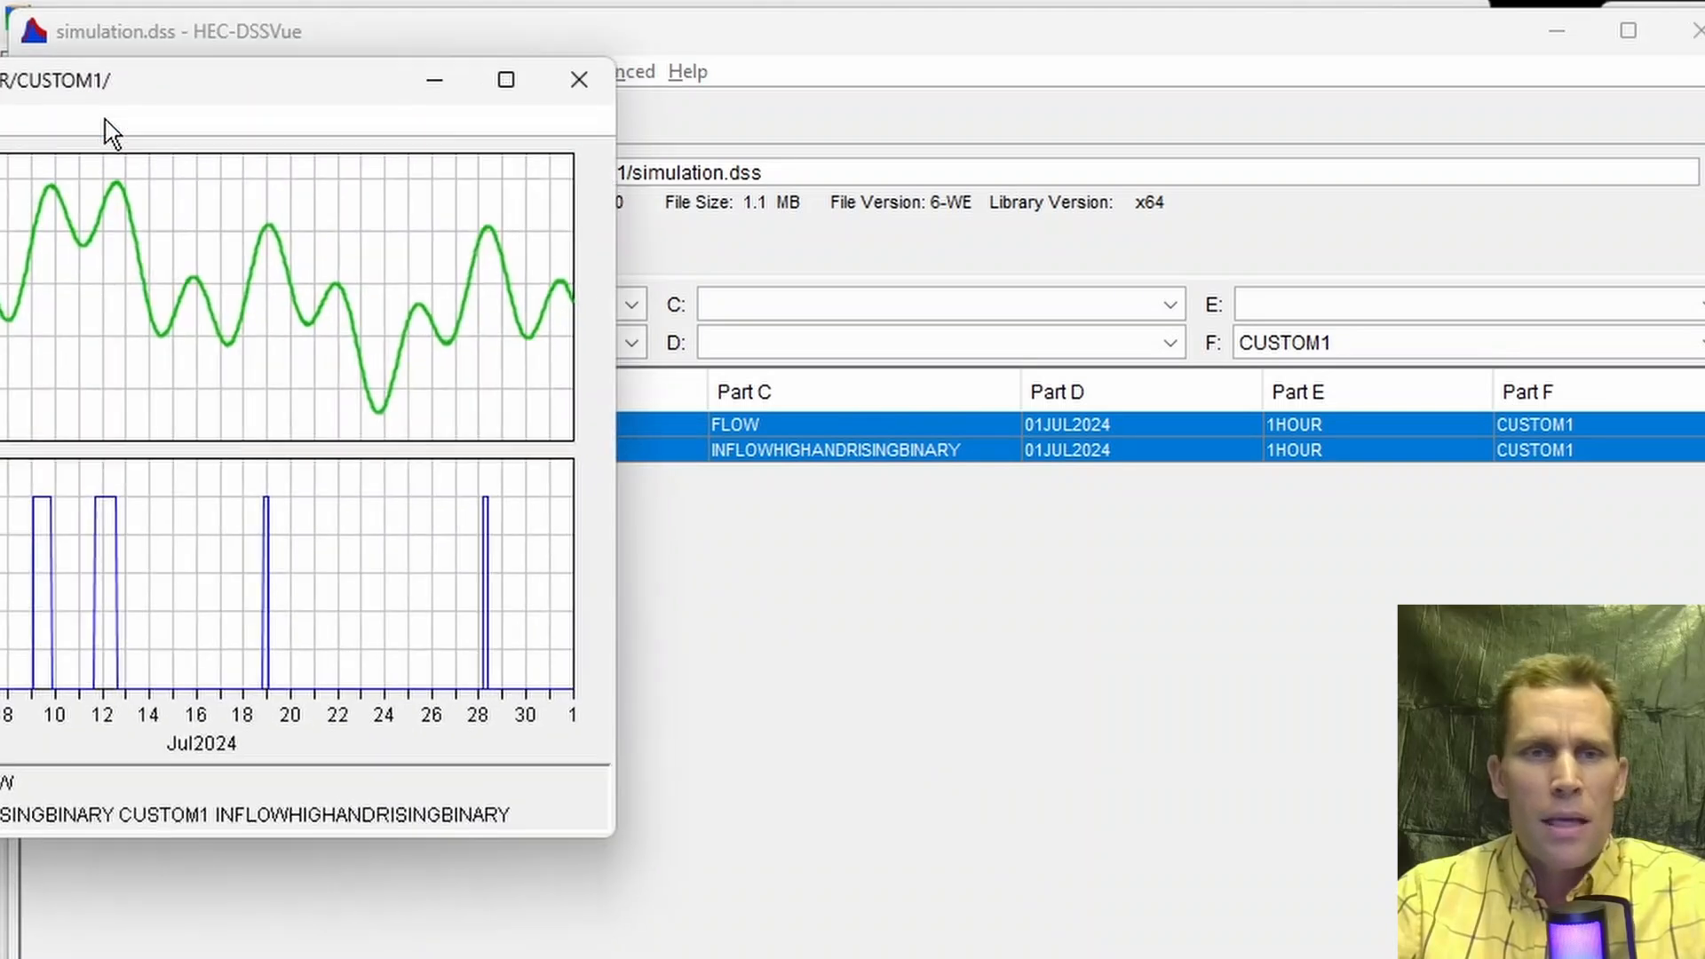
{"action": "left_click_drag", "start_coordinate": [205, 84], "coordinate": [621, 0]}
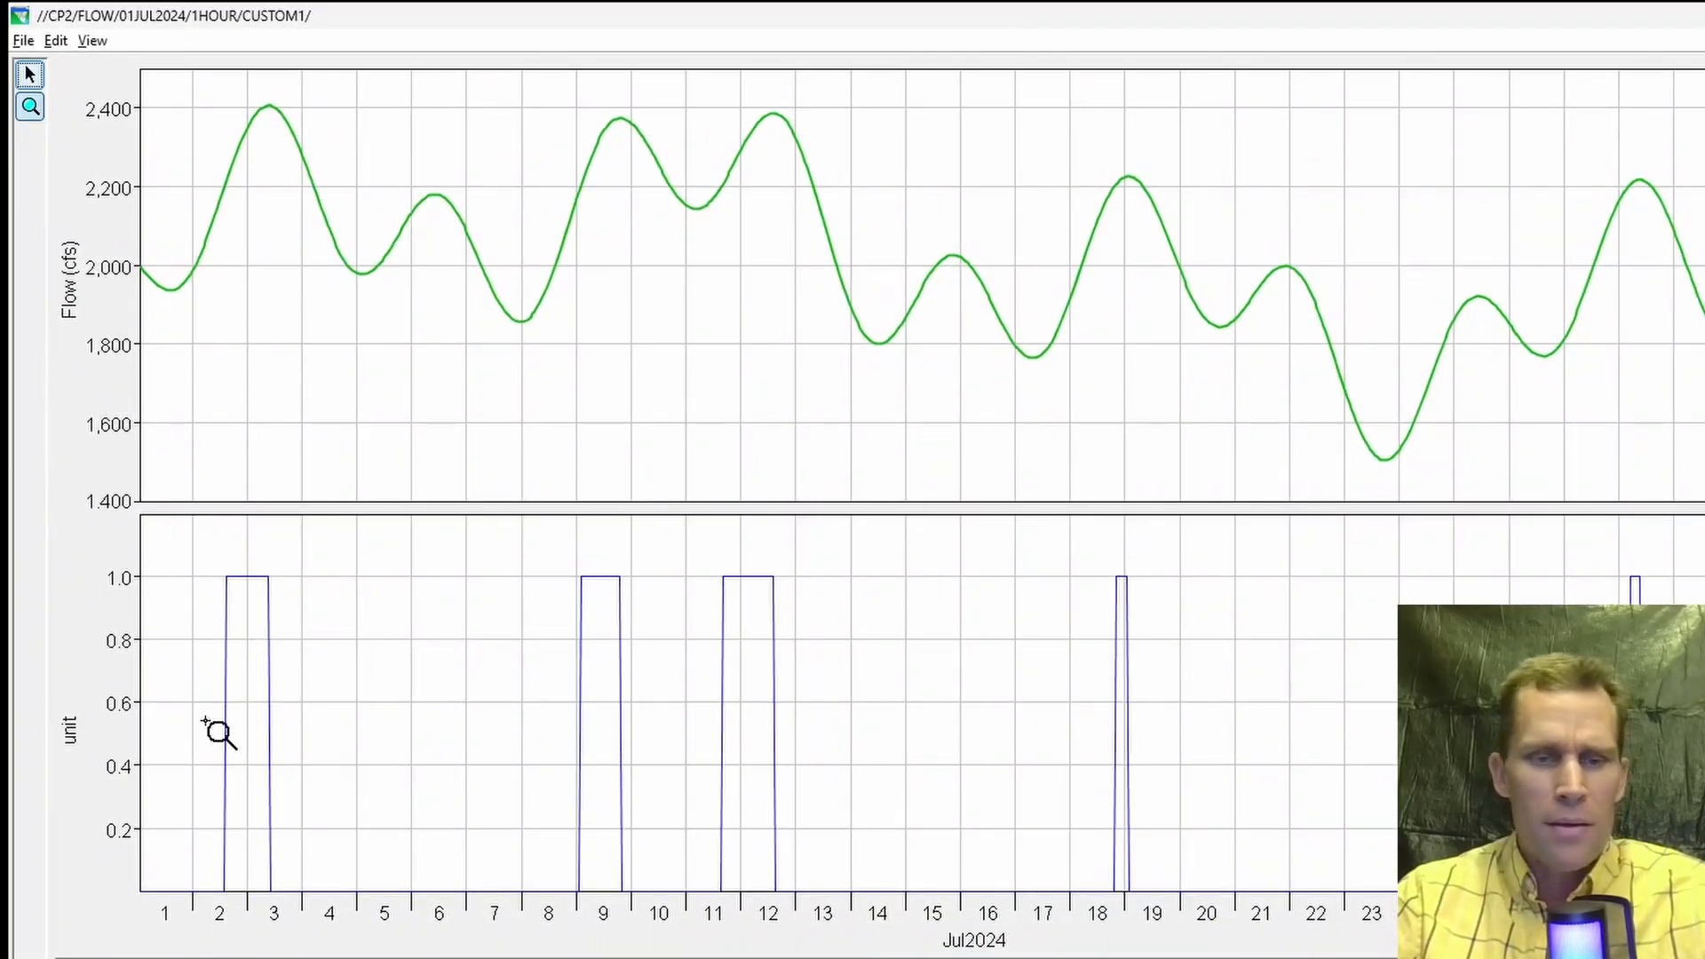
{"action": "left_click", "coordinate": [398, 958]}
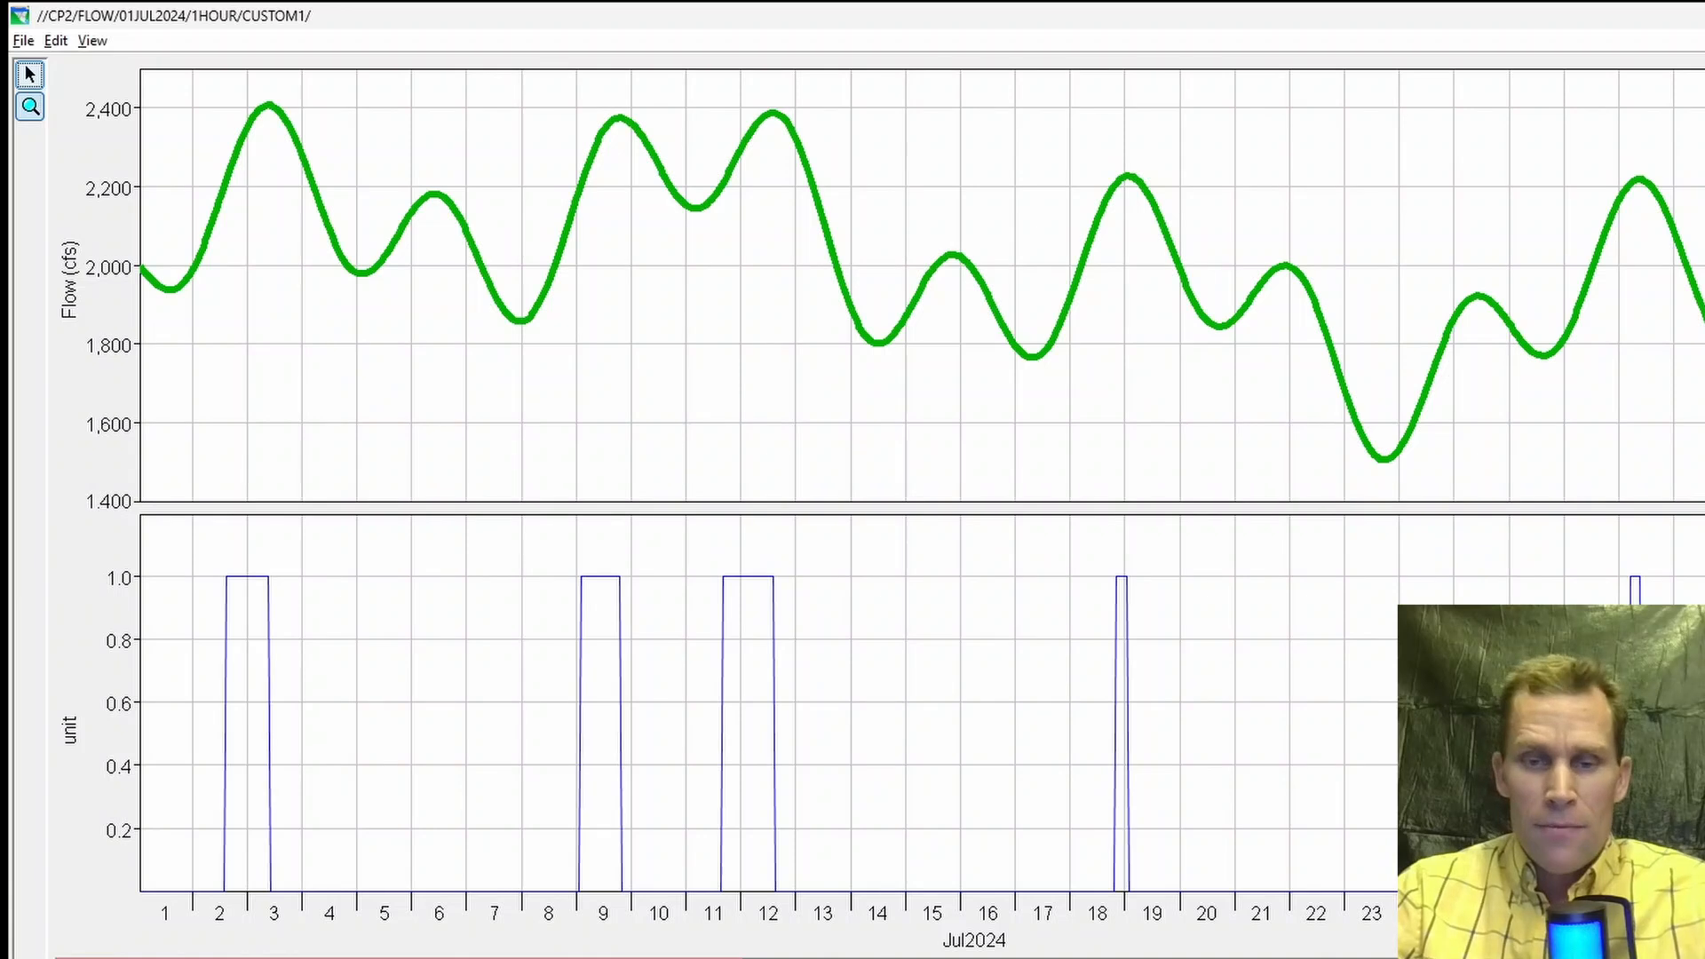
{"action": "left_click", "coordinate": [895, 957]}
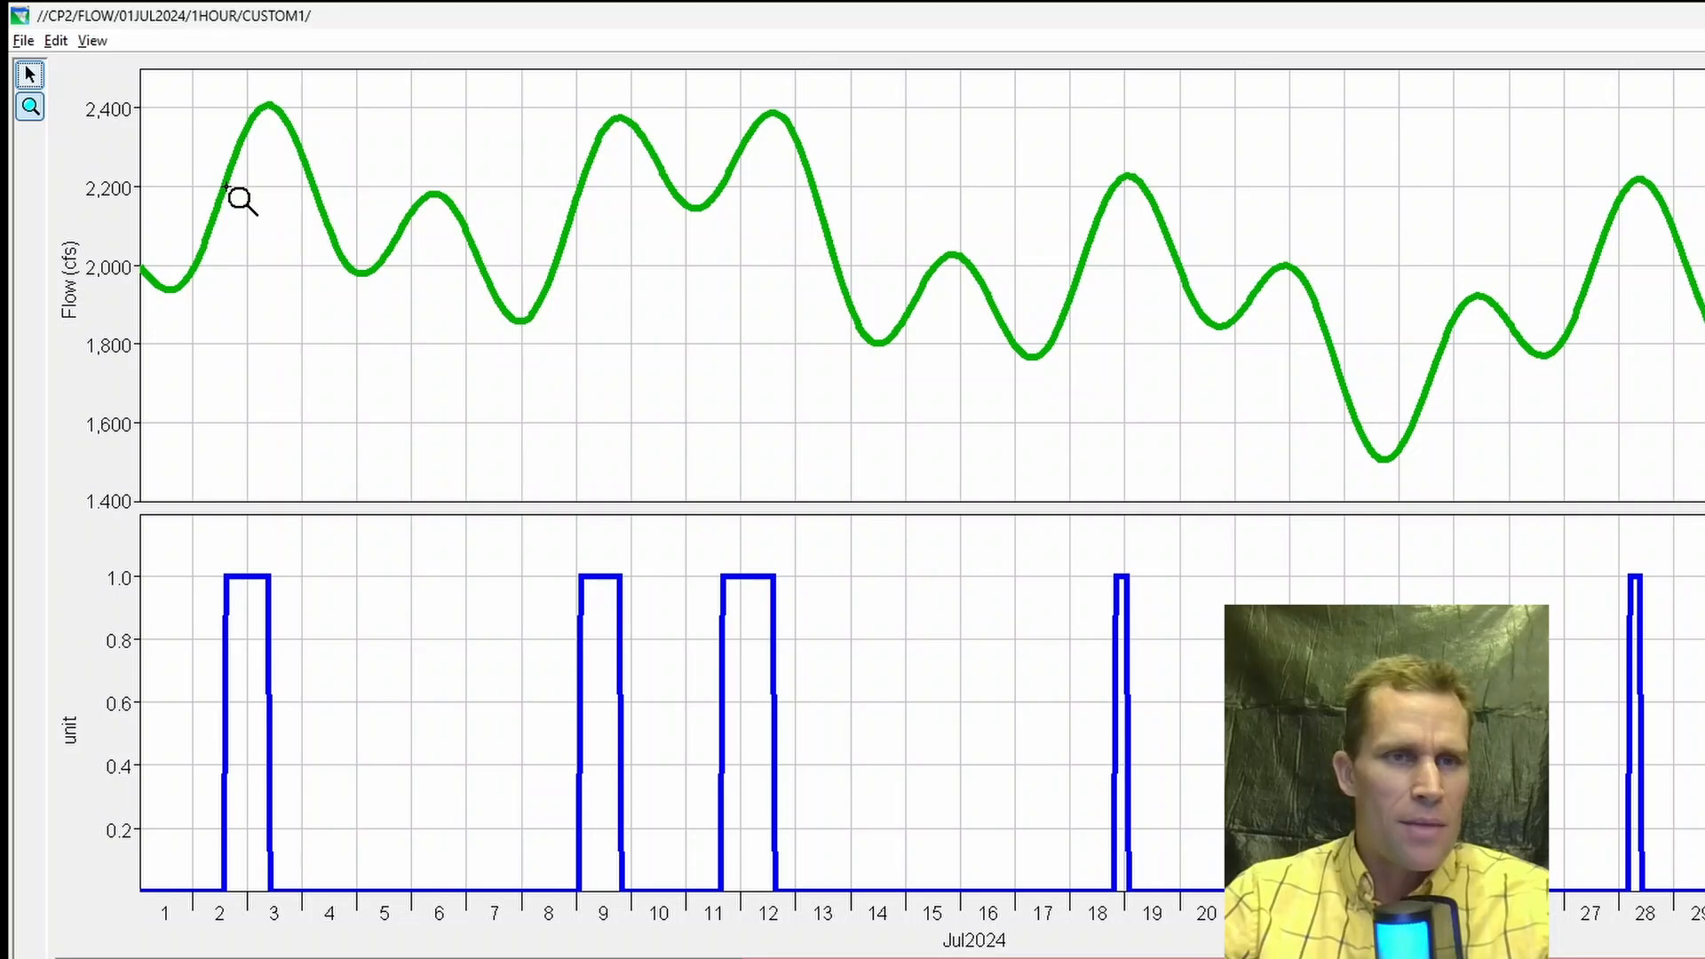
{"action": "mouse_move", "coordinate": [236, 190]}
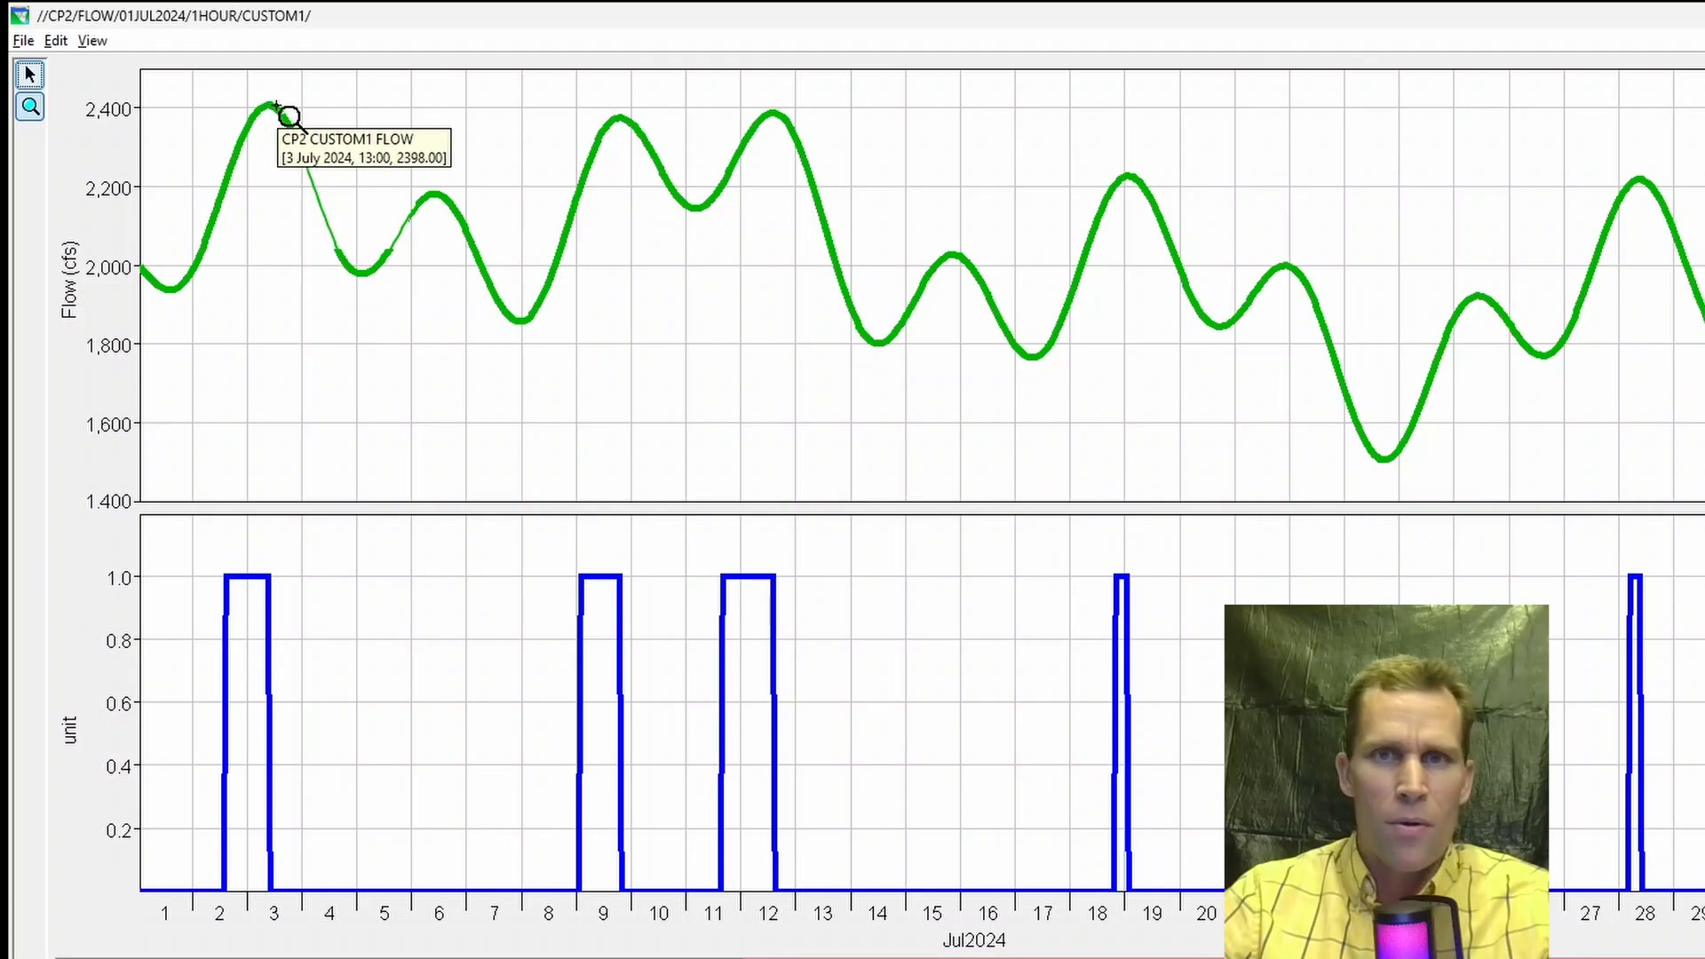
{"action": "mouse_move", "coordinate": [287, 117]}
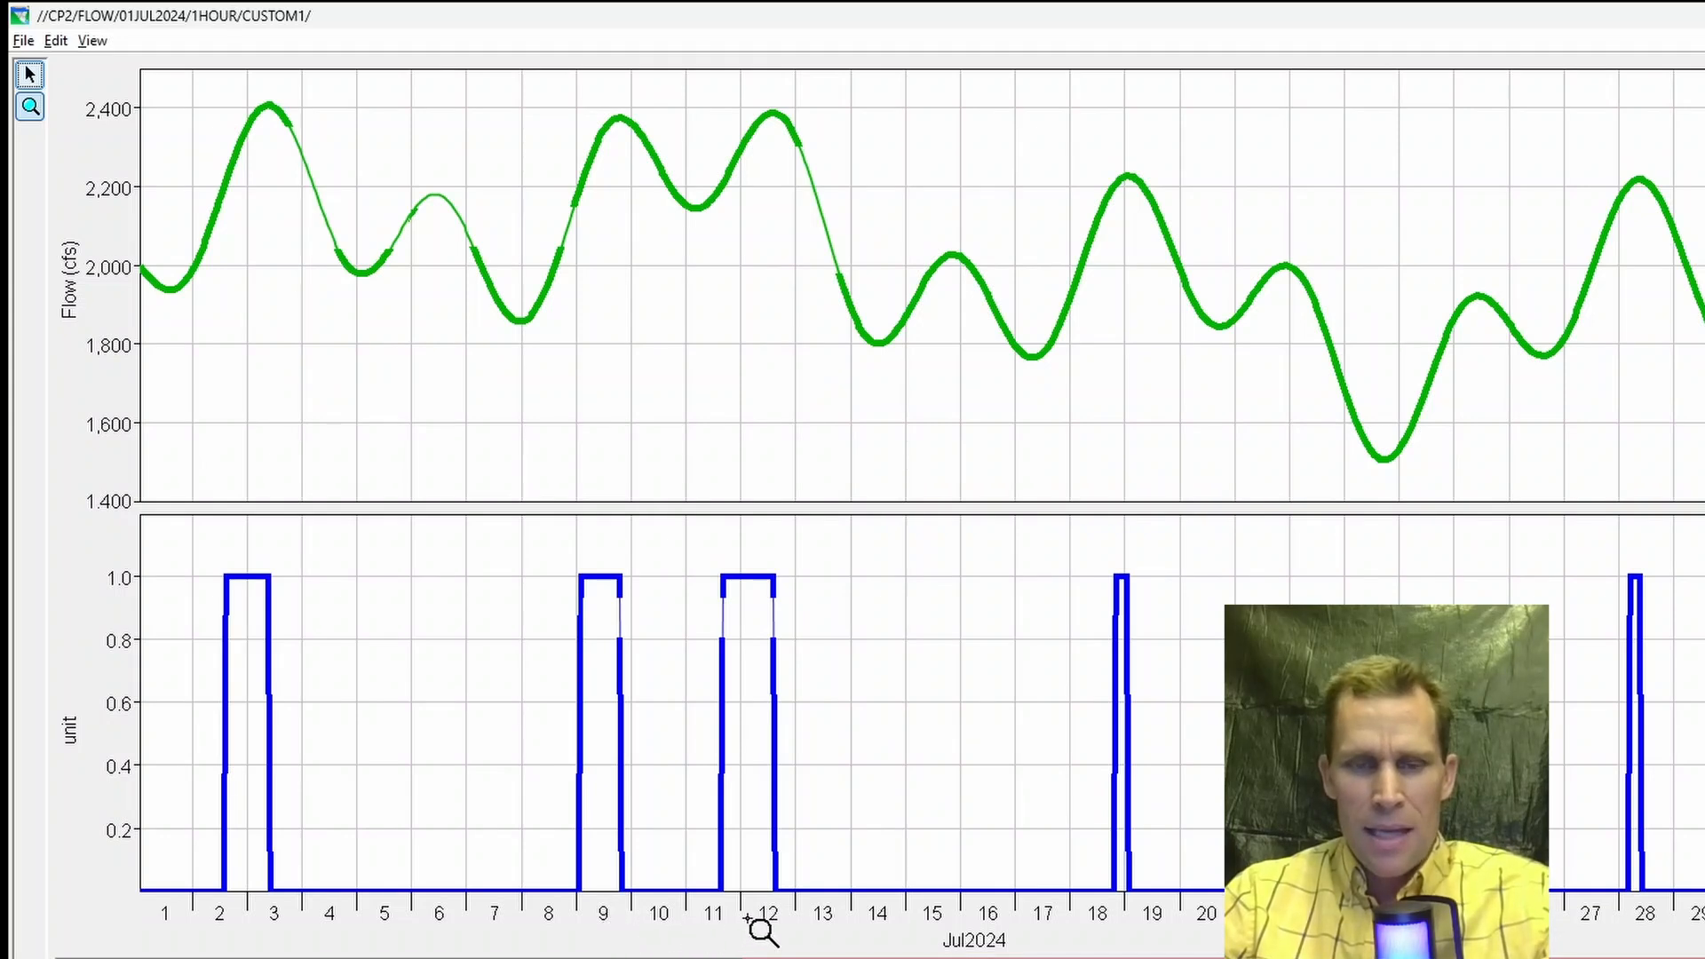
Step: Tabulate the two plotted series to compare their hourly values, closing the table, the plot and HEC-DSSVue when finished
{"action": "left_click", "coordinate": [23, 41]}
{"action": "left_click", "coordinate": [62, 67]}
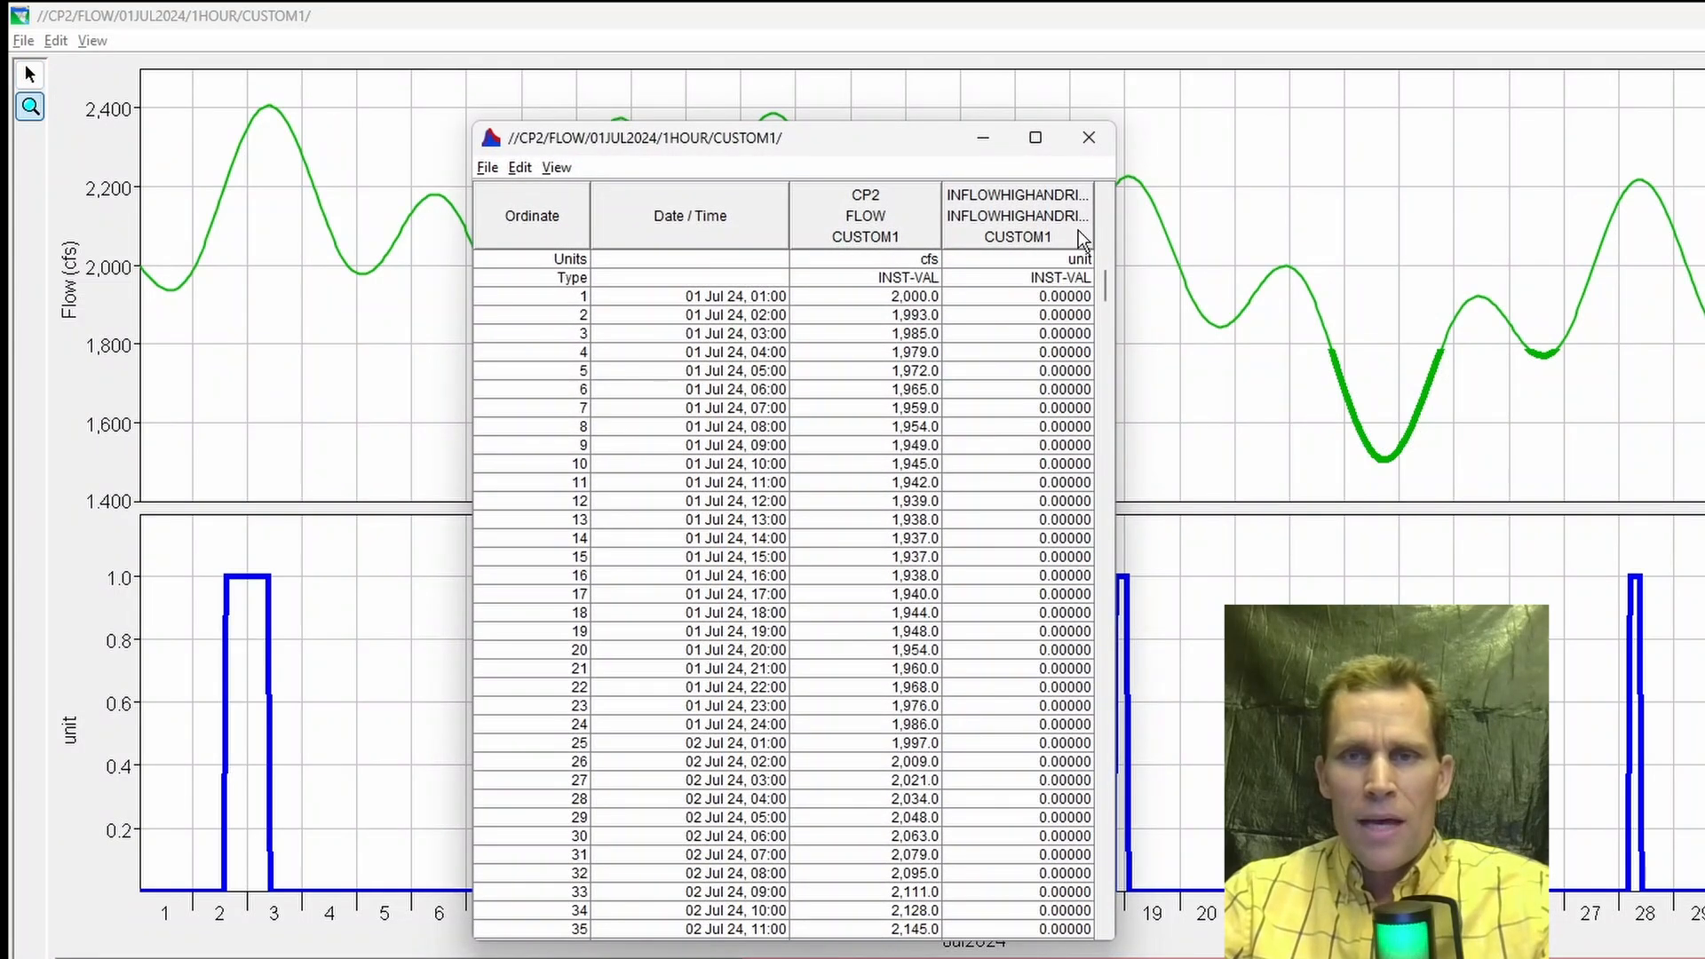
{"action": "left_click", "coordinate": [1090, 137]}
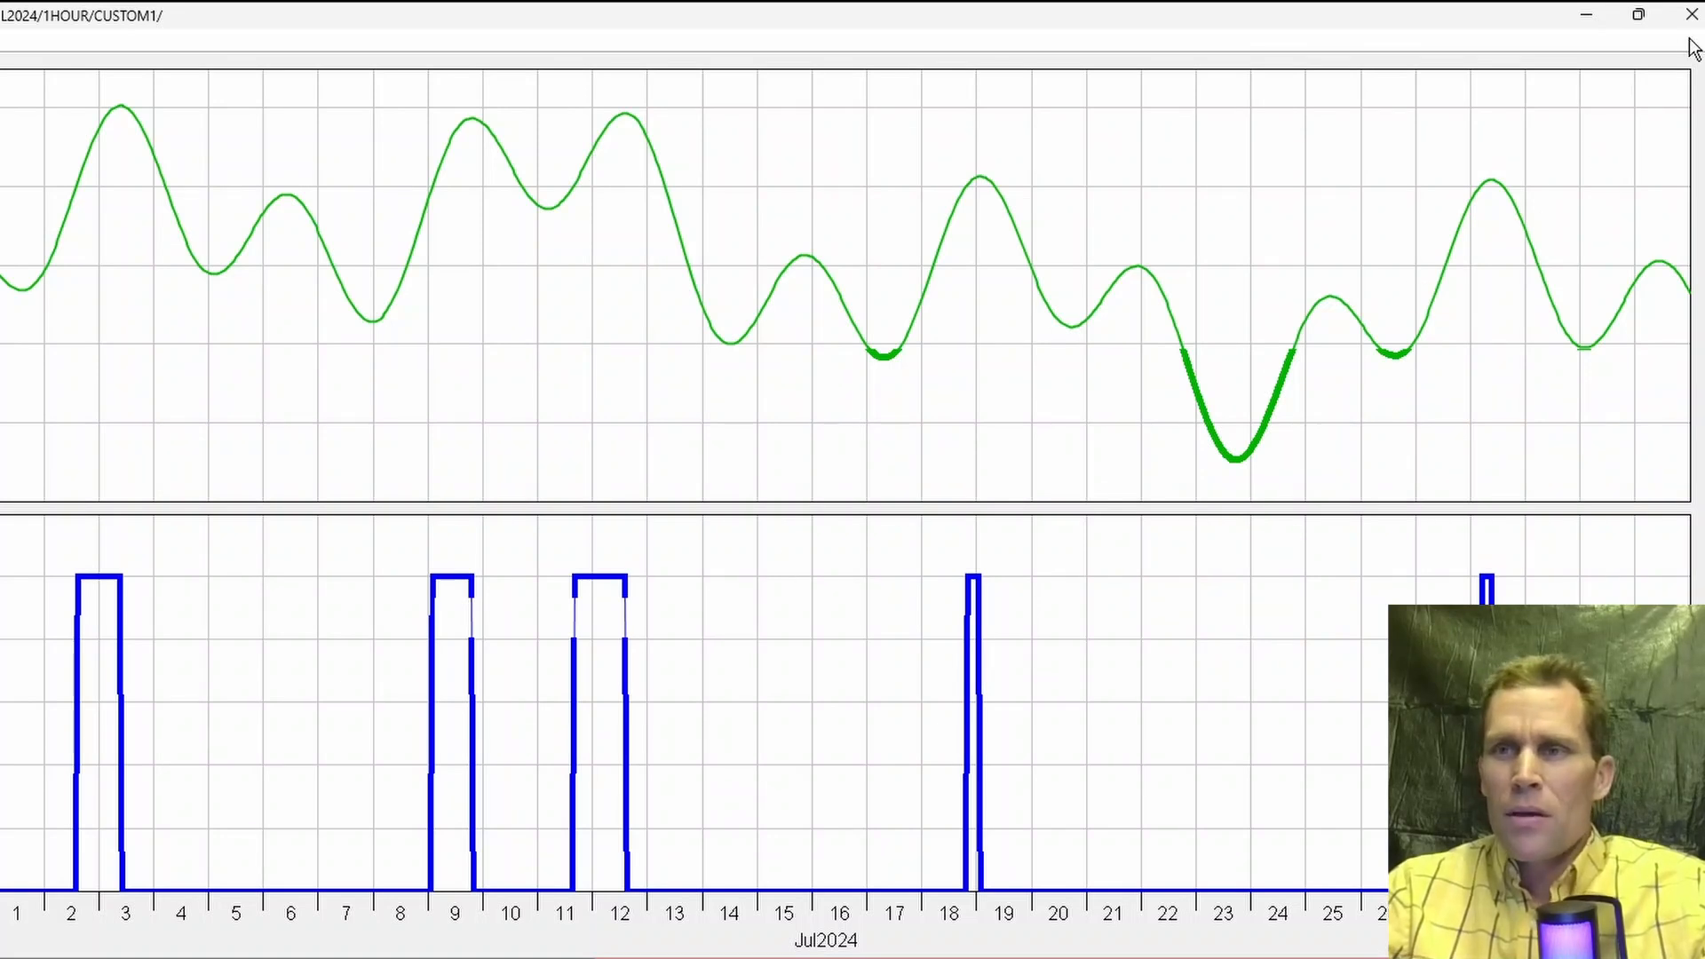
{"action": "left_click", "coordinate": [1692, 14]}
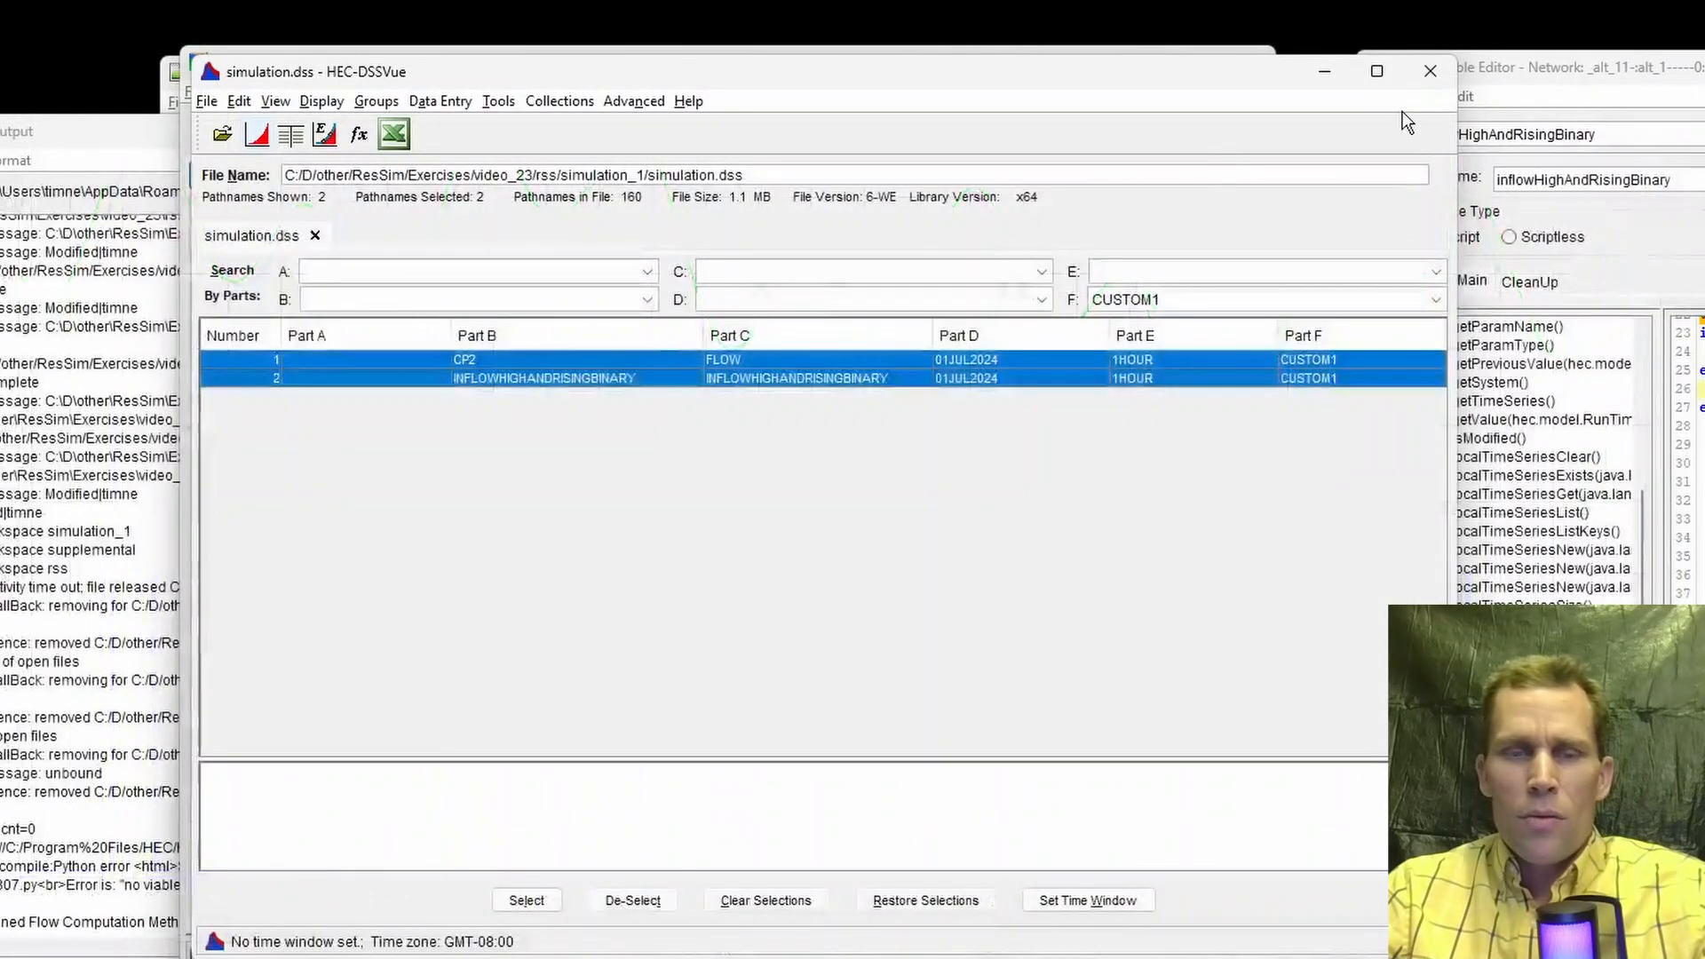
{"action": "left_click", "coordinate": [1430, 71]}
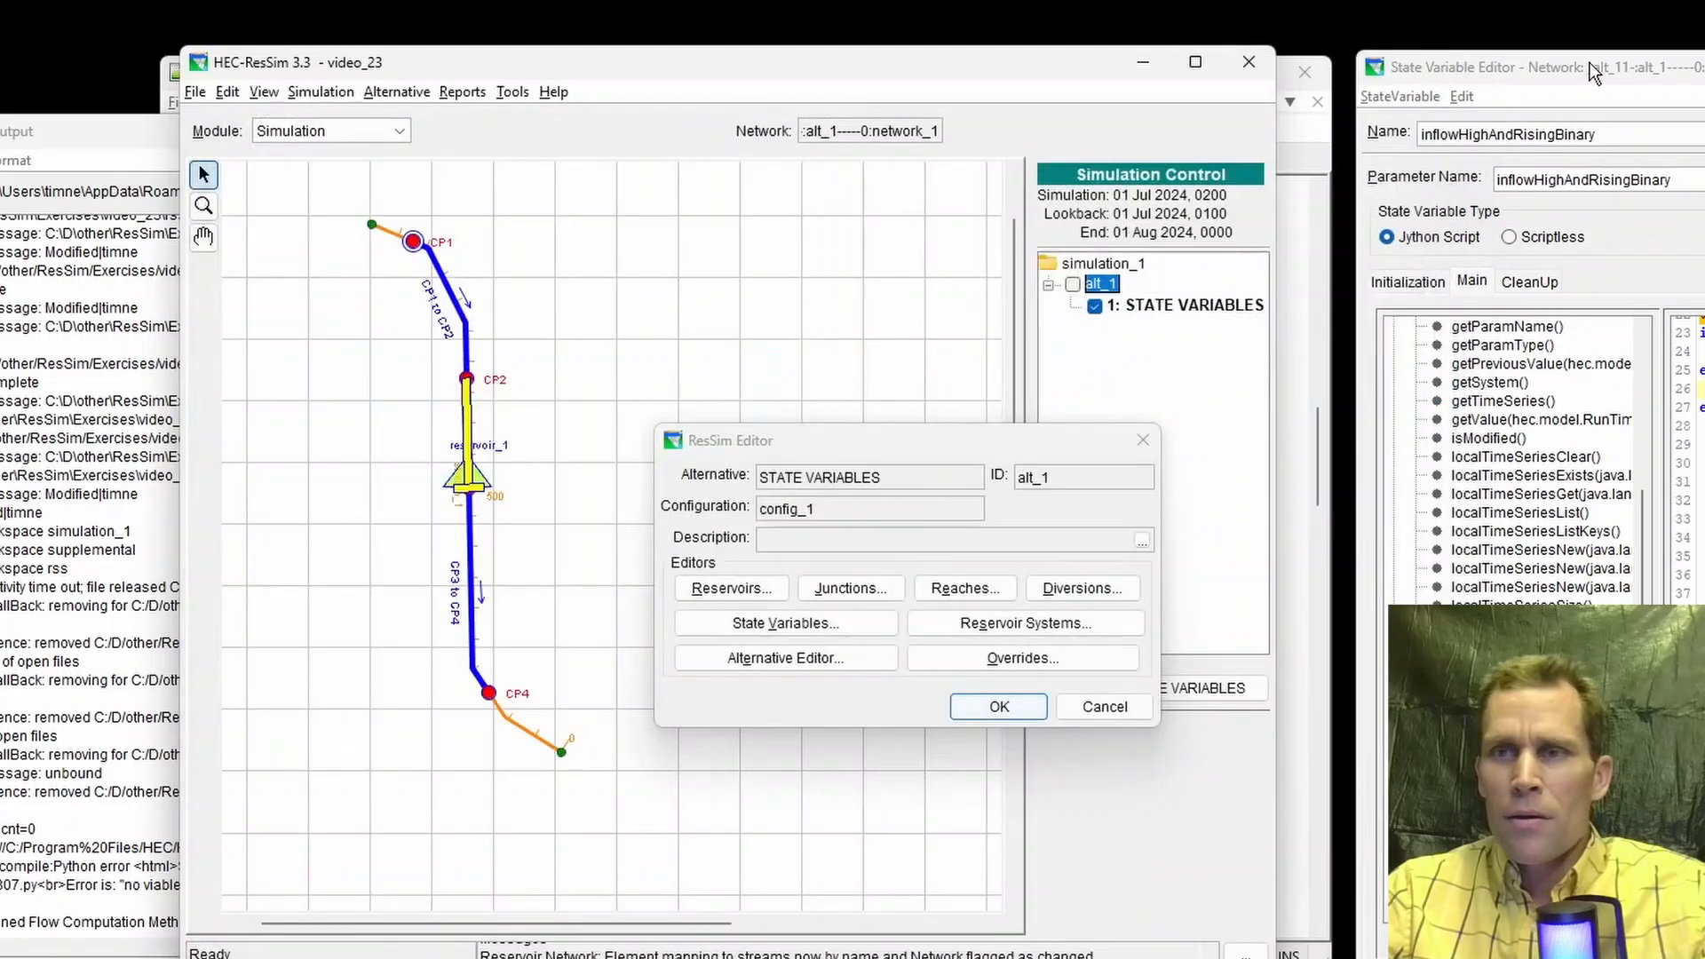
Step: Rename value to valueRising in the section comment, the initial assignment, and the inflow <= 2200 and step<=5 branches of the script
{"action": "left_click_drag", "start_coordinate": [1597, 71], "coordinate": [301, 40]}
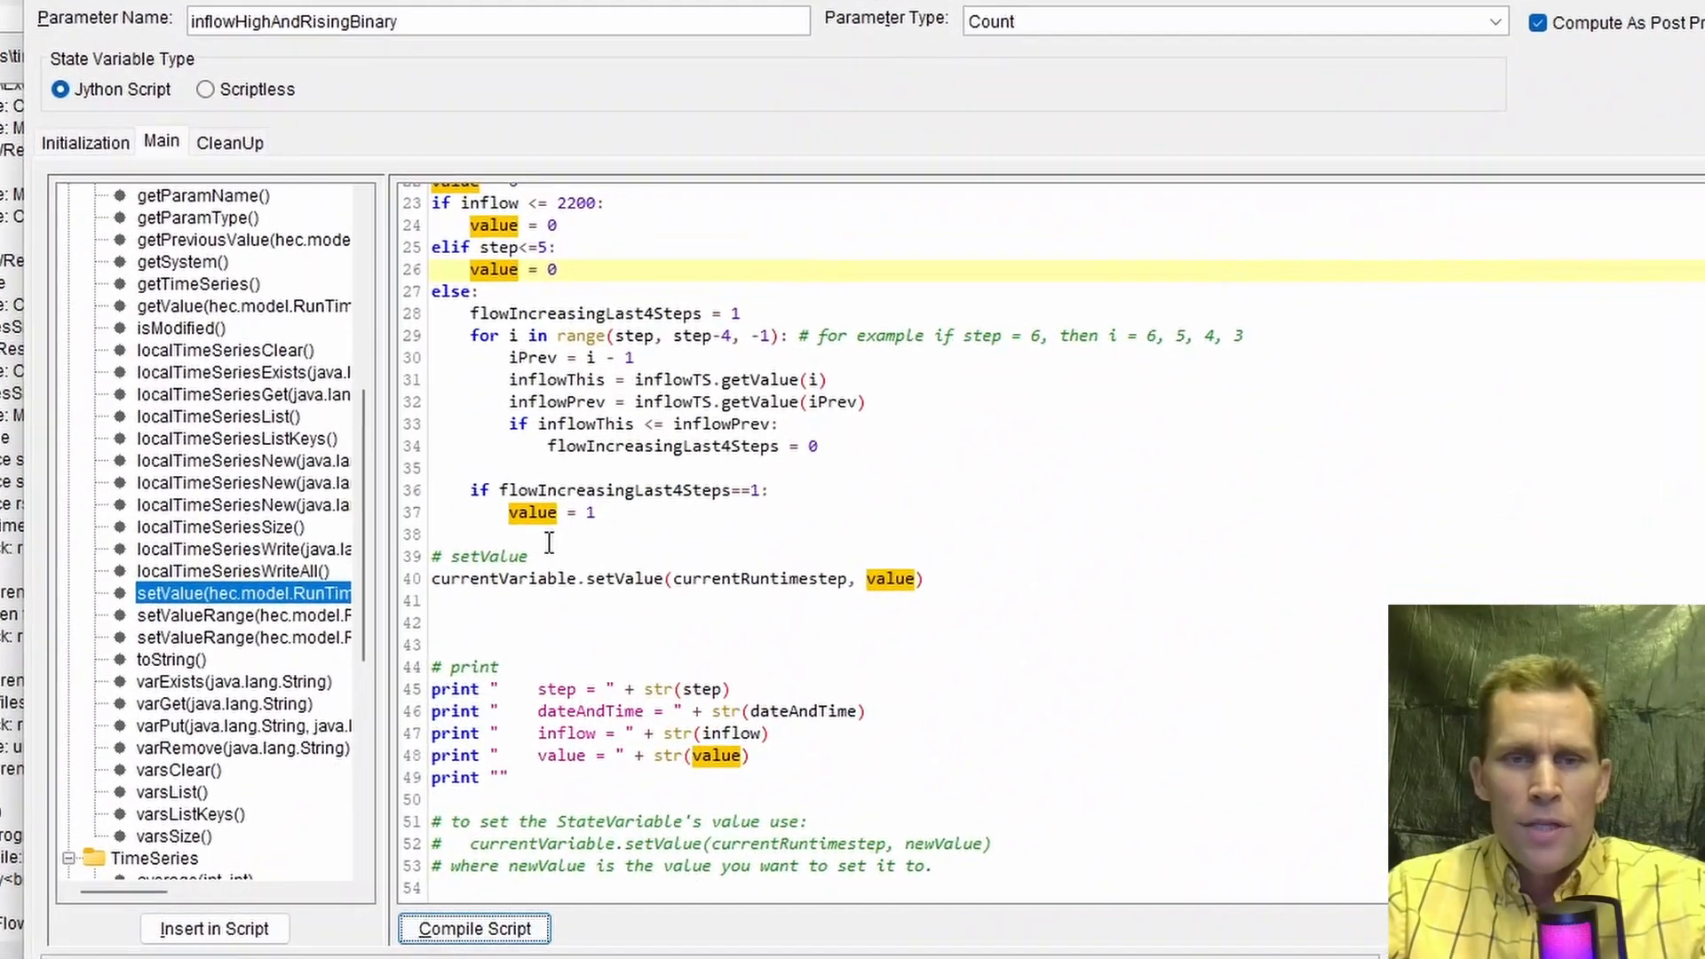
{"action": "left_click", "coordinate": [500, 579]}
{"action": "scroll", "coordinate": [500, 565], "scroll_direction": "up", "scroll_amount": 2}
{"action": "scroll", "coordinate": [599, 450], "scroll_direction": "up", "scroll_amount": 1}
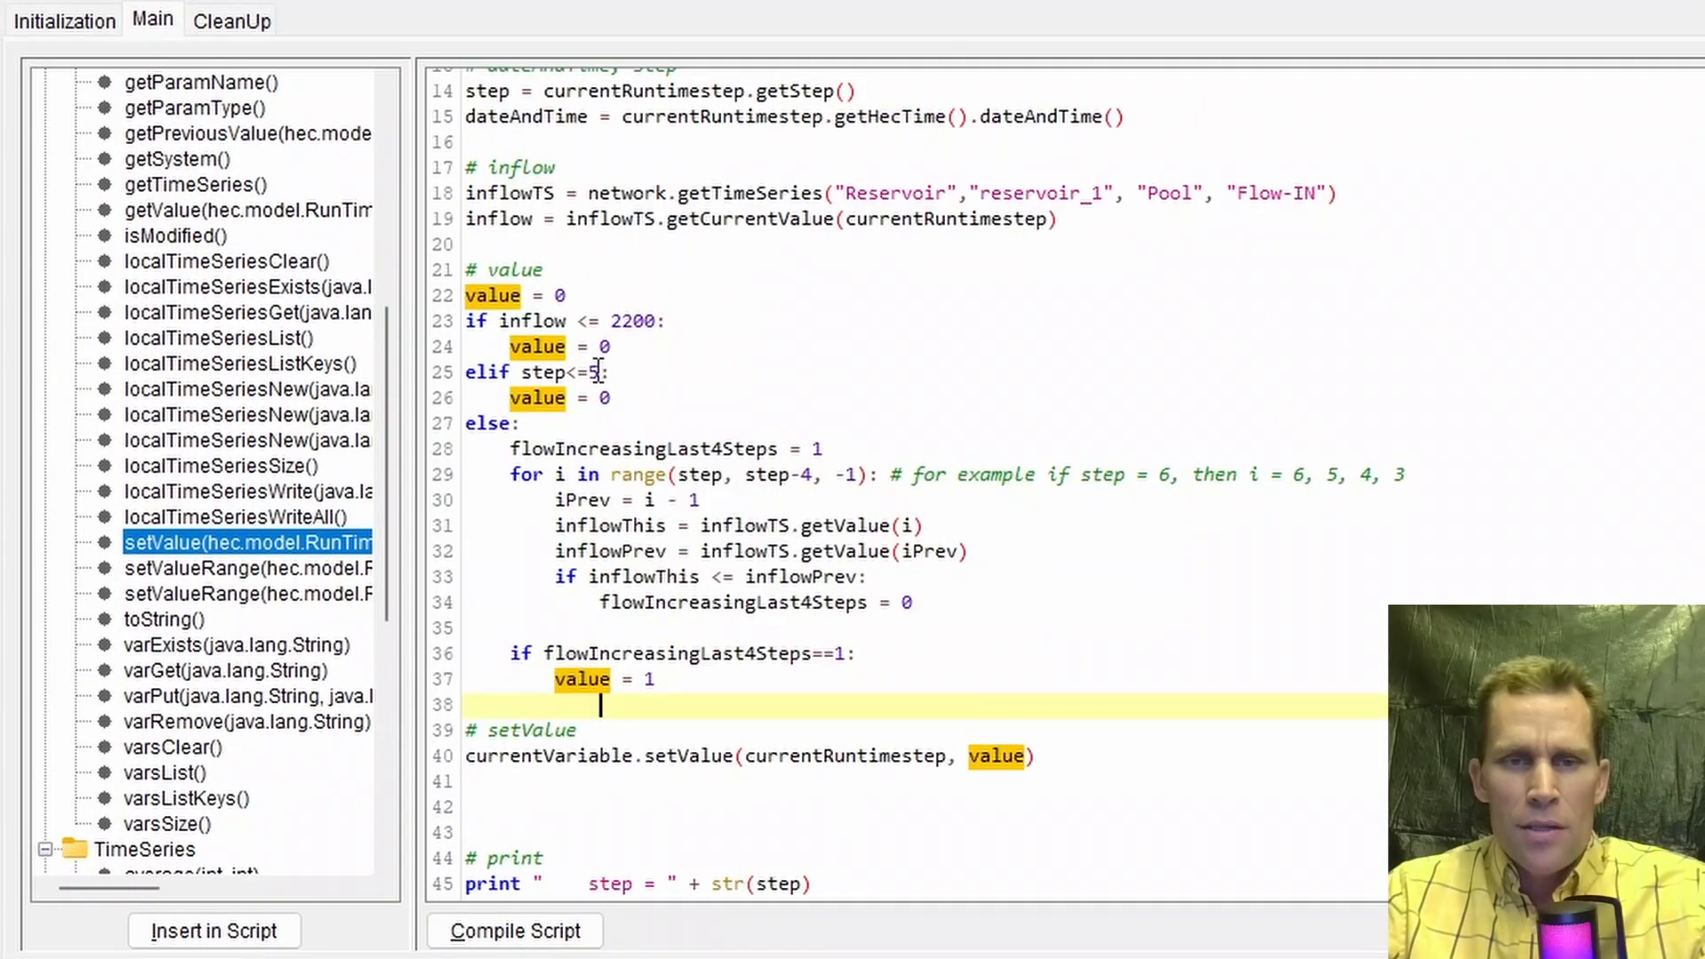
{"action": "left_click", "coordinate": [523, 278]}
{"action": "type", "text": "Rising"}
{"action": "double_click", "coordinate": [502, 289]}
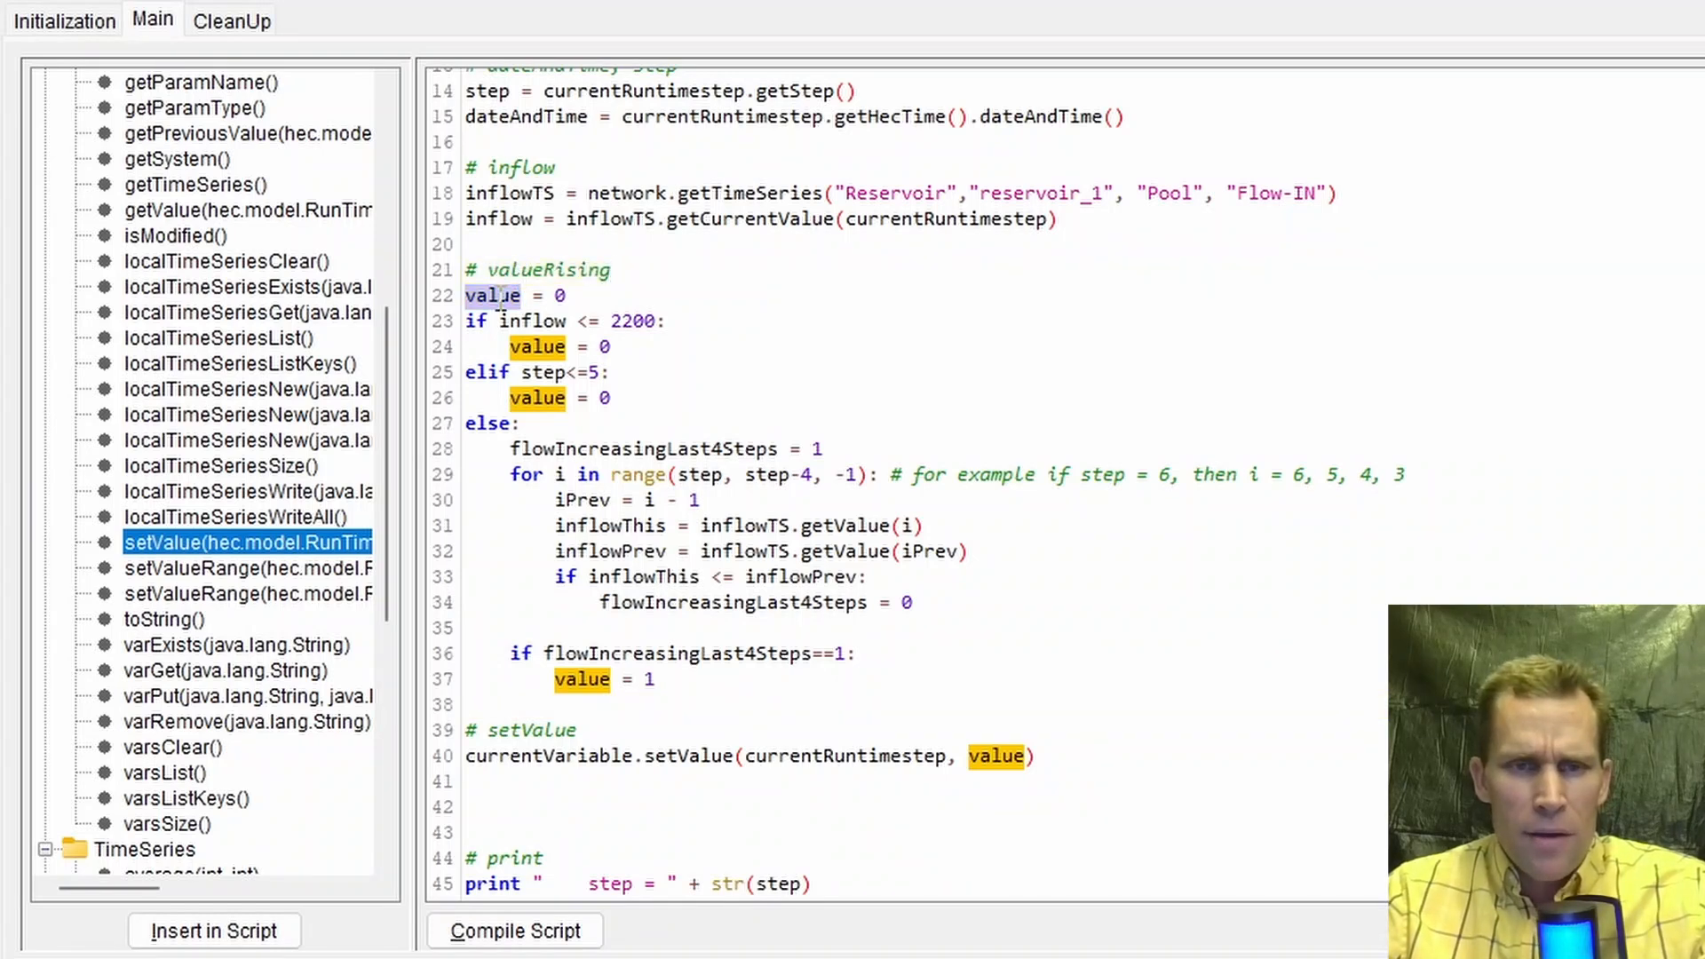
{"action": "type", "text": "valueRising"}
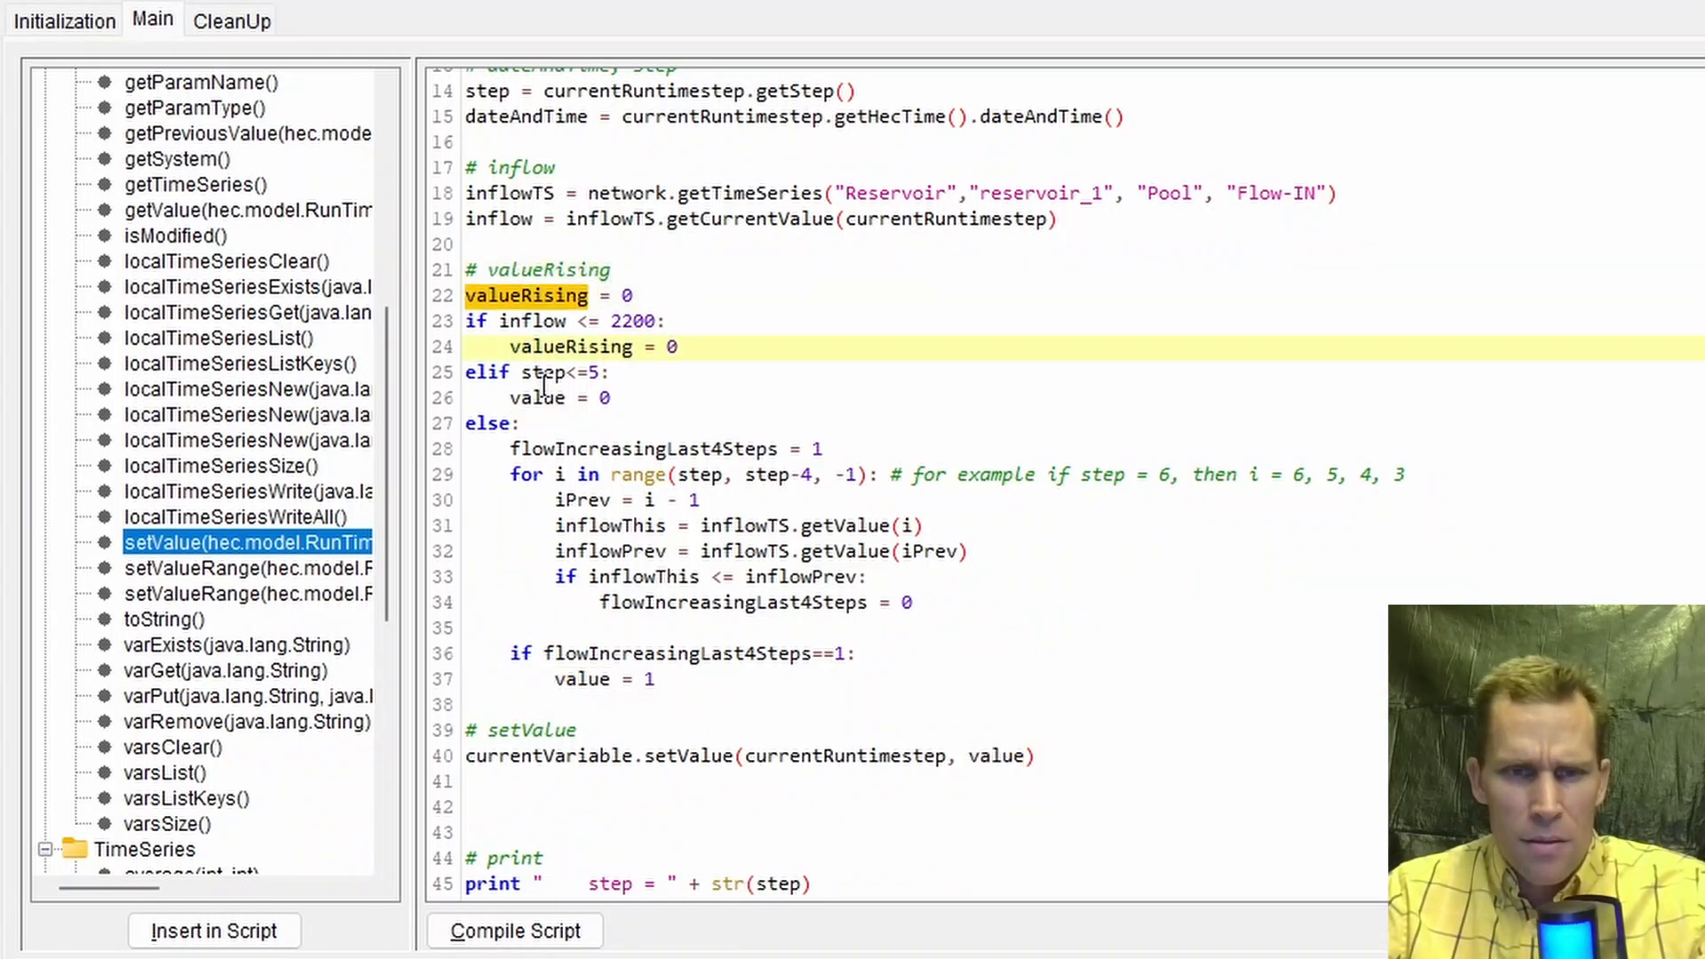
{"action": "double_click", "coordinate": [534, 398]}
{"action": "type", "text": "valueRising"}
Step: Try to change the setValue argument to valueRising, and rename value to valueRising in the flowIncreasingLast4Steps==1 branch
{"action": "left_click", "coordinate": [1004, 756]}
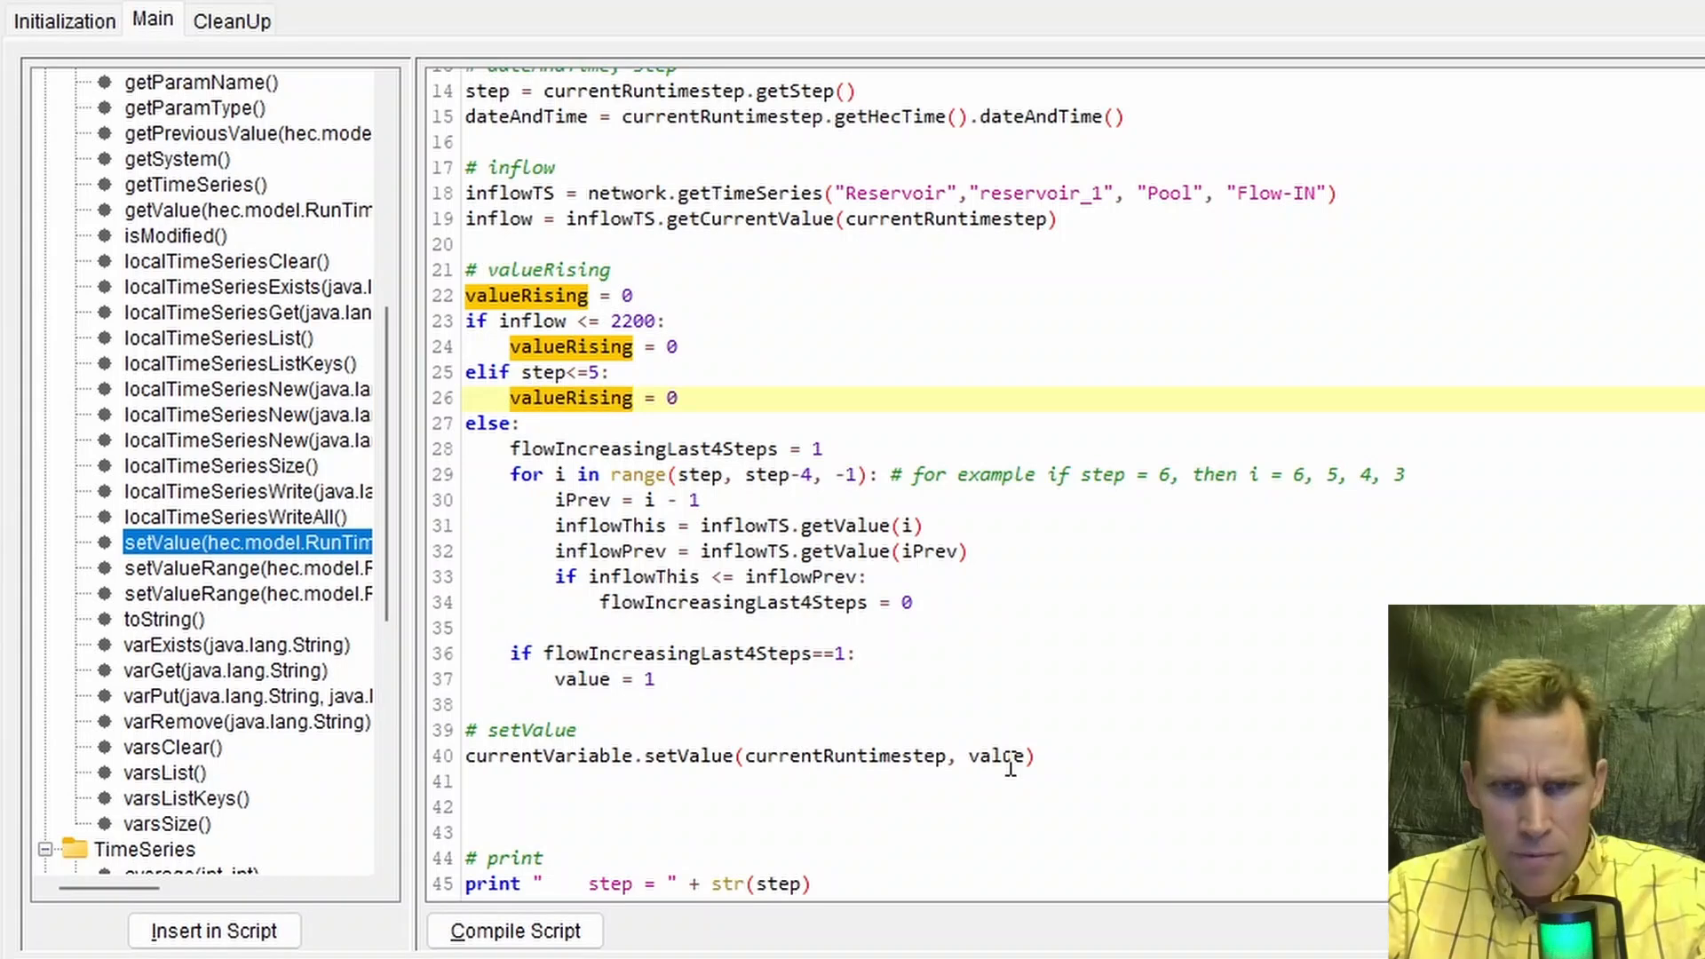
{"action": "type", "text": "valueRising"}
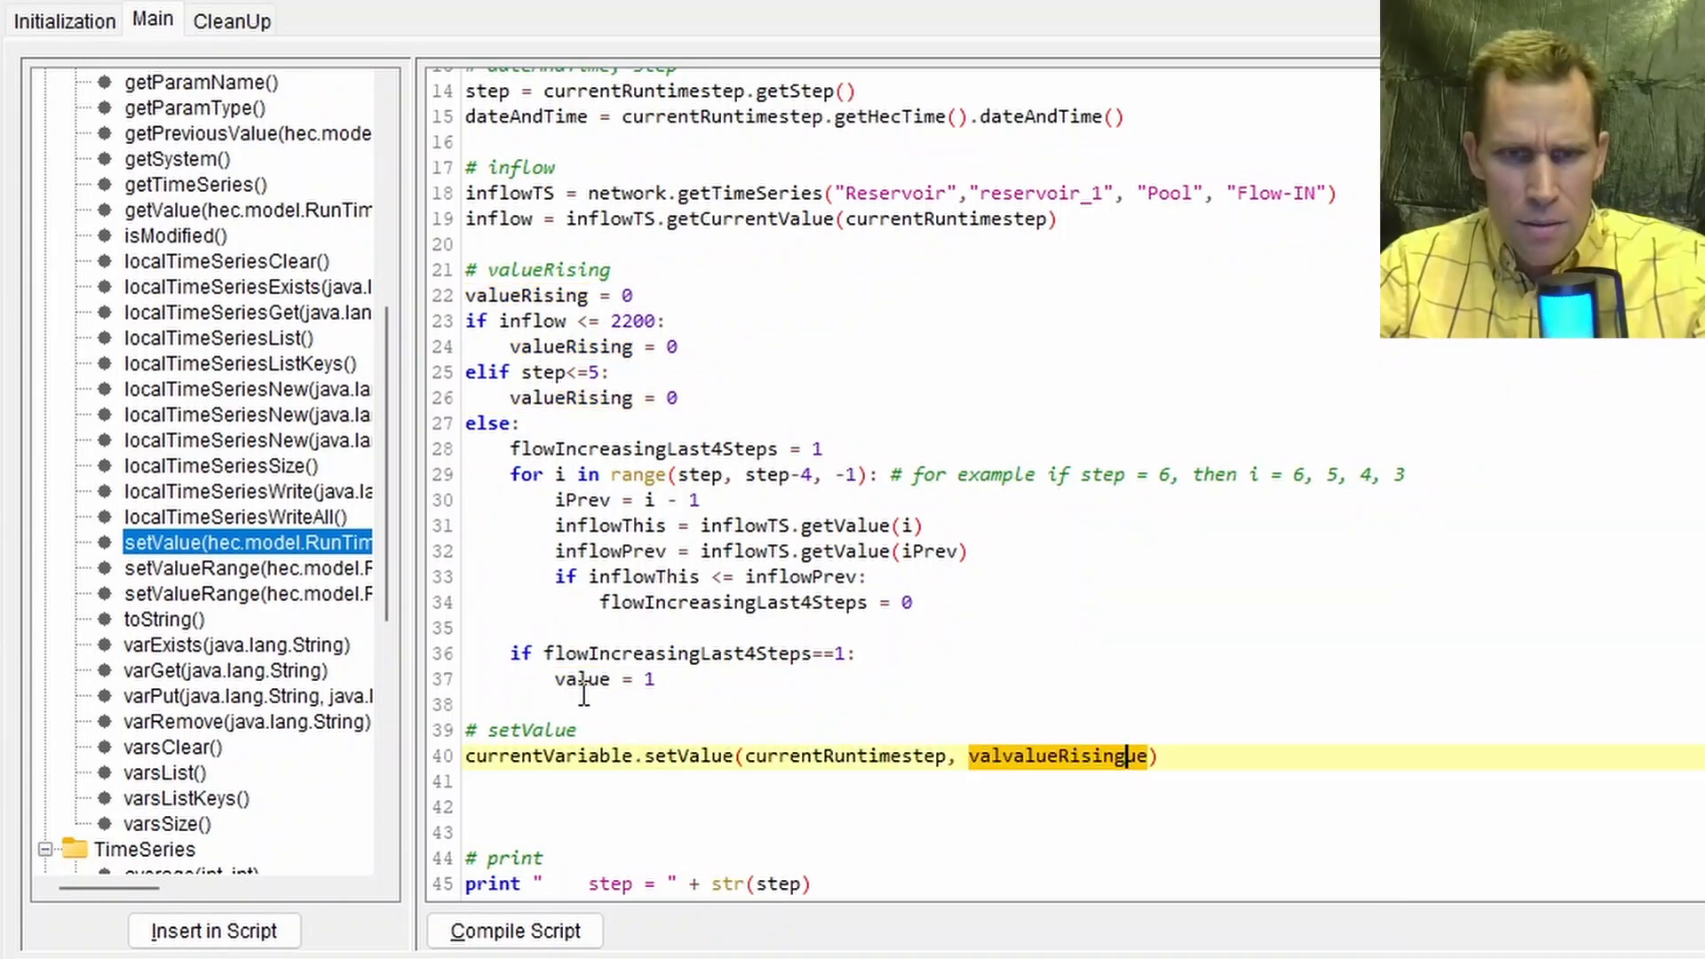
{"action": "double_click", "coordinate": [585, 681]}
{"action": "type", "text": "valueRising"}
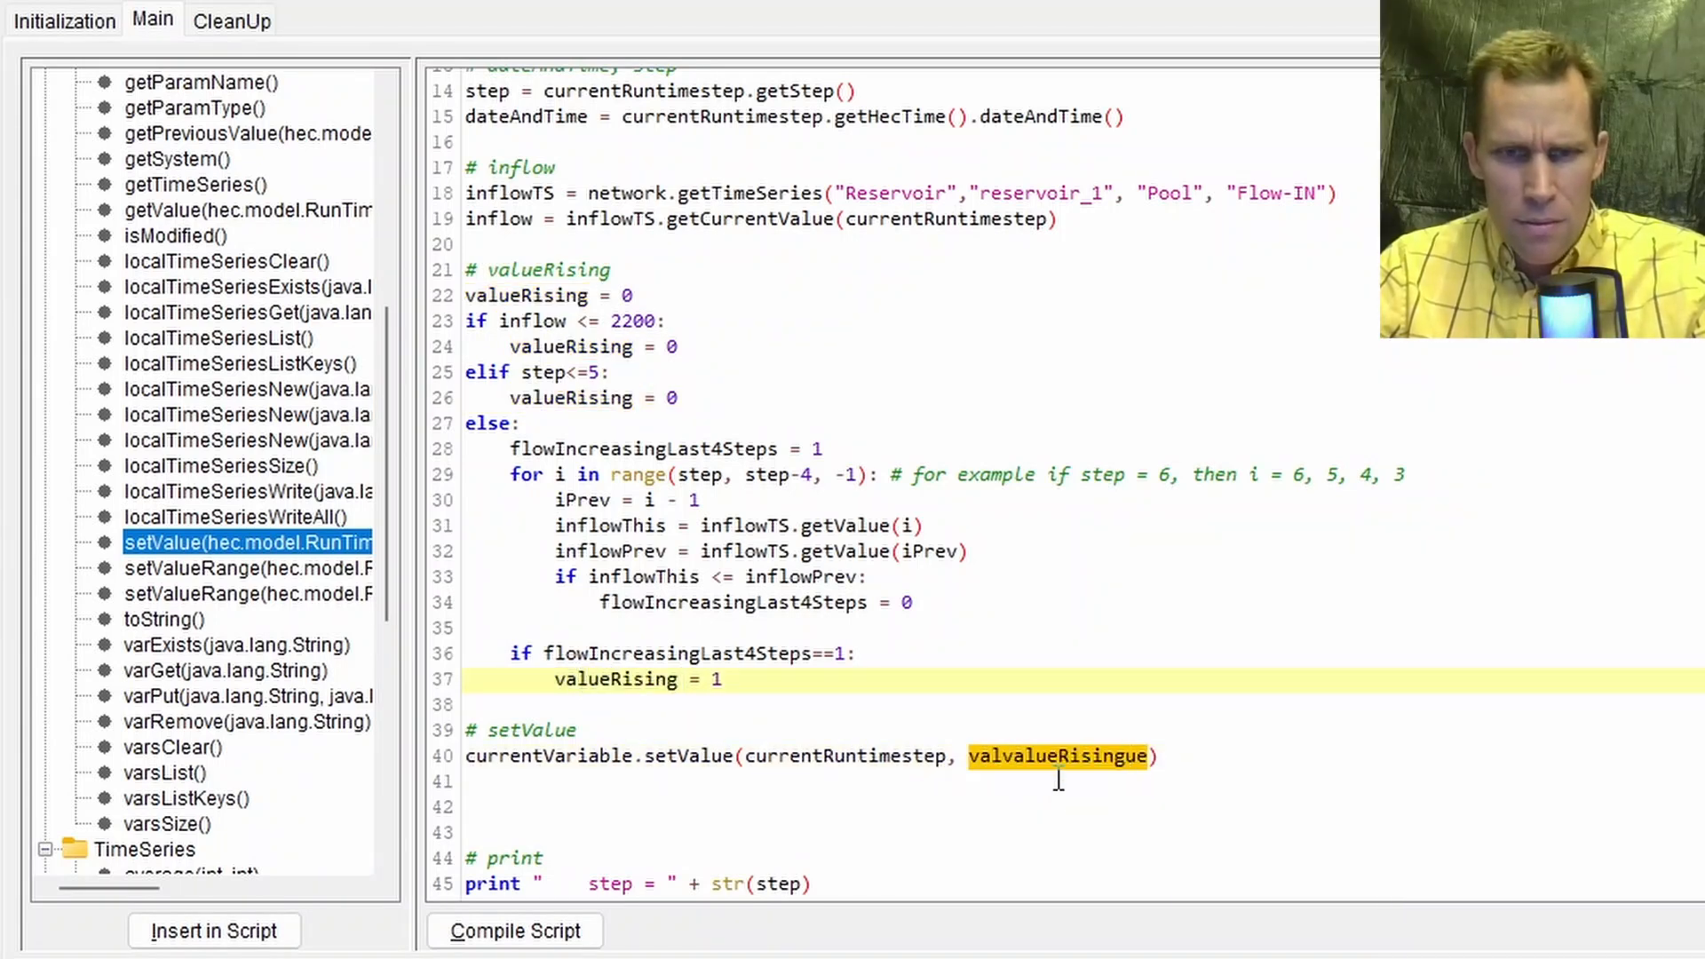
Step: Find the remaining occurrences of "value" and rename both the label and the variable in the value print statement to valueRising
{"action": "left_click", "coordinate": [877, 378]}
{"action": "key", "text": "ctrl+f"}
{"action": "type", "text": "value"}
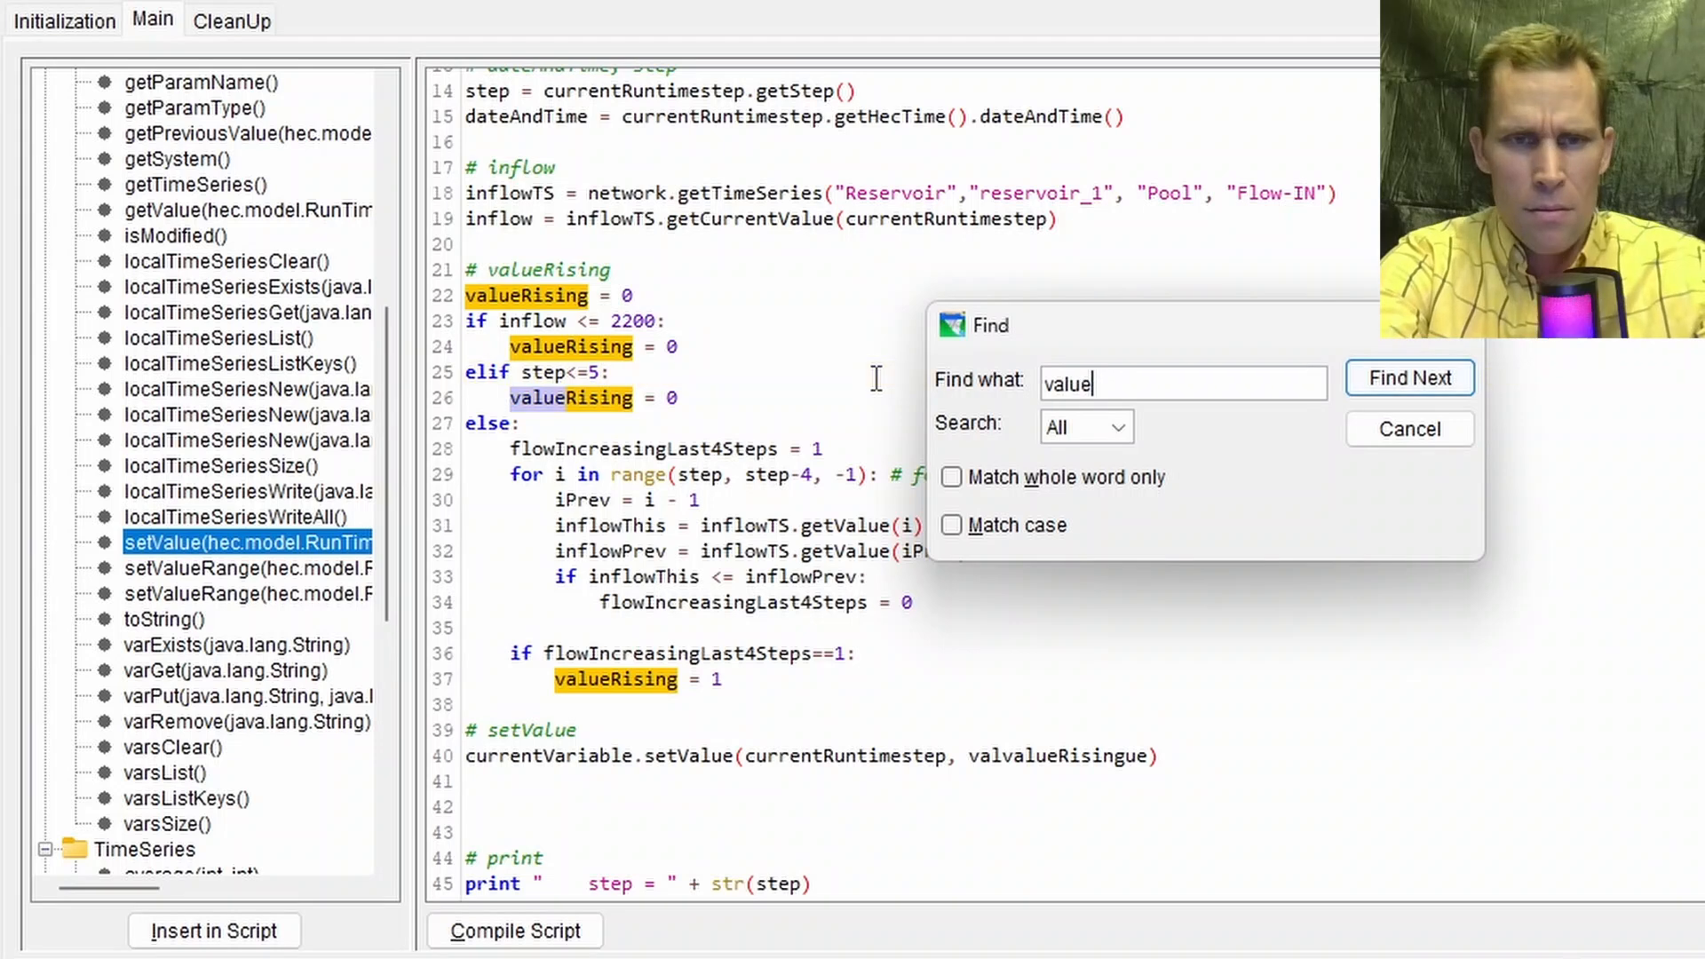
{"action": "key", "text": "Return"}
{"action": "key", "text": "Return"}
{"action": "key", "text": "Return"}
{"action": "key", "text": "Return"}
{"action": "key", "text": "Return"}
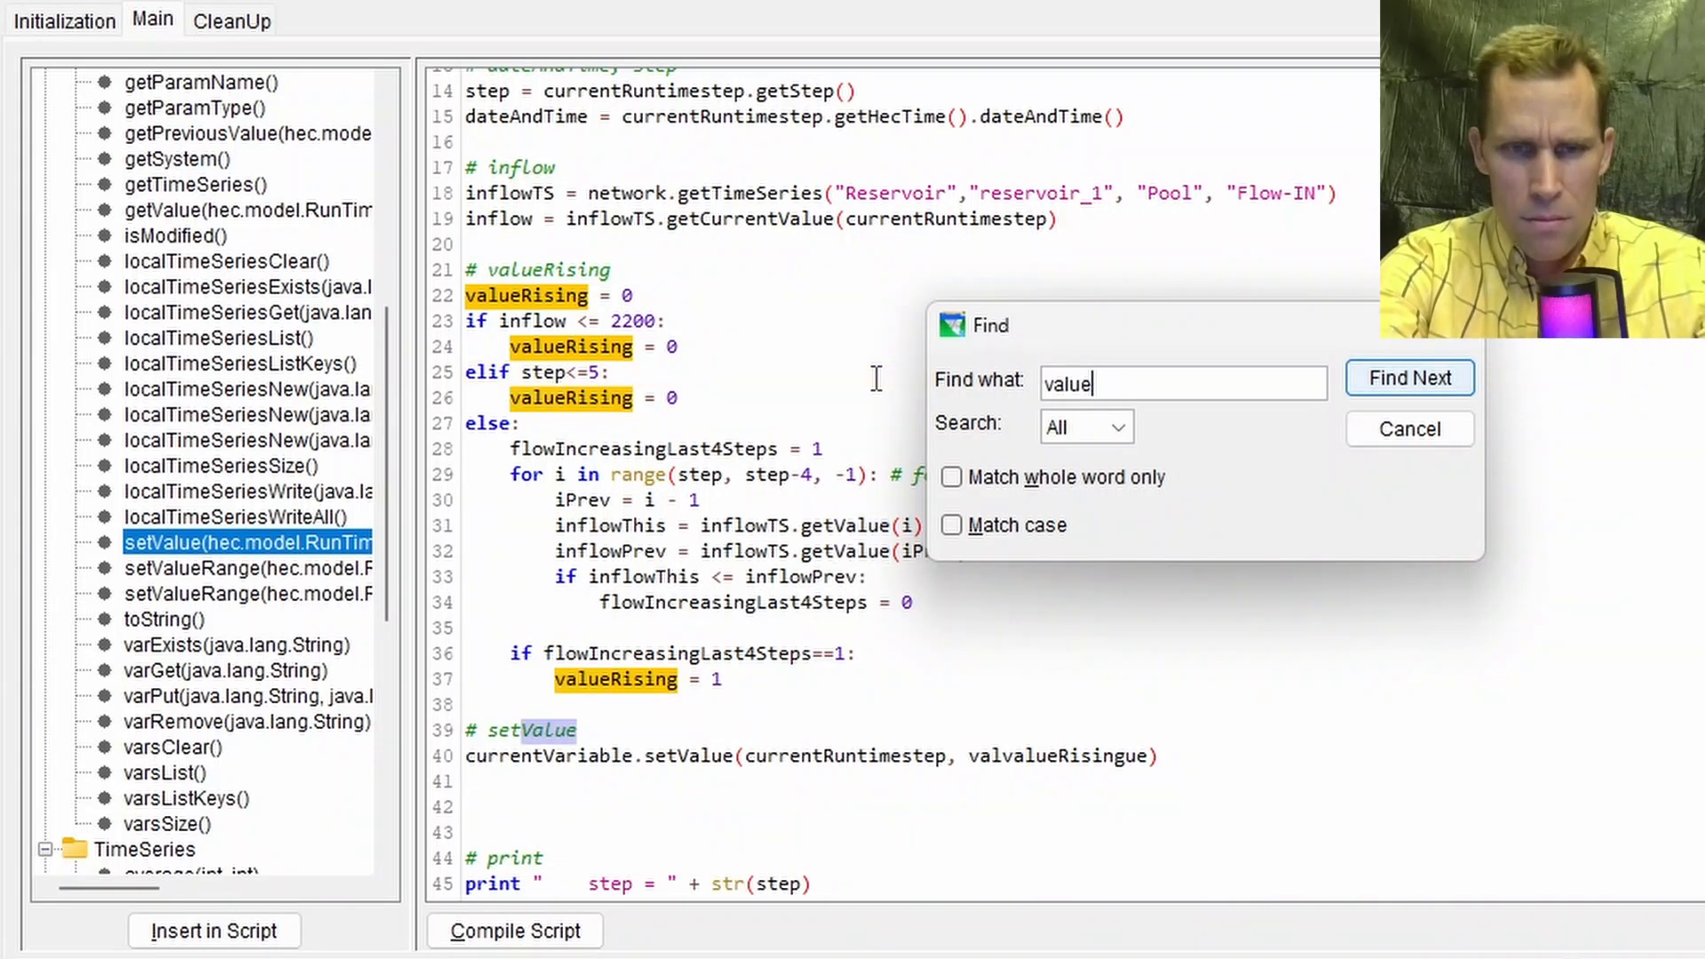
{"action": "key", "text": "Return"}
{"action": "key", "text": "Return"}
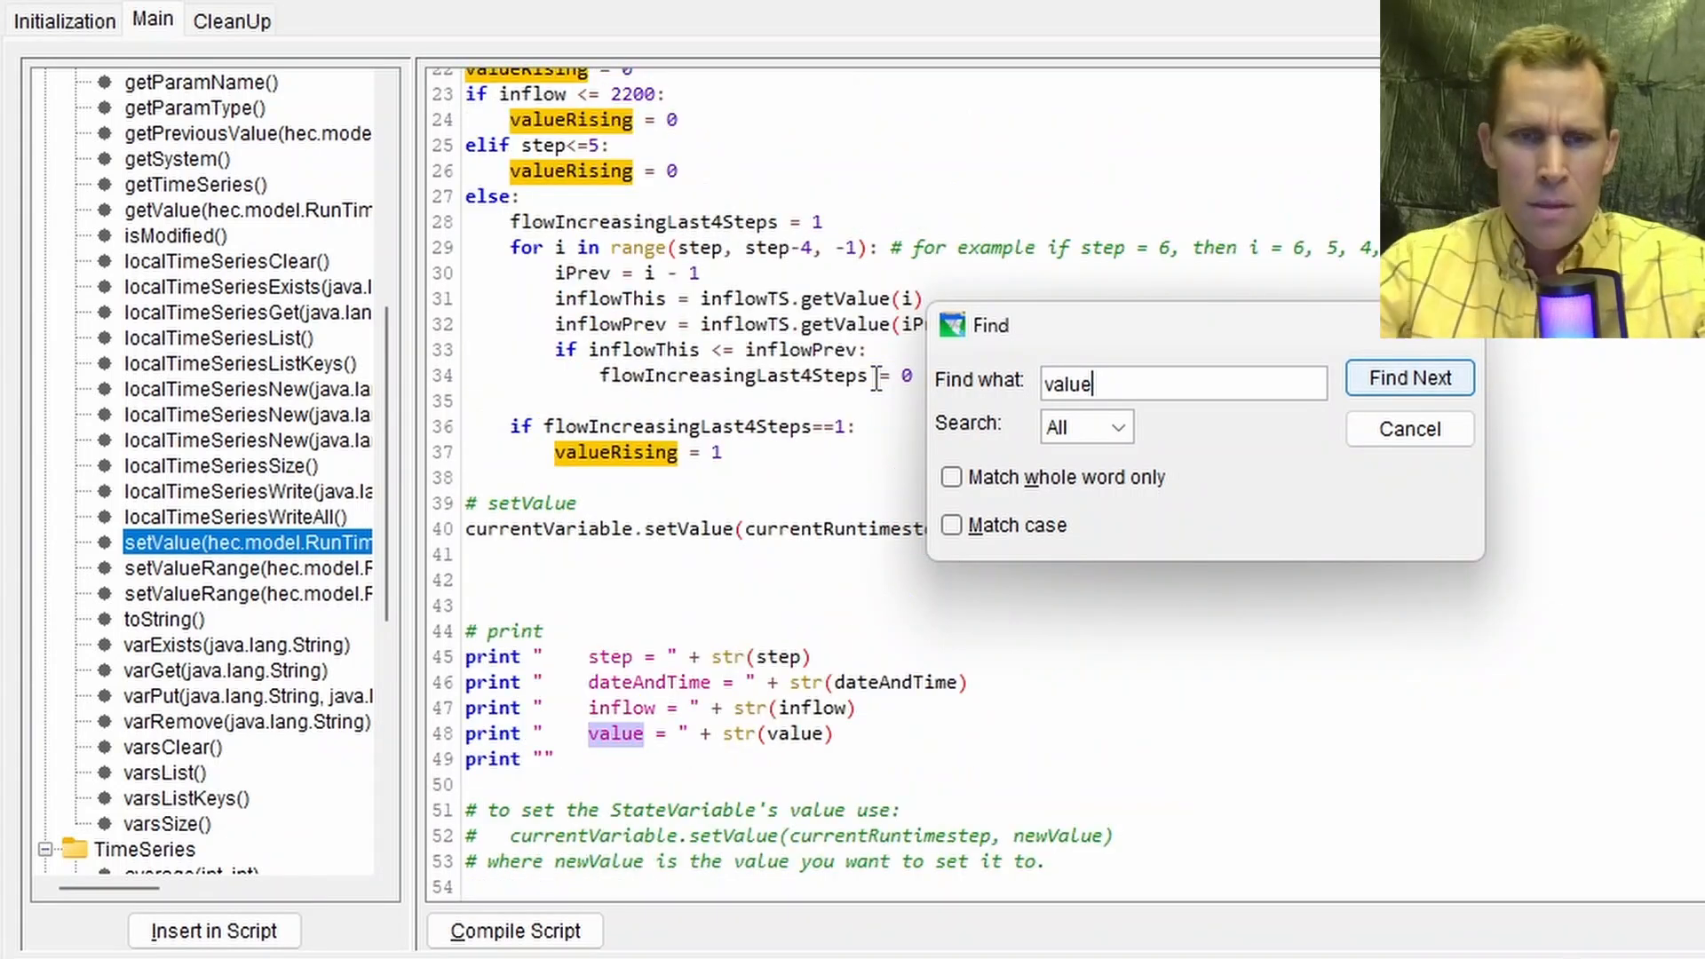
{"action": "key", "text": "Escape"}
{"action": "left_click", "coordinate": [792, 730]}
{"action": "double_click", "coordinate": [791, 730]}
{"action": "type", "text": "valueRising"}
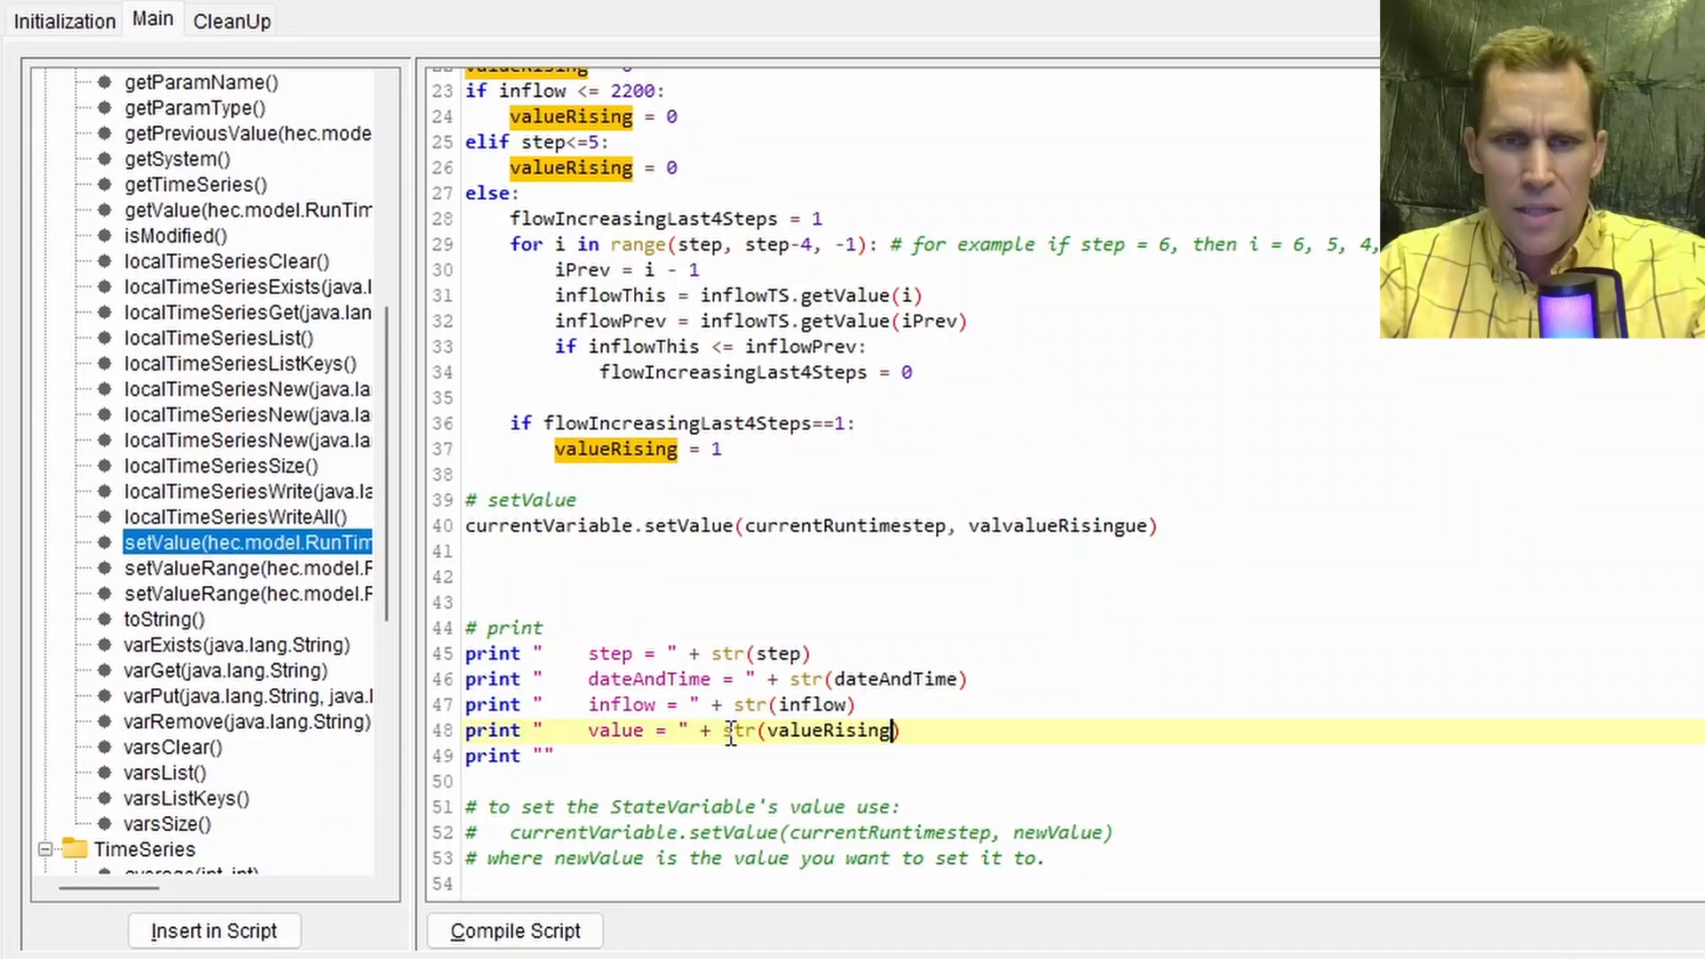
{"action": "double_click", "coordinate": [625, 730]}
{"action": "type", "text": "valueRising"}
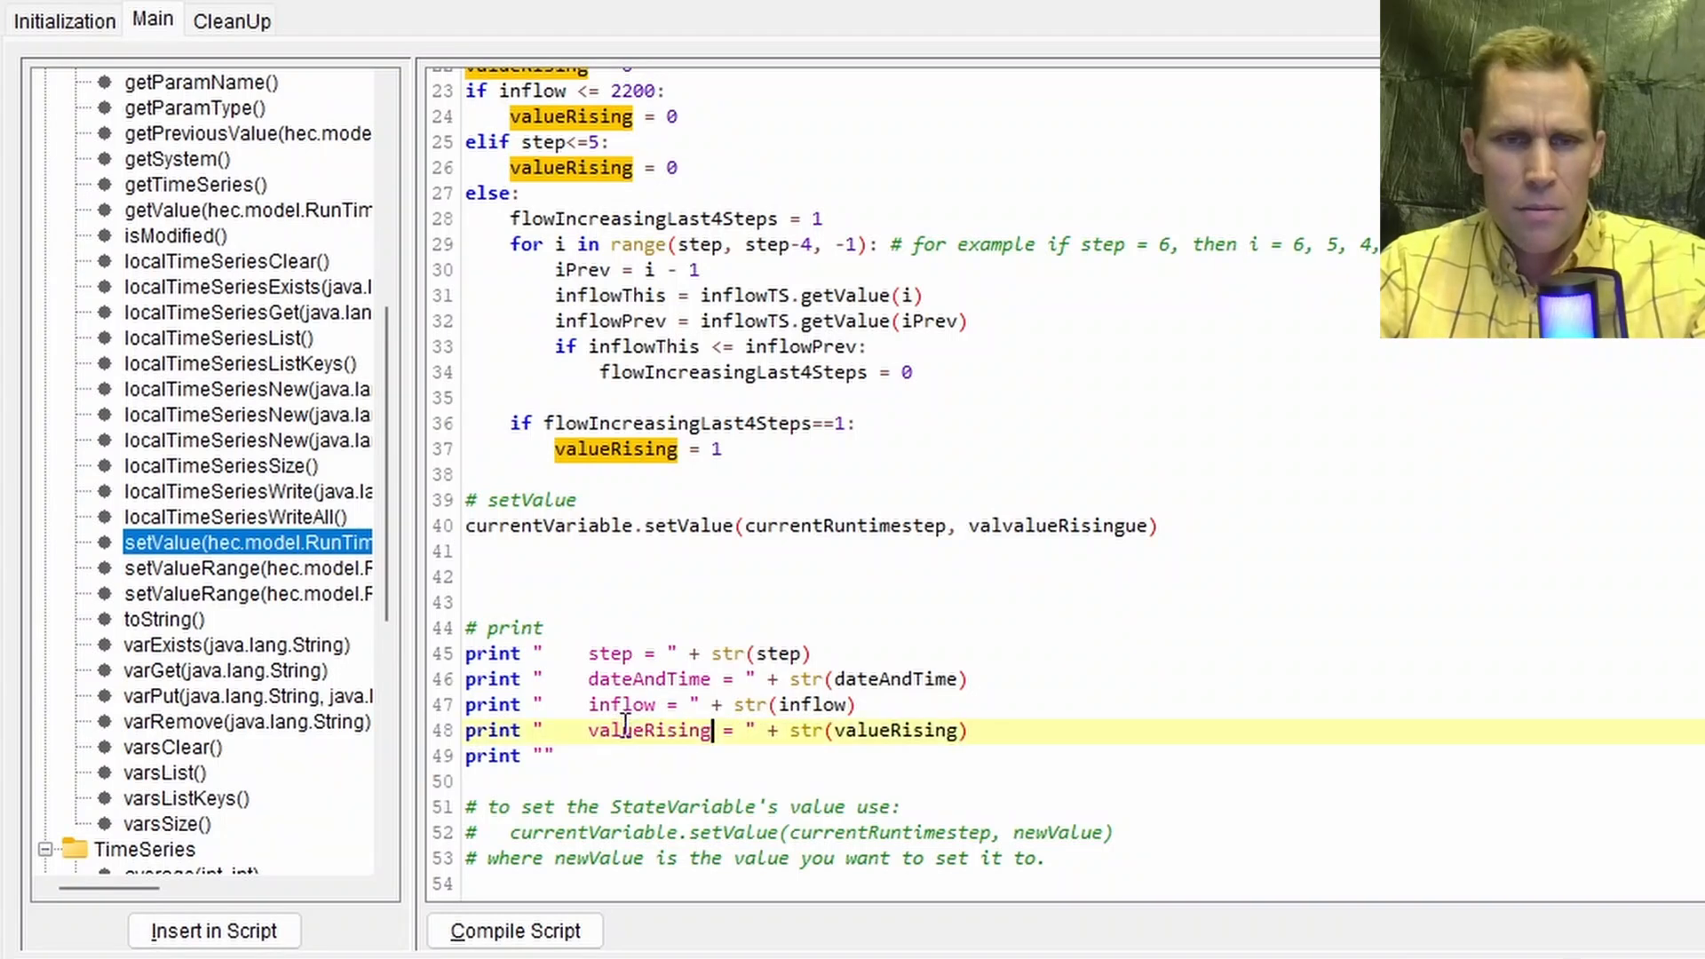
Step: Change the comment above the setValue call to valueRising and save the state variable
{"action": "double_click", "coordinate": [524, 500]}
{"action": "type", "text": "valueRising"}
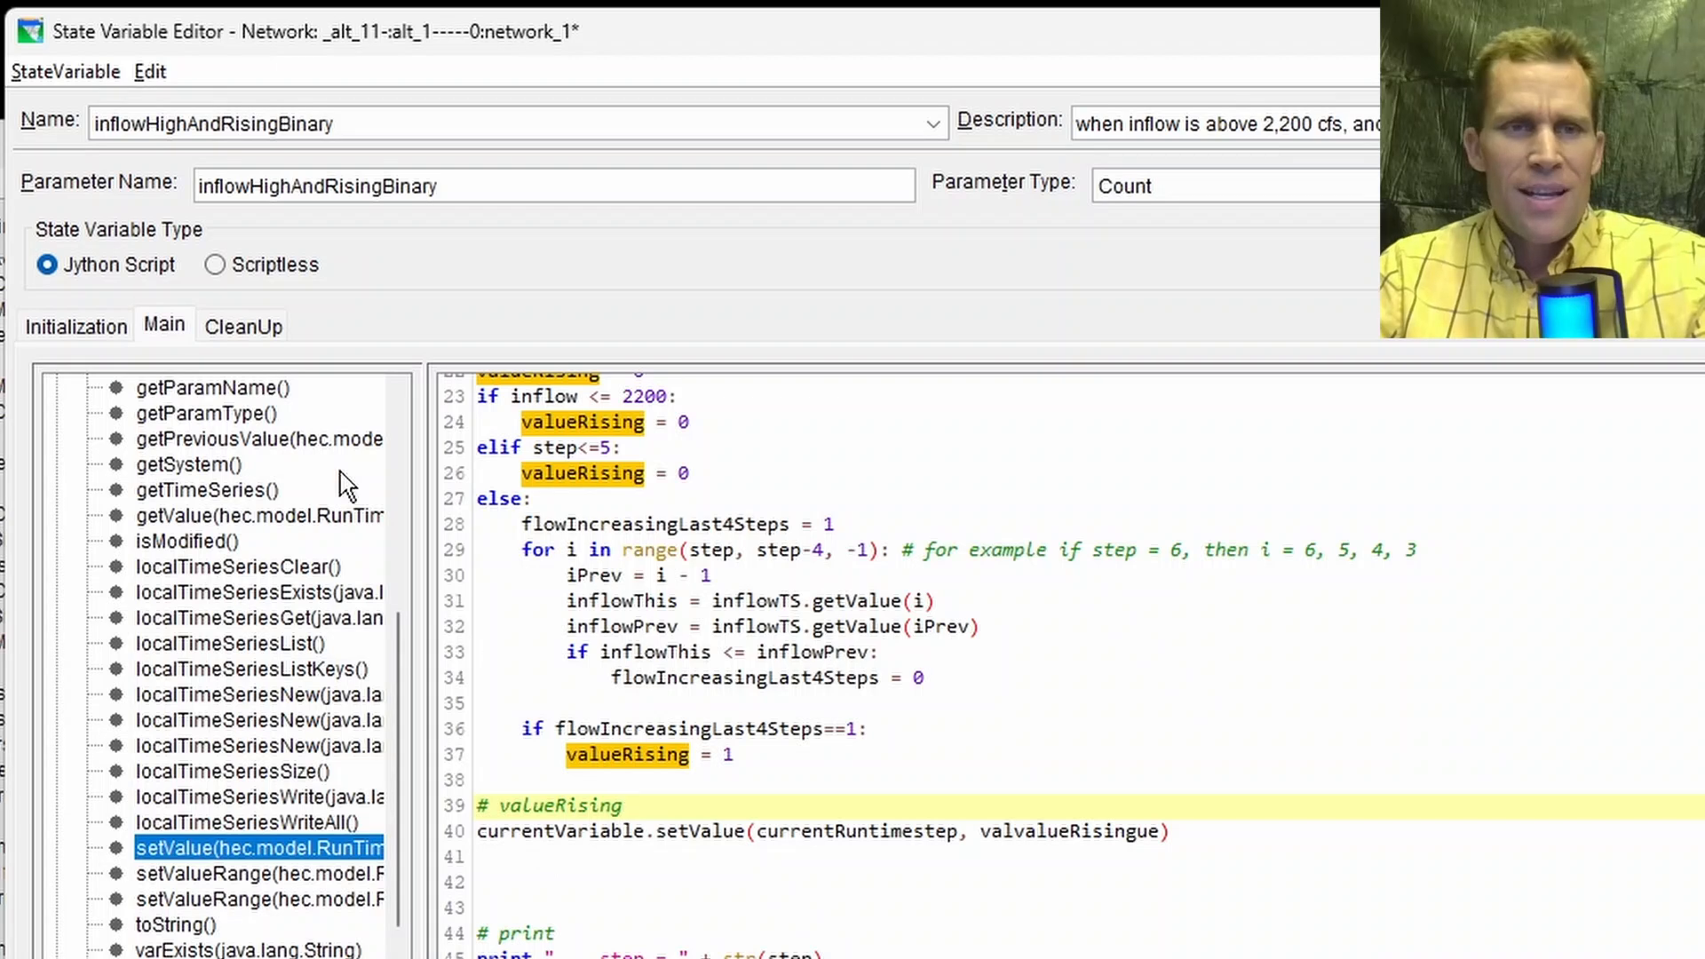
{"action": "left_click", "coordinate": [27, 80]}
{"action": "left_click", "coordinate": [73, 140]}
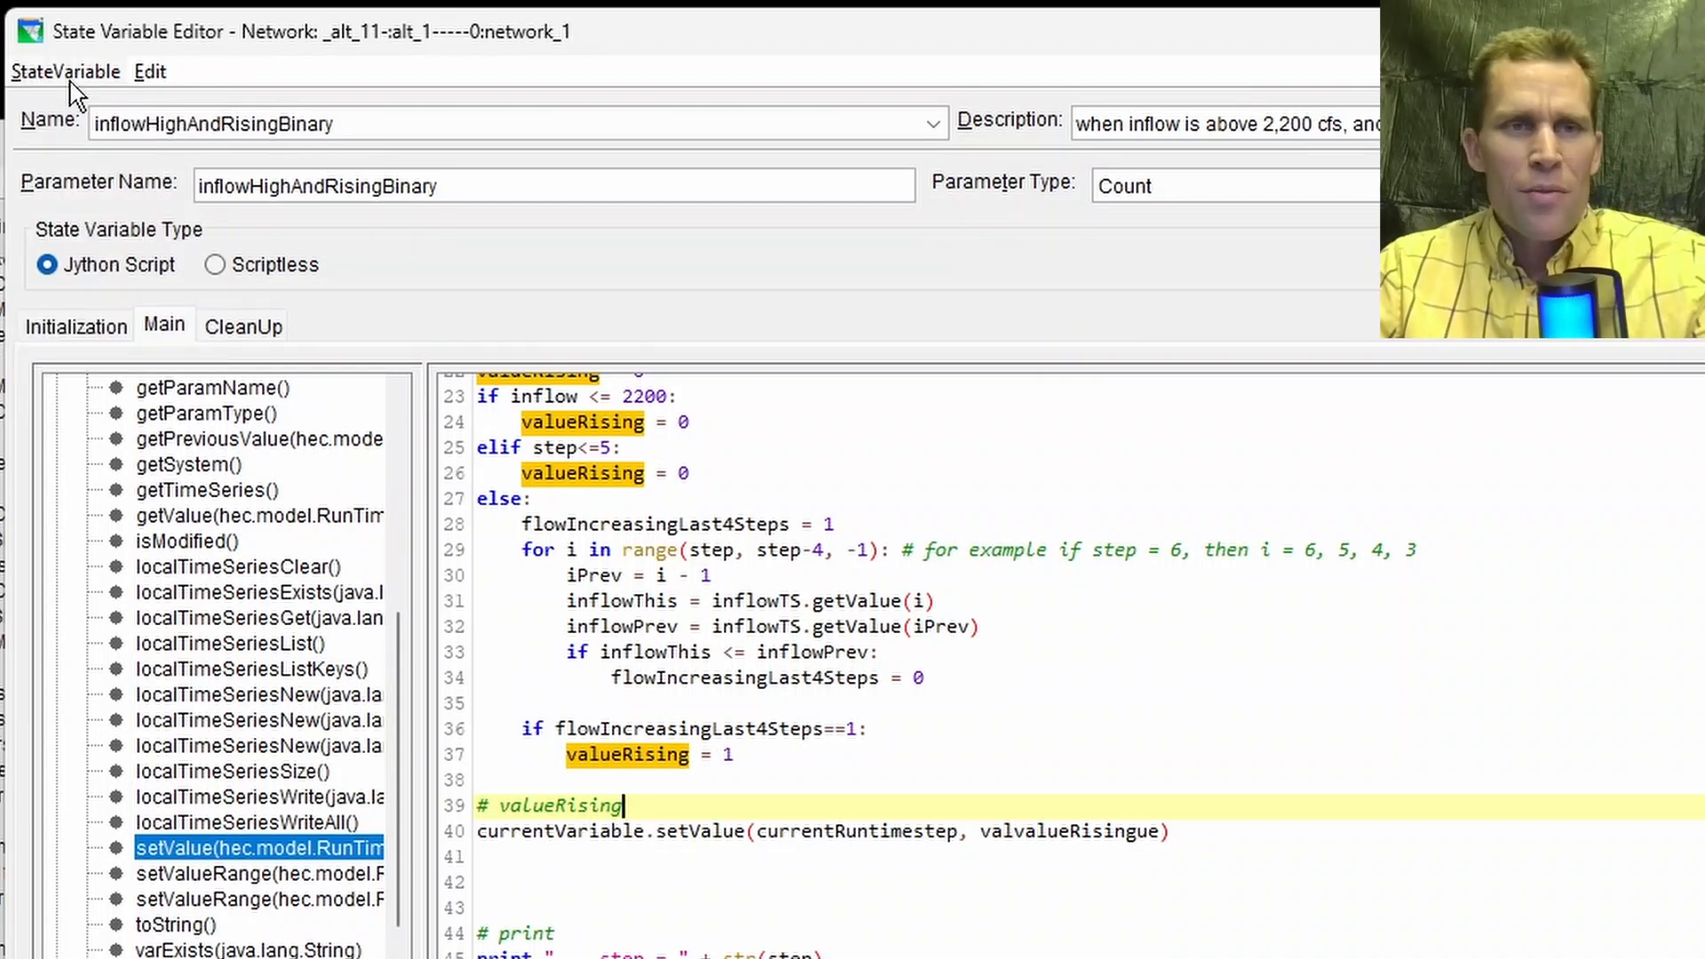
Step: Create state variable inflowLowAndLoweringBinary described "when inflow is below 1,800 cfs, and has been lowering for the past 4 hours if true -> 1 if false -> 0"
{"action": "left_click", "coordinate": [79, 75]}
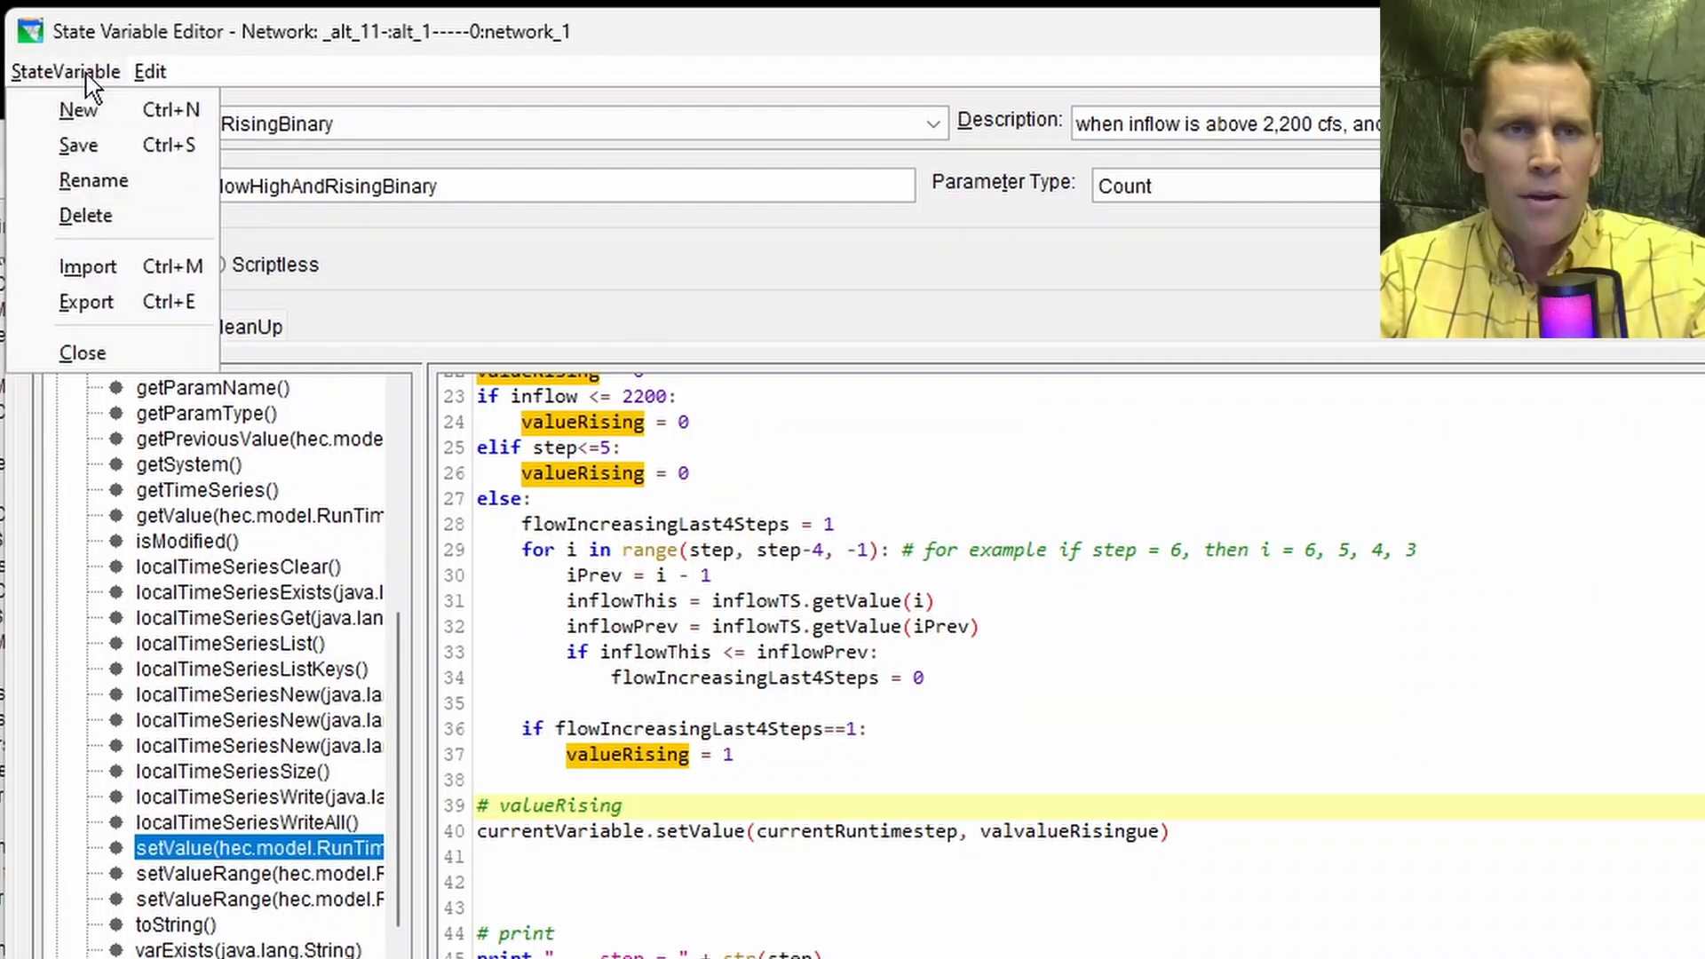
{"action": "left_click", "coordinate": [78, 110]}
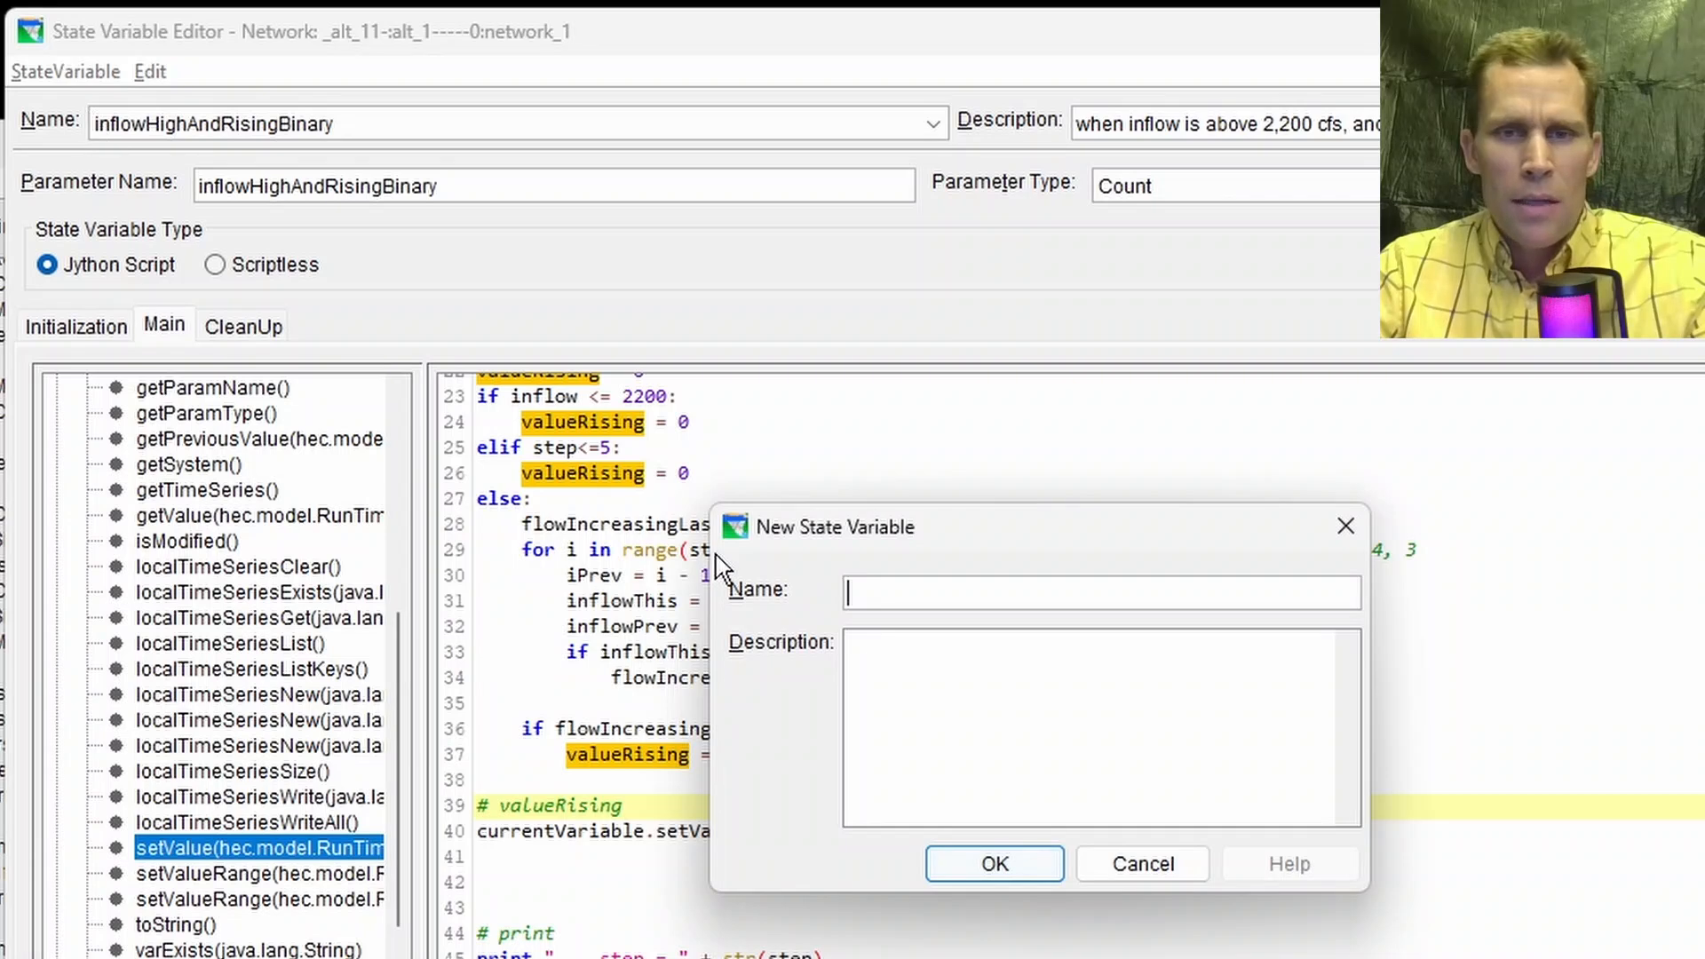
{"action": "type", "text": "inflowLowAndLoweringBinary"}
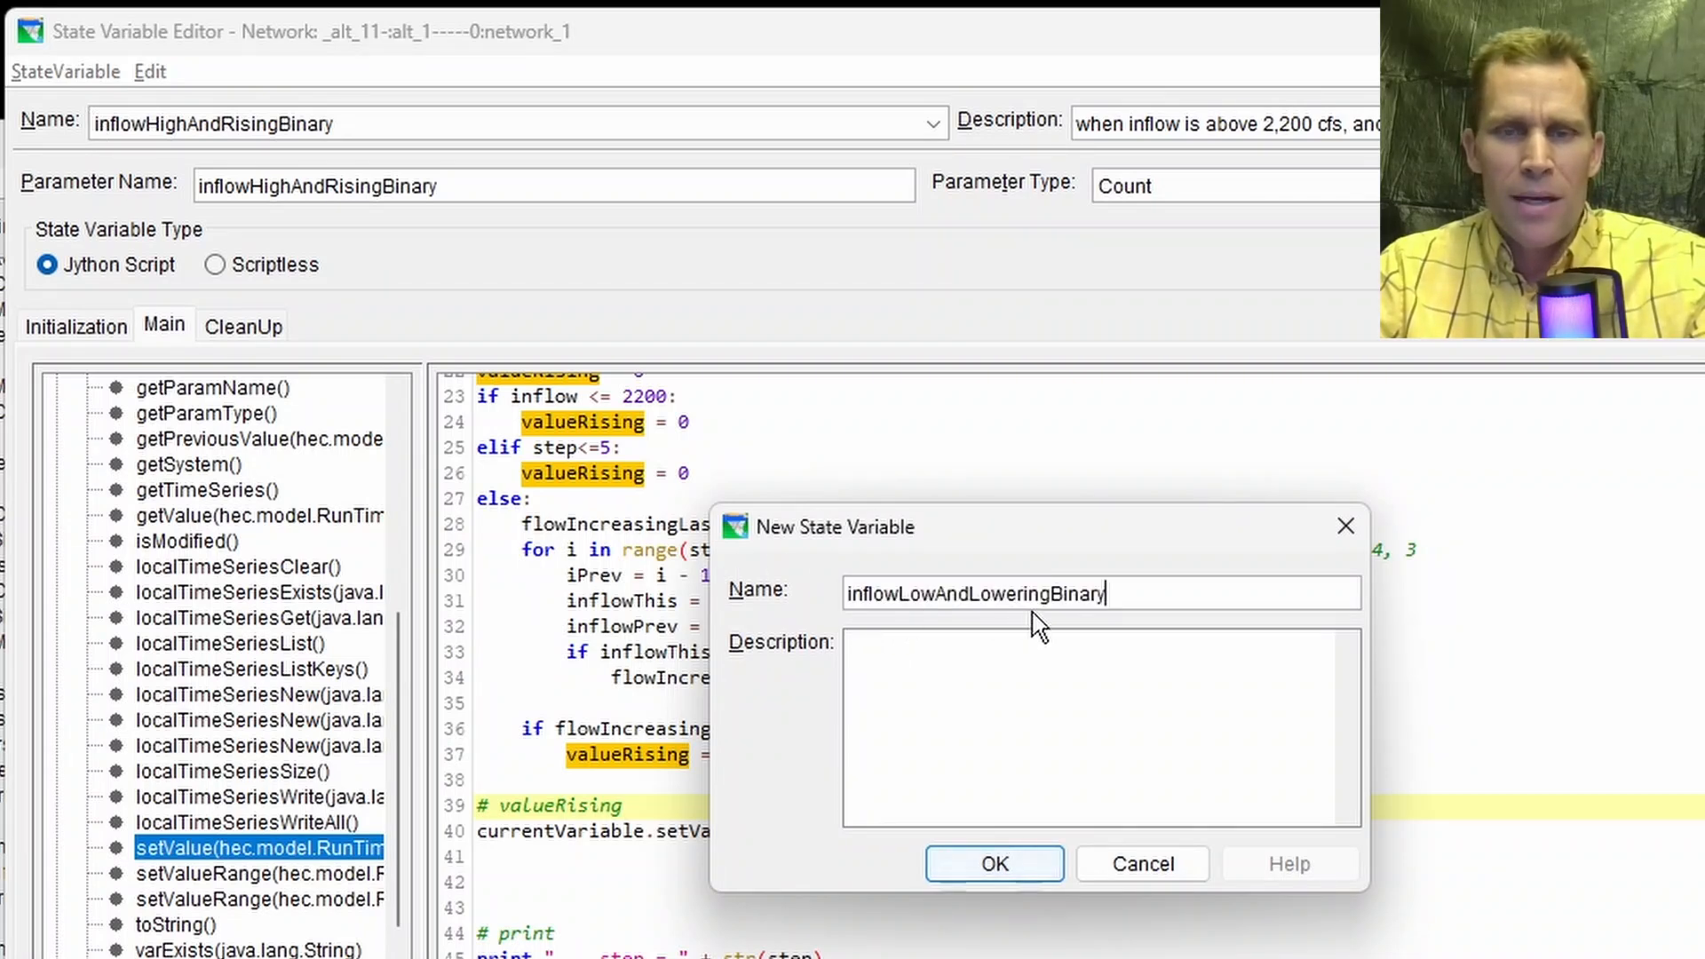
{"action": "left_click", "coordinate": [1066, 757]}
{"action": "type", "text": "when inflow is below 1,800 cfs, and has been lowering for the past 4 hours    if true -> 1    if false -> 0"}
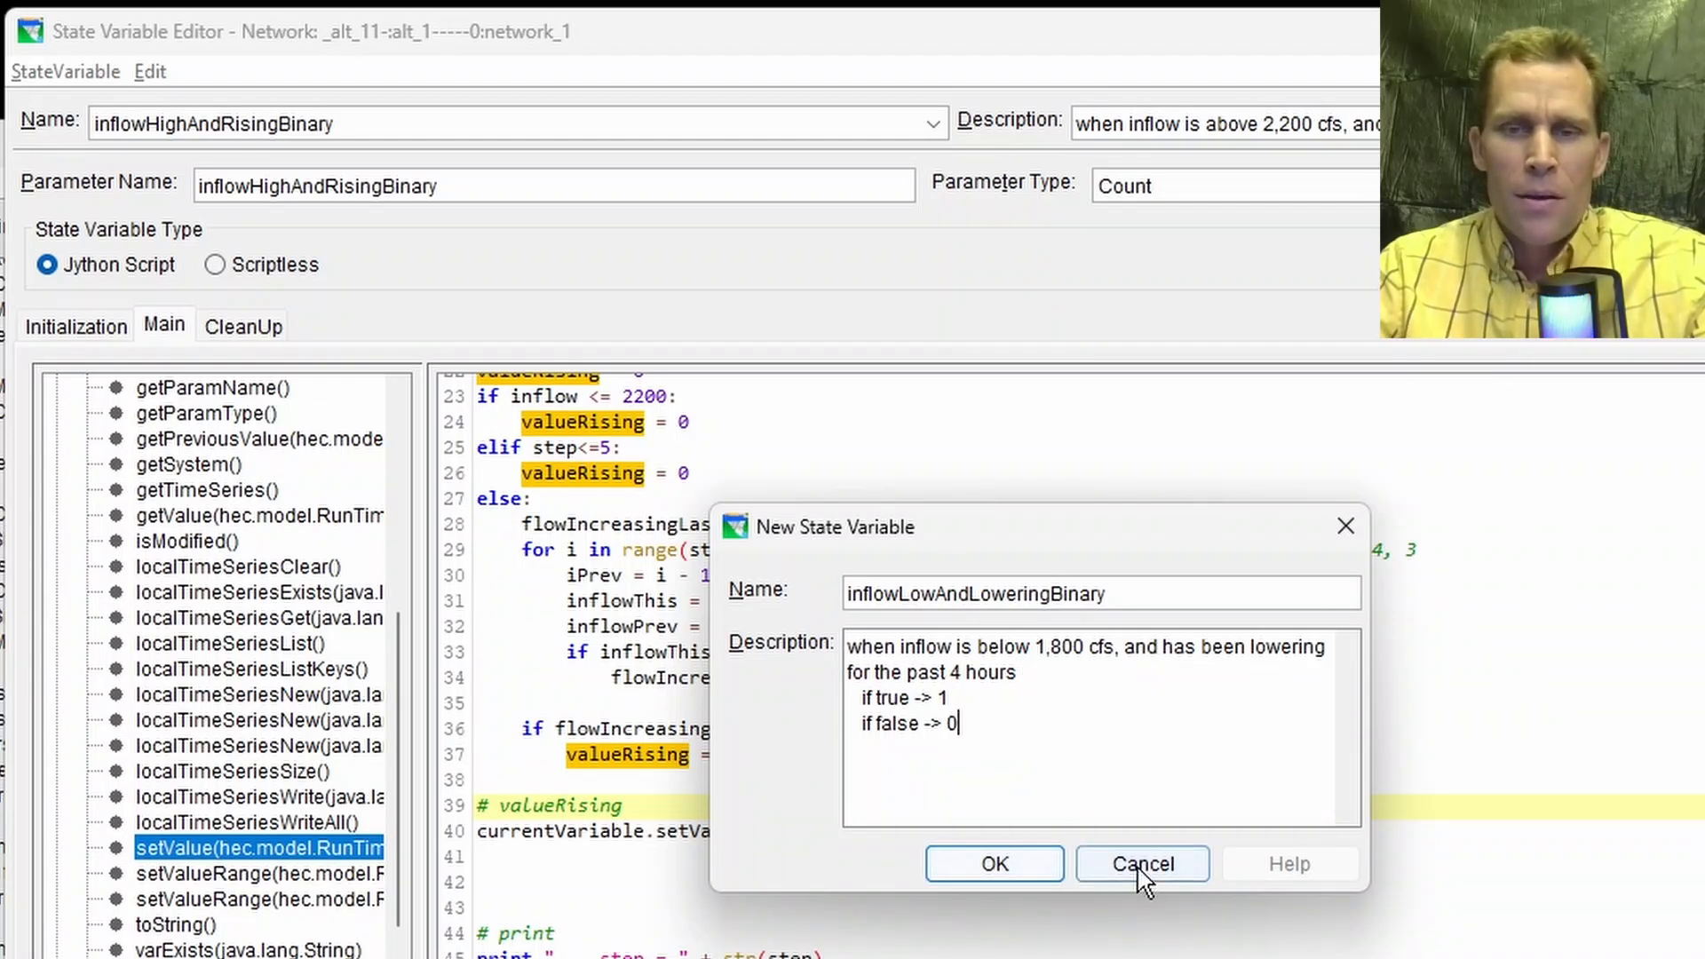
{"action": "left_click", "coordinate": [1021, 882]}
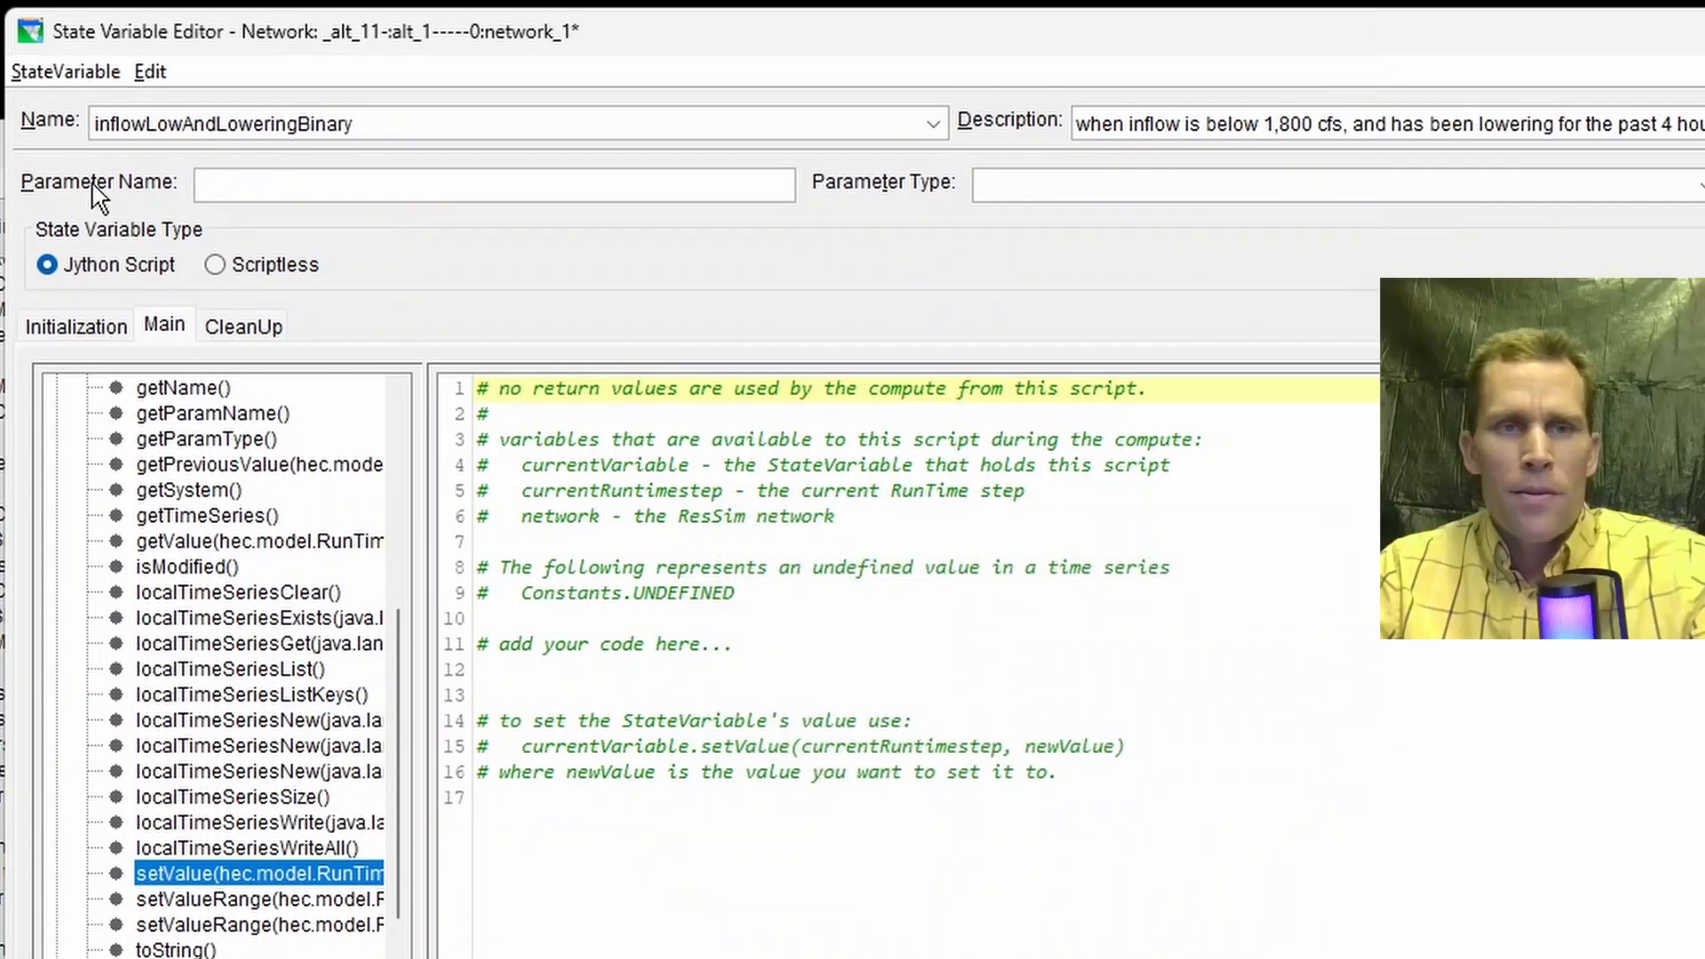
Step: Give the new state variable the parameter name inflowLowAndLoweringBinary and the parameter type Count
{"action": "left_click", "coordinate": [248, 191]}
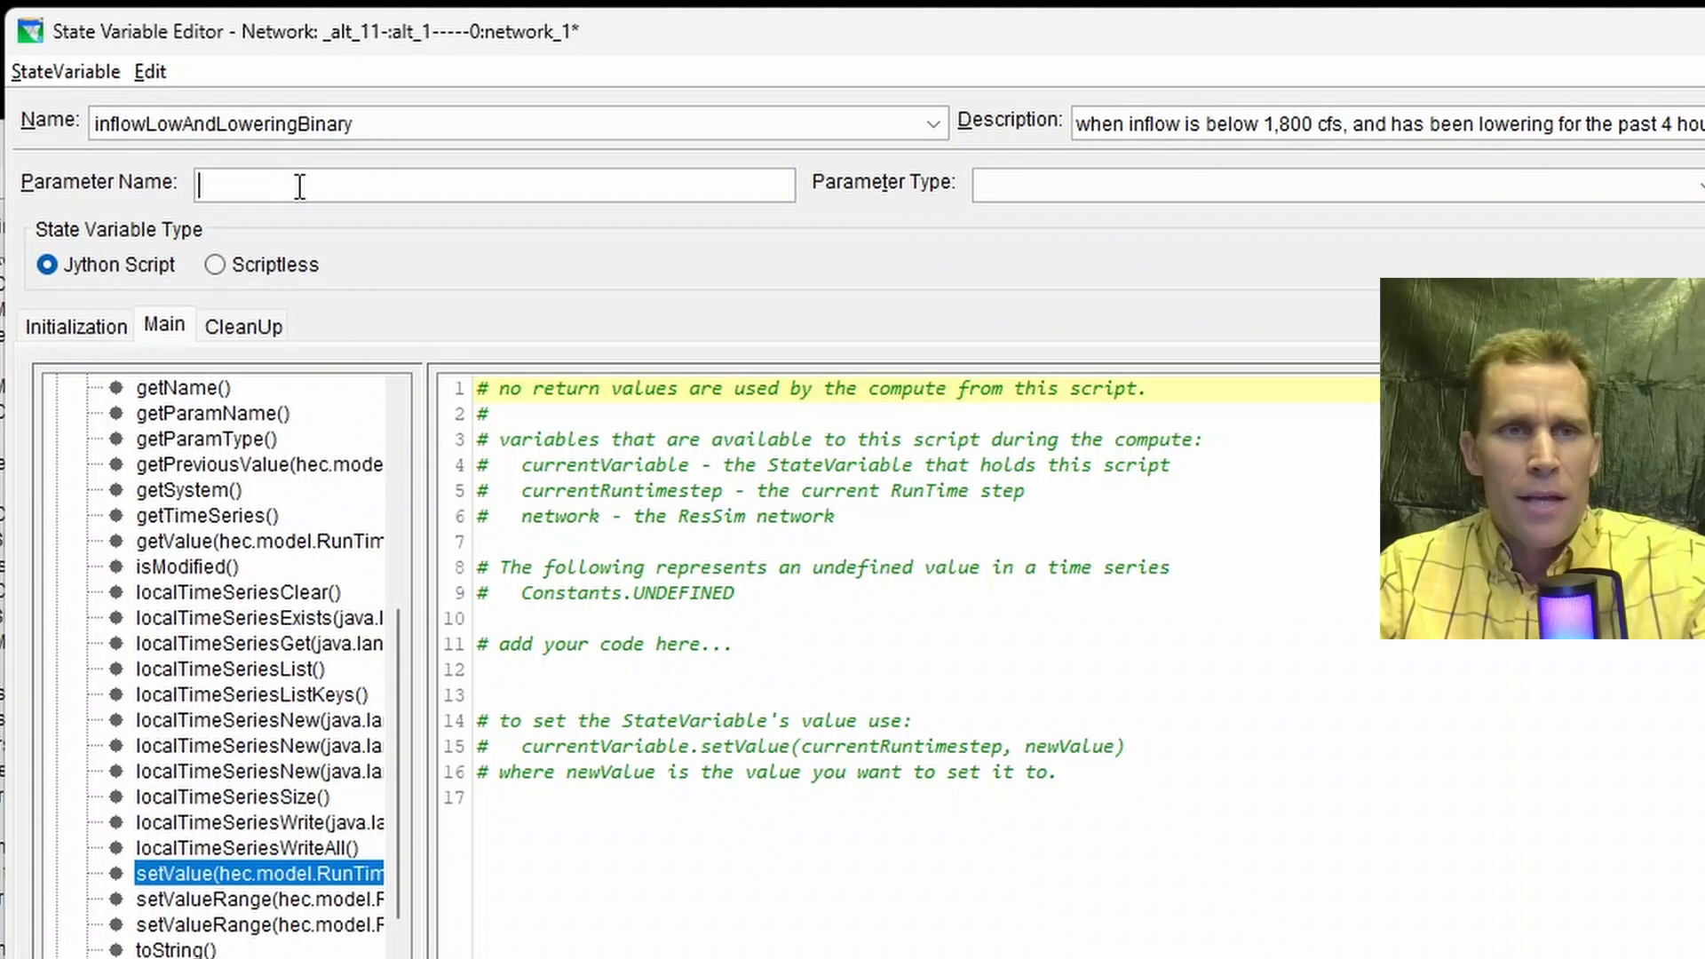
{"action": "type", "text": "inflowLowAndLoweringBinary"}
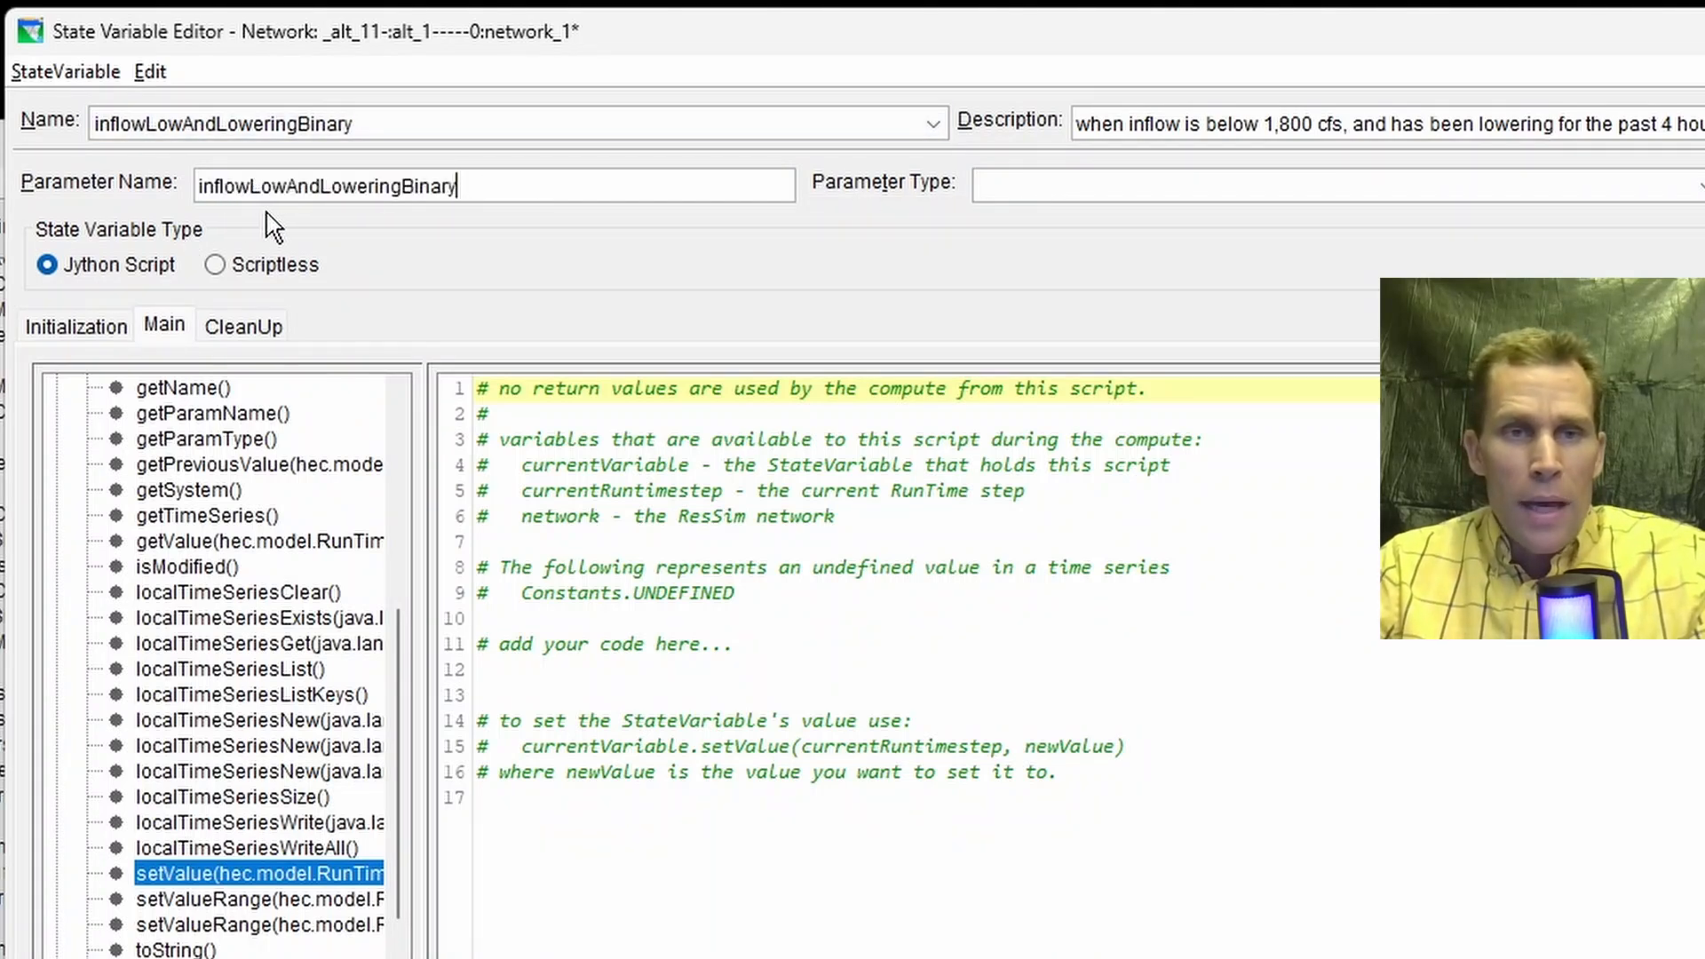
{"action": "left_click", "coordinate": [1022, 185]}
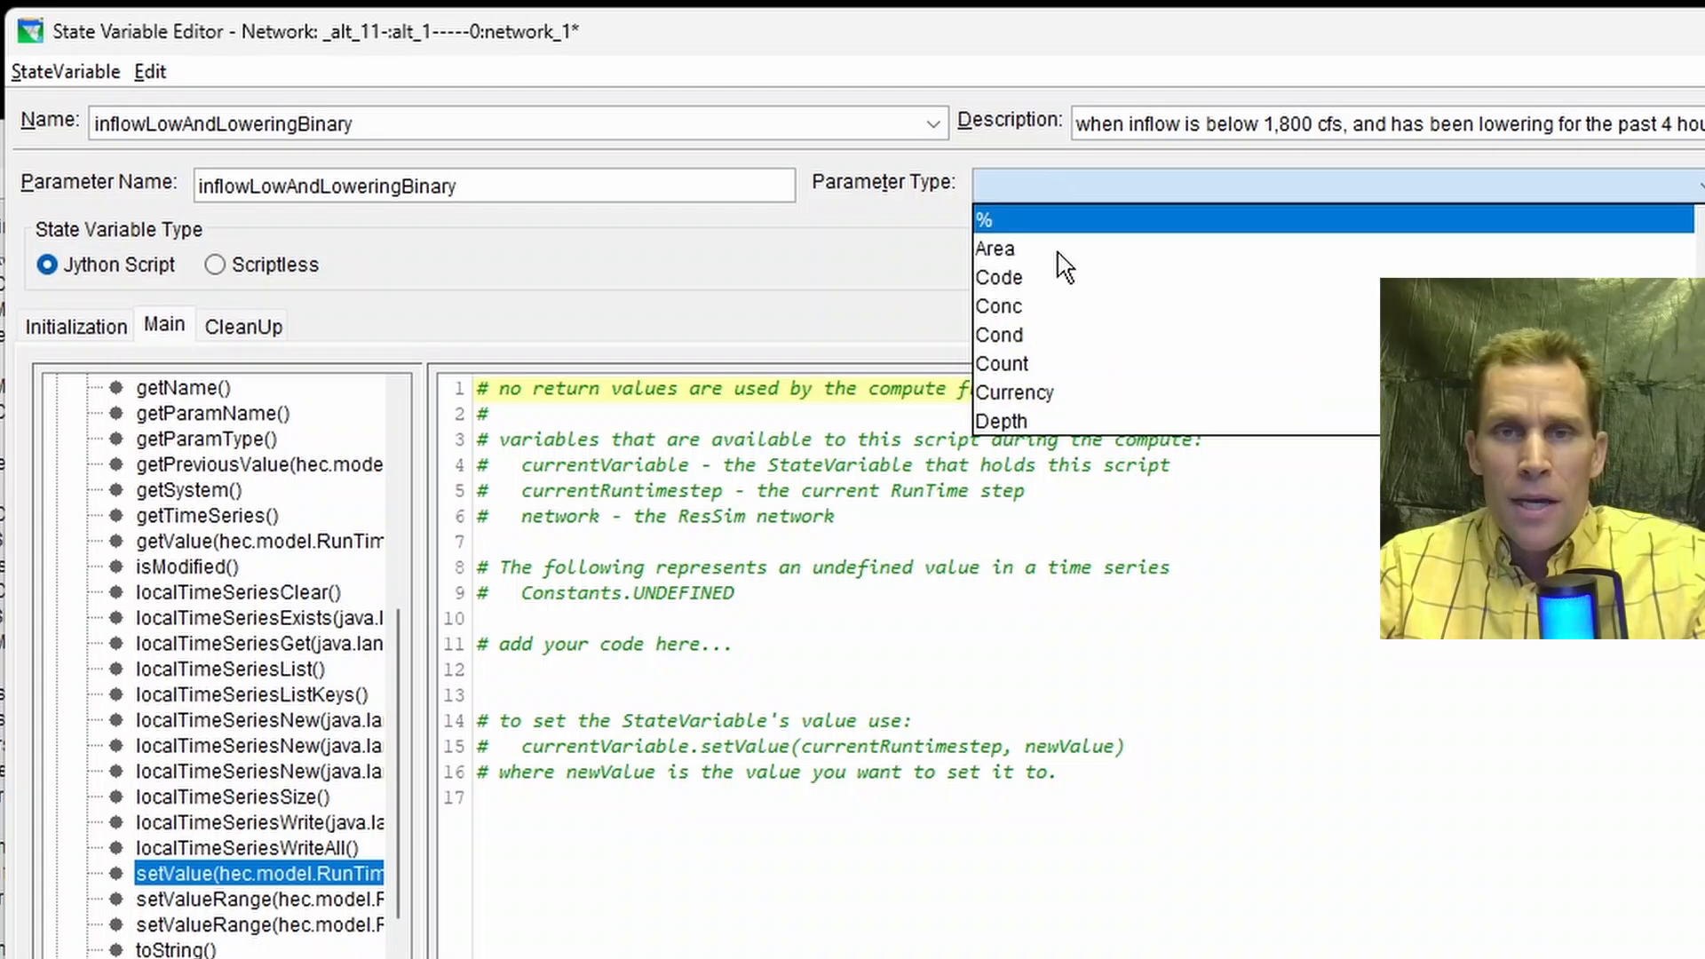
{"action": "left_click", "coordinate": [1021, 363]}
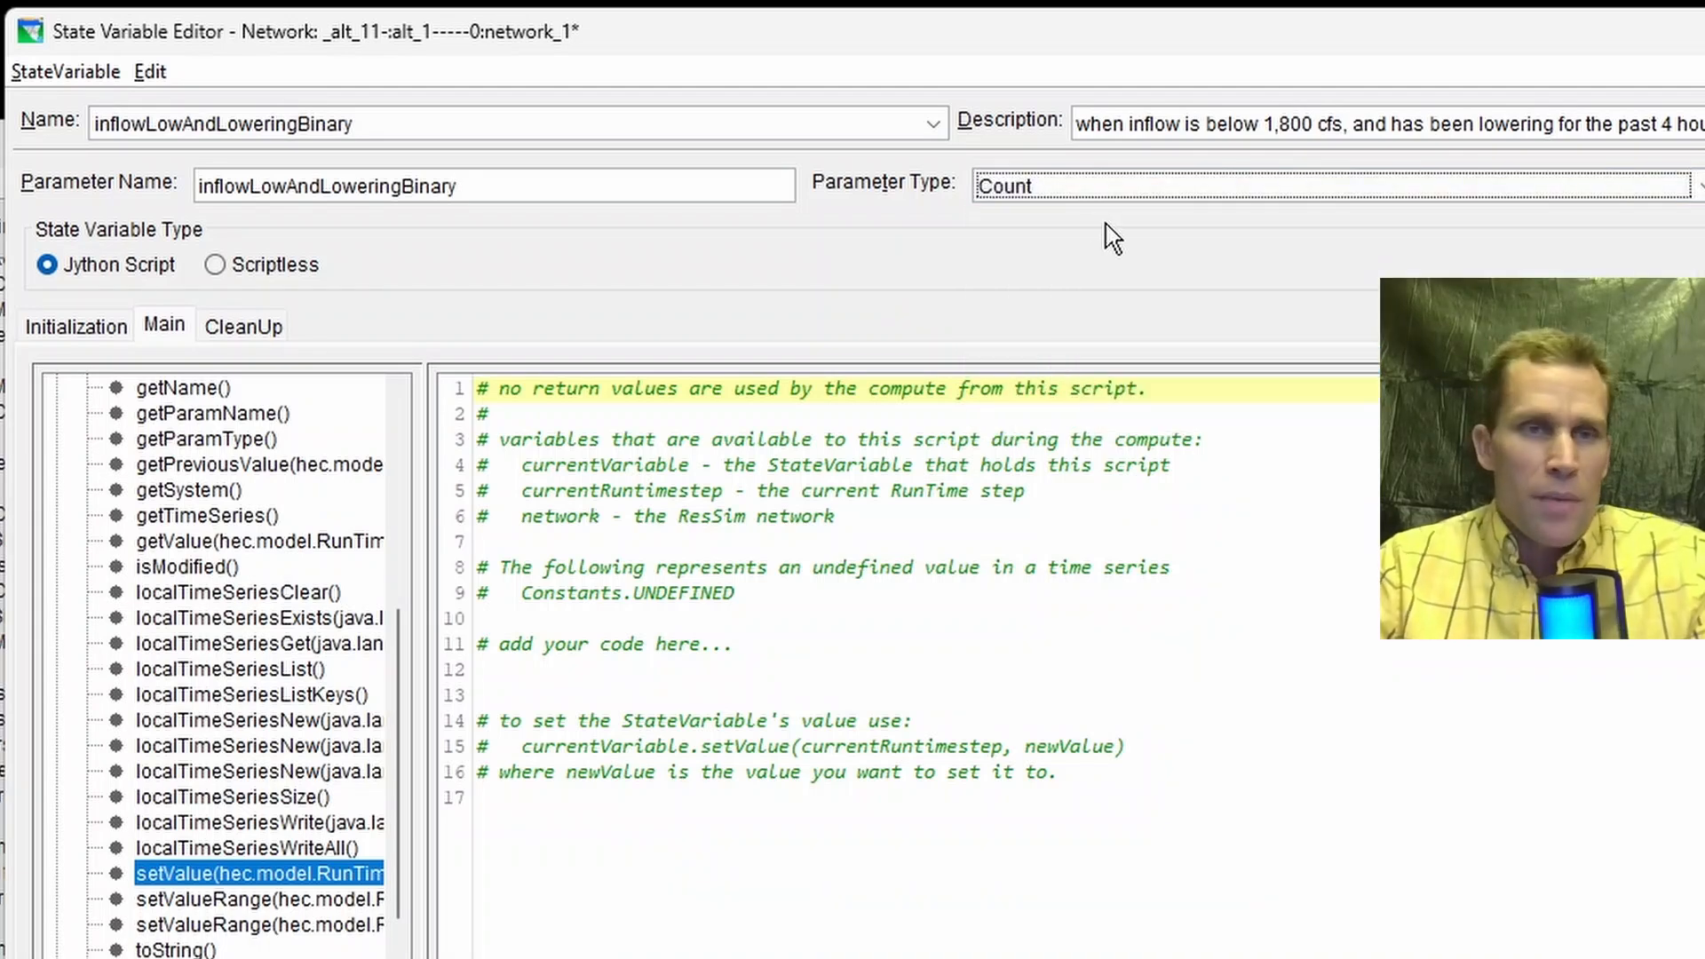
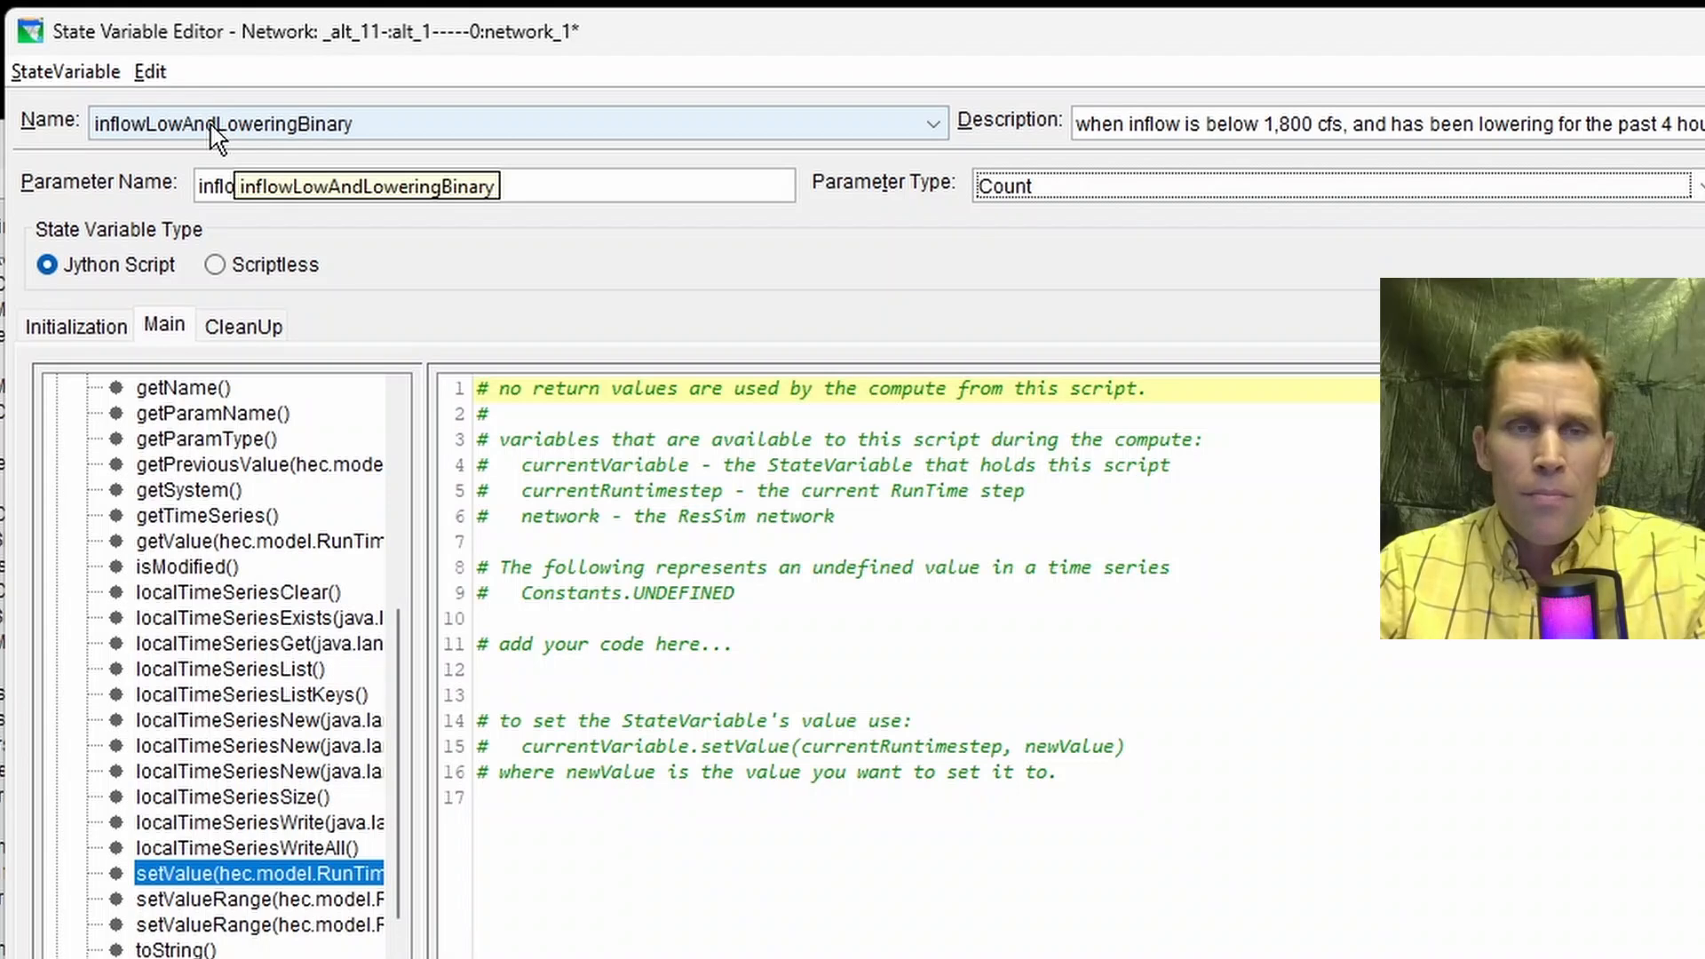
Step: Make inflowLowAndLoweringBinary a Scriptless state variable and save it
{"action": "left_click", "coordinate": [214, 266]}
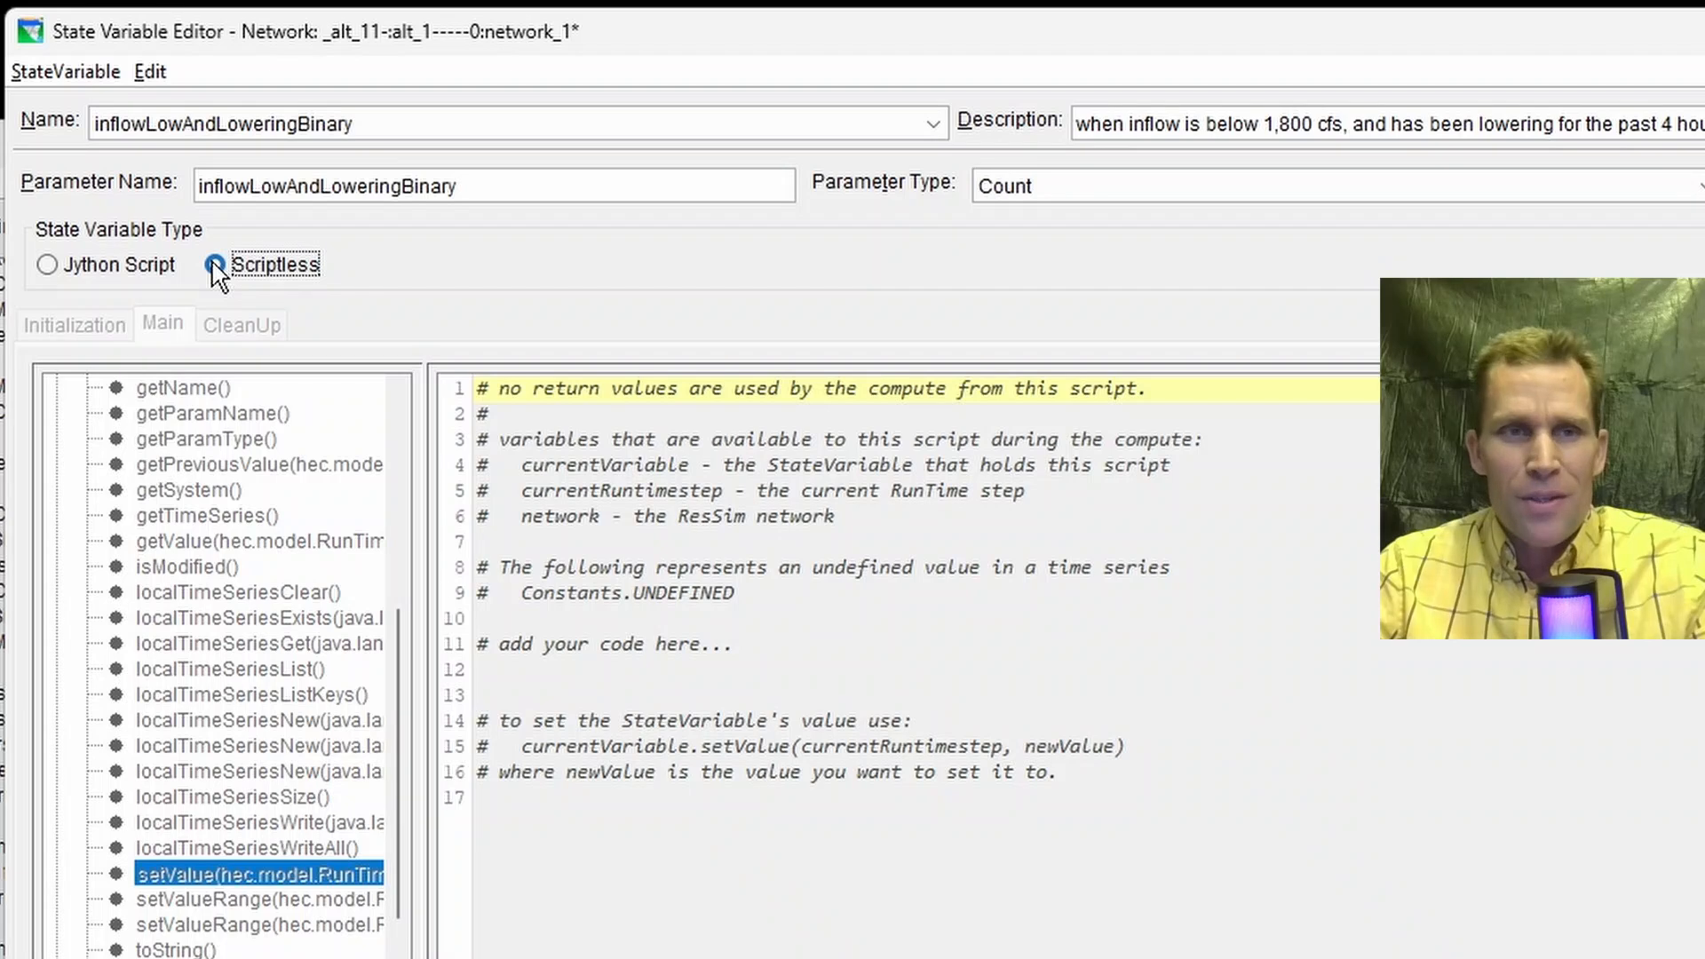
{"action": "left_click", "coordinate": [42, 71]}
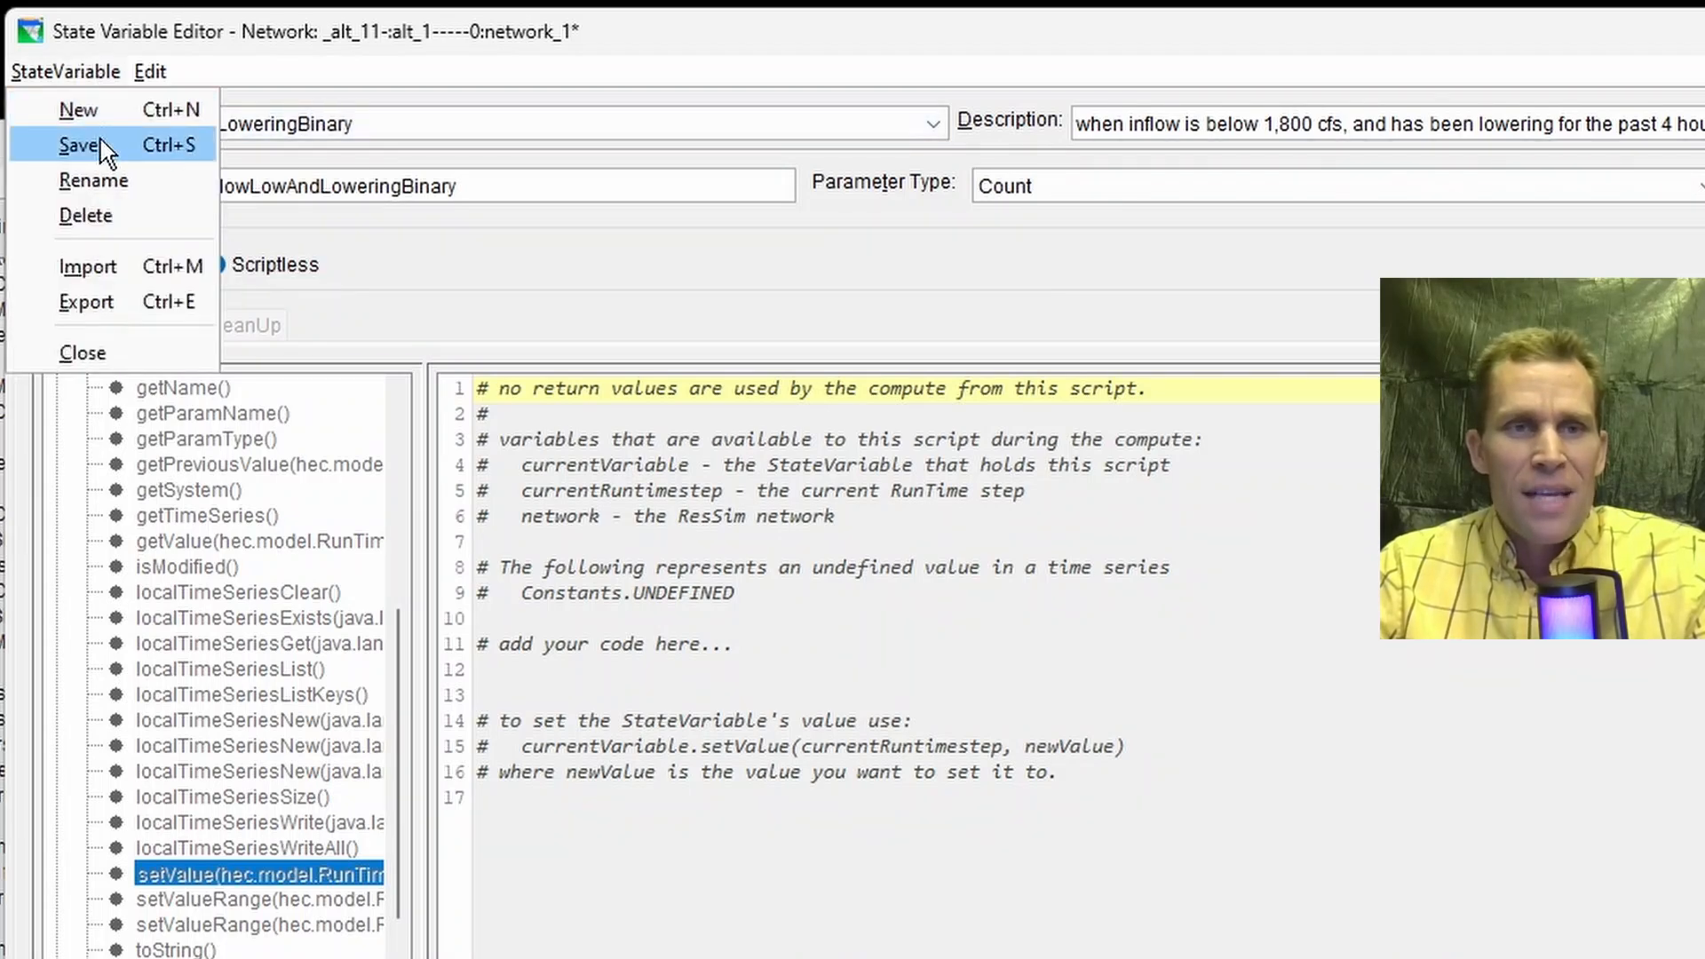
{"action": "left_click", "coordinate": [80, 145]}
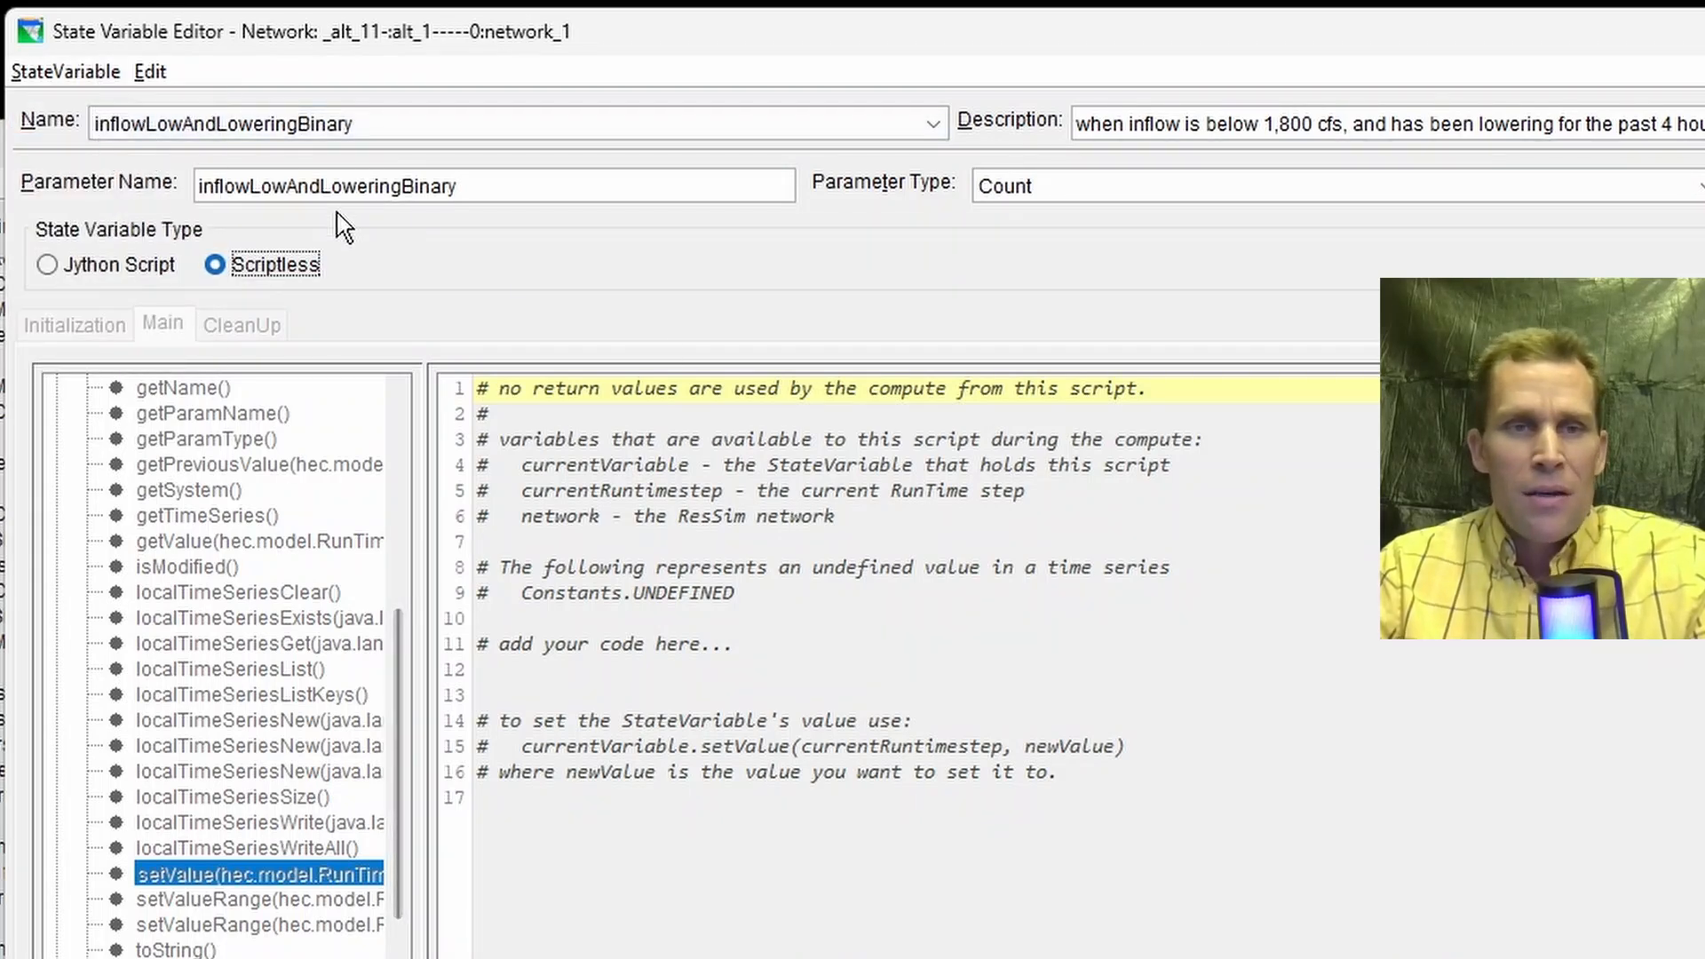
Step: Switch back to inflowHighAndRisingBinary and review the time step, inflow and valueRising sections of its main script
{"action": "left_click", "coordinate": [357, 129]}
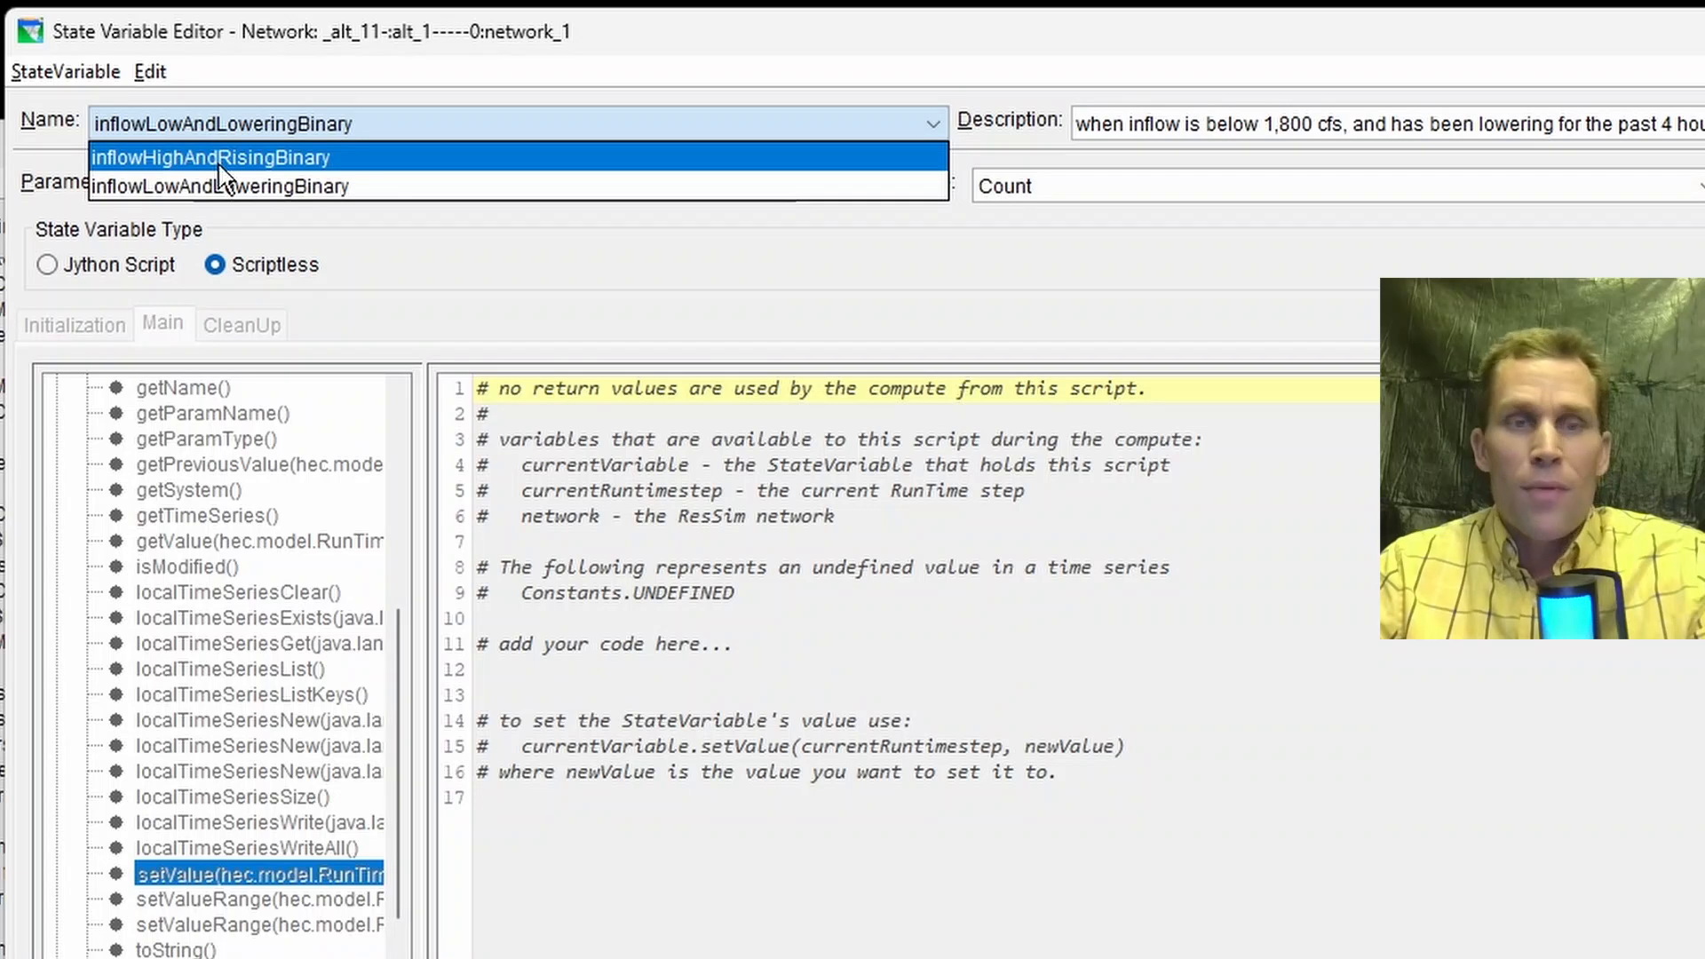
{"action": "left_click", "coordinate": [248, 163]}
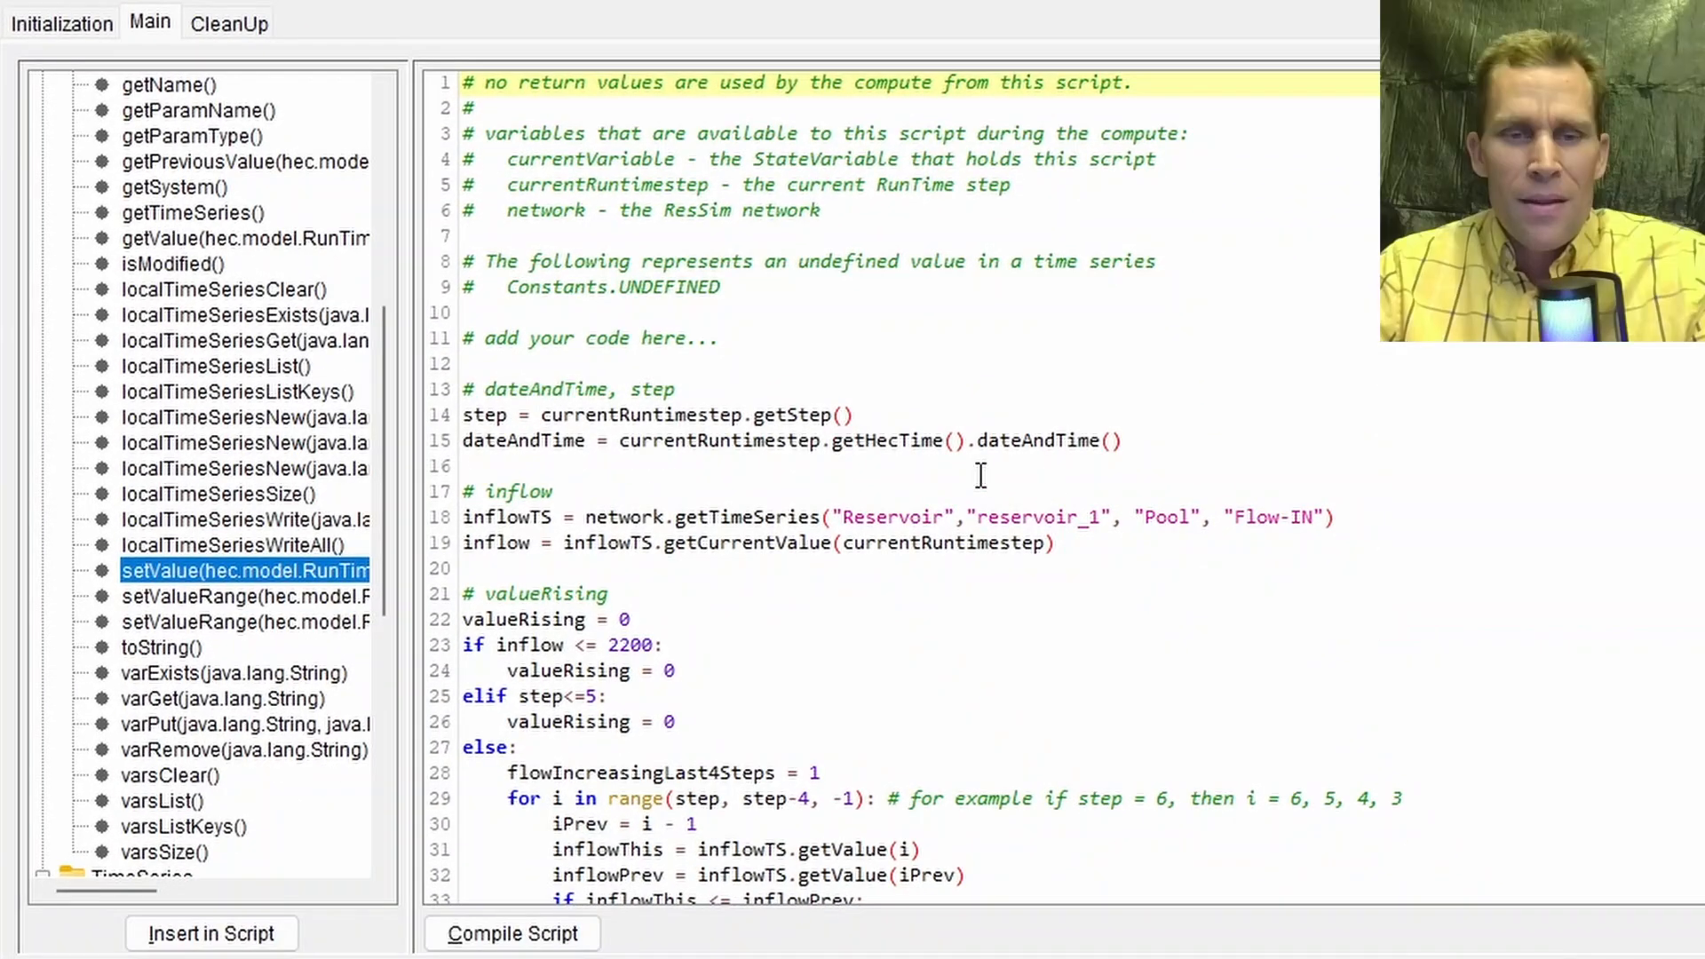
{"action": "scroll", "coordinate": [982, 475], "scroll_direction": "down", "scroll_amount": 1}
{"action": "left_click", "coordinate": [583, 338]}
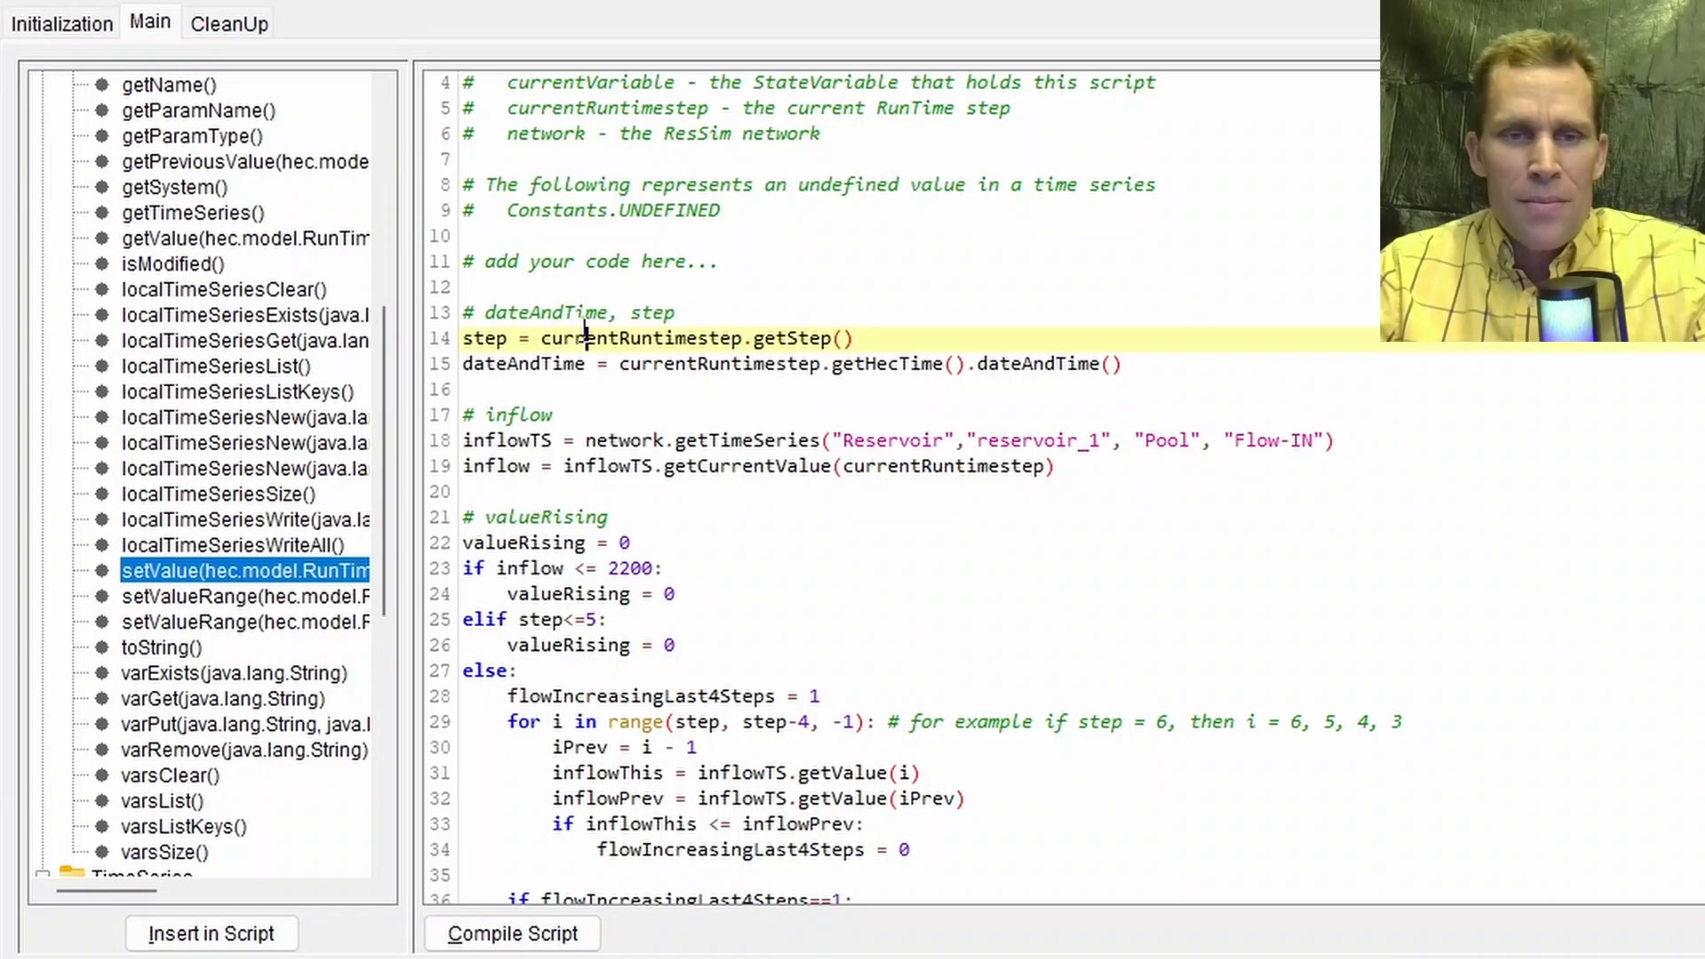
{"action": "left_click", "coordinate": [588, 364]}
{"action": "left_click", "coordinate": [619, 448]}
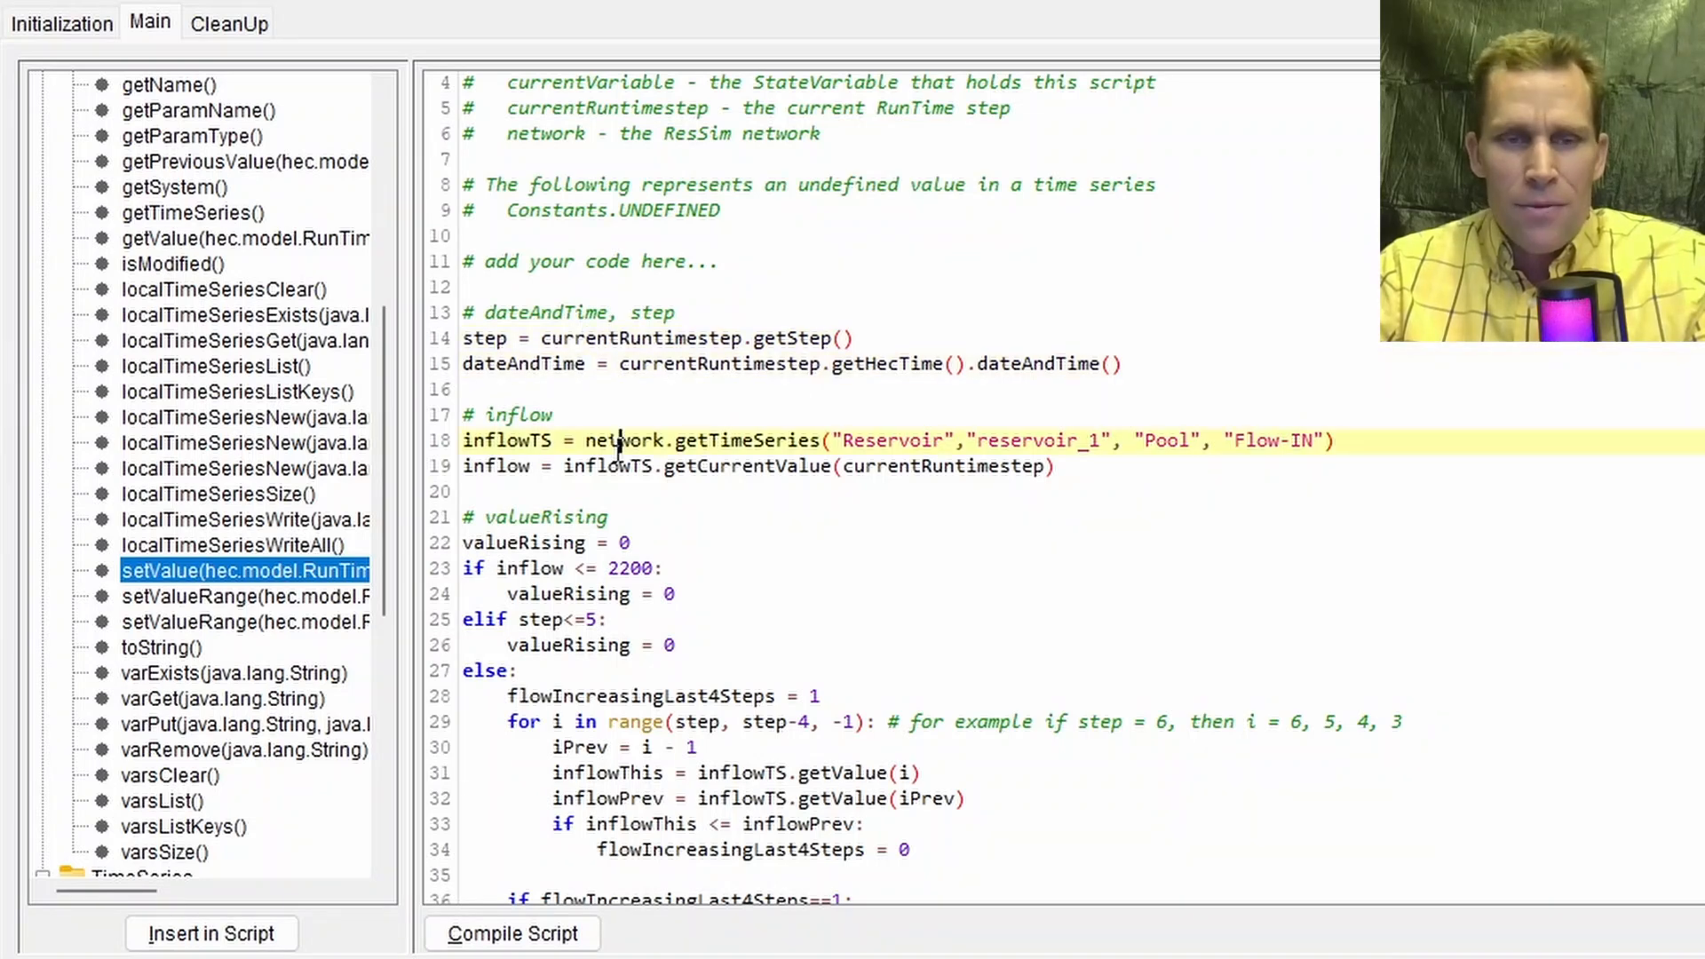
{"action": "scroll", "coordinate": [688, 502], "scroll_direction": "down", "scroll_amount": 3}
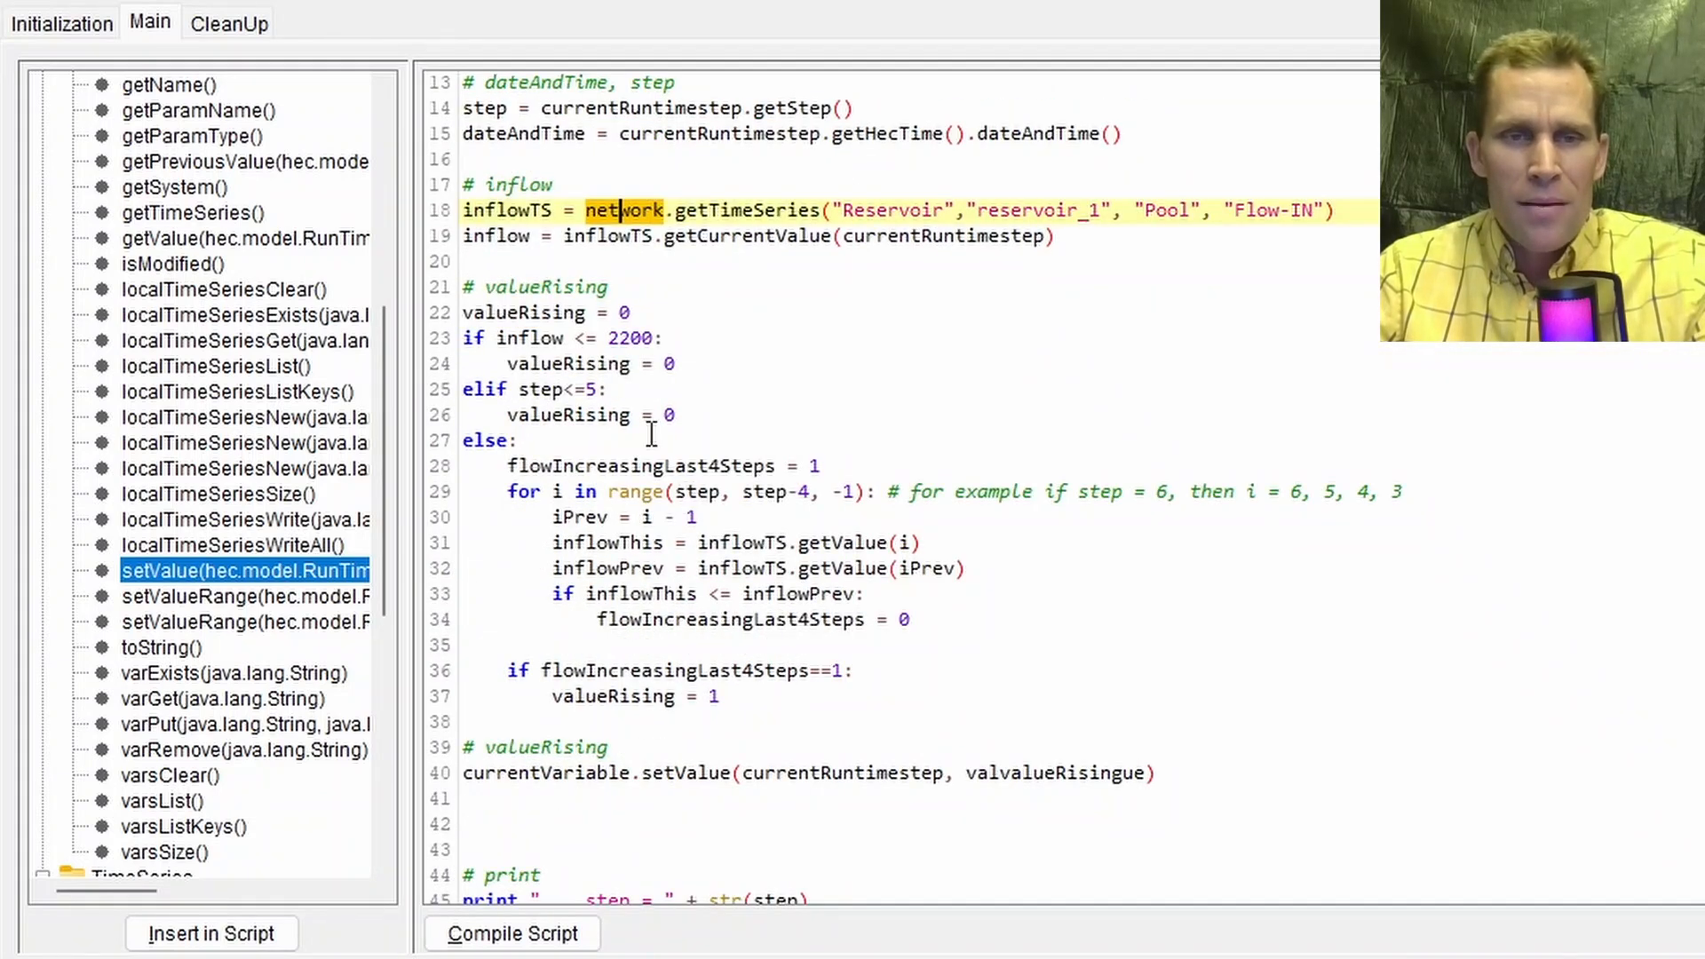
{"action": "left_click", "coordinate": [549, 286]}
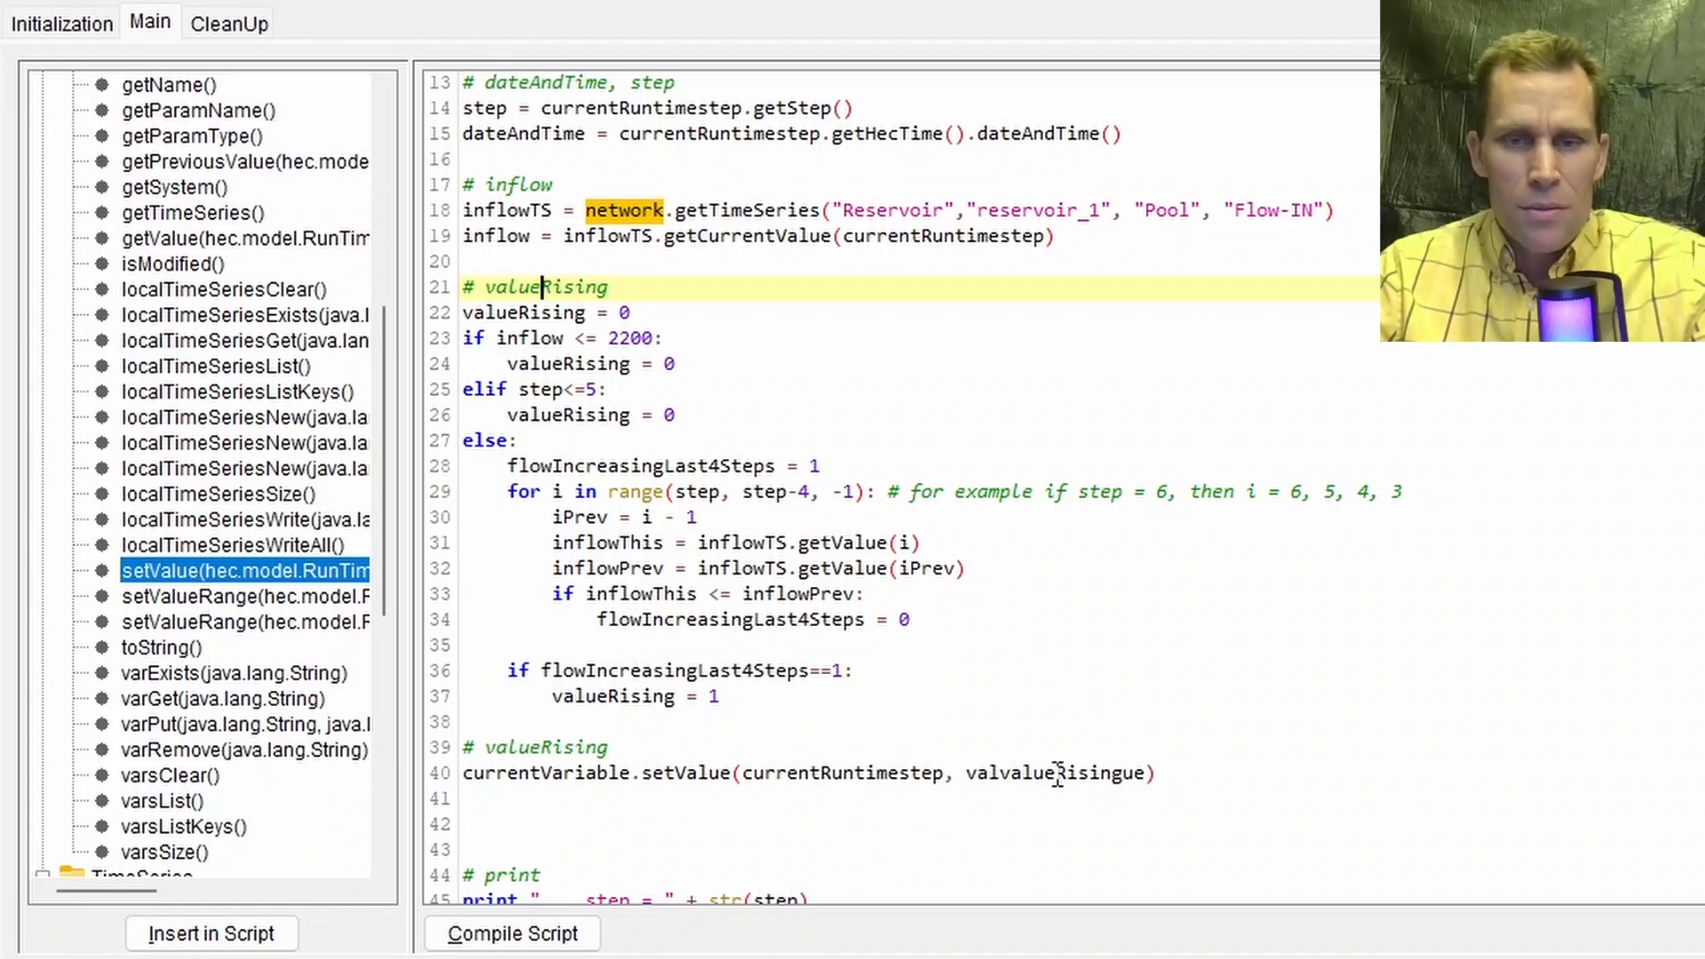
Step: Duplicate the valueRising block, from its comment through its setValue call, directly below the original and above the print section
{"action": "left_click_drag", "start_coordinate": [1160, 770], "coordinate": [1086, 245]}
{"action": "key", "text": "ctrl+c"}
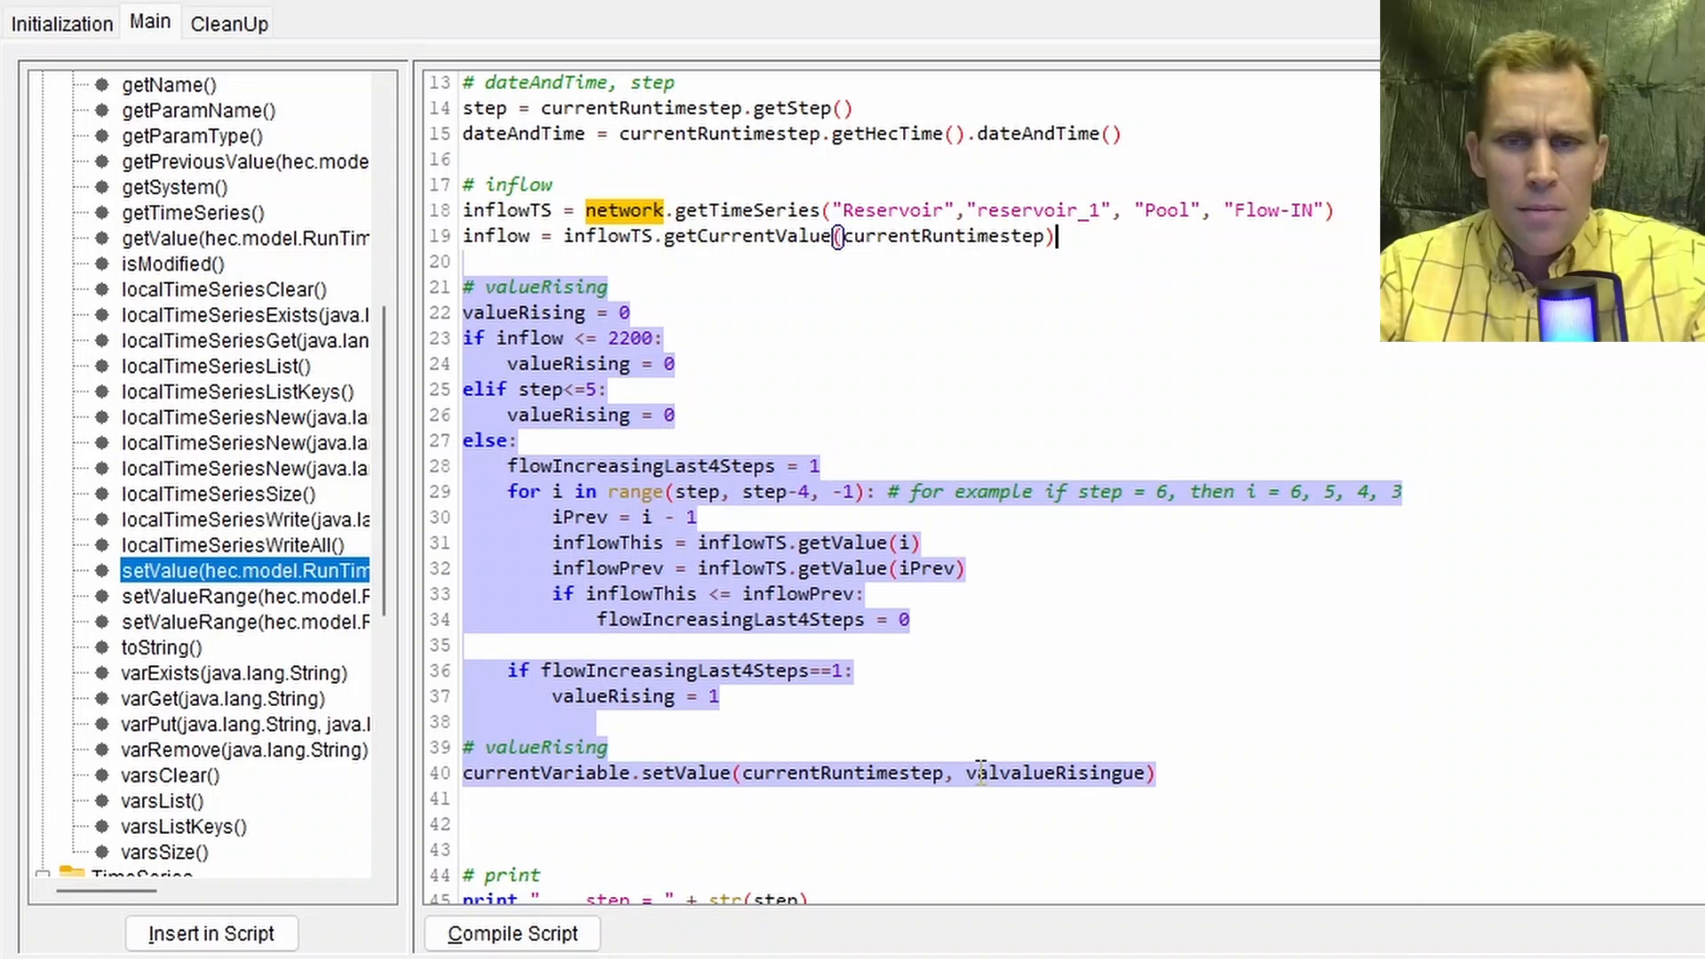
{"action": "left_click", "coordinate": [1216, 789]}
{"action": "key", "text": "Return"}
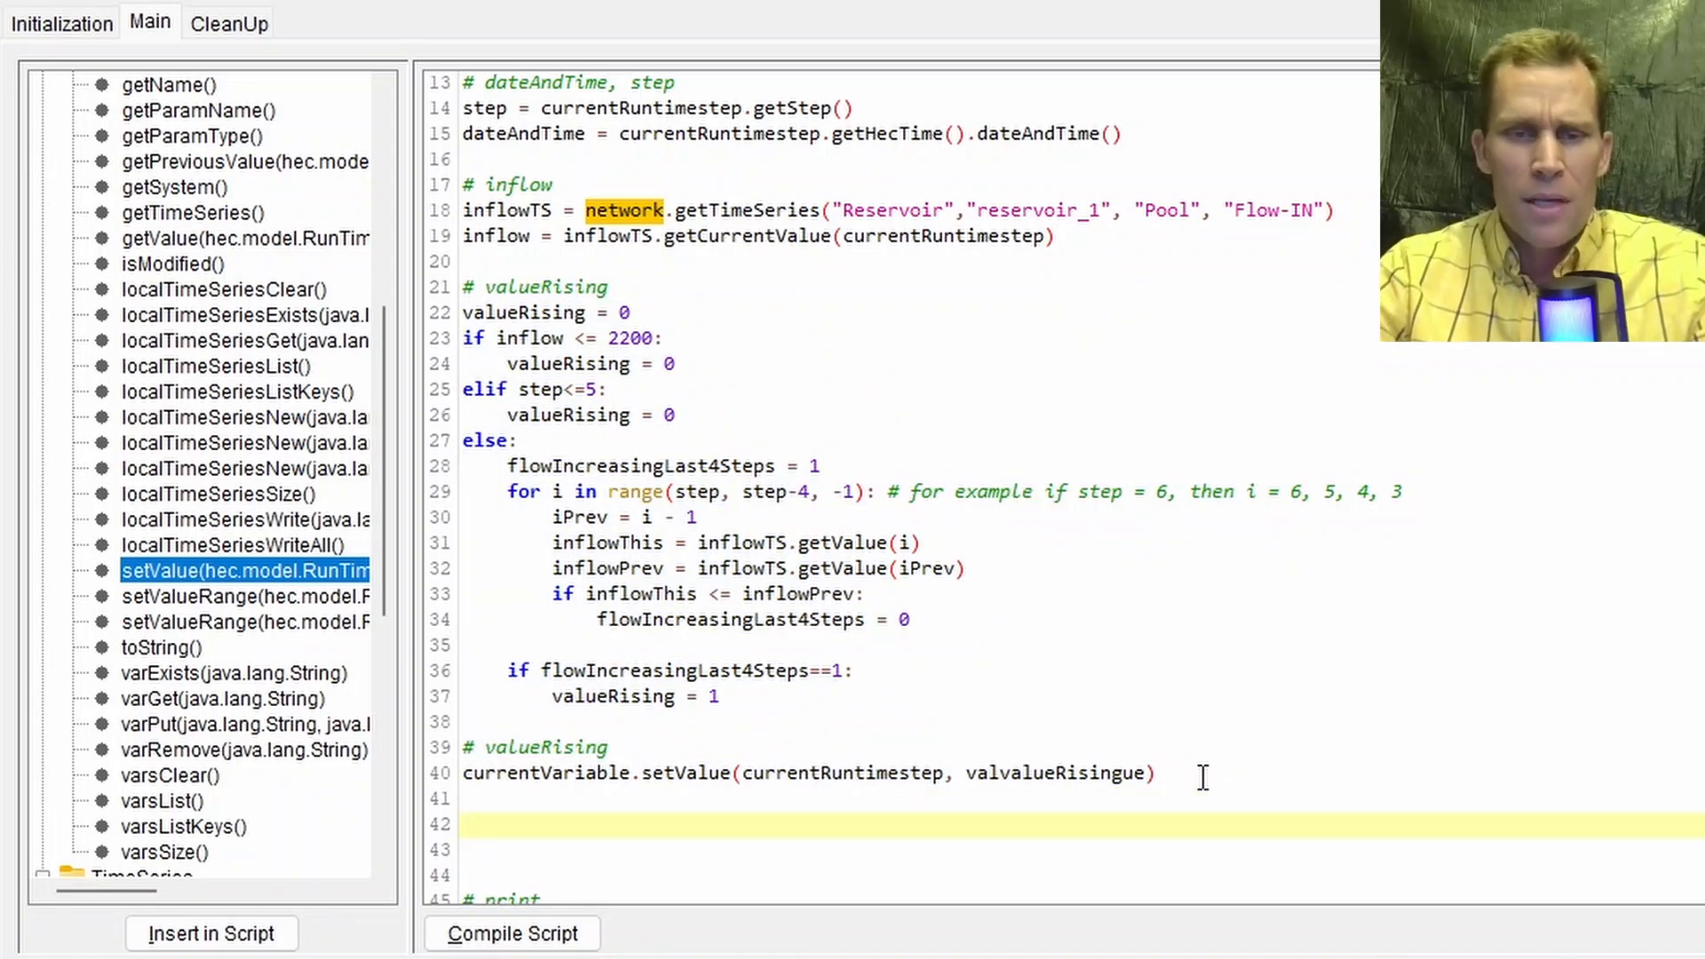
{"action": "key", "text": "ctrl+v"}
{"action": "scroll", "coordinate": [1055, 550], "scroll_direction": "down", "scroll_amount": 1}
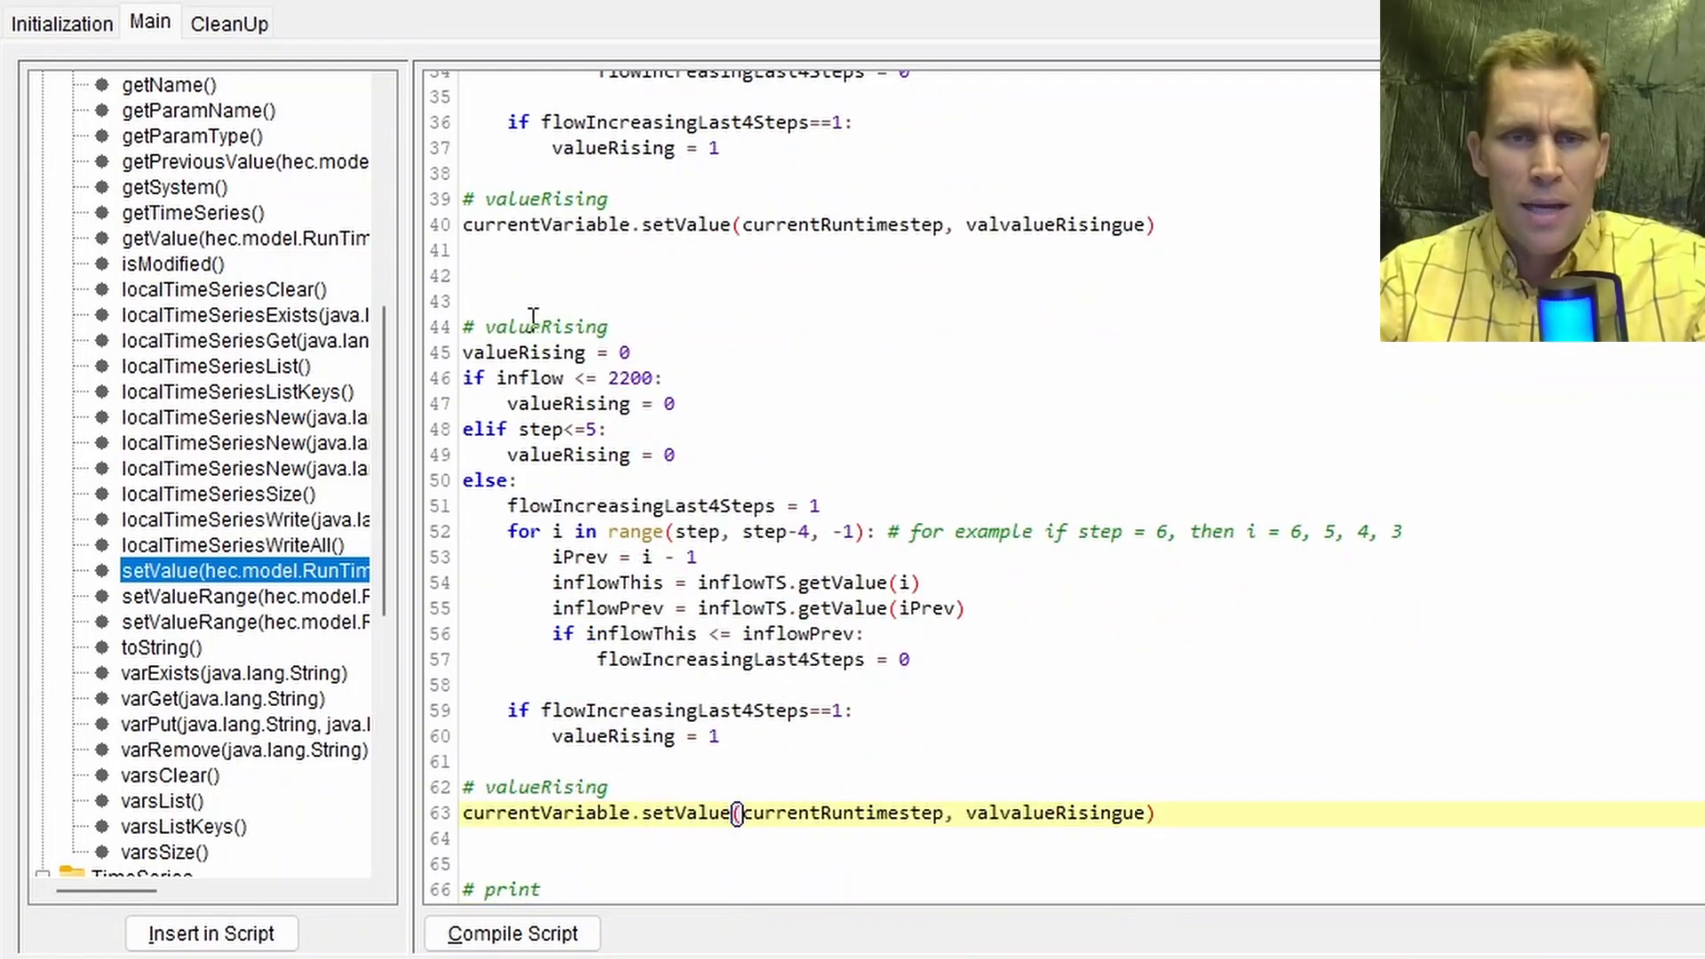
Step: Retitle the duplicated block's comment as valueLowering, remove the extra blank line above it, and rename its initial assignment to valueLowering = 0
{"action": "left_click", "coordinate": [529, 298]}
{"action": "key", "text": "Delete"}
{"action": "key", "text": "Delete"}
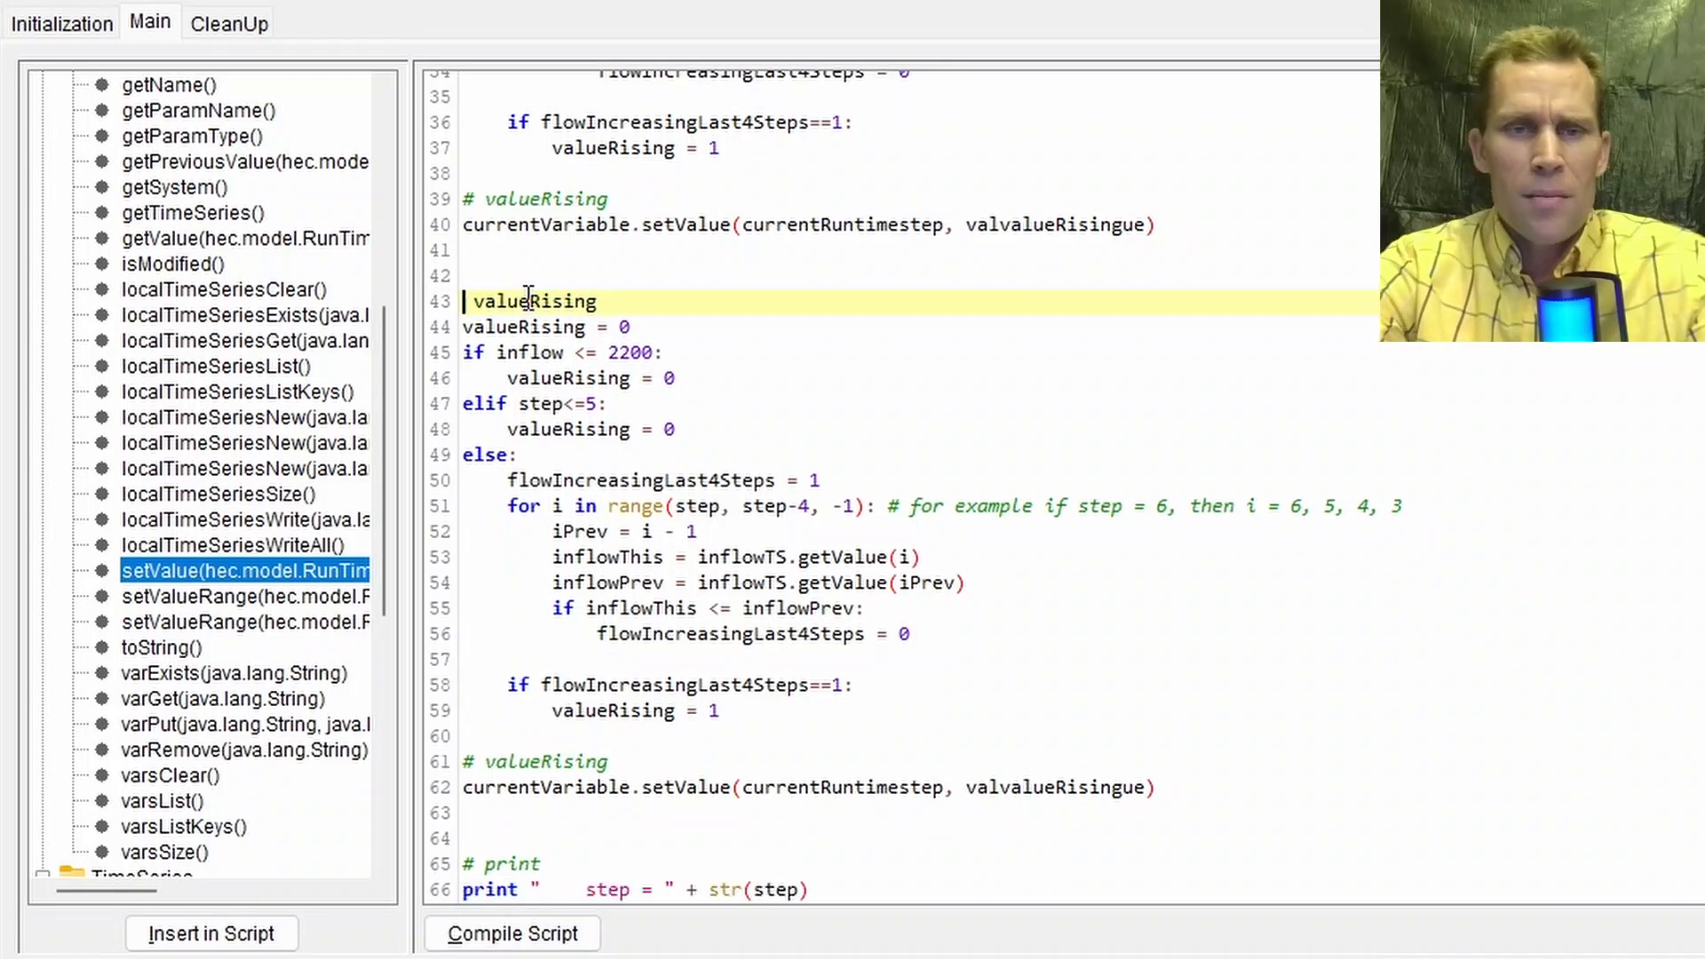
{"action": "key", "text": "ctrl+z"}
{"action": "key", "text": "ctrl+z"}
{"action": "key", "text": "ctrl+c"}
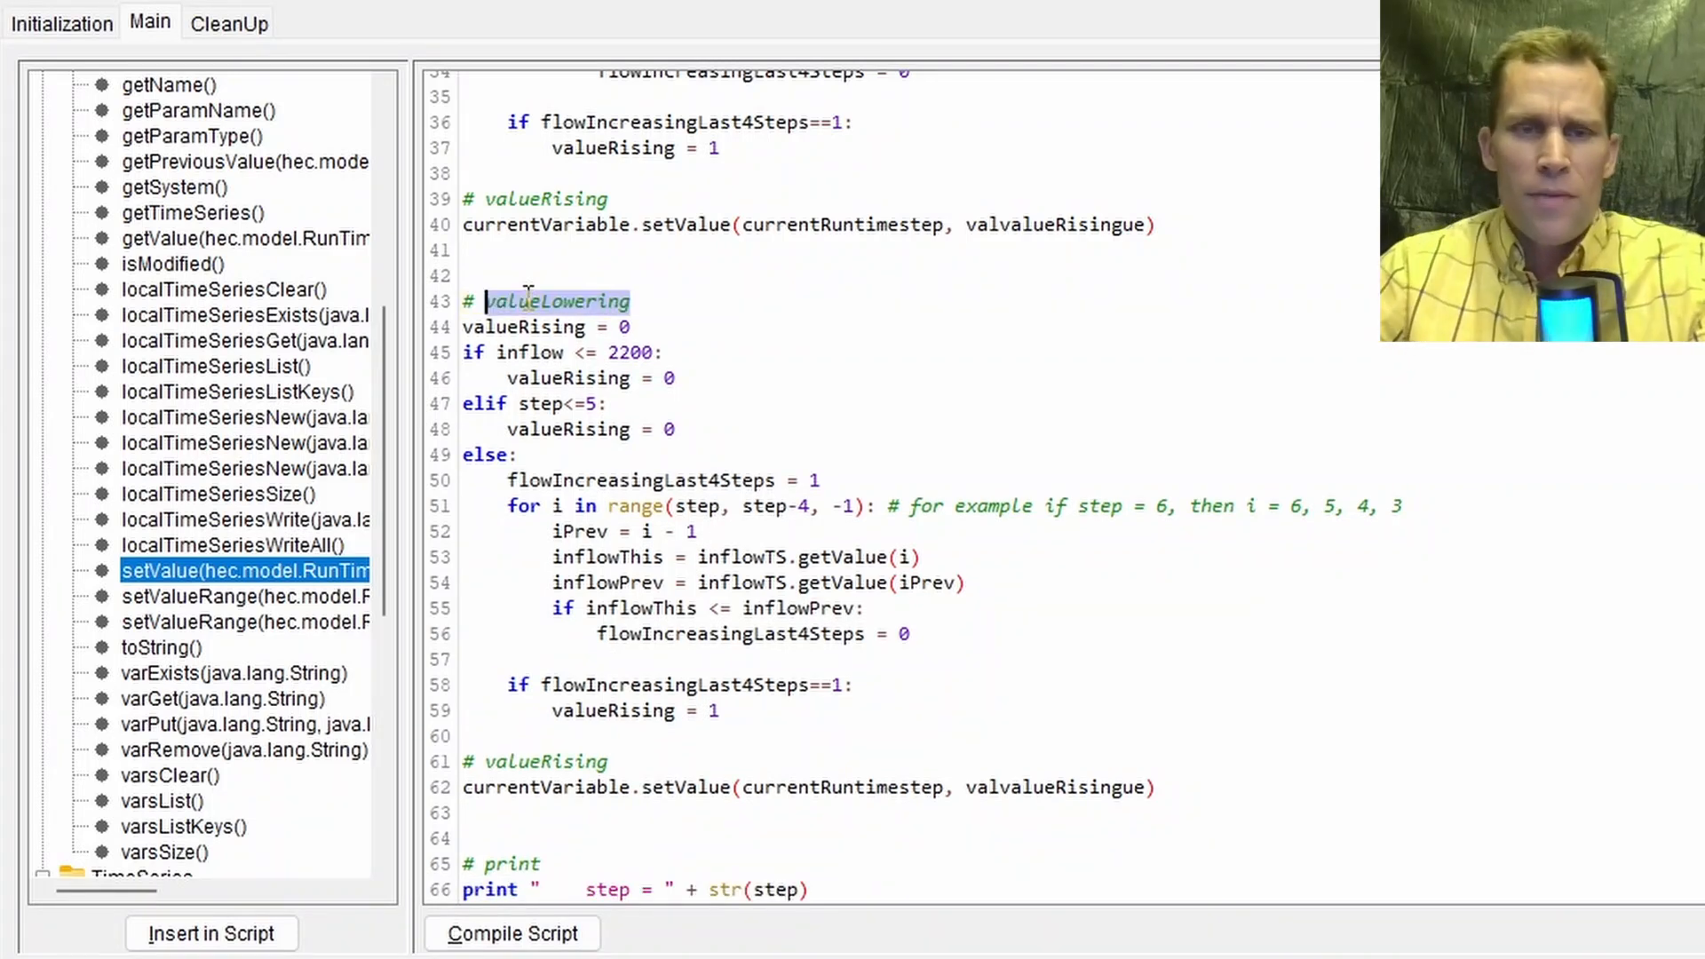
{"action": "double_click", "coordinate": [523, 327]}
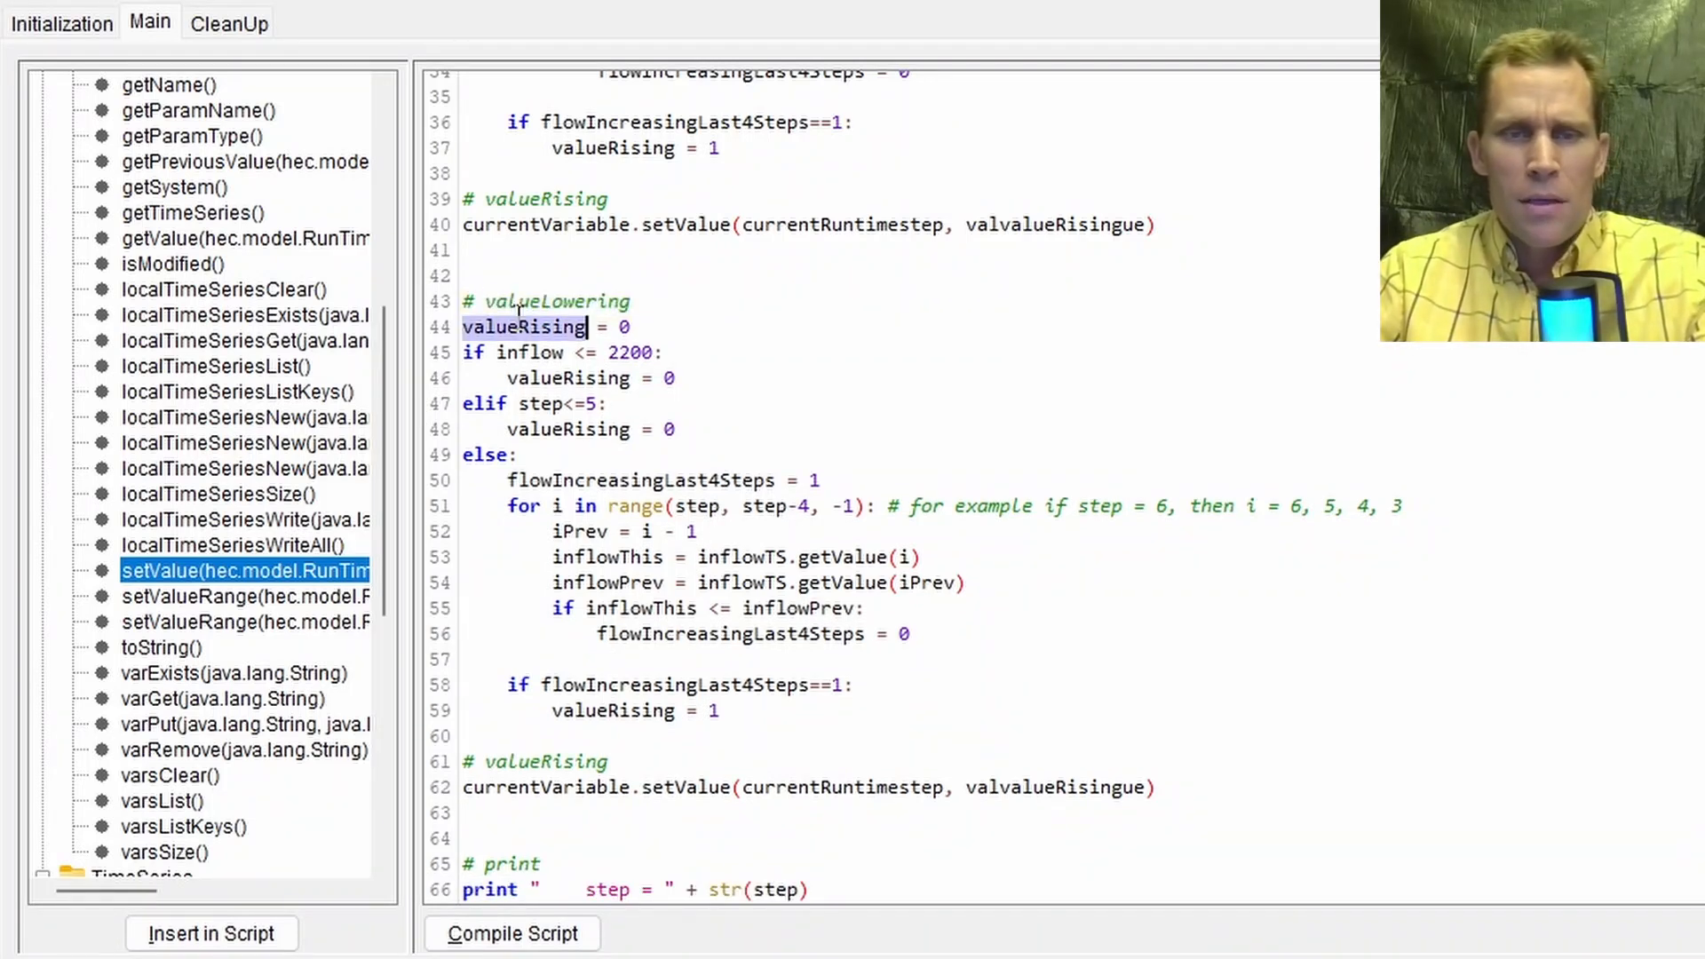
{"action": "key", "text": "ctrl+v"}
{"action": "left_click", "coordinate": [524, 353]}
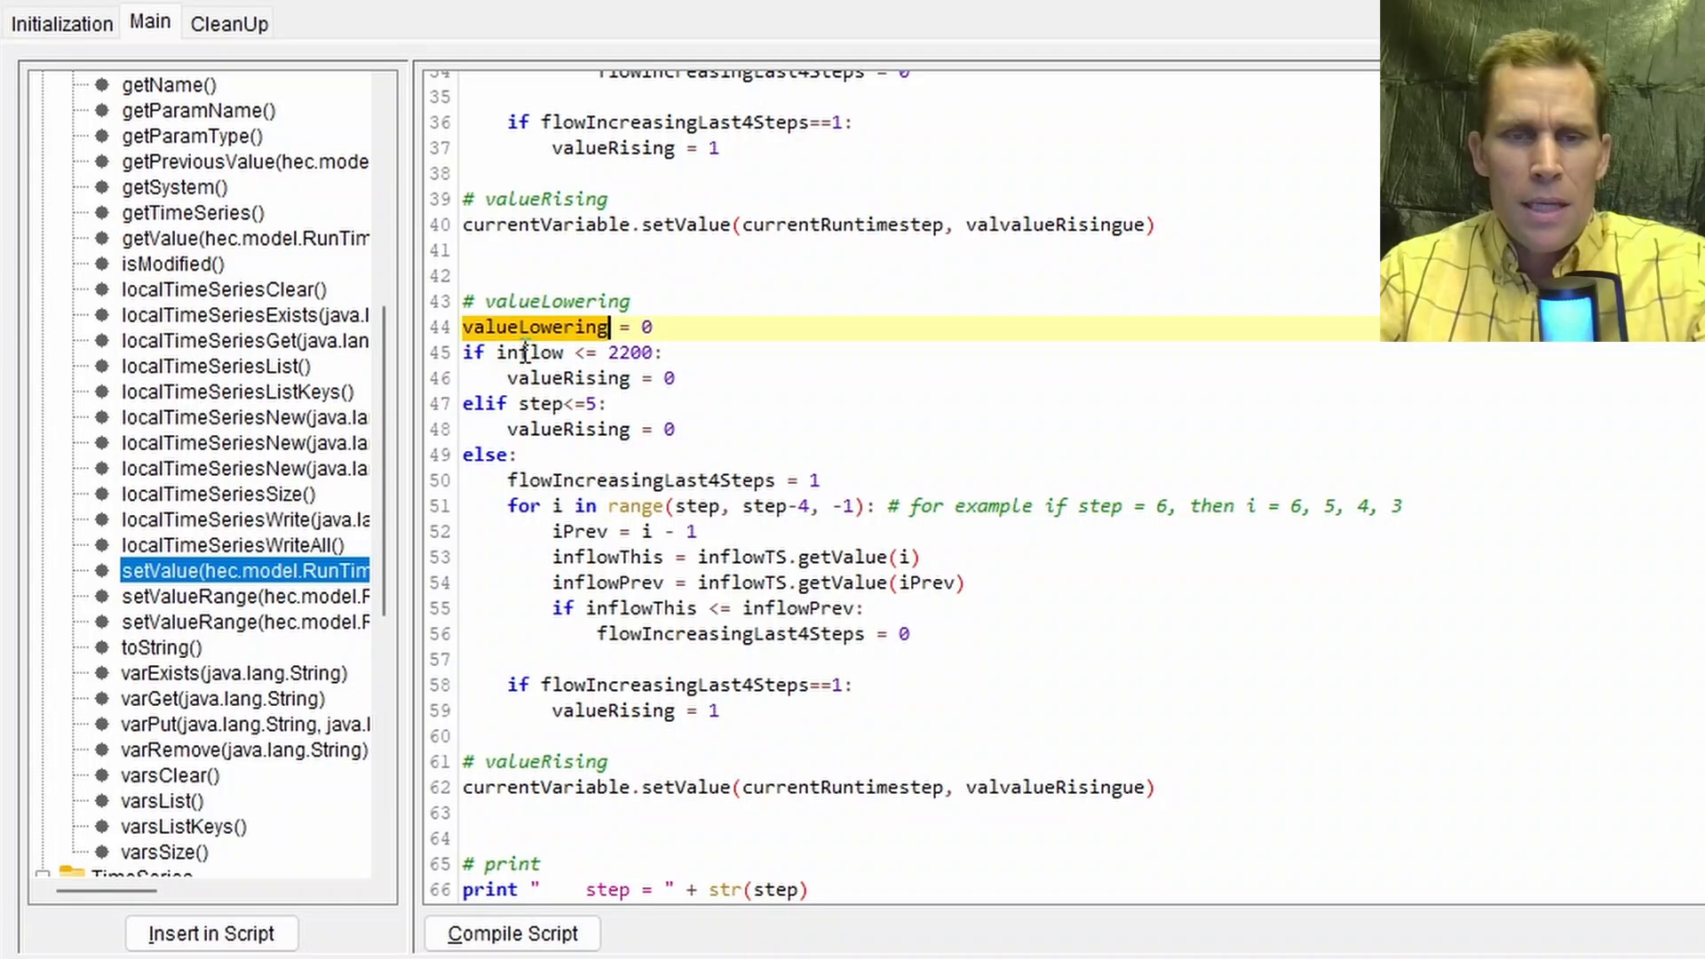
Step: Change the duplicated block's threshold condition to if inflow >= 1800
{"action": "left_click", "coordinate": [574, 353]}
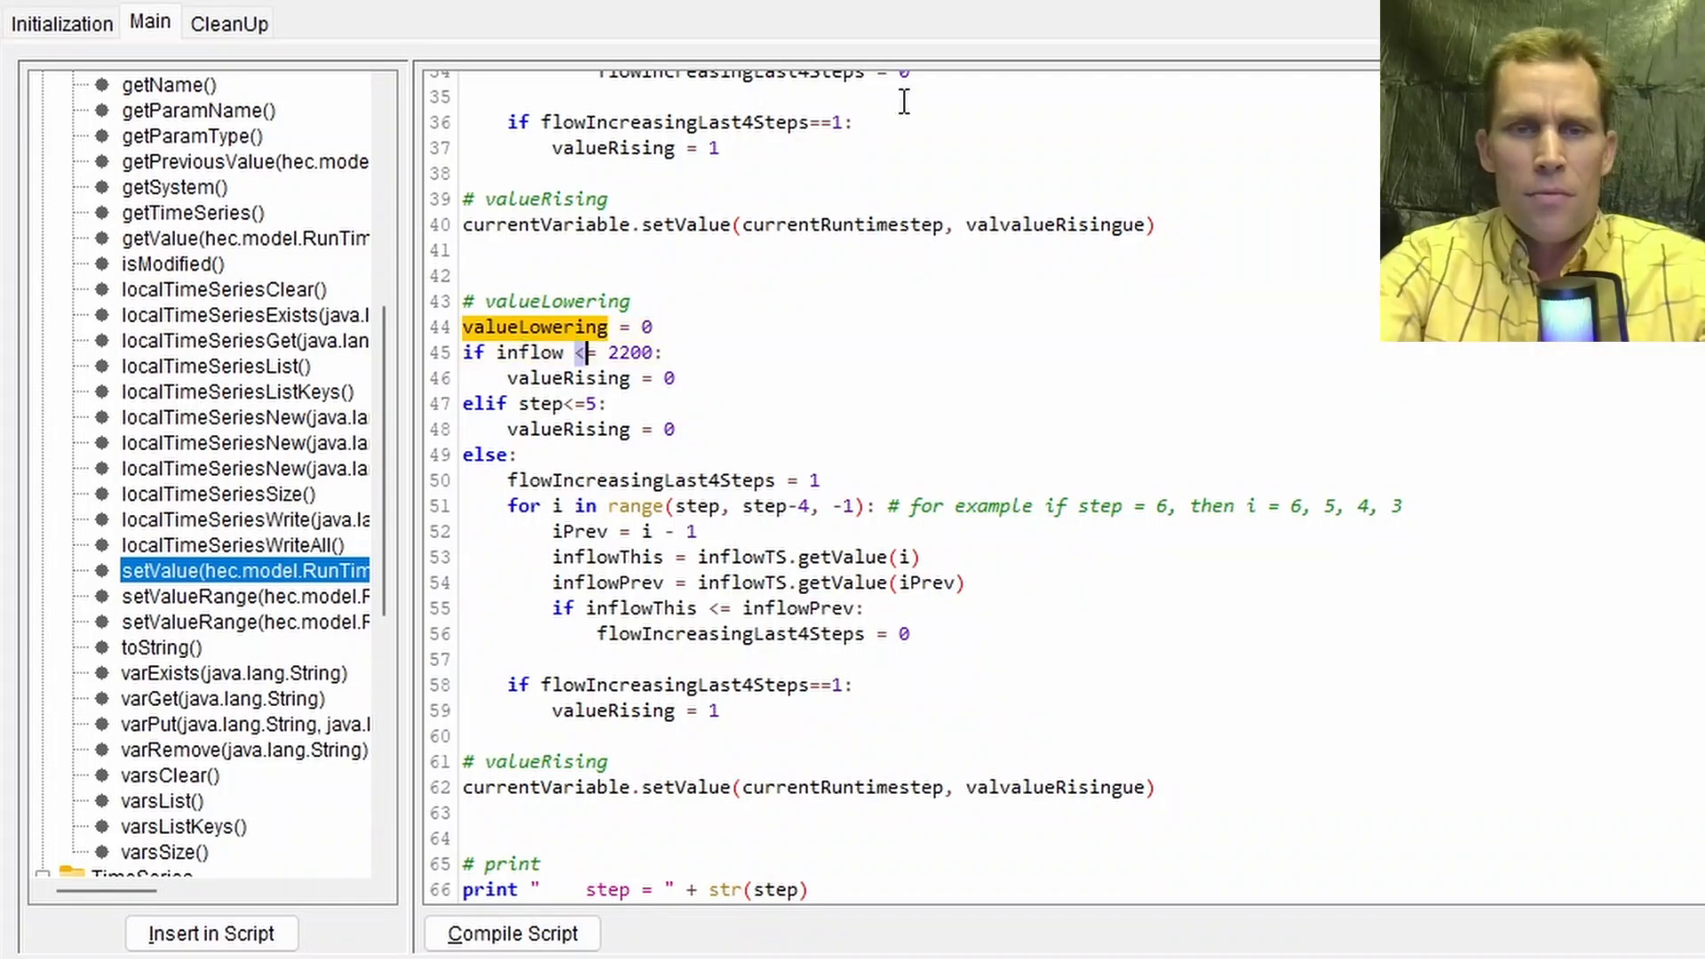
{"action": "key", "text": "shift+Right"}
{"action": "type", "text": ">="}
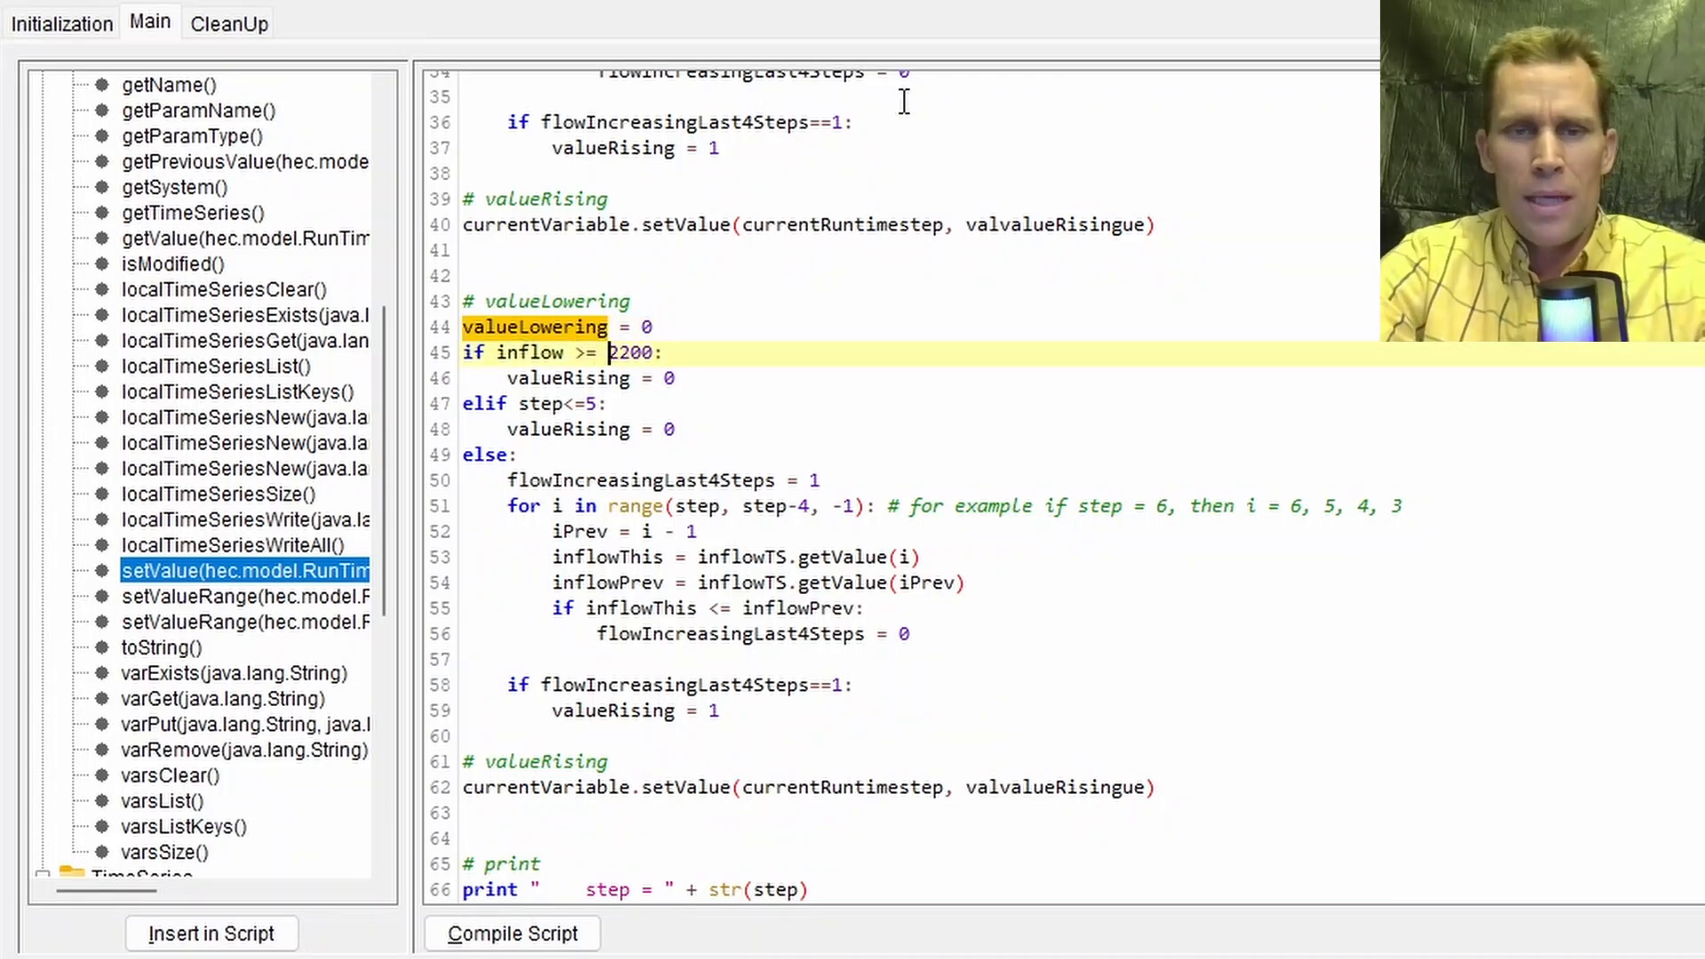
{"action": "key", "text": "shift+Right"}
{"action": "key", "text": "shift+Right"}
{"action": "type", "text": "18"}
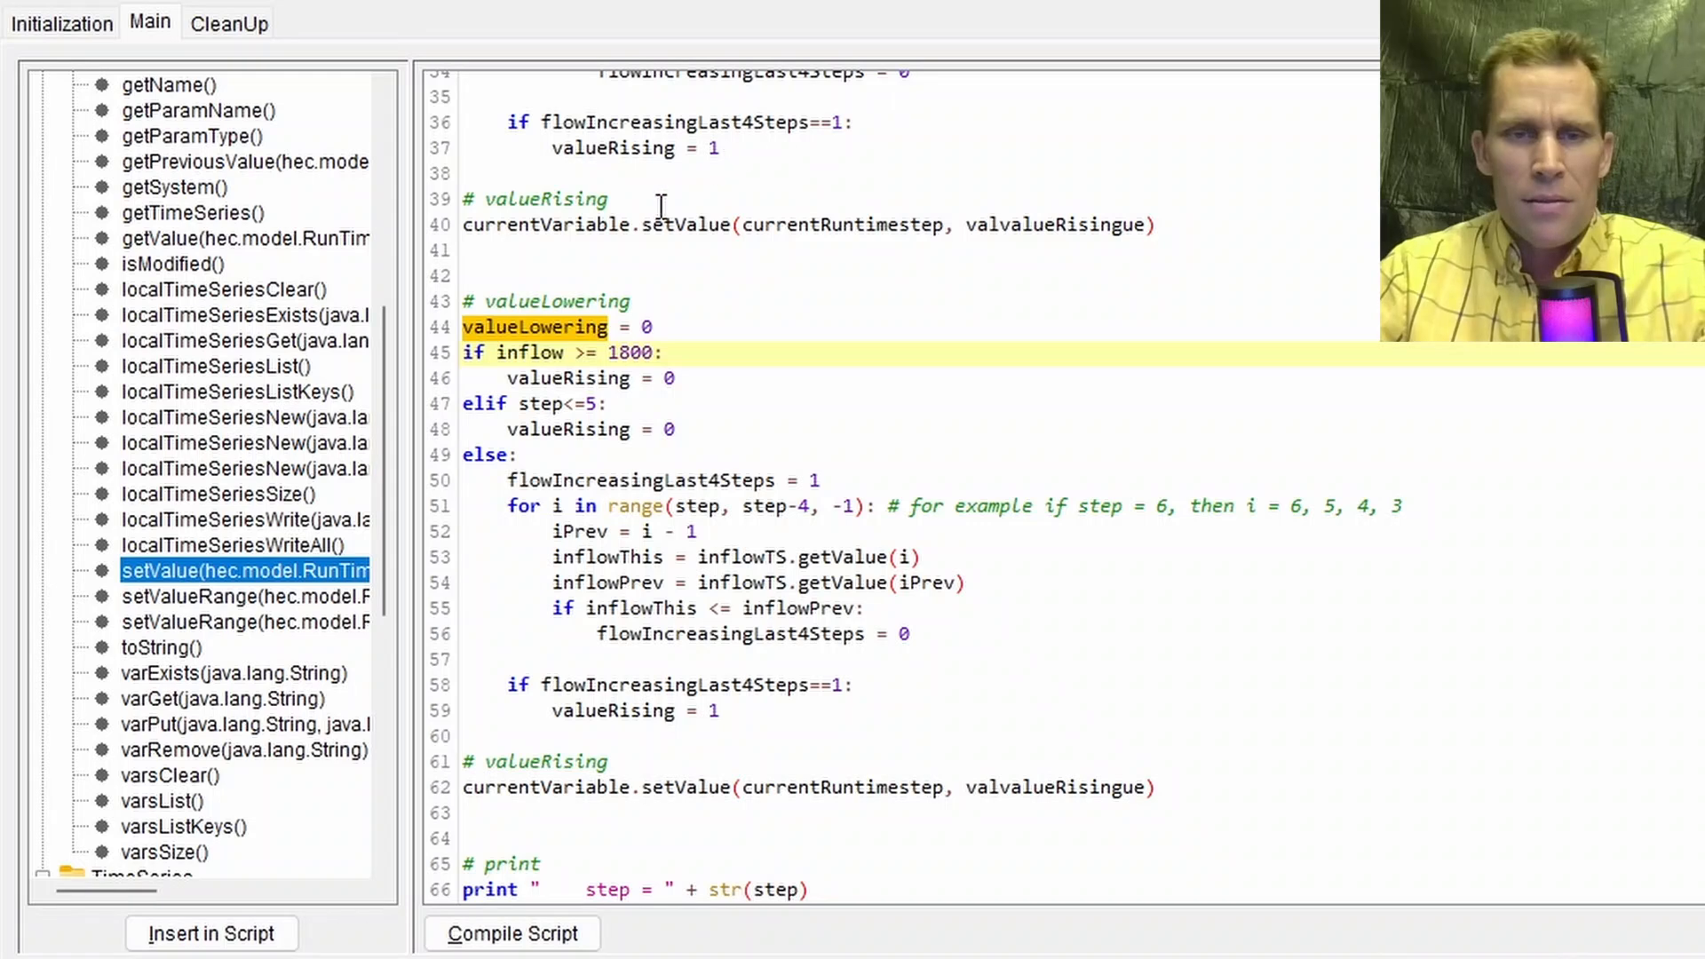
Step: Replace valueRising with valueLowering in the assignments under the inflow condition and the step<=5 branch of the duplicated block
{"action": "double_click", "coordinate": [581, 387]}
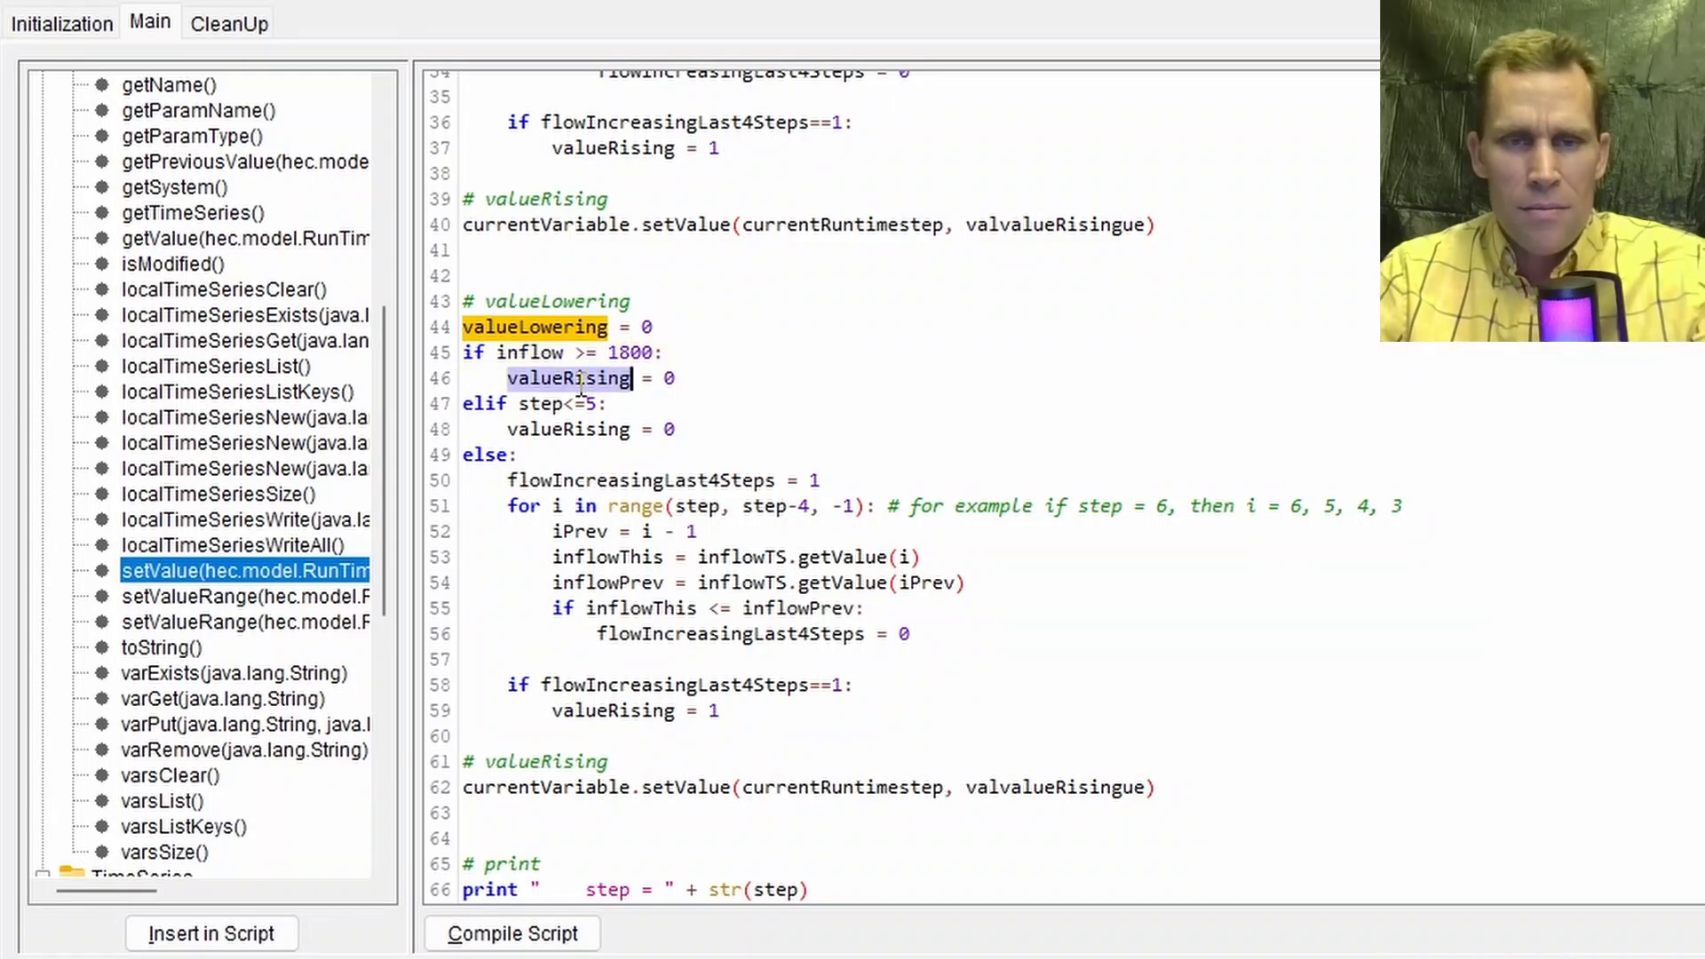
{"action": "type", "text": "valueLowering"}
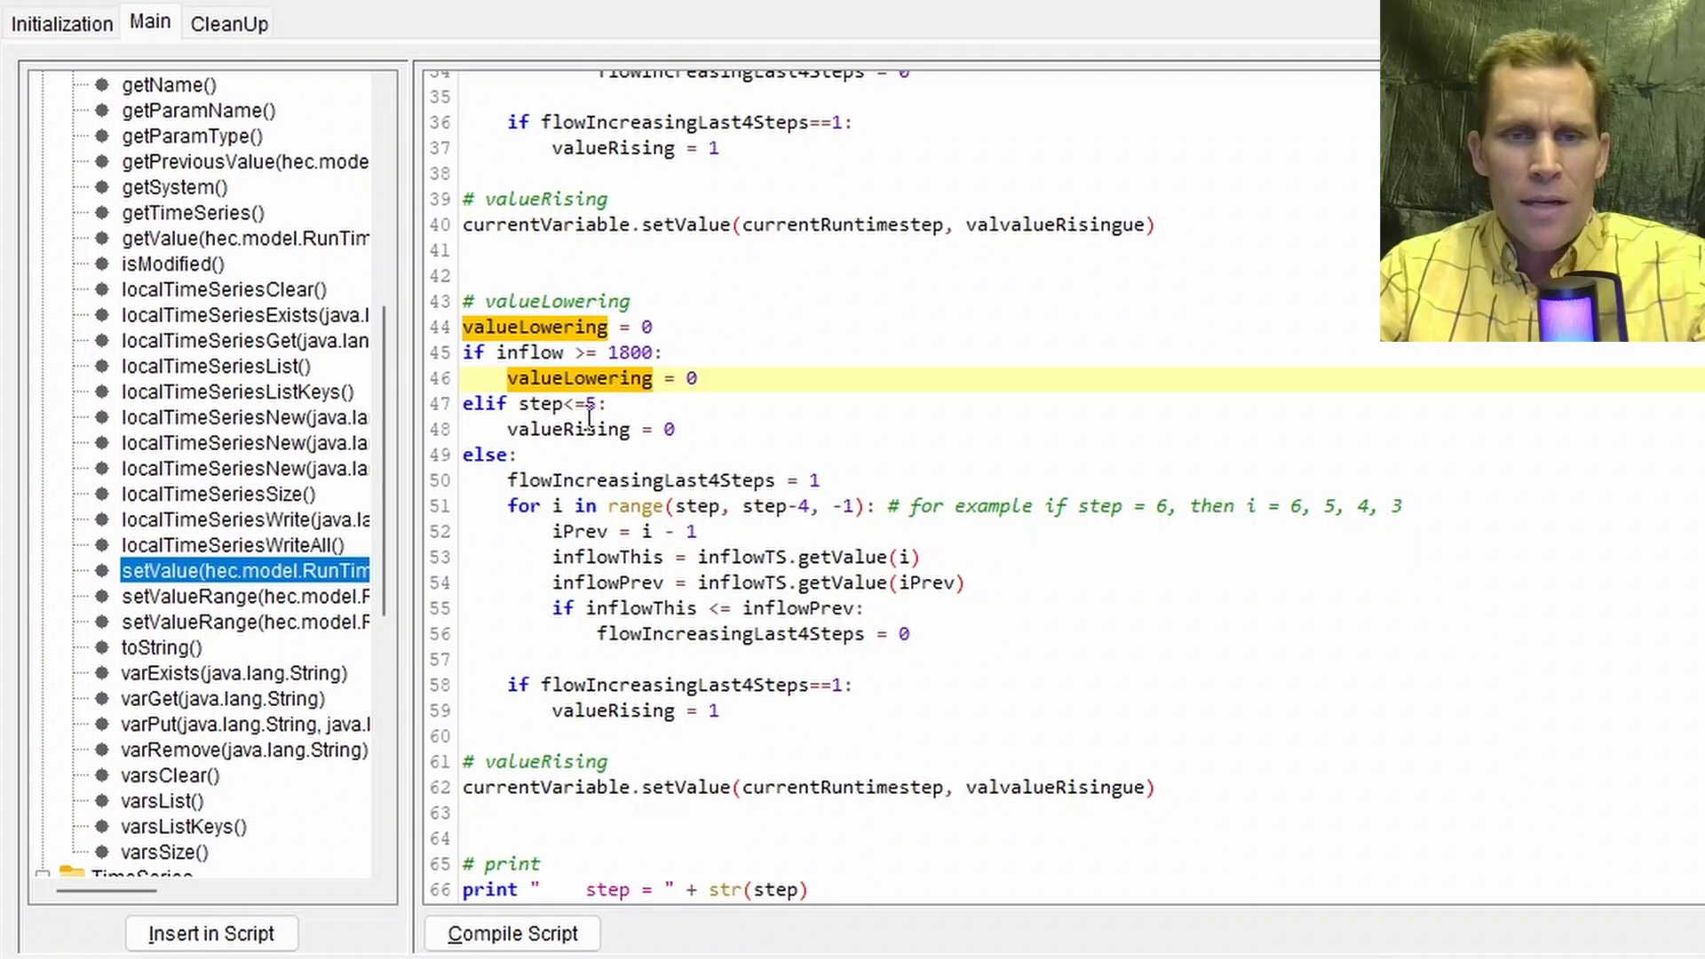
{"action": "double_click", "coordinate": [589, 429]}
{"action": "type", "text": "valueLowering"}
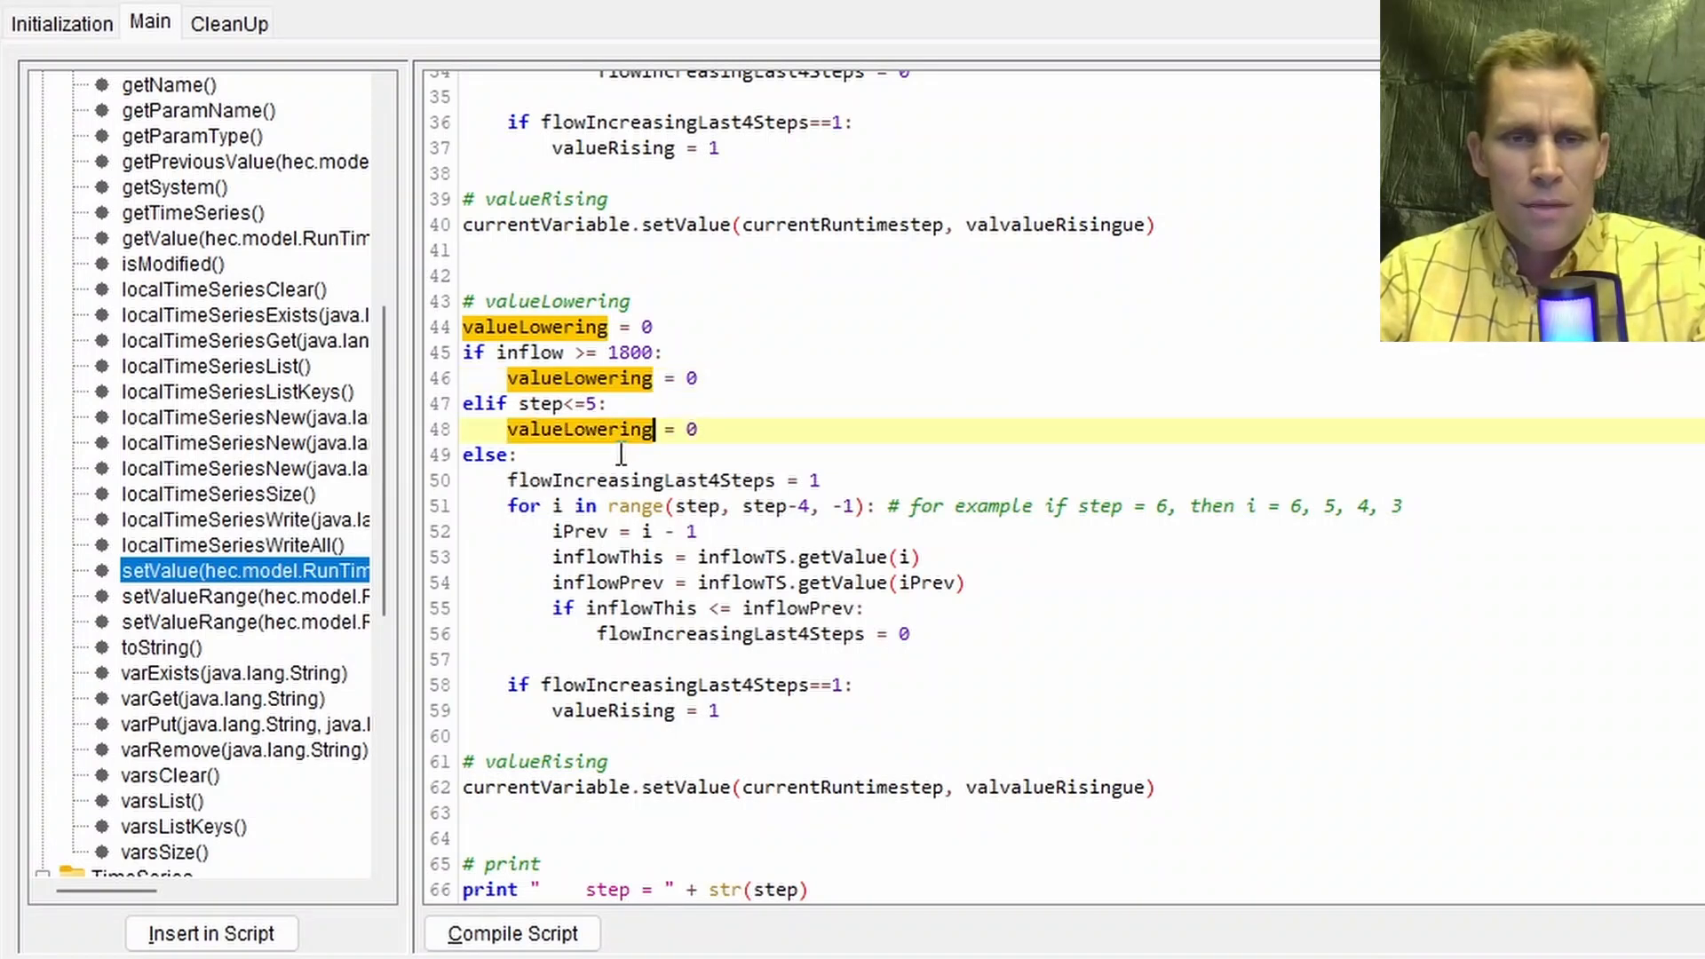
Step: Reverse the comparison inside the duplicated block's loop to if inflowThis >= inflowPrev
{"action": "scroll", "coordinate": [770, 435], "scroll_direction": "down", "scroll_amount": 1}
{"action": "left_click", "coordinate": [654, 404]}
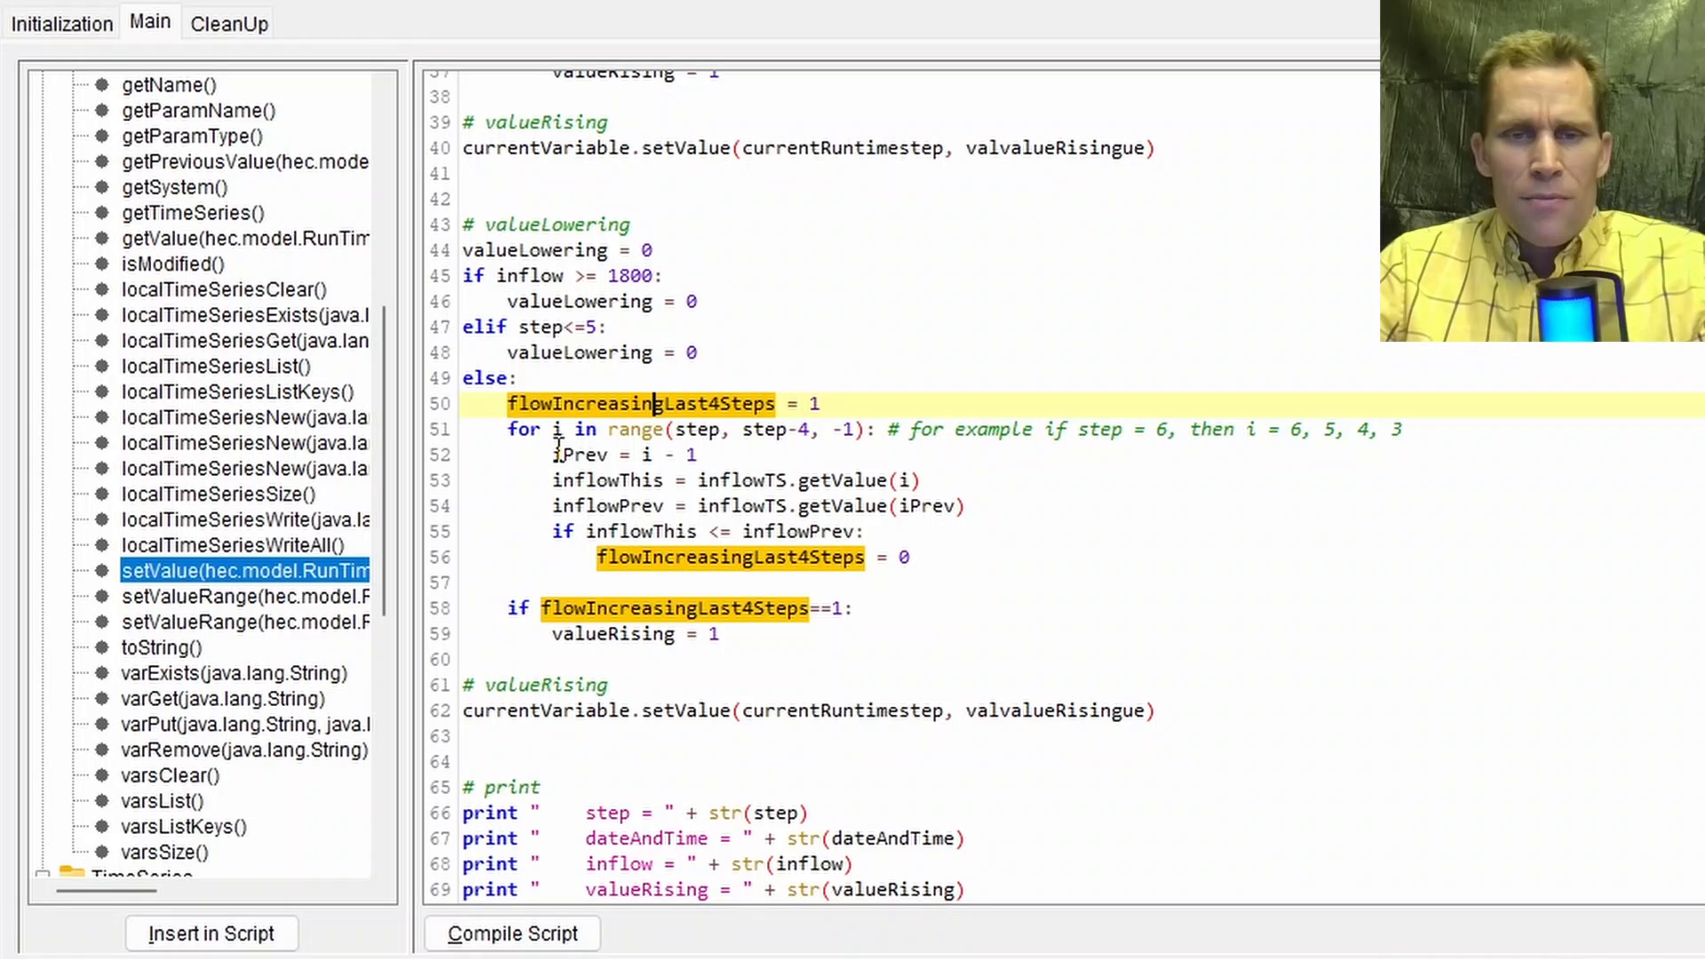
{"action": "left_click", "coordinate": [699, 532]}
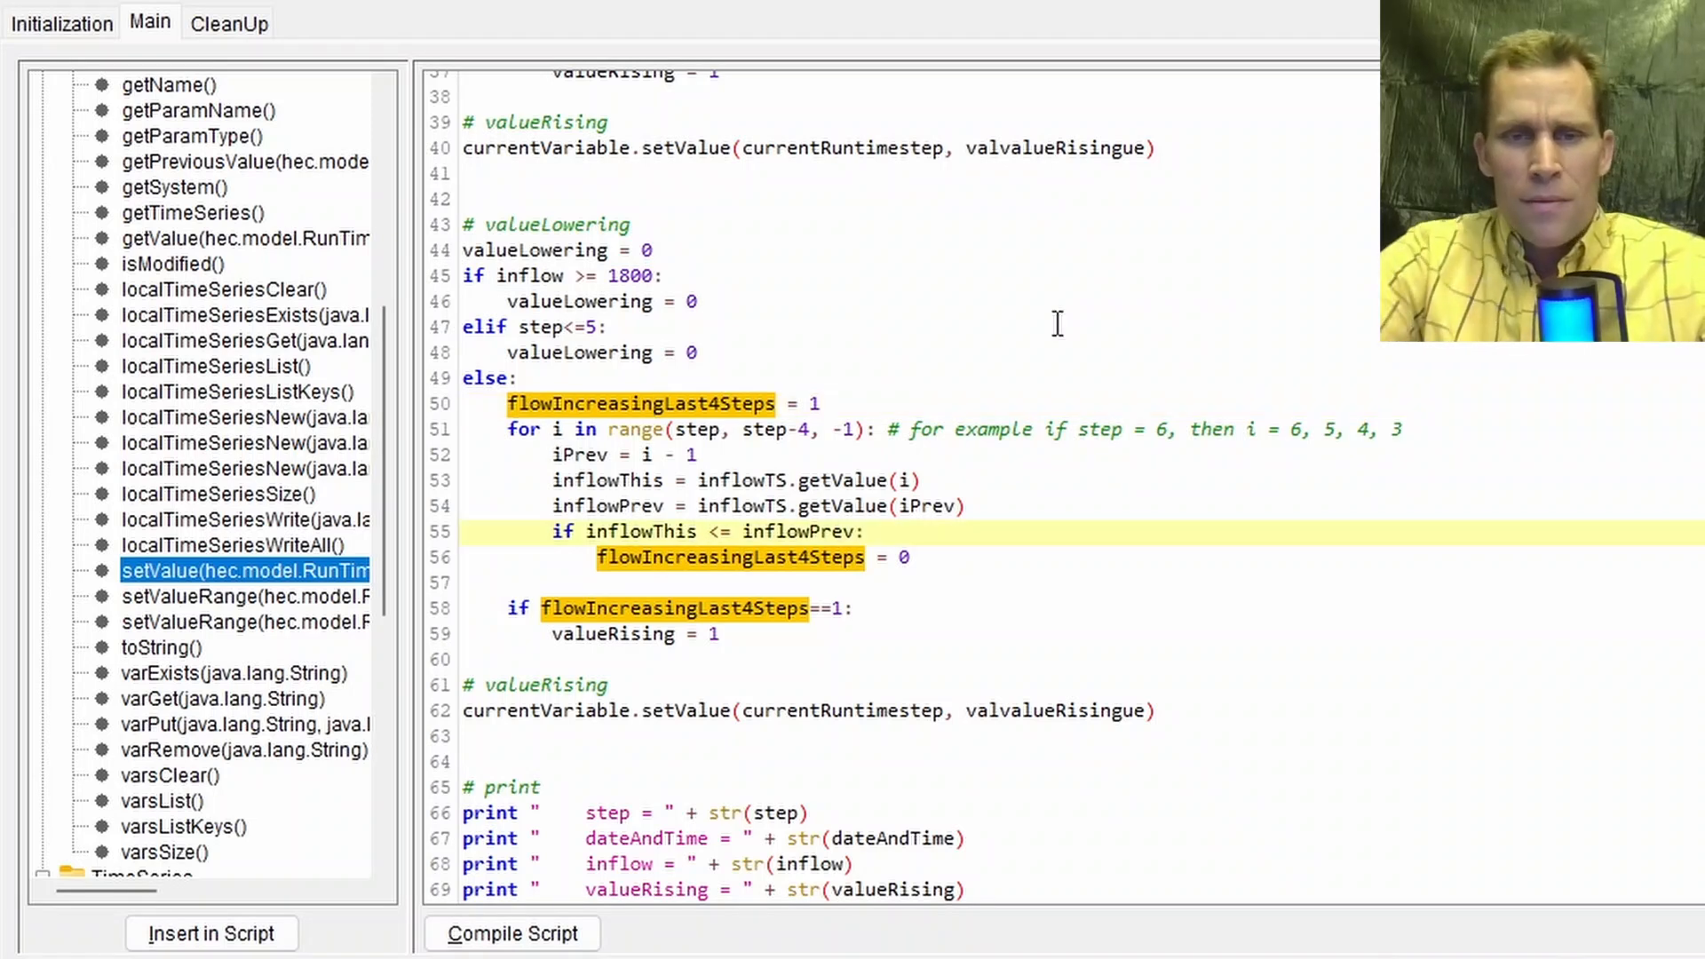
{"action": "key", "text": "shift+Right"}
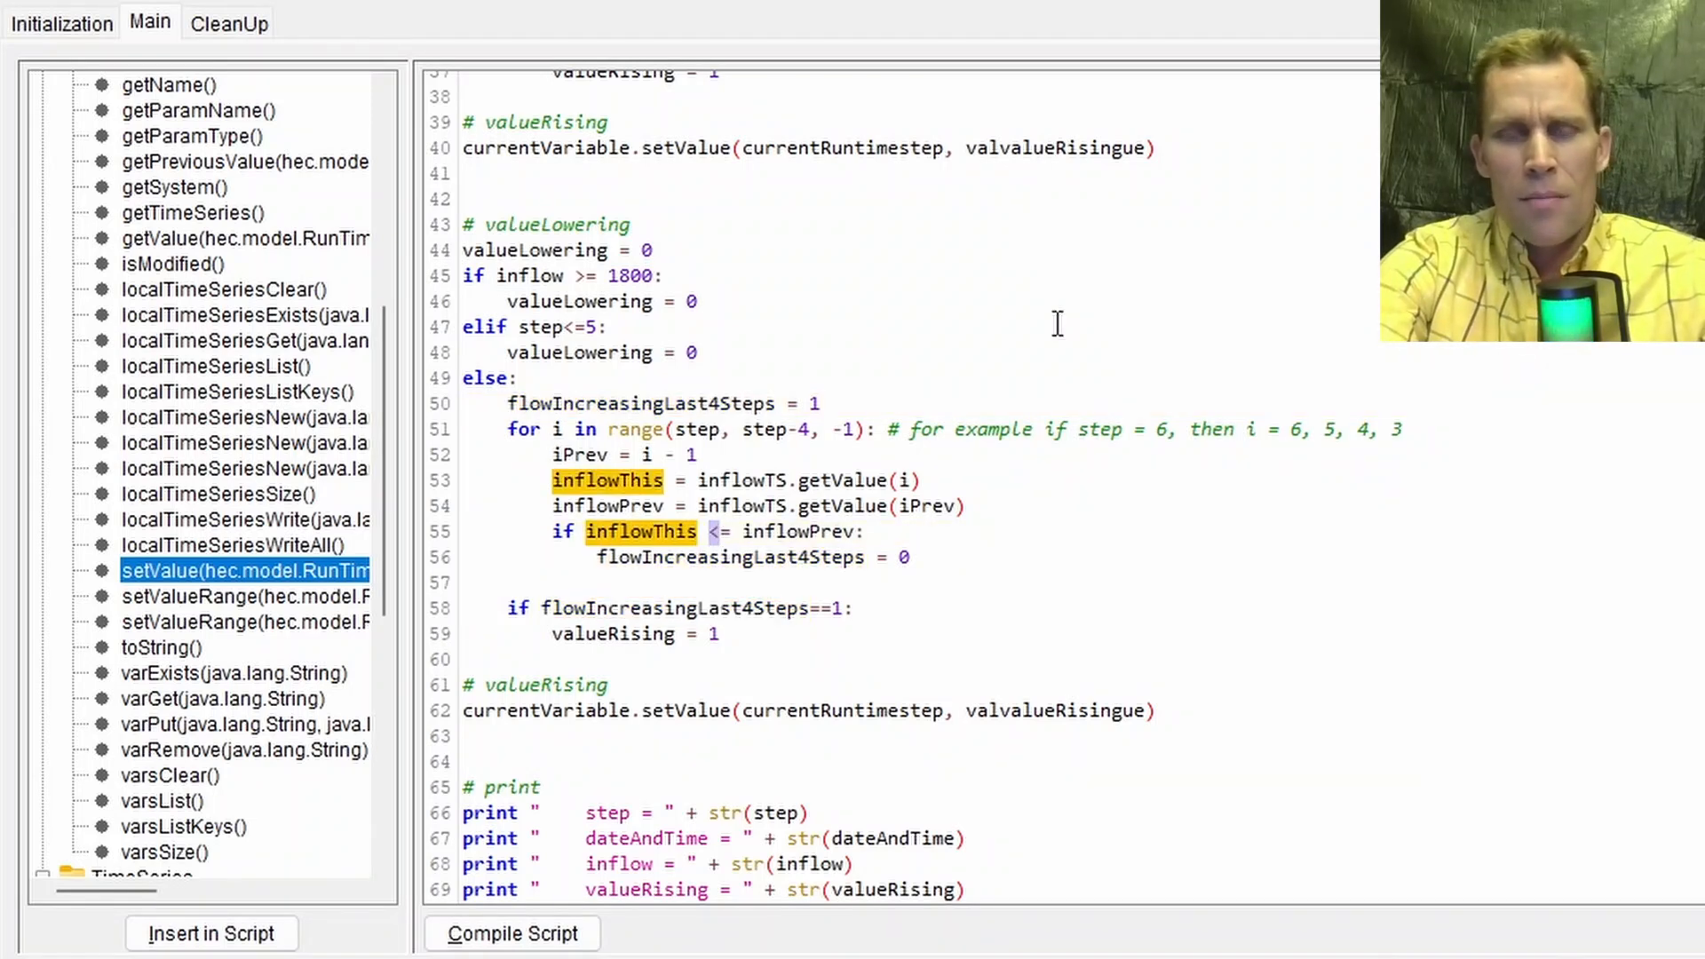
{"action": "type", "text": ">"}
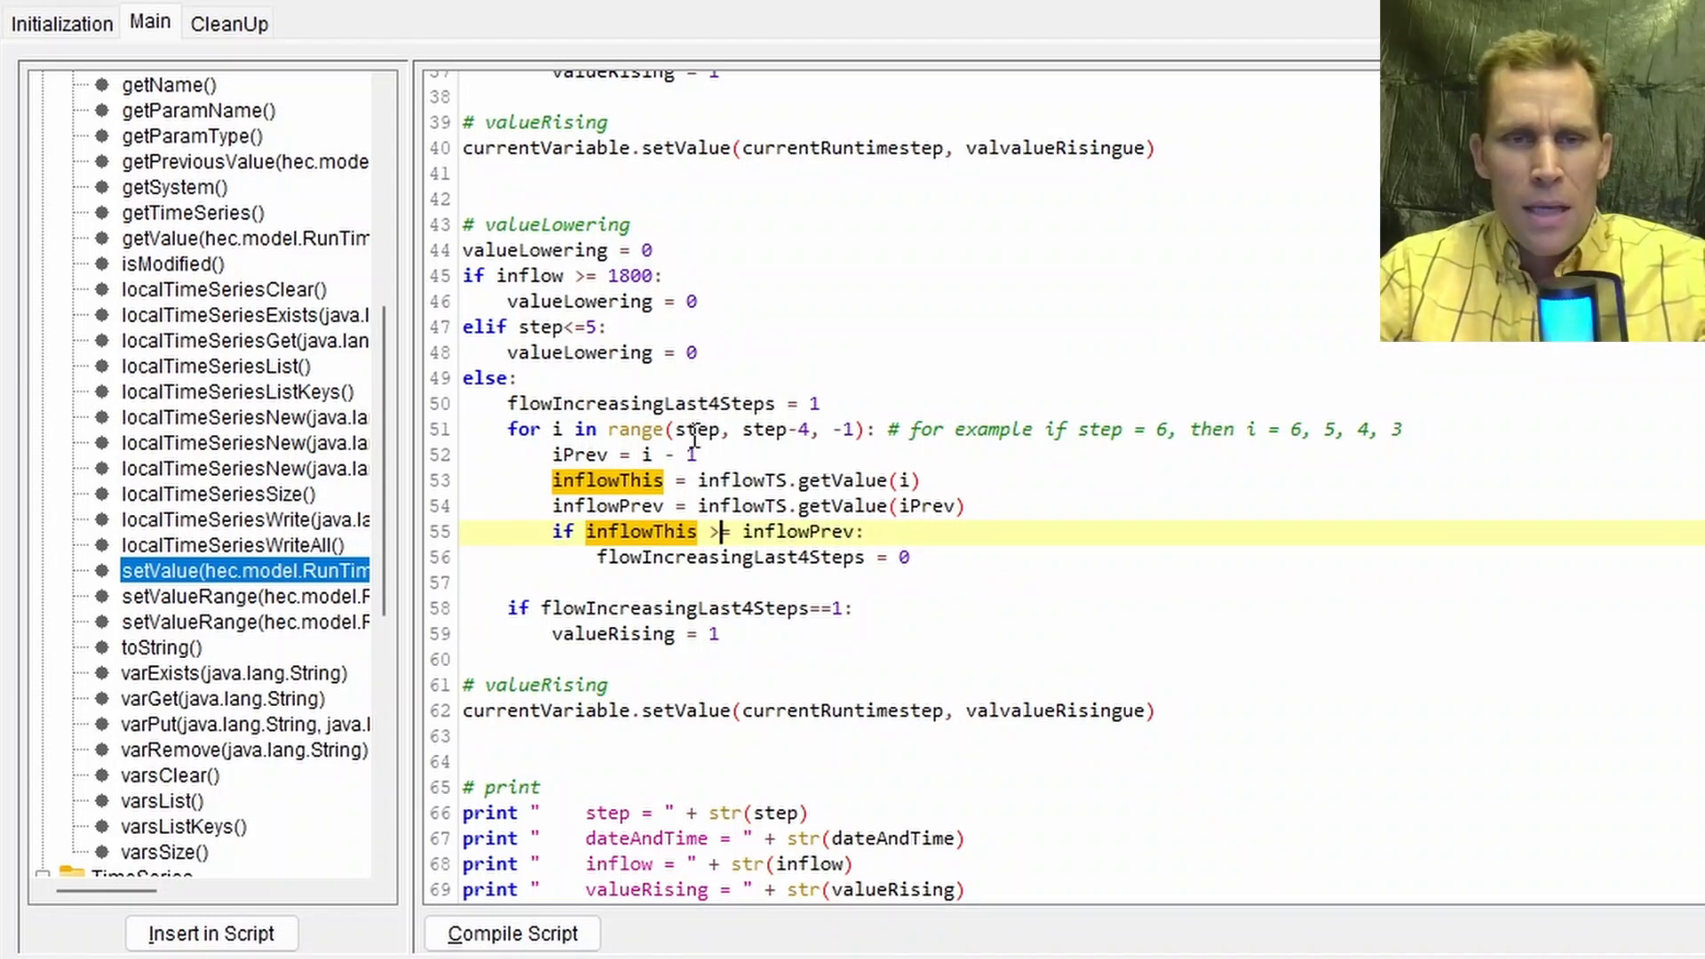
Step: Rename the duplicated block's flag to flowLoweringLast4Steps in its initial assignment, inside the loop and in the final if condition
{"action": "double_click", "coordinate": [604, 402]}
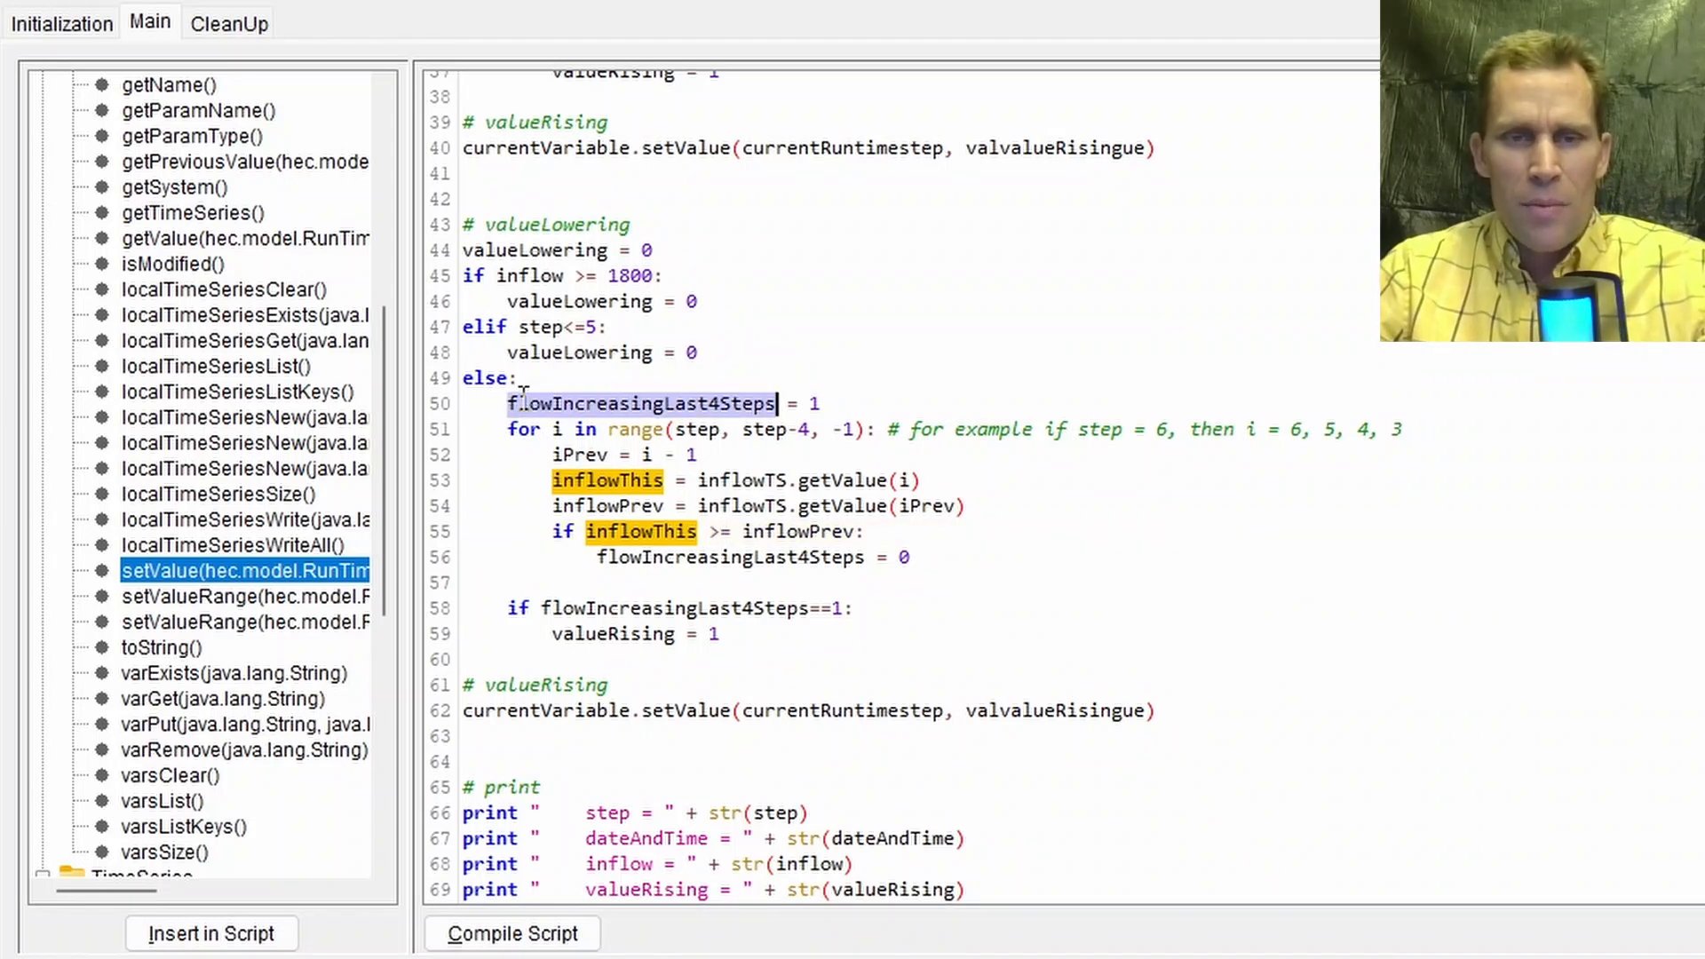
{"action": "left_click", "coordinate": [542, 402]}
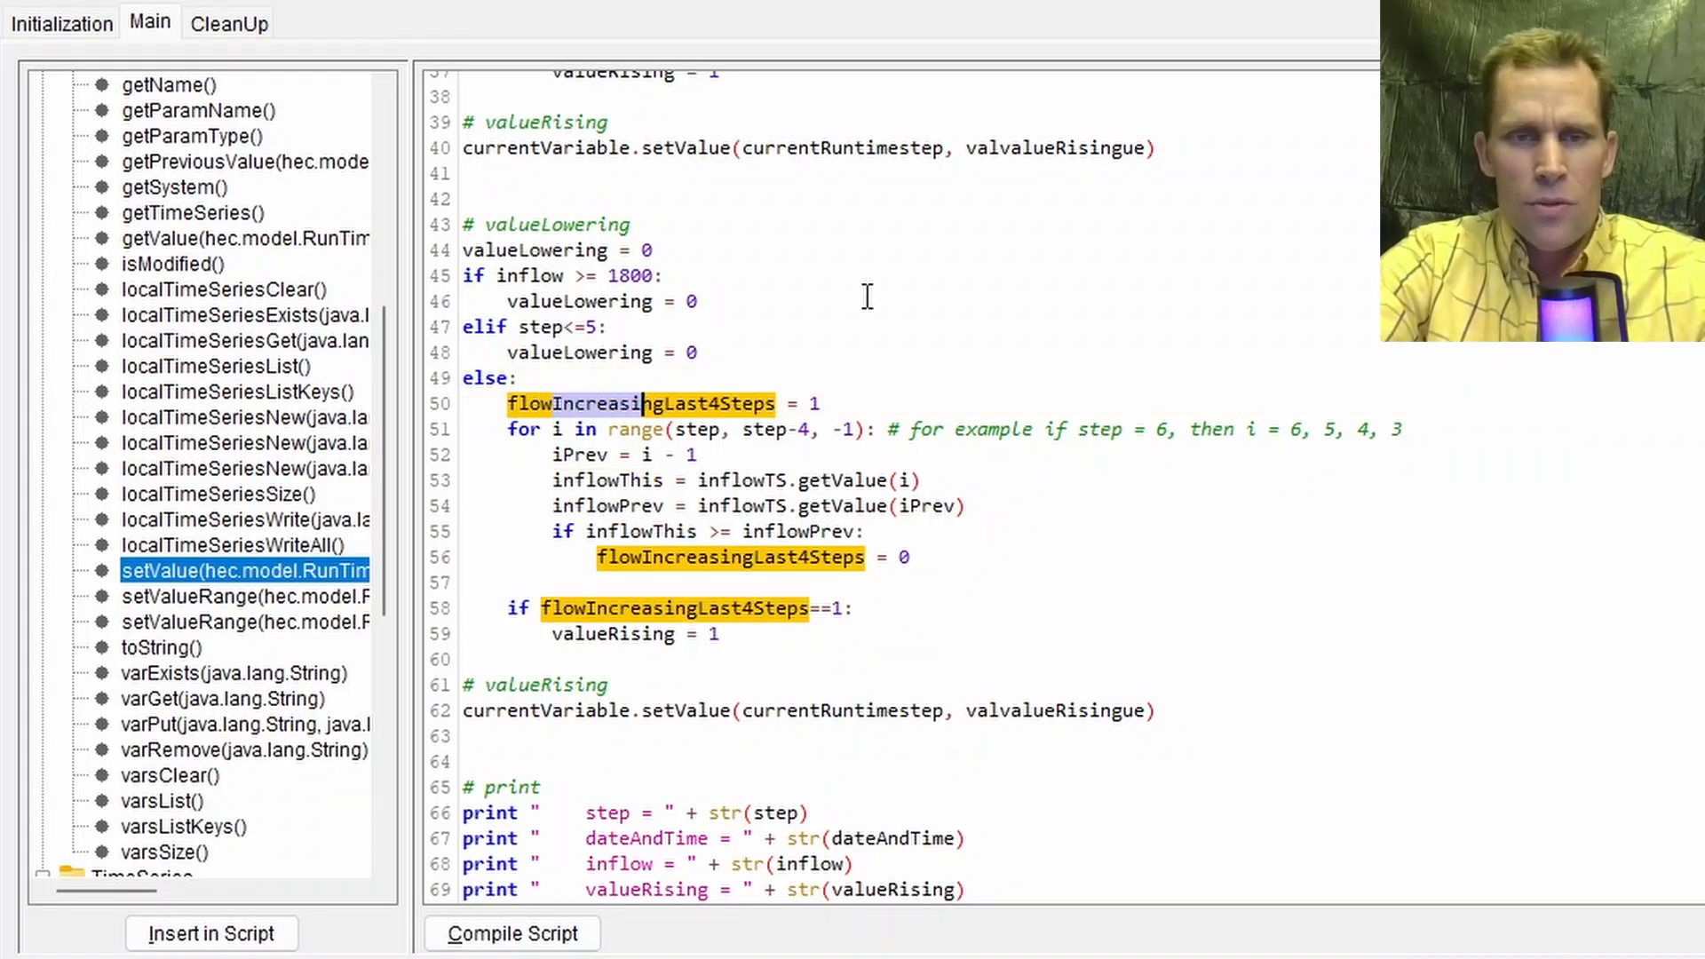
{"action": "type", "text": "Lowering"}
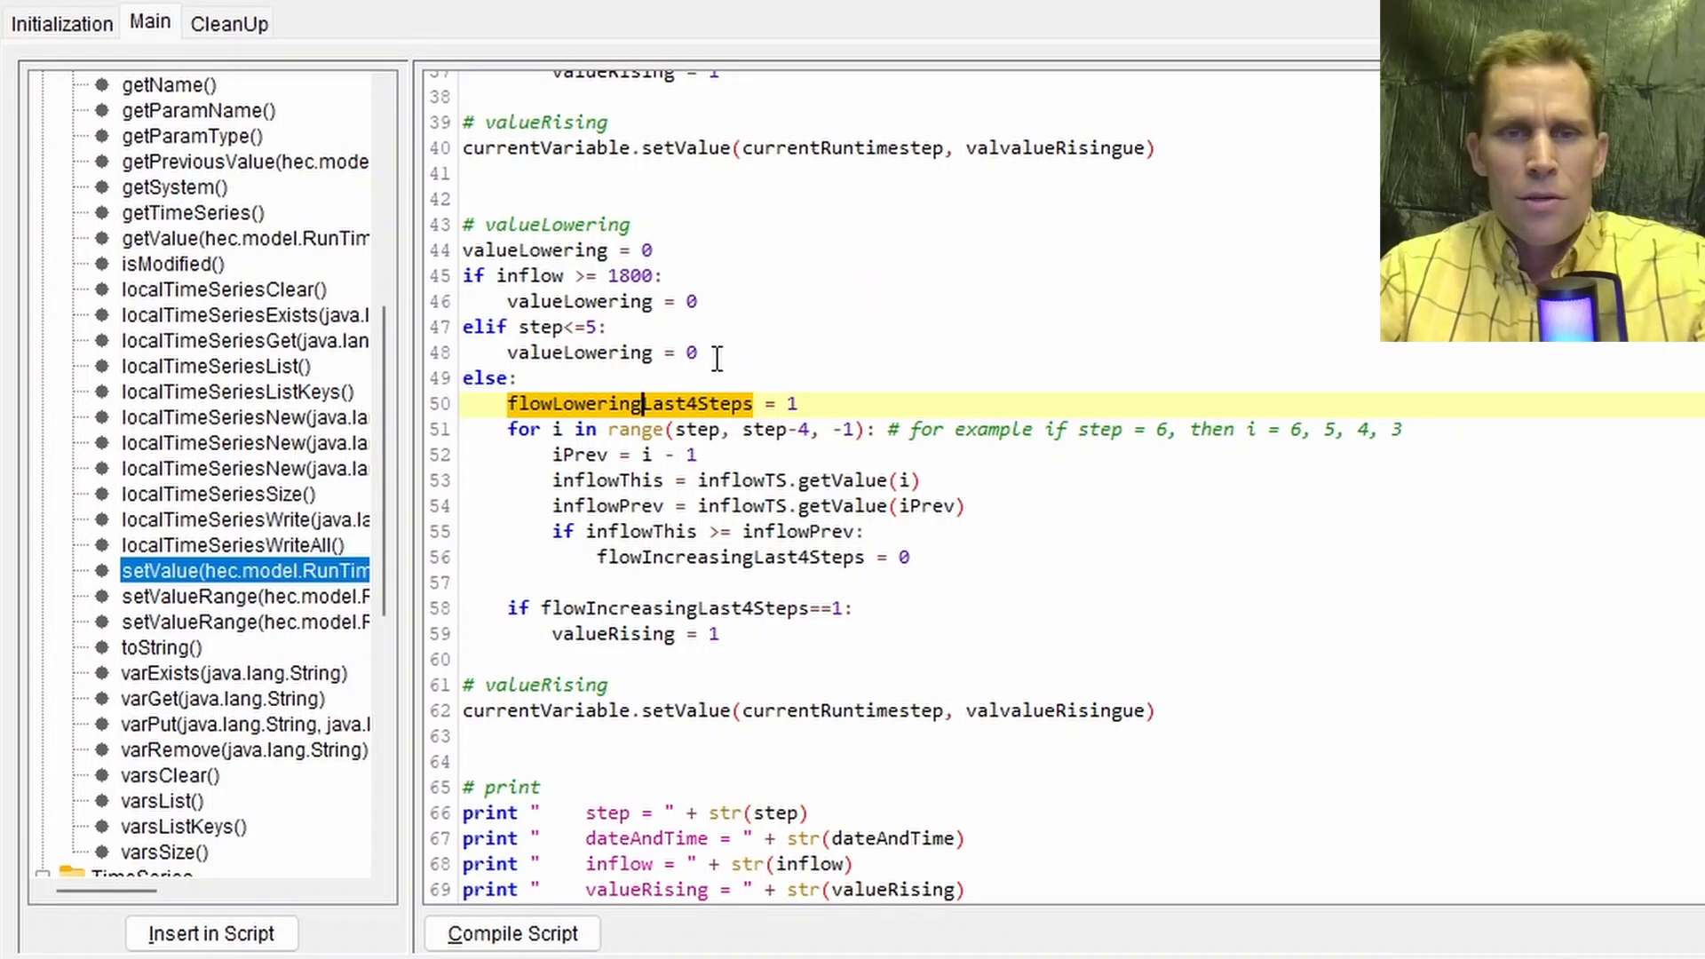
{"action": "double_click", "coordinate": [624, 405]}
{"action": "key", "text": "ctrl+c"}
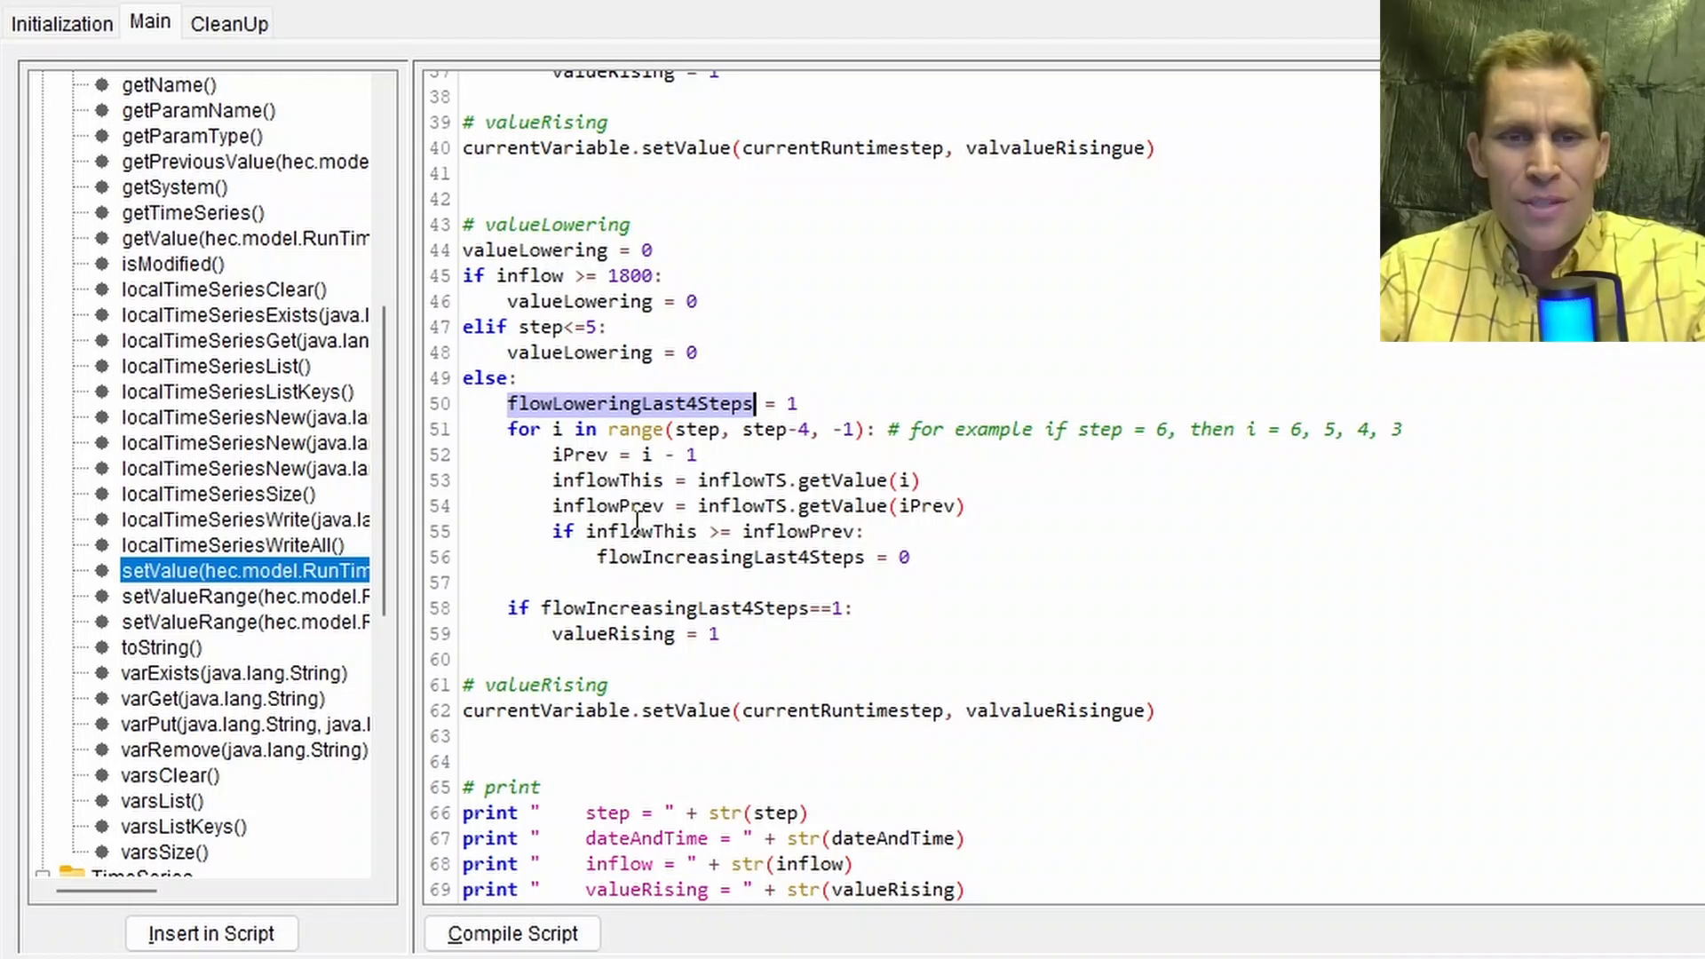
{"action": "left_click", "coordinate": [668, 557]}
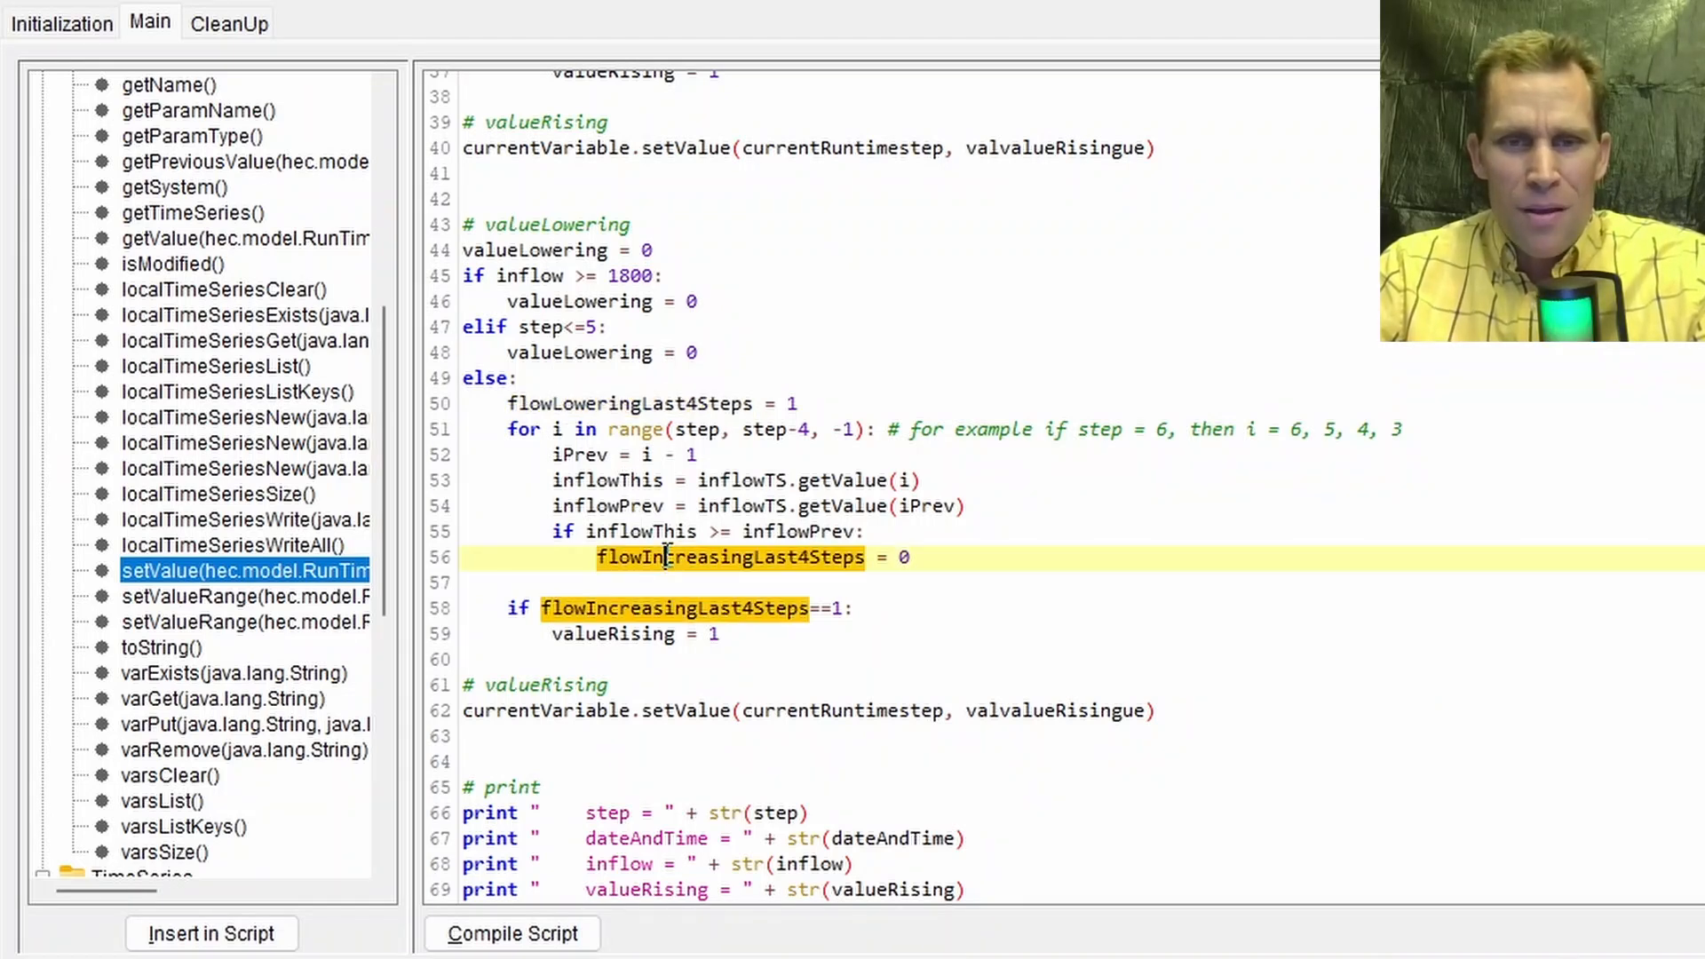
{"action": "key", "text": "ctrl+v"}
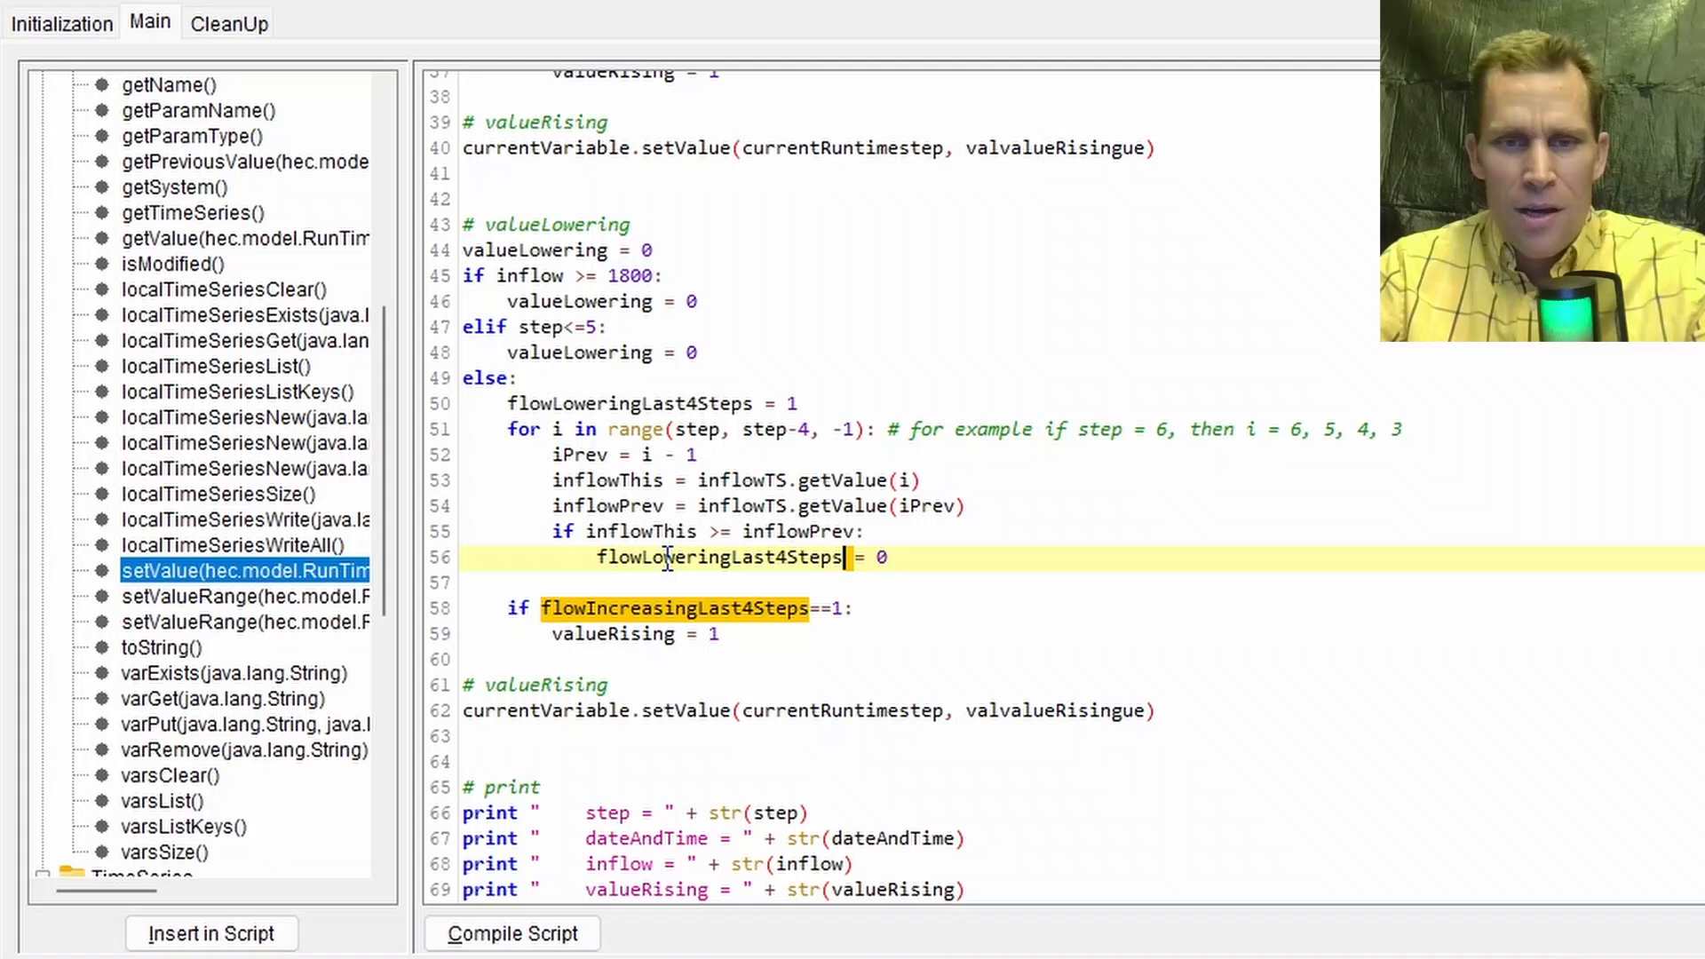
{"action": "double_click", "coordinate": [635, 609]}
{"action": "key", "text": "ctrl+v"}
Step: Replace valueRising with valueLowering in the assignment under the flowLoweringLast4Steps==1 condition
{"action": "left_click", "coordinate": [611, 634]}
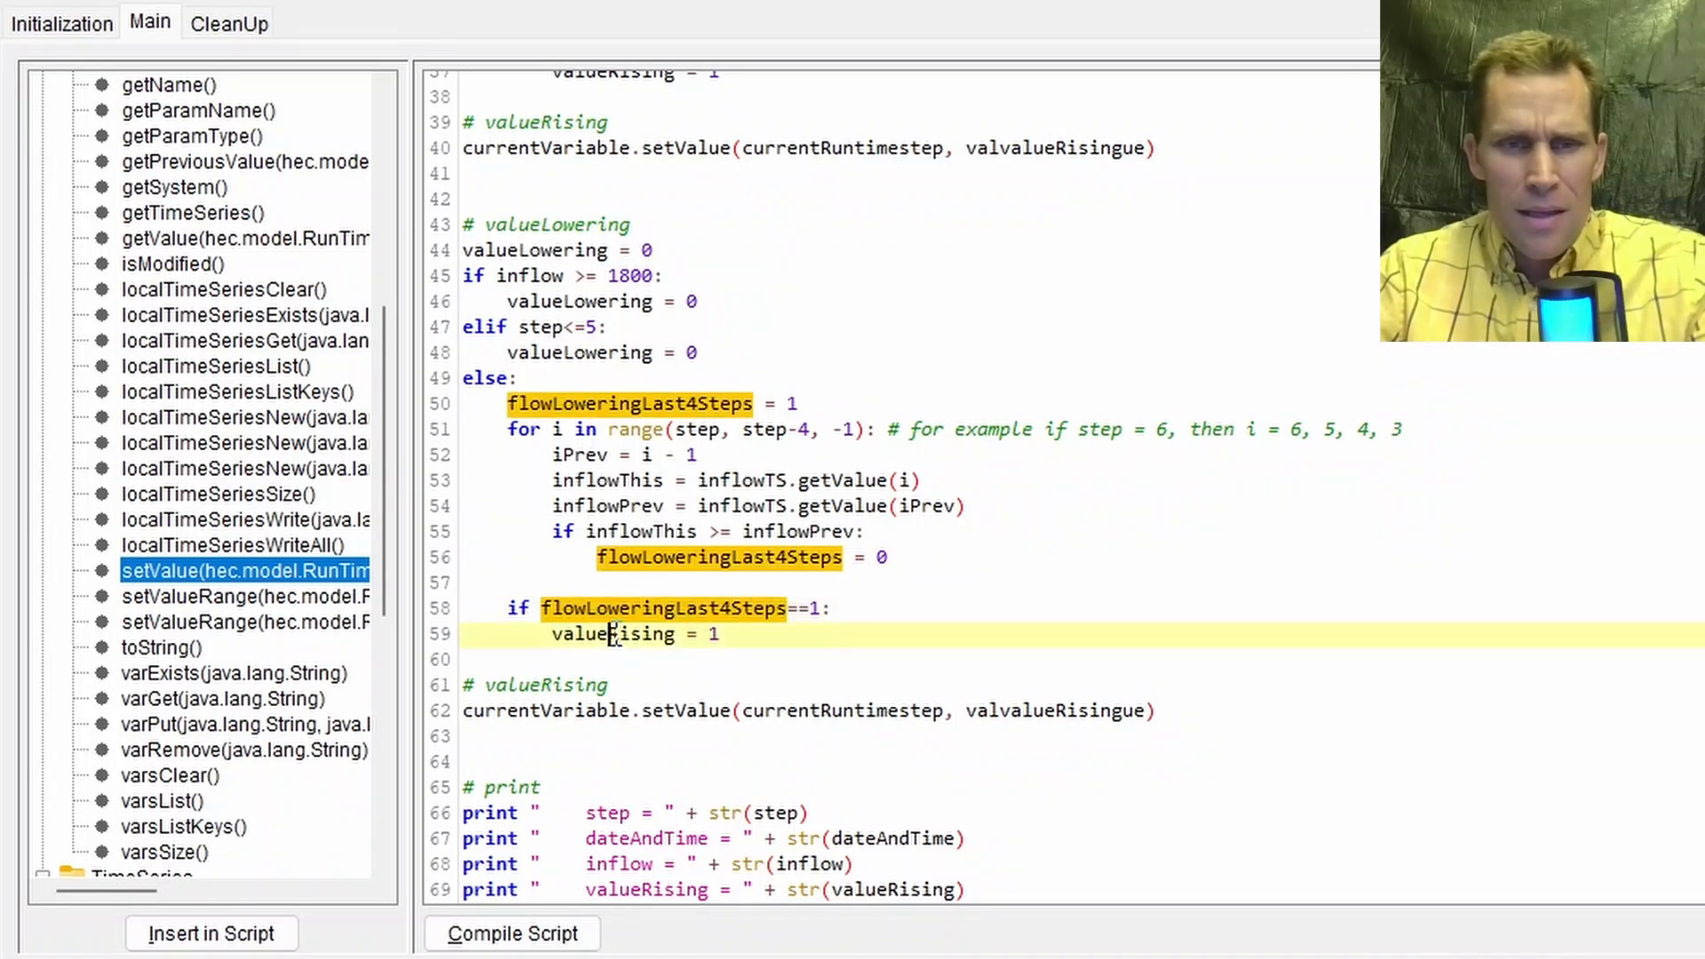
{"action": "double_click", "coordinate": [568, 352]}
{"action": "key", "text": "ctrl+c"}
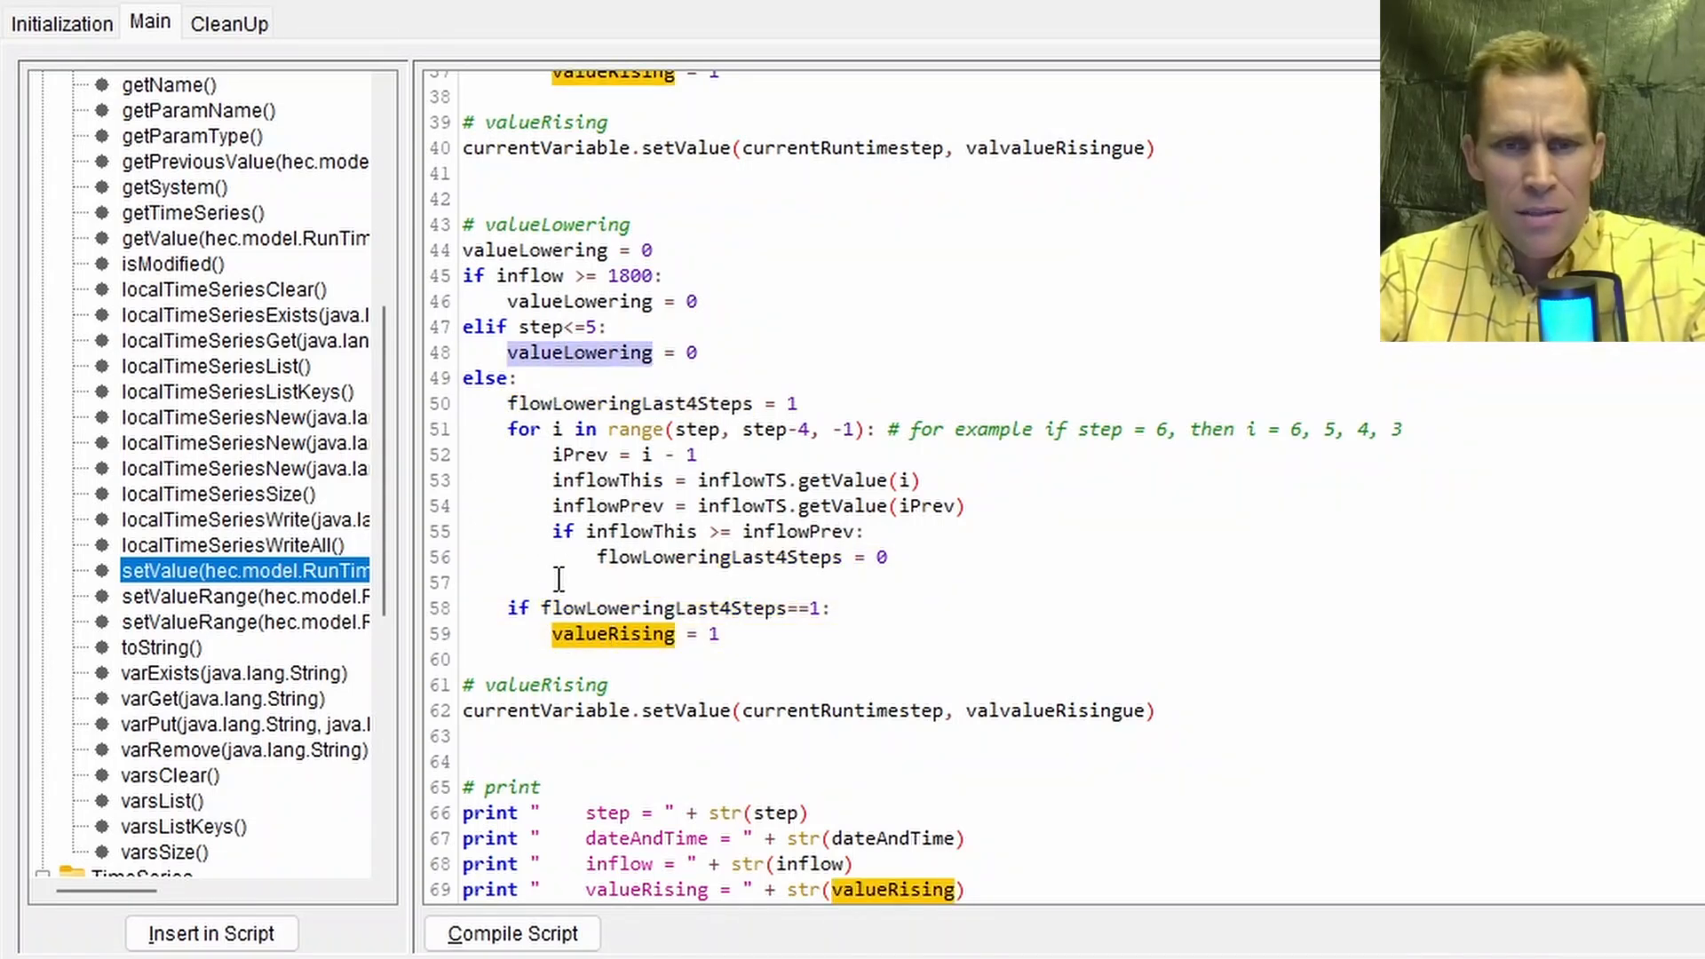
{"action": "double_click", "coordinate": [613, 634]}
{"action": "key", "text": "ctrl+v"}
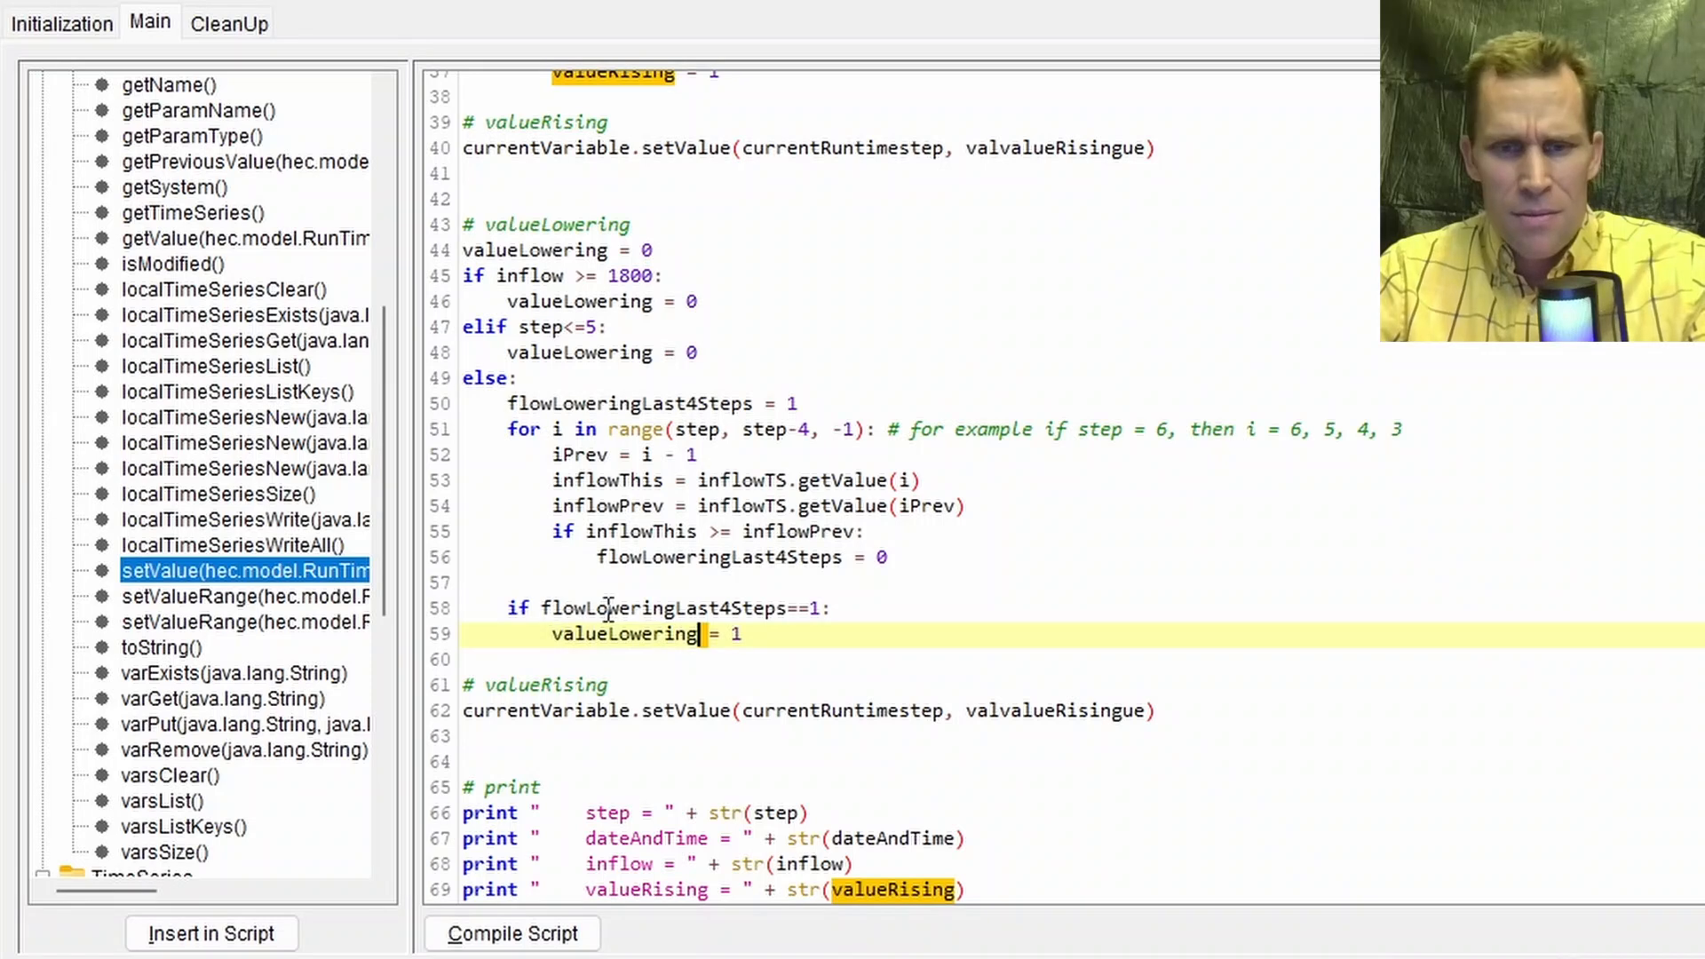
Step: Duplicate the valueRising print line and change both its label and its printed variable to valueLowering
{"action": "scroll", "coordinate": [985, 721], "scroll_direction": "down", "scroll_amount": 2}
{"action": "left_click_drag", "start_coordinate": [977, 741], "coordinate": [963, 713]}
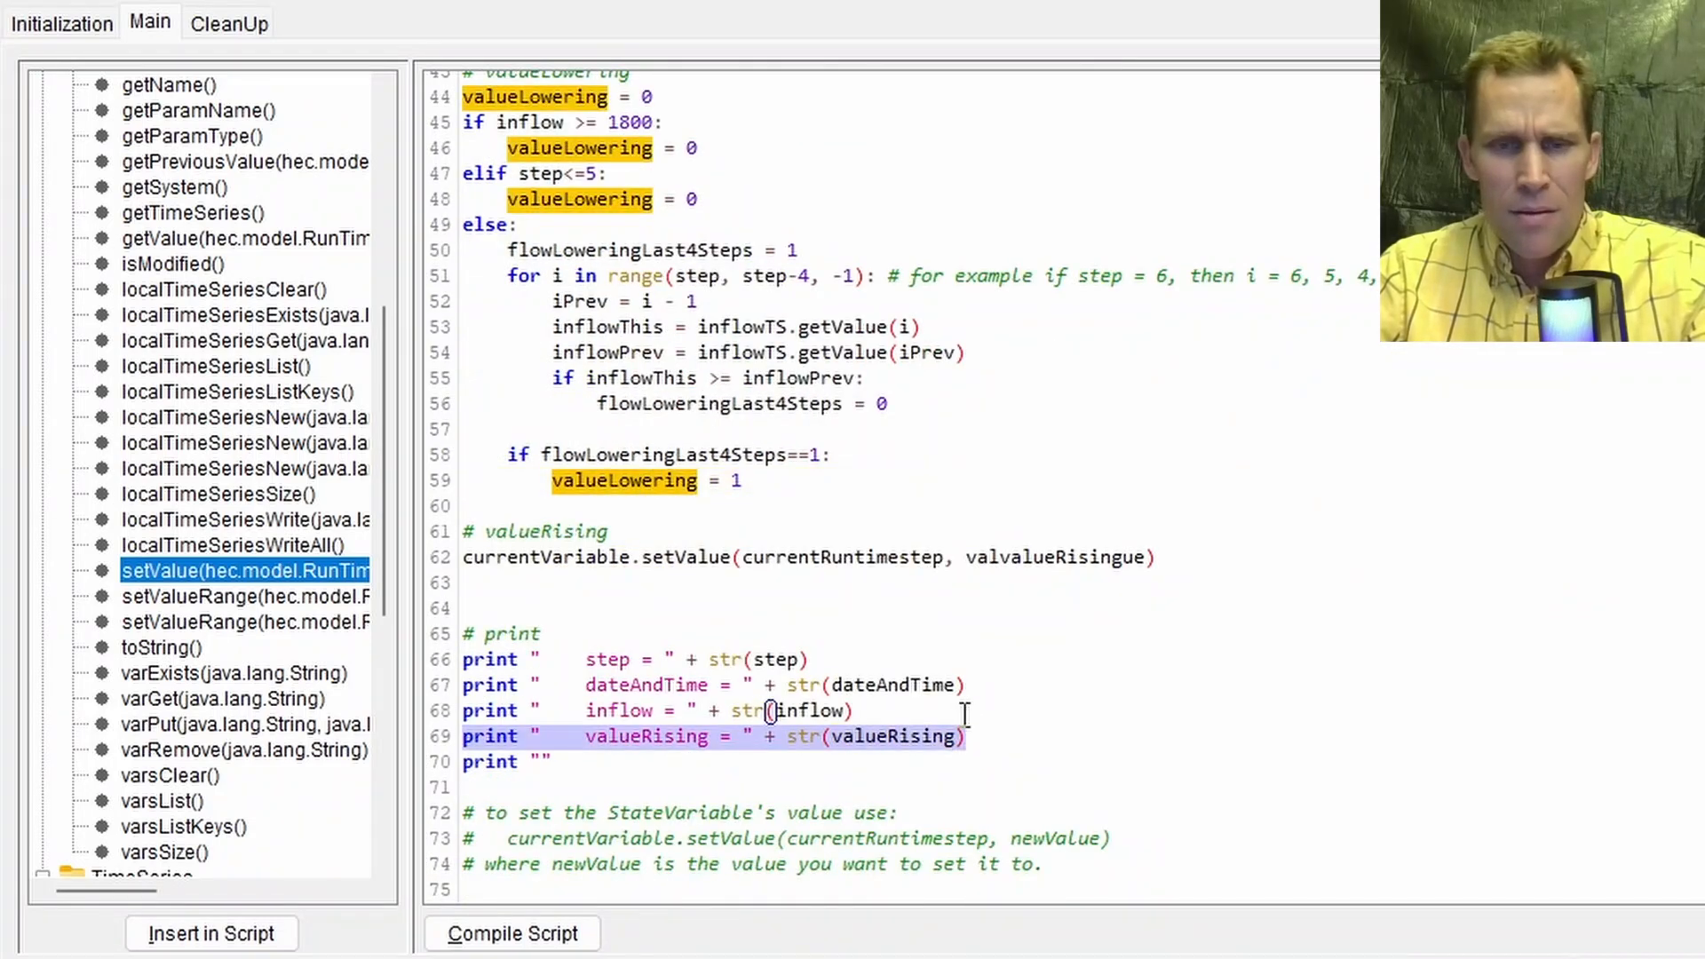
{"action": "key", "text": "ctrl+c"}
{"action": "key", "text": "ctrl+v"}
{"action": "key", "text": "ctrl+v"}
{"action": "double_click", "coordinate": [578, 480]}
{"action": "key", "text": "ctrl+c"}
{"action": "double_click", "coordinate": [844, 758]}
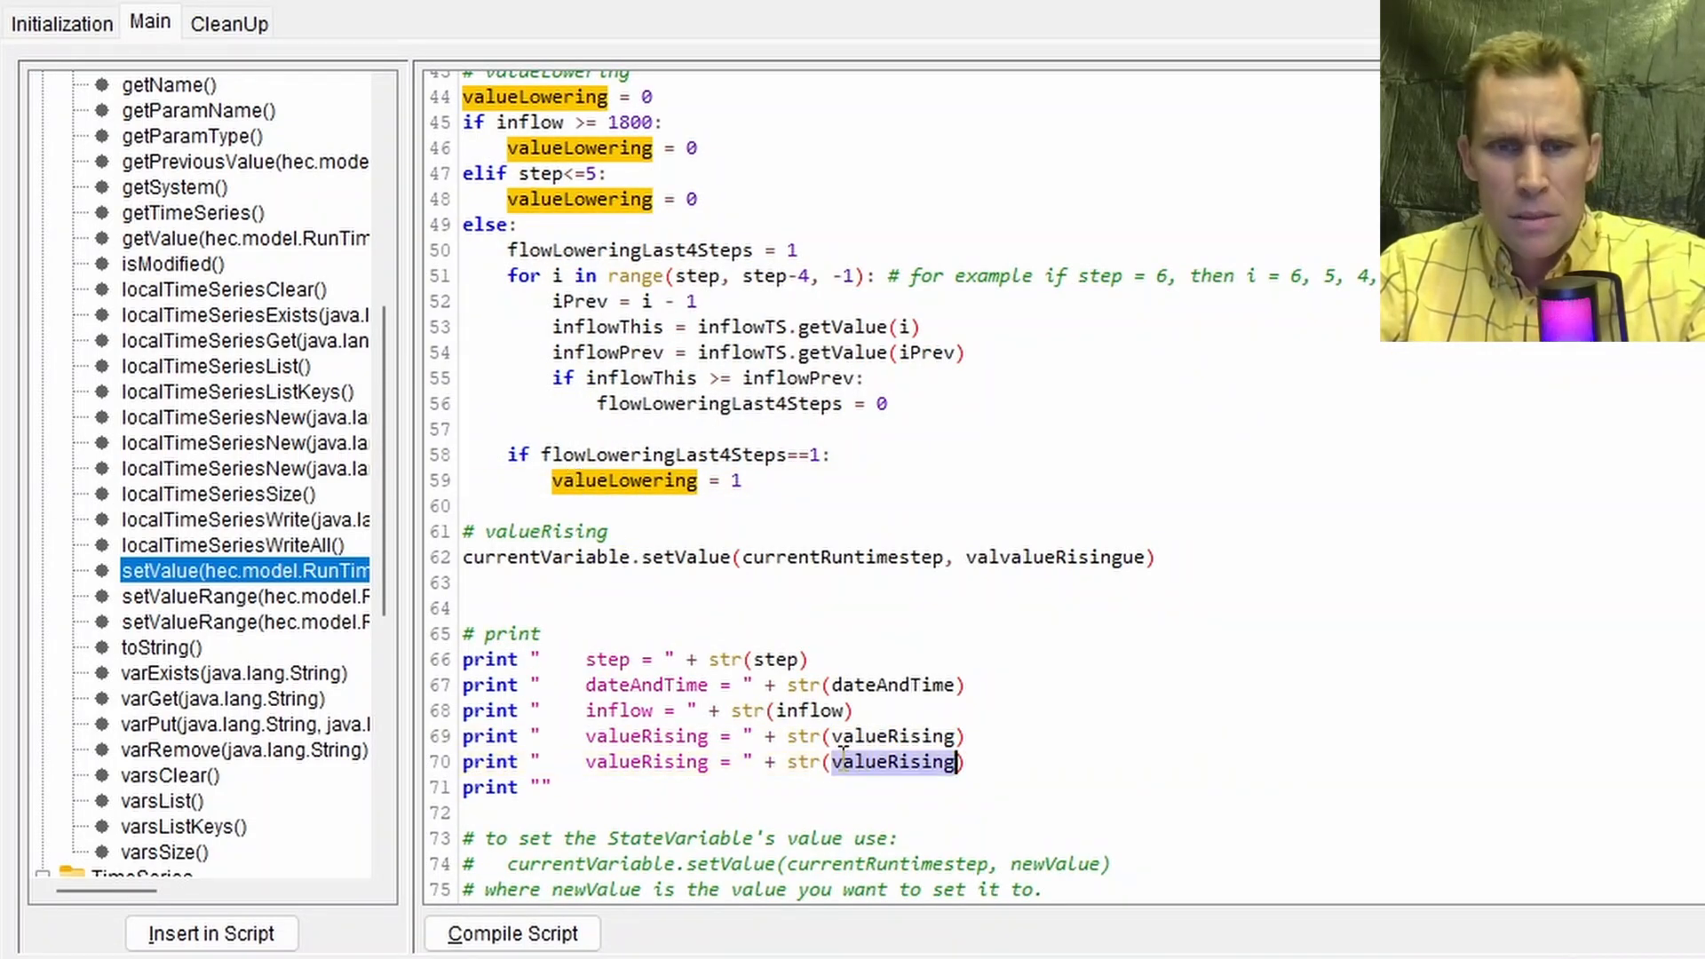
{"action": "key", "text": "ctrl+v"}
{"action": "double_click", "coordinate": [688, 761]}
{"action": "key", "text": "ctrl+v"}
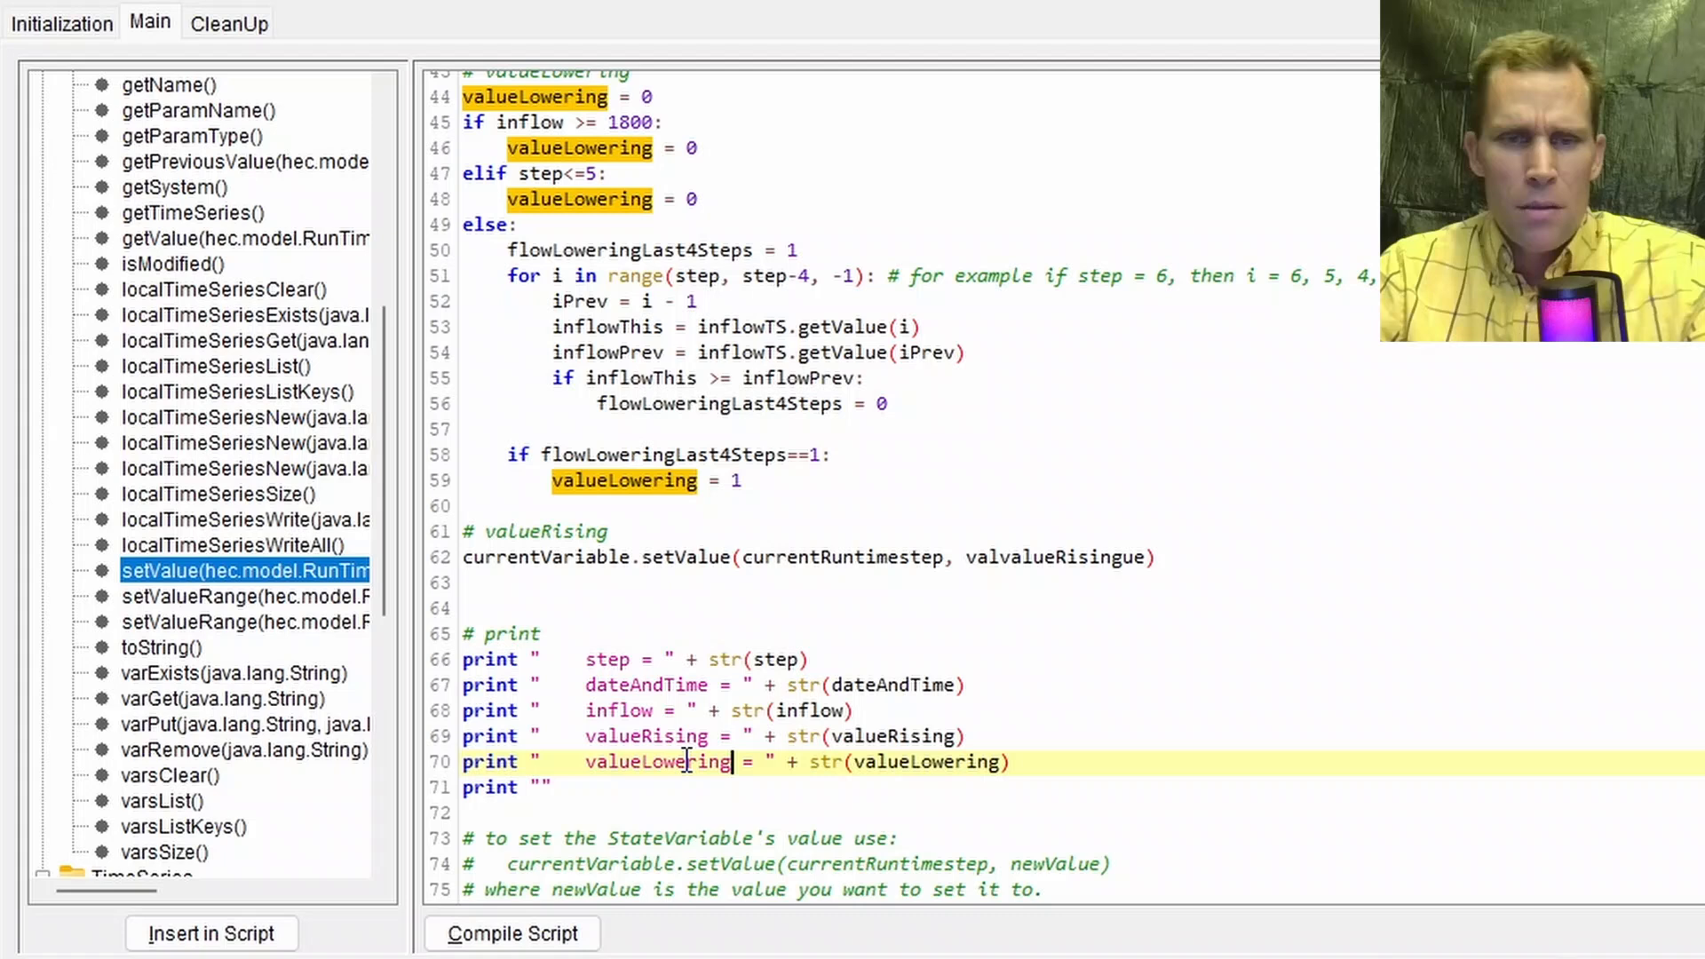
Step: Pass valueLowering in the duplicated block's setValue call, and check the low-inflow state variable's name in the list of state variables
{"action": "double_click", "coordinate": [1061, 557]}
{"action": "key", "text": "ctrl+v"}
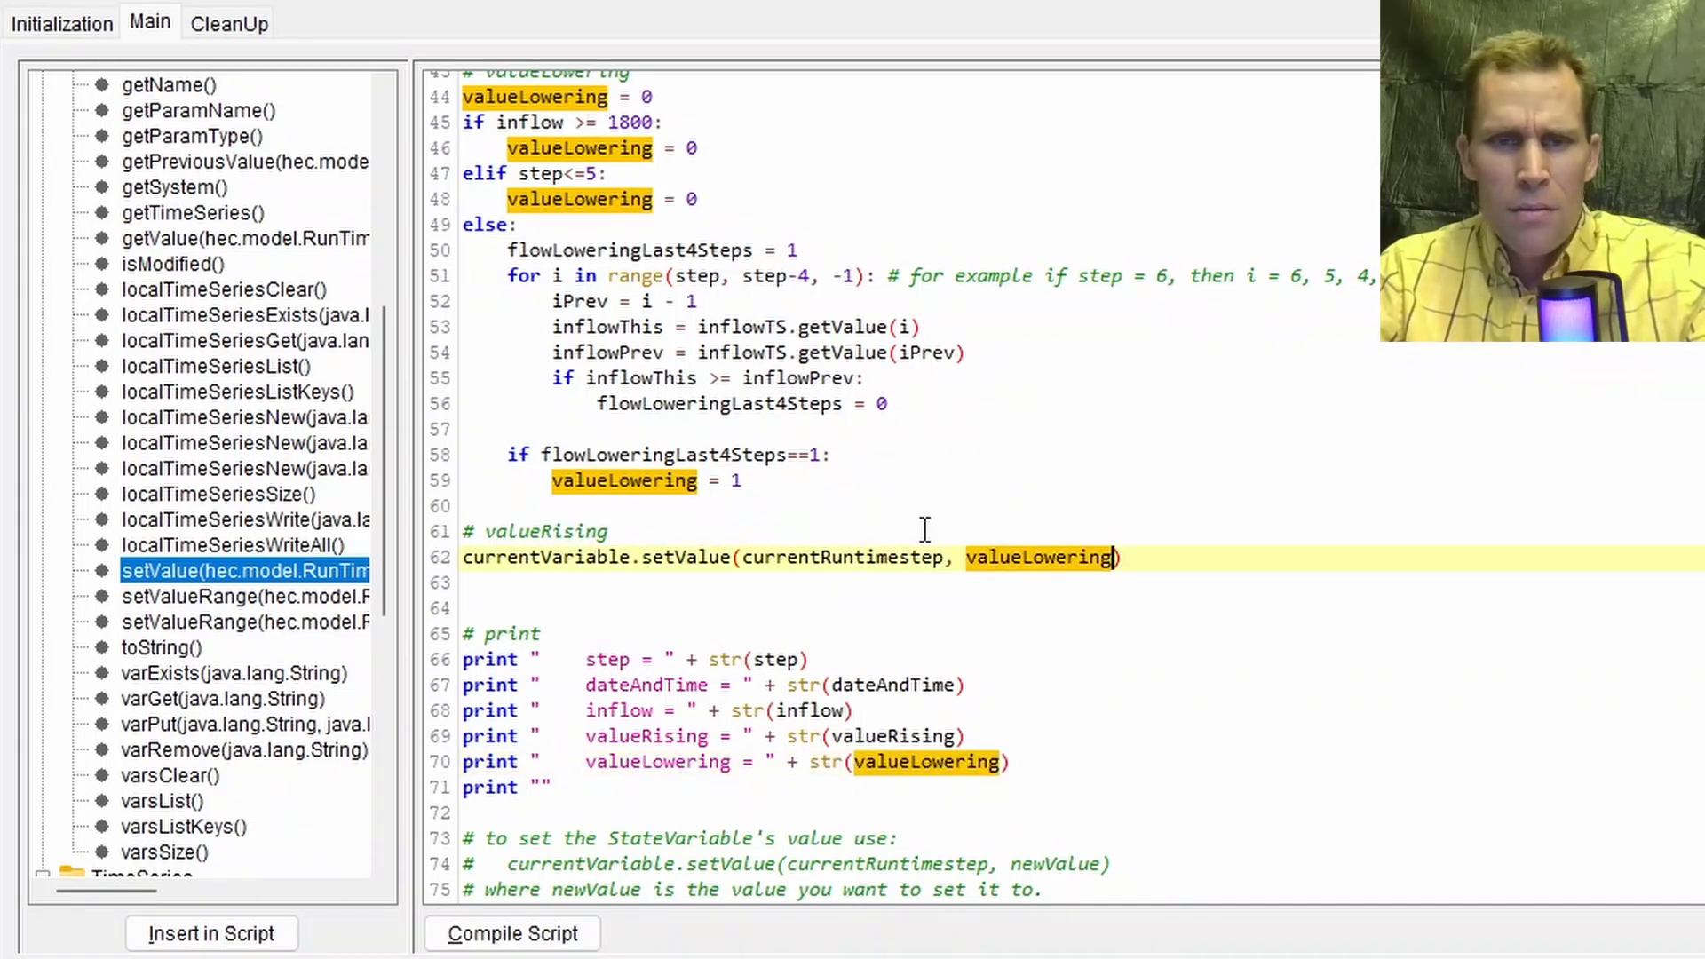
{"action": "left_click", "coordinate": [573, 556]}
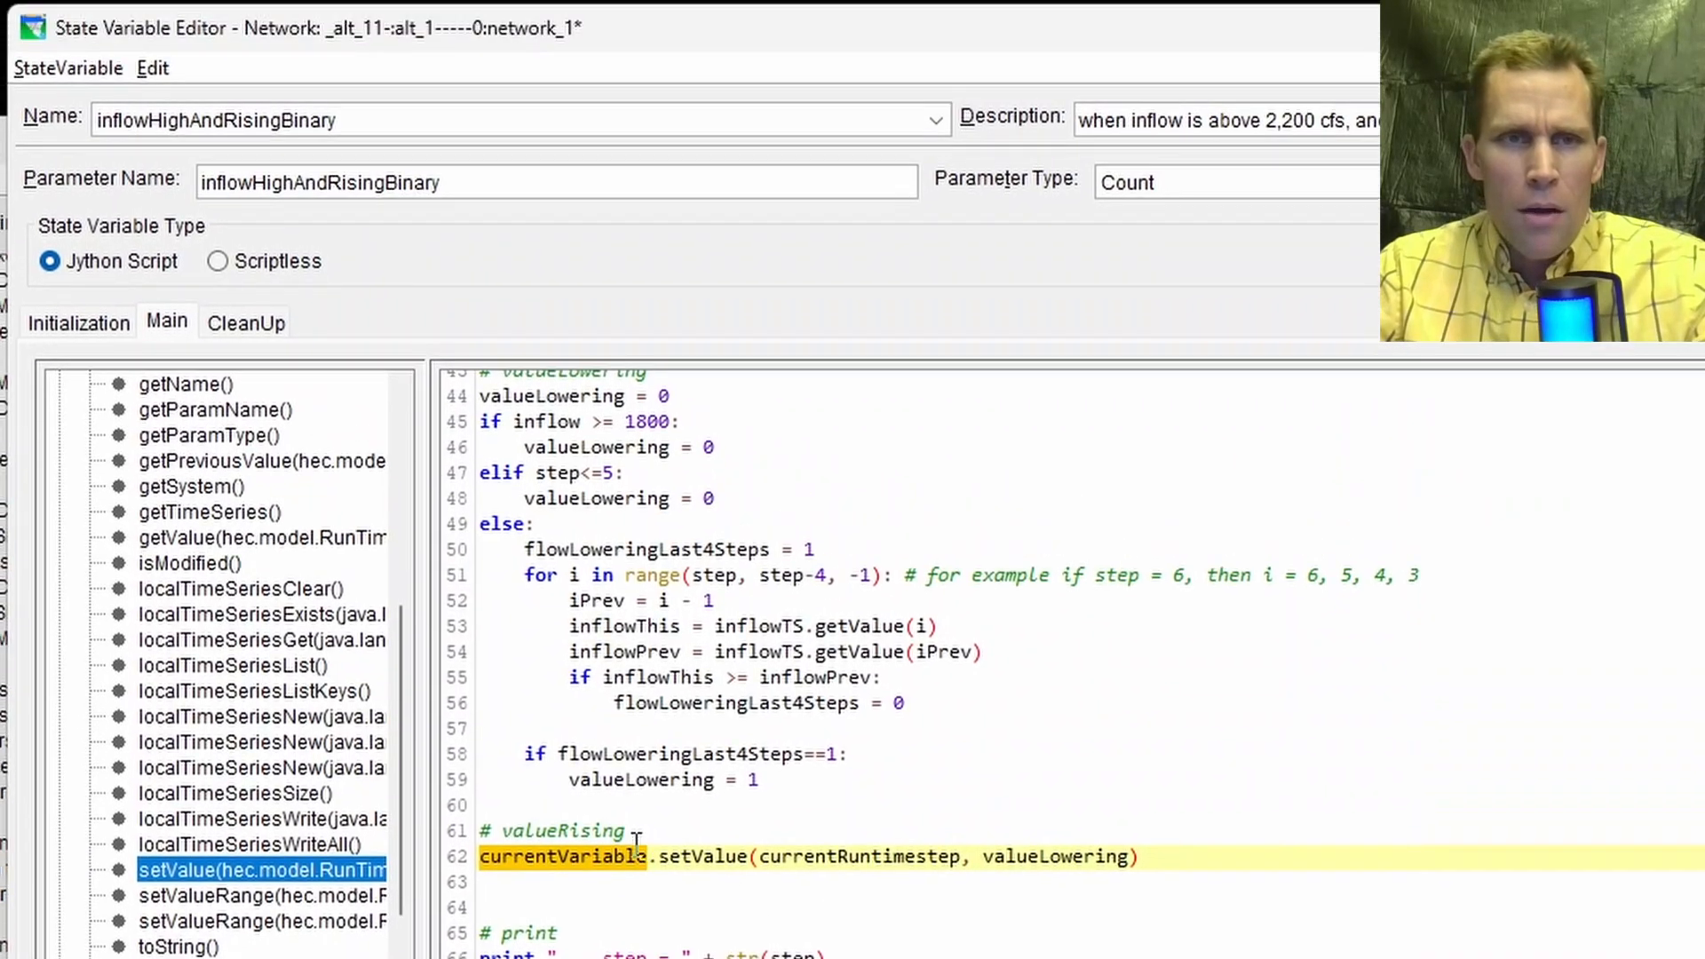
{"action": "left_click", "coordinate": [409, 125]}
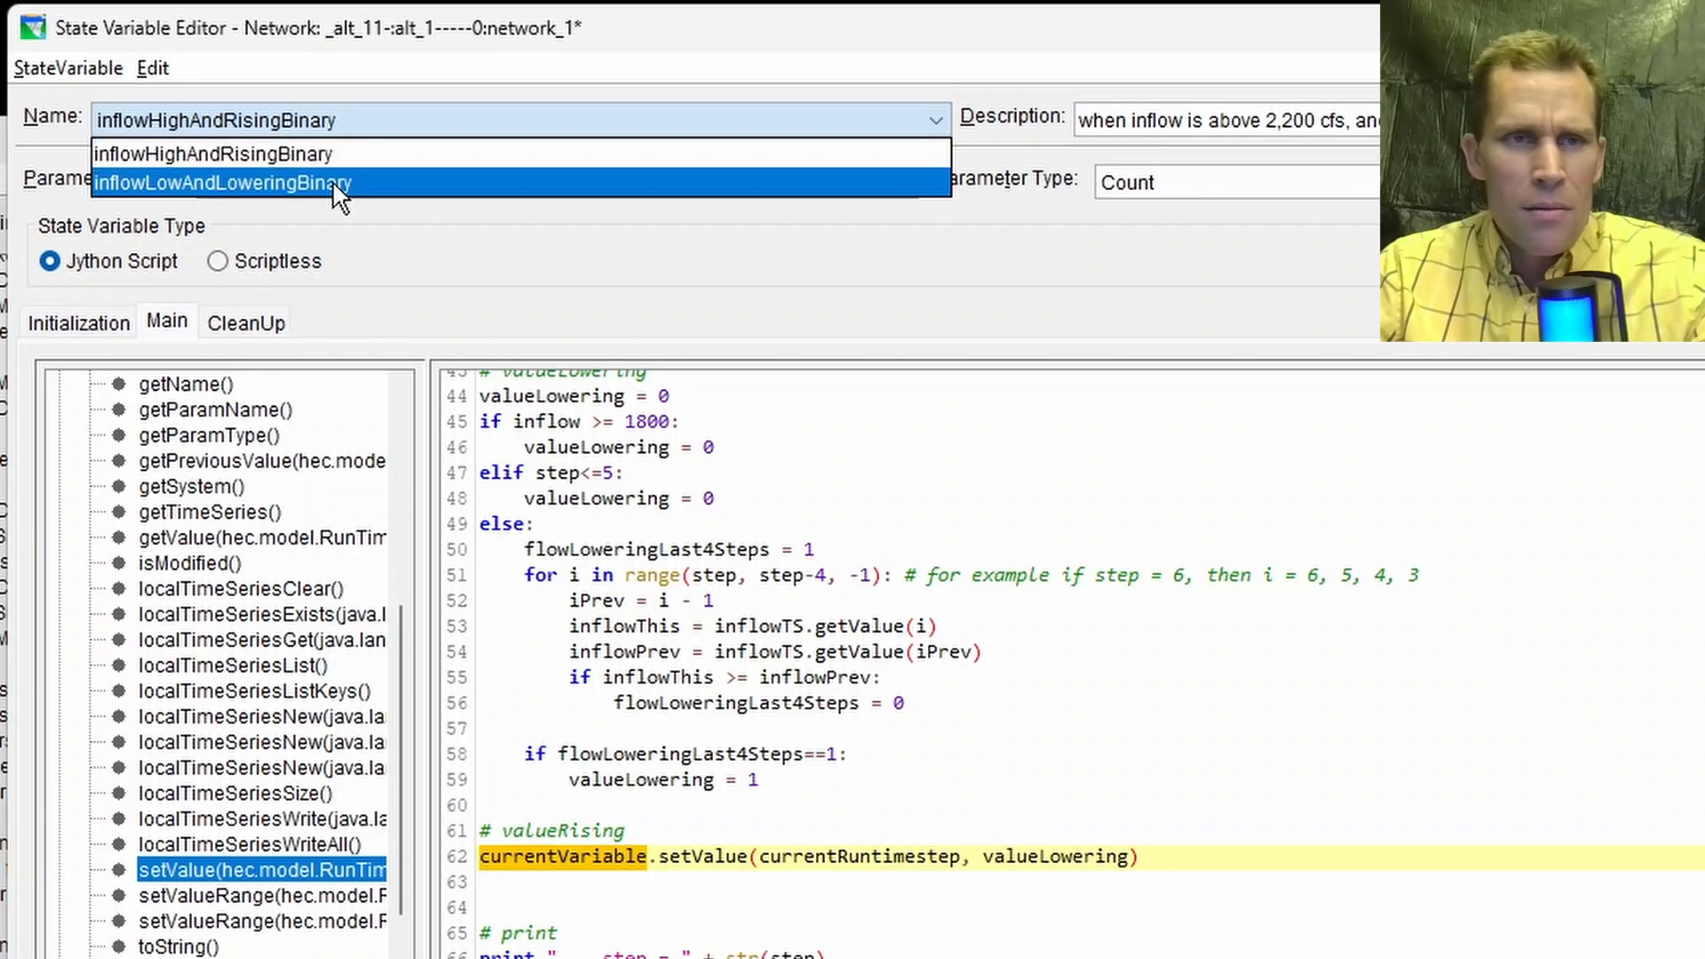
{"action": "left_click", "coordinate": [704, 37]}
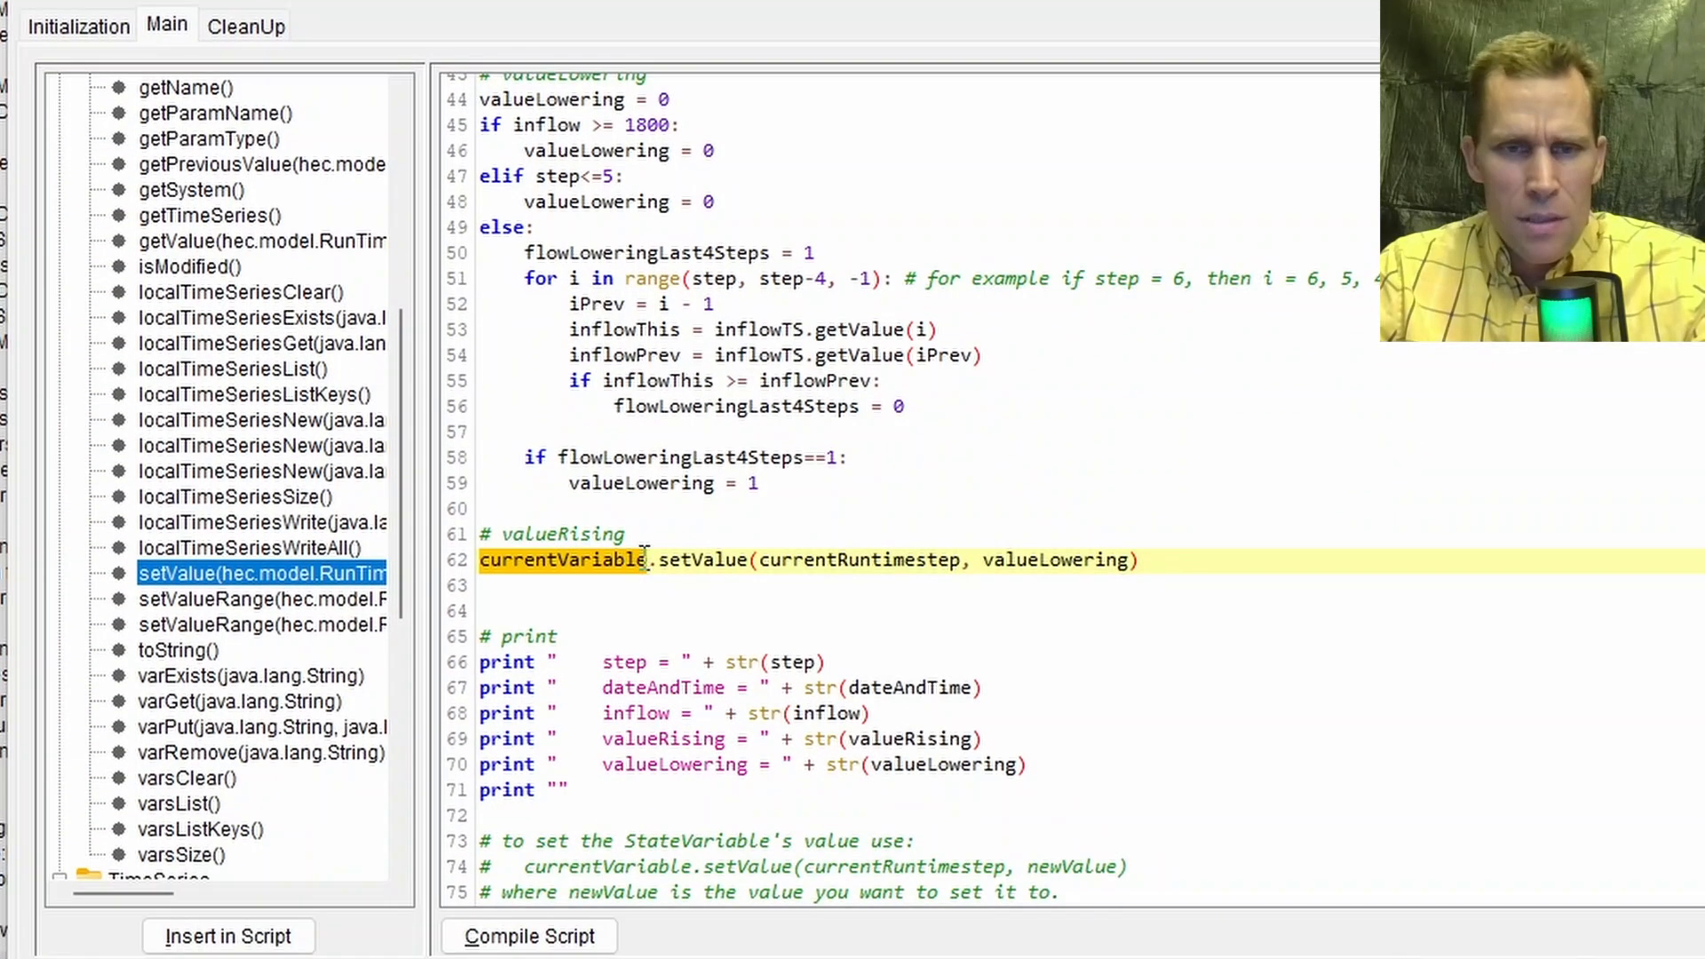
Step: Remove currentVariable from the duplicated block's setValue call and insert two blank lines above that call
{"action": "left_click_drag", "start_coordinate": [646, 558], "coordinate": [480, 562]}
{"action": "key", "text": "BackSpace"}
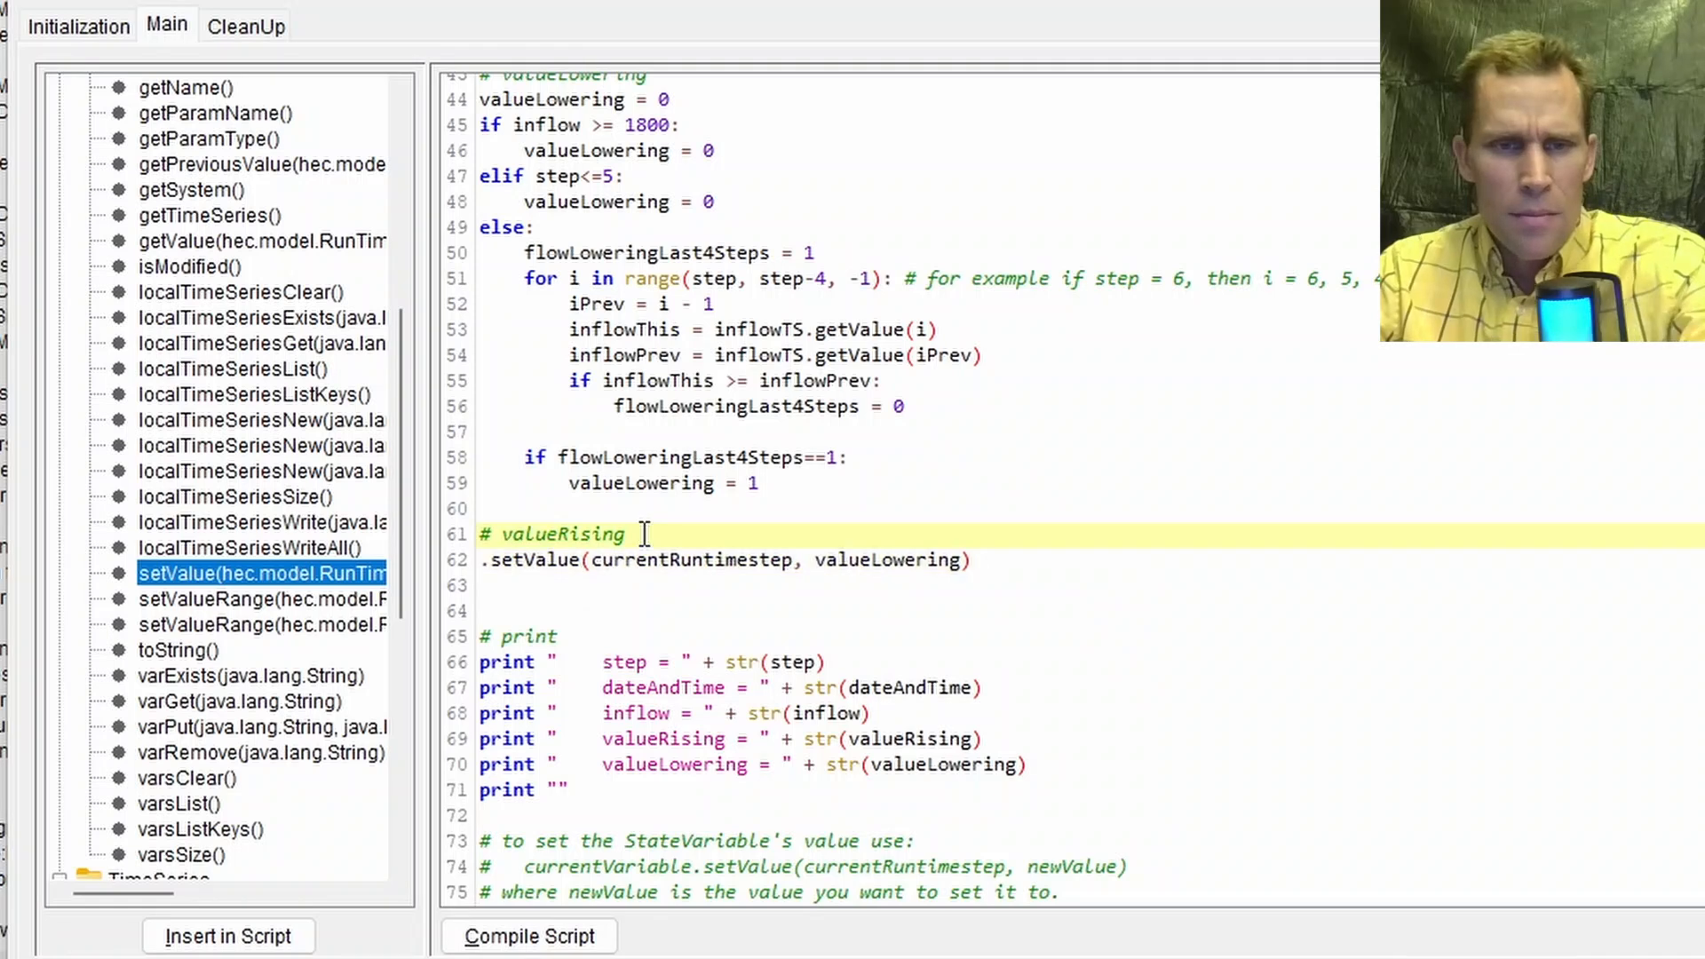
{"action": "key", "text": "Return"}
{"action": "key", "text": "Up"}
{"action": "key", "text": "Return"}
{"action": "key", "text": "Up"}
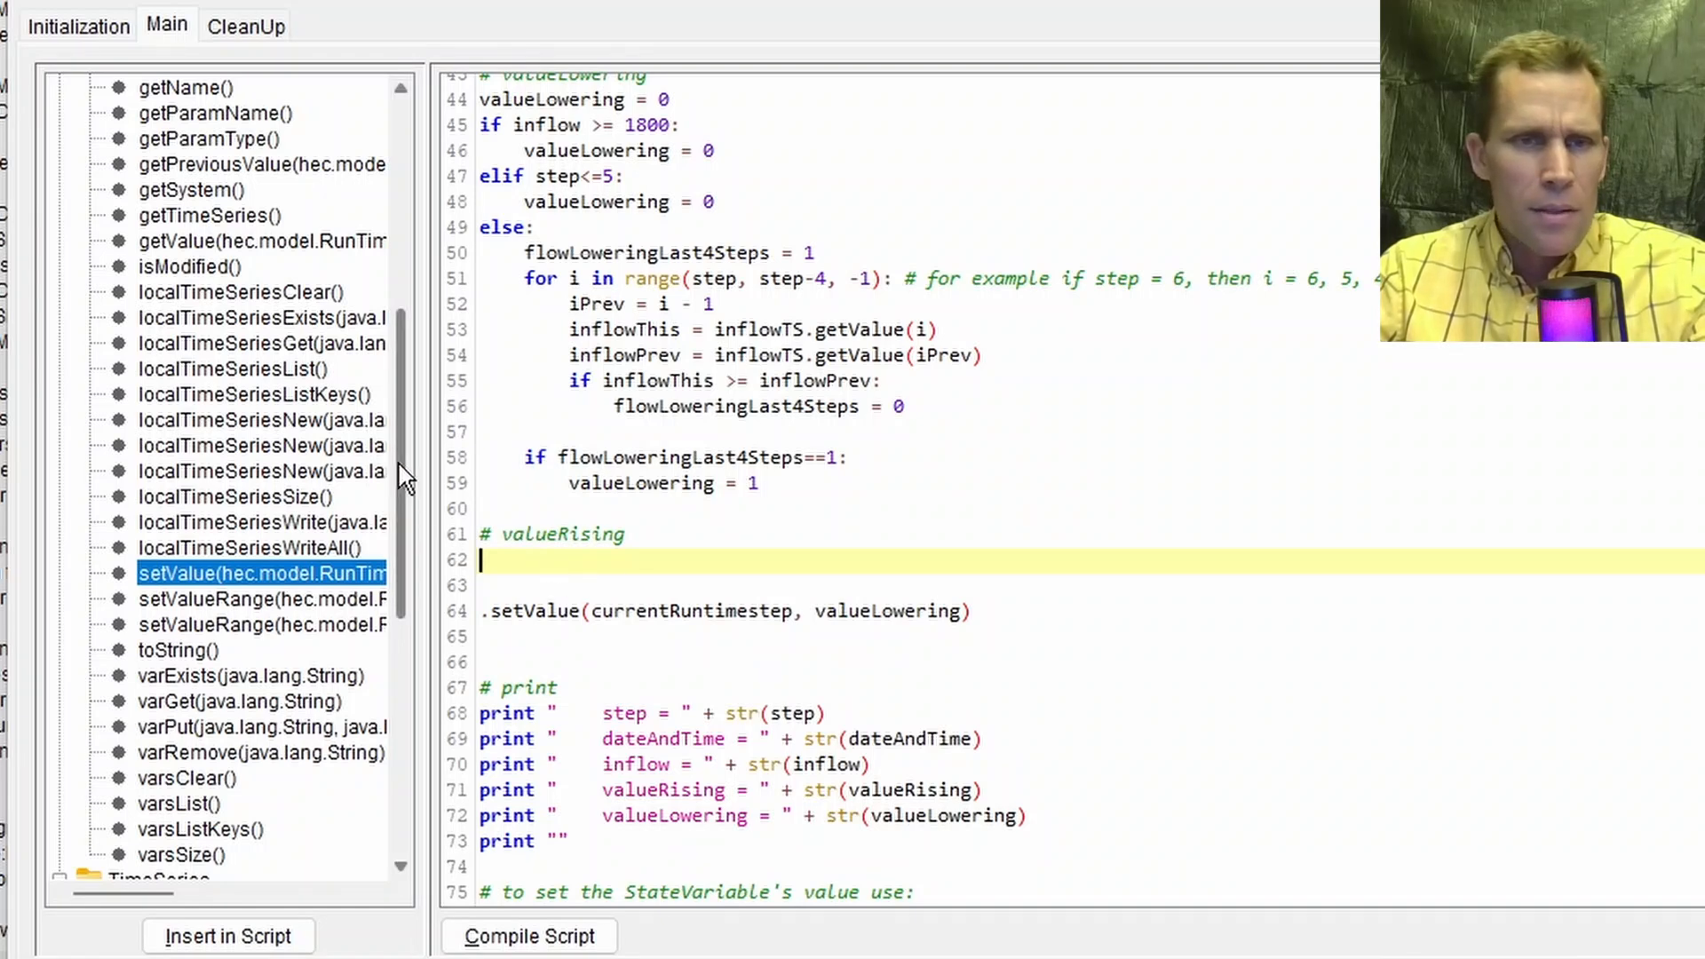
Step: Insert the network reference to the inflowLowAndLoweringBinary state variable before .setValue(currentRuntimestep, valueLowering), joining both parts into one line
{"action": "left_click_drag", "start_coordinate": [399, 461], "coordinate": [366, 238]}
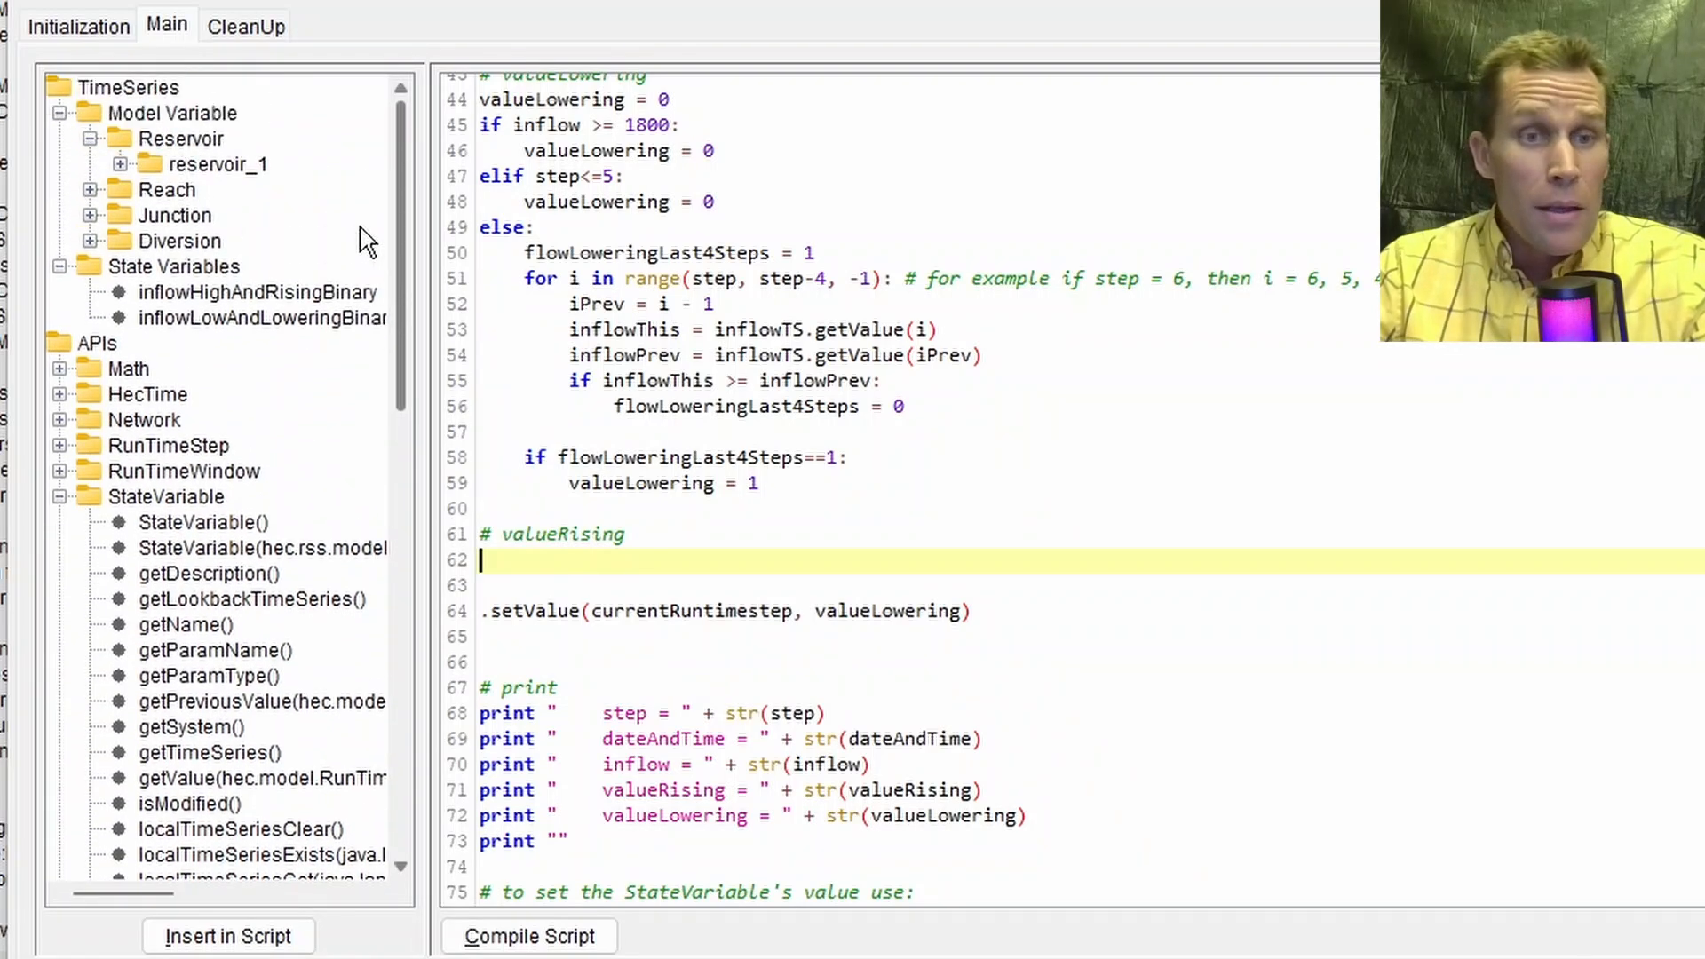
{"action": "double_click", "coordinate": [178, 320]}
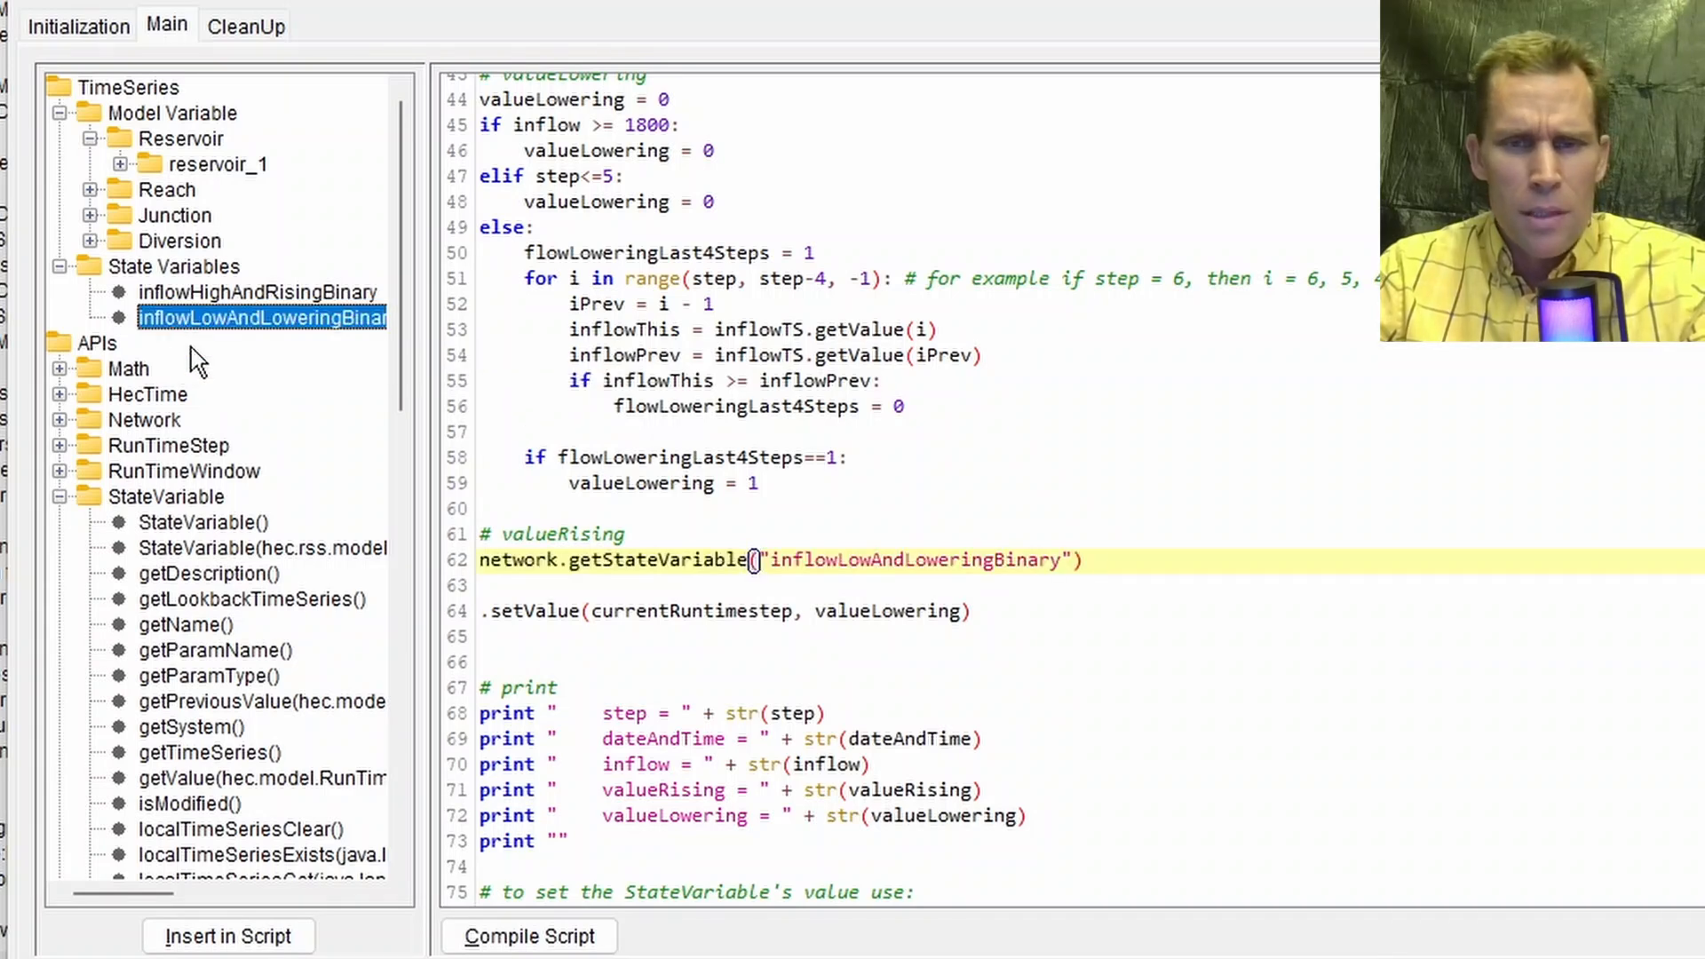
{"action": "left_click_drag", "start_coordinate": [485, 564], "coordinate": [1056, 562]}
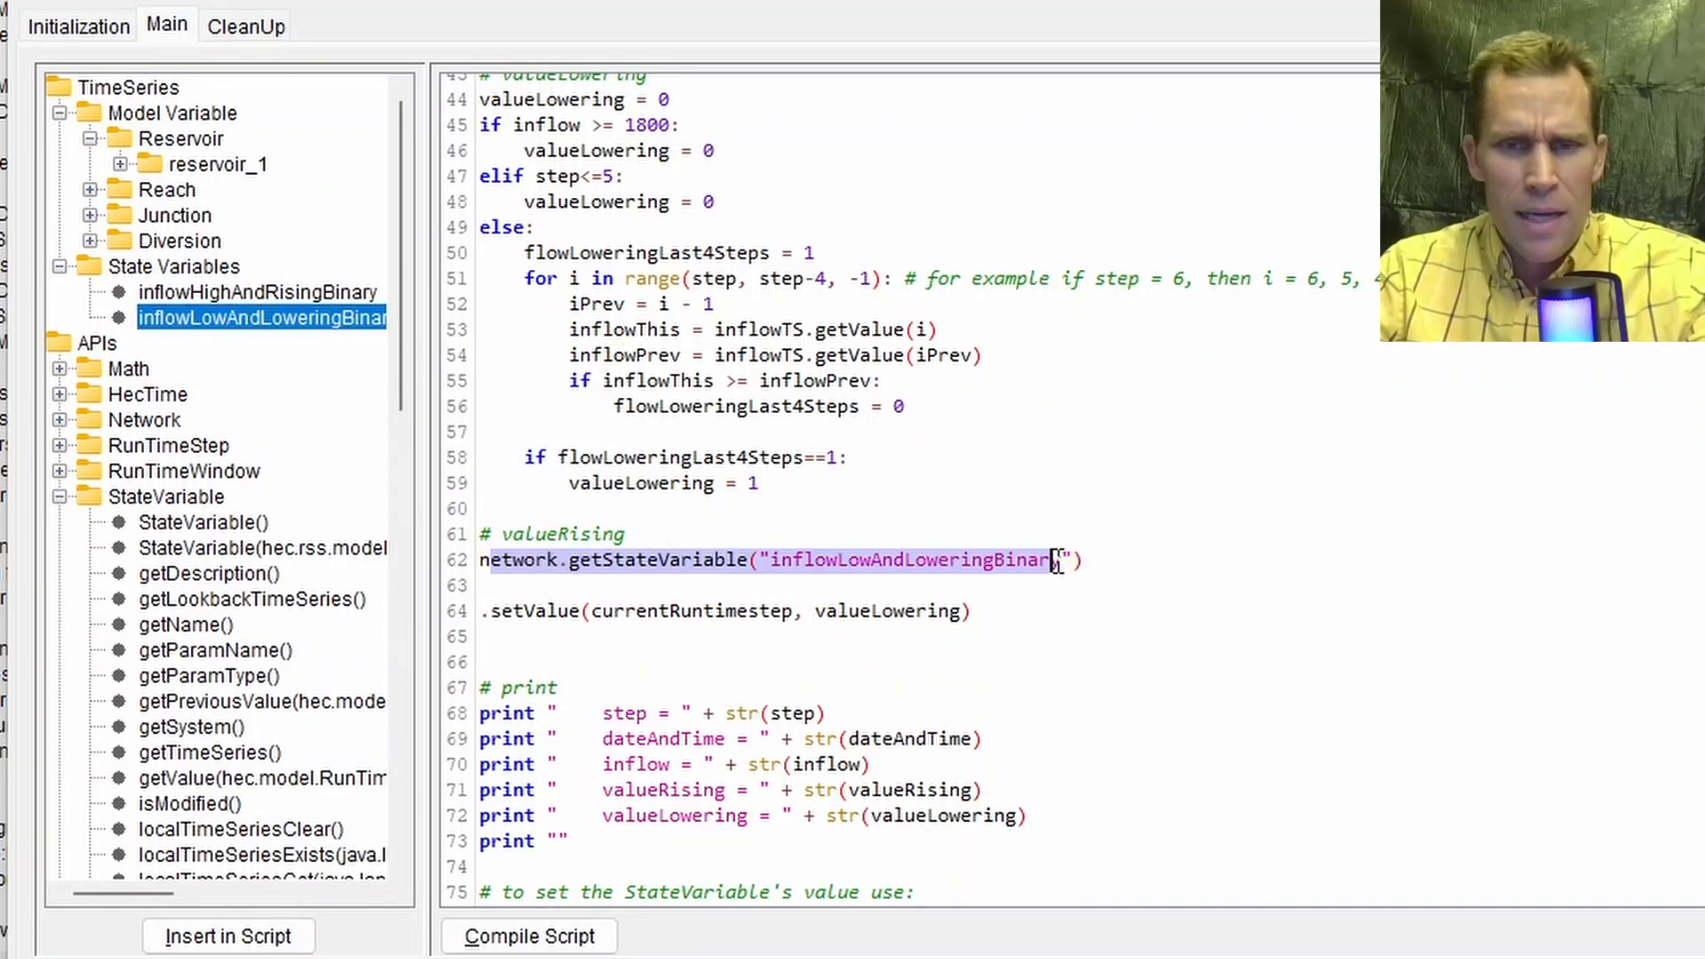
{"action": "left_click", "coordinate": [1121, 559]}
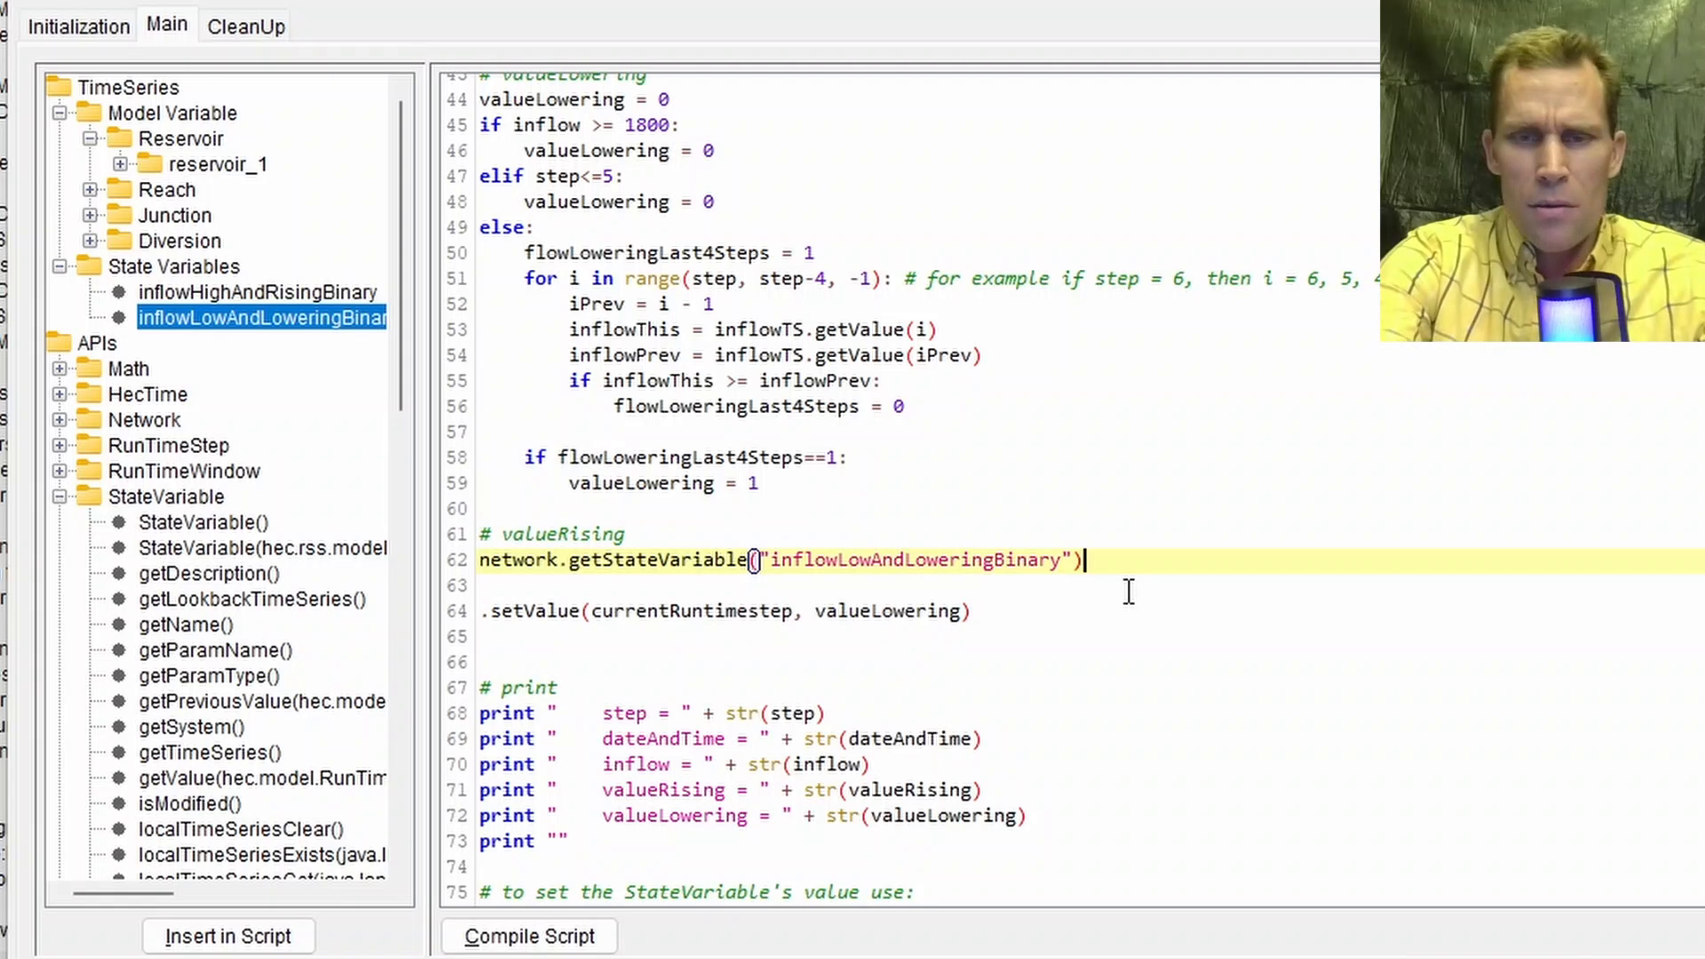
{"action": "key", "text": "Delete"}
{"action": "key", "text": "Delete"}
{"action": "key", "text": "Delete"}
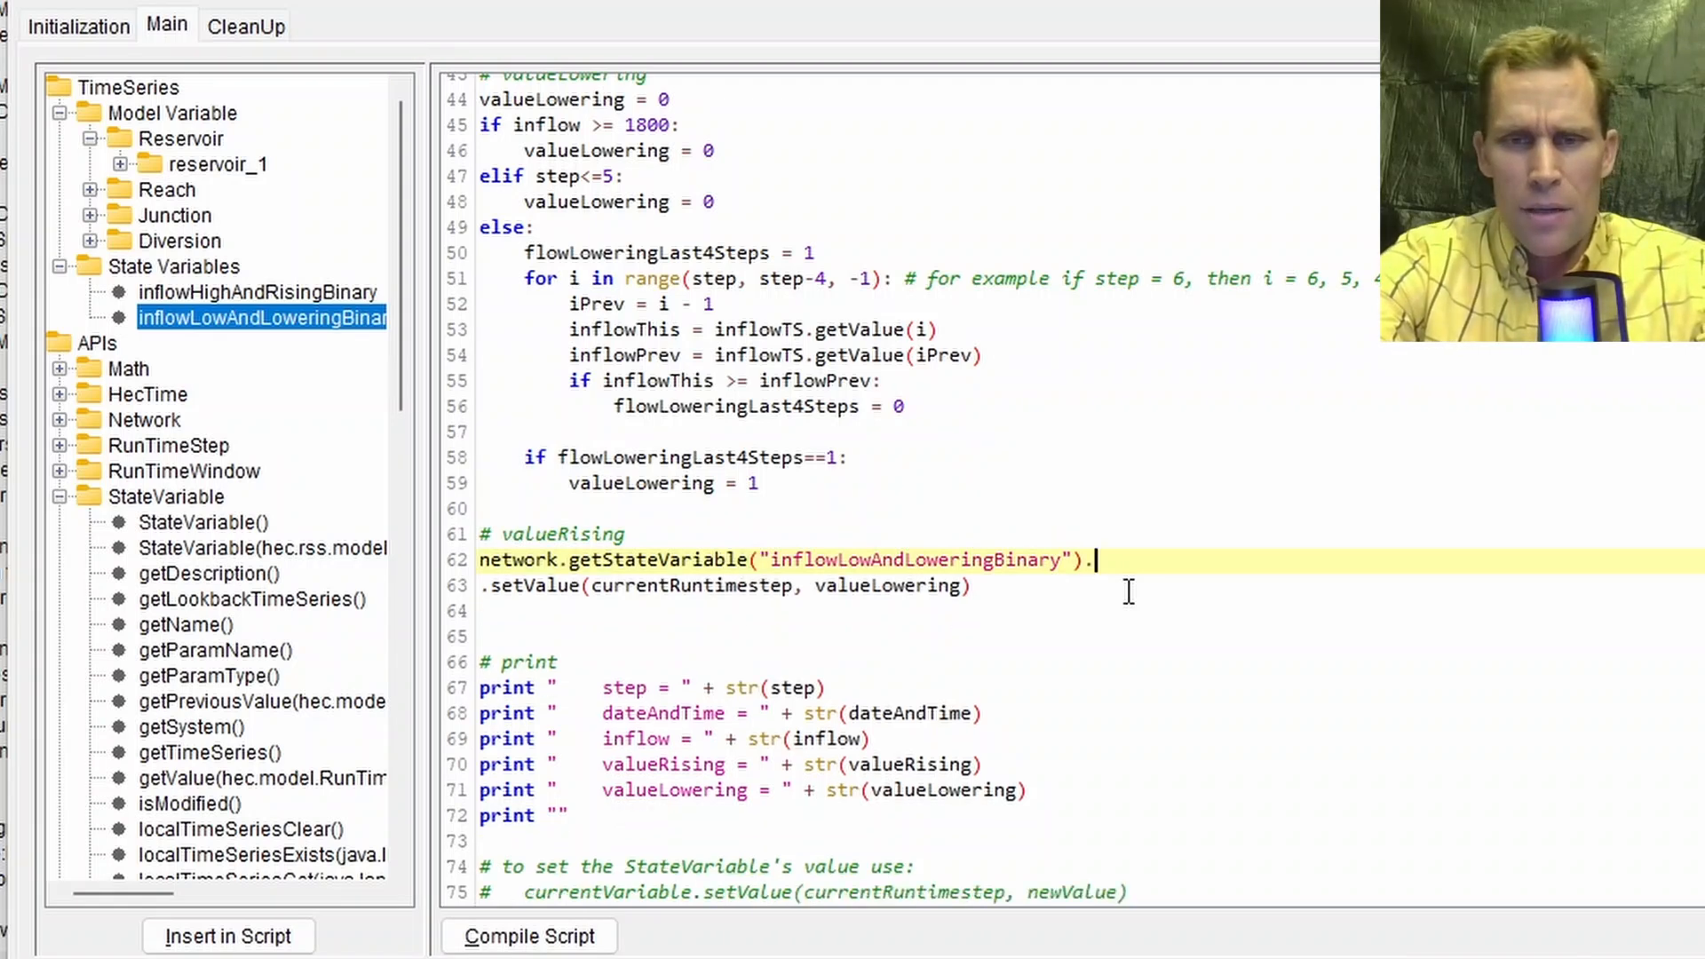
{"action": "key", "text": "ctrl+shift+Right"}
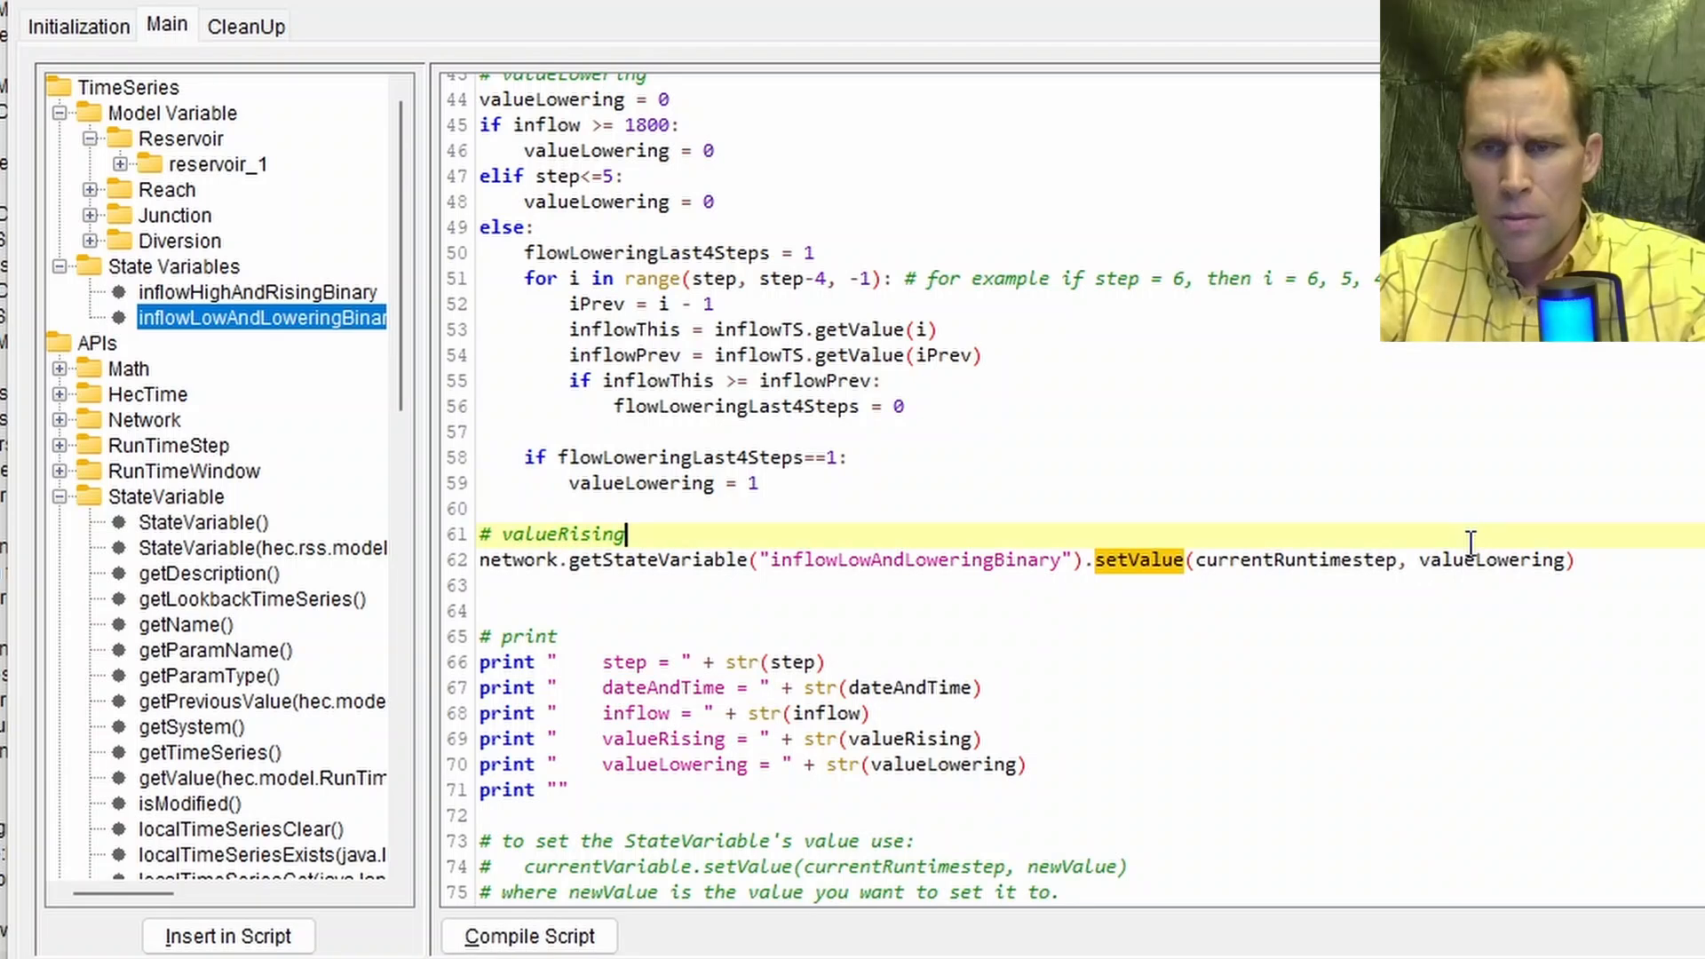
Step: Check where valueLowering is used in the script, and compile the script
{"action": "double_click", "coordinate": [1446, 559]}
{"action": "scroll", "coordinate": [1452, 604], "scroll_direction": "up", "scroll_amount": 6}
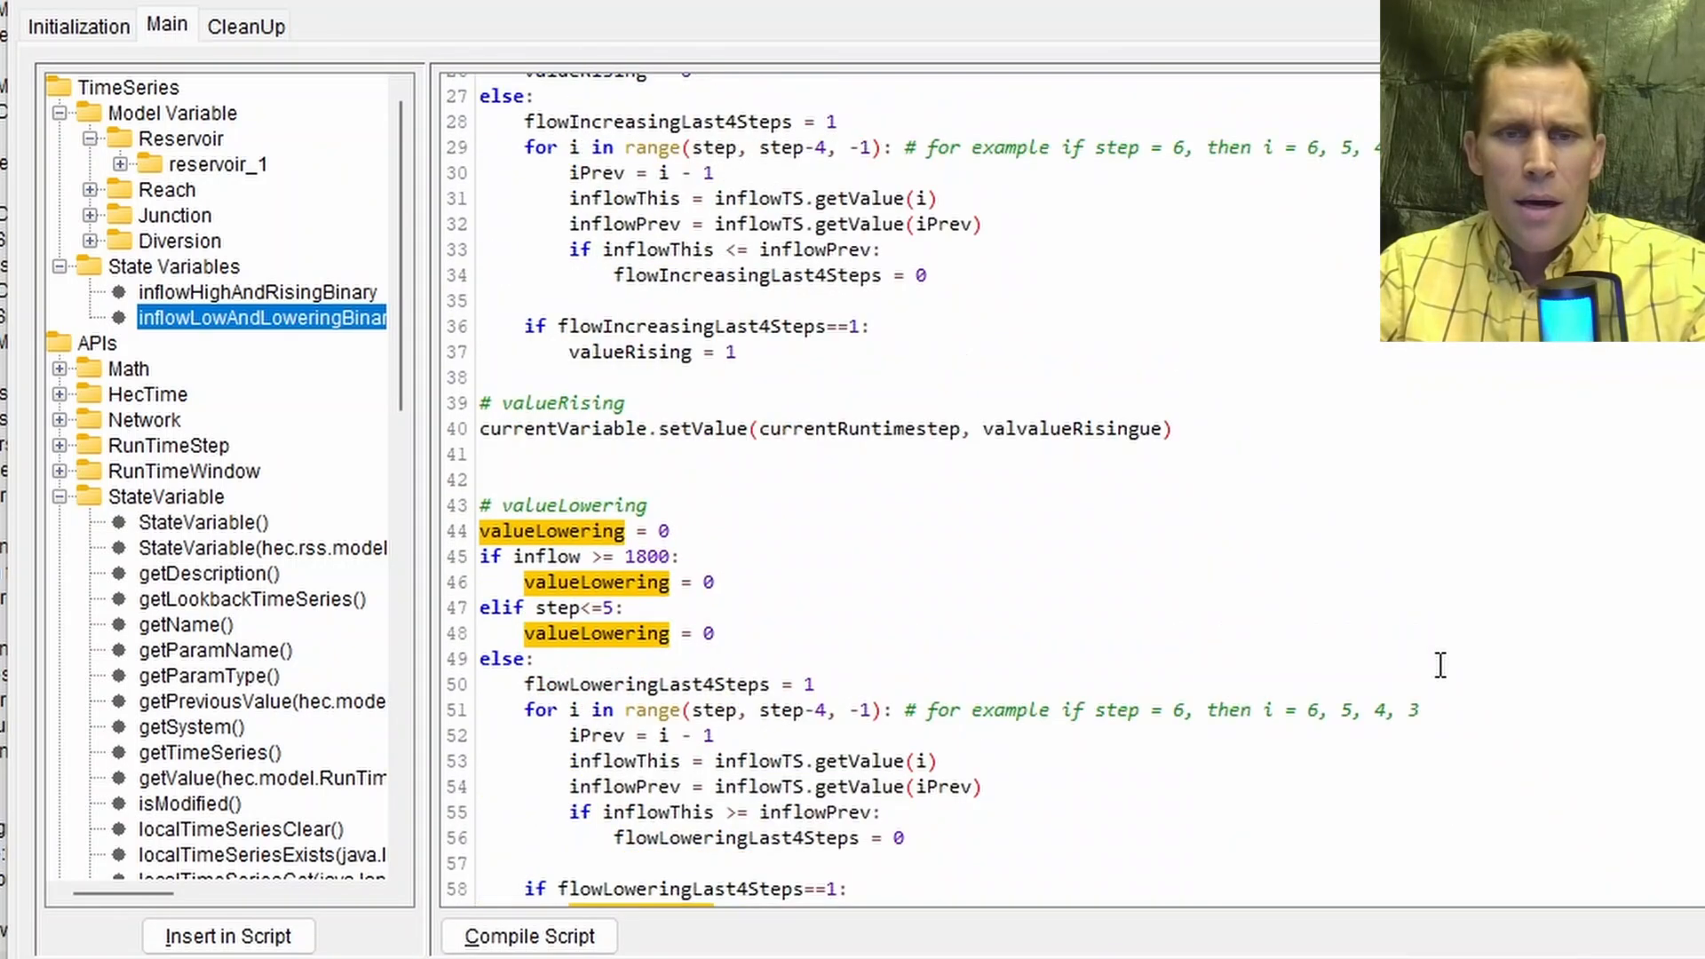
{"action": "scroll", "coordinate": [1440, 666], "scroll_direction": "down", "scroll_amount": 2}
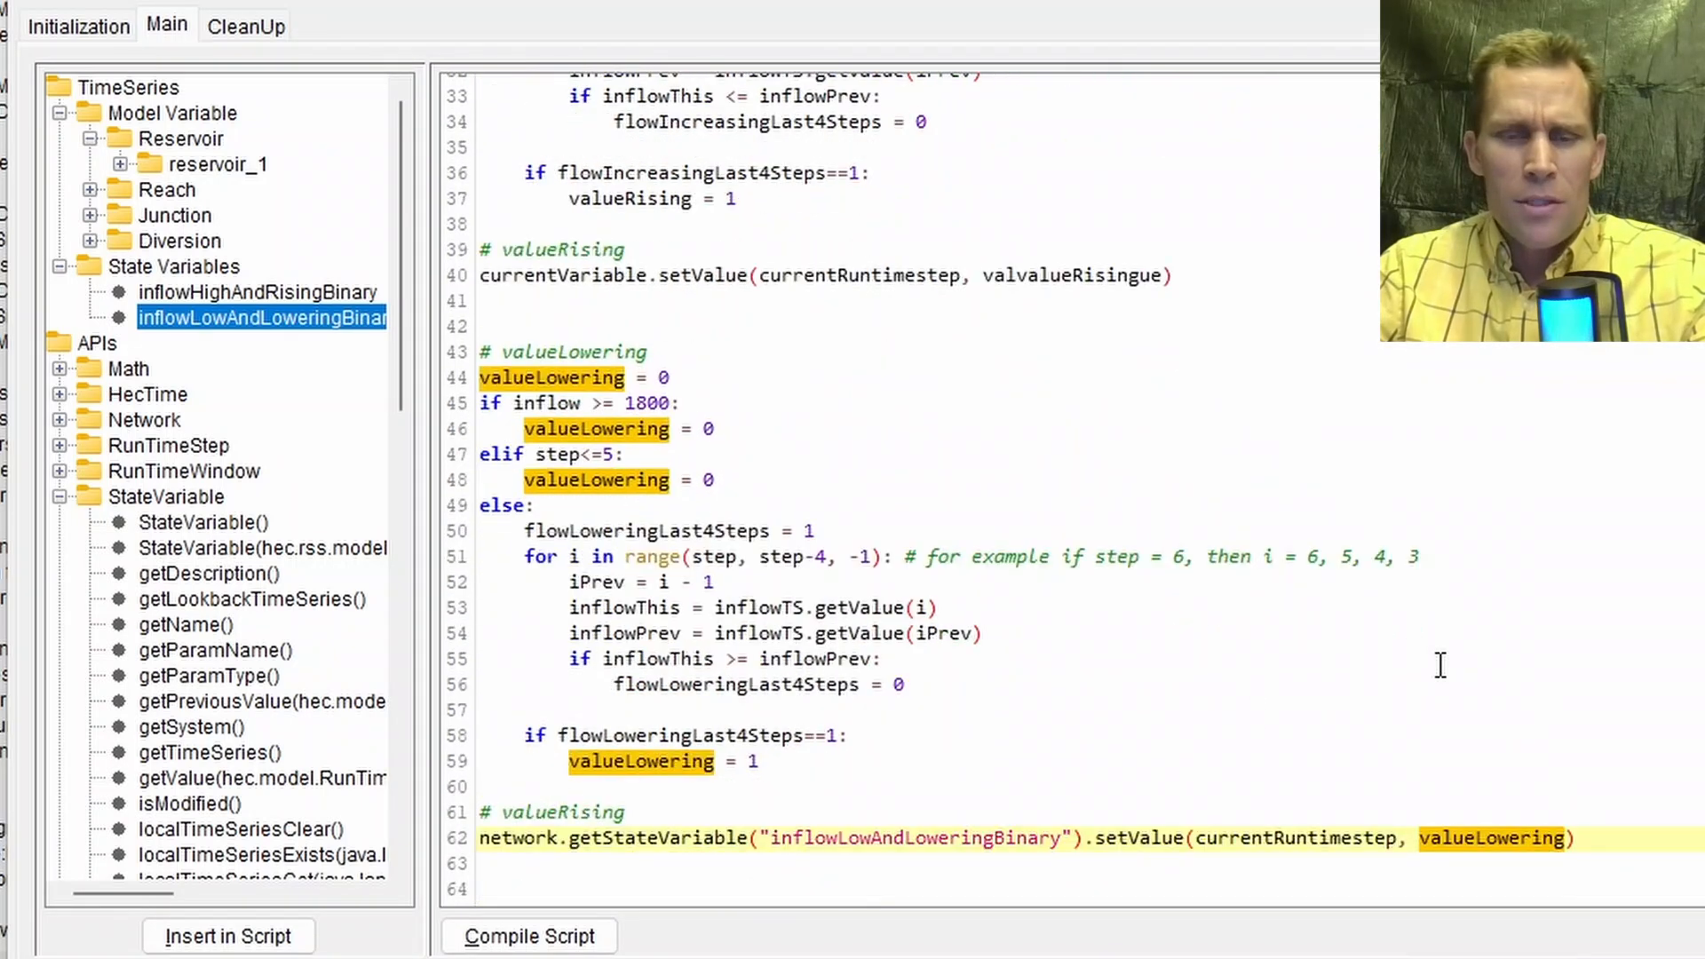
{"action": "left_click", "coordinate": [548, 939]}
{"action": "left_click", "coordinate": [998, 557]}
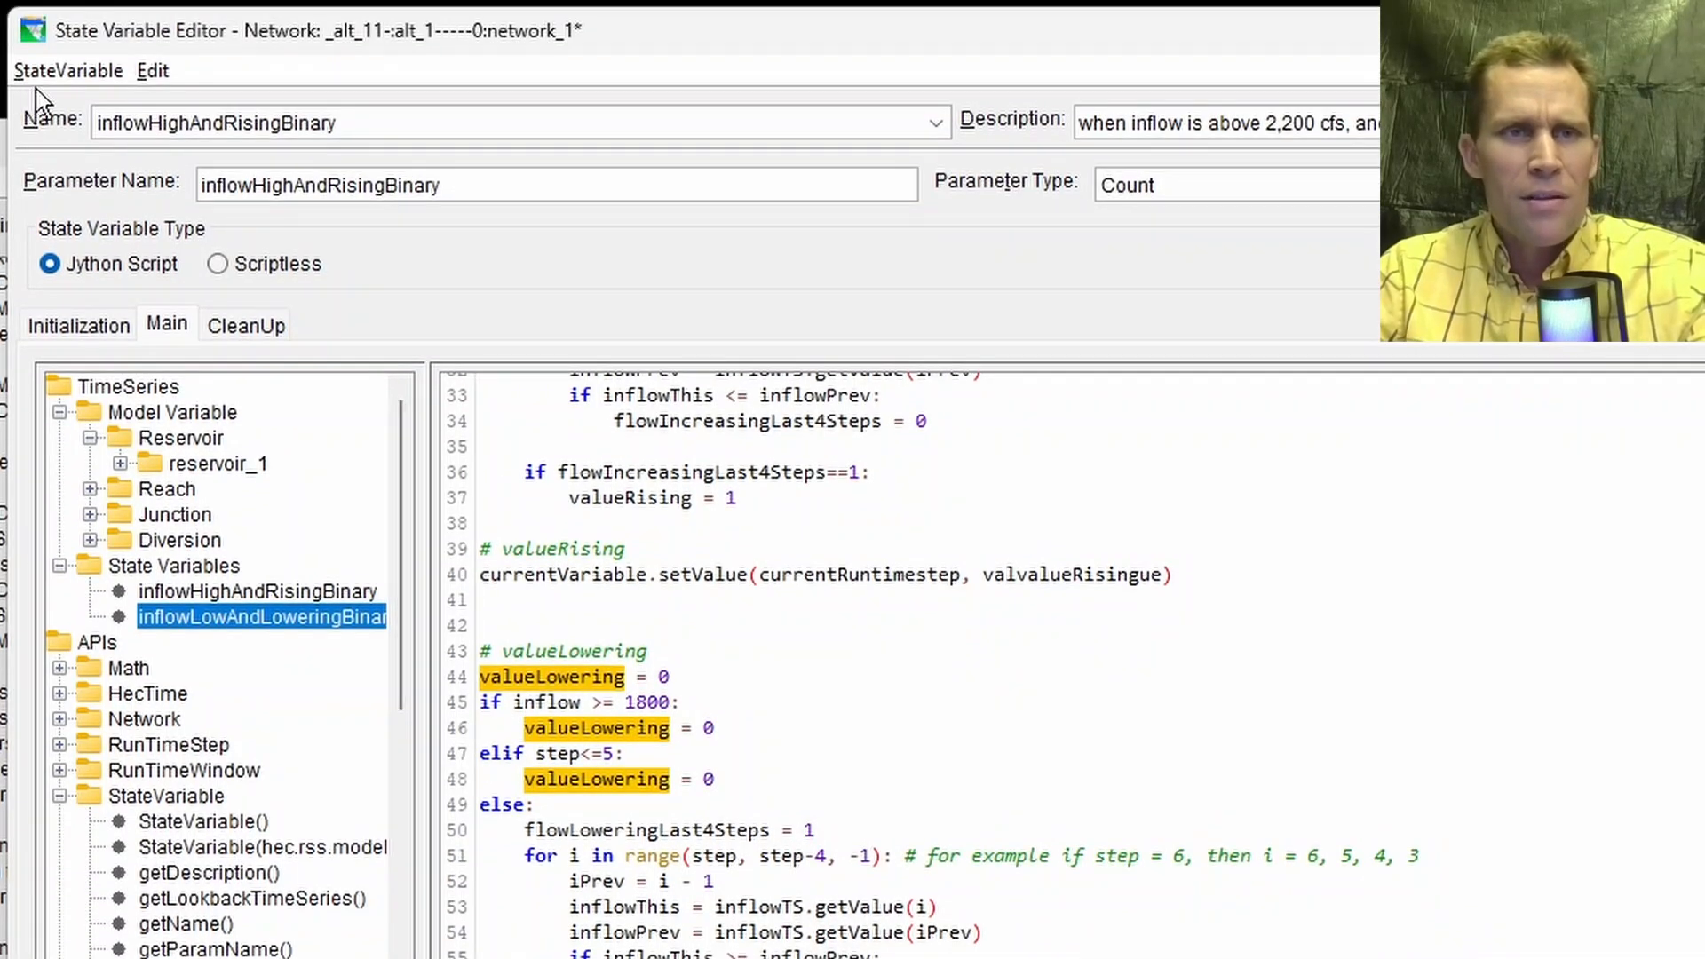
Step: Save the state variable and compute the STATE VARIABLES trial
{"action": "left_click", "coordinate": [89, 71]}
{"action": "left_click", "coordinate": [89, 141]}
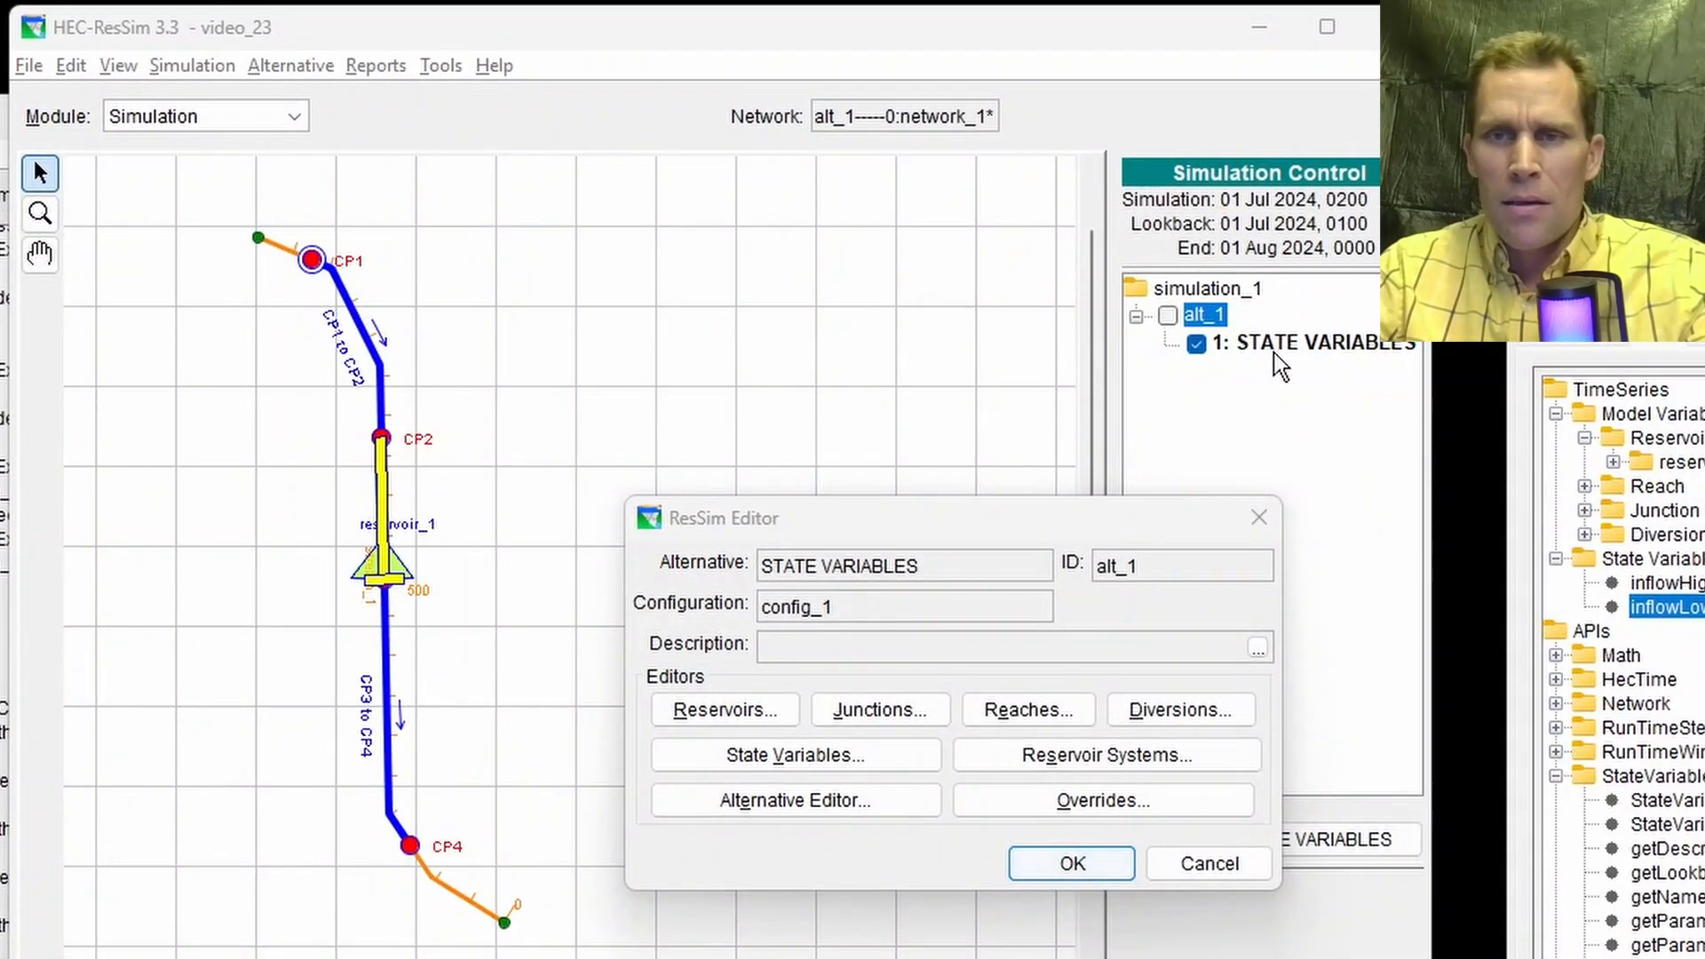
{"action": "right_click", "coordinate": [1273, 353]}
{"action": "left_click", "coordinate": [1330, 428]}
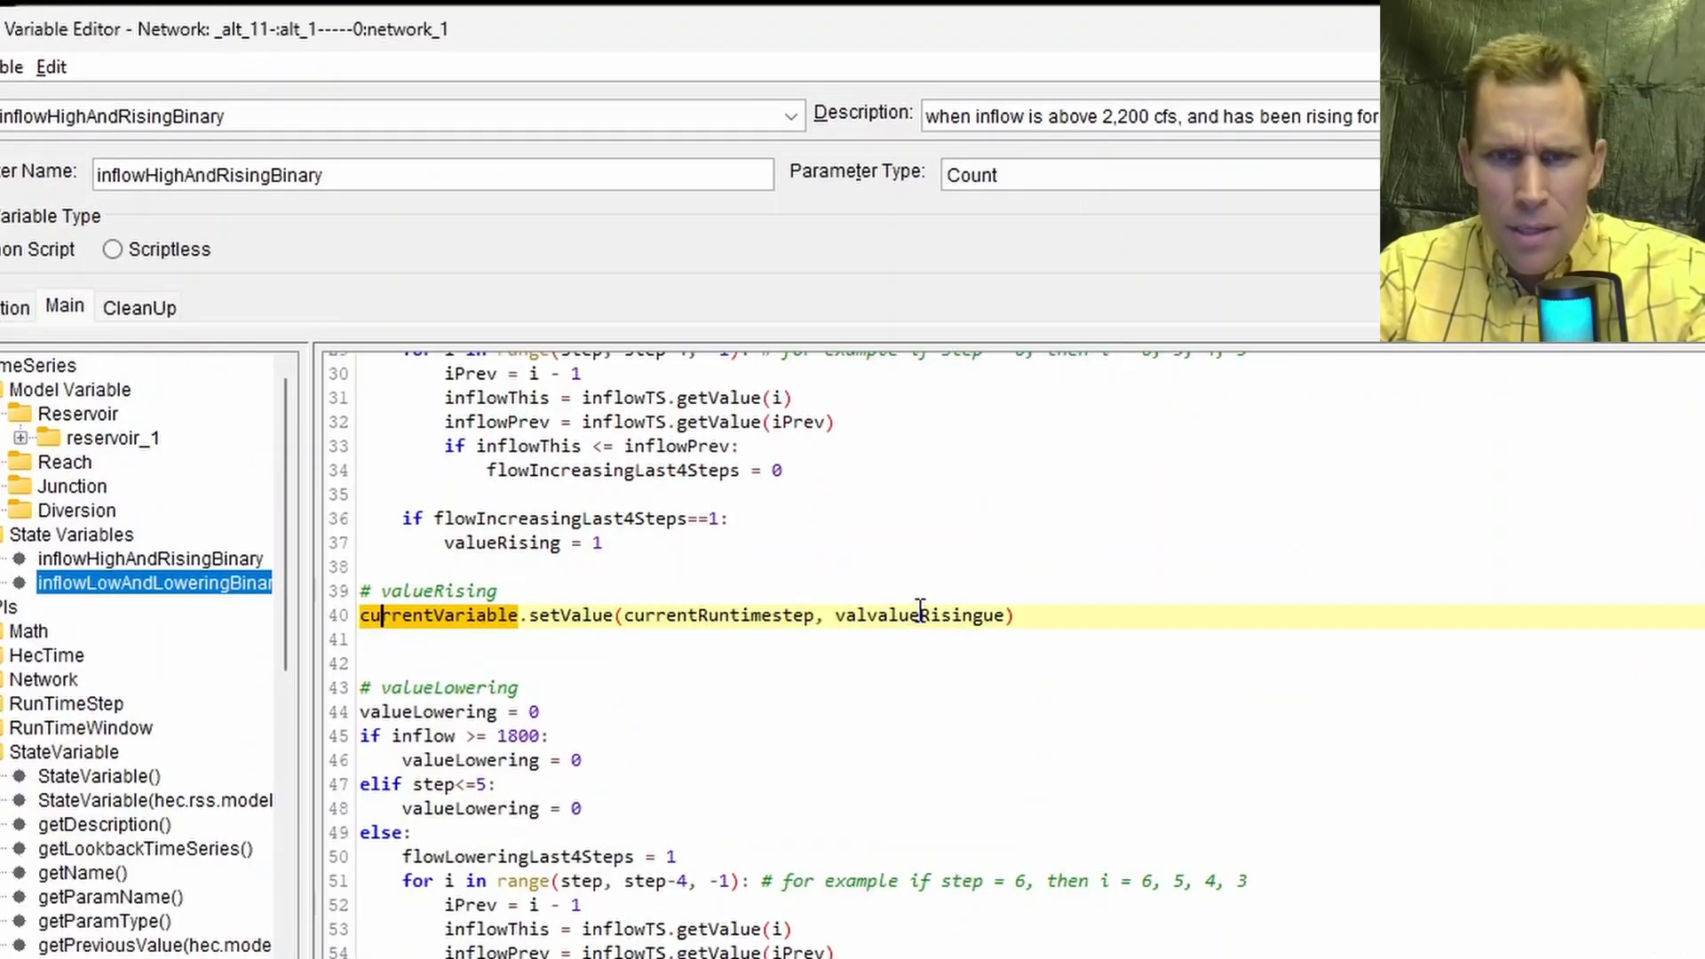
Step: Correct the misspelled valvalueRisingue to valueRising in the currentVariable.setValue call
{"action": "left_click", "coordinate": [920, 612]}
{"action": "scroll", "coordinate": [578, 752], "scroll_direction": "up", "scroll_amount": 3}
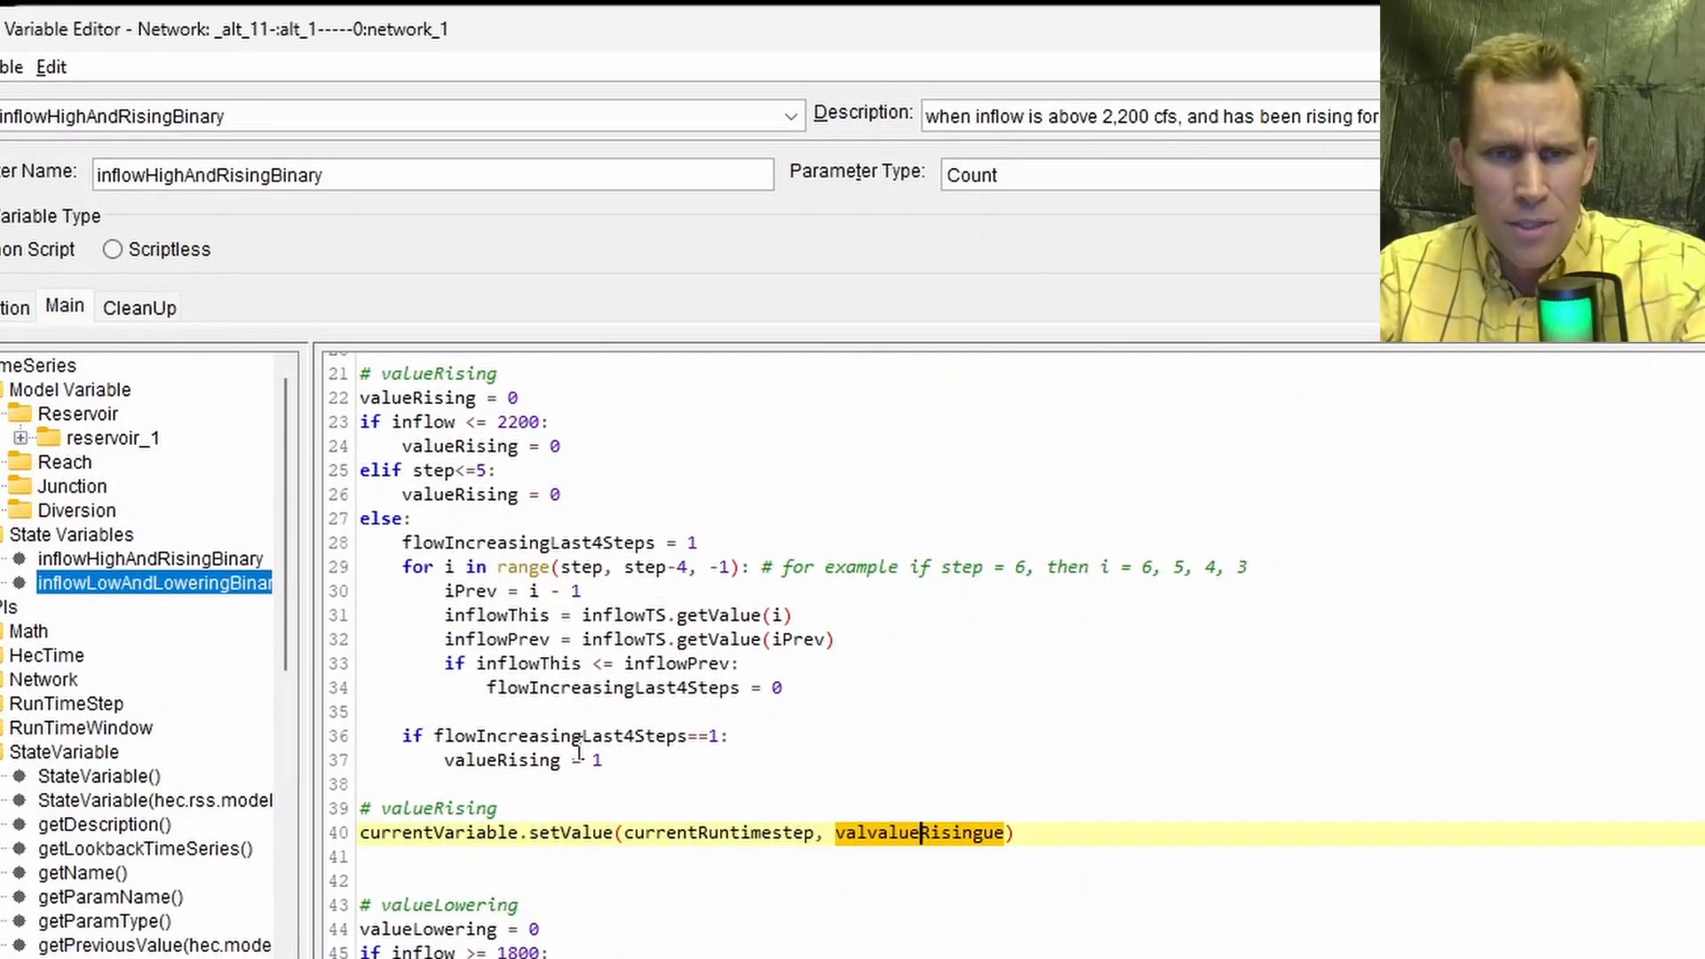
{"action": "double_click", "coordinate": [533, 761]}
{"action": "key", "text": "ctrl+c"}
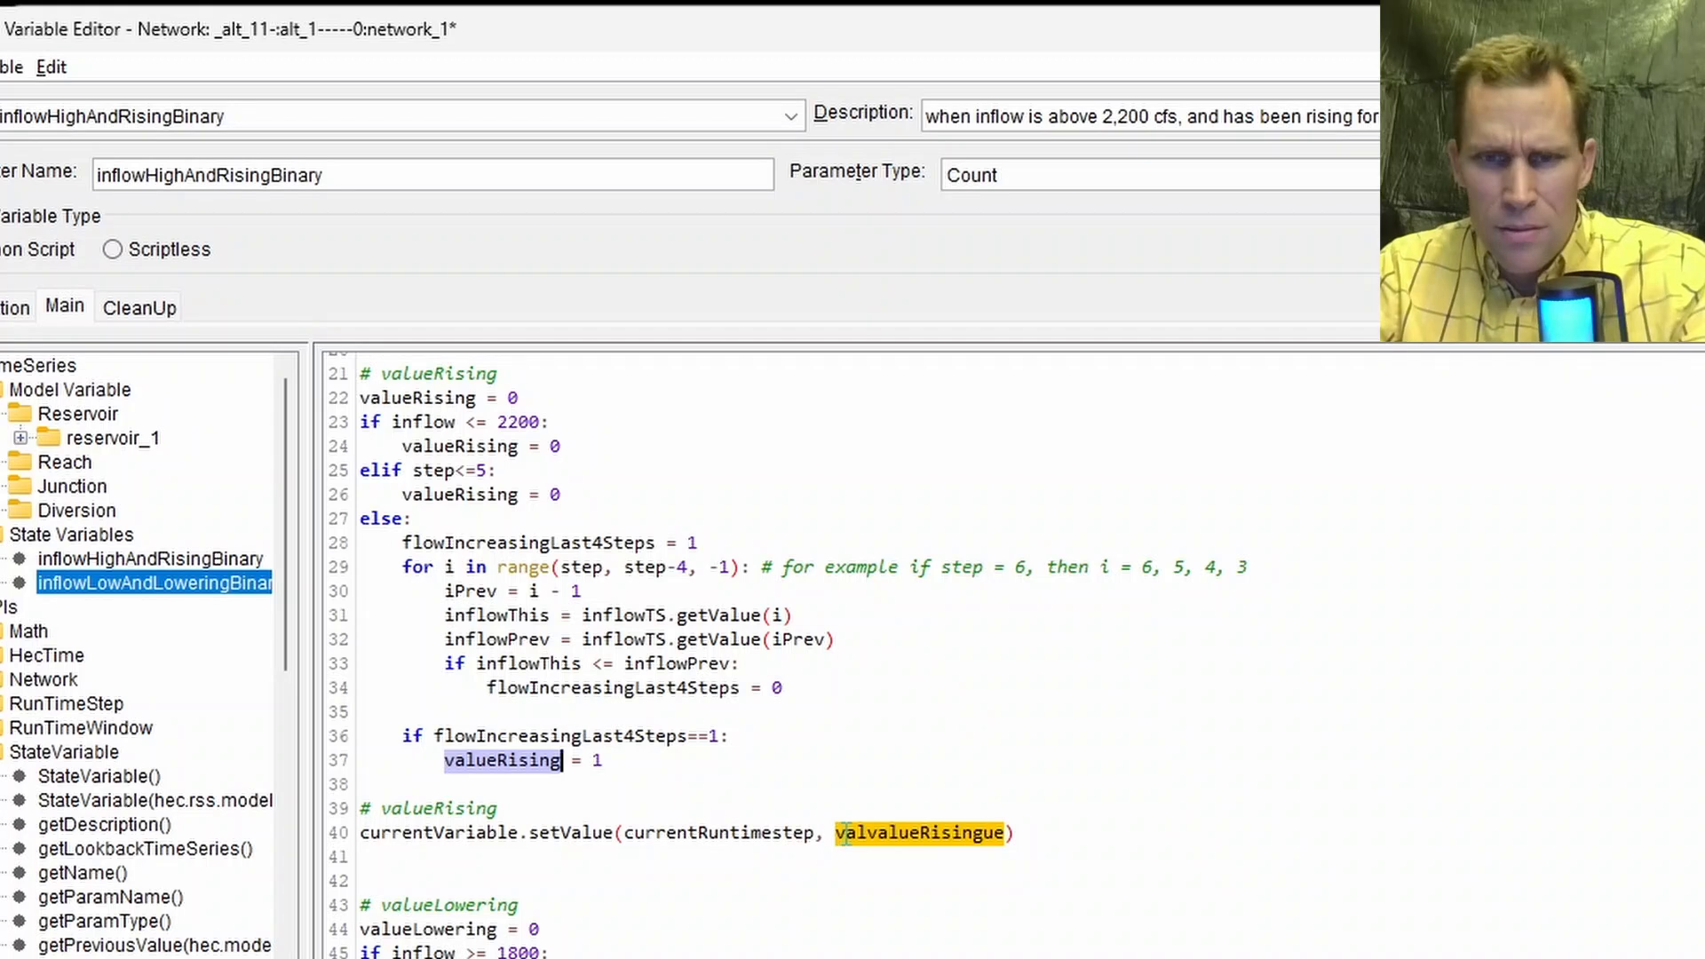
{"action": "double_click", "coordinate": [848, 833]}
{"action": "key", "text": "ctrl+v"}
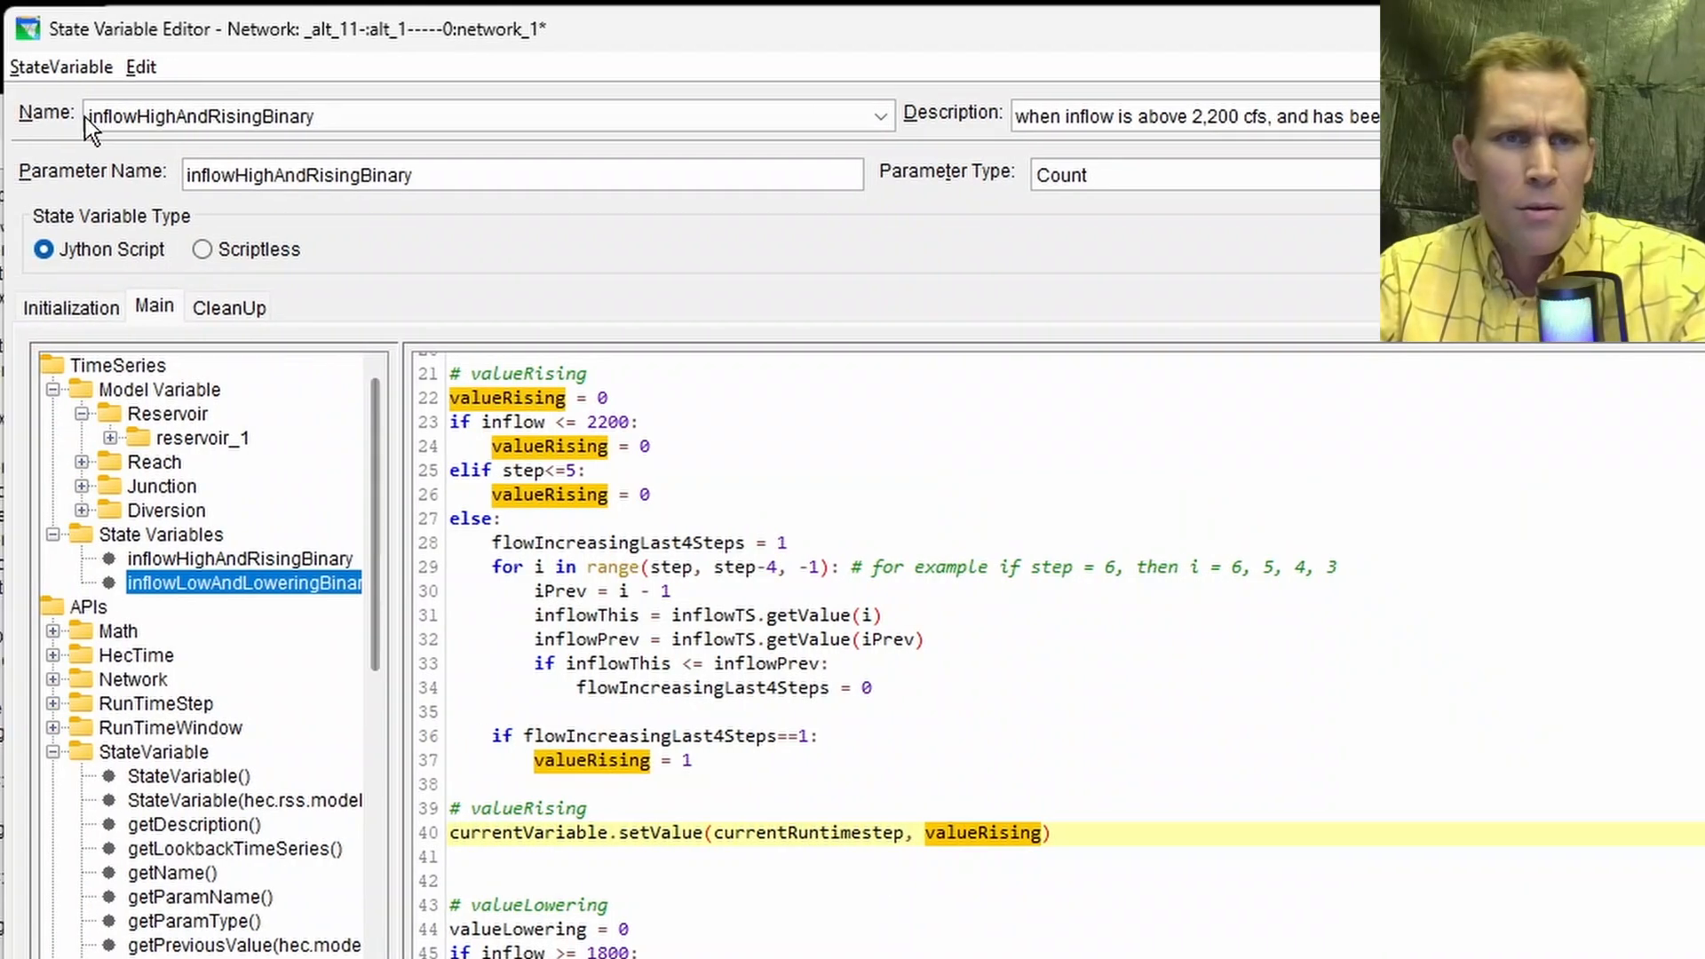
Step: Save the inflowHighAndRisingBinary state variable and compile its corrected script
{"action": "left_click", "coordinate": [56, 69]}
{"action": "left_click", "coordinate": [78, 132]}
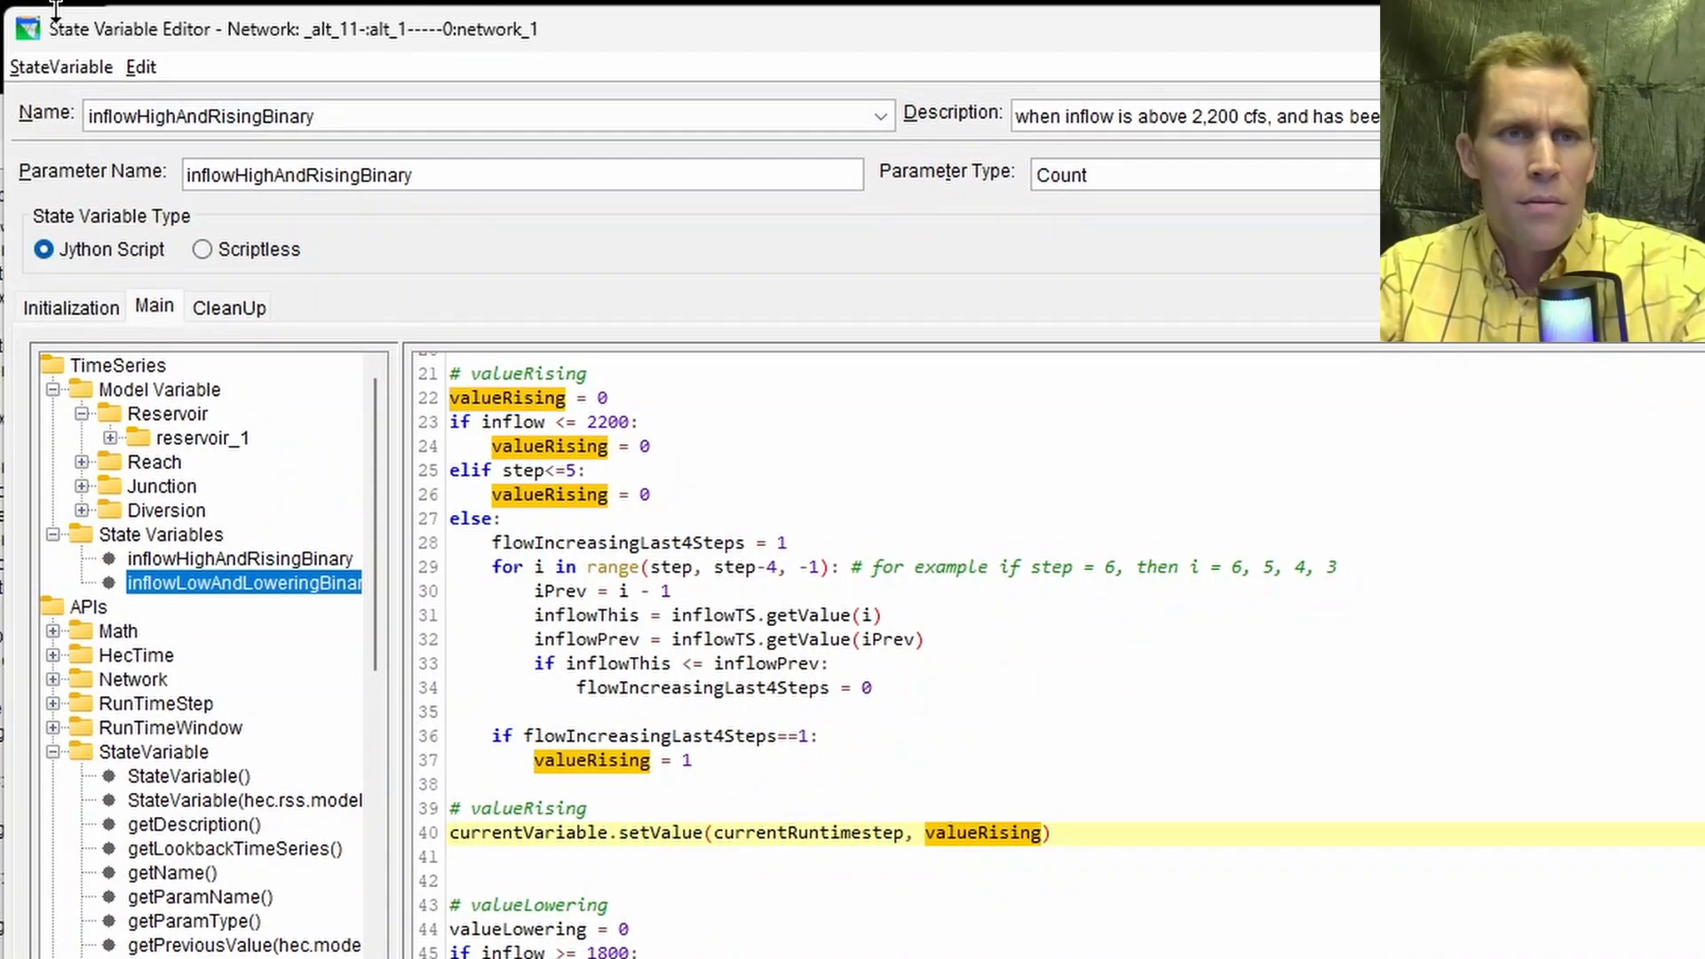
{"action": "left_click", "coordinate": [533, 857]}
{"action": "left_click", "coordinate": [508, 918]}
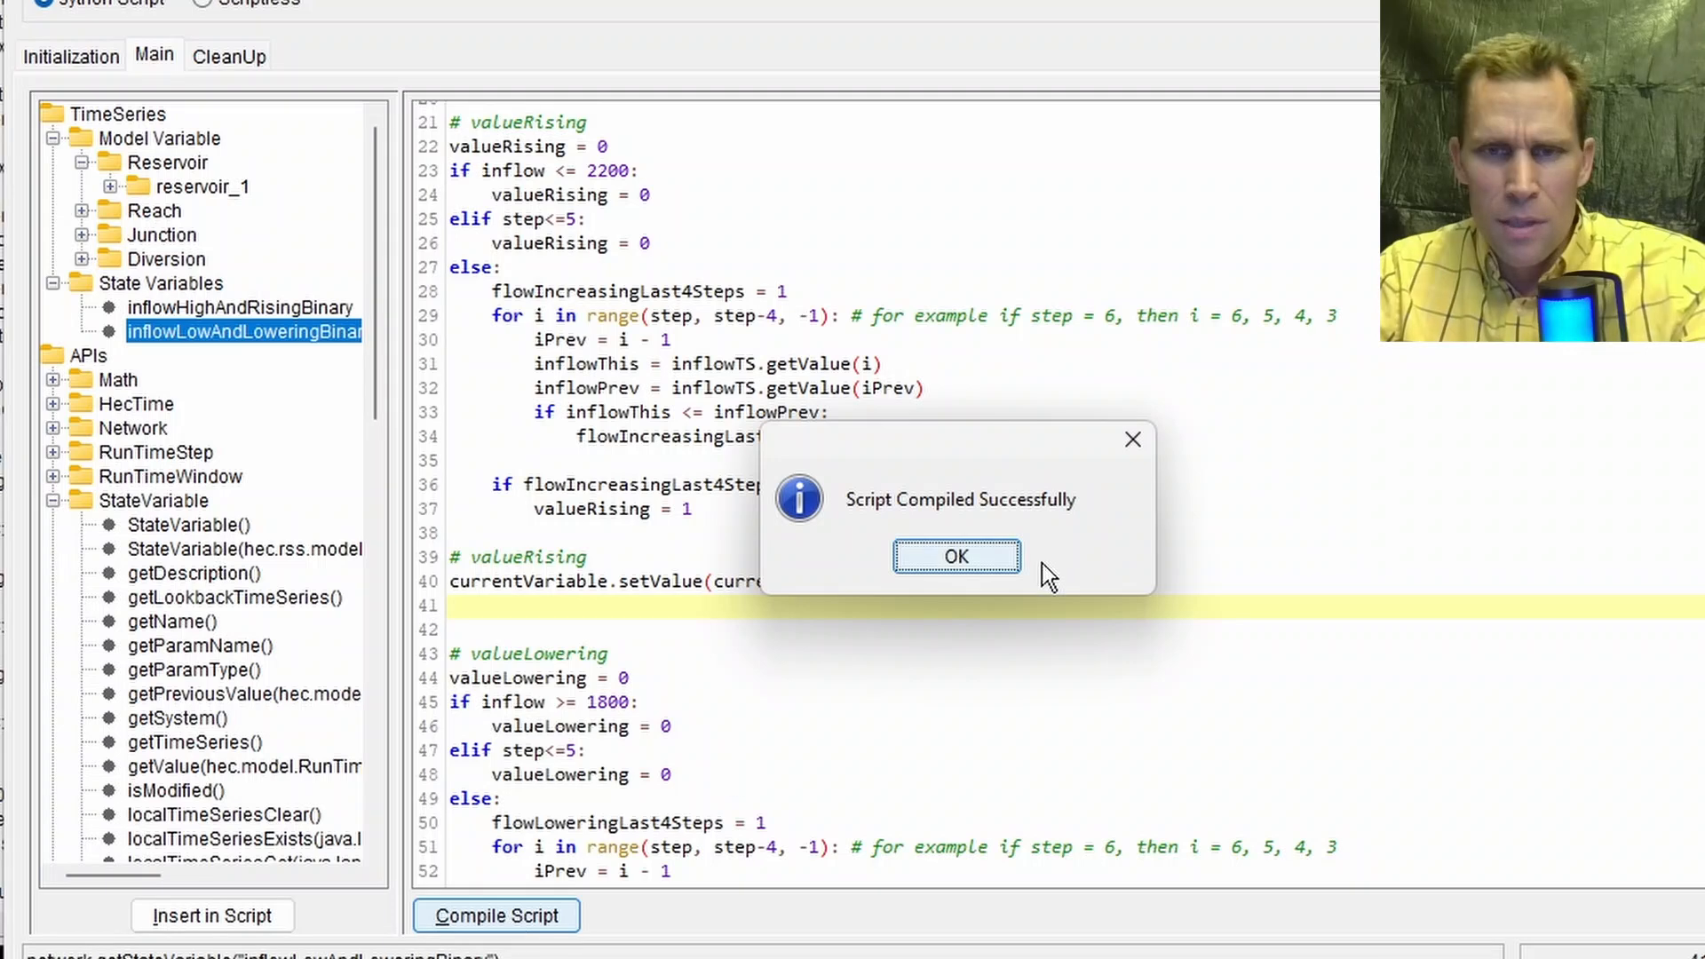
{"action": "left_click", "coordinate": [963, 569]}
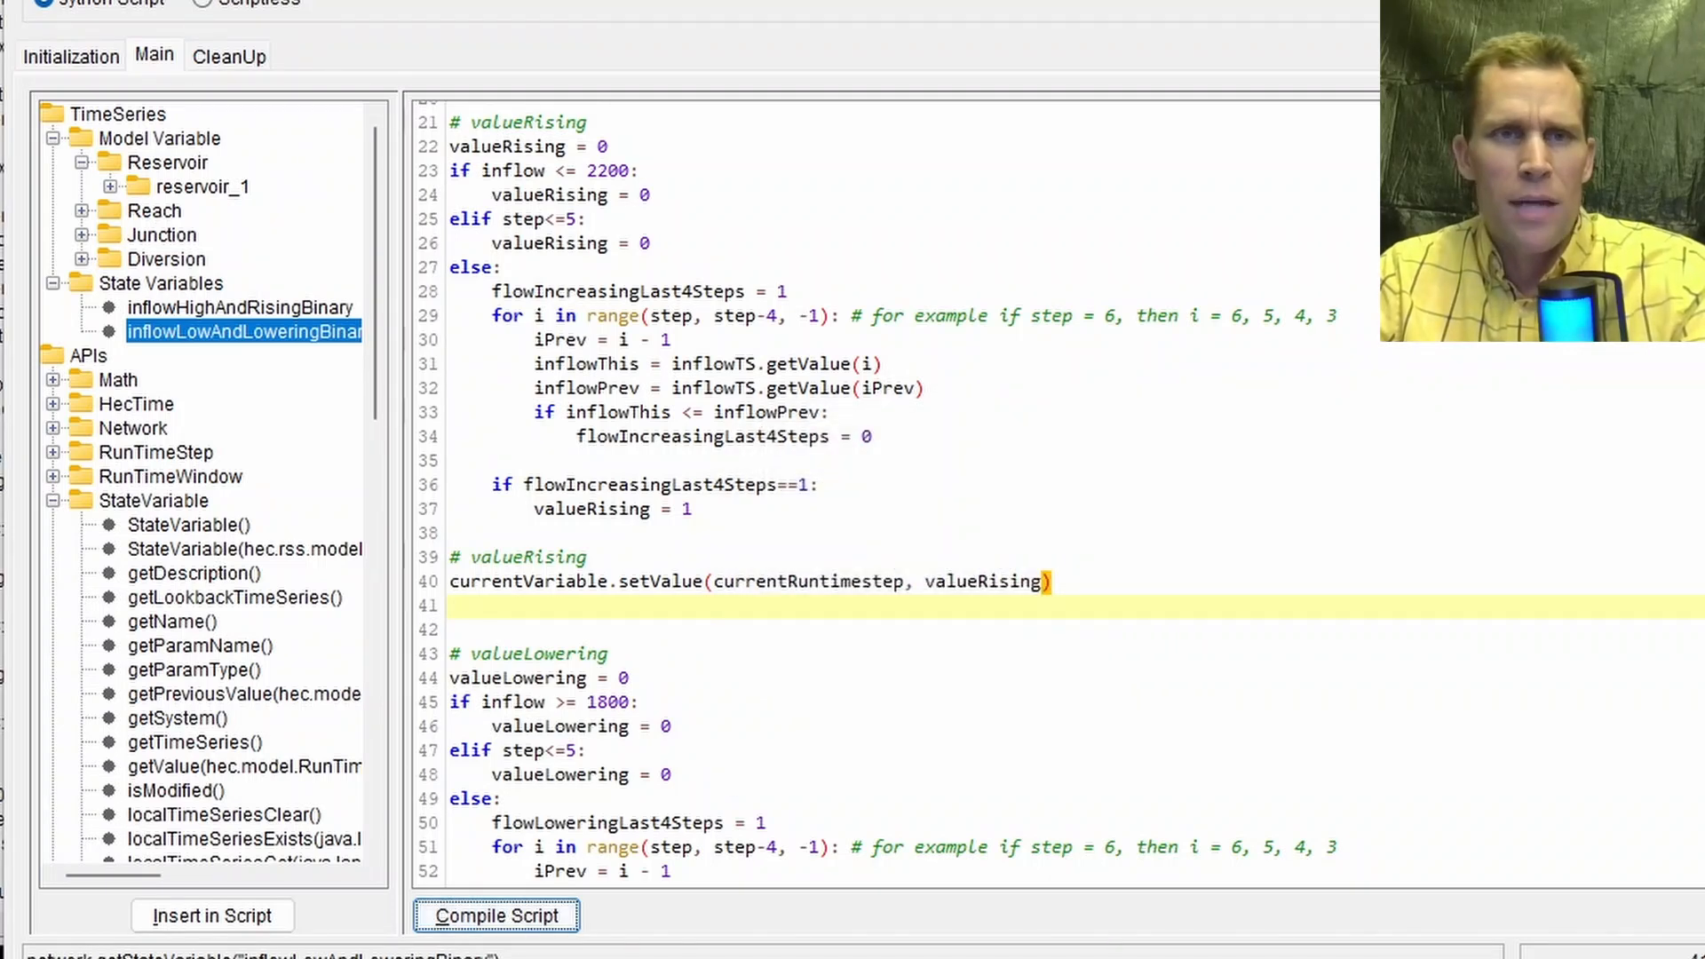
Step: Compute the STATE VARIABLES trial with the corrected script, running the computation twice
{"action": "left_click_drag", "start_coordinate": [169, 4], "coordinate": [1647, 58]}
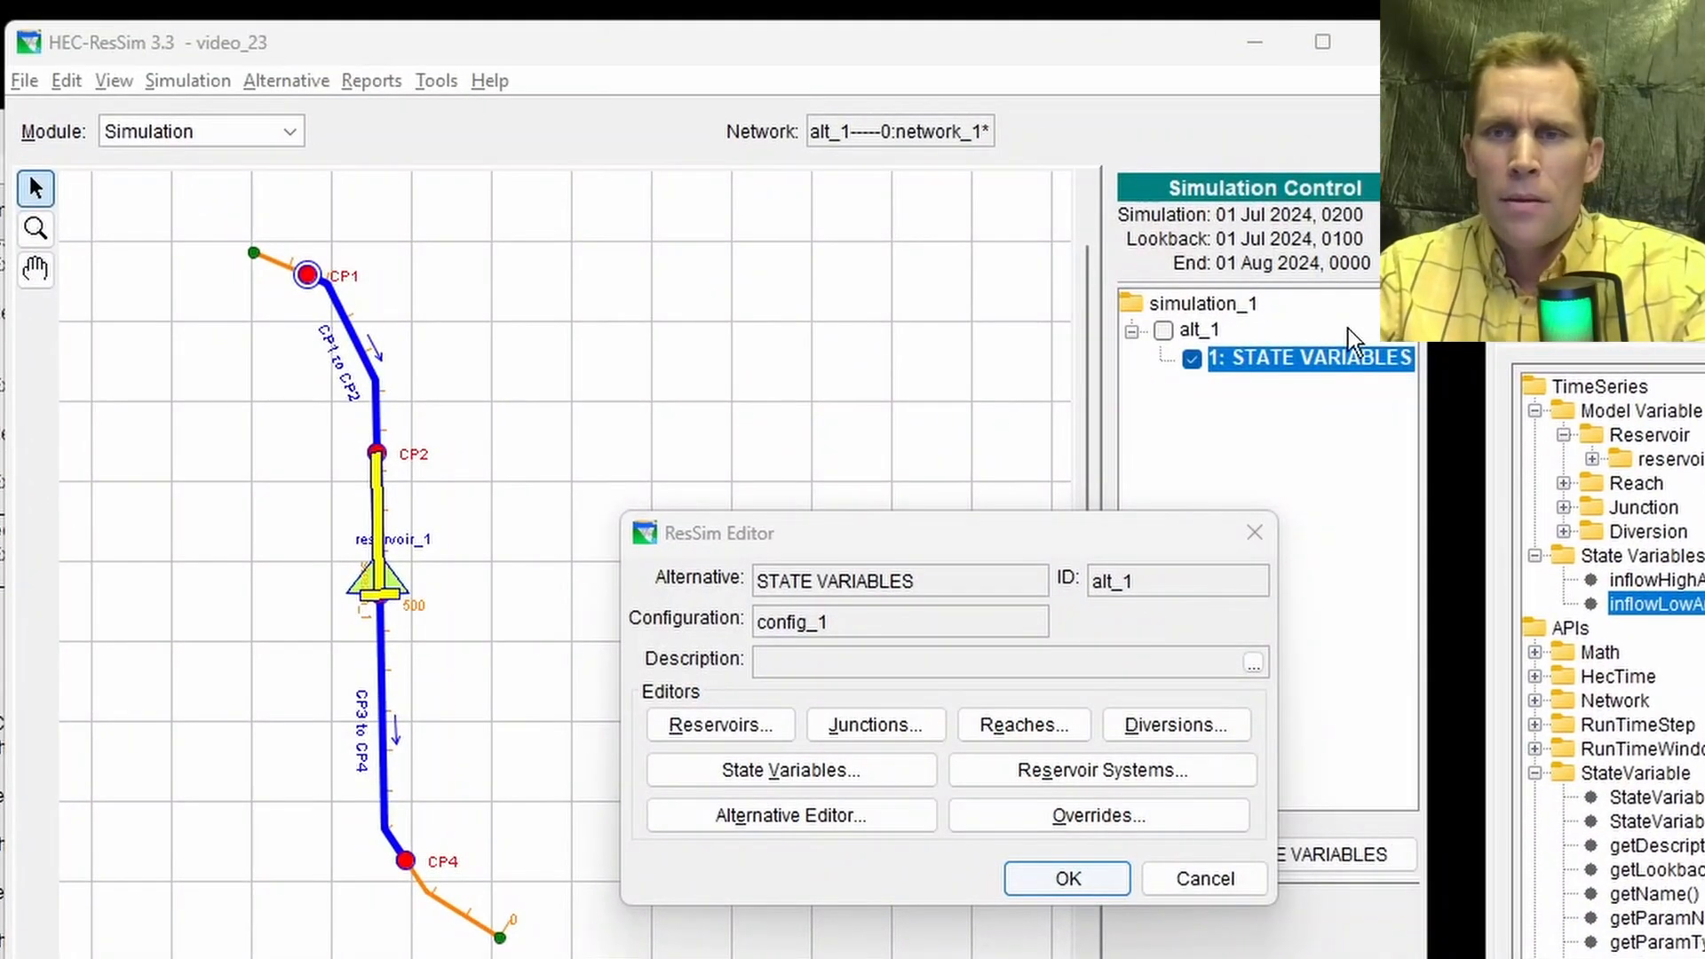
{"action": "right_click", "coordinate": [1309, 359]}
{"action": "left_click", "coordinate": [1372, 429]}
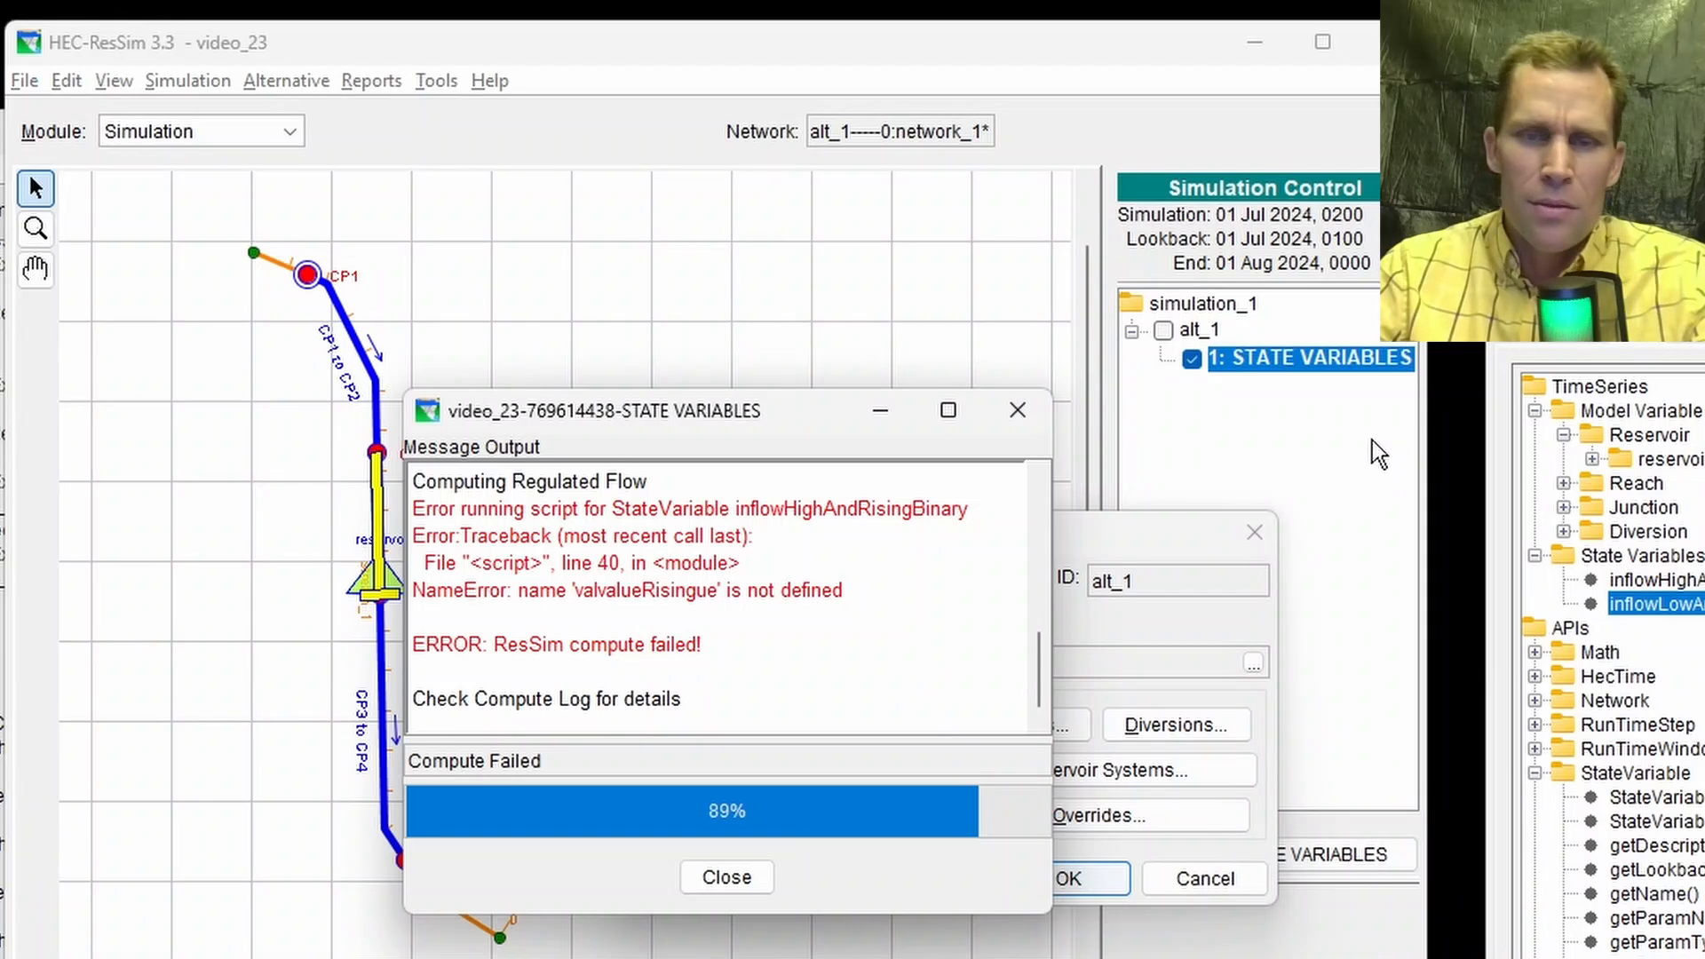
{"action": "left_click", "coordinate": [727, 877]}
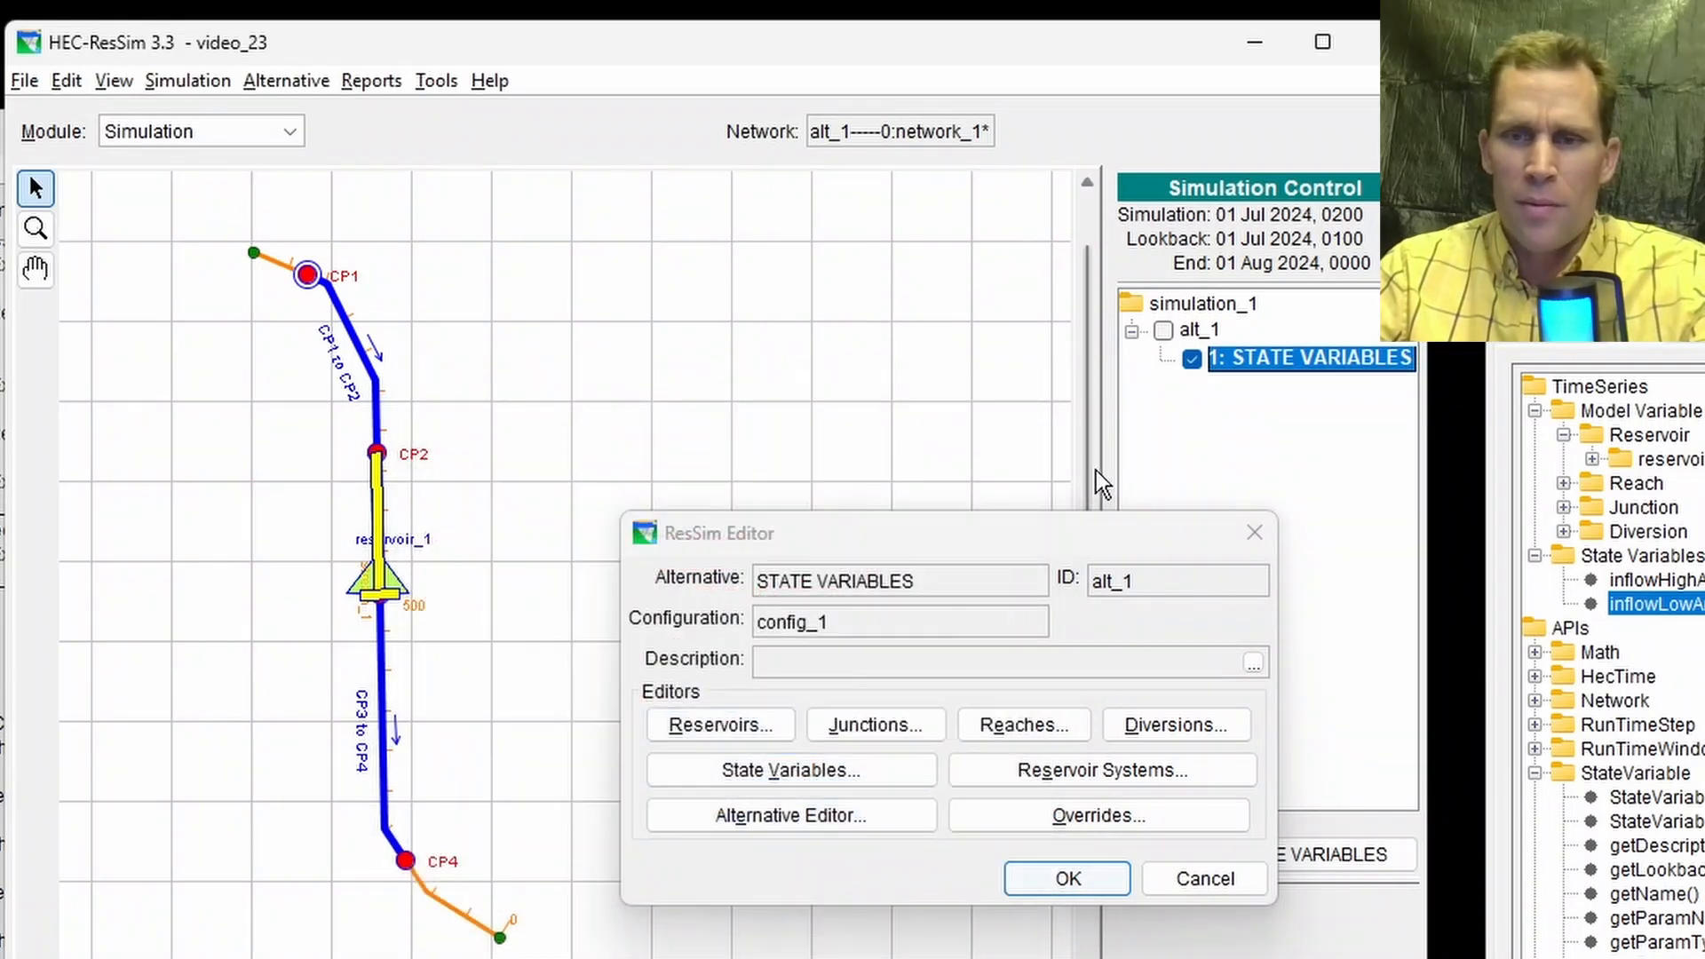
{"action": "right_click", "coordinate": [1318, 357]}
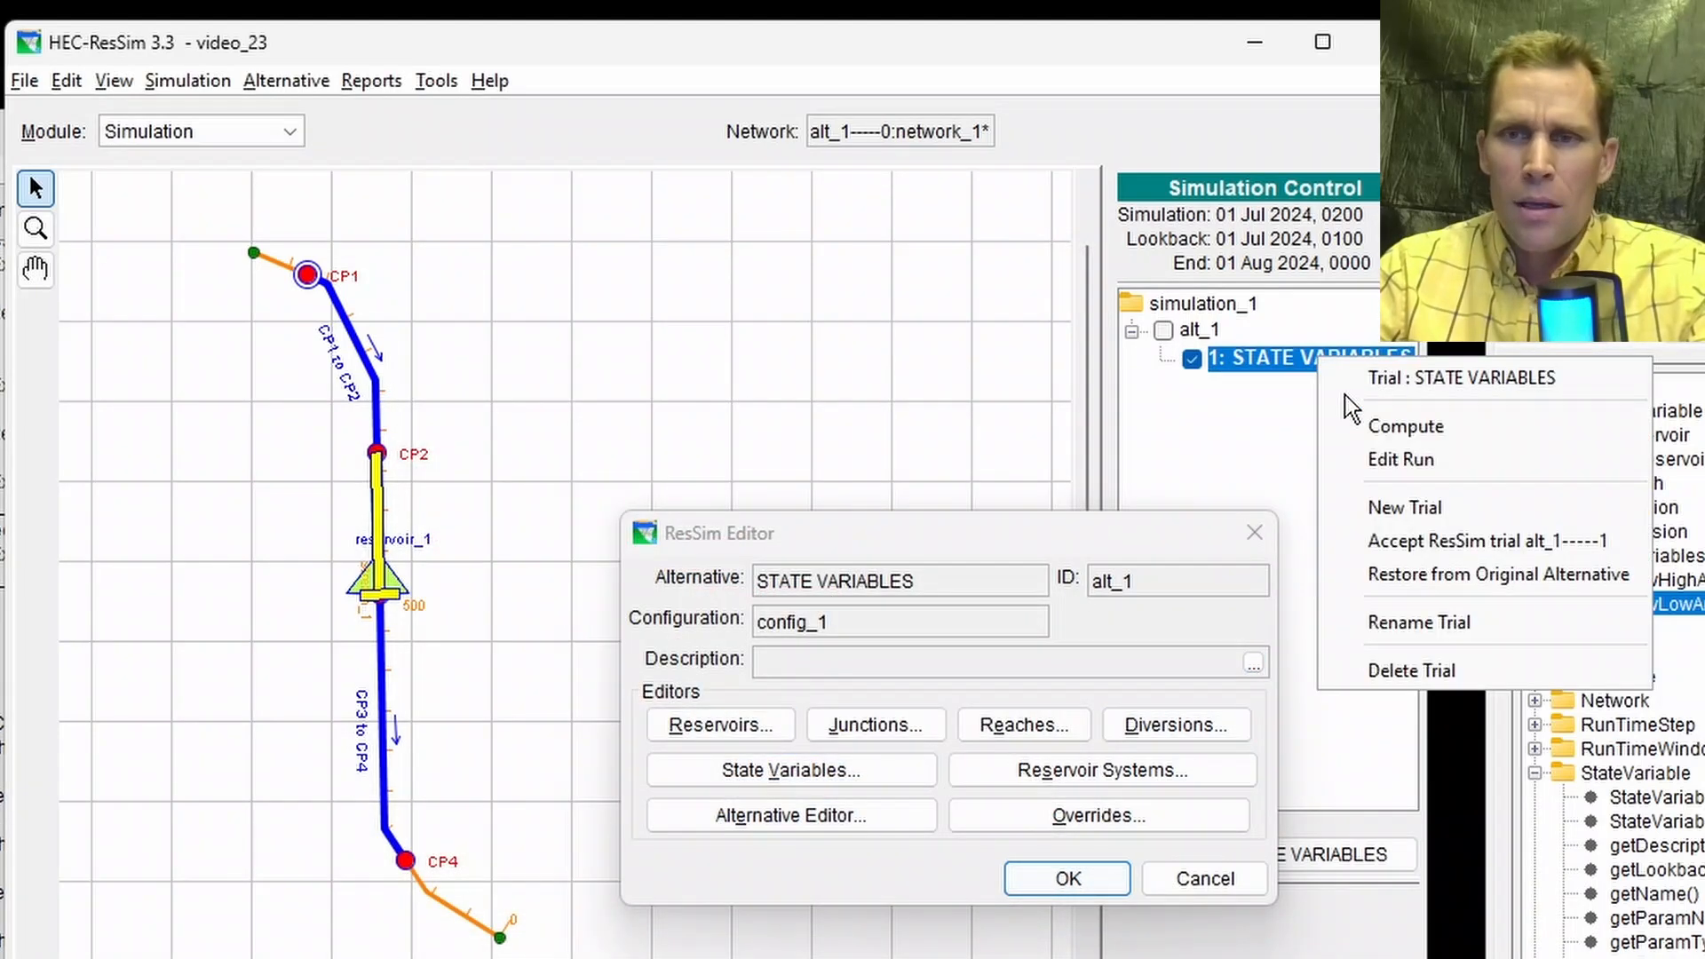
{"action": "left_click", "coordinate": [1384, 423]}
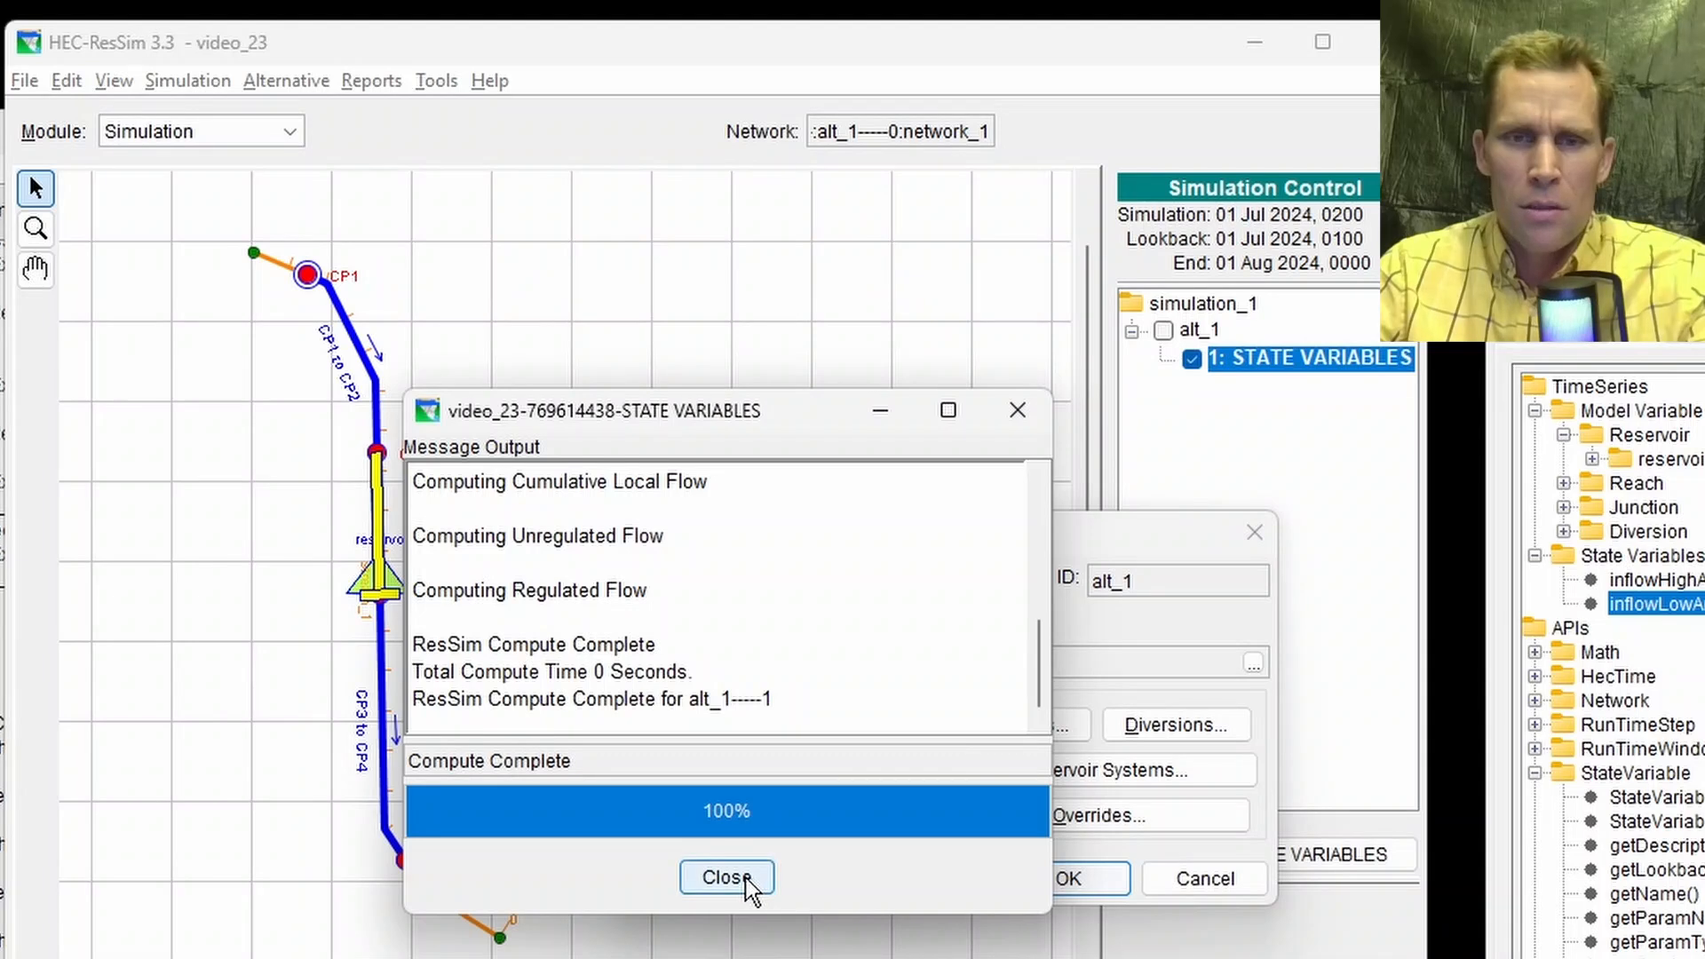
{"action": "left_click", "coordinate": [727, 877]}
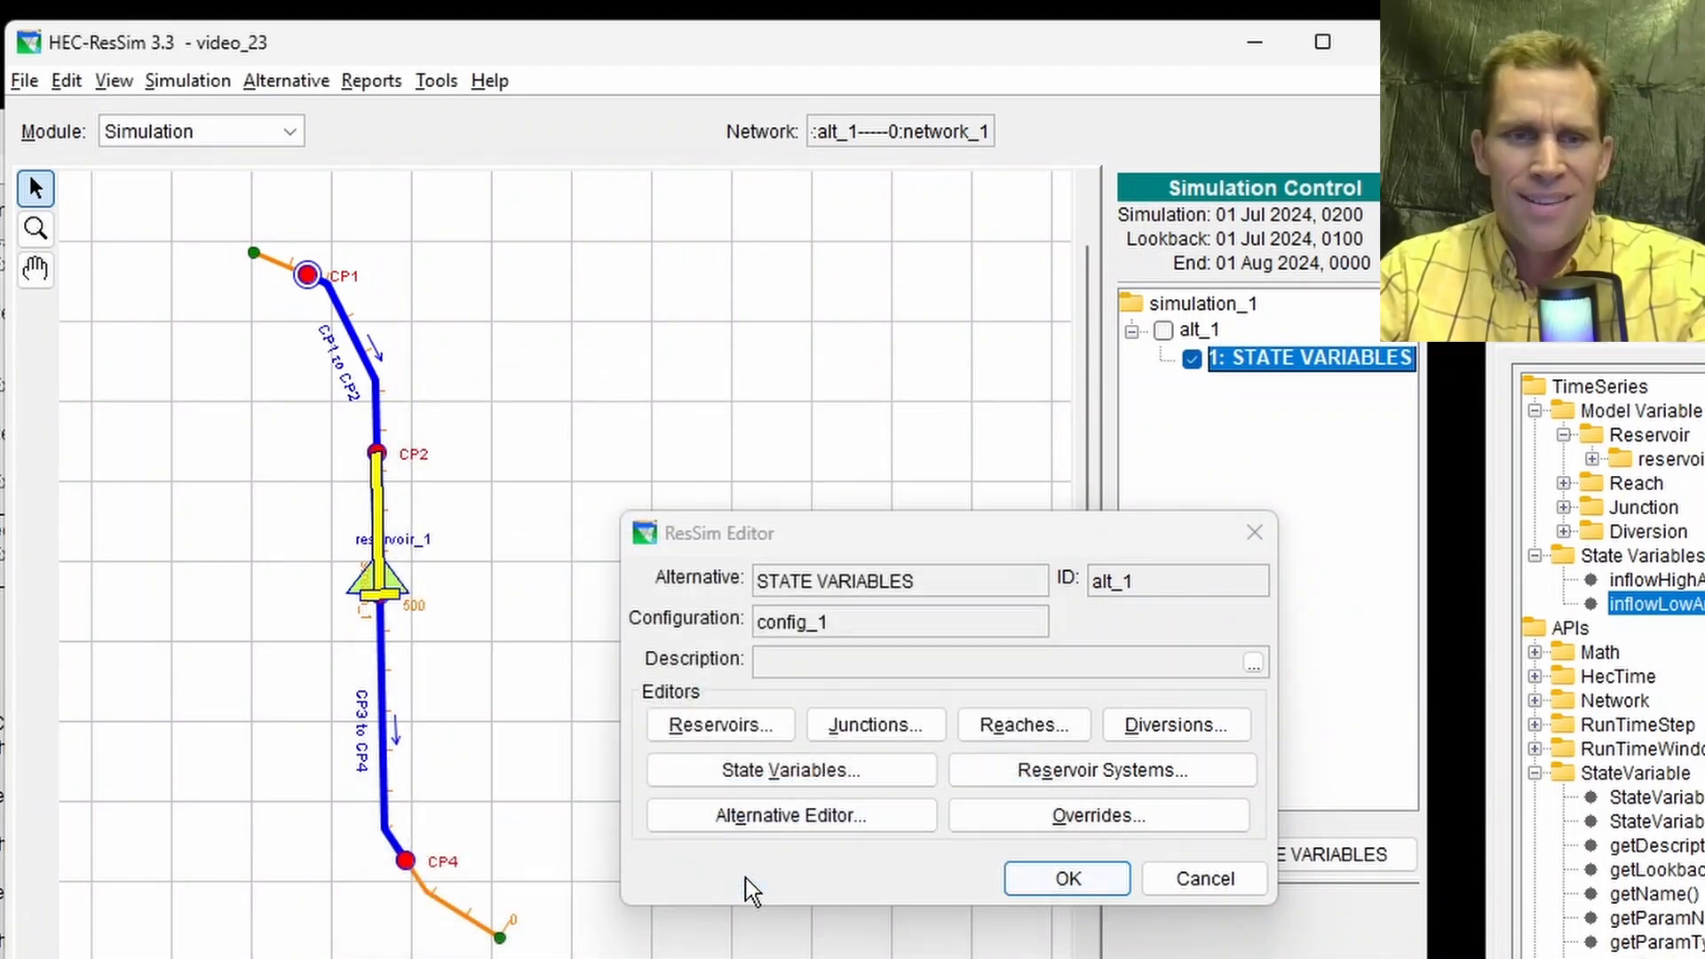
Step: Open the simulation results in HEC-DSSVue and filter the records by C part INFLOWLOWANDLOWERINGBINARY
{"action": "left_click", "coordinate": [372, 80]}
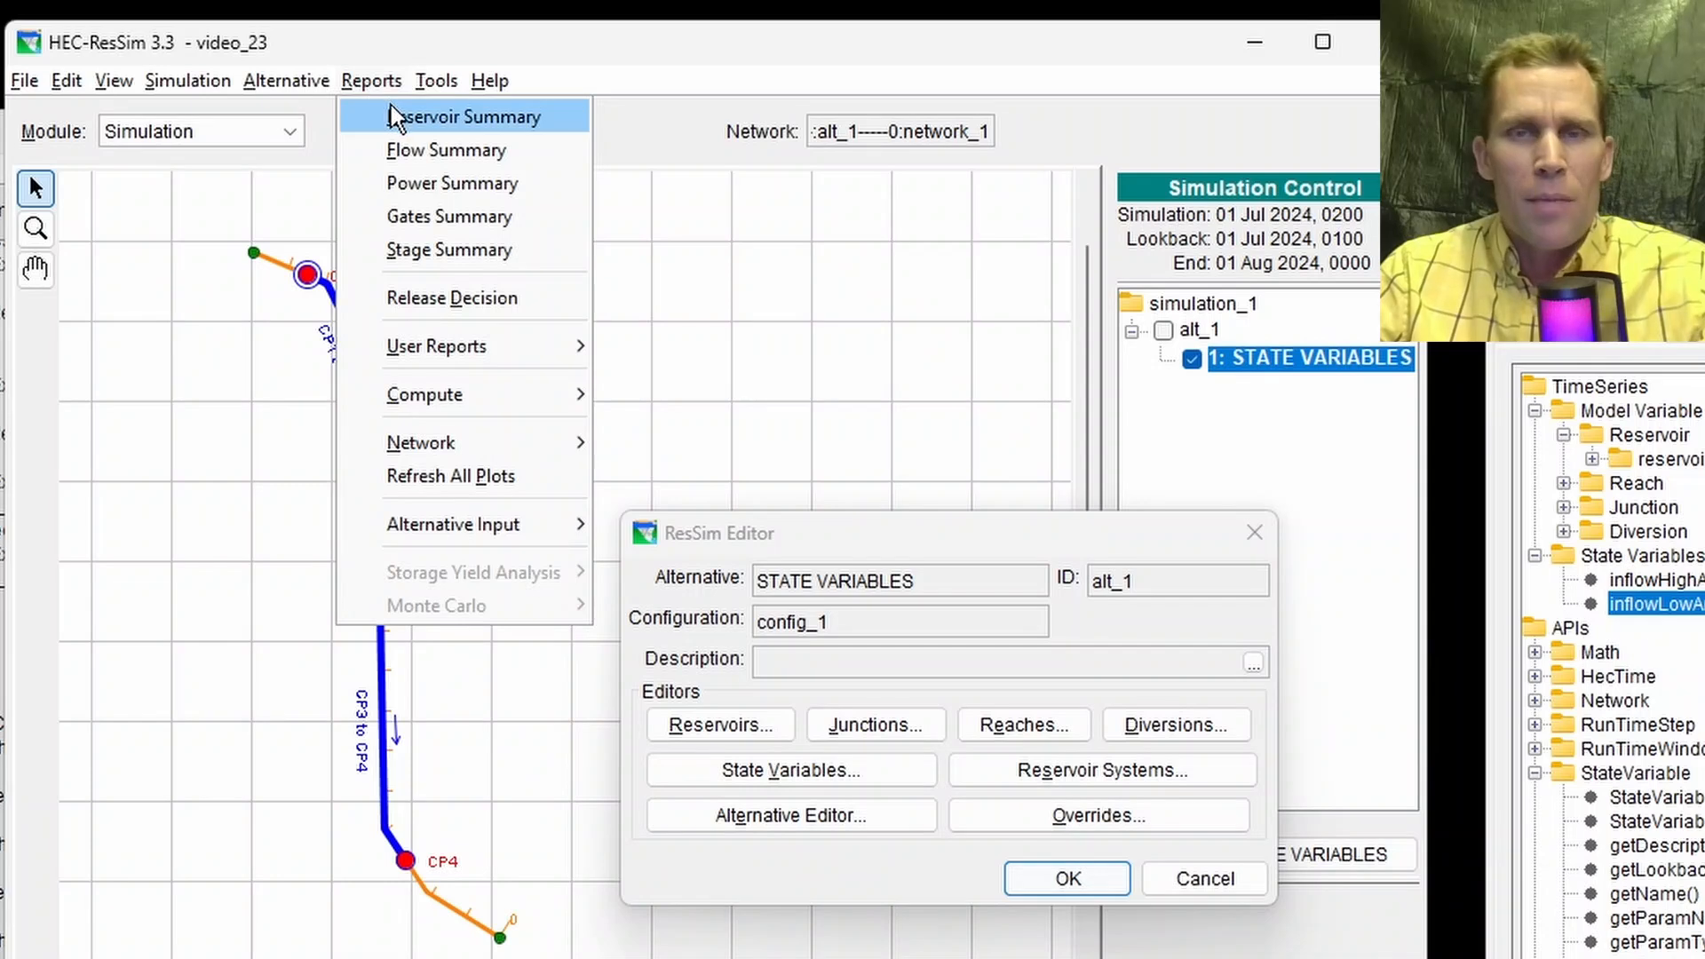
{"action": "mouse_move", "coordinate": [444, 78]}
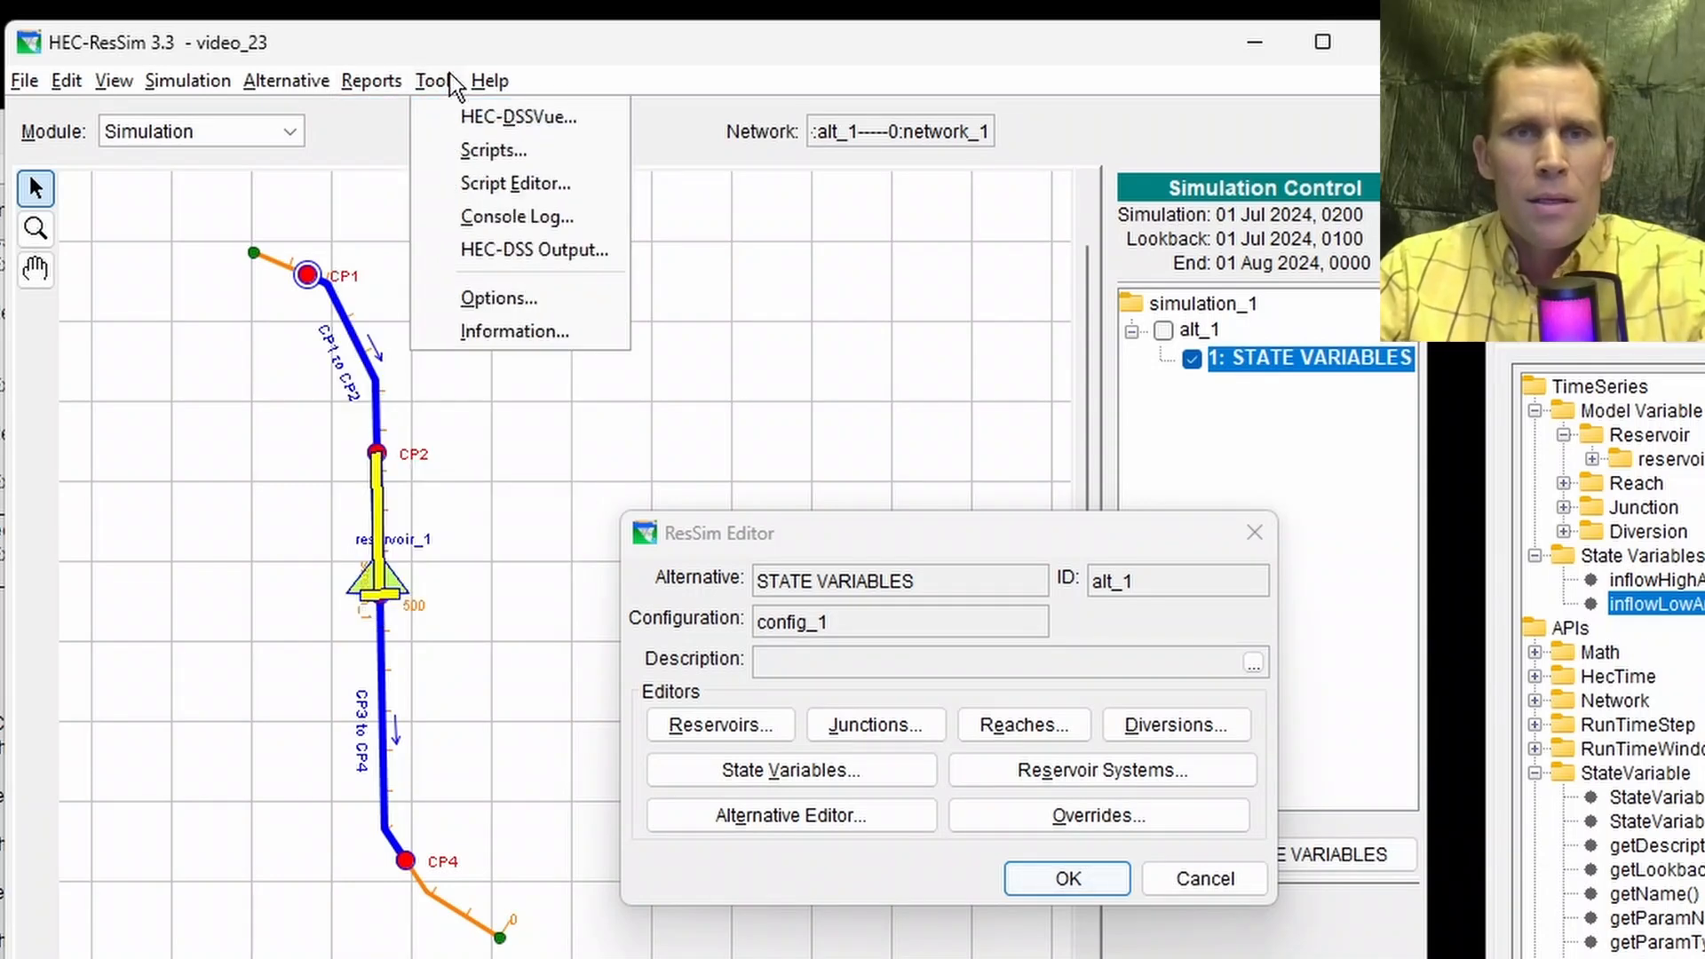
{"action": "left_click", "coordinate": [485, 120]}
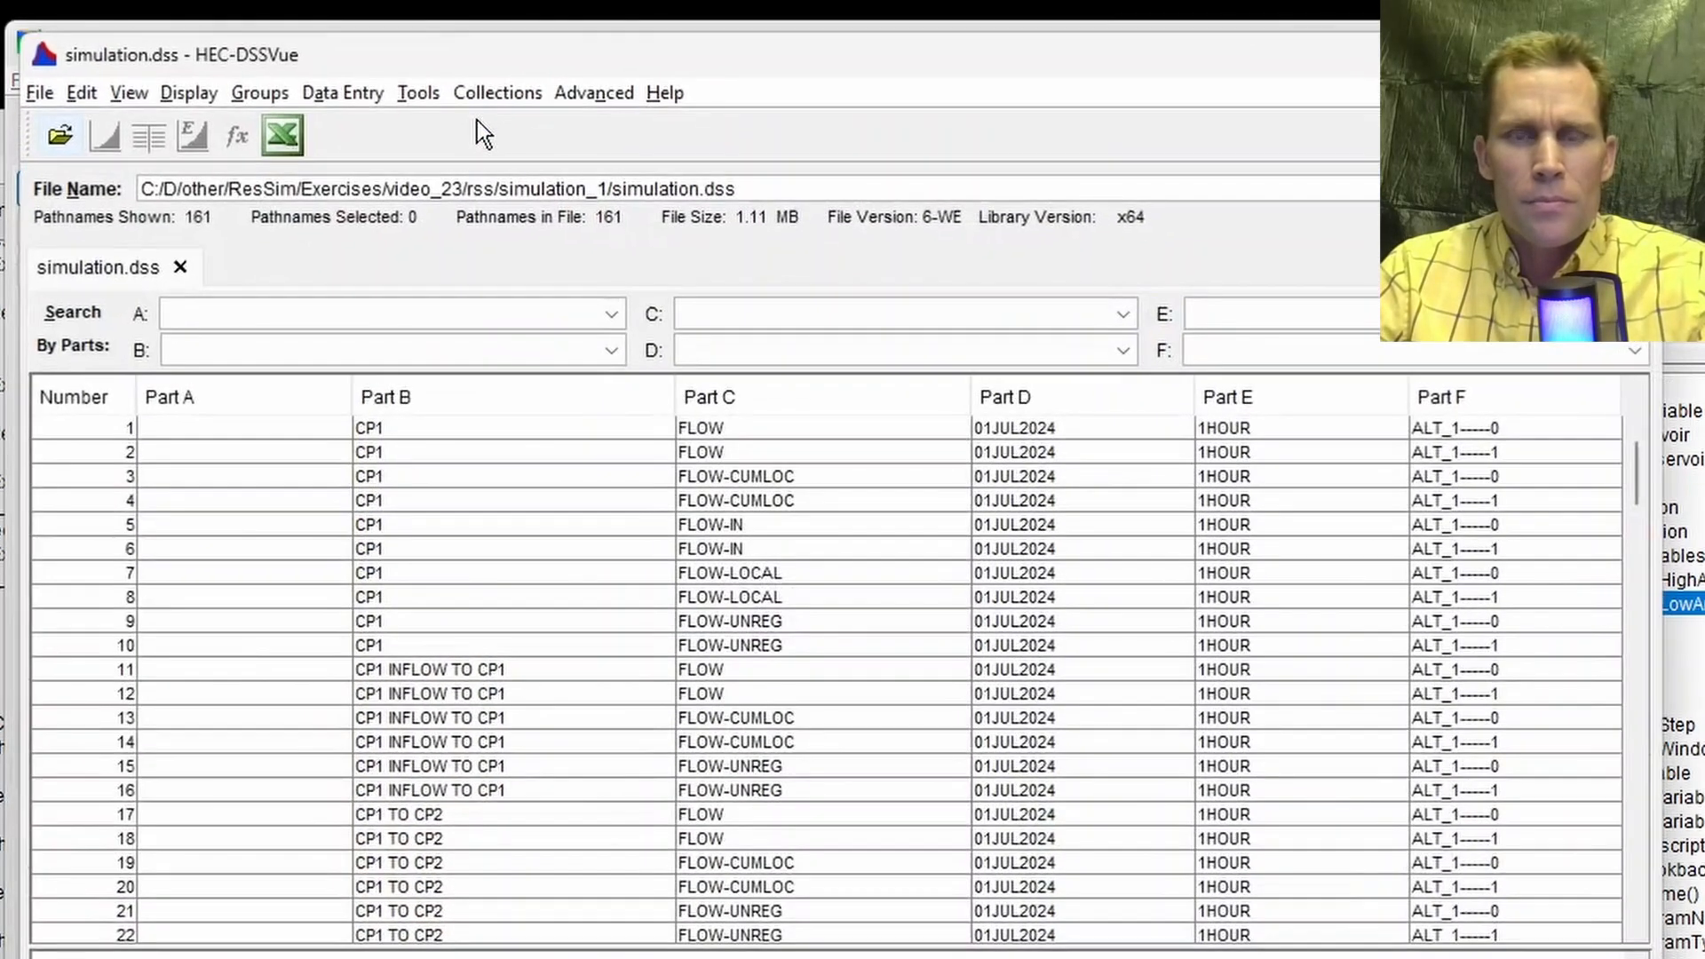
{"action": "left_click", "coordinate": [730, 308]}
{"action": "scroll", "coordinate": [883, 487], "scroll_direction": "down", "scroll_amount": 4}
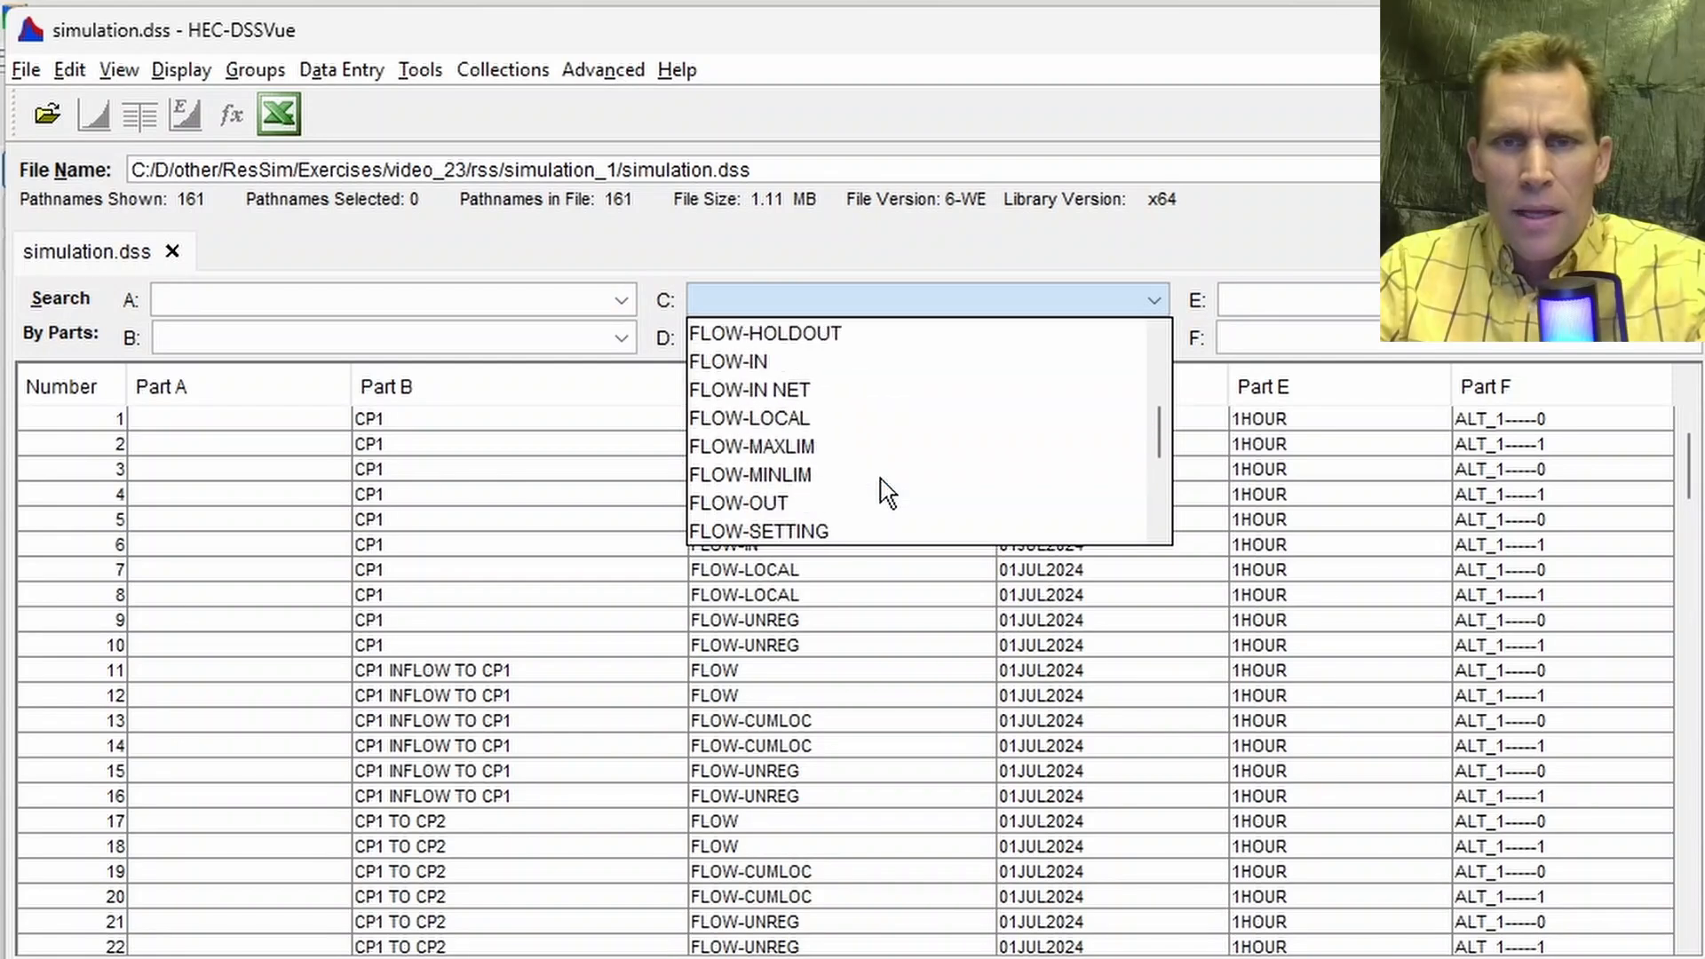
{"action": "left_click", "coordinate": [884, 527]}
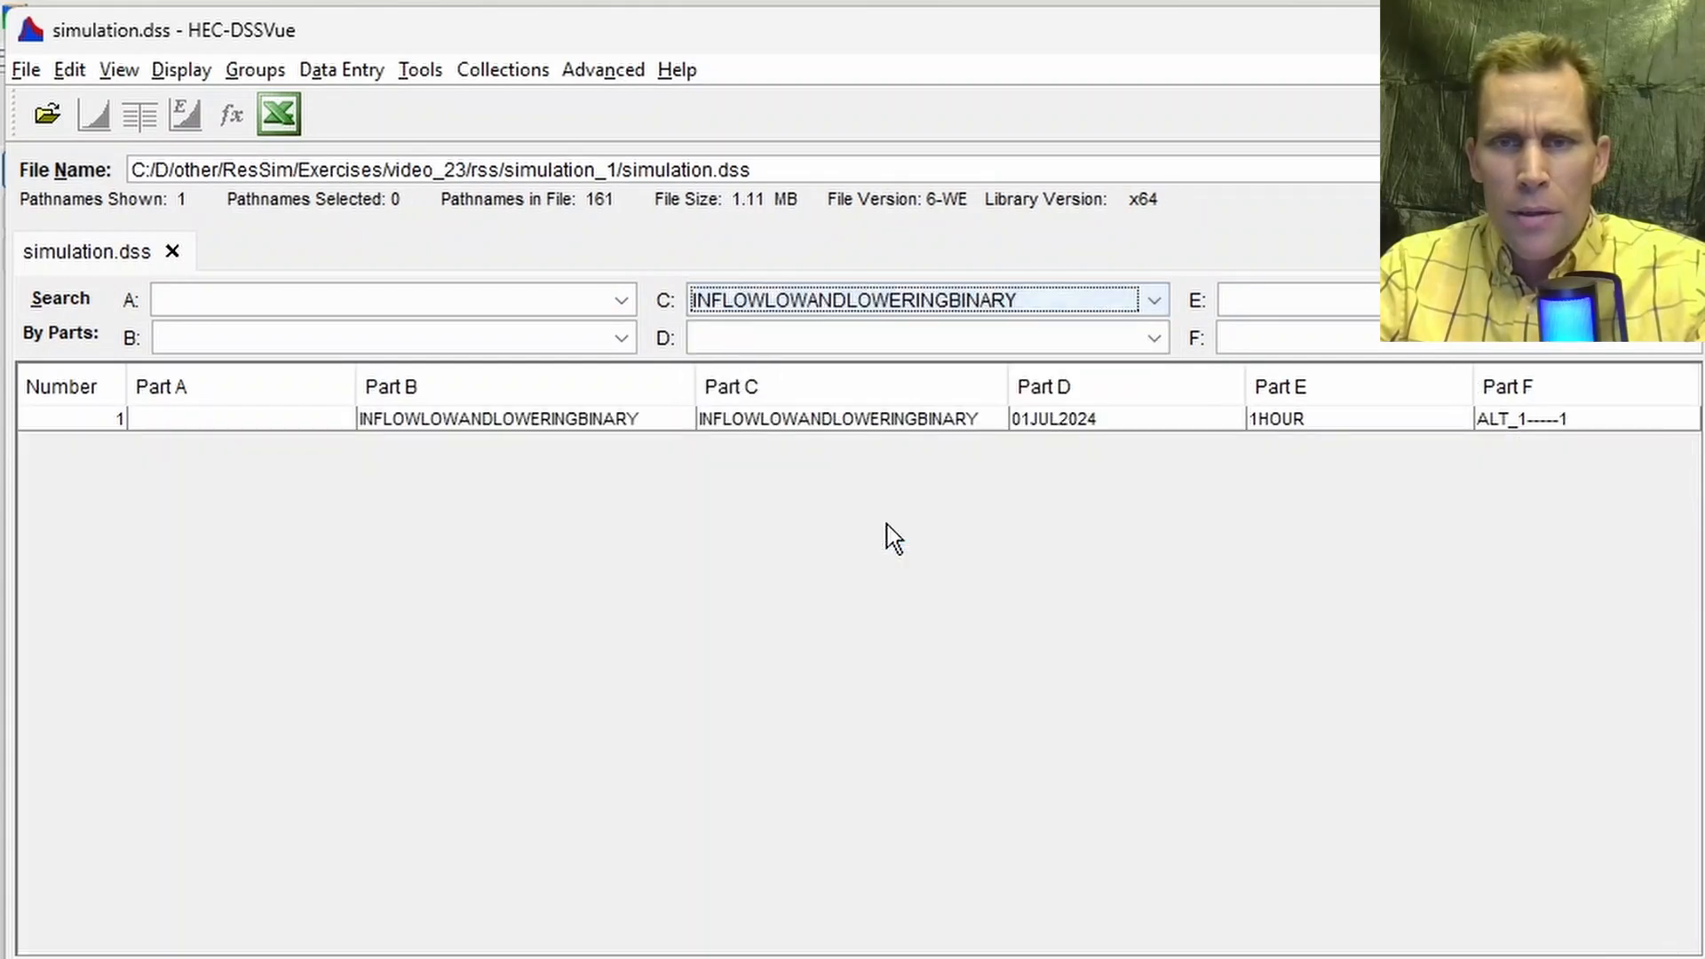
Step: Tabulate the INFLOWLOWANDLOWERINGBINARY record, examine its values around 17 Jul 2024, and close the table
{"action": "left_click", "coordinate": [785, 419]}
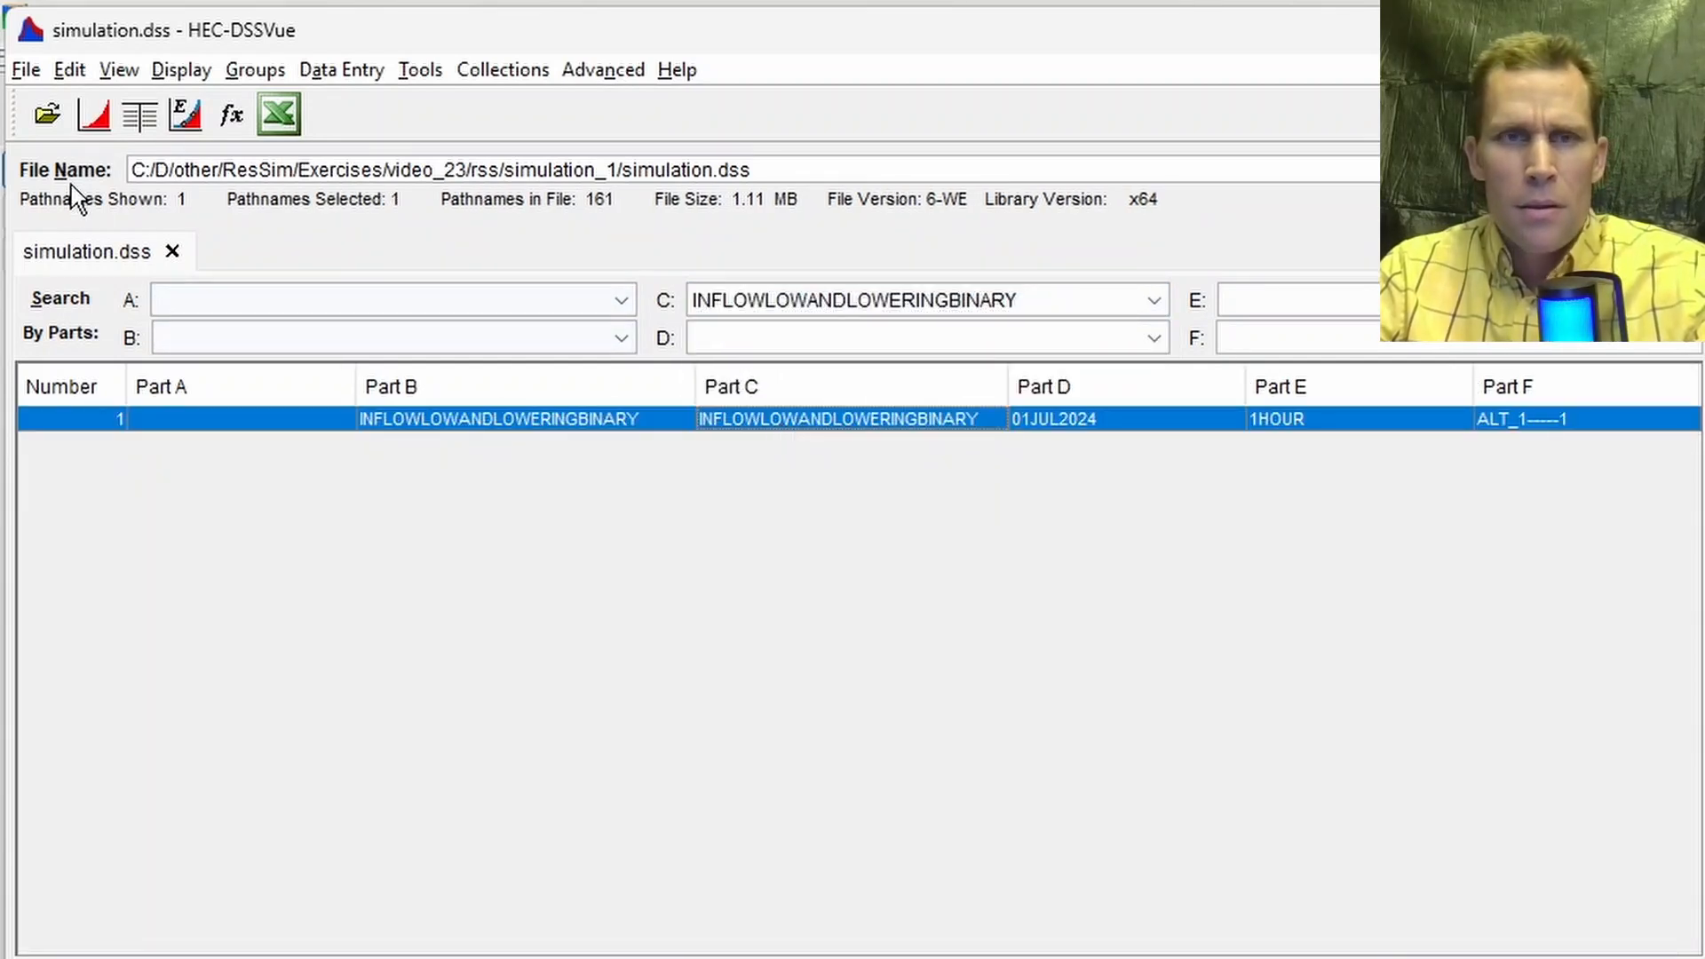
{"action": "left_click", "coordinate": [135, 112]}
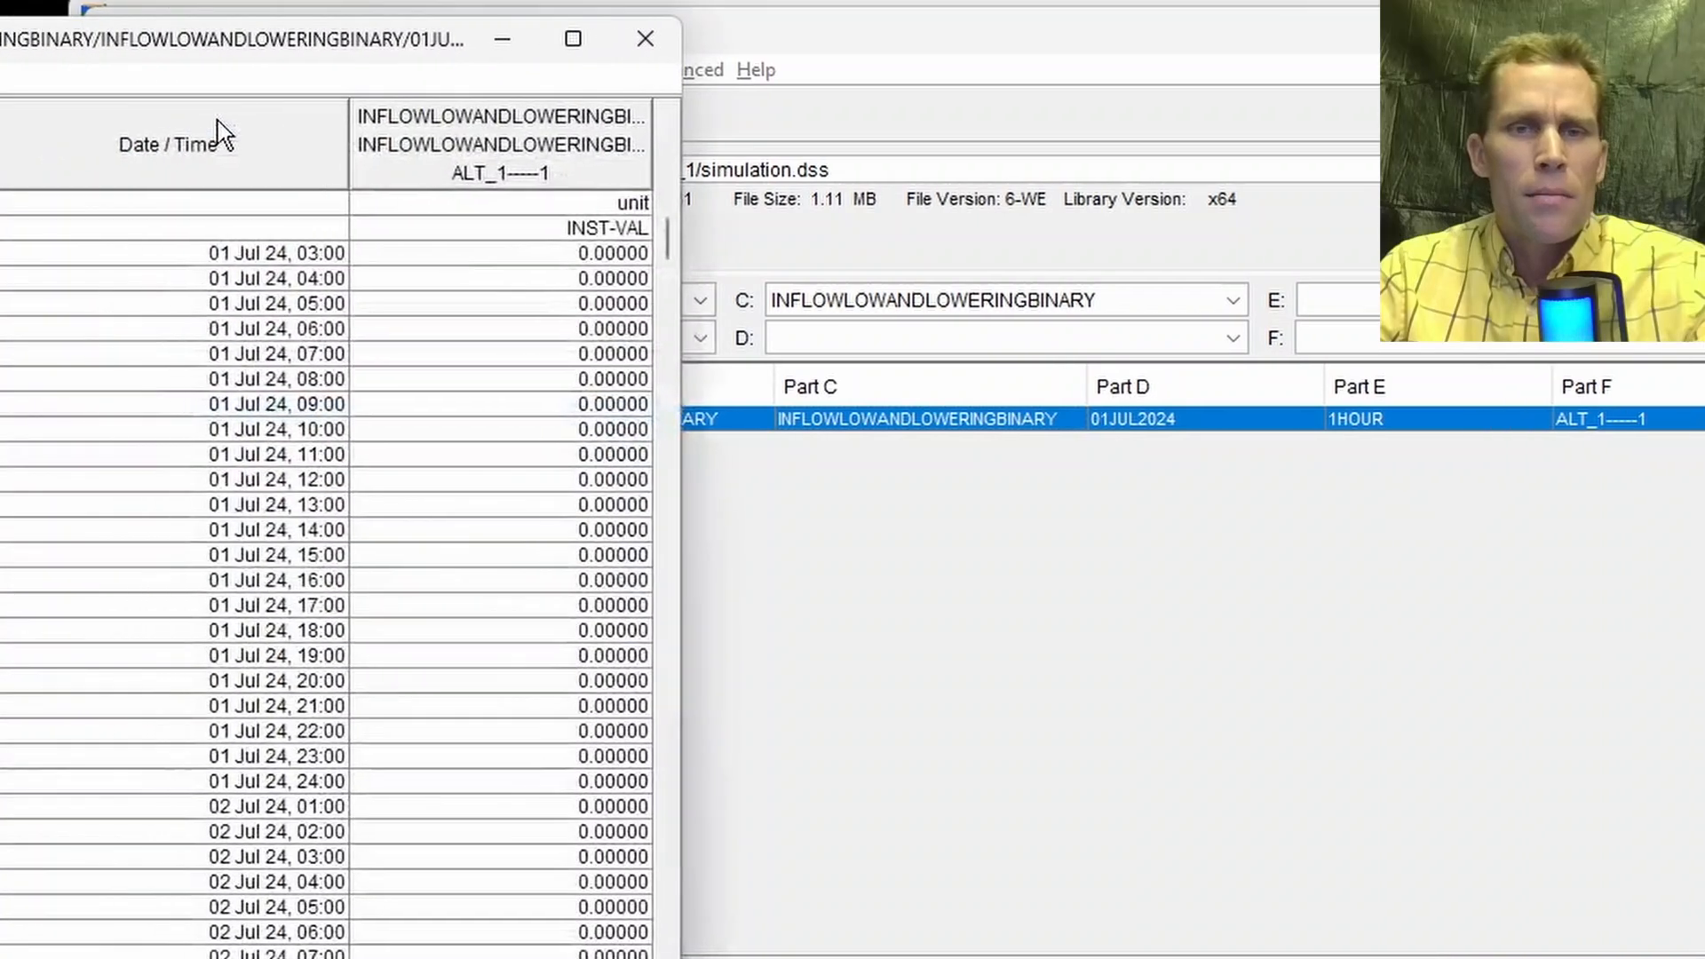
{"action": "left_click_drag", "start_coordinate": [991, 239], "coordinate": [987, 685]}
{"action": "left_click_drag", "start_coordinate": [875, 462], "coordinate": [919, 586]}
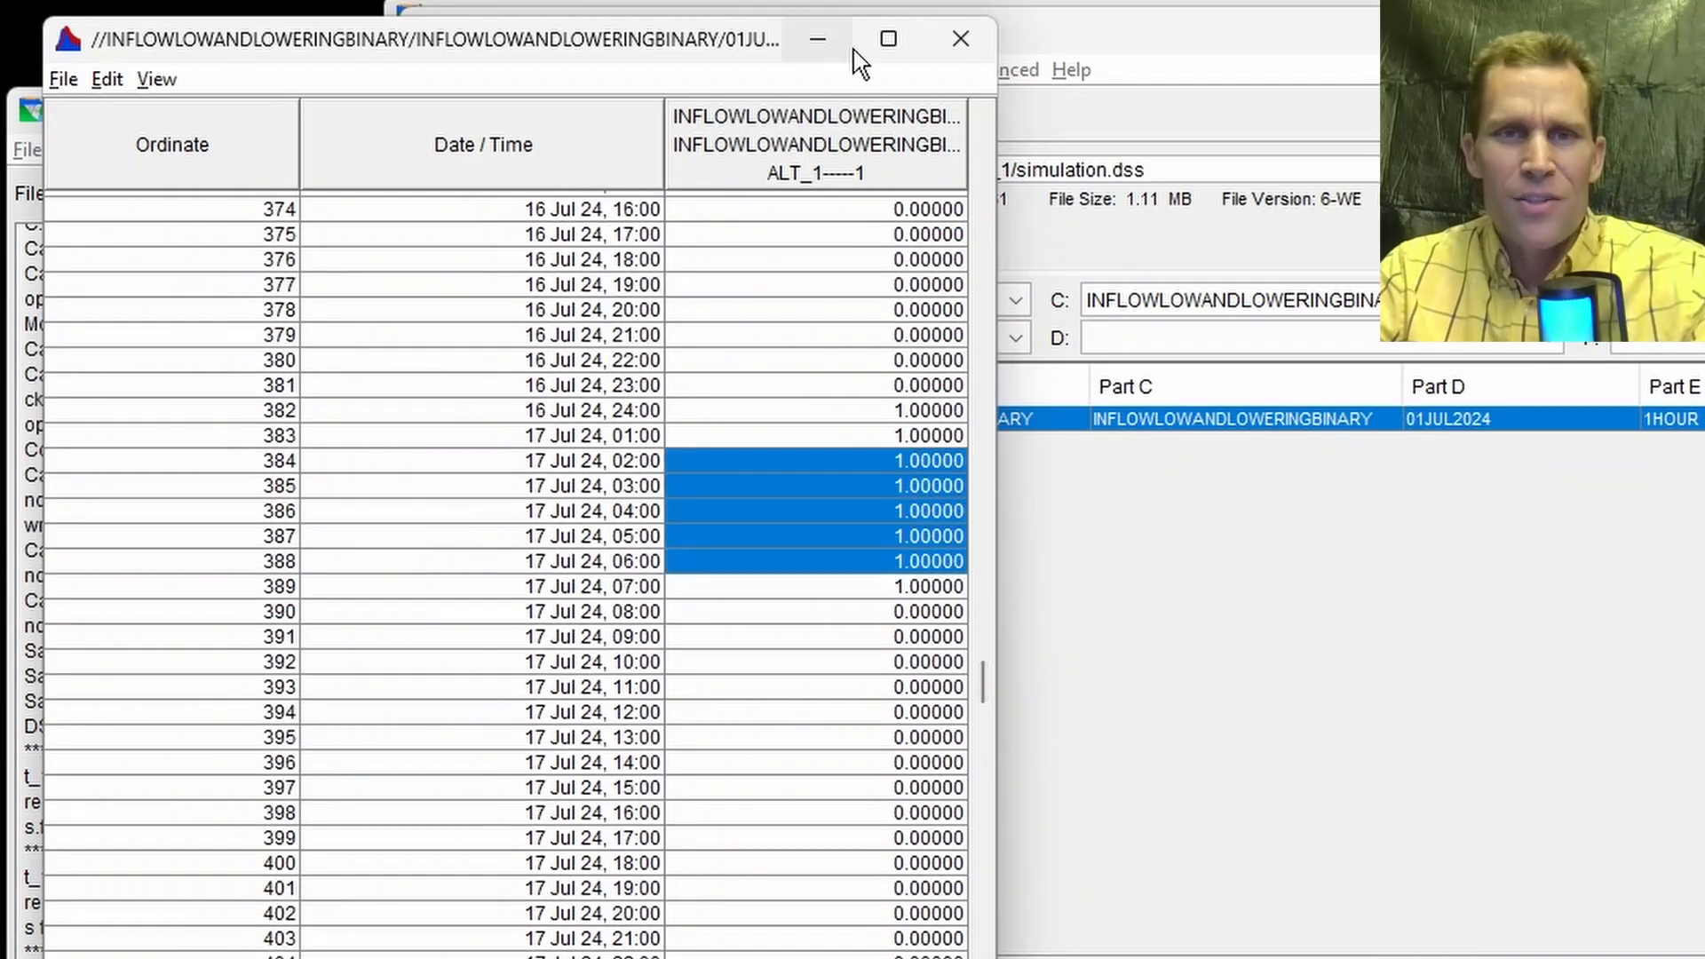
{"action": "left_click", "coordinate": [961, 39]}
Step: Duplicate the INFLOWLOWANDLOWERINGBINARY record with the F part Custom1
{"action": "right_click", "coordinate": [1015, 425]}
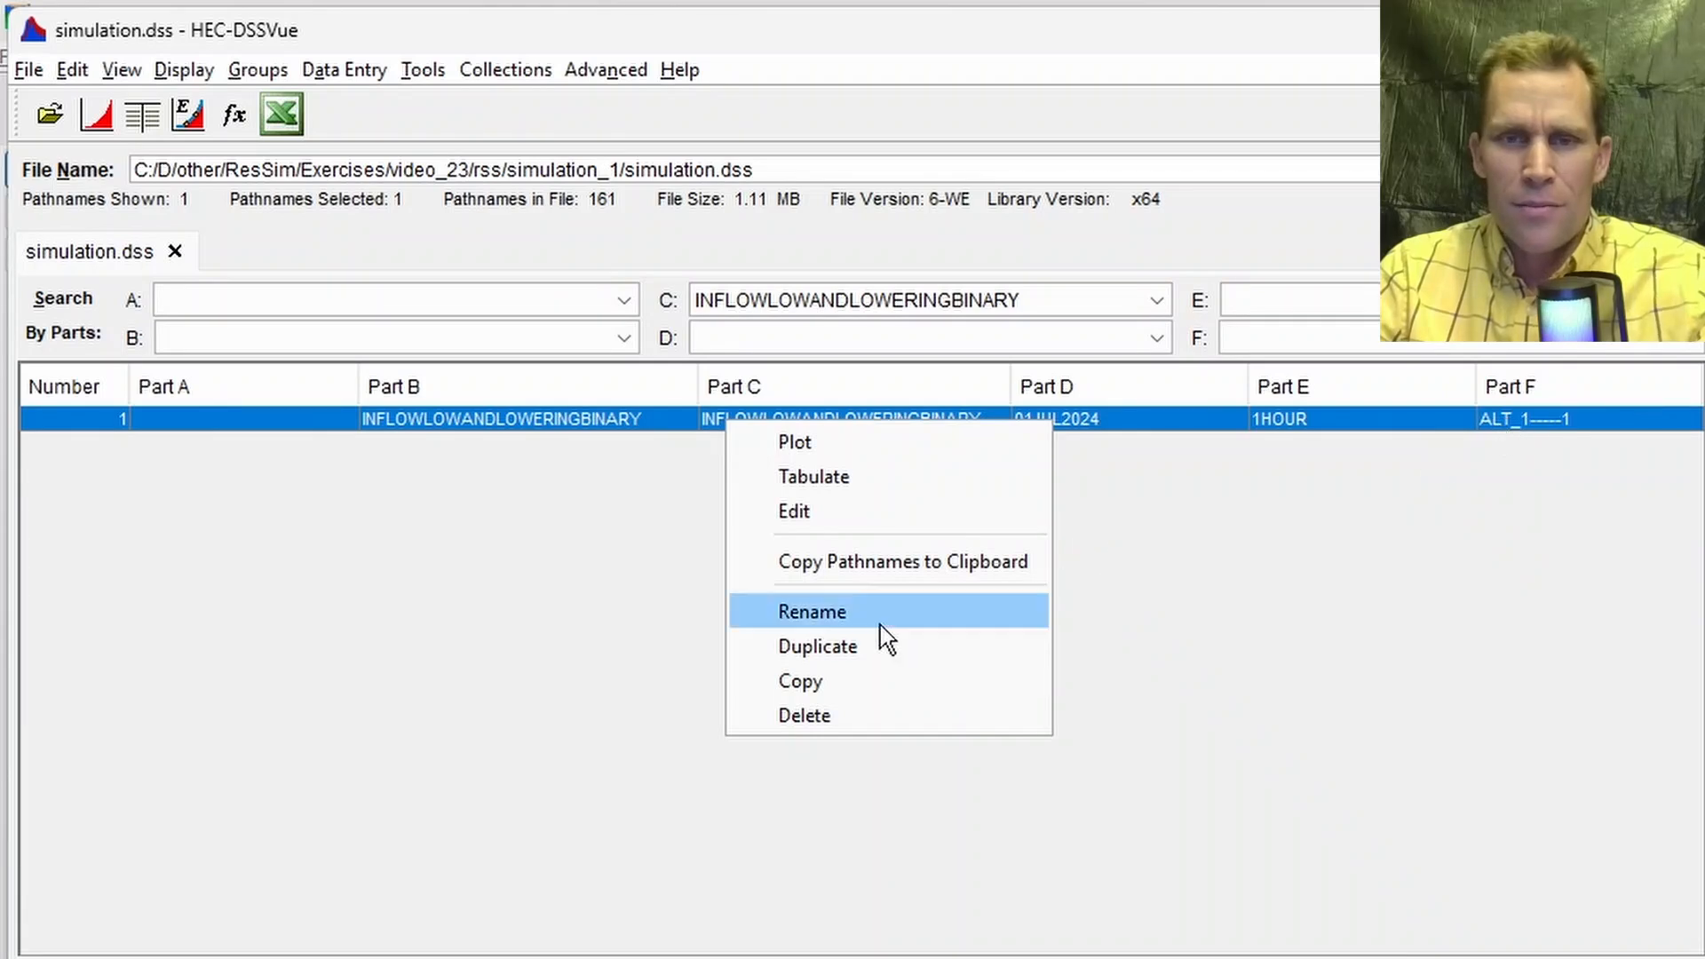
{"action": "left_click", "coordinate": [811, 682]}
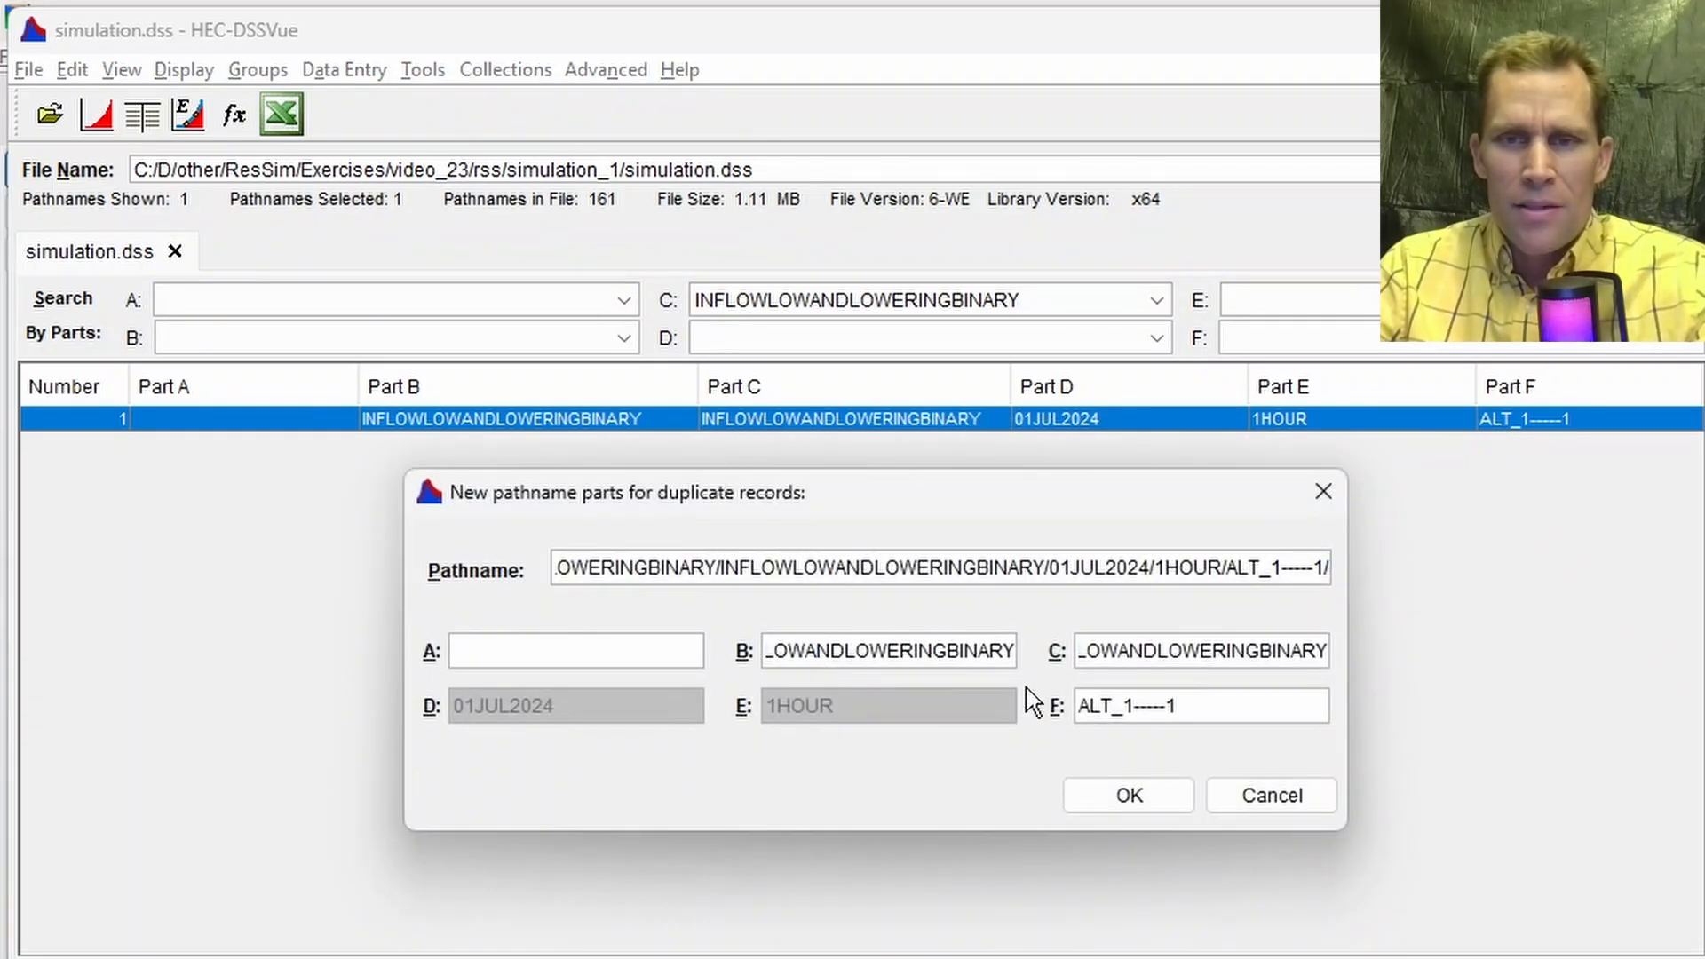
{"action": "triple_click", "coordinate": [1191, 708]}
{"action": "type", "text": "Custom1"}
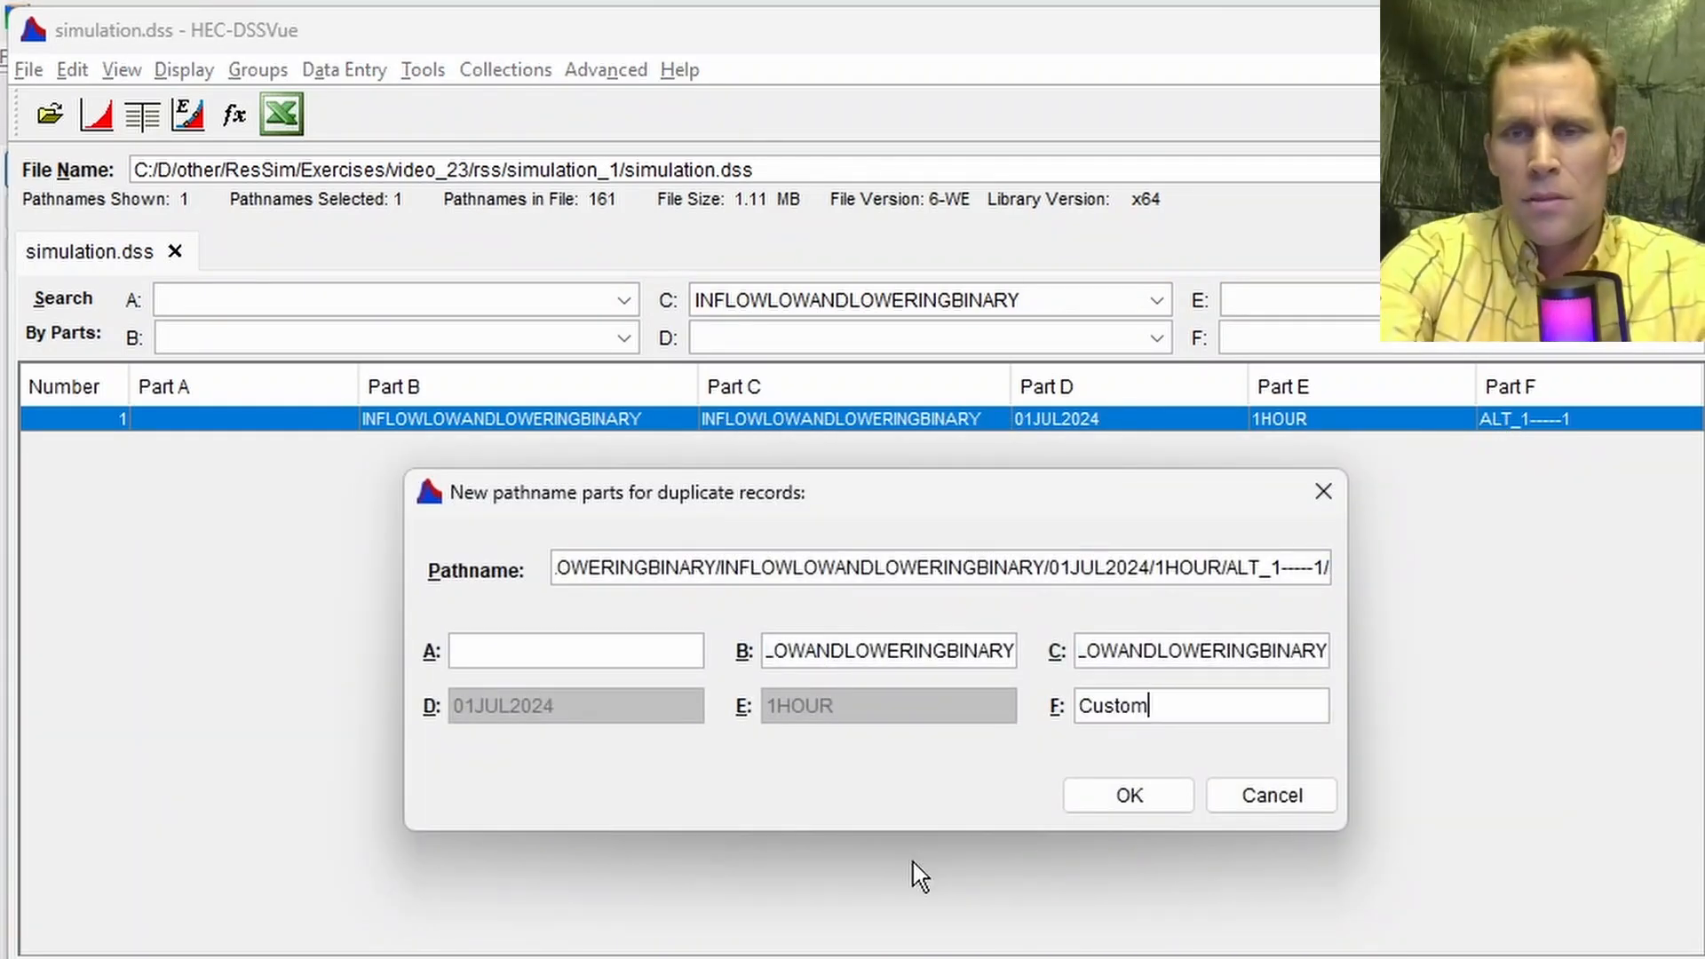
{"action": "left_click", "coordinate": [1121, 806]}
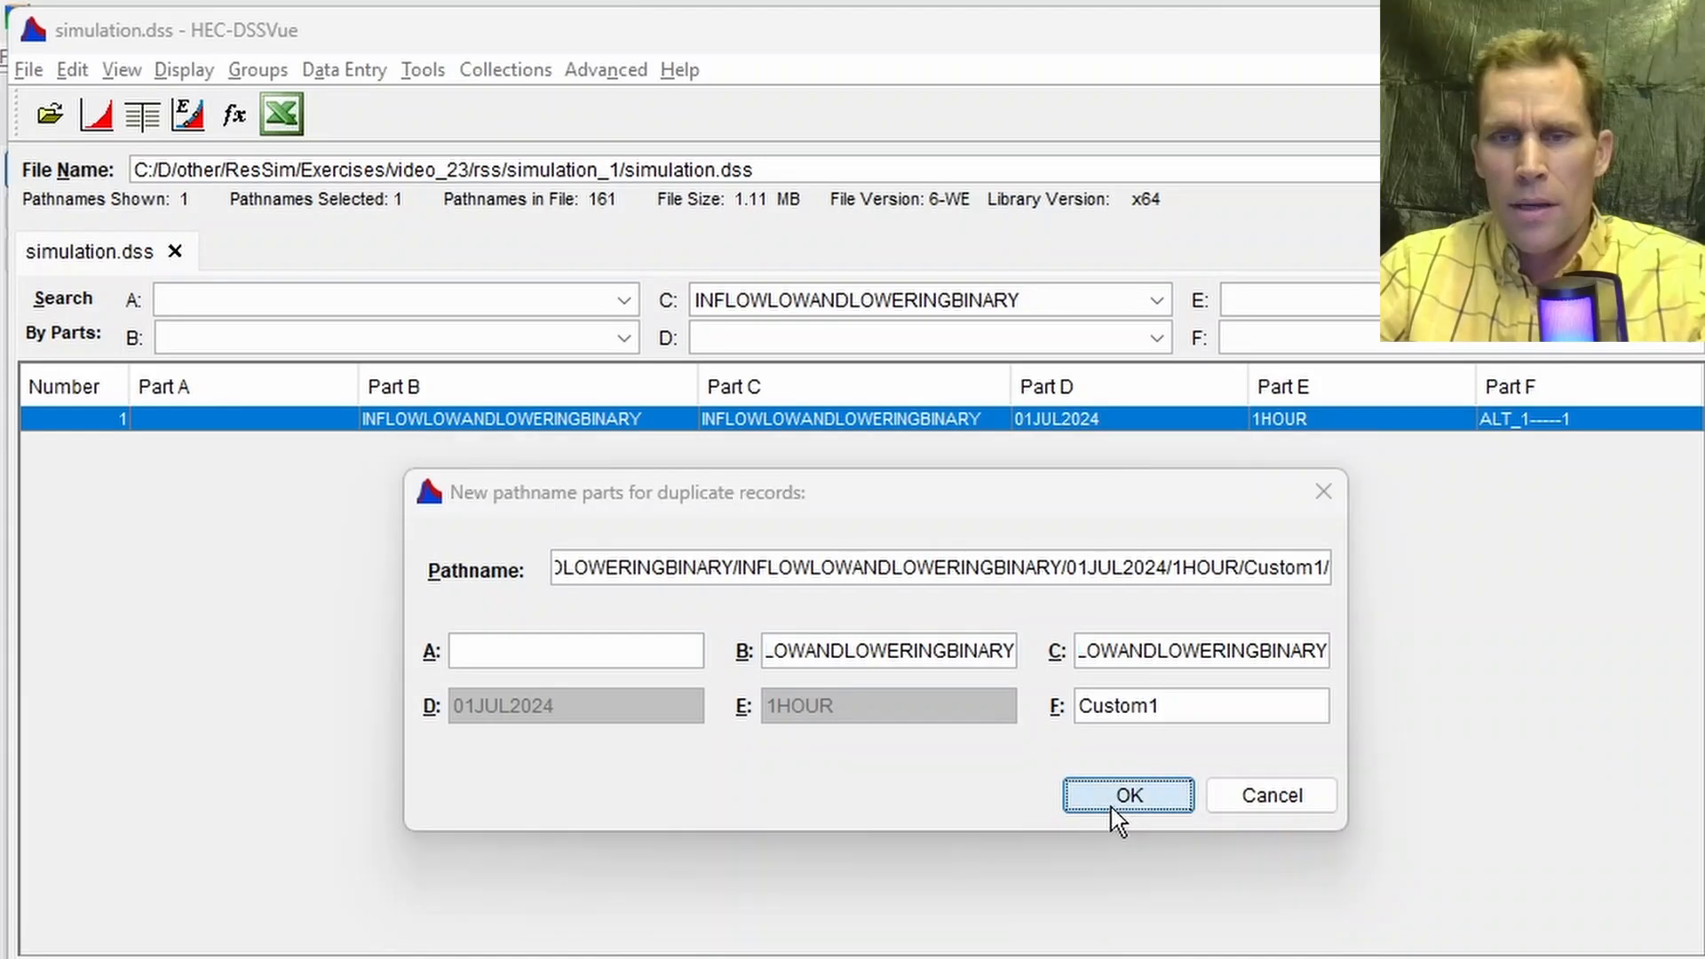
Step: Complete the record duplication, clear the C part filter, and filter the records by F part CUSTOM1
{"action": "left_click", "coordinate": [826, 667]}
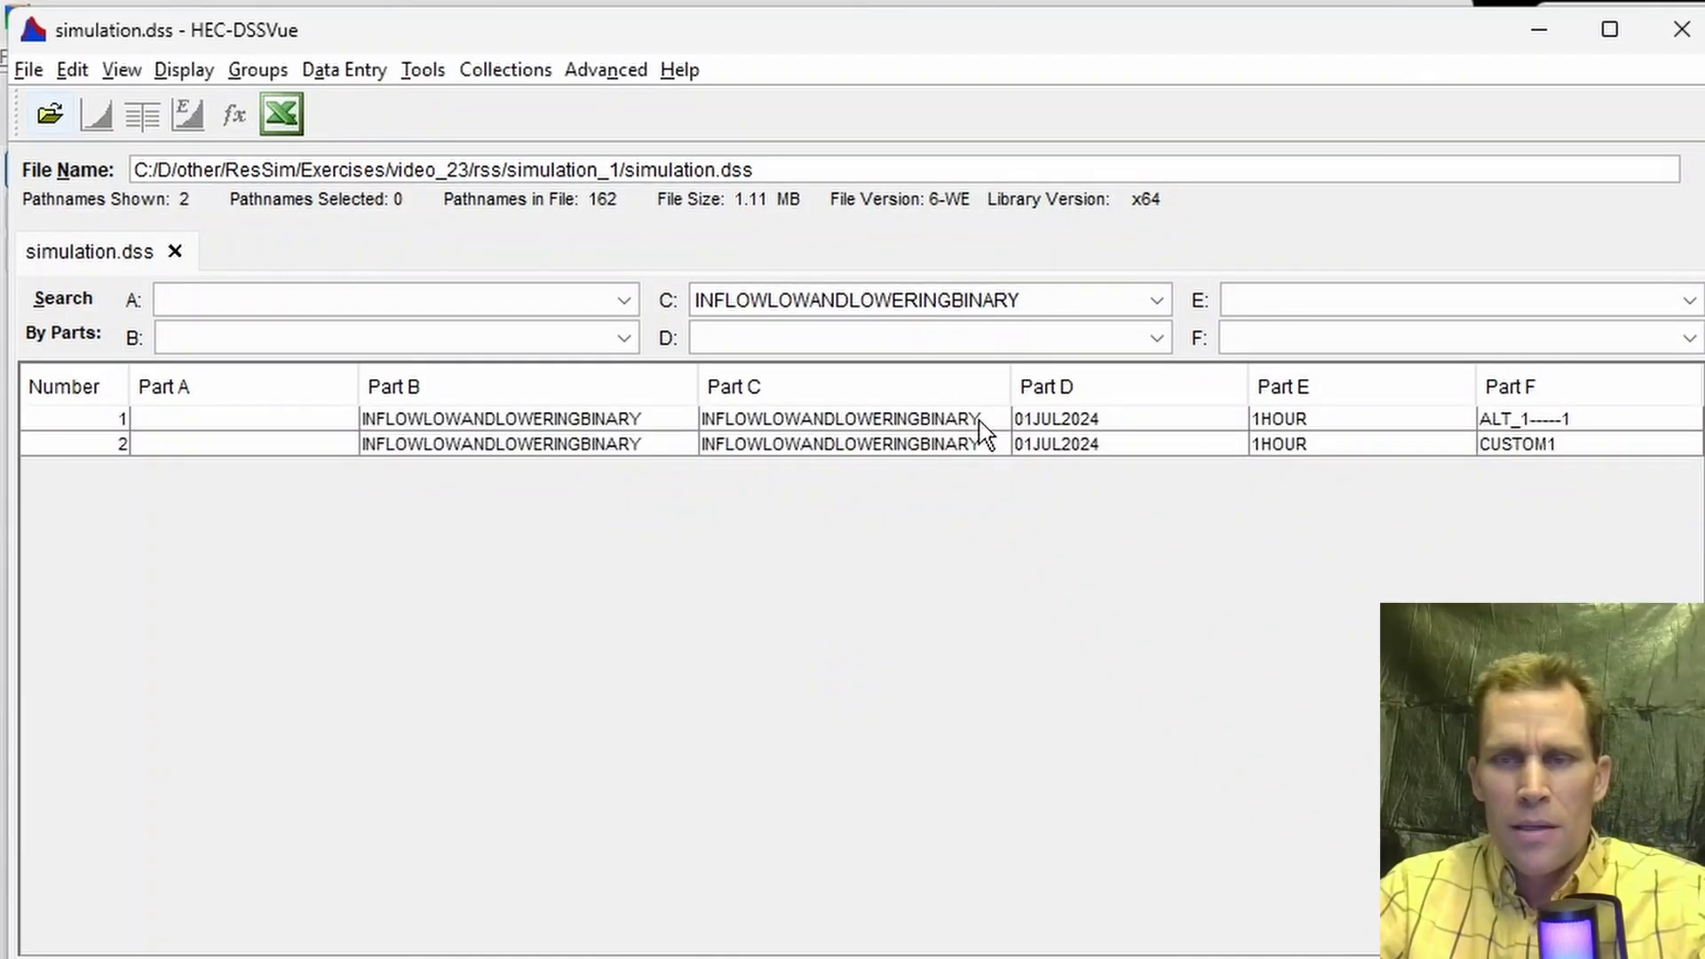
{"action": "left_click", "coordinate": [1035, 304]}
{"action": "scroll", "coordinate": [888, 355], "scroll_direction": "up", "scroll_amount": 4}
{"action": "left_click", "coordinate": [790, 339]}
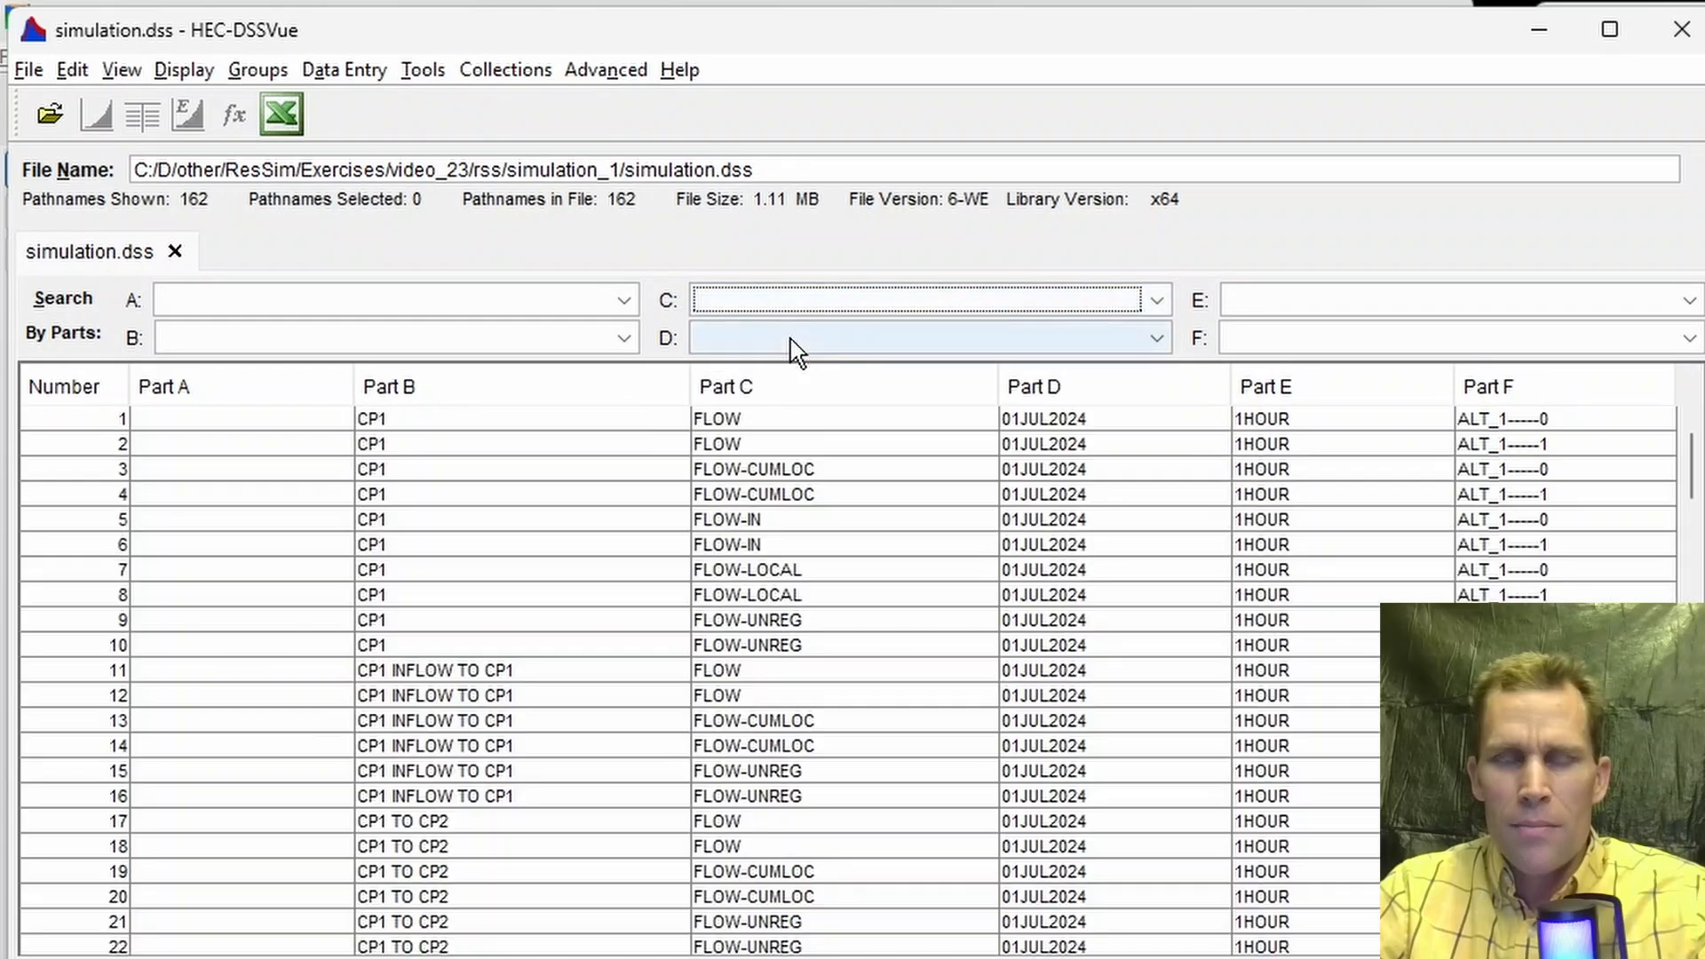
{"action": "left_click", "coordinate": [1321, 338]}
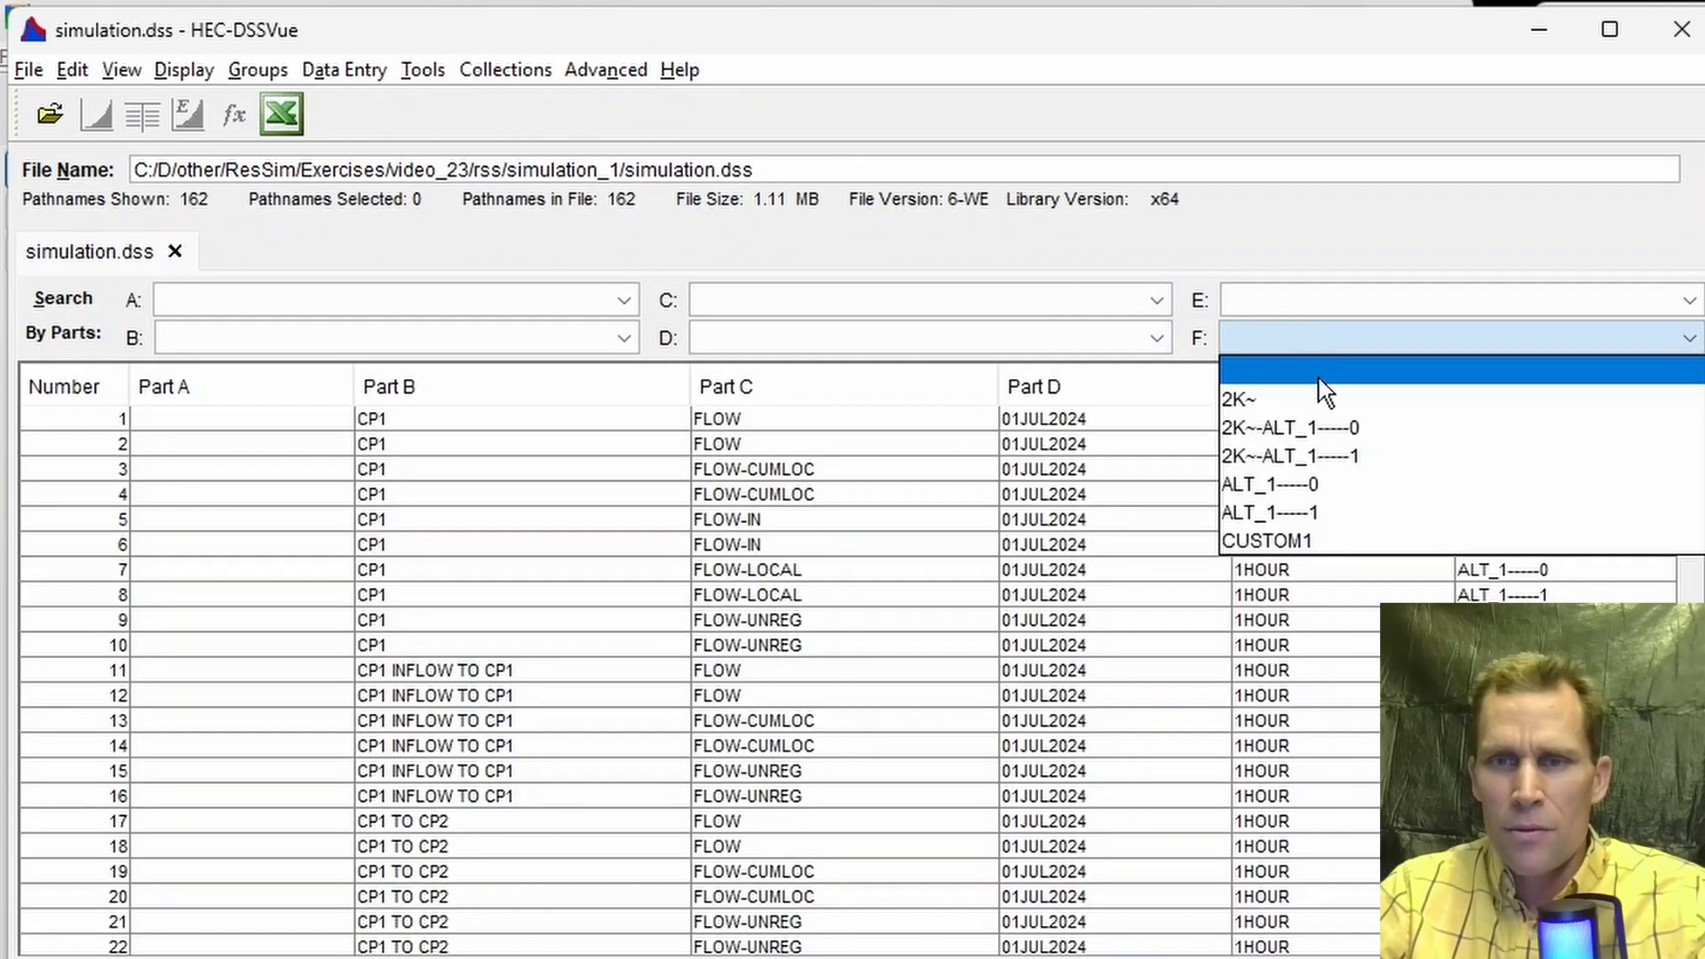
{"action": "left_click", "coordinate": [1286, 543]}
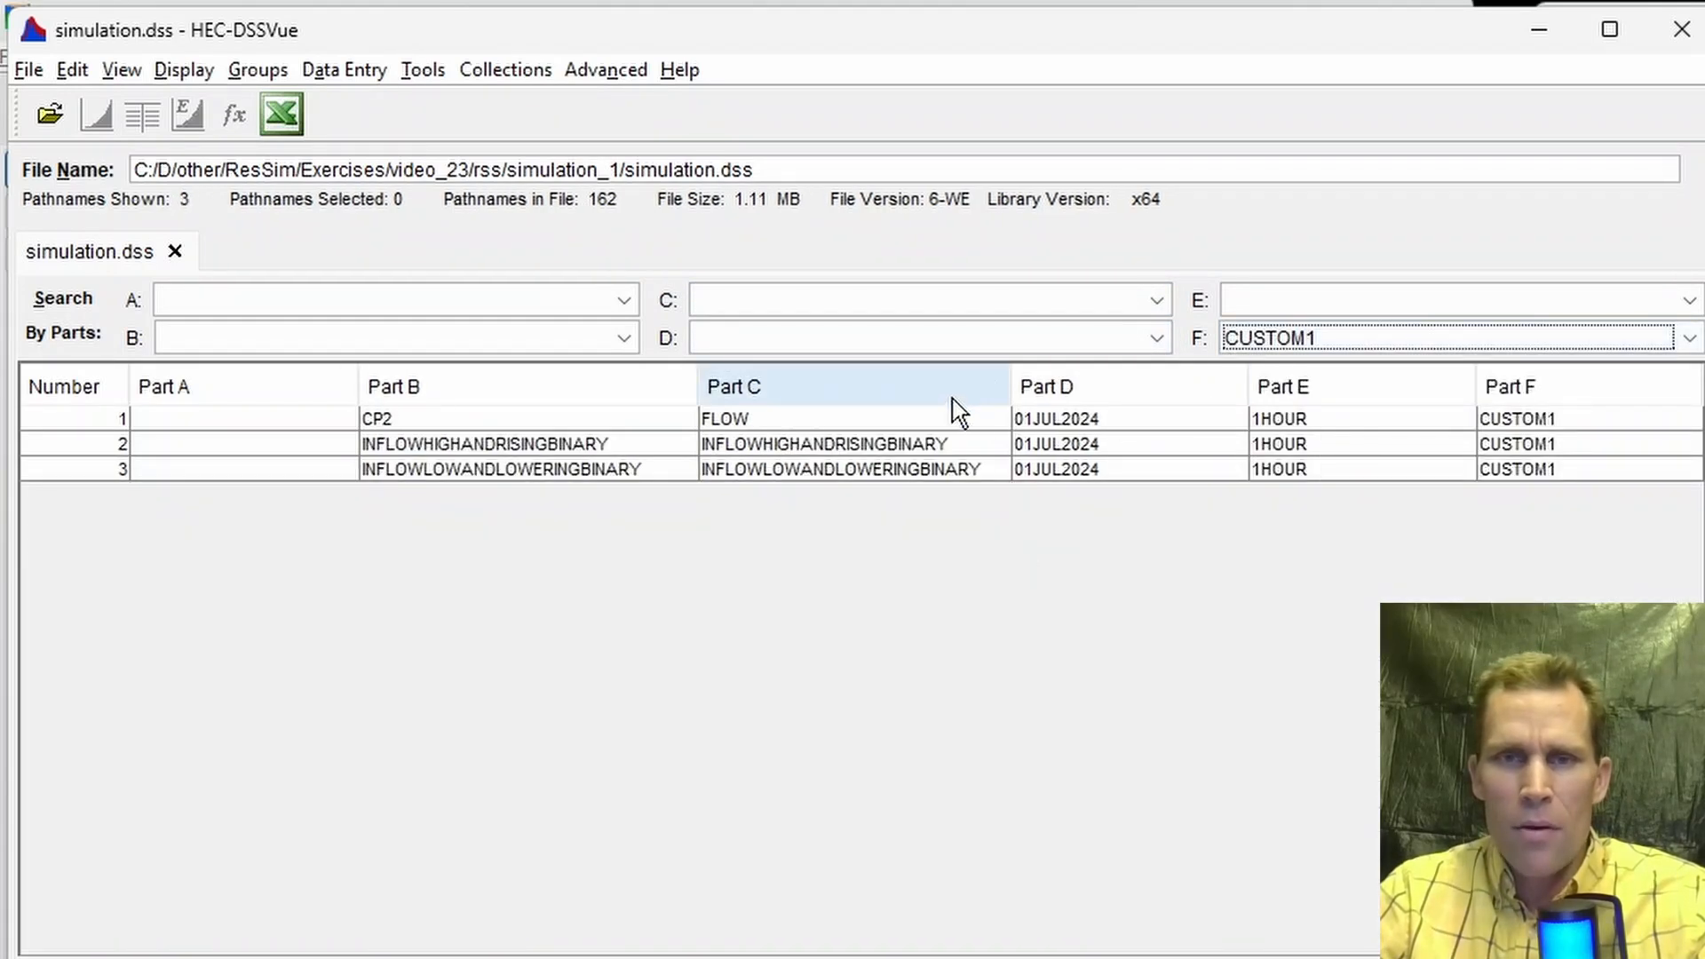
Step: Plot the CUSTOM1 records for CP2 FLOW, INFLOWHIGHANDRISINGBINARY and INFLOWLOWANDLOWERINGBINARY together and enlarge the plot for viewing
{"action": "left_click", "coordinate": [739, 427]}
{"action": "left_click", "coordinate": [738, 463], "text": "shift"}
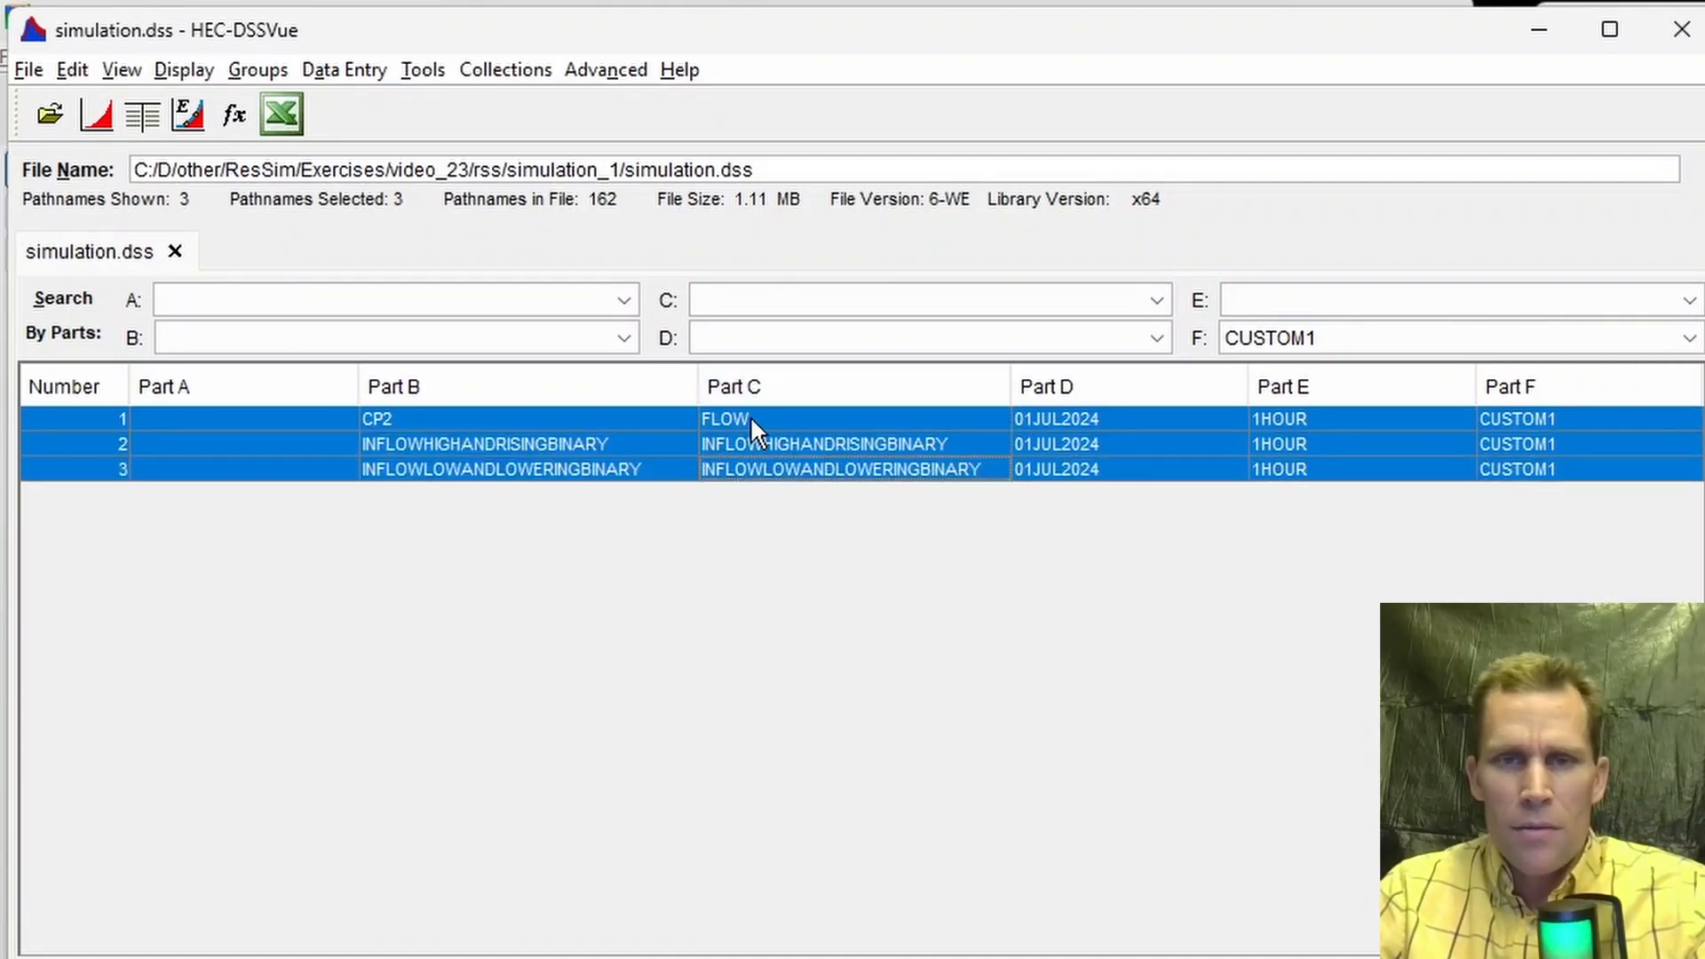
{"action": "left_click", "coordinate": [96, 114]}
{"action": "left_click_drag", "start_coordinate": [213, 91], "coordinate": [666, 7]}
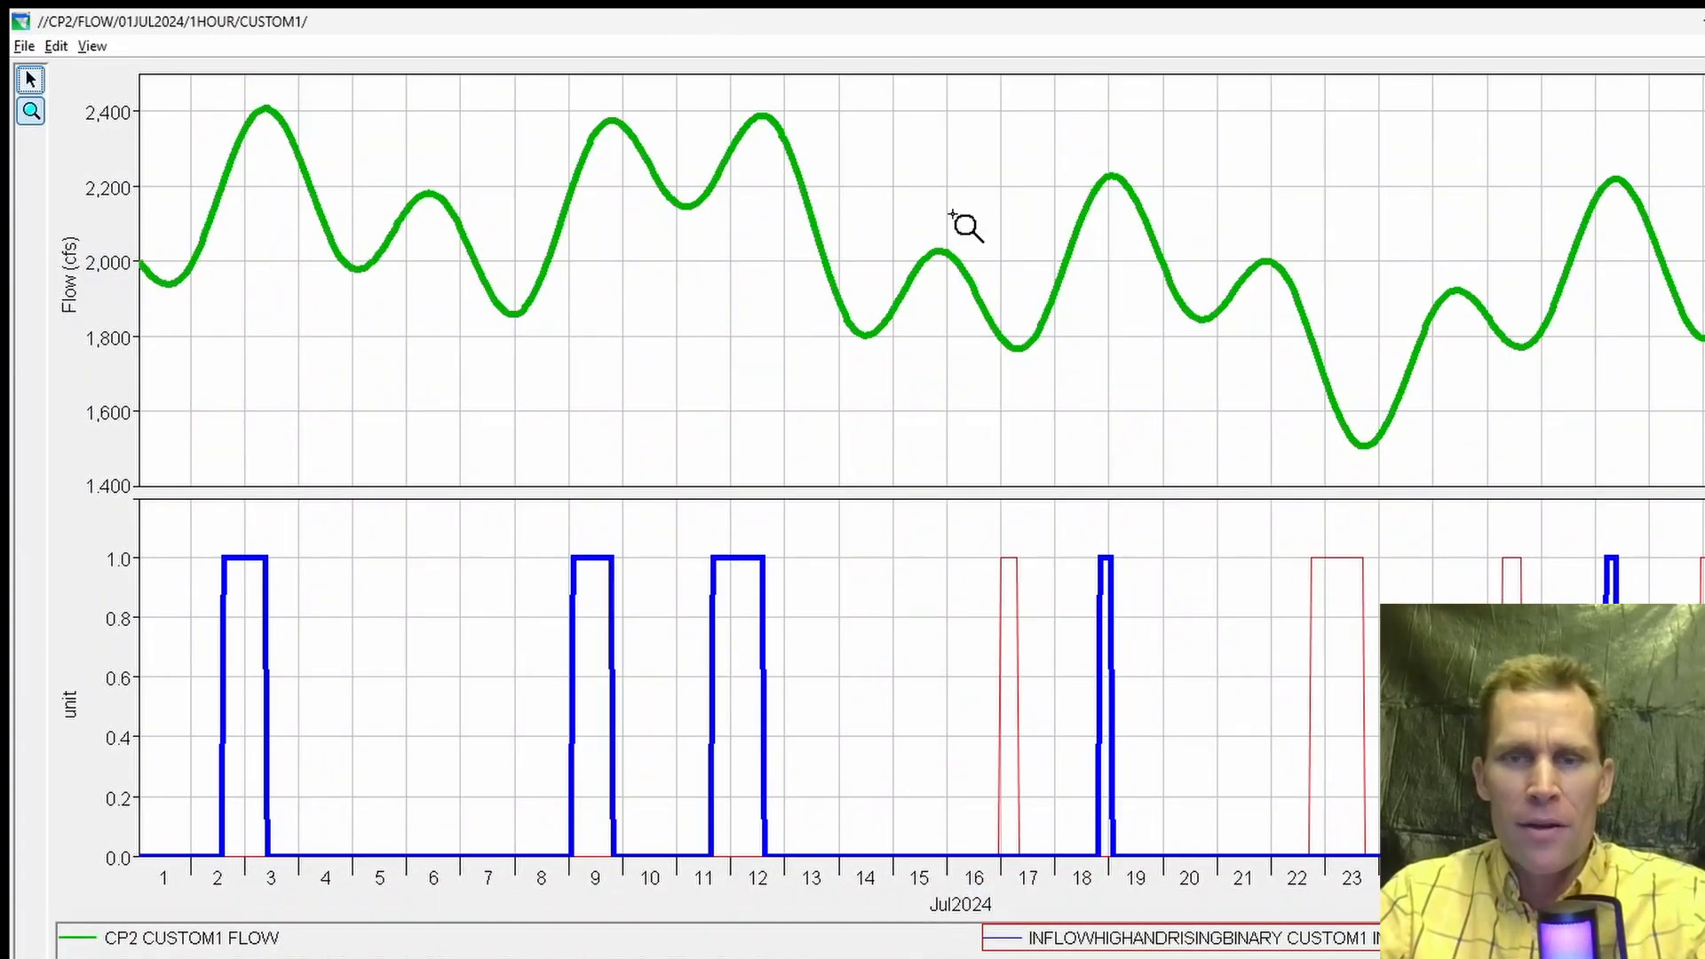